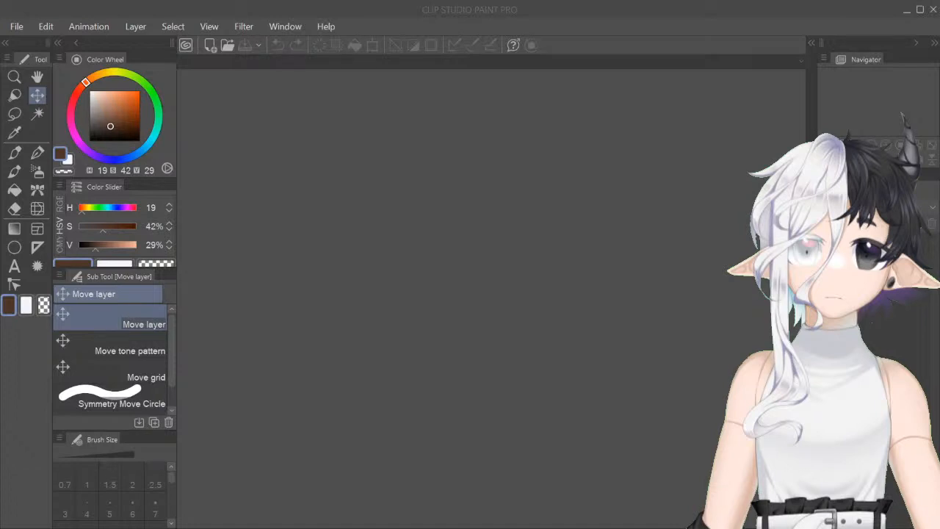
# Step: Open the keith_sprite2 drawing and hide the character's colouring so only the body line art and colour swatches show
pyautogui.click(22, 28)
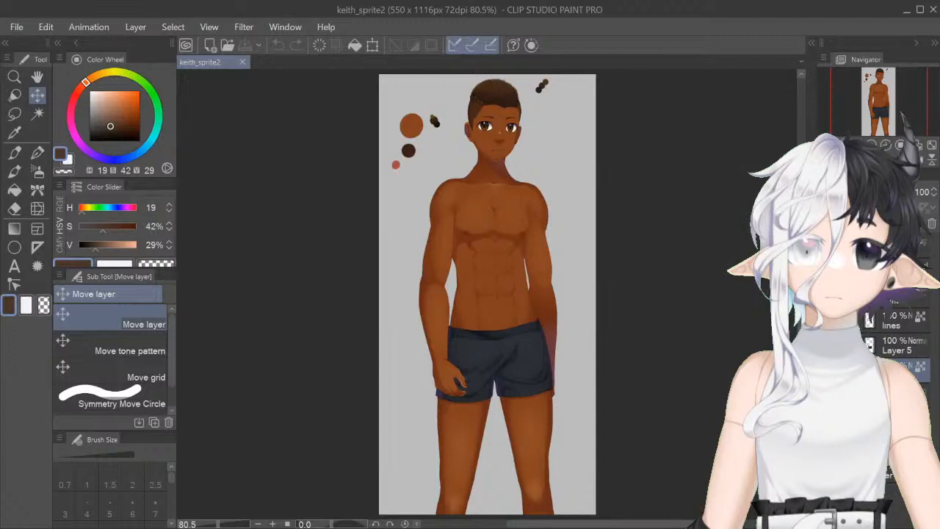
pyautogui.click(859, 297)
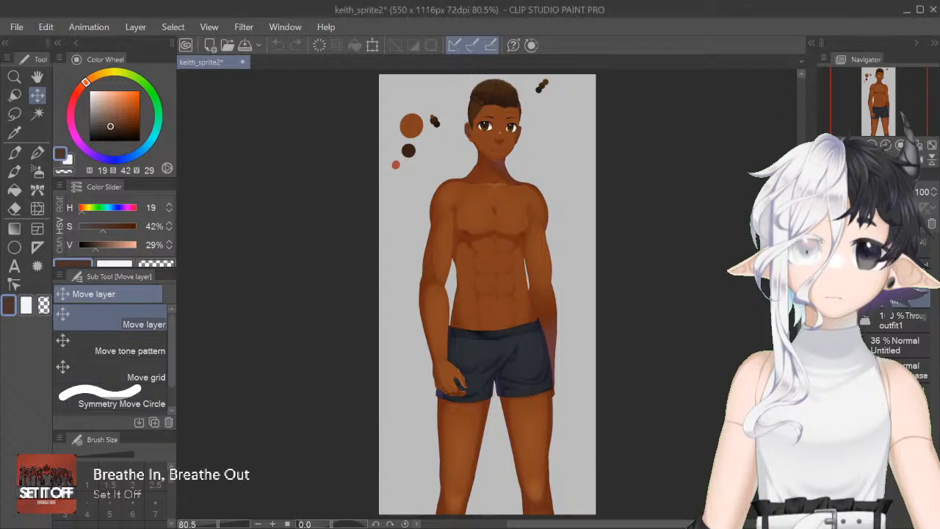
pyautogui.press('Return')
pyautogui.click(182, 167)
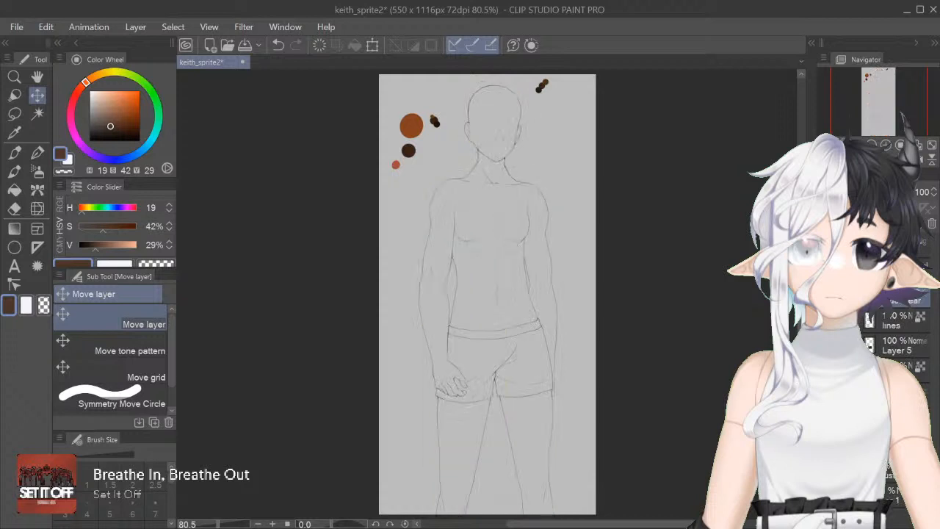
# Step: Lower the lines layer's opacity to 57% and add a new raster layer above it
pyautogui.click(882, 326)
pyautogui.moveTo(911, 191); pyautogui.dragTo(897, 191)
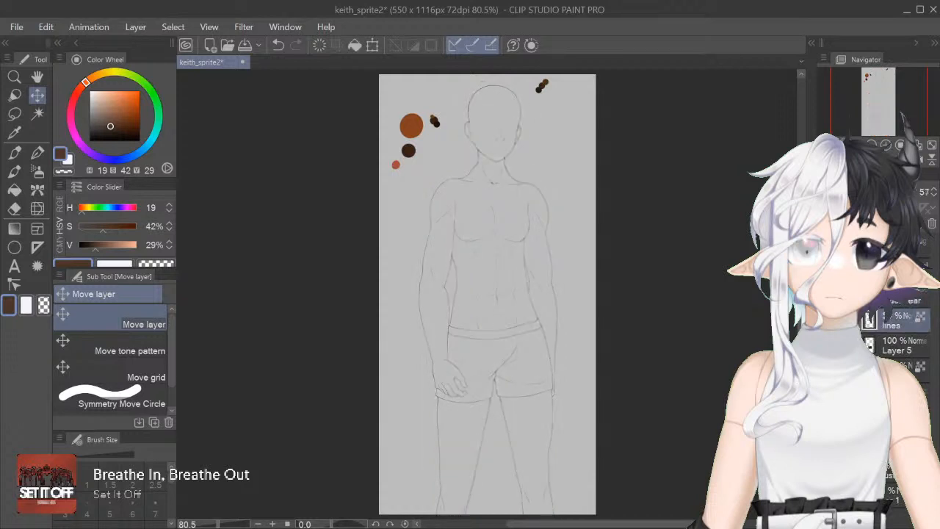
pyautogui.hotkey('ctrl', 'shift', 'n')
# Step: Set up the Line Pen at brush size 1 with black, and undo a trial stroke on the torso
pyautogui.click(37, 153)
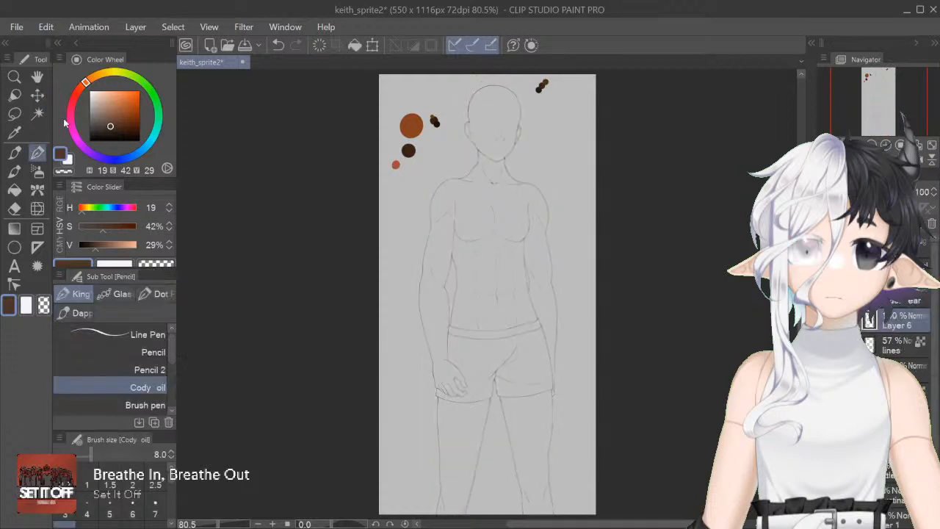
pyautogui.click(110, 334)
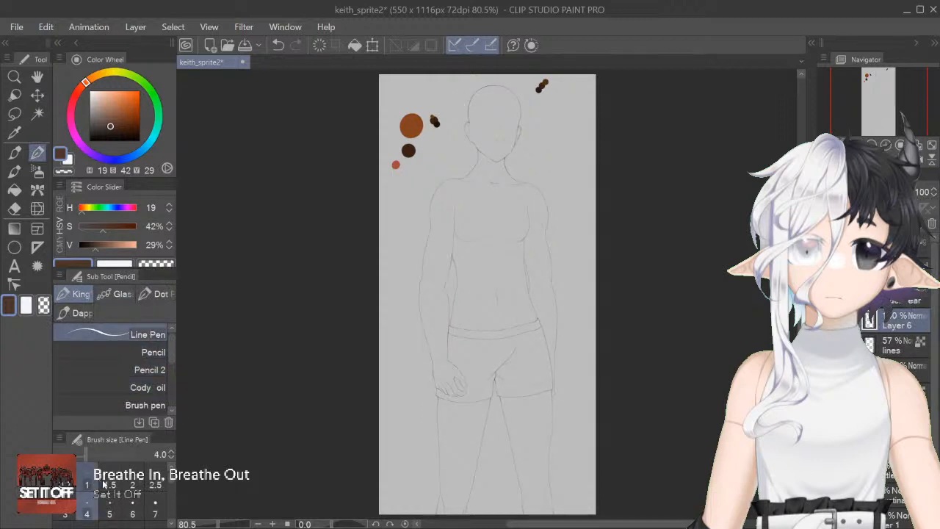
pyautogui.moveTo(101, 107); pyautogui.dragTo(20, 345)
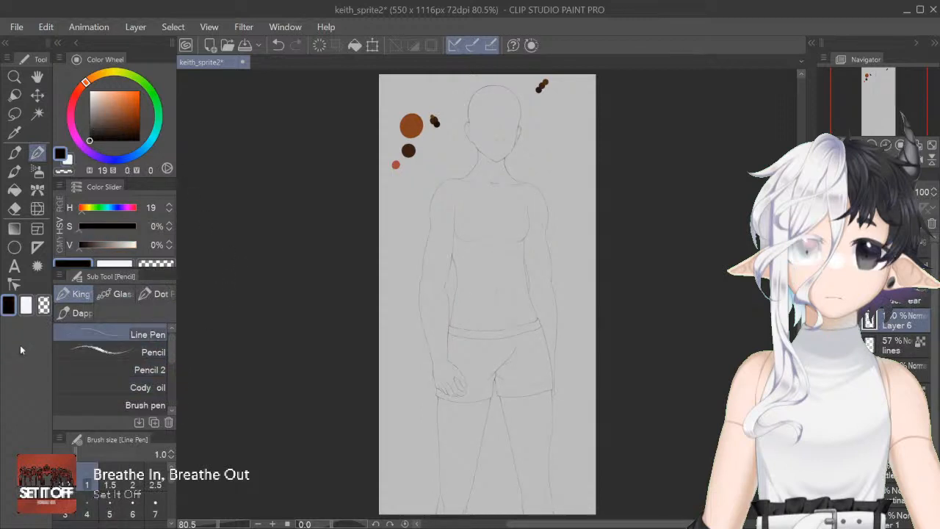
pyautogui.moveTo(502, 293)
pyautogui.mouseDown()
pyautogui.moveTo(523, 285)
pyautogui.moveTo(545, 326)
pyautogui.mouseUp()
pyautogui.hotkey('ctrl', 'z')
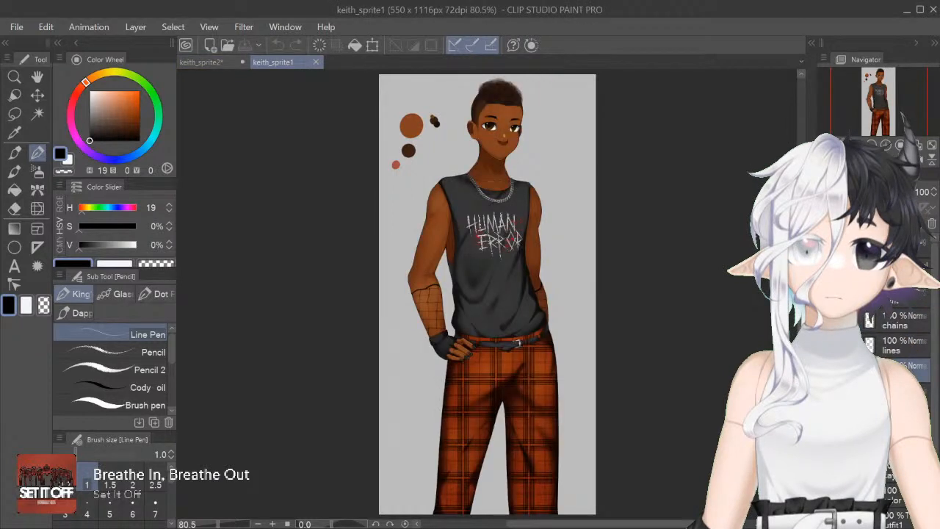
# Step: Open the poison bunny file and leave only the red HUMAN ERROR lettering on its canvas, without the bunny drawing
pyautogui.click(19, 28)
pyautogui.click(80, 79)
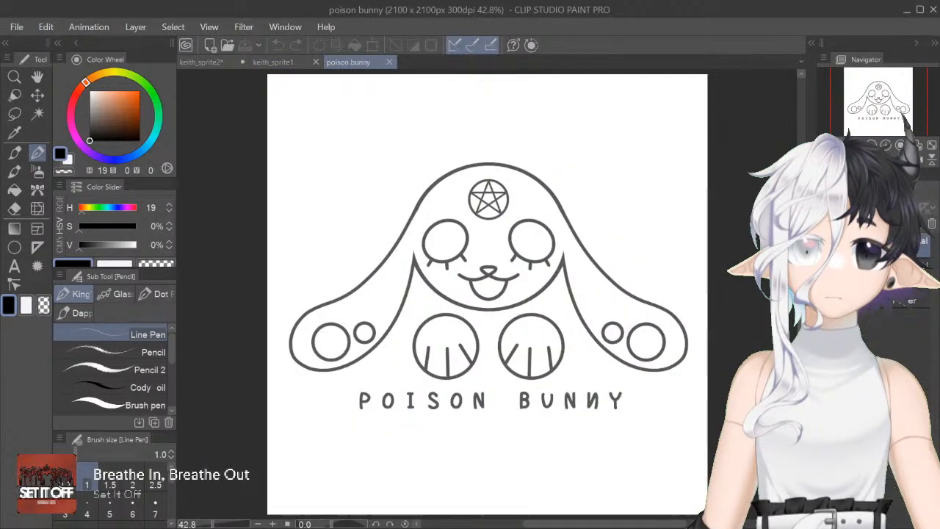
pyautogui.hotkey('ctrl', 'v')
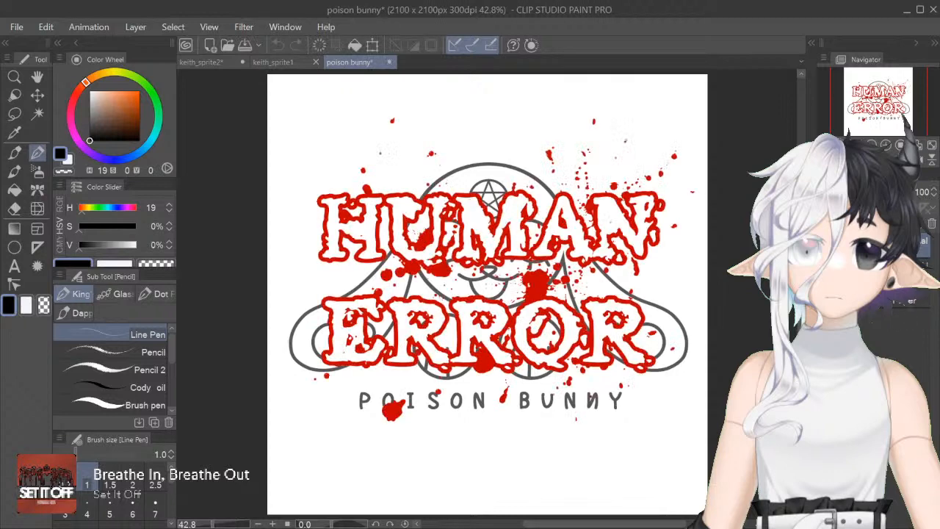
pyautogui.press('Delete')
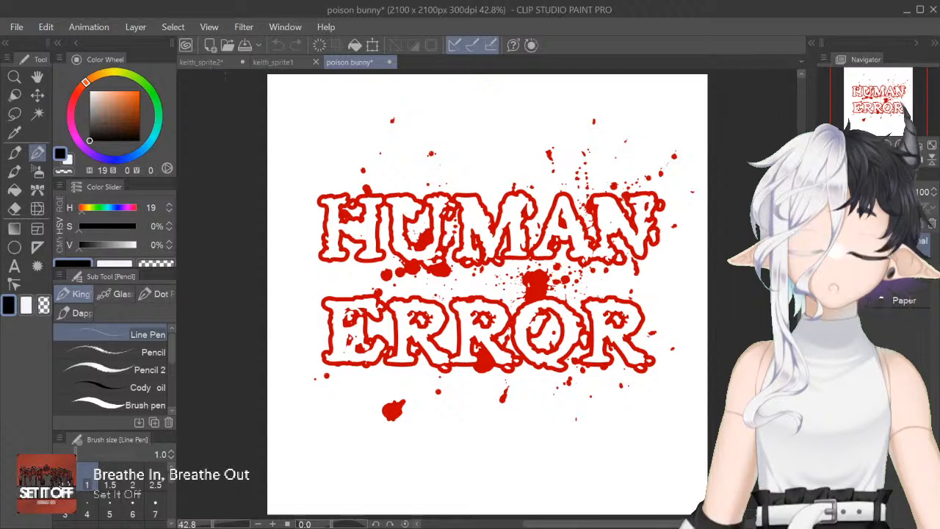
# Step: Compare the bare body lines in keith_sprite2 with the finished outfit in keith_sprite1, examining the head, neck and shoulders
pyautogui.click(205, 63)
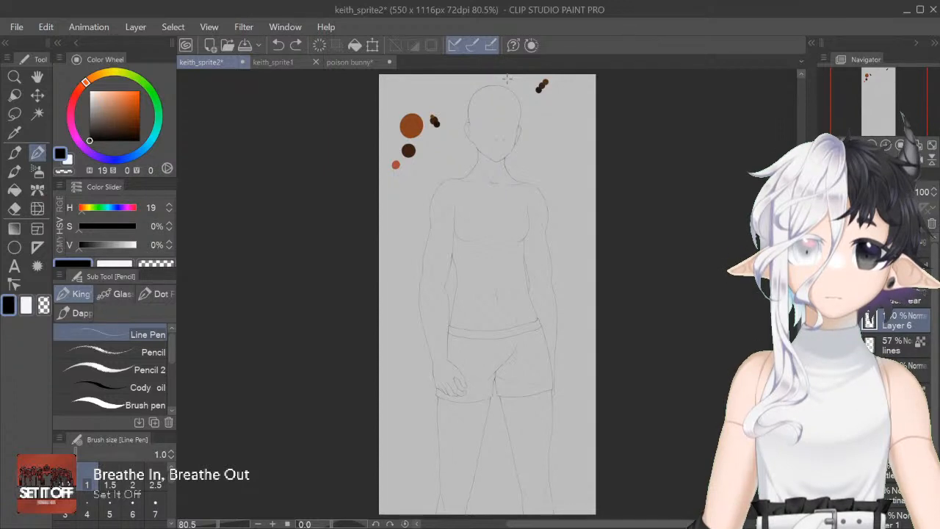
pyautogui.scroll(5, 487, 296)
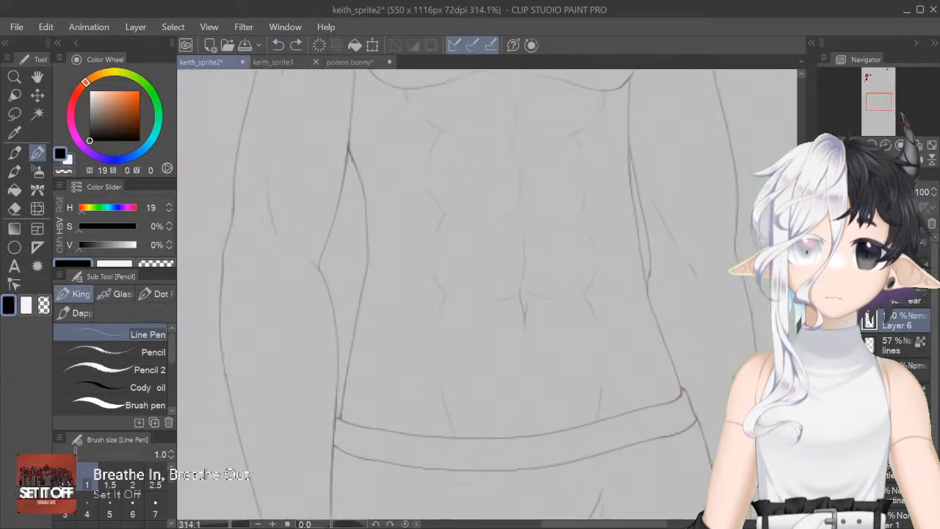
pyautogui.scroll(5, 487, 295)
pyautogui.scroll(3, 487, 294)
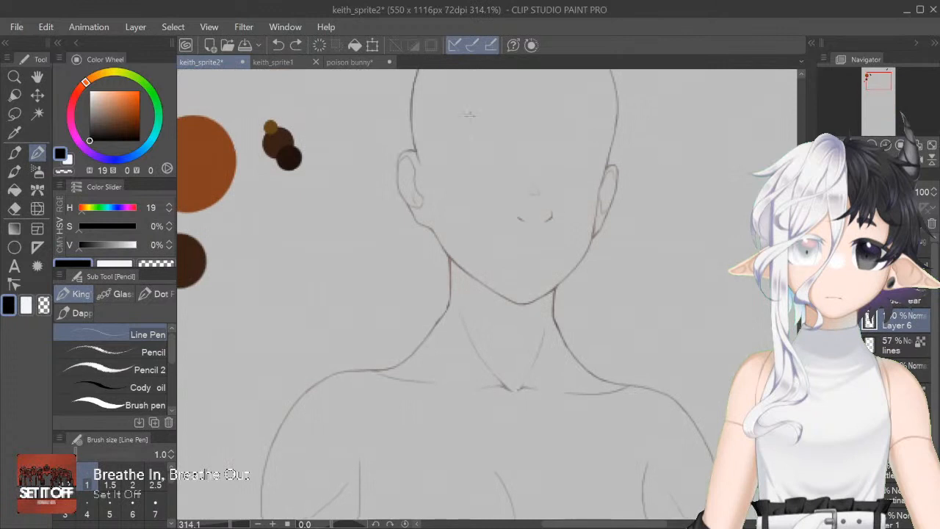
pyautogui.click(302, 60)
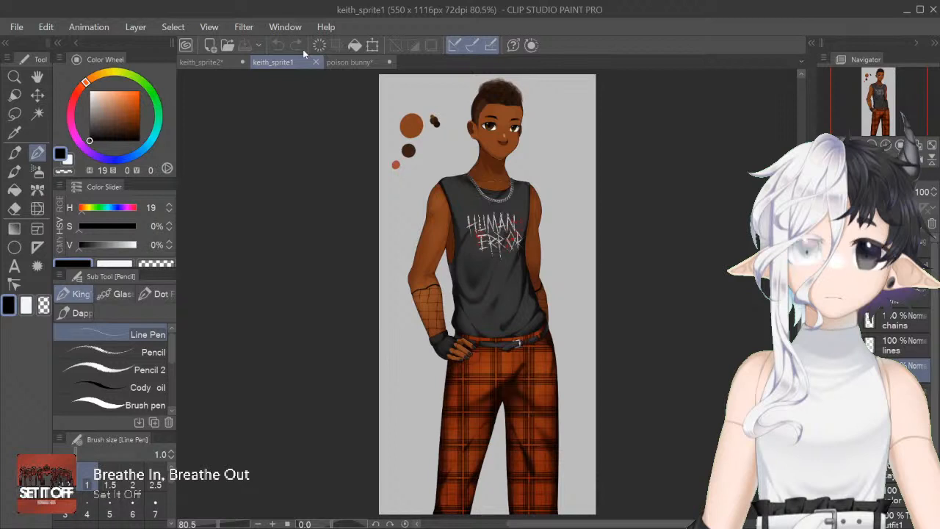
pyautogui.click(208, 62)
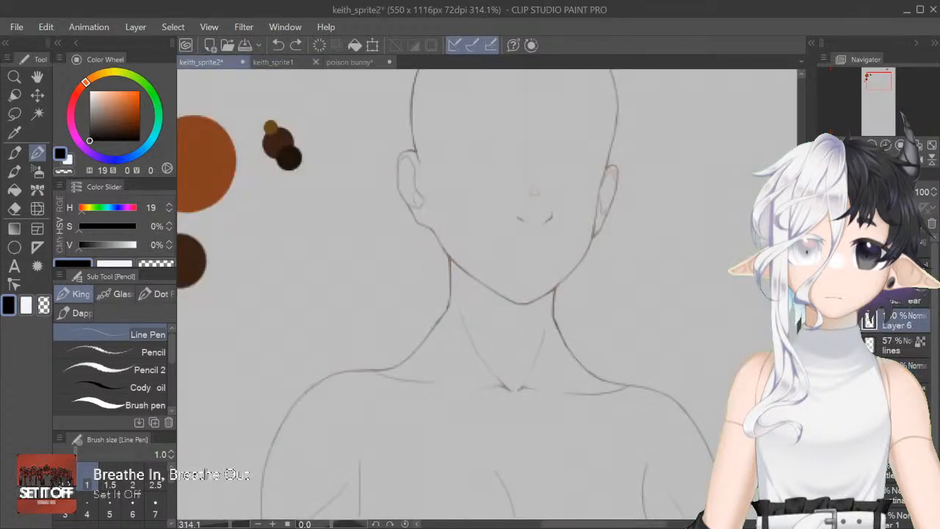
pyautogui.scroll(-8, 556, 419)
pyautogui.scroll(11, 556, 418)
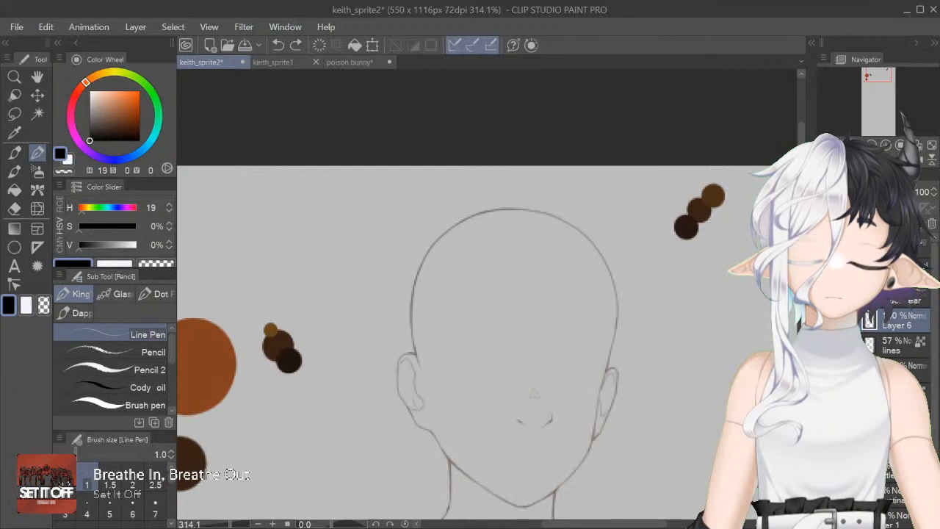
pyautogui.scroll(-2, 486, 294)
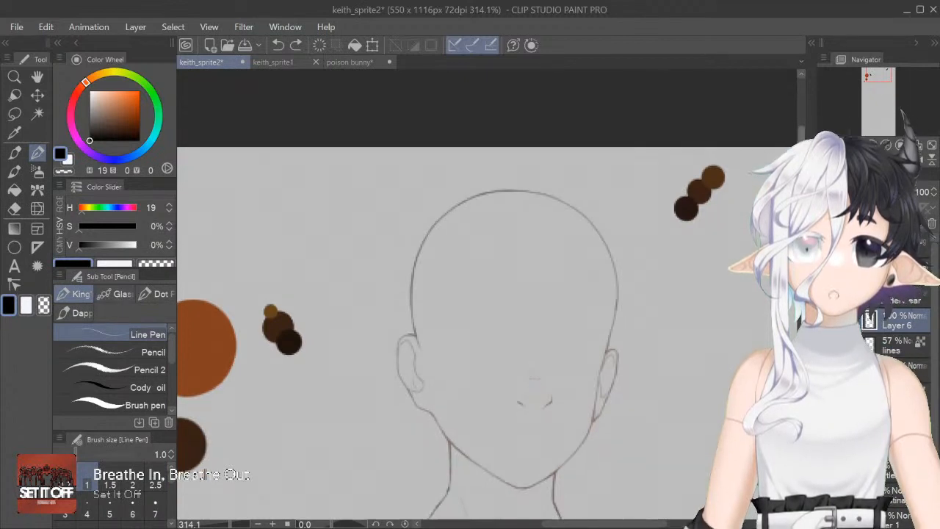
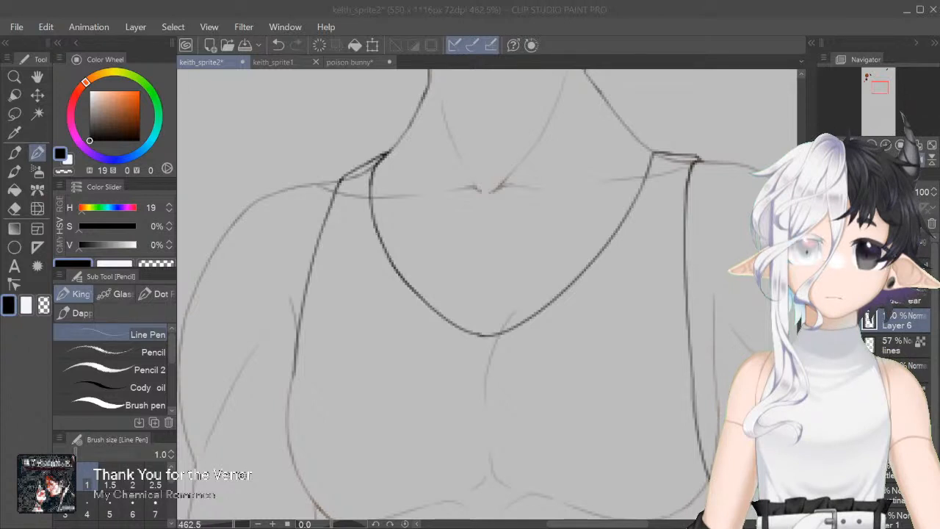
# Step: Ink the tank top's armhole edge down the left side of the chest, redrawing strokes until the curve fits
pyautogui.scroll(3, 650, 261)
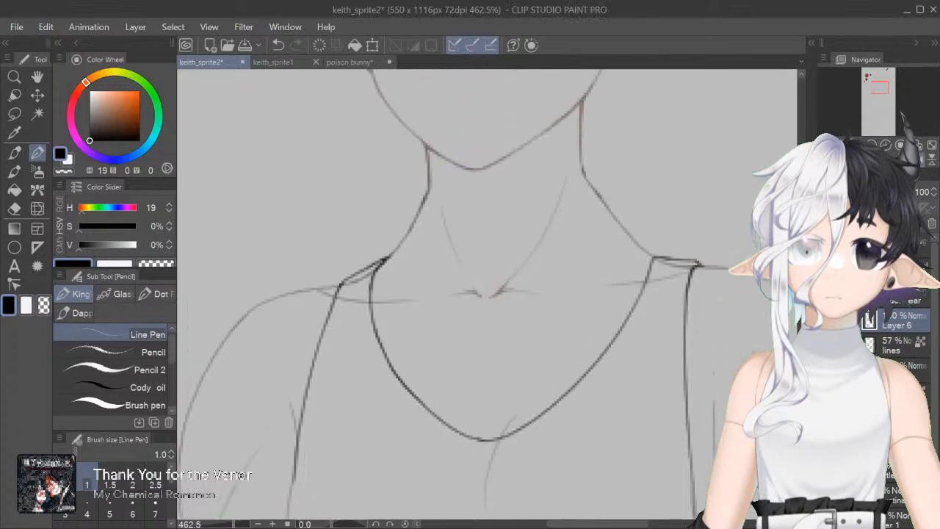
pyautogui.moveTo(650, 258); pyautogui.dragTo(642, 292)
pyautogui.scroll(-5, 289, 283)
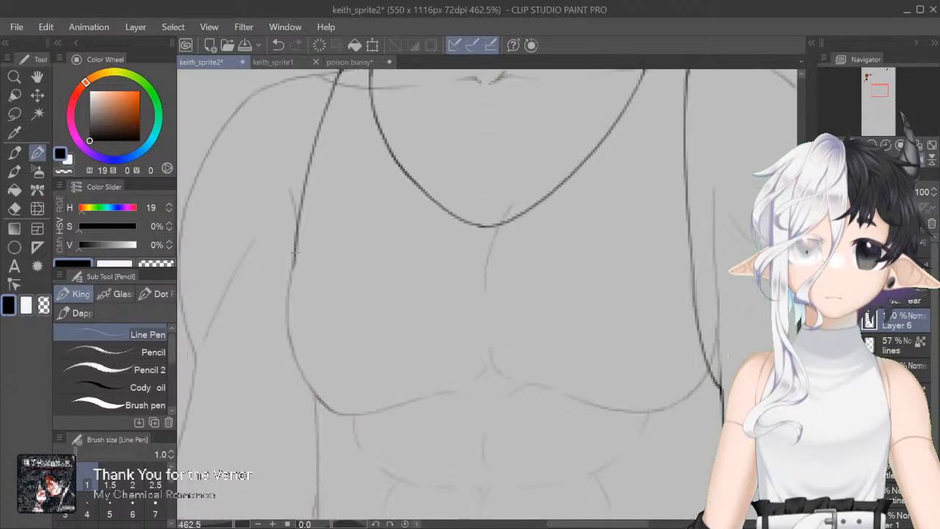
pyautogui.hotkey('ctrl', 'z')
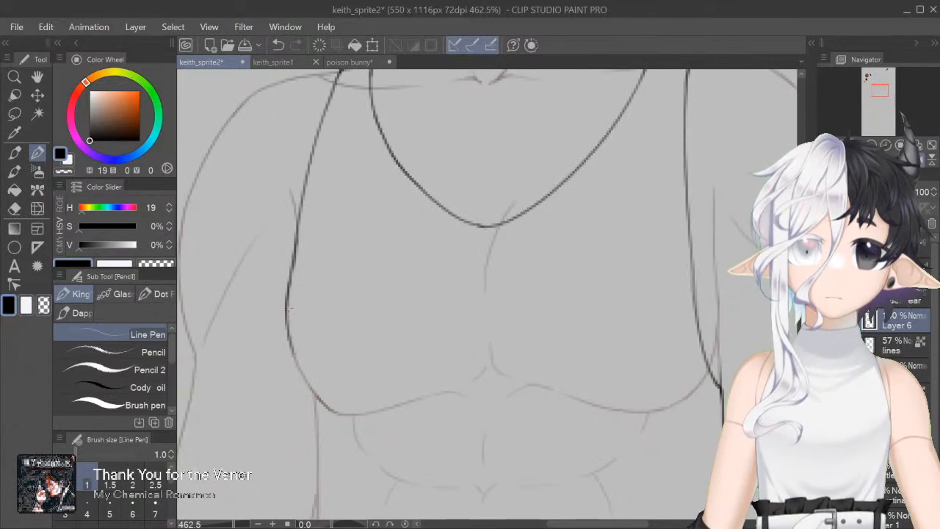
pyautogui.moveTo(288, 276); pyautogui.dragTo(289, 348)
pyautogui.hotkey('ctrl', 'z')
pyautogui.moveTo(288, 276); pyautogui.dragTo(288, 349)
pyautogui.moveTo(285, 307); pyautogui.dragTo(303, 401)
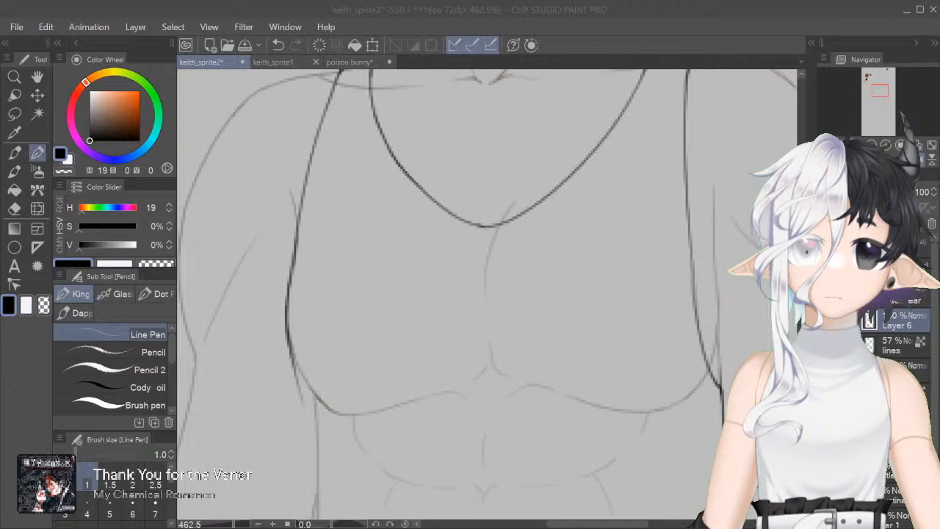
# Step: Extend the tank top's left side edge from beside the chest down past the armpit towards the waist
pyautogui.scroll(-3, 485, 294)
pyautogui.scroll(-4, 322, 285)
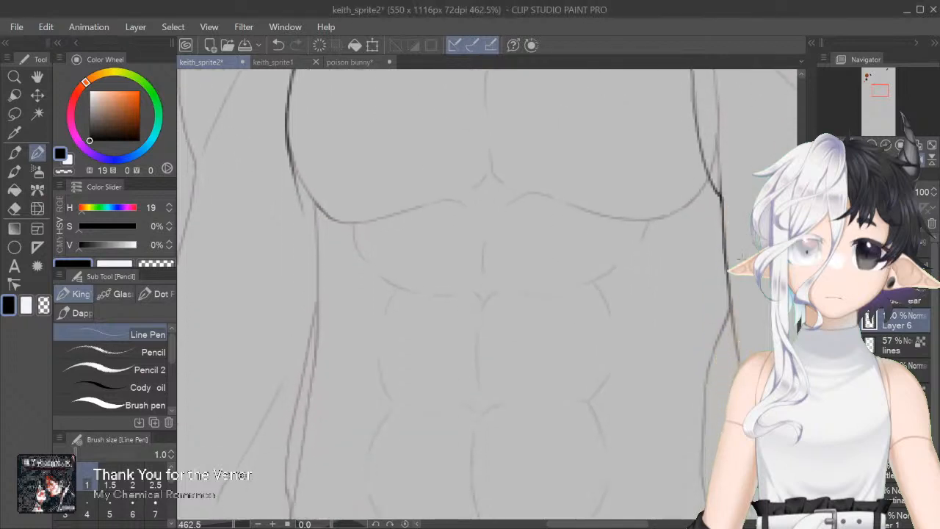
pyautogui.hotkey('ctrl', 'z')
pyautogui.moveTo(294, 177); pyautogui.dragTo(317, 289)
pyautogui.hotkey('ctrl', 'z')
pyautogui.hotkey('ctrl', 'z')
pyautogui.moveTo(295, 177); pyautogui.dragTo(317, 285)
pyautogui.moveTo(305, 240); pyautogui.dragTo(338, 376)
pyautogui.hotkey('ctrl', 'z')
pyautogui.moveTo(301, 222); pyautogui.dragTo(331, 368)
pyautogui.hotkey('ctrl', 'z')
pyautogui.moveTo(308, 238); pyautogui.dragTo(339, 401)
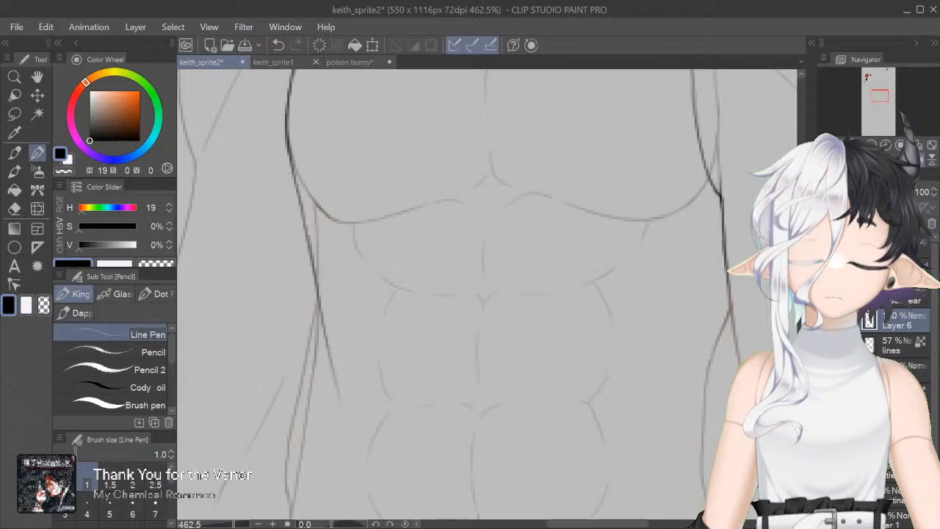
# Step: Draw a long diagonal fold line from the centre of the chest down across the abdomen
pyautogui.scroll(-4, 589, 240)
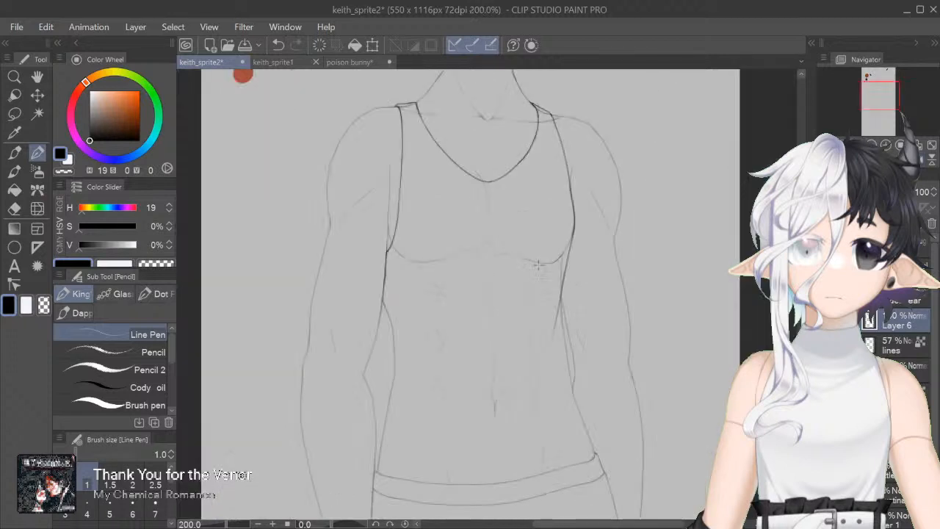
pyautogui.moveTo(504, 244)
pyautogui.mouseDown()
pyautogui.moveTo(473, 318)
pyautogui.moveTo(495, 259)
pyautogui.mouseUp()
pyautogui.hotkey('ctrl', 'z')
pyautogui.click(920, 155)
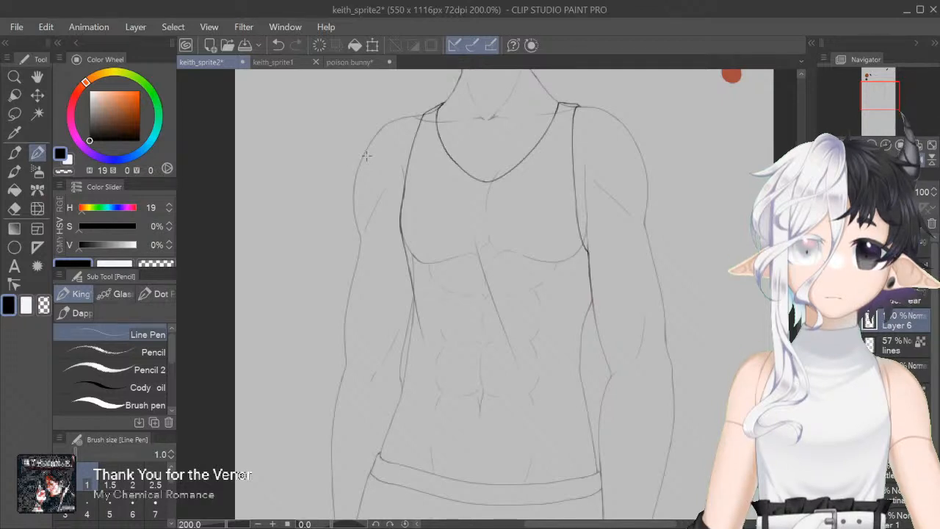
# Step: Draw the tank top's right side edge from below the armpit down to the waist, redoing the stroke until it fits
pyautogui.scroll(3, 504, 293)
pyautogui.scroll(-5, 504, 294)
pyautogui.scroll(-3, 504, 294)
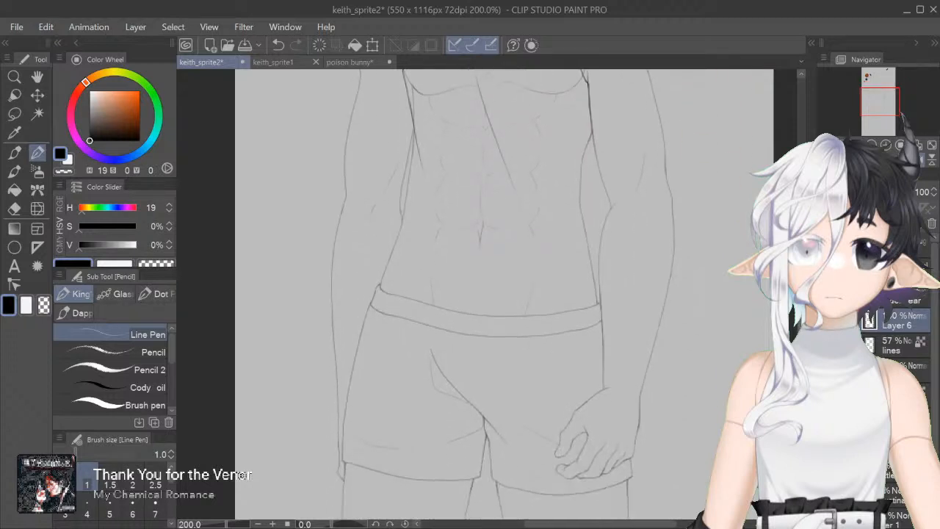
pyautogui.scroll(3, 487, 289)
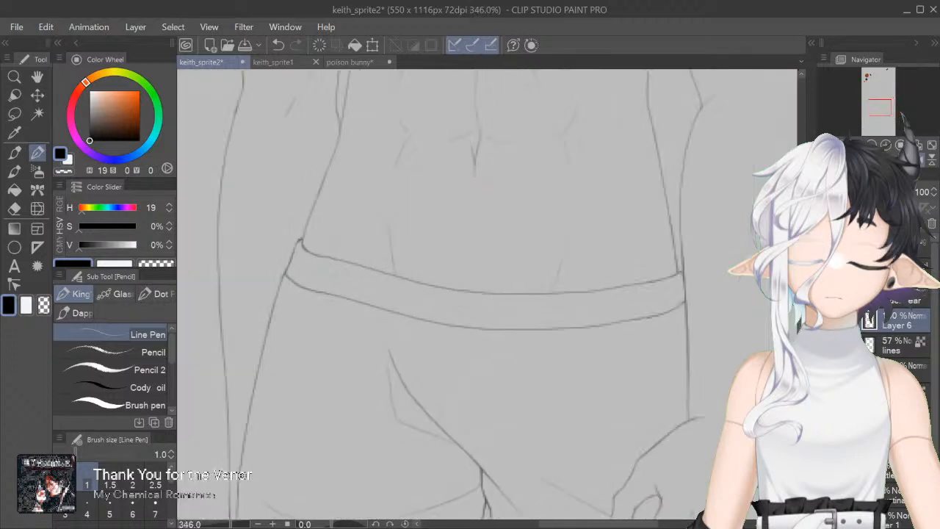
pyautogui.scroll(-3, 475, 285)
pyautogui.scroll(4, 475, 285)
pyautogui.scroll(1, 487, 286)
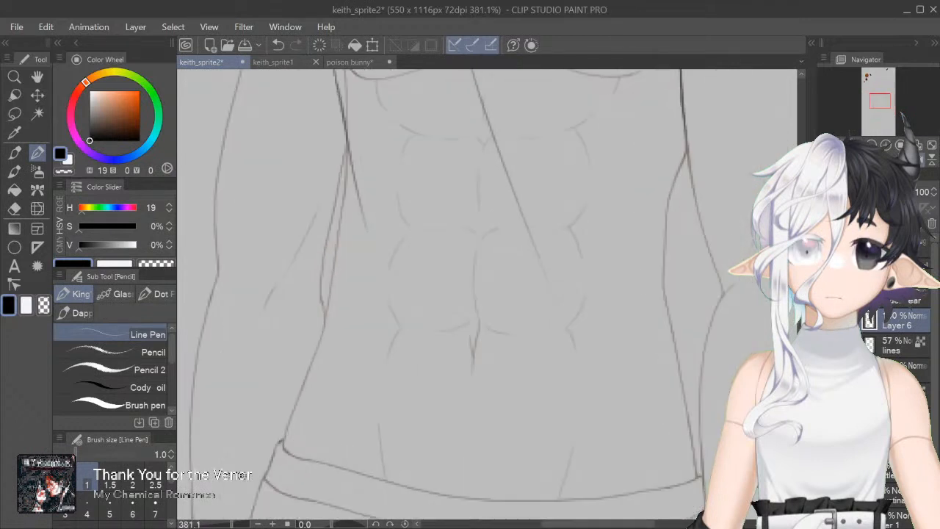
pyautogui.moveTo(687, 152); pyautogui.dragTo(678, 257)
pyautogui.hotkey('ctrl', 'z')
pyautogui.moveTo(687, 153); pyautogui.dragTo(673, 330)
pyautogui.hotkey('ctrl', 'z')
pyautogui.moveTo(685, 168); pyautogui.dragTo(670, 313)
pyautogui.hotkey('ctrl', 'z')
pyautogui.moveTo(687, 156); pyautogui.dragTo(647, 419)
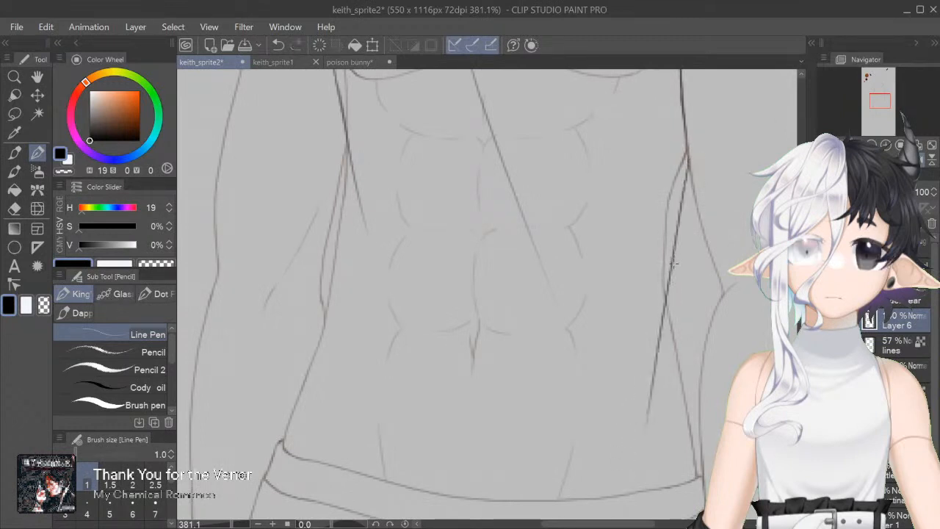
pyautogui.hotkey('ctrl', 'z')
pyautogui.moveTo(686, 158)
pyautogui.mouseDown()
pyautogui.moveTo(668, 312)
pyautogui.moveTo(685, 185)
pyautogui.moveTo(679, 343)
pyautogui.mouseUp()
pyautogui.hotkey('ctrl', 'z')
pyautogui.hotkey('ctrl', 'z')
pyautogui.moveTo(679, 300); pyautogui.dragTo(685, 366)
pyautogui.hotkey('ctrl', 'z')
pyautogui.moveTo(679, 274); pyautogui.dragTo(679, 307)
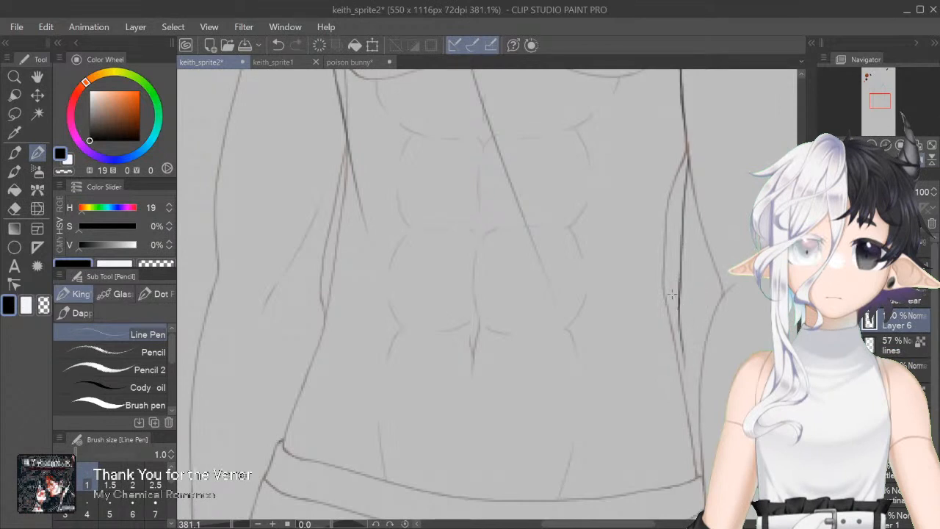
# Step: Mirror the canvas view and draw a slanted fold line from the hip beside the waistband up into the waist
pyautogui.moveTo(665, 285); pyautogui.dragTo(697, 390)
pyautogui.hotkey('ctrl', 'z')
pyautogui.press('h')
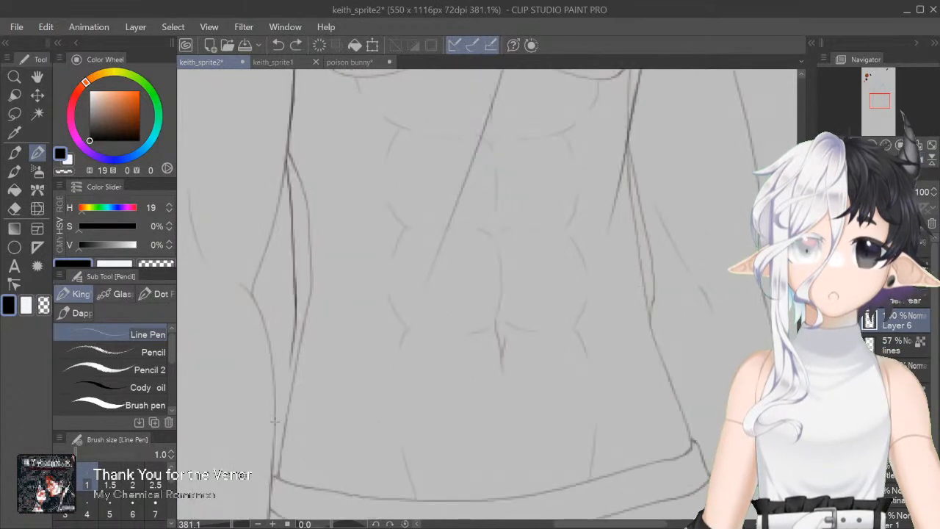
pyautogui.moveTo(273, 405); pyautogui.dragTo(341, 268)
pyautogui.hotkey('ctrl', 'z')
pyautogui.moveTo(276, 421); pyautogui.dragTo(324, 250)
pyautogui.hotkey('ctrl', 'z')
pyautogui.moveTo(275, 413); pyautogui.dragTo(337, 229)
pyautogui.moveTo(292, 361)
pyautogui.mouseDown()
pyautogui.moveTo(299, 322)
pyautogui.moveTo(289, 366)
pyautogui.mouseUp()
pyautogui.hotkey('ctrl', 'z')
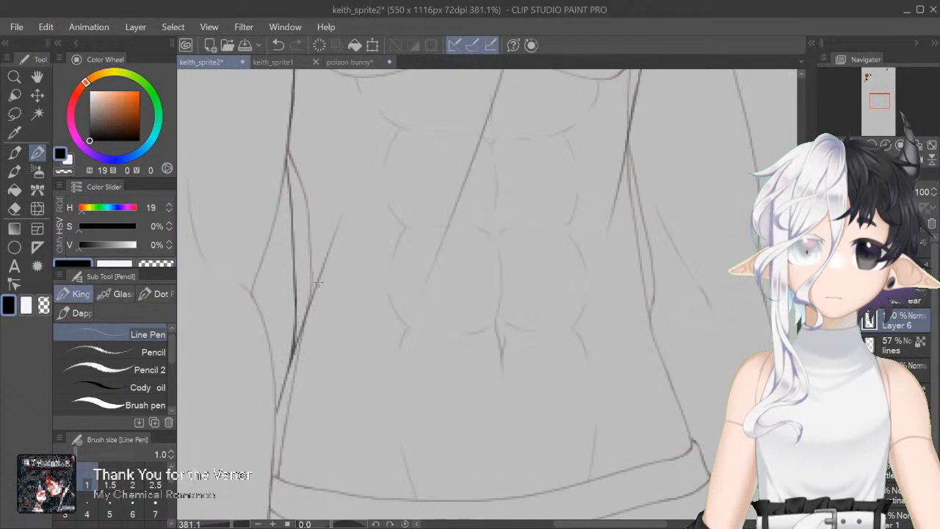
# Step: Reinforce the tank top's side edge where it passes the gap between arm and torso, and check the surrounding lines
pyautogui.moveTo(289, 130); pyautogui.dragTo(290, 191)
pyautogui.scroll(-3, 487, 294)
pyautogui.scroll(6, 486, 294)
pyautogui.scroll(-2, 486, 294)
pyautogui.scroll(-5, 632, 192)
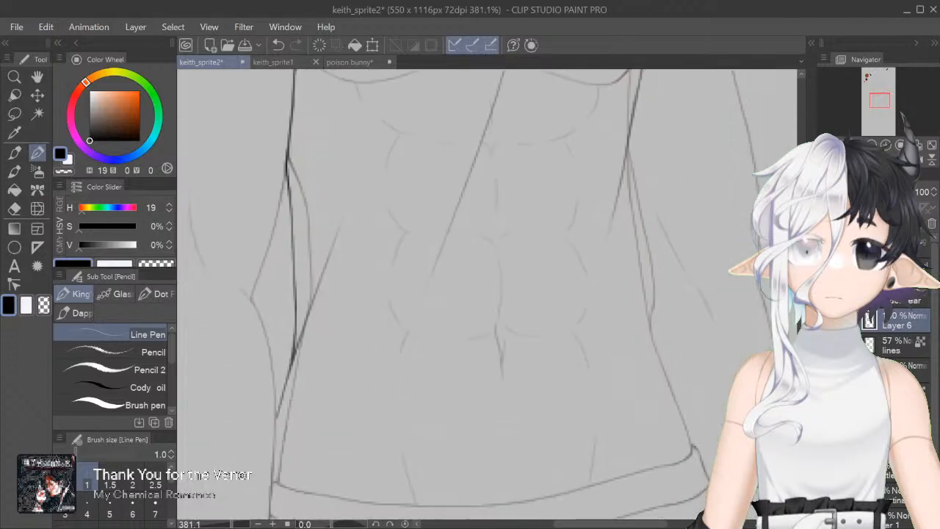
# Step: Extend the tank top's side edge from the pinch below the chest down to the waist, trying a continuation toward the hip
pyautogui.scroll(5, 633, 192)
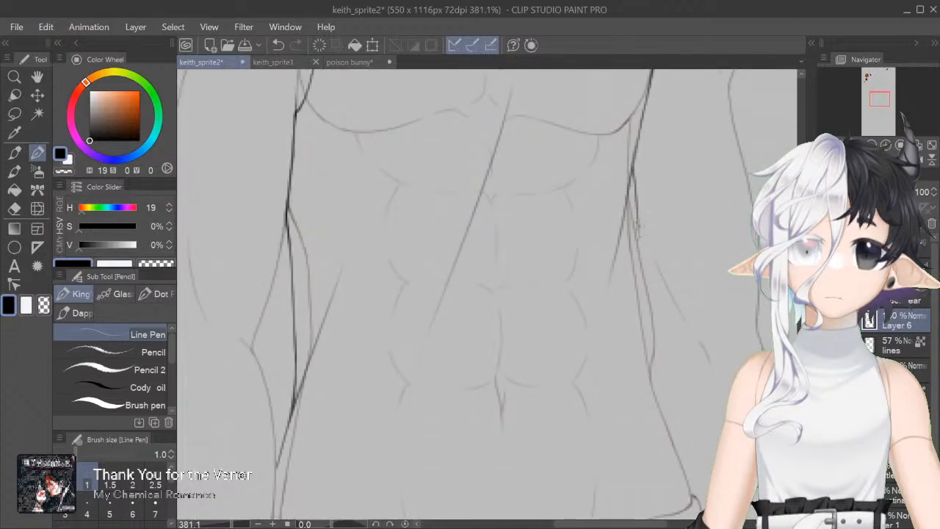
pyautogui.moveTo(633, 165); pyautogui.dragTo(653, 350)
pyautogui.moveTo(650, 304); pyautogui.dragTo(663, 406)
pyautogui.hotkey('ctrl', 'z')
pyautogui.moveTo(650, 297); pyautogui.dragTo(672, 416)
pyautogui.hotkey('ctrl', 'z')
pyautogui.moveTo(651, 304); pyautogui.dragTo(674, 421)
pyautogui.hotkey('ctrl', 'z')
# Step: Lower the opacity of the lines layer to 29% and return to Layer 6 for drawing
pyautogui.click(896, 346)
pyautogui.moveTo(896, 191); pyautogui.dragTo(883, 191)
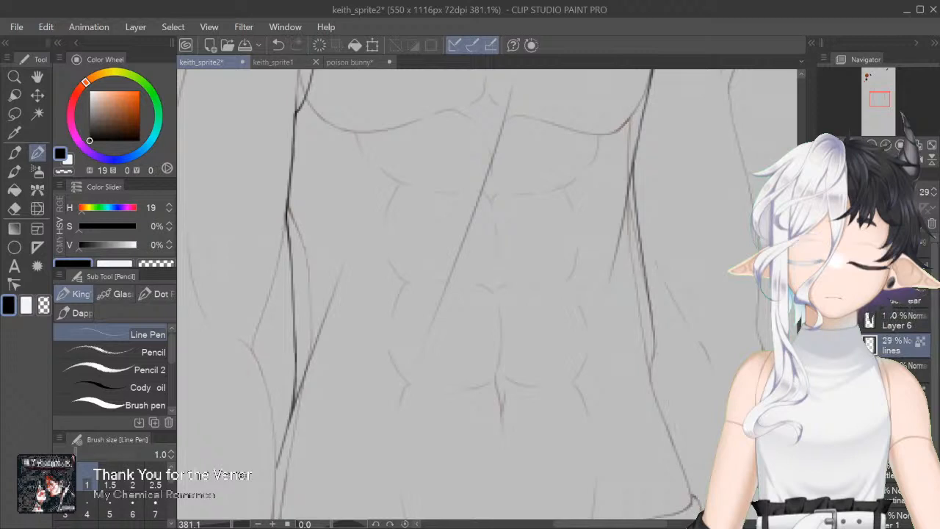
pyautogui.click(897, 321)
# Step: Redraw the lower side edge from the waist toward the hip and darken the pinch where it meets the upper edge
pyautogui.hotkey('ctrl', 'z')
pyautogui.moveTo(650, 301)
pyautogui.mouseDown()
pyautogui.moveTo(675, 469)
pyautogui.moveTo(648, 298)
pyautogui.moveTo(673, 424)
pyautogui.mouseUp()
pyautogui.hotkey('ctrl', 'z')
pyautogui.moveTo(639, 140); pyautogui.dragTo(624, 209)
pyautogui.hotkey('ctrl', 'z')
pyautogui.hotkey('ctrl', 'z')
pyautogui.moveTo(635, 162)
pyautogui.mouseDown()
pyautogui.moveTo(624, 213)
pyautogui.moveTo(636, 204)
pyautogui.moveTo(635, 212)
pyautogui.mouseUp()
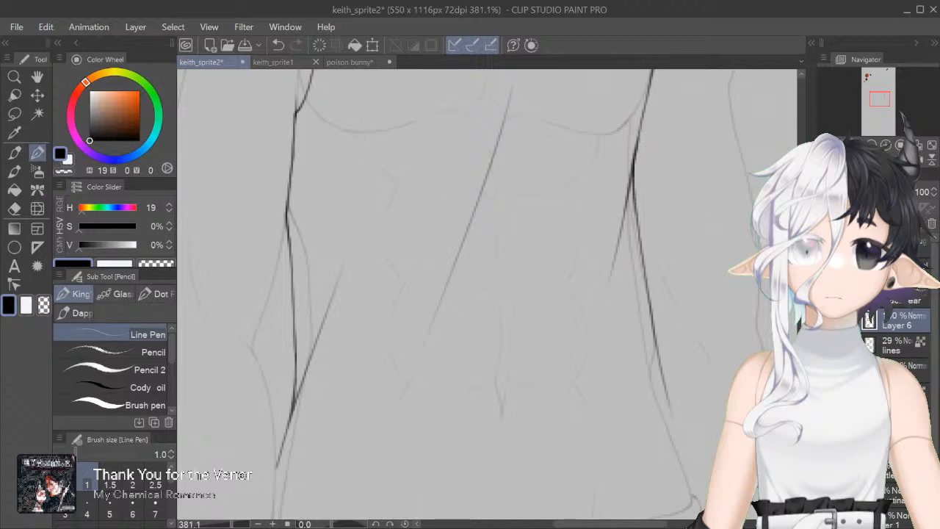
pyautogui.scroll(10, 485, 294)
pyautogui.scroll(-10, 485, 294)
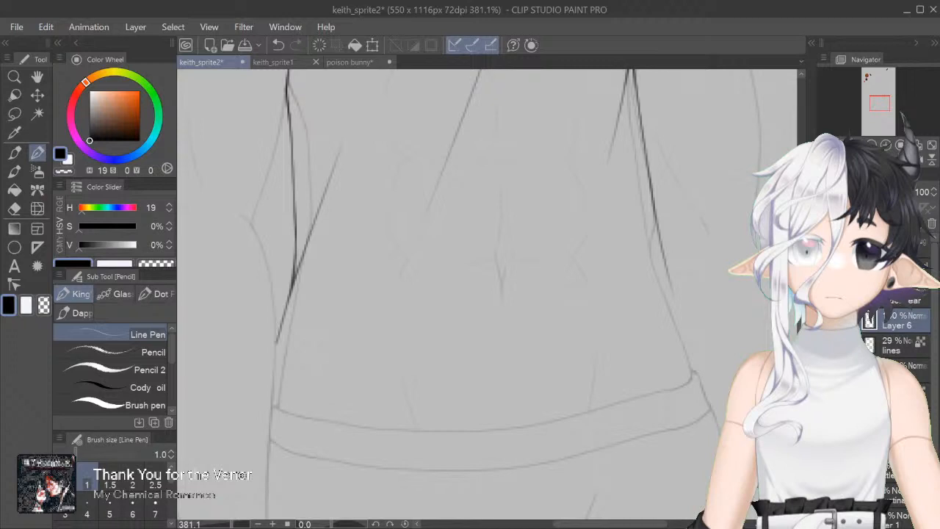
pyautogui.scroll(-3, 485, 293)
pyautogui.moveTo(315, 388)
pyautogui.mouseDown()
pyautogui.moveTo(275, 368)
pyautogui.moveTo(653, 338)
pyautogui.mouseUp()
pyautogui.hotkey('ctrl', 'z')
pyautogui.hotkey('ctrl', 'z')
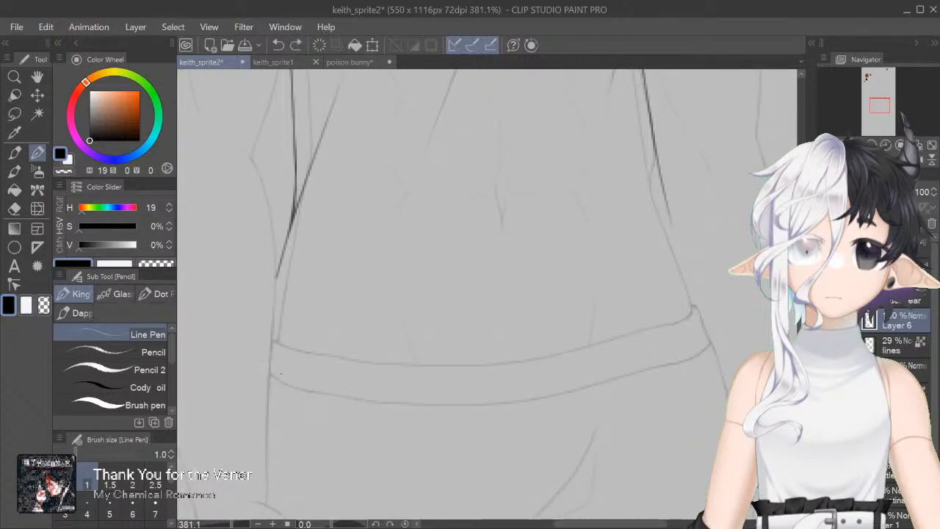
# Step: Draw the tank top's hem as one long curve over the waistband from hip to hip, working in a mirrored, rotated view
pyautogui.press('h')
pyautogui.moveTo(280, 374); pyautogui.dragTo(628, 124)
pyautogui.scroll(-3, 487, 294)
pyautogui.scroll(1, 487, 294)
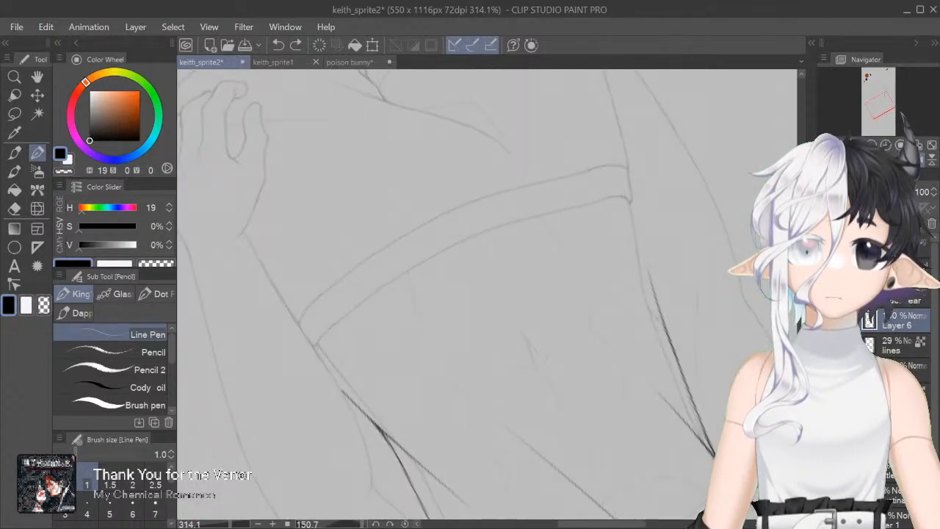
pyautogui.moveTo(555, 262); pyautogui.dragTo(539, 239)
pyautogui.moveTo(329, 395)
pyautogui.mouseDown()
pyautogui.moveTo(339, 357)
pyautogui.moveTo(580, 146)
pyautogui.mouseUp()
pyautogui.hotkey('ctrl', 'z')
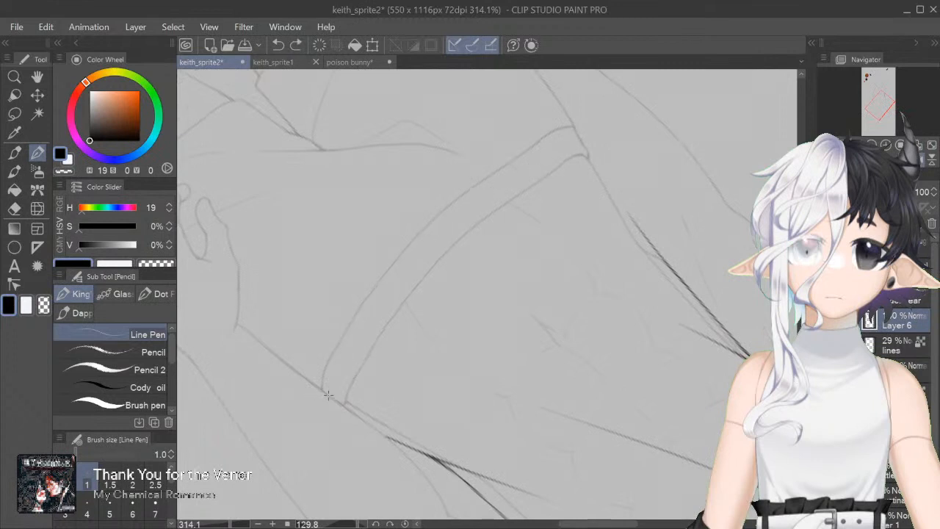
pyautogui.moveTo(327, 394)
pyautogui.mouseDown()
pyautogui.moveTo(410, 263)
pyautogui.moveTo(585, 135)
pyautogui.mouseUp()
pyautogui.hotkey('ctrl', '@')
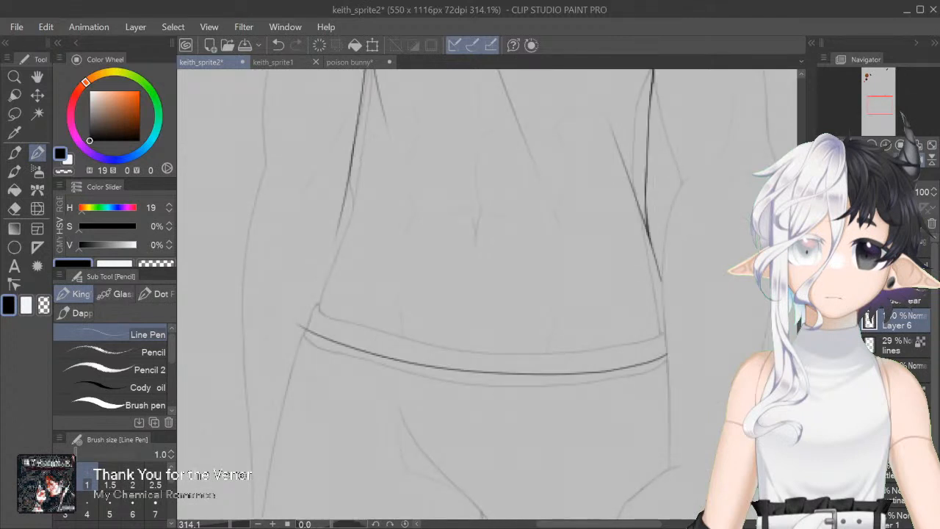
# Step: Draw the flared lower side edge from the hem's corner up to the waist line, redoing the stroke until both join smoothly
pyautogui.moveTo(514, 257); pyautogui.dragTo(513, 322)
pyautogui.moveTo(632, 294); pyautogui.dragTo(630, 315)
pyautogui.moveTo(351, 524); pyautogui.dragTo(354, 524)
pyautogui.moveTo(232, 524); pyautogui.dragTo(234, 524)
pyautogui.moveTo(585, 523); pyautogui.dragTo(562, 523)
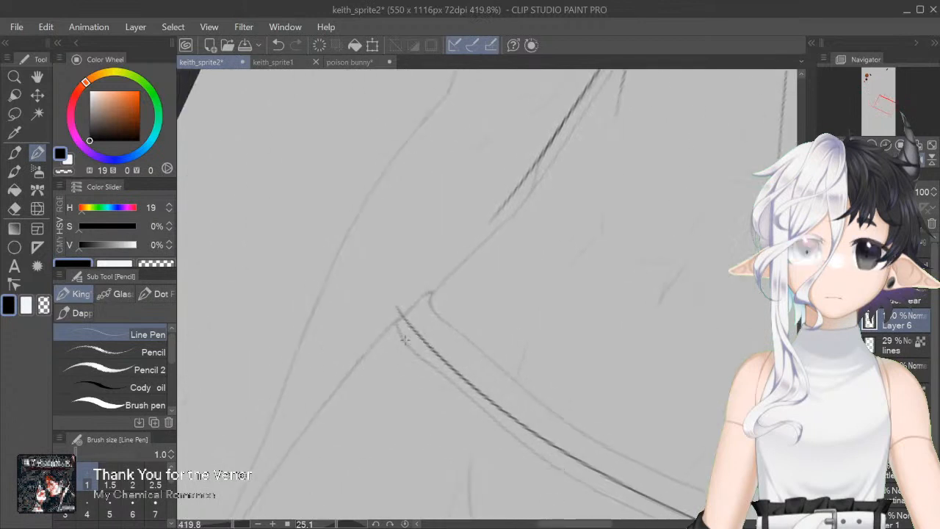
pyautogui.moveTo(396, 305); pyautogui.dragTo(429, 346)
pyautogui.hotkey('ctrl', 'z')
pyautogui.moveTo(397, 306); pyautogui.dragTo(549, 144)
pyautogui.hotkey('ctrl', 'z')
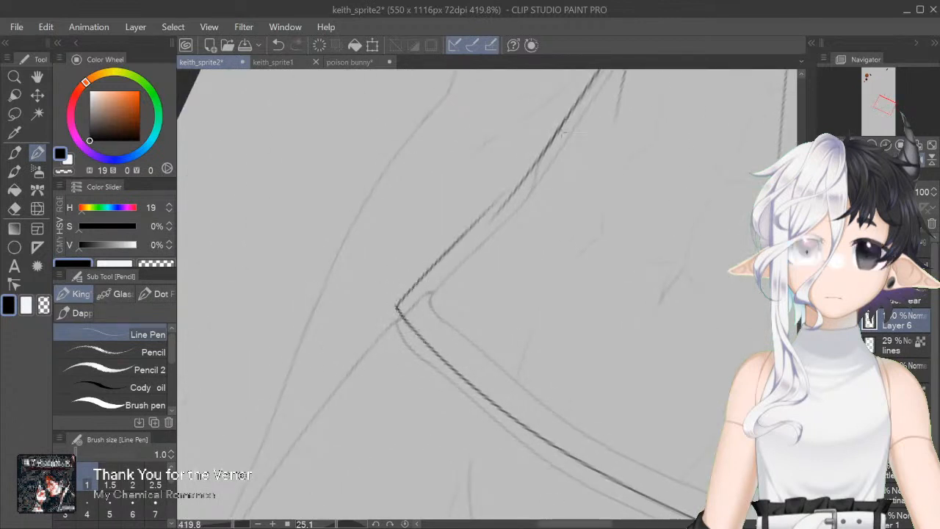
pyautogui.hotkey('ctrl', 'z')
pyautogui.moveTo(397, 305); pyautogui.dragTo(581, 122)
pyautogui.moveTo(503, 199); pyautogui.dragTo(531, 169)
pyautogui.hotkey('ctrl', 'z')
pyautogui.moveTo(498, 201); pyautogui.dragTo(567, 113)
# Step: Erase the stray overlap at the waist join with the transparent pen at size 1.5, and return to black at size 1
pyautogui.press('c')
pyautogui.click(109, 485)
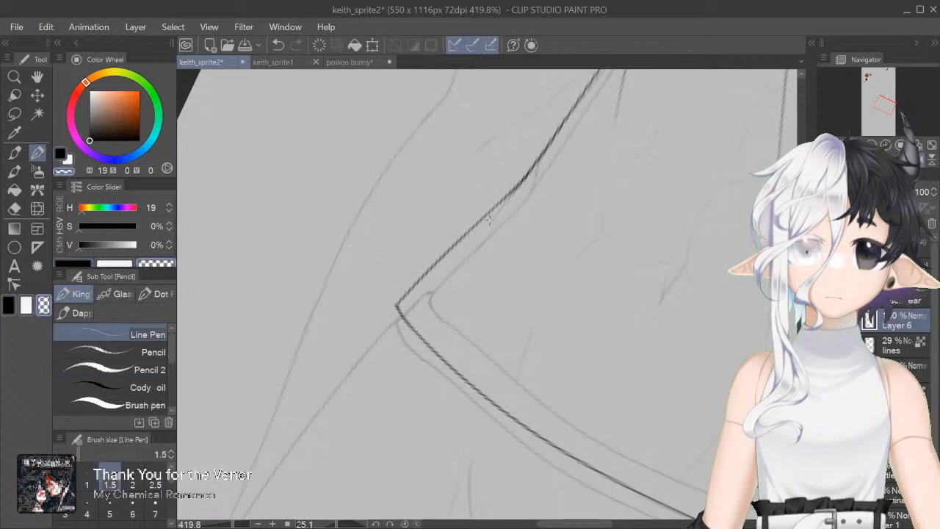
pyautogui.press('c')
pyautogui.click(86, 481)
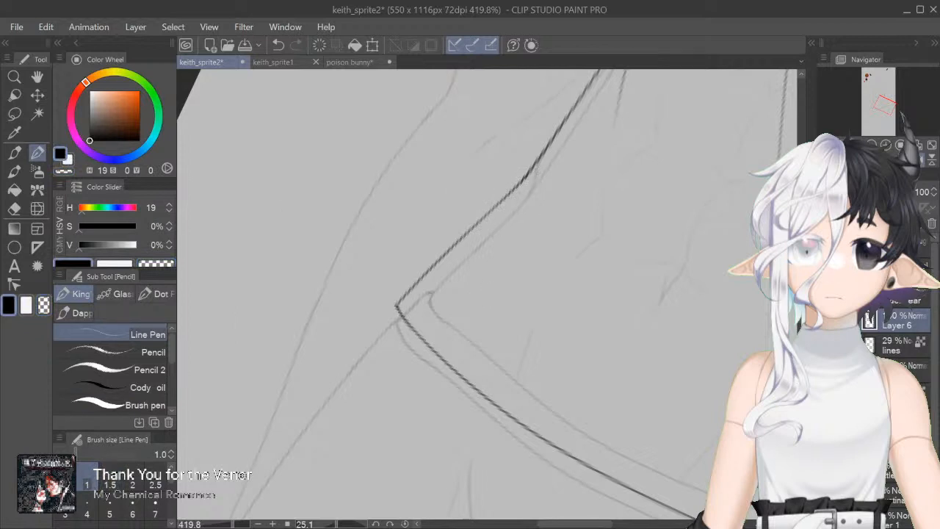
pyautogui.hotkey('ctrl', '@')
pyautogui.hotkey('ctrl', '-')
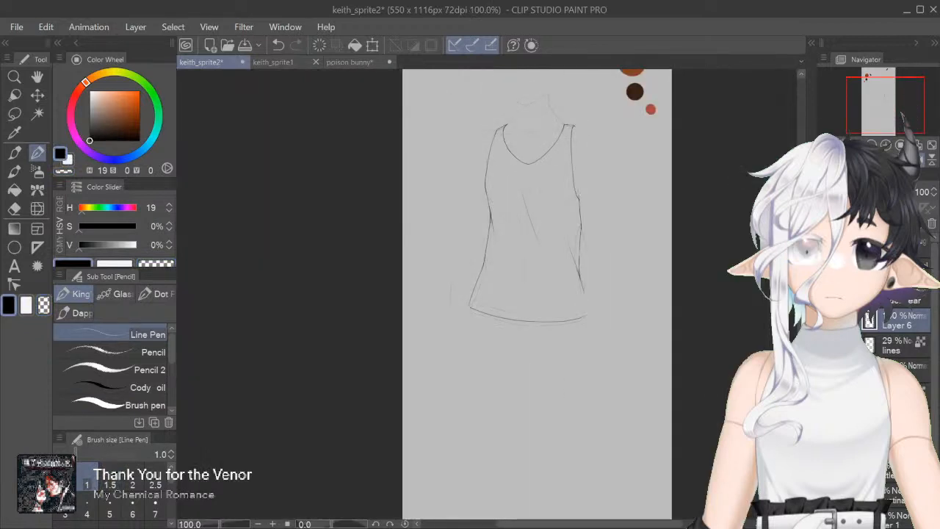
# Step: Draw a diagonal fold line across the crotch from the upper thigh to the opposite leg opening, working in a mirrored view
pyautogui.moveTo(589, 524); pyautogui.dragTo(607, 524)
pyautogui.moveTo(227, 524); pyautogui.dragTo(225, 524)
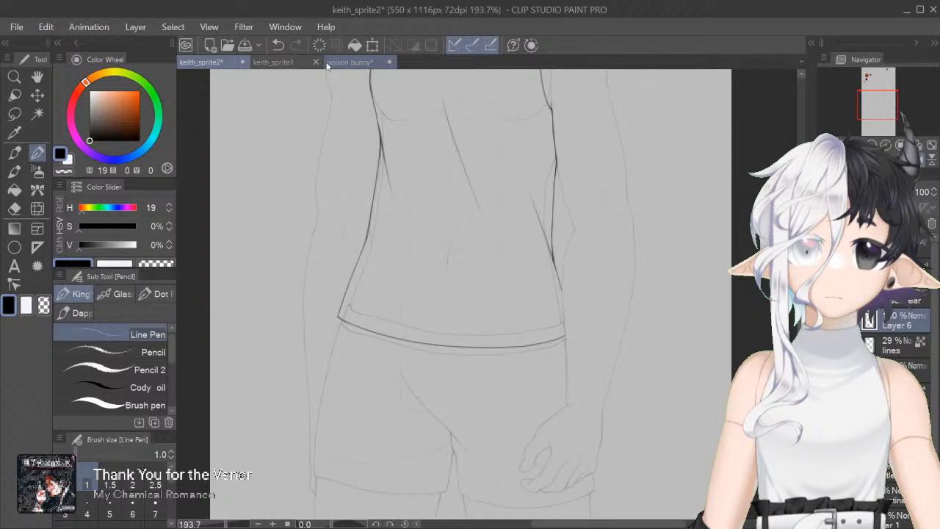
pyautogui.scroll(4, 470, 294)
pyautogui.scroll(-1, 470, 294)
pyautogui.scroll(-12, 470, 294)
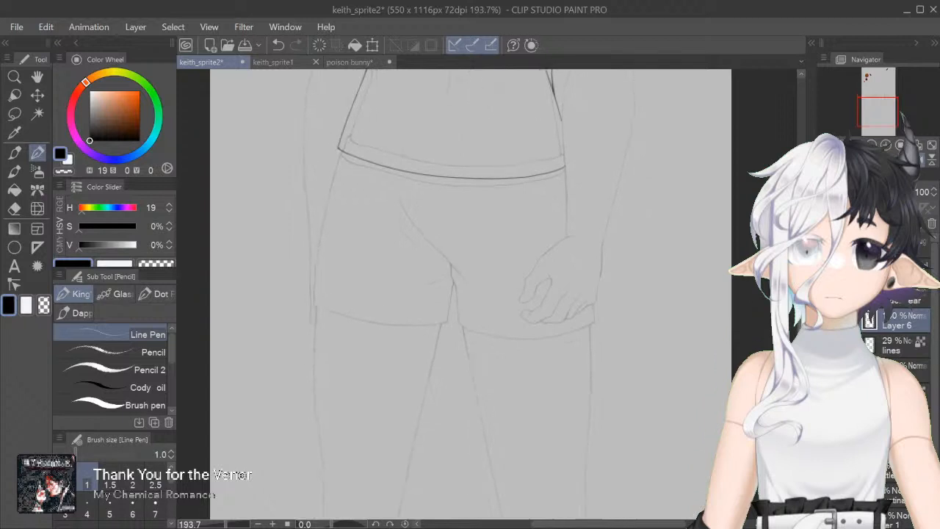
pyautogui.scroll(-2, 470, 294)
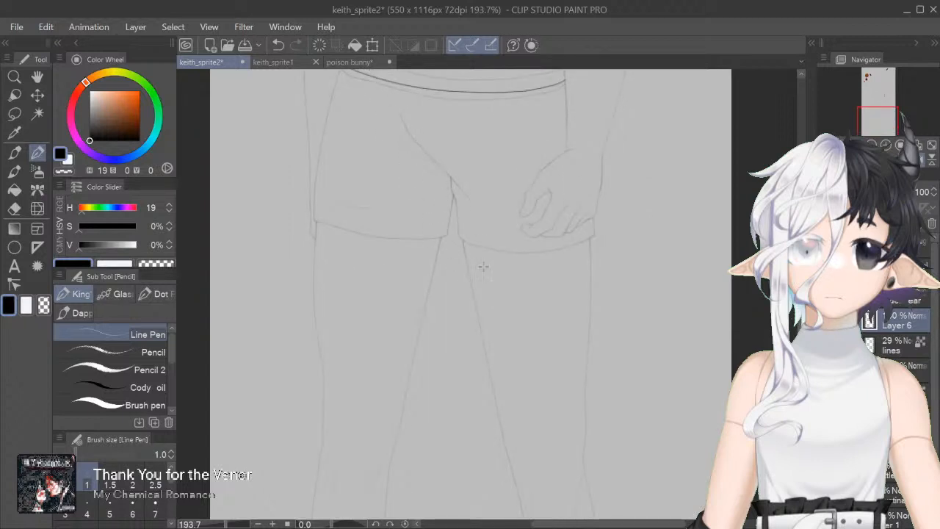
pyautogui.press('h')
pyautogui.moveTo(571, 121); pyautogui.dragTo(477, 234)
pyautogui.hotkey('ctrl', 'z')
pyautogui.moveTo(561, 143); pyautogui.dragTo(473, 250)
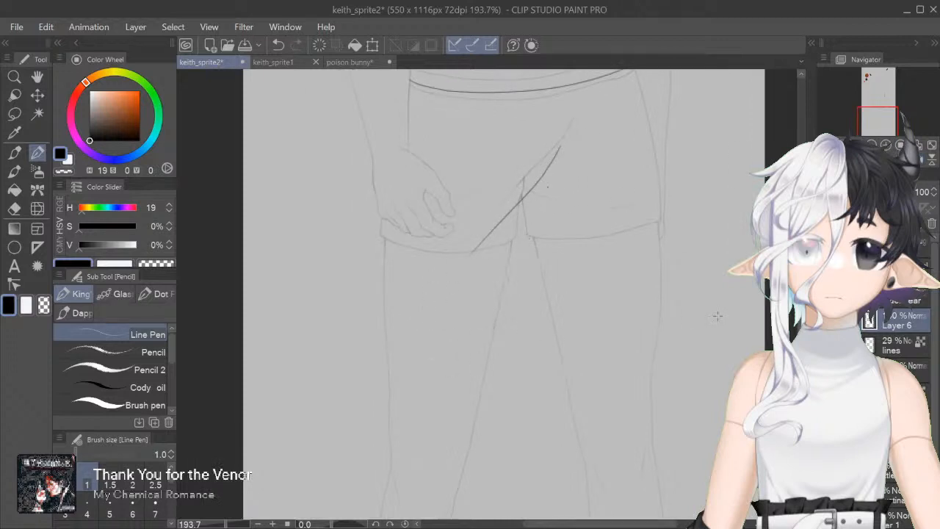
pyautogui.scroll(5, 504, 294)
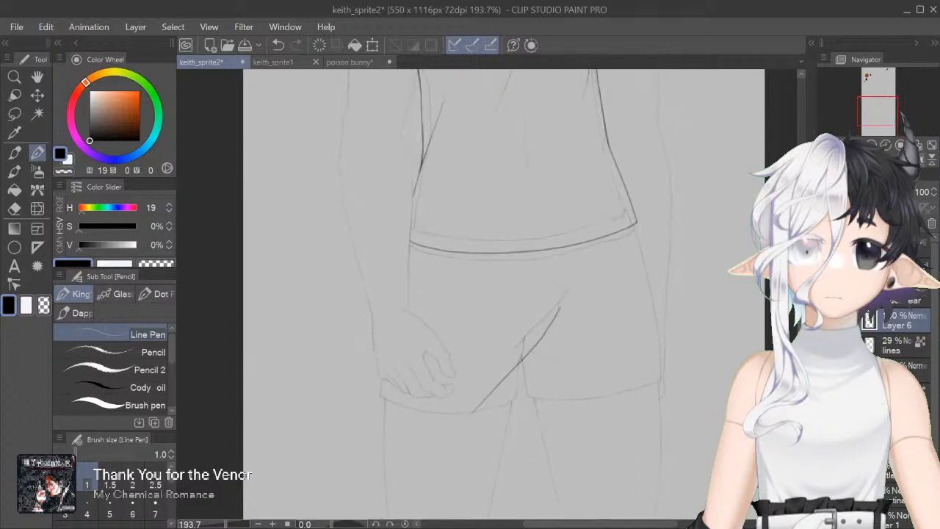
pyautogui.click(919, 157)
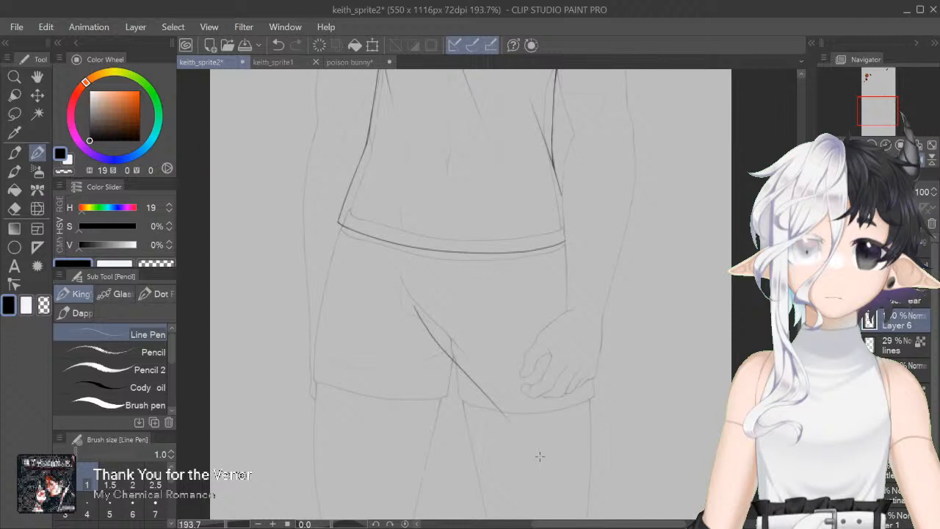
# Step: Draw a small rounded tab hanging below the tank top's hem near the hip on the side of the drawn hand
pyautogui.scroll(-1, 470, 294)
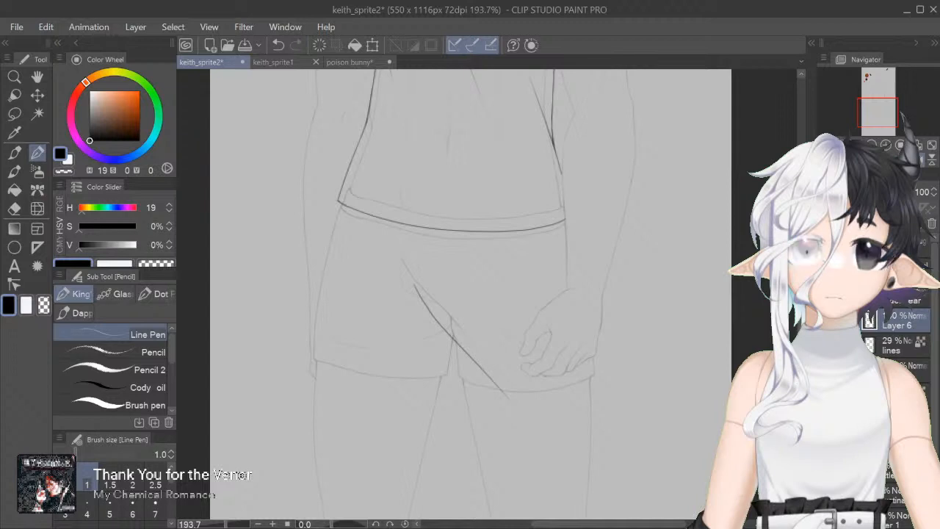
pyautogui.scroll(5, 562, 168)
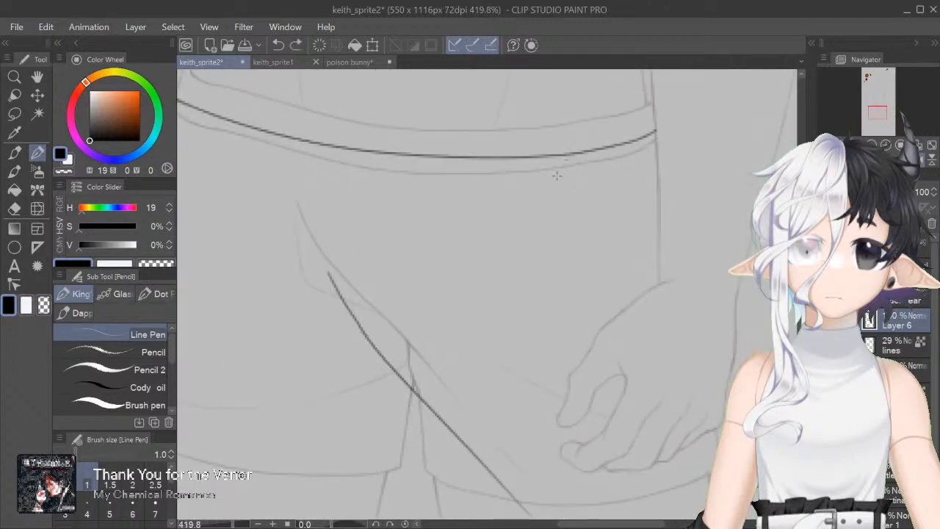
pyautogui.moveTo(523, 158); pyautogui.dragTo(525, 199)
pyautogui.hotkey('ctrl', 'z')
pyautogui.moveTo(526, 160)
pyautogui.mouseDown()
pyautogui.moveTo(527, 208)
pyautogui.moveTo(536, 205)
pyautogui.moveTo(528, 194)
pyautogui.moveTo(530, 206)
pyautogui.moveTo(551, 196)
pyautogui.mouseUp()
pyautogui.hotkey('ctrl', 'z')
pyautogui.moveTo(547, 157); pyautogui.dragTo(552, 202)
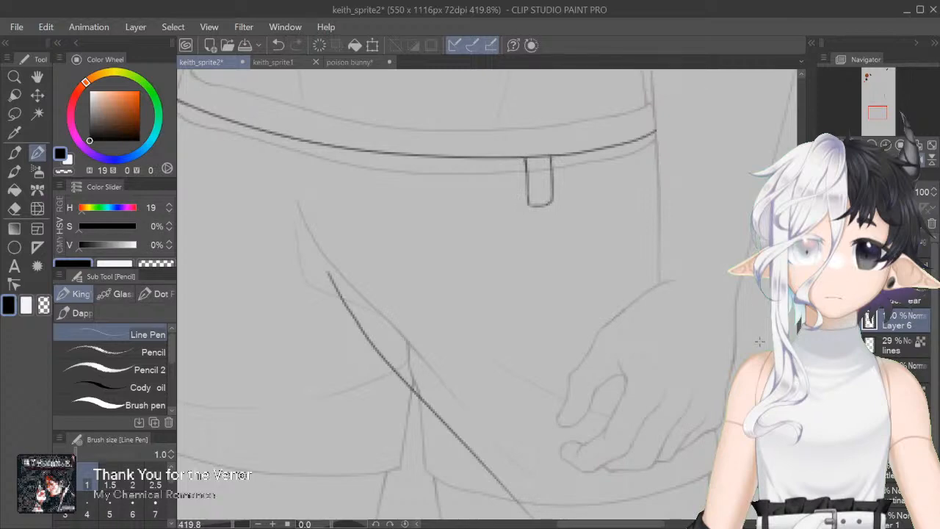
pyautogui.scroll(-5, 489, 298)
pyautogui.scroll(4, 489, 294)
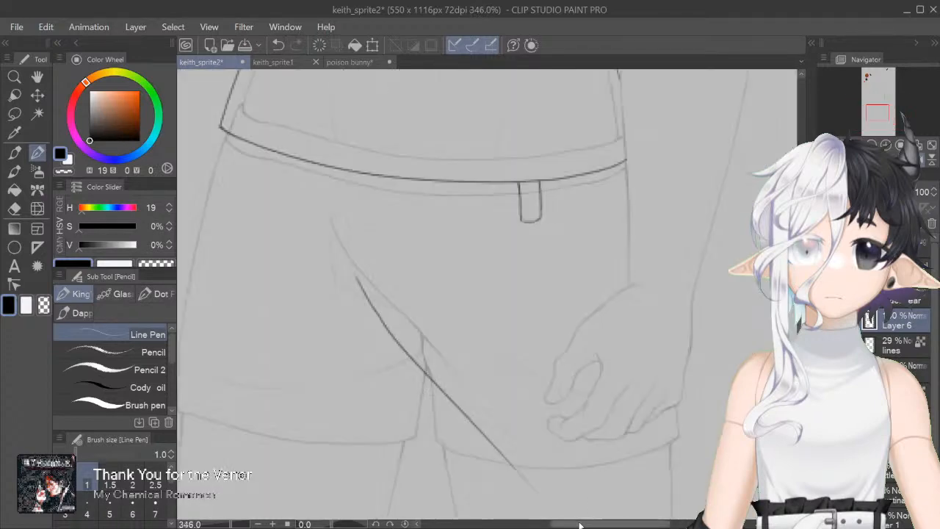
# Step: Draw a matching slanted tab below the hem near the opposite hip, redoing its sides until the shape fits
pyautogui.moveTo(489, 293); pyautogui.dragTo(574, 293)
pyautogui.scroll(3, 488, 103)
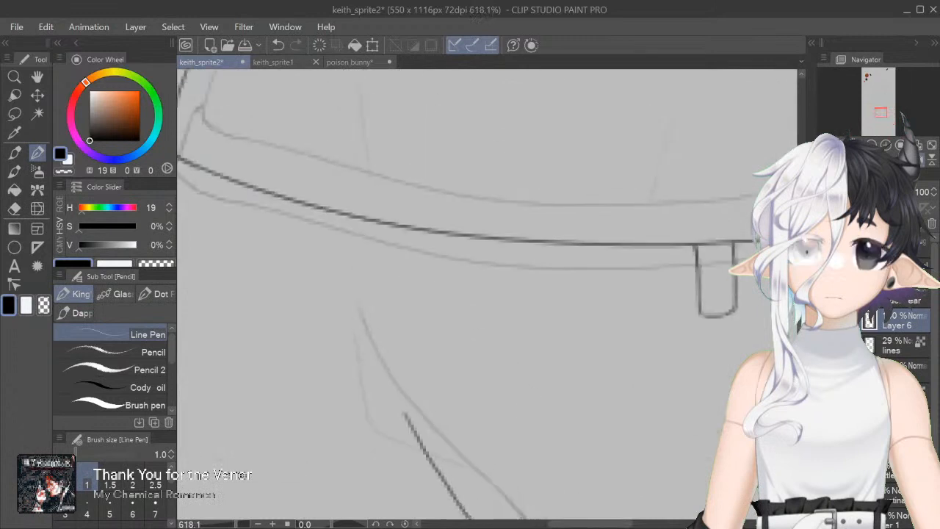
pyautogui.moveTo(259, 188); pyautogui.dragTo(256, 257)
pyautogui.moveTo(564, 523); pyautogui.dragTo(550, 523)
pyautogui.hotkey('ctrl', 'z')
pyautogui.moveTo(379, 195); pyautogui.dragTo(360, 271)
pyautogui.moveTo(340, 184)
pyautogui.mouseDown()
pyautogui.moveTo(324, 250)
pyautogui.moveTo(361, 269)
pyautogui.mouseUp()
pyautogui.hotkey('ctrl', 'z')
pyautogui.hotkey('ctrl', 'z')
pyautogui.hotkey('ctrl', '-')
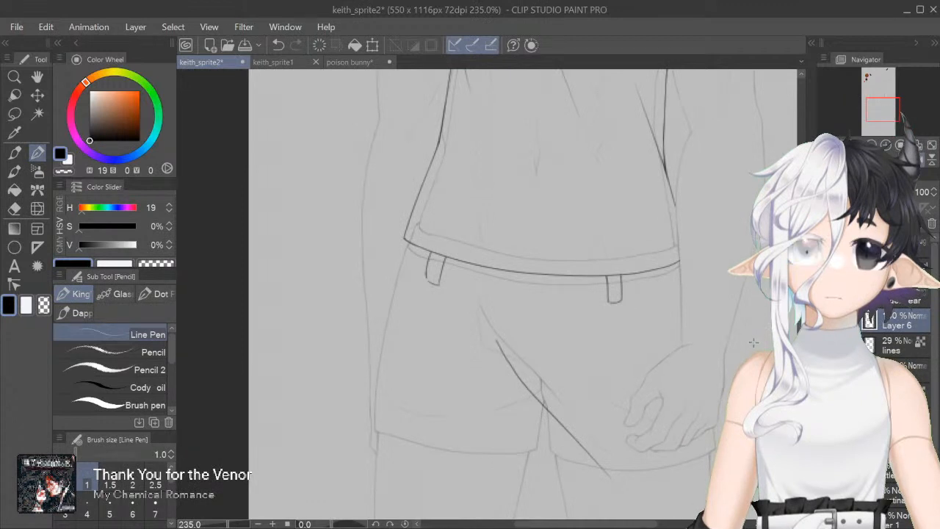
pyautogui.moveTo(602, 524); pyautogui.dragTo(612, 524)
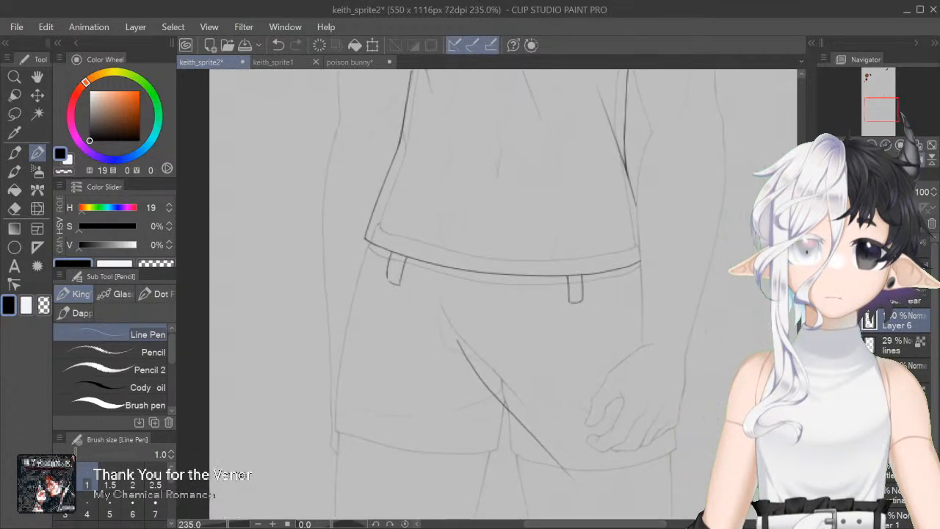
# Step: Lasso the outer side of the slanted tab, move it slightly inward to narrow the tab, and deselect
pyautogui.scroll(4, 400, 298)
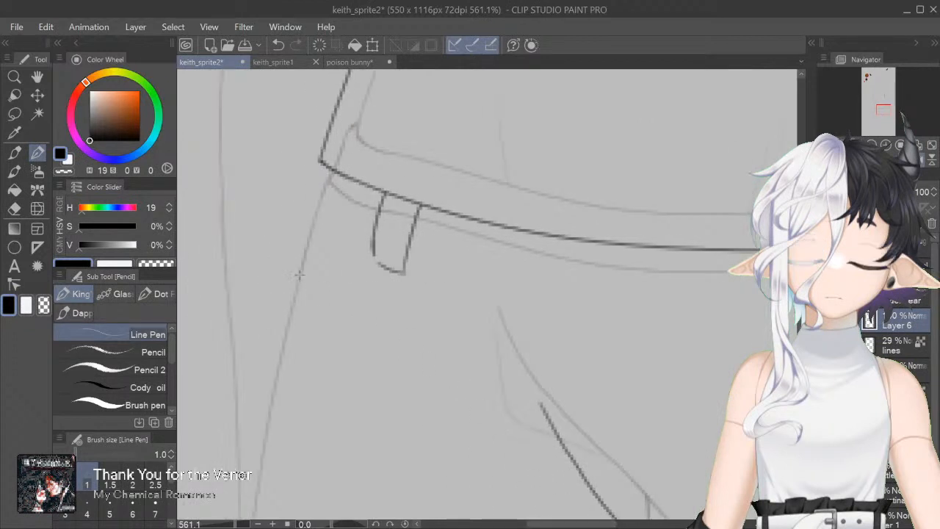
pyautogui.click(14, 115)
pyautogui.moveTo(364, 254)
pyautogui.mouseDown()
pyautogui.moveTo(380, 193)
pyautogui.moveTo(399, 242)
pyautogui.moveTo(370, 237)
pyautogui.mouseUp()
pyautogui.click(37, 95)
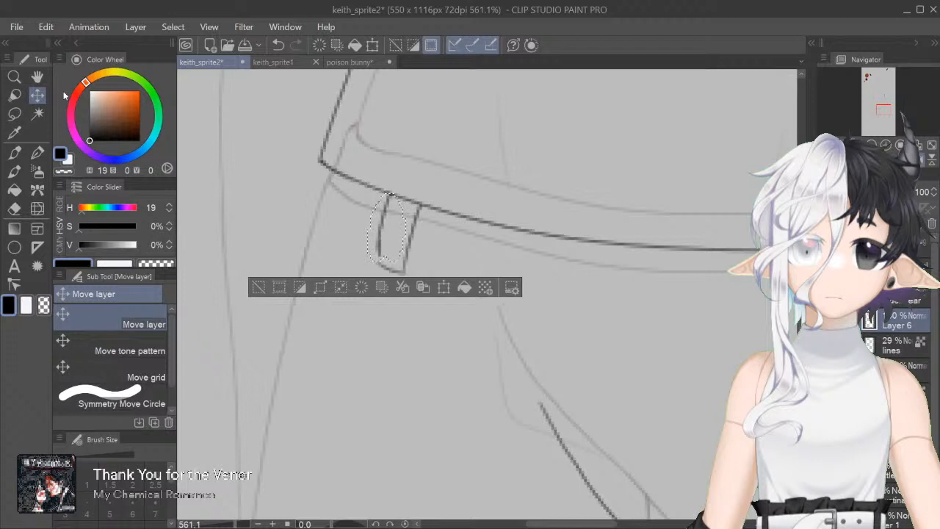
pyautogui.hotkey('ctrl', 'd')
pyautogui.press('p')
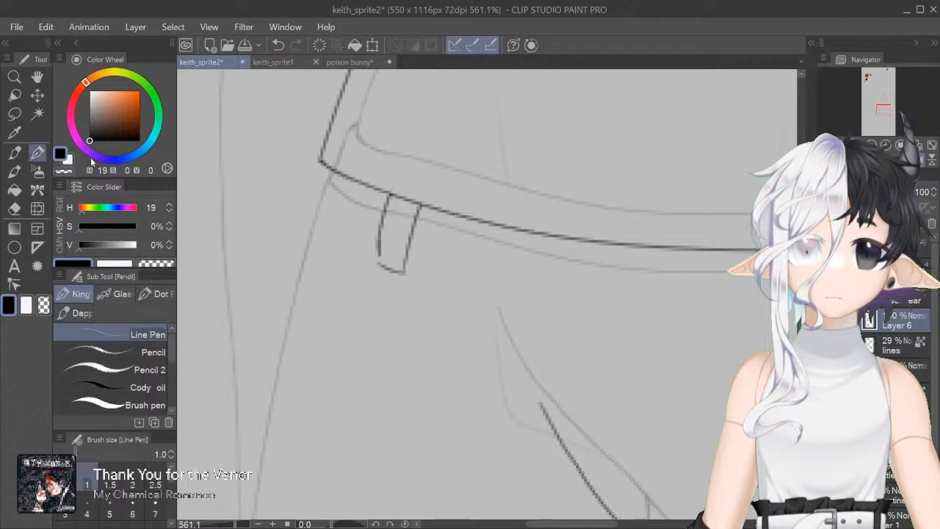
pyautogui.hotkey('ctrl', '-')
pyautogui.hotkey('ctrl', '-')
pyautogui.scroll(-2, 487, 294)
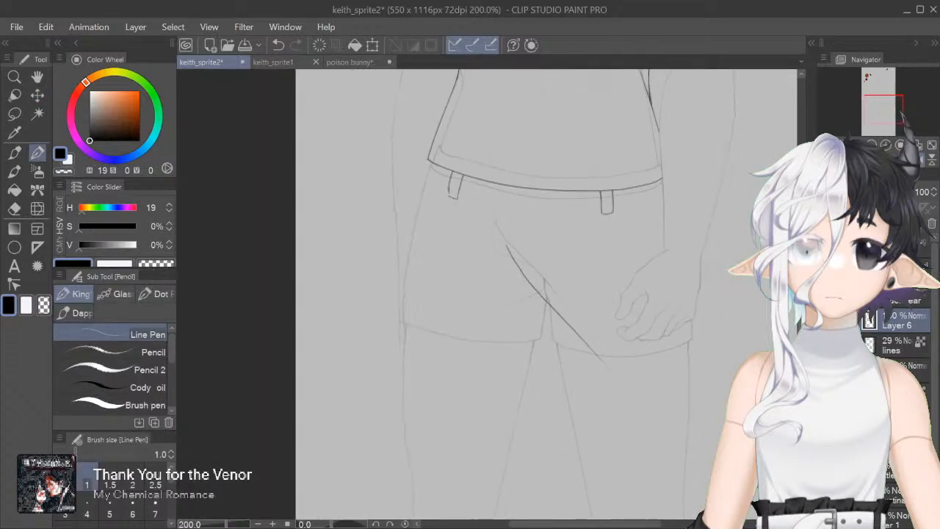
# Step: Select the diagonal crotch fold line, move it slightly up toward the slanted tab, and deselect
pyautogui.scroll(2, 484, 294)
pyautogui.press('m')
pyautogui.moveTo(548, 187)
pyautogui.mouseDown()
pyautogui.moveTo(496, 261)
pyautogui.moveTo(632, 213)
pyautogui.mouseUp()
pyautogui.press('k')
pyautogui.moveTo(654, 336); pyautogui.dragTo(629, 308)
pyautogui.click(441, 394)
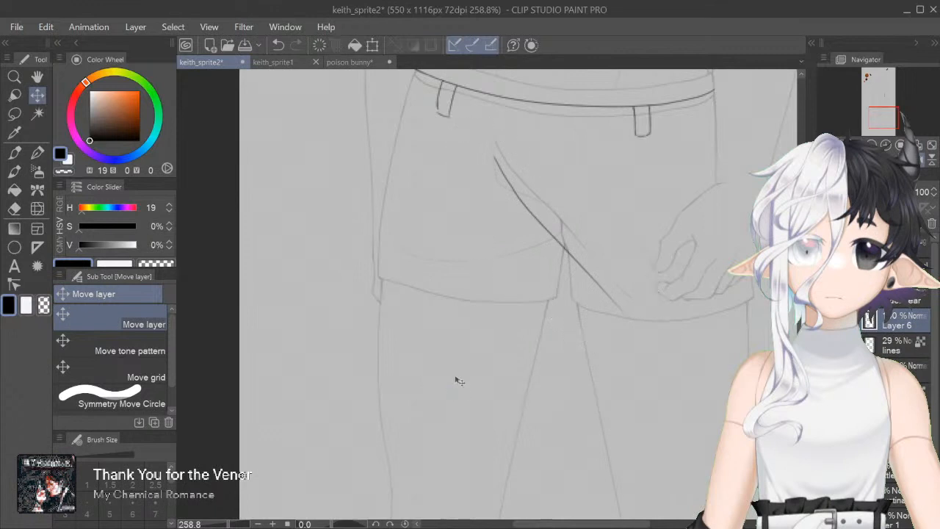
# Step: Draw a long diagonal fold from below the hand's shorts leg to the outer knee, with a short bend at its end
pyautogui.click(37, 153)
pyautogui.moveTo(588, 523); pyautogui.dragTo(602, 523)
pyautogui.scroll(-2, 708, 407)
pyautogui.moveTo(583, 239); pyautogui.dragTo(674, 371)
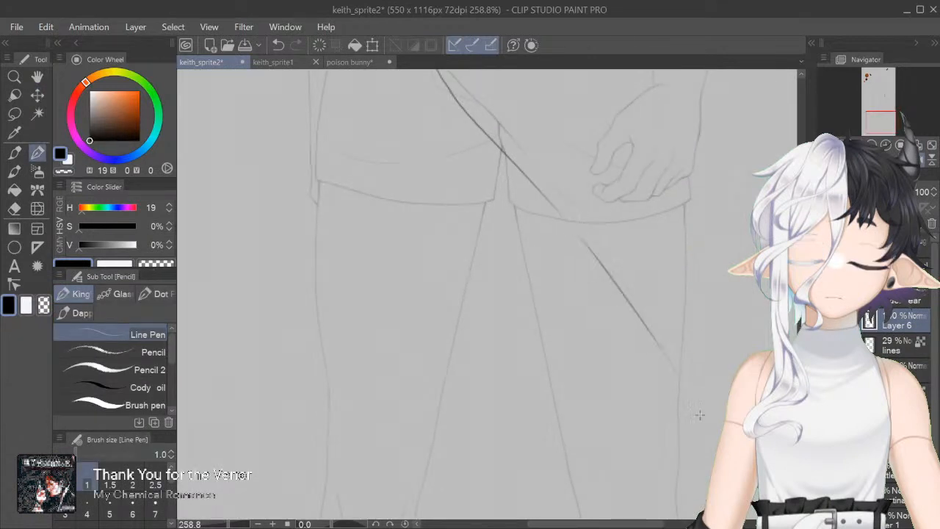
pyautogui.hotkey('ctrl', 'z')
pyautogui.moveTo(596, 256)
pyautogui.mouseDown()
pyautogui.moveTo(664, 358)
pyautogui.moveTo(685, 451)
pyautogui.mouseUp()
pyautogui.scroll(-2, 683, 430)
pyautogui.hotkey('ctrl', 'z')
pyautogui.moveTo(679, 278); pyautogui.dragTo(669, 260)
pyautogui.hotkey('ctrl', 'z')
pyautogui.hotkey('ctrl', 'z')
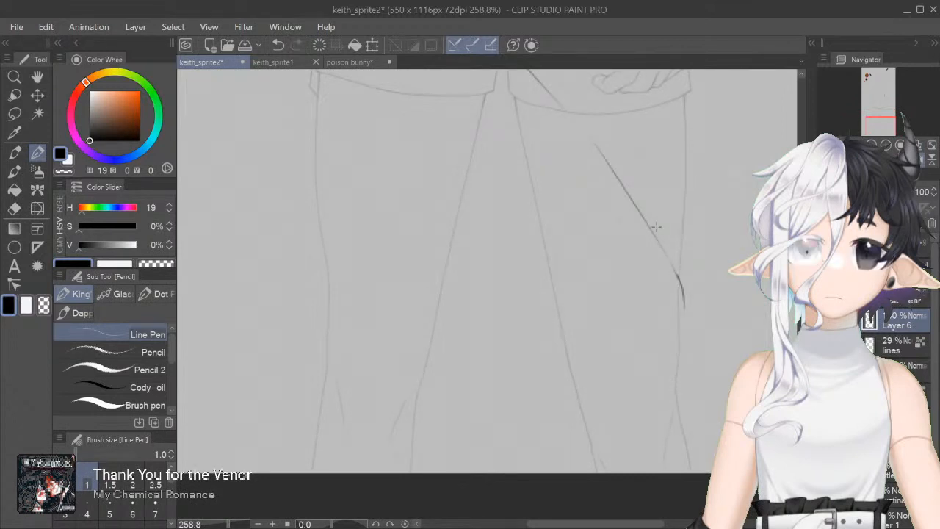
# Step: Draw the trouser leg's outer edge from the knee down to the canvas's lower edge, and check it against the upper leg
pyautogui.moveTo(683, 304); pyautogui.dragTo(691, 442)
pyautogui.hotkey('ctrl', 'z')
pyautogui.hotkey('ctrl', 'z')
pyautogui.hotkey('ctrl', 'z')
pyautogui.moveTo(689, 407); pyautogui.dragTo(692, 470)
pyautogui.scroll(3, 487, 294)
pyautogui.scroll(-3, 487, 294)
pyautogui.scroll(3, 487, 294)
pyautogui.scroll(-4, 487, 294)
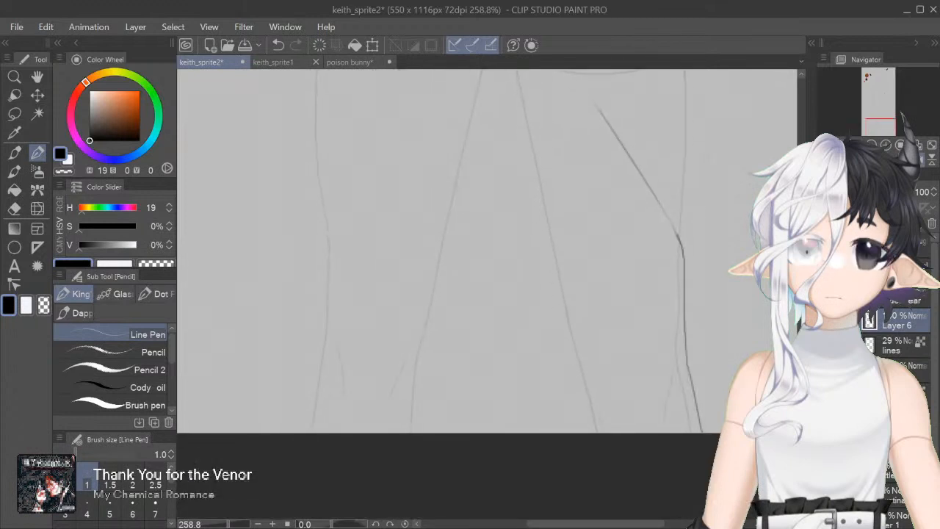
pyautogui.scroll(4, 485, 294)
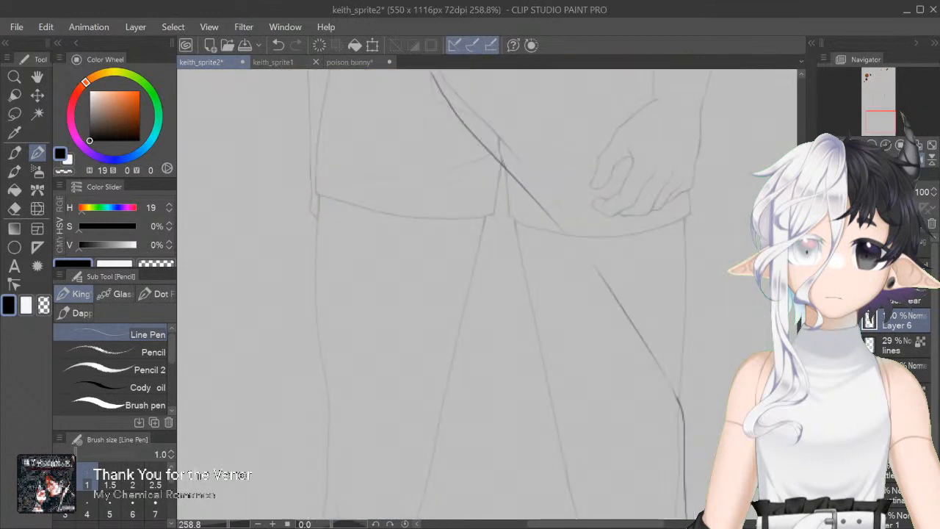
# Step: Show the coloured reference outfit as a faint overlay at reduced opacity, and return to Layer 6 for editing
pyautogui.click(25, 115)
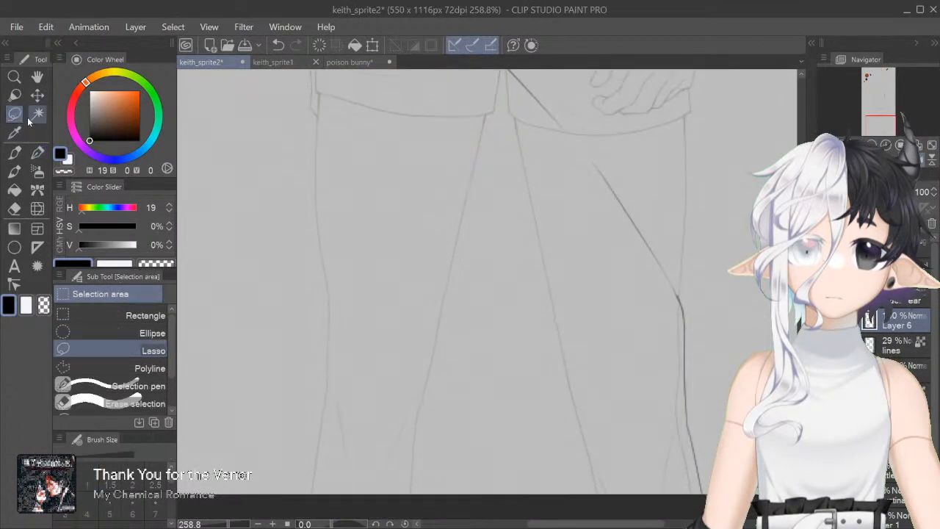
pyautogui.click(897, 441)
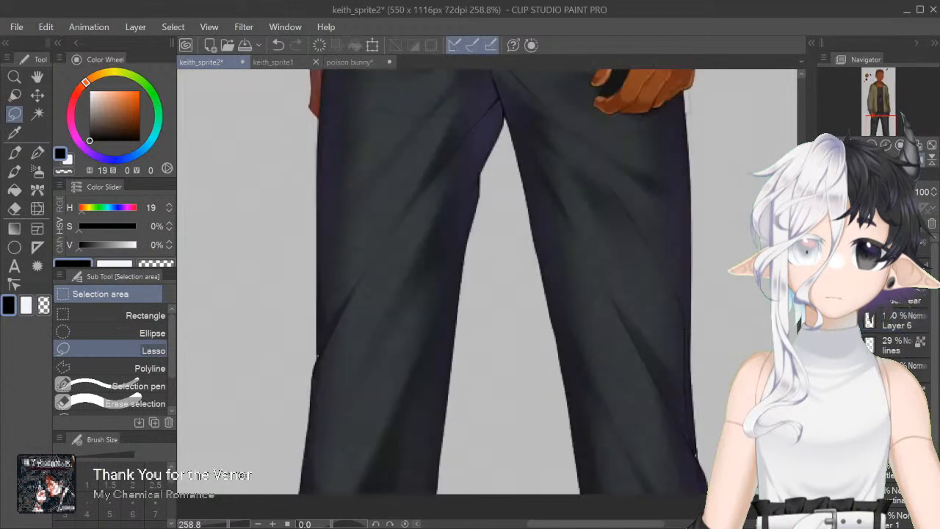
pyautogui.click(829, 296)
pyautogui.click(897, 321)
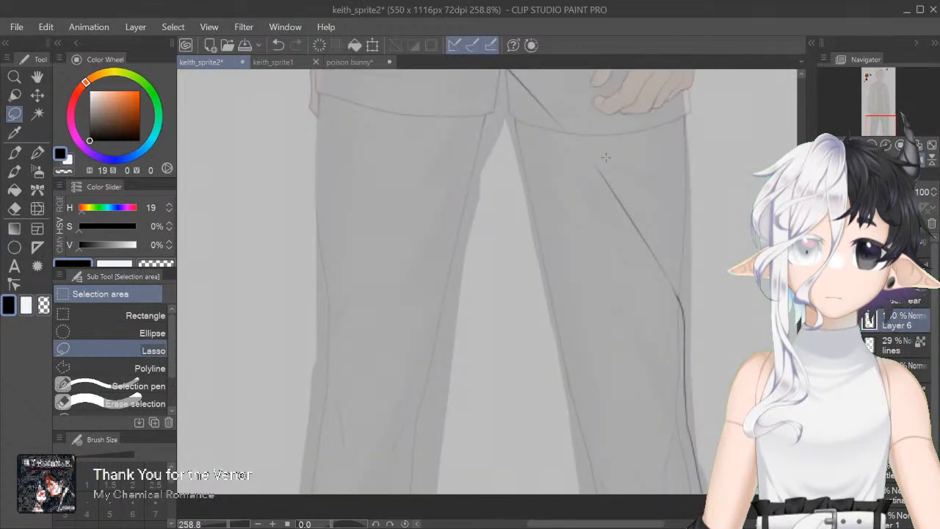
# Step: Lasso the diagonal knee fold with the outer lower leg edge, move them slightly outward to match the reference, and deselect
pyautogui.moveTo(689, 298)
pyautogui.mouseDown()
pyautogui.moveTo(617, 167)
pyautogui.moveTo(646, 494)
pyautogui.moveTo(731, 362)
pyautogui.mouseUp()
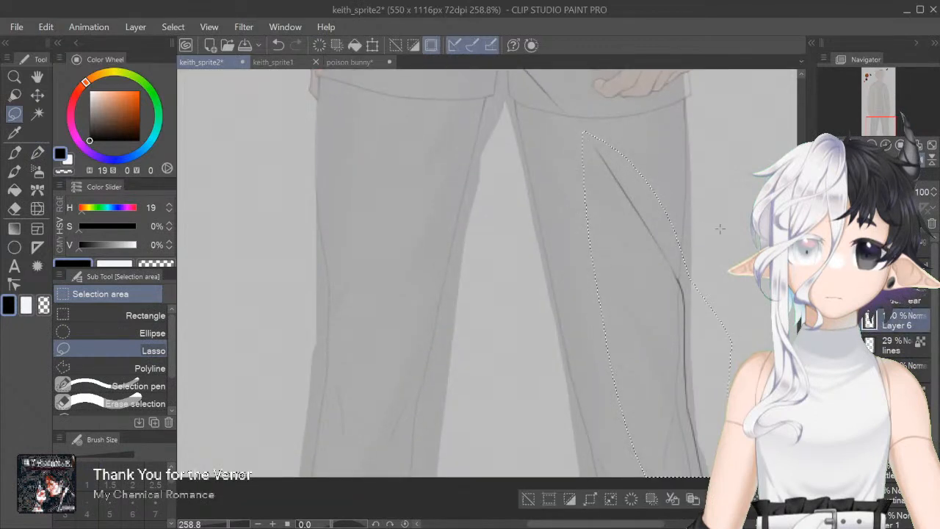
pyautogui.press('k')
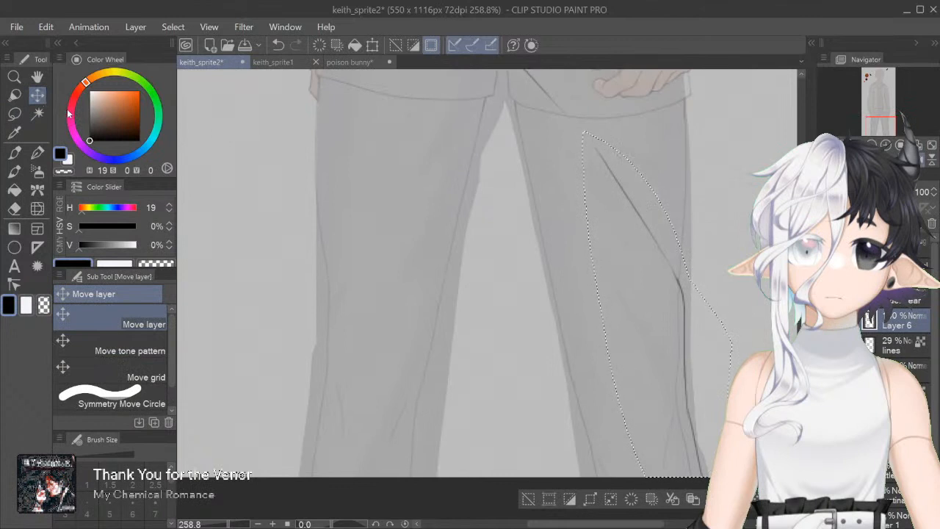
pyautogui.press('Right')
pyautogui.press('Right')
pyautogui.press('Right')
pyautogui.press('Right')
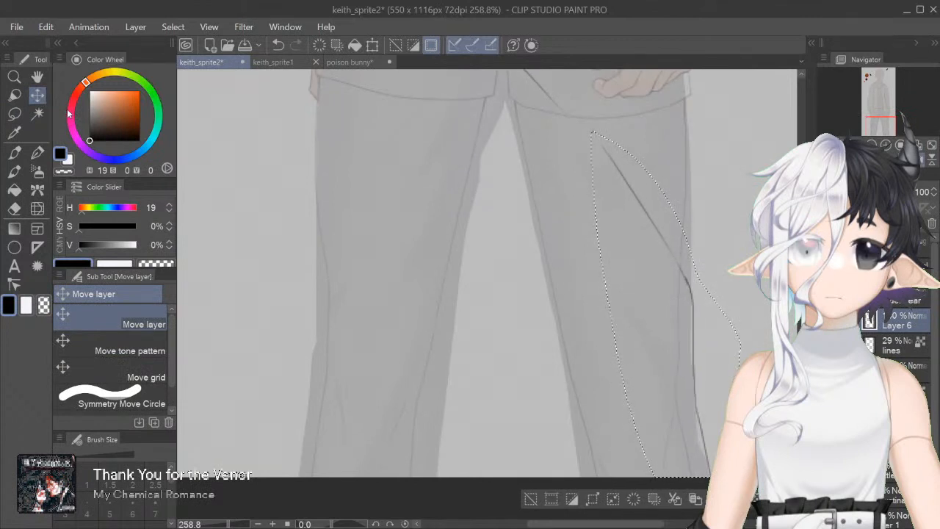
pyautogui.click(530, 499)
pyautogui.press('p')
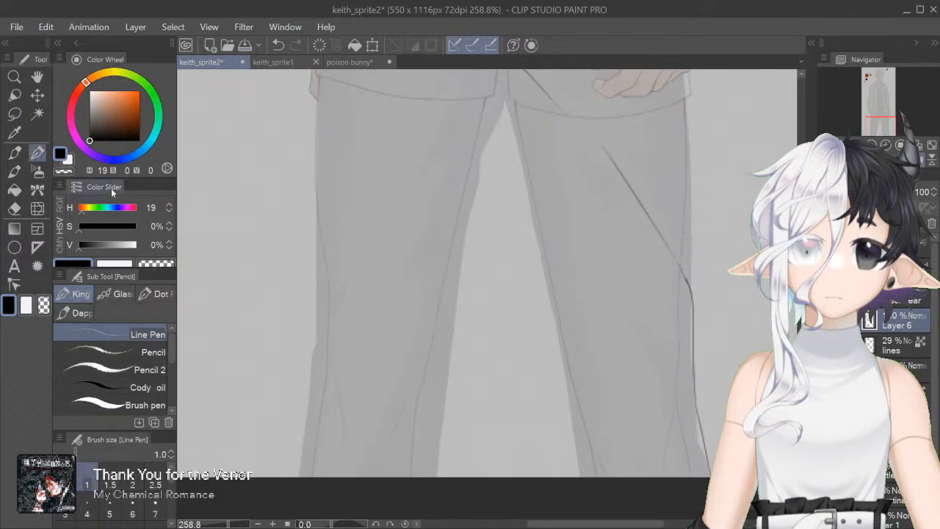
# Step: Draw a short crotch line from the diagonal fold down to the top of the gap between the legs
pyautogui.scroll(6, 484, 196)
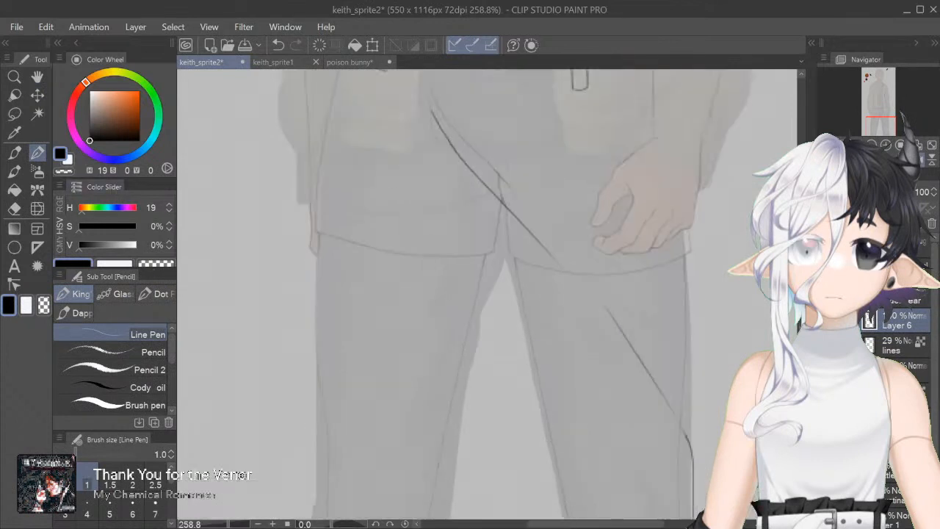
pyautogui.scroll(-1, 483, 195)
pyautogui.scroll(-1, 490, 217)
pyautogui.scroll(3, 490, 217)
pyautogui.scroll(2, 576, 264)
pyautogui.moveTo(499, 192); pyautogui.dragTo(514, 270)
pyautogui.hotkey('ctrl', 'z')
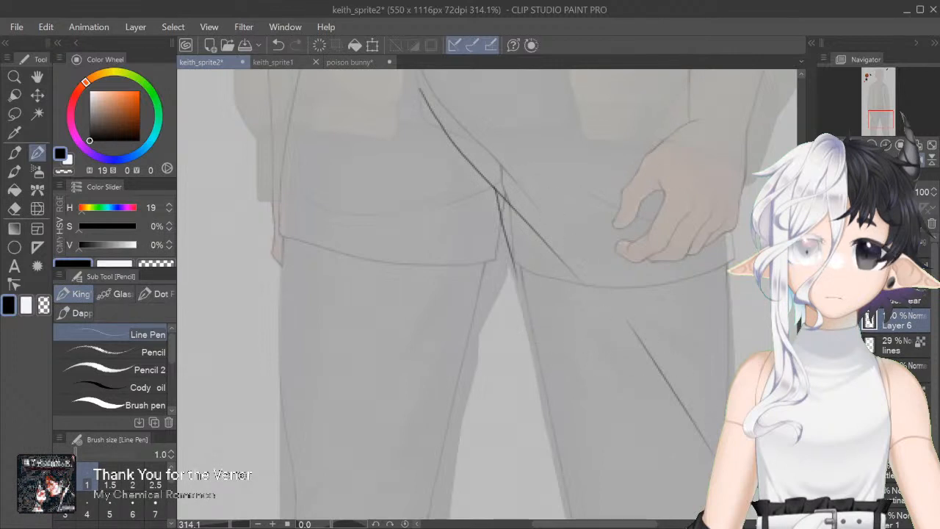
pyautogui.scroll(2, 703, 415)
pyautogui.scroll(4, 488, 294)
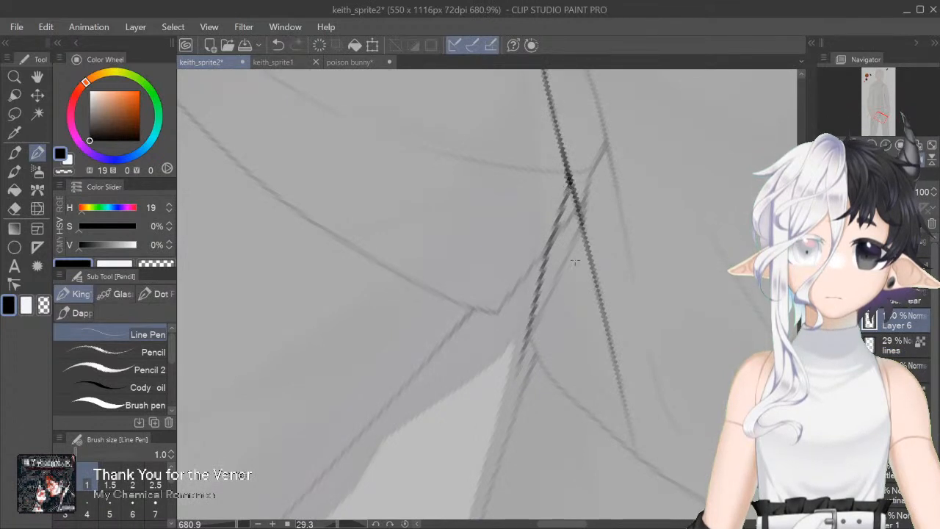
pyautogui.hotkey('ctrl', '@')
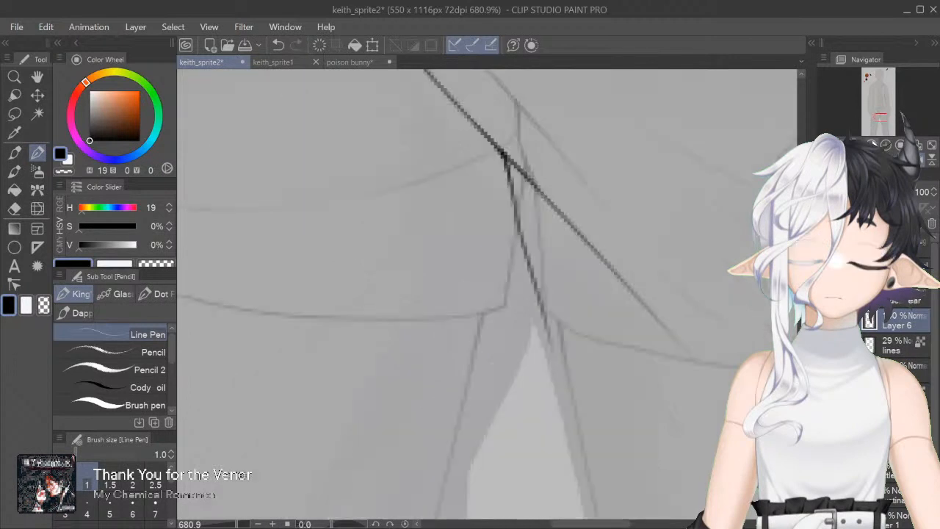
pyautogui.scroll(-5, 487, 243)
pyautogui.scroll(-2, 516, 294)
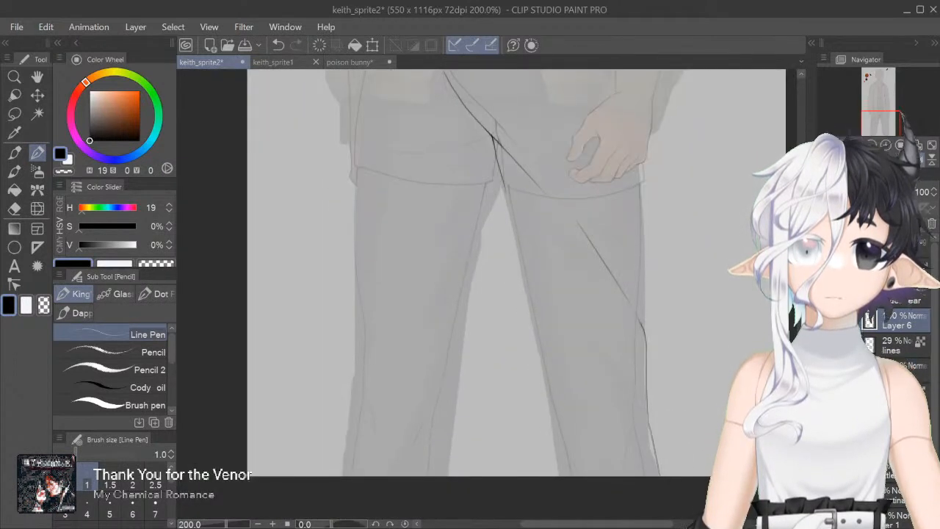
# Step: Draw the trouser leg's inner edge from the crotch line down to the canvas's lower edge, redoing the stroke until it runs smoothly
pyautogui.scroll(2, 491, 121)
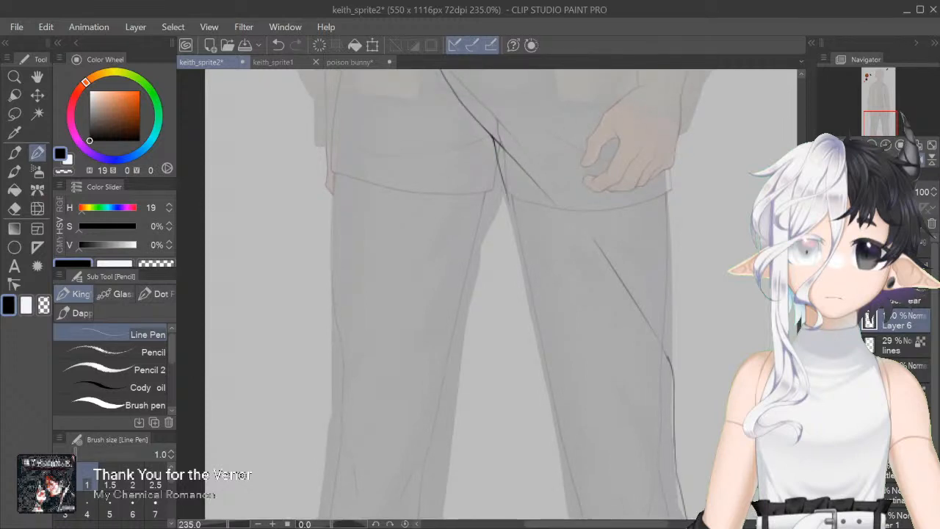
pyautogui.scroll(5, 499, 294)
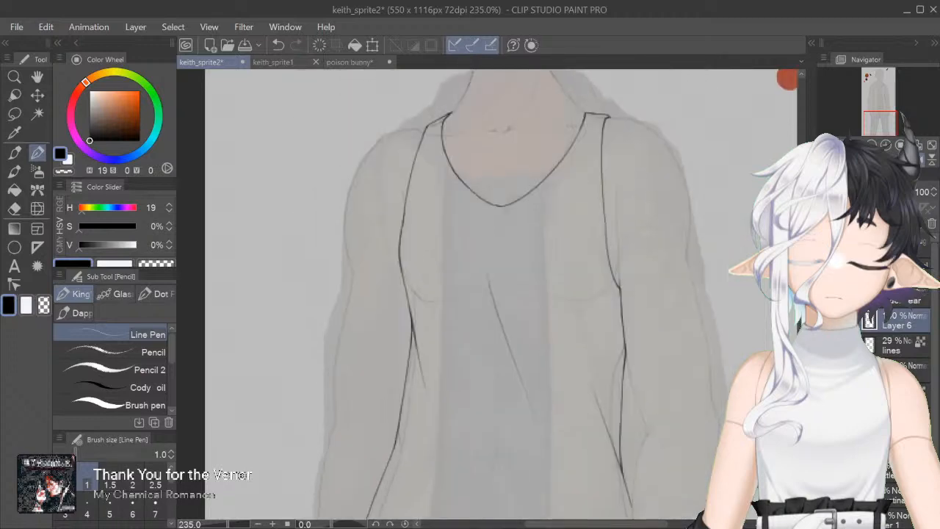
pyautogui.scroll(-7, 500, 294)
pyautogui.scroll(1, 499, 294)
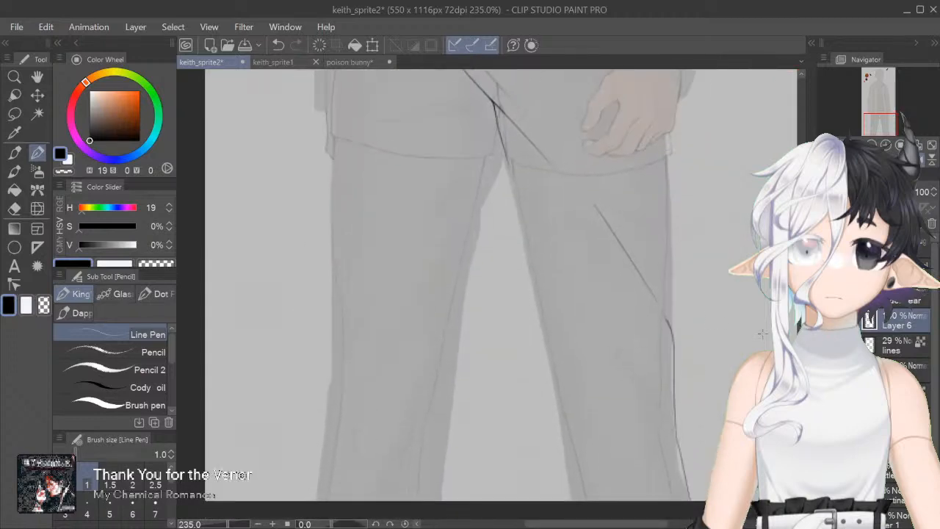
pyautogui.moveTo(510, 182); pyautogui.dragTo(538, 301)
pyautogui.hotkey('ctrl', 'z')
pyautogui.hotkey('ctrl', 'z')
pyautogui.moveTo(511, 179); pyautogui.dragTo(560, 498)
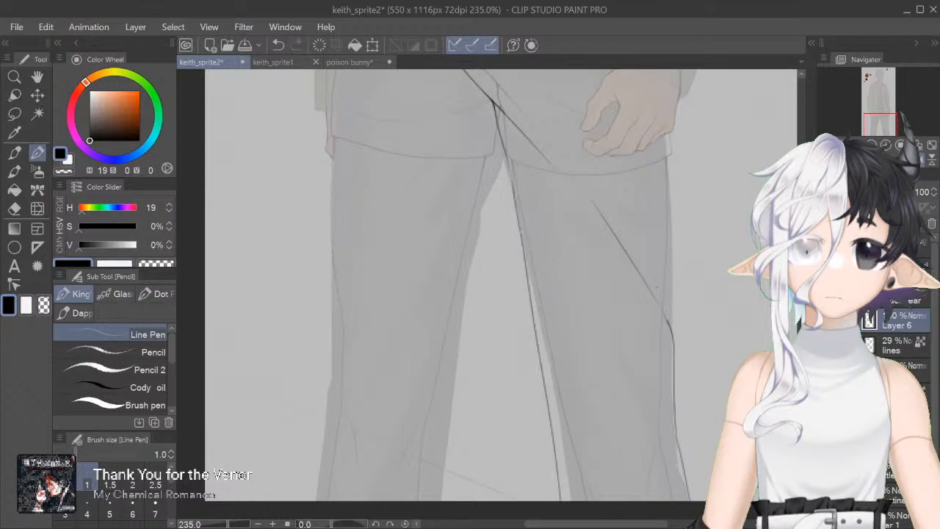
pyautogui.scroll(-1, 521, 194)
pyautogui.hotkey('ctrl', 'z')
pyautogui.moveTo(511, 168); pyautogui.dragTo(558, 474)
pyautogui.hotkey('ctrl', 'z')
pyautogui.moveTo(511, 170); pyautogui.dragTo(562, 474)
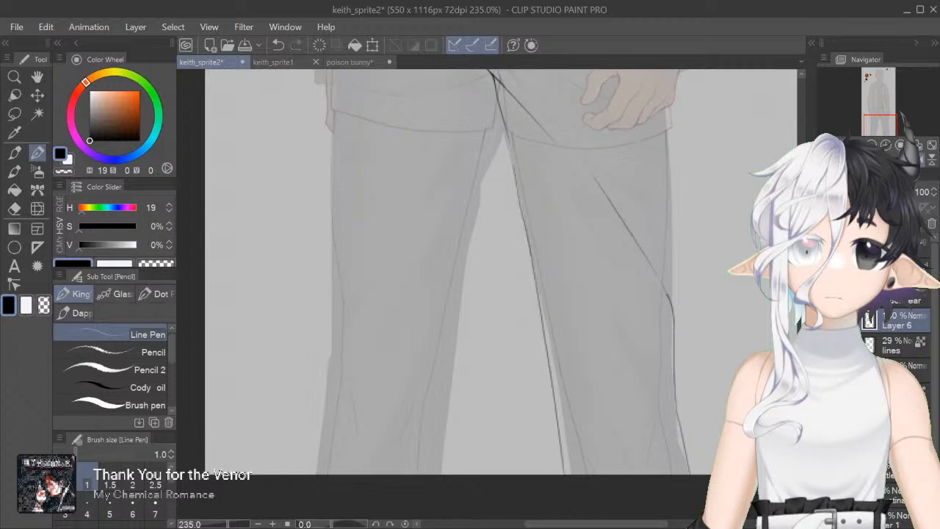
# Step: Strengthen the upper part of the inner leg edge just below the crotch, and check it against the whole leg
pyautogui.moveTo(527, 287)
pyautogui.mouseDown()
pyautogui.moveTo(529, 382)
pyautogui.moveTo(536, 377)
pyautogui.moveTo(461, 388)
pyautogui.mouseUp()
pyautogui.scroll(3, 487, 295)
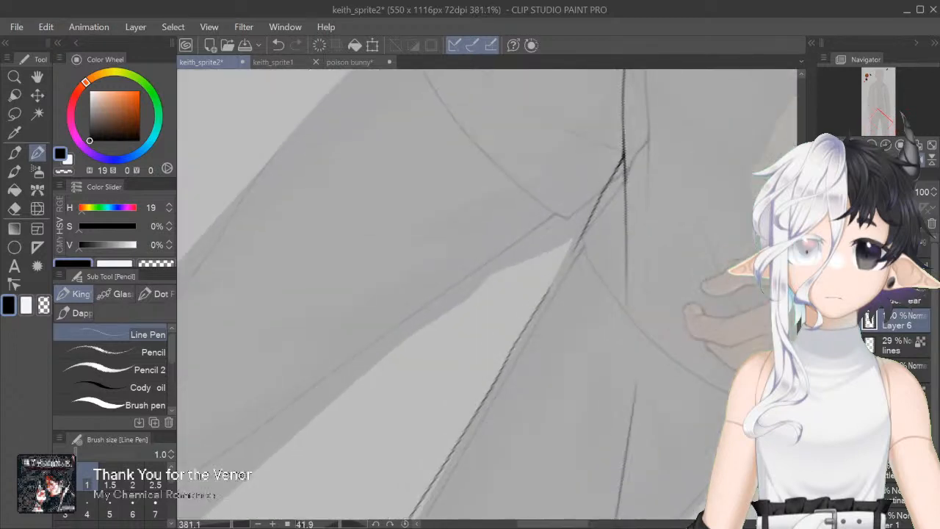
pyautogui.moveTo(660, 171); pyautogui.dragTo(697, 256)
pyautogui.moveTo(531, 338); pyautogui.dragTo(613, 281)
pyautogui.hotkey('ctrl', 'z')
pyautogui.moveTo(508, 349); pyautogui.dragTo(574, 309)
pyautogui.hotkey('ctrl', 'z')
pyautogui.moveTo(504, 354); pyautogui.dragTo(618, 273)
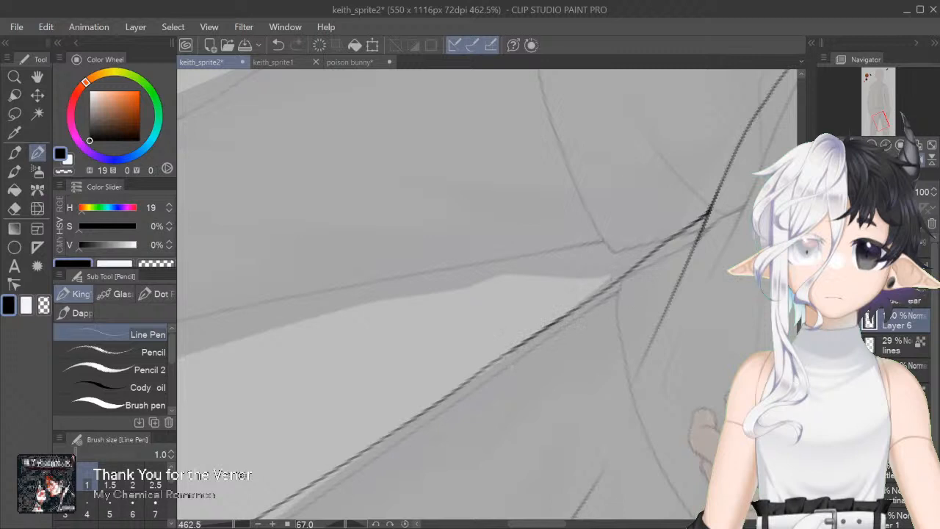
pyautogui.click(405, 524)
pyautogui.moveTo(548, 284); pyautogui.dragTo(560, 350)
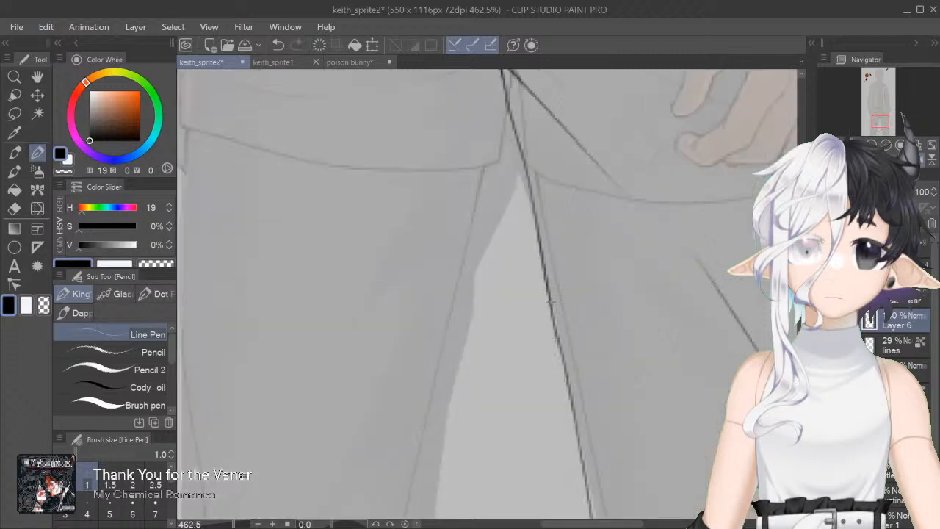
pyautogui.hotkey('ctrl', '-')
pyautogui.hotkey('ctrl', '-')
pyautogui.hotkey('ctrl', '-')
pyautogui.hotkey('ctrl', '-')
pyautogui.hotkey('ctrl', '-')
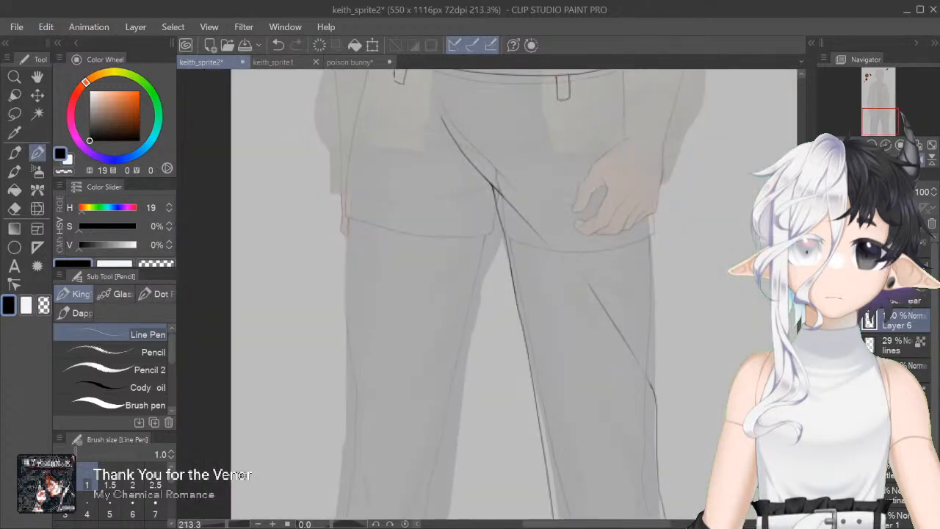
pyautogui.scroll(-5, 651, 320)
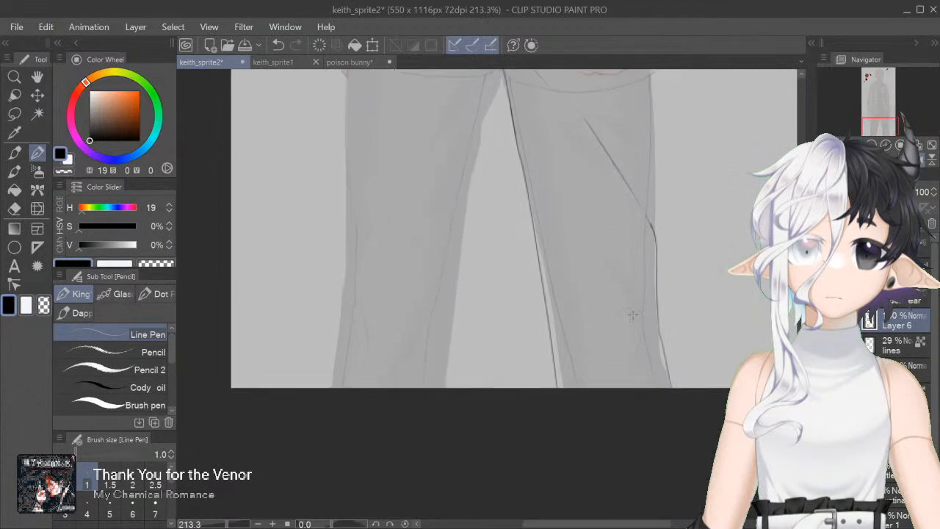
# Step: Flip the canvas view horizontally and draw a short curved fold from the lower inner leg edge to the canvas's lower edge
pyautogui.moveTo(553, 321); pyautogui.dragTo(587, 387)
pyautogui.press('h')
pyautogui.hotkey('ctrl', 'z')
pyautogui.moveTo(384, 387); pyautogui.dragTo(417, 338)
pyautogui.hotkey('ctrl', 'z')
pyautogui.moveTo(381, 387); pyautogui.dragTo(415, 335)
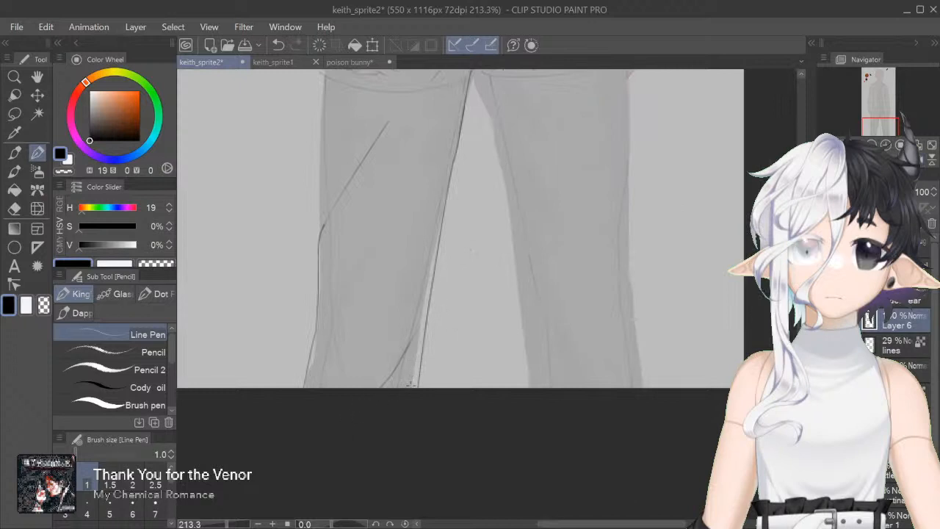
pyautogui.scroll(5, 460, 228)
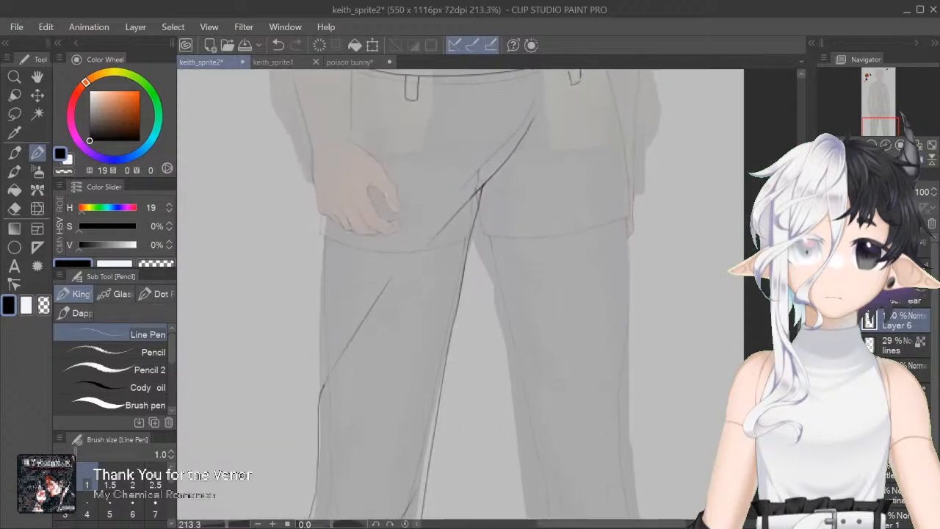
pyautogui.moveTo(333, 523); pyautogui.dragTo(344, 524)
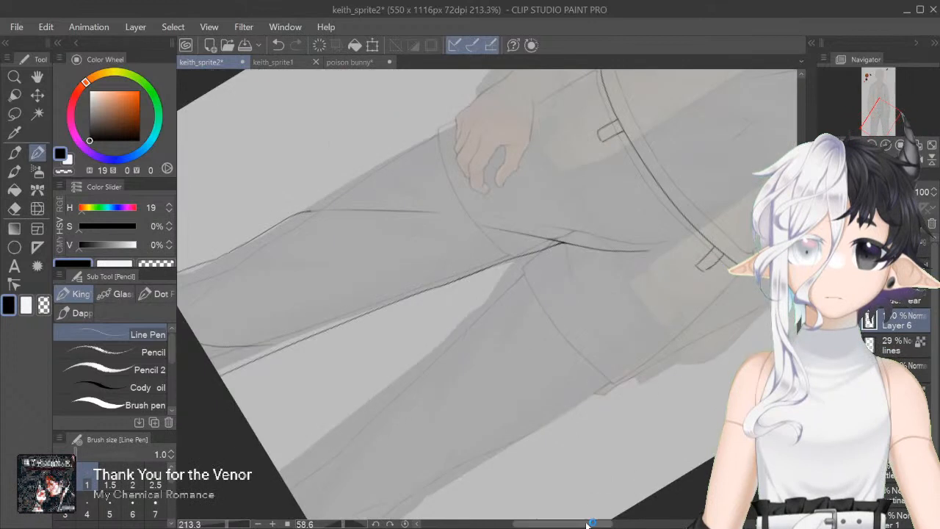
pyautogui.moveTo(588, 523); pyautogui.dragTo(570, 523)
pyautogui.moveTo(228, 524); pyautogui.dragTo(232, 524)
pyautogui.scroll(5, 606, 145)
pyautogui.hotkey('ctrl', 'z')
pyautogui.click(405, 524)
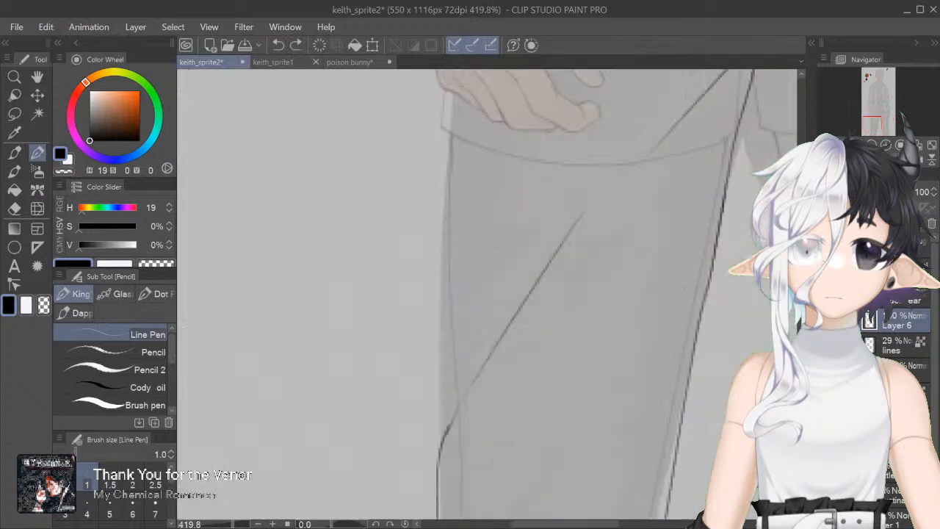
# Step: Darken and smooth the bend at the outer knee so that the diagonal fold flows into the outer leg edge
pyautogui.moveTo(438, 457)
pyautogui.mouseDown()
pyautogui.moveTo(439, 373)
pyautogui.moveTo(437, 403)
pyautogui.mouseUp()
pyautogui.hotkey('ctrl', 'z')
pyautogui.moveTo(445, 356); pyautogui.dragTo(436, 404)
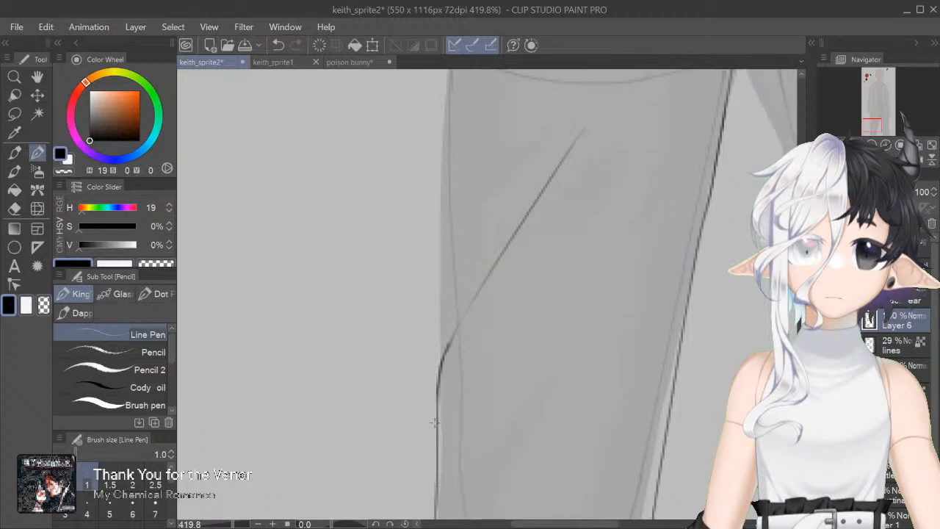
pyautogui.click(63, 172)
pyautogui.click(59, 157)
pyautogui.hotkey('ctrl', 'z')
pyautogui.moveTo(442, 358); pyautogui.dragTo(465, 311)
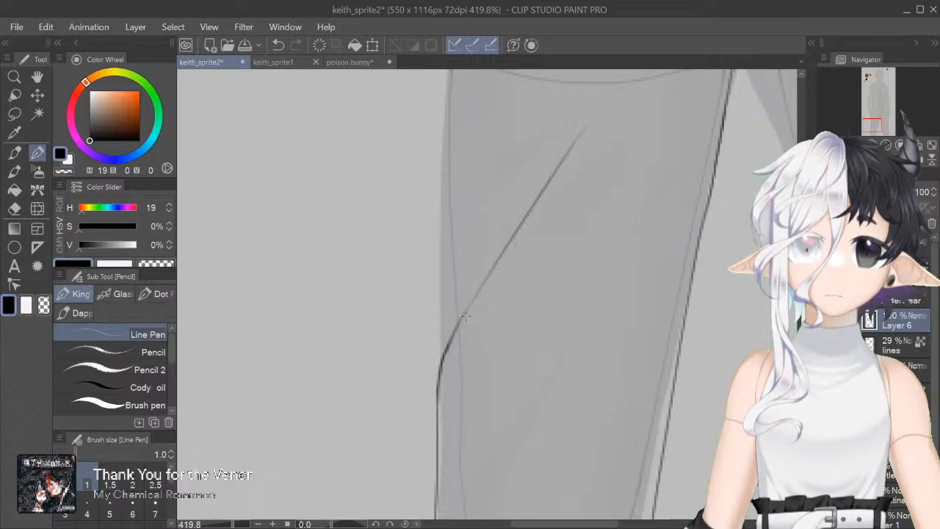
# Step: Draw the upper leg's outer edge from the knee bend up to the hand, following the reference trousers
pyautogui.moveTo(754, 213); pyautogui.dragTo(755, 371)
pyautogui.moveTo(830, 369); pyautogui.dragTo(715, 457)
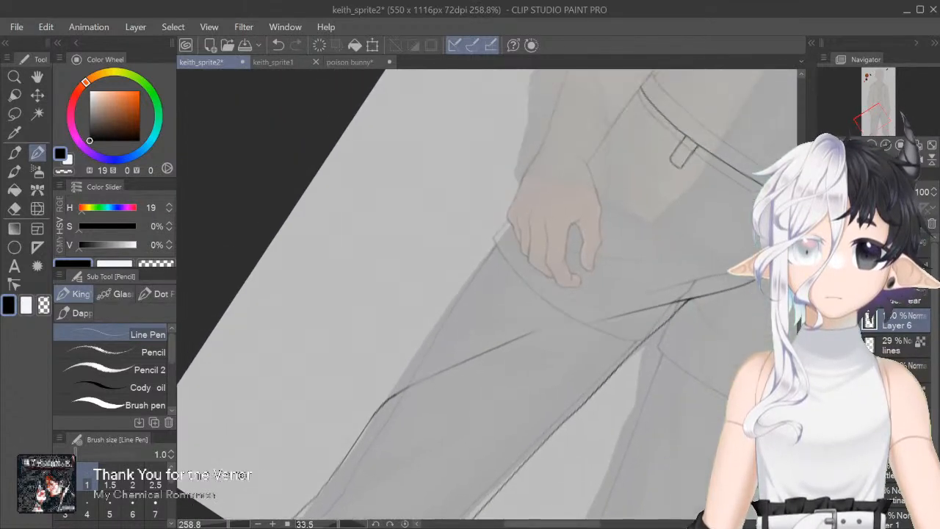
pyautogui.moveTo(715, 368); pyautogui.dragTo(674, 444)
pyautogui.scroll(4, 487, 296)
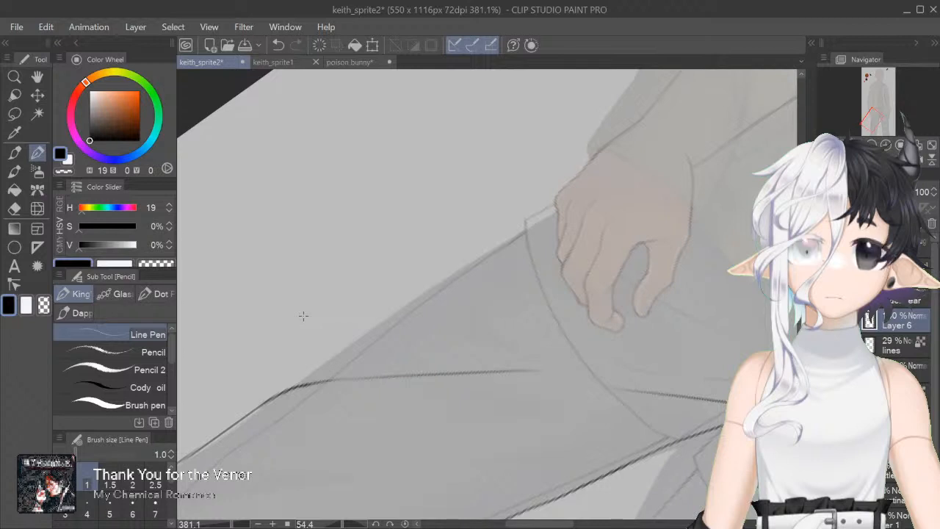
pyautogui.moveTo(300, 382); pyautogui.dragTo(355, 345)
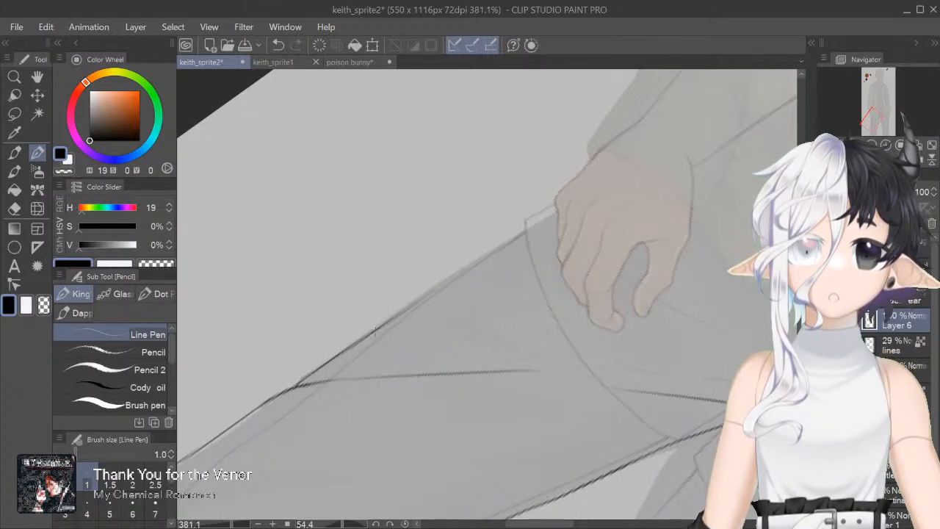
pyautogui.moveTo(292, 385)
pyautogui.mouseDown()
pyautogui.moveTo(558, 208)
pyautogui.moveTo(514, 238)
pyautogui.mouseUp()
pyautogui.hotkey('ctrl', 'z')
pyautogui.hotkey('ctrl', 'z')
pyautogui.moveTo(556, 208); pyautogui.dragTo(491, 254)
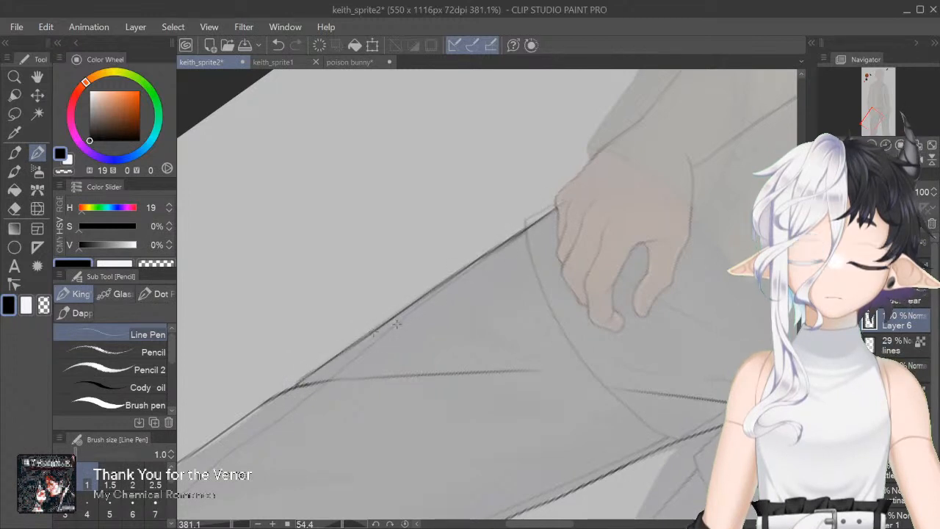
# Step: Touch up the upper leg's outer edge using transparent colour at brush size 4, and return to black at size 1
pyautogui.click(86, 514)
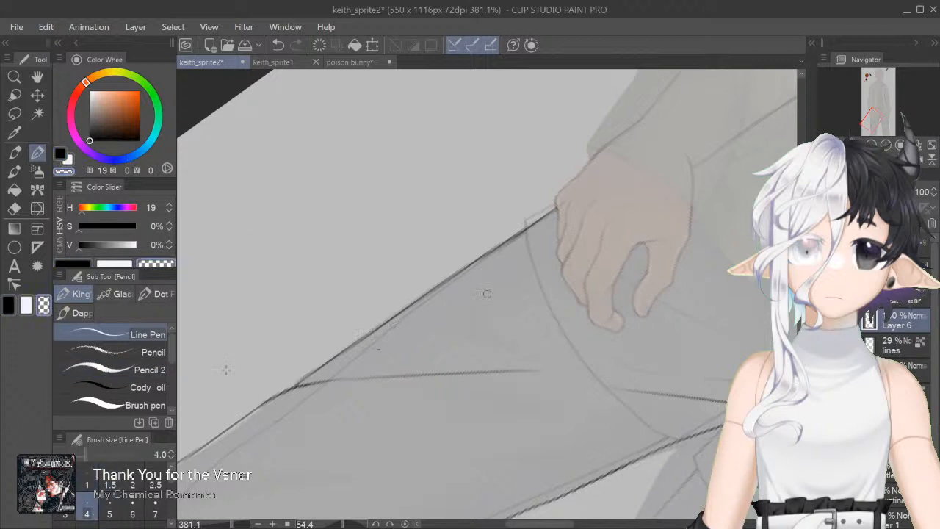
pyautogui.click(61, 155)
pyautogui.click(87, 484)
pyautogui.hotkey('ctrl', '@')
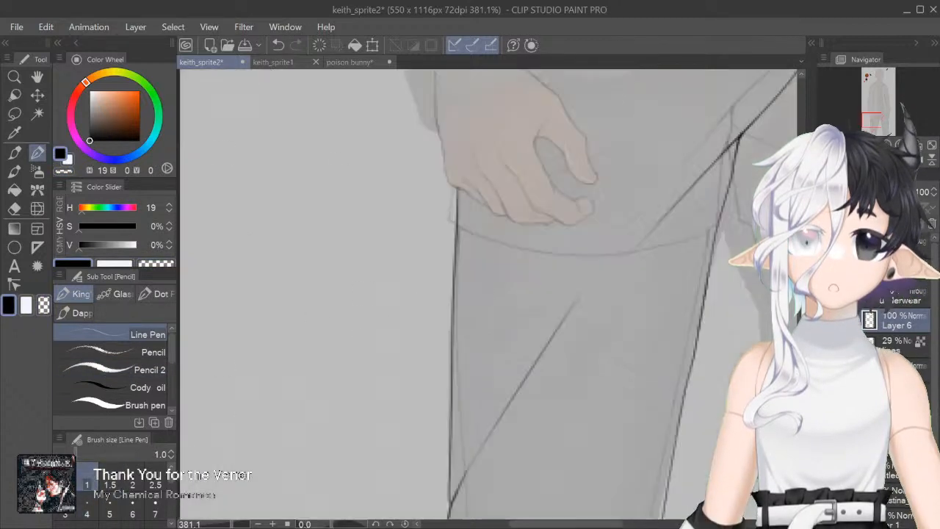
pyautogui.scroll(2, 487, 296)
pyautogui.scroll(4, 486, 295)
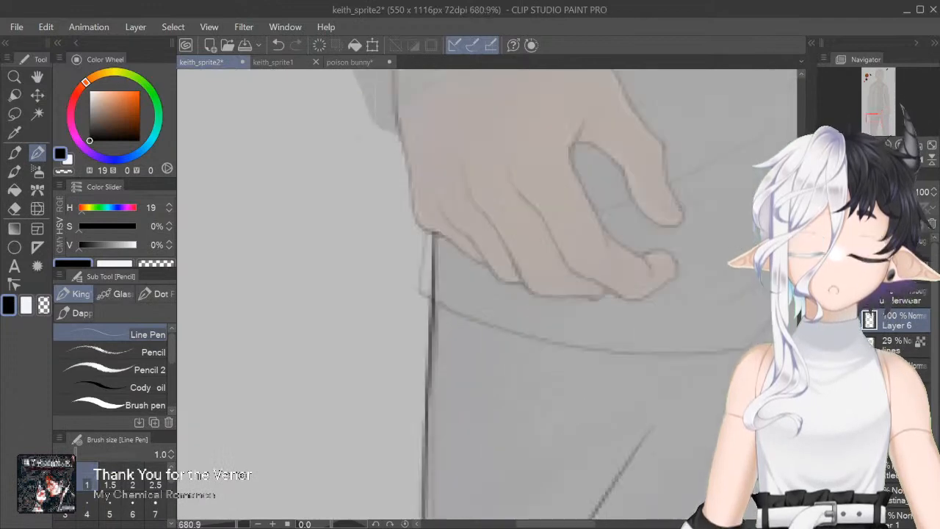
# Step: Refine the upper end of the trouser leg's outer edge where it meets the little-finger side of the hand
pyautogui.scroll(3, 486, 295)
pyautogui.moveTo(398, 354)
pyautogui.mouseDown()
pyautogui.moveTo(379, 294)
pyautogui.moveTo(383, 264)
pyautogui.mouseUp()
pyautogui.moveTo(389, 219)
pyautogui.mouseDown()
pyautogui.moveTo(395, 248)
pyautogui.moveTo(331, 301)
pyautogui.mouseUp()
pyautogui.hotkey('ctrl', 'z')
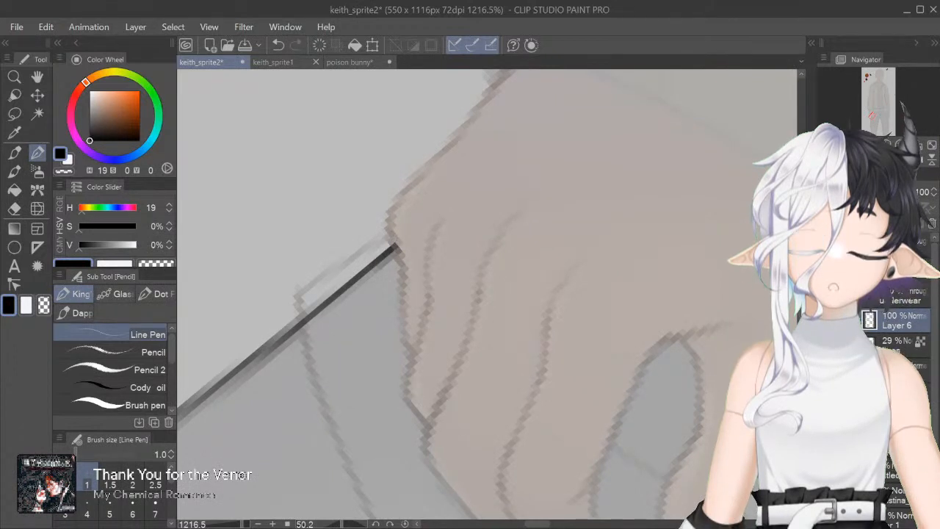
pyautogui.hotkey('ctrl', '@')
pyautogui.hotkey('ctrl', '-')
pyautogui.hotkey('ctrl', '-')
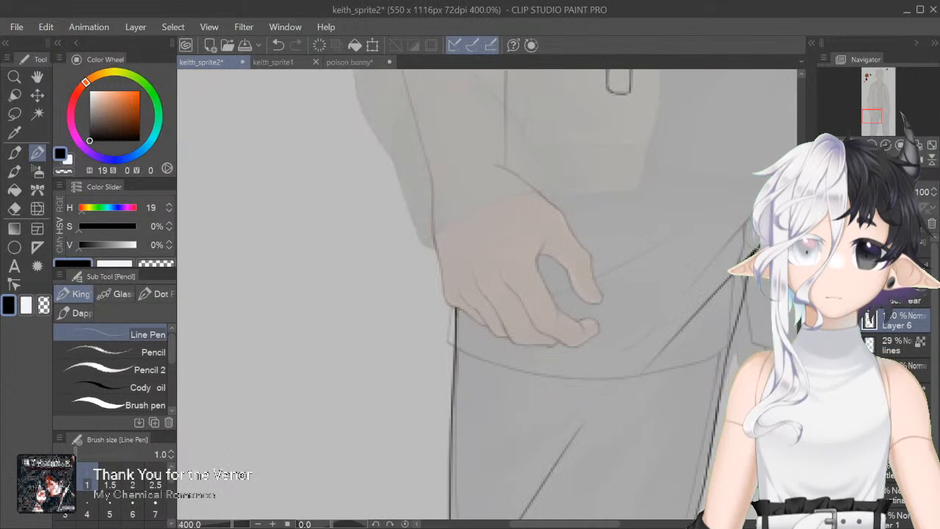
# Step: Draw a long curved fold across the upper thigh, running from behind the fingers up towards the crotch
pyautogui.moveTo(584, 523); pyautogui.dragTo(603, 523)
pyautogui.moveTo(381, 294)
pyautogui.mouseDown()
pyautogui.moveTo(419, 300)
pyautogui.moveTo(640, 214)
pyautogui.moveTo(419, 294)
pyautogui.moveTo(604, 225)
pyautogui.mouseUp()
pyautogui.hotkey('ctrl', 'z')
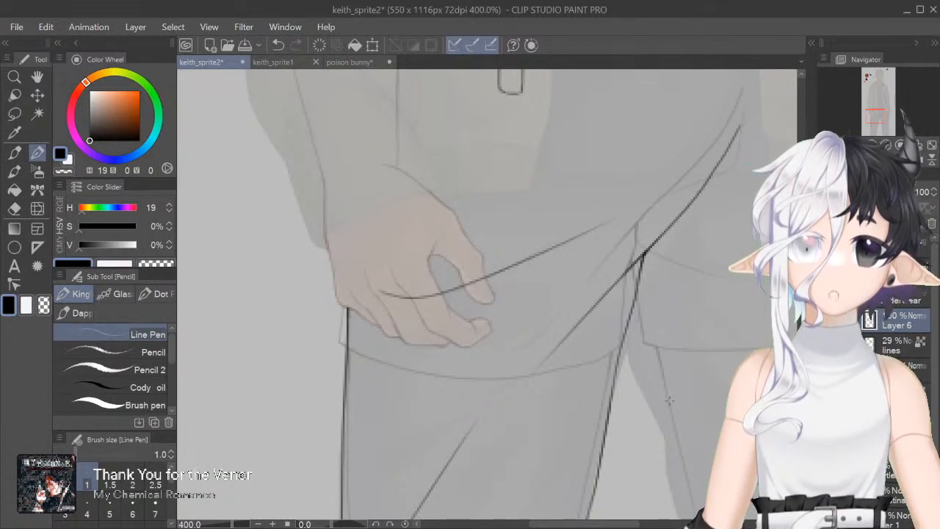
# Step: Flip the view horizontally and outline a pocket below the belt loop above the hand, with a straight upper line and a curved lower line
pyautogui.hscroll(2, 636, 501)
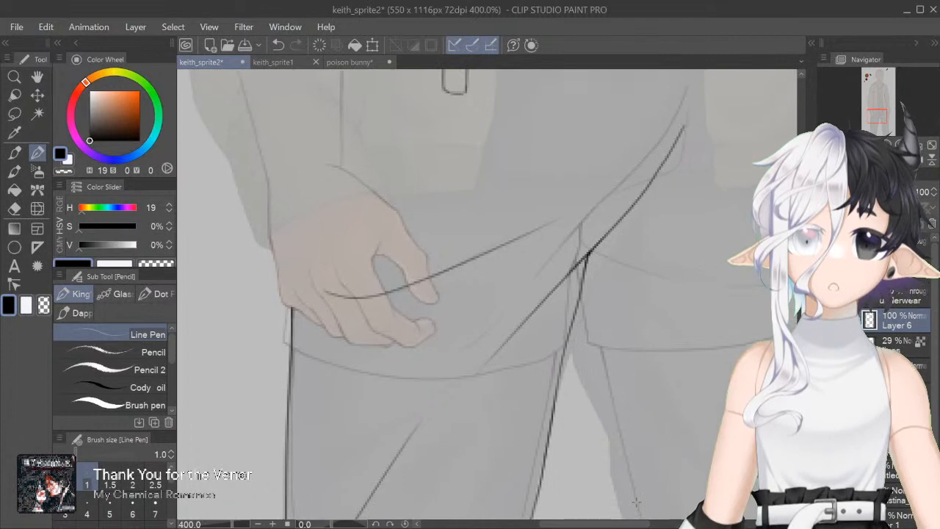
pyautogui.scroll(6, 636, 502)
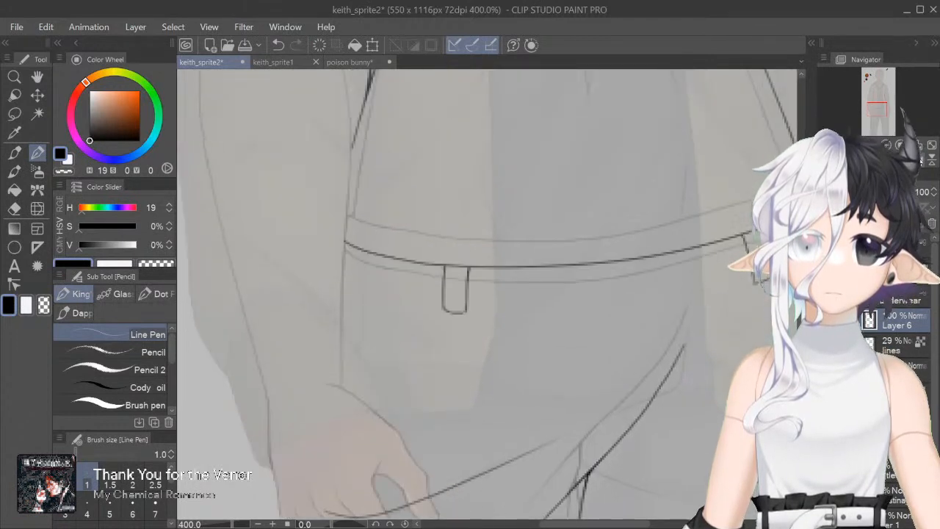
pyautogui.hscroll(-2, 636, 502)
pyautogui.moveTo(491, 330); pyautogui.dragTo(604, 318)
pyautogui.hotkey('ctrl', 'z')
pyautogui.moveTo(500, 330); pyautogui.dragTo(620, 321)
pyautogui.moveTo(496, 332)
pyautogui.mouseDown()
pyautogui.moveTo(505, 362)
pyautogui.moveTo(630, 348)
pyautogui.moveTo(624, 336)
pyautogui.moveTo(588, 364)
pyautogui.moveTo(557, 367)
pyautogui.moveTo(624, 349)
pyautogui.mouseUp()
pyautogui.hotkey('ctrl', 'z')
pyautogui.hotkey('ctrl', 'z')
pyautogui.hotkey('ctrl', 'z')
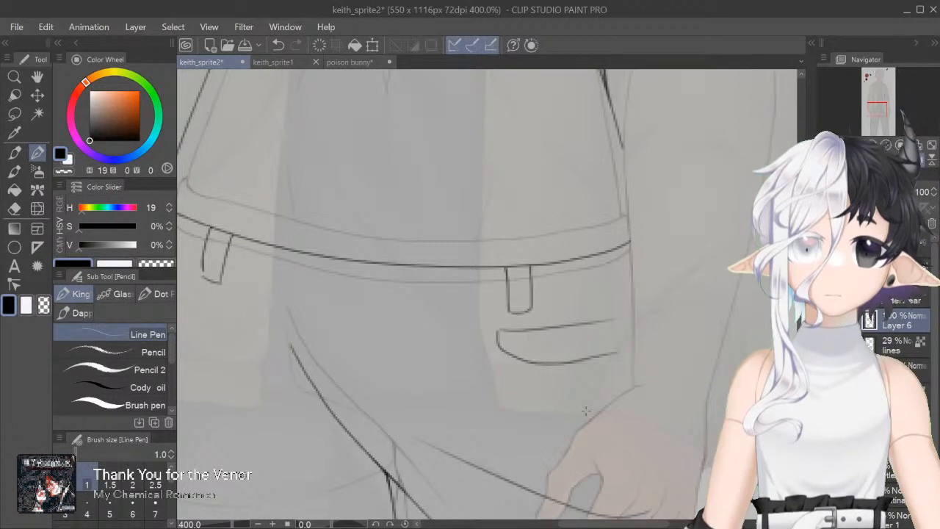
# Step: Smooth the pocket's rounded inner corner and strengthen the line along its upper edge
pyautogui.scroll(4, 516, 323)
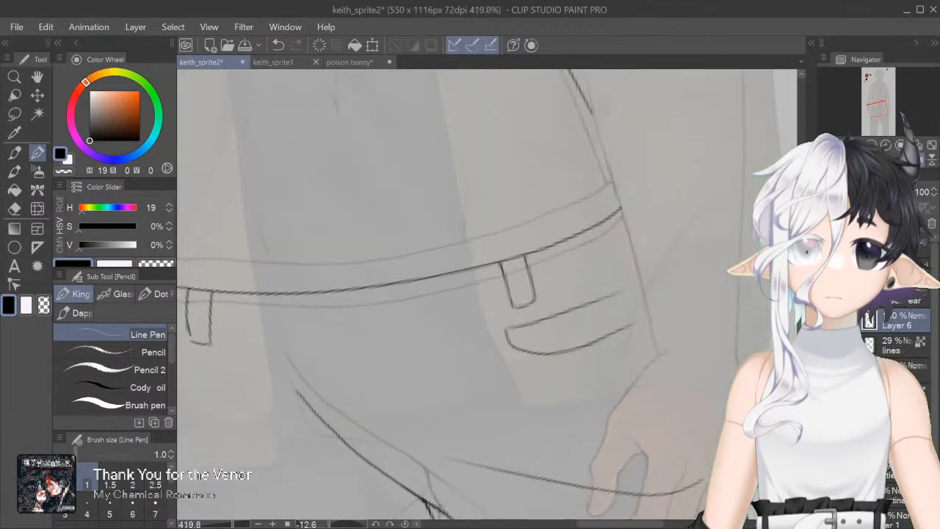
pyautogui.moveTo(519, 357)
pyautogui.mouseDown()
pyautogui.moveTo(527, 385)
pyautogui.moveTo(548, 399)
pyautogui.mouseUp()
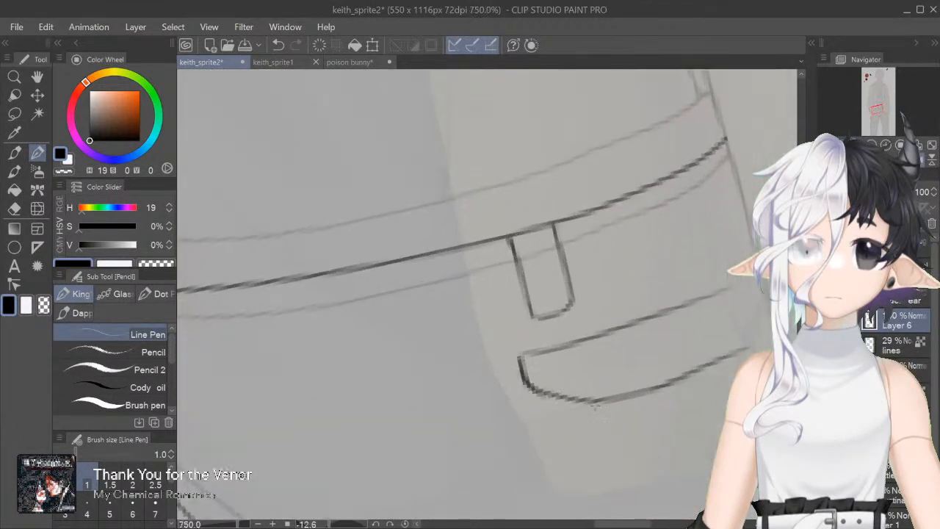
pyautogui.hotkey('ctrl', 'z')
pyautogui.moveTo(517, 367)
pyautogui.mouseDown()
pyautogui.moveTo(530, 351)
pyautogui.moveTo(640, 318)
pyautogui.mouseUp()
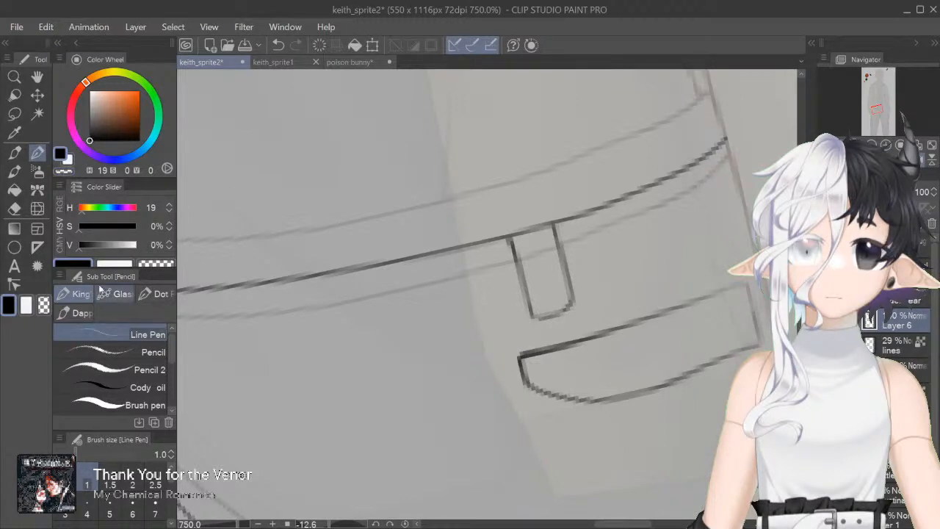
# Step: Erase the pocket's upper line using transparent colour at brush size 5
pyautogui.click(43, 306)
pyautogui.click(109, 509)
pyautogui.moveTo(623, 326)
pyautogui.mouseDown()
pyautogui.moveTo(545, 351)
pyautogui.moveTo(735, 288)
pyautogui.moveTo(760, 334)
pyautogui.mouseUp()
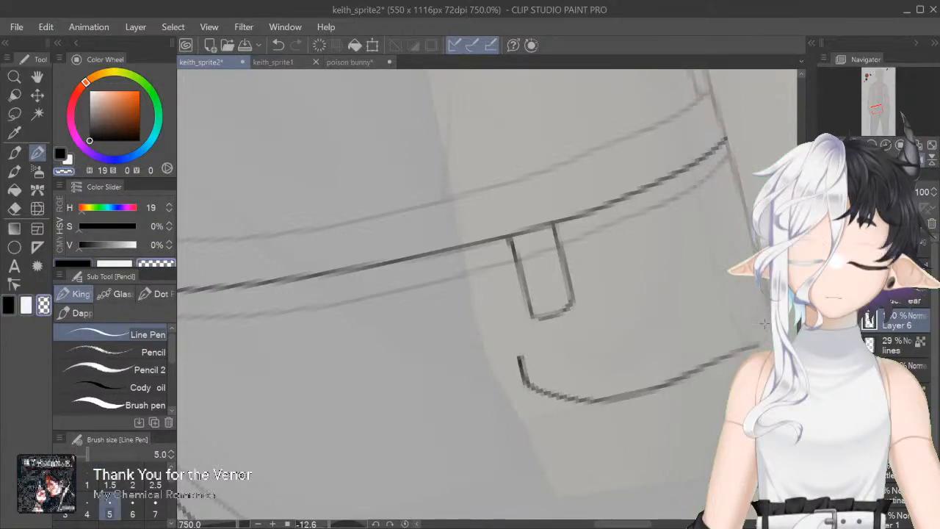
# Step: Extend the pocket's inner side upwards and draw a higher upper line beside the belt loop, in black at brush size 1
pyautogui.click(7, 305)
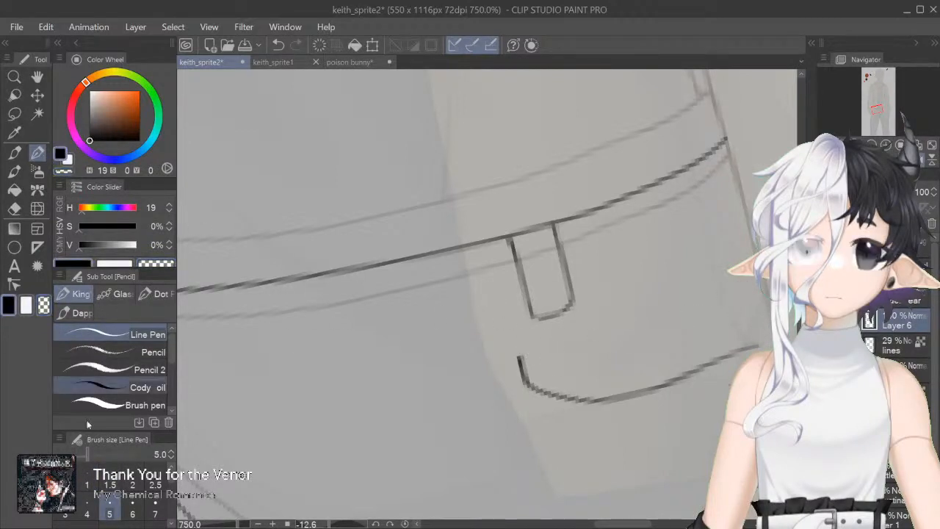
pyautogui.click(87, 484)
pyautogui.moveTo(520, 368)
pyautogui.mouseDown()
pyautogui.moveTo(514, 340)
pyautogui.moveTo(531, 323)
pyautogui.mouseUp()
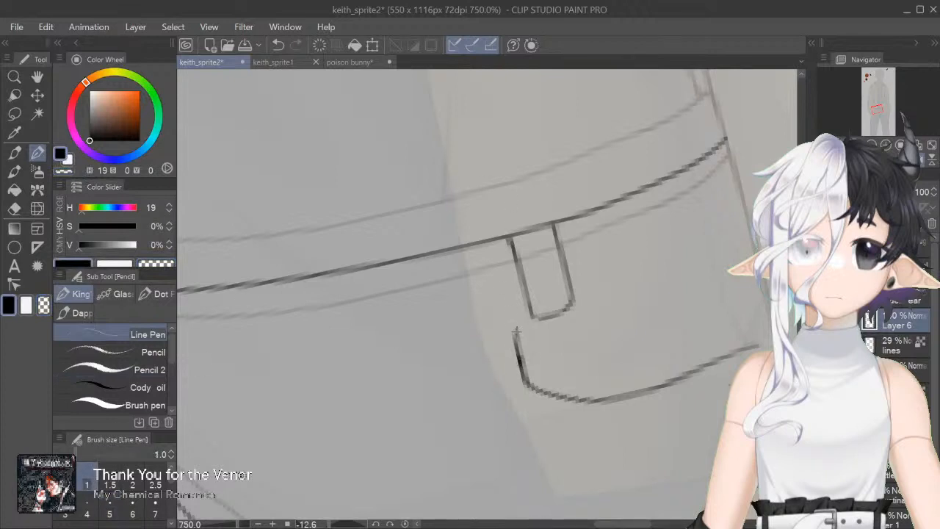
pyautogui.moveTo(577, 301); pyautogui.dragTo(727, 248)
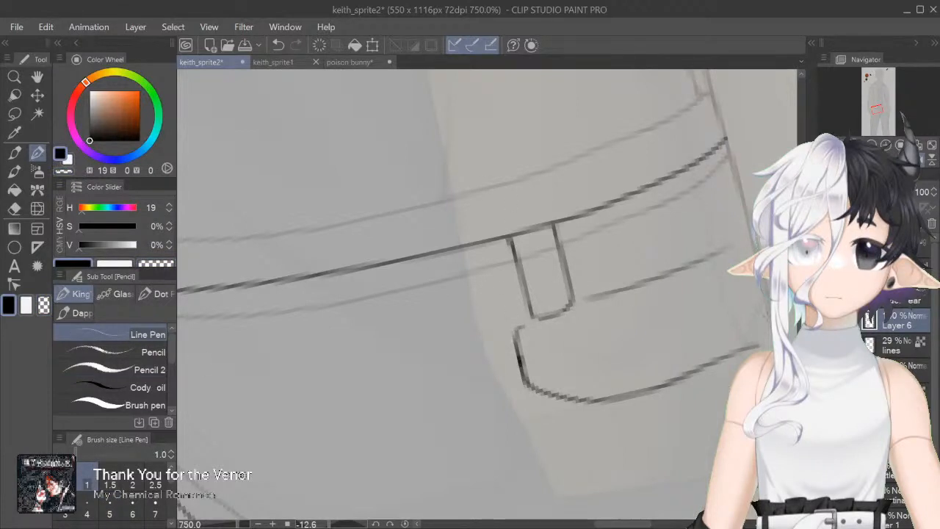
pyautogui.hotkey('ctrl', '@')
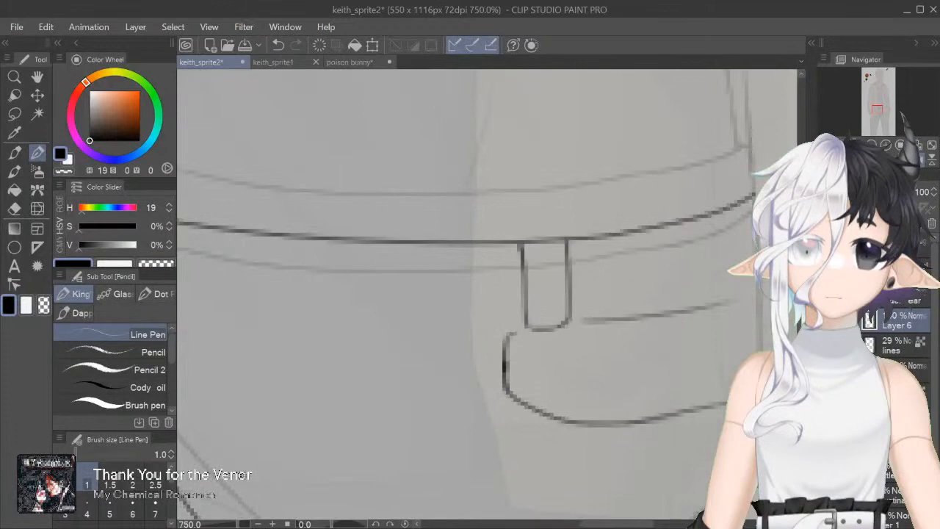
pyautogui.hotkey('ctrl', '-')
pyautogui.press('c')
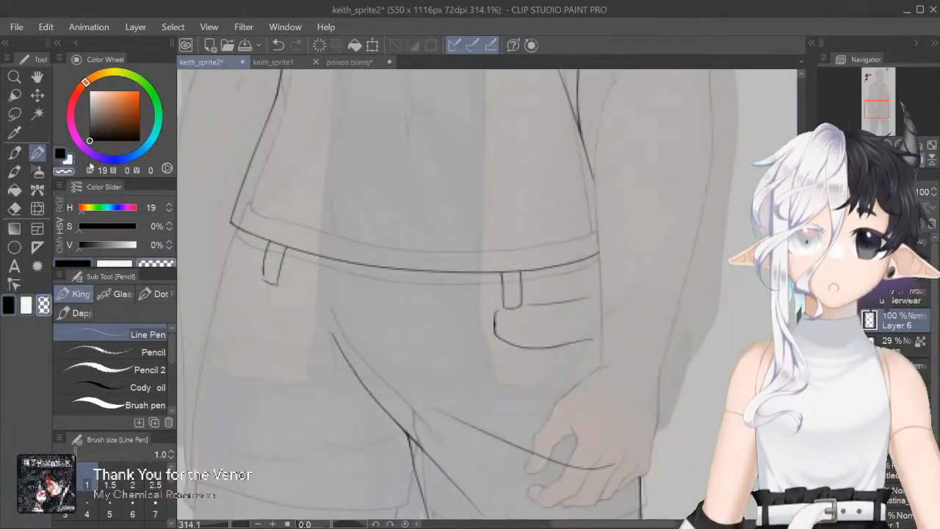
pyautogui.scroll(-2, 488, 294)
pyautogui.hotkey('ctrl', '+')
pyautogui.hotkey('ctrl', '+')
pyautogui.hotkey('ctrl', '+')
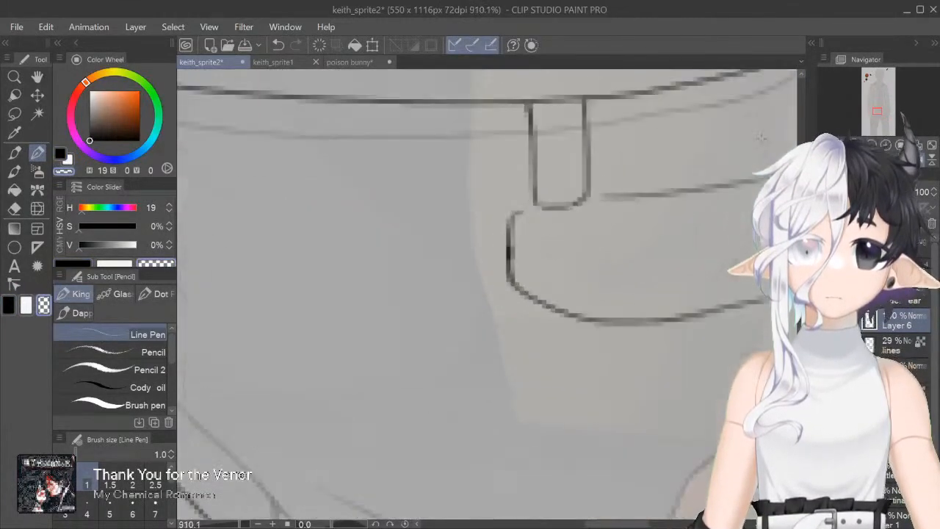
pyautogui.press('c')
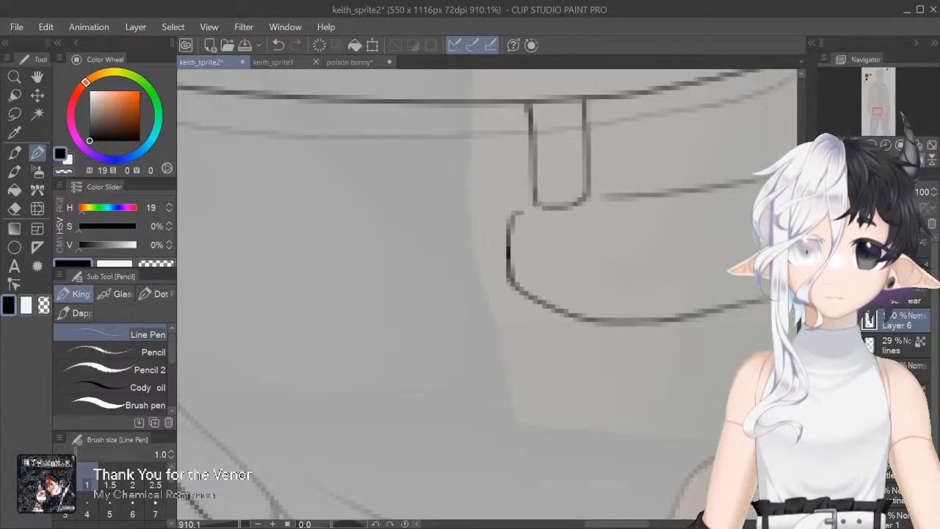
# Step: Extend the pocket's curved lower line outwards until it meets the hip's outer edge
pyautogui.scroll(-4, 514, 286)
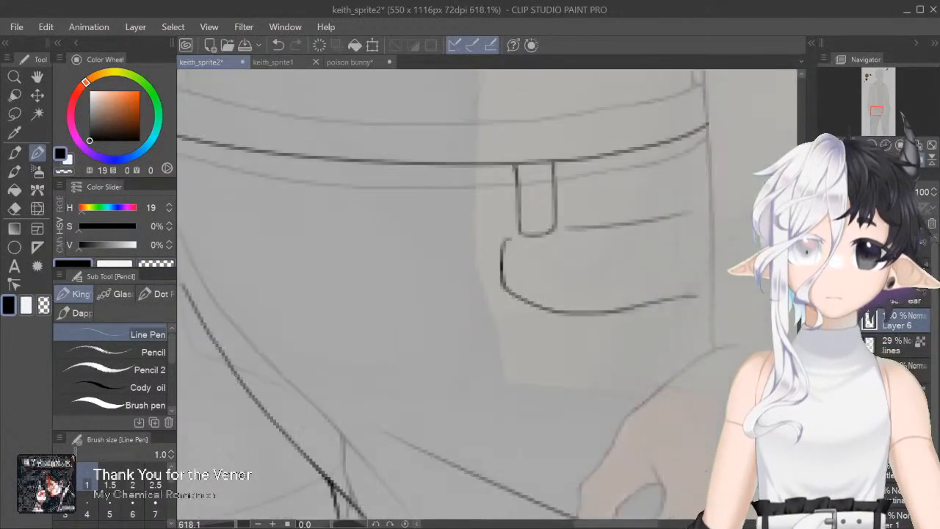
pyautogui.moveTo(616, 257); pyautogui.dragTo(617, 291)
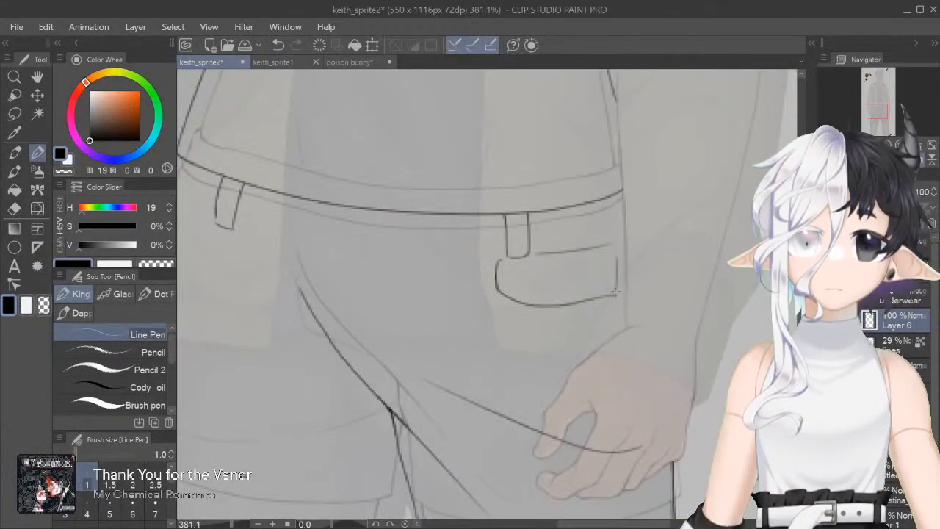
pyautogui.hotkey('ctrl', 'z')
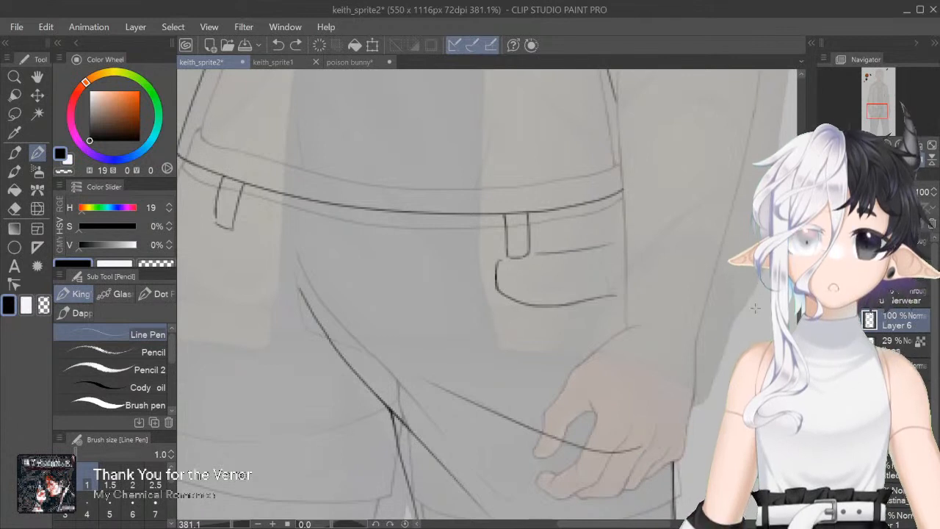
pyautogui.moveTo(598, 523); pyautogui.dragTo(607, 524)
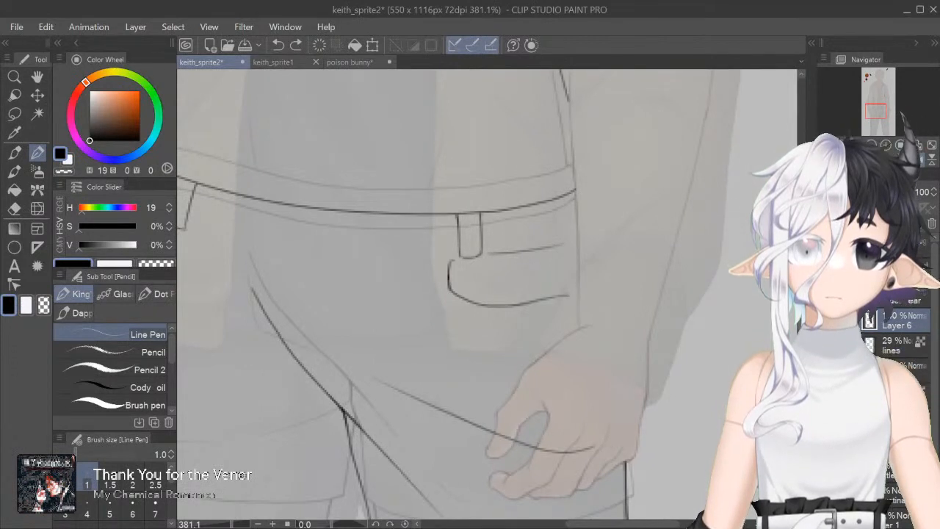
pyautogui.hotkey('ctrl', '+')
pyautogui.moveTo(592, 295); pyautogui.dragTo(609, 287)
pyautogui.hotkey('ctrl', 'z')
pyautogui.press('c')
pyautogui.press('c')
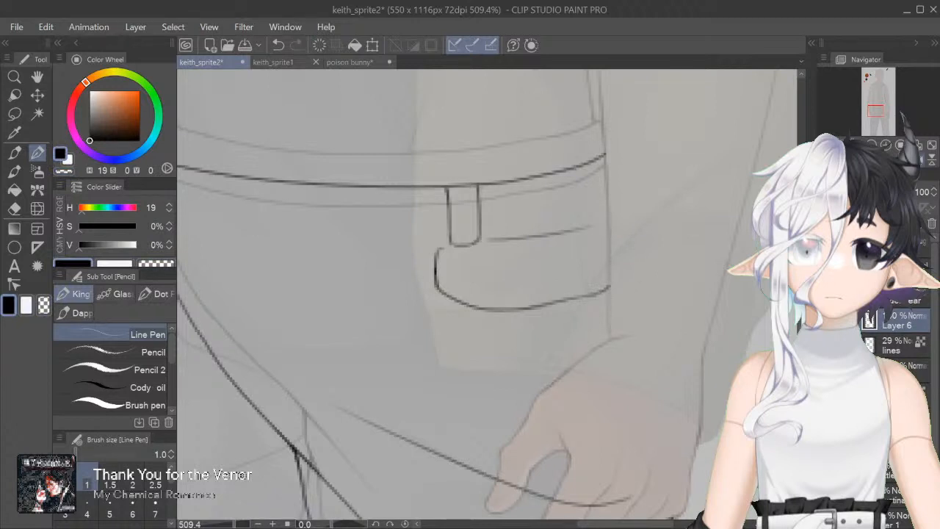
# Step: Flip the view horizontally and draw the opposite hip's outer edge downwards from the corner of the top's hem
pyautogui.click(920, 159)
pyautogui.moveTo(587, 524); pyautogui.dragTo(601, 527)
pyautogui.moveTo(661, 201); pyautogui.dragTo(652, 201)
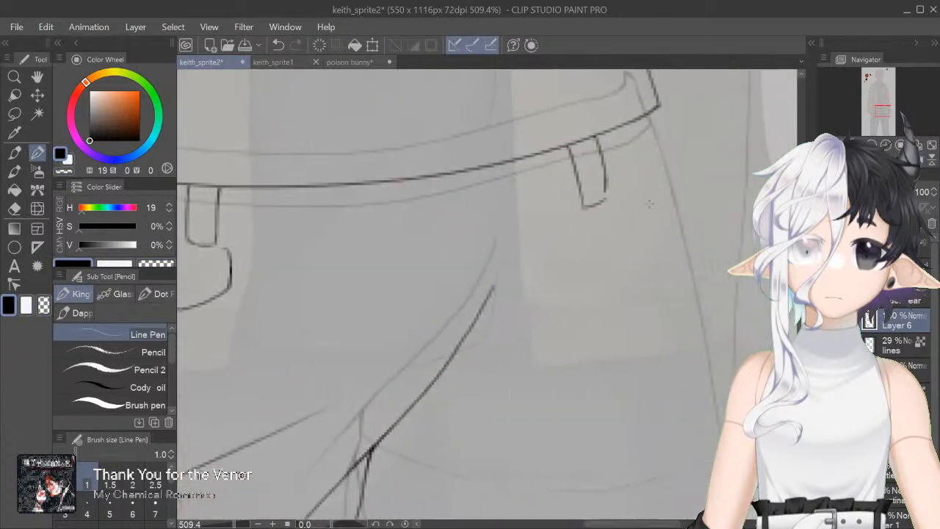
pyautogui.moveTo(658, 110); pyautogui.dragTo(671, 163)
pyautogui.hotkey('ctrl', 'z')
pyautogui.moveTo(653, 110); pyautogui.dragTo(693, 285)
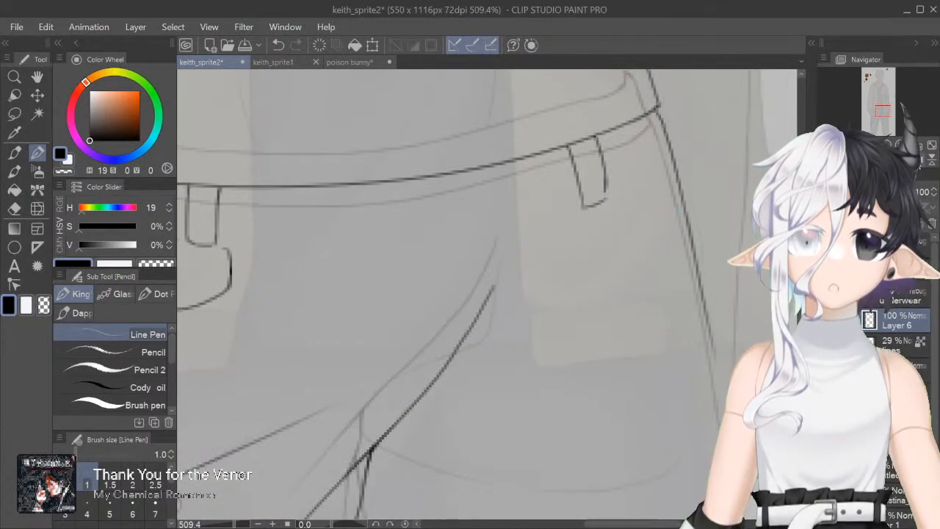
# Step: Flip the view back, rotate it and extend that hip's outer edge down the thigh, slightly outside the reference trousers
pyautogui.press('h')
pyautogui.hotkey('ctrl', '-')
pyautogui.moveTo(594, 523); pyautogui.dragTo(566, 523)
pyautogui.scroll(-5, 514, 294)
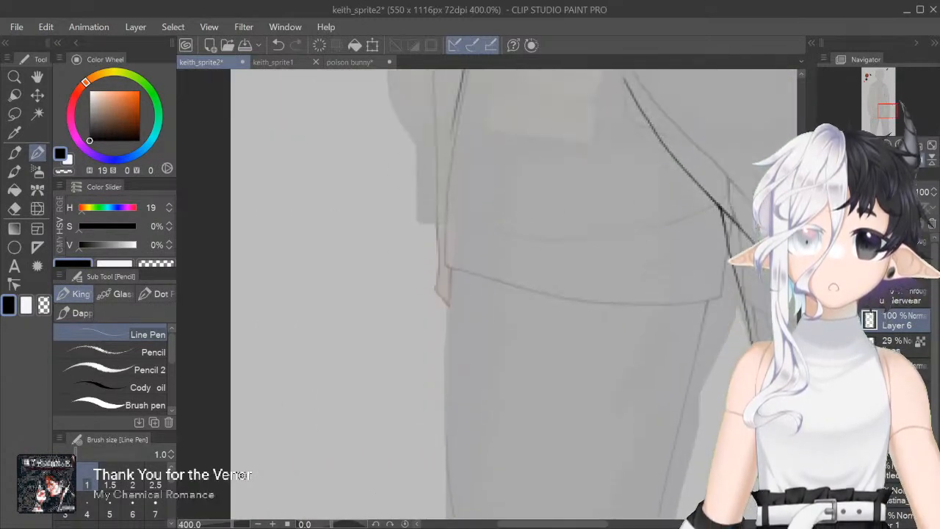
pyautogui.moveTo(350, 523); pyautogui.dragTo(355, 523)
pyautogui.moveTo(560, 523); pyautogui.dragTo(551, 523)
pyautogui.moveTo(406, 354); pyautogui.dragTo(606, 197)
pyautogui.hotkey('ctrl', 'z')
pyautogui.moveTo(373, 372); pyautogui.dragTo(628, 194)
pyautogui.hotkey('ctrl', 'z')
pyautogui.moveTo(395, 360); pyautogui.dragTo(640, 181)
pyautogui.moveTo(594, 213); pyautogui.dragTo(693, 153)
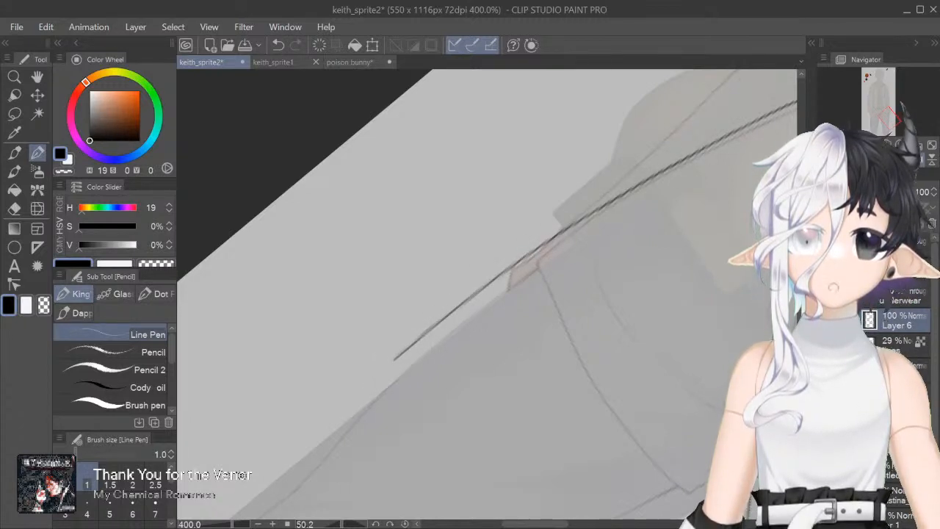
pyautogui.hotkey('ctrl', '@')
pyautogui.scroll(-3, 487, 294)
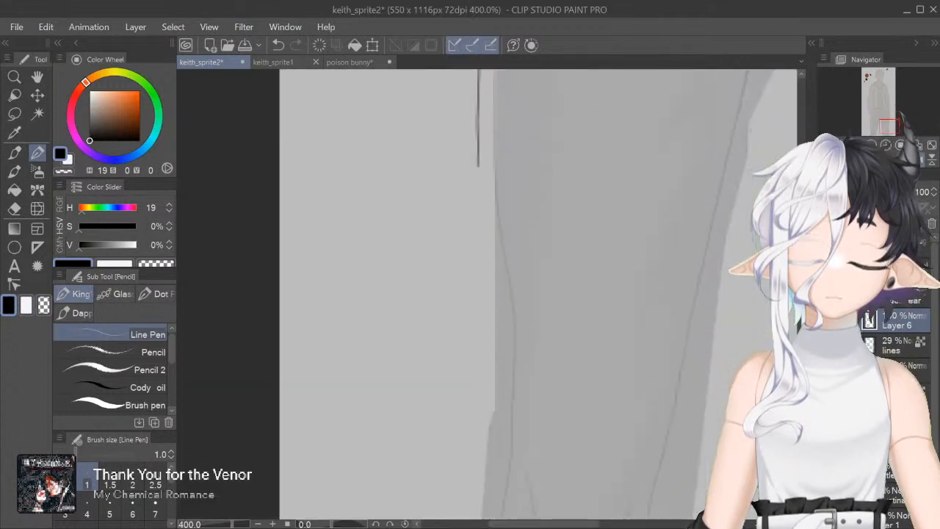
pyautogui.scroll(8, 486, 294)
pyautogui.scroll(-7, 487, 294)
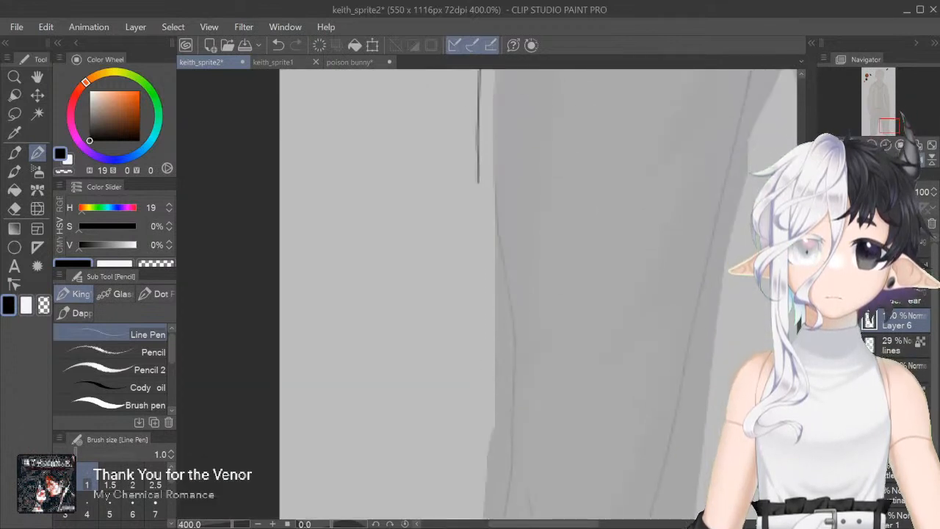
# Step: Rotate the view and draw the rest of the leg's outer edge as one long line from the canvas's lower edge up to the thigh line
pyautogui.moveTo(648, 381); pyautogui.dragTo(535, 471)
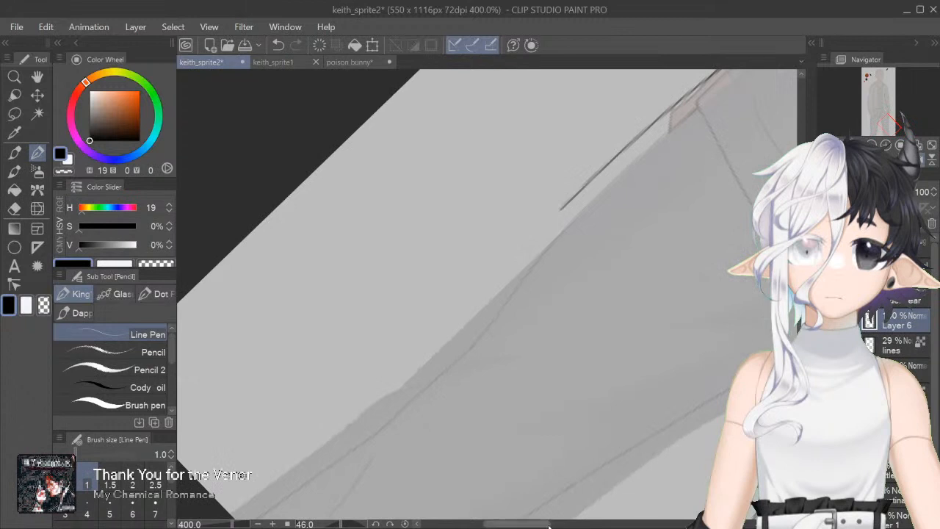
pyautogui.hotkey('ctrl', '-')
pyautogui.hotkey('ctrl', '-')
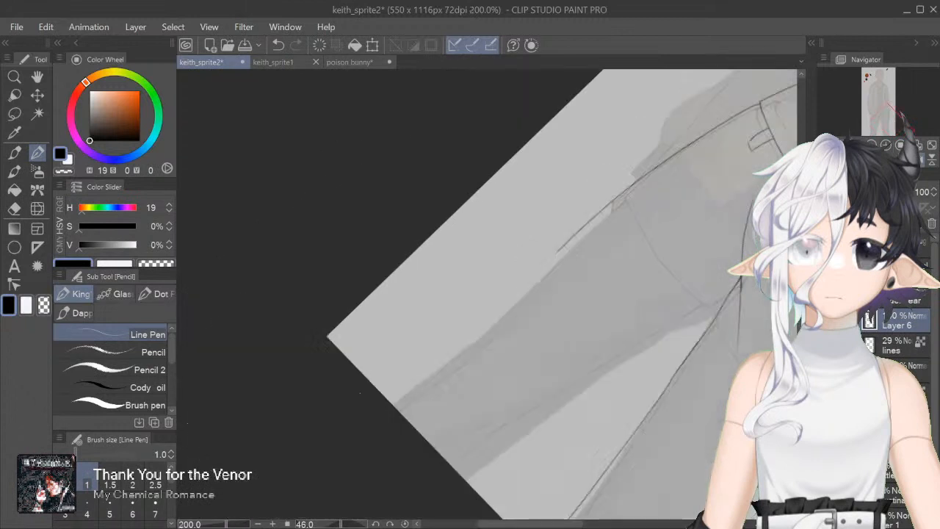
pyautogui.moveTo(556, 524); pyautogui.dragTo(566, 524)
pyautogui.moveTo(227, 523); pyautogui.dragTo(229, 524)
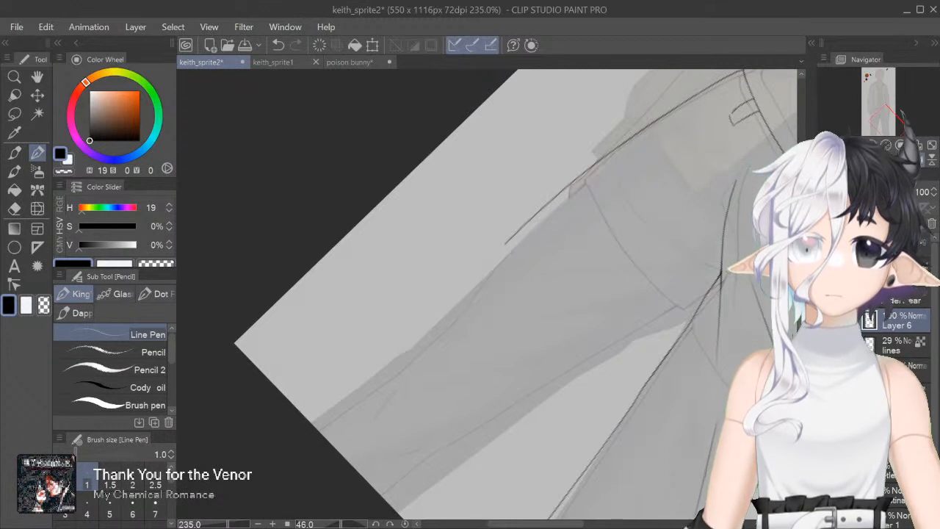
pyautogui.scroll(-1, 486, 294)
pyautogui.hotkey('shift', 'space')
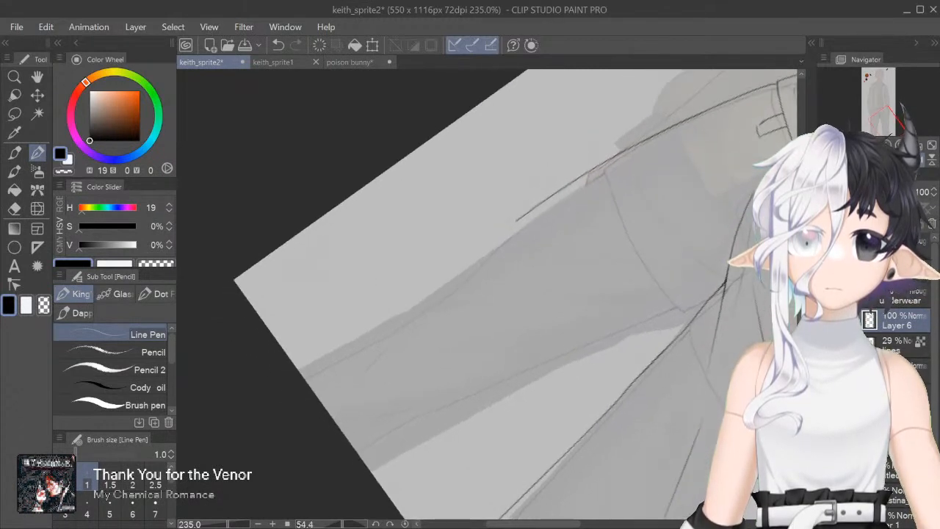
pyautogui.scroll(3, 487, 294)
pyautogui.scroll(1, 487, 294)
pyautogui.moveTo(525, 524); pyautogui.dragTo(510, 524)
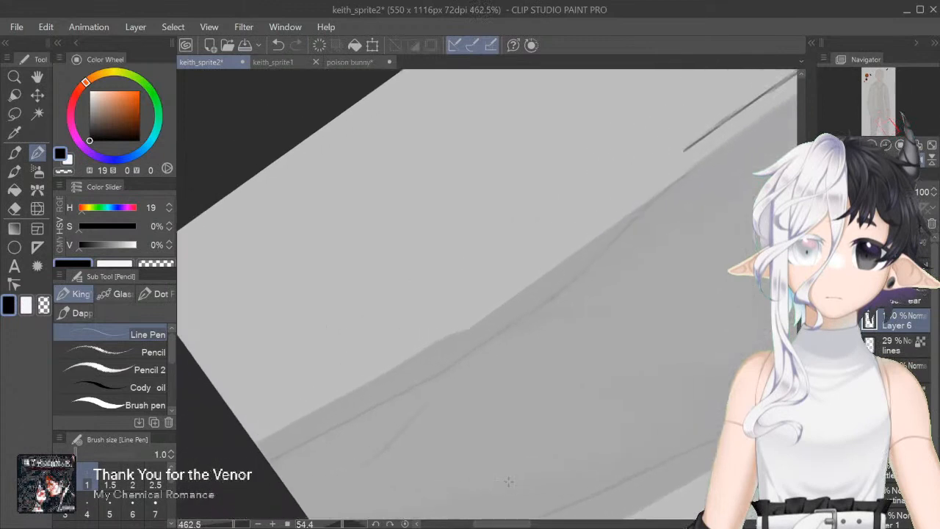
pyautogui.moveTo(259, 438); pyautogui.dragTo(683, 159)
pyautogui.hotkey('ctrl', 'z')
pyautogui.moveTo(255, 439); pyautogui.dragTo(410, 336)
pyautogui.moveTo(481, 285); pyautogui.dragTo(657, 168)
pyautogui.hotkey('ctrl', 'z')
pyautogui.hotkey('ctrl', 'y')
pyautogui.hotkey('ctrl', 'z')
pyautogui.moveTo(250, 434); pyautogui.dragTo(707, 132)
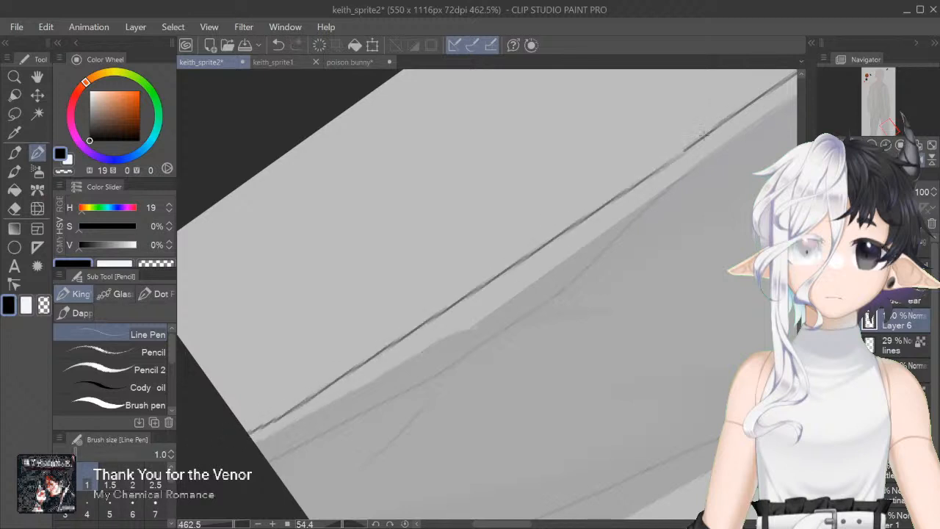
# Step: Darken and smooth the join between the new lower leg line and the thigh's outer edge
pyautogui.moveTo(632, 192); pyautogui.dragTo(692, 150)
pyautogui.hotkey('ctrl', 'z')
pyautogui.moveTo(637, 184); pyautogui.dragTo(703, 135)
pyautogui.hotkey('ctrl', 'z')
pyautogui.moveTo(644, 179)
pyautogui.mouseDown()
pyautogui.moveTo(692, 145)
pyautogui.moveTo(544, 245)
pyautogui.mouseUp()
pyautogui.hotkey('ctrl', 'z')
pyautogui.hotkey('ctrl', 'z')
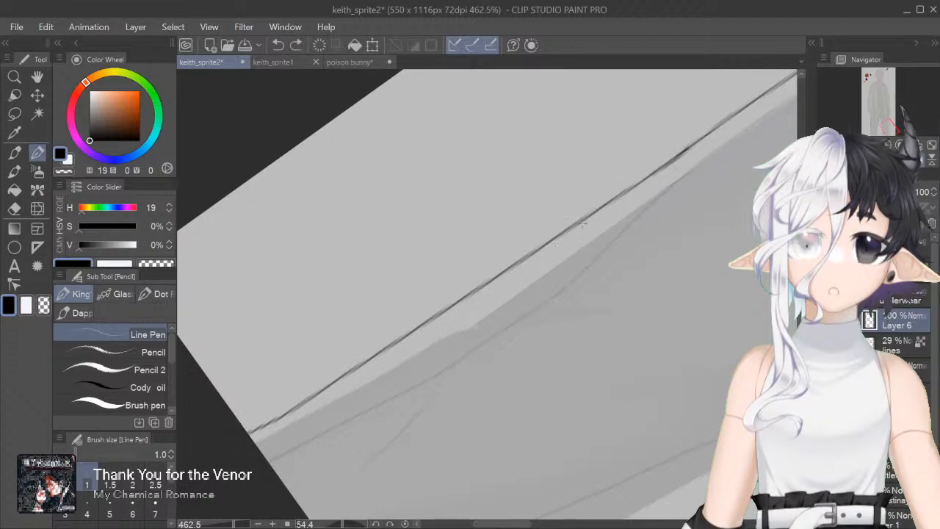
# Step: Strengthen the leg's outer edge around the join with the thigh and trim the stroke with transparent colour
pyautogui.moveTo(652, 173); pyautogui.dragTo(745, 104)
pyautogui.click(63, 171)
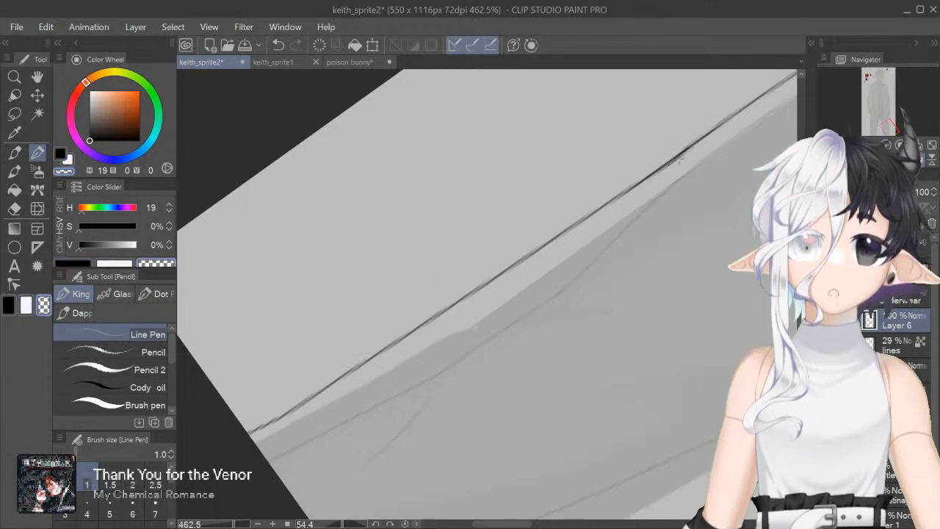
pyautogui.click(60, 154)
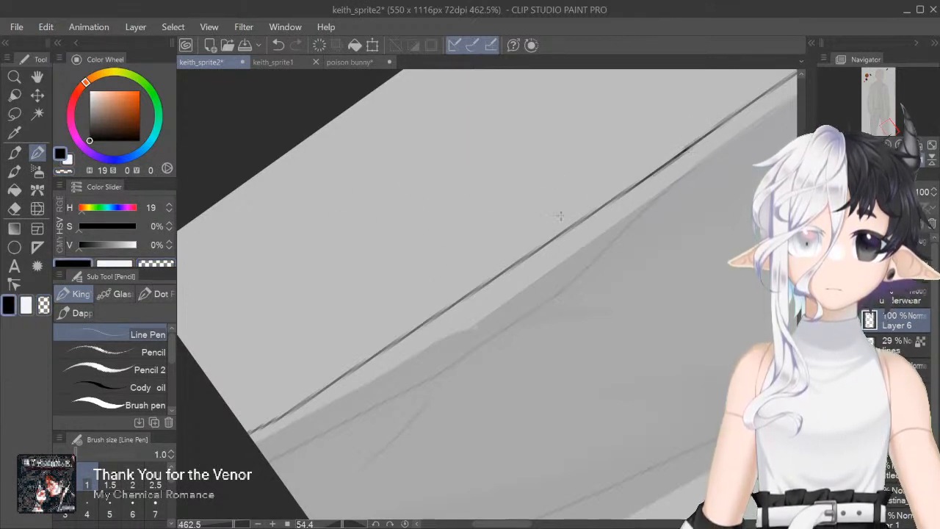
pyautogui.hotkey('ctrl', '@')
# Step: Draw the same leg's upper inner edge from the crotch line diagonally down and inwards across the thigh
pyautogui.scroll(-3, 461, 301)
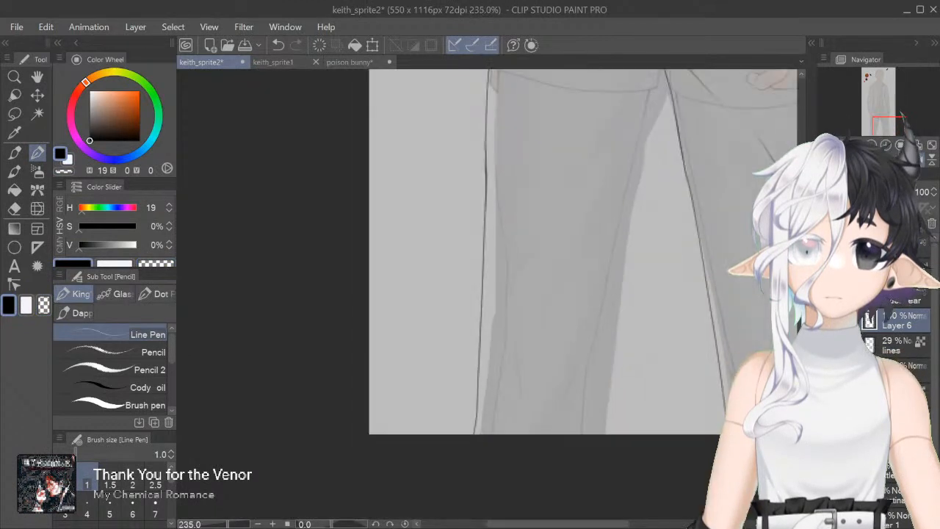
pyautogui.moveTo(558, 220); pyautogui.dragTo(533, 448)
pyautogui.scroll(-5, 565, 293)
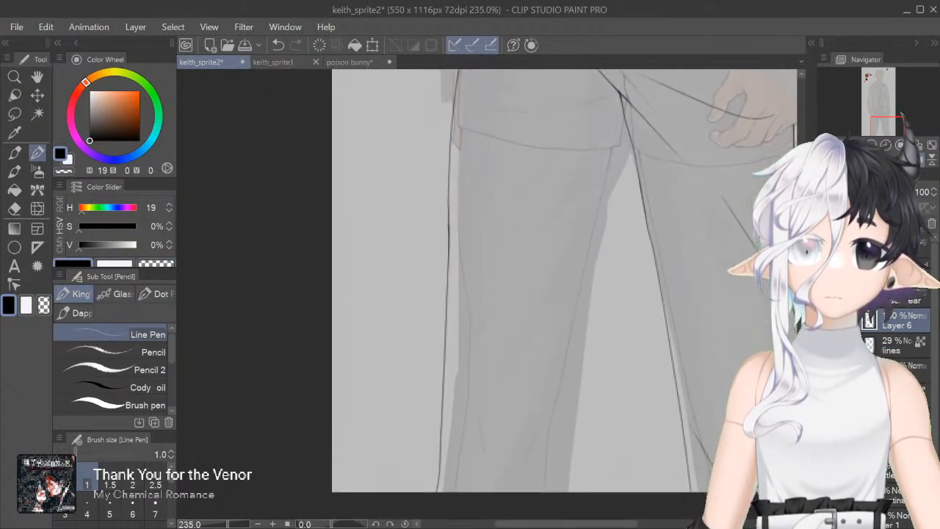
pyautogui.moveTo(487, 212); pyautogui.dragTo(487, 298)
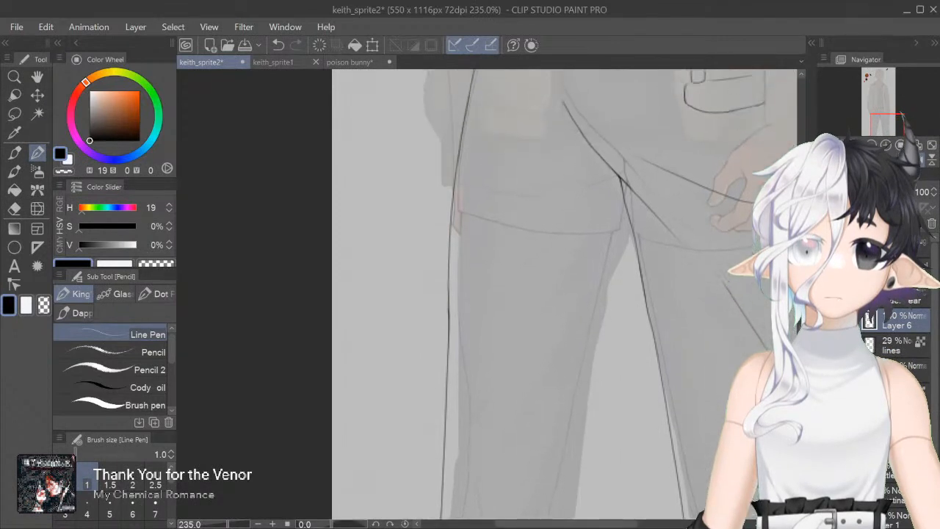
pyautogui.scroll(2, 487, 299)
pyautogui.scroll(1, 566, 294)
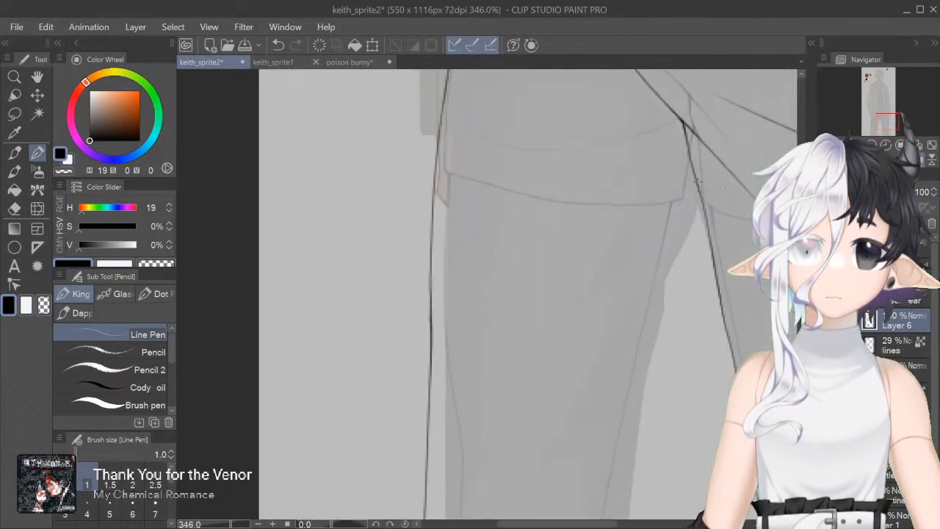
pyautogui.moveTo(692, 180); pyautogui.dragTo(646, 331)
pyautogui.hotkey('ctrl', 'z')
pyautogui.moveTo(698, 187); pyautogui.dragTo(599, 433)
pyautogui.moveTo(613, 523); pyautogui.dragTo(633, 523)
pyautogui.moveTo(661, 400); pyautogui.dragTo(577, 520)
pyautogui.hotkey('ctrl', 'z')
pyautogui.hotkey('ctrl', 'y')
pyautogui.moveTo(597, 309); pyautogui.dragTo(582, 368)
pyautogui.hotkey('ctrl', 'z')
pyautogui.hotkey('ctrl', '@')
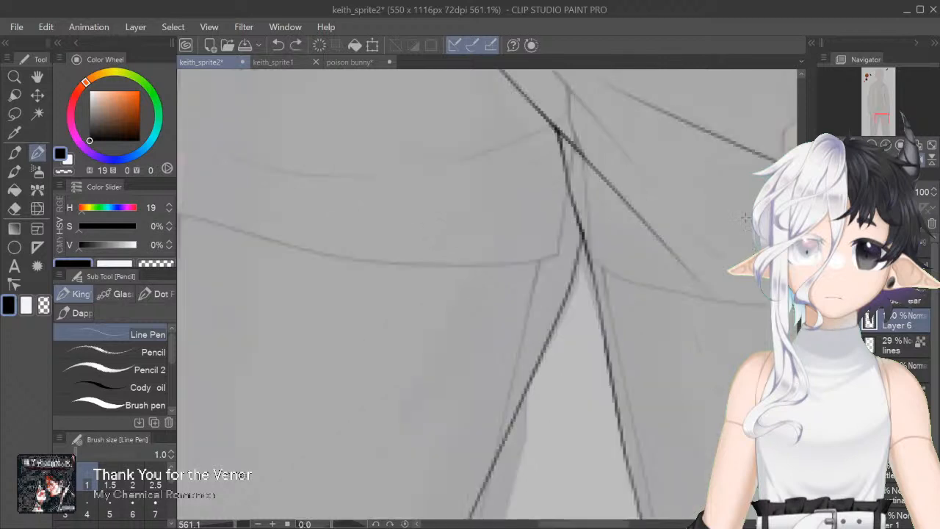
# Step: Darken and tidy the point below the crotch where the two inner leg lines meet
pyautogui.moveTo(583, 235); pyautogui.dragTo(571, 284)
pyautogui.hotkey('ctrl', 'z')
pyautogui.moveTo(583, 233)
pyautogui.mouseDown()
pyautogui.moveTo(575, 263)
pyautogui.moveTo(604, 331)
pyautogui.mouseUp()
pyautogui.press('c')
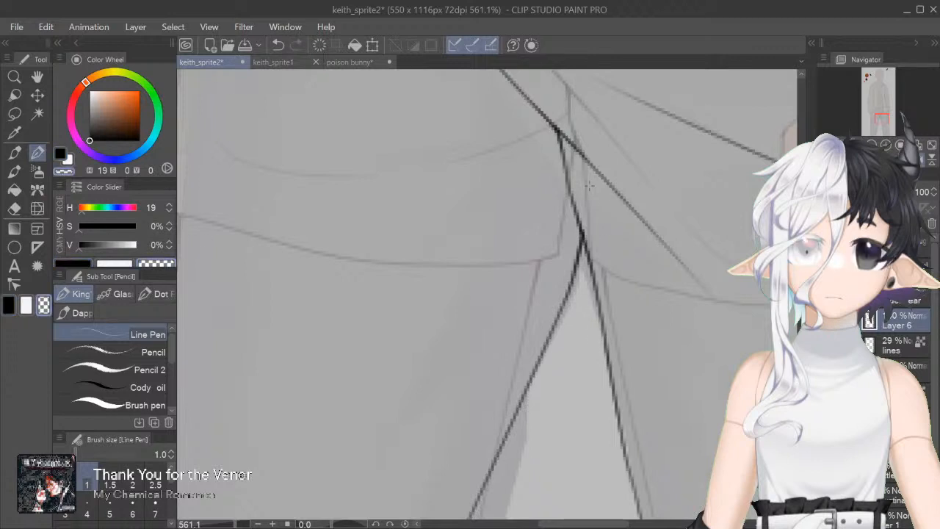
pyautogui.press('c')
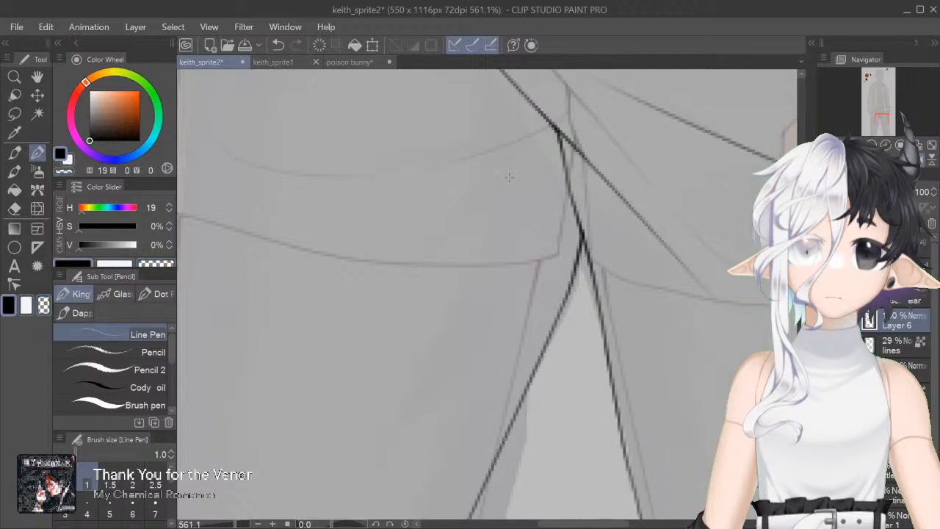
# Step: Rotate the view, draw the leg's lower inner edge from the canvas's lower edge up to the thigh line, and reset the rotation
pyautogui.hotkey('ctrl', '-')
pyautogui.hotkey('ctrl', '-')
pyautogui.hotkey('ctrl', '-')
pyautogui.hotkey('ctrl', '-')
pyautogui.scroll(-3, 488, 293)
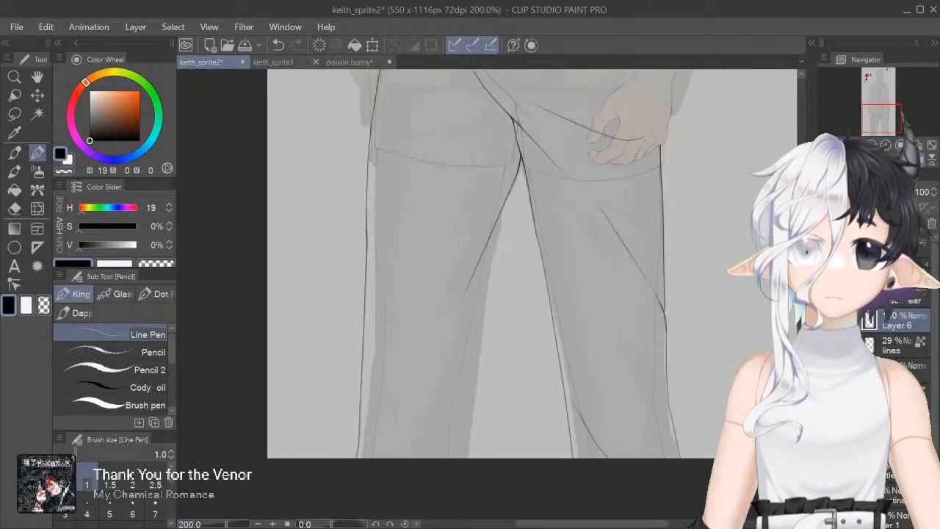
pyautogui.moveTo(514, 184); pyautogui.dragTo(589, 244)
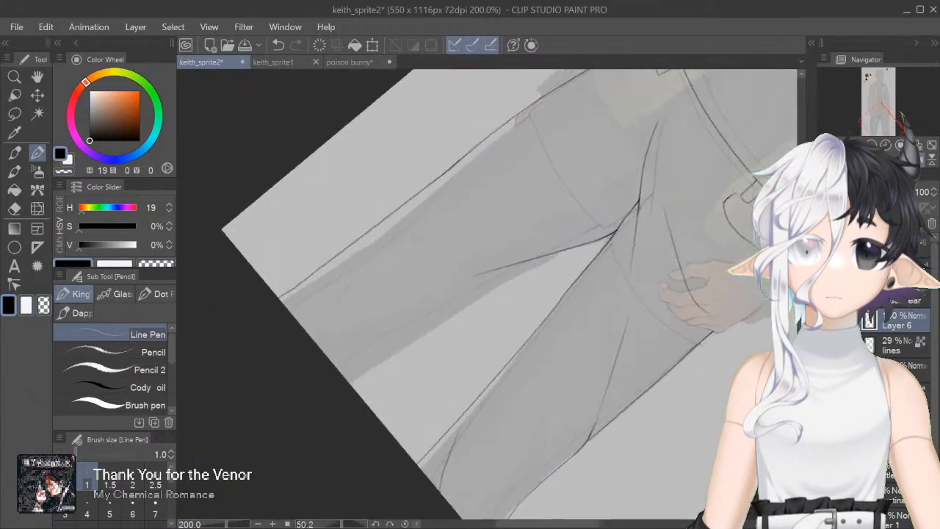
pyautogui.moveTo(396, 490); pyautogui.dragTo(558, 490)
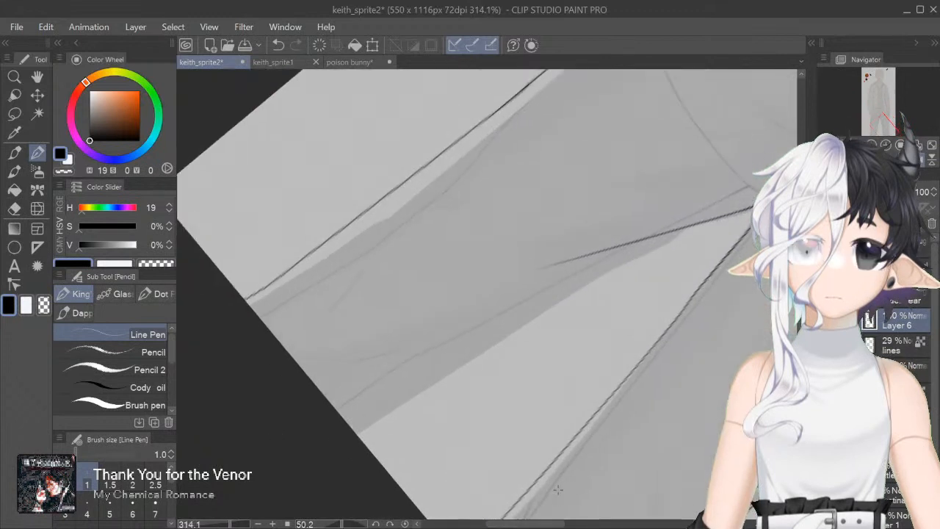
pyautogui.moveTo(348, 425)
pyautogui.mouseDown()
pyautogui.moveTo(510, 320)
pyautogui.moveTo(703, 216)
pyautogui.mouseUp()
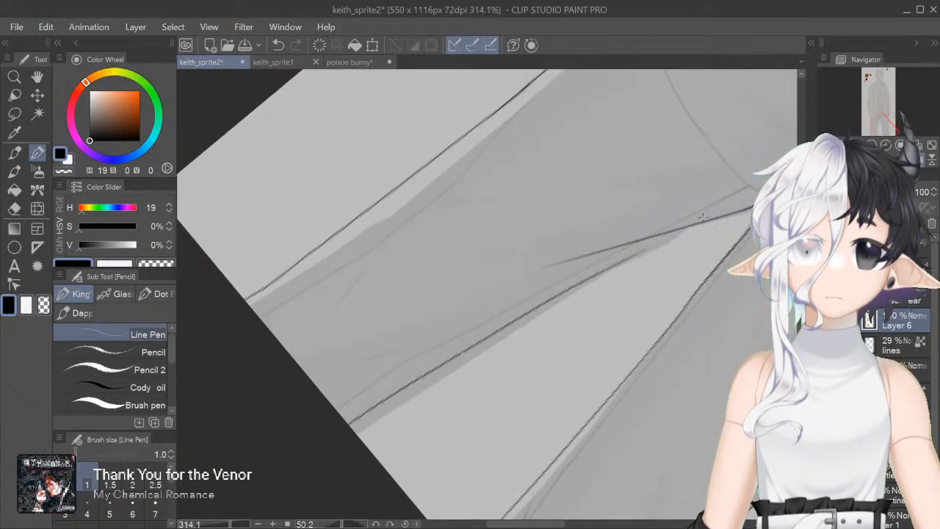
pyautogui.hotkey('ctrl', '@')
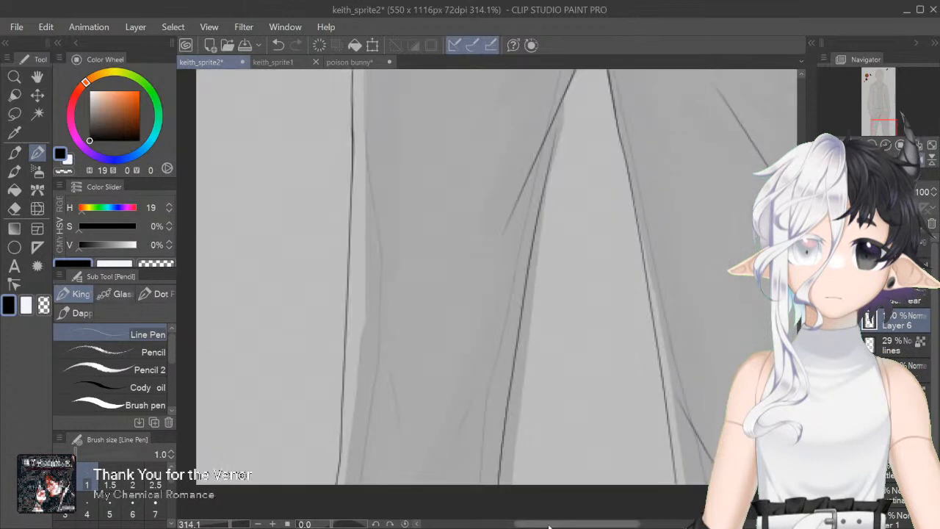
# Step: Darken the join where the lower inner edge meets the diagonal thigh line
pyautogui.moveTo(507, 258); pyautogui.dragTo(467, 316)
pyautogui.moveTo(484, 220); pyautogui.dragTo(481, 323)
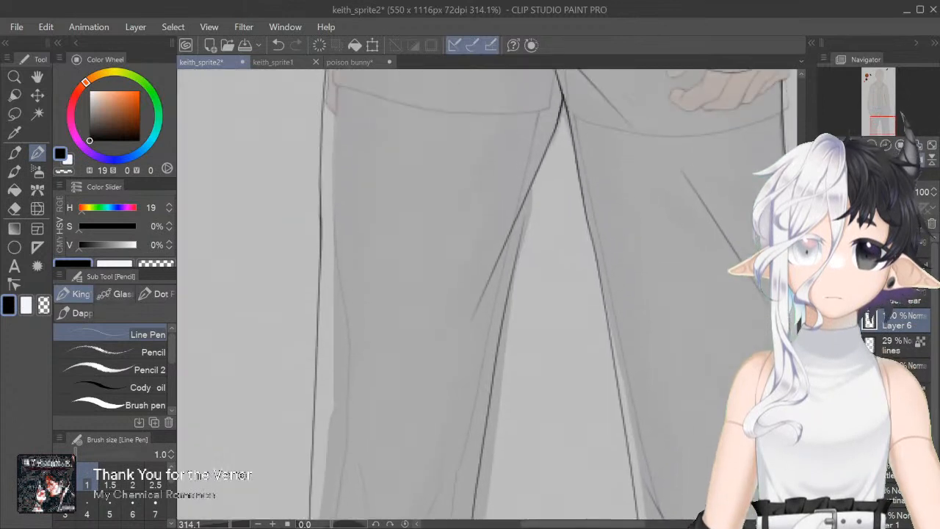
pyautogui.scroll(5, 726, 281)
pyautogui.moveTo(582, 189)
pyautogui.mouseDown()
pyautogui.moveTo(576, 260)
pyautogui.moveTo(557, 311)
pyautogui.mouseUp()
pyautogui.moveTo(595, 159)
pyautogui.mouseDown()
pyautogui.moveTo(581, 193)
pyautogui.moveTo(581, 237)
pyautogui.mouseUp()
pyautogui.hotkey('ctrl', 'z')
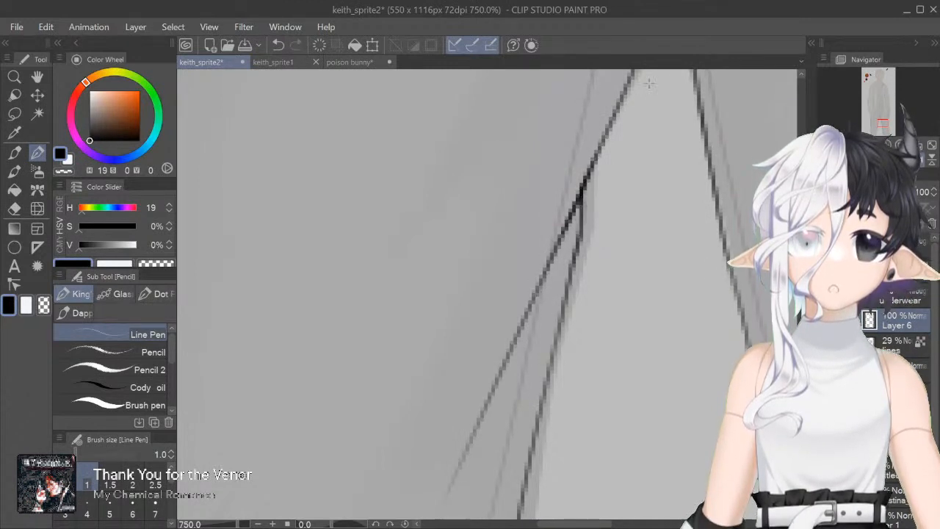
pyautogui.scroll(5, 485, 294)
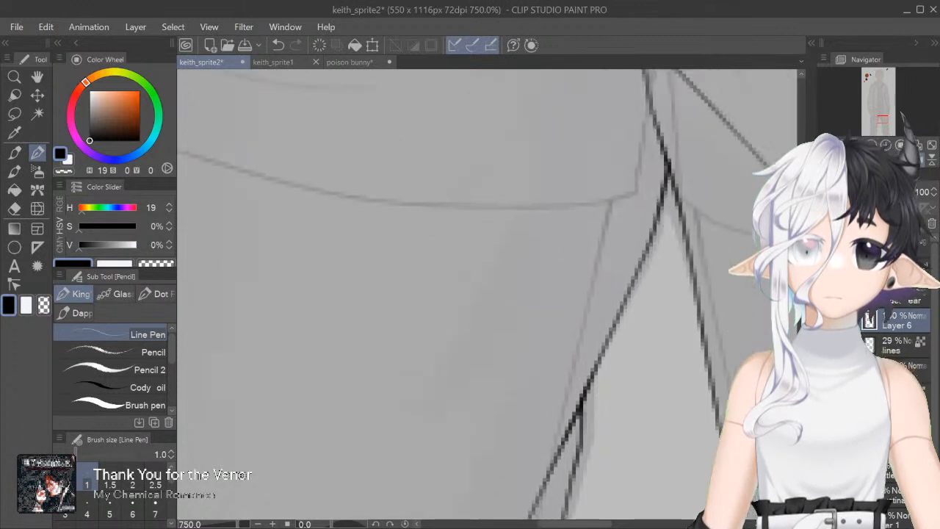
pyautogui.hotkey('ctrl', '-')
pyautogui.hotkey('ctrl', '-')
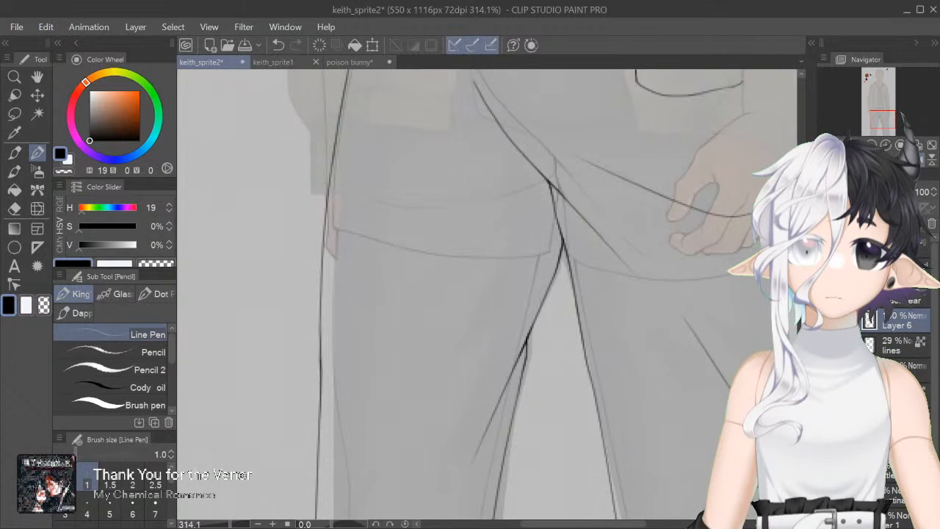
# Step: Draw a diagonal fold line on the lower leg, rising from the outer side at the canvas's lower edge towards the inner edge
pyautogui.scroll(-5, 485, 294)
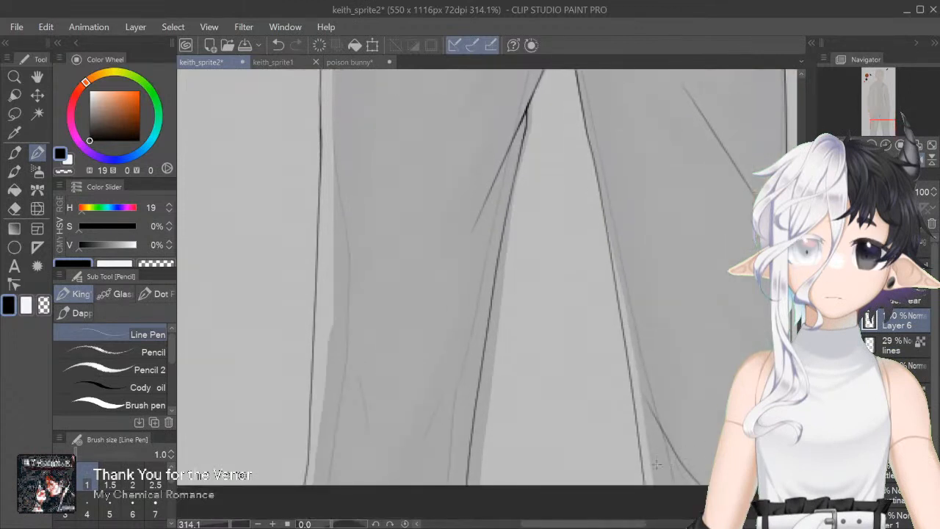
pyautogui.press('h')
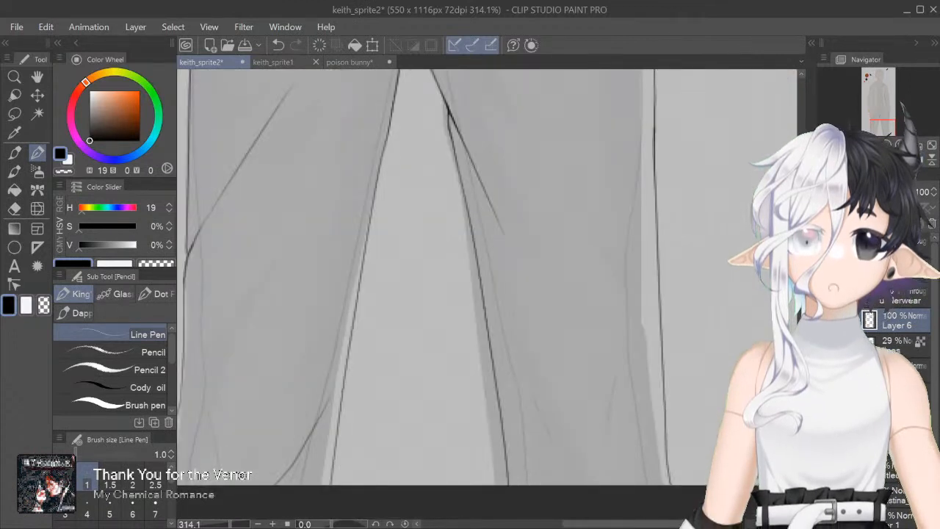
pyautogui.hscroll(-3, 485, 277)
pyautogui.moveTo(335, 494); pyautogui.dragTo(409, 344)
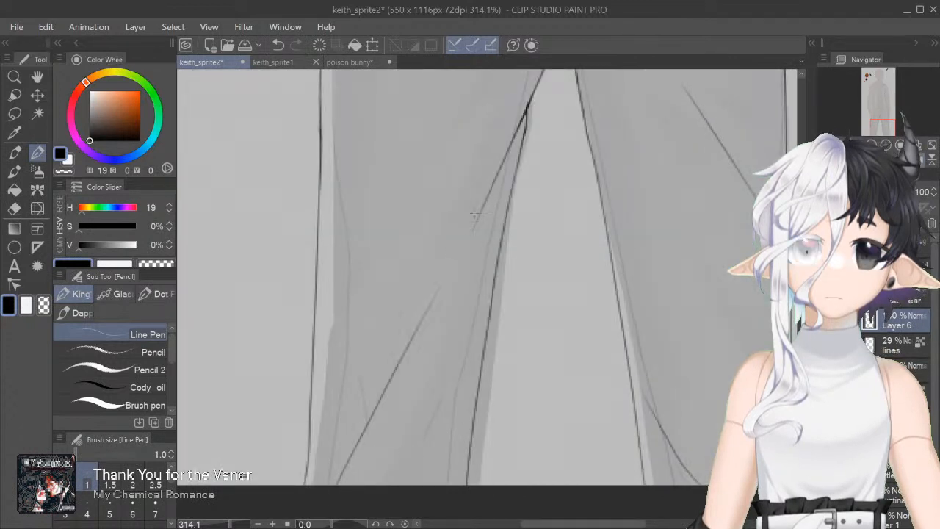
pyautogui.hotkey('ctrl', 'z')
pyautogui.moveTo(335, 490); pyautogui.dragTo(448, 272)
pyautogui.hotkey('ctrl', 'z')
pyautogui.moveTo(336, 485); pyautogui.dragTo(441, 308)
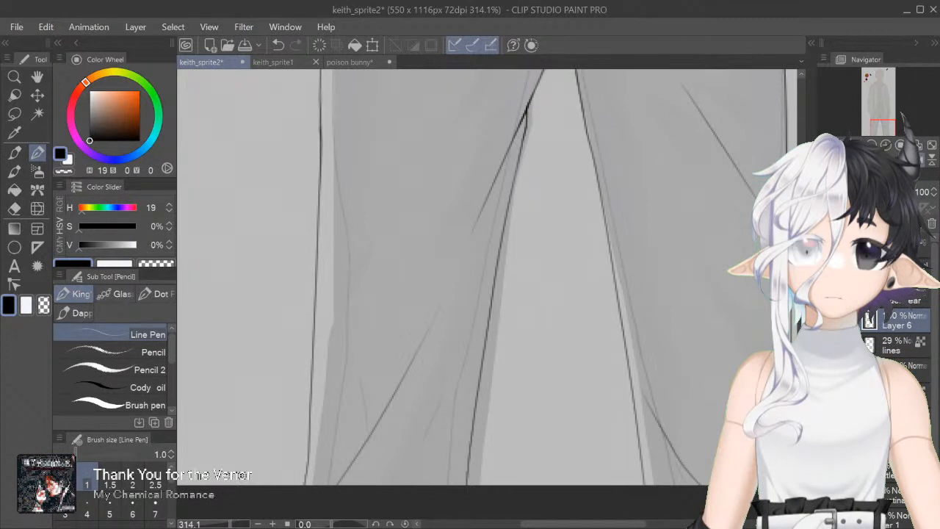
pyautogui.scroll(4, 487, 277)
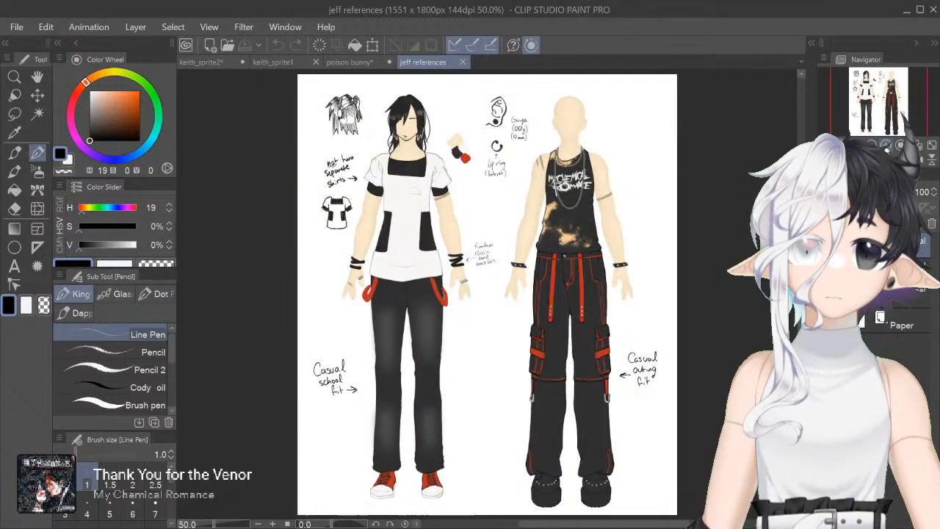
# Step: Examine the casual school outfit's shirt and trousers in the jeff references file, close it and return to keith_sprite2
pyautogui.scroll(5, 328, 293)
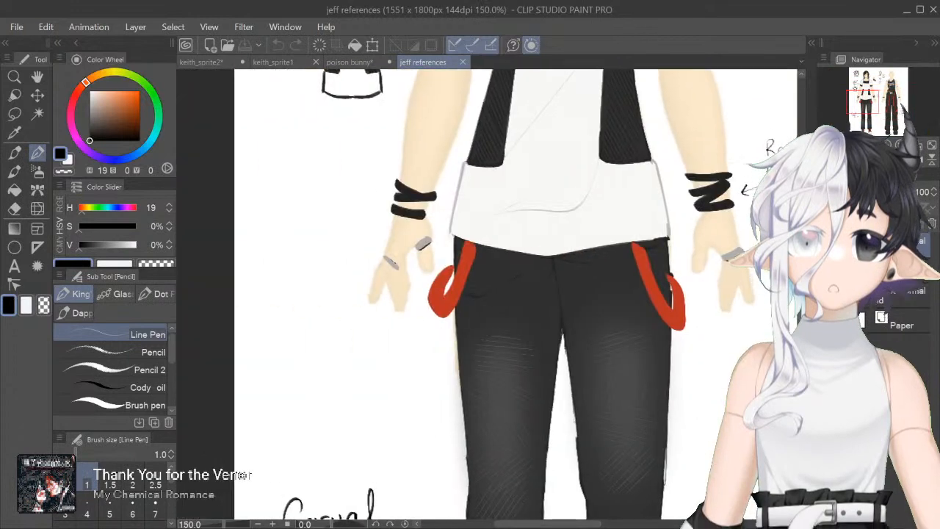
pyautogui.scroll(5, 521, 476)
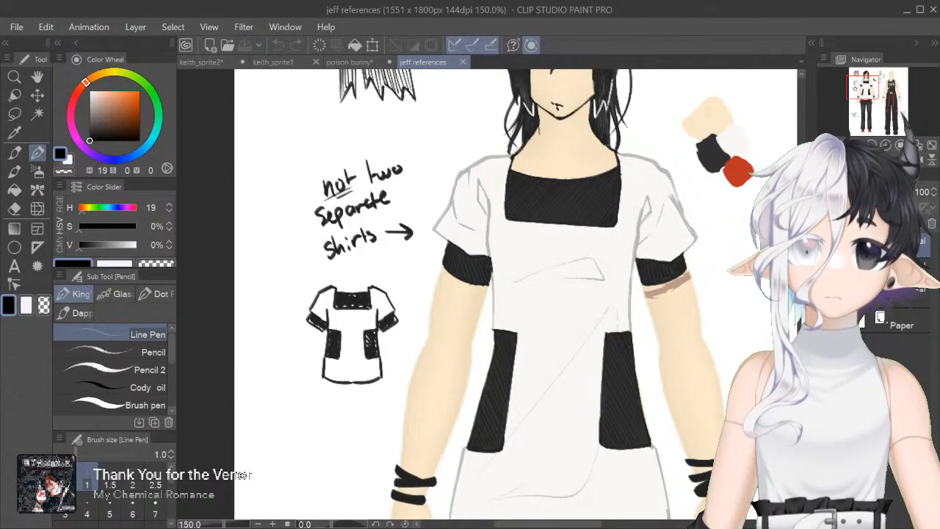
pyautogui.scroll(-3, 514, 294)
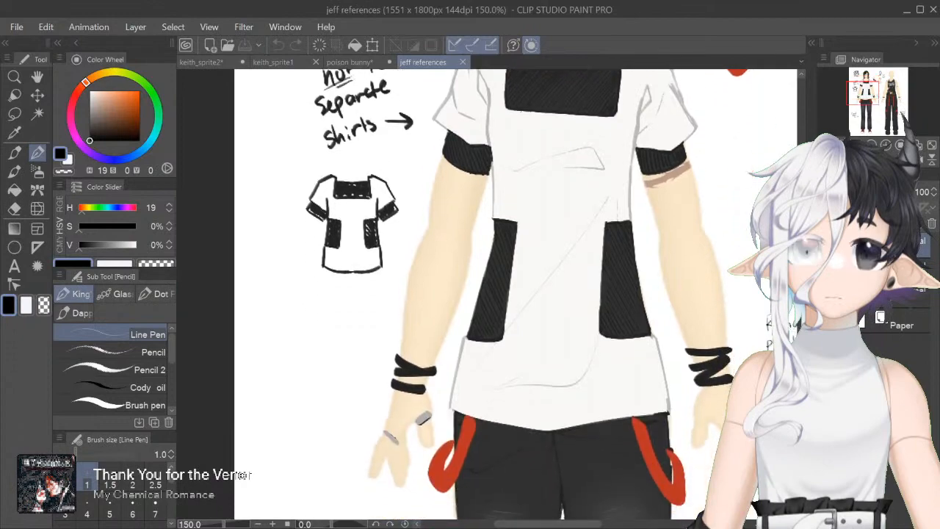
pyautogui.scroll(-5, 515, 294)
pyautogui.scroll(8, 514, 294)
pyautogui.scroll(-7, 243, 475)
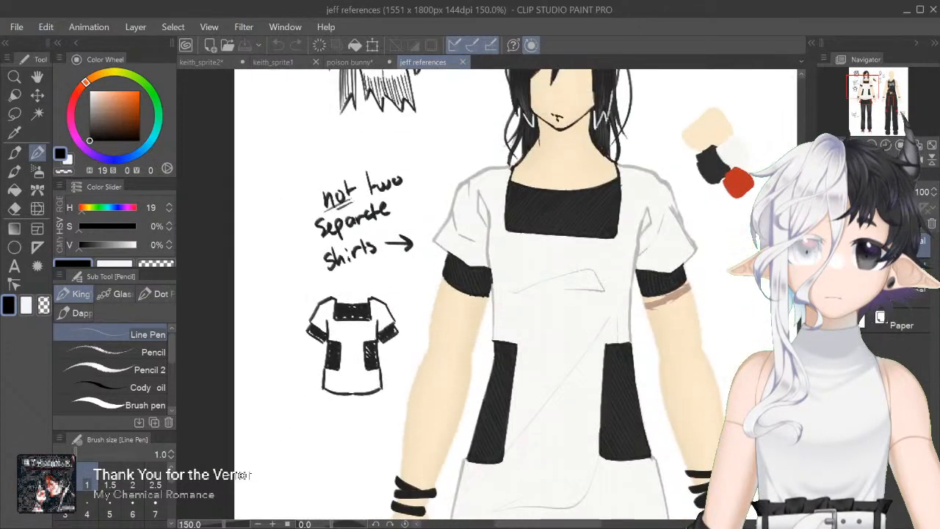
pyautogui.click(463, 61)
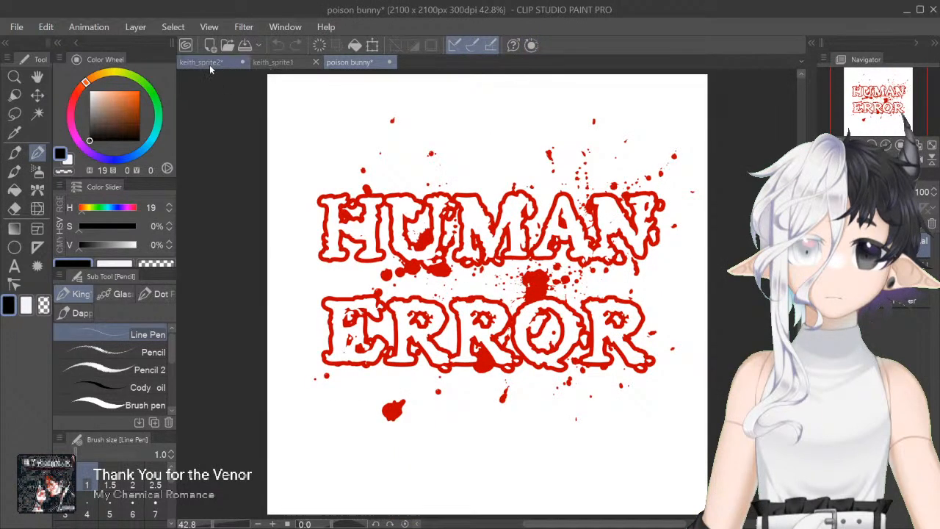
pyautogui.click(208, 63)
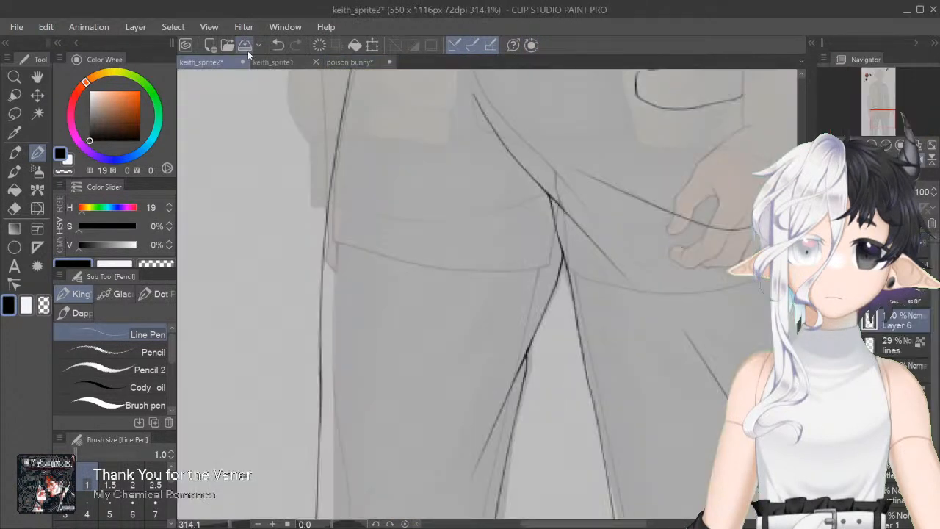
# Step: Draw a fold line from the crotch diagonally down across the thigh opposite the pocketed side
pyautogui.scroll(-3, 522, 254)
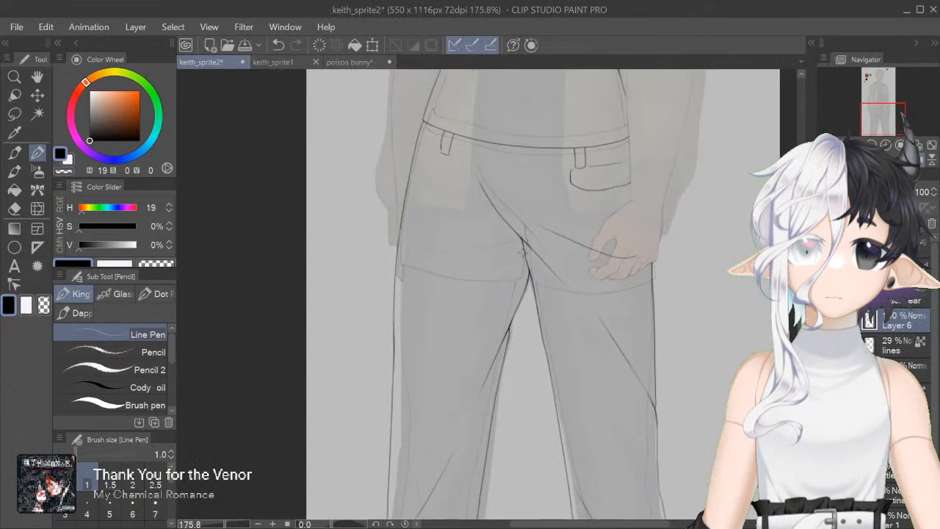
pyautogui.moveTo(522, 251); pyautogui.dragTo(479, 301)
pyautogui.hotkey('ctrl', 'z')
pyautogui.moveTo(523, 247); pyautogui.dragTo(449, 312)
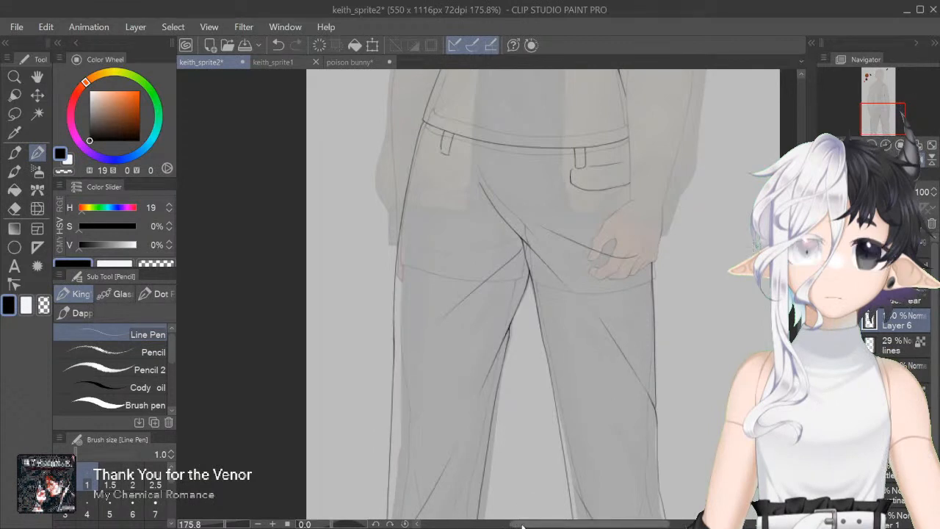
# Step: Flip the view horizontally and draw a second pocket outline below the belt loop on the hip without a pocket
pyautogui.hscroll(3, 542, 487)
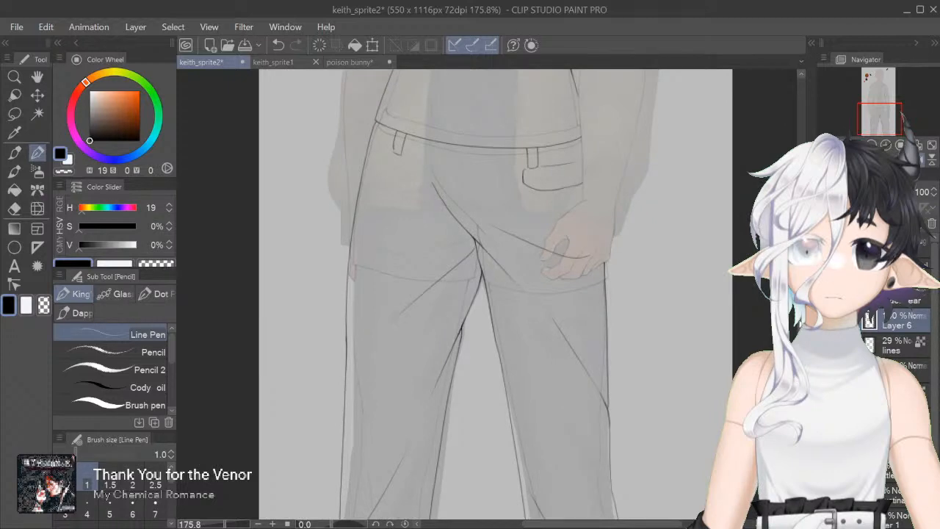
pyautogui.scroll(2, 492, 294)
pyautogui.hscroll(3, 492, 294)
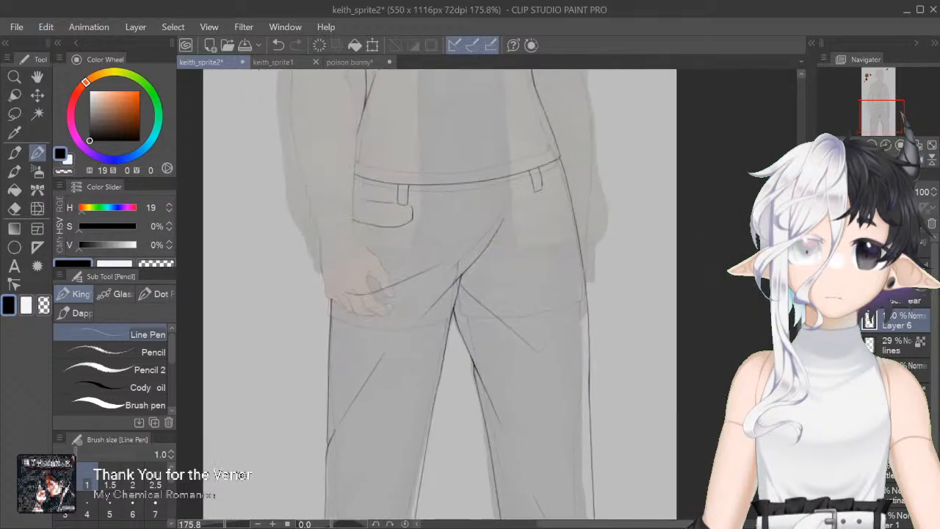
pyautogui.scroll(3, 487, 293)
pyautogui.scroll(7, 486, 294)
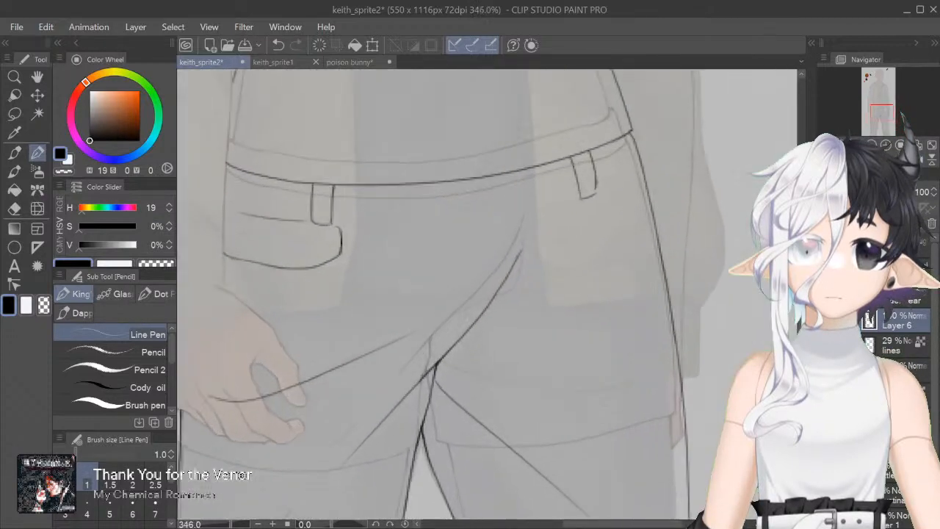
pyautogui.scroll(1, 584, 197)
pyautogui.moveTo(584, 200); pyautogui.dragTo(595, 228)
pyautogui.hotkey('ctrl', 'z')
pyautogui.hotkey('ctrl', 'z')
pyautogui.moveTo(584, 194); pyautogui.dragTo(595, 232)
pyautogui.hotkey('ctrl', 'z')
pyautogui.moveTo(584, 195)
pyautogui.mouseDown()
pyautogui.moveTo(594, 229)
pyautogui.moveTo(638, 233)
pyautogui.moveTo(601, 232)
pyautogui.moveTo(656, 227)
pyautogui.moveTo(614, 232)
pyautogui.moveTo(663, 211)
pyautogui.mouseUp()
pyautogui.hotkey('ctrl', 'z')
pyautogui.hotkey('ctrl', 'z')
pyautogui.hotkey('ctrl', 'z')
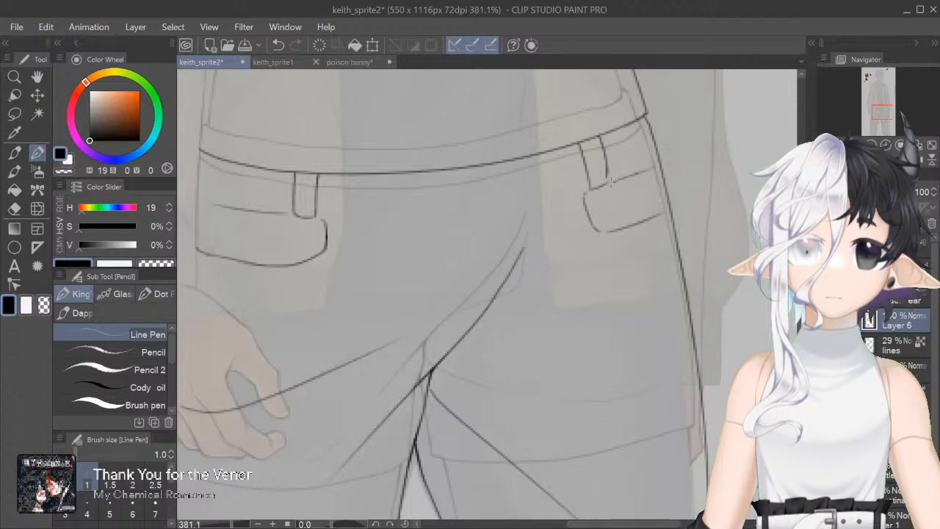
# Step: Examine the trousers' pockets, belt loops and fold lines from waist to lower legs in the flipped view
pyautogui.click(918, 161)
pyautogui.hotkey('ctrl', '+')
pyautogui.hotkey('ctrl', '+')
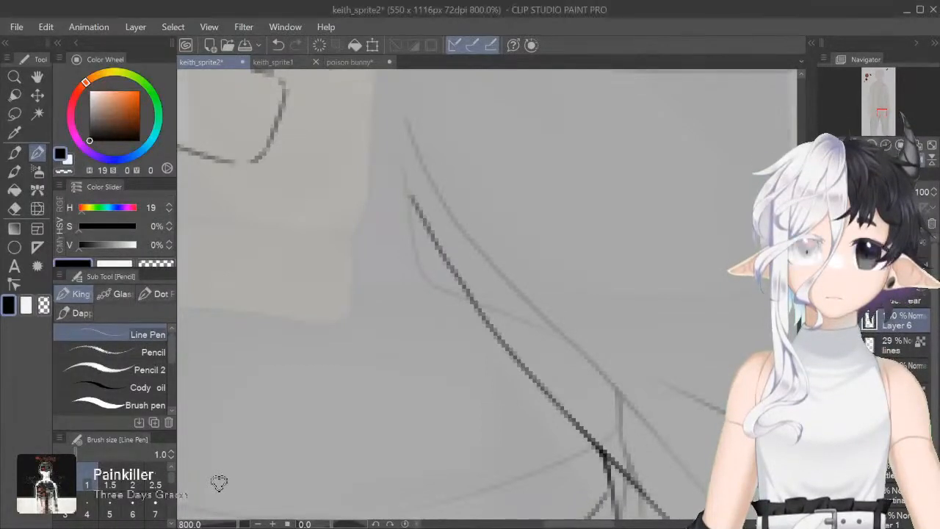
pyautogui.hotkey('ctrl', '-')
pyautogui.hotkey('ctrl', '-')
pyautogui.hotkey('ctrl', '-')
pyautogui.hotkey('ctrl', '-')
pyautogui.hotkey('ctrl', '-')
pyautogui.hotkey('ctrl', '-')
pyautogui.hotkey('ctrl', '-')
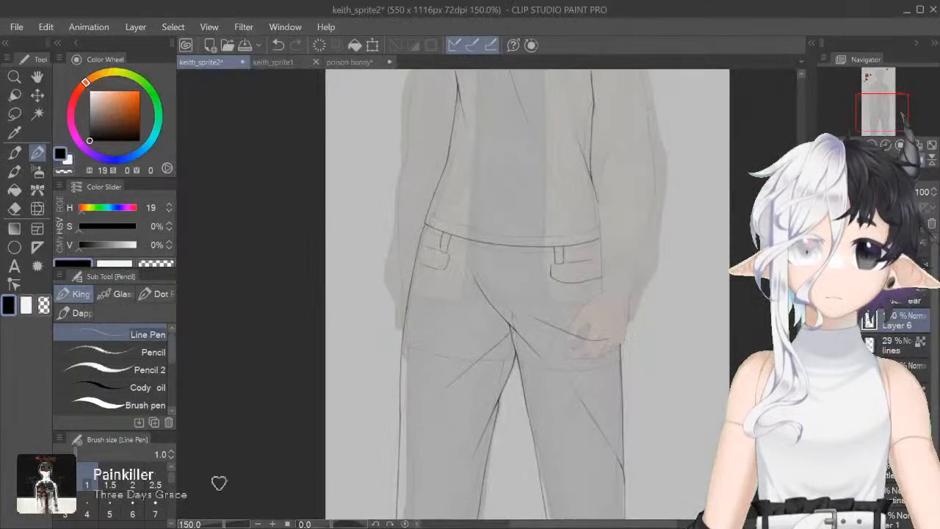
pyautogui.hotkey('ctrl', '+')
pyautogui.hotkey('ctrl', '+')
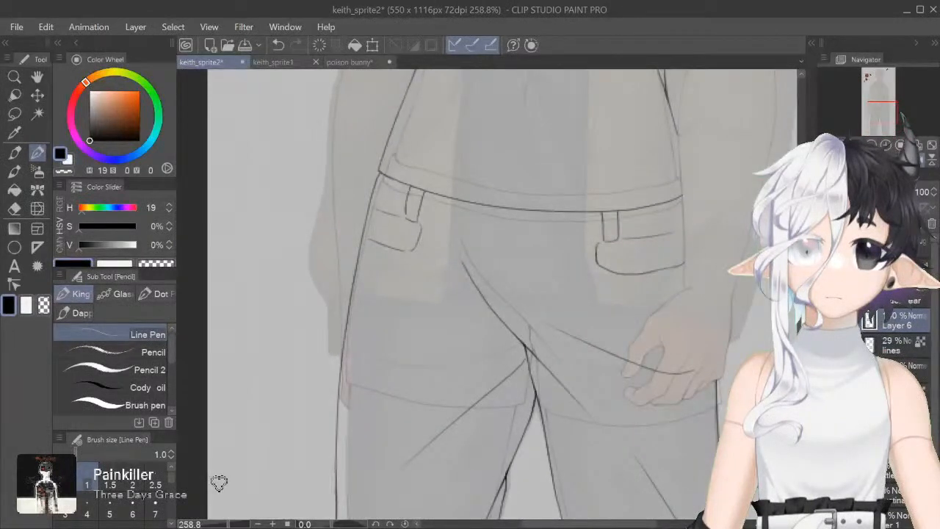
pyautogui.hscroll(1, 219, 482)
pyautogui.scroll(-3, 219, 483)
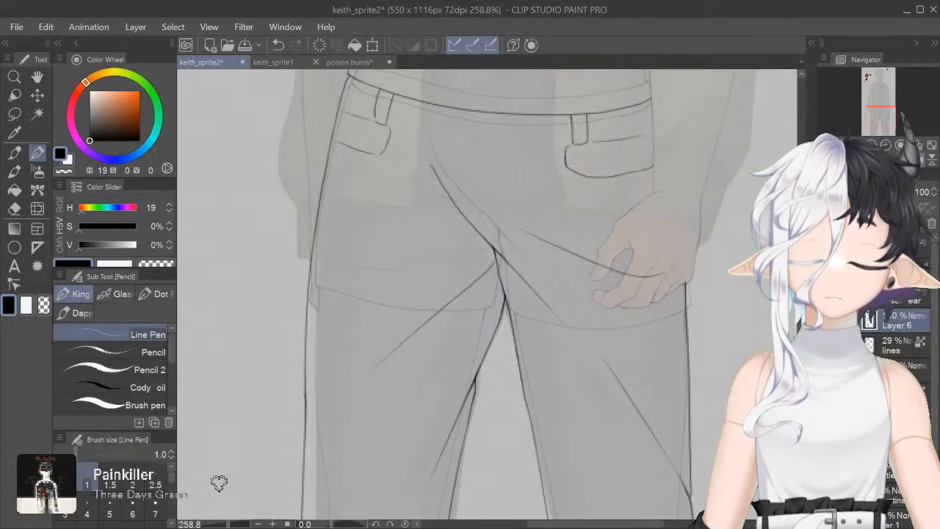
pyautogui.scroll(3, 219, 482)
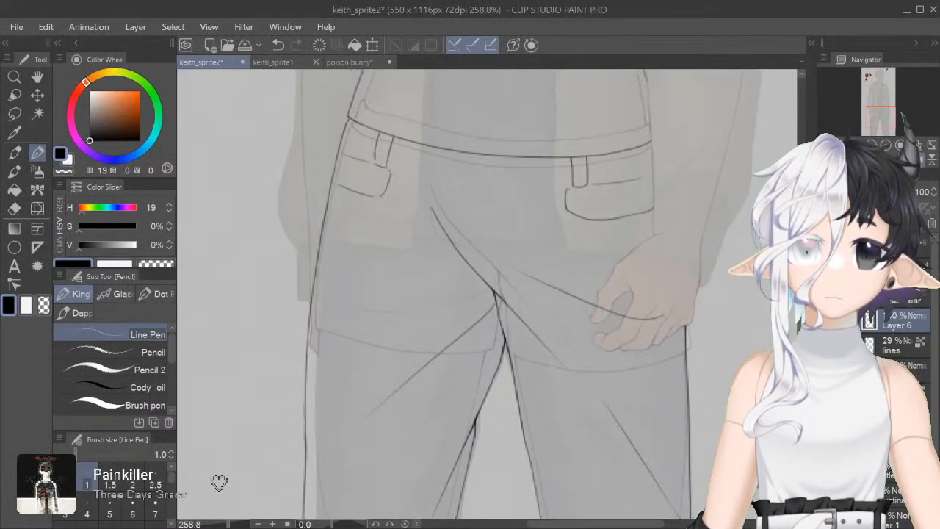
pyautogui.scroll(-4, 219, 482)
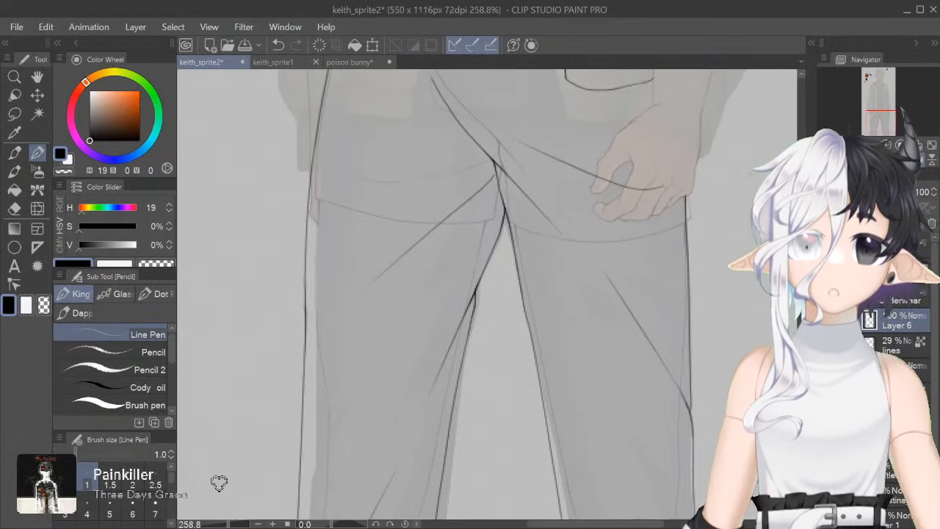
pyautogui.scroll(-3, 219, 482)
pyautogui.scroll(6, 219, 482)
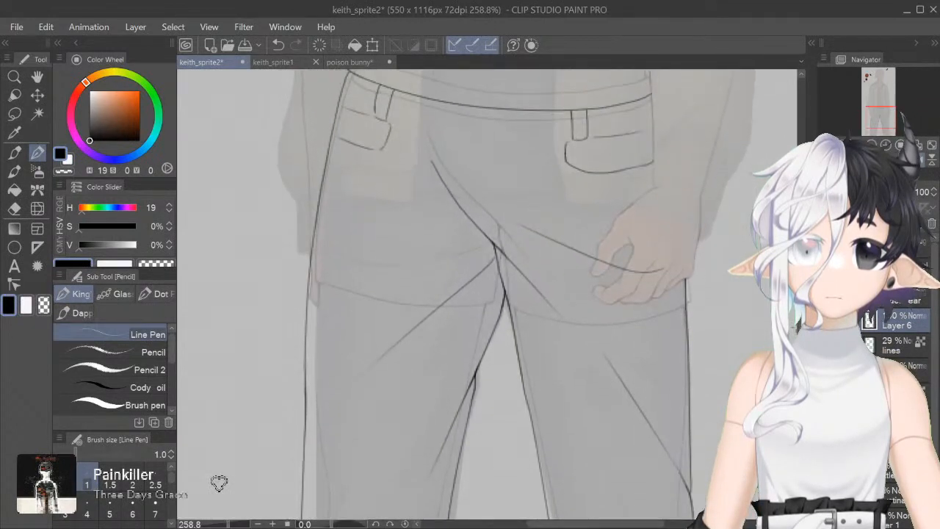
pyautogui.scroll(3, 219, 482)
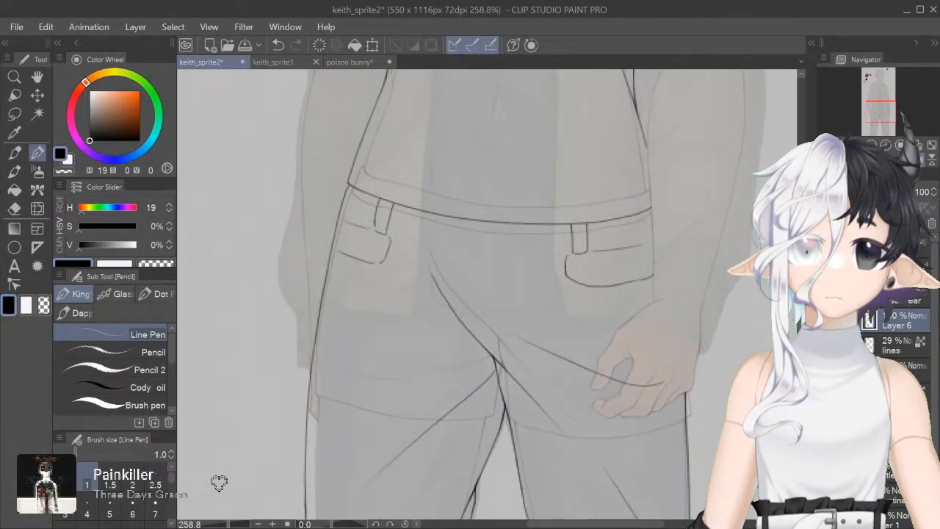
# Step: Draw the waistband's curved lower edge across the front of the trousers, connecting the two belt loops
pyautogui.hotkey('shift', 'space')
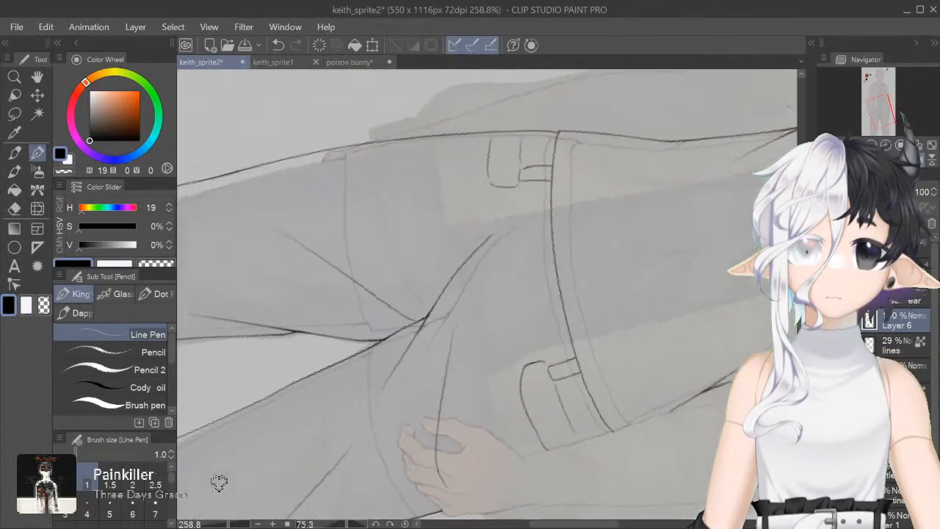
pyautogui.hotkey('ctrl', '+')
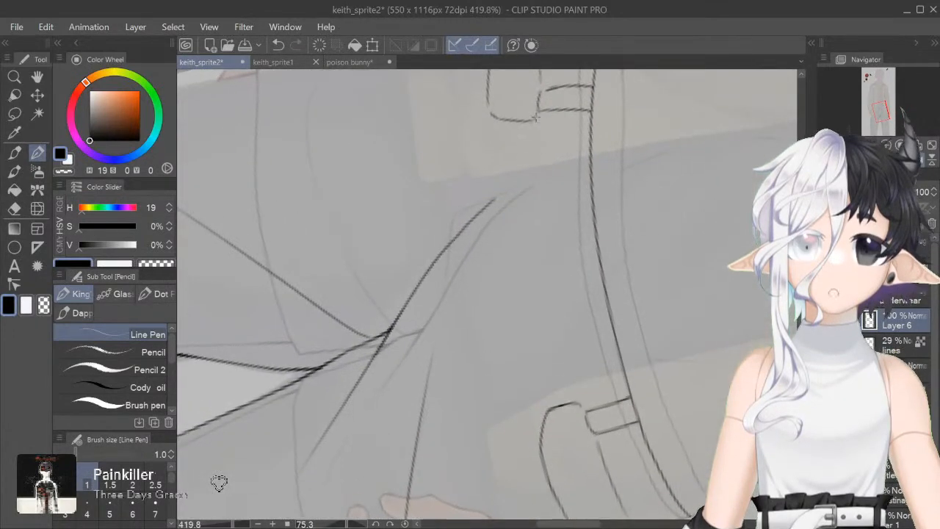
pyautogui.moveTo(537, 118); pyautogui.dragTo(549, 261)
pyautogui.moveTo(541, 192); pyautogui.dragTo(560, 357)
pyautogui.hotkey('ctrl', 'z')
pyautogui.moveTo(541, 200); pyautogui.dragTo(572, 391)
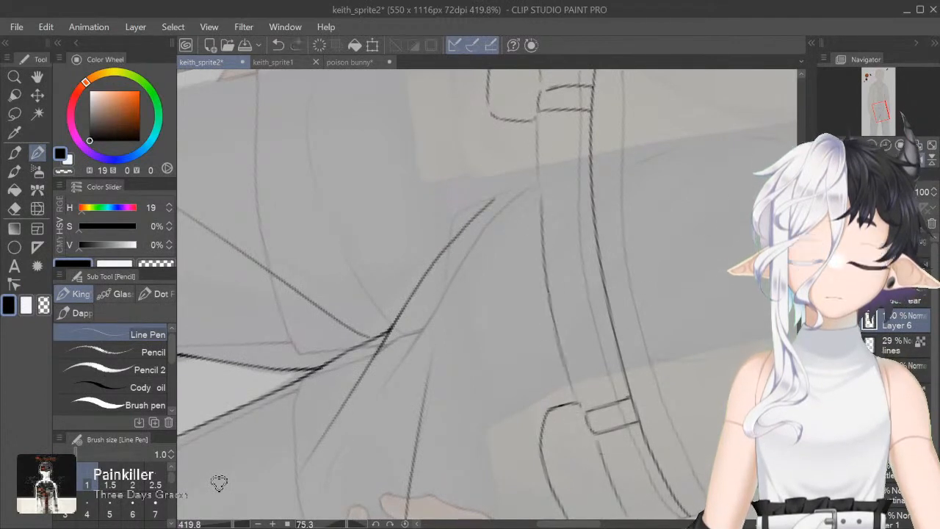
pyautogui.hotkey('ctrl', '@')
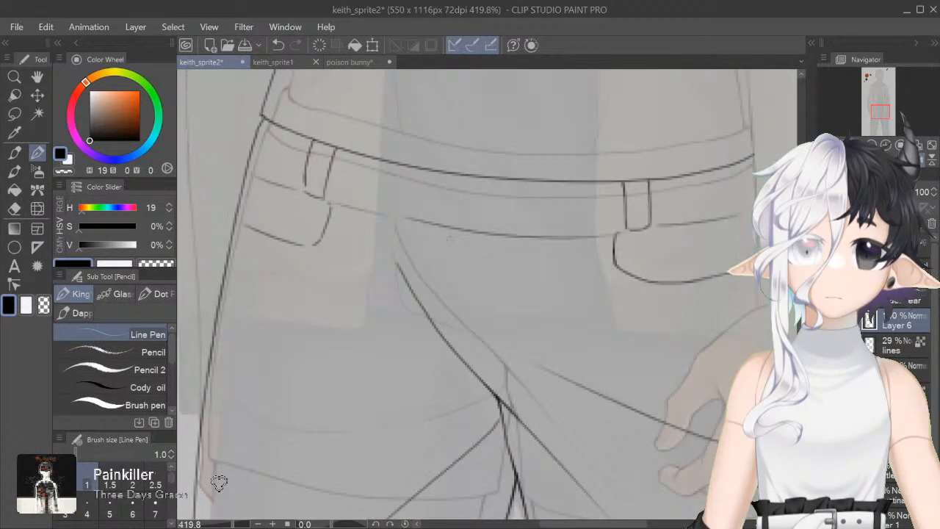
# Step: Draw a closing edge across the waistband between the belt loops and two small oval holes beside it
pyautogui.moveTo(426, 170)
pyautogui.mouseDown()
pyautogui.moveTo(425, 221)
pyautogui.moveTo(425, 212)
pyautogui.mouseUp()
pyautogui.moveTo(448, 190)
pyautogui.mouseDown()
pyautogui.moveTo(442, 208)
pyautogui.moveTo(451, 191)
pyautogui.moveTo(488, 212)
pyautogui.moveTo(496, 192)
pyautogui.moveTo(492, 213)
pyautogui.mouseUp()
pyautogui.hotkey('ctrl', 'z')
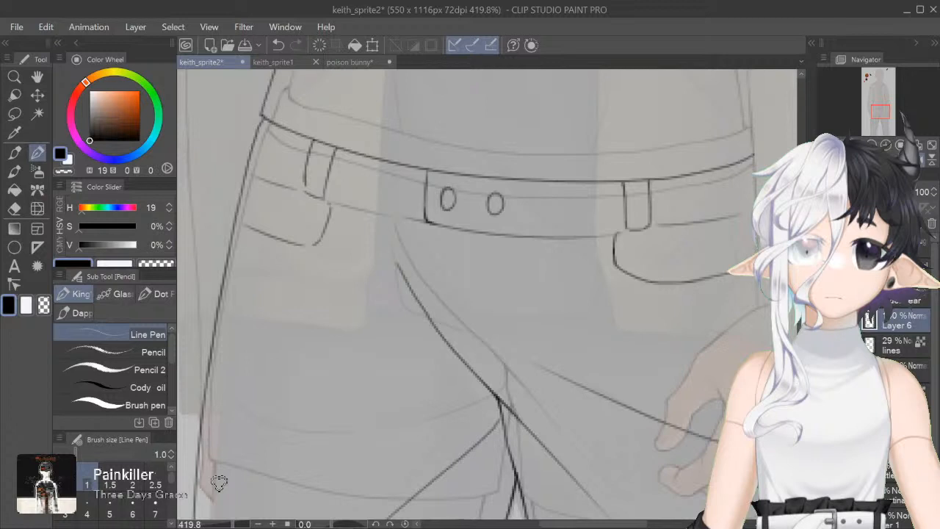
# Step: Cut the smaller pocket's lower corner with a slanted stroke and erase the old rounded corner using the transparent Line Pen at size 3
pyautogui.moveTo(747, 307); pyautogui.dragTo(734, 213)
pyautogui.moveTo(601, 523); pyautogui.dragTo(585, 523)
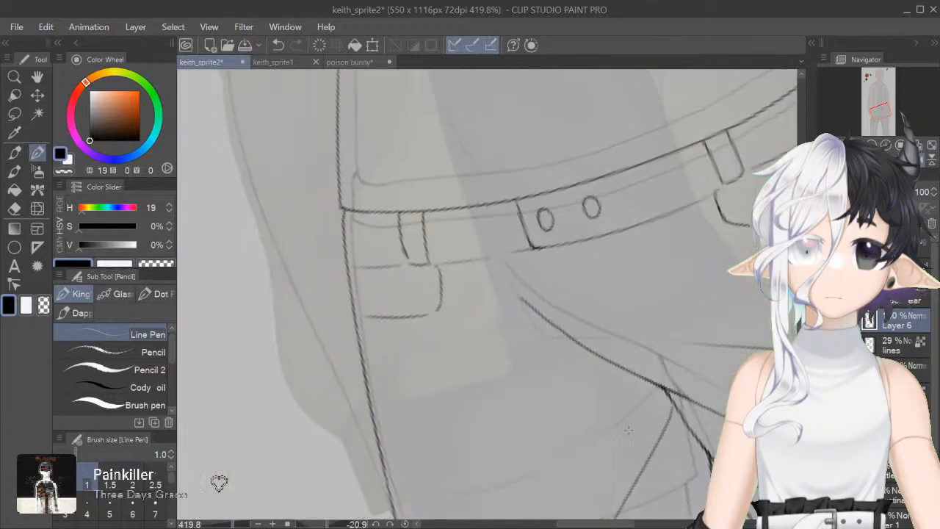
pyautogui.hotkey('ctrl', '+')
pyautogui.moveTo(421, 292); pyautogui.dragTo(388, 323)
pyautogui.hotkey('ctrl', 'z')
pyautogui.click(64, 171)
pyautogui.click(64, 514)
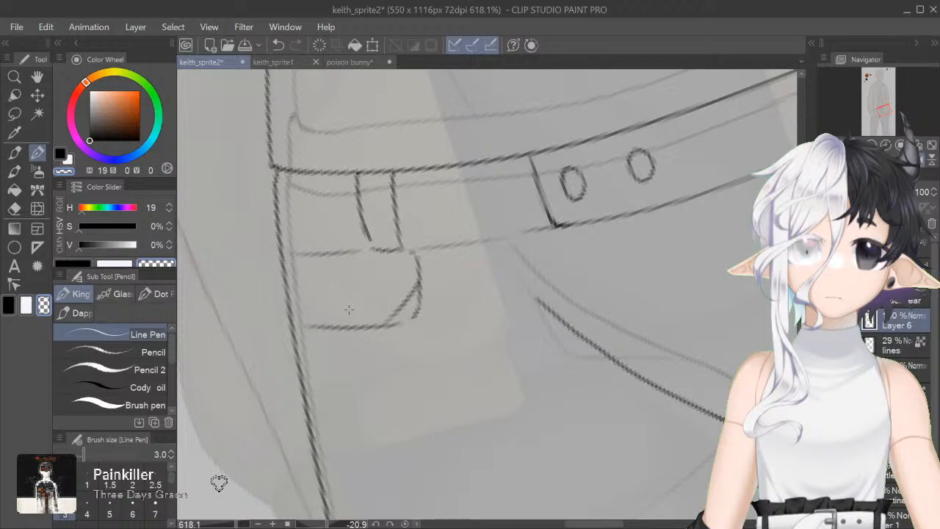
pyautogui.moveTo(421, 287)
pyautogui.mouseDown()
pyautogui.moveTo(415, 319)
pyautogui.moveTo(369, 328)
pyautogui.mouseUp()
# Step: Redraw the smaller pocket's curved side edge in black with the Line Pen at size 1
pyautogui.click(65, 170)
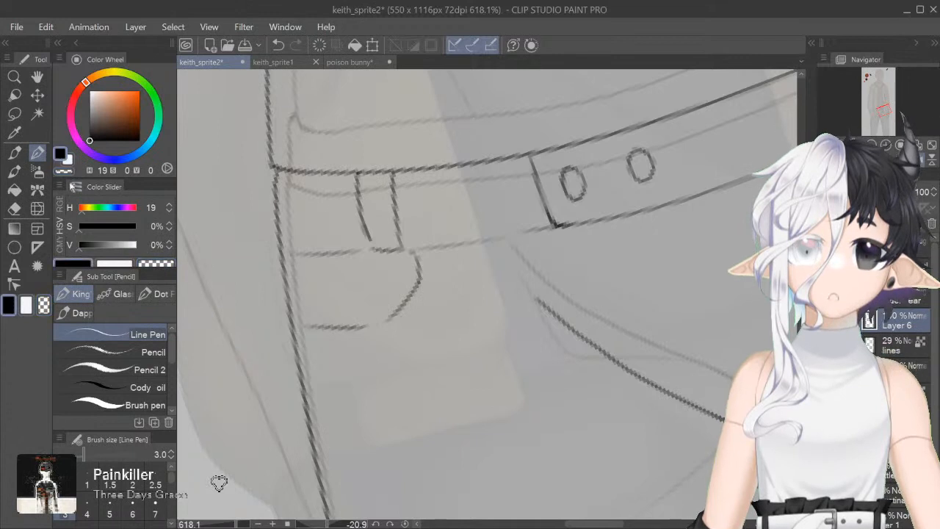
pyautogui.click(88, 481)
pyautogui.moveTo(415, 249)
pyautogui.mouseDown()
pyautogui.moveTo(418, 291)
pyautogui.moveTo(401, 306)
pyautogui.mouseUp()
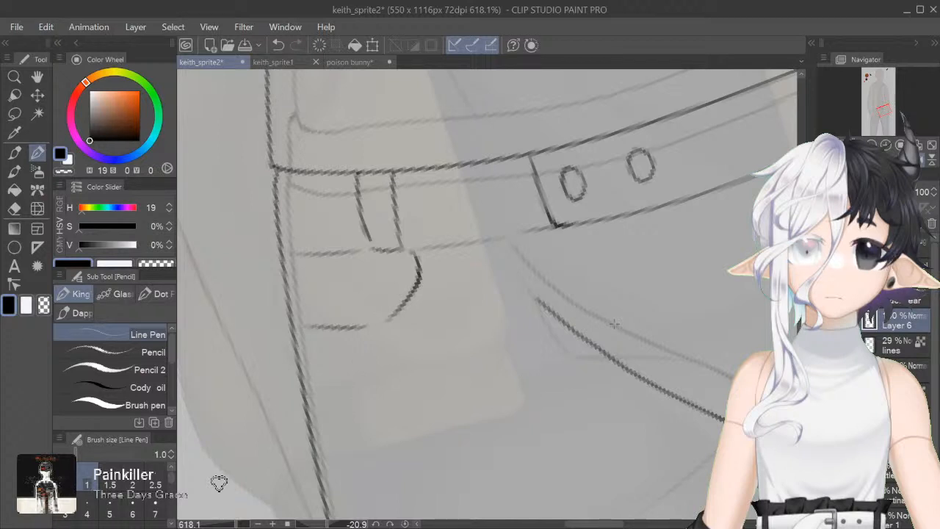
# Step: Compare the whole outfit drawing in normal and mirrored views to check its proportions and balance
pyautogui.hotkey('ctrl', '@')
pyautogui.hotkey('ctrl', '-')
pyautogui.hotkey('ctrl', '-')
pyautogui.hotkey('ctrl', '-')
pyautogui.hotkey('ctrl', '-')
pyautogui.hotkey('ctrl', '-')
pyautogui.hotkey('ctrl', '-')
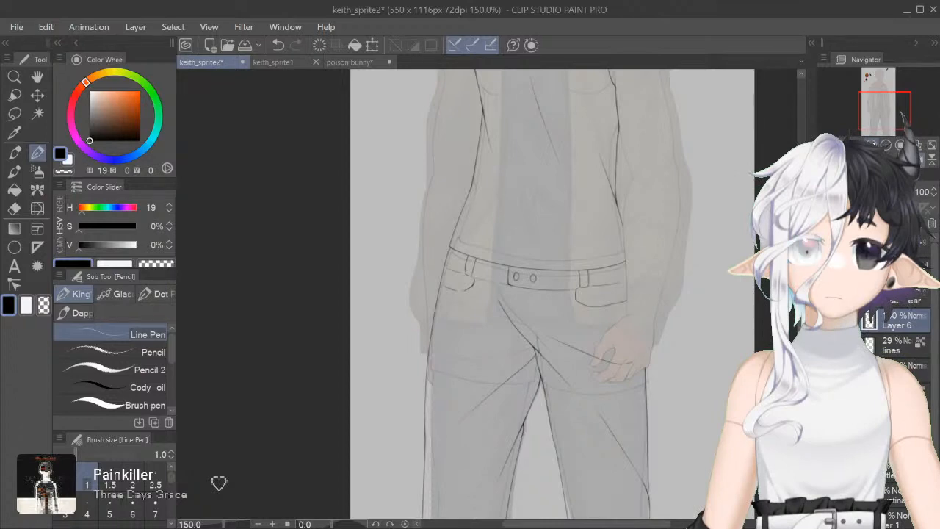
pyautogui.press('h')
pyautogui.press('h')
pyautogui.press('h')
pyautogui.press('h')
pyautogui.press('h')
pyautogui.press('h')
pyautogui.press('h')
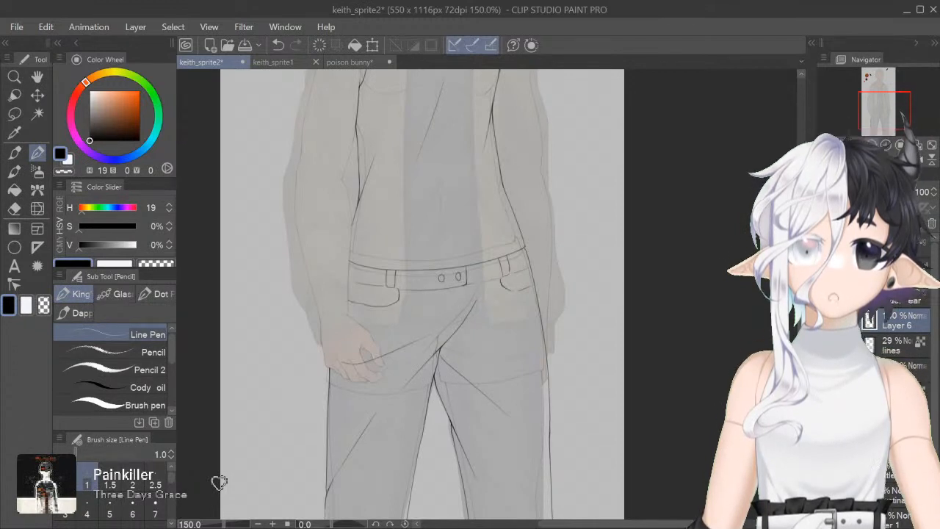
pyautogui.hotkey('ctrl', '-')
pyautogui.scroll(-1, 444, 285)
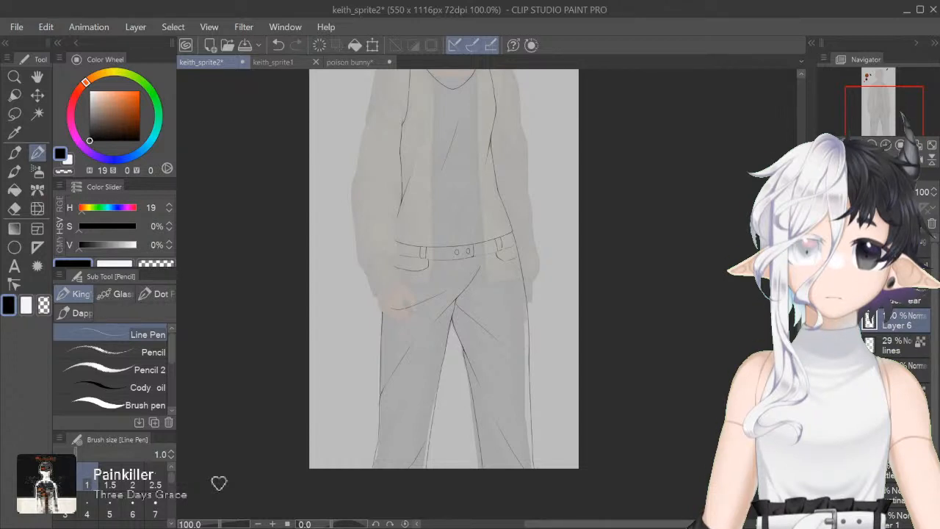
pyautogui.scroll(5, 444, 279)
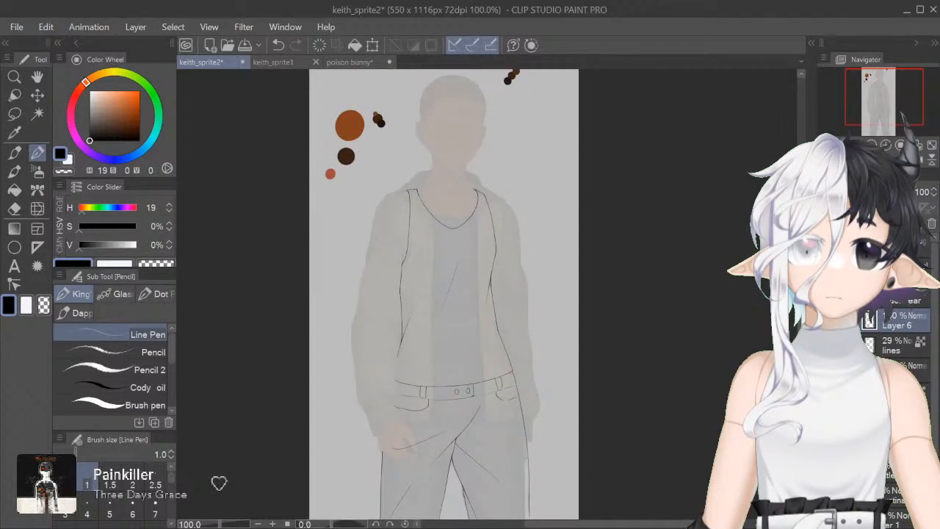
# Step: Hide the earlier sprite's faint overlay and the coloured body, leaving the outfit and body line art
pyautogui.click(828, 396)
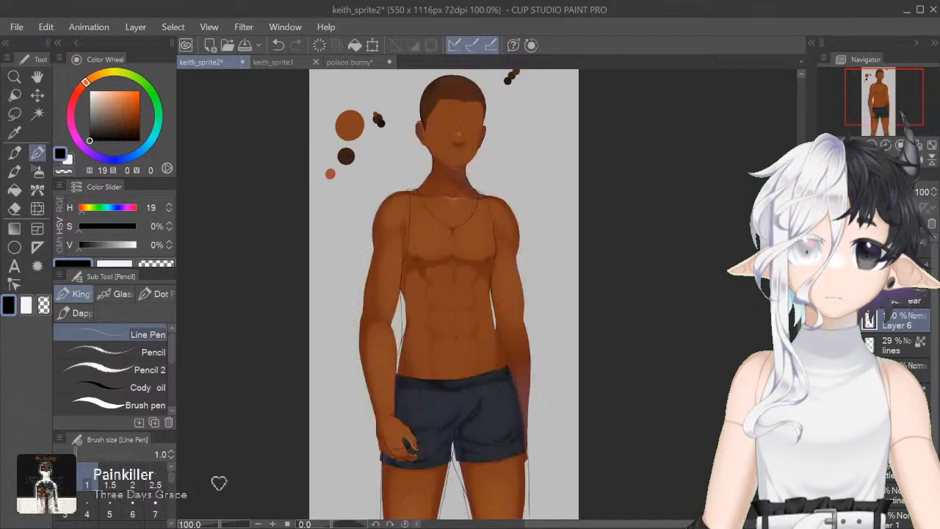
pyautogui.click(828, 396)
pyautogui.moveTo(646, 524); pyautogui.dragTo(652, 524)
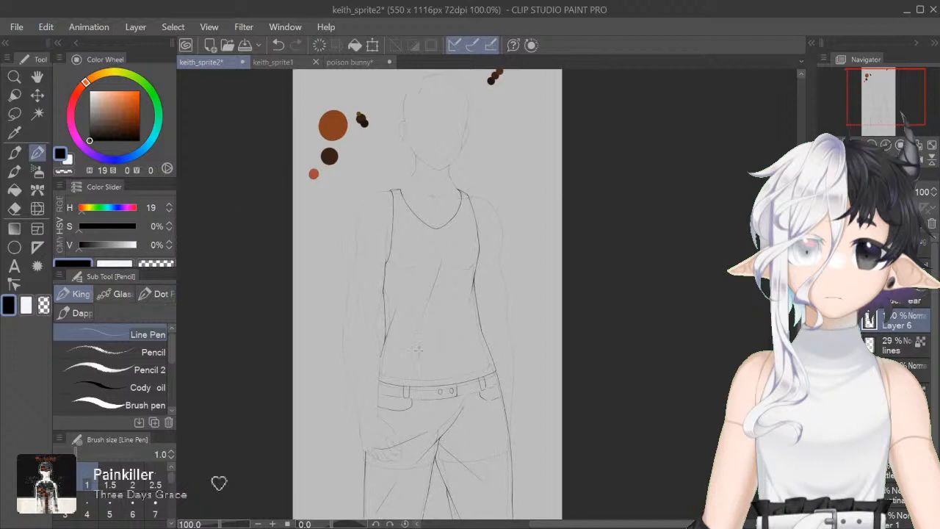
# Step: Erase the thigh fold line where it crosses the hand and fingers with the transparent Line Pen at size 4, then restore black at size 1
pyautogui.click(87, 507)
pyautogui.click(60, 172)
pyautogui.press('h')
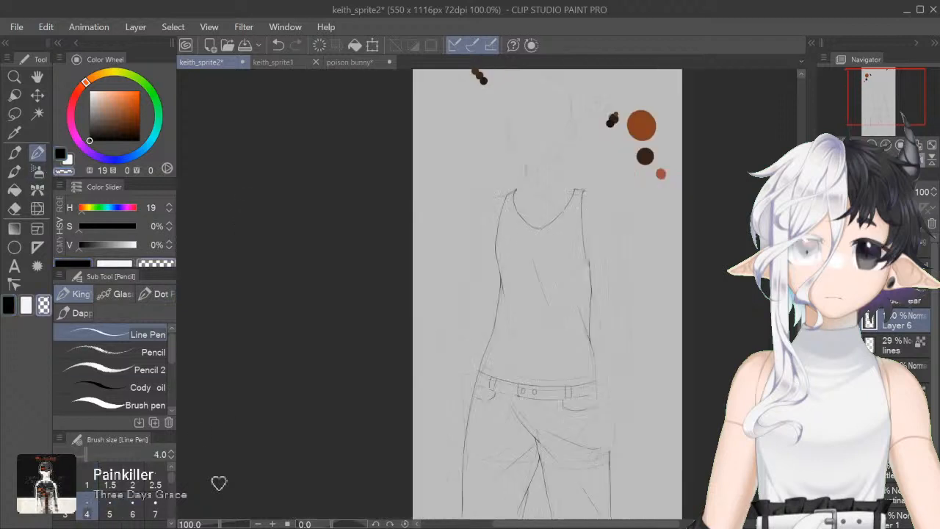
pyautogui.moveTo(573, 524); pyautogui.dragTo(605, 523)
pyautogui.scroll(-3, 435, 294)
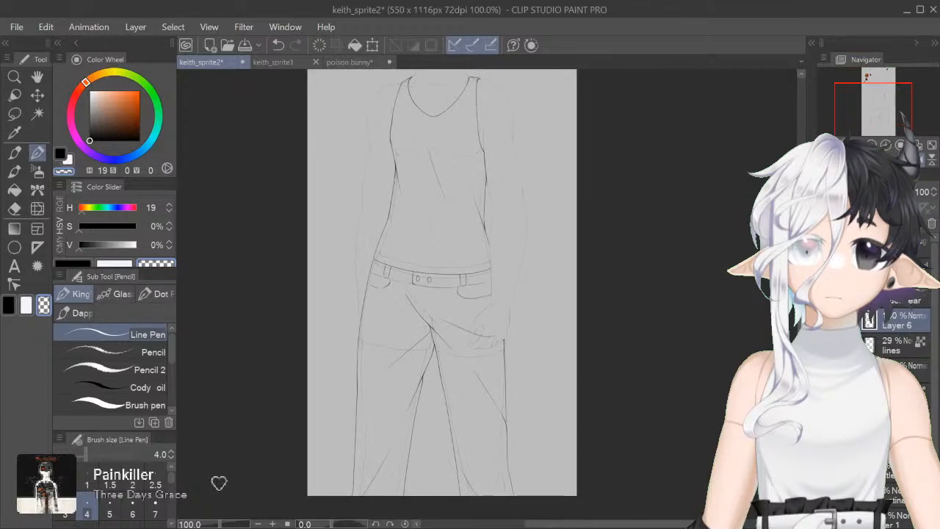
pyautogui.scroll(5, 487, 295)
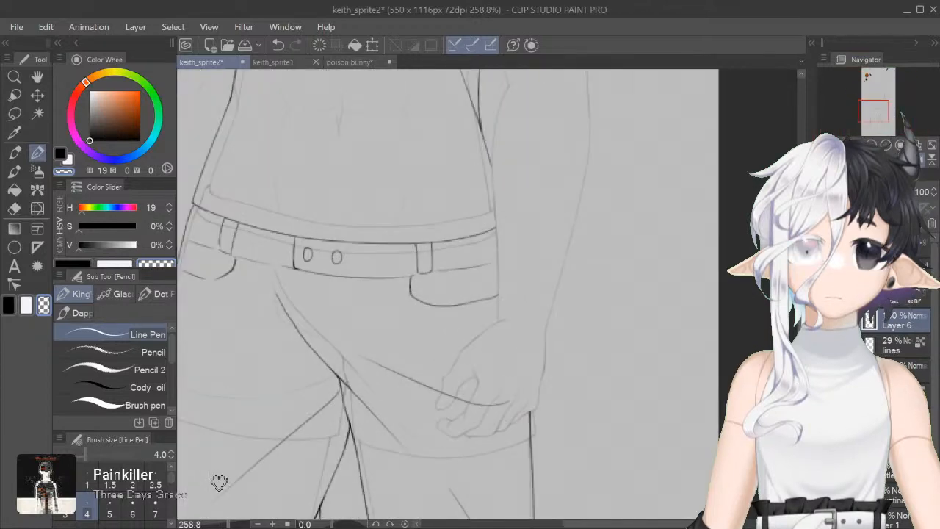
pyautogui.scroll(-2, 487, 295)
pyautogui.scroll(5, 487, 294)
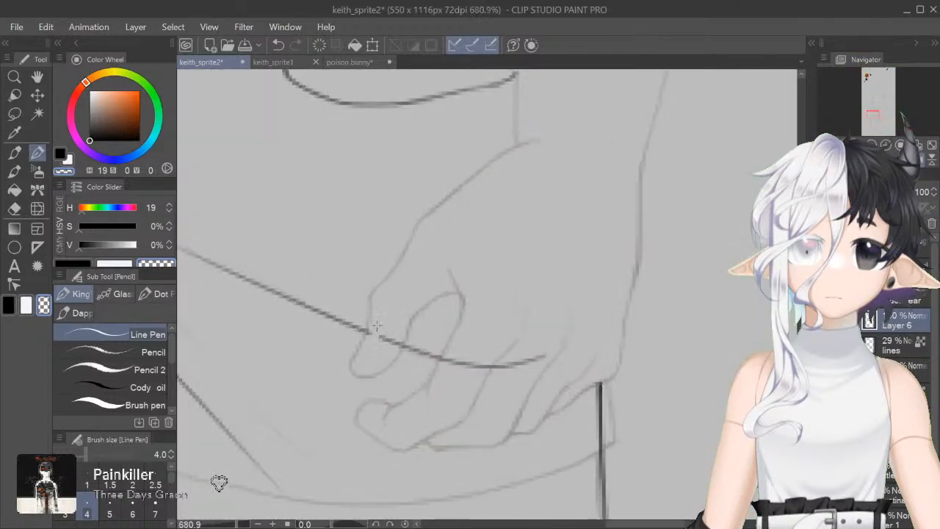
pyautogui.moveTo(369, 339); pyautogui.dragTo(393, 343)
pyautogui.moveTo(443, 365); pyautogui.dragTo(542, 360)
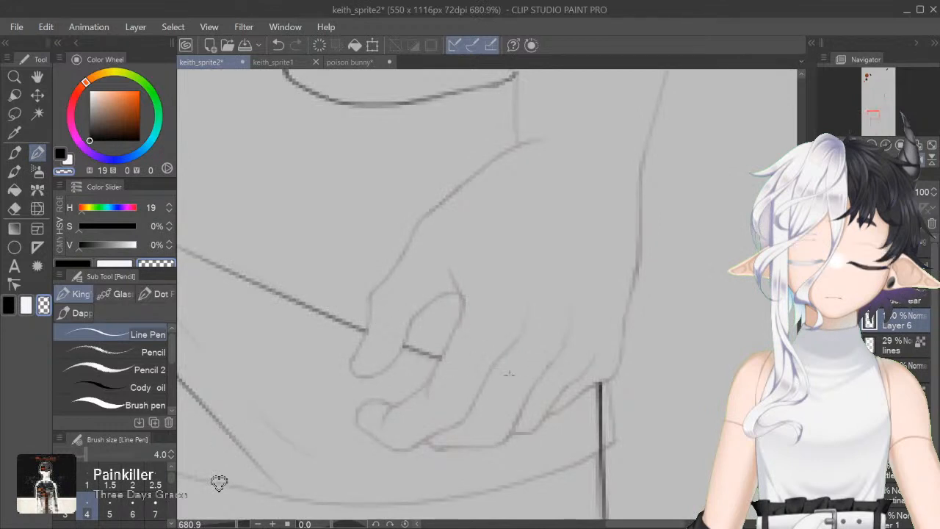
pyautogui.click(72, 263)
pyautogui.click(87, 477)
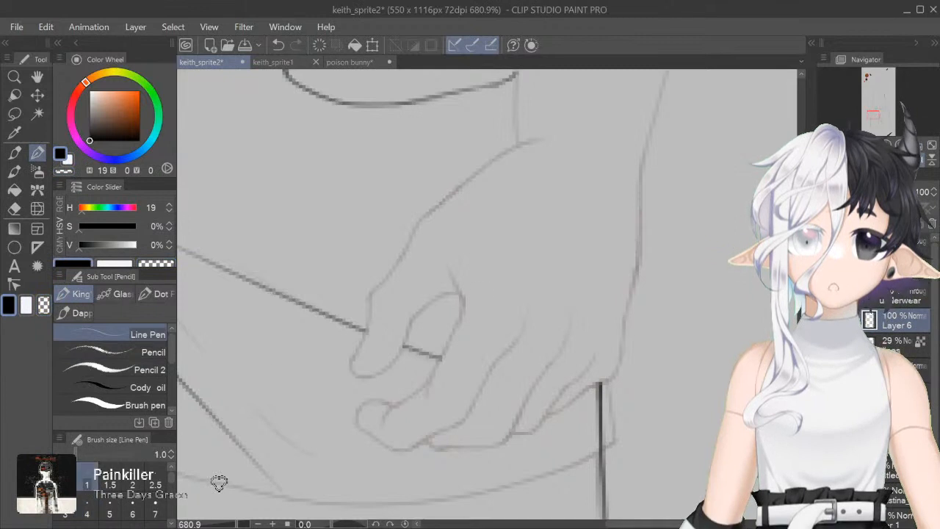
# Step: Examine the trousers around the hand and the tank top's side lines in both mirrored and normal views
pyautogui.hotkey('ctrl', '-')
pyautogui.hotkey('ctrl', '-')
pyautogui.hotkey('ctrl', '-')
pyautogui.hotkey('ctrl', '-')
pyautogui.hotkey('ctrl', '-')
pyautogui.hotkey('ctrl', '-')
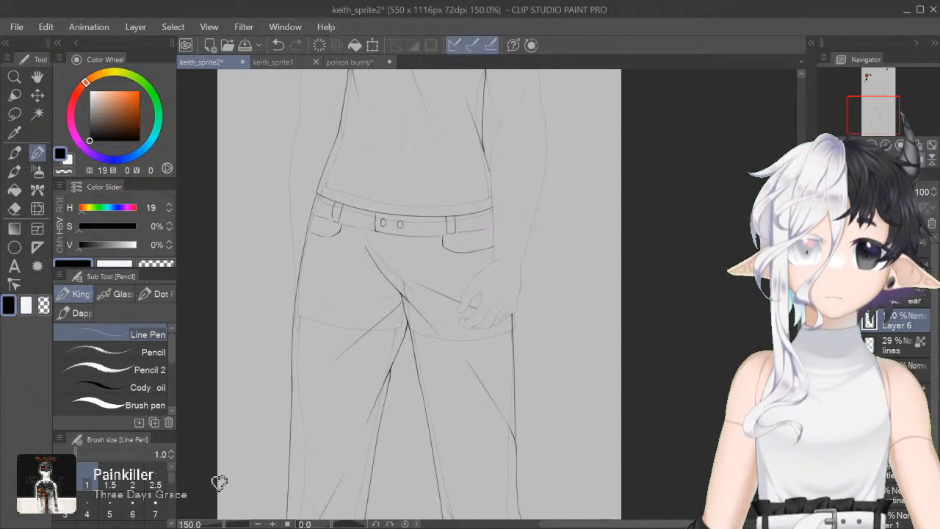
pyautogui.click(919, 162)
pyautogui.click(886, 145)
pyautogui.click(886, 145)
pyautogui.click(886, 145)
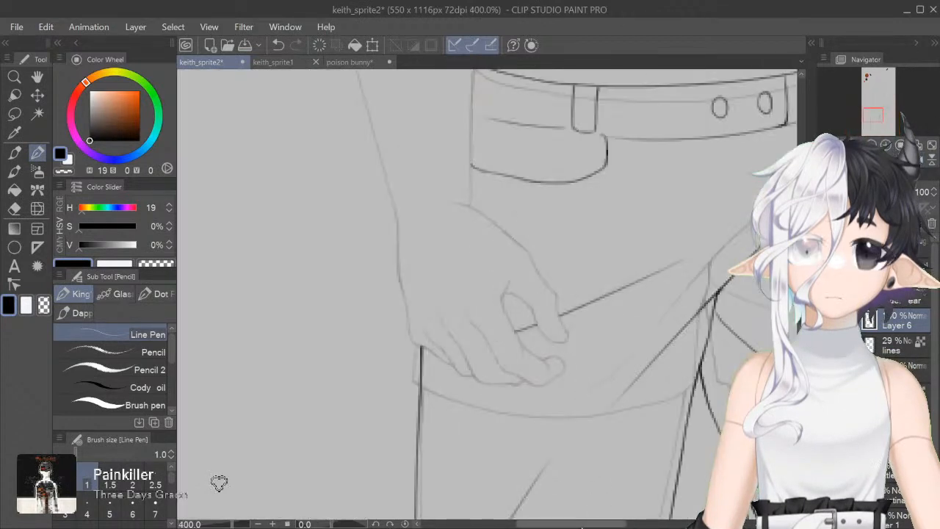
pyautogui.moveTo(572, 524); pyautogui.dragTo(561, 524)
pyautogui.scroll(5, 219, 483)
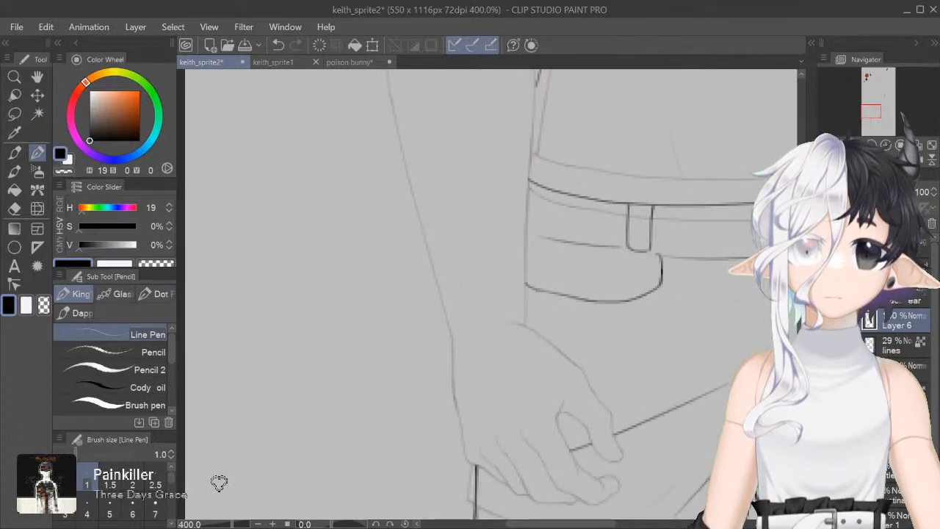
pyautogui.scroll(-4, 219, 482)
pyautogui.scroll(10, 219, 483)
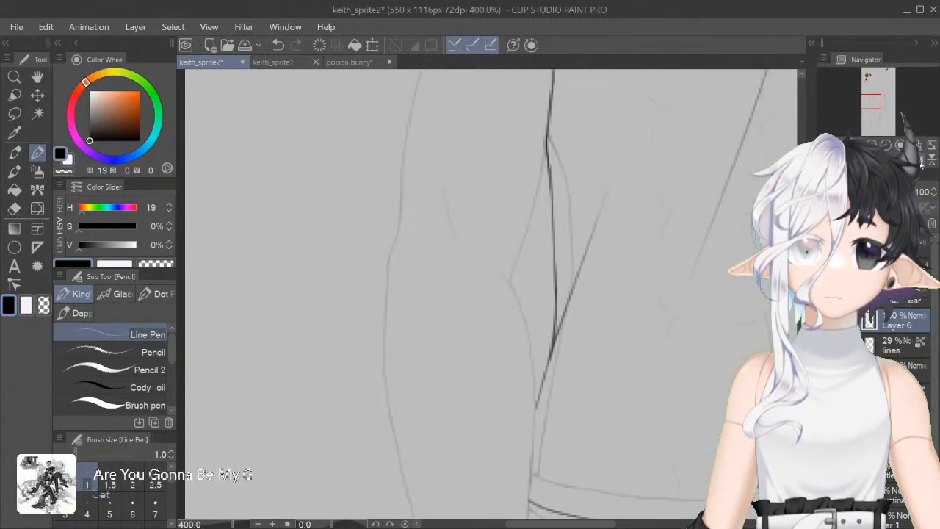
pyautogui.click(921, 164)
pyautogui.scroll(3, 485, 294)
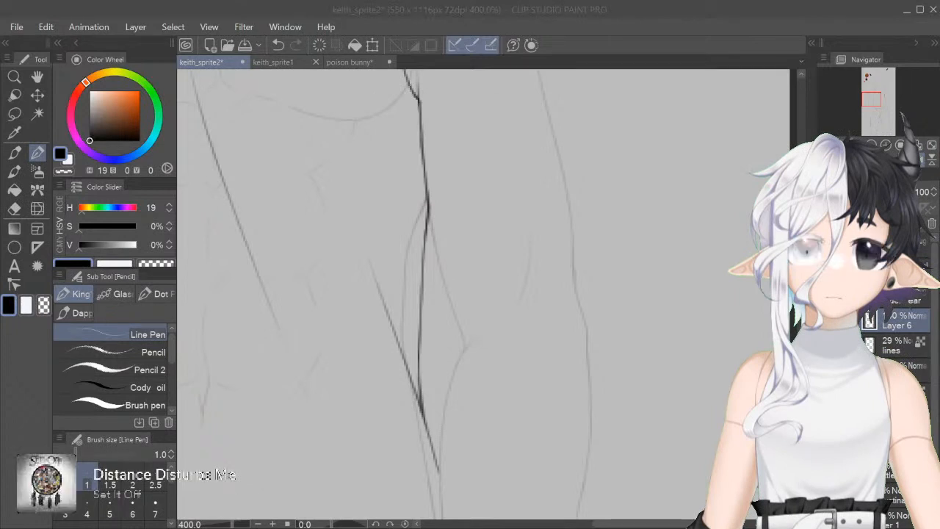
pyautogui.click(721, 71)
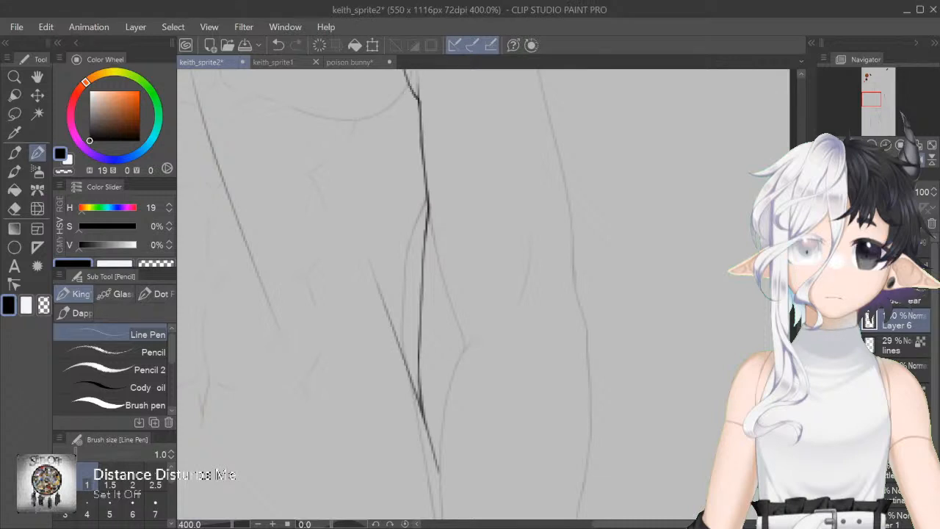
# Step: Hide the black outfit line art and add a new layer above it for a forearm sleeve
pyautogui.scroll(-4, 483, 294)
pyautogui.scroll(2, 482, 294)
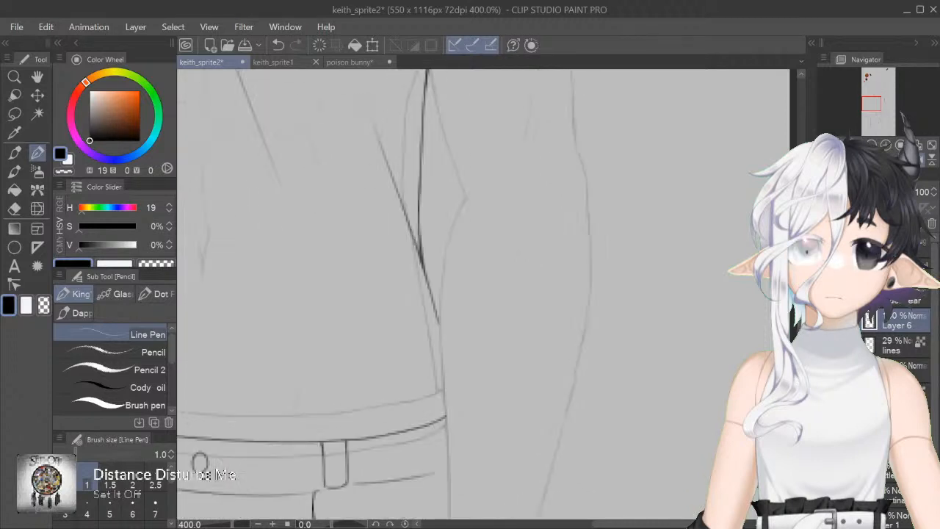
pyautogui.click(827, 321)
pyautogui.hotkey('ctrl', 'shift', 'n')
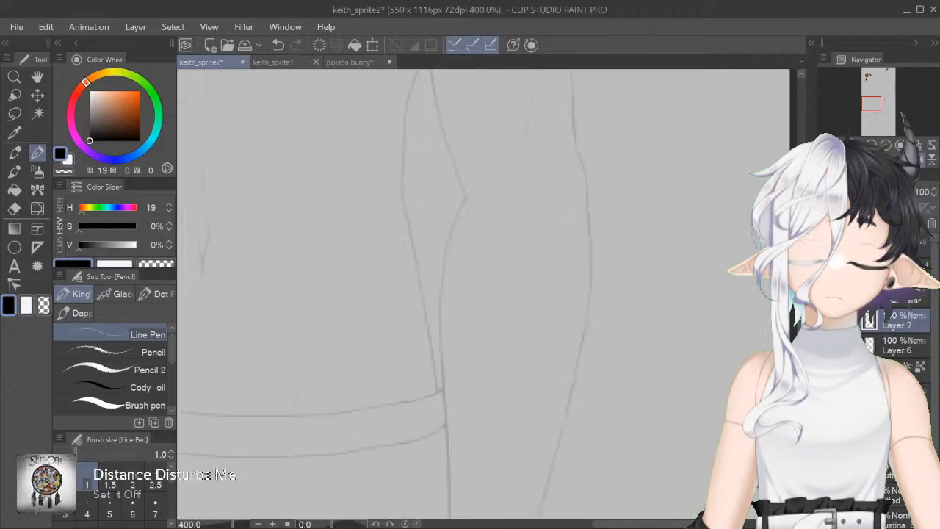
# Step: Draw the sleeve's curved upper edge across the arm at the elbow, with a short side line descending from each end
pyautogui.scroll(3, 483, 294)
pyautogui.scroll(-2, 482, 294)
pyautogui.moveTo(587, 293); pyautogui.dragTo(583, 264)
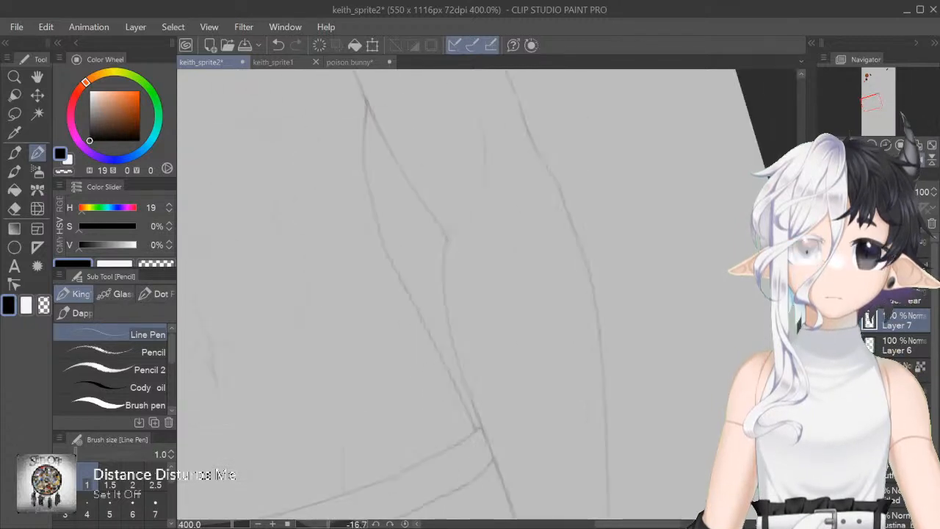
pyautogui.moveTo(487, 298); pyautogui.dragTo(537, 298)
pyautogui.moveTo(415, 226)
pyautogui.mouseDown()
pyautogui.moveTo(546, 177)
pyautogui.moveTo(634, 193)
pyautogui.moveTo(623, 180)
pyautogui.moveTo(646, 244)
pyautogui.mouseUp()
pyautogui.hotkey('ctrl', 'z')
pyautogui.moveTo(628, 183); pyautogui.dragTo(646, 243)
pyautogui.moveTo(416, 286); pyautogui.dragTo(417, 308)
pyautogui.hotkey('ctrl', 'z')
pyautogui.moveTo(414, 227); pyautogui.dragTo(418, 308)
pyautogui.press('r')
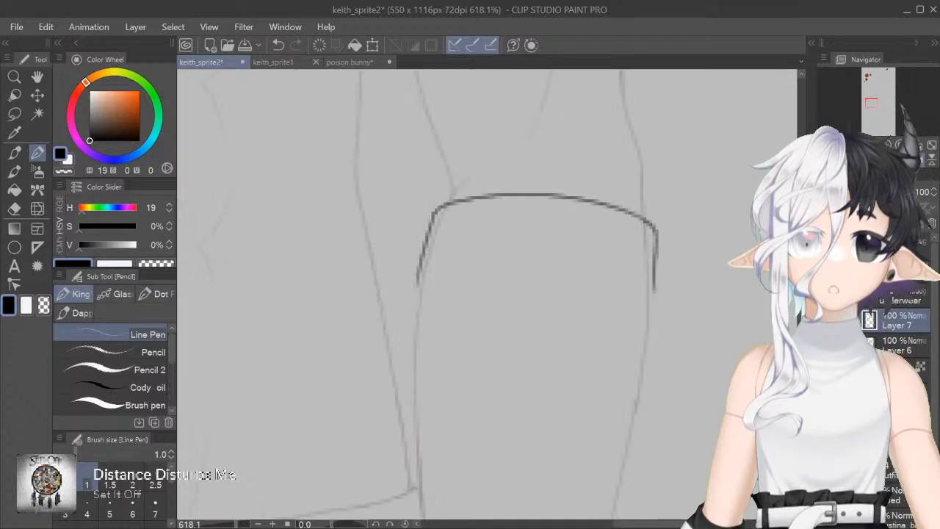
# Step: Draw the cuff opening as a curve across the back of the hand, with short side edges rising from both ends
pyautogui.scroll(-3, 487, 294)
pyautogui.scroll(8, 487, 295)
pyautogui.scroll(-1, 487, 295)
pyautogui.scroll(-10, 487, 295)
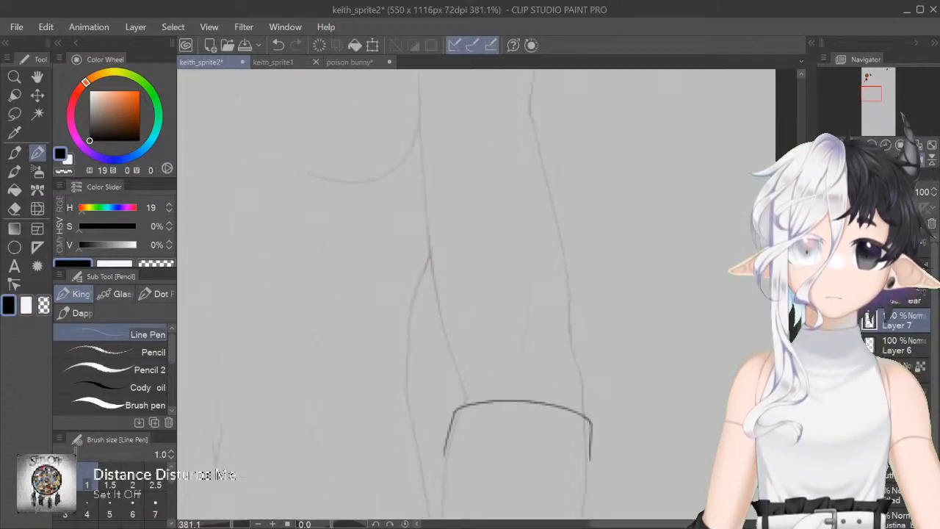
pyautogui.scroll(2, 429, 288)
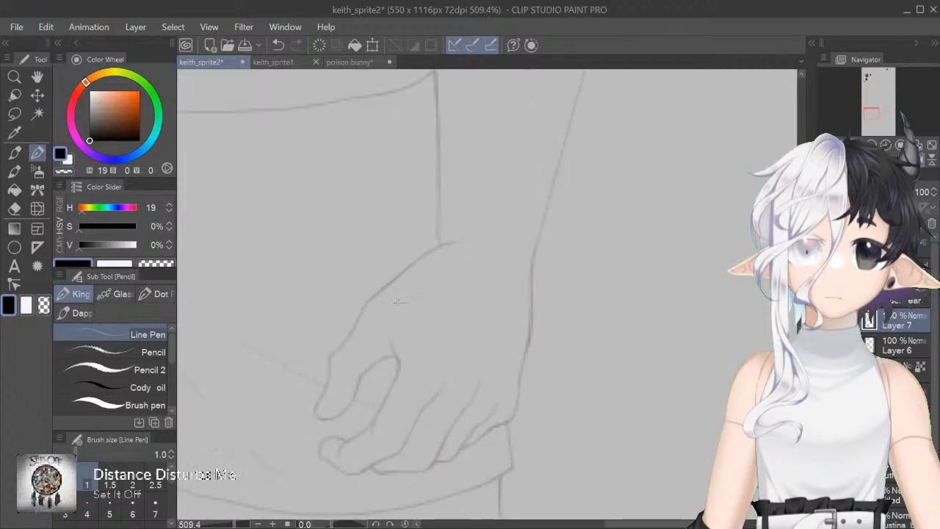
pyautogui.moveTo(375, 293)
pyautogui.mouseDown()
pyautogui.moveTo(404, 304)
pyautogui.moveTo(516, 390)
pyautogui.moveTo(506, 372)
pyautogui.moveTo(522, 409)
pyautogui.mouseUp()
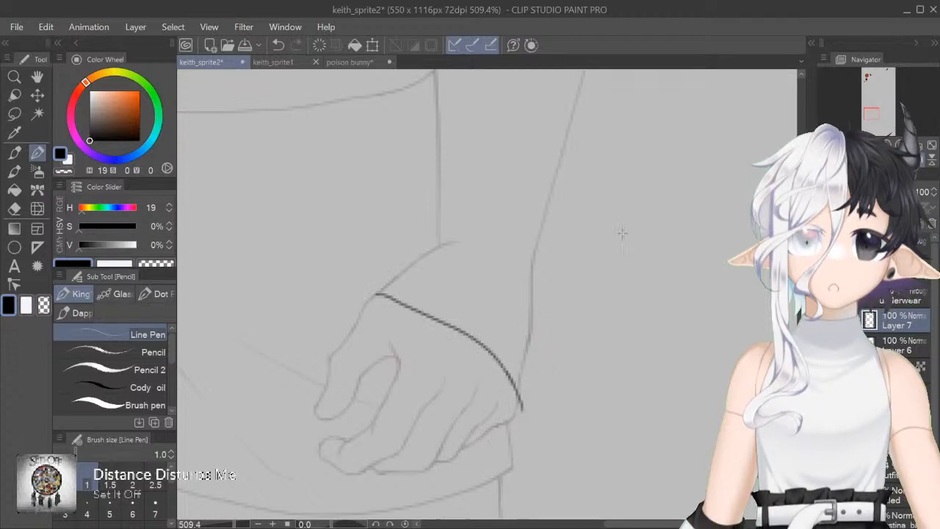
pyautogui.moveTo(376, 295); pyautogui.dragTo(400, 260)
pyautogui.hotkey('ctrl', 'z')
pyautogui.moveTo(376, 294); pyautogui.dragTo(423, 221)
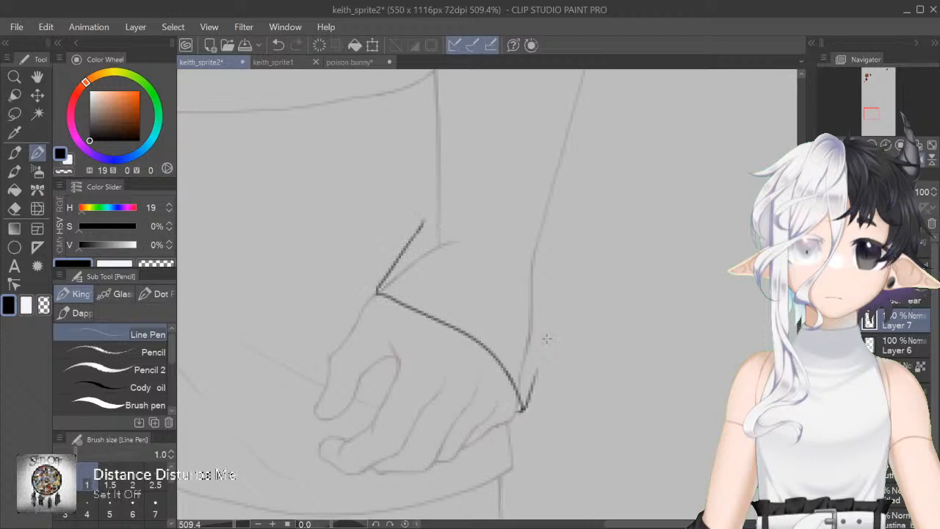
pyautogui.moveTo(522, 408); pyautogui.dragTo(546, 350)
pyautogui.moveTo(555, 307); pyautogui.dragTo(544, 362)
pyautogui.hotkey('ctrl', 'z')
pyautogui.hotkey('ctrl', 'z')
# Step: Redraw the short outer side line below the elbow so that it flares slightly away from the arm
pyautogui.scroll(5, 487, 295)
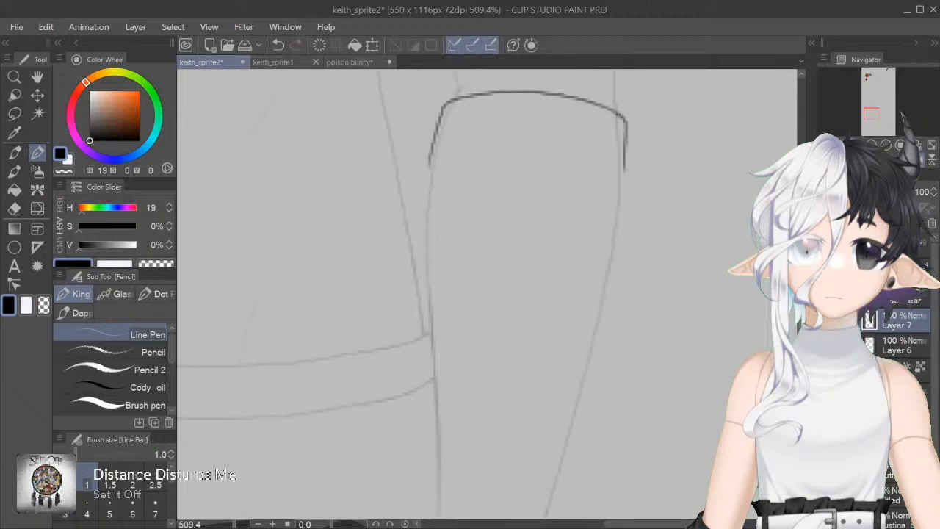
pyautogui.scroll(-2, 487, 294)
pyautogui.scroll(-5, 487, 294)
pyautogui.scroll(2, 488, 285)
pyautogui.scroll(1, 488, 285)
pyautogui.moveTo(447, 165); pyautogui.dragTo(436, 226)
pyautogui.moveTo(445, 176); pyautogui.dragTo(435, 235)
pyautogui.hotkey('ctrl', 'z')
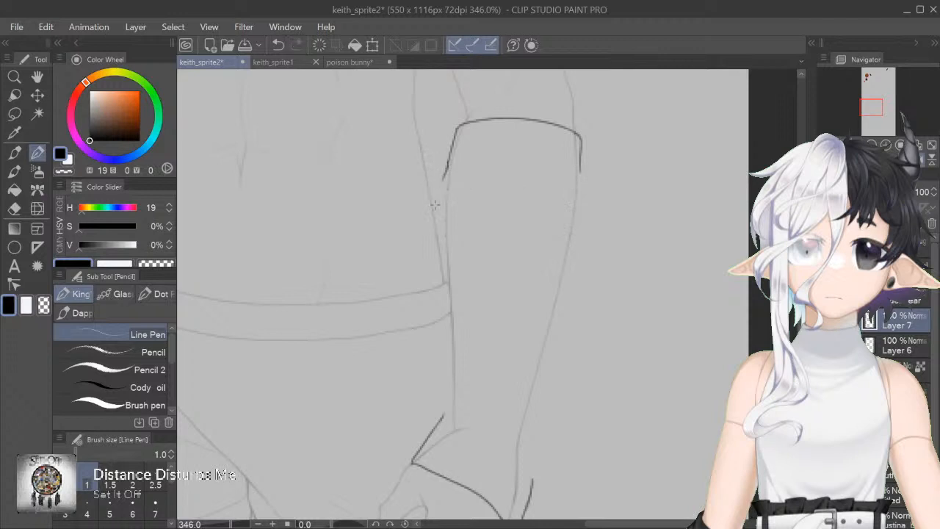
pyautogui.hotkey('ctrl', 'z')
pyautogui.moveTo(581, 174); pyautogui.dragTo(585, 198)
# Step: Draw the sleeve's inner edge from below the elbow down to the cuff, curving in at the wrist
pyautogui.hotkey('ctrl', '+')
pyautogui.scroll(-2, 484, 294)
pyautogui.hotkey('ctrl', 'z')
pyautogui.moveTo(430, 110); pyautogui.dragTo(413, 320)
pyautogui.hotkey('ctrl', 'z')
pyautogui.moveTo(422, 231)
pyautogui.mouseDown()
pyautogui.moveTo(408, 369)
pyautogui.moveTo(430, 394)
pyautogui.mouseUp()
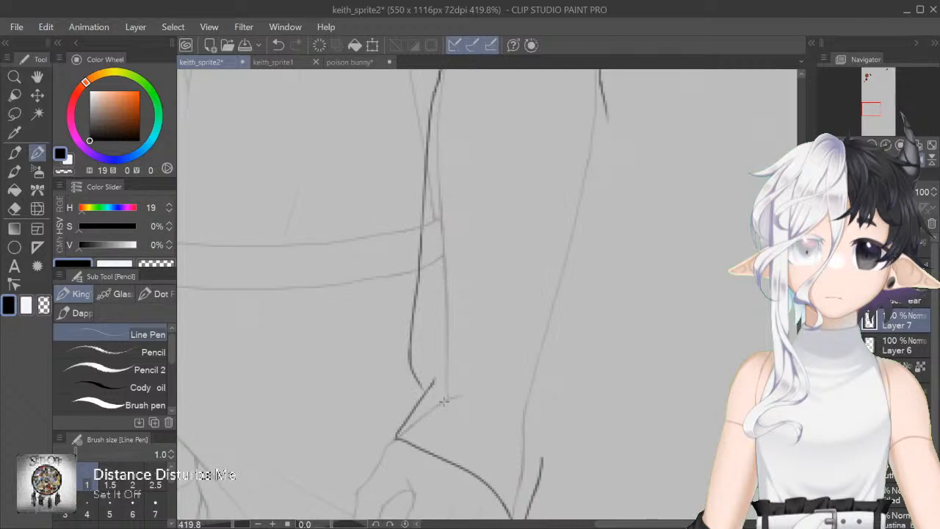
pyautogui.hotkey('ctrl', '-')
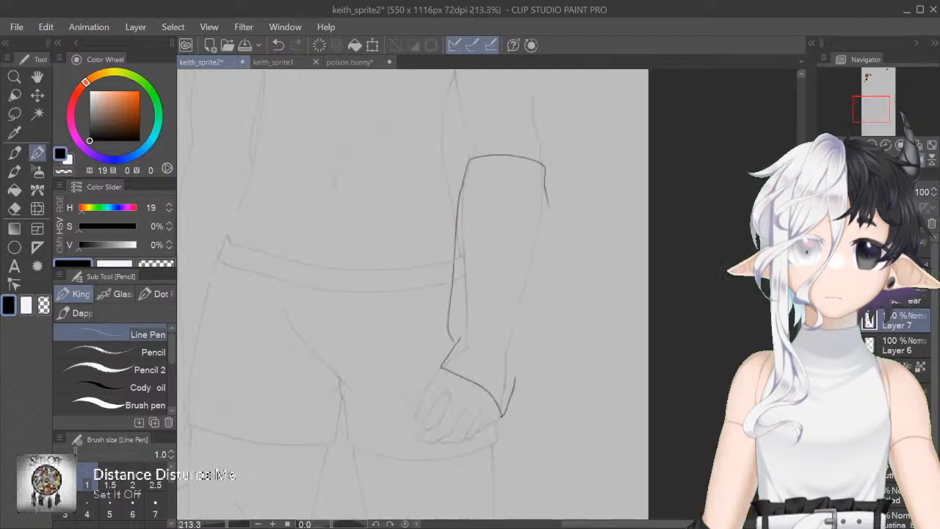
# Step: Join the sleeve's inner edge to the cuff and add a curved fold line running inward from the junction
pyautogui.scroll(-1, 487, 296)
pyautogui.hotkey('ctrl', '+')
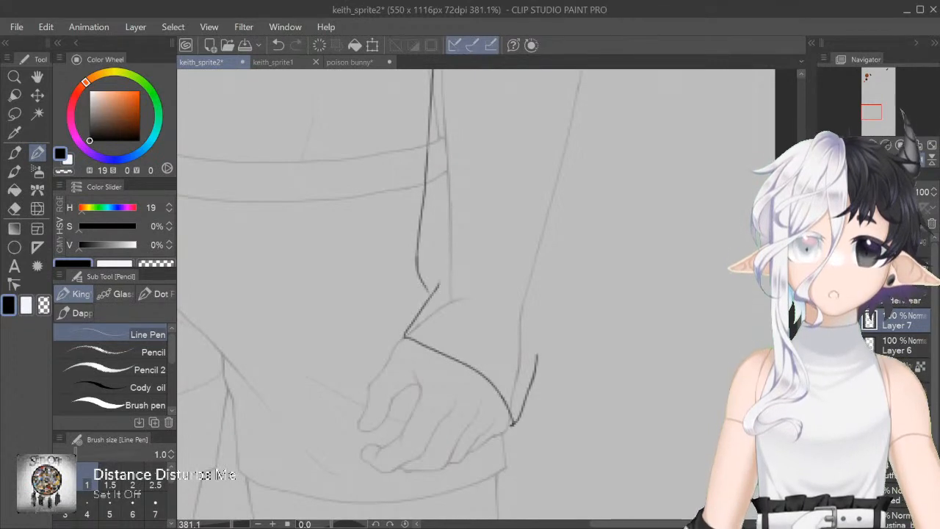
pyautogui.hotkey('ctrl', '+')
pyautogui.hotkey('ctrl', '+')
pyautogui.hotkey('ctrl', '+')
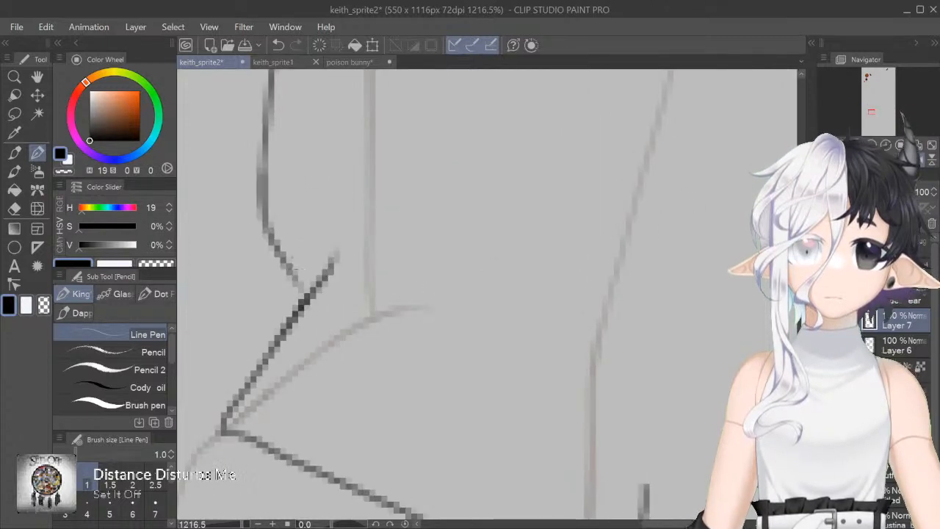
pyautogui.moveTo(303, 297); pyautogui.dragTo(276, 249)
pyautogui.click(307, 294)
pyautogui.moveTo(307, 294)
pyautogui.mouseDown()
pyautogui.moveTo(325, 372)
pyautogui.moveTo(338, 341)
pyautogui.moveTo(420, 244)
pyautogui.mouseUp()
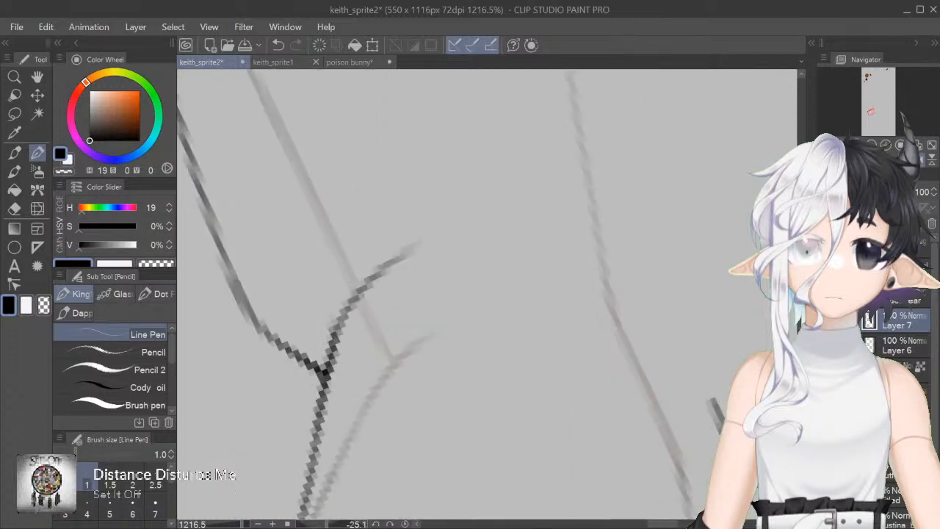
# Step: Mirror the view and extend the cuff's outer edge upward past the wrist
pyautogui.press('h')
pyautogui.press('r')
pyautogui.scroll(-2, 487, 294)
pyautogui.scroll(-2, 487, 294)
pyautogui.scroll(5, 527, 180)
pyautogui.moveTo(210, 395)
pyautogui.mouseDown()
pyautogui.moveTo(233, 176)
pyautogui.moveTo(234, 194)
pyautogui.mouseUp()
pyautogui.hotkey('ctrl', 'z')
pyautogui.scroll(-7, 487, 367)
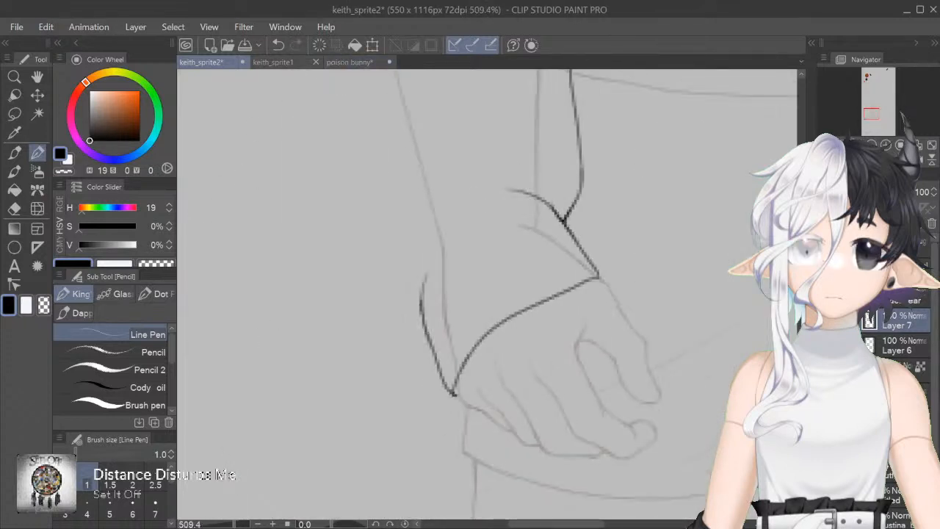
pyautogui.scroll(-2, 487, 293)
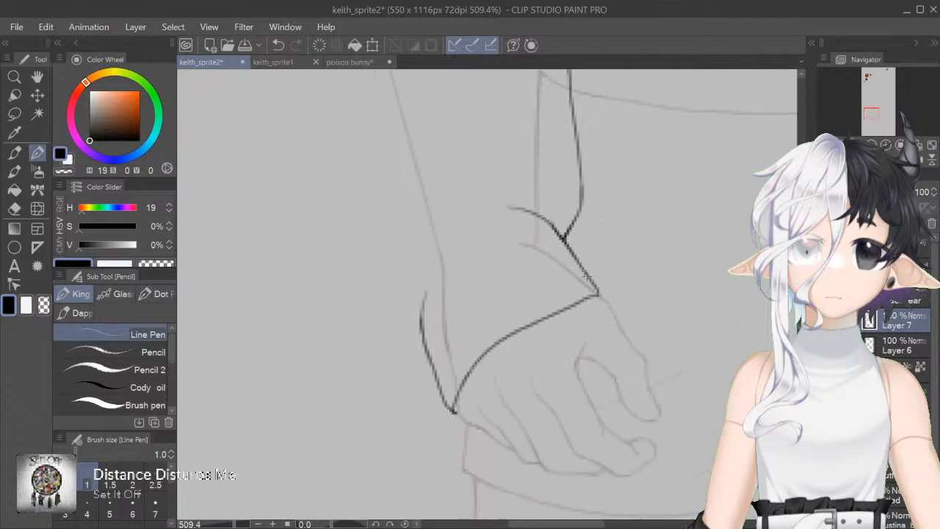
# Step: Draw the sleeve's loose outer edge outside the arm line, from the elbow down to the cuff
pyautogui.moveTo(542, 216); pyautogui.dragTo(410, 277)
pyautogui.hotkey('ctrl', 'z')
pyautogui.scroll(6, 487, 294)
pyautogui.moveTo(590, 294); pyautogui.dragTo(587, 316)
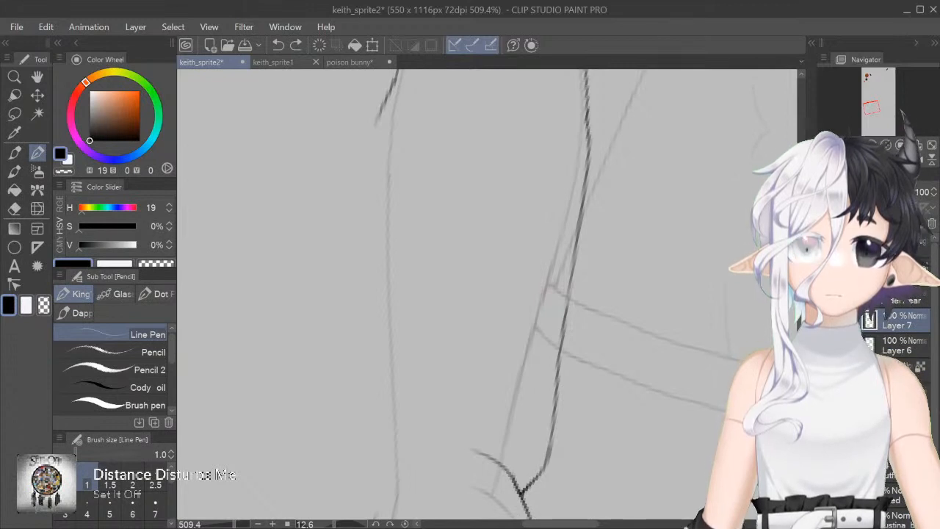
pyautogui.scroll(2, 487, 294)
pyautogui.moveTo(487, 183); pyautogui.dragTo(572, 224)
pyautogui.moveTo(397, 323); pyautogui.dragTo(493, 325)
pyautogui.moveTo(278, 388)
pyautogui.mouseDown()
pyautogui.moveTo(293, 344)
pyautogui.moveTo(594, 130)
pyautogui.mouseUp()
pyautogui.hotkey('ctrl', 'z')
pyautogui.moveTo(294, 345)
pyautogui.mouseDown()
pyautogui.moveTo(550, 157)
pyautogui.moveTo(591, 135)
pyautogui.mouseUp()
pyautogui.hotkey('ctrl', 'z')
pyautogui.moveTo(289, 357)
pyautogui.mouseDown()
pyautogui.moveTo(303, 337)
pyautogui.moveTo(621, 122)
pyautogui.mouseUp()
pyautogui.hotkey('ctrl', 'z')
pyautogui.moveTo(500, 193); pyautogui.dragTo(630, 115)
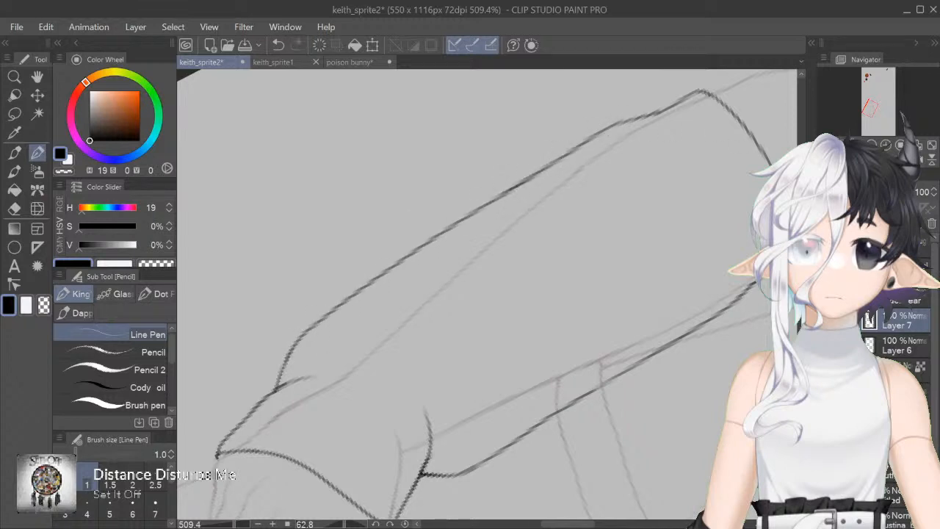
# Step: Draw a curved fold line from the cuff's outer junction up into the wrist area
pyautogui.press('r')
pyautogui.moveTo(514, 411); pyautogui.dragTo(513, 218)
pyautogui.moveTo(475, 330); pyautogui.dragTo(484, 263)
pyautogui.hotkey('ctrl', 'z')
pyautogui.moveTo(476, 327); pyautogui.dragTo(512, 247)
pyautogui.hotkey('ctrl', 'z')
pyautogui.moveTo(476, 327); pyautogui.dragTo(520, 238)
pyautogui.moveTo(604, 228); pyautogui.dragTo(539, 244)
pyautogui.hotkey('ctrl', 'z')
pyautogui.moveTo(605, 229); pyautogui.dragTo(548, 234)
pyautogui.hotkey('ctrl', 'z')
# Step: Try to draw a second curved line below the sleeve's upper edge to form an elbow band
pyautogui.scroll(4, 510, 361)
pyautogui.scroll(9, 511, 361)
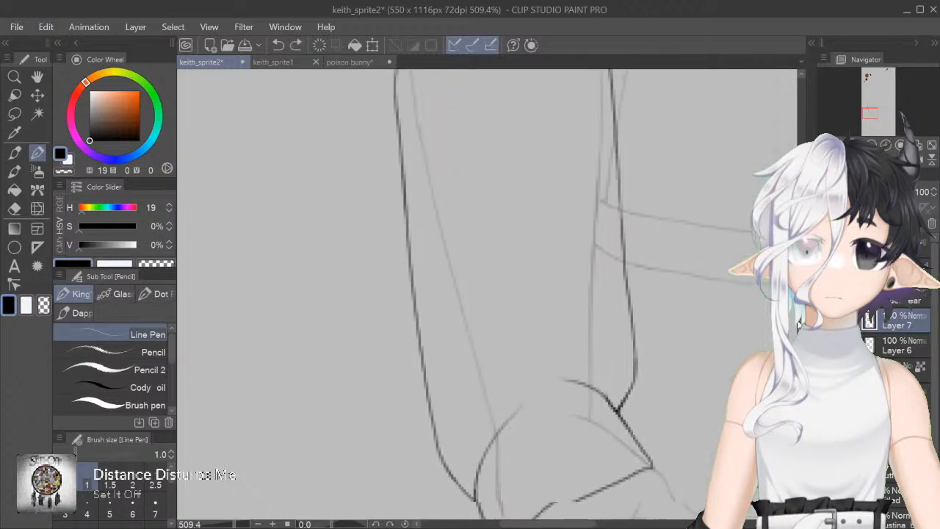
pyautogui.moveTo(397, 270)
pyautogui.mouseDown()
pyautogui.moveTo(406, 244)
pyautogui.moveTo(469, 213)
pyautogui.mouseUp()
pyautogui.hotkey('ctrl', 'z')
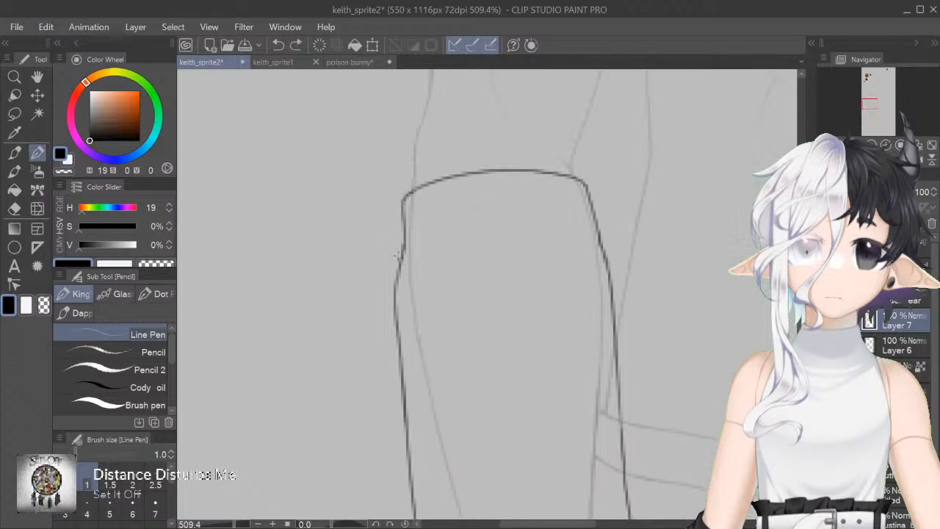
pyautogui.moveTo(407, 247); pyautogui.dragTo(500, 215)
pyautogui.moveTo(573, 228)
pyautogui.mouseDown()
pyautogui.moveTo(537, 197)
pyautogui.moveTo(503, 197)
pyautogui.mouseUp()
pyautogui.hotkey('ctrl', 'z')
pyautogui.moveTo(566, 193); pyautogui.dragTo(497, 200)
pyautogui.hotkey('ctrl', '@')
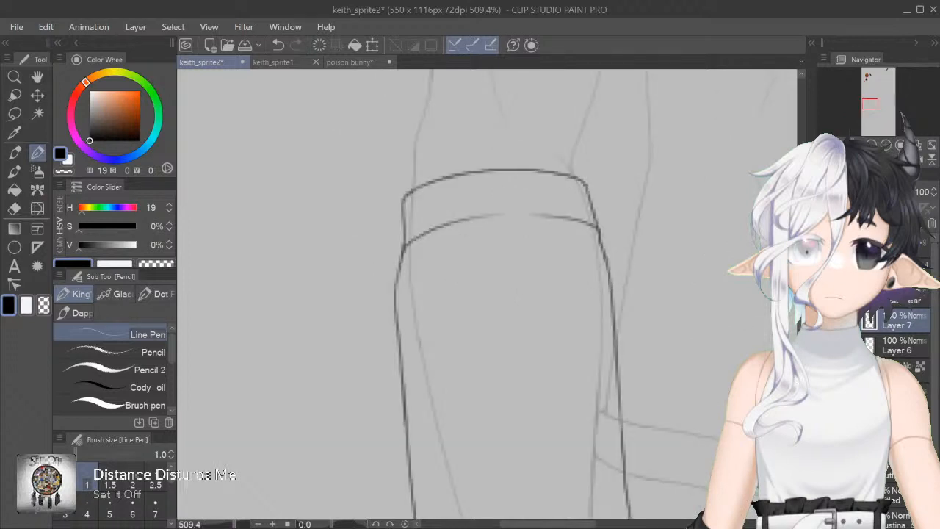
pyautogui.hotkey('ctrl', 'z')
pyautogui.hotkey('ctrl', 'z')
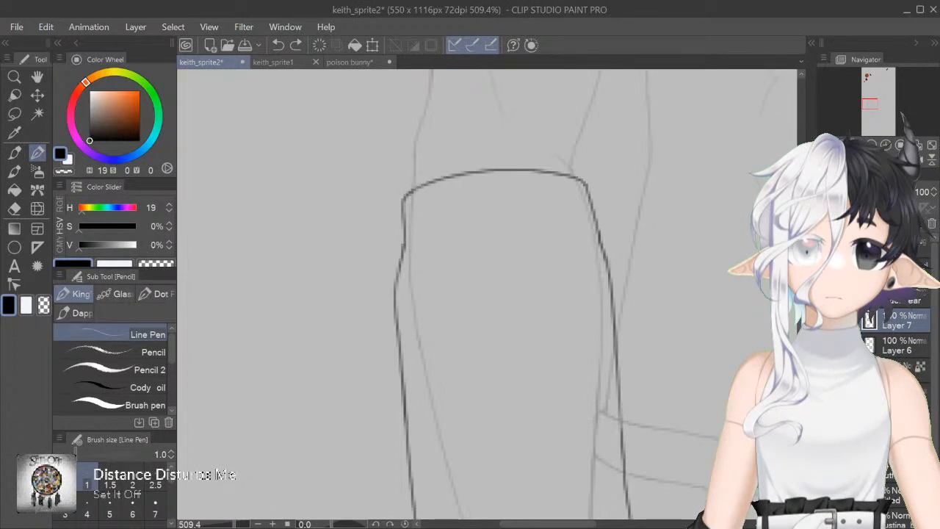
# Step: Return to the unmirrored view and draw a diagonal fold rising from the sleeve's lower inner edge to mid-forearm
pyautogui.scroll(-5, 487, 293)
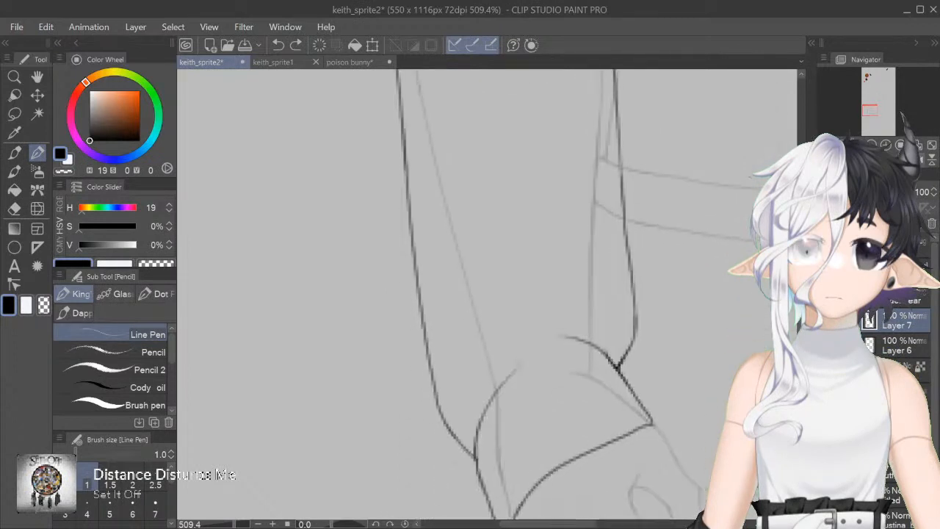
pyautogui.press('h')
pyautogui.scroll(1, 487, 294)
pyautogui.scroll(2, 345, 434)
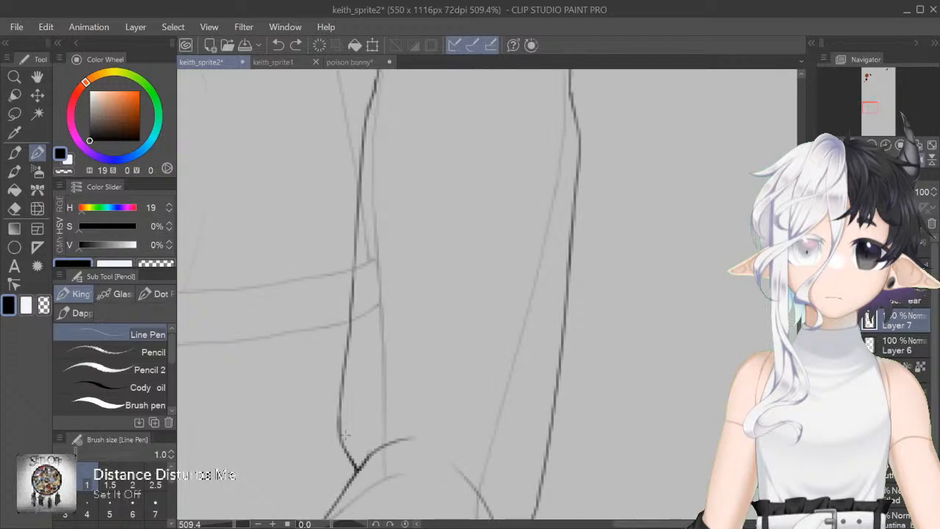
pyautogui.moveTo(339, 426); pyautogui.dragTo(440, 264)
pyautogui.hotkey('ctrl', 'z')
pyautogui.moveTo(341, 415); pyautogui.dragTo(443, 264)
# Step: Extend the diagonal fold with a curved stroke toward the sleeve's outer edge
pyautogui.scroll(2, 487, 294)
pyautogui.moveTo(371, 158); pyautogui.dragTo(573, 132)
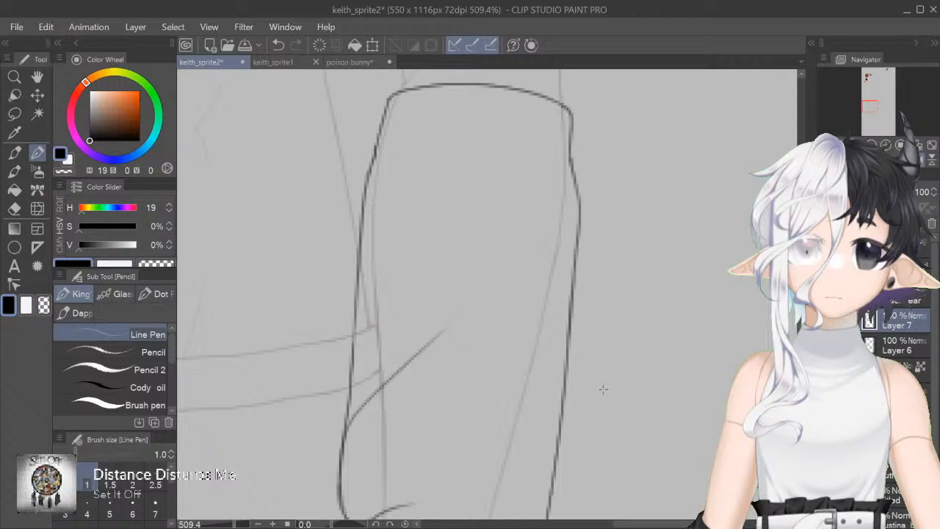
pyautogui.moveTo(494, 251); pyautogui.dragTo(446, 328)
pyautogui.hotkey('ctrl', 'z')
pyautogui.moveTo(498, 256)
pyautogui.mouseDown()
pyautogui.moveTo(459, 314)
pyautogui.moveTo(501, 271)
pyautogui.moveTo(443, 330)
pyautogui.mouseUp()
pyautogui.hotkey('ctrl', 'z')
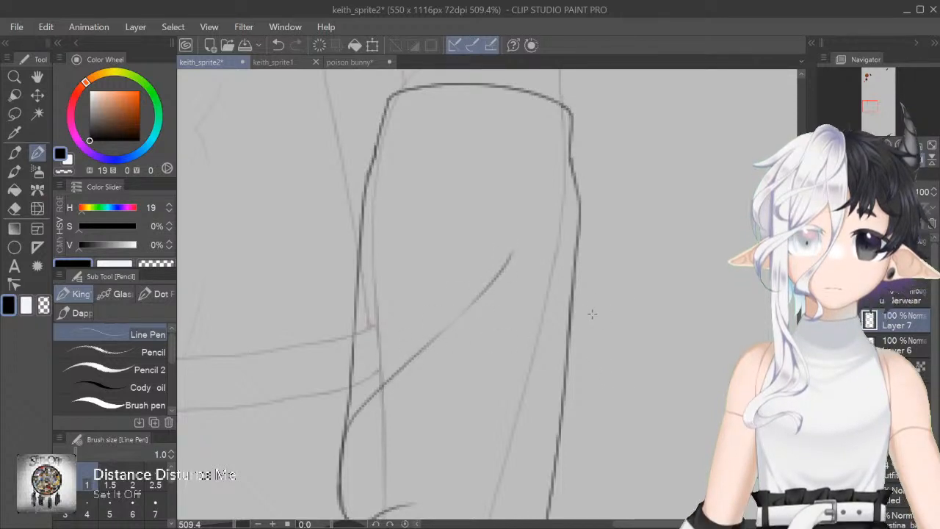
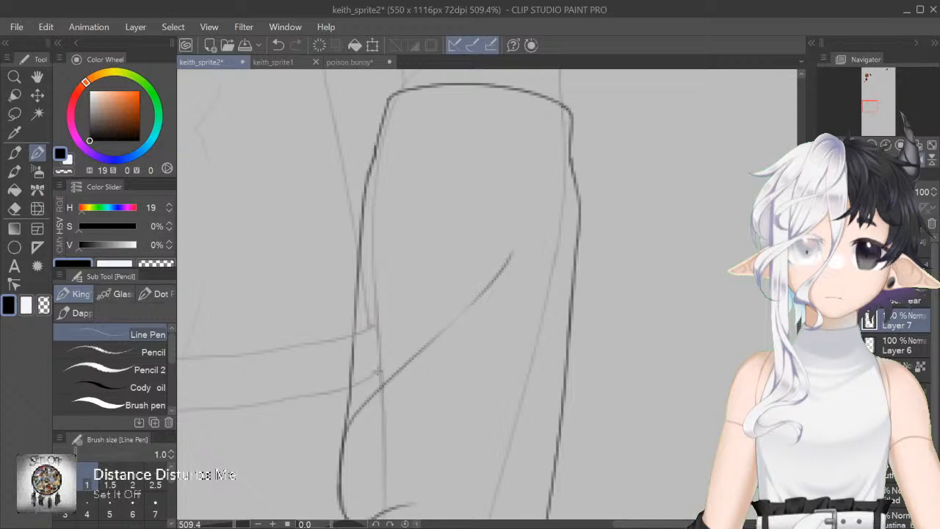
# Step: Try adding fold strokes along the sleeve's lower outer edge and beside the cuff
pyautogui.scroll(-3, 488, 293)
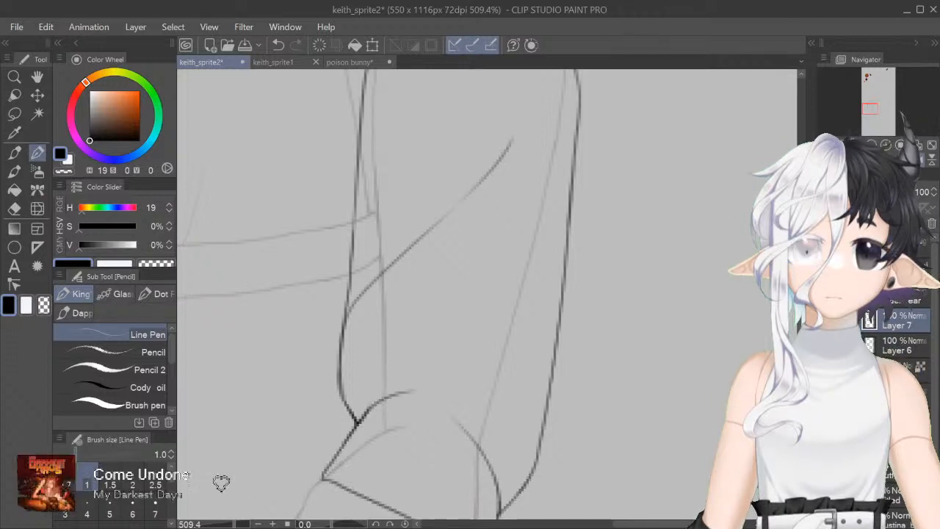
pyautogui.moveTo(570, 207)
pyautogui.mouseDown()
pyautogui.moveTo(541, 270)
pyautogui.moveTo(552, 376)
pyautogui.mouseUp()
pyautogui.hotkey('ctrl', 'z')
pyautogui.moveTo(537, 458); pyautogui.dragTo(564, 235)
pyautogui.hotkey('ctrl', 'z')
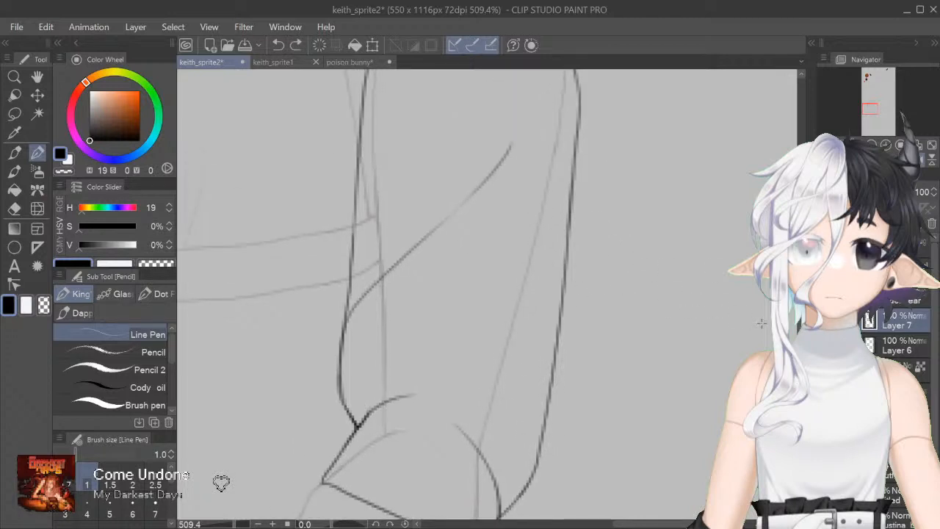
pyautogui.scroll(-3, 487, 294)
pyautogui.moveTo(490, 400); pyautogui.dragTo(500, 355)
pyautogui.hotkey('ctrl', 'z')
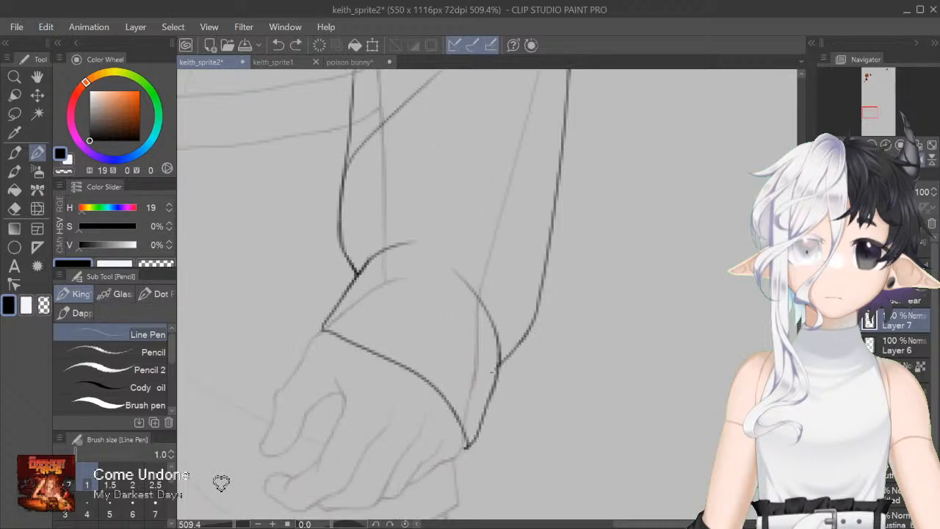
# Step: Draw a long fold curving down from the upper outer edge, a short fold beside it, and a second stroke thickening the diagonal fold
pyautogui.scroll(6, 222, 483)
pyautogui.scroll(3, 222, 482)
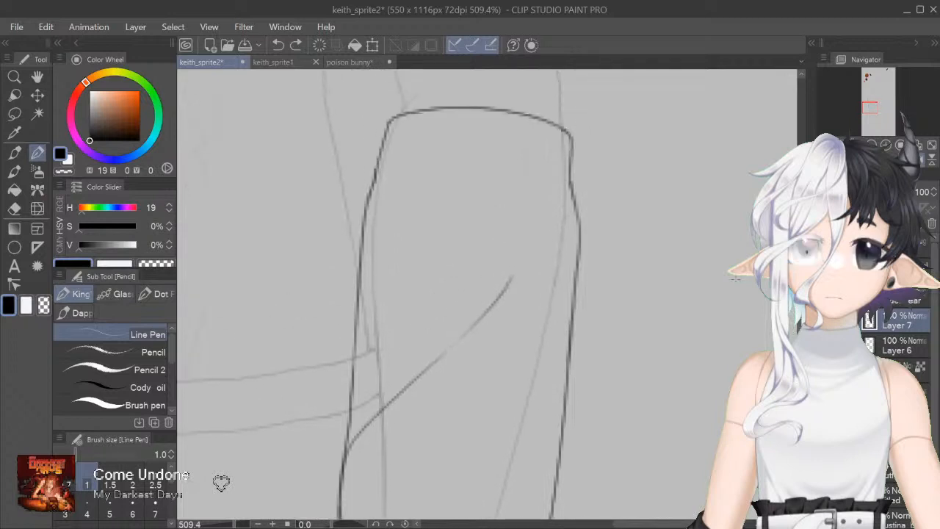
pyautogui.moveTo(569, 183); pyautogui.dragTo(544, 260)
pyautogui.hotkey('ctrl', 'z')
pyautogui.moveTo(570, 182)
pyautogui.mouseDown()
pyautogui.moveTo(552, 260)
pyautogui.moveTo(518, 346)
pyautogui.mouseUp()
pyautogui.hotkey('ctrl', 'z')
pyautogui.moveTo(570, 181); pyautogui.dragTo(484, 371)
pyautogui.moveTo(534, 202); pyautogui.dragTo(470, 251)
pyautogui.moveTo(508, 278); pyautogui.dragTo(404, 381)
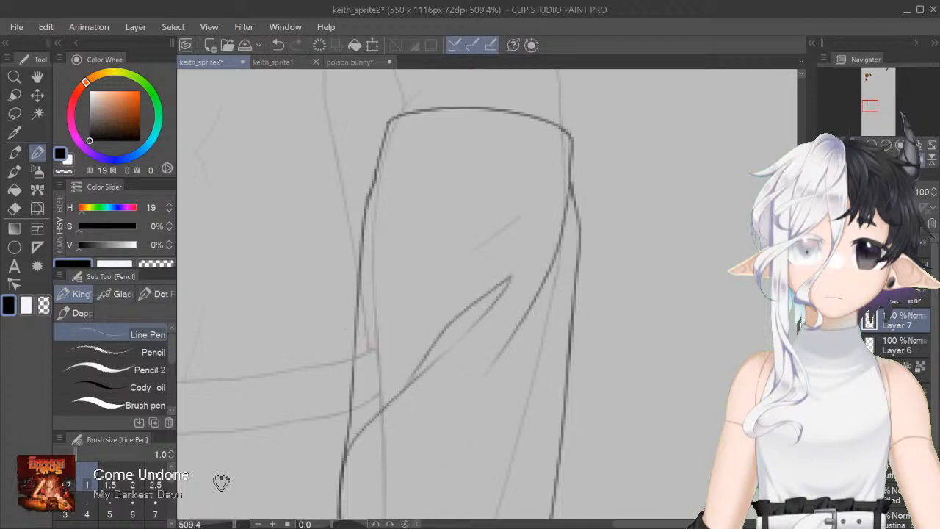
pyautogui.scroll(-2, 487, 294)
pyautogui.hotkey('ctrl', '-')
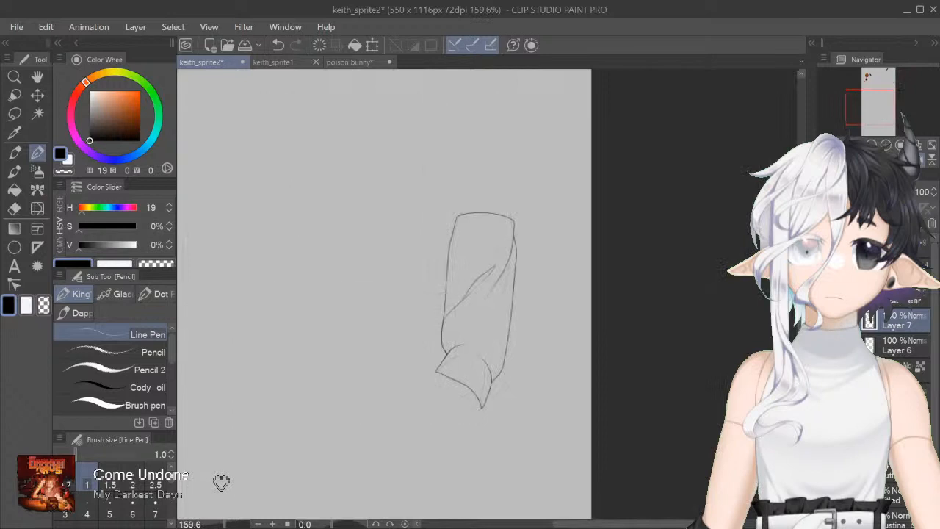
pyautogui.hotkey('ctrl', '+')
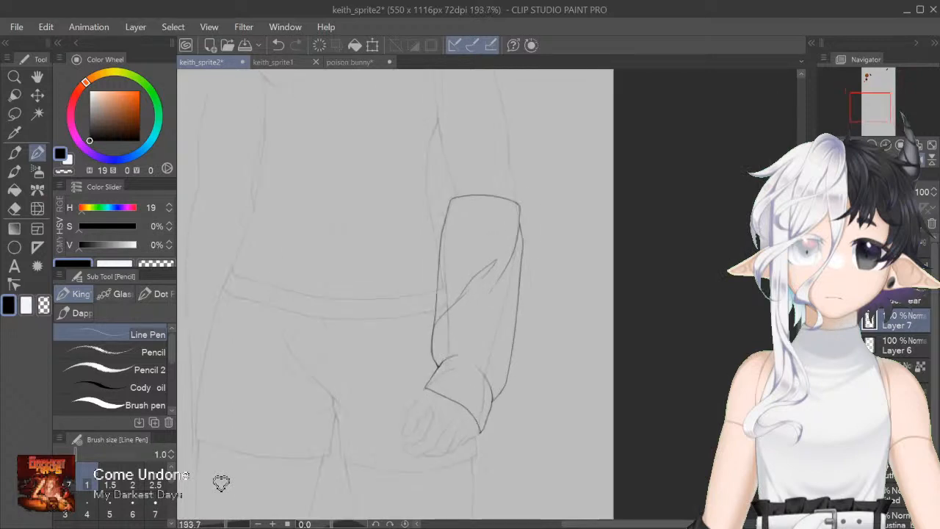
# Step: Try to draw a long curved fold from the cuff's inner corner up to the sleeve's lower outer edge
pyautogui.moveTo(416, 404); pyautogui.dragTo(483, 356)
pyautogui.hotkey('ctrl', 'z')
pyautogui.moveTo(414, 404); pyautogui.dragTo(515, 323)
pyautogui.hotkey('ctrl', 'z')
pyautogui.moveTo(413, 405); pyautogui.dragTo(520, 307)
pyautogui.hotkey('ctrl', 'z')
pyautogui.moveTo(413, 405); pyautogui.dragTo(520, 320)
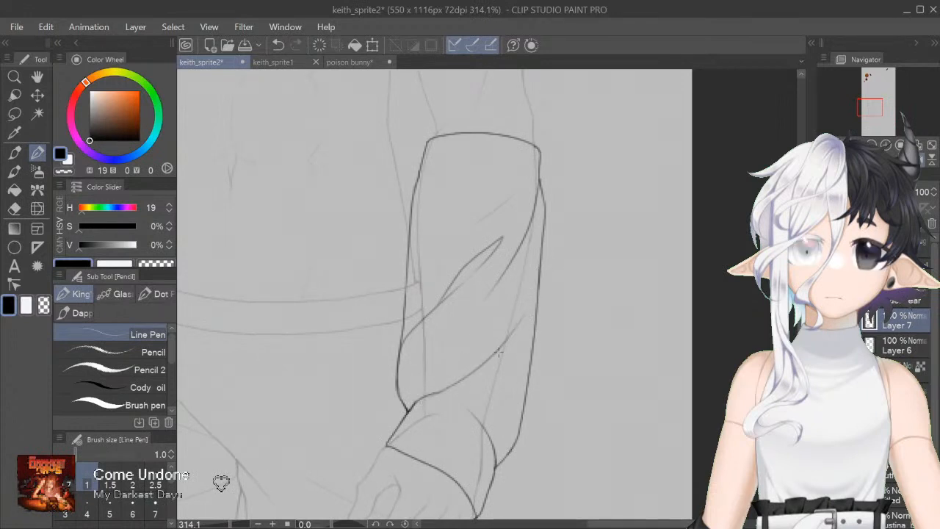
pyautogui.hotkey('ctrl', 'z')
# Step: Draw a curved fold inward from the sleeve's lower outer edge and a short fold on its upper inner side
pyautogui.moveTo(528, 309)
pyautogui.mouseDown()
pyautogui.moveTo(450, 375)
pyautogui.moveTo(499, 351)
pyautogui.moveTo(435, 395)
pyautogui.mouseUp()
pyautogui.hotkey('ctrl', 'z')
pyautogui.hotkey('ctrl', 'z')
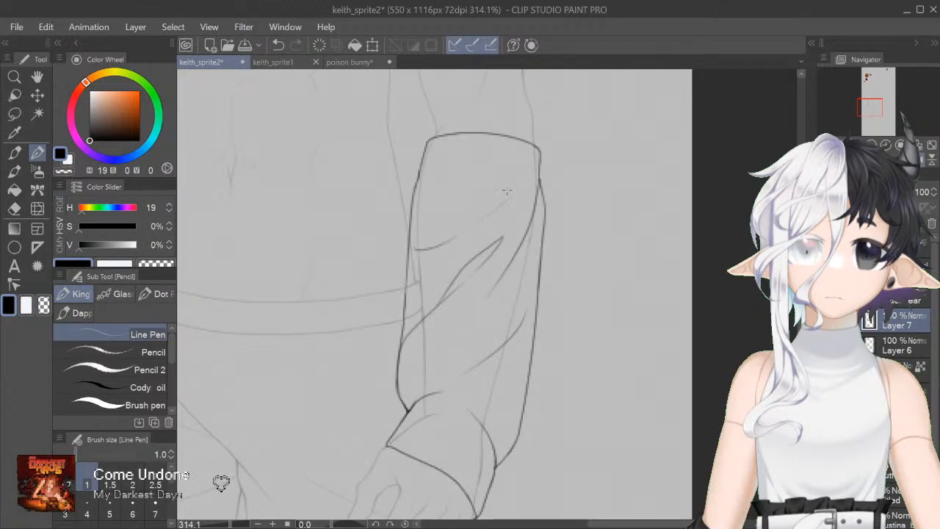
pyautogui.moveTo(417, 248); pyautogui.dragTo(457, 237)
# Step: Mirror the view and draw the fingerless glove's edge across the index finger and up into the thumb's base
pyautogui.press('h')
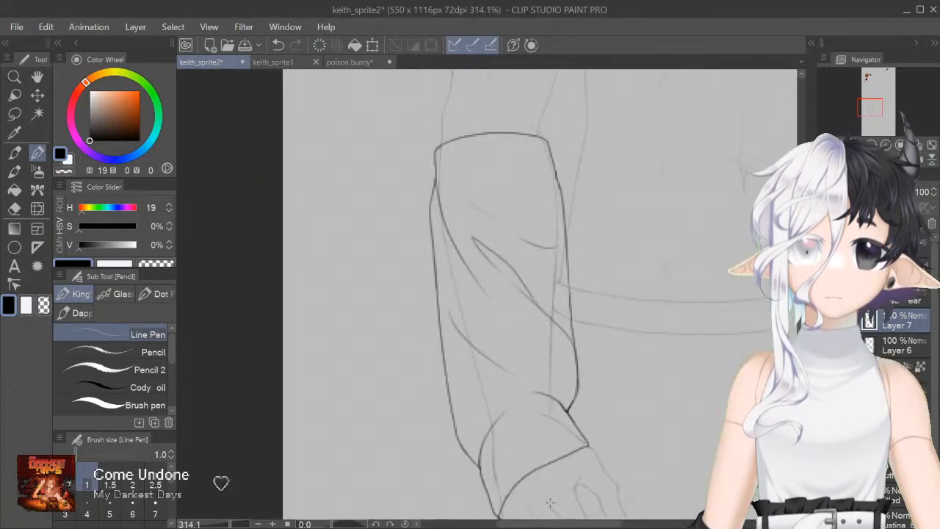
pyautogui.moveTo(597, 527); pyautogui.dragTo(652, 524)
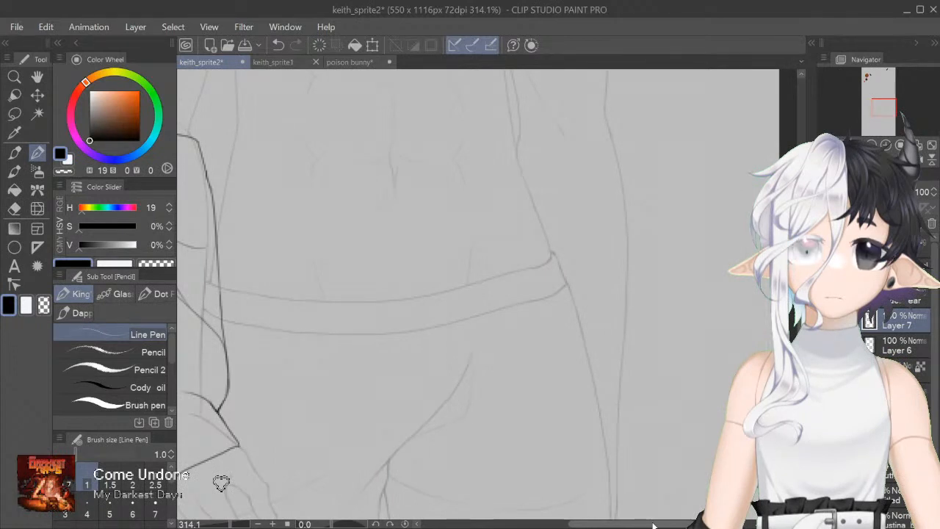
pyautogui.moveTo(621, 526); pyautogui.dragTo(569, 527)
pyautogui.scroll(-4, 594, 515)
pyautogui.moveTo(349, 524); pyautogui.dragTo(351, 524)
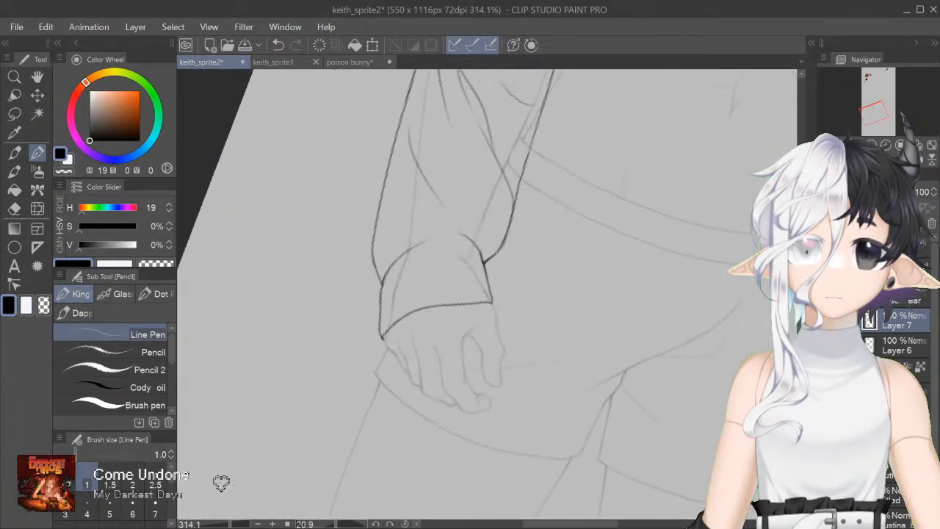
pyautogui.scroll(4, 487, 294)
pyautogui.scroll(-3, 487, 293)
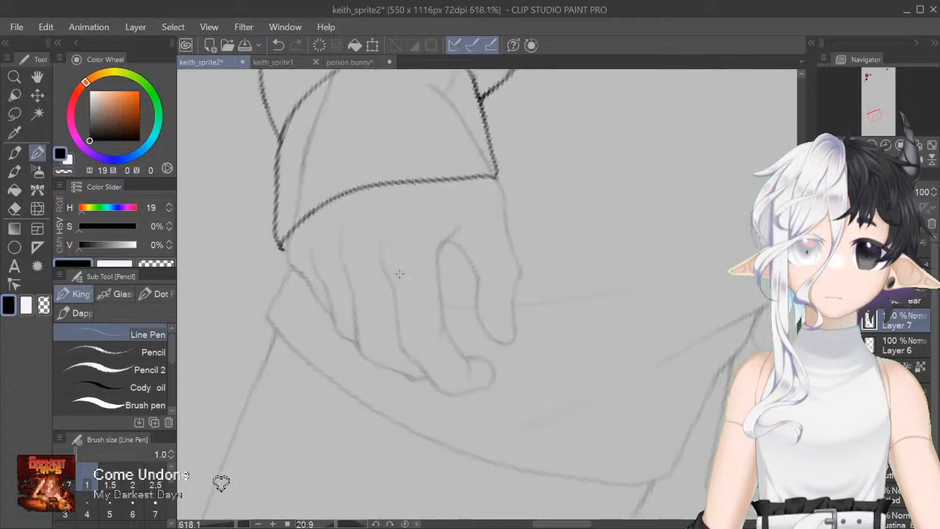
pyautogui.moveTo(391, 280)
pyautogui.mouseDown()
pyautogui.moveTo(436, 283)
pyautogui.moveTo(392, 288)
pyautogui.moveTo(439, 280)
pyautogui.moveTo(438, 250)
pyautogui.moveTo(476, 213)
pyautogui.mouseUp()
pyautogui.hotkey('ctrl', 'z')
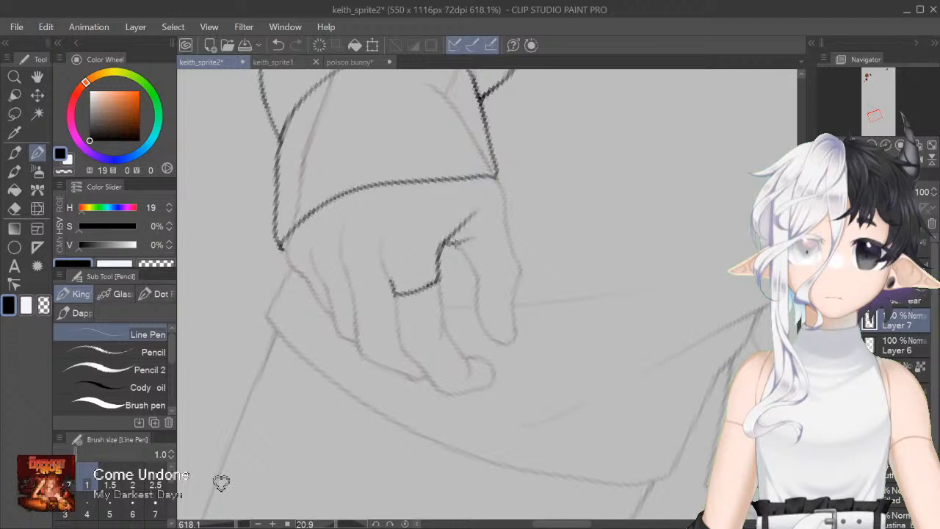
# Step: Extend the glove's edge across the thumb and start the edge across the middle finger
pyautogui.hotkey('ctrl', 'z')
pyautogui.hotkey('ctrl', 'z')
pyautogui.moveTo(445, 241)
pyautogui.mouseDown()
pyautogui.moveTo(464, 255)
pyautogui.moveTo(508, 223)
pyautogui.mouseUp()
pyautogui.hotkey('ctrl', 'z')
pyautogui.moveTo(465, 253)
pyautogui.mouseDown()
pyautogui.moveTo(507, 225)
pyautogui.moveTo(506, 208)
pyautogui.moveTo(507, 223)
pyautogui.mouseUp()
pyautogui.moveTo(350, 278); pyautogui.dragTo(387, 283)
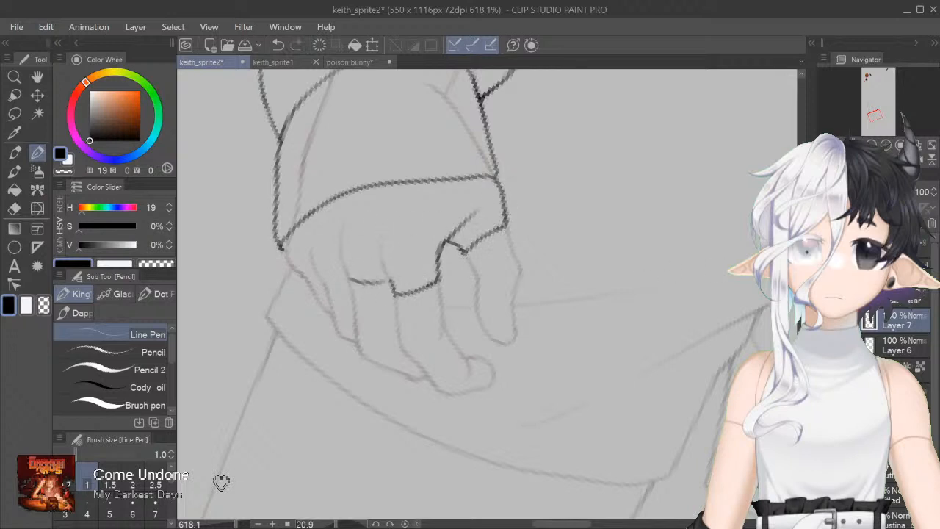
# Step: Complete the glove's edge across the middle finger and draw the crease between the middle and ring fingers
pyautogui.moveTo(614, 325); pyautogui.dragTo(607, 241)
pyautogui.hotkey('ctrl', 'z')
pyautogui.moveTo(379, 376); pyautogui.dragTo(412, 348)
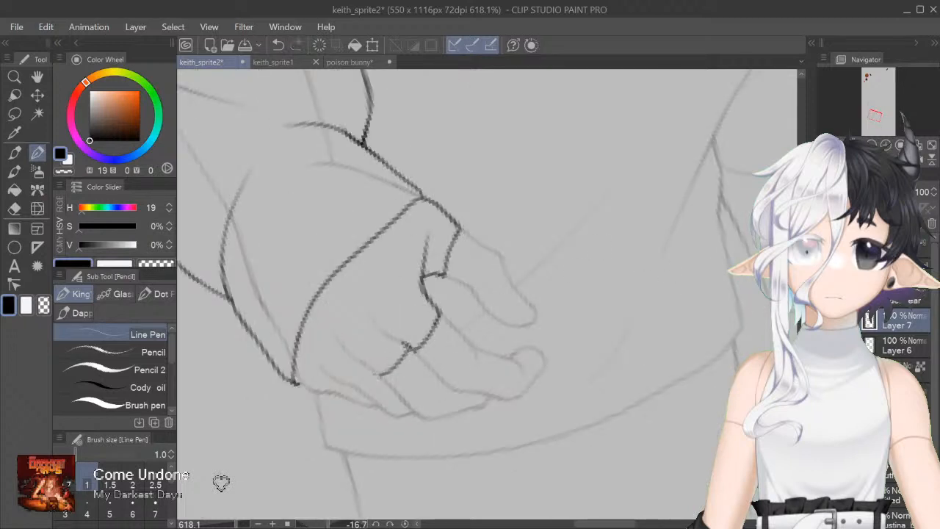
pyautogui.hotkey('ctrl', 'z')
pyautogui.moveTo(378, 375); pyautogui.dragTo(358, 360)
# Step: Mirror the view, add the crease beside the index finger and continue the glove's edge across the outer fingers to the cuff
pyautogui.press('h')
pyautogui.moveTo(567, 347); pyautogui.dragTo(592, 333)
pyautogui.moveTo(604, 371)
pyautogui.mouseDown()
pyautogui.moveTo(624, 359)
pyautogui.moveTo(617, 381)
pyautogui.moveTo(625, 387)
pyautogui.mouseUp()
pyautogui.hotkey('ctrl', 'z')
pyautogui.moveTo(623, 386)
pyautogui.mouseDown()
pyautogui.moveTo(647, 376)
pyautogui.moveTo(637, 394)
pyautogui.moveTo(673, 389)
pyautogui.moveTo(681, 373)
pyautogui.moveTo(678, 384)
pyautogui.mouseUp()
pyautogui.hotkey('ctrl', 'z')
pyautogui.hotkey('ctrl', 'z')
pyautogui.hotkey('ctrl', 'z')
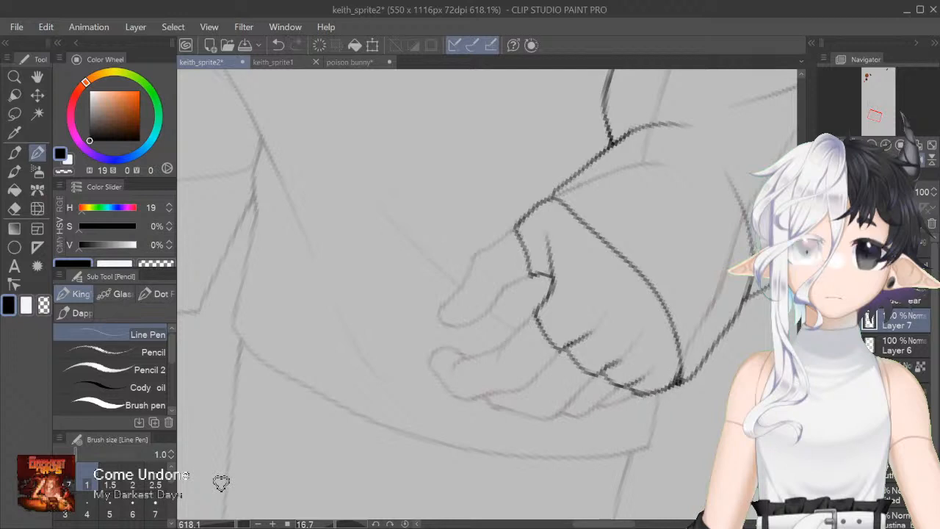
pyautogui.hotkey('ctrl', 'z')
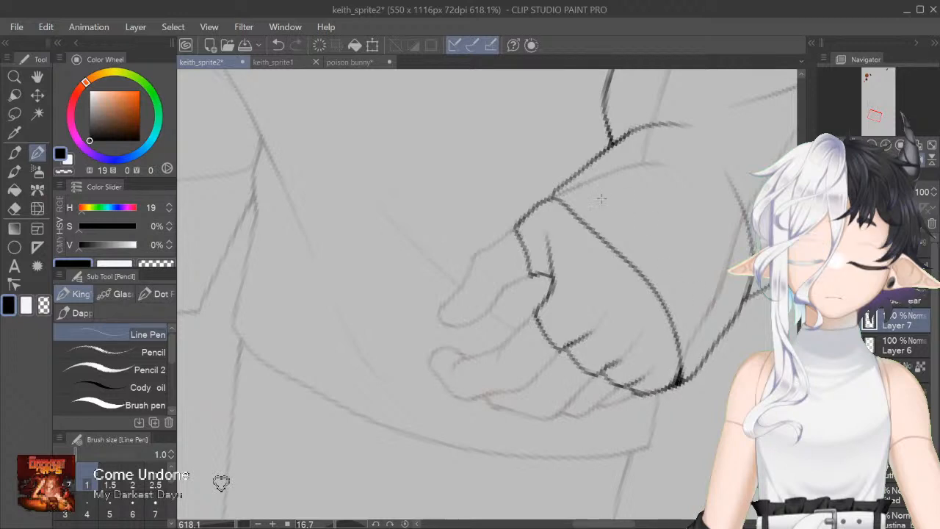
# Step: Touch up the cuff corner and thumb crease, and lengthen the creases between the fingers onto the back of the hand, ending unmirrored
pyautogui.moveTo(553, 198); pyautogui.dragTo(570, 180)
pyautogui.moveTo(549, 281); pyautogui.dragTo(556, 257)
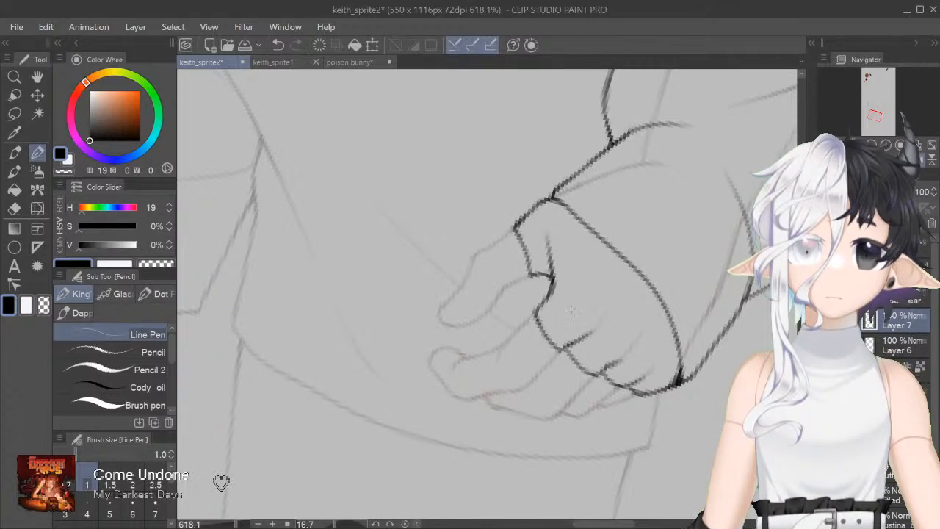
pyautogui.press('h')
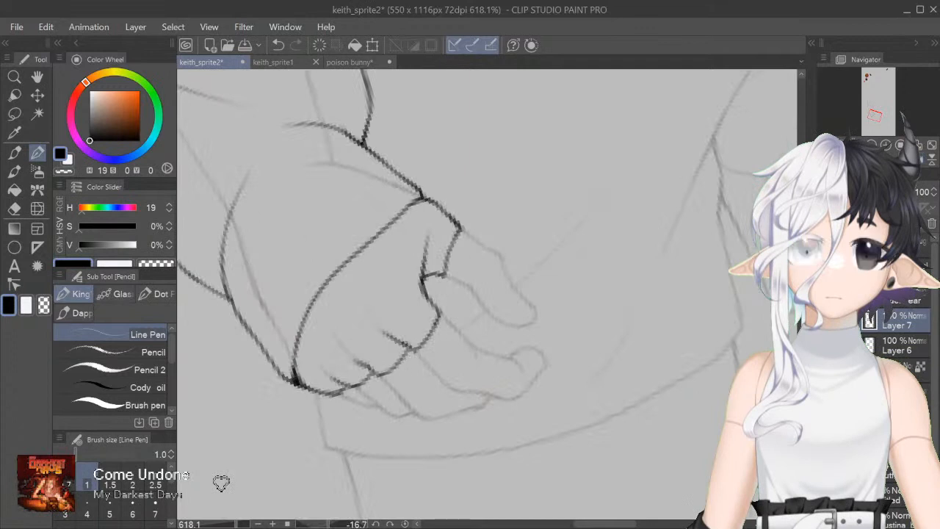
pyautogui.moveTo(366, 368); pyautogui.dragTo(345, 353)
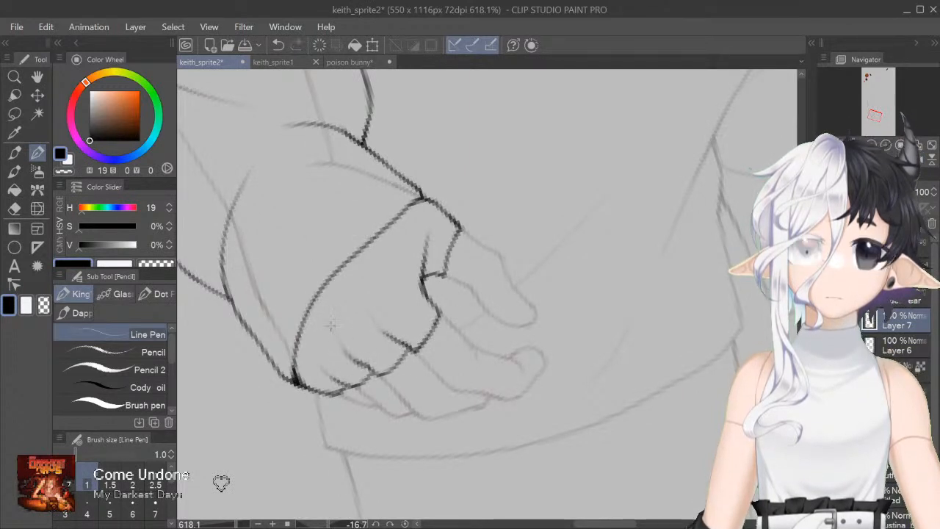
pyautogui.hotkey('ctrl', 'z')
pyautogui.moveTo(394, 338); pyautogui.dragTo(354, 278)
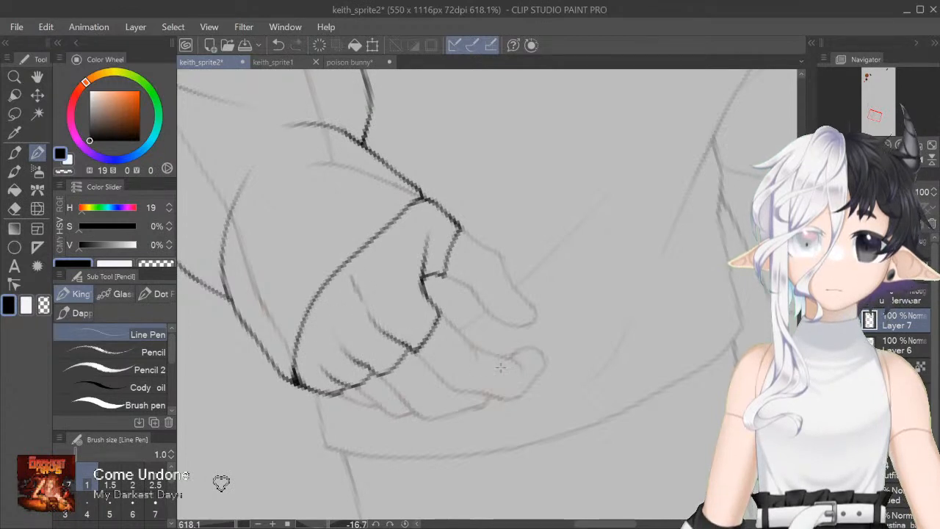
# Step: Straighten the view and draw the curved upper opening of the second forearm's sleeve just below the elbow
pyautogui.scroll(-6, 474, 361)
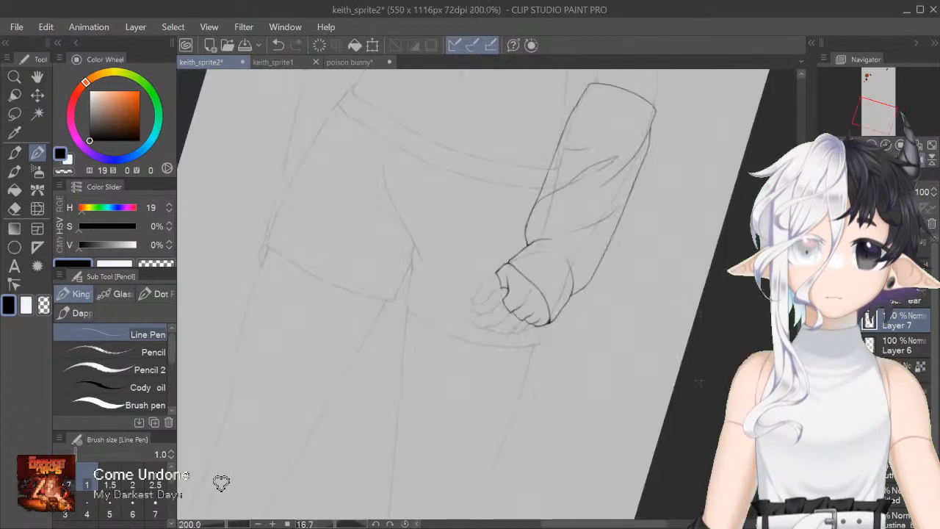
pyautogui.hotkey('ctrl', '@')
pyautogui.moveTo(799, 327); pyautogui.dragTo(799, 305)
pyautogui.moveTo(595, 524); pyautogui.dragTo(634, 524)
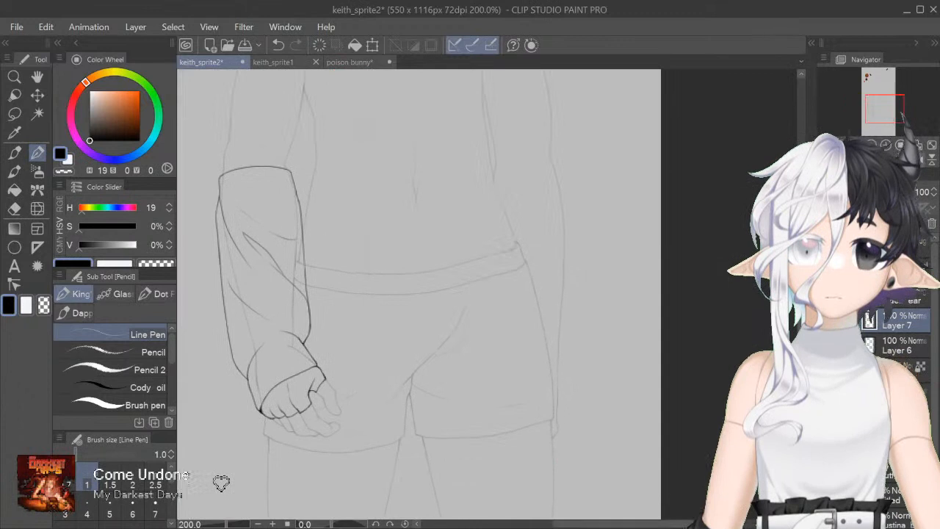
pyautogui.press('h')
pyautogui.moveTo(226, 523); pyautogui.dragTo(230, 524)
pyautogui.scroll(4, 460, 307)
pyautogui.moveTo(374, 357); pyautogui.dragTo(472, 353)
pyautogui.hotkey('ctrl', 'z')
pyautogui.moveTo(377, 358)
pyautogui.mouseDown()
pyautogui.moveTo(471, 353)
pyautogui.moveTo(461, 360)
pyautogui.mouseUp()
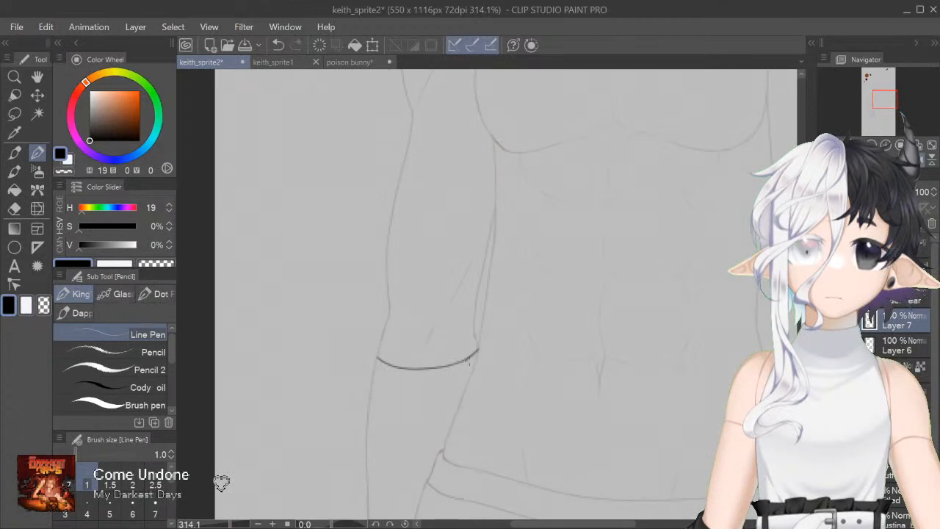
# Step: Step back through recent changes to compare the second sleeve's opening with the tank top and trouser lines
pyautogui.hotkey('ctrl', 'z')
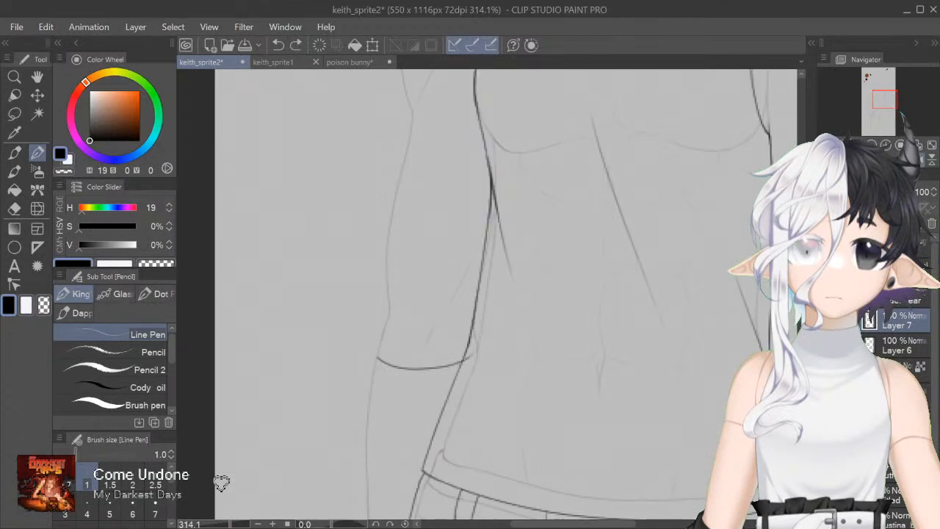
pyautogui.hotkey('ctrl', 'z')
pyautogui.hotkey('ctrl', 'z')
pyautogui.hotkey('ctrl', 'z')
pyautogui.hotkey('ctrl', 'z')
pyautogui.hotkey('ctrl', 'z')
pyautogui.hotkey('ctrl', 'z')
# Step: Draw the second sleeve's upper outer edge downward from the opening's outer corner, just outside the forearm line
pyautogui.moveTo(533, 517); pyautogui.dragTo(620, 433)
pyautogui.moveTo(487, 296); pyautogui.dragTo(515, 211)
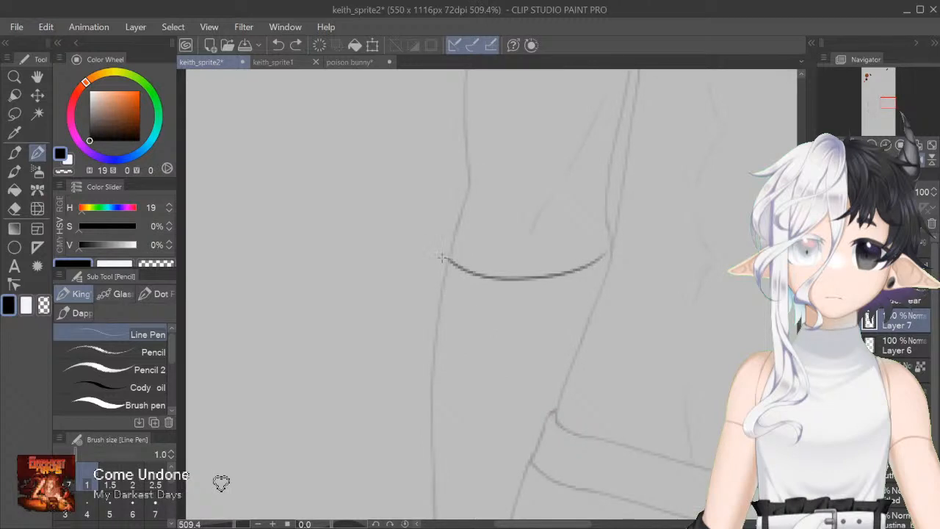
pyautogui.moveTo(443, 253); pyautogui.dragTo(425, 344)
pyautogui.hotkey('ctrl', 'z')
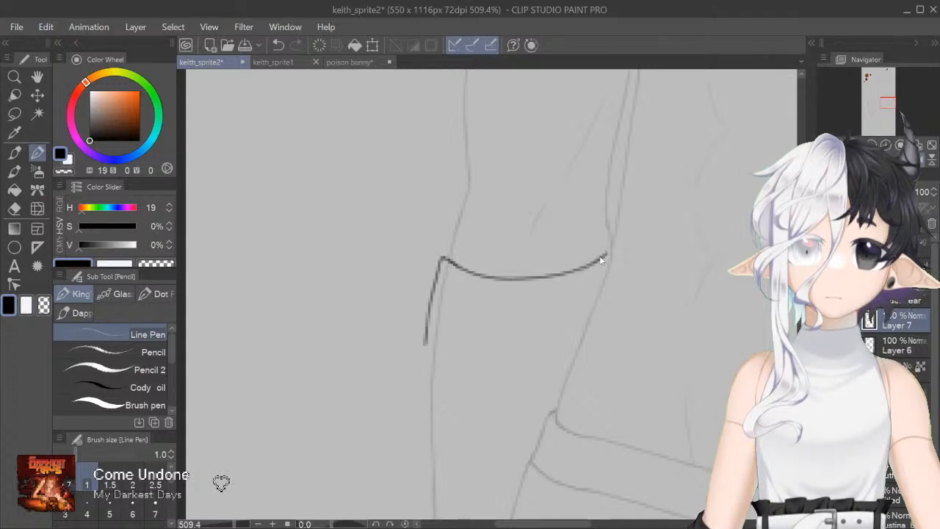
pyautogui.scroll(-3, 492, 294)
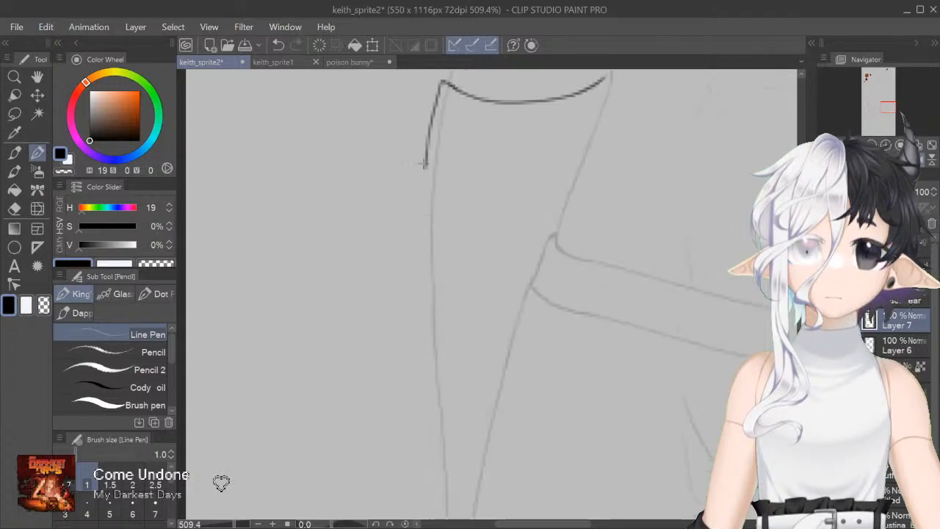
pyautogui.hotkey('ctrl', 'z')
pyautogui.moveTo(425, 167)
pyautogui.mouseDown()
pyautogui.moveTo(398, 228)
pyautogui.moveTo(409, 229)
pyautogui.moveTo(401, 259)
pyautogui.mouseUp()
pyautogui.hotkey('ctrl', 'z')
pyautogui.moveTo(424, 168); pyautogui.dragTo(412, 283)
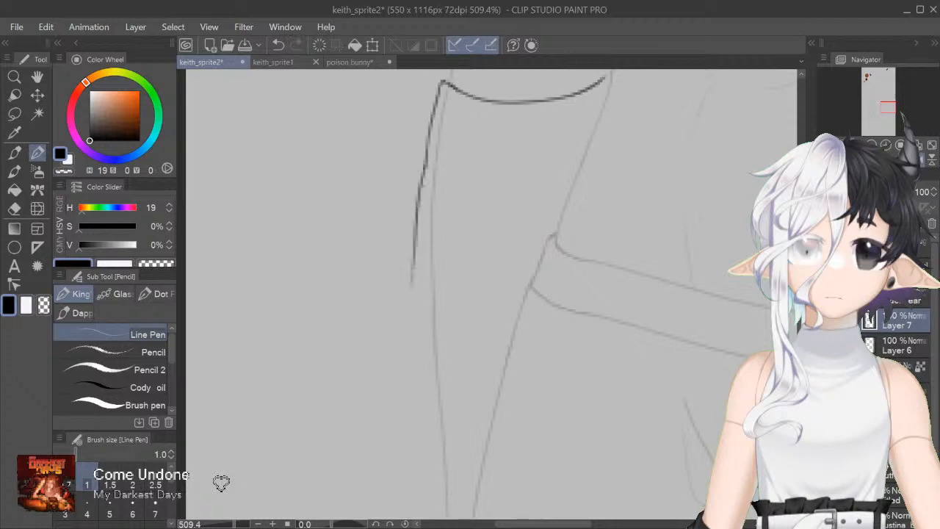
# Step: Try to extend the second sleeve's outer edge farther down the forearm
pyautogui.scroll(-2, 492, 294)
pyautogui.hotkey('ctrl', 'z')
pyautogui.moveTo(410, 130); pyautogui.dragTo(396, 248)
pyautogui.hotkey('ctrl', 'z')
# Step: Draw a small cuff corner at the second wrist and the start of the sleeve's lower edge curving up from it
pyautogui.scroll(-3, 492, 294)
pyautogui.scroll(2, 492, 294)
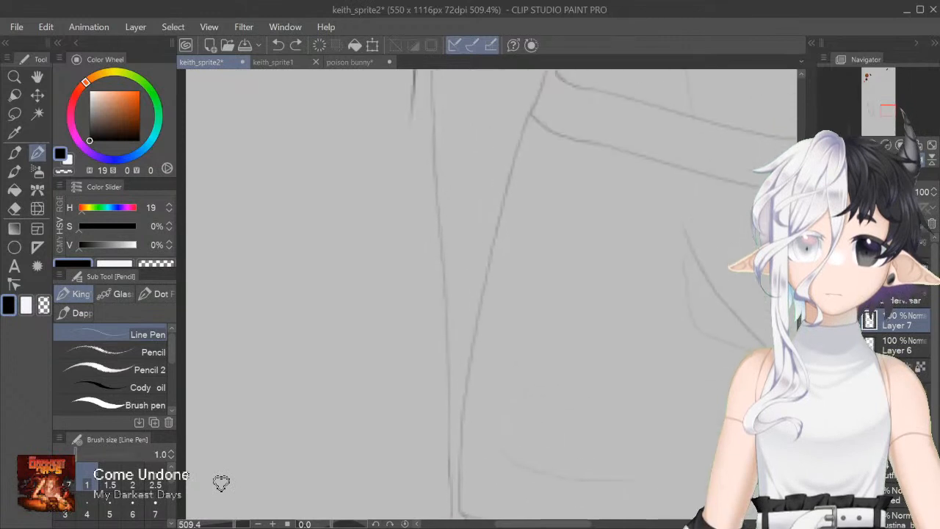
pyautogui.scroll(-1, 493, 294)
pyautogui.scroll(-1, 457, 377)
pyautogui.hotkey('ctrl', 'z')
pyautogui.moveTo(431, 375)
pyautogui.mouseDown()
pyautogui.moveTo(457, 373)
pyautogui.moveTo(428, 355)
pyautogui.moveTo(437, 325)
pyautogui.moveTo(427, 374)
pyautogui.moveTo(432, 358)
pyautogui.moveTo(404, 345)
pyautogui.mouseUp()
pyautogui.hotkey('ctrl', 'z')
pyautogui.scroll(2, 422, 333)
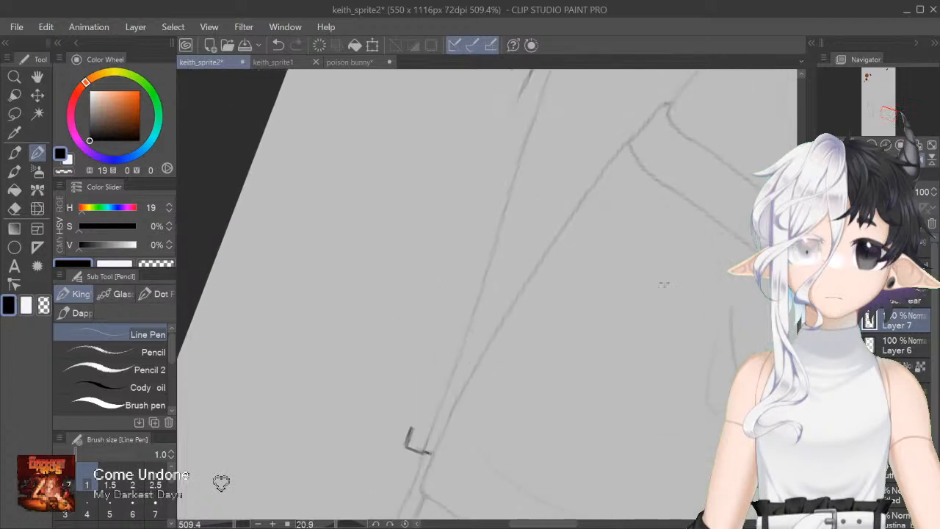
pyautogui.moveTo(409, 430); pyautogui.dragTo(400, 354)
pyautogui.hotkey('ctrl', 'z')
pyautogui.scroll(3, 795, 334)
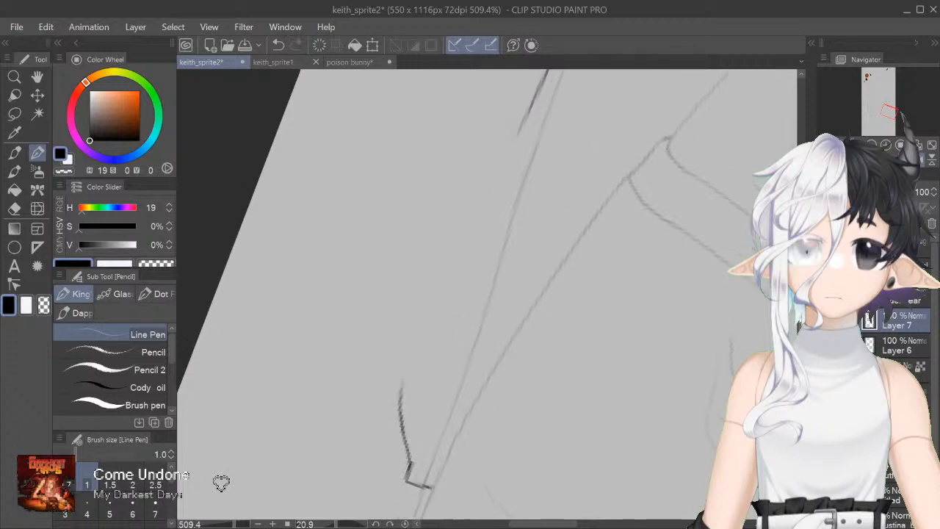
# Step: Rotate the canvas, join the sleeve's lower curve to its upper outer edge with one long line, and reset the rotation
pyautogui.press('^')
pyautogui.press('^')
pyautogui.press('^')
pyautogui.press('^')
pyautogui.moveTo(362, 416); pyautogui.dragTo(400, 358)
pyautogui.hotkey('ctrl', 'z')
pyautogui.moveTo(361, 414)
pyautogui.mouseDown()
pyautogui.moveTo(417, 330)
pyautogui.moveTo(574, 173)
pyautogui.mouseUp()
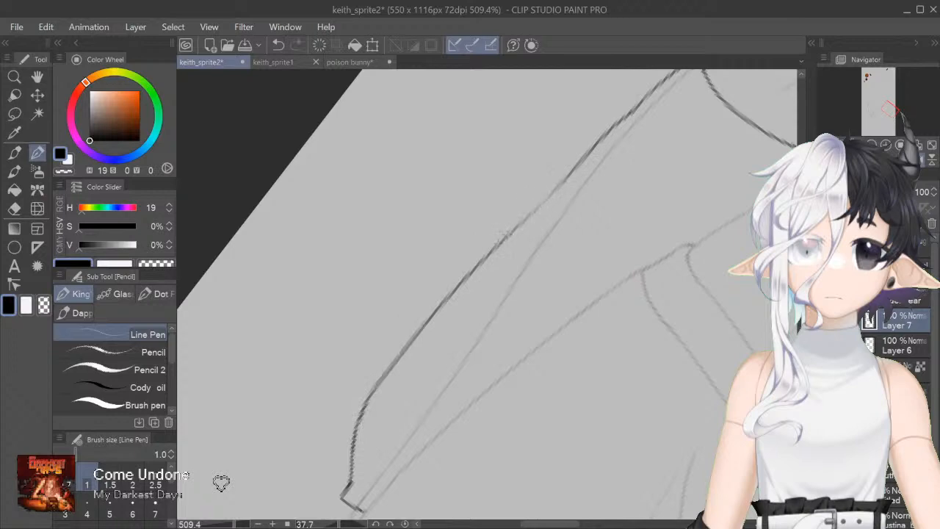
pyautogui.moveTo(498, 243); pyautogui.dragTo(570, 175)
pyautogui.hotkey('ctrl', '@')
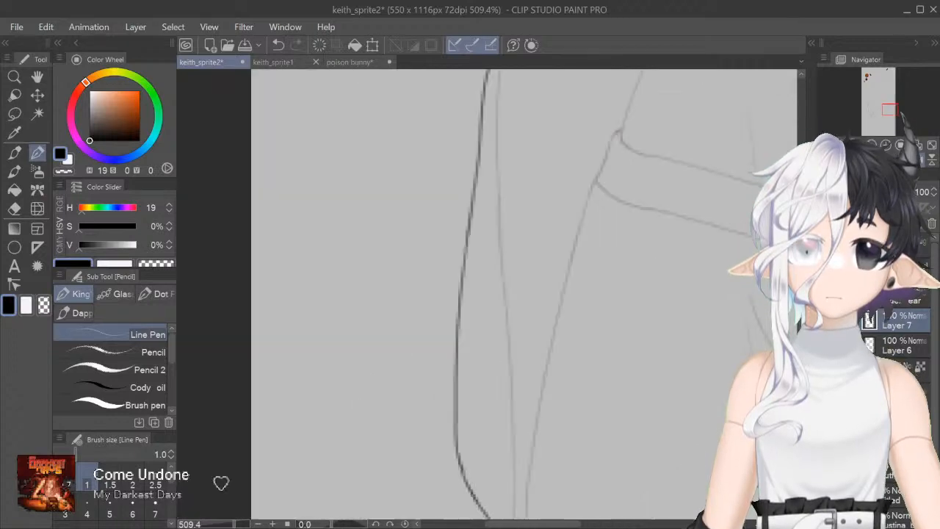
# Step: Erase the sleeve's lower outer edge above the cuff with transparent colour at brush size 4
pyautogui.scroll(-6, 487, 294)
pyautogui.moveTo(532, 524)
pyautogui.mouseDown()
pyautogui.moveTo(633, 524)
pyautogui.moveTo(535, 524)
pyautogui.mouseUp()
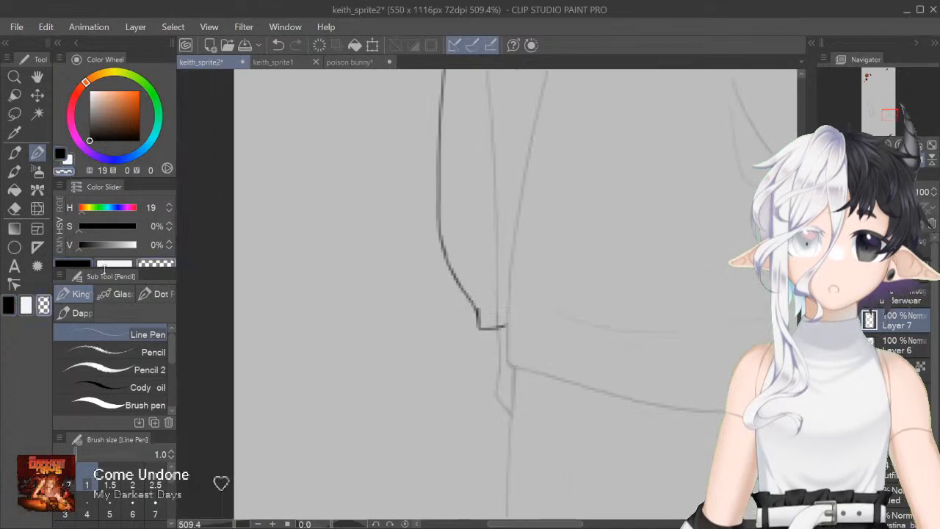
pyautogui.click(43, 304)
pyautogui.click(88, 505)
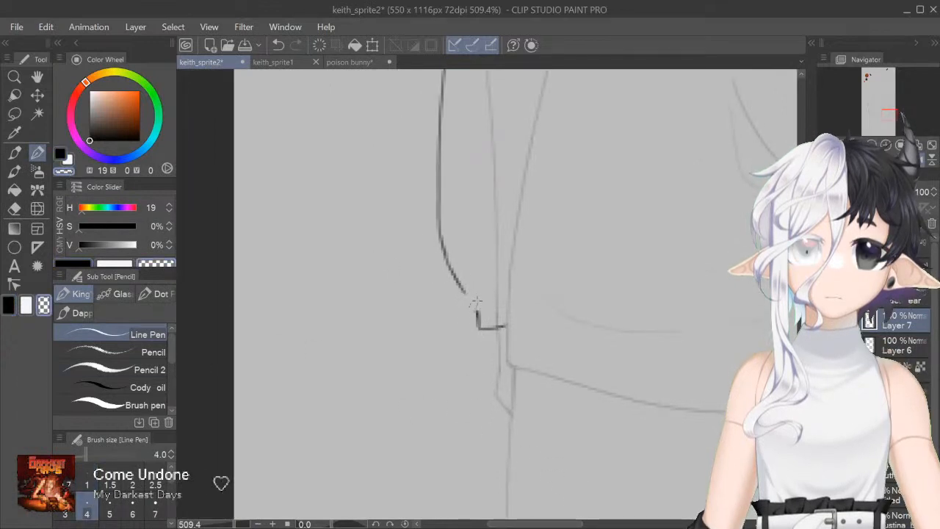
pyautogui.moveTo(474, 302)
pyautogui.mouseDown()
pyautogui.moveTo(464, 280)
pyautogui.moveTo(461, 292)
pyautogui.moveTo(451, 283)
pyautogui.moveTo(438, 236)
pyautogui.moveTo(438, 166)
pyautogui.mouseUp()
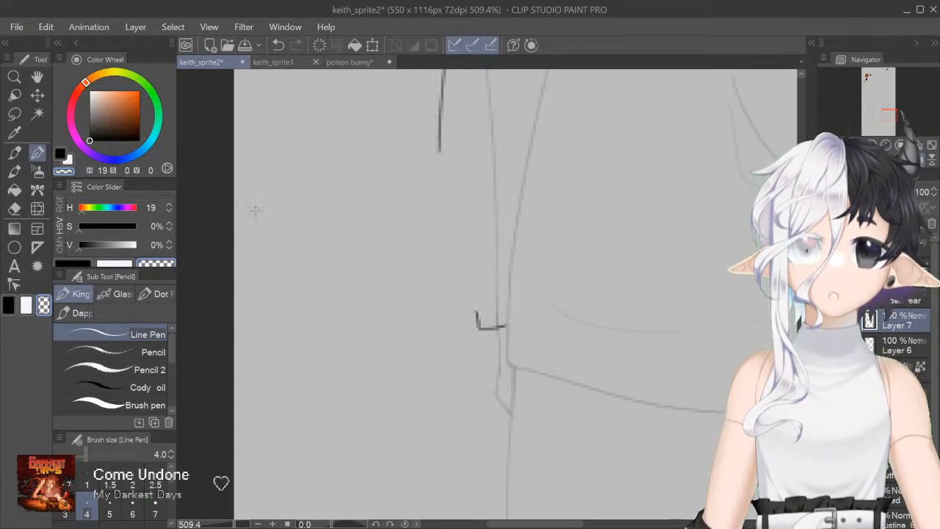
# Step: Return to black at brush size 1 and redraw the outer side of the cuff at the second wrist
pyautogui.click(88, 485)
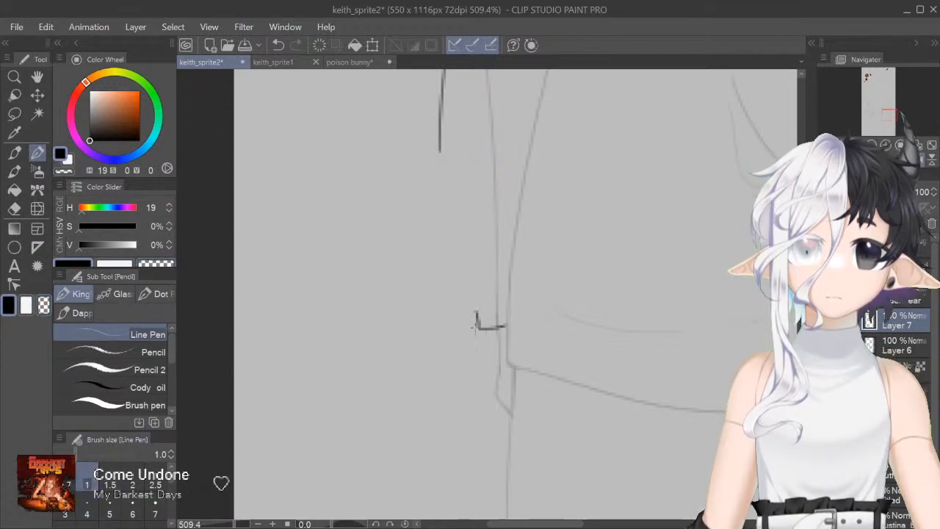
pyautogui.hotkey('ctrl', 'z')
pyautogui.moveTo(472, 288); pyautogui.dragTo(478, 325)
pyautogui.hotkey('ctrl', 'z')
pyautogui.press('c')
pyautogui.click(73, 263)
pyautogui.moveTo(469, 269); pyautogui.dragTo(484, 366)
# Step: Rotate the canvas, redraw the sleeve's bulging lower outer edge from the cuff to the upper edge, and clean up the cuff line
pyautogui.moveTo(508, 74); pyautogui.dragTo(686, 197)
pyautogui.moveTo(455, 294)
pyautogui.mouseDown()
pyautogui.moveTo(505, 227)
pyautogui.moveTo(543, 198)
pyautogui.mouseUp()
pyautogui.hotkey('ctrl', 'z')
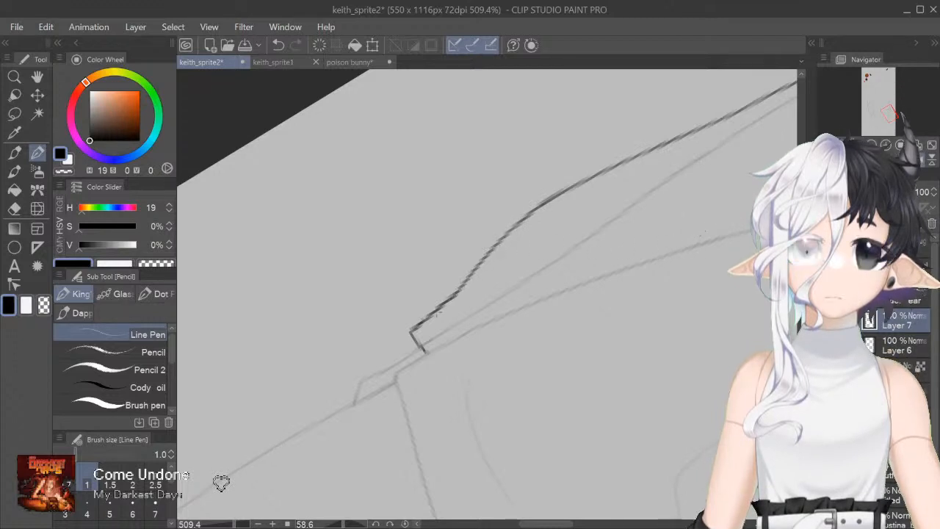
pyautogui.press('c')
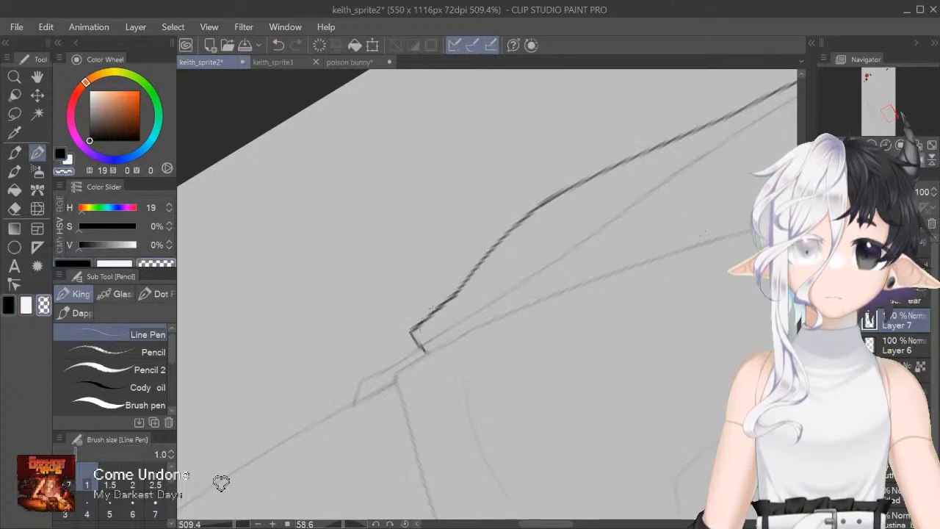
pyautogui.press('c')
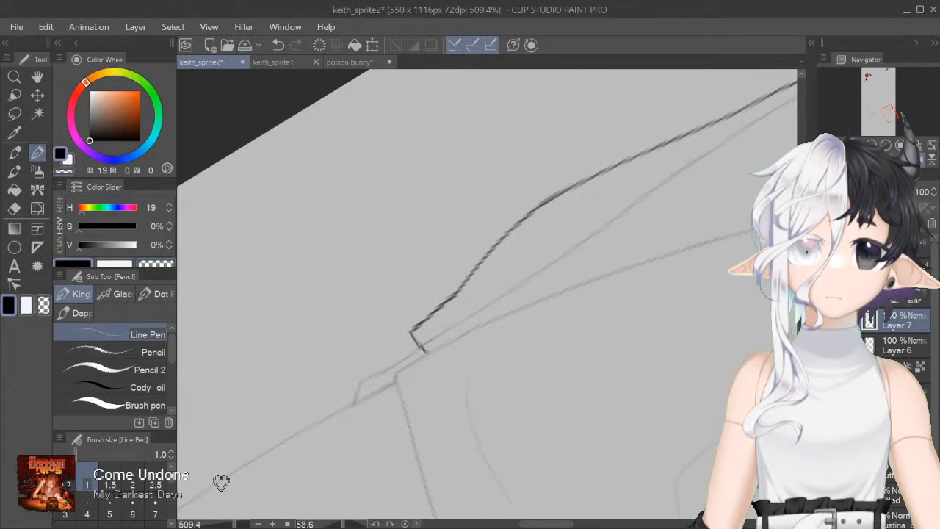
# Step: Reset the canvas rotation and draw a diagonal fold line running inward from the upper outer edge of the second sleeve
pyautogui.hotkey('ctrl', '@')
pyautogui.hotkey('ctrl', '-')
pyautogui.hotkey('ctrl', '-')
pyautogui.hotkey('ctrl', '-')
pyautogui.hotkey('ctrl', '-')
pyautogui.scroll(2, 487, 294)
pyautogui.scroll(2, 487, 293)
pyautogui.hotkey('ctrl', '+')
pyautogui.hotkey('ctrl', '+')
pyautogui.hotkey('ctrl', '+')
pyautogui.hotkey('ctrl', '+')
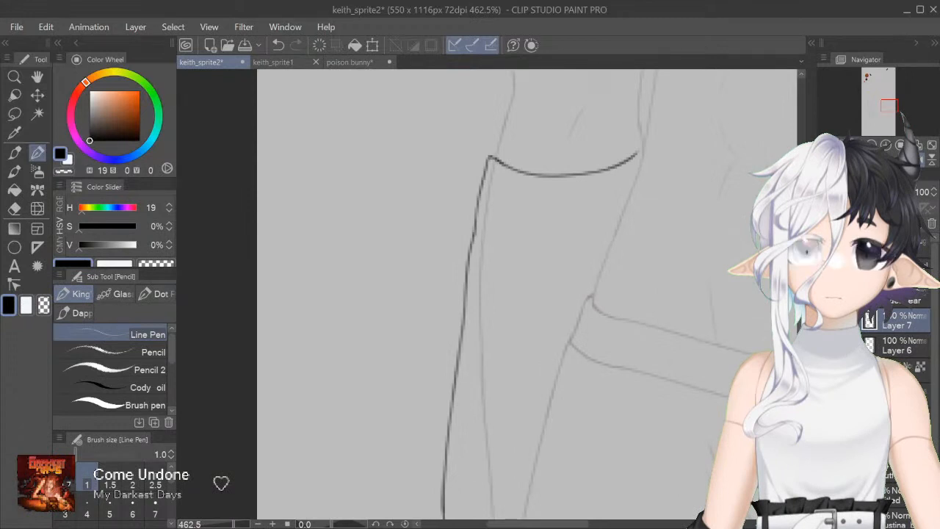
pyautogui.moveTo(473, 230); pyautogui.dragTo(534, 250)
pyautogui.hotkey('ctrl', 'z')
pyautogui.hotkey('ctrl', 'z')
pyautogui.moveTo(477, 244); pyautogui.dragTo(514, 363)
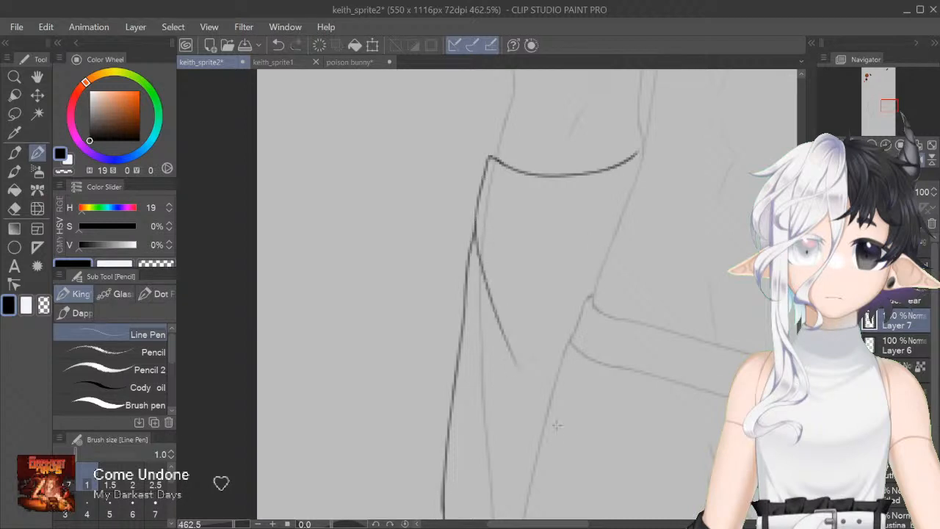
pyautogui.moveTo(747, 320); pyautogui.dragTo(568, 382)
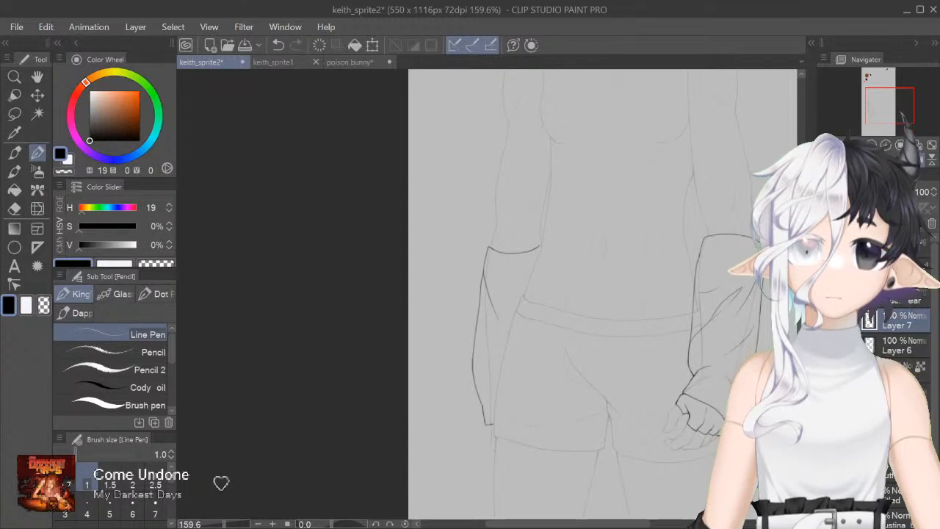
# Step: Lower the opacity of Layer 7 to 41% and add a new layer above it
pyautogui.moveTo(641, 523); pyautogui.dragTo(675, 523)
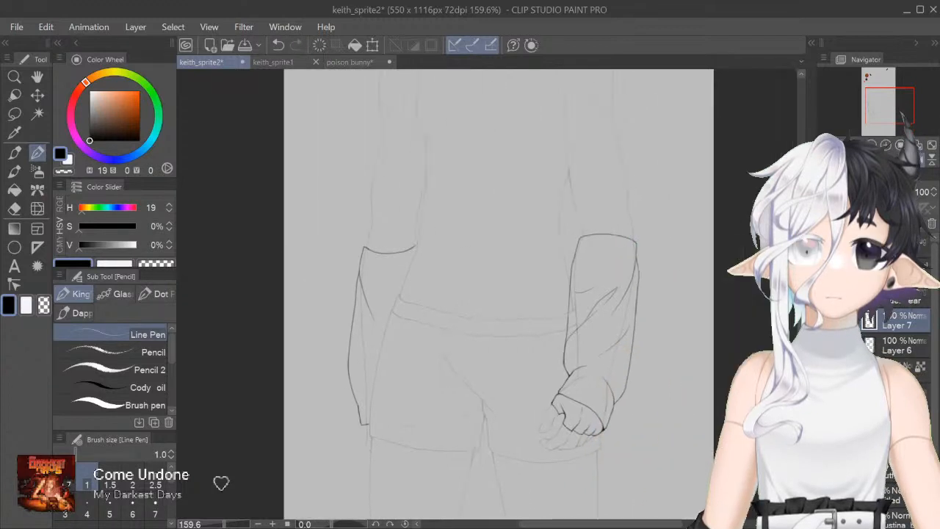
pyautogui.moveTo(613, 483); pyautogui.dragTo(697, 384)
pyautogui.moveTo(619, 524); pyautogui.dragTo(633, 524)
pyautogui.click(887, 192)
pyautogui.hotkey('ctrl', 'shift', 'n')
# Step: Rotate the canvas and draw a curve across the lower forearm of the fisted hand's sleeve as a strap's lower edge
pyautogui.scroll(1, 488, 294)
pyautogui.scroll(3, 487, 294)
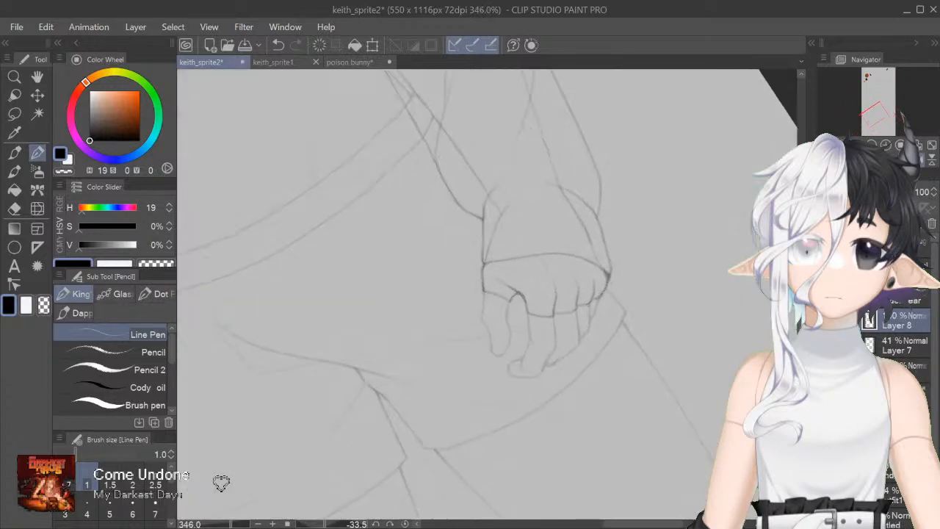
pyautogui.moveTo(487, 184); pyautogui.dragTo(488, 434)
pyautogui.moveTo(432, 393)
pyautogui.mouseDown()
pyautogui.moveTo(488, 293)
pyautogui.moveTo(636, 296)
pyautogui.moveTo(428, 354)
pyautogui.moveTo(426, 388)
pyautogui.moveTo(447, 318)
pyautogui.moveTo(635, 260)
pyautogui.moveTo(636, 273)
pyautogui.moveTo(636, 263)
pyautogui.mouseUp()
pyautogui.hotkey('ctrl', 'z')
pyautogui.hotkey('ctrl', 'z')
pyautogui.hotkey('ctrl', 'z')
pyautogui.hotkey('ctrl', 'z')
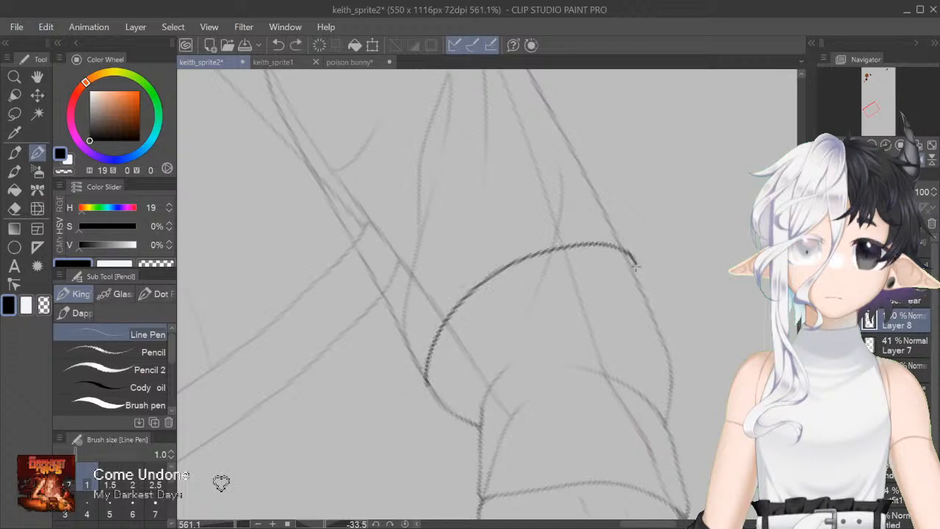
# Step: Draw the strap's short inner side and its upper edge curving parallel to the lower one
pyautogui.moveTo(400, 345); pyautogui.dragTo(427, 382)
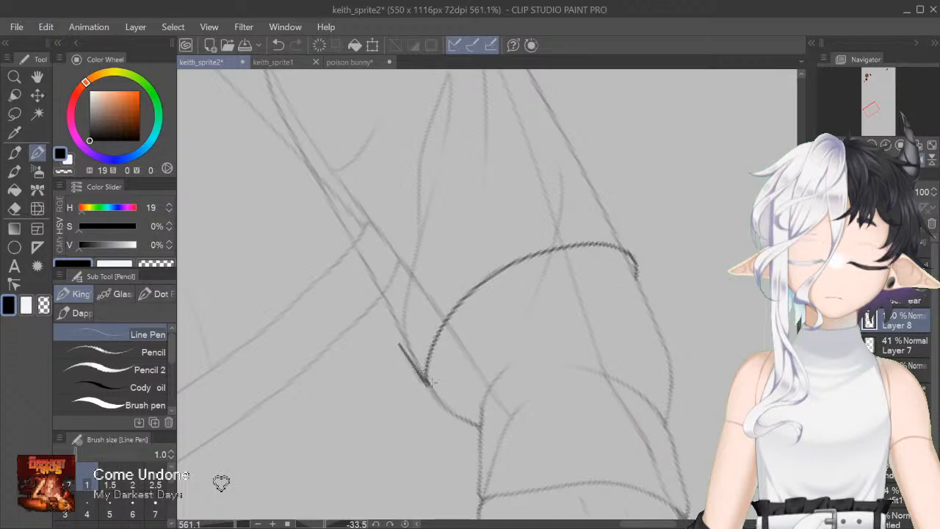
pyautogui.hotkey('ctrl', 'z')
pyautogui.moveTo(400, 347)
pyautogui.mouseDown()
pyautogui.moveTo(402, 332)
pyautogui.moveTo(587, 187)
pyautogui.mouseUp()
pyautogui.hotkey('ctrl', 'z')
pyautogui.moveTo(399, 345)
pyautogui.mouseDown()
pyautogui.moveTo(602, 206)
pyautogui.moveTo(575, 207)
pyautogui.moveTo(627, 223)
pyautogui.moveTo(633, 258)
pyautogui.mouseUp()
pyautogui.hotkey('ctrl', 'z')
pyautogui.hotkey('ctrl', 'z')
# Step: Draw the strap's outer end wrapping around the sleeve's outer edge, redoing the short strokes until they fit
pyautogui.moveTo(619, 217); pyautogui.dragTo(634, 260)
pyautogui.hotkey('ctrl', 'z')
pyautogui.moveTo(620, 217); pyautogui.dragTo(636, 268)
pyautogui.hotkey('ctrl', 'z')
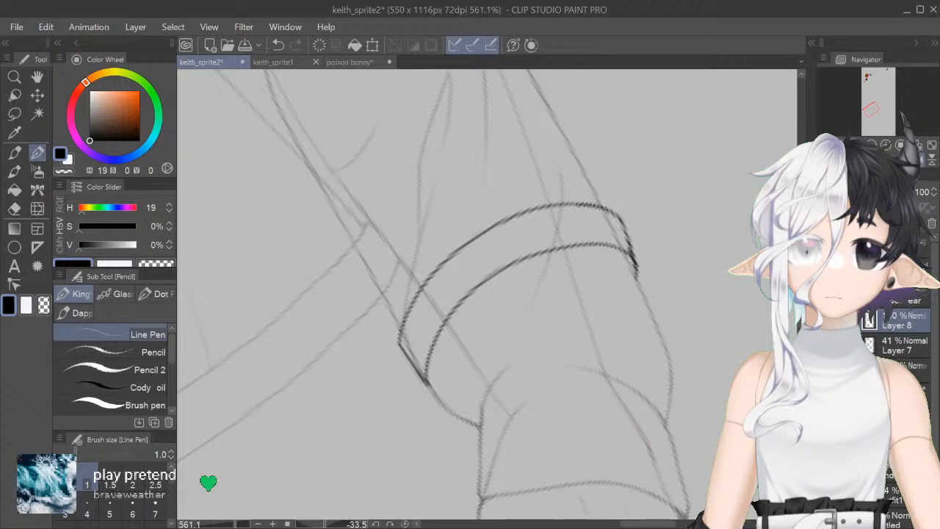
pyautogui.hotkey('ctrl', 'z')
pyautogui.moveTo(617, 216); pyautogui.dragTo(638, 258)
pyautogui.hotkey('ctrl', 'z')
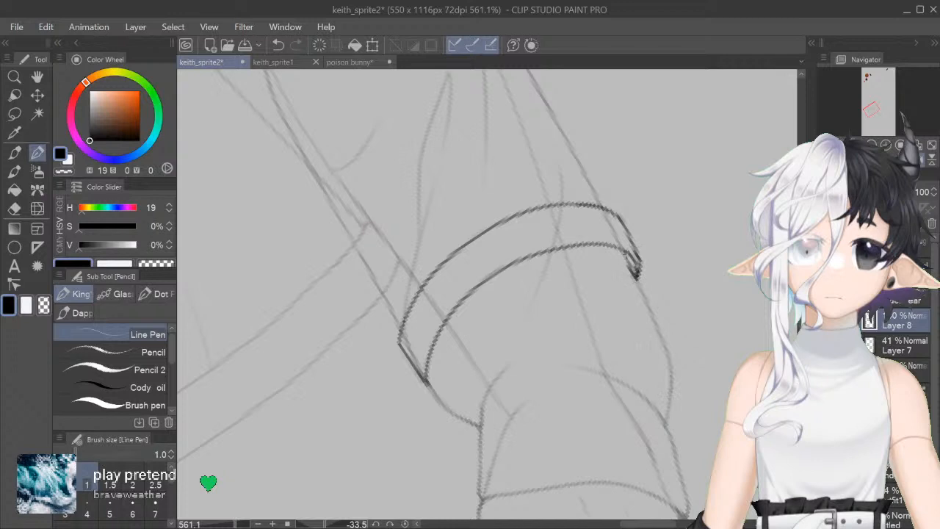
pyautogui.hotkey('ctrl', 'z')
pyautogui.moveTo(626, 251); pyautogui.dragTo(636, 277)
# Step: Reset the rotation and erase the Layer 7 sleeve lines inside the strap with transparent colour at brush size 4
pyautogui.hotkey('ctrl', '@')
pyautogui.click(64, 172)
pyautogui.click(86, 506)
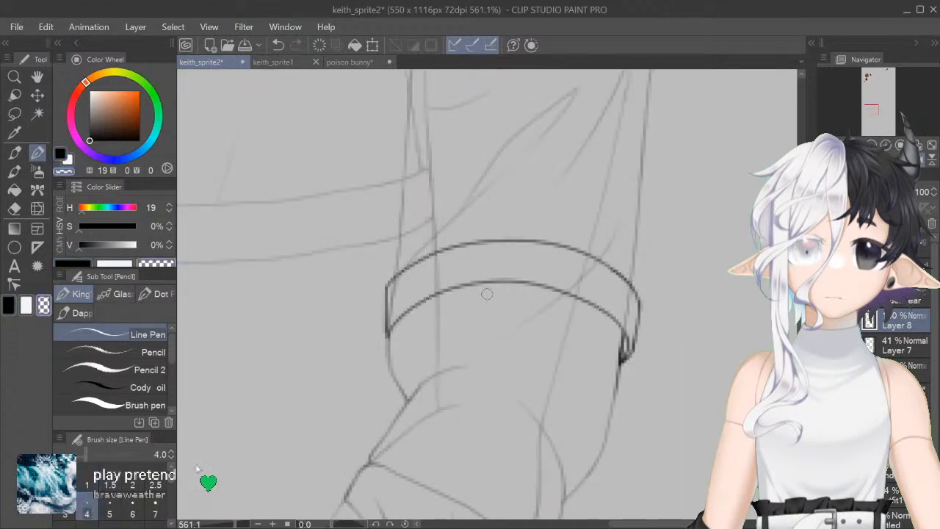
pyautogui.click(904, 346)
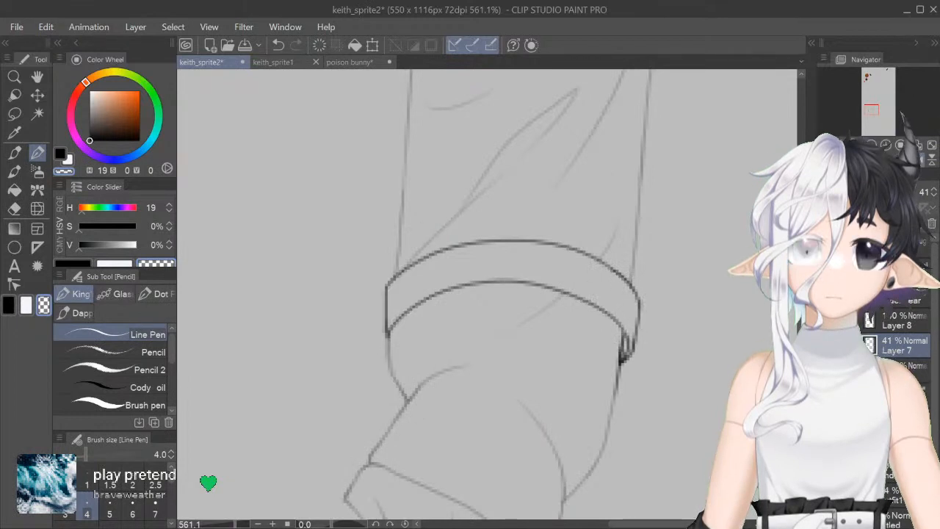
# Step: Restore the opacity of Layer 7 to 100% and merge Layer 8 down into it
pyautogui.click(912, 192)
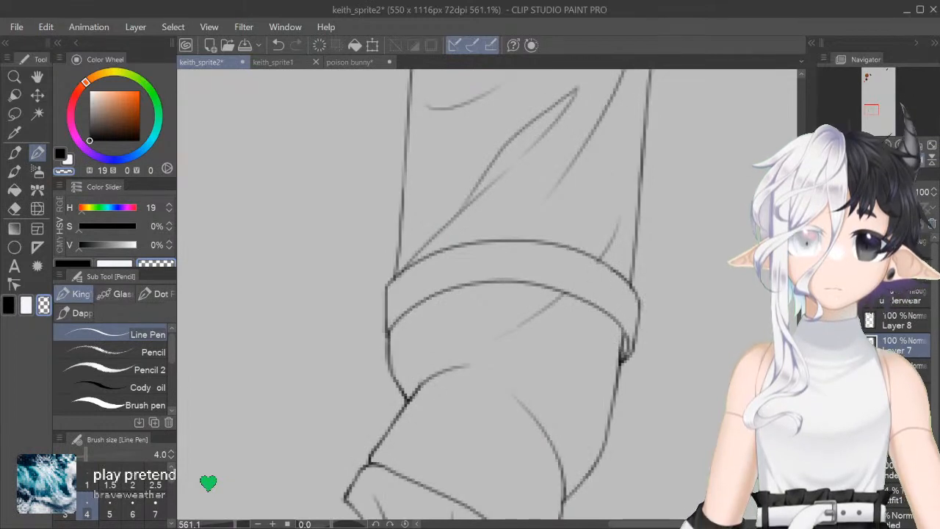
pyautogui.click(904, 320)
pyautogui.hotkey('ctrl', 'e')
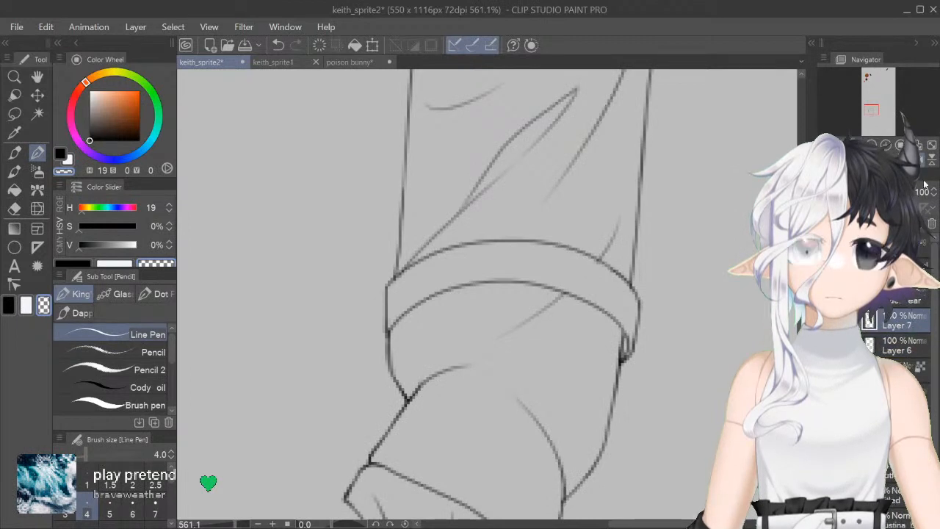
# Step: Erase the sleeve's inner edge above the strap and redraw it in black at brush size 1, bulging out to the strap
pyautogui.moveTo(399, 257)
pyautogui.mouseDown()
pyautogui.moveTo(408, 161)
pyautogui.moveTo(426, 153)
pyautogui.moveTo(401, 267)
pyautogui.moveTo(399, 204)
pyautogui.mouseUp()
pyautogui.click(60, 152)
pyautogui.click(89, 475)
pyautogui.hotkey('ctrl', 'z')
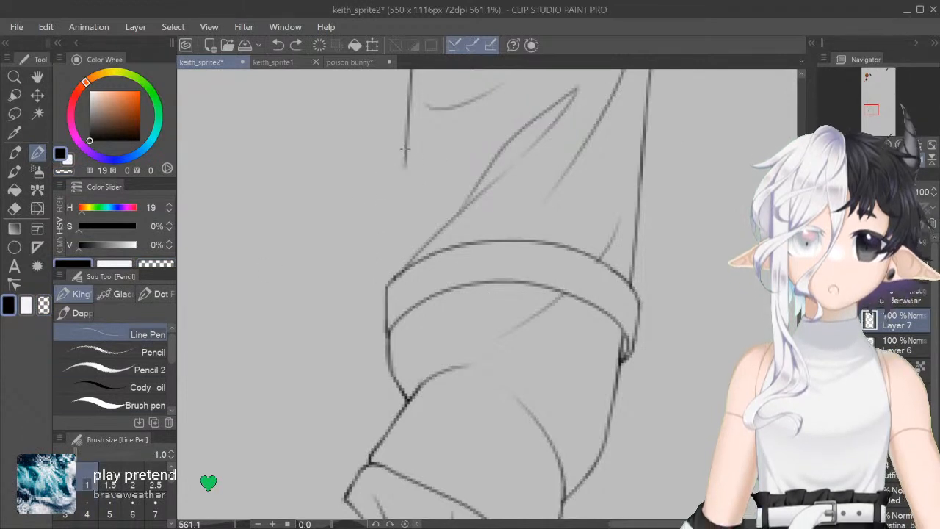
pyautogui.moveTo(406, 155)
pyautogui.mouseDown()
pyautogui.moveTo(390, 274)
pyautogui.moveTo(389, 242)
pyautogui.mouseUp()
pyautogui.hotkey('ctrl', 'z')
pyautogui.hotkey('ctrl', 'z')
pyautogui.moveTo(391, 280); pyautogui.dragTo(391, 226)
pyautogui.hotkey('ctrl', 'z')
pyautogui.hotkey('ctrl', 'y')
pyautogui.hotkey('ctrl', 'y')
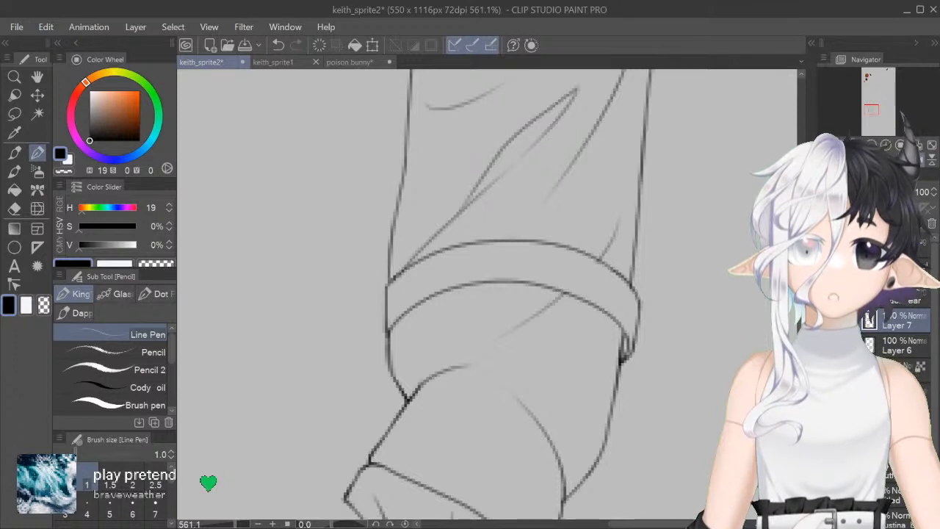
# Step: Rotate the canvas and draw two short parallel lines across the strap near its inner end
pyautogui.moveTo(764, 293); pyautogui.dragTo(753, 215)
pyautogui.moveTo(486, 297); pyautogui.dragTo(510, 235)
pyautogui.moveTo(355, 270); pyautogui.dragTo(397, 354)
pyautogui.hotkey('ctrl', 'z')
pyautogui.moveTo(403, 239); pyautogui.dragTo(436, 321)
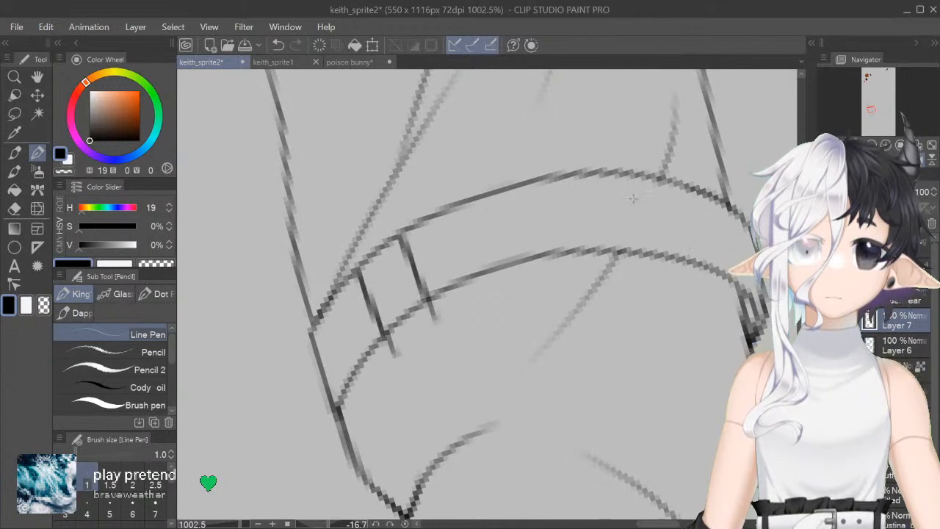
# Step: Draw a matching pair of short parallel lines across the strap near its outer end
pyautogui.moveTo(639, 177)
pyautogui.mouseDown()
pyautogui.moveTo(654, 257)
pyautogui.moveTo(661, 221)
pyautogui.moveTo(668, 255)
pyautogui.mouseUp()
pyautogui.hotkey('ctrl', 'z')
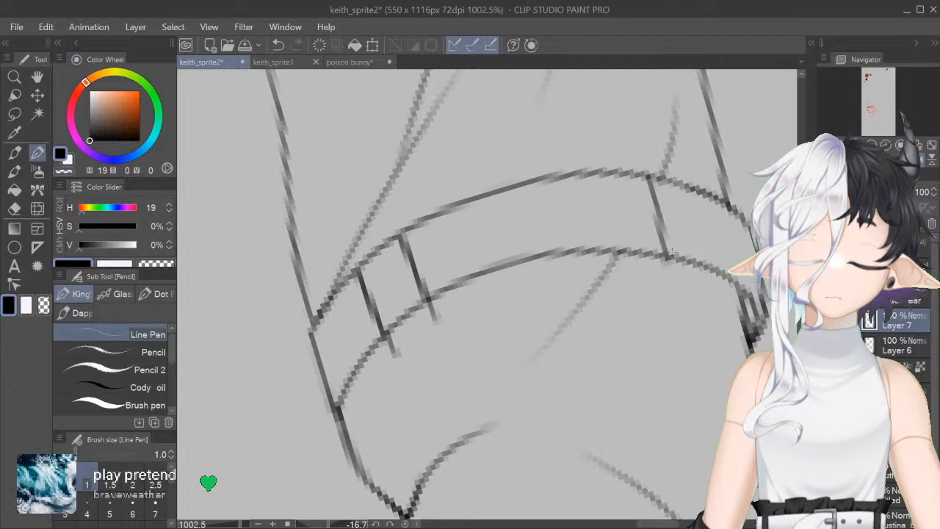
pyautogui.hotkey('ctrl', 'z')
pyautogui.moveTo(663, 181); pyautogui.dragTo(690, 281)
pyautogui.hotkey('ctrl', 'z')
pyautogui.moveTo(706, 193); pyautogui.dragTo(728, 291)
pyautogui.moveTo(663, 179); pyautogui.dragTo(691, 286)
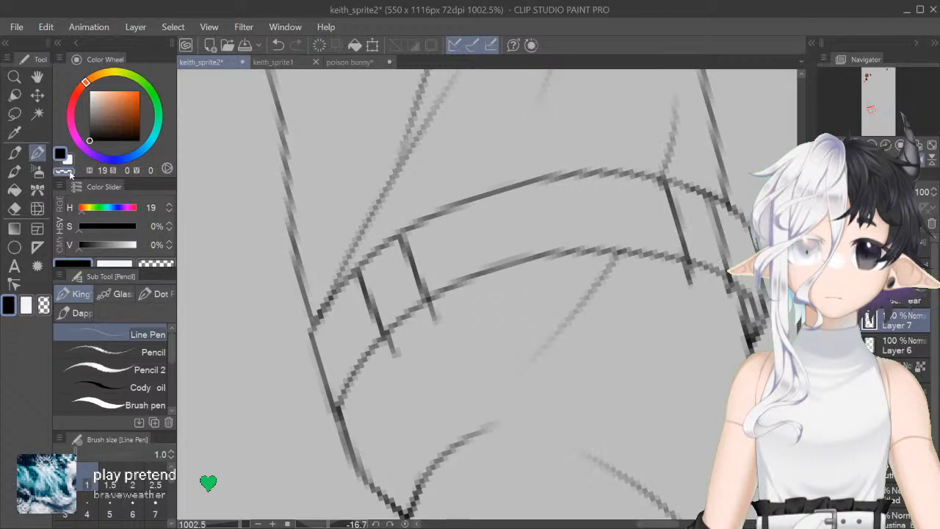
# Step: Erase the strap's edges between each pair of crossing lines with transparent colour at brush size 4
pyautogui.click(86, 514)
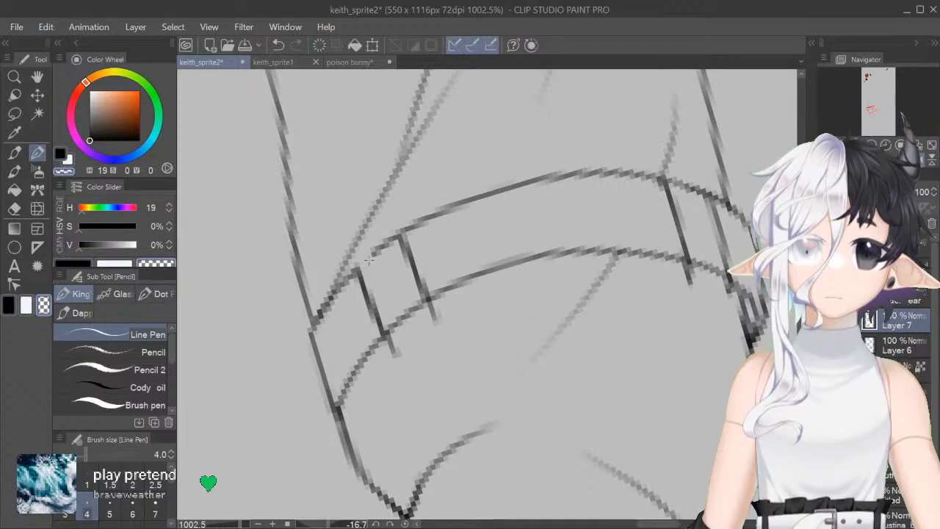
pyautogui.moveTo(421, 294); pyautogui.dragTo(391, 331)
pyautogui.moveTo(681, 183)
pyautogui.mouseDown()
pyautogui.moveTo(671, 185)
pyautogui.moveTo(705, 198)
pyautogui.mouseUp()
pyautogui.moveTo(692, 261)
pyautogui.mouseDown()
pyautogui.moveTo(696, 239)
pyautogui.moveTo(726, 296)
pyautogui.mouseUp()
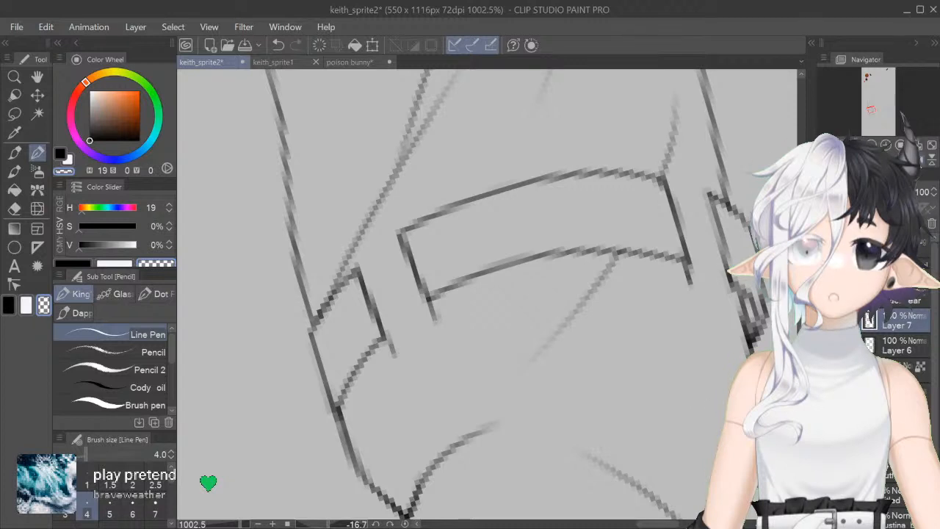
# Step: Flip the canvas horizontally and darken the outline of the strap's outer segment in black at brush size 1
pyautogui.press('h')
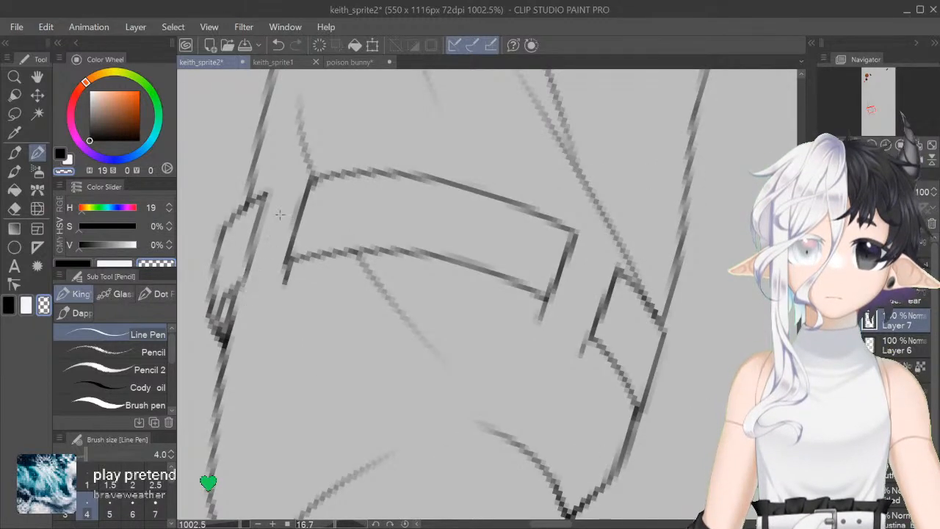
pyautogui.press('c')
pyautogui.press('[')
pyautogui.press('[')
pyautogui.press('[')
pyautogui.press('[')
pyautogui.press('[')
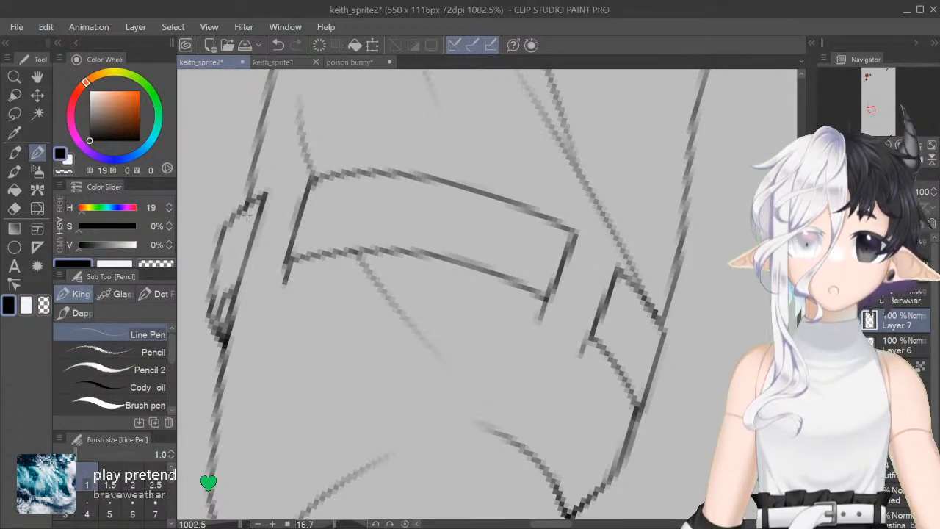
pyautogui.moveTo(253, 195); pyautogui.dragTo(255, 175)
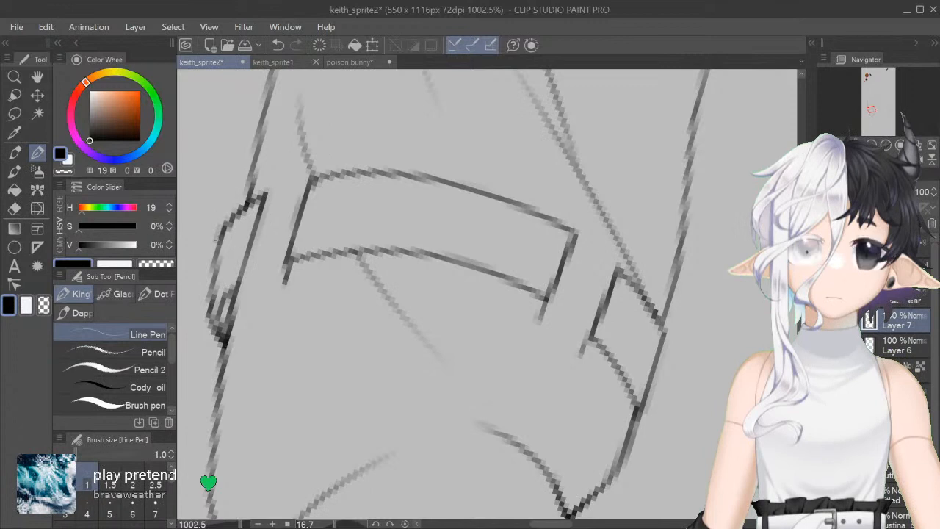
pyautogui.moveTo(215, 241); pyautogui.dragTo(213, 316)
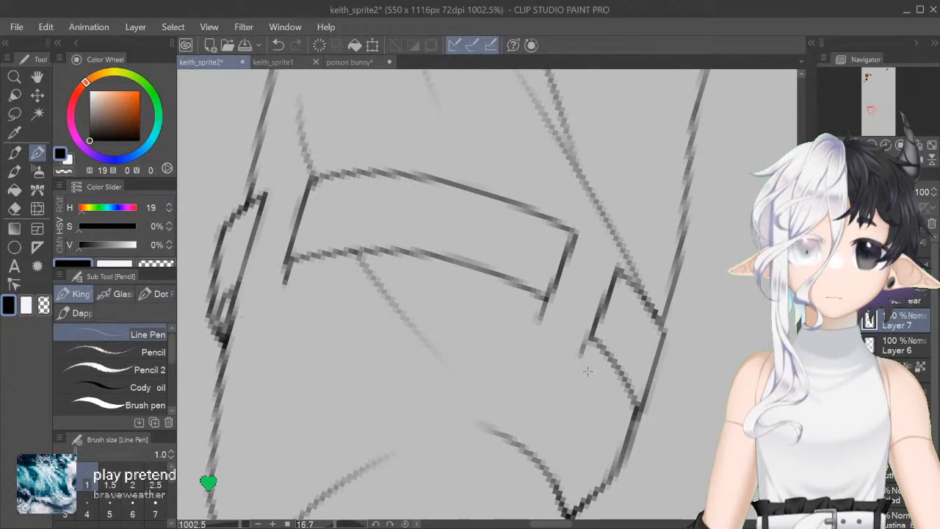
# Step: Flip the canvas back, darken the inner segment and adjoining end of the middle strap segment, and reset the rotation
pyautogui.press('h')
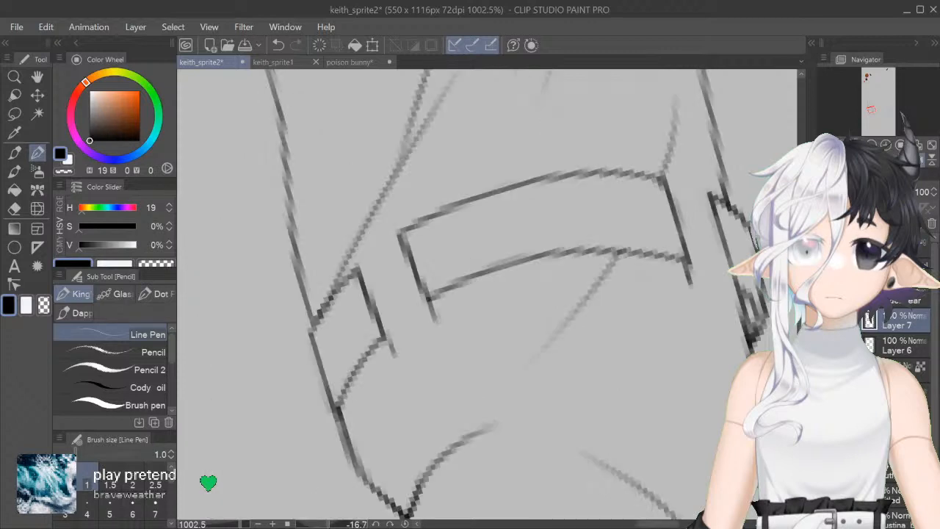
pyautogui.moveTo(360, 272)
pyautogui.mouseDown()
pyautogui.moveTo(334, 290)
pyautogui.moveTo(321, 327)
pyautogui.moveTo(328, 396)
pyautogui.moveTo(339, 413)
pyautogui.moveTo(384, 343)
pyautogui.mouseUp()
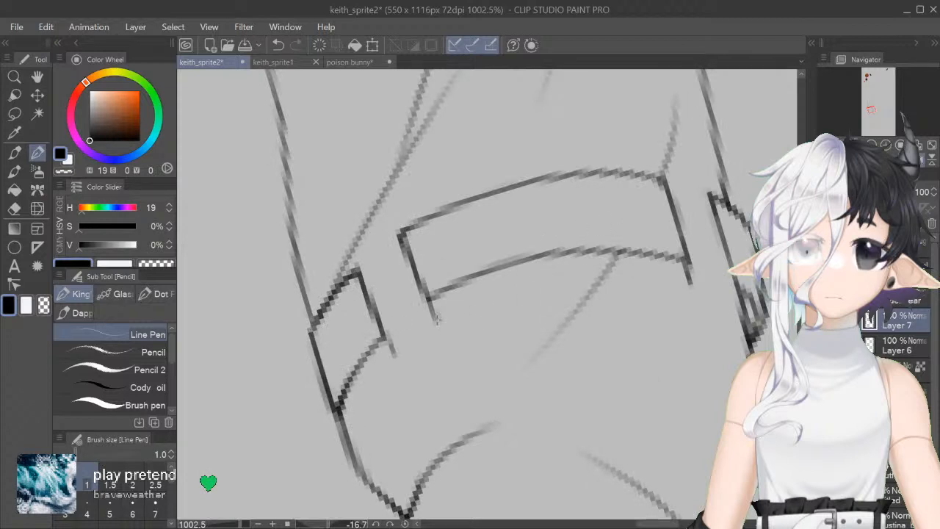
pyautogui.moveTo(415, 269)
pyautogui.mouseDown()
pyautogui.moveTo(439, 323)
pyautogui.moveTo(455, 286)
pyautogui.mouseUp()
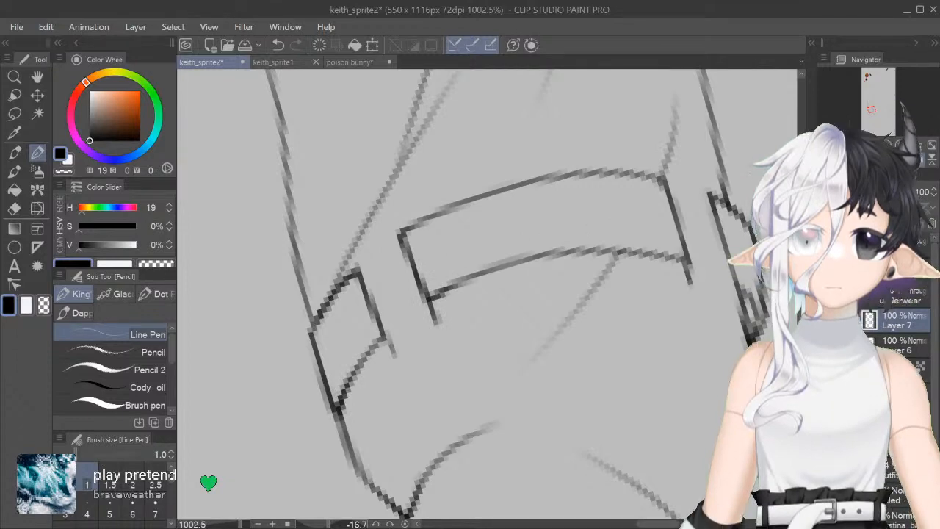
pyautogui.hotkey('ctrl', '@')
pyautogui.scroll(-5, 487, 294)
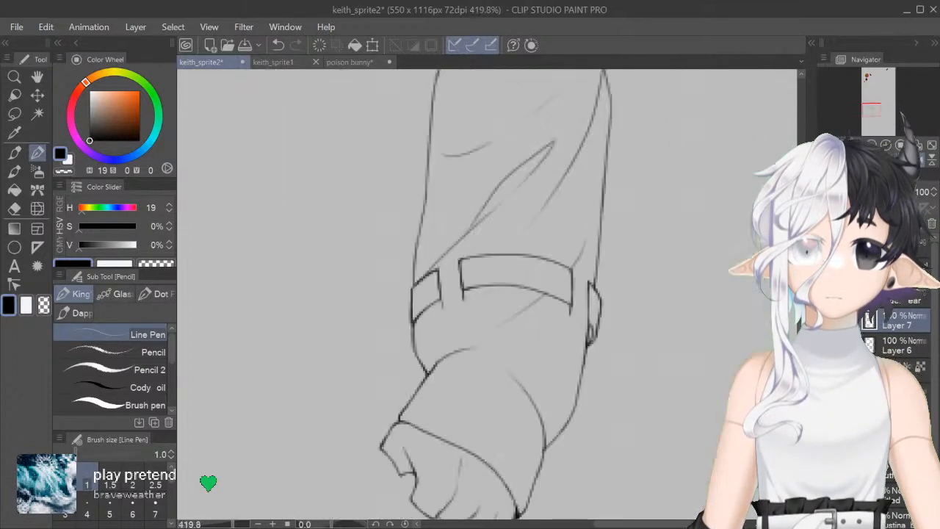
pyautogui.scroll(-2, 487, 294)
pyautogui.moveTo(558, 294); pyautogui.dragTo(553, 268)
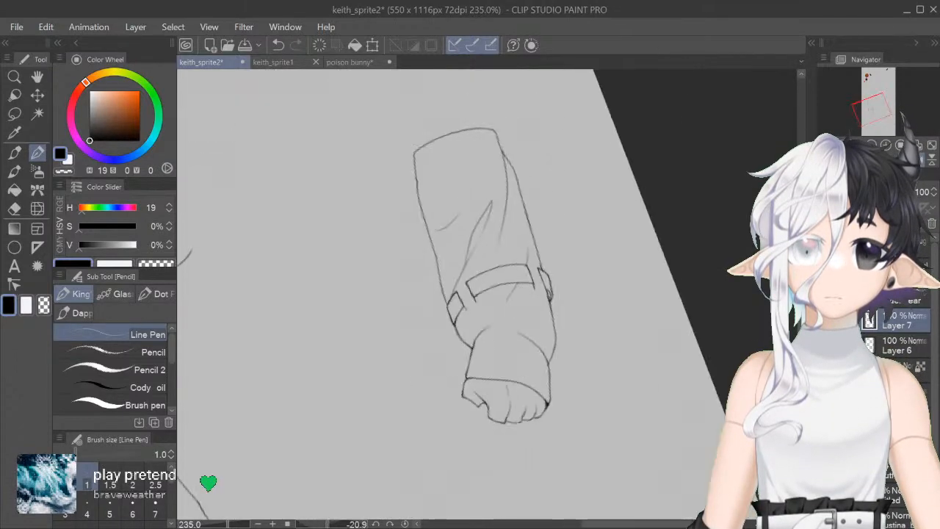
pyautogui.scroll(6, 487, 293)
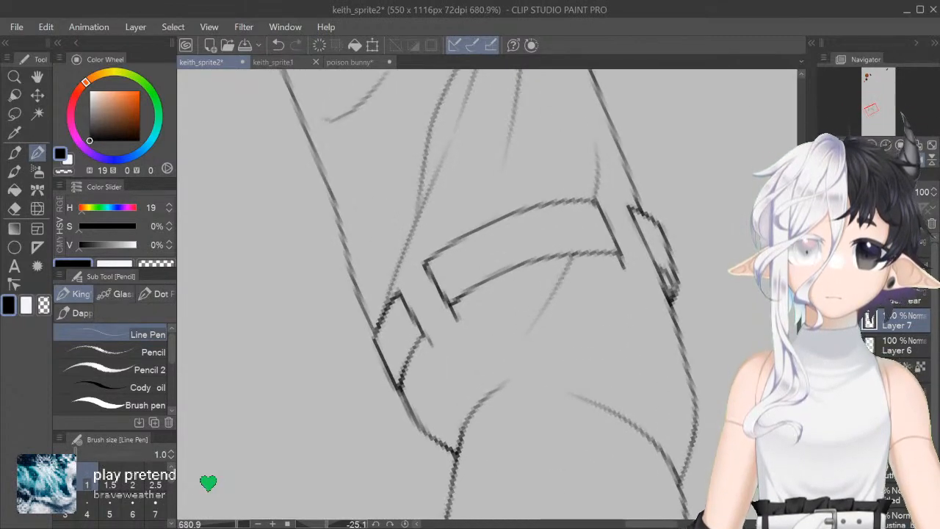
pyautogui.moveTo(709, 235); pyautogui.dragTo(673, 159)
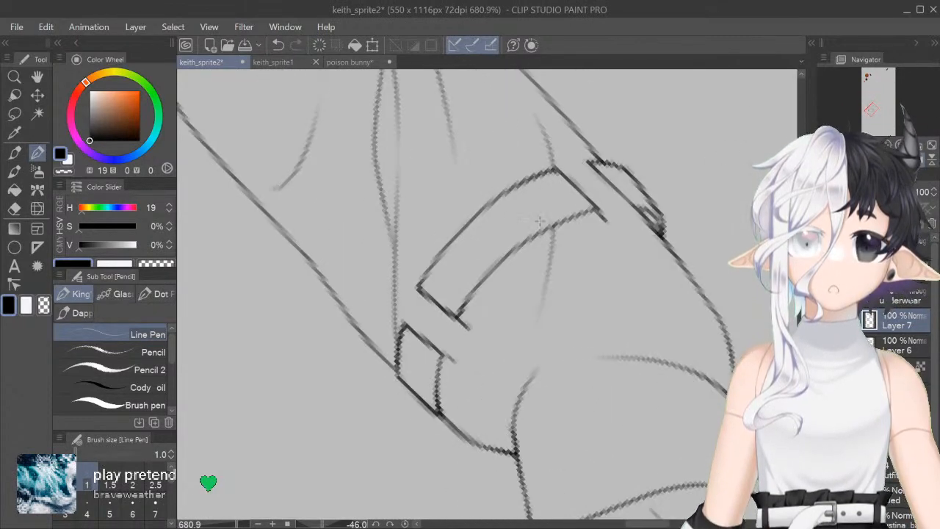
# Step: Reset the rotation, erase the lower end of the long fold line above the strap's inner gap, and return to black
pyautogui.hotkey('ctrl', '@')
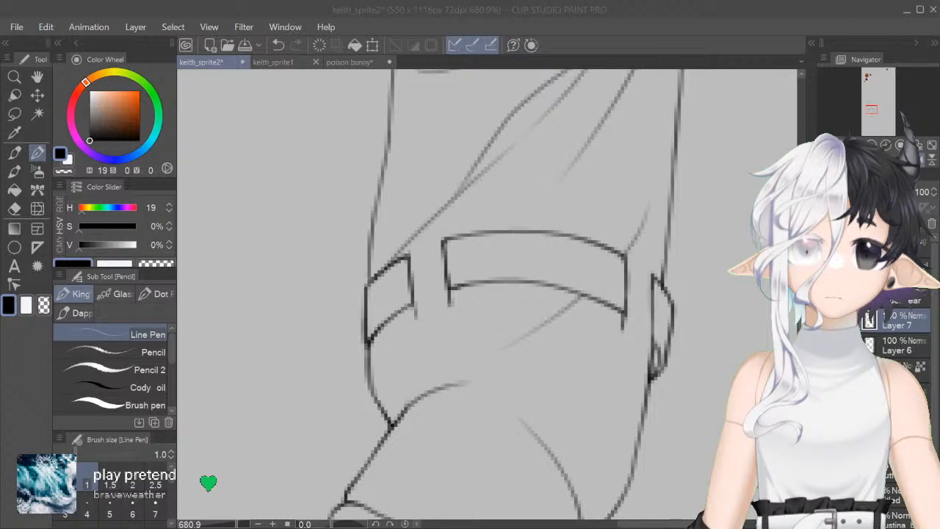
pyautogui.moveTo(487, 294); pyautogui.dragTo(487, 297)
pyautogui.press('c')
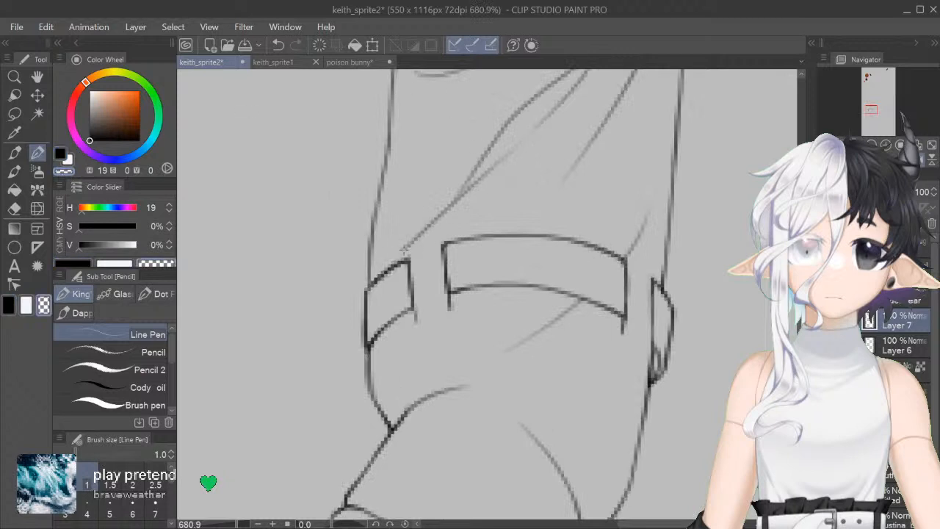
pyautogui.moveTo(394, 256)
pyautogui.mouseDown()
pyautogui.moveTo(443, 215)
pyautogui.moveTo(421, 234)
pyautogui.mouseUp()
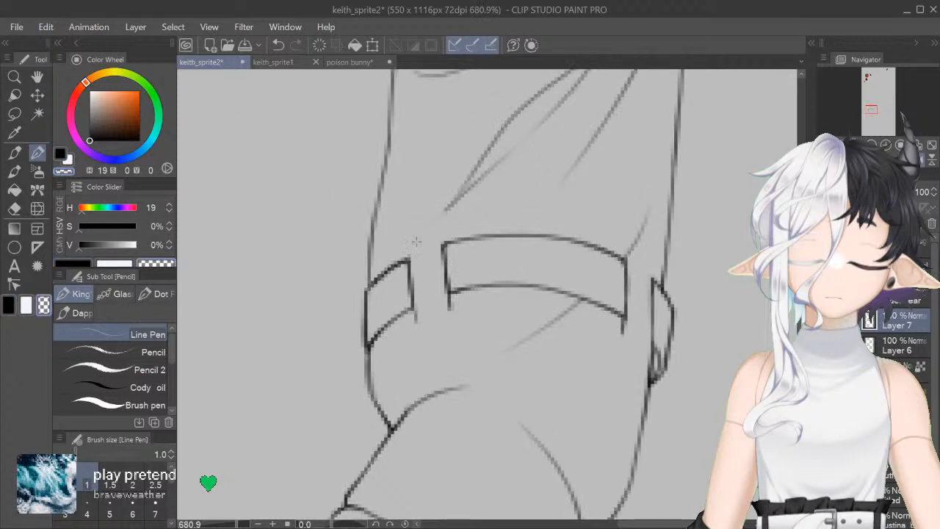
pyautogui.click(63, 155)
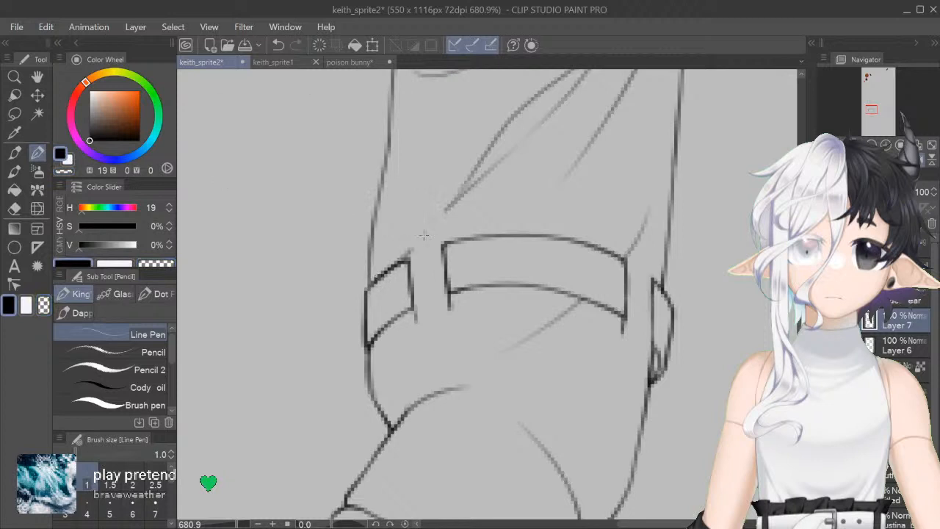
# Step: Try redrawing the short fold line that rises from the upper corner of the strap's inner segment
pyautogui.moveTo(408, 258); pyautogui.dragTo(422, 229)
pyautogui.hotkey('ctrl', 'z')
pyautogui.moveTo(403, 260); pyautogui.dragTo(433, 221)
pyautogui.hotkey('ctrl', 'z')
# Step: Show Layer 6 briefly to check the strapped sleeve against the tank top and trousers, and hide it again
pyautogui.hotkey('ctrl', '-')
pyautogui.hotkey('ctrl', '-')
pyautogui.hotkey('ctrl', '-')
pyautogui.hotkey('ctrl', '-')
pyautogui.hotkey('ctrl', '-')
pyautogui.hotkey('ctrl', '-')
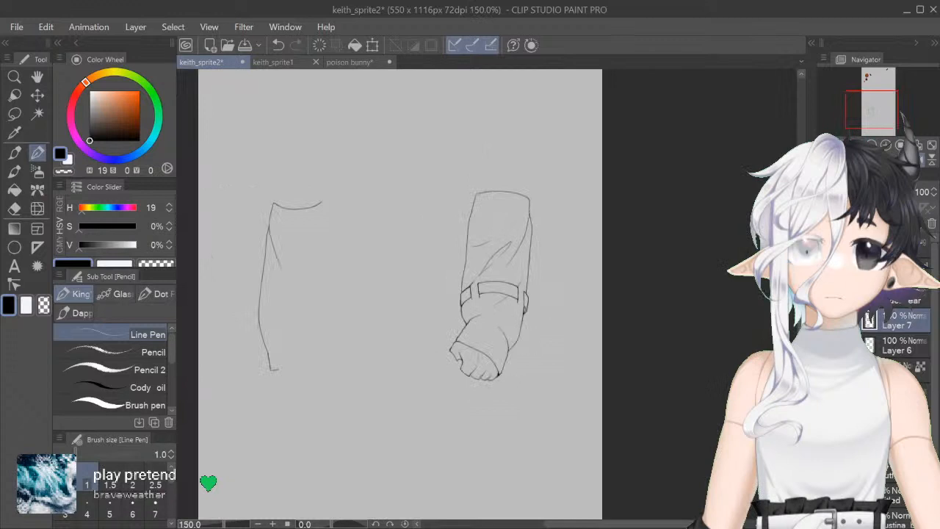
pyautogui.click(826, 345)
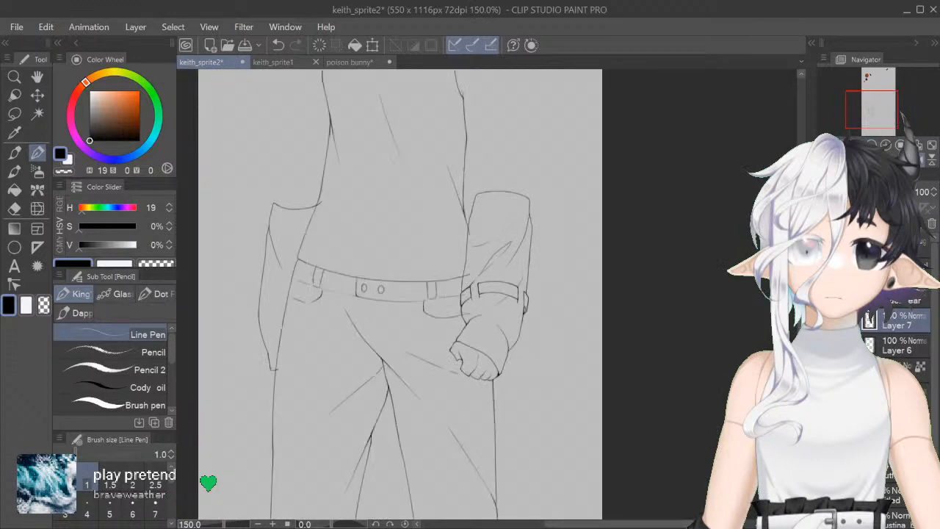
pyautogui.click(825, 346)
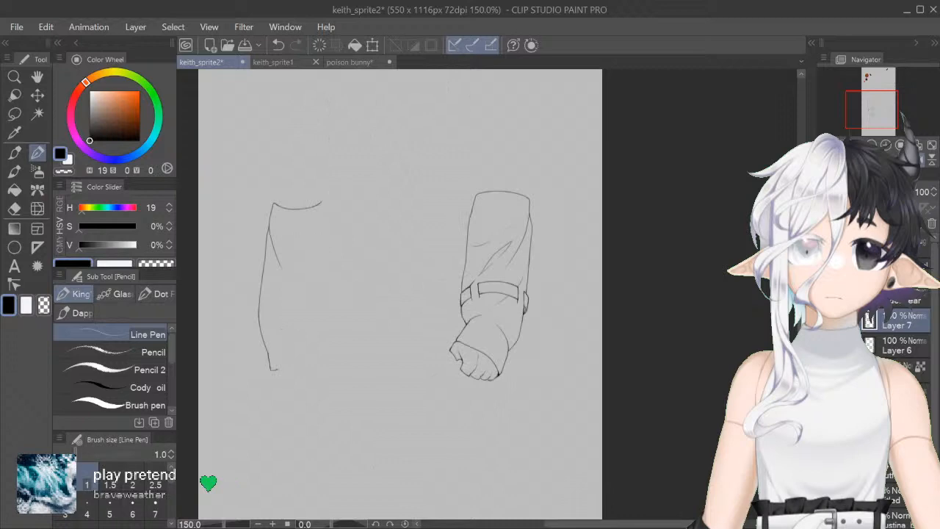
# Step: Rotate the canvas to the other sleeve and draw the strap's lower edge across its forearm
pyautogui.moveTo(578, 524); pyautogui.dragTo(557, 524)
pyautogui.moveTo(336, 524); pyautogui.dragTo(348, 524)
pyautogui.moveTo(488, 161); pyautogui.dragTo(526, 168)
pyautogui.moveTo(488, 220); pyautogui.dragTo(488, 343)
pyautogui.moveTo(488, 294); pyautogui.dragTo(558, 294)
pyautogui.scroll(1, 487, 292)
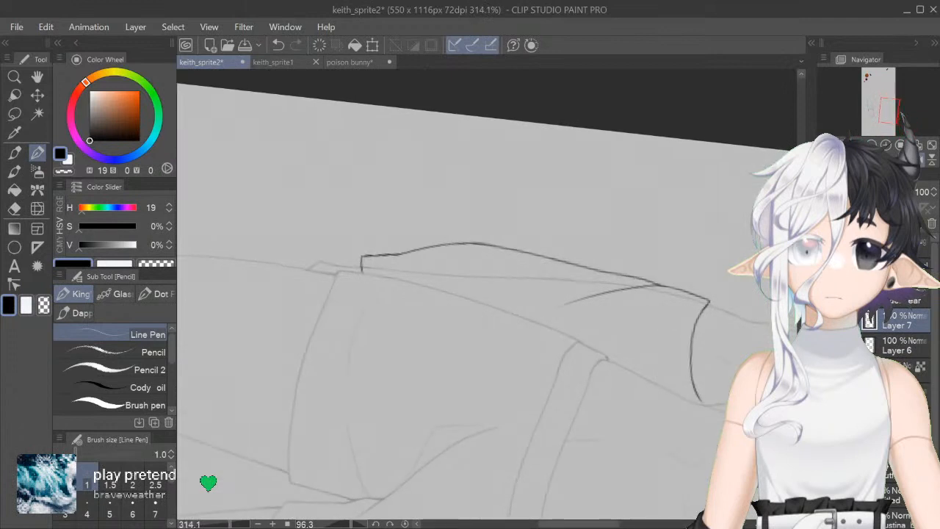
pyautogui.scroll(7, 487, 294)
pyautogui.moveTo(391, 197); pyautogui.dragTo(377, 269)
pyautogui.hotkey('ctrl', 'z')
pyautogui.moveTo(391, 198); pyautogui.dragTo(378, 281)
# Step: Draw the strap's upper edge across the same forearm, parallel to the lower one
pyautogui.moveTo(440, 296)
pyautogui.mouseDown()
pyautogui.moveTo(451, 197)
pyautogui.moveTo(445, 226)
pyautogui.mouseUp()
pyautogui.hotkey('ctrl', 'z')
pyautogui.hotkey('ctrl', 'z')
pyautogui.moveTo(440, 297); pyautogui.dragTo(453, 194)
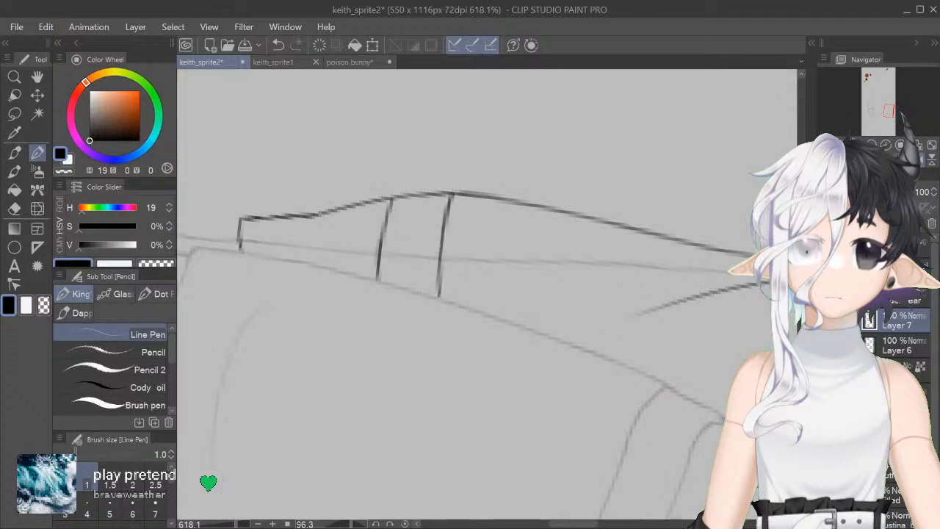
# Step: Reset the rotation and draw the strap's outer side slightly outside the sleeve outline, joining its upper and lower edges
pyautogui.hotkey('ctrl', '@')
pyautogui.scroll(3, 488, 294)
pyautogui.scroll(-2, 487, 294)
pyautogui.moveTo(363, 260)
pyautogui.mouseDown()
pyautogui.moveTo(350, 262)
pyautogui.moveTo(354, 320)
pyautogui.mouseUp()
pyautogui.hotkey('ctrl', 'z')
pyautogui.moveTo(353, 291)
pyautogui.mouseDown()
pyautogui.moveTo(358, 329)
pyautogui.moveTo(389, 341)
pyautogui.mouseUp()
pyautogui.hotkey('ctrl', 'z')
pyautogui.moveTo(354, 316); pyautogui.dragTo(390, 342)
pyautogui.moveTo(351, 283); pyautogui.dragTo(355, 260)
# Step: Erase the sleeve outline inside the strap with transparent colour at brush size 3
pyautogui.click(64, 171)
pyautogui.click(65, 508)
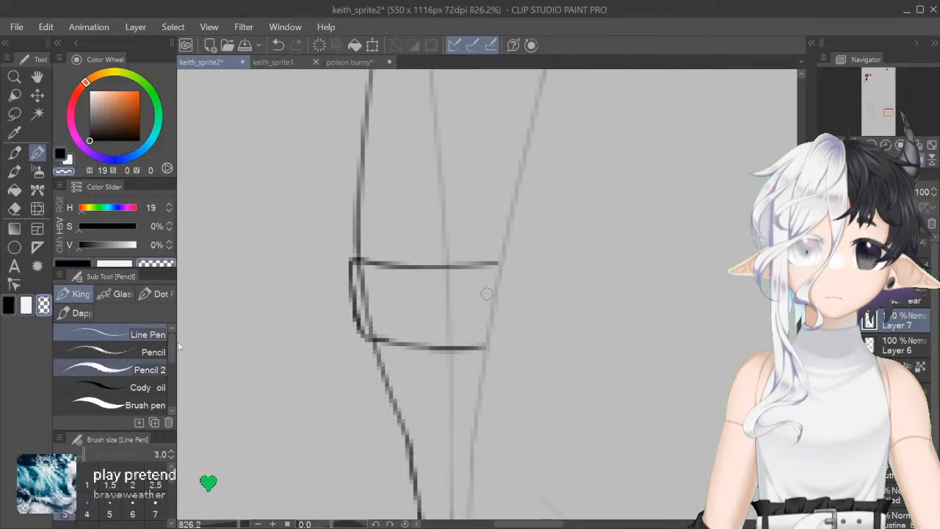
pyautogui.moveTo(361, 288); pyautogui.dragTo(373, 324)
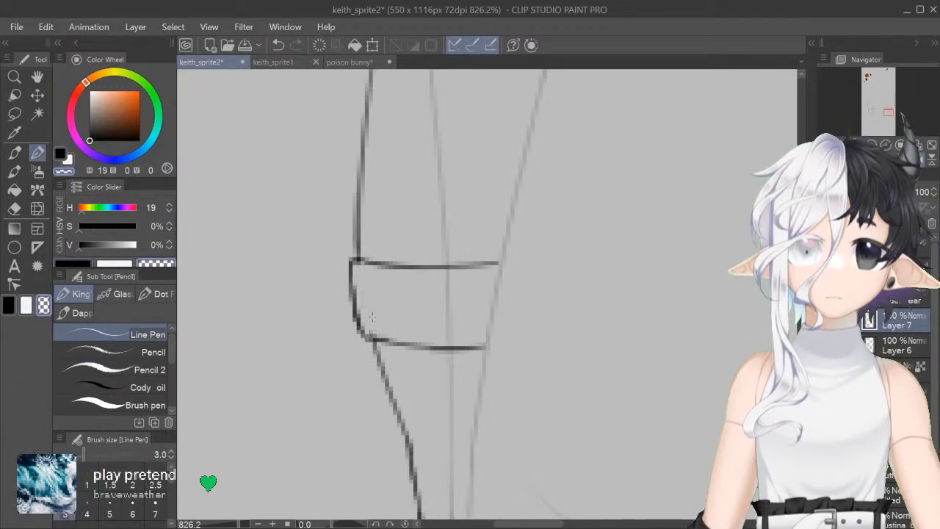
# Step: Darken the sleeve outline at both outer corners of the strap in black at brush size 1
pyautogui.click(9, 303)
pyautogui.click(87, 481)
pyautogui.moveTo(360, 260); pyautogui.dragTo(358, 221)
pyautogui.moveTo(359, 328); pyautogui.dragTo(379, 365)
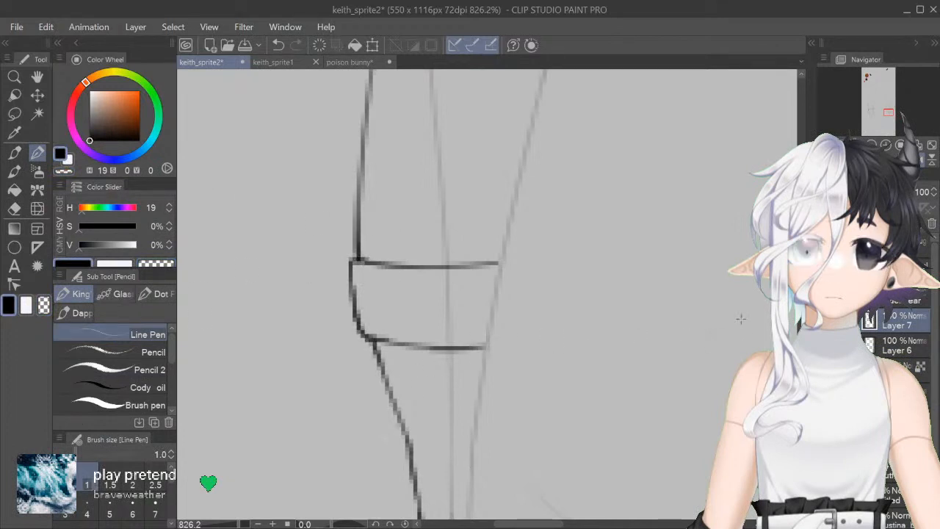
# Step: Display Layer 6 again with both sleeves in view and switch to transparent colour at brush size 4
pyautogui.click(226, 524)
pyautogui.moveTo(588, 524); pyautogui.dragTo(622, 525)
pyautogui.moveTo(801, 332); pyautogui.dragTo(801, 299)
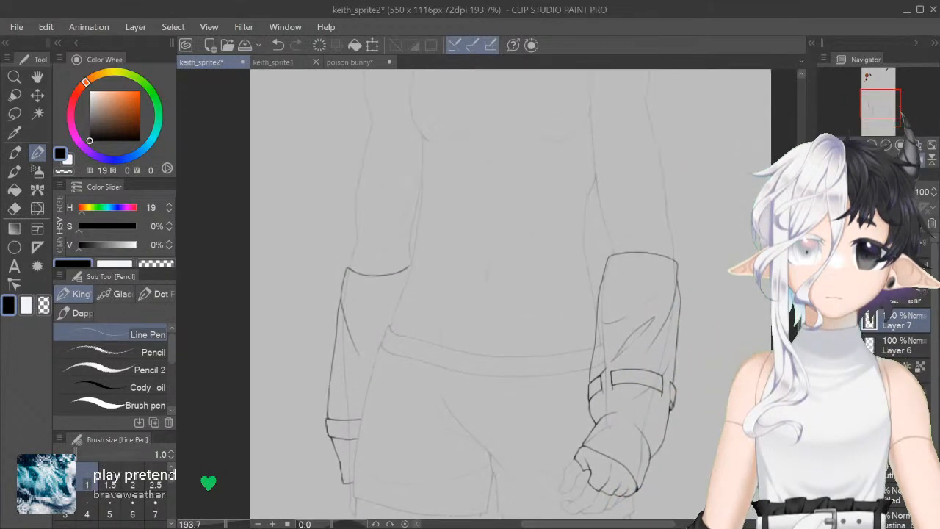
pyautogui.hotkey('ctrl', 'z')
pyautogui.hotkey('ctrl', 'y')
pyautogui.click(64, 170)
pyautogui.click(87, 506)
pyautogui.hotkey('ctrl', 'z')
pyautogui.scroll(5, 491, 293)
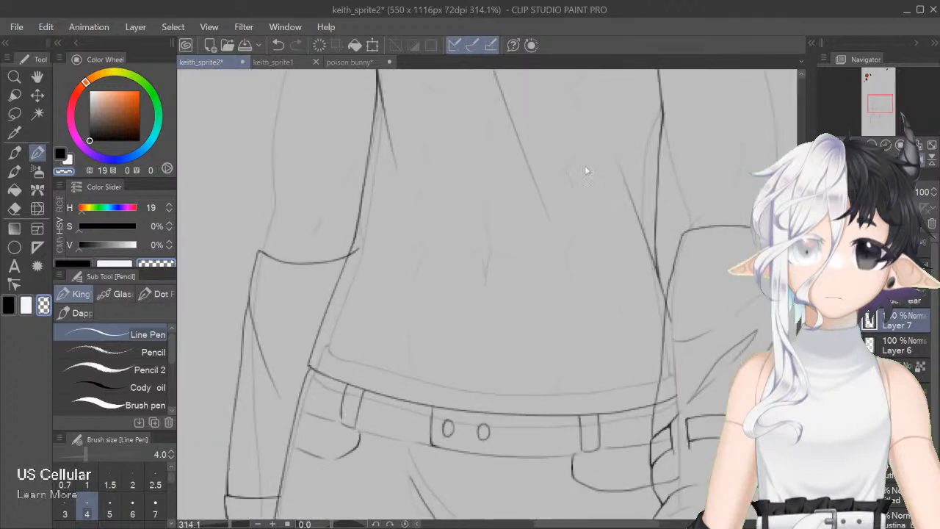
pyautogui.scroll(1, 474, 294)
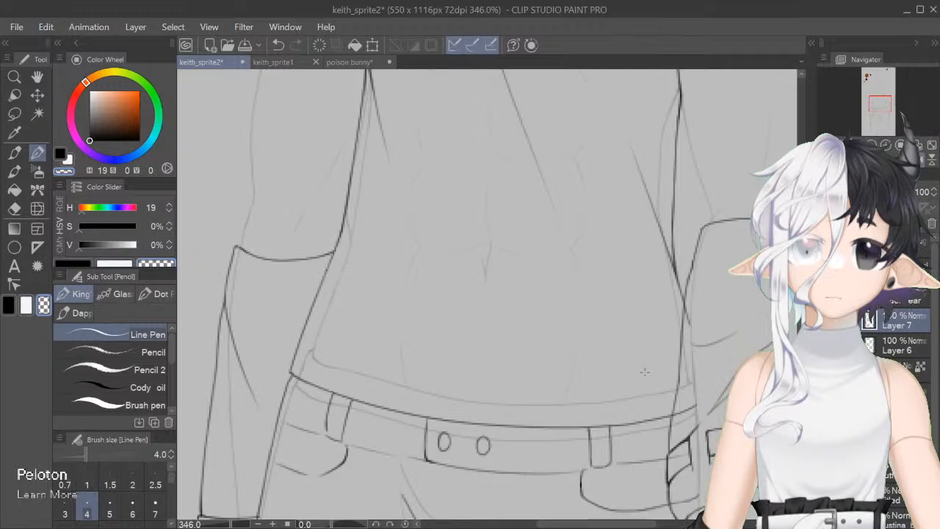
# Step: Hide the body lines and erase Layer 6's tank top and belt lines inside the bent sleeve with transparent colour at brush size 12
pyautogui.click(904, 345)
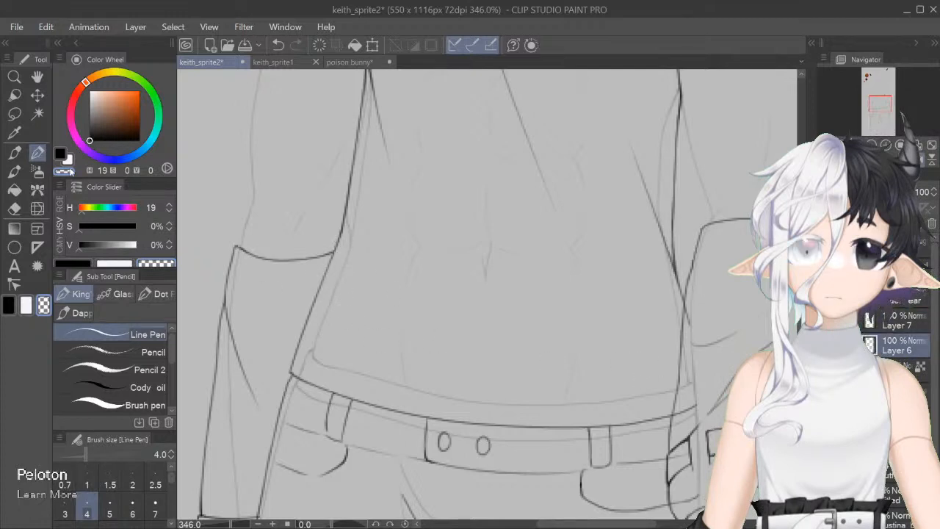
pyautogui.click(110, 523)
pyautogui.moveTo(563, 523); pyautogui.dragTo(585, 524)
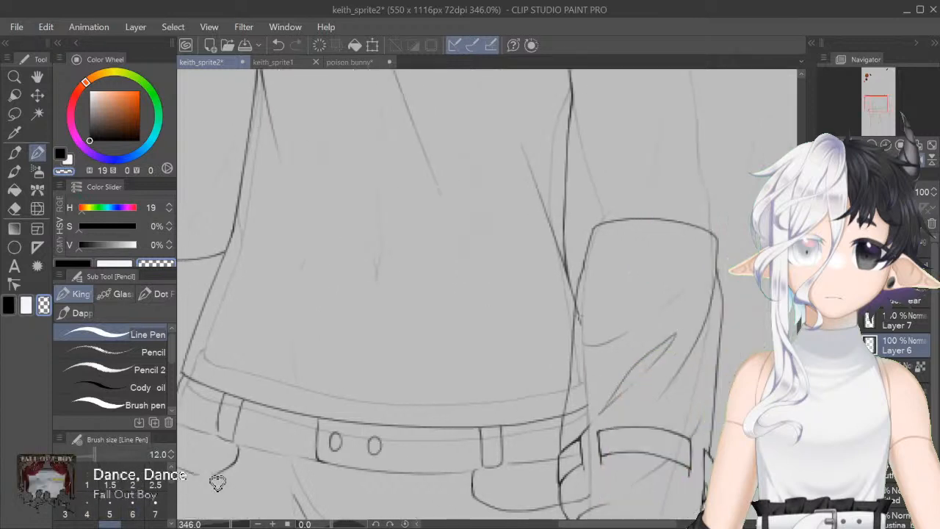
pyautogui.click(833, 368)
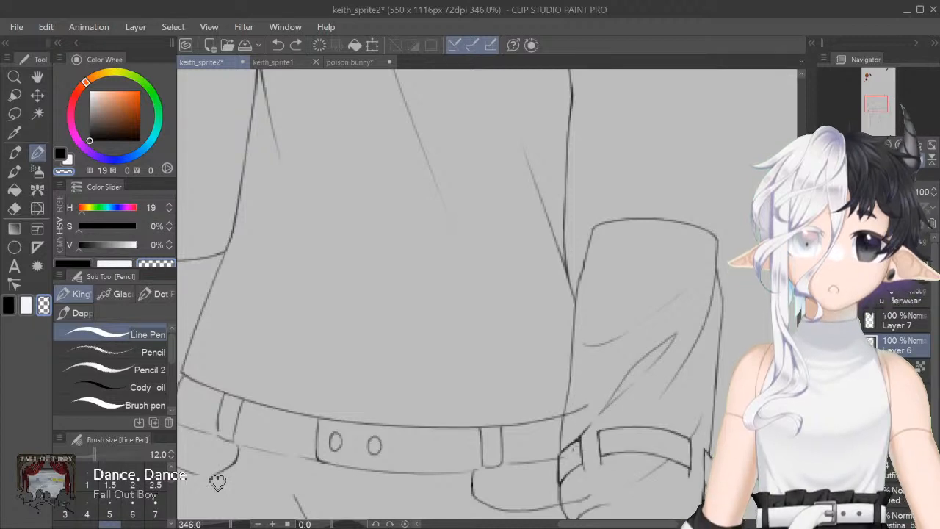
pyautogui.moveTo(574, 409); pyautogui.dragTo(589, 396)
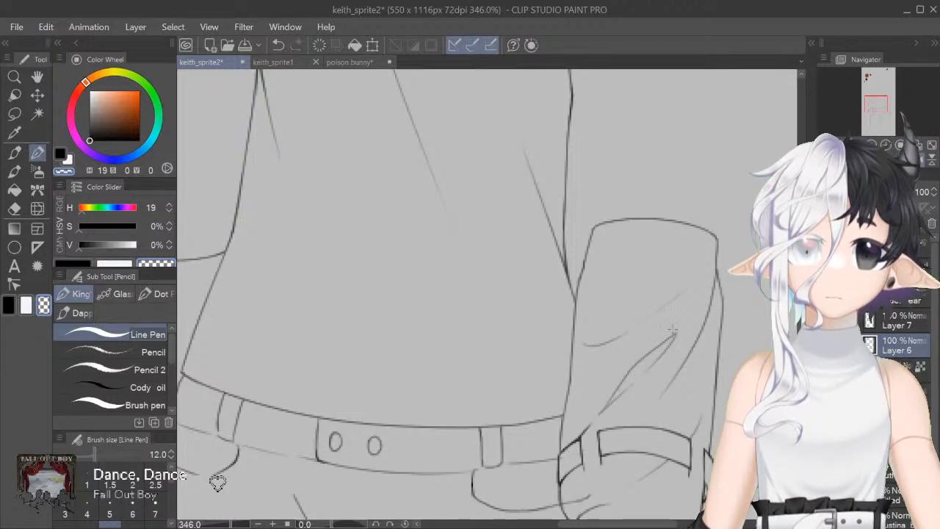
# Step: Erase the straight sleeve's strap and cuff ends that cross the trouser outline on Layer 7, and merge that layer into Layer 6
pyautogui.scroll(-5, 485, 293)
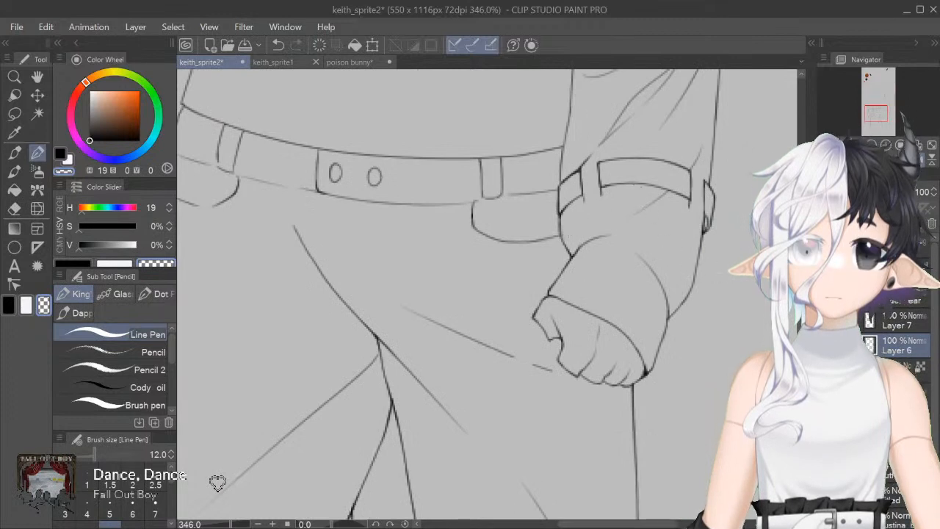
pyautogui.scroll(2, 485, 293)
pyautogui.scroll(2, 485, 294)
pyautogui.scroll(-2, 484, 294)
pyautogui.moveTo(617, 523); pyautogui.dragTo(578, 523)
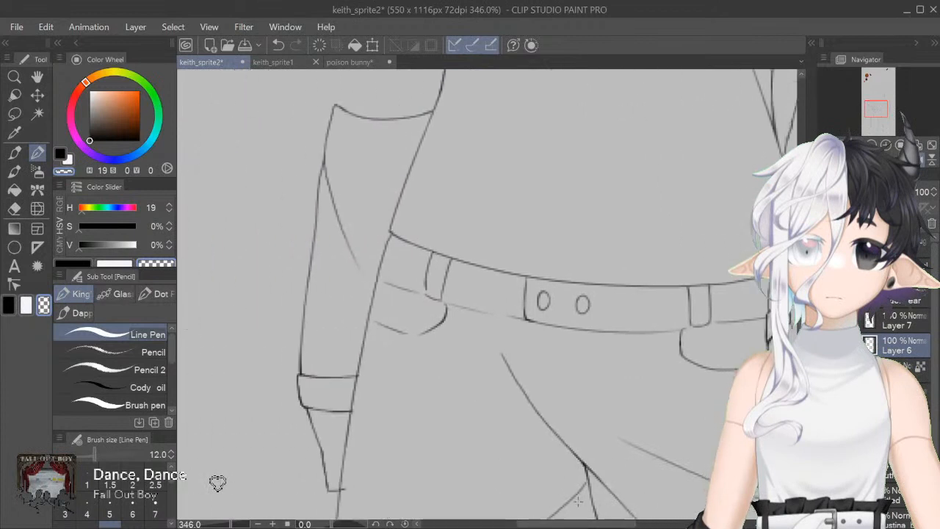
pyautogui.click(875, 325)
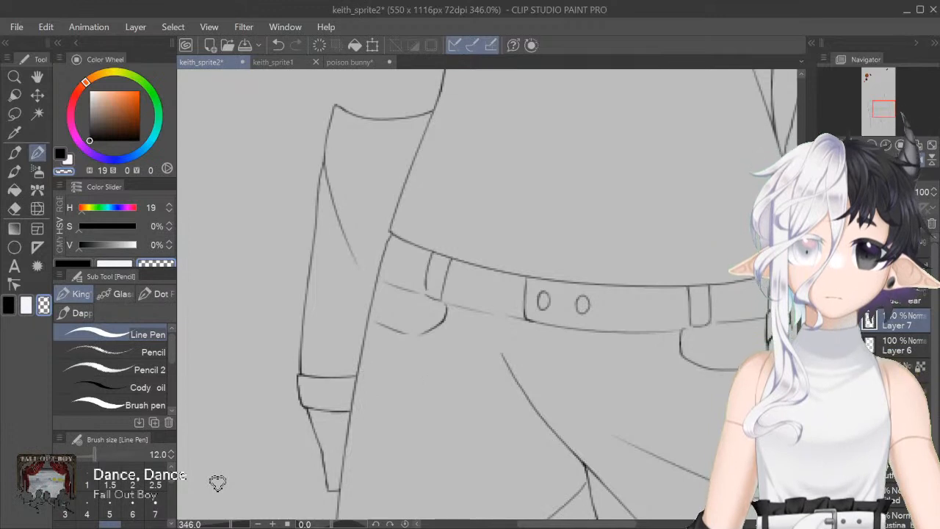
pyautogui.hotkey('ctrl', 'e')
# Step: Darken the tank top's side outline below its junction with the straight sleeve in black at brush size 1
pyautogui.click(61, 154)
pyautogui.click(87, 477)
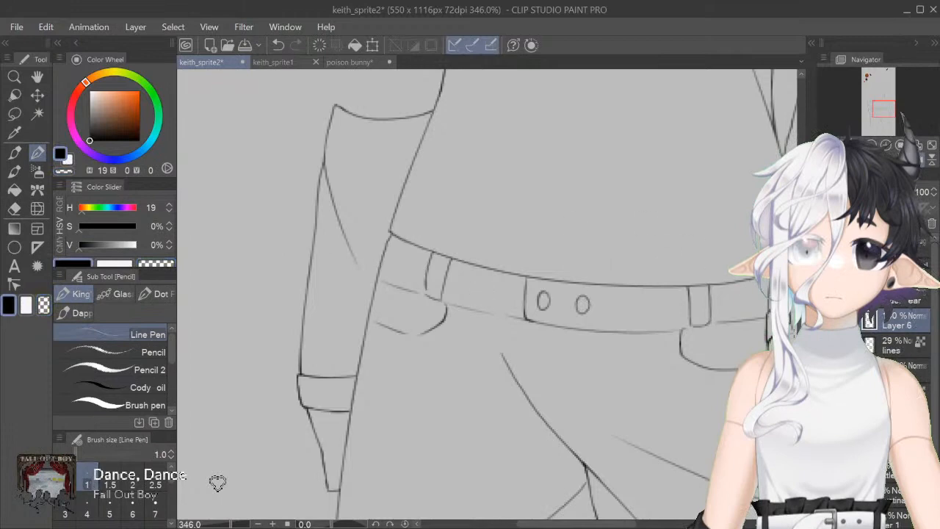
pyautogui.moveTo(485, 220)
pyautogui.mouseDown()
pyautogui.moveTo(487, 408)
pyautogui.moveTo(542, 395)
pyautogui.moveTo(538, 372)
pyautogui.mouseUp()
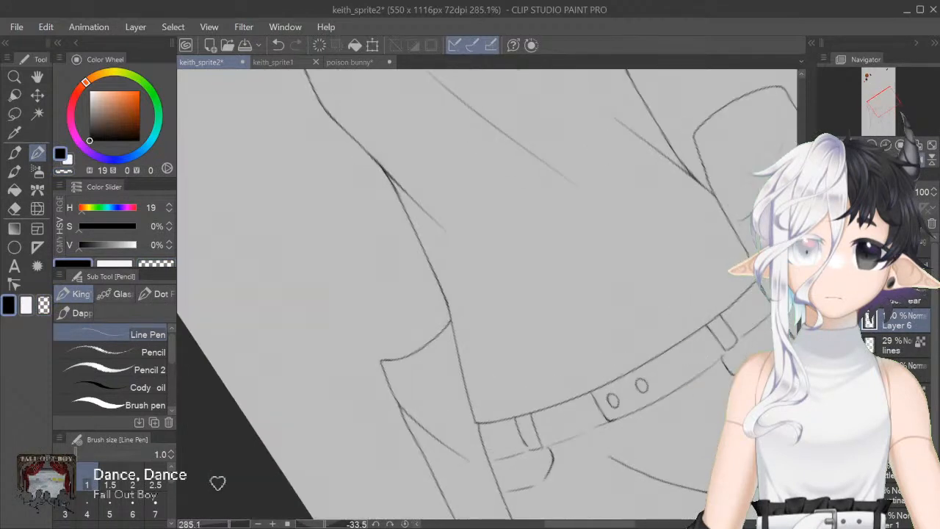
pyautogui.scroll(6, 396, 350)
pyautogui.moveTo(359, 387)
pyautogui.mouseDown()
pyautogui.moveTo(341, 405)
pyautogui.moveTo(357, 367)
pyautogui.moveTo(351, 342)
pyautogui.moveTo(376, 453)
pyautogui.mouseUp()
# Step: Reset the rotation and darken the three lines where the tank top's other side meets the bent sleeve's inner edge
pyautogui.press('r')
pyautogui.moveTo(748, 335); pyautogui.dragTo(648, 508)
pyautogui.moveTo(617, 443); pyautogui.dragTo(616, 309)
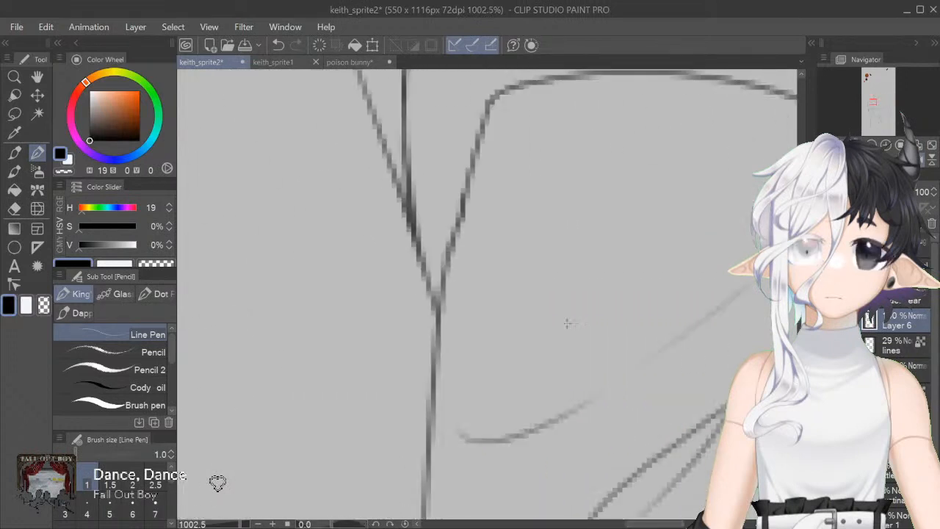
pyautogui.moveTo(438, 298); pyautogui.dragTo(433, 403)
pyautogui.moveTo(439, 311); pyautogui.dragTo(448, 255)
pyautogui.moveTo(438, 308); pyautogui.dragTo(415, 250)
# Step: Darken the bent sleeve's inner outline and the tank top hem's end where they meet above the strap
pyautogui.scroll(-10, 487, 294)
pyautogui.scroll(3, 487, 294)
pyautogui.moveTo(411, 227); pyautogui.dragTo(395, 315)
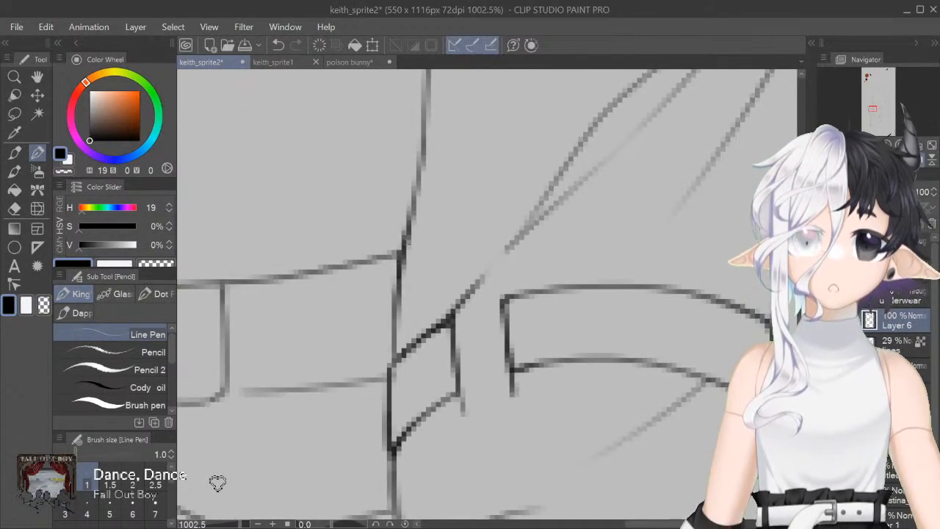
pyautogui.scroll(-3, 360, 294)
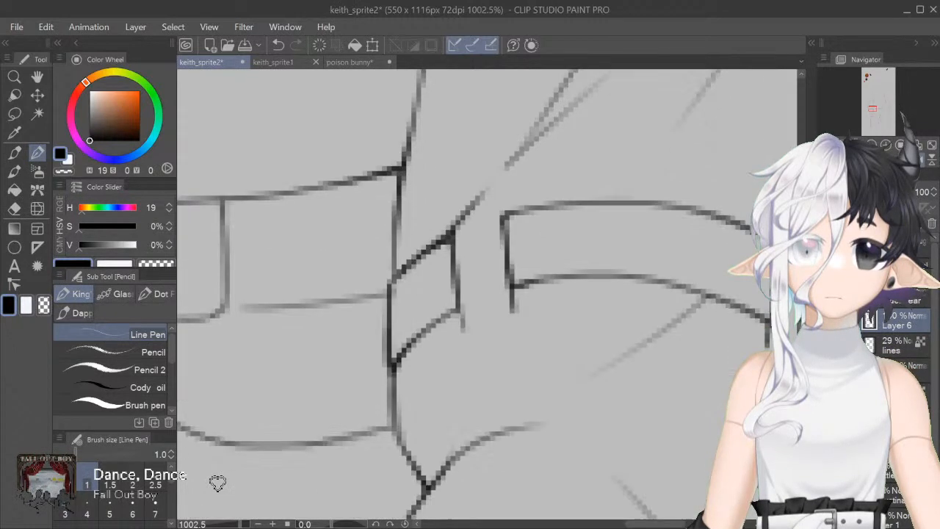
# Step: Darken the sleeve outline below the strap and the end of the pocket's lower edge where they meet
pyautogui.scroll(-8, 484, 294)
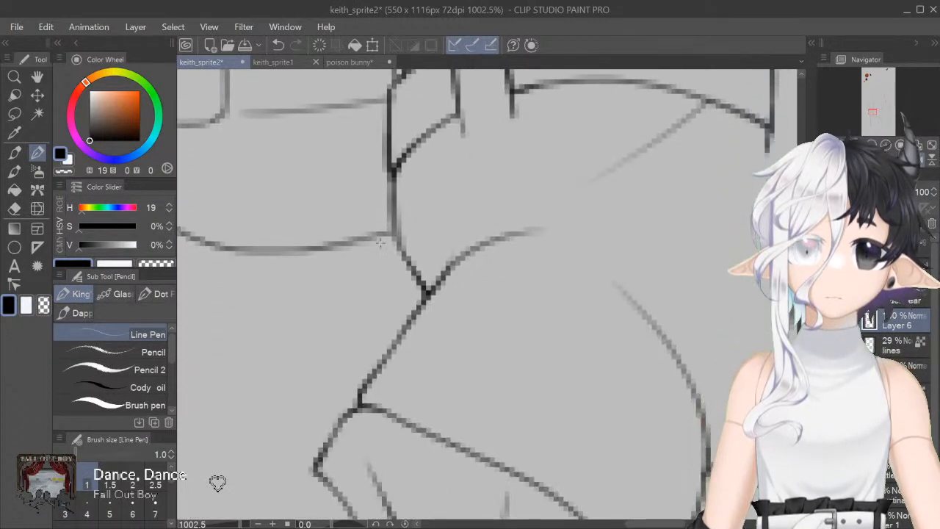
pyautogui.moveTo(392, 195); pyautogui.dragTo(409, 268)
pyautogui.moveTo(382, 233); pyautogui.dragTo(394, 232)
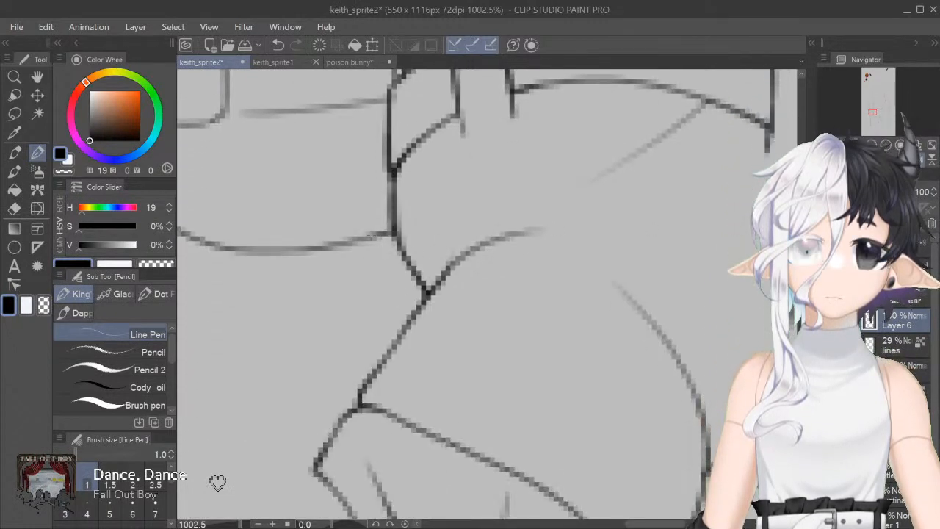
pyautogui.hotkey('ctrl', 'z')
pyautogui.moveTo(332, 245); pyautogui.dragTo(394, 232)
pyautogui.scroll(-2, 289, 318)
pyautogui.scroll(-3, 290, 318)
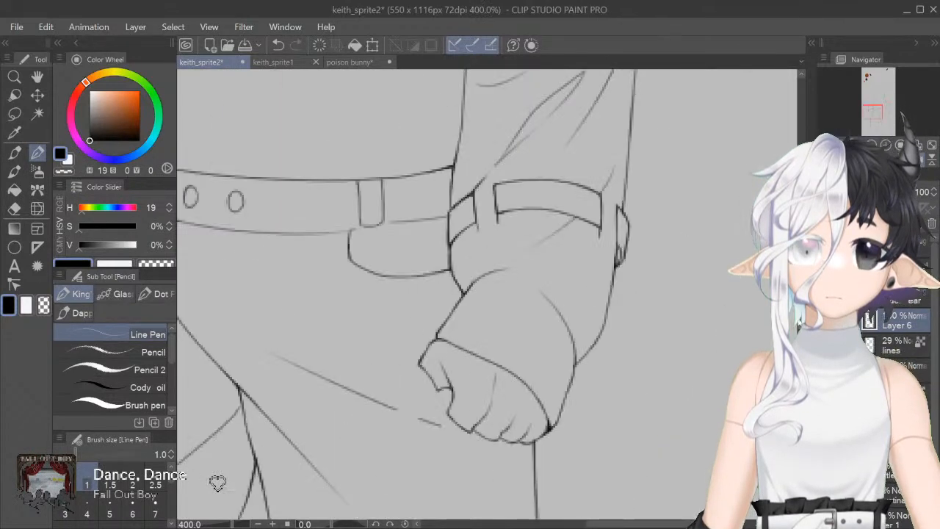
# Step: Rotate the canvas to darken the fist's lower outline where it meets the trouser outline, and reset the rotation
pyautogui.scroll(-3, 486, 294)
pyautogui.scroll(5, 487, 294)
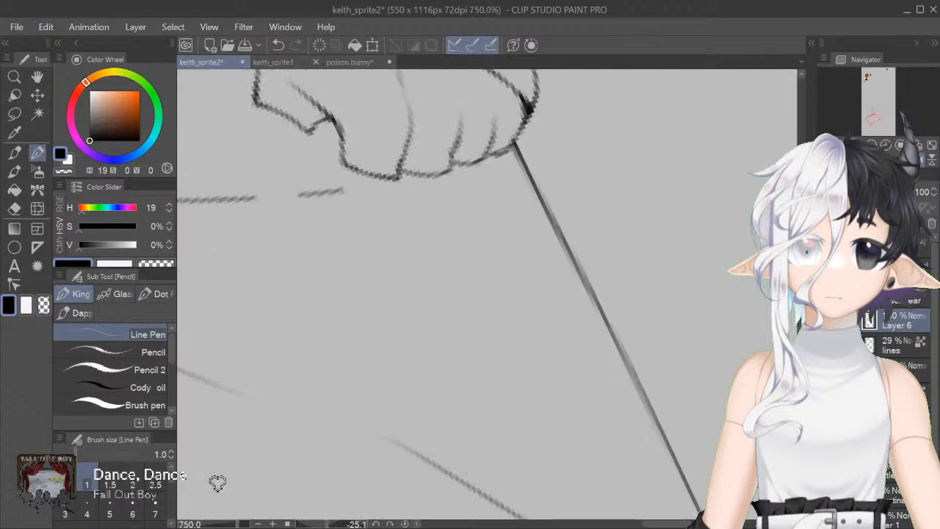
pyautogui.scroll(5, 647, 243)
pyautogui.moveTo(532, 439); pyautogui.dragTo(501, 461)
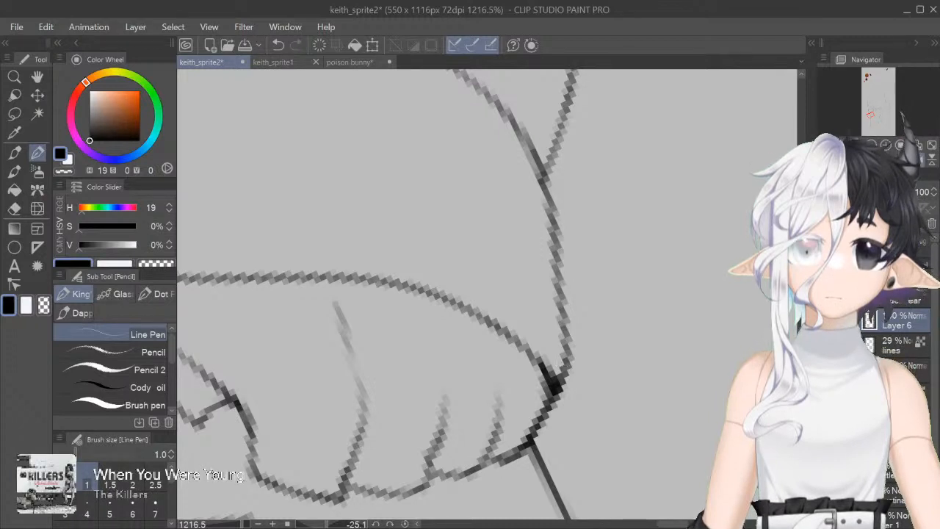
pyautogui.scroll(-2, 487, 294)
pyautogui.hotkey('ctrl', '-')
pyautogui.hotkey('ctrl', '-')
pyautogui.hotkey('ctrl', '-')
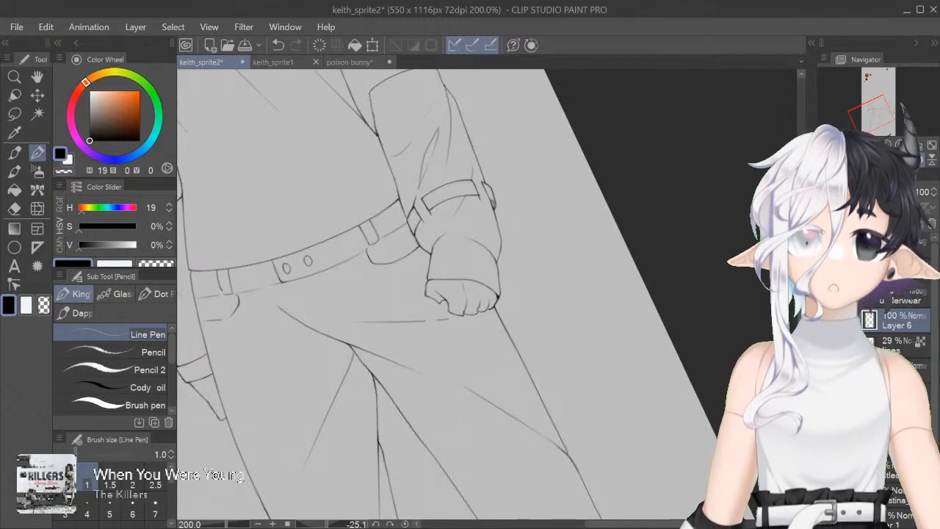
pyautogui.click(405, 523)
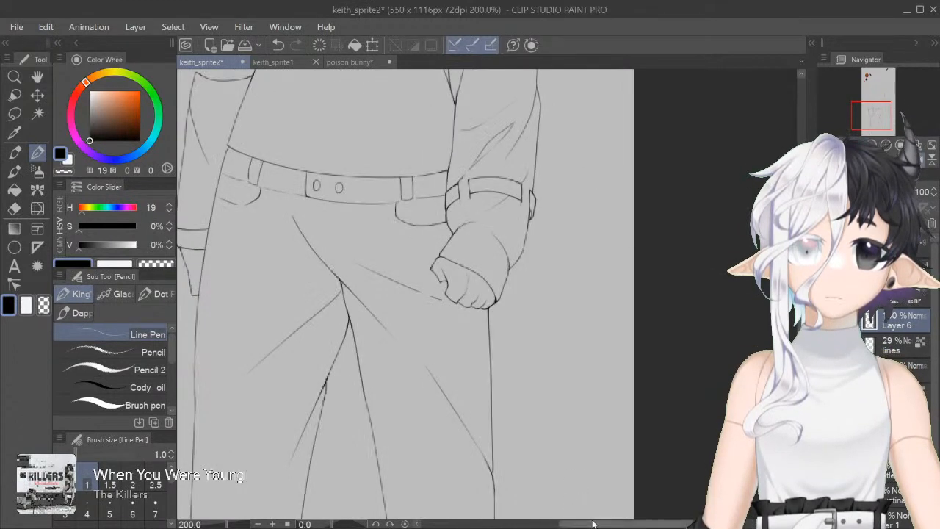
# Step: Show the body lines again and examine the whole outfit from the tank top's neckline down to the trouser legs
pyautogui.moveTo(596, 523); pyautogui.dragTo(576, 522)
pyautogui.scroll(5, 445, 294)
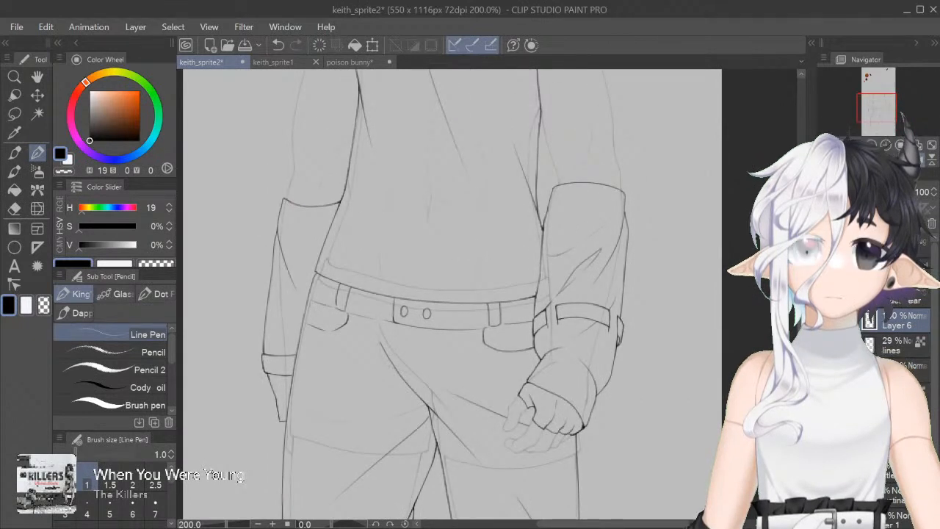
pyautogui.scroll(5, 445, 294)
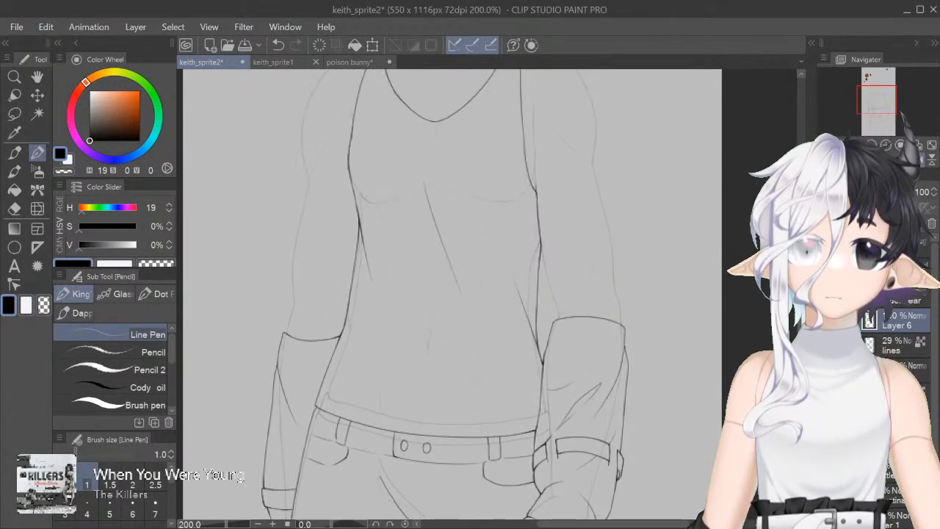
pyautogui.press('c')
pyautogui.press('c')
pyautogui.scroll(5, 445, 294)
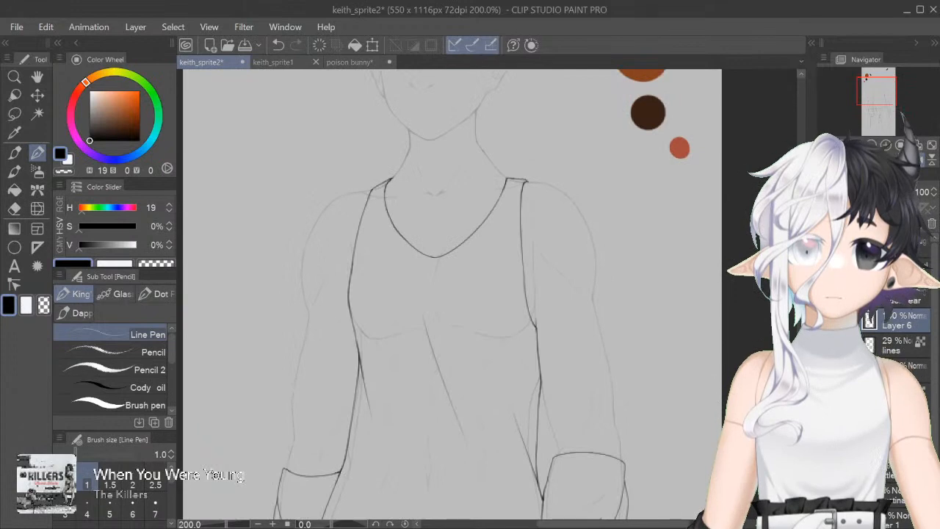
pyautogui.scroll(-15, 445, 294)
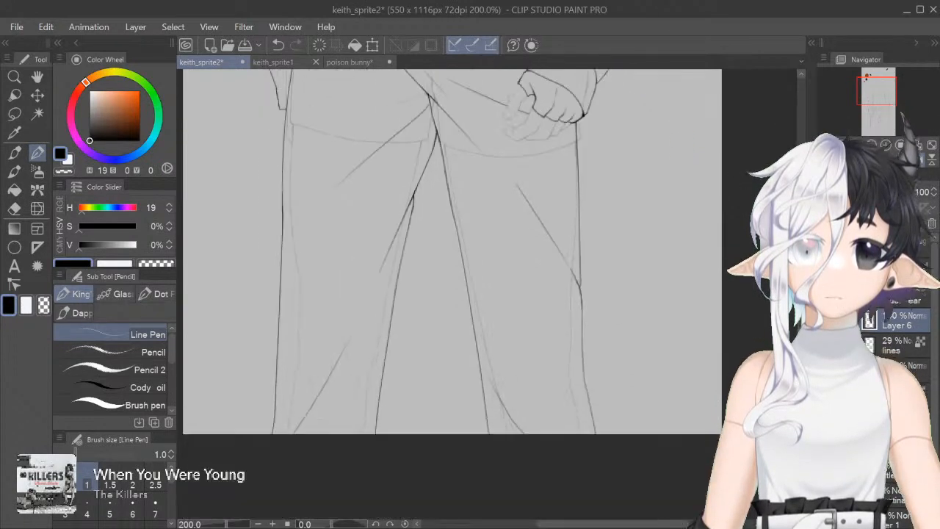
pyautogui.scroll(12, 445, 294)
pyautogui.scroll(6, 445, 294)
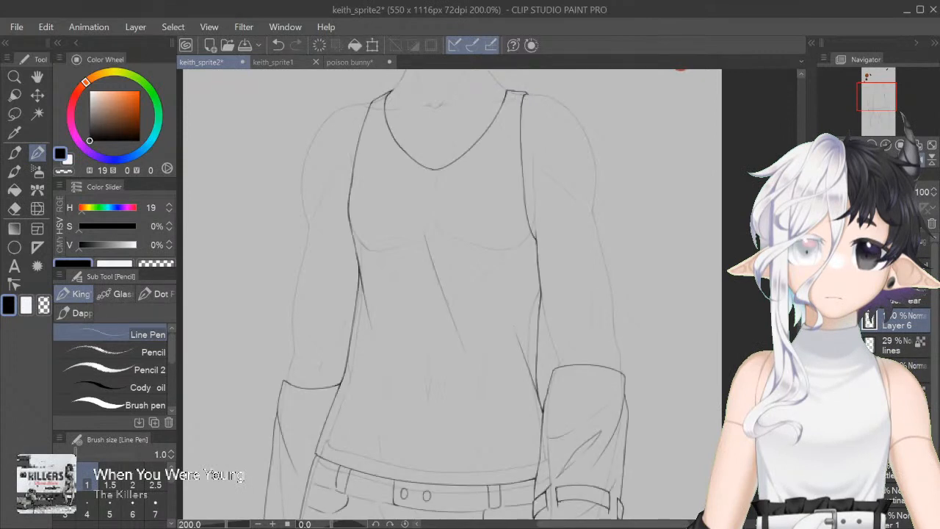
pyautogui.scroll(3, 452, 294)
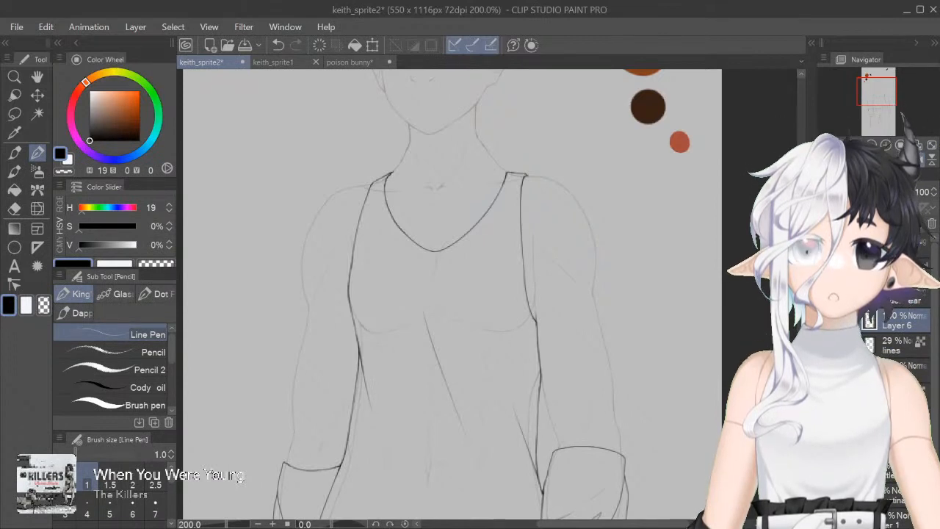
pyautogui.scroll(-3, 451, 293)
# Step: Switch to transparent colour and frame the tank top's chest and armhole outline
pyautogui.scroll(3, 452, 294)
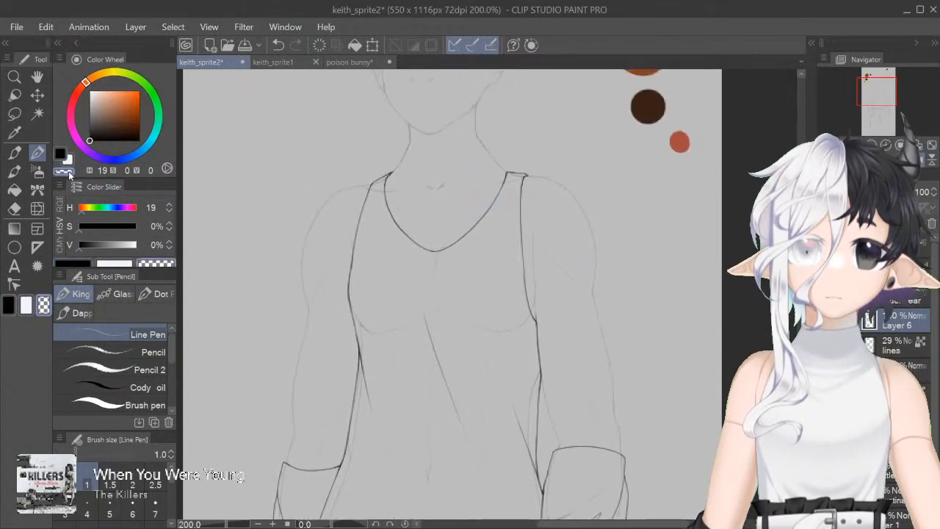
pyautogui.scroll(5, 452, 293)
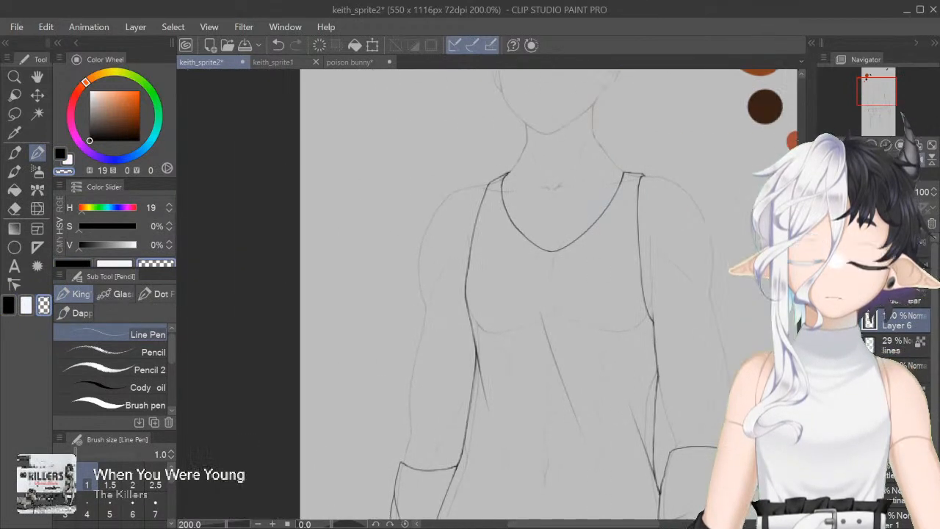
pyautogui.scroll(2, 456, 196)
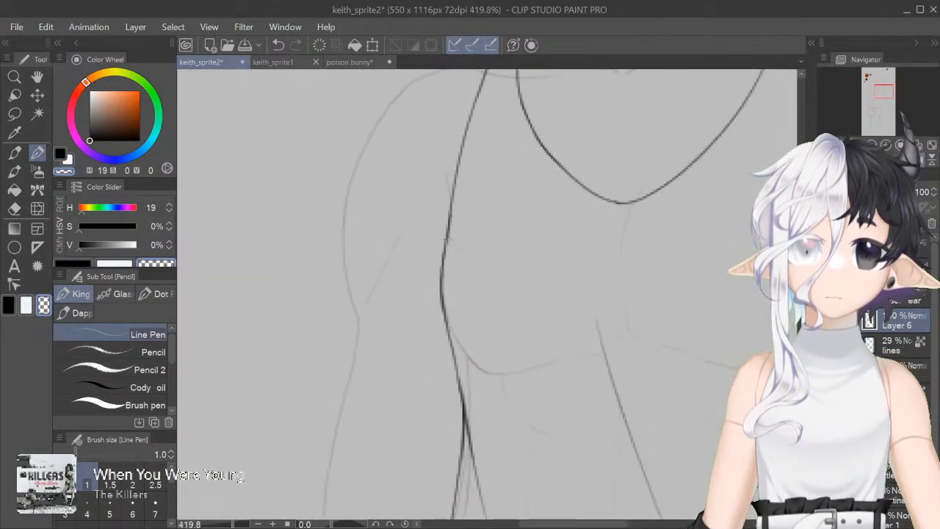
# Step: Make the lines layer active, set its opacity to 80%, and set the Line Pen to the transparent color at size 15
pyautogui.click(61, 153)
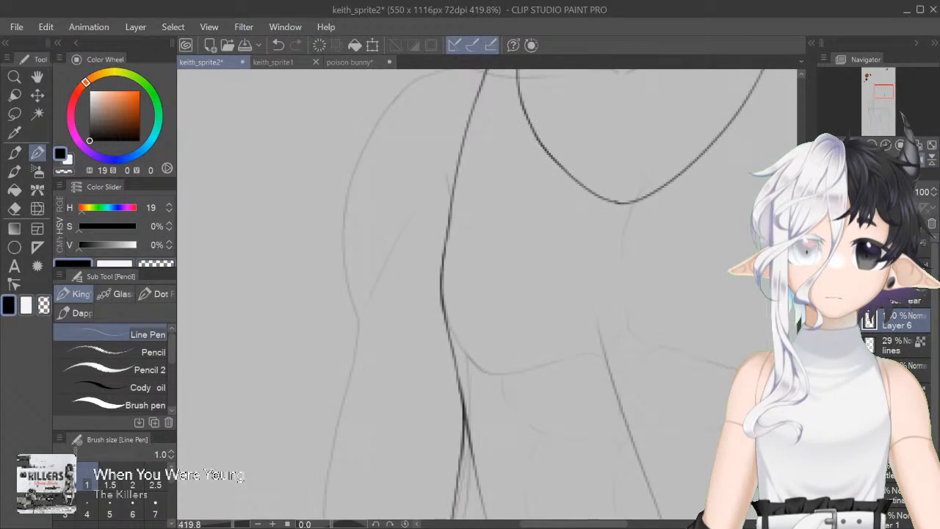
pyautogui.moveTo(478, 411); pyautogui.dragTo(477, 137)
pyautogui.scroll(1, 487, 294)
pyautogui.scroll(-3, 487, 293)
pyautogui.click(895, 346)
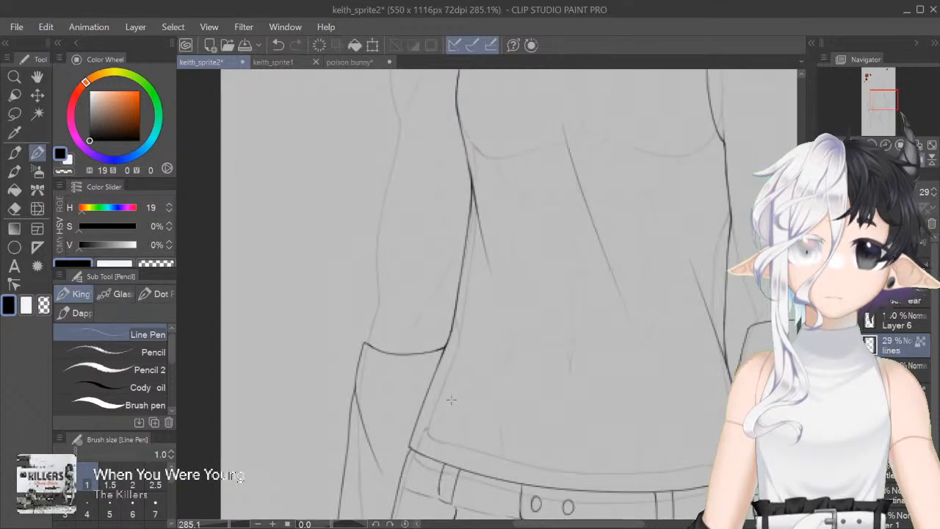
pyautogui.click(64, 171)
pyautogui.click(133, 523)
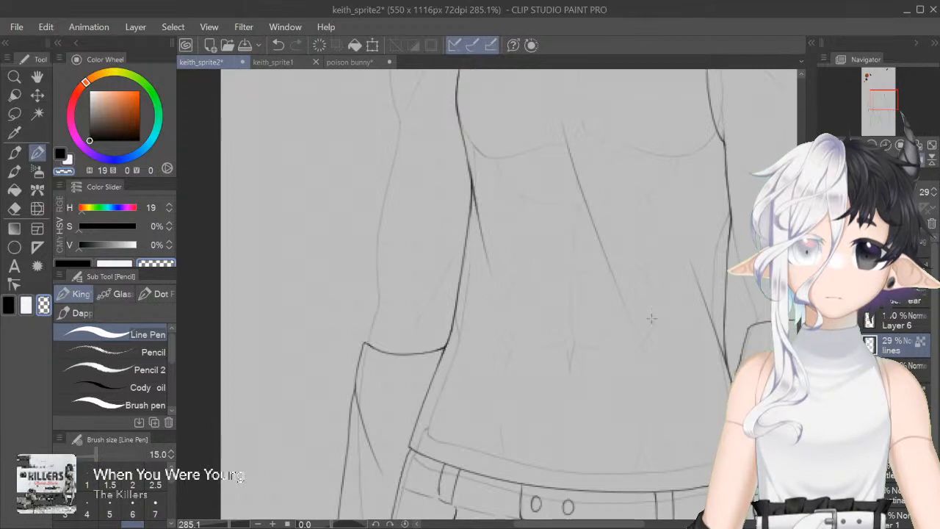
pyautogui.click(904, 192)
# Step: Erase the body sketch lines overlapping the clothing at the waist, cuffed sleeve, chest side and shoulder strap
pyautogui.moveTo(472, 245)
pyautogui.mouseDown()
pyautogui.moveTo(462, 344)
pyautogui.moveTo(435, 432)
pyautogui.mouseUp()
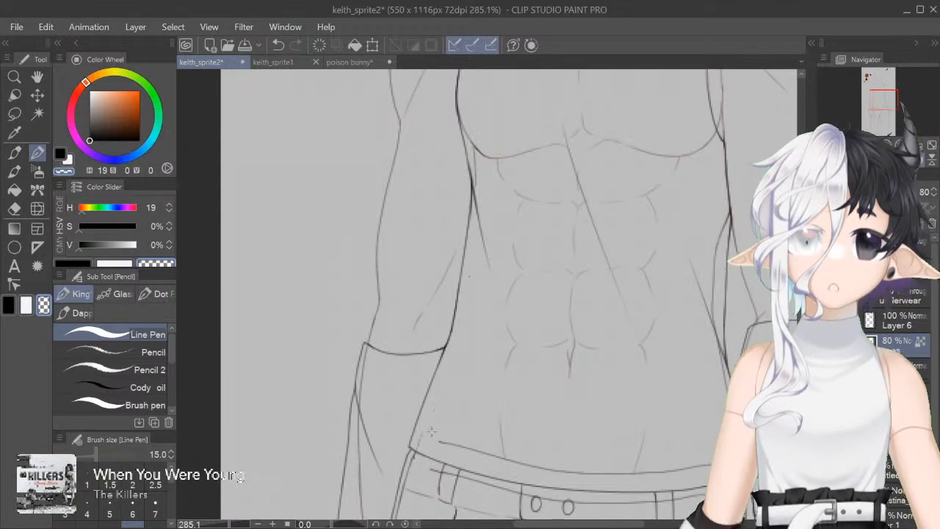
pyautogui.moveTo(359, 376); pyautogui.dragTo(364, 464)
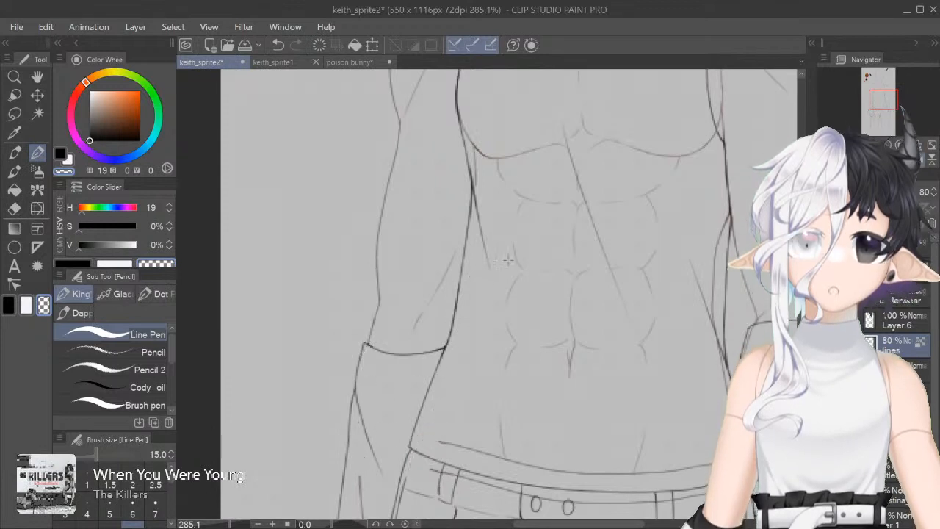
pyautogui.moveTo(485, 156); pyautogui.dragTo(466, 116)
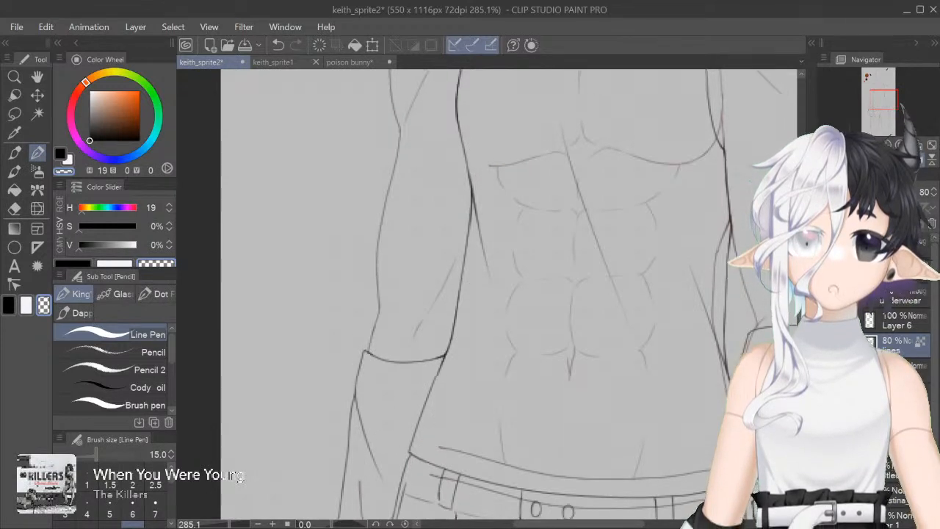
pyautogui.scroll(5, 621, 243)
pyautogui.moveTo(464, 343); pyautogui.dragTo(469, 286)
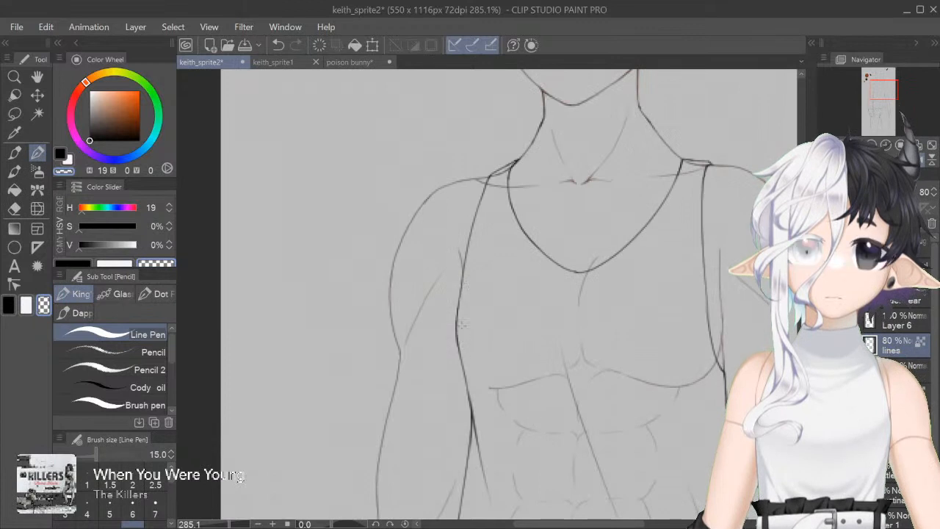
pyautogui.moveTo(500, 174); pyautogui.dragTo(494, 186)
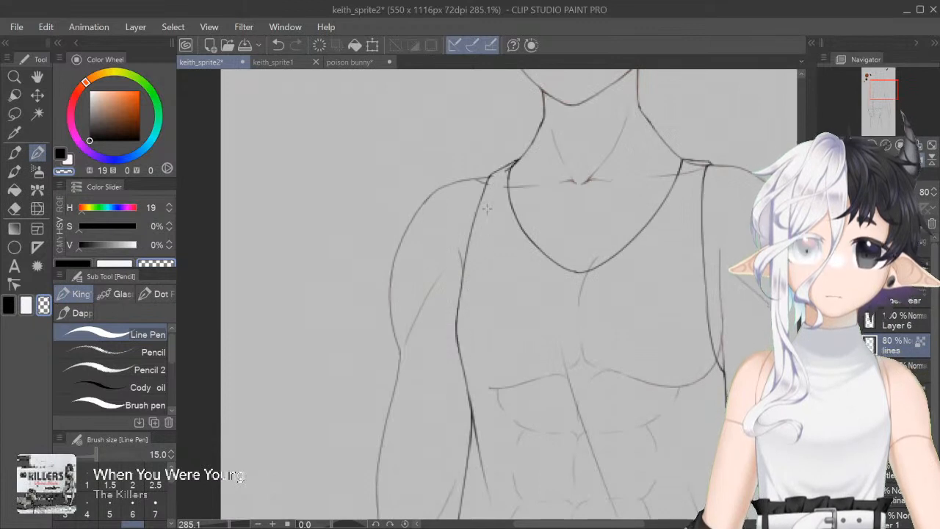
# Step: Erase the collarbone line inside the shoulder strap at brush size 5, then enlarge the brush to 12 and undo the last stroke
pyautogui.click(110, 506)
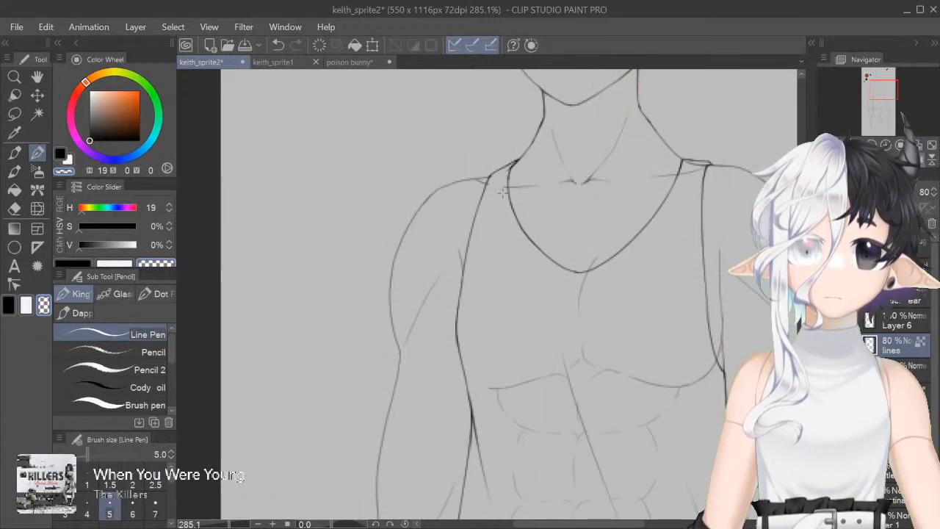
pyautogui.moveTo(544, 524); pyautogui.dragTo(573, 523)
pyautogui.press(']')
pyautogui.press(']')
pyautogui.press(']')
pyautogui.press(']')
pyautogui.press(']')
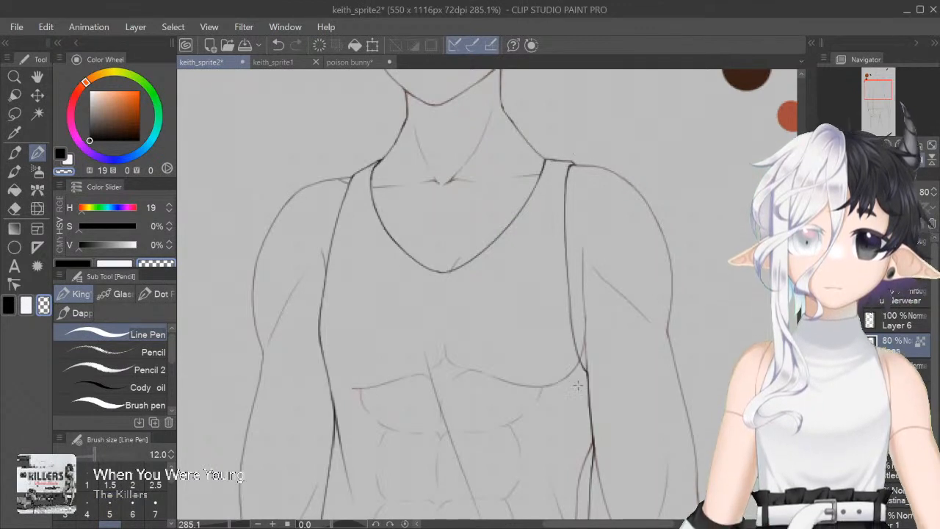
pyautogui.hotkey('ctrl', 'z')
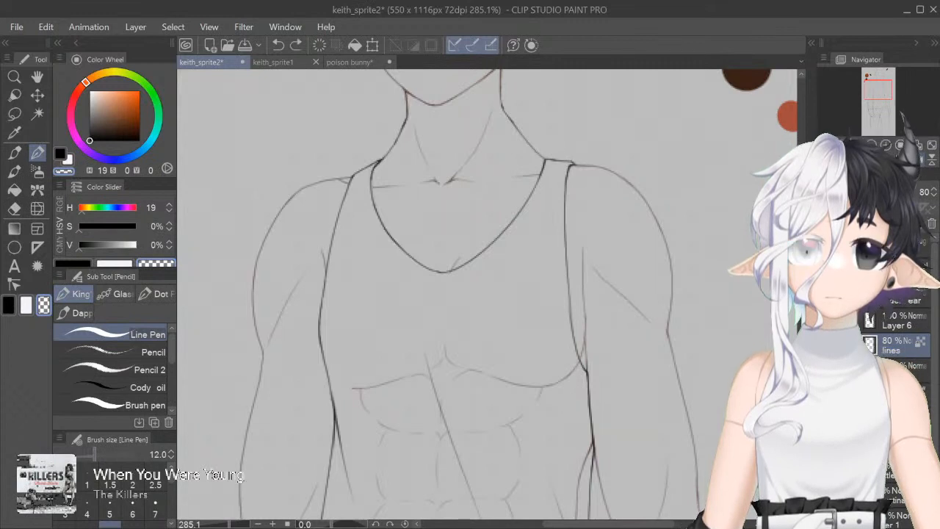
# Step: Flip the canvas view horizontally and erase the pectoral and upper abdominal lines under the tank top
pyautogui.press('h')
pyautogui.moveTo(406, 375)
pyautogui.mouseDown()
pyautogui.moveTo(476, 381)
pyautogui.moveTo(542, 348)
pyautogui.moveTo(540, 361)
pyautogui.moveTo(564, 369)
pyautogui.moveTo(588, 428)
pyautogui.mouseUp()
pyautogui.moveTo(436, 395); pyautogui.dragTo(470, 426)
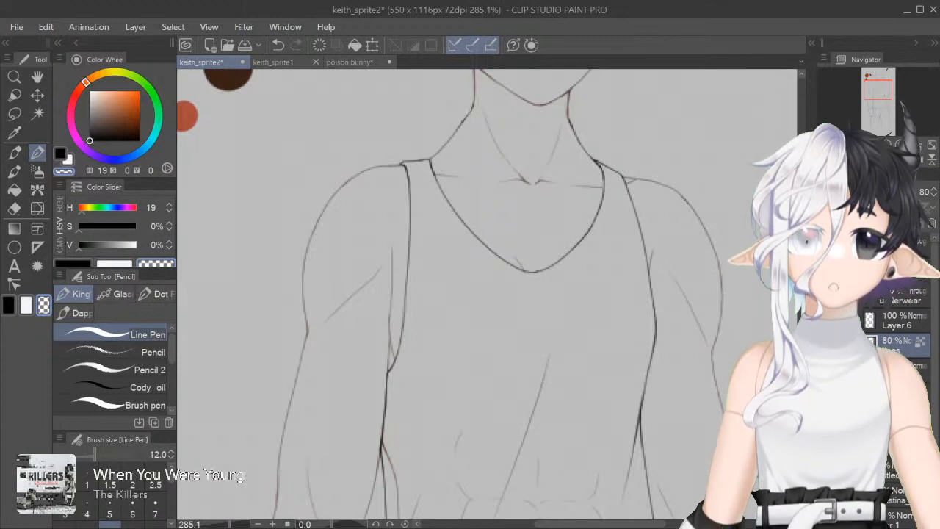
# Step: With brush size 20, erase the body lines crossing the rolled sleeve and waist and the underwear leg hem beside the gloved hand
pyautogui.scroll(-3, 487, 293)
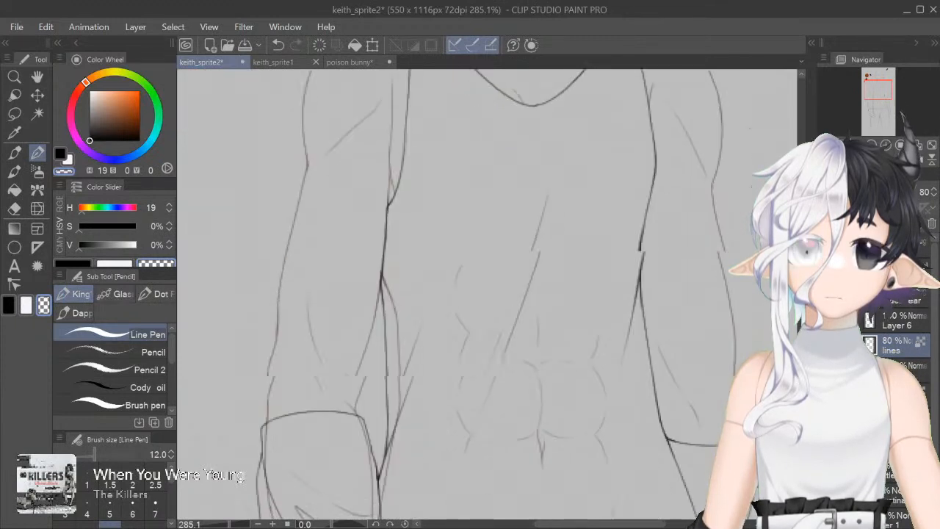
pyautogui.scroll(-2, 159, 492)
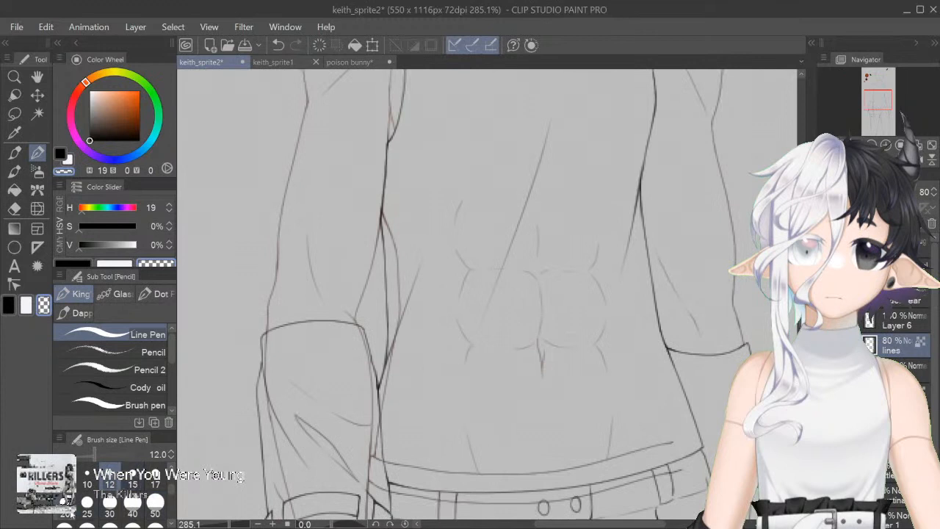
pyautogui.click(65, 507)
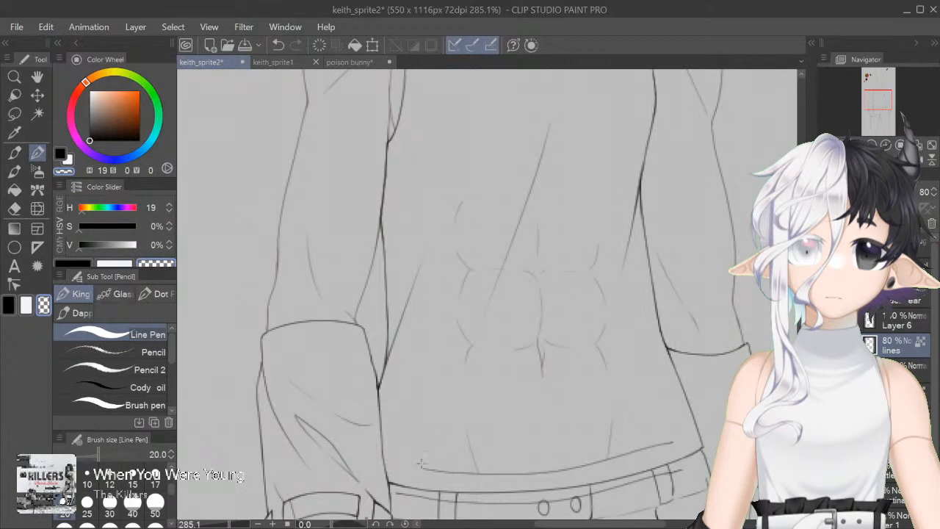
pyautogui.scroll(-4, 487, 296)
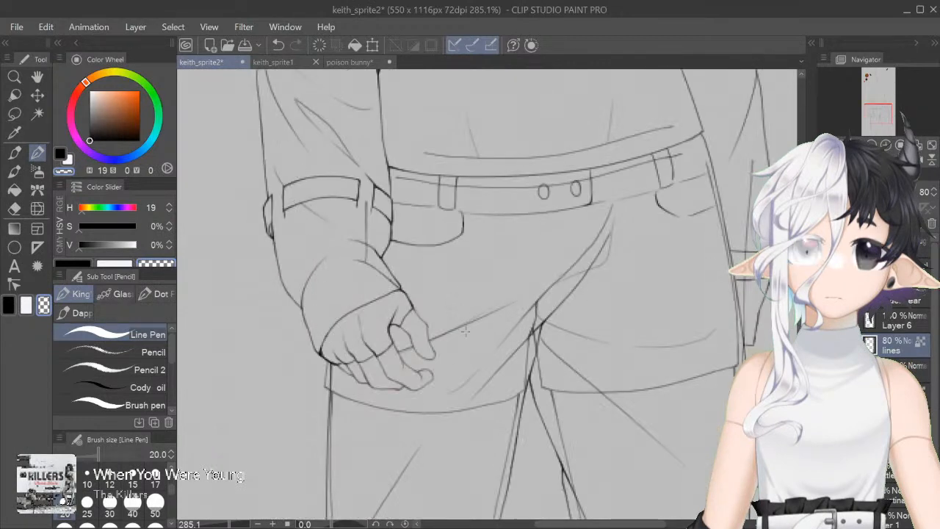
pyautogui.moveTo(339, 397)
pyautogui.mouseDown()
pyautogui.moveTo(375, 413)
pyautogui.moveTo(511, 420)
pyautogui.moveTo(527, 363)
pyautogui.moveTo(531, 303)
pyautogui.mouseUp()
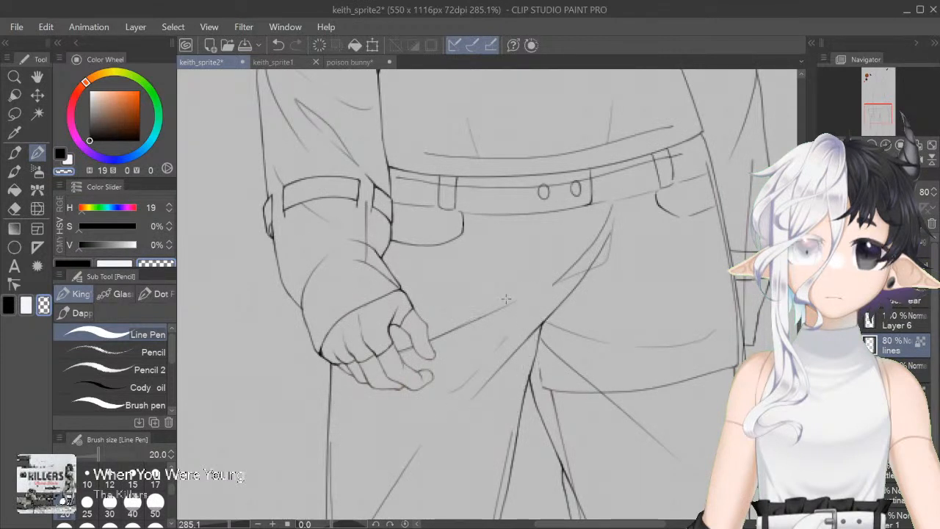
# Step: Hide the clothing lines on Layer 6, erase the underwear waistband and crotch lines on the lines layer, and show Layer 6 again
pyautogui.click(133, 484)
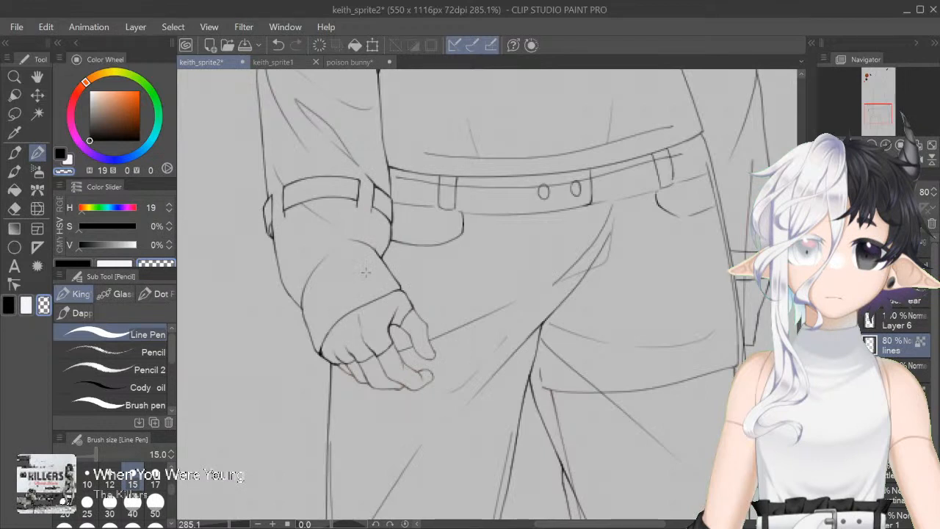
pyautogui.click(826, 346)
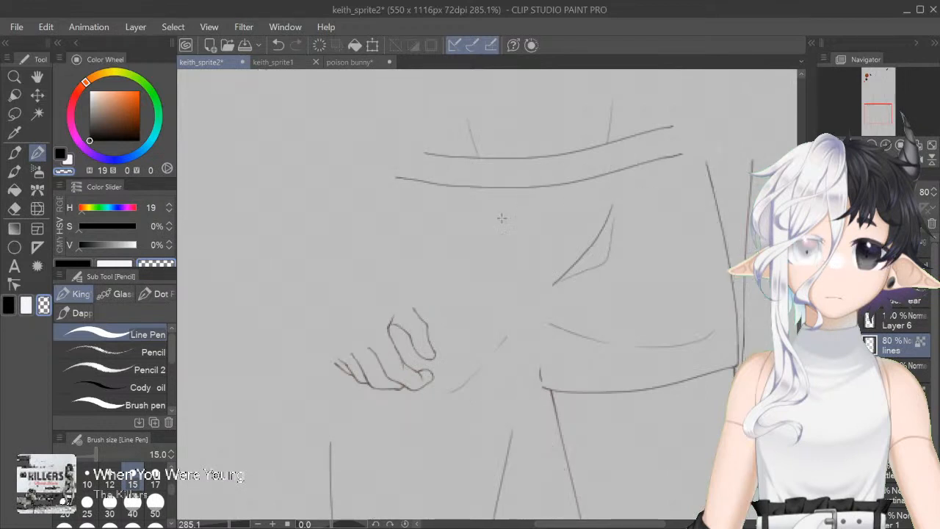
pyautogui.moveTo(400, 179); pyautogui.dragTo(507, 159)
pyautogui.moveTo(507, 338); pyautogui.dragTo(500, 352)
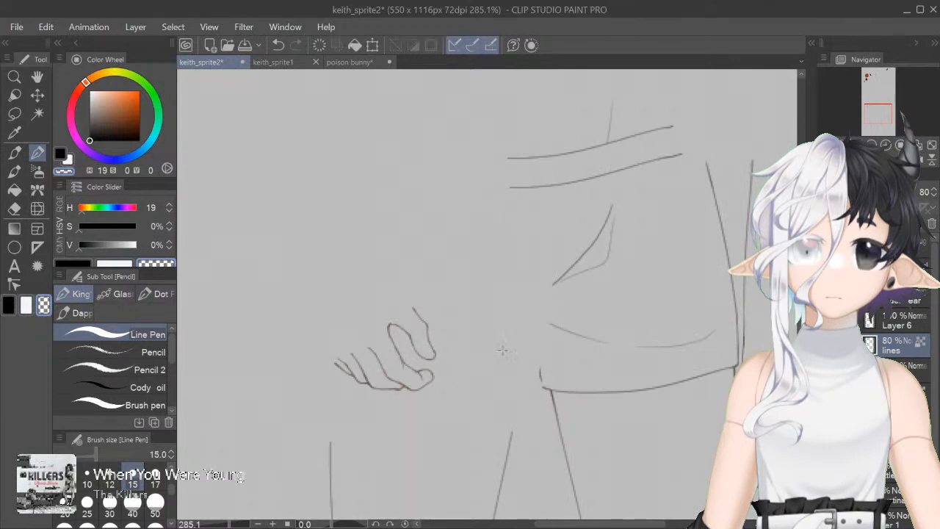
pyautogui.moveTo(578, 272)
pyautogui.mouseDown()
pyautogui.moveTo(553, 290)
pyautogui.moveTo(577, 300)
pyautogui.moveTo(603, 290)
pyautogui.moveTo(544, 367)
pyautogui.moveTo(557, 315)
pyautogui.moveTo(581, 357)
pyautogui.mouseUp()
pyautogui.click(155, 505)
pyautogui.moveTo(646, 140)
pyautogui.mouseDown()
pyautogui.moveTo(577, 177)
pyautogui.moveTo(677, 157)
pyautogui.mouseUp()
pyautogui.moveTo(667, 207)
pyautogui.mouseDown()
pyautogui.moveTo(714, 213)
pyautogui.moveTo(733, 285)
pyautogui.mouseUp()
pyautogui.click(830, 371)
# Step: Erase the remaining underwear leg hem and the bare-leg outlines inside the trousers, using brush sizes up to 30
pyautogui.click(132, 477)
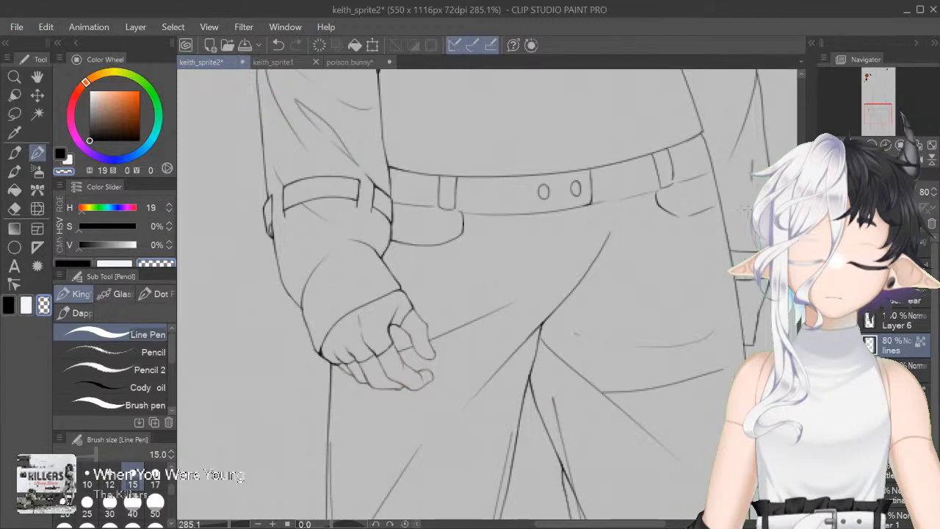
pyautogui.click(109, 502)
pyautogui.moveTo(554, 398); pyautogui.dragTo(560, 427)
pyautogui.moveTo(604, 392); pyautogui.dragTo(724, 371)
pyautogui.hotkey('ctrl', '-')
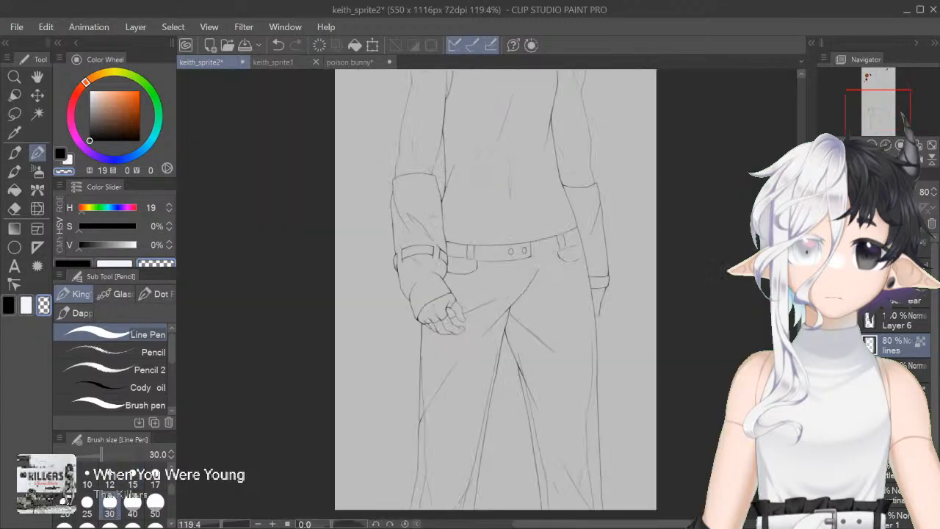
pyautogui.scroll(-3, 593, 449)
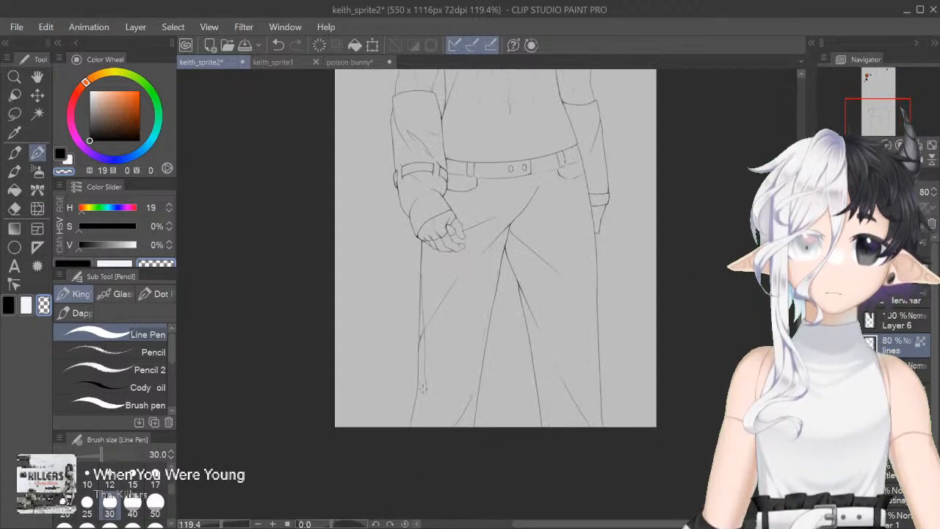
pyautogui.click(110, 492)
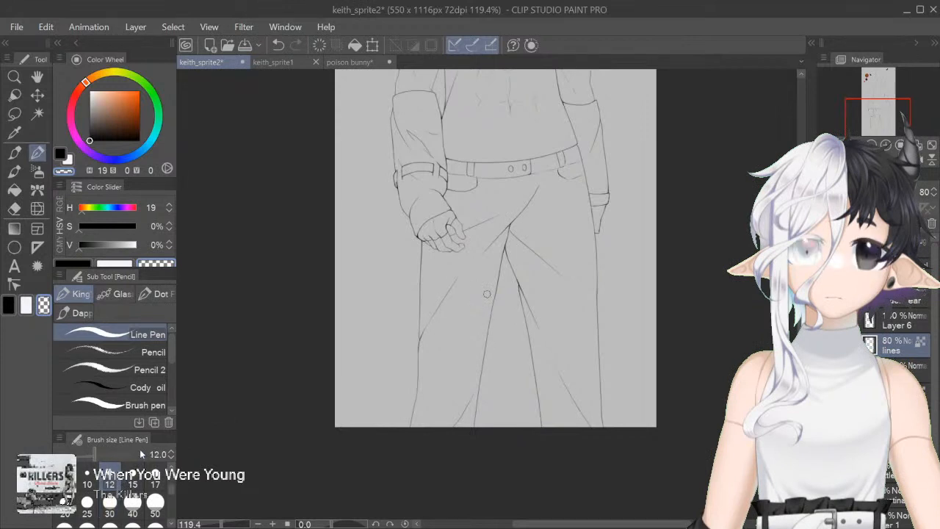
# Step: Erase the remaining abdominal lines under the tank top with brush size 30
pyautogui.scroll(5, 495, 294)
pyautogui.scroll(2, 488, 294)
pyautogui.hotkey('ctrl', '+')
pyautogui.click(110, 505)
pyautogui.moveTo(488, 300)
pyautogui.mouseDown()
pyautogui.moveTo(476, 248)
pyautogui.moveTo(518, 283)
pyautogui.mouseUp()
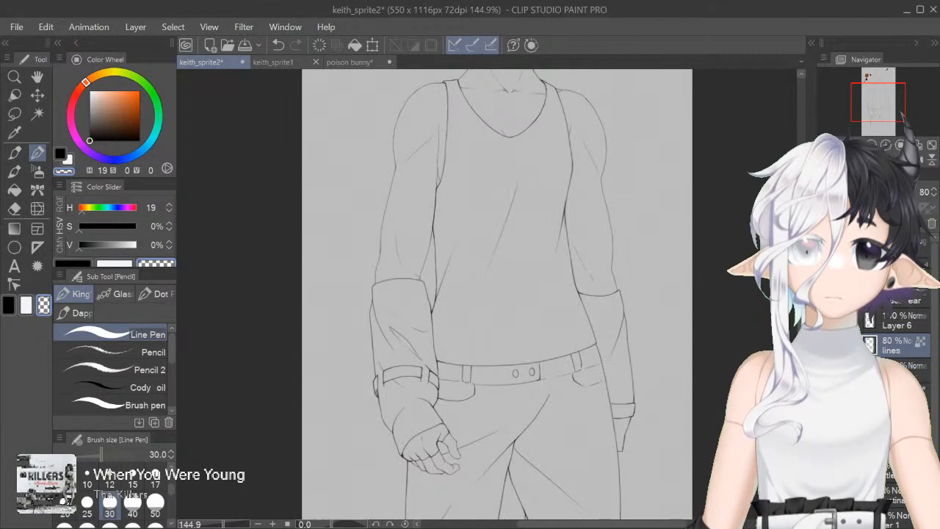
pyautogui.scroll(4, 497, 293)
# Step: Set the lines layer's opacity to 100% and merge Layer 6 down into it
pyautogui.click(911, 192)
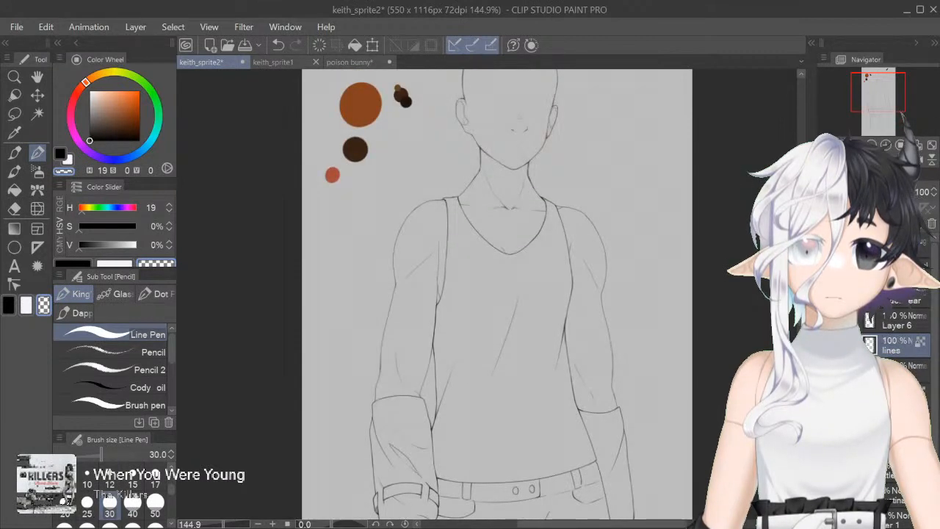
pyautogui.scroll(-5, 496, 294)
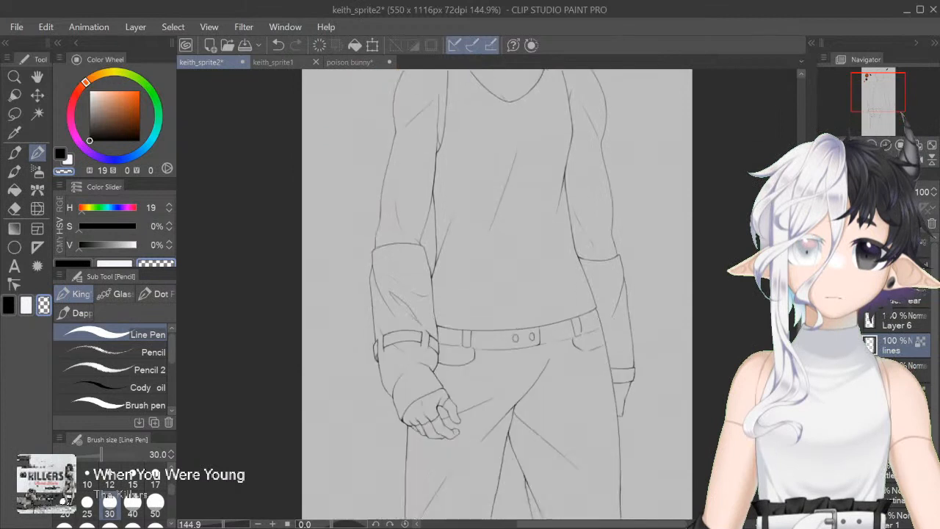
pyautogui.click(897, 321)
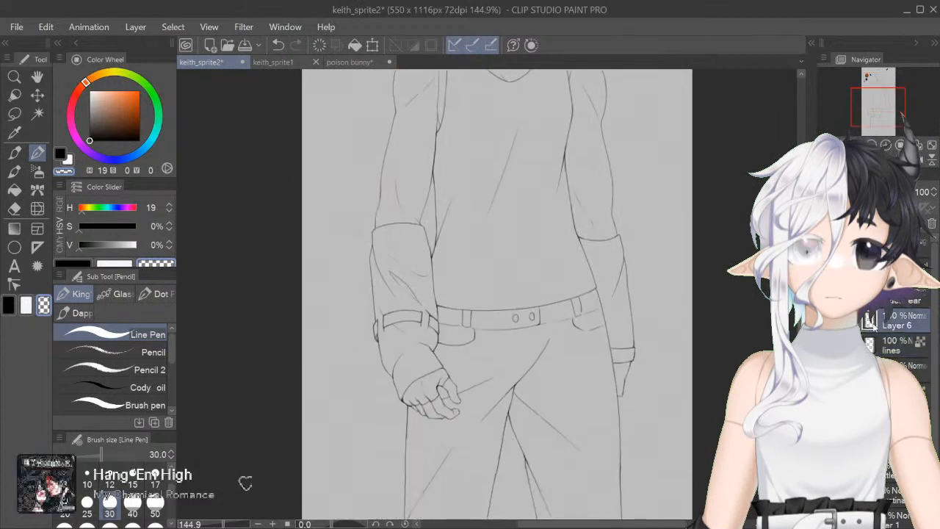
pyautogui.hotkey('ctrl', 'e')
pyautogui.press('Delete')
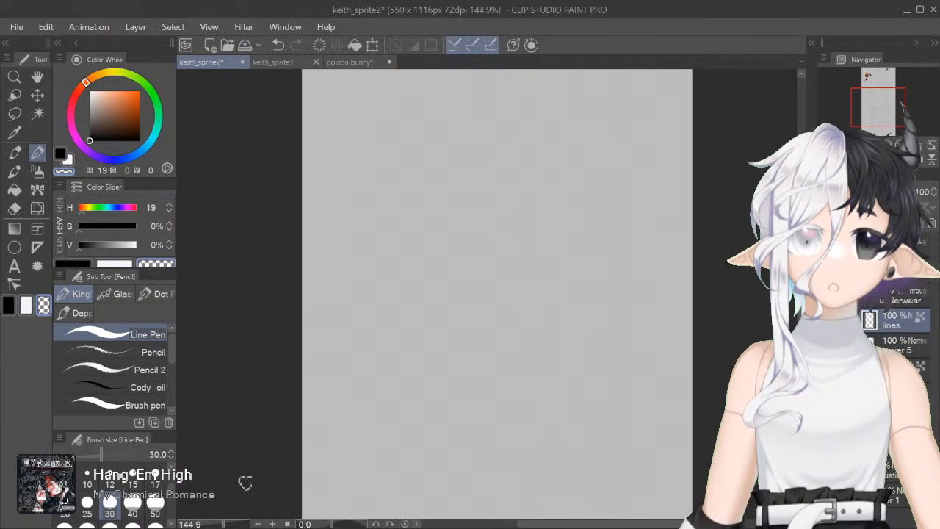
pyautogui.hotkey('ctrl', 'z')
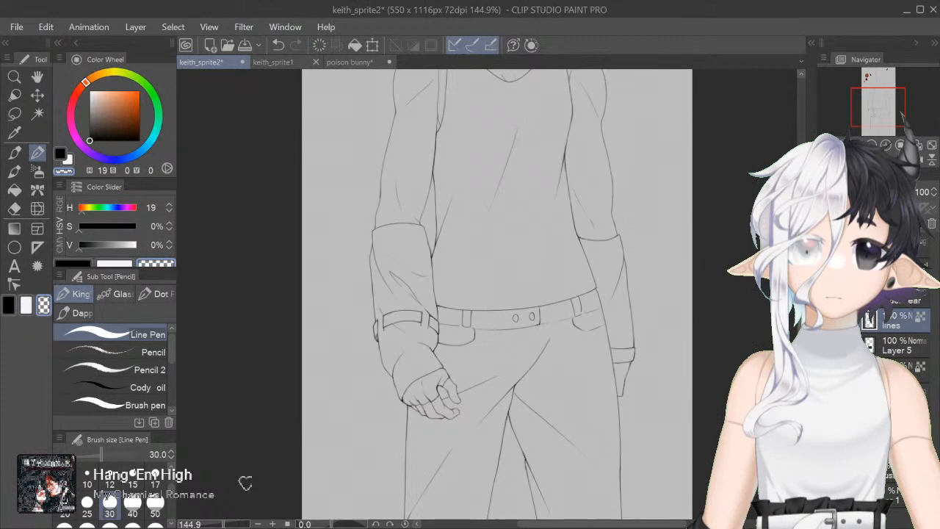
# Step: Lower the merged lines layer's opacity to 59%
pyautogui.scroll(1, 496, 294)
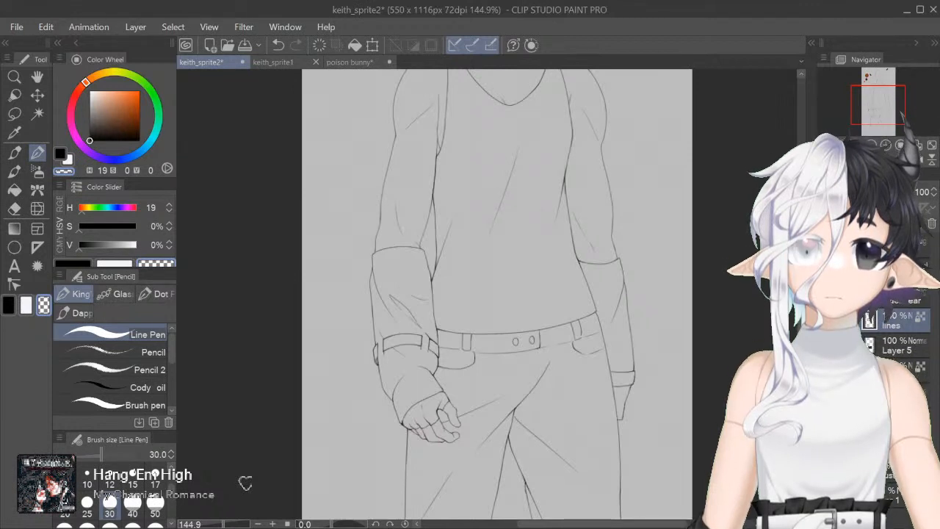
pyautogui.scroll(2, 497, 294)
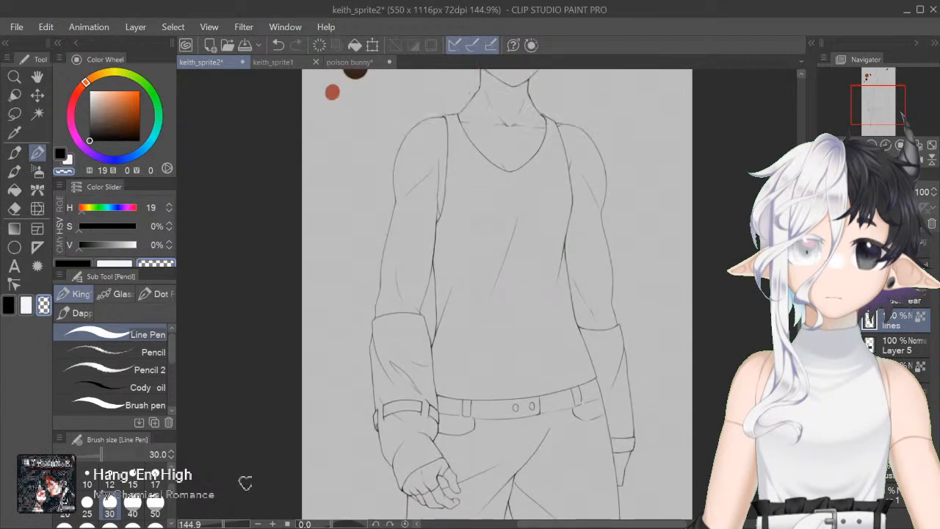
pyautogui.scroll(4, 497, 294)
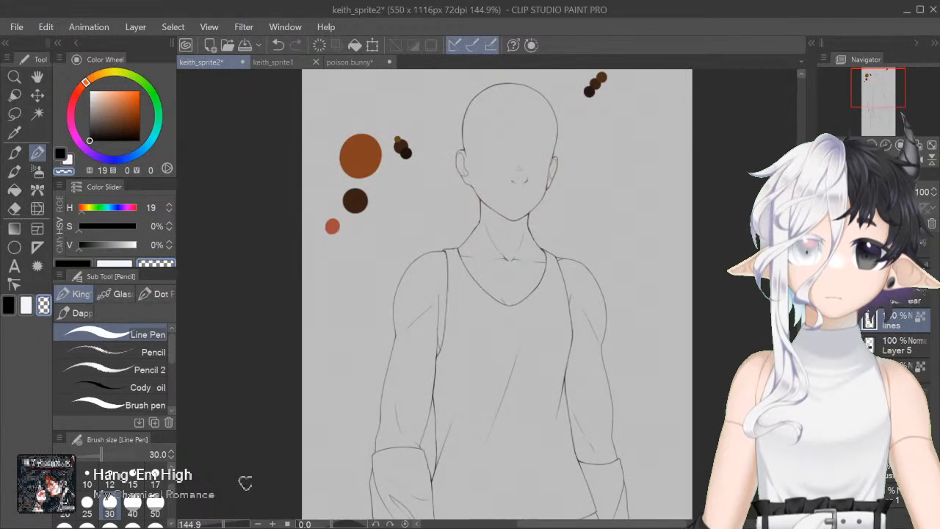
pyautogui.scroll(-1, 245, 482)
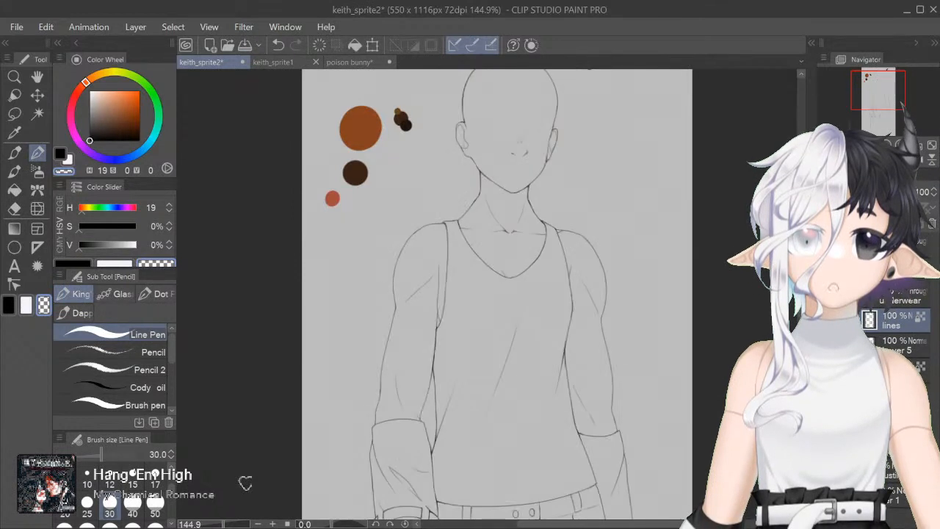
pyautogui.moveTo(909, 192); pyautogui.dragTo(894, 192)
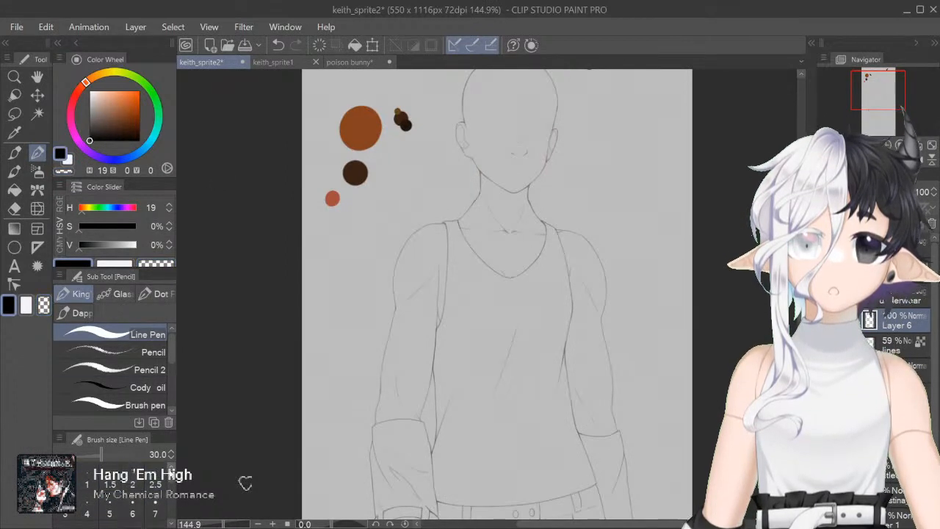
# Step: Draw a lower tank top hem line across the belt on Layer 6 with the Line Pen at brush size 1
pyautogui.click(87, 478)
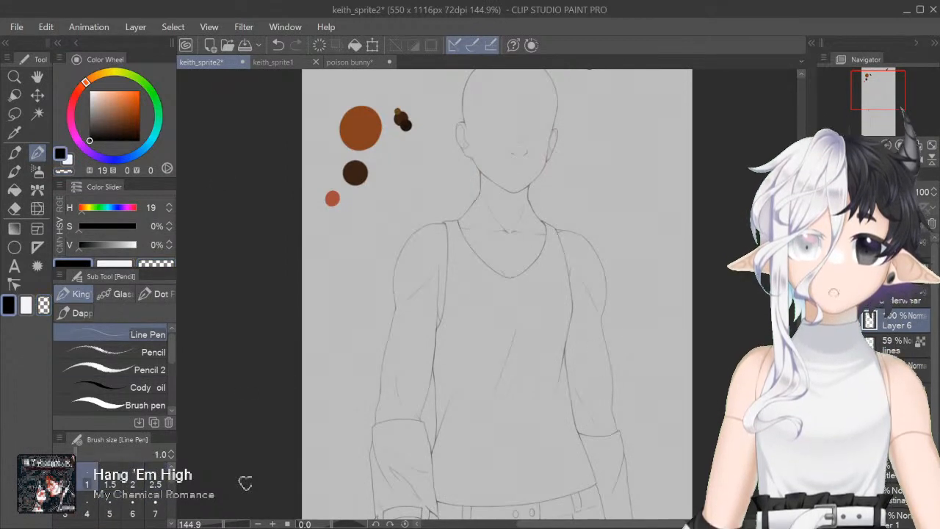
pyautogui.press('h')
pyautogui.scroll(-3, 487, 294)
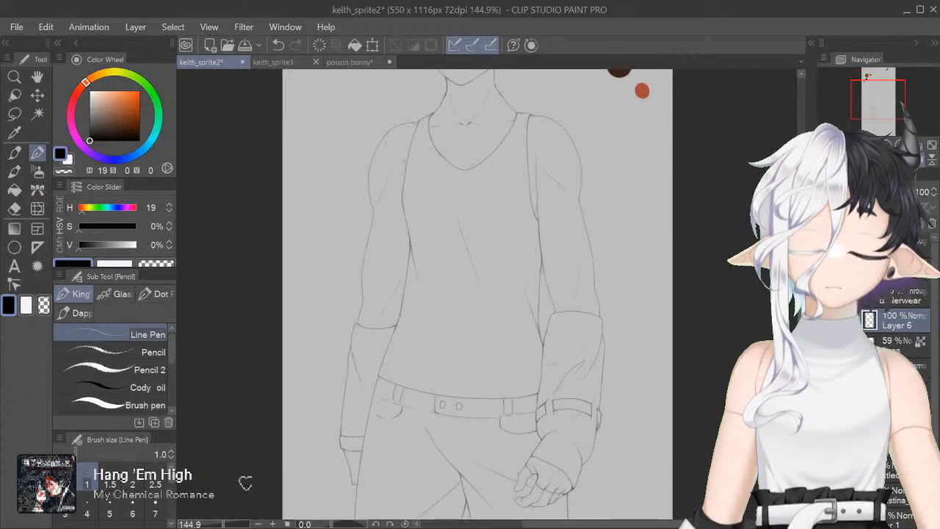
pyautogui.scroll(-2, 478, 294)
pyautogui.scroll(-1, 478, 294)
pyautogui.scroll(2, 477, 294)
pyautogui.press('r')
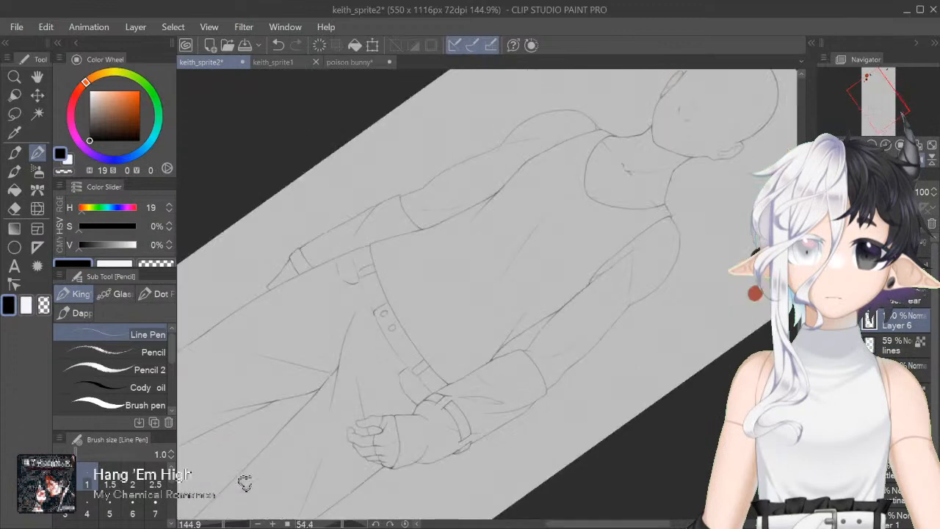
pyautogui.press('^')
pyautogui.scroll(2, 477, 294)
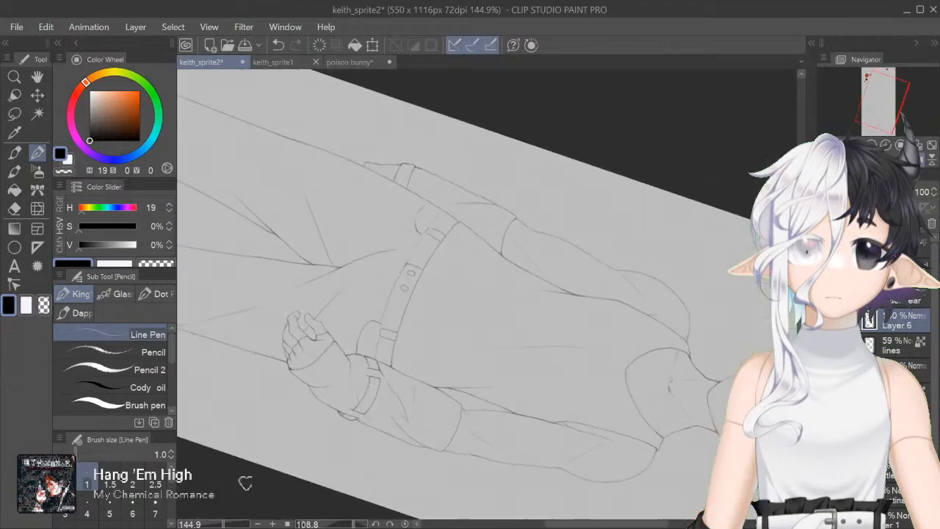
pyautogui.press('^')
pyautogui.scroll(3, 486, 292)
pyautogui.scroll(1, 489, 294)
pyautogui.scroll(2, 489, 294)
pyautogui.moveTo(222, 410); pyautogui.dragTo(281, 336)
pyautogui.hotkey('ctrl', 'z')
pyautogui.moveTo(215, 400)
pyautogui.mouseDown()
pyautogui.moveTo(384, 246)
pyautogui.moveTo(514, 200)
pyautogui.mouseUp()
pyautogui.hotkey('ctrl', 'z')
pyautogui.moveTo(458, 212)
pyautogui.mouseDown()
pyautogui.moveTo(517, 199)
pyautogui.moveTo(440, 236)
pyautogui.mouseUp()
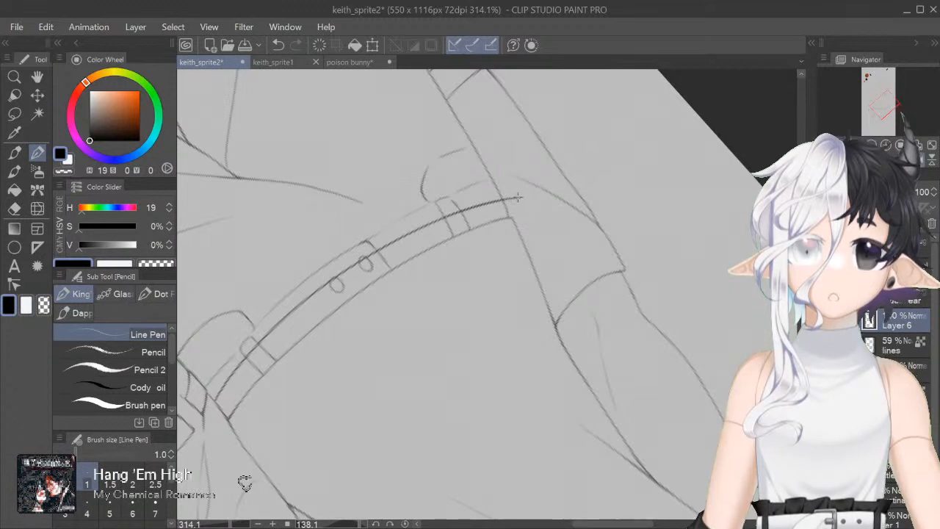
# Step: Try to draw the tank top's side edge from the new hem corner up to the waist outline
pyautogui.moveTo(519, 198); pyautogui.dragTo(562, 345)
pyautogui.moveTo(525, 216)
pyautogui.mouseDown()
pyautogui.moveTo(602, 413)
pyautogui.moveTo(575, 345)
pyautogui.moveTo(605, 404)
pyautogui.mouseUp()
pyautogui.hotkey('ctrl', 'z')
pyautogui.press('h')
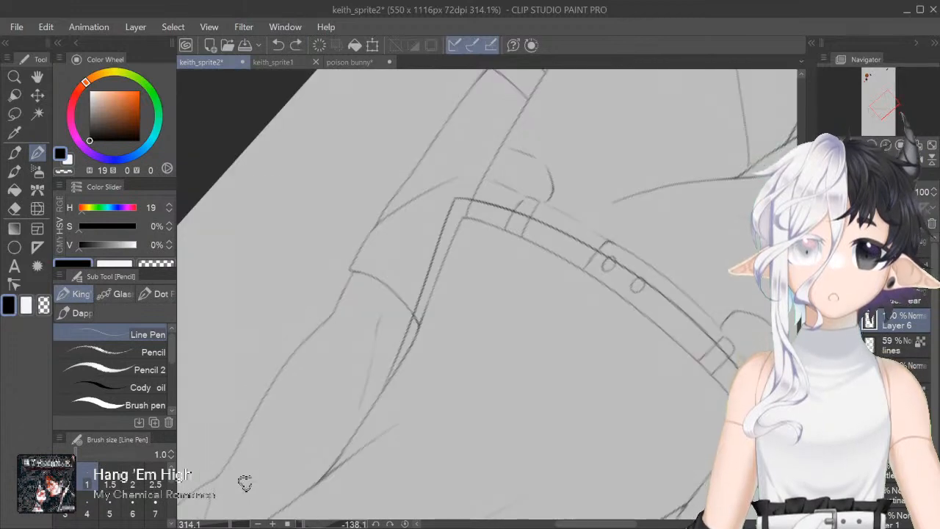
pyautogui.press('h')
pyautogui.press('-')
pyautogui.press('-')
pyautogui.press('-')
pyautogui.press('-')
pyautogui.press('-')
pyautogui.press('-')
pyautogui.press('-')
pyautogui.press('-')
pyautogui.press('-')
pyautogui.press('-')
pyautogui.press('-')
pyautogui.press('-')
pyautogui.press('-')
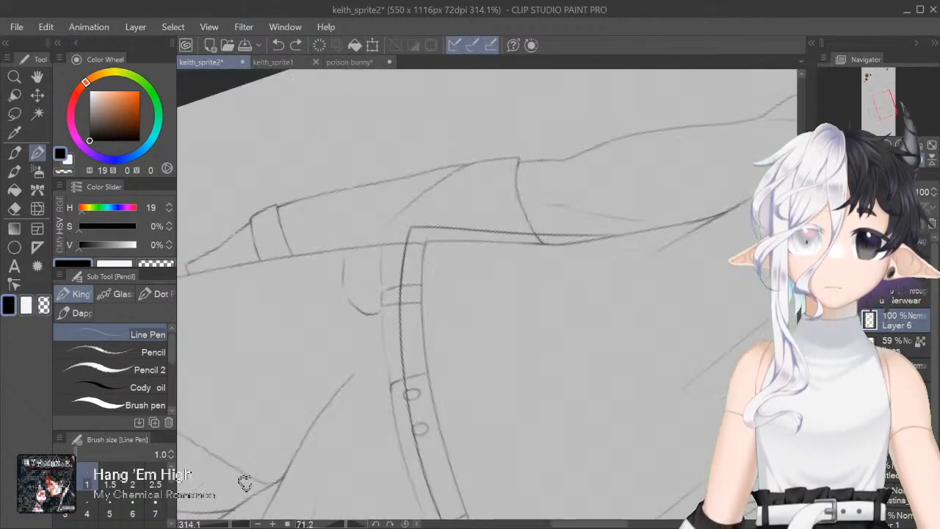
pyautogui.press('-')
pyautogui.press('-')
pyautogui.scroll(2, 487, 295)
pyautogui.hotkey('ctrl', 'z')
# Step: Try to redraw the side edge as one long stroke from the hem corner past the rolled sleeve cuff
pyautogui.hscroll(2, 628, 451)
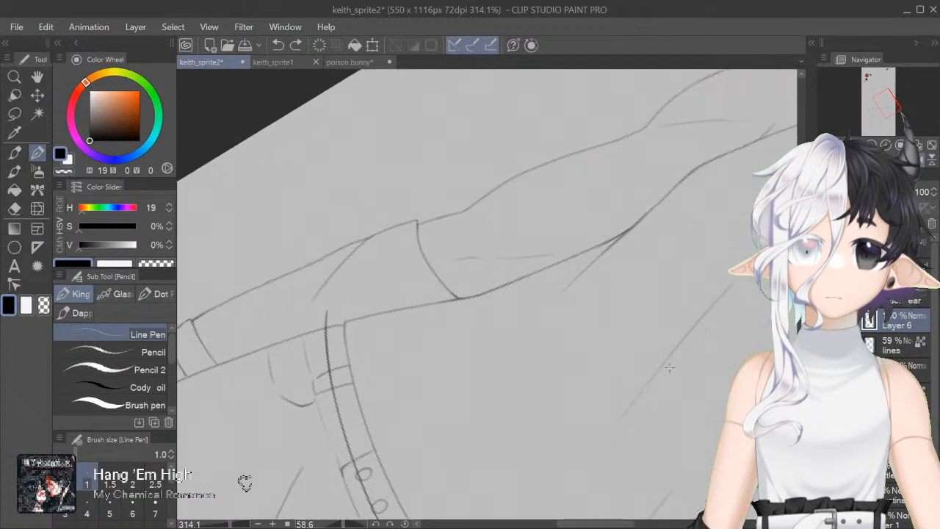
pyautogui.press('-')
pyautogui.press('-')
pyautogui.press('-')
pyautogui.press('-')
pyautogui.press('-')
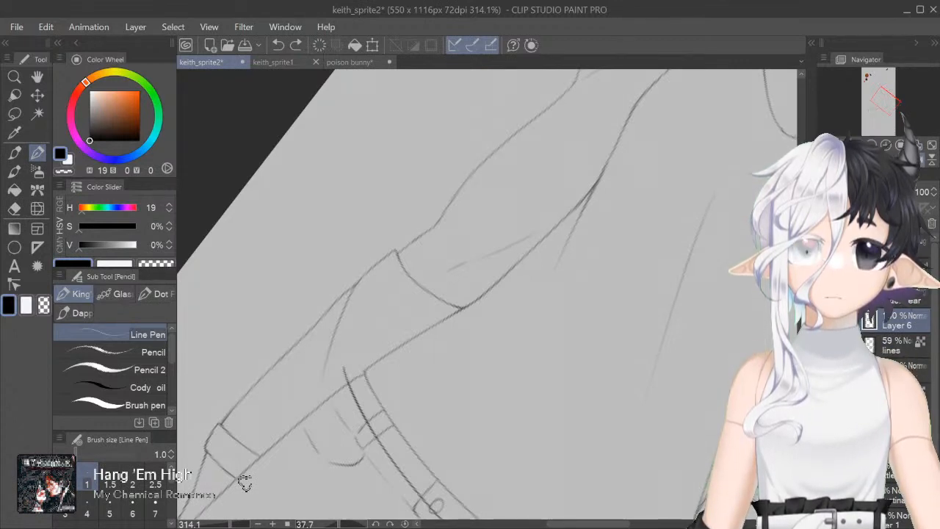
pyautogui.moveTo(346, 365); pyautogui.dragTo(494, 273)
pyautogui.hotkey('ctrl', 'z')
pyautogui.moveTo(345, 366); pyautogui.dragTo(552, 215)
pyautogui.hotkey('ctrl', 'z')
pyautogui.moveTo(345, 367); pyautogui.dragTo(560, 224)
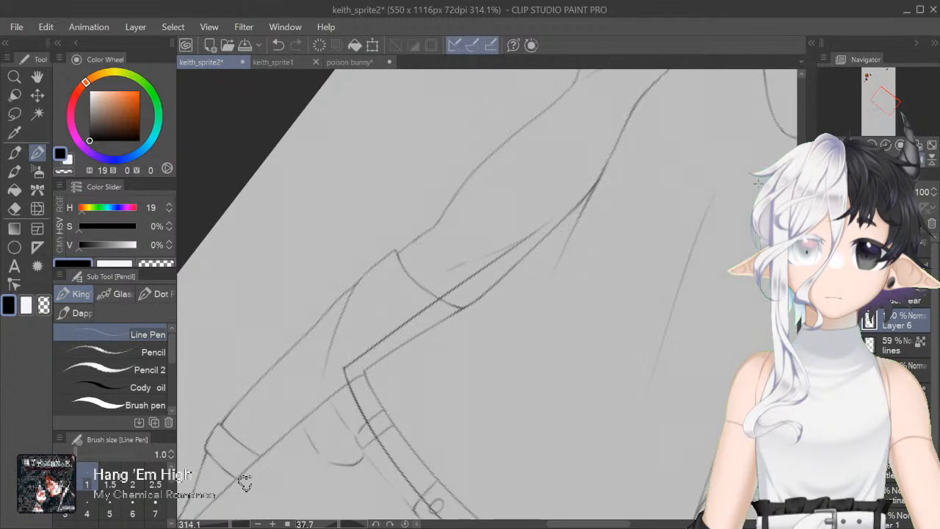
pyautogui.hotkey('ctrl', 'z')
# Step: Draw the tank top's side edge from the new hem corner past the sleeve cuff, blending it into the existing torso outline
pyautogui.moveTo(620, 330); pyautogui.dragTo(692, 113)
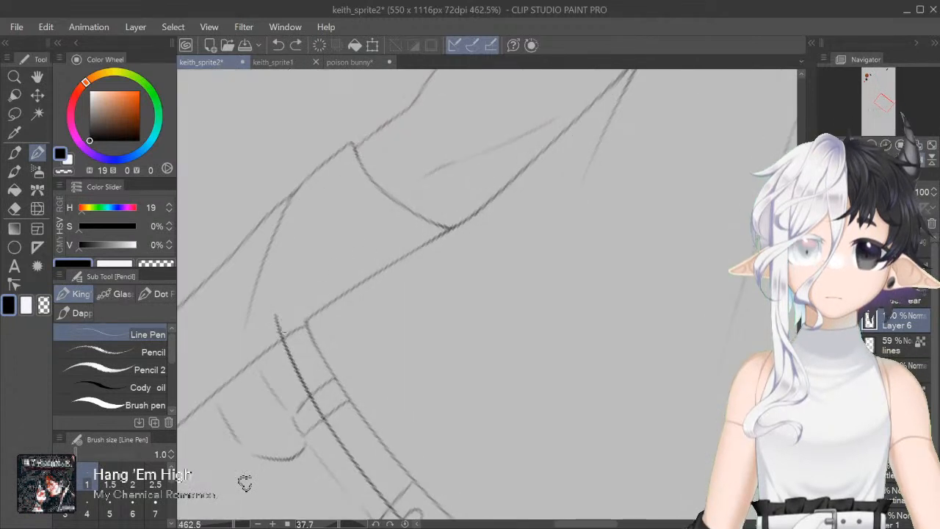
pyautogui.moveTo(279, 321); pyautogui.dragTo(465, 221)
pyautogui.moveTo(419, 241); pyautogui.dragTo(497, 194)
pyautogui.hotkey('ctrl', 'z')
pyautogui.hotkey('ctrl', 'z')
pyautogui.moveTo(417, 241); pyautogui.dragTo(509, 183)
pyautogui.hotkey('ctrl', 'z')
pyautogui.moveTo(461, 215); pyautogui.dragTo(517, 177)
pyautogui.hotkey('ctrl', 'z')
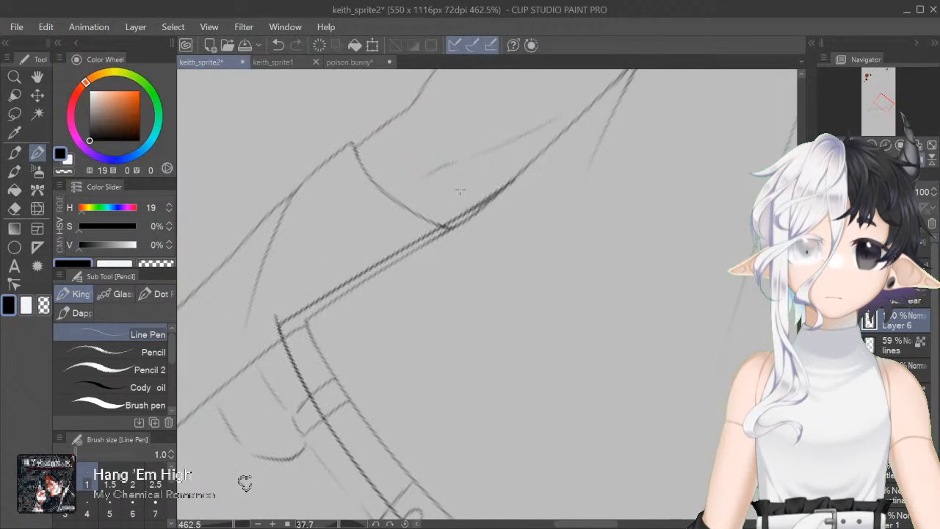
# Step: Trim the hem corner's overshoot with transparent colour at size 3, and erase the old side edge on the lines layer at size 5
pyautogui.click(64, 171)
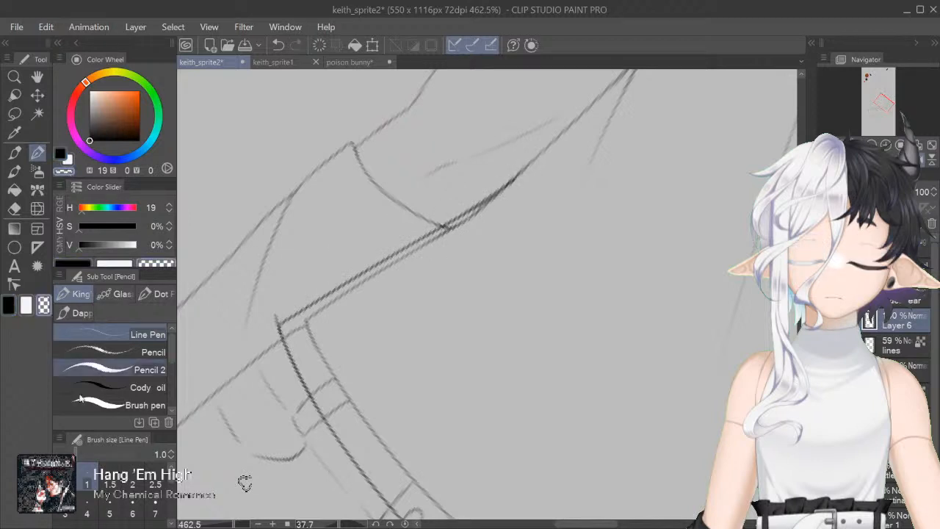
pyautogui.click(65, 507)
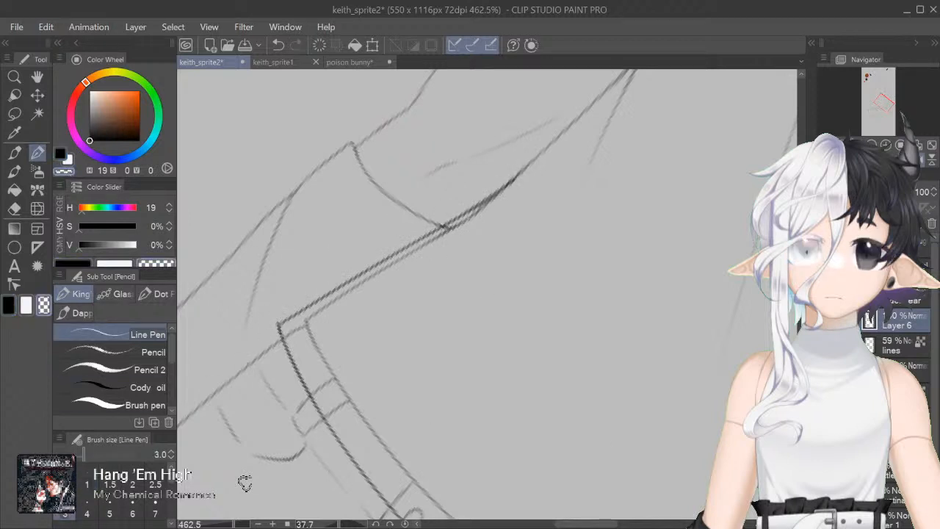
pyautogui.hotkey('alt', '[')
pyautogui.press(']')
pyautogui.press(']')
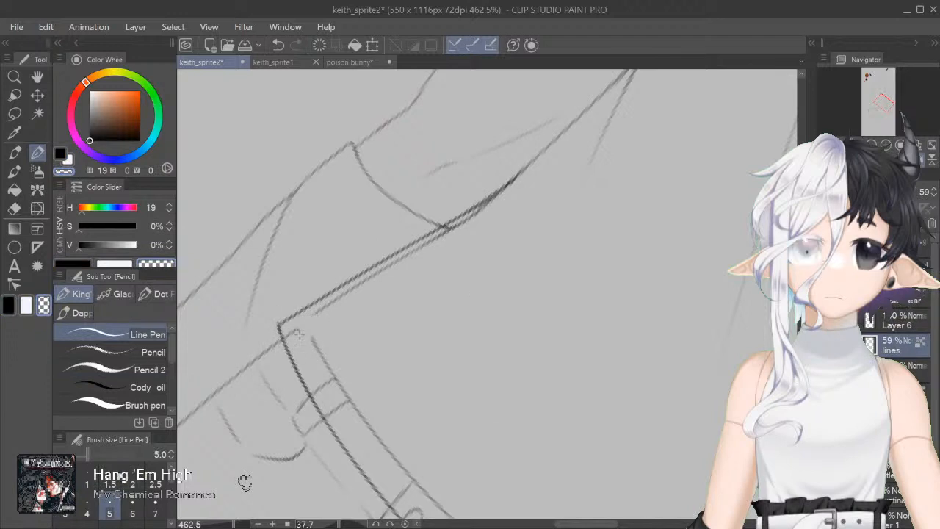
pyautogui.moveTo(312, 317); pyautogui.dragTo(514, 193)
pyautogui.moveTo(461, 222); pyautogui.dragTo(497, 205)
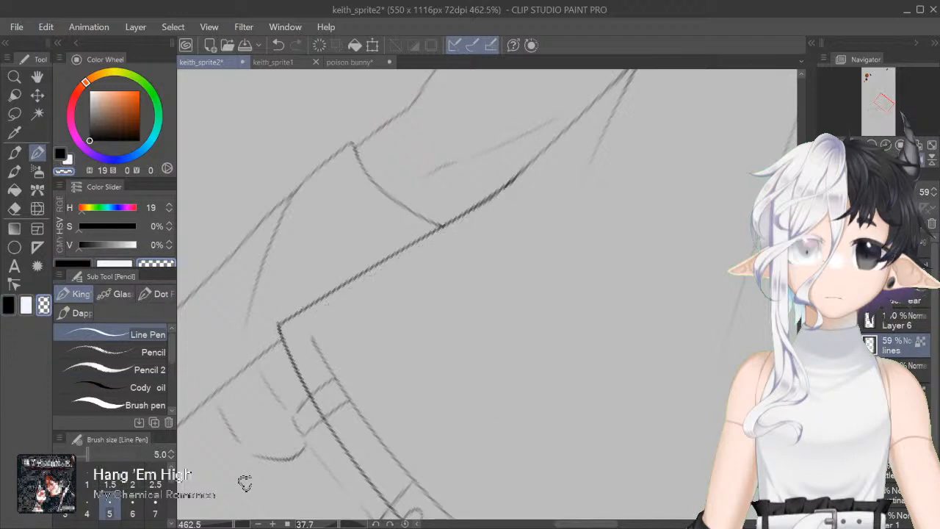
# Step: Erase the old hem and the belt details above the new hem on the lines layer with brush size 10
pyautogui.moveTo(759, 250); pyautogui.dragTo(783, 150)
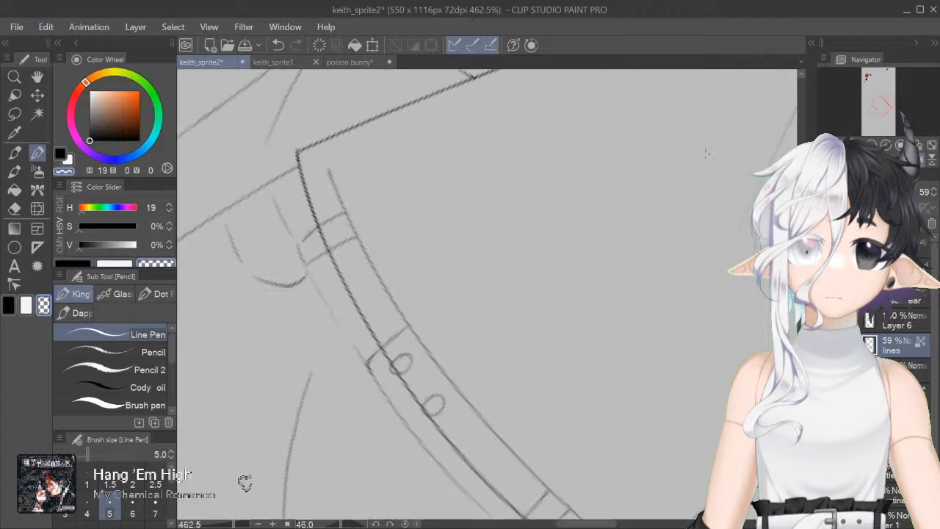
pyautogui.press(']')
pyautogui.press(']')
pyautogui.press(']')
pyautogui.press(']')
pyautogui.moveTo(329, 169)
pyautogui.mouseDown()
pyautogui.moveTo(371, 268)
pyautogui.moveTo(430, 356)
pyautogui.moveTo(403, 356)
pyautogui.moveTo(397, 368)
pyautogui.mouseUp()
pyautogui.moveTo(442, 408)
pyautogui.mouseDown()
pyautogui.moveTo(433, 398)
pyautogui.moveTo(428, 410)
pyautogui.mouseUp()
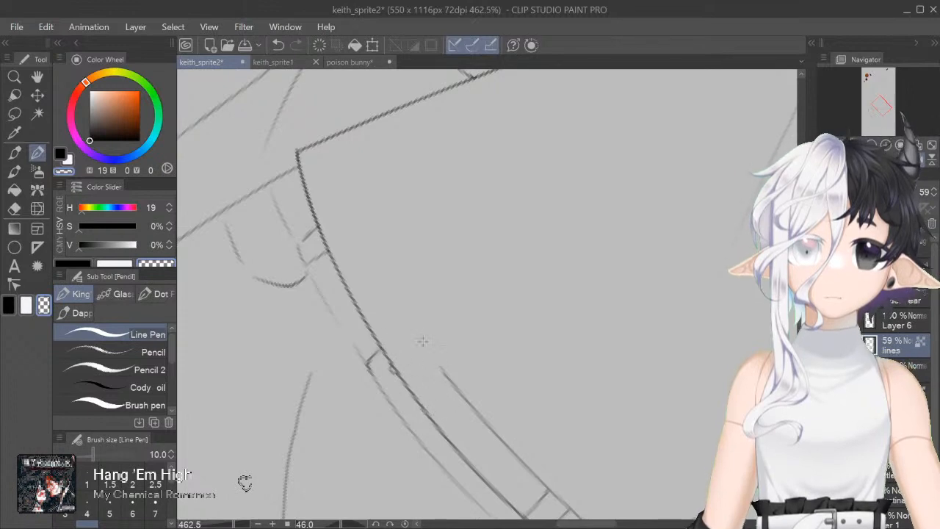
pyautogui.moveTo(441, 367); pyautogui.dragTo(512, 445)
pyautogui.moveTo(470, 353); pyautogui.dragTo(470, 189)
pyautogui.moveTo(379, 185); pyautogui.dragTo(571, 160)
pyautogui.press('-')
pyautogui.press('-')
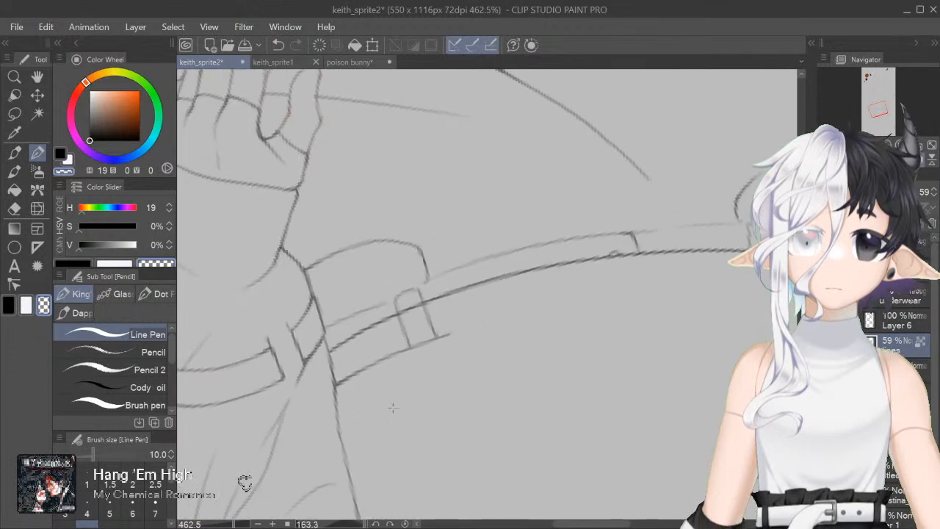
pyautogui.moveTo(349, 380)
pyautogui.mouseDown()
pyautogui.moveTo(390, 364)
pyautogui.moveTo(359, 371)
pyautogui.moveTo(401, 331)
pyautogui.mouseUp()
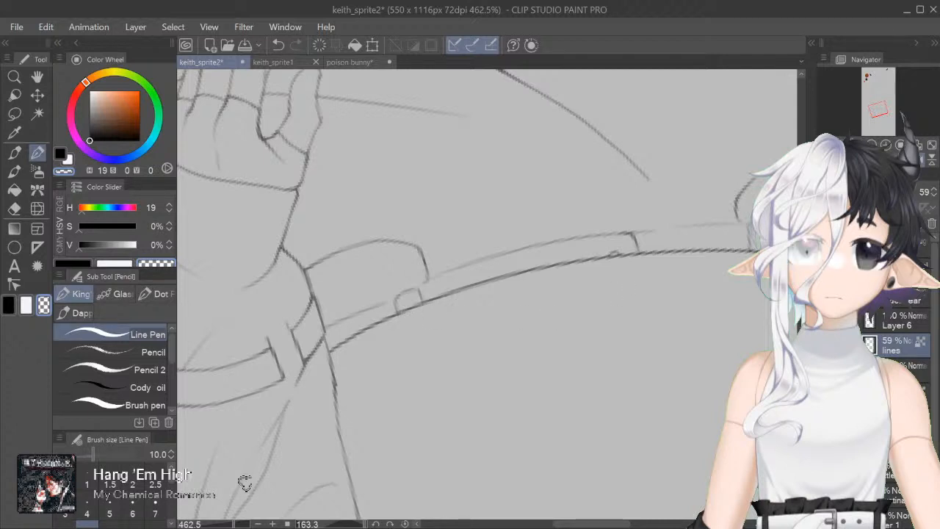
# Step: Raise the lines layer's opacity to 100% and merge Layer 6 down into it
pyautogui.hotkey('ctrl', '@')
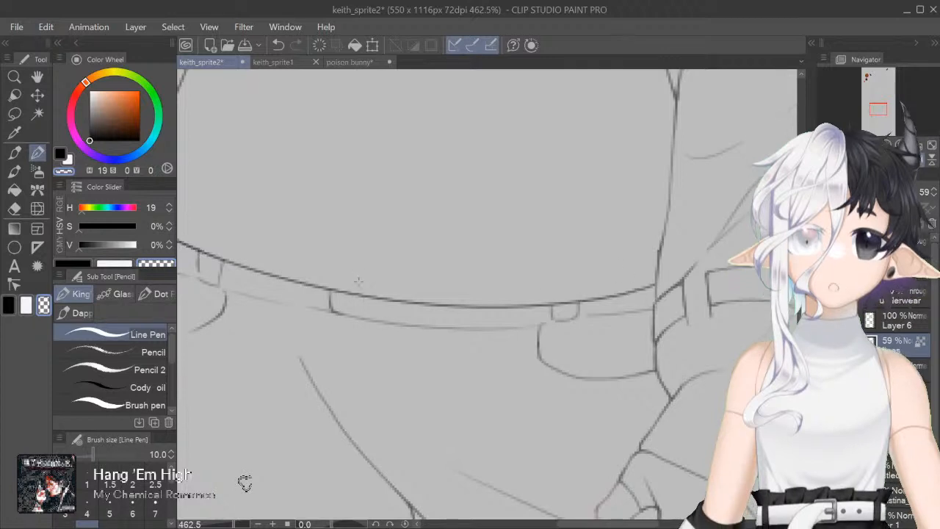
pyautogui.hotkey('ctrl', '-')
pyautogui.hotkey('ctrl', '-')
pyautogui.hotkey('ctrl', '-')
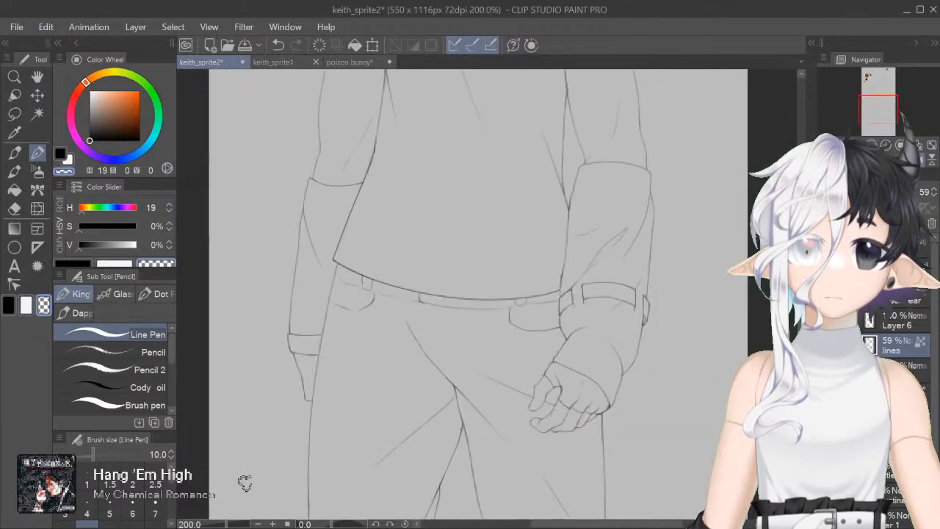
pyautogui.scroll(3, 244, 482)
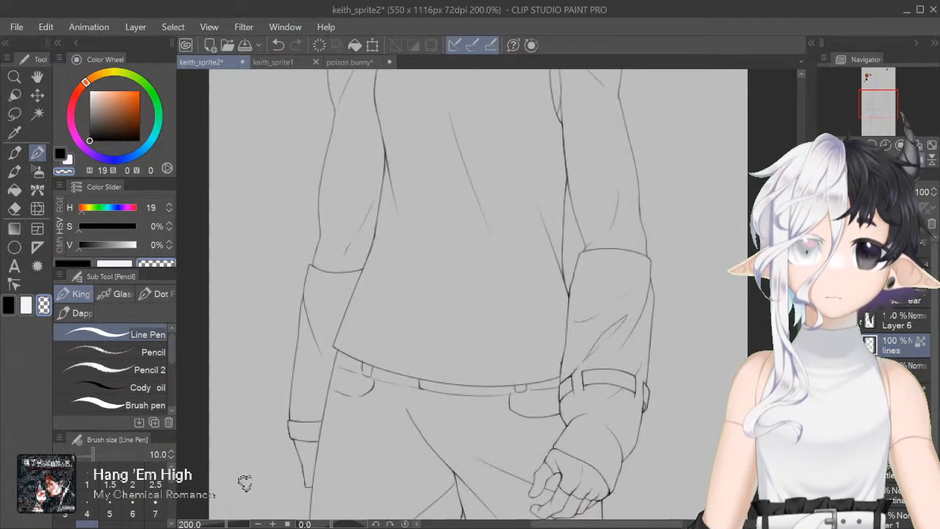
pyautogui.hotkey('alt', ']')
pyautogui.hotkey('ctrl', 'e')
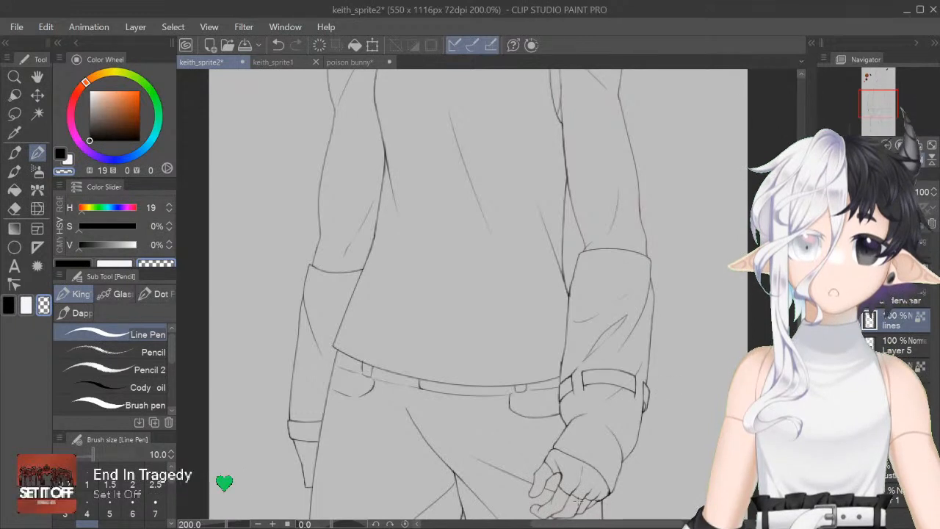
# Step: Make Layer 5, directly beneath the lines layer, the active layer with the body colours hidden
pyautogui.click(921, 160)
pyautogui.click(929, 146)
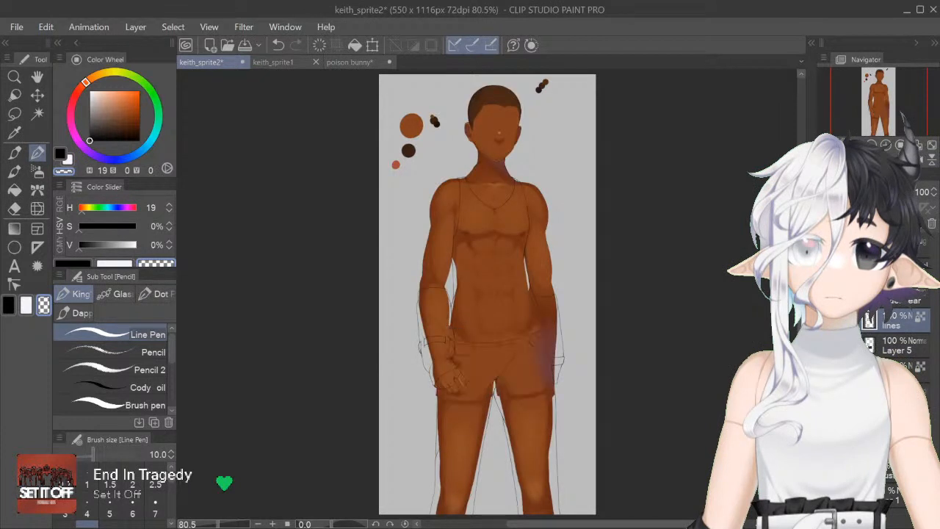
pyautogui.click(904, 345)
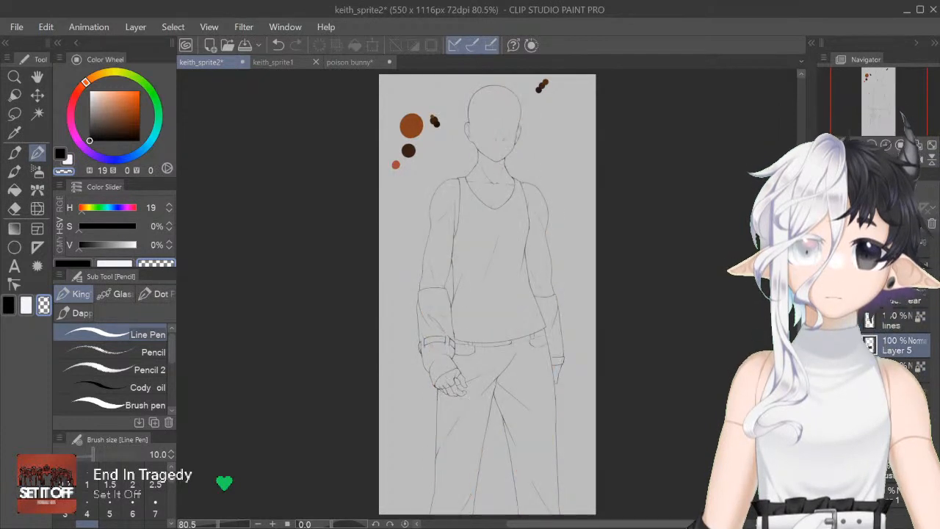
pyautogui.hotkey('ctrl', 'y')
pyautogui.hotkey('ctrl', 'z')
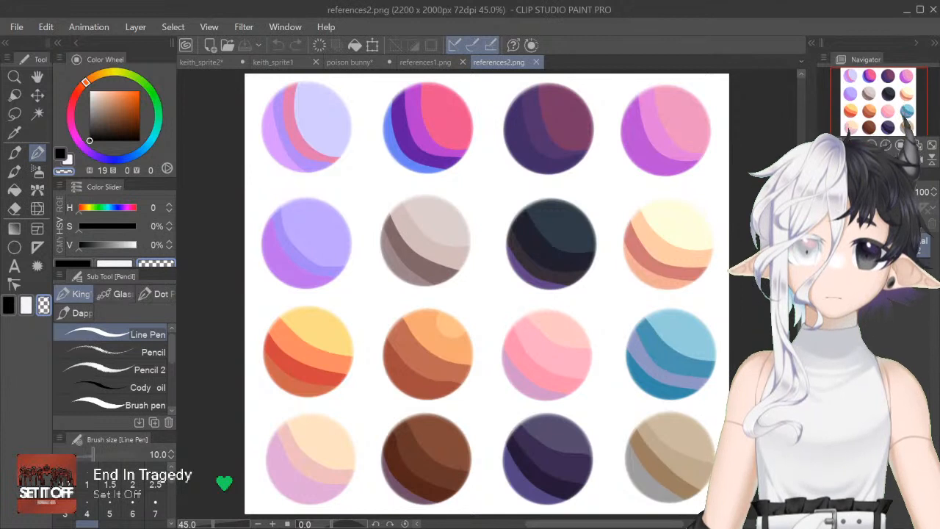
# Step: Sample the dark grey sphere's shade in references1.png, set its saturation to 8% in keith_sprite2, and switch to the Fill tool
pyautogui.click(415, 62)
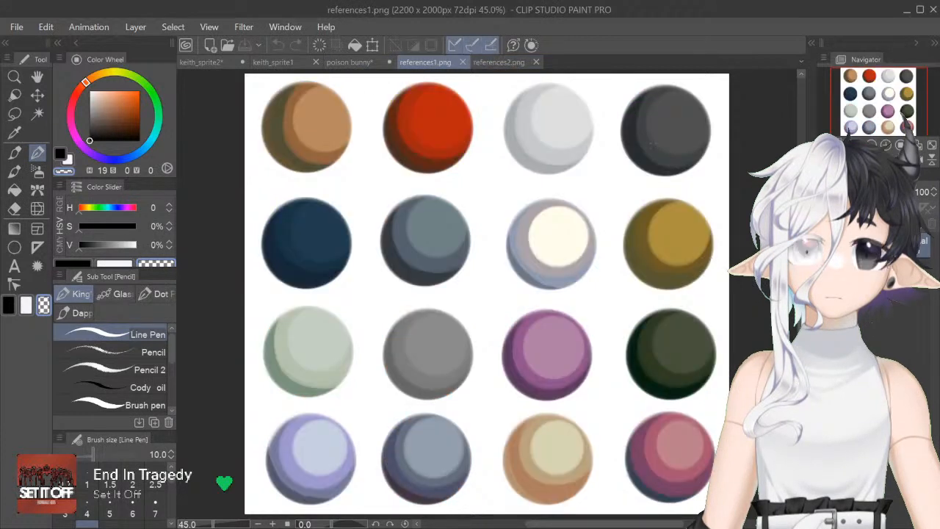
pyautogui.rightClick(628, 143)
pyautogui.click(204, 63)
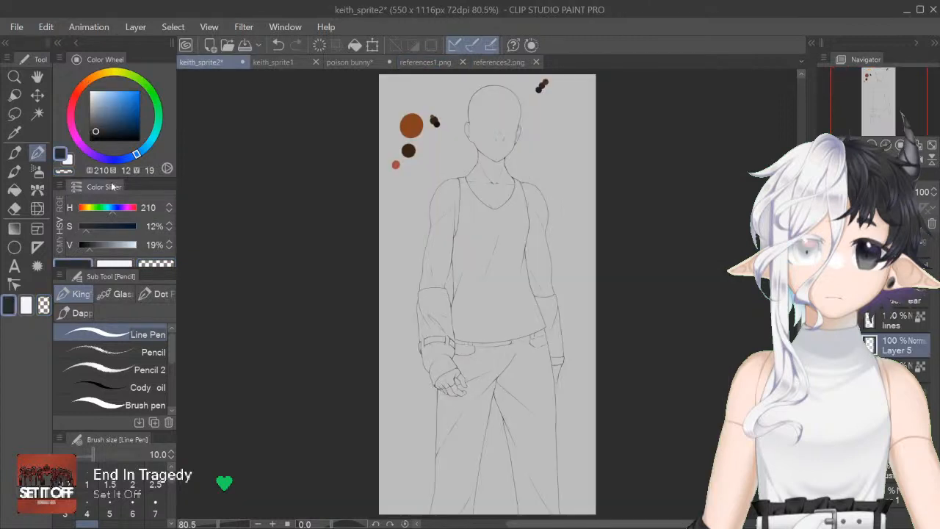
pyautogui.click(83, 227)
pyautogui.press('g')
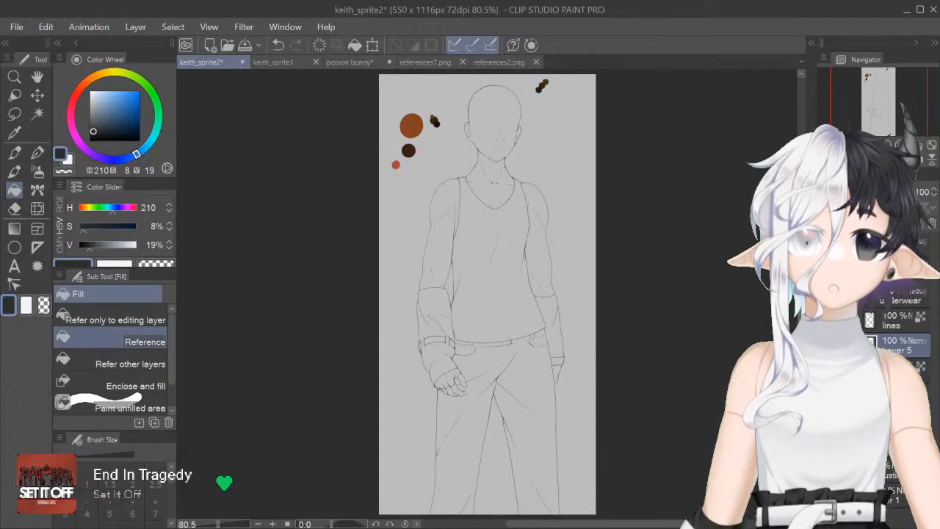
# Step: Try to fill the trousers with the dark grey on Layer 5, using the reference layer's lines as boundaries
pyautogui.scroll(8, 488, 295)
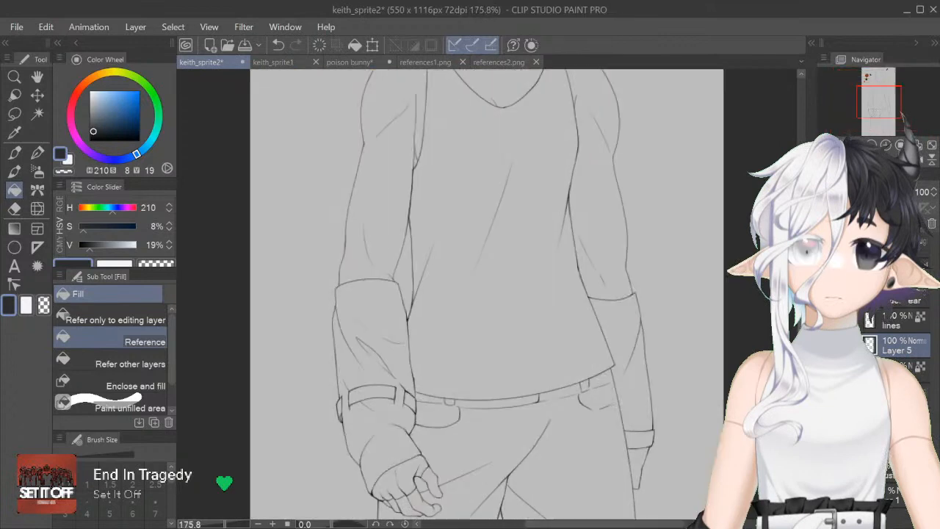
pyautogui.click(569, 441)
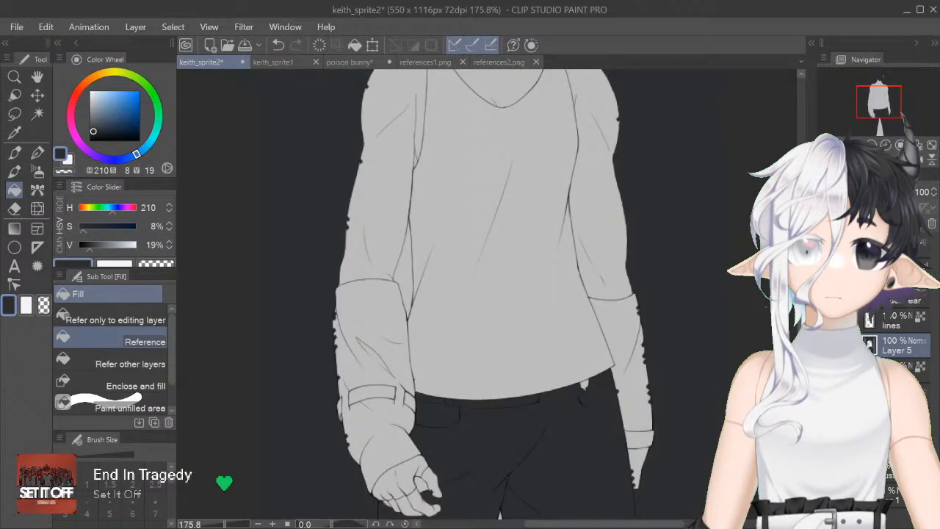
pyautogui.hotkey('ctrl', 'z')
pyautogui.scroll(-5, 488, 294)
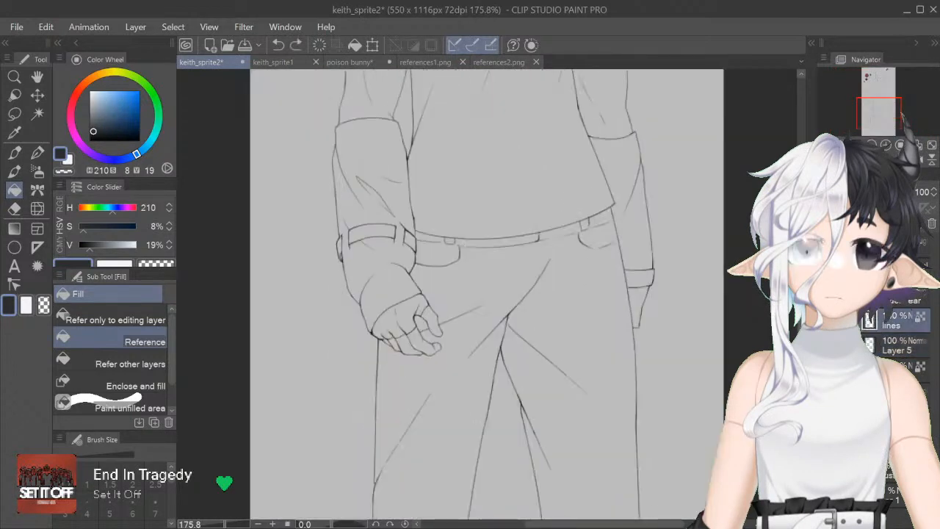
pyautogui.click(870, 345)
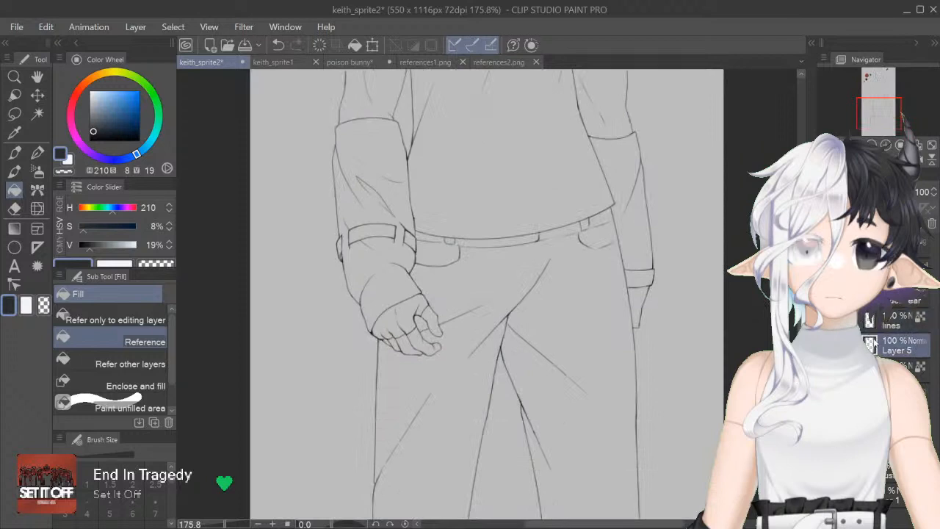
pyautogui.click(636, 373)
pyautogui.hotkey('ctrl', 'z')
# Step: Check the trouser outlines for gaps, toggling the visibility of Layer 5 and the lines layer
pyautogui.click(825, 345)
pyautogui.click(825, 320)
pyautogui.click(826, 320)
pyautogui.scroll(-3, 487, 294)
pyautogui.scroll(1, 487, 272)
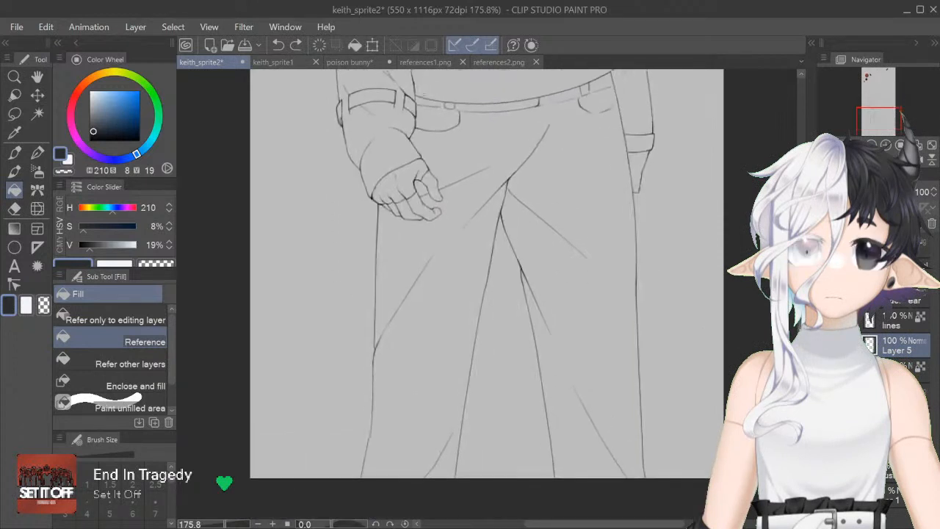
# Step: Try once more to fill the trousers with the dark grey on Layer 5, using the reference lines as boundaries
pyautogui.scroll(1, 487, 279)
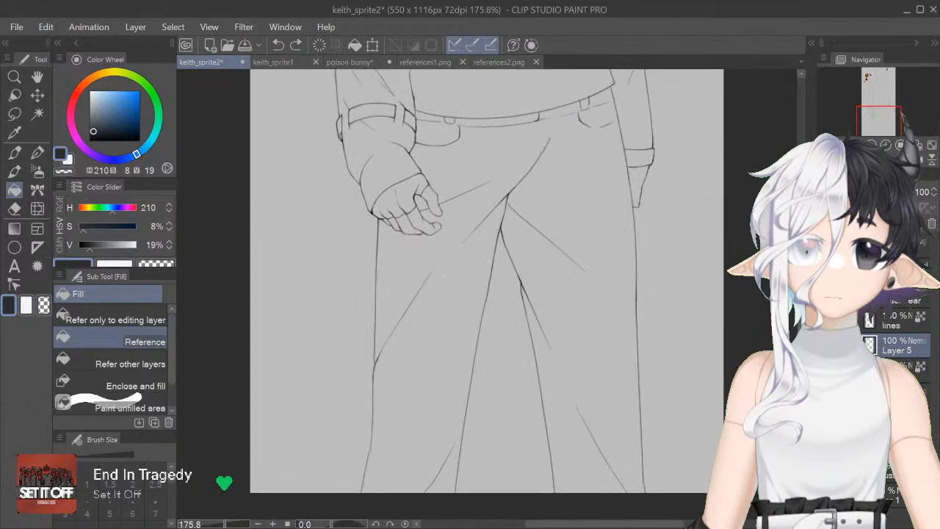
pyautogui.click(601, 427)
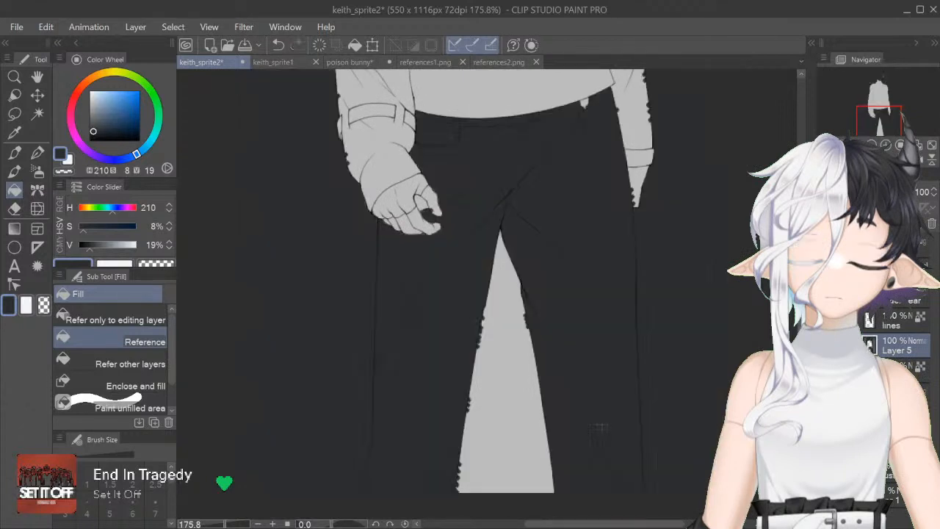
pyautogui.hotkey('ctrl', 'z')
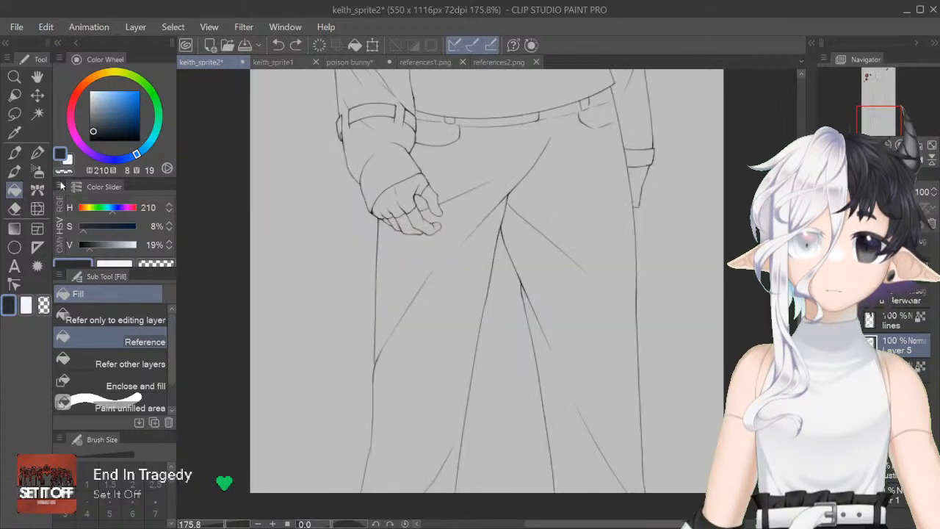
# Step: Trace the outer edge of the left trouser leg from the hem to the knee fold with the size 5 Line Pen, erasing the stray overshoot
pyautogui.press('p')
pyautogui.moveTo(411, 323); pyautogui.dragTo(616, 272)
pyautogui.moveTo(225, 524); pyautogui.dragTo(232, 524)
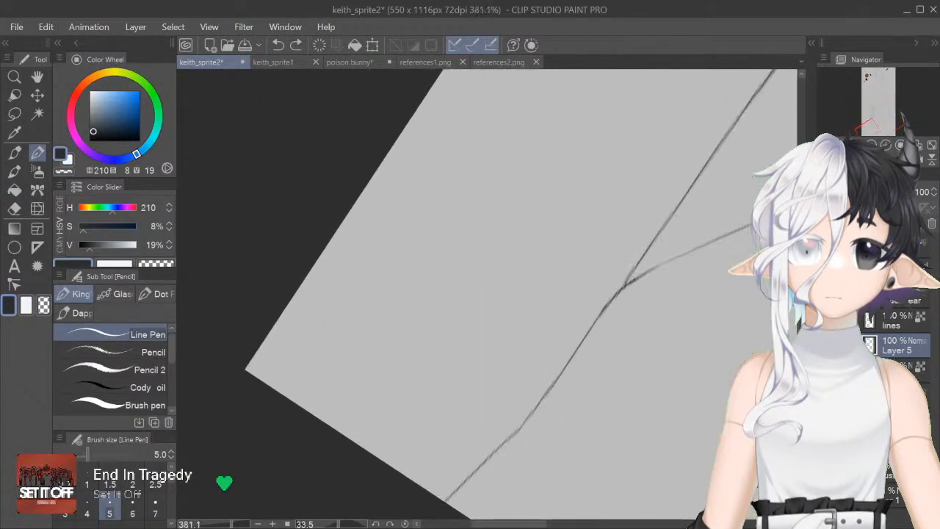
pyautogui.moveTo(509, 524); pyautogui.dragTo(519, 524)
pyautogui.moveTo(802, 374); pyautogui.dragTo(801, 388)
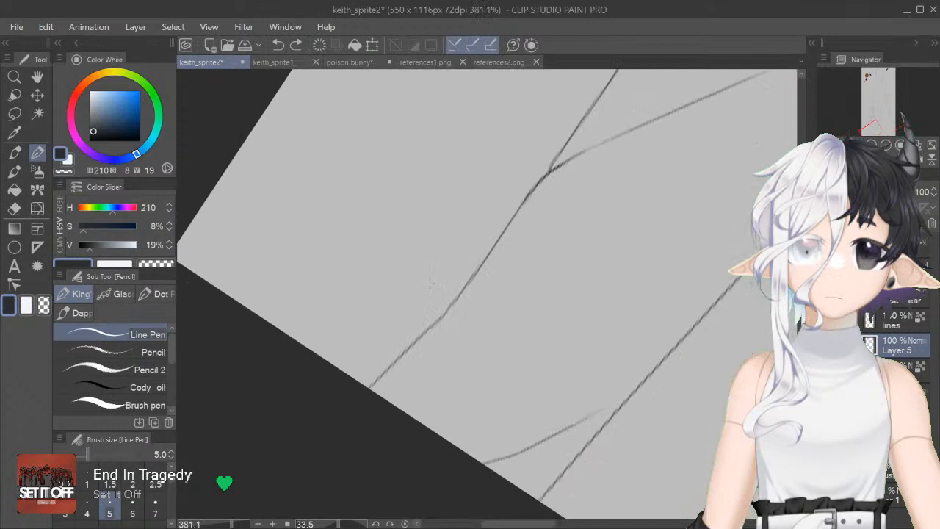
pyautogui.moveTo(367, 393)
pyautogui.mouseDown()
pyautogui.moveTo(481, 287)
pyautogui.moveTo(487, 265)
pyautogui.mouseUp()
pyautogui.moveTo(461, 295); pyautogui.dragTo(536, 191)
pyautogui.moveTo(499, 242); pyautogui.dragTo(551, 172)
pyautogui.moveTo(518, 213); pyautogui.dragTo(561, 165)
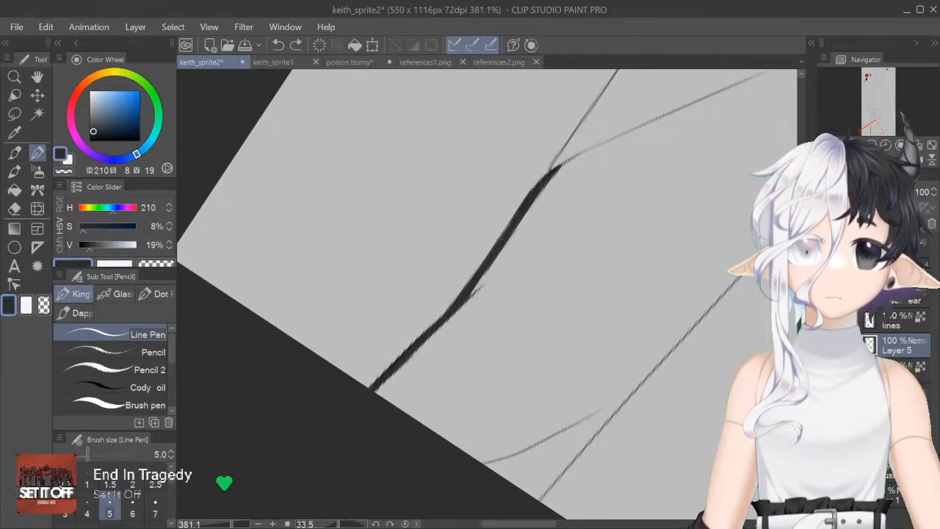
pyautogui.click(65, 173)
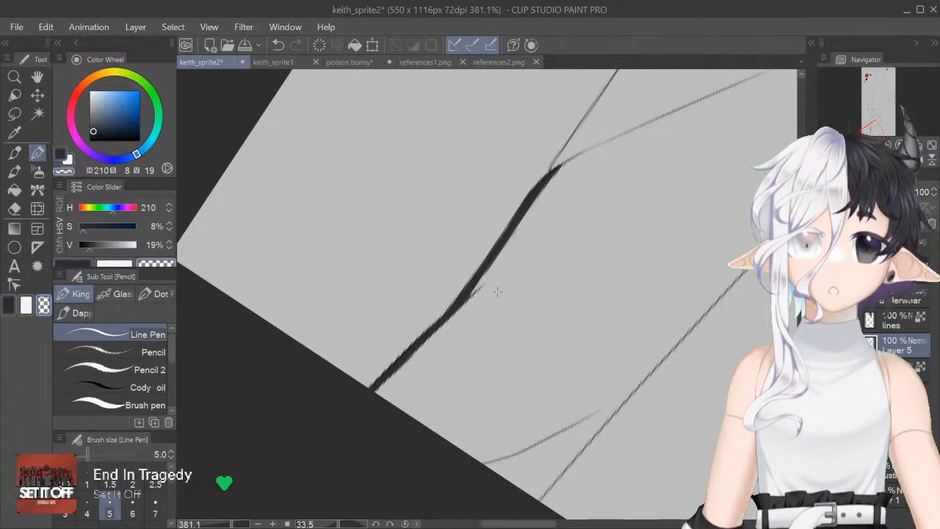
pyautogui.moveTo(485, 285); pyautogui.dragTo(462, 307)
pyautogui.click(60, 153)
# Step: Extend the dark grey border along the left leg's outer edge from the knee fold up to the hand
pyautogui.moveTo(517, 524); pyautogui.dragTo(539, 524)
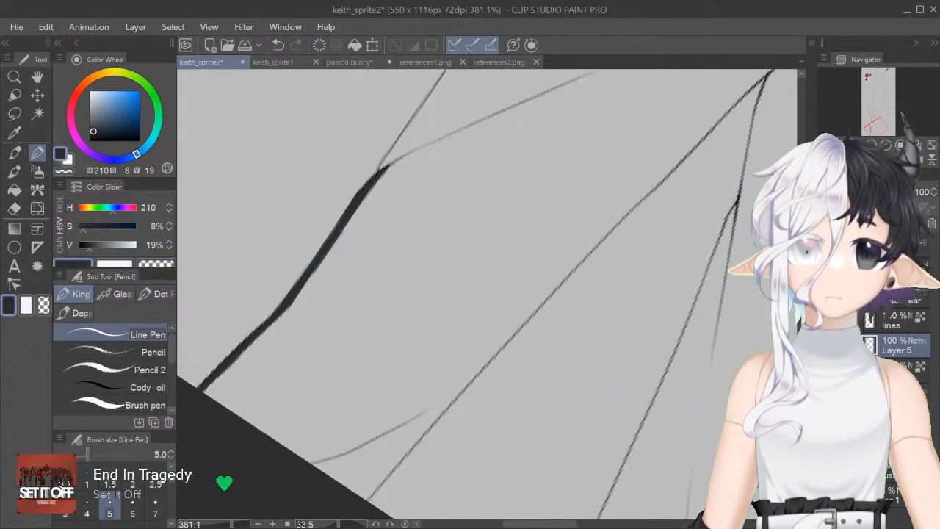
pyautogui.scroll(5, 484, 293)
pyautogui.moveTo(339, 524); pyautogui.dragTo(345, 523)
pyautogui.moveTo(335, 324); pyautogui.dragTo(451, 273)
pyautogui.hotkey('ctrl', 'z')
pyautogui.moveTo(368, 311); pyautogui.dragTo(599, 213)
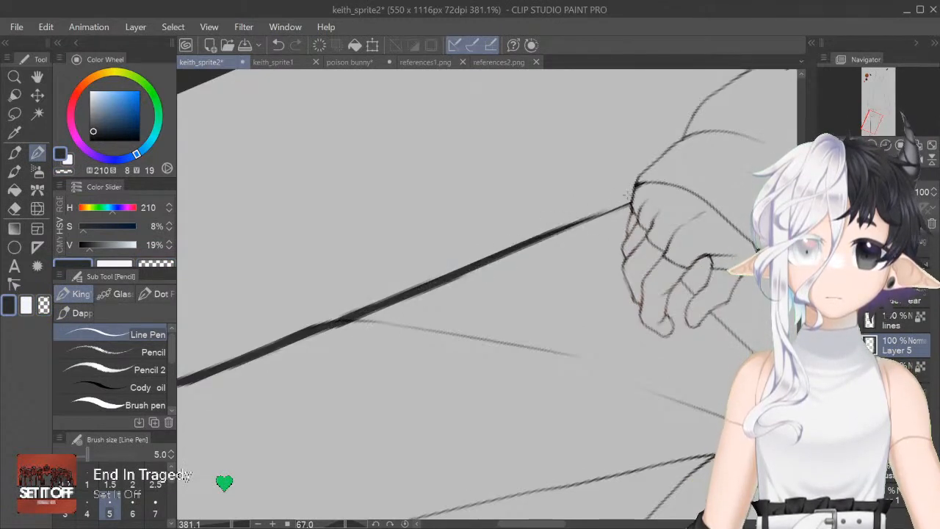
pyautogui.hotkey('ctrl', 'z')
pyautogui.moveTo(472, 270); pyautogui.dragTo(631, 206)
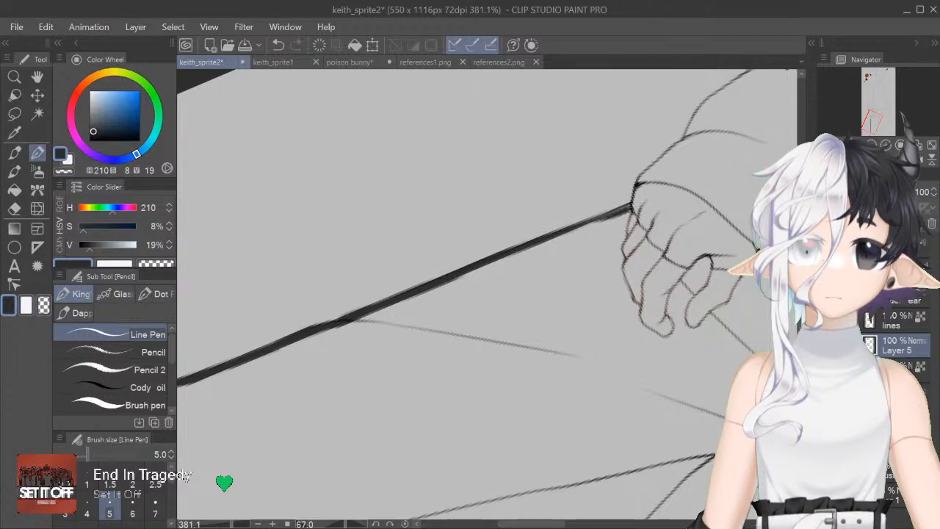
pyautogui.moveTo(545, 240); pyautogui.dragTo(615, 210)
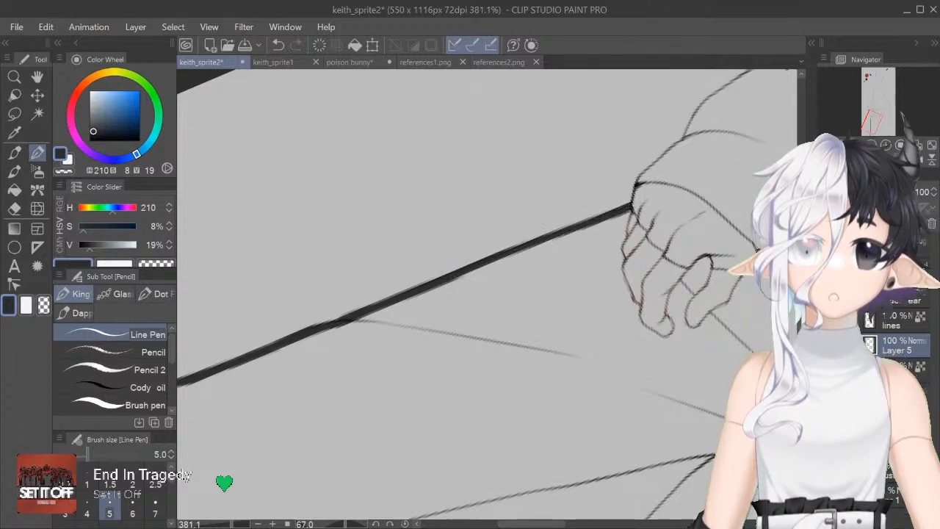
# Step: Trace the lower outer edge of the right trouser leg in dark grey, starting at the hem
pyautogui.click(405, 524)
pyautogui.moveTo(535, 524); pyautogui.dragTo(589, 524)
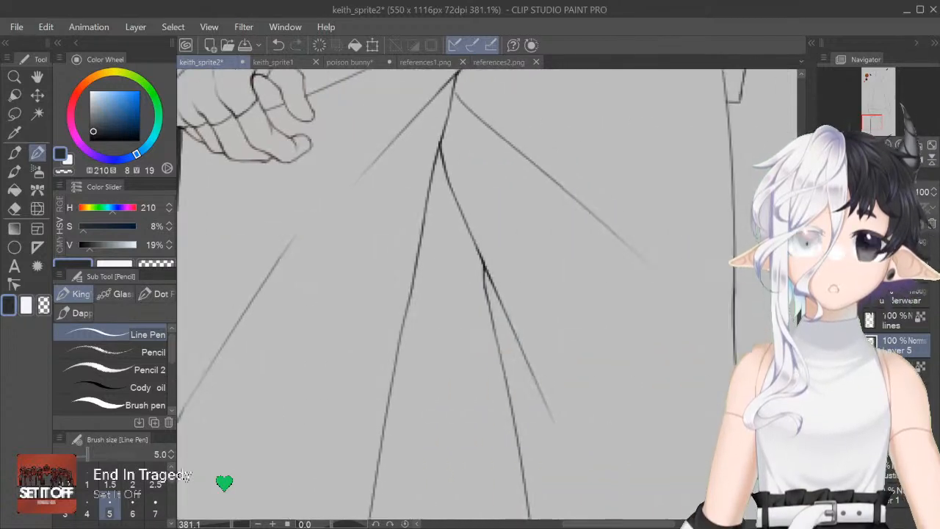
pyautogui.click(920, 158)
pyautogui.moveTo(332, 524); pyautogui.dragTo(340, 523)
pyautogui.moveTo(549, 524); pyautogui.dragTo(512, 524)
pyautogui.moveTo(320, 435); pyautogui.dragTo(518, 235)
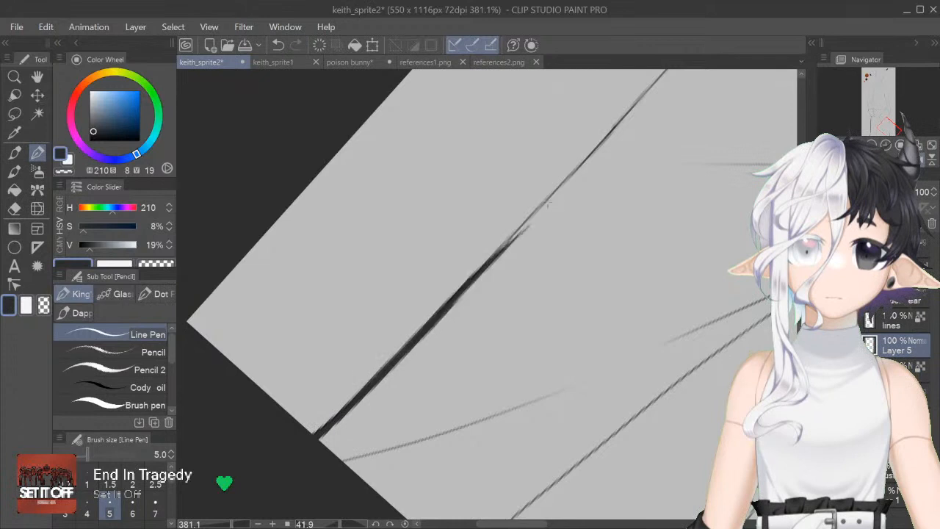
pyautogui.moveTo(441, 312); pyautogui.dragTo(617, 128)
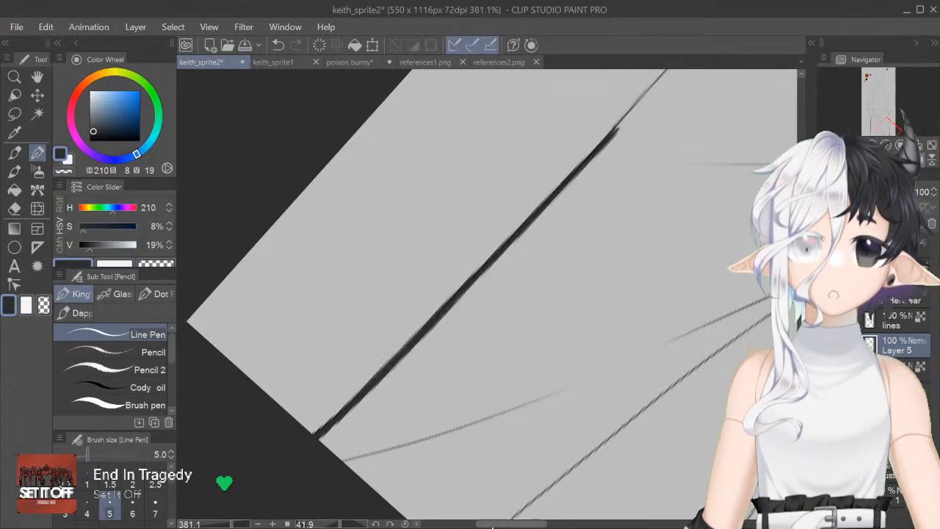
# Step: Continue the dark grey border up the right leg's outer edge, past the cuff to the corner of the tank top hem
pyautogui.moveTo(529, 524); pyautogui.dragTo(560, 524)
pyautogui.moveTo(562, 482); pyautogui.dragTo(532, 479)
pyautogui.moveTo(529, 242); pyautogui.dragTo(529, 405)
pyautogui.moveTo(303, 317); pyautogui.dragTo(399, 214)
pyautogui.moveTo(324, 297); pyautogui.dragTo(404, 210)
pyautogui.moveTo(362, 256)
pyautogui.mouseDown()
pyautogui.moveTo(467, 146)
pyautogui.moveTo(520, 110)
pyautogui.mouseUp()
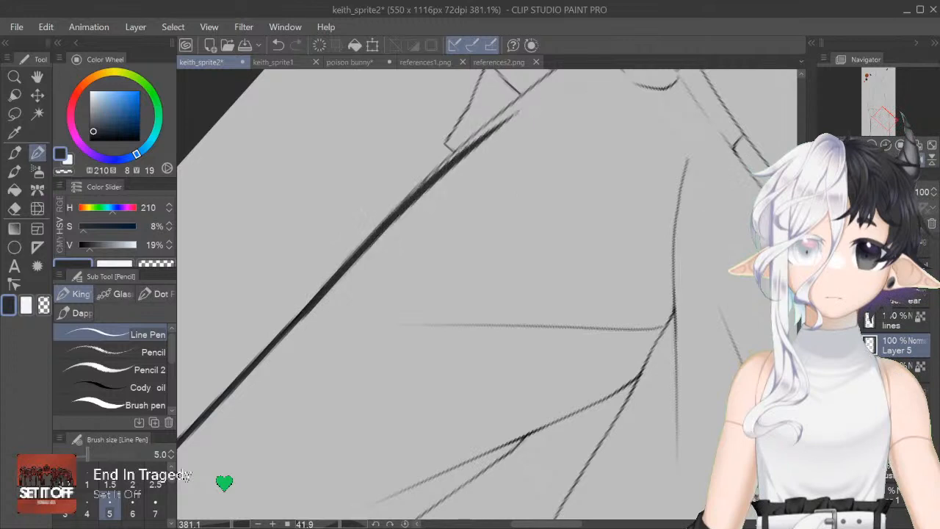
pyautogui.moveTo(458, 155); pyautogui.dragTo(540, 97)
pyautogui.moveTo(388, 221); pyautogui.dragTo(509, 118)
pyautogui.moveTo(457, 151); pyautogui.dragTo(551, 81)
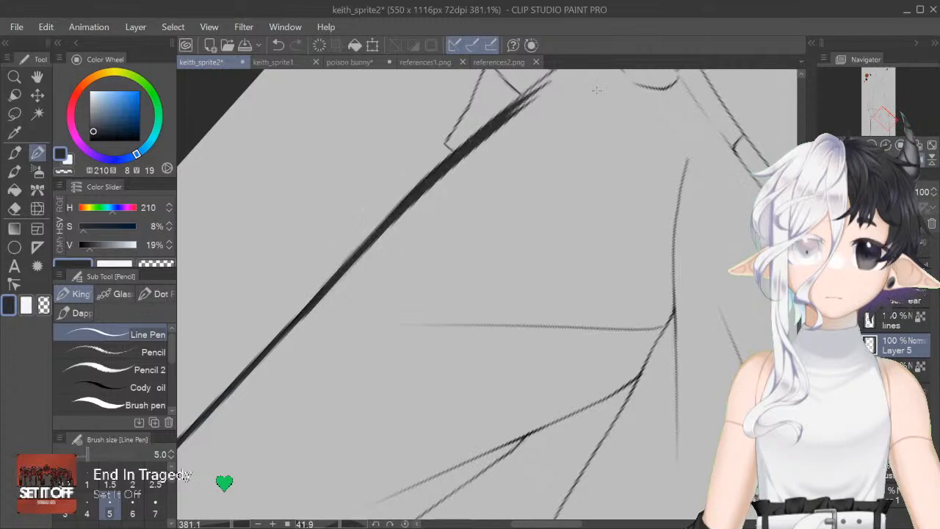
pyautogui.moveTo(514, 198); pyautogui.dragTo(514, 308)
pyautogui.moveTo(506, 220); pyautogui.dragTo(647, 110)
pyautogui.moveTo(590, 156); pyautogui.dragTo(665, 103)
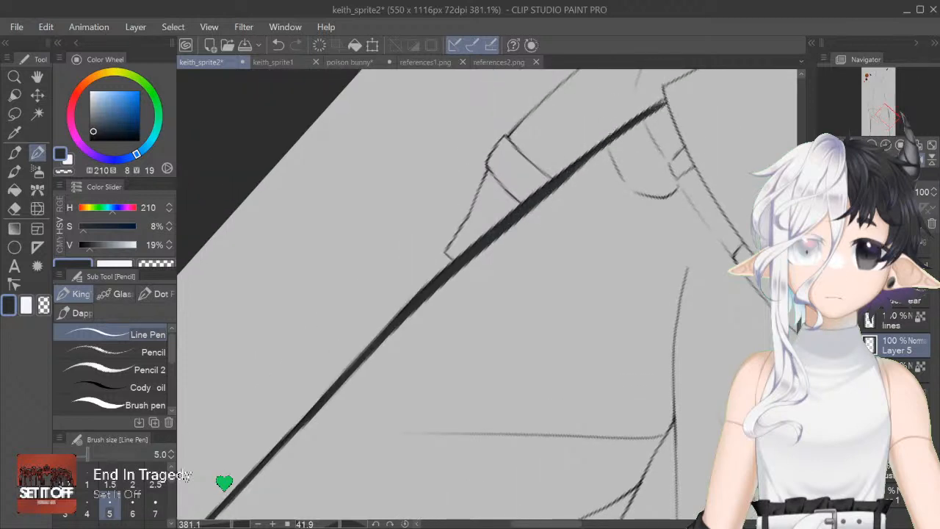
# Step: Trace the trouser waistline in dark grey along the tank top hem, from the right corner to the far belt loop
pyautogui.moveTo(559, 524); pyautogui.dragTo(586, 524)
pyautogui.moveTo(443, 140); pyautogui.dragTo(463, 177)
pyautogui.hotkey('ctrl', 'z')
pyautogui.moveTo(431, 104); pyautogui.dragTo(494, 227)
pyautogui.moveTo(470, 184); pyautogui.dragTo(551, 297)
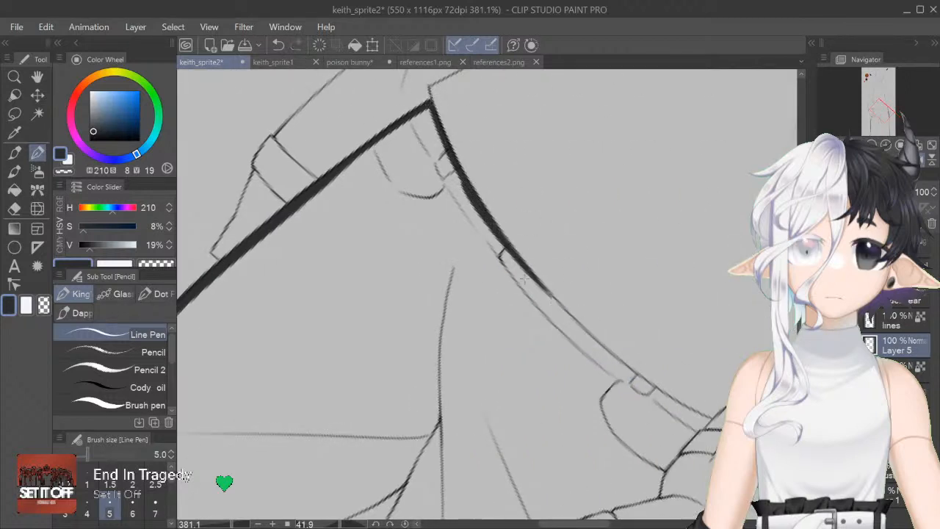
pyautogui.moveTo(507, 241); pyautogui.dragTo(588, 339)
pyautogui.moveTo(468, 178); pyautogui.dragTo(560, 312)
pyautogui.moveTo(509, 254); pyautogui.dragTo(591, 343)
pyautogui.moveTo(527, 278); pyautogui.dragTo(634, 375)
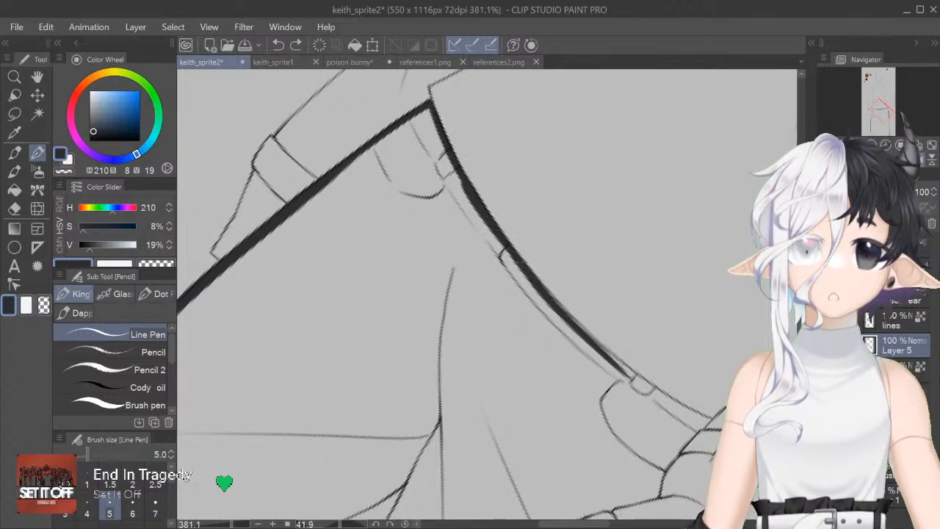
pyautogui.moveTo(591, 339); pyautogui.dragTo(674, 403)
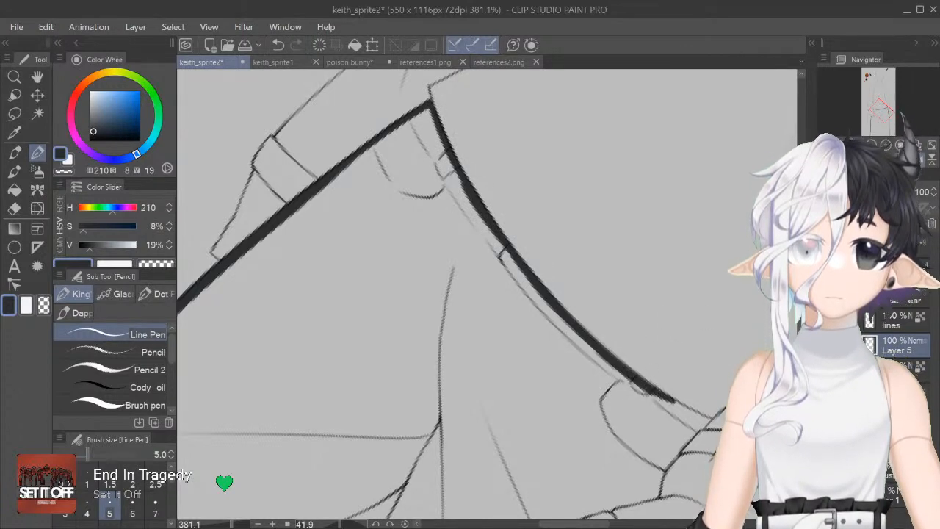
# Step: Finish the dark grey waistline up to the left sleeve, and trace down the sleeve and hand edge to the index finger
pyautogui.press('h')
pyautogui.moveTo(487, 309); pyautogui.dragTo(489, 273)
pyautogui.scroll(-2, 485, 294)
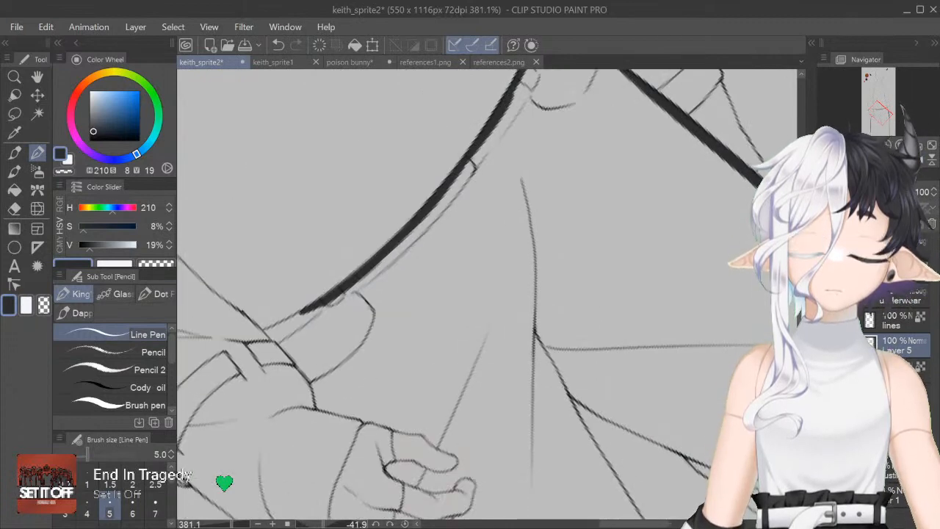
pyautogui.moveTo(266, 330); pyautogui.dragTo(317, 303)
pyautogui.hotkey('ctrl', '@')
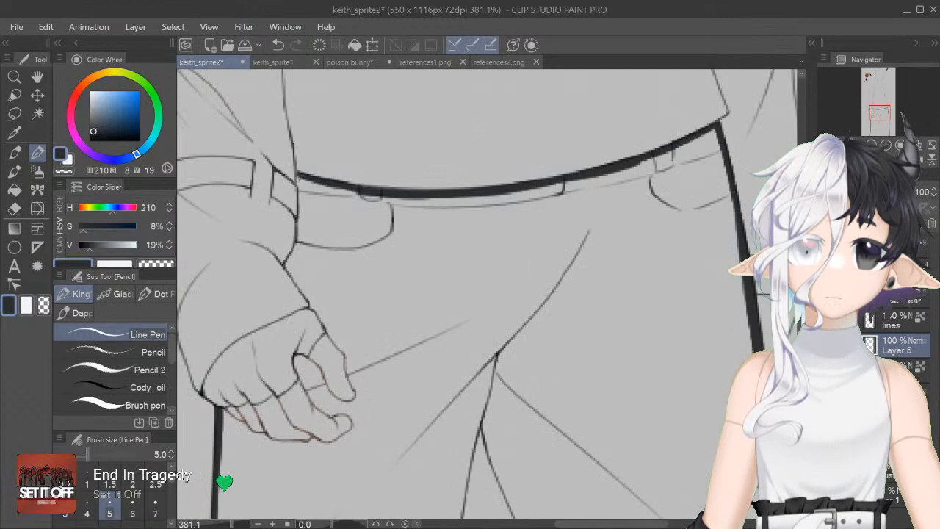
pyautogui.moveTo(300, 178)
pyautogui.mouseDown()
pyautogui.moveTo(301, 240)
pyautogui.moveTo(285, 266)
pyautogui.moveTo(352, 360)
pyautogui.mouseUp()
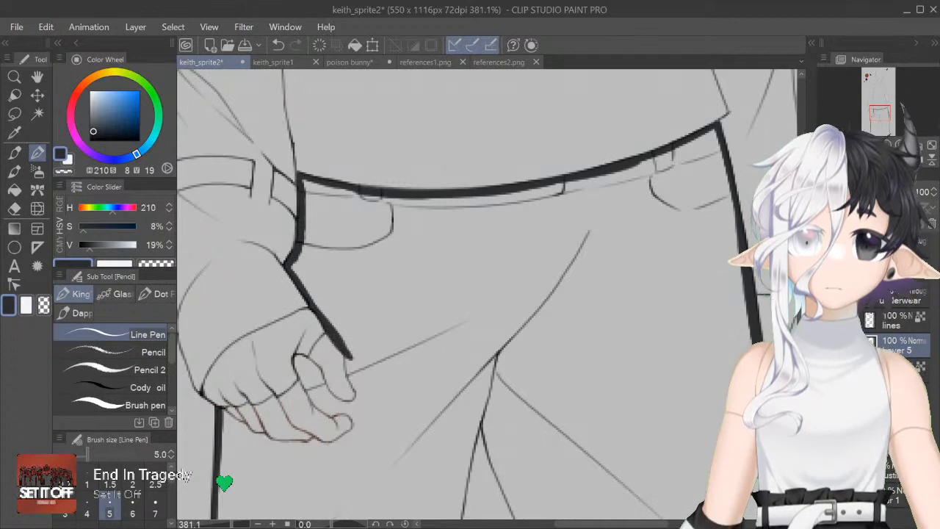
# Step: Paint the gap between the curled fingers of the left hand dark grey
pyautogui.moveTo(588, 523); pyautogui.dragTo(575, 523)
pyautogui.scroll(-3, 606, 478)
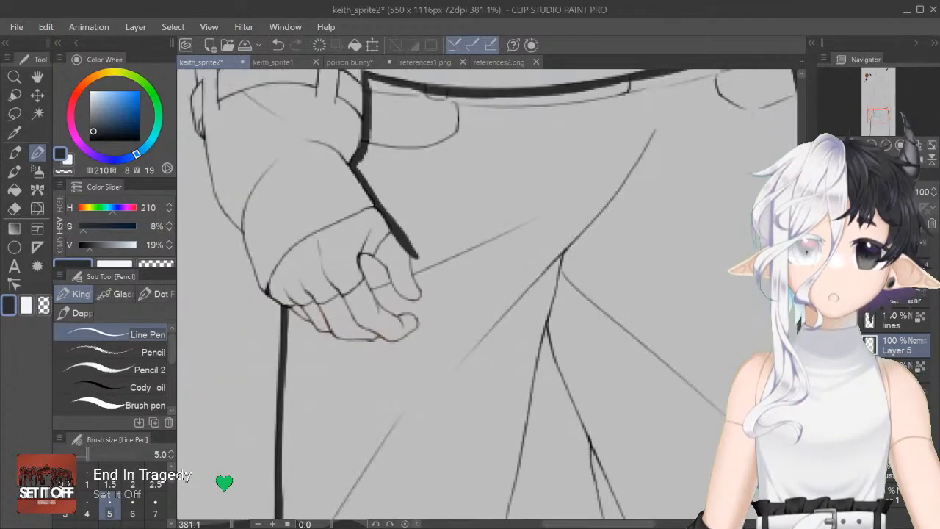
pyautogui.scroll(3, 606, 478)
pyautogui.hscroll(-3, 558, 457)
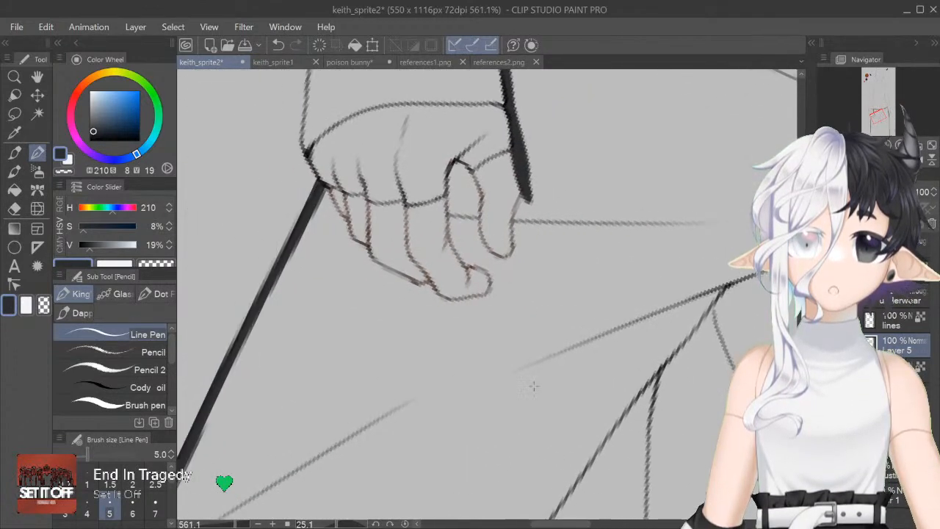
pyautogui.moveTo(456, 165)
pyautogui.mouseDown()
pyautogui.moveTo(462, 257)
pyautogui.moveTo(486, 262)
pyautogui.moveTo(496, 297)
pyautogui.mouseUp()
pyautogui.moveTo(472, 229)
pyautogui.mouseDown()
pyautogui.moveTo(476, 251)
pyautogui.moveTo(464, 176)
pyautogui.moveTo(496, 202)
pyautogui.moveTo(494, 222)
pyautogui.mouseUp()
# Step: Trace dark grey around the outside of the fingertips, joining the border at the trouser leg's outer edge
pyautogui.press('h')
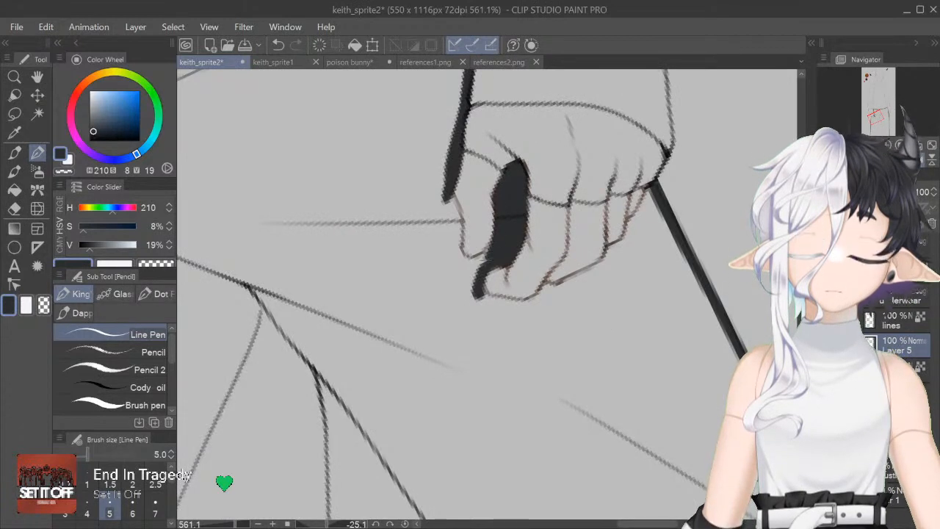
pyautogui.moveTo(442, 183)
pyautogui.mouseDown()
pyautogui.moveTo(463, 269)
pyautogui.moveTo(476, 267)
pyautogui.moveTo(535, 308)
pyautogui.moveTo(544, 291)
pyautogui.mouseUp()
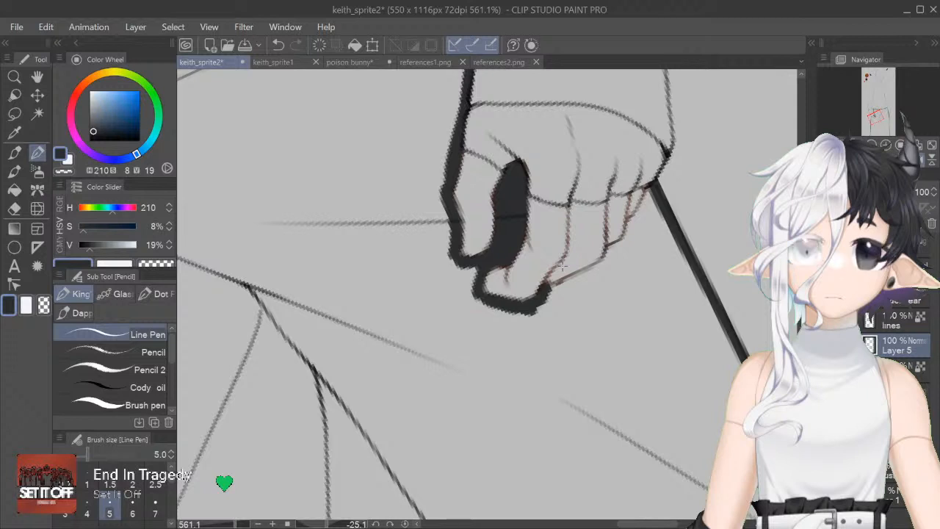
pyautogui.moveTo(548, 294)
pyautogui.mouseDown()
pyautogui.moveTo(638, 241)
pyautogui.moveTo(624, 214)
pyautogui.moveTo(652, 190)
pyautogui.mouseUp()
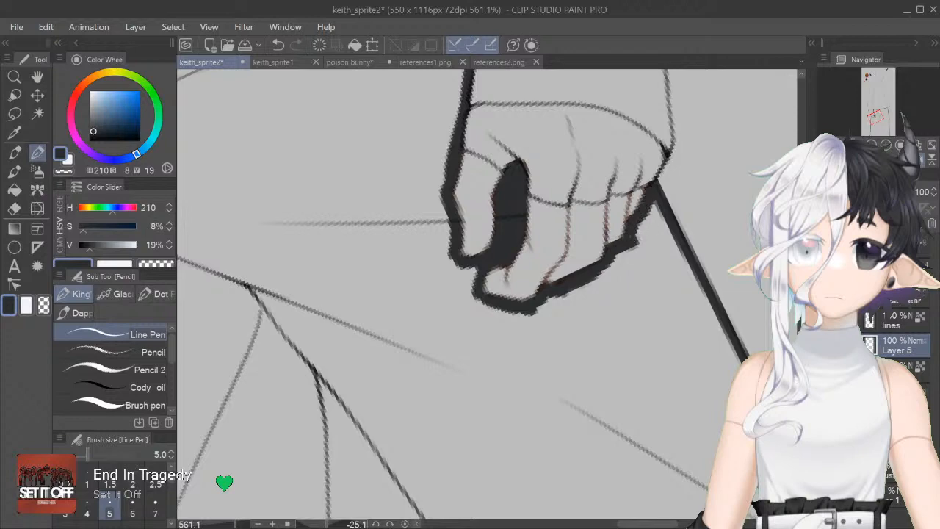
# Step: Fill the bordered trousers with dark grey using the reference lines, and paint over the unfilled waistband spot with the size 6 Line Pen
pyautogui.press('h')
pyautogui.hotkey('ctrl', '@')
pyautogui.hotkey('ctrl', '-')
pyautogui.hotkey('ctrl', '-')
pyautogui.hotkey('ctrl', '-')
pyautogui.hotkey('ctrl', '-')
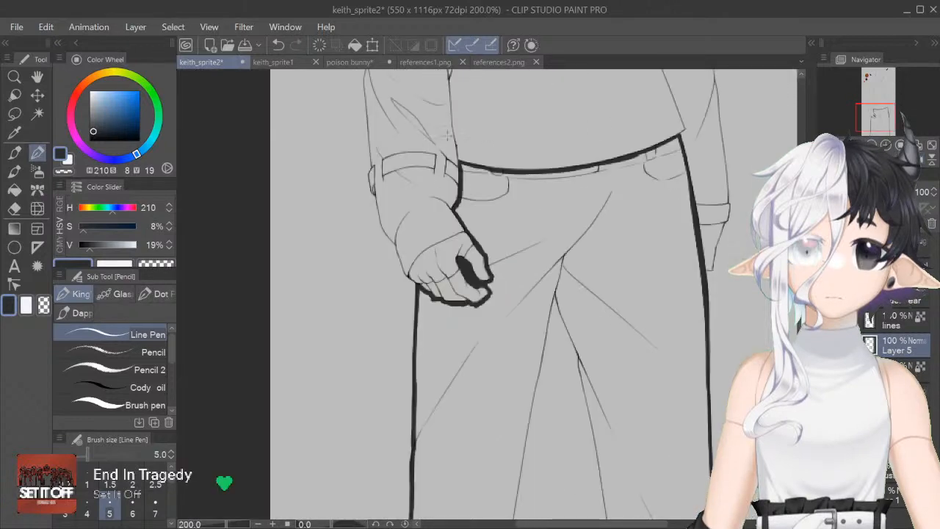
pyautogui.press('g')
pyautogui.click(651, 152)
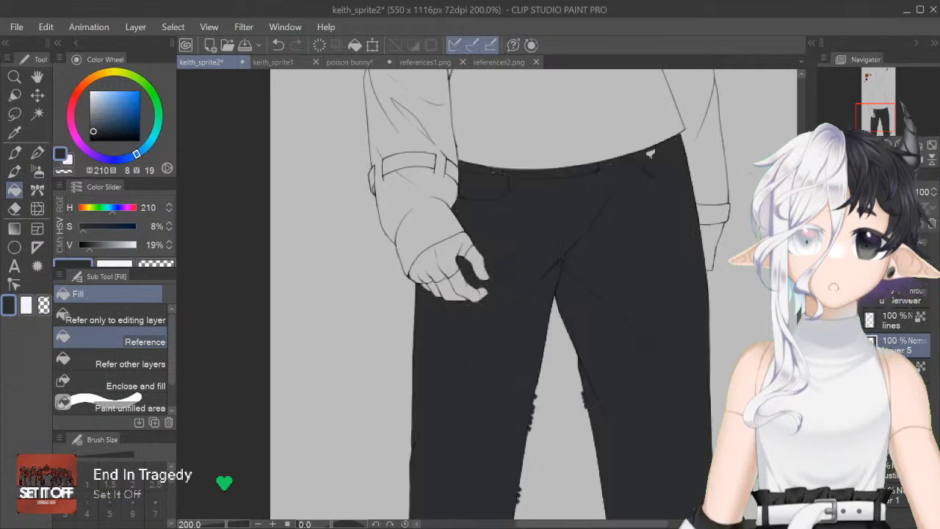
pyautogui.press('p')
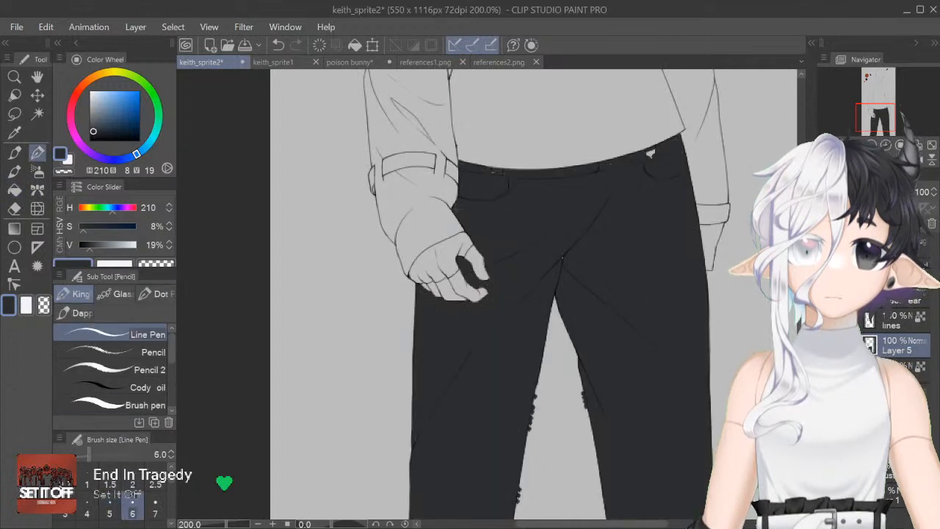
pyautogui.moveTo(648, 156); pyautogui.dragTo(654, 150)
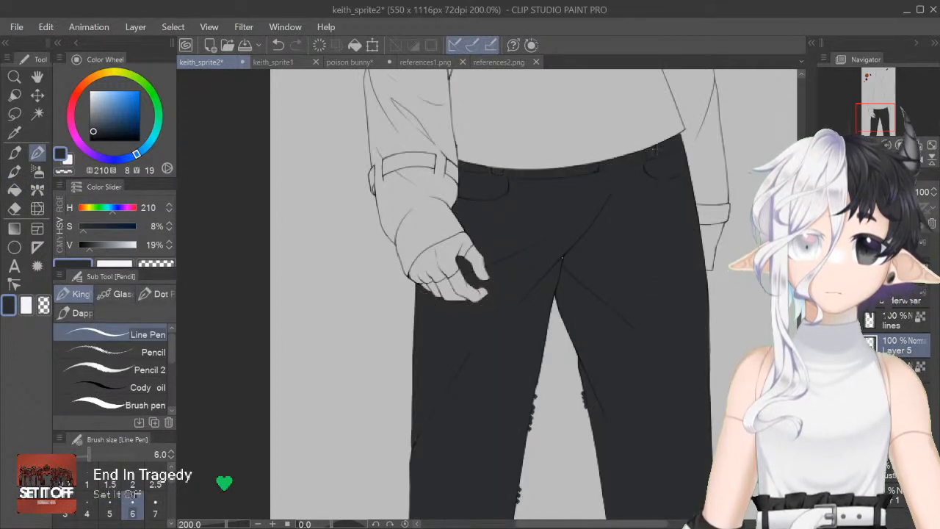
# Step: Erase the rough dark grey bumps along the inner edges of both trouser legs around knee height, using transparent colour
pyautogui.scroll(-3, 491, 294)
pyautogui.click(71, 171)
pyautogui.moveTo(577, 523); pyautogui.dragTo(589, 523)
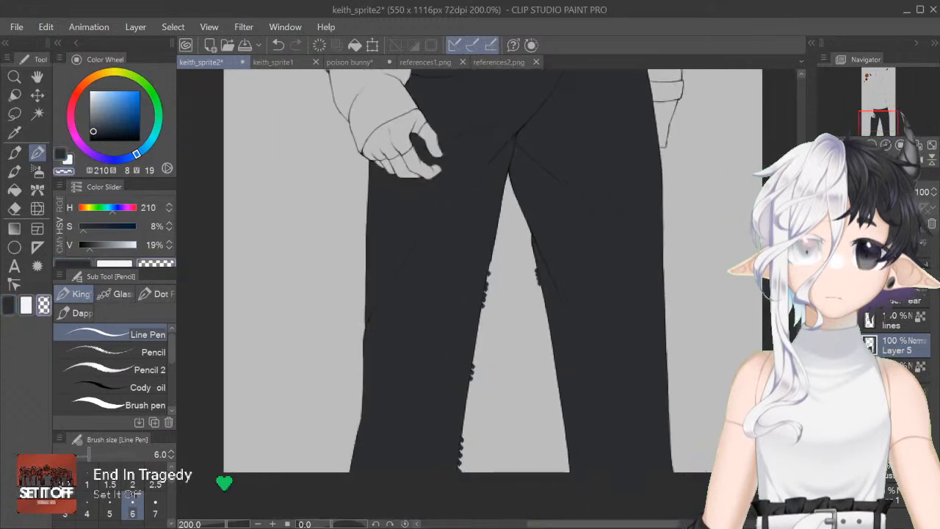
pyautogui.scroll(4, 487, 294)
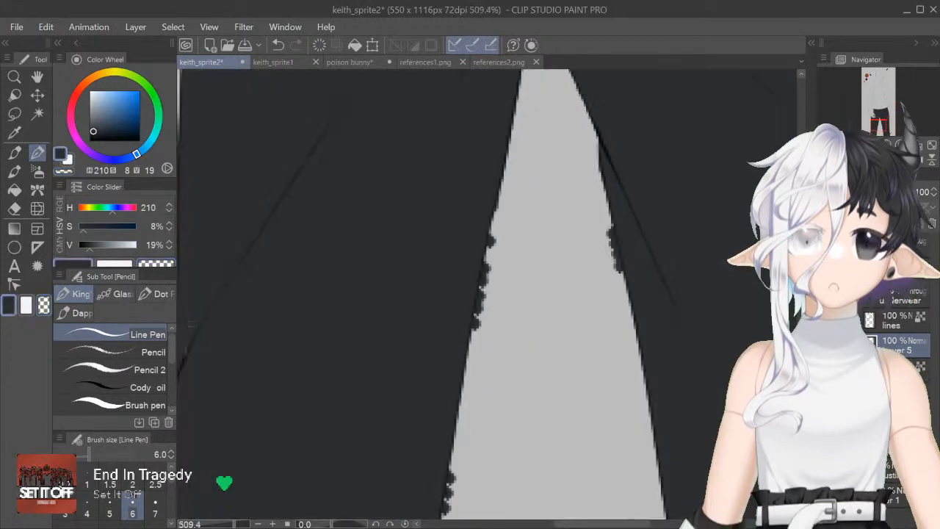
pyautogui.click(61, 155)
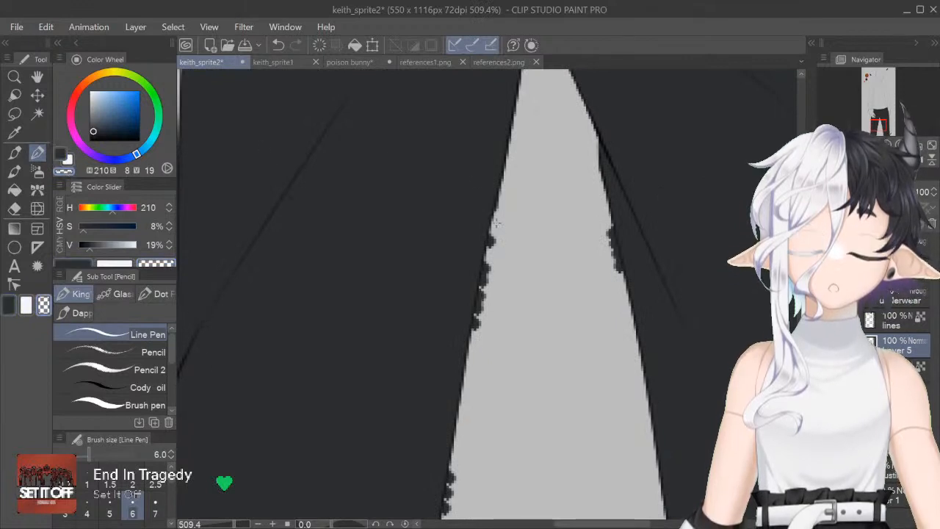
pyautogui.moveTo(501, 193); pyautogui.dragTo(478, 338)
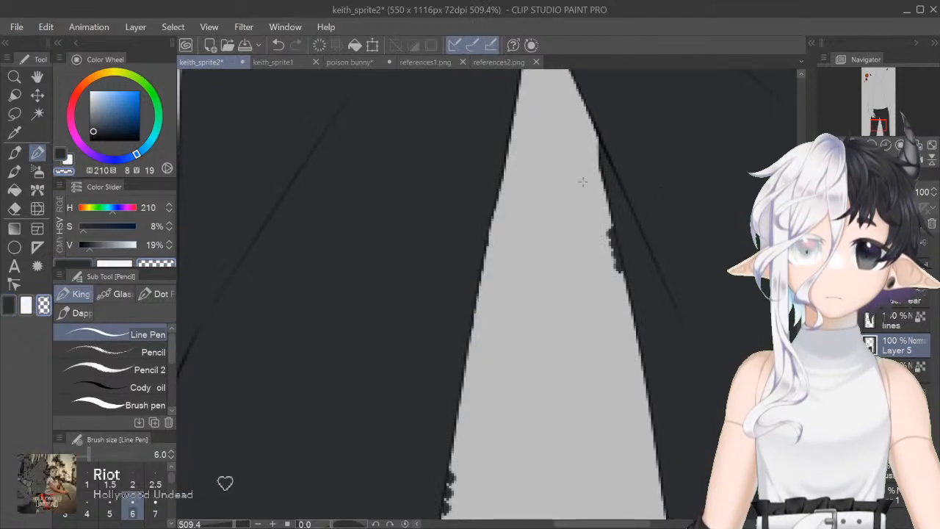
pyautogui.moveTo(601, 192); pyautogui.dragTo(623, 301)
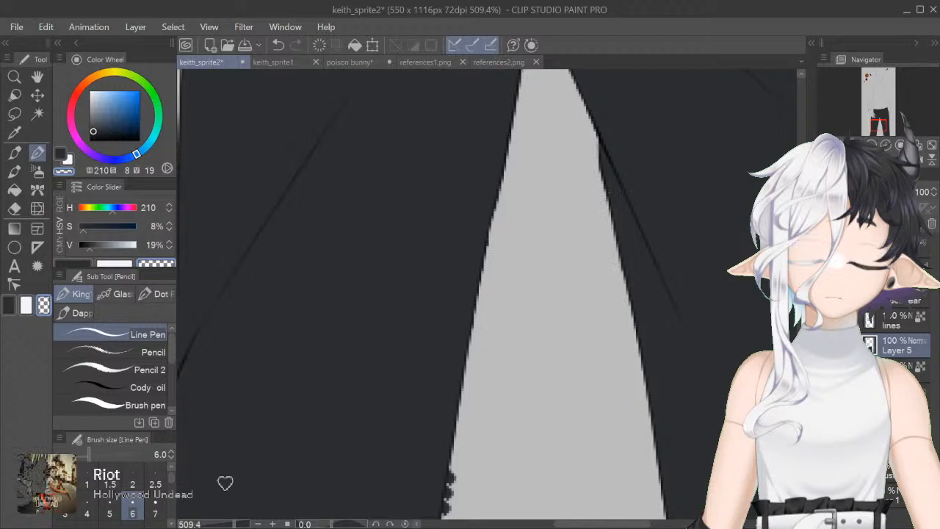
# Step: Erase the jagged dark grey edge down the left leg's inner side to the hem, and check the right leg's hem
pyautogui.scroll(-5, 460, 273)
pyautogui.moveTo(451, 261); pyautogui.dragTo(448, 322)
pyautogui.scroll(-4, 449, 262)
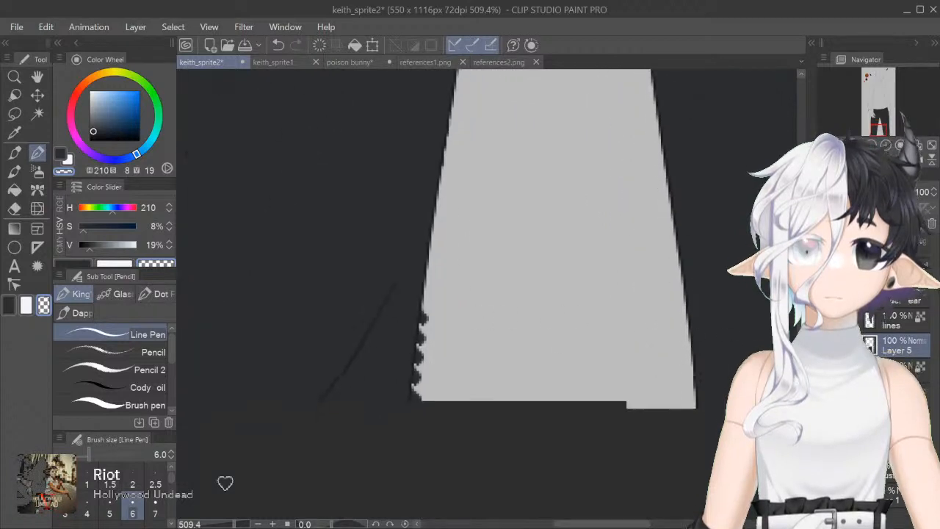
pyautogui.moveTo(430, 285); pyautogui.dragTo(420, 331)
pyautogui.moveTo(414, 378); pyautogui.dragTo(423, 324)
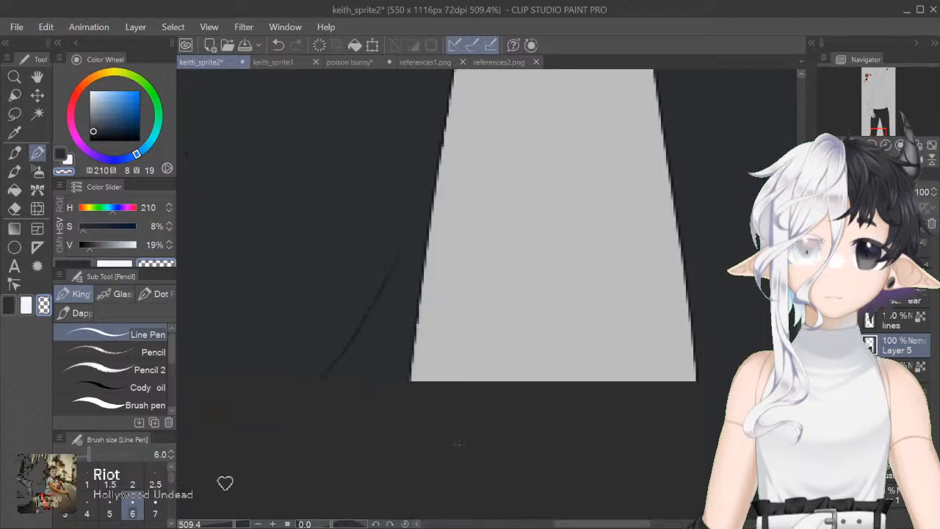
pyautogui.moveTo(596, 524); pyautogui.dragTo(655, 523)
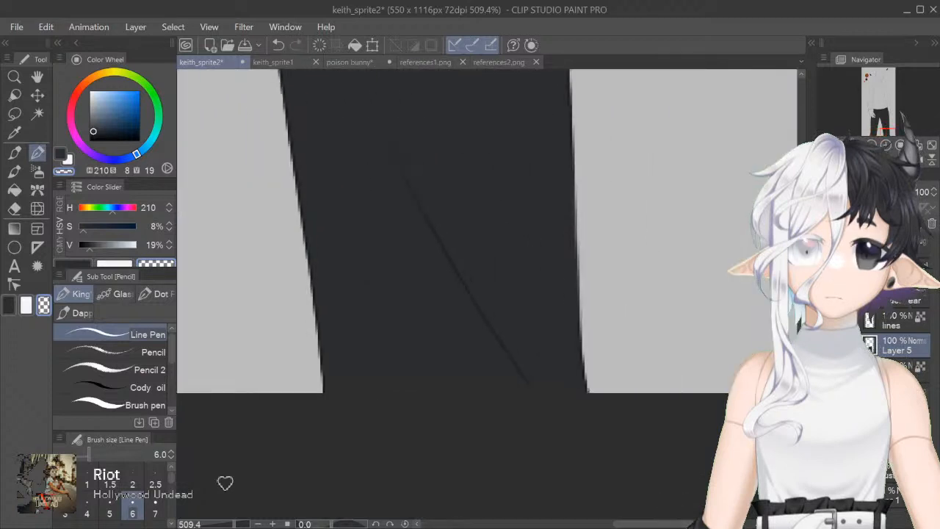
pyautogui.moveTo(802, 477); pyautogui.dragTo(801, 390)
pyautogui.hotkey('ctrl', '0')
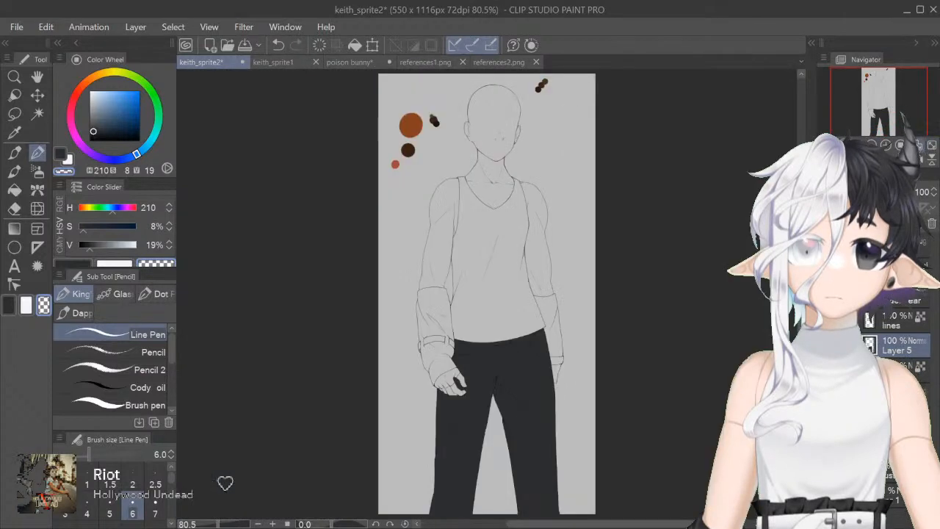
# Step: Add a new raster layer above Layer 5 for the trouser shading
pyautogui.hotkey('ctrl', 'z')
pyautogui.hotkey('ctrl', 'y')
pyautogui.hotkey('ctrl', 'shift', 'n')
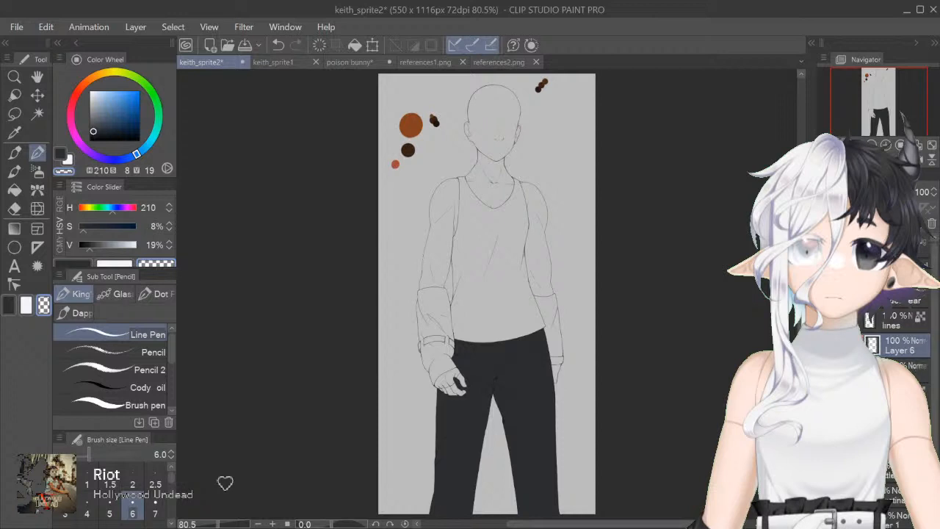
# Step: Sample the dark shade from the near-black swatch in references2.png and set its saturation to 8% back in keith_sprite2
pyautogui.click(500, 62)
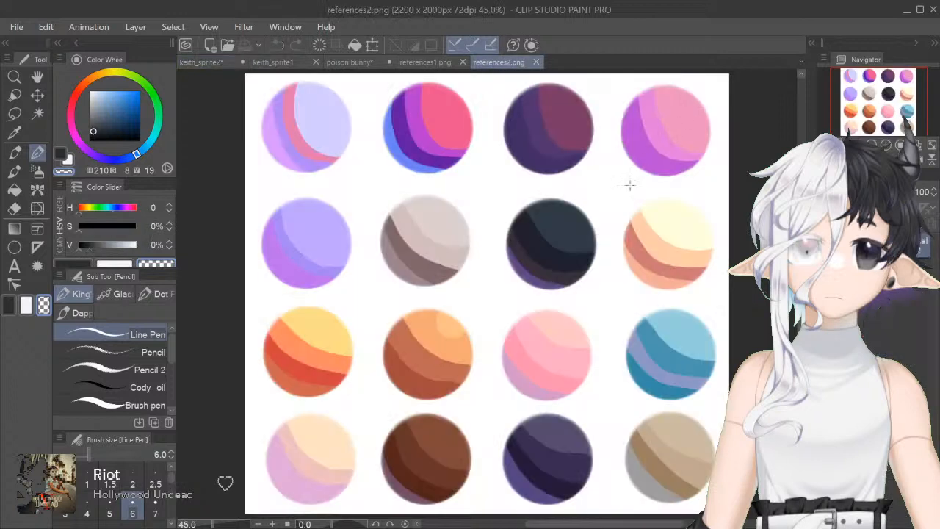
pyautogui.keyDown('alt'); pyautogui.click(541, 252); pyautogui.keyUp('alt')
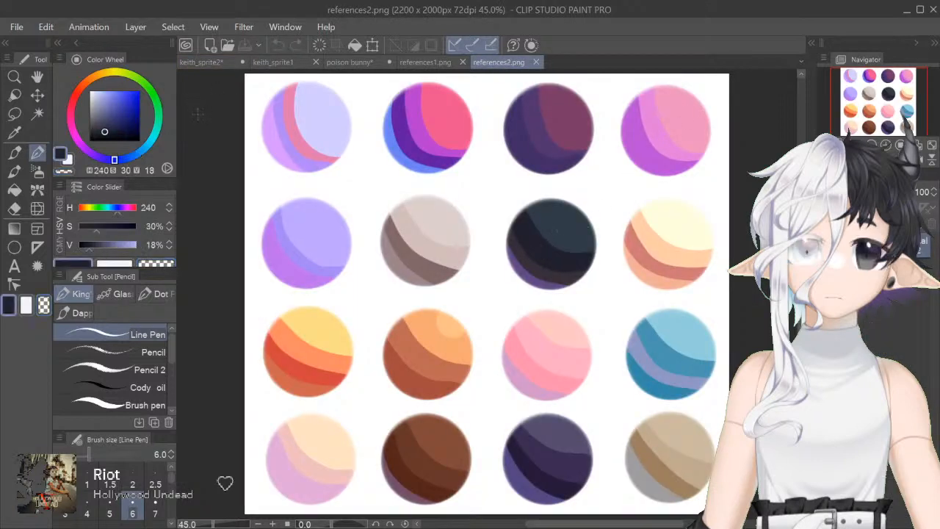
pyautogui.click(88, 226)
pyautogui.click(202, 62)
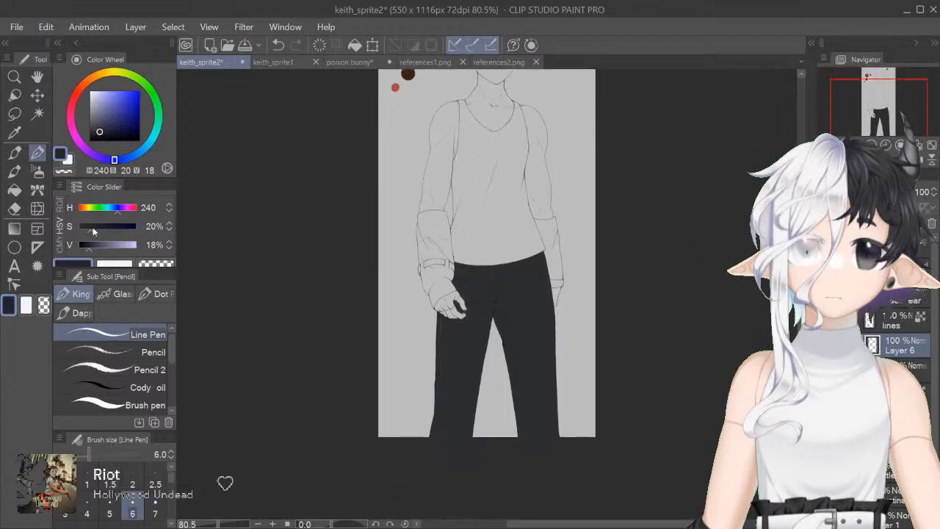
pyautogui.click(83, 228)
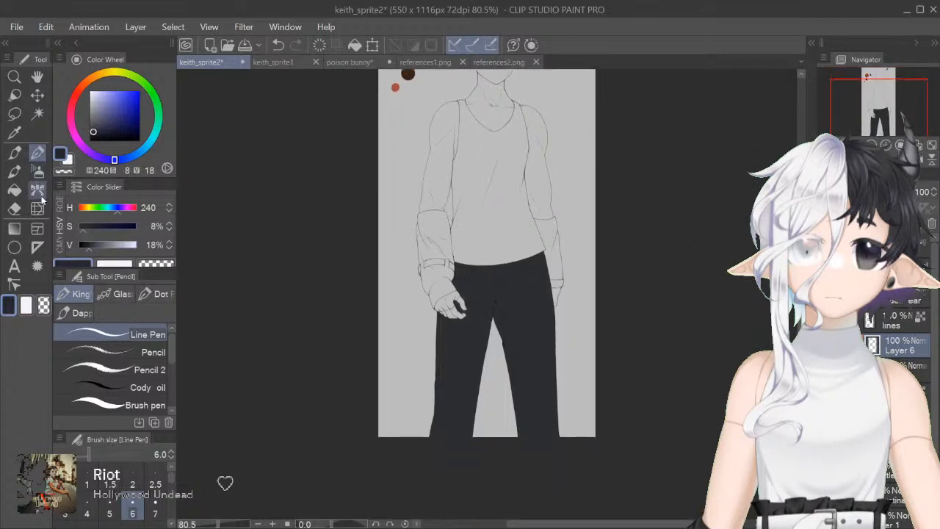
# Step: Apply foreground-to-transparent gradients in the sampled dark shade upward from the trouser hems on Layer 6
pyautogui.press('g')
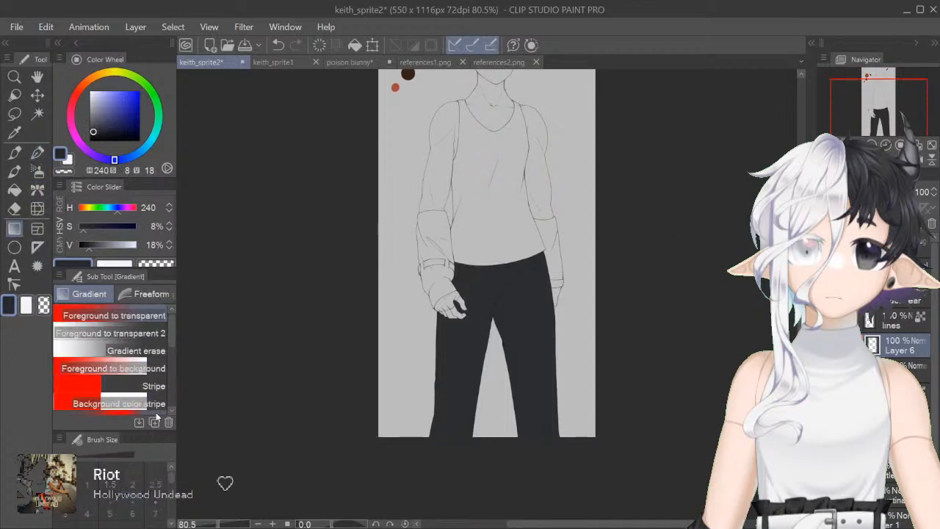
pyautogui.moveTo(518, 491); pyautogui.dragTo(518, 295)
pyautogui.moveTo(493, 454); pyautogui.dragTo(492, 324)
pyautogui.moveTo(502, 462); pyautogui.dragTo(504, 264)
pyautogui.moveTo(480, 447); pyautogui.dragTo(481, 413)
# Step: Sample the grey near the trouser waistband and set the colour to 27% value and 5% saturation
pyautogui.keyDown('alt'); pyautogui.click(466, 270); pyautogui.keyUp('alt')
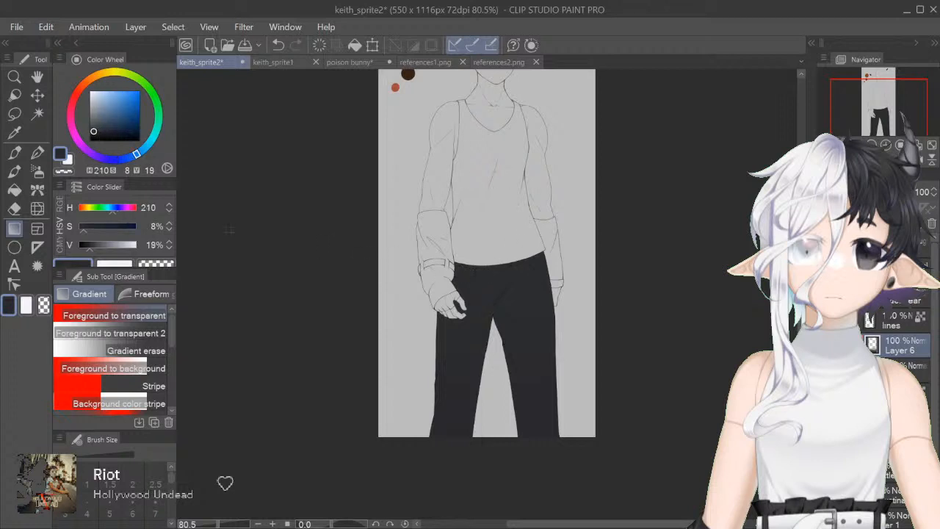
pyautogui.click(94, 249)
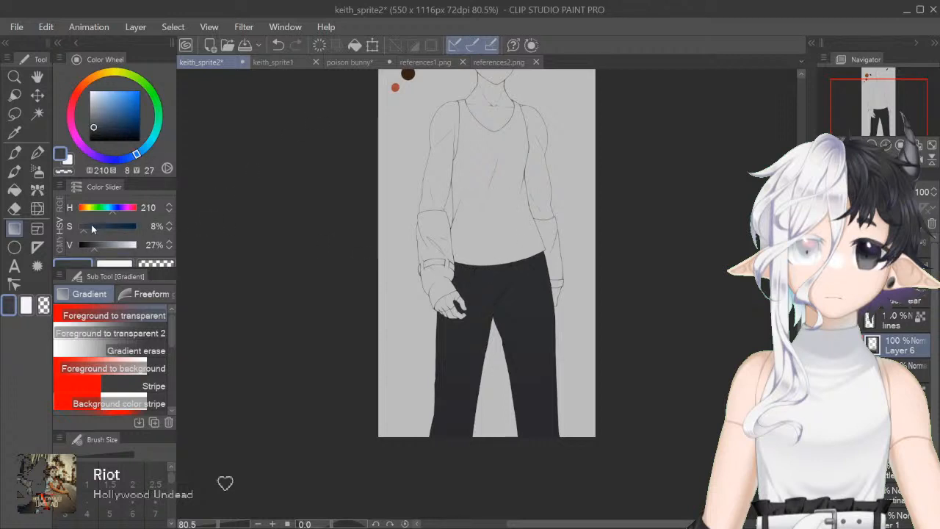
pyautogui.click(169, 230)
pyautogui.click(169, 230)
pyautogui.click(169, 231)
pyautogui.moveTo(494, 244); pyautogui.dragTo(494, 498)
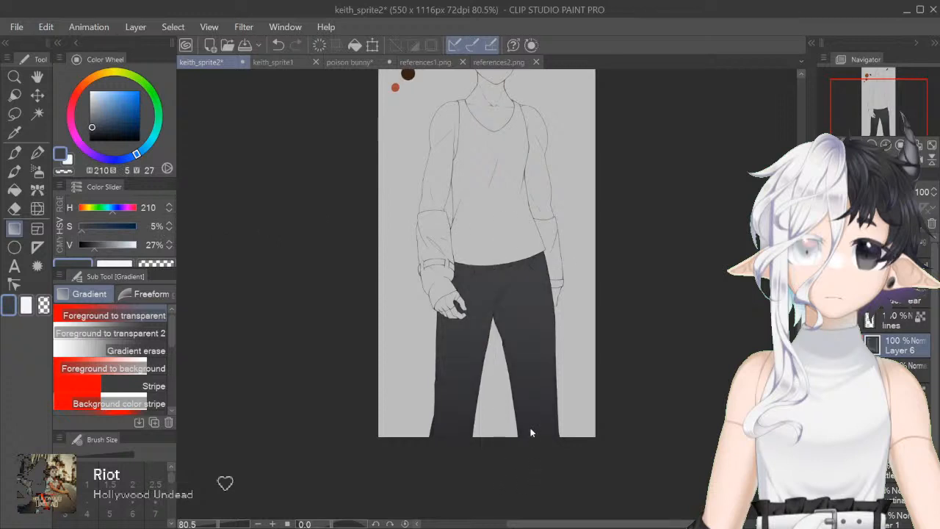
pyautogui.hotkey('ctrl', 'z')
pyautogui.moveTo(511, 335); pyautogui.dragTo(509, 424)
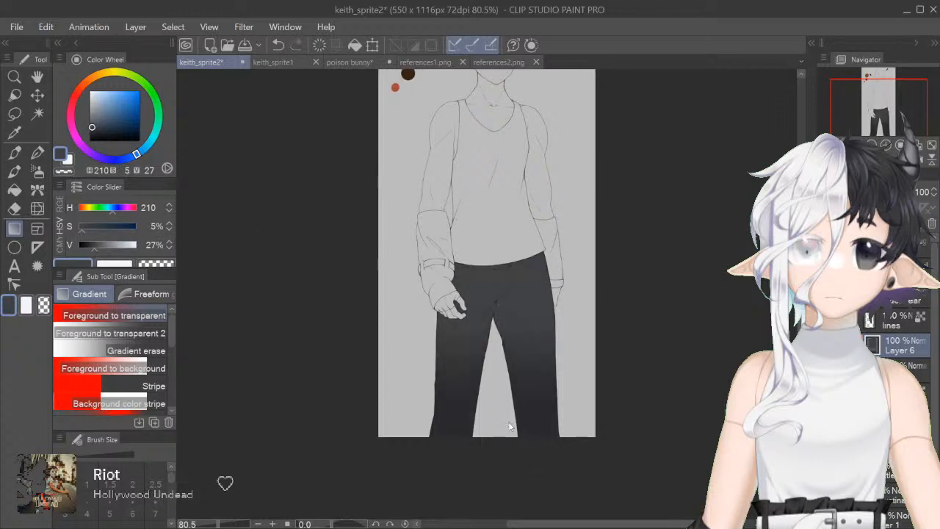
pyautogui.hotkey('ctrl', 'z')
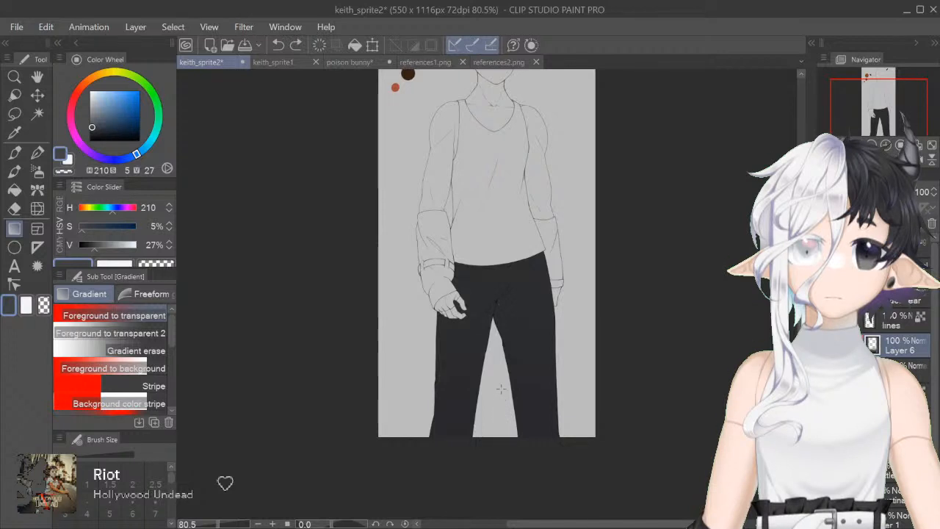
# Step: Apply a foreground-to-transparent gradient in the lighter grey from the upper chest down to the trouser hems
pyautogui.moveTo(510, 151); pyautogui.dragTo(520, 439)
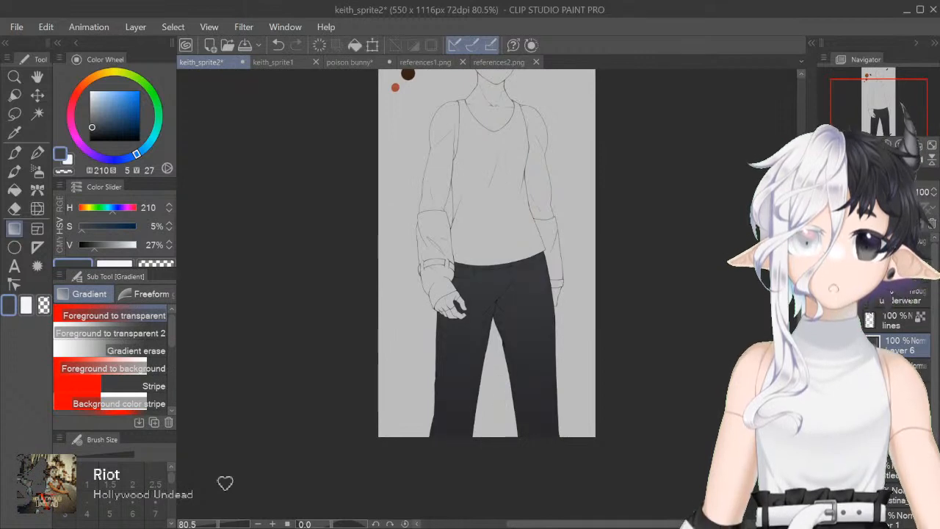
# Step: Look through the pencil brushes and choose the もろ雲 cloud brush
pyautogui.press('p')
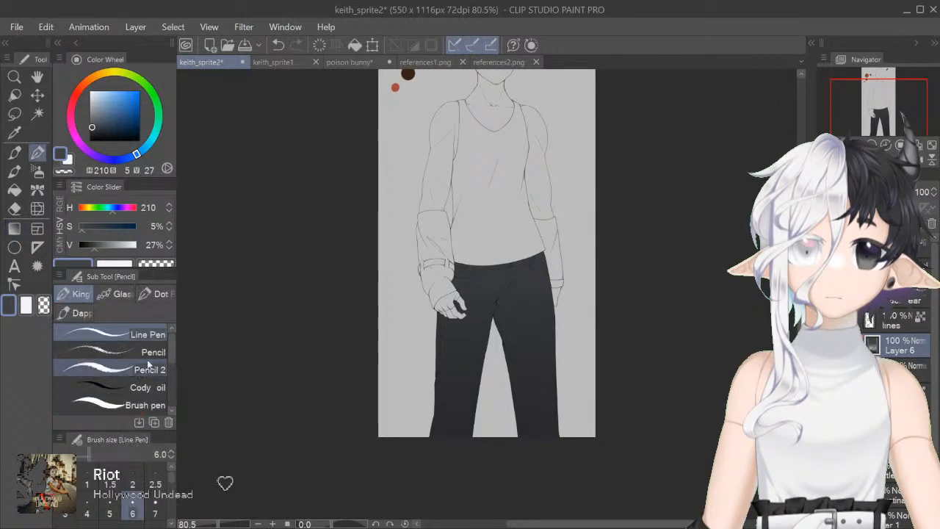
pyautogui.scroll(-3, 171, 368)
pyautogui.scroll(-3, 172, 372)
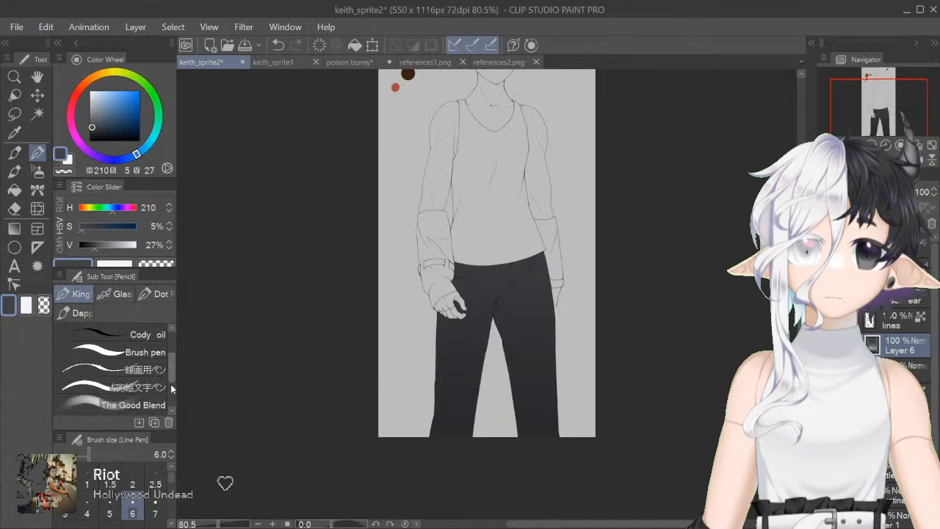
pyautogui.scroll(-2, 170, 382)
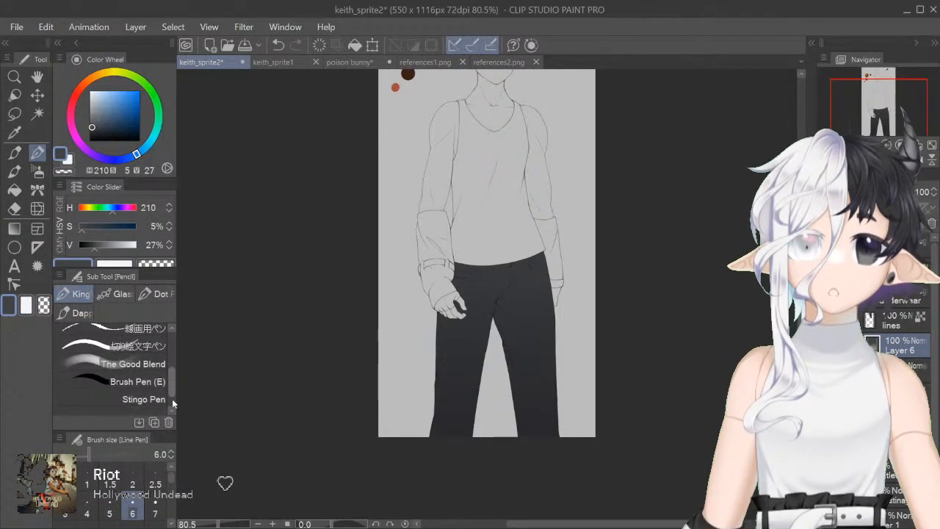
pyautogui.moveTo(170, 383); pyautogui.dragTo(169, 348)
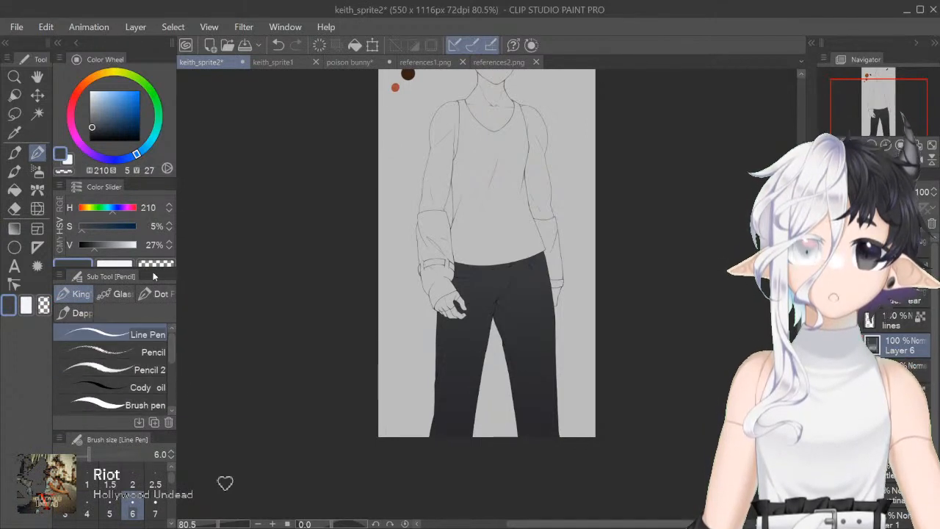
pyautogui.click(119, 293)
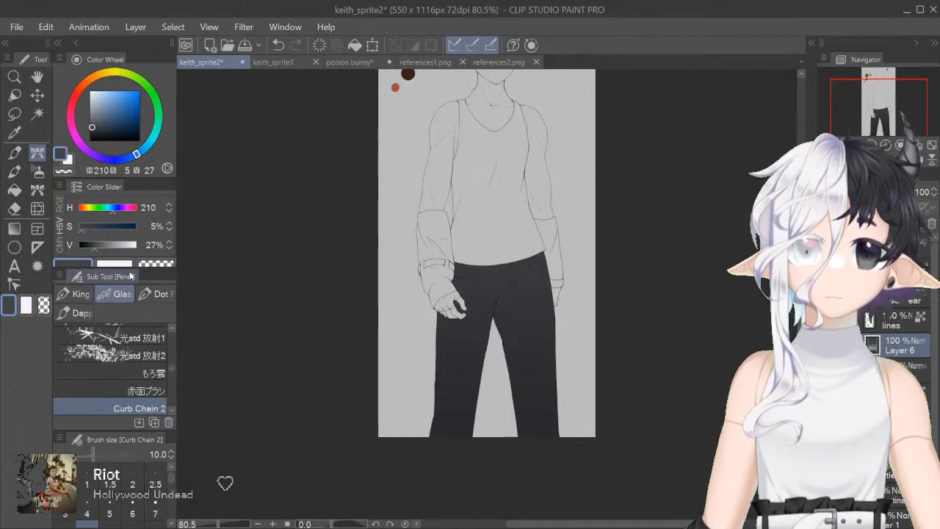
pyautogui.click(159, 373)
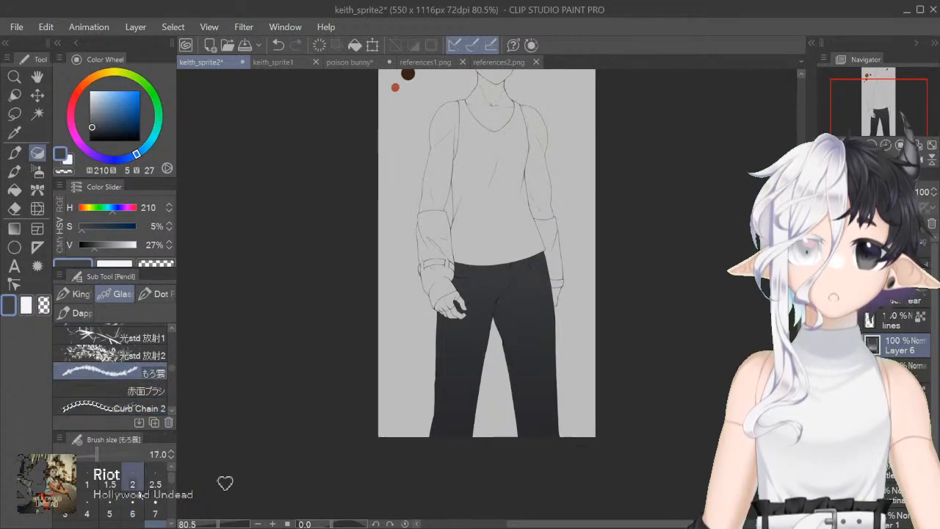
# Step: Try a cloud brush stroke beside the left hand on the trousers, undo it, and set the brush size to 70
pyautogui.moveTo(839, 144); pyautogui.dragTo(852, 145)
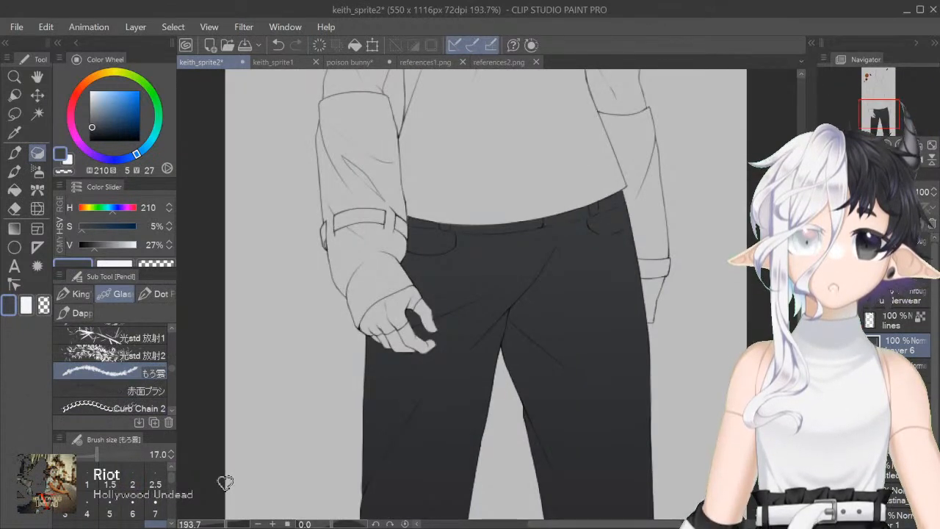
pyautogui.scroll(-1, 486, 293)
pyautogui.scroll(-1, 225, 483)
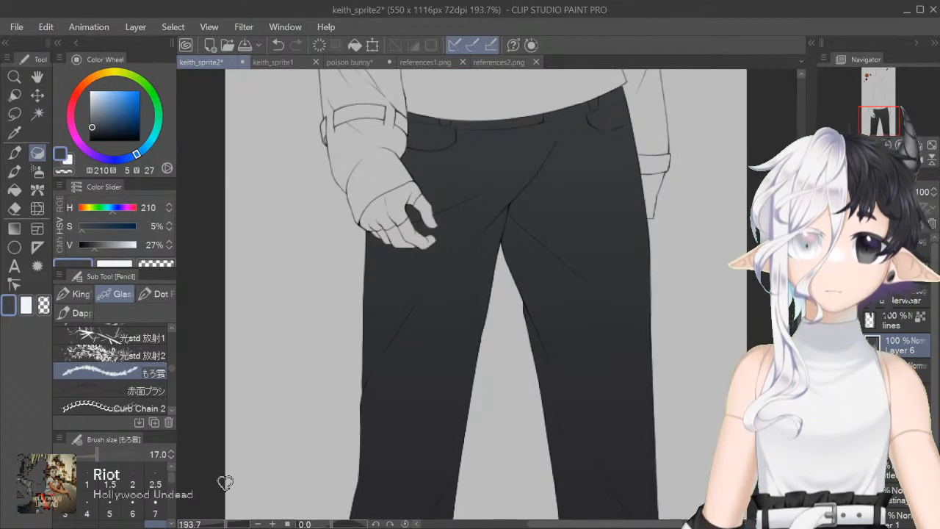
pyautogui.scroll(-1, 695, 271)
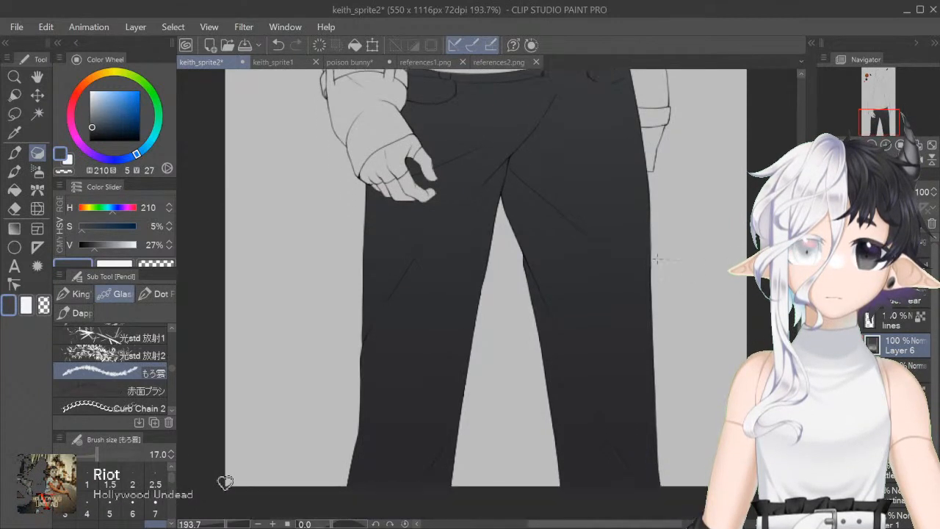
pyautogui.moveTo(441, 161); pyautogui.dragTo(436, 185)
pyautogui.hotkey('ctrl', 'z')
pyautogui.moveTo(172, 477); pyautogui.dragTo(175, 497)
pyautogui.scroll(-1, 176, 498)
pyautogui.click(86, 512)
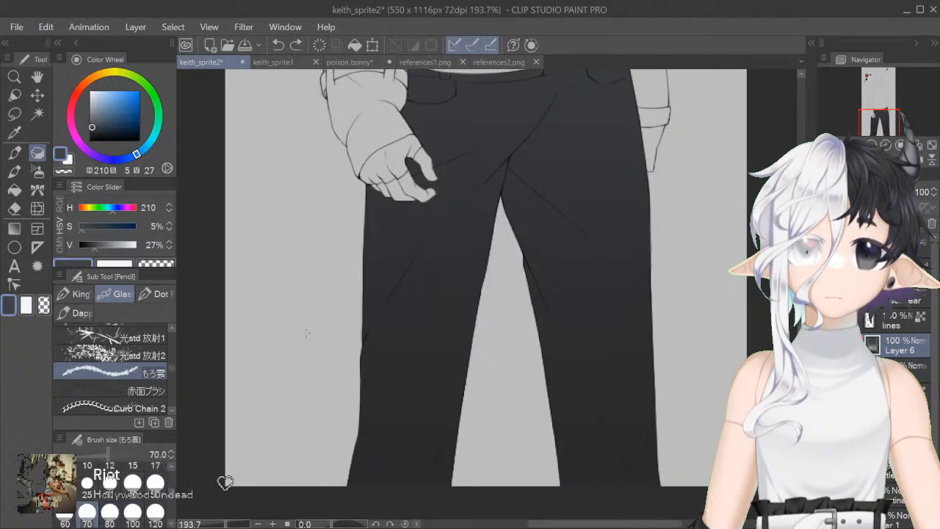
# Step: Paint cloudy lighter grey patches over both thighs, the left lower leg and the crotch on Layer 6
pyautogui.moveTo(436, 207)
pyautogui.mouseDown()
pyautogui.moveTo(404, 333)
pyautogui.moveTo(410, 342)
pyautogui.moveTo(440, 261)
pyautogui.moveTo(441, 193)
pyautogui.moveTo(415, 188)
pyautogui.moveTo(389, 301)
pyautogui.moveTo(391, 347)
pyautogui.moveTo(402, 361)
pyautogui.moveTo(444, 307)
pyautogui.mouseUp()
pyautogui.moveTo(588, 193)
pyautogui.mouseDown()
pyautogui.moveTo(599, 252)
pyautogui.moveTo(571, 192)
pyautogui.moveTo(604, 131)
pyautogui.moveTo(576, 126)
pyautogui.moveTo(551, 214)
pyautogui.moveTo(637, 323)
pyautogui.moveTo(628, 217)
pyautogui.moveTo(593, 287)
pyautogui.mouseUp()
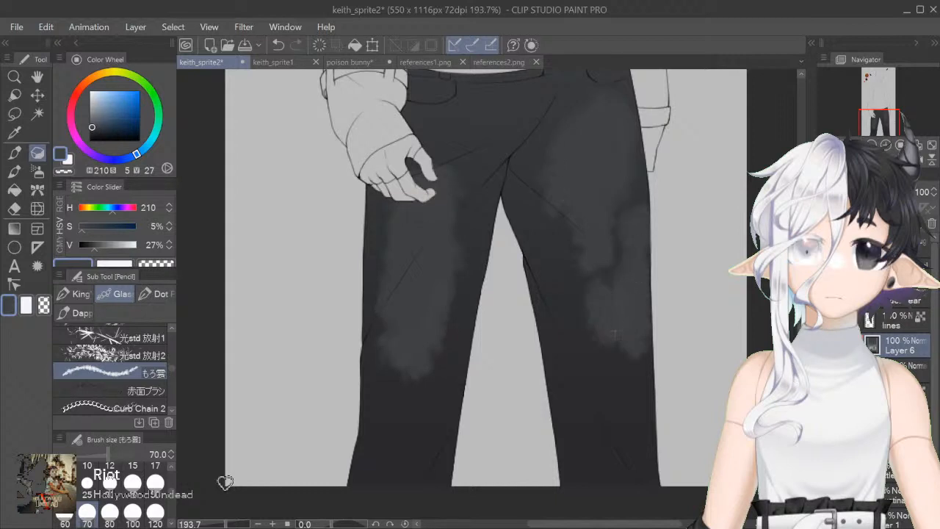
pyautogui.moveTo(445, 383)
pyautogui.mouseDown()
pyautogui.moveTo(440, 437)
pyautogui.moveTo(431, 418)
pyautogui.moveTo(406, 444)
pyautogui.mouseUp()
pyautogui.moveTo(481, 175)
pyautogui.mouseDown()
pyautogui.moveTo(476, 197)
pyautogui.moveTo(500, 147)
pyautogui.mouseUp()
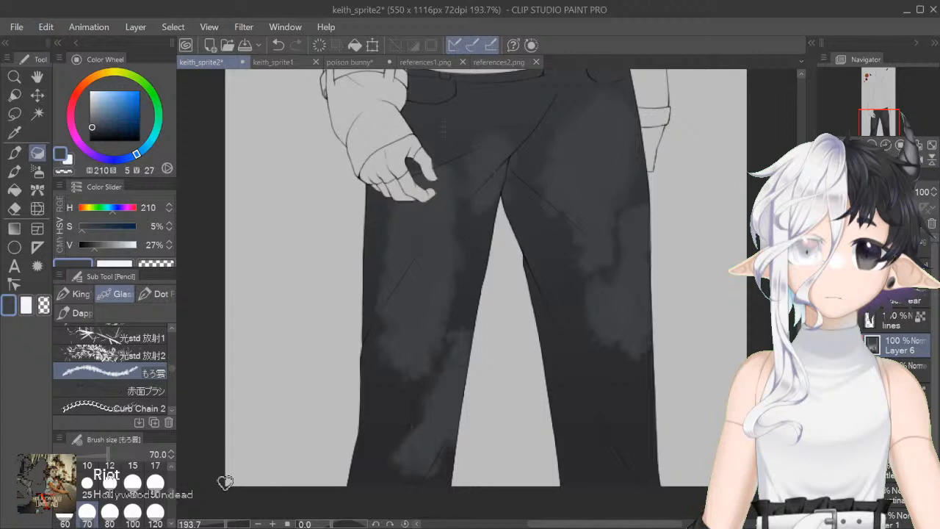
# Step: Extend the cloudy lighter grey texture along the left leg's outer edge, both inner thighs and the right lower leg
pyautogui.moveTo(363, 209); pyautogui.dragTo(365, 292)
pyautogui.moveTo(488, 231); pyautogui.dragTo(466, 325)
pyautogui.moveTo(534, 220)
pyautogui.mouseDown()
pyautogui.moveTo(557, 368)
pyautogui.moveTo(588, 347)
pyautogui.moveTo(581, 323)
pyautogui.mouseUp()
pyautogui.moveTo(583, 380)
pyautogui.mouseDown()
pyautogui.moveTo(622, 403)
pyautogui.moveTo(618, 426)
pyautogui.moveTo(592, 422)
pyautogui.mouseUp()
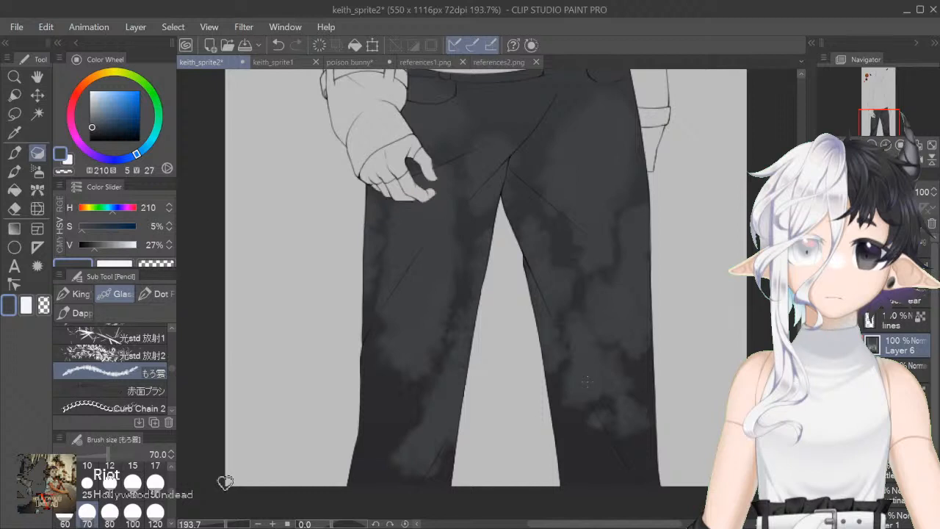
pyautogui.scroll(3, 700, 319)
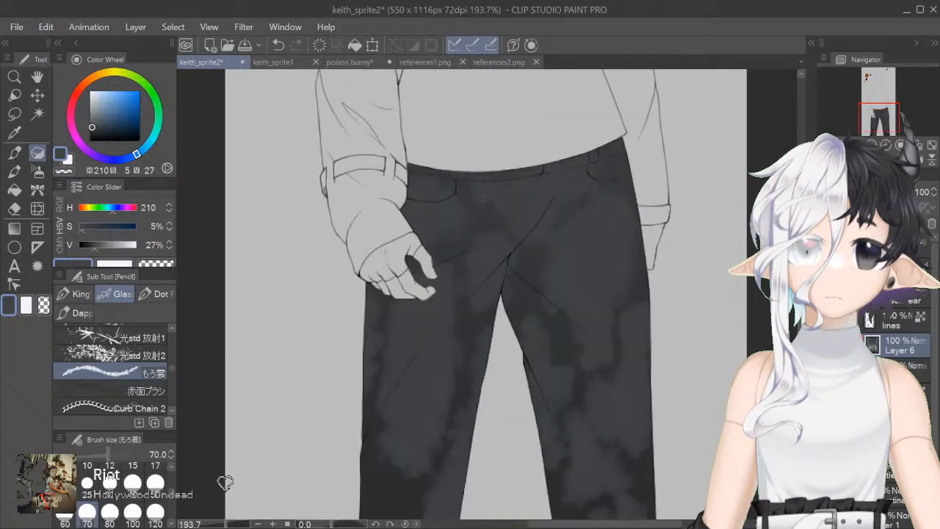
# Step: Sample a darker grey from the trousers and dab it onto the left thigh
pyautogui.keyDown('alt'); pyautogui.click(481, 199); pyautogui.keyUp('alt')
pyautogui.click(452, 314)
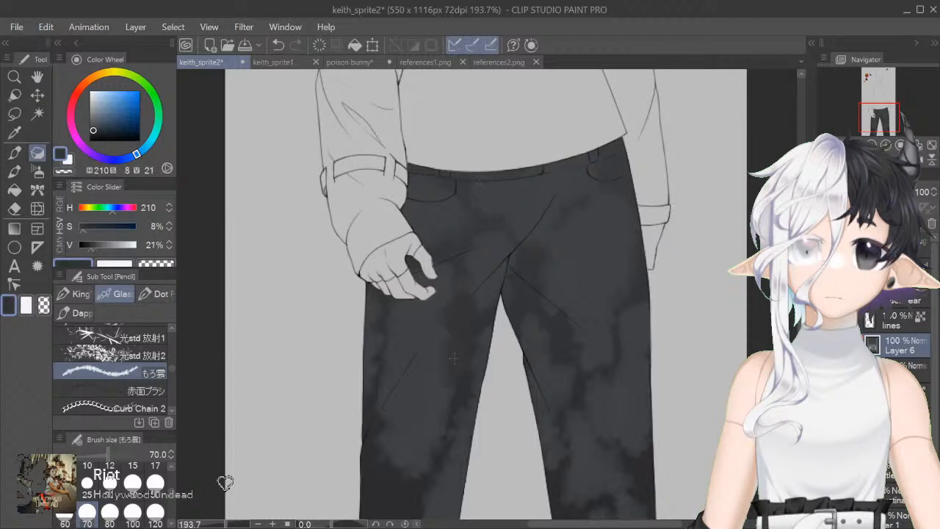
# Step: Look through the pencil brushes and choose the Hot Mess Chalk Blend brush
pyautogui.scroll(-5, 171, 373)
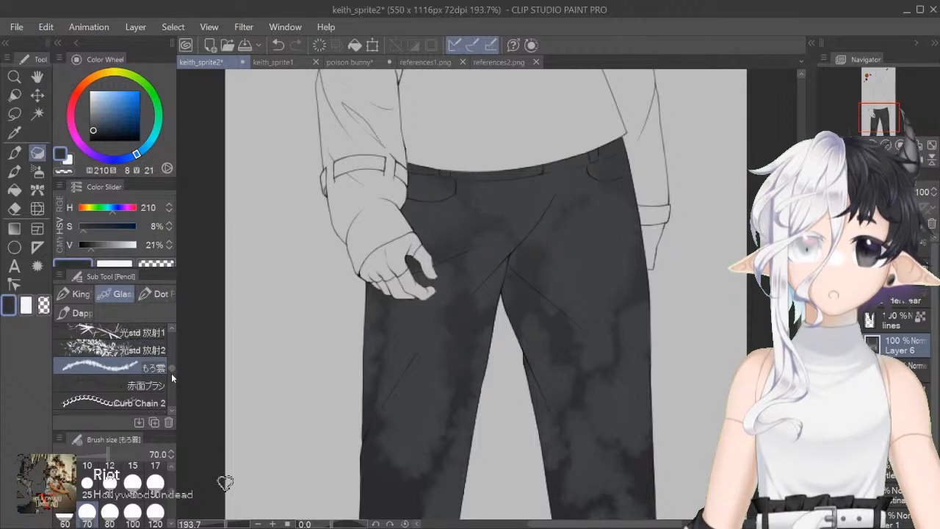
pyautogui.scroll(-5, 172, 393)
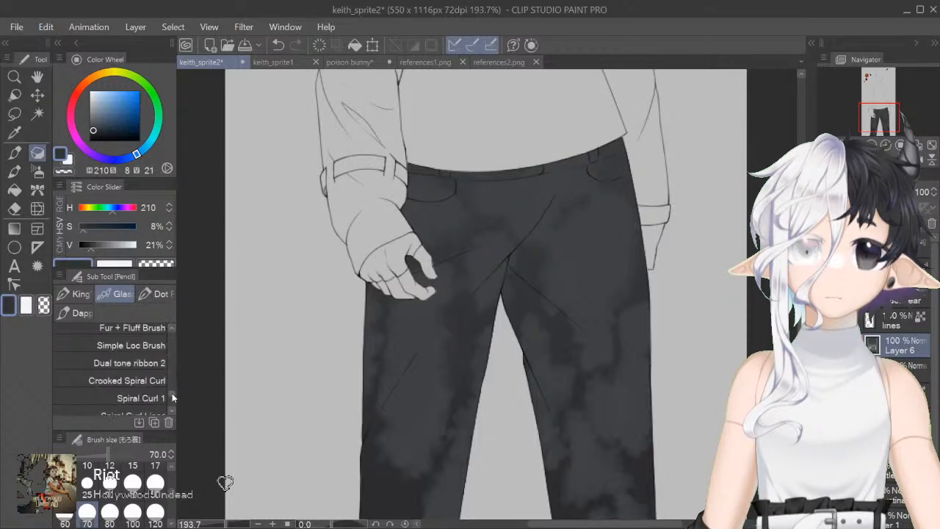
pyautogui.click(171, 412)
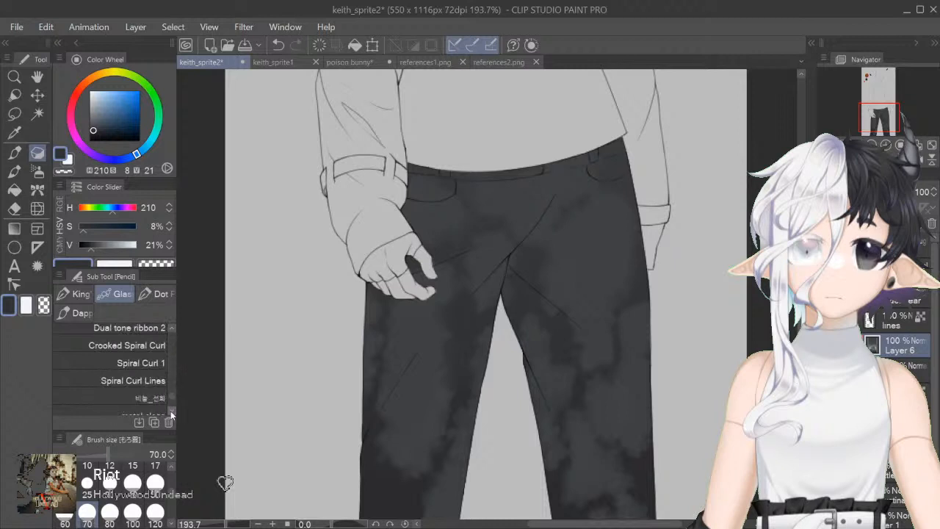
pyautogui.click(171, 412)
pyautogui.click(171, 412)
pyautogui.click(170, 412)
pyautogui.click(171, 328)
pyautogui.click(171, 327)
pyautogui.click(170, 328)
pyautogui.click(170, 328)
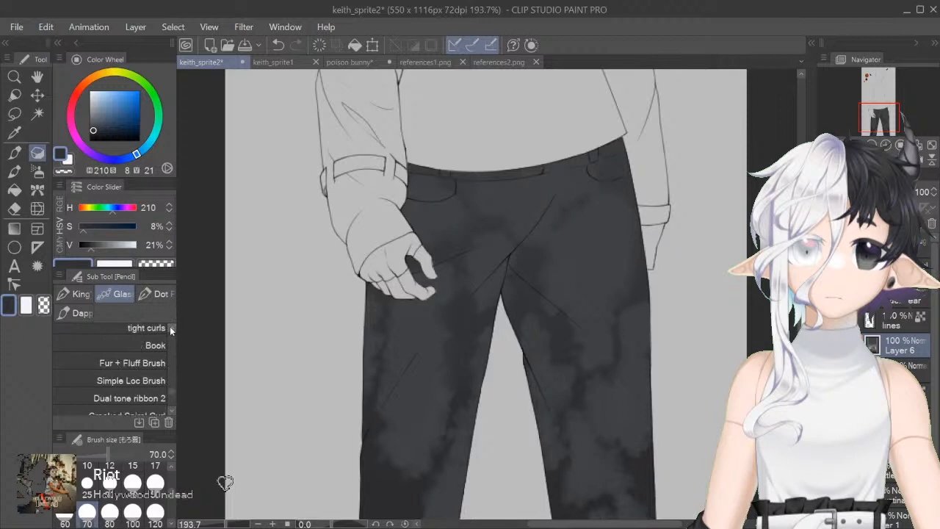
pyautogui.click(171, 328)
pyautogui.click(170, 328)
pyautogui.click(169, 329)
pyautogui.click(169, 328)
pyautogui.click(171, 328)
pyautogui.click(170, 327)
pyautogui.click(170, 327)
pyautogui.click(171, 328)
pyautogui.click(171, 327)
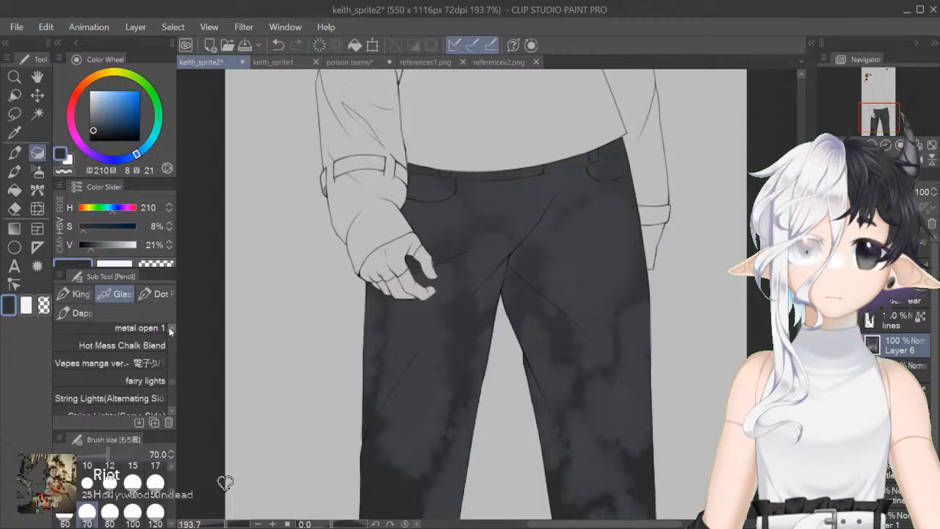
pyautogui.click(121, 345)
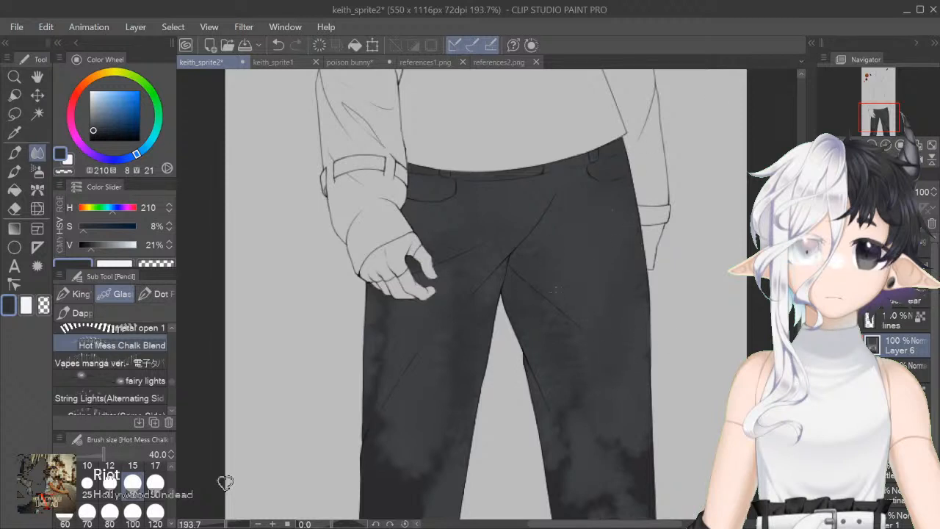
# Step: Blend the cloudy grey texture smooth over both trouser legs at brush size 40, and refine it at size 25
pyautogui.scroll(-4, 558, 334)
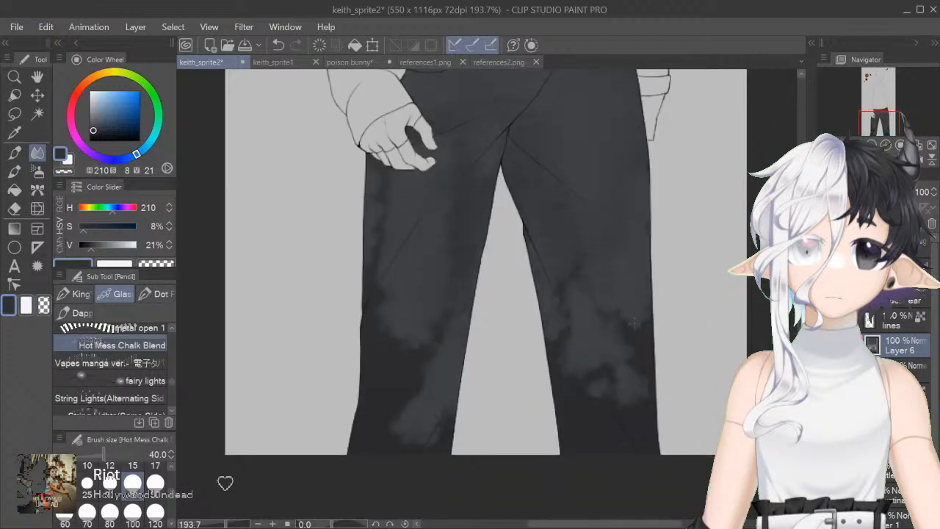
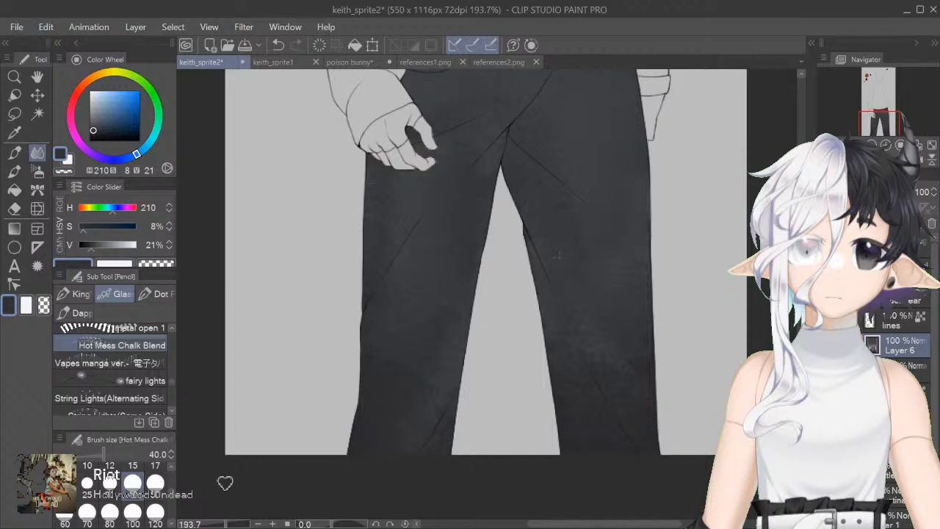
pyautogui.scroll(2, 463, 394)
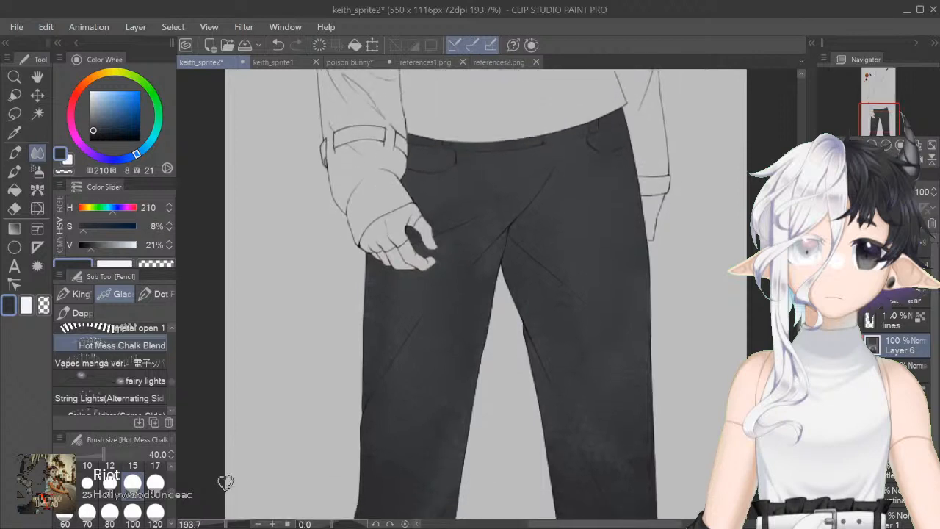
pyautogui.scroll(-1, 618, 322)
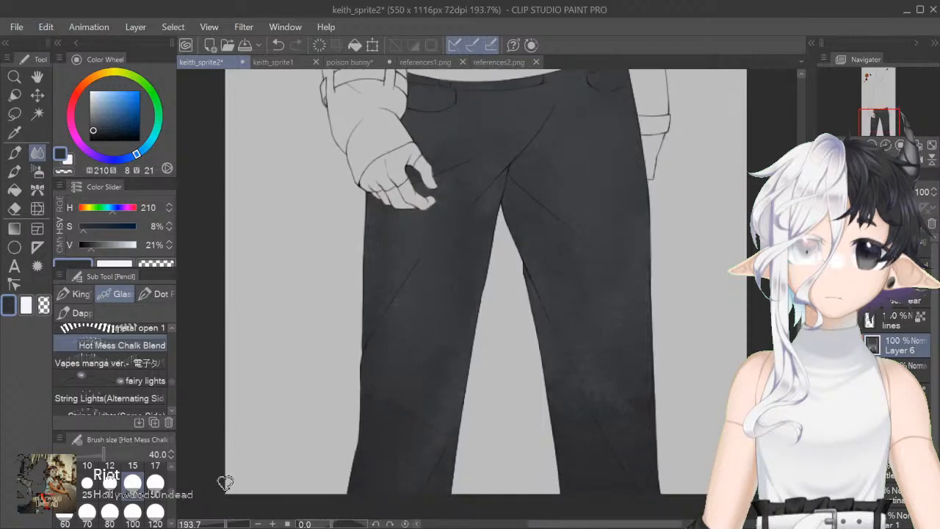
pyautogui.click(87, 487)
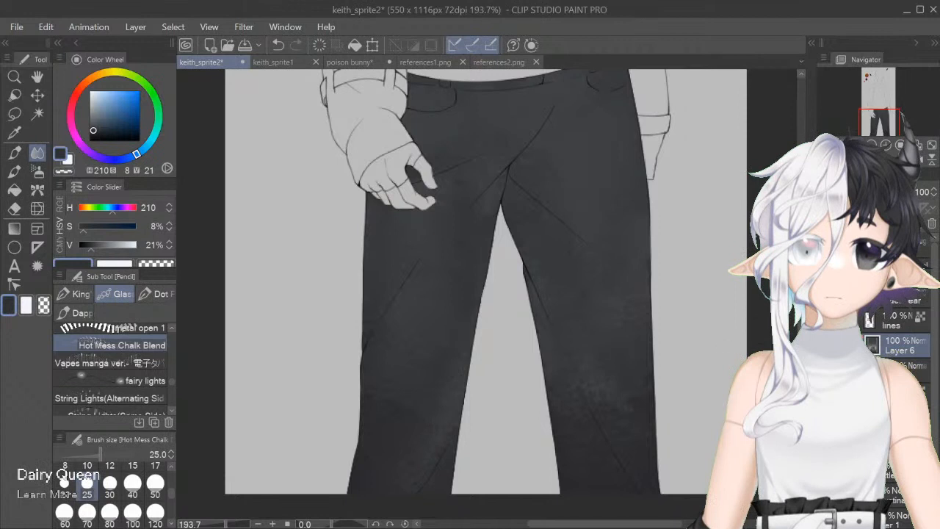
pyautogui.scroll(-9, 487, 294)
pyautogui.scroll(6, 487, 294)
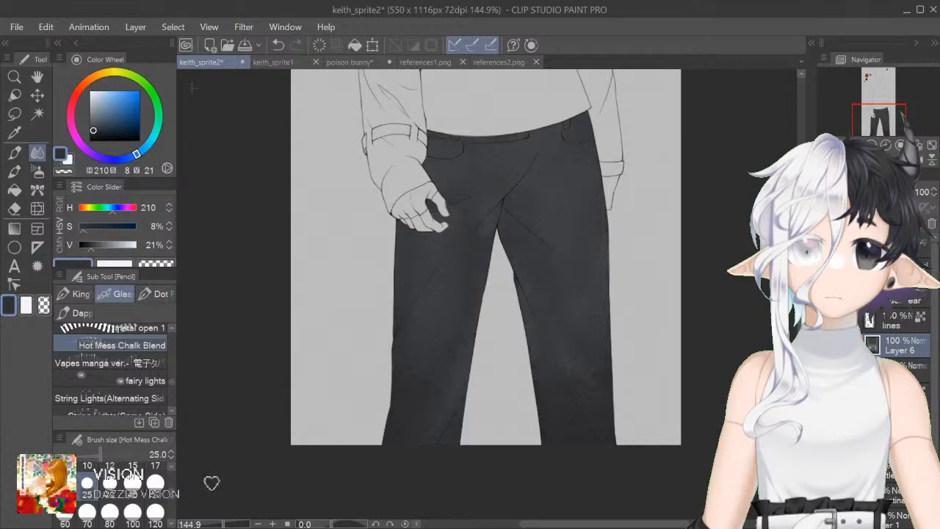
# Step: Sample a pale pinkish grey from references2.png, return to keith_sprite2 and choose the Line Pen at size 5
pyautogui.click(501, 62)
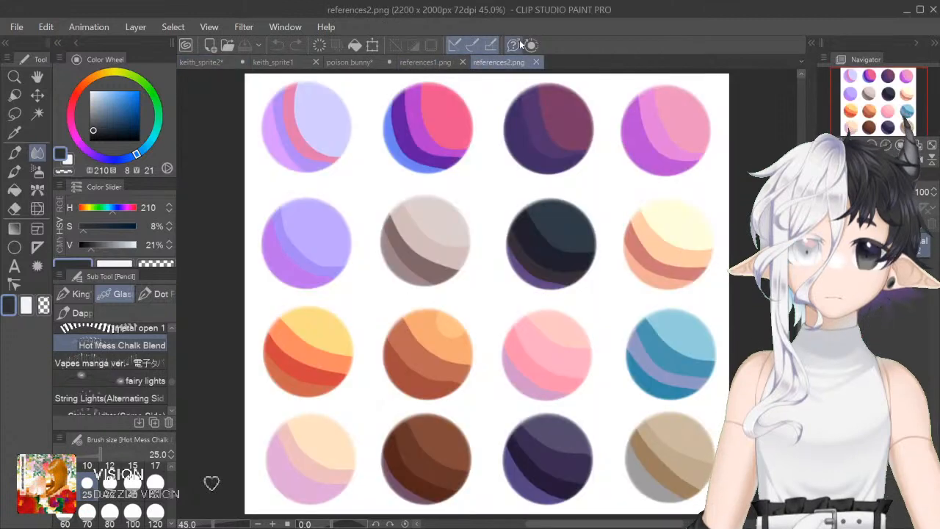
pyautogui.click(201, 61)
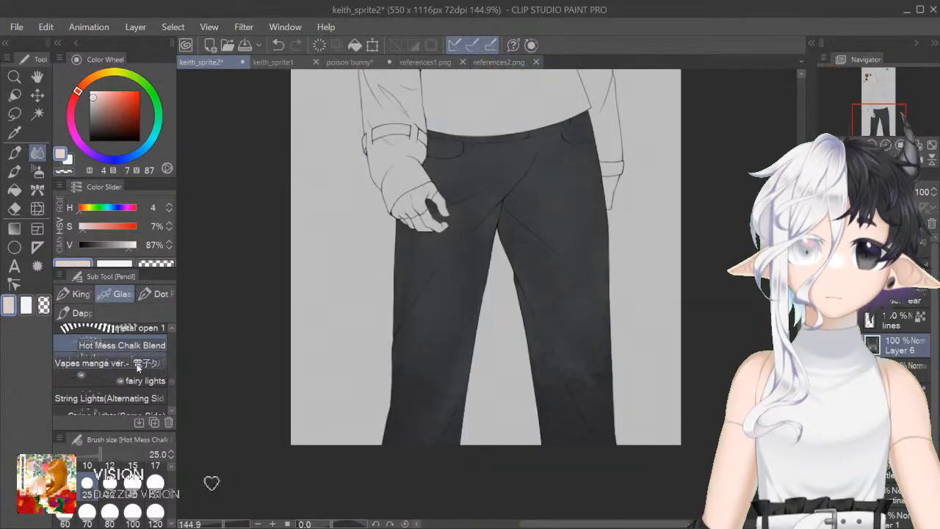
pyautogui.click(78, 294)
pyautogui.click(170, 467)
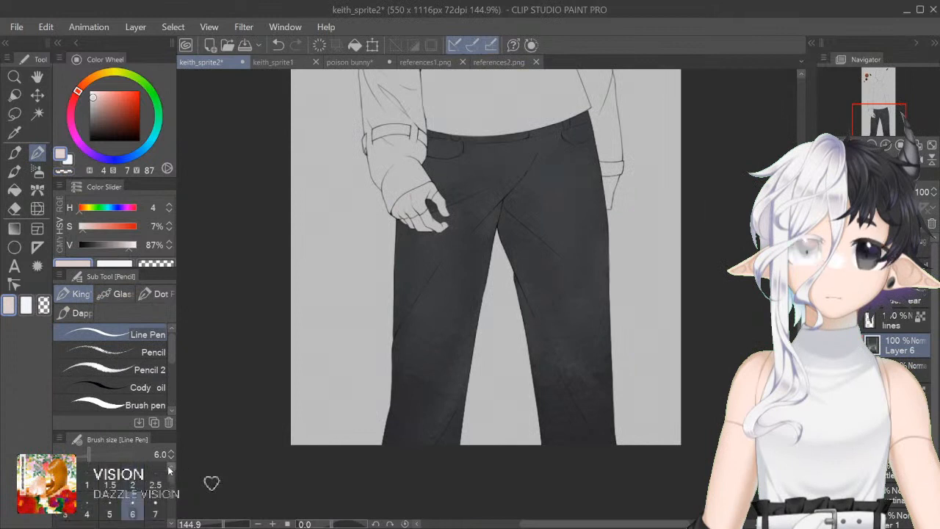
pyautogui.click(109, 509)
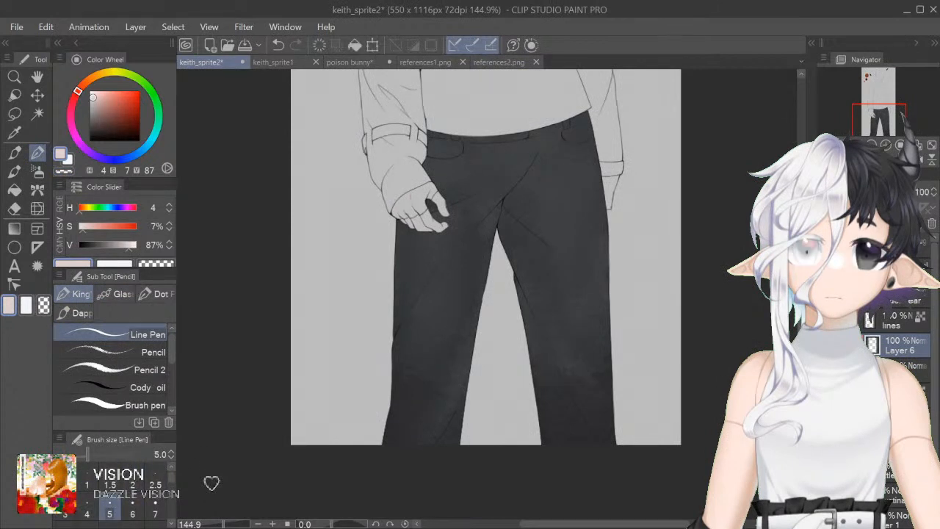
# Step: Try a pale Line Pen stroke on the right thigh and undo it
pyautogui.moveTo(577, 523); pyautogui.dragTo(589, 524)
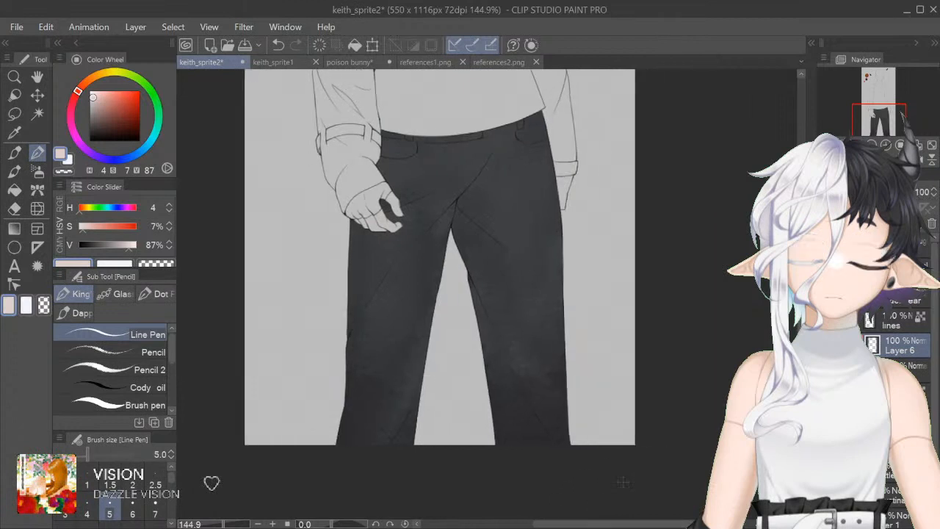
pyautogui.moveTo(802, 346); pyautogui.dragTo(801, 330)
pyautogui.scroll(4, 485, 294)
pyautogui.scroll(5, 474, 205)
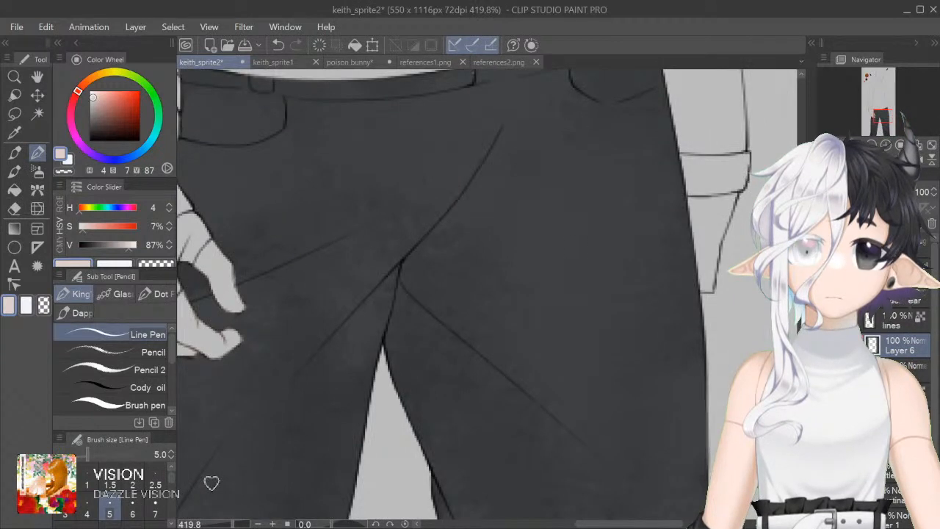
pyautogui.moveTo(551, 229); pyautogui.dragTo(554, 200)
pyautogui.hotkey('ctrl', 'z')
pyautogui.hotkey('ctrl', 'z')
# Step: Sketch a rough slanted oval rip outline on the upper right thigh with the Pencil at size 6, thickening it at size 7
pyautogui.click(151, 352)
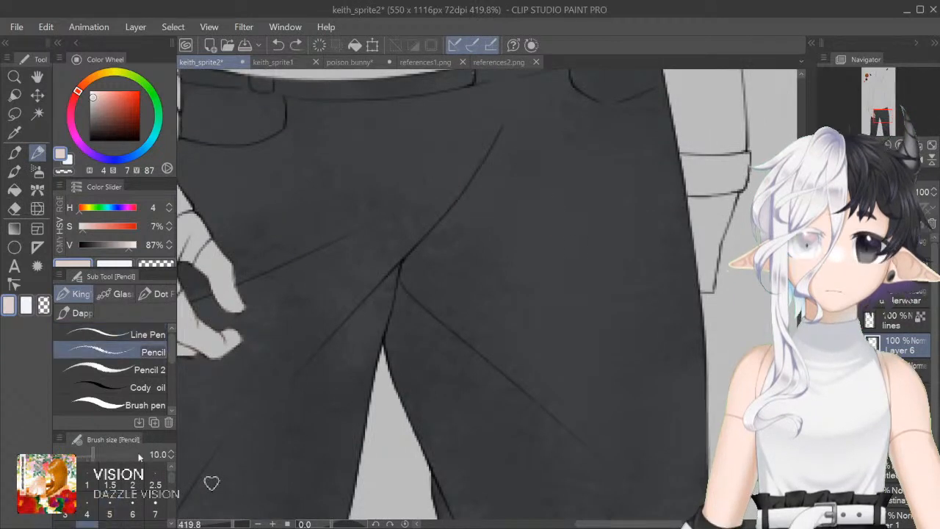
pyautogui.click(132, 515)
pyautogui.moveTo(554, 212)
pyautogui.mouseDown()
pyautogui.moveTo(583, 169)
pyautogui.moveTo(593, 171)
pyautogui.moveTo(548, 225)
pyautogui.moveTo(542, 266)
pyautogui.moveTo(573, 257)
pyautogui.moveTo(601, 225)
pyautogui.mouseUp()
pyautogui.moveTo(597, 178)
pyautogui.mouseDown()
pyautogui.moveTo(611, 197)
pyautogui.moveTo(607, 215)
pyautogui.moveTo(573, 252)
pyautogui.mouseUp()
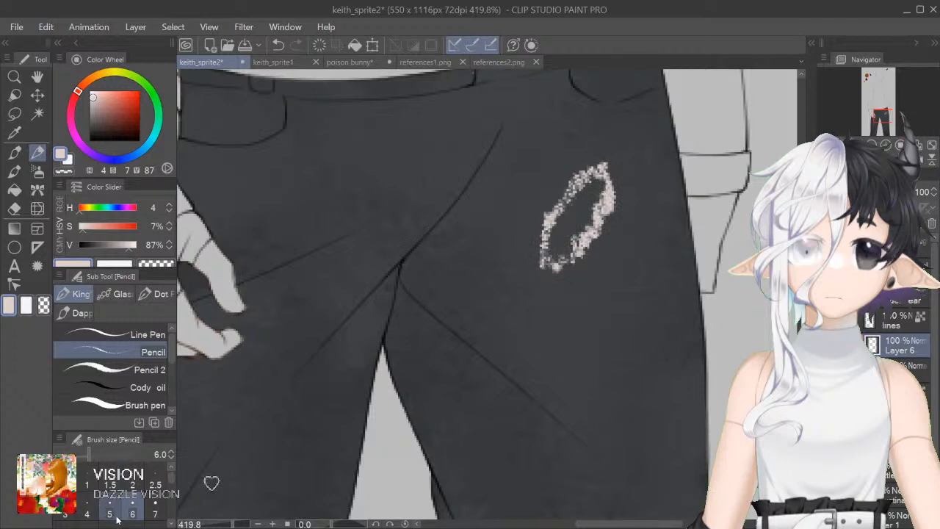
pyautogui.click(155, 513)
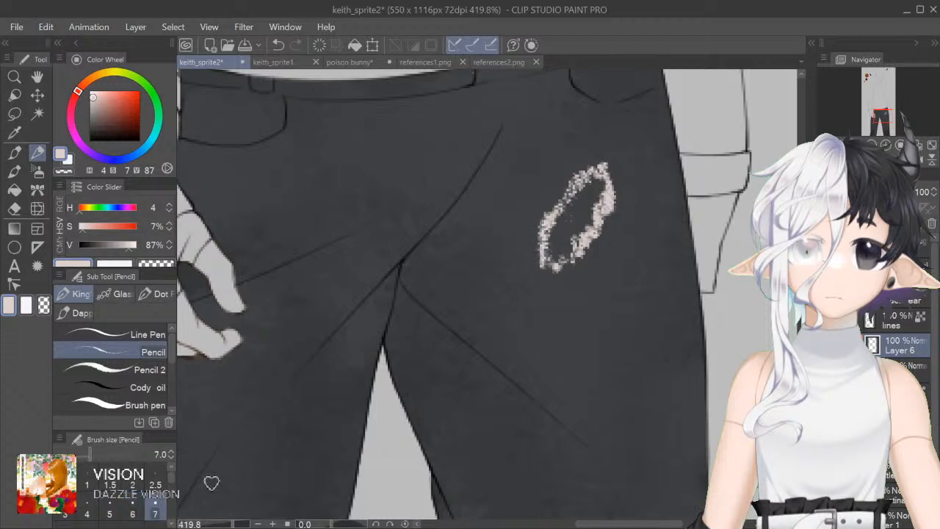
# Step: Add a new layer above Layer 6 and switch to the Fill tool
pyautogui.hotkey('ctrl', 'shift', 'n')
pyautogui.press('g')
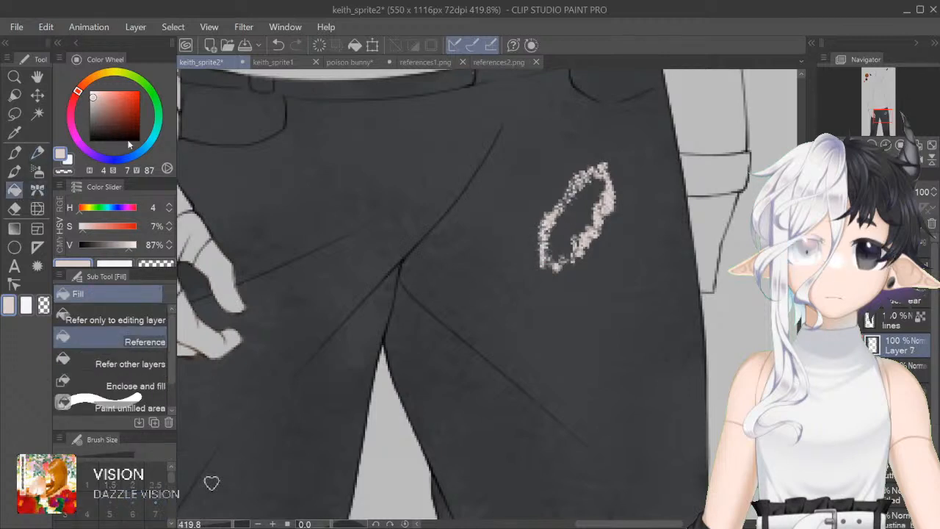
# Step: Try filling the rip outline with dark blue sampled from references2.png, and undo the fill
pyautogui.click(499, 62)
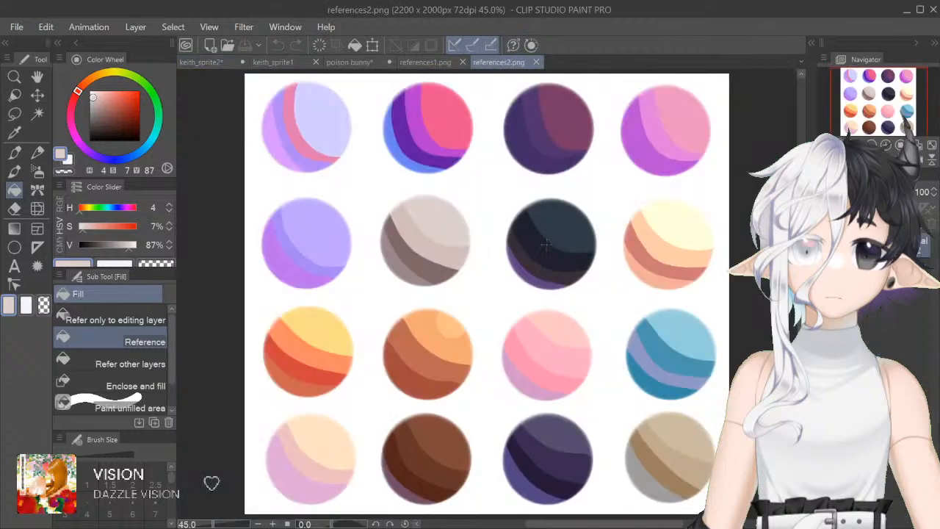
pyautogui.keyDown('alt'); pyautogui.click(548, 224); pyautogui.keyUp('alt')
pyautogui.click(201, 62)
pyautogui.click(577, 217)
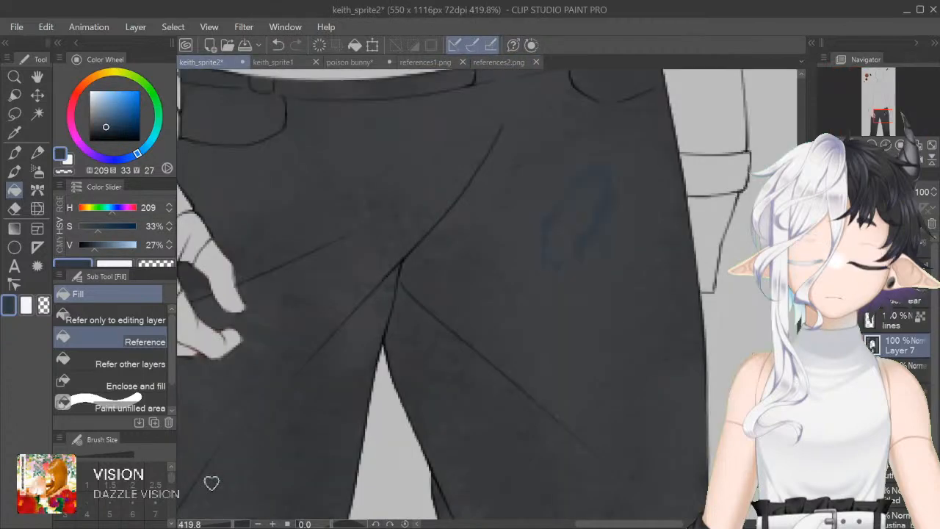
pyautogui.hotkey('ctrl', 'z')
# Step: Recolour the rip outline by filling Layer 7 with sampled trouser grey brightened to 50% value, and merge it into Layer 6
pyautogui.keyDown('alt'); pyautogui.click(533, 82); pyautogui.keyUp('alt')
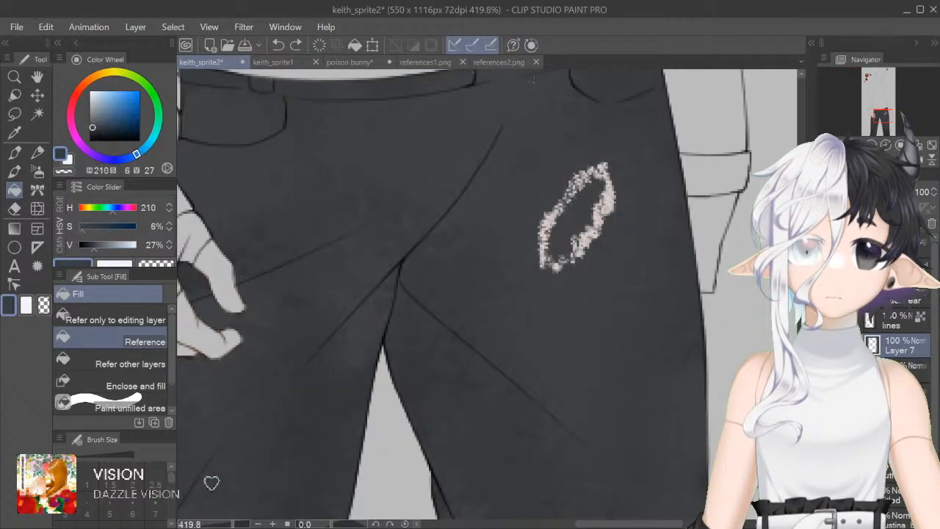
pyautogui.click(100, 245)
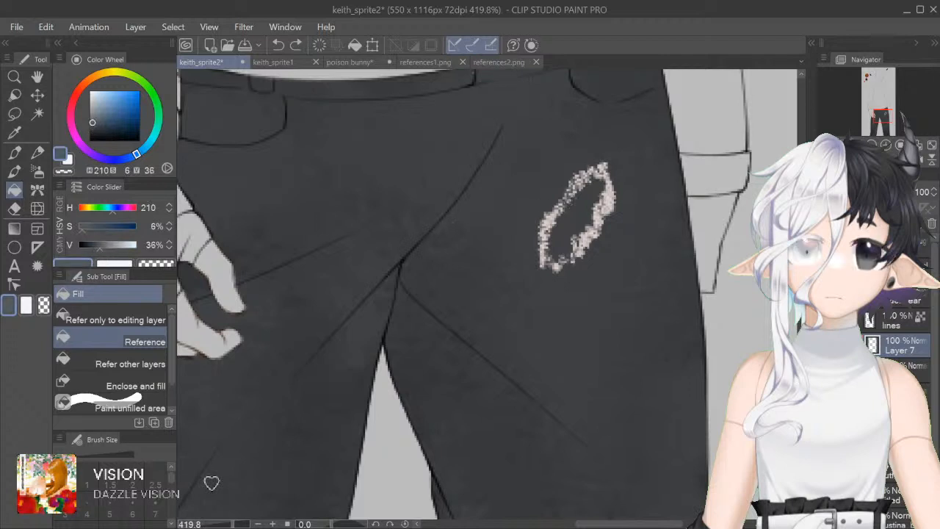
pyautogui.click(567, 202)
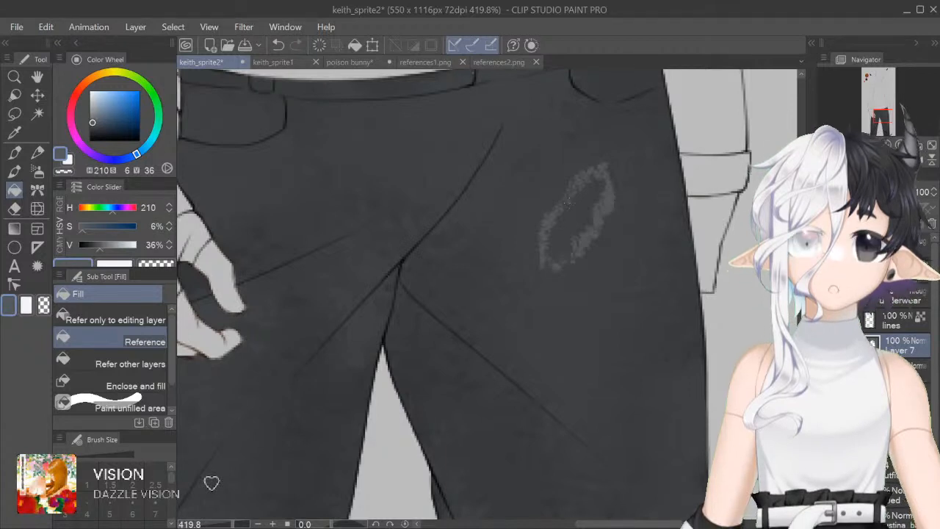
pyautogui.click(107, 245)
pyautogui.click(108, 245)
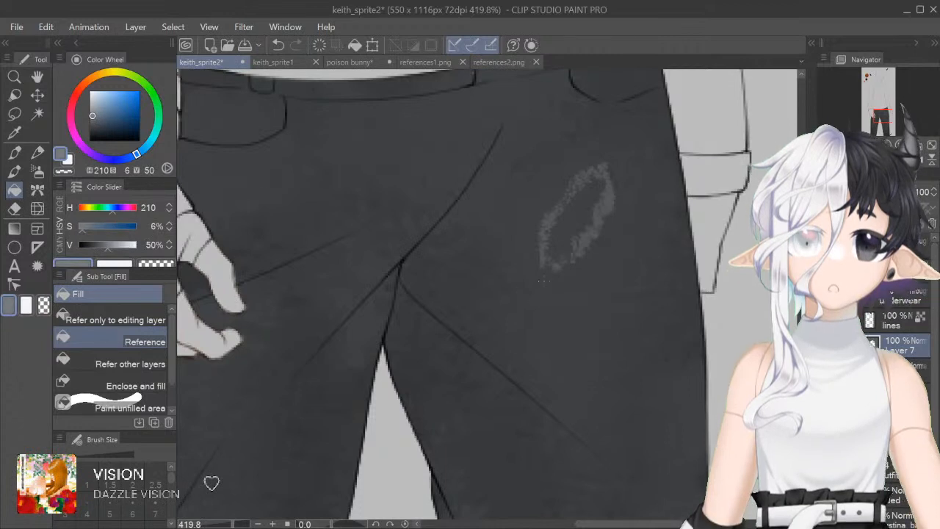
pyautogui.click(576, 217)
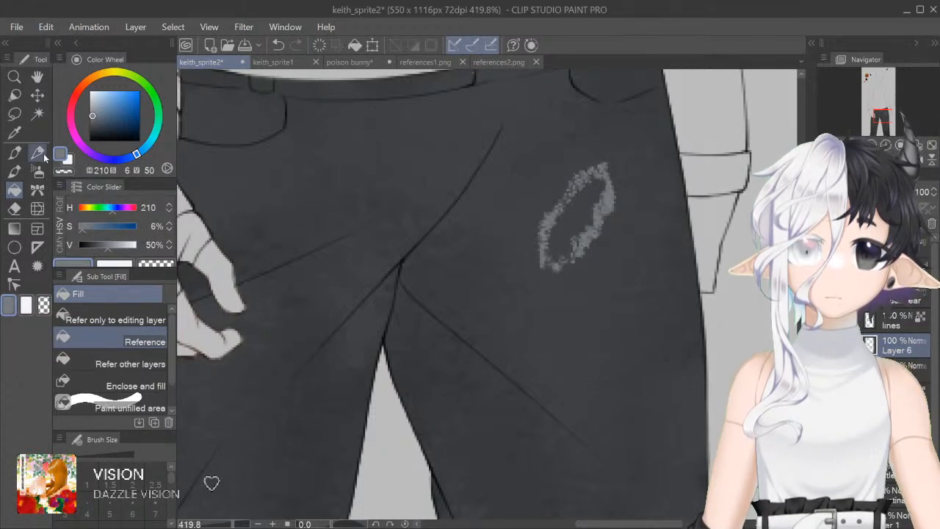
# Step: Thicken the lower left edge of the rip outline with the grey Pencil at size 7
pyautogui.press('p')
pyautogui.moveTo(543, 232)
pyautogui.mouseDown()
pyautogui.moveTo(537, 261)
pyautogui.moveTo(559, 269)
pyautogui.moveTo(534, 268)
pyautogui.mouseUp()
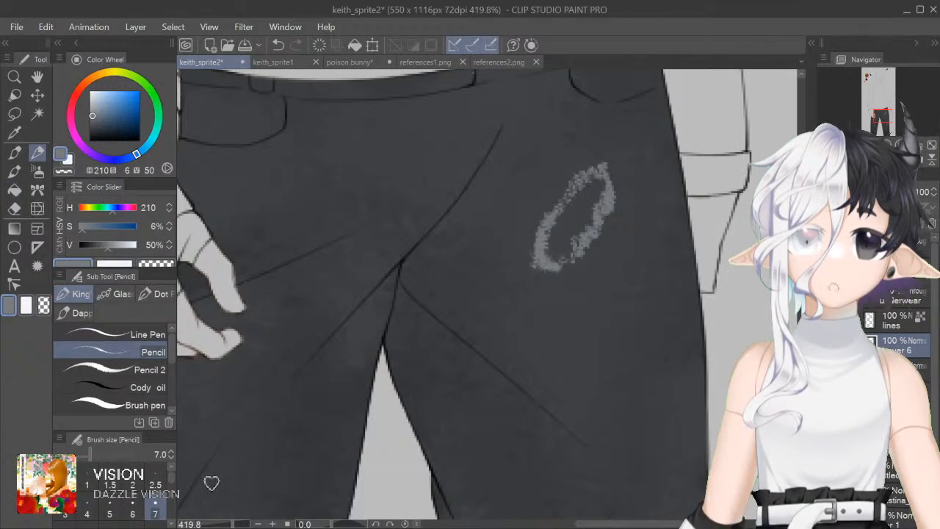
# Step: Hatch the inside of the rip with vertical grey Pencil 2 strokes at size 5 and add loose threads off its right edge
pyautogui.click(130, 364)
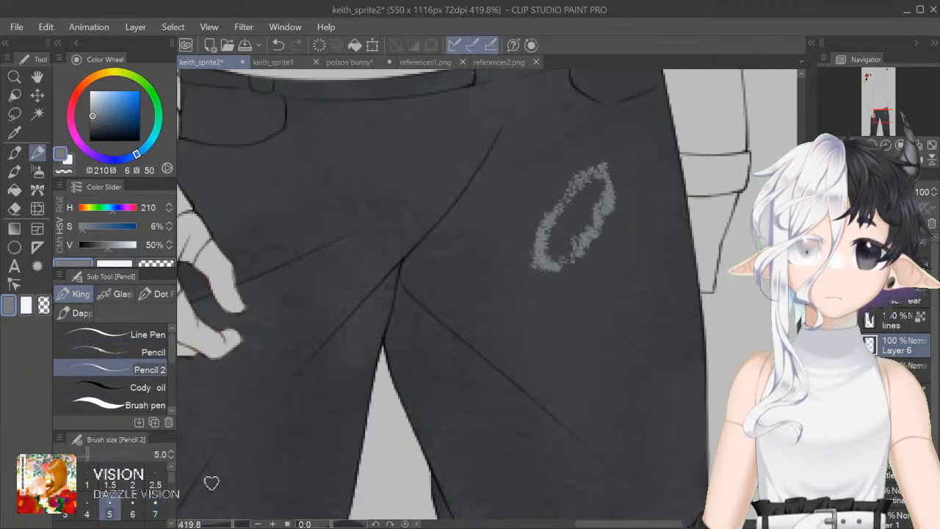
pyautogui.moveTo(563, 206)
pyautogui.mouseDown()
pyautogui.moveTo(585, 173)
pyautogui.moveTo(619, 156)
pyautogui.mouseUp()
pyautogui.hotkey('ctrl', 'z')
pyautogui.moveTo(610, 213); pyautogui.dragTo(616, 251)
pyautogui.moveTo(610, 210); pyautogui.dragTo(616, 220)
pyautogui.moveTo(550, 254)
pyautogui.mouseDown()
pyautogui.moveTo(556, 219)
pyautogui.moveTo(561, 256)
pyautogui.mouseUp()
pyautogui.moveTo(570, 219)
pyautogui.mouseDown()
pyautogui.moveTo(565, 252)
pyautogui.moveTo(566, 238)
pyautogui.mouseUp()
pyautogui.moveTo(575, 201); pyautogui.dragTo(570, 234)
pyautogui.moveTo(592, 181); pyautogui.dragTo(583, 227)
pyautogui.moveTo(596, 178); pyautogui.dragTo(594, 204)
pyautogui.moveTo(605, 179); pyautogui.dragTo(600, 205)
# Step: Add finer vertical thread lines inside the rip with Pencil 2 at size 2
pyautogui.click(132, 486)
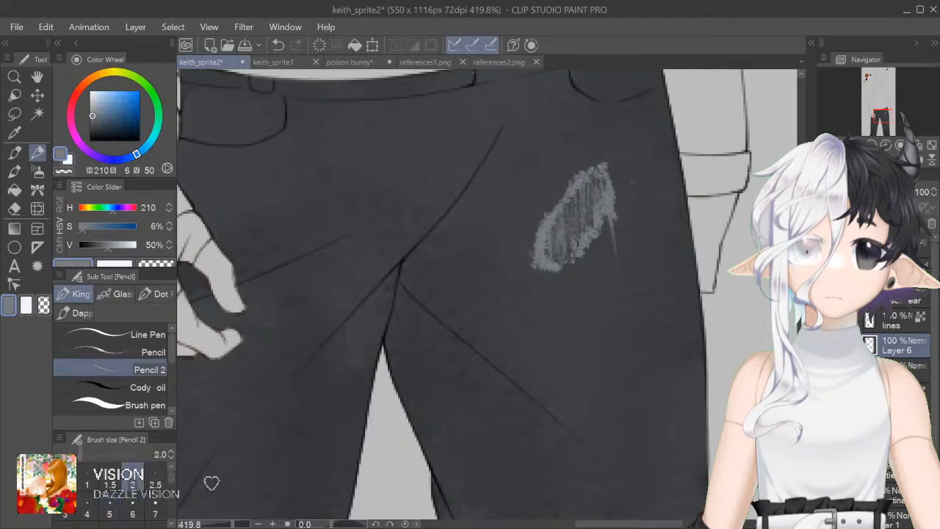
pyautogui.moveTo(562, 239); pyautogui.dragTo(560, 262)
pyautogui.moveTo(571, 222); pyautogui.dragTo(569, 255)
pyautogui.moveTo(578, 195)
pyautogui.mouseDown()
pyautogui.moveTo(576, 246)
pyautogui.moveTo(582, 208)
pyautogui.mouseUp()
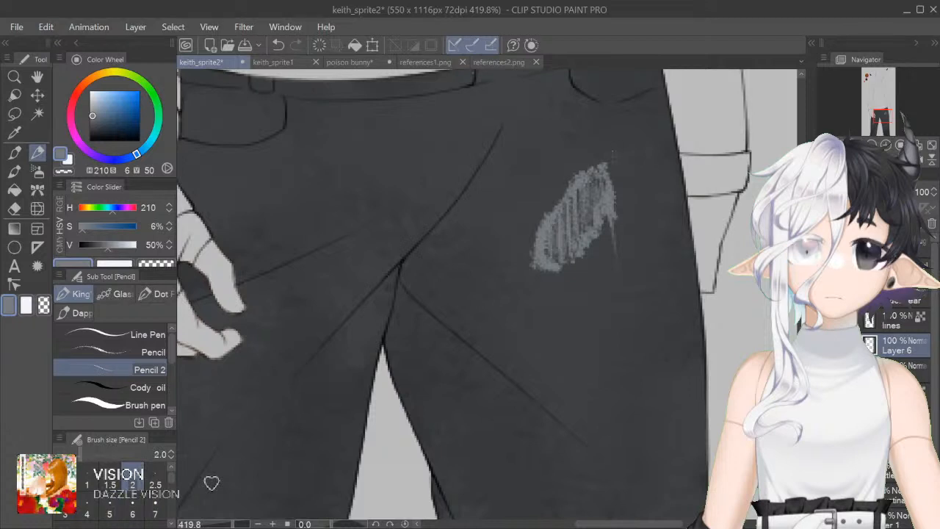
# Step: Lighten the left edge of the thigh rip with Pencil 2, using the secondary colour set to 73% value
pyautogui.click(67, 159)
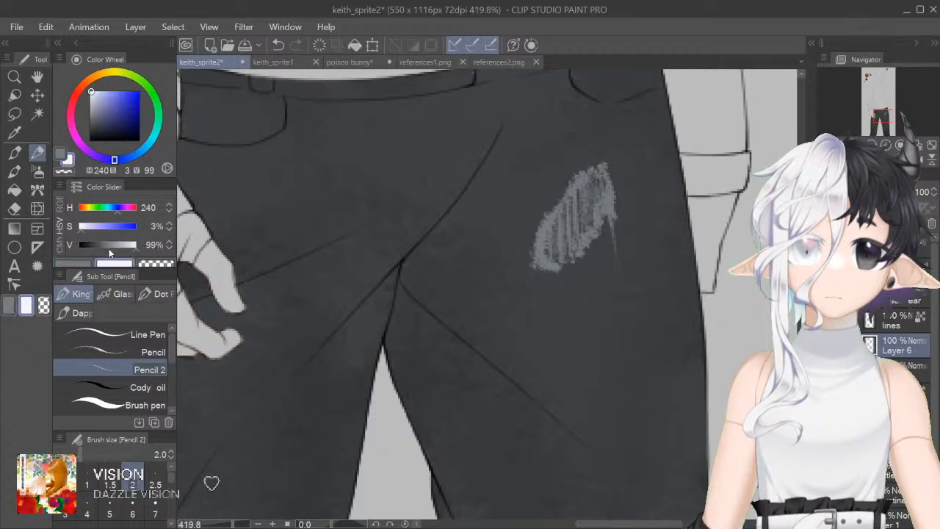
pyautogui.click(120, 247)
pyautogui.moveTo(542, 238)
pyautogui.mouseDown()
pyautogui.moveTo(545, 261)
pyautogui.moveTo(537, 250)
pyautogui.moveTo(537, 263)
pyautogui.mouseUp()
pyautogui.moveTo(554, 211); pyautogui.dragTo(546, 233)
pyautogui.moveTo(570, 195); pyautogui.dragTo(586, 177)
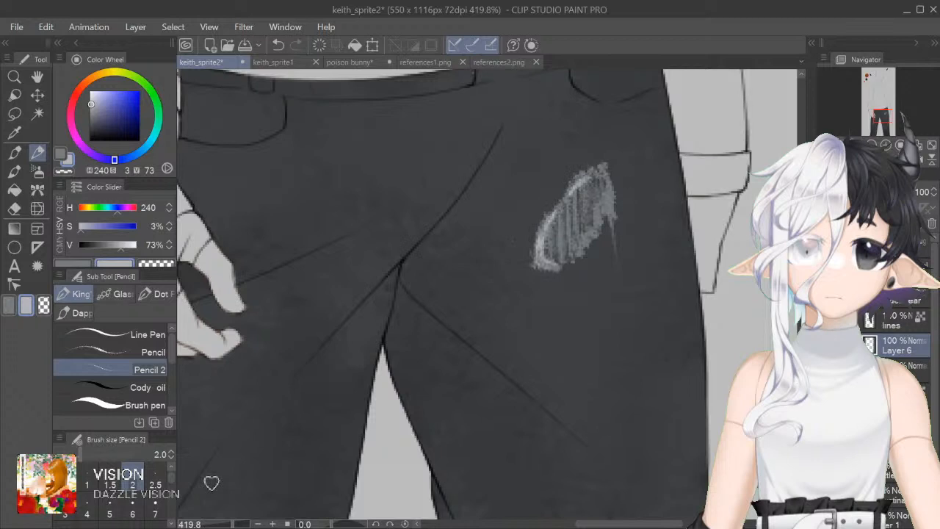
# Step: Highlight the rip's right edge and add light grey vertical threads across its inside
pyautogui.moveTo(595, 225); pyautogui.dragTo(585, 243)
pyautogui.moveTo(602, 203)
pyautogui.mouseDown()
pyautogui.moveTo(594, 227)
pyautogui.moveTo(598, 220)
pyautogui.moveTo(556, 244)
pyautogui.mouseUp()
pyautogui.moveTo(564, 212)
pyautogui.mouseDown()
pyautogui.moveTo(558, 253)
pyautogui.moveTo(566, 232)
pyautogui.mouseUp()
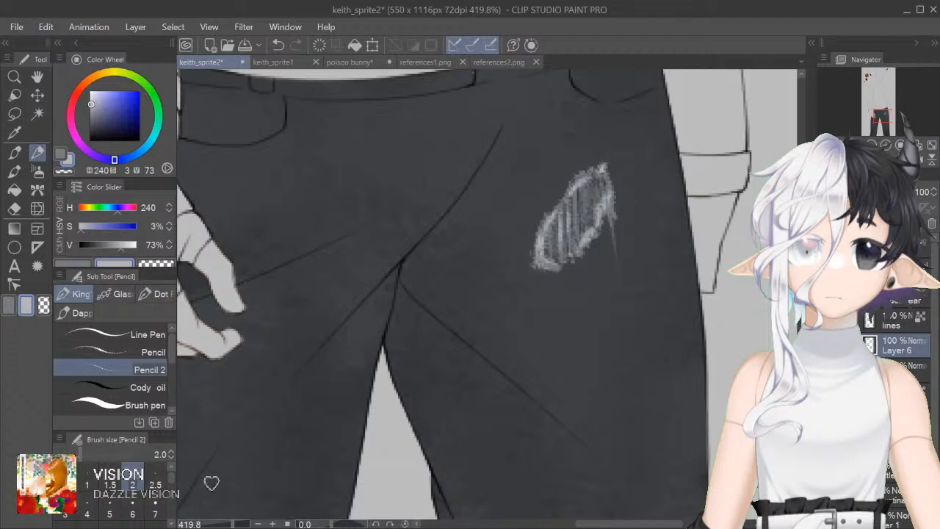
pyautogui.moveTo(579, 193); pyautogui.dragTo(585, 237)
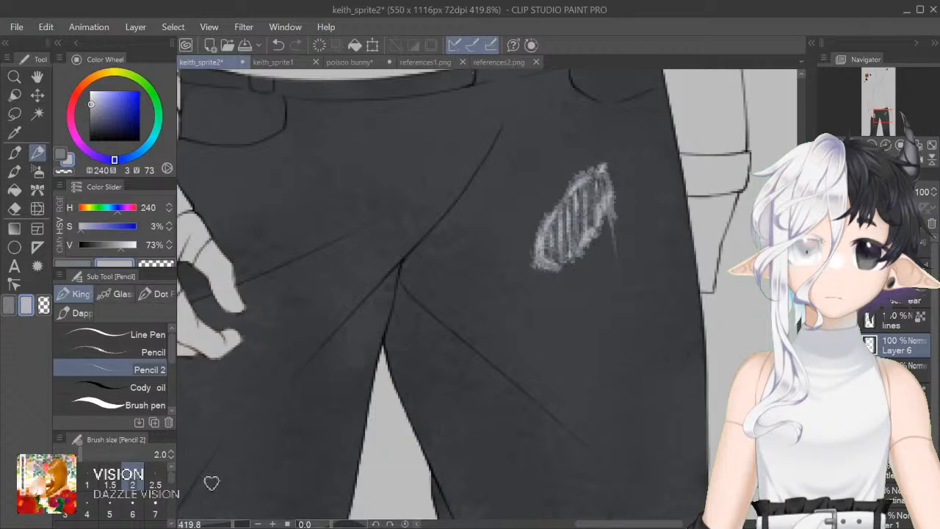
# Step: Brighten the loose thread hanging off the rip's right edge and touch up its lower left edge in light grey
pyautogui.scroll(-12, 488, 296)
pyautogui.scroll(9, 488, 296)
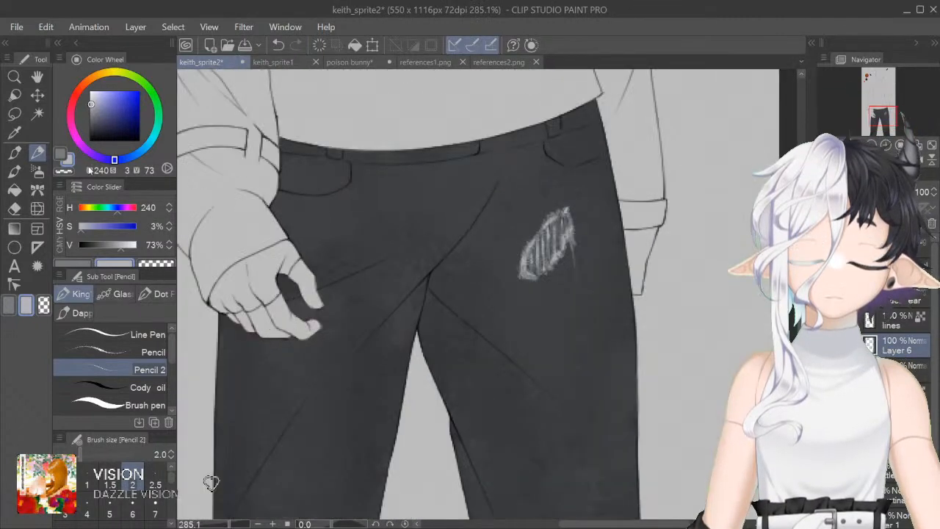
pyautogui.press('x')
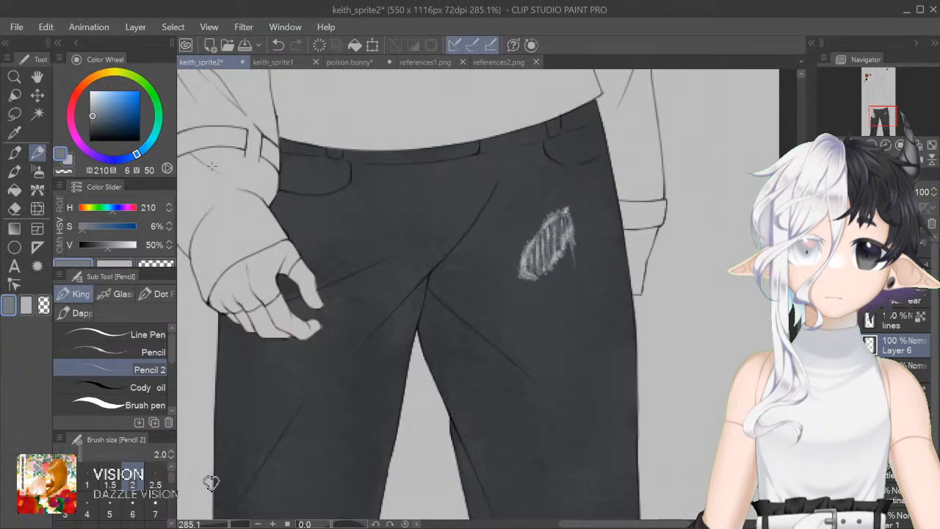
pyautogui.scroll(7, 487, 295)
pyautogui.press('x')
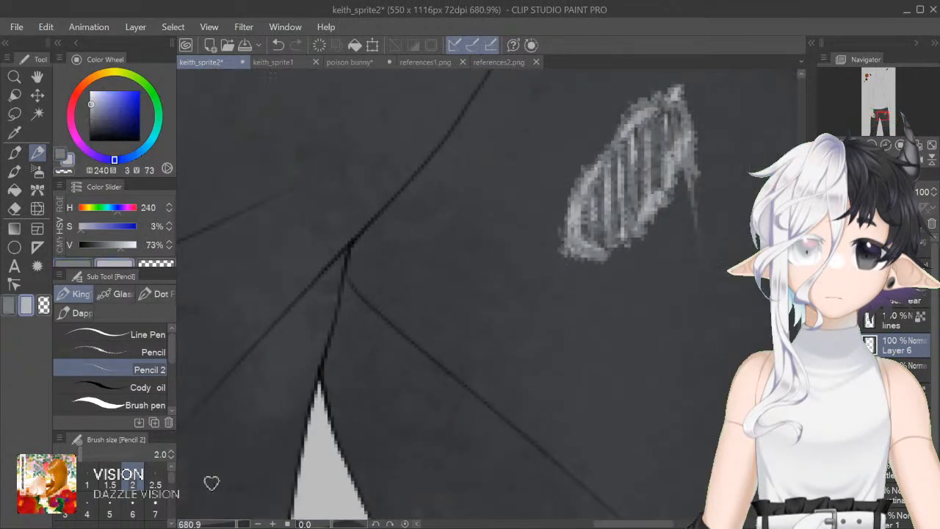
pyautogui.moveTo(682, 152); pyautogui.dragTo(696, 211)
pyautogui.moveTo(685, 147); pyautogui.dragTo(677, 163)
pyautogui.moveTo(577, 216)
pyautogui.mouseDown()
pyautogui.moveTo(576, 243)
pyautogui.moveTo(603, 255)
pyautogui.moveTo(593, 237)
pyautogui.mouseUp()
pyautogui.hotkey('ctrl', '-')
pyautogui.hotkey('ctrl', '-')
pyautogui.hotkey('ctrl', '-')
pyautogui.hotkey('ctrl', '-')
pyautogui.hotkey('ctrl', 'z')
pyautogui.hotkey('ctrl', 'y')
# Step: Move the finished rip on Layer 6 outward and slightly up, closer to the outer edge of the thigh
pyautogui.click(61, 154)
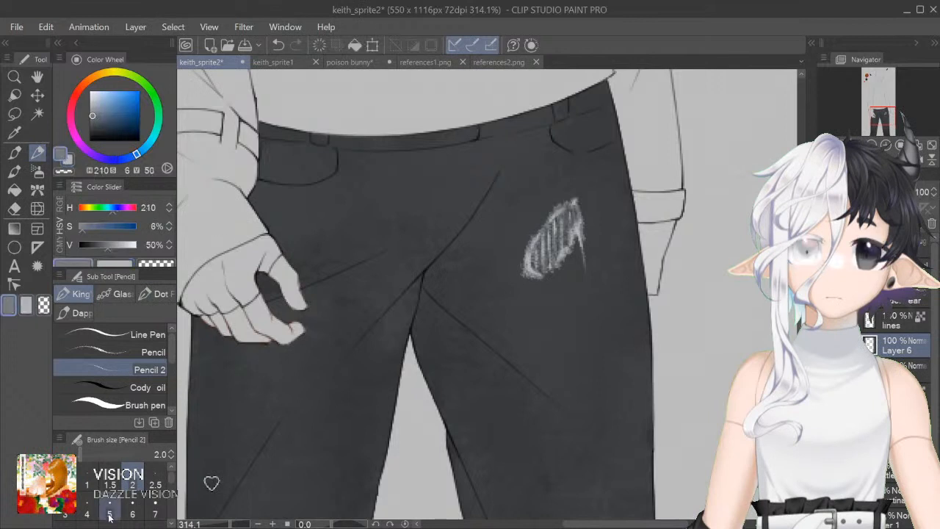
pyautogui.click(131, 353)
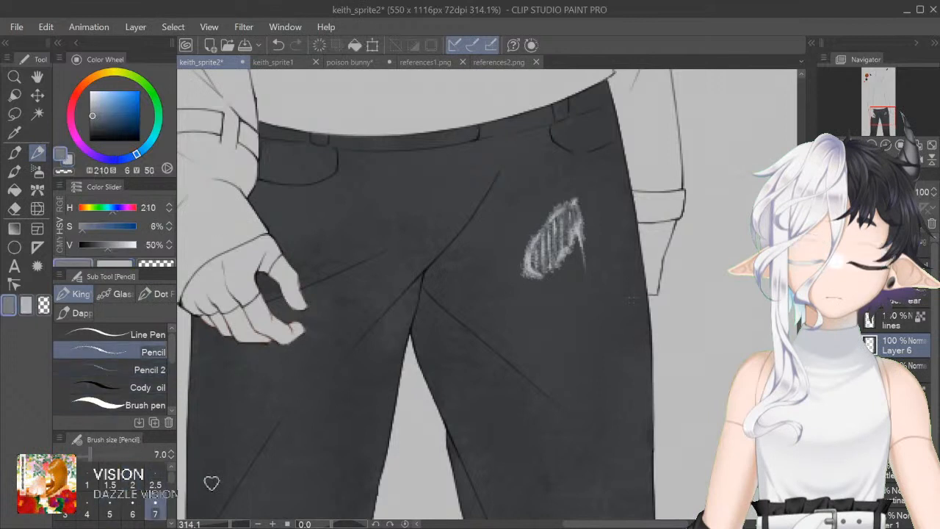
pyautogui.scroll(-3, 432, 294)
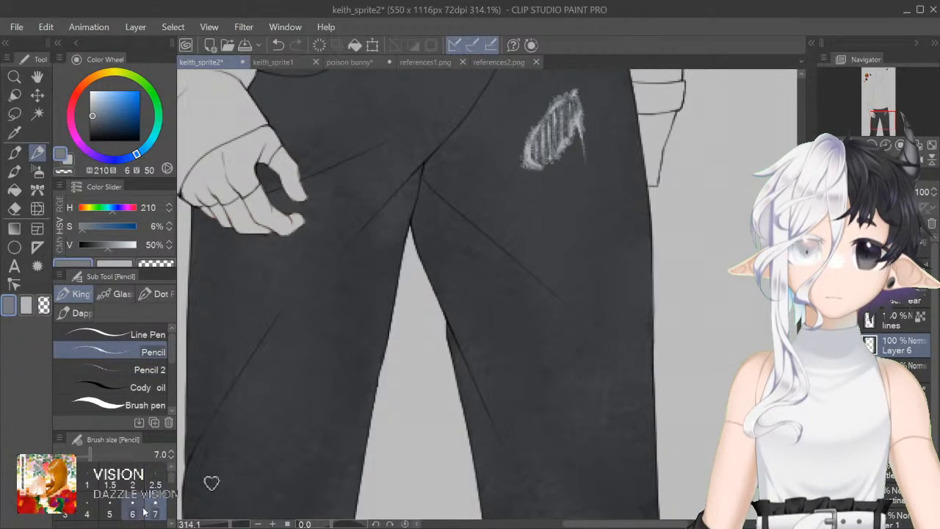
pyautogui.press(']')
pyautogui.press(']')
pyautogui.moveTo(602, 524); pyautogui.dragTo(577, 524)
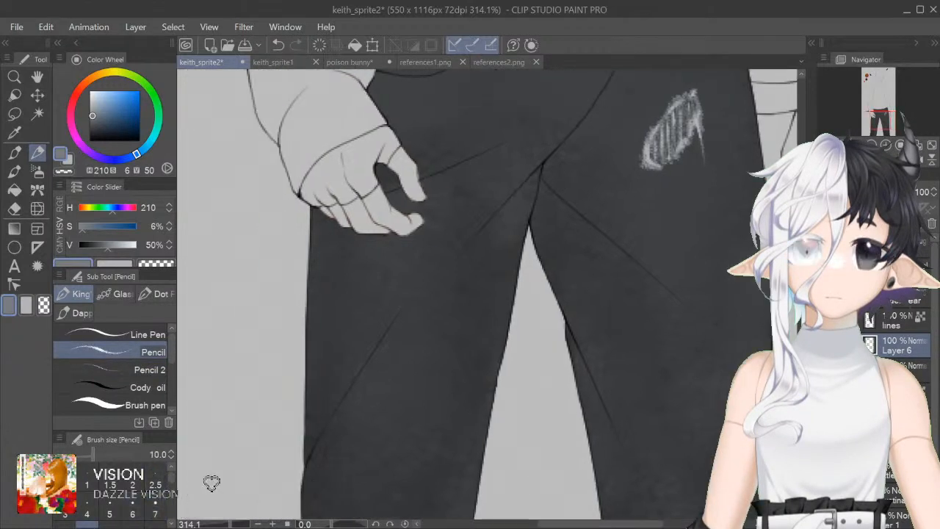
pyautogui.scroll(-3, 212, 482)
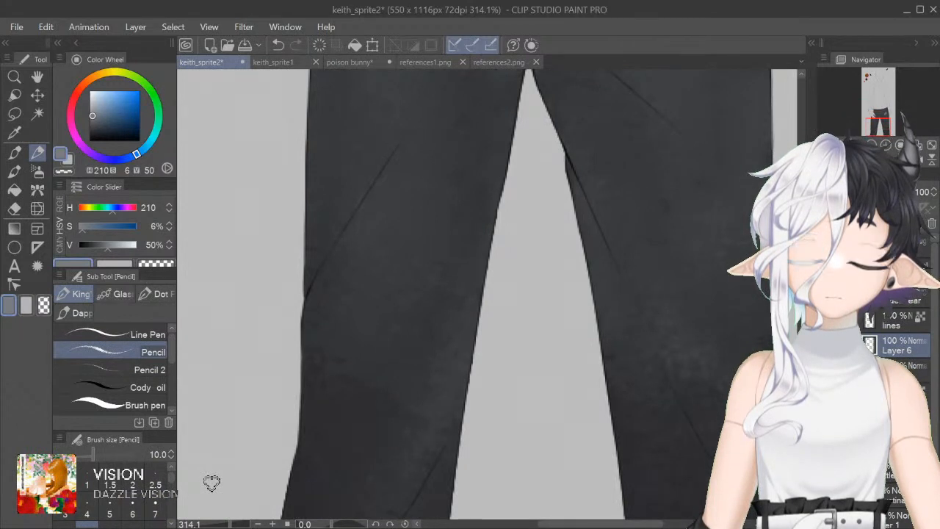
pyautogui.scroll(8, 211, 483)
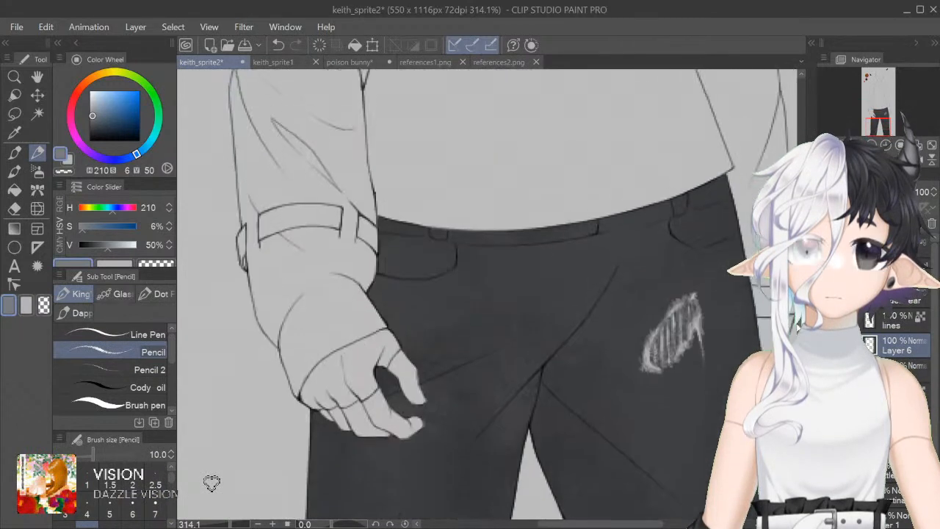
pyautogui.scroll(-1, 487, 294)
pyautogui.click(37, 95)
pyautogui.moveTo(698, 434); pyautogui.dragTo(732, 420)
pyautogui.press('p')
# Step: Draw a small ragged rip patch on the other thigh, just below the hand, with the grey Pencil at size 7
pyautogui.scroll(-3, 487, 294)
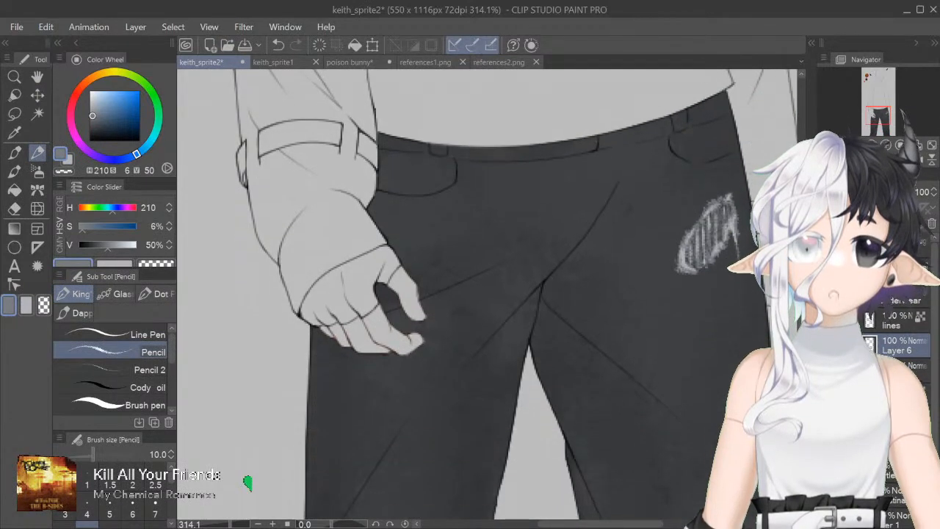
pyautogui.scroll(-4, 487, 294)
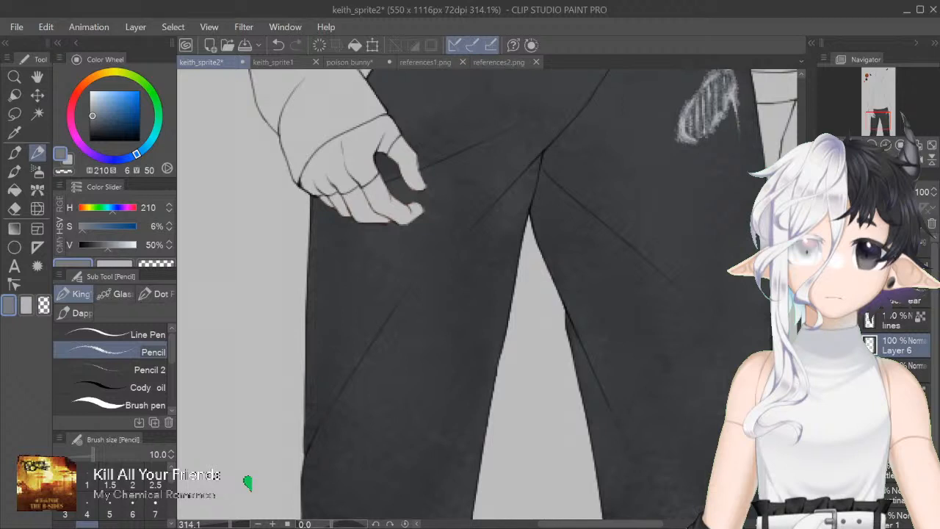
pyautogui.click(157, 514)
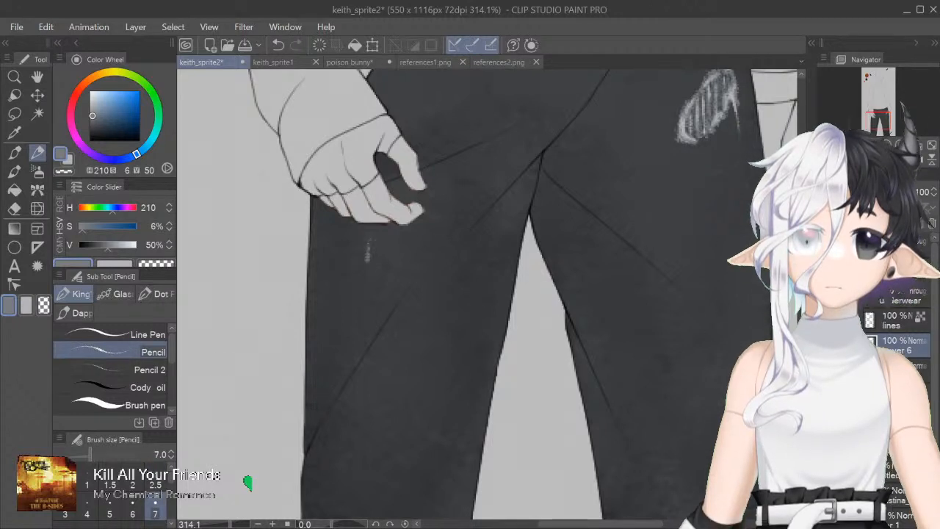
pyautogui.moveTo(368, 243)
pyautogui.mouseDown()
pyautogui.moveTo(377, 273)
pyautogui.moveTo(380, 250)
pyautogui.moveTo(392, 268)
pyautogui.moveTo(367, 268)
pyautogui.moveTo(407, 239)
pyautogui.mouseUp()
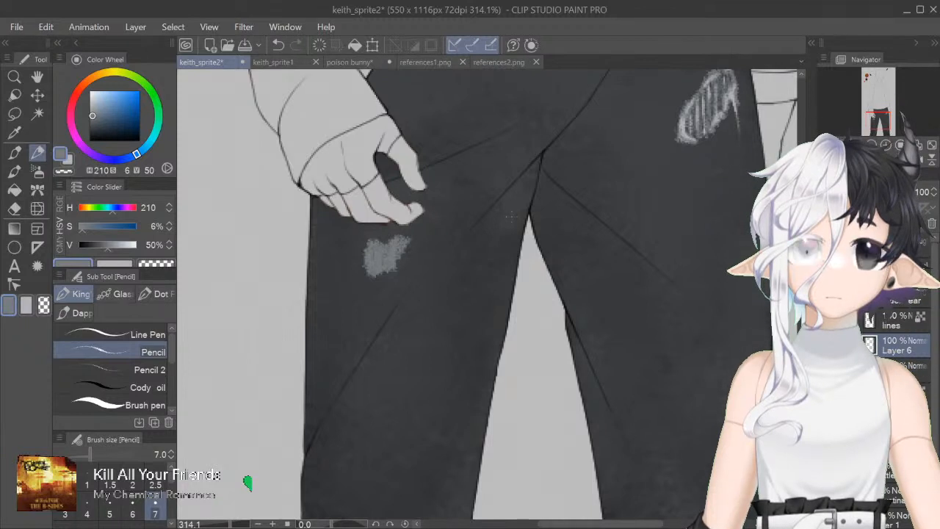
# Step: Add light grey edges, vertical threads and a hanging loose thread to the small rip with Pencil 2 at size 2
pyautogui.press('x')
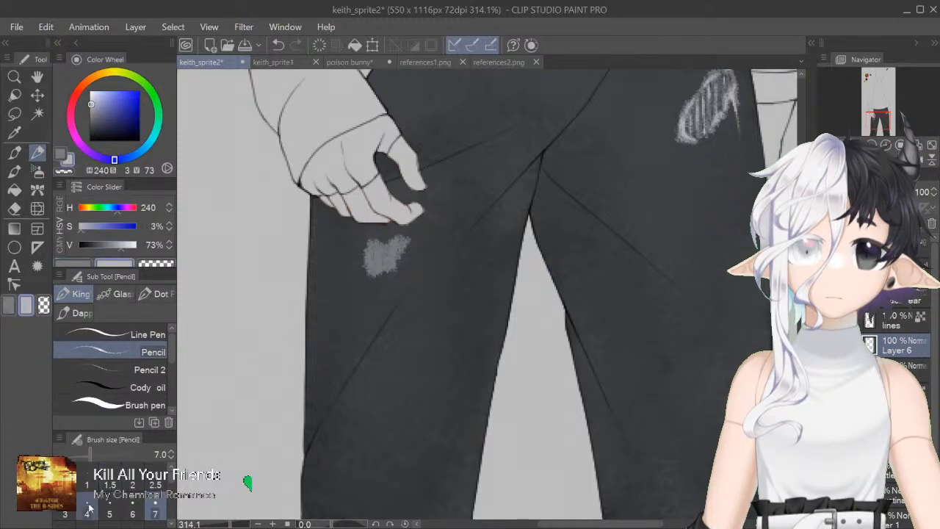
pyautogui.click(147, 370)
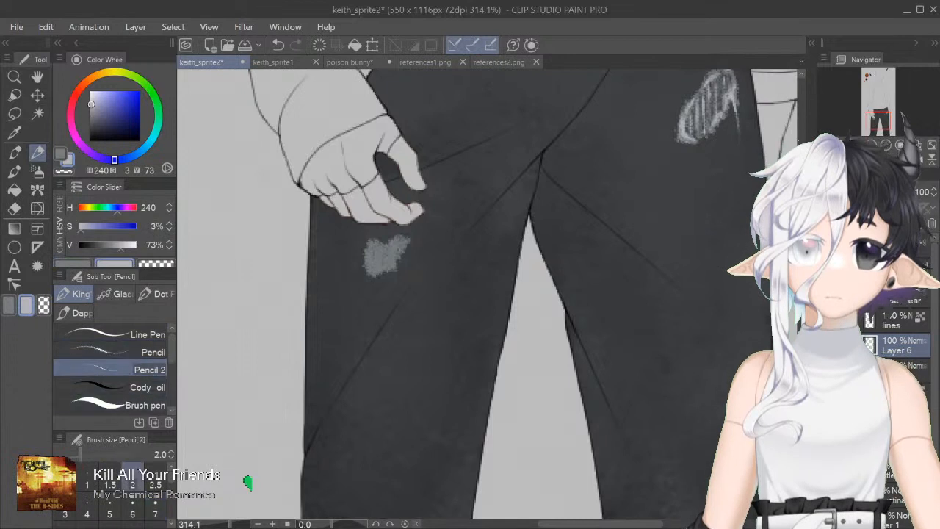
pyautogui.hotkey('ctrl', '+')
pyautogui.hotkey('ctrl', '+')
pyautogui.moveTo(338, 199)
pyautogui.mouseDown()
pyautogui.moveTo(312, 247)
pyautogui.moveTo(290, 255)
pyautogui.moveTo(335, 201)
pyautogui.moveTo(322, 195)
pyautogui.moveTo(299, 248)
pyautogui.moveTo(279, 253)
pyautogui.mouseUp()
pyautogui.moveTo(286, 206)
pyautogui.mouseDown()
pyautogui.moveTo(286, 253)
pyautogui.moveTo(318, 223)
pyautogui.moveTo(274, 209)
pyautogui.moveTo(272, 230)
pyautogui.moveTo(271, 218)
pyautogui.moveTo(308, 202)
pyautogui.moveTo(324, 225)
pyautogui.moveTo(323, 279)
pyautogui.mouseUp()
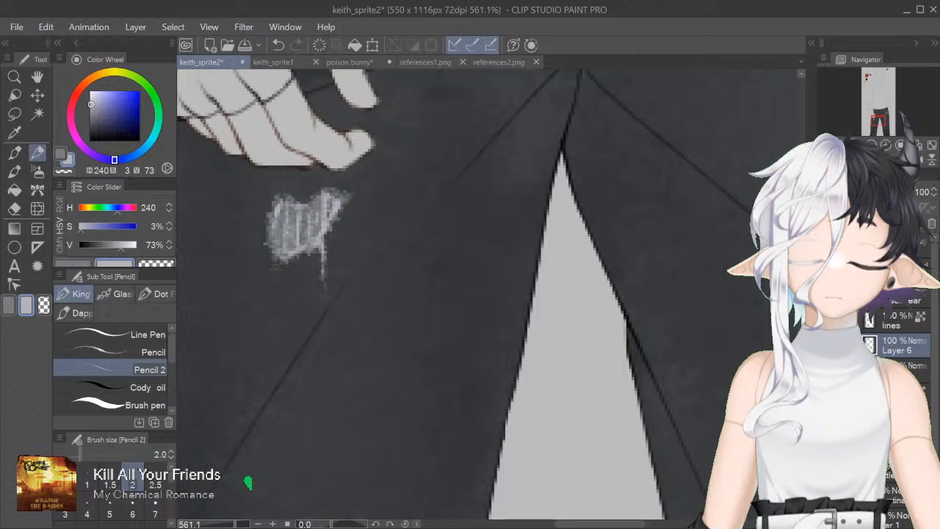
pyautogui.moveTo(274, 246); pyautogui.dragTo(261, 297)
pyautogui.hotkey('ctrl', 'z')
pyautogui.hotkey('ctrl', '-')
pyautogui.scroll(-4, 487, 294)
pyautogui.scroll(4, 487, 294)
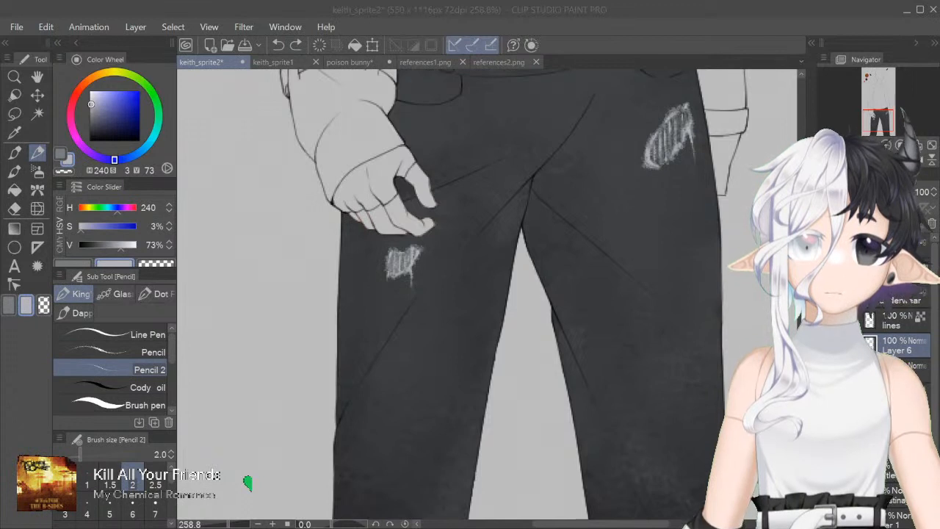
# Step: Draw a slanted oval rip outline with a sparse inside on the knee below the first rip, using the grey Pencil at size 7
pyautogui.click(112, 351)
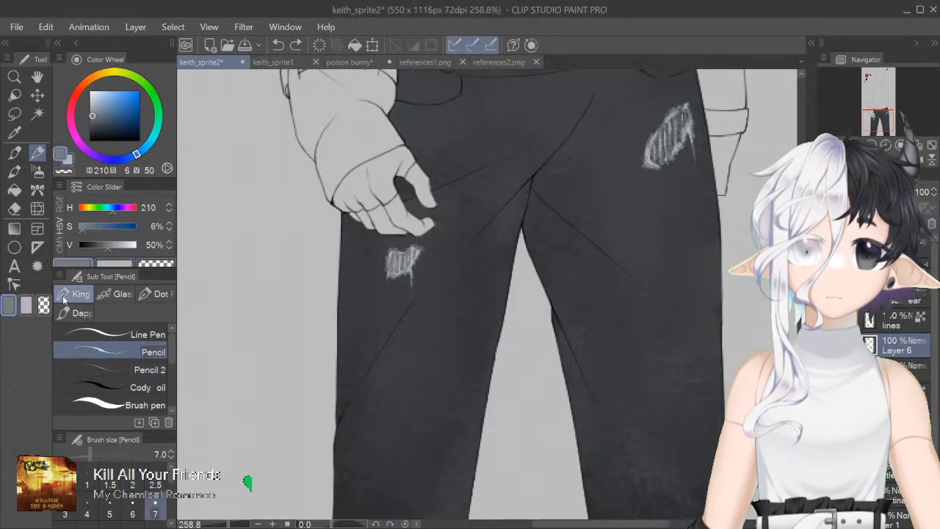
pyautogui.scroll(5, 487, 294)
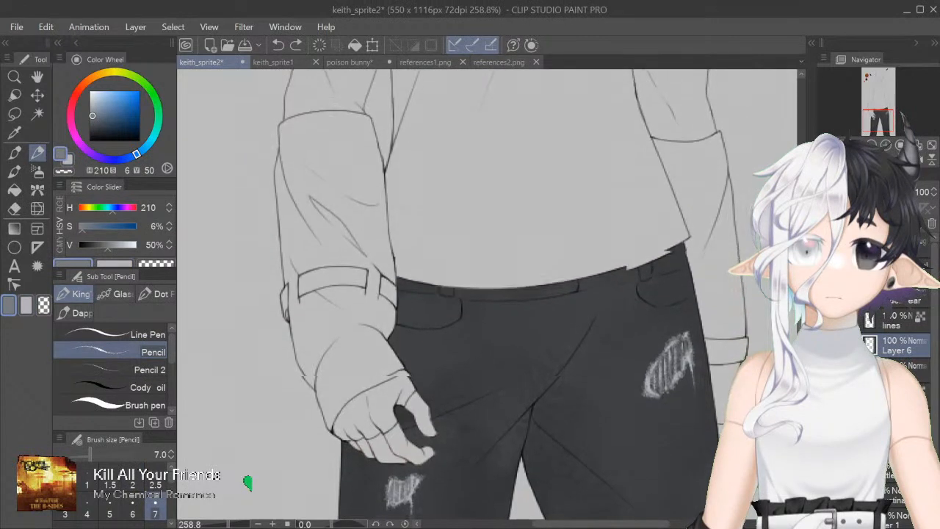
pyautogui.scroll(-3, 485, 294)
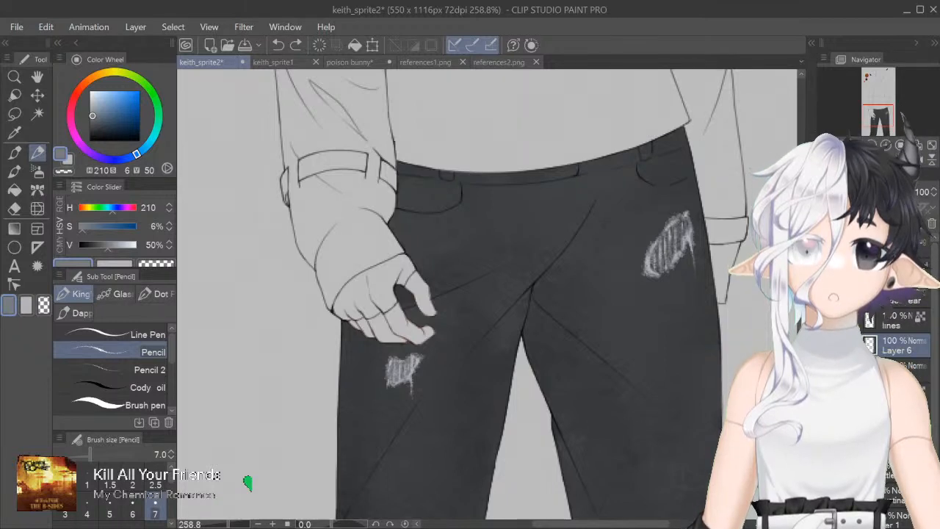
pyautogui.scroll(-1, 487, 296)
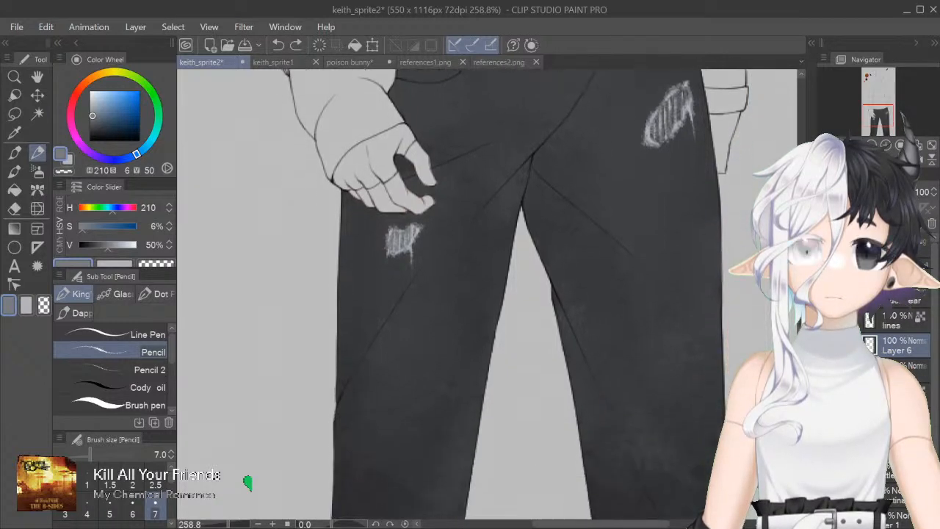
pyautogui.scroll(3, 484, 294)
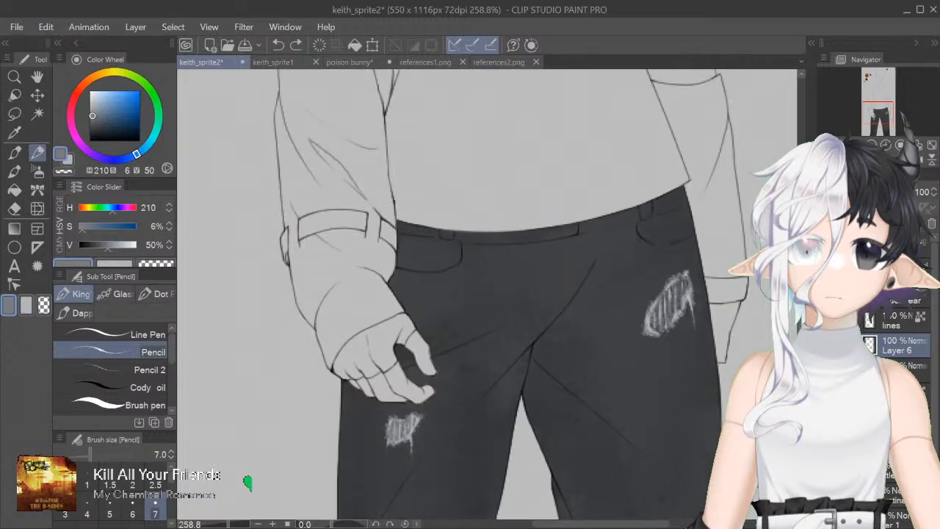
pyautogui.scroll(-6, 484, 294)
pyautogui.hotkey('ctrl', 'z')
pyautogui.hotkey('ctrl', 'y')
pyautogui.scroll(-8, 487, 294)
pyautogui.scroll(5, 487, 294)
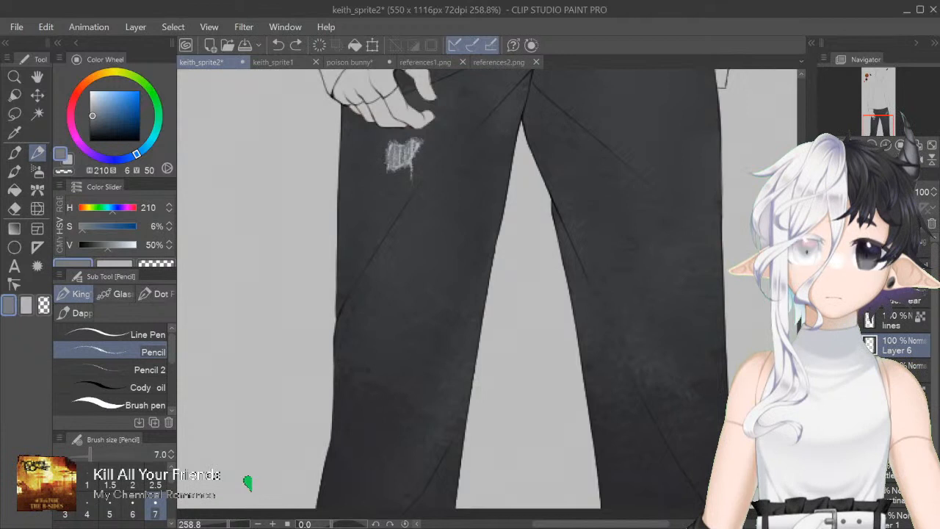
pyautogui.moveTo(586, 256)
pyautogui.mouseDown()
pyautogui.moveTo(599, 289)
pyautogui.moveTo(602, 239)
pyautogui.moveTo(592, 254)
pyautogui.moveTo(602, 301)
pyautogui.moveTo(625, 316)
pyautogui.moveTo(620, 258)
pyautogui.moveTo(646, 317)
pyautogui.moveTo(623, 330)
pyautogui.moveTo(608, 307)
pyautogui.mouseUp()
pyautogui.moveTo(602, 258)
pyautogui.mouseDown()
pyautogui.moveTo(604, 283)
pyautogui.moveTo(629, 313)
pyautogui.mouseUp()
pyautogui.moveTo(626, 275); pyautogui.dragTo(631, 304)
# Step: Highlight the rim of the oval knee rip with the light grey Pencil at size 4
pyautogui.click(87, 513)
pyautogui.click(67, 164)
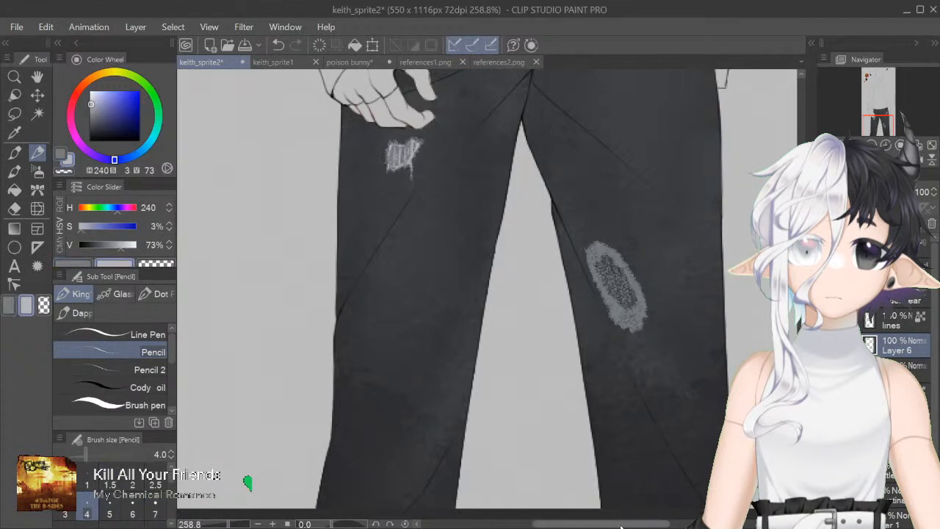
pyautogui.moveTo(623, 524); pyautogui.dragTo(642, 524)
pyautogui.hotkey('ctrl', '-')
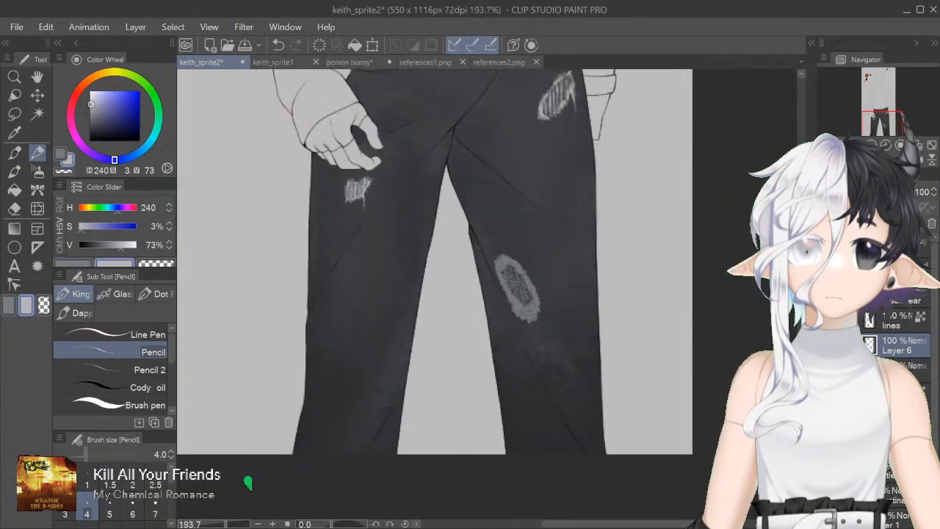
pyautogui.hotkey('ctrl', '+')
pyautogui.hotkey('ctrl', '-')
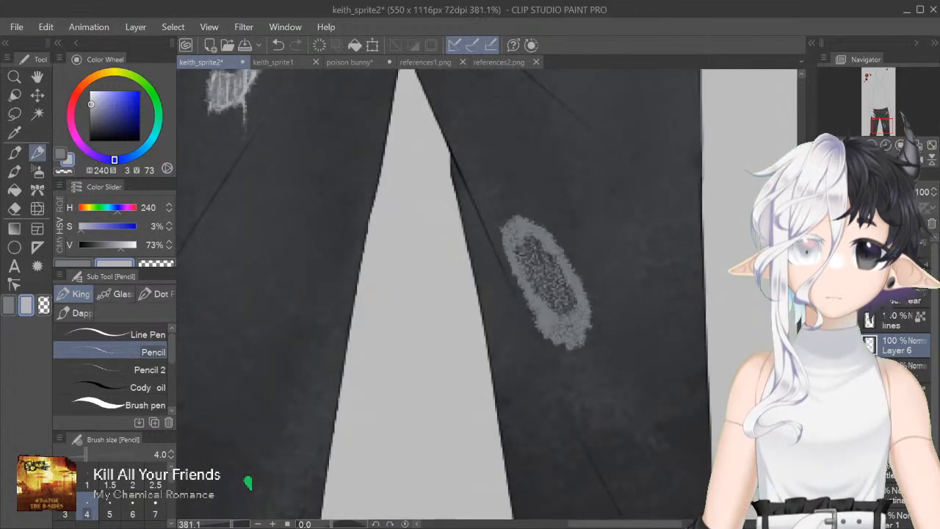
pyautogui.scroll(2, 490, 298)
pyautogui.moveTo(523, 196)
pyautogui.mouseDown()
pyautogui.moveTo(522, 242)
pyautogui.moveTo(535, 191)
pyautogui.mouseUp()
pyautogui.moveTo(526, 243); pyautogui.dragTo(550, 300)
pyautogui.moveTo(531, 192)
pyautogui.mouseDown()
pyautogui.moveTo(544, 193)
pyautogui.moveTo(517, 198)
pyautogui.moveTo(569, 210)
pyautogui.mouseUp()
pyautogui.moveTo(562, 319)
pyautogui.mouseDown()
pyautogui.moveTo(570, 340)
pyautogui.moveTo(612, 367)
pyautogui.mouseUp()
pyautogui.moveTo(620, 259)
pyautogui.mouseDown()
pyautogui.moveTo(610, 285)
pyautogui.moveTo(633, 323)
pyautogui.mouseUp()
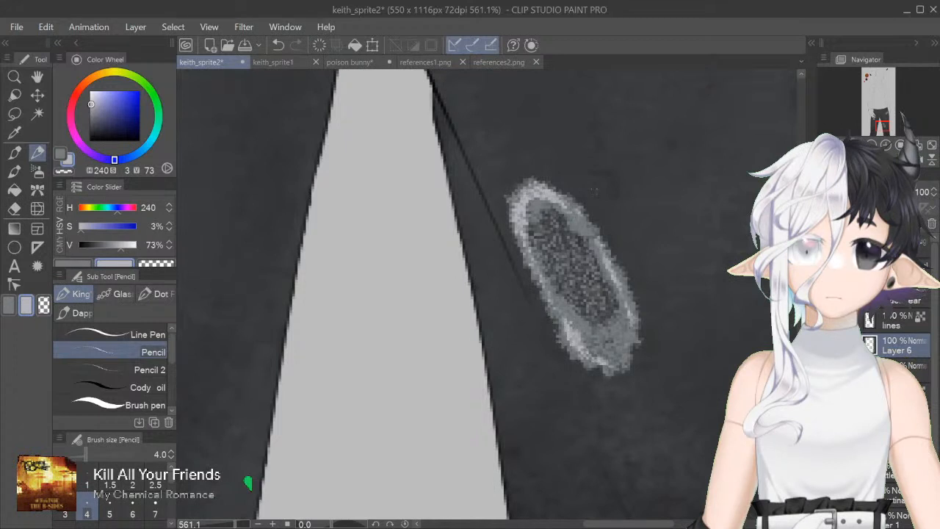
# Step: Hatch vertical threads inside the knee rip, light grey at its upper left and darker grey across the rest
pyautogui.moveTo(538, 207); pyautogui.dragTo(535, 229)
pyautogui.moveTo(538, 199); pyautogui.dragTo(534, 248)
pyautogui.moveTo(538, 200)
pyautogui.mouseDown()
pyautogui.moveTo(532, 216)
pyautogui.moveTo(547, 263)
pyautogui.mouseUp()
pyautogui.click(63, 154)
pyautogui.moveTo(550, 214)
pyautogui.mouseDown()
pyautogui.moveTo(551, 276)
pyautogui.moveTo(567, 262)
pyautogui.mouseUp()
pyautogui.moveTo(568, 229)
pyautogui.mouseDown()
pyautogui.moveTo(569, 302)
pyautogui.moveTo(558, 280)
pyautogui.mouseUp()
pyautogui.moveTo(584, 245)
pyautogui.mouseDown()
pyautogui.moveTo(585, 320)
pyautogui.moveTo(578, 276)
pyautogui.moveTo(602, 323)
pyautogui.mouseUp()
pyautogui.moveTo(600, 282); pyautogui.dragTo(603, 320)
# Step: Brighten the lower end of the knee rip with the light grey Pencil at size 5
pyautogui.click(69, 160)
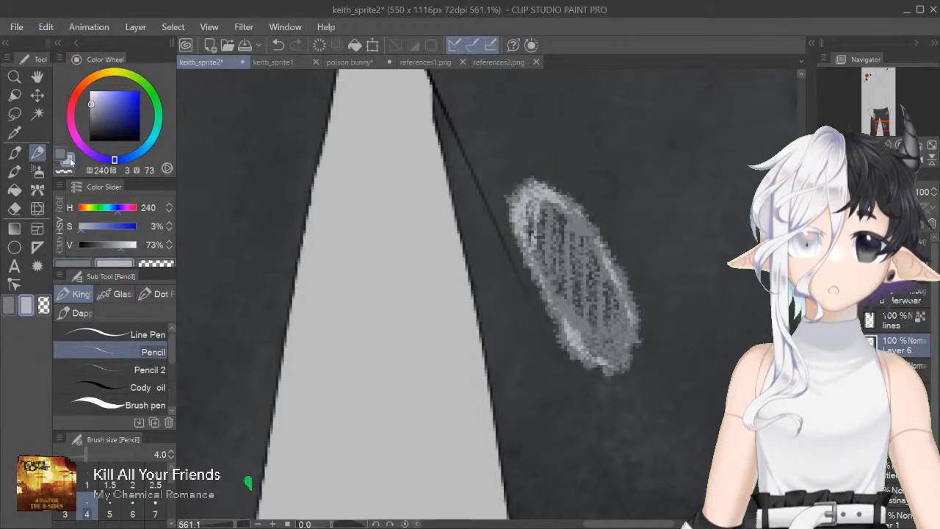
pyautogui.click(110, 506)
pyautogui.moveTo(588, 354); pyautogui.dragTo(602, 338)
pyautogui.moveTo(597, 359); pyautogui.dragTo(615, 332)
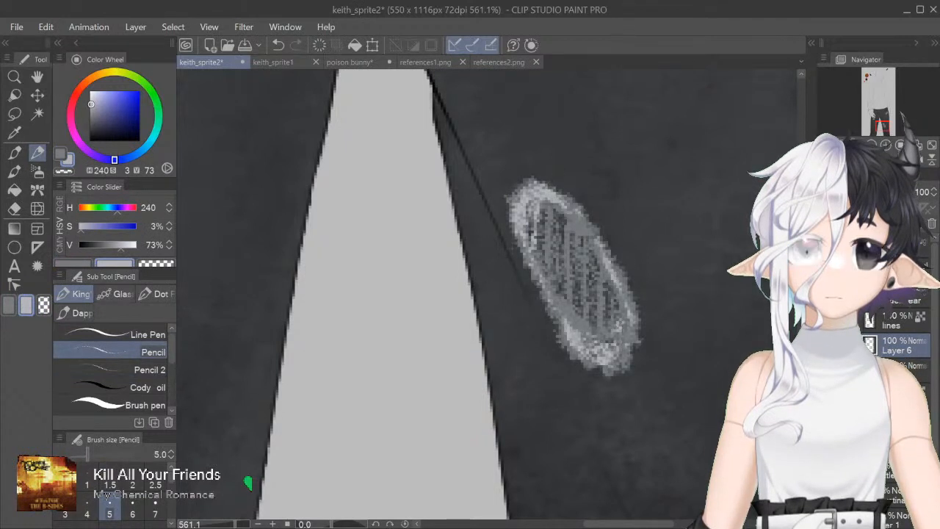
# Step: Add light grey vertical threads inside the knee rip with the Pencil at size 4
pyautogui.press('[')
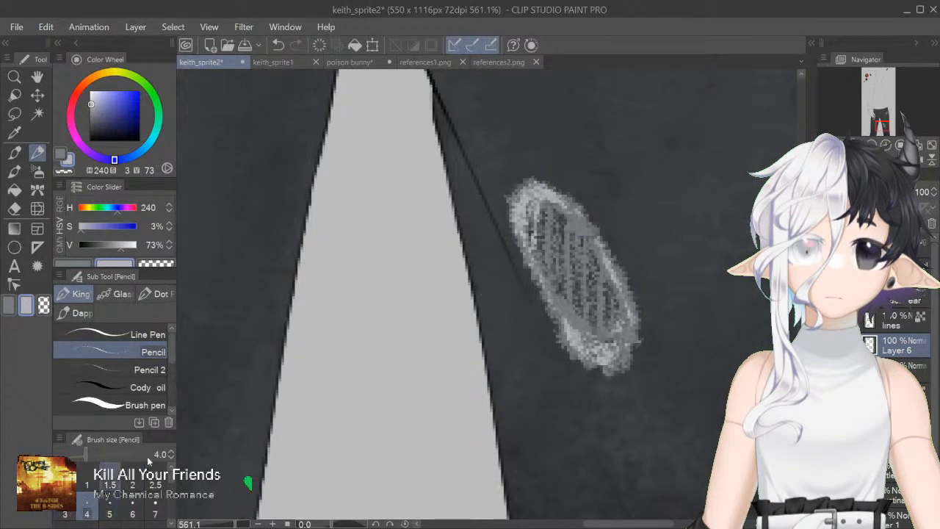
pyautogui.moveTo(577, 226); pyautogui.dragTo(581, 273)
pyautogui.moveTo(585, 317); pyautogui.dragTo(587, 346)
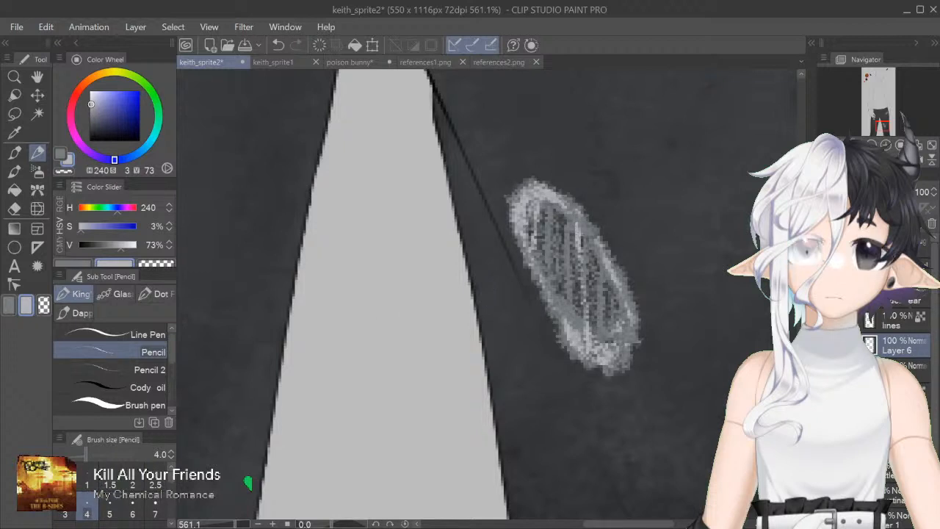
# Step: Extend the light grey vertical threads across the middle and lower end of the knee rip with the Pencil at size 4
pyautogui.moveTo(578, 222)
pyautogui.mouseDown()
pyautogui.moveTo(583, 234)
pyautogui.moveTo(548, 262)
pyautogui.moveTo(551, 285)
pyautogui.mouseUp()
pyautogui.moveTo(543, 207); pyautogui.dragTo(576, 328)
pyautogui.moveTo(565, 213); pyautogui.dragTo(568, 232)
pyautogui.moveTo(557, 206)
pyautogui.mouseDown()
pyautogui.moveTo(569, 257)
pyautogui.moveTo(602, 293)
pyautogui.mouseUp()
pyautogui.moveTo(601, 254); pyautogui.dragTo(601, 276)
pyautogui.moveTo(596, 244); pyautogui.dragTo(603, 316)
pyautogui.moveTo(604, 298); pyautogui.dragTo(622, 357)
pyautogui.moveTo(620, 352); pyautogui.dragTo(613, 363)
# Step: Draw loose threads hanging from the lower end and left edge of the knee rip with Pencil 2 at size 2, in darker and light grey
pyautogui.click(137, 369)
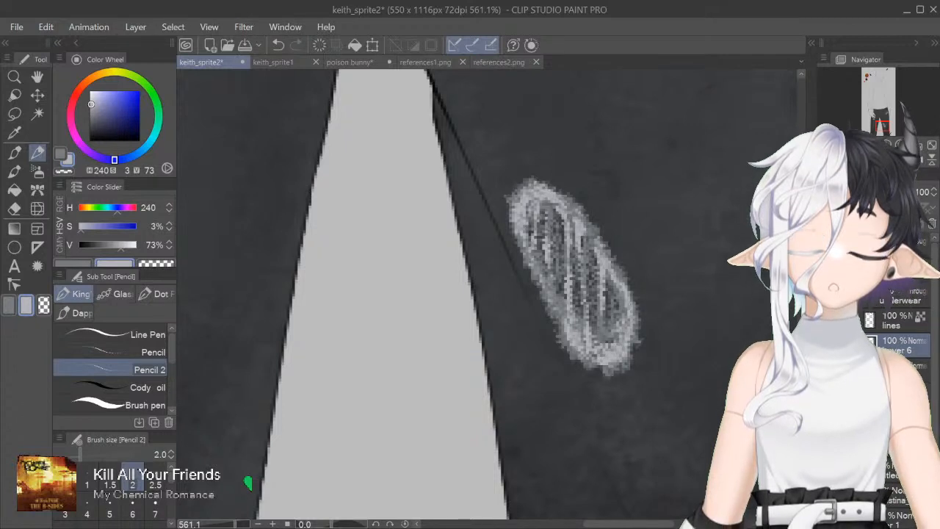
pyautogui.click(61, 154)
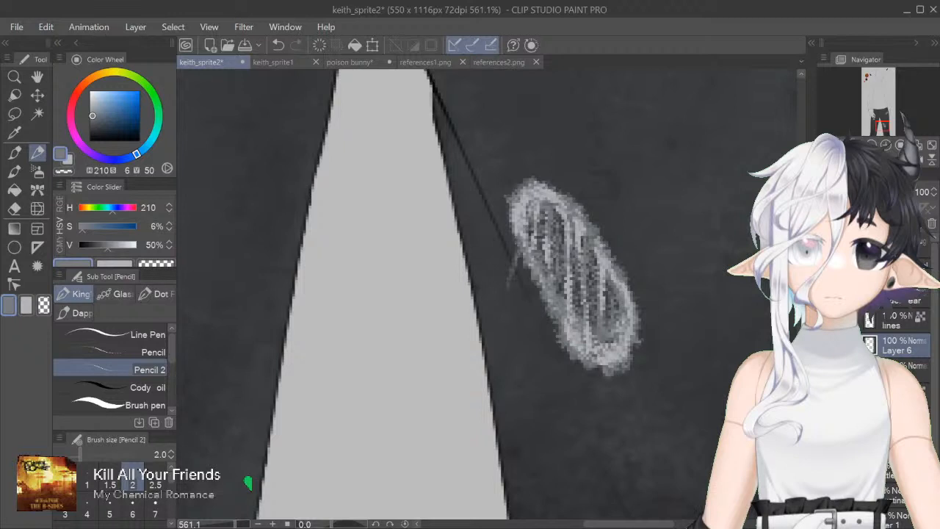
pyautogui.moveTo(608, 374); pyautogui.dragTo(611, 411)
pyautogui.click(67, 160)
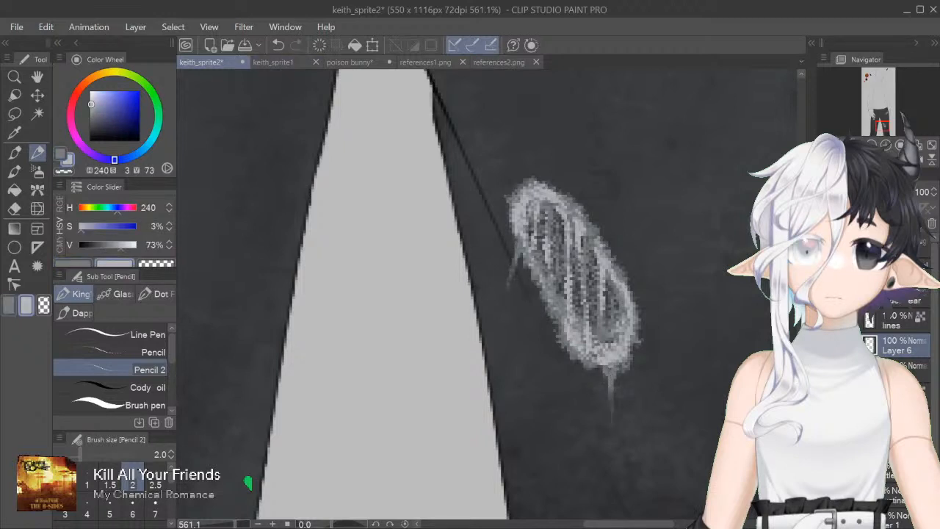
pyautogui.moveTo(610, 363); pyautogui.dragTo(611, 393)
pyautogui.moveTo(526, 244); pyautogui.dragTo(518, 257)
# Step: Refine the gaps between the knee rip's threads with darker grey vertical strokes using Pencil 2 at size 2
pyautogui.moveTo(864, 144); pyautogui.dragTo(844, 145)
pyautogui.hotkey('ctrl', '-')
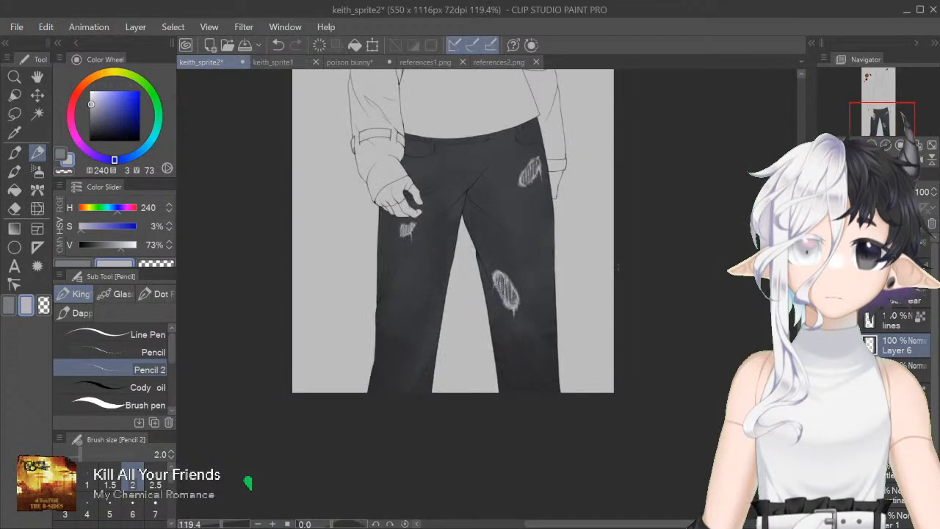
pyautogui.hotkey('ctrl', '+')
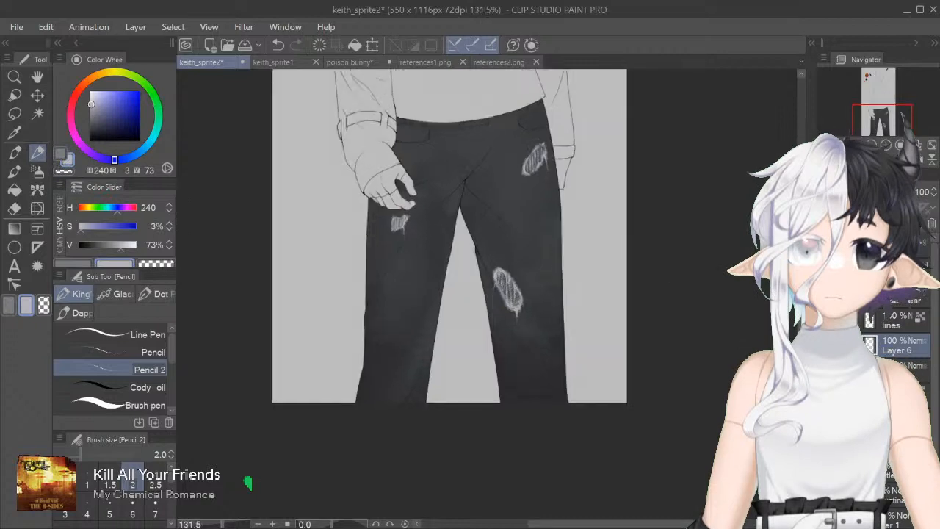
pyautogui.hotkey('ctrl', '+')
pyautogui.hotkey('ctrl', '+')
pyautogui.hotkey('ctrl', '+')
pyautogui.hotkey('ctrl', '+')
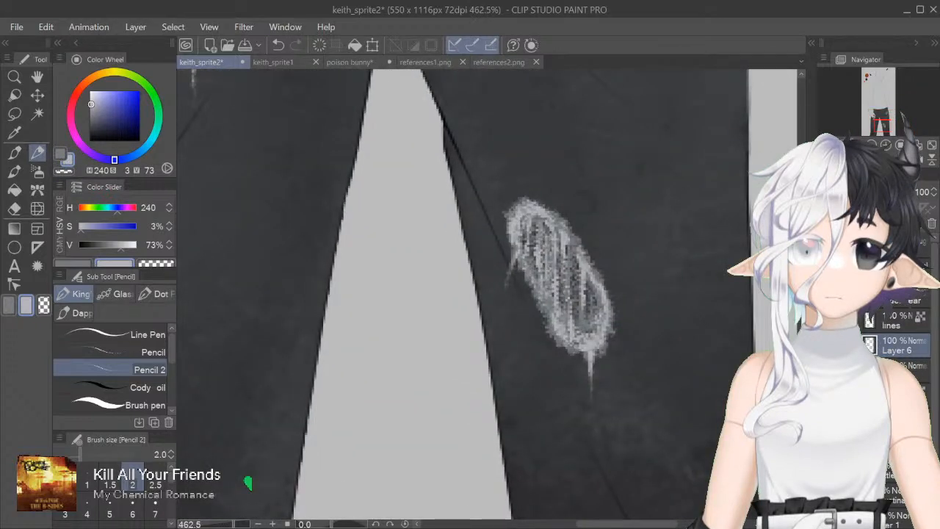
pyautogui.click(64, 156)
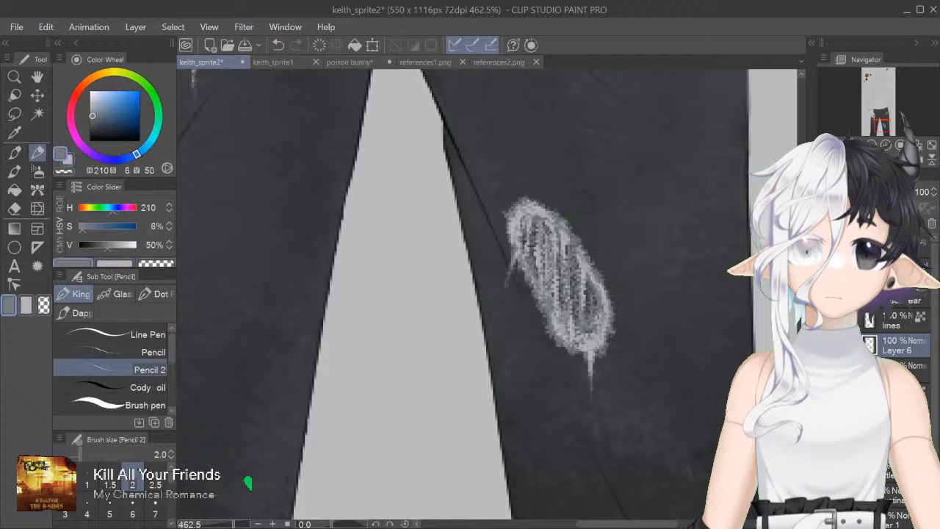
pyautogui.moveTo(571, 276); pyautogui.dragTo(576, 313)
pyautogui.press('x')
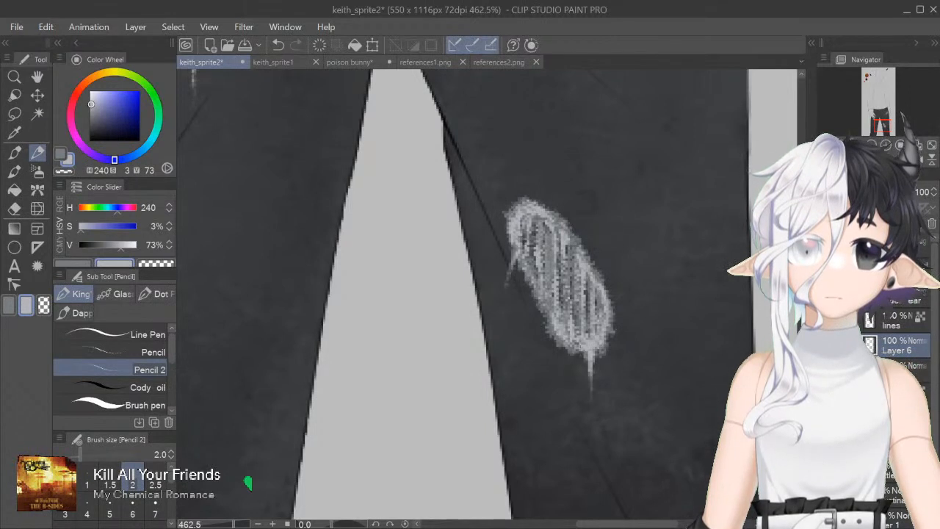
# Step: Paint a narrow slanted rip on the inner edge of the left trouser leg with the darker grey Pencil at size 10
pyautogui.hotkey('ctrl', '-')
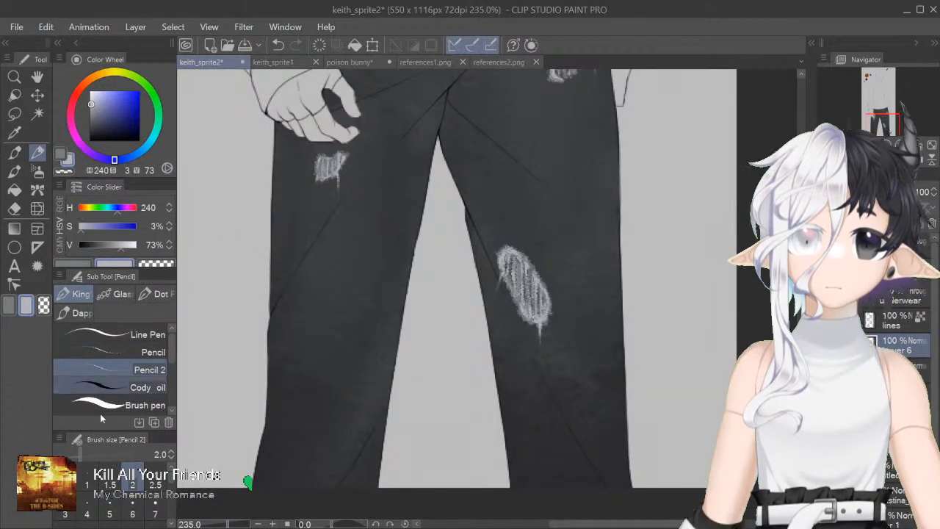
pyautogui.click(62, 155)
pyautogui.click(110, 523)
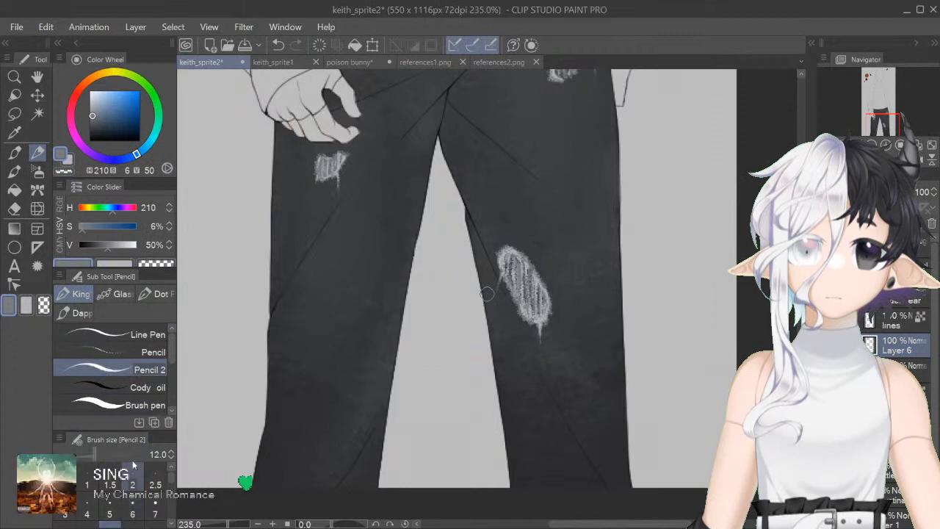
pyautogui.click(128, 481)
pyautogui.click(129, 355)
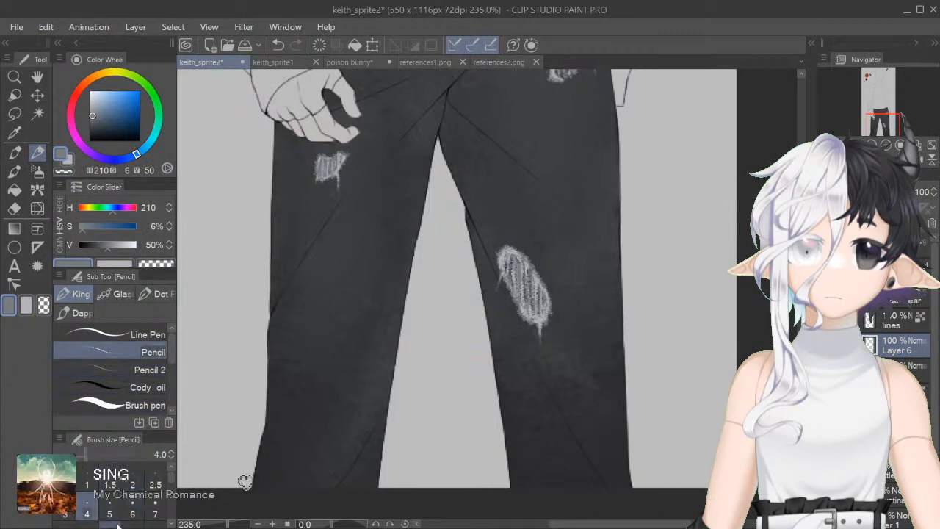
pyautogui.click(94, 515)
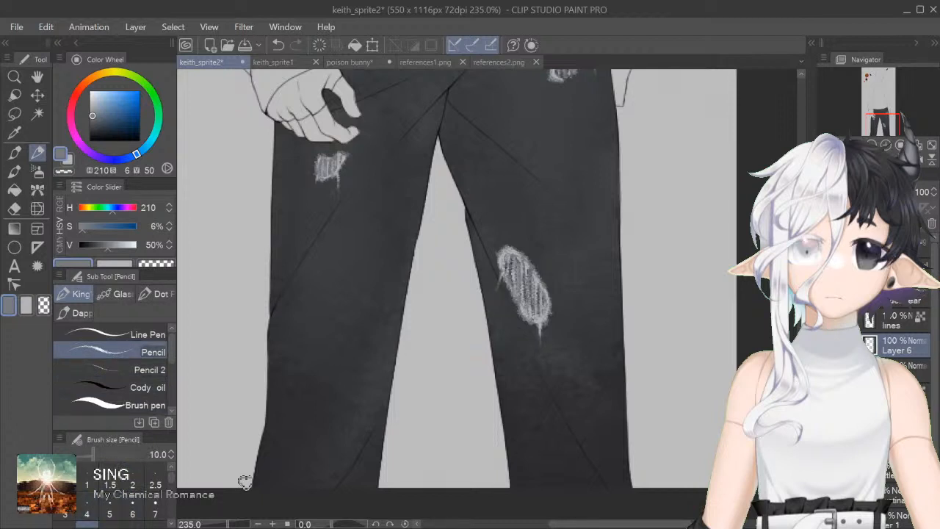
pyautogui.hscroll(-2, 245, 482)
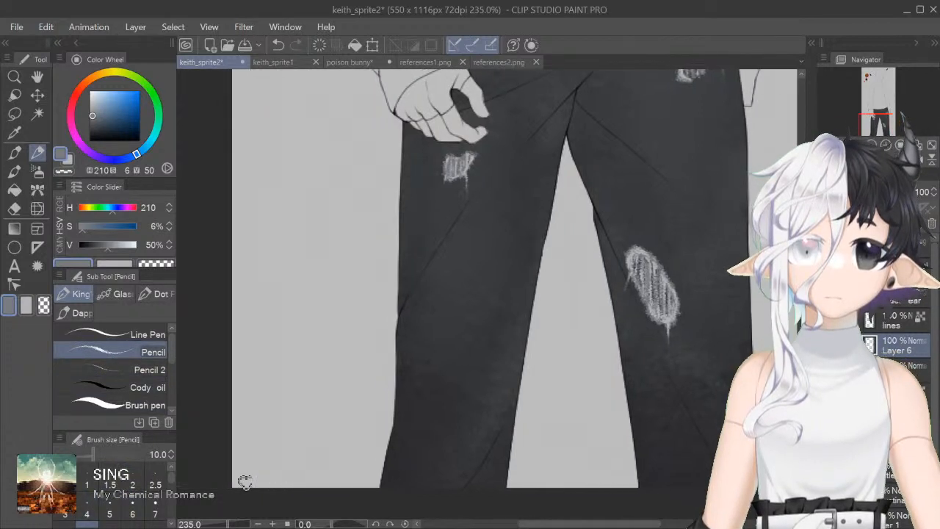
pyautogui.scroll(3, 246, 482)
pyautogui.scroll(-4, 245, 482)
pyautogui.scroll(-2, 245, 482)
pyautogui.scroll(4, 245, 483)
pyautogui.moveTo(542, 229)
pyautogui.mouseDown()
pyautogui.moveTo(535, 287)
pyautogui.moveTo(512, 304)
pyautogui.mouseUp()
pyautogui.moveTo(549, 224); pyautogui.dragTo(544, 285)
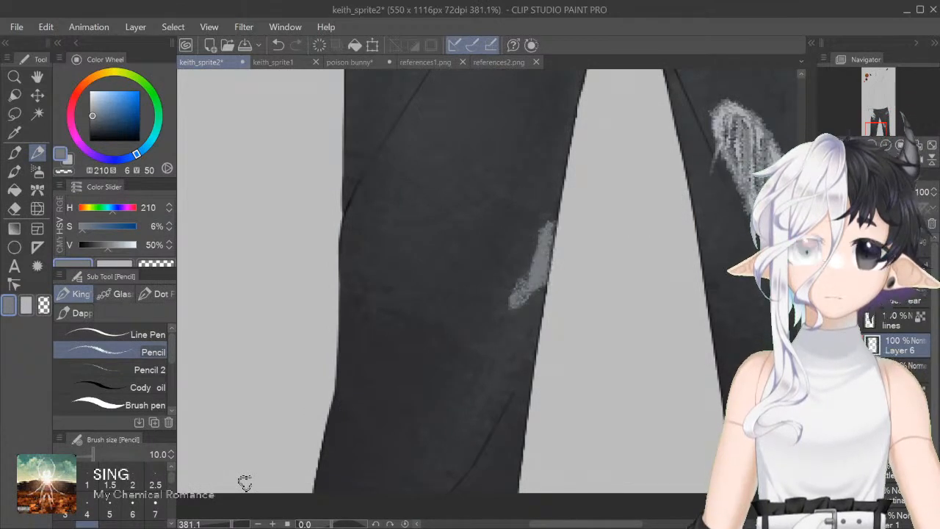
# Step: Outline the inner-leg rip's edge and fill it with light grey threads using the Pencil at size 4
pyautogui.click(68, 159)
pyautogui.click(86, 507)
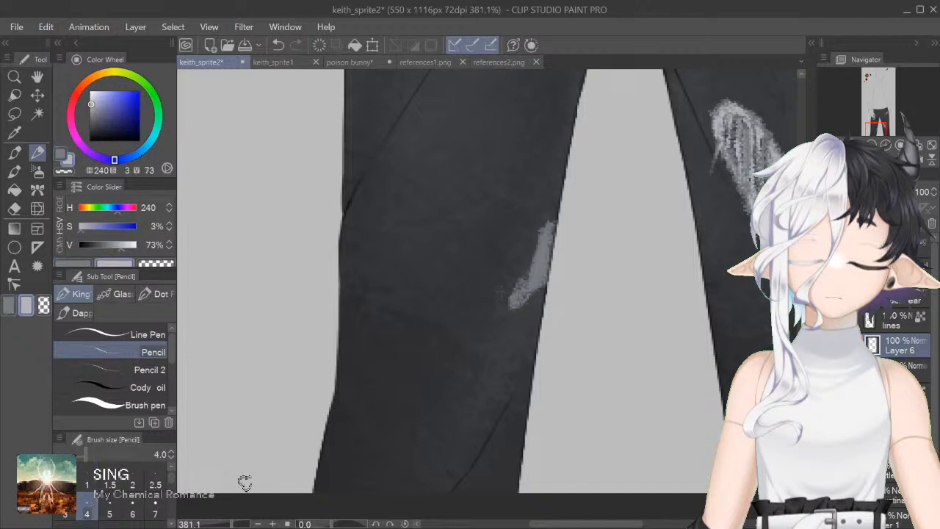
pyautogui.hotkey('ctrl', '+')
pyautogui.hotkey('ctrl', '+')
pyautogui.hotkey('ctrl', '+')
pyautogui.click(522, 300)
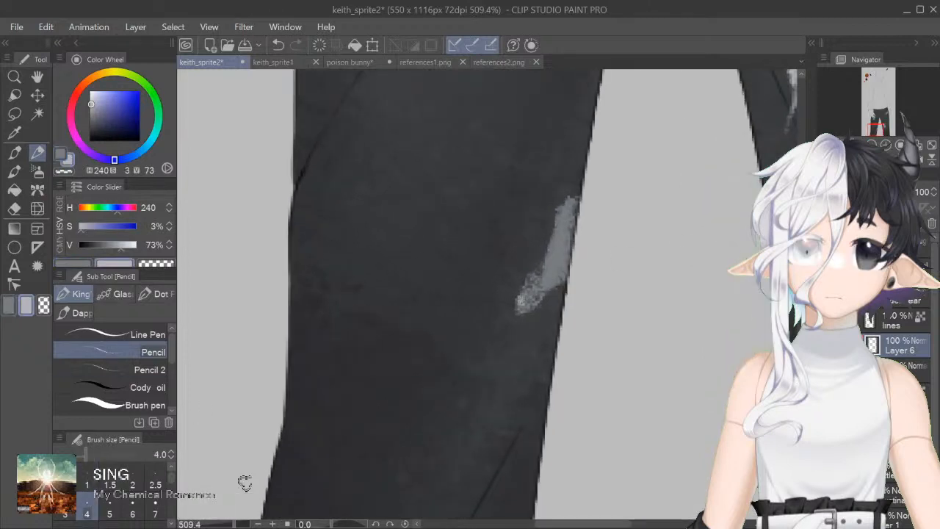
pyautogui.moveTo(524, 299); pyautogui.dragTo(558, 219)
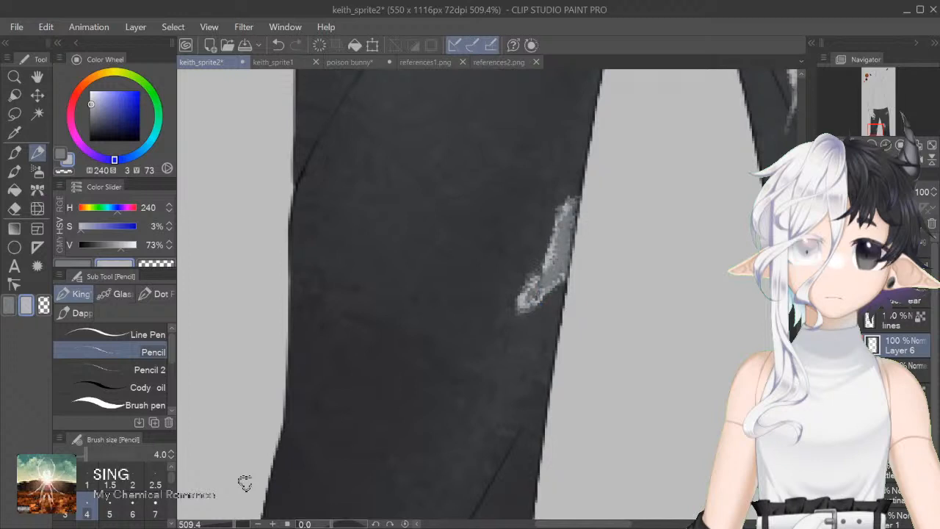
pyautogui.moveTo(563, 232)
pyautogui.mouseDown()
pyautogui.moveTo(560, 270)
pyautogui.moveTo(528, 301)
pyautogui.mouseUp()
pyautogui.moveTo(576, 207); pyautogui.dragTo(570, 237)
# Step: Fray the ends and left edge of the inner-leg rip with loose darker grey threads using the Pencil at size 4
pyautogui.click(62, 154)
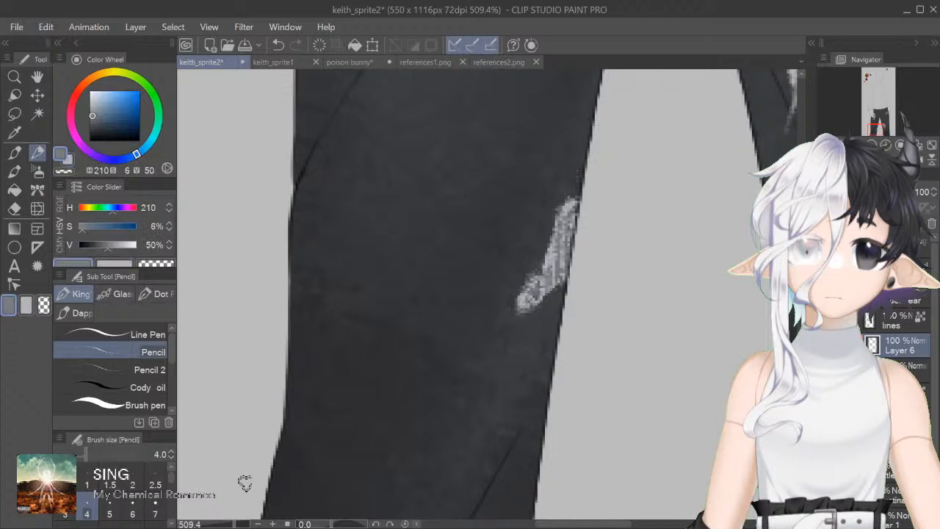
pyautogui.moveTo(547, 242); pyautogui.dragTo(539, 266)
pyautogui.moveTo(526, 301)
pyautogui.mouseDown()
pyautogui.moveTo(507, 320)
pyautogui.moveTo(543, 307)
pyautogui.moveTo(548, 342)
pyautogui.mouseUp()
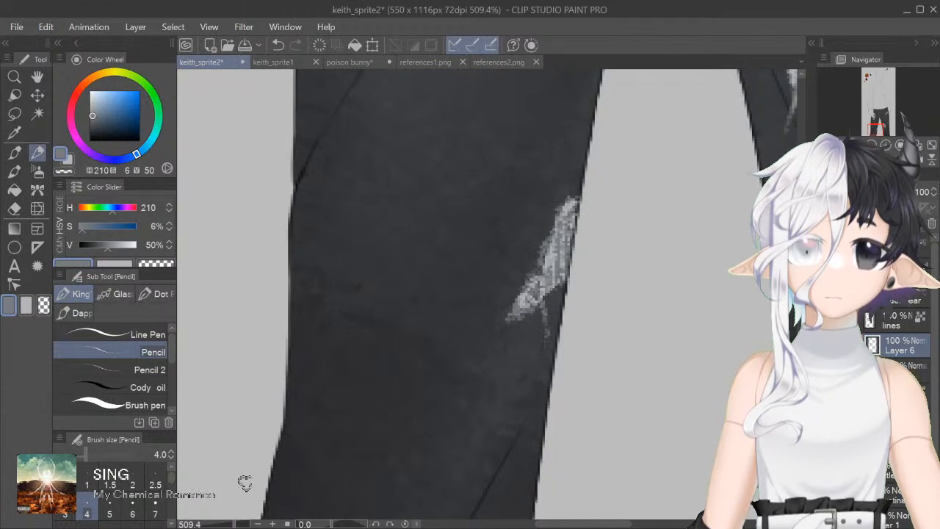
pyautogui.moveTo(536, 277); pyautogui.dragTo(528, 249)
pyautogui.moveTo(562, 207); pyautogui.dragTo(567, 157)
pyautogui.press('x')
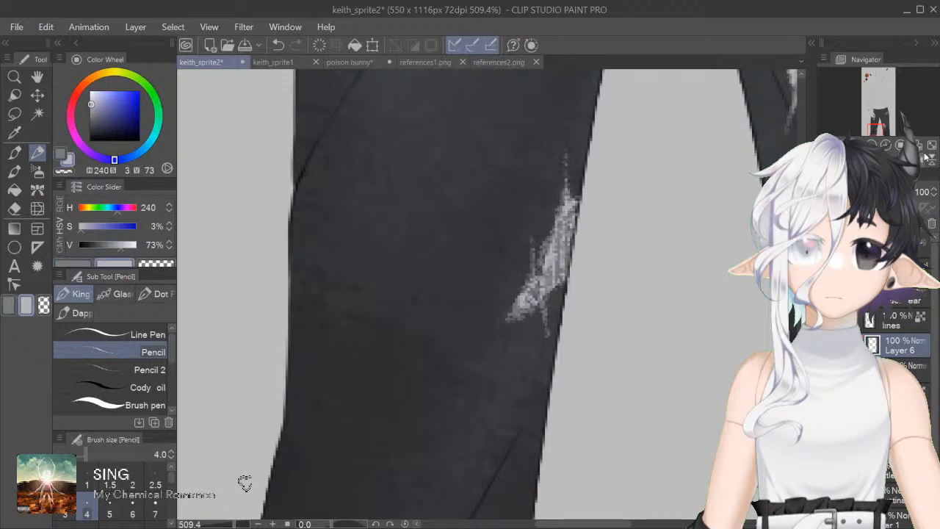
# Step: Shade around the upper thigh rip on a Multiply layer beneath Layer 6 with the darker grey Pencil at size 15
pyautogui.hotkey('ctrl', '0')
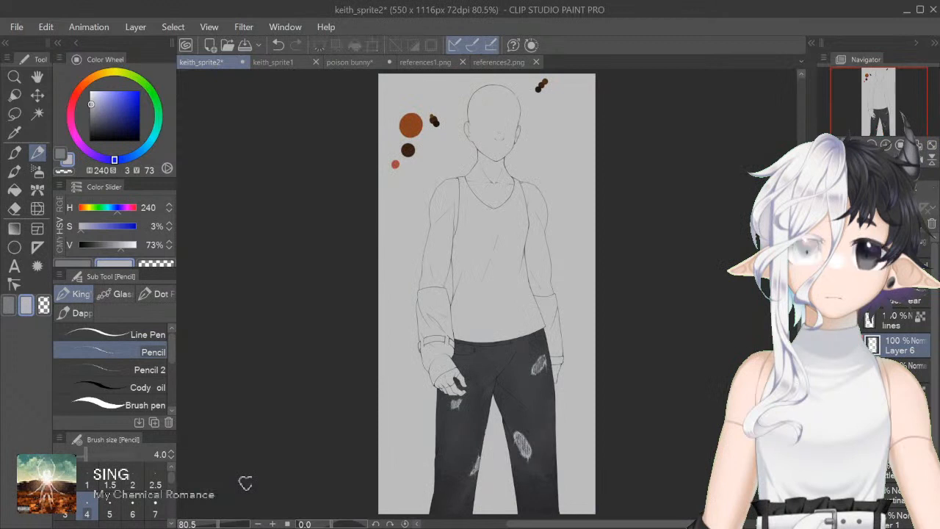
pyautogui.scroll(-2, 486, 291)
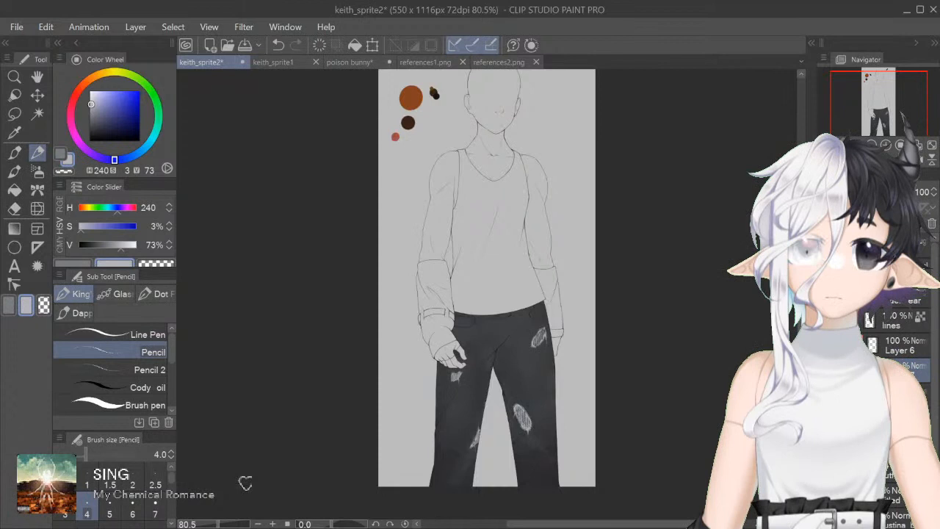
pyautogui.click(59, 154)
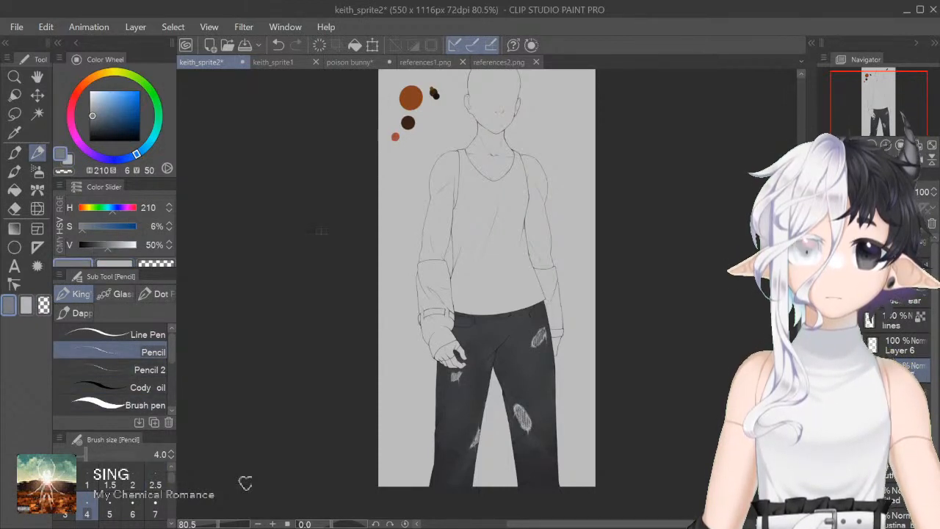
pyautogui.click(132, 523)
pyautogui.moveTo(218, 524); pyautogui.dragTo(232, 525)
pyautogui.moveTo(577, 525); pyautogui.dragTo(625, 525)
pyautogui.scroll(-5, 245, 483)
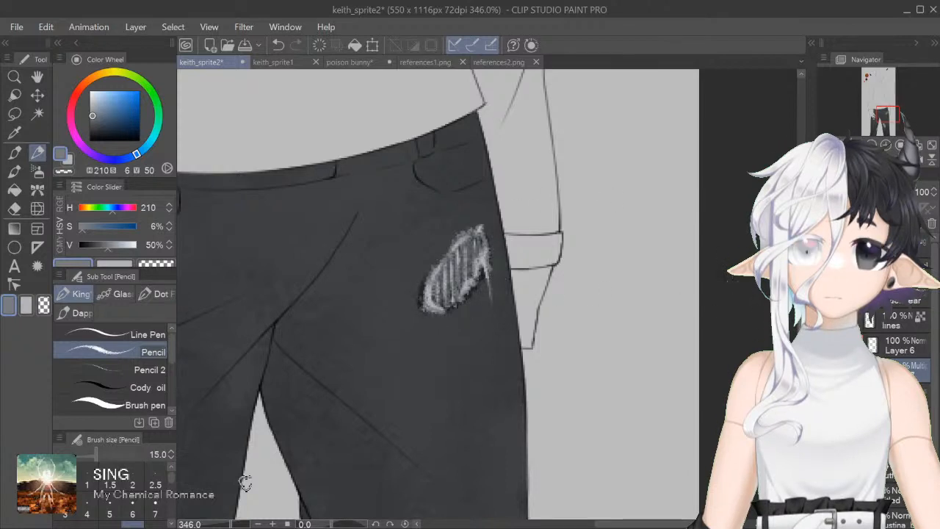
# Step: Continue the Multiply shading around the knee rip, the rip below the hand and the inner-leg rip
pyautogui.scroll(-5, 244, 482)
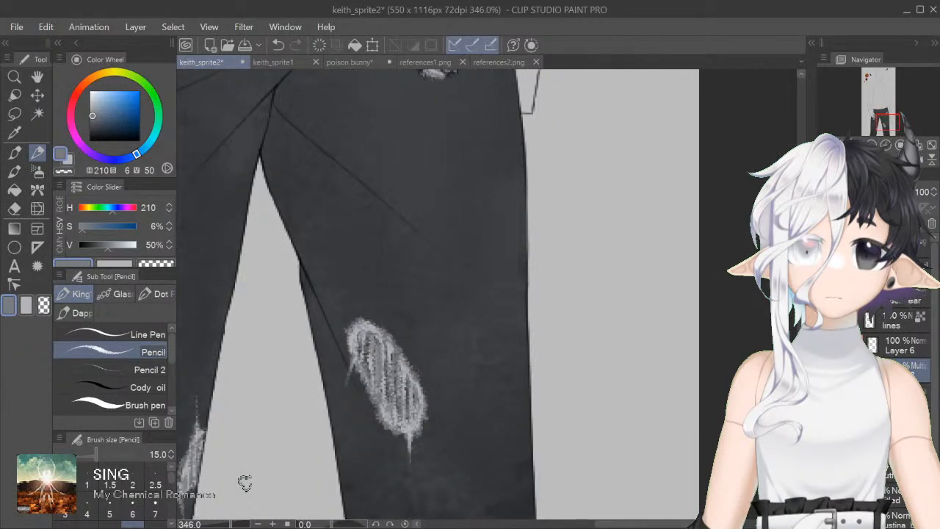
pyautogui.hscroll(-5, 244, 482)
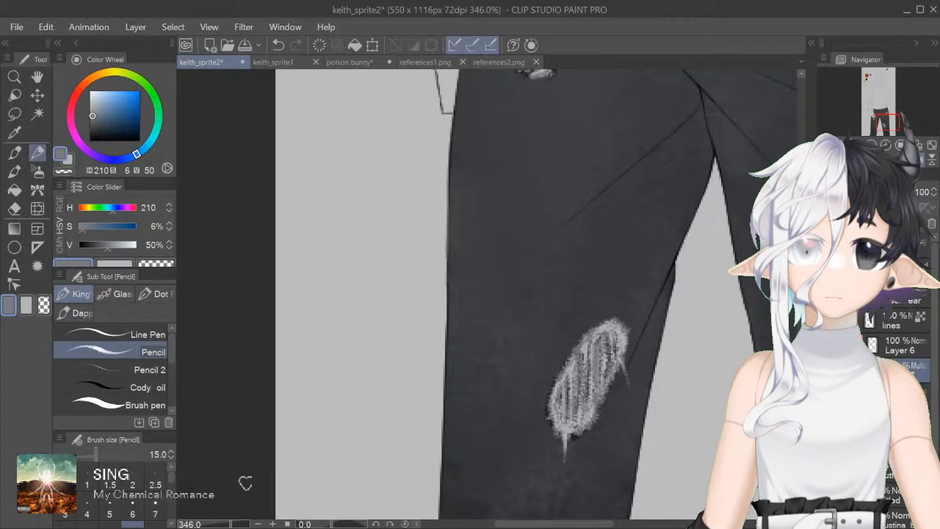
pyautogui.click(922, 166)
pyautogui.moveTo(646, 524); pyautogui.dragTo(594, 524)
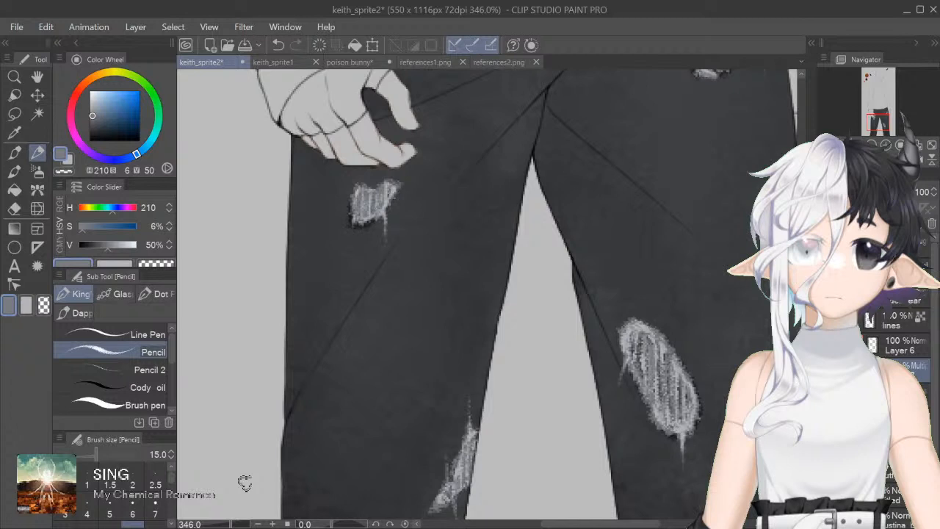
pyautogui.scroll(-5, 244, 483)
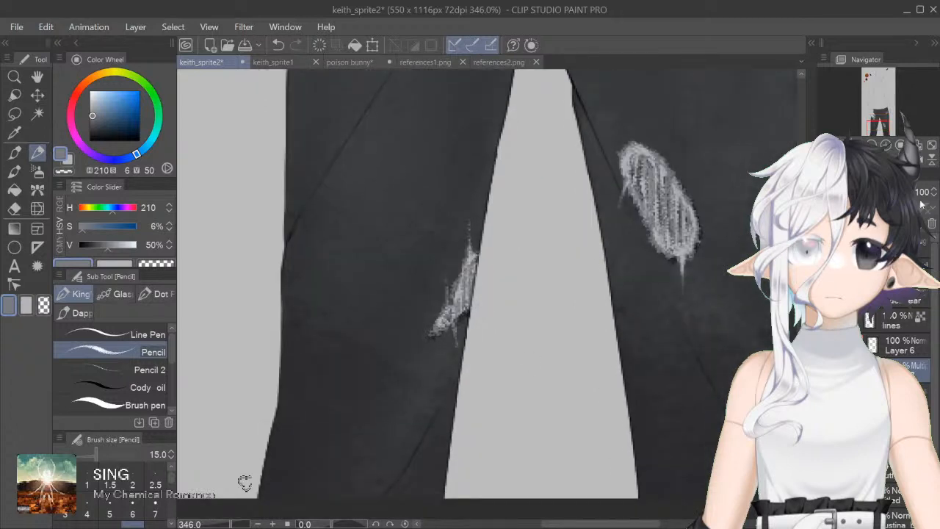
# Step: Merge the rips of Layer 6 and their shading down into Layer 5, and start a new Layer 6
pyautogui.hotkey('ctrl', 'alt', '0')
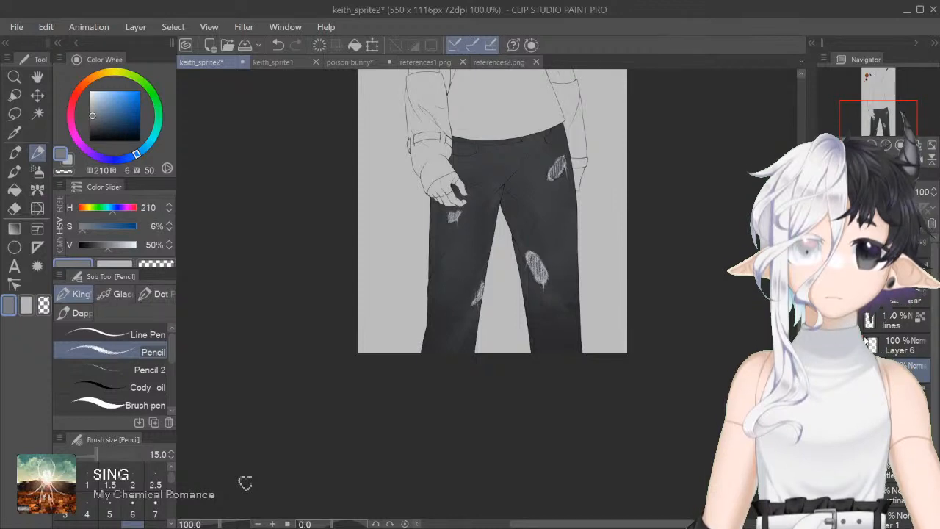
pyautogui.click(871, 344)
pyautogui.hotkey('ctrl', 'e')
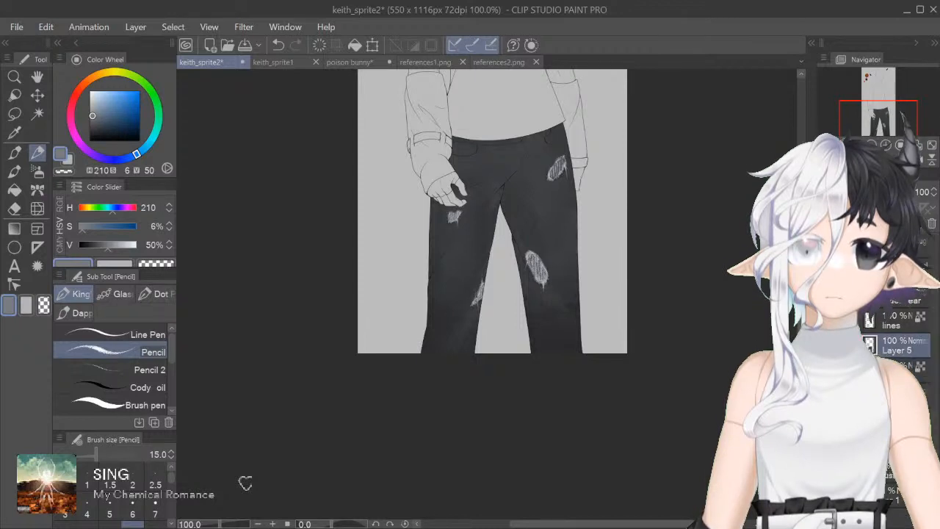
pyautogui.hotkey('ctrl', 'y')
# Step: Darken the gaps between the inner-leg rip's threads on Layer 6 in Multiply mode, using the darker grey Pencil at sizes 5 and 6
pyautogui.scroll(10, 482, 297)
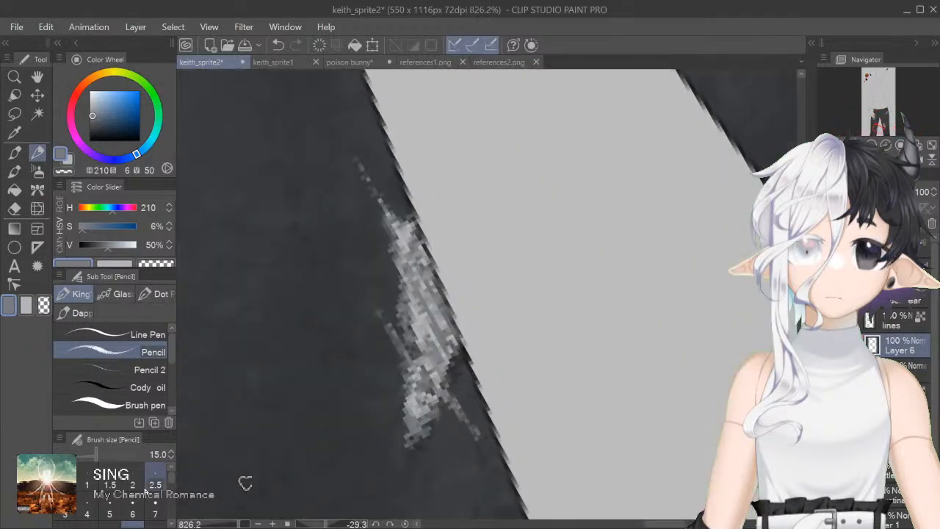
pyautogui.click(110, 513)
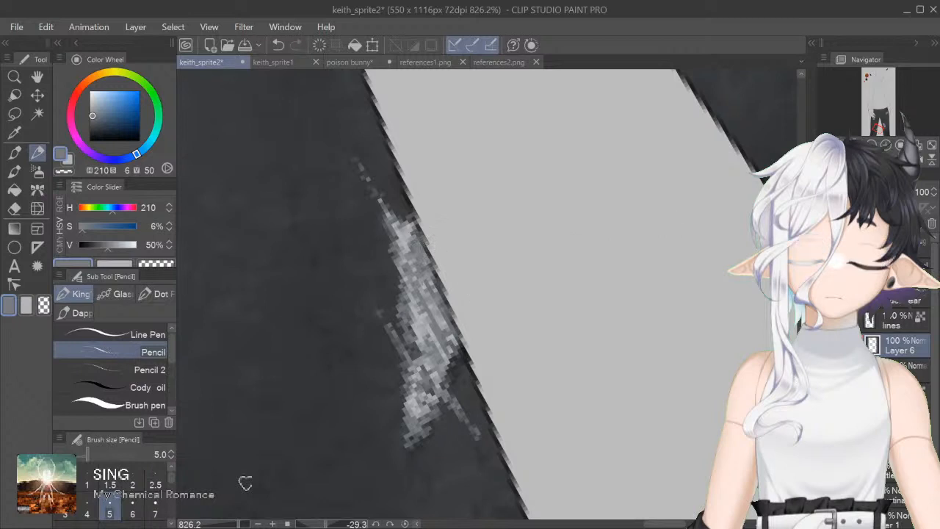
pyautogui.moveTo(417, 230); pyautogui.dragTo(422, 329)
pyautogui.moveTo(422, 284)
pyautogui.mouseDown()
pyautogui.moveTo(432, 346)
pyautogui.moveTo(420, 398)
pyautogui.mouseUp()
pyautogui.moveTo(434, 359); pyautogui.dragTo(423, 401)
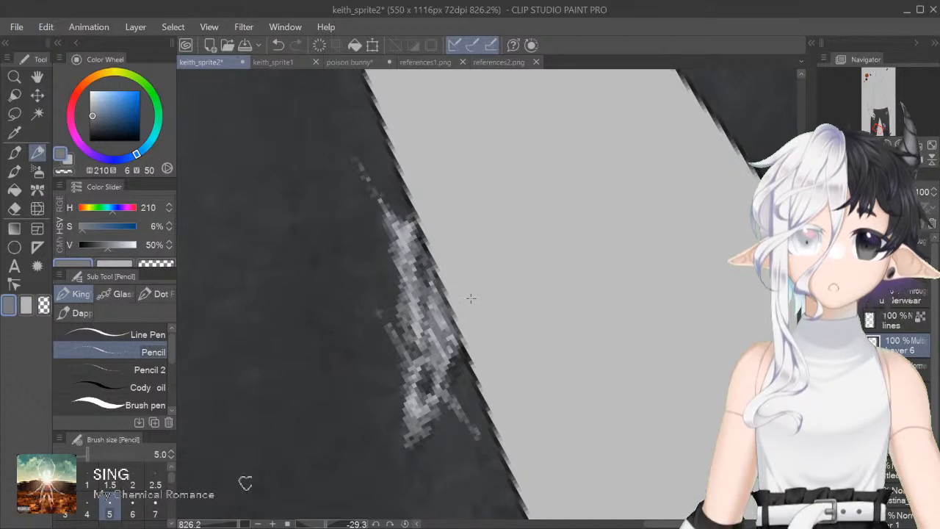
pyautogui.press(']')
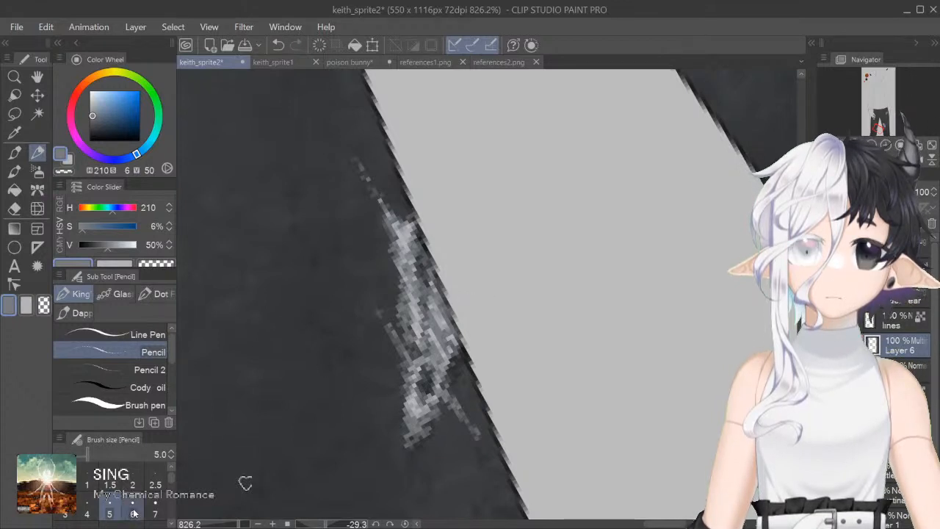
pyautogui.moveTo(426, 286); pyautogui.dragTo(436, 392)
pyautogui.moveTo(438, 344); pyautogui.dragTo(450, 371)
pyautogui.hotkey('ctrl', '@')
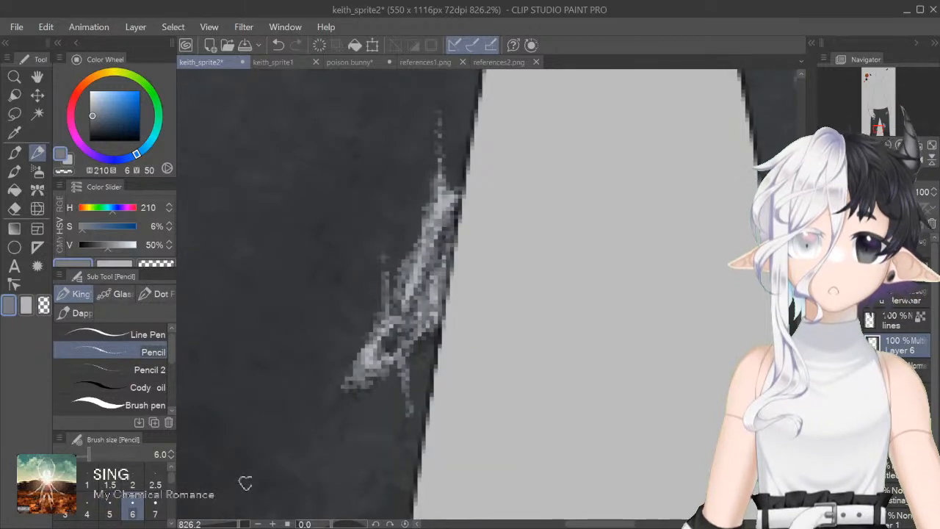
# Step: Darken the gaps between the threads of the rip below the hand on Layer 6, using the Pencil at sizes 6 and 10
pyautogui.scroll(8, 246, 483)
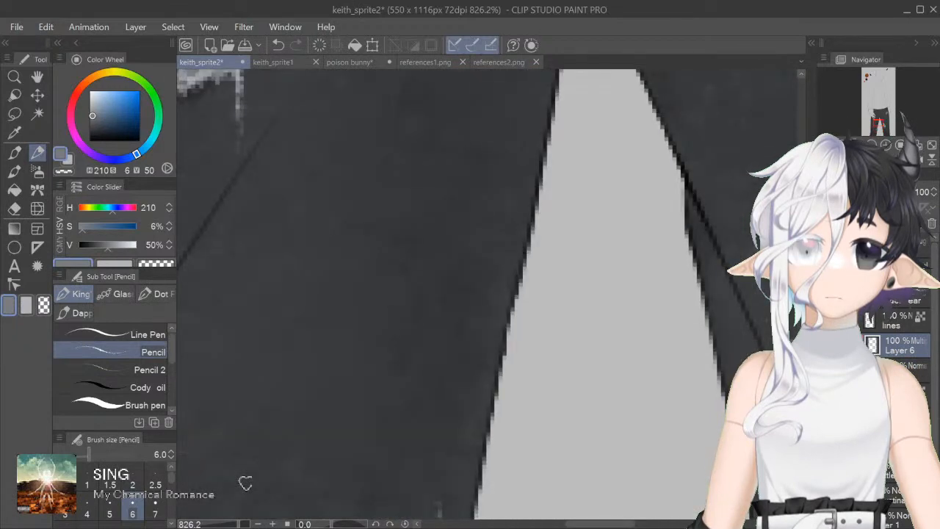
pyautogui.scroll(6, 246, 482)
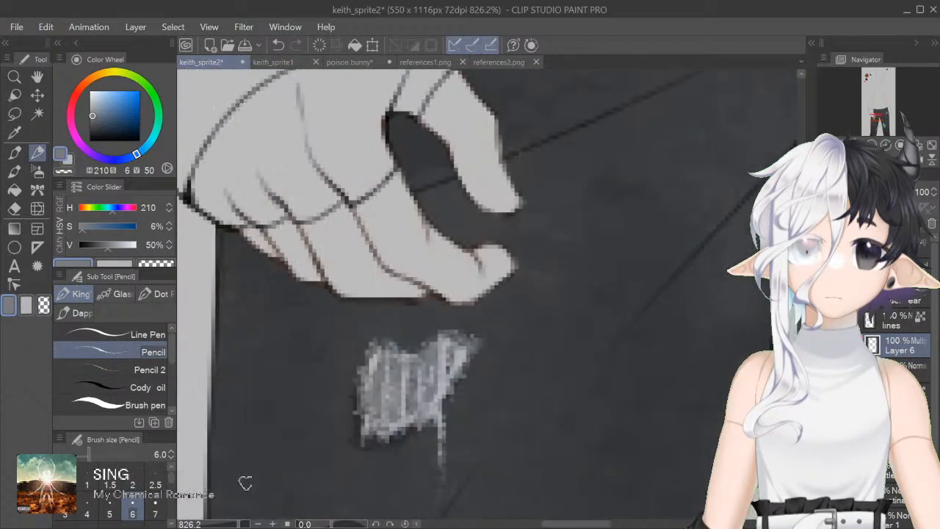
pyautogui.hotkey('shift', 'space')
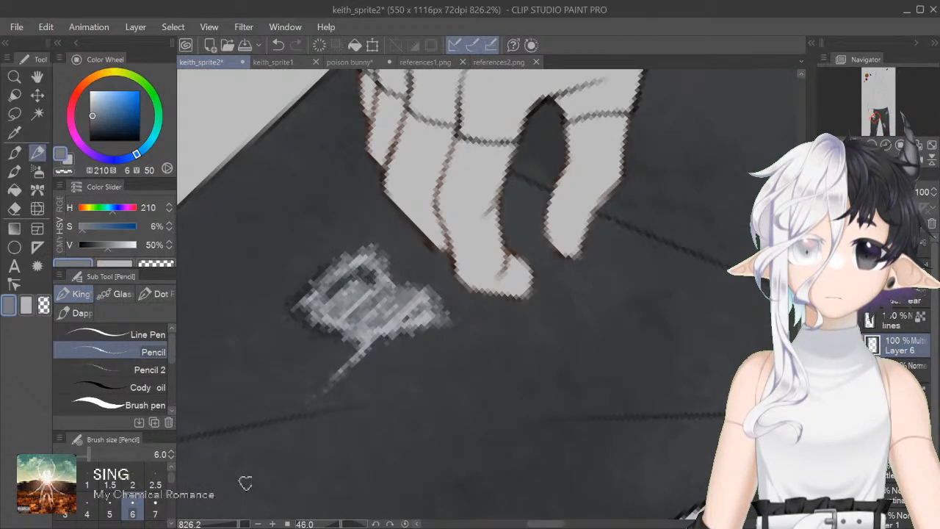
pyautogui.hotkey('shift', 'space')
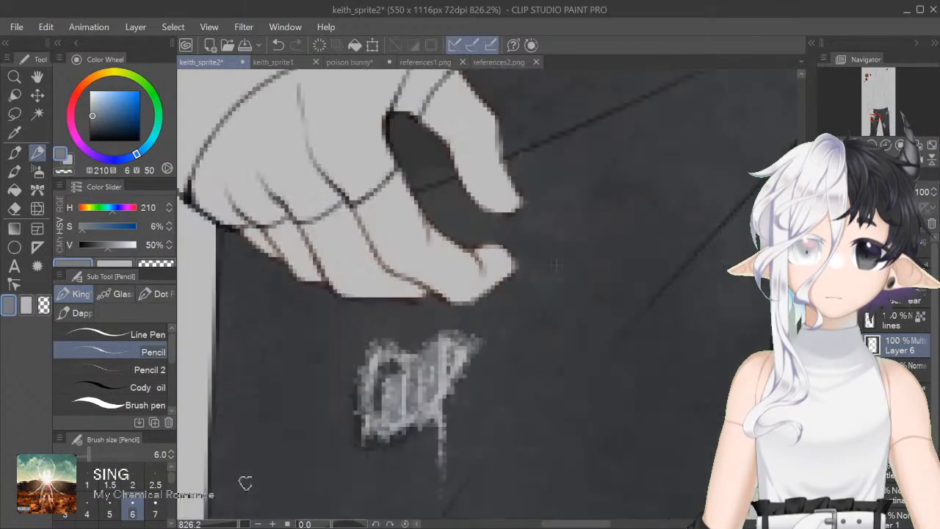
pyautogui.moveTo(405, 375); pyautogui.dragTo(451, 351)
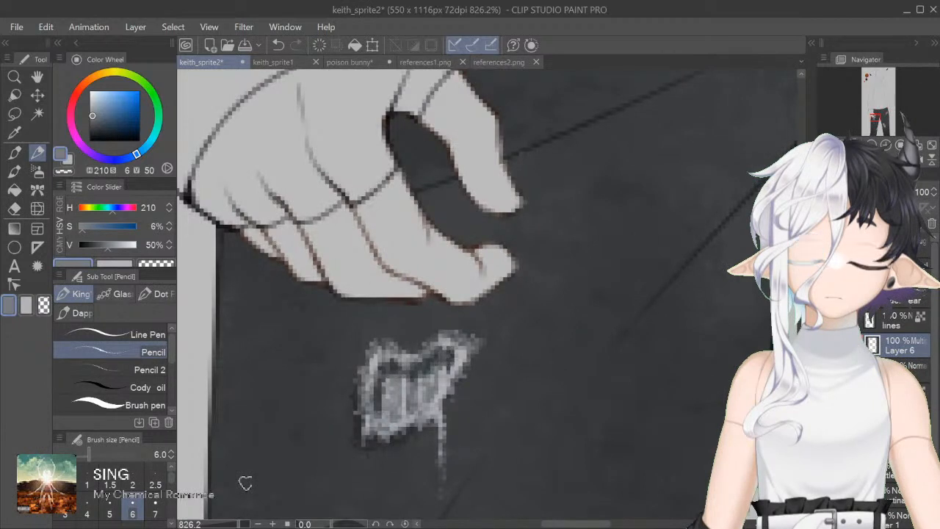
pyautogui.click(87, 524)
pyautogui.moveTo(396, 376)
pyautogui.mouseDown()
pyautogui.moveTo(382, 416)
pyautogui.moveTo(451, 366)
pyautogui.mouseUp()
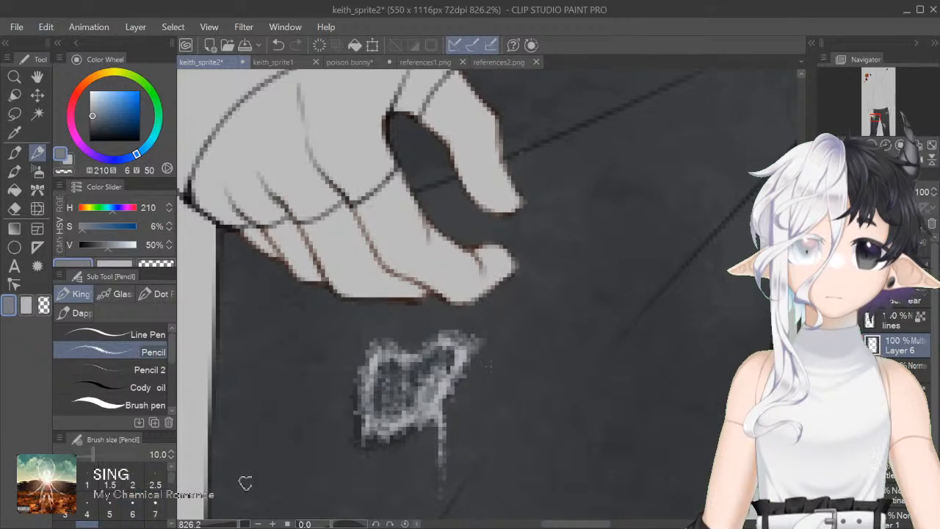
# Step: Darken the gaps between the threads inside the upper thigh rip with the Pencil at size 10
pyautogui.moveTo(572, 524); pyautogui.dragTo(655, 526)
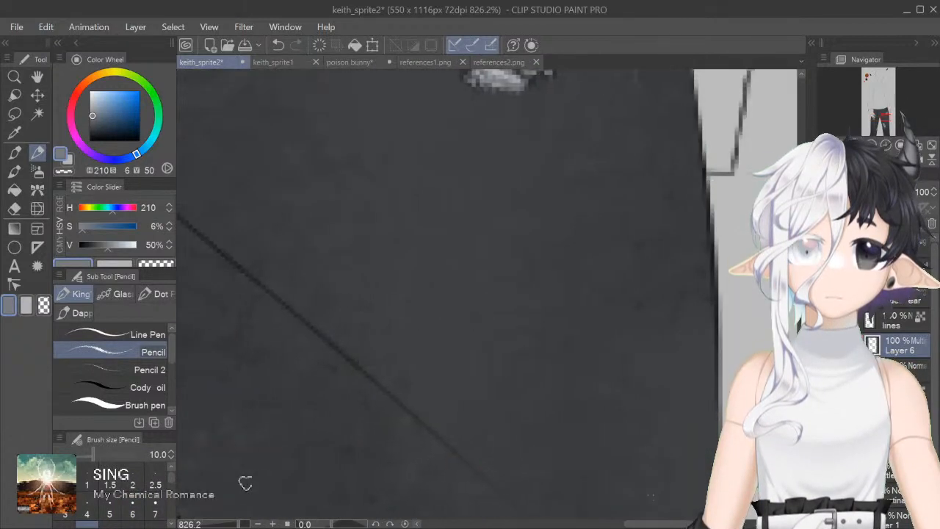
pyautogui.moveTo(801, 379); pyautogui.dragTo(801, 364)
pyautogui.moveTo(498, 278)
pyautogui.mouseDown()
pyautogui.moveTo(578, 156)
pyautogui.moveTo(609, 138)
pyautogui.moveTo(595, 190)
pyautogui.mouseUp()
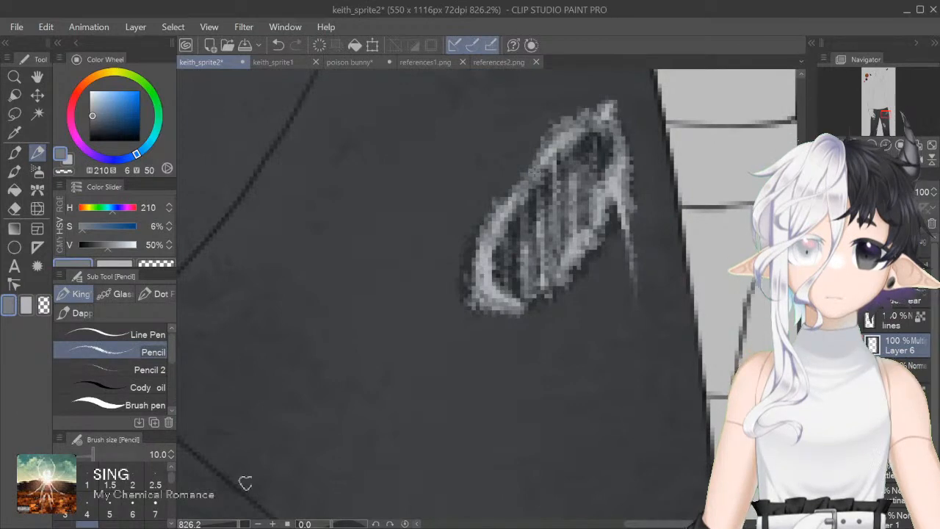
pyautogui.moveTo(593, 167); pyautogui.dragTo(586, 212)
pyautogui.hotkey('ctrl', '-')
pyautogui.hotkey('ctrl', '-')
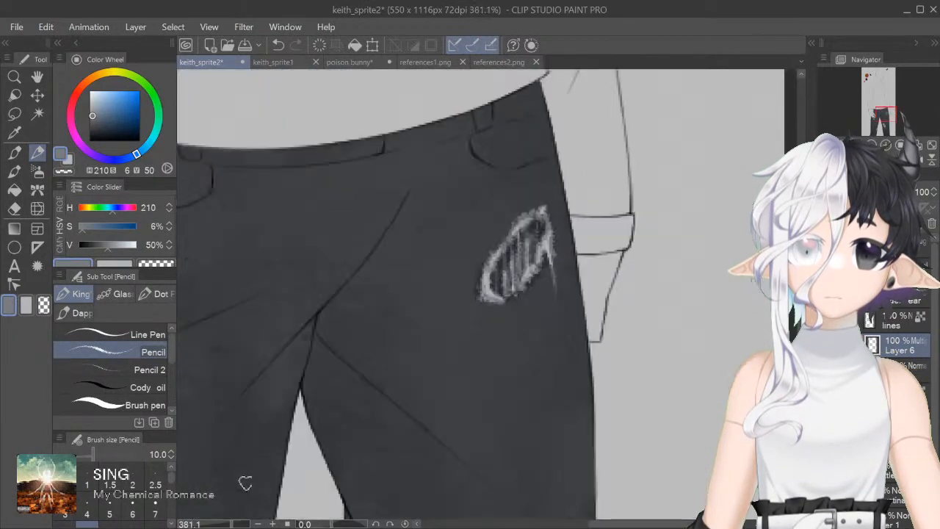
# Step: Darken the gaps between the threads inside the knee rip with the size 10 Pencil
pyautogui.scroll(-5, 245, 482)
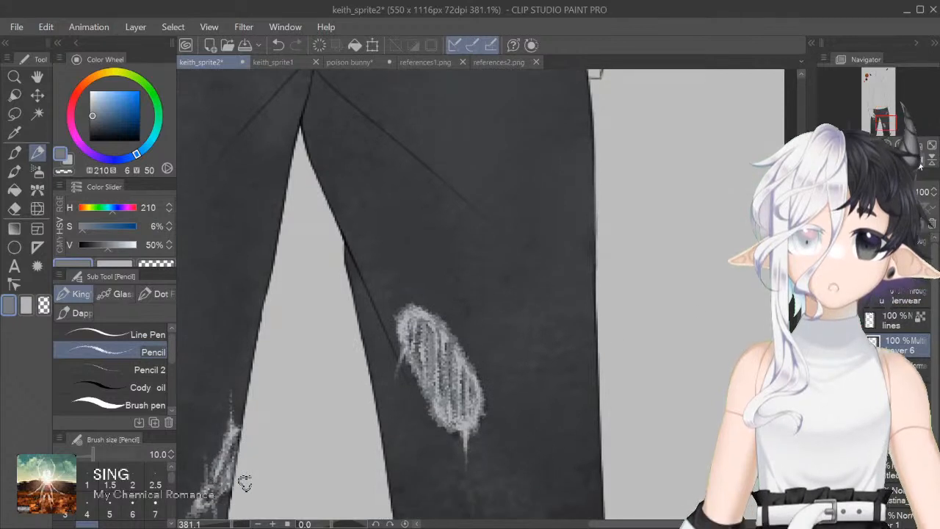
pyautogui.scroll(3, 245, 482)
pyautogui.moveTo(514, 256)
pyautogui.mouseDown()
pyautogui.moveTo(518, 294)
pyautogui.moveTo(518, 259)
pyautogui.moveTo(551, 189)
pyautogui.moveTo(595, 155)
pyautogui.moveTo(580, 226)
pyautogui.moveTo(562, 192)
pyautogui.moveTo(586, 173)
pyautogui.mouseUp()
pyautogui.moveTo(527, 286)
pyautogui.mouseDown()
pyautogui.moveTo(536, 297)
pyautogui.moveTo(546, 275)
pyautogui.mouseUp()
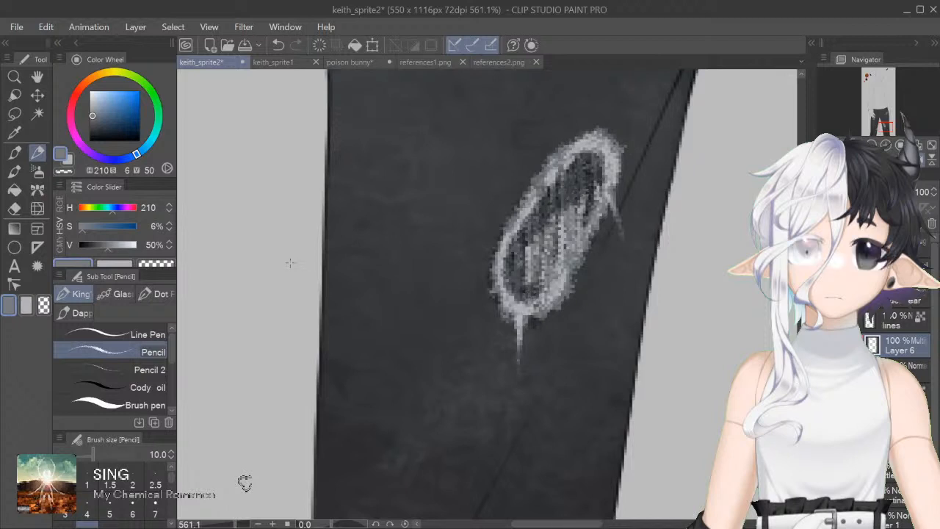
# Step: Lighten parts of the knee rip's dark gaps using the Pencil with transparent colour at size 17
pyautogui.press('c')
pyautogui.press(']')
pyautogui.press(']')
pyautogui.press(']')
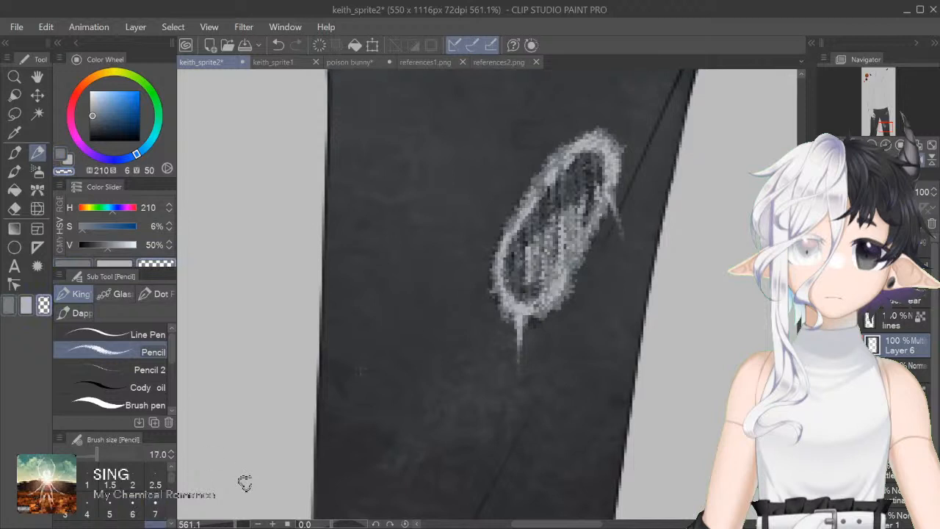
pyautogui.moveTo(536, 290)
pyautogui.mouseDown()
pyautogui.moveTo(519, 266)
pyautogui.moveTo(587, 173)
pyautogui.mouseUp()
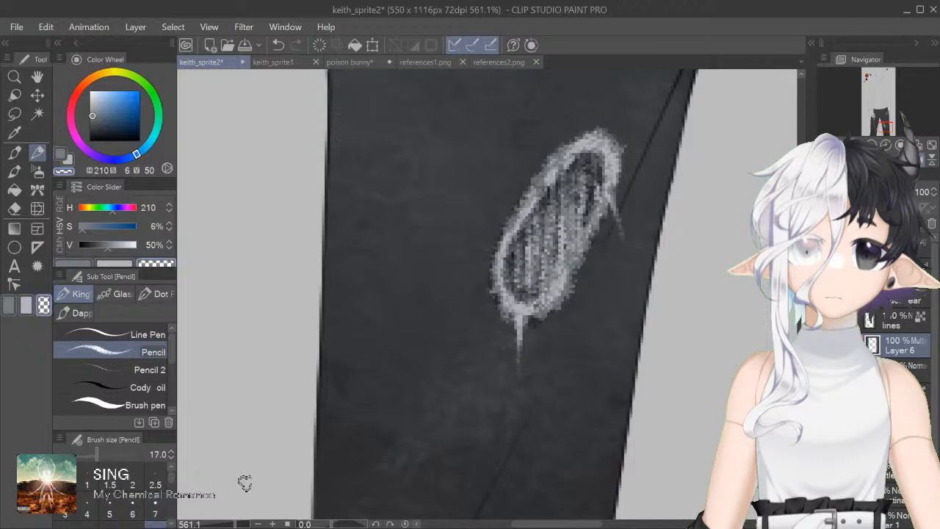
# Step: Reduce the opacity of the Multiply shading on Layer 6 and merge it down into Layer 5
pyautogui.hscroll(4, 244, 483)
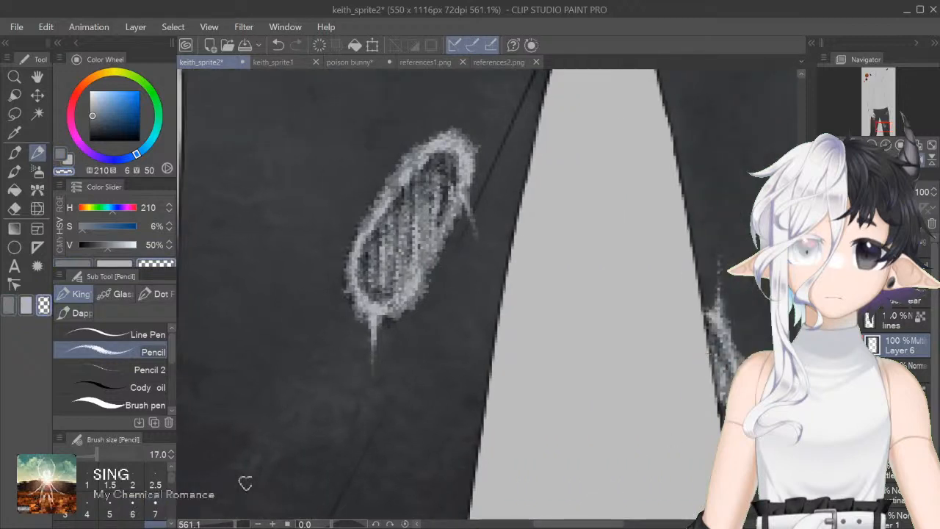
pyautogui.scroll(8, 244, 483)
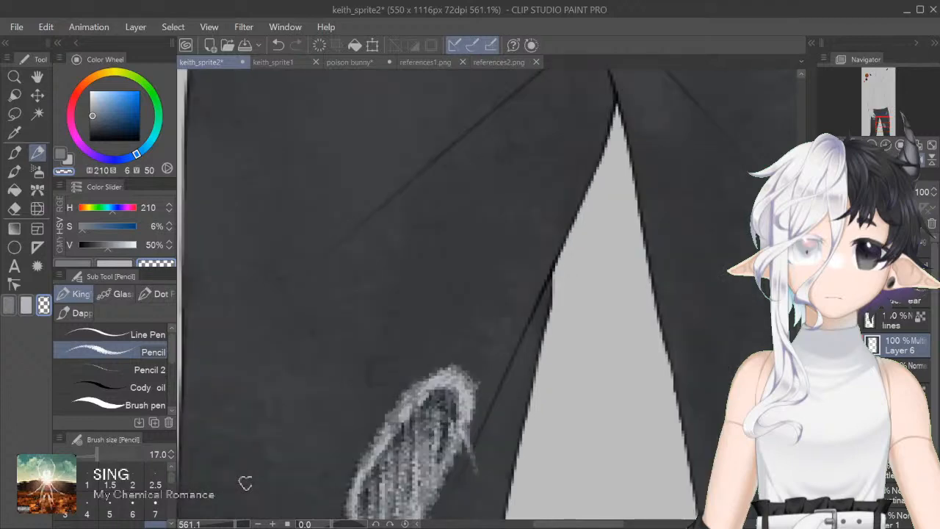
pyautogui.scroll(7, 245, 483)
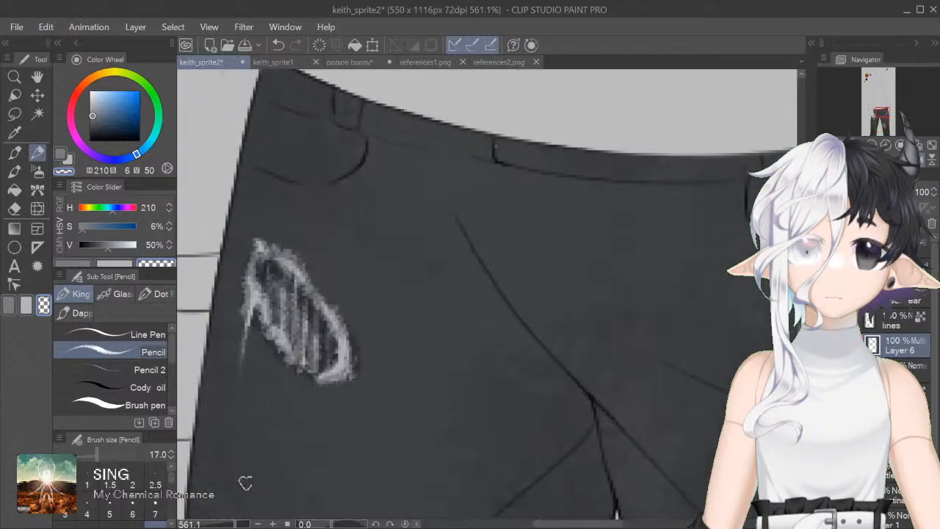
pyautogui.hscroll(-12, 245, 483)
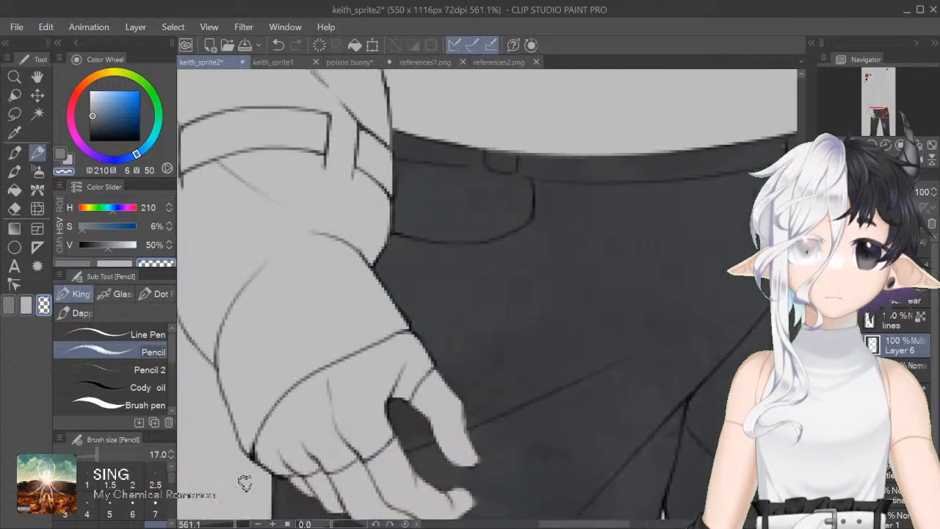
pyautogui.scroll(-7, 244, 483)
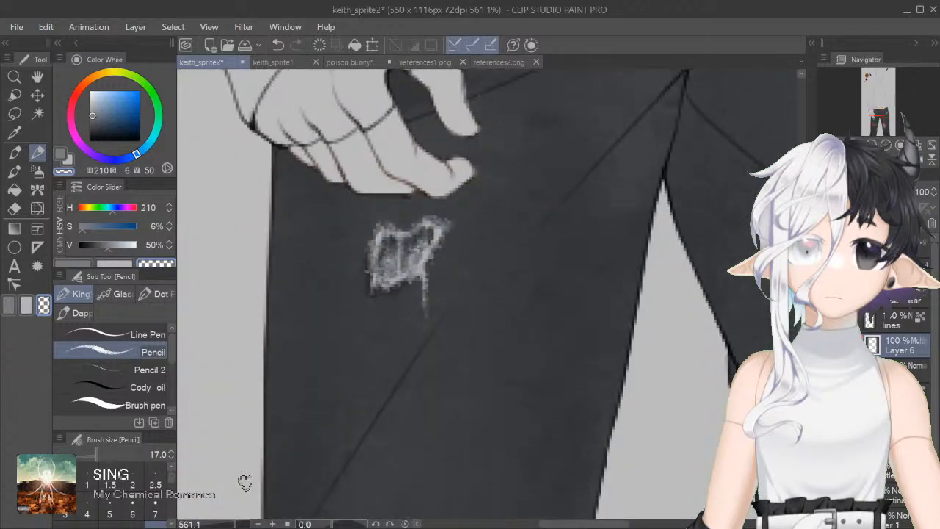
pyautogui.scroll(-6, 596, 298)
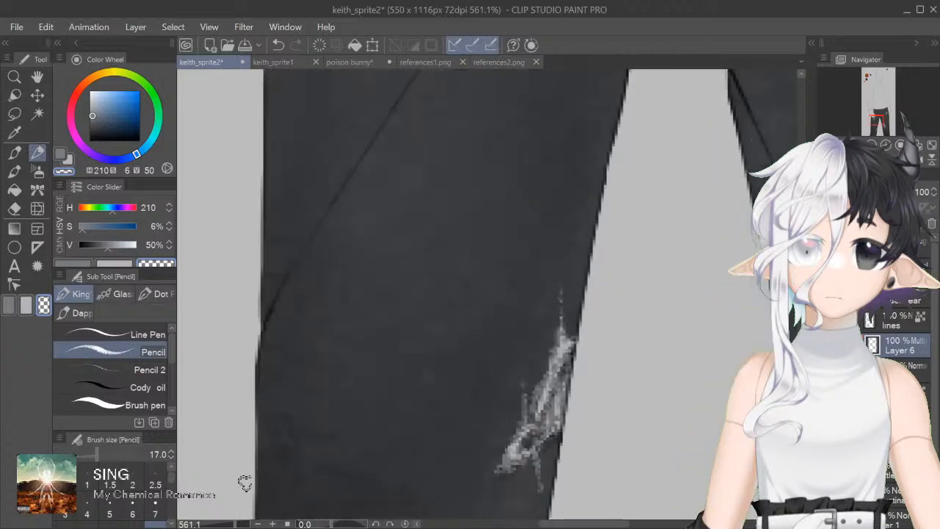
pyautogui.click(920, 147)
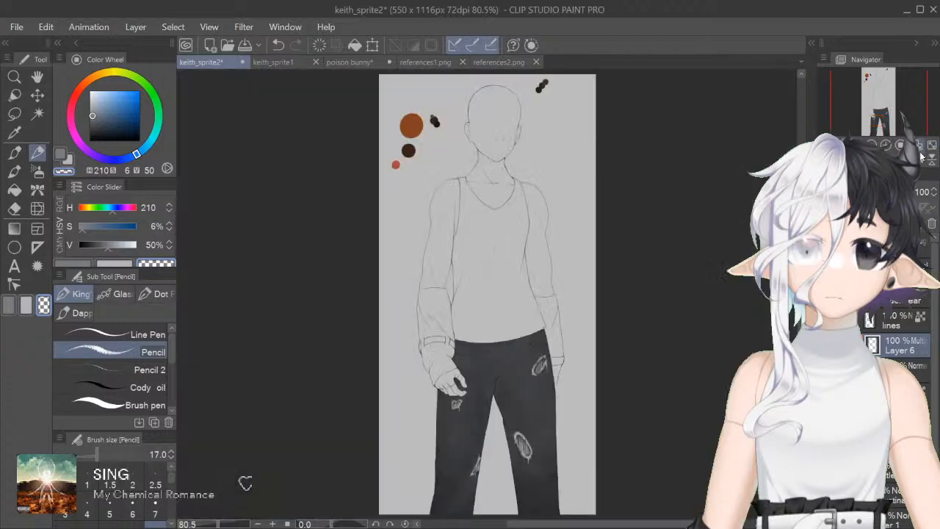
pyautogui.click(887, 192)
pyautogui.moveTo(887, 191); pyautogui.dragTo(890, 192)
pyautogui.hotkey('ctrl', 'e')
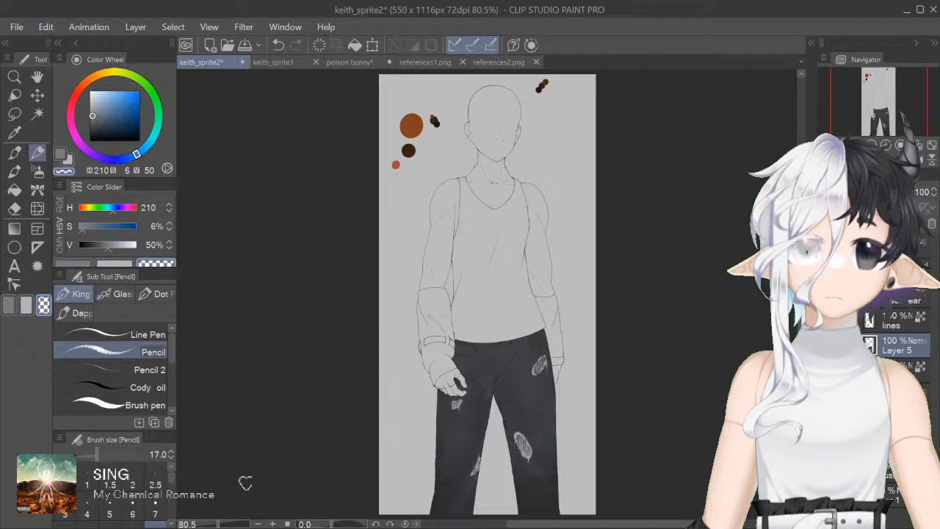
# Step: Sample the dark blue-grey sphere in references2.png, set its saturation to 10%, and start a new Layer 6 in keith_sprite2
pyautogui.click(507, 62)
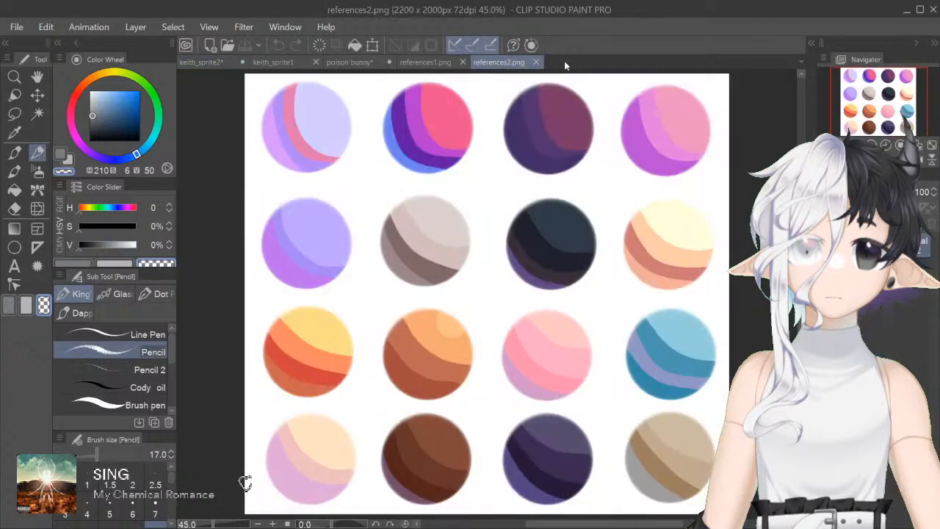
pyautogui.rightClick(563, 235)
pyautogui.click(84, 226)
pyautogui.click(212, 62)
pyautogui.hotkey('ctrl', 'Tab')
# Step: Try to flood-fill the tank top with the dark blue-grey using the Reference fill
pyautogui.press('g')
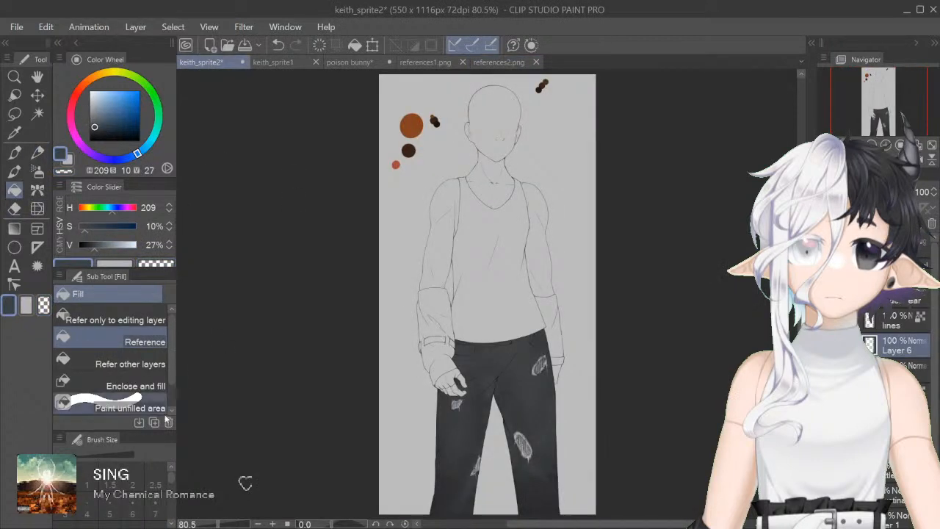
pyautogui.click(502, 302)
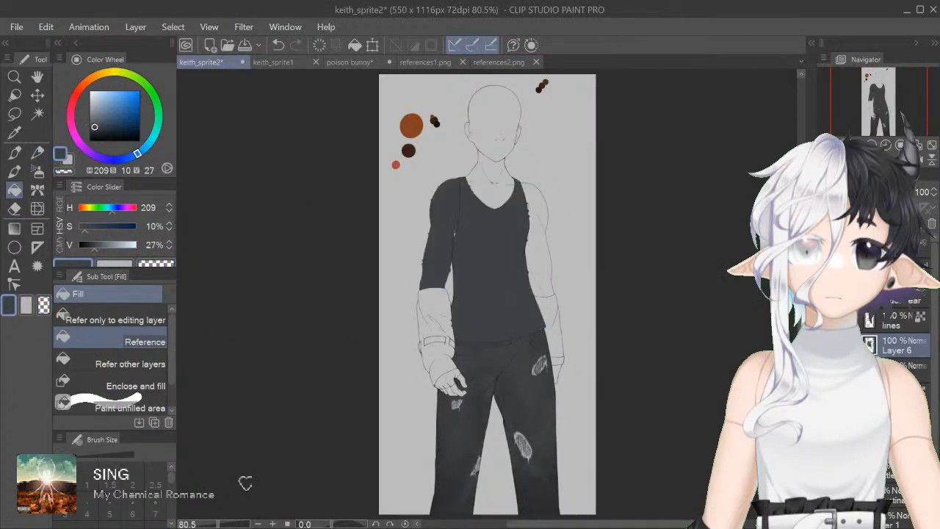
pyautogui.hotkey('ctrl', 'z')
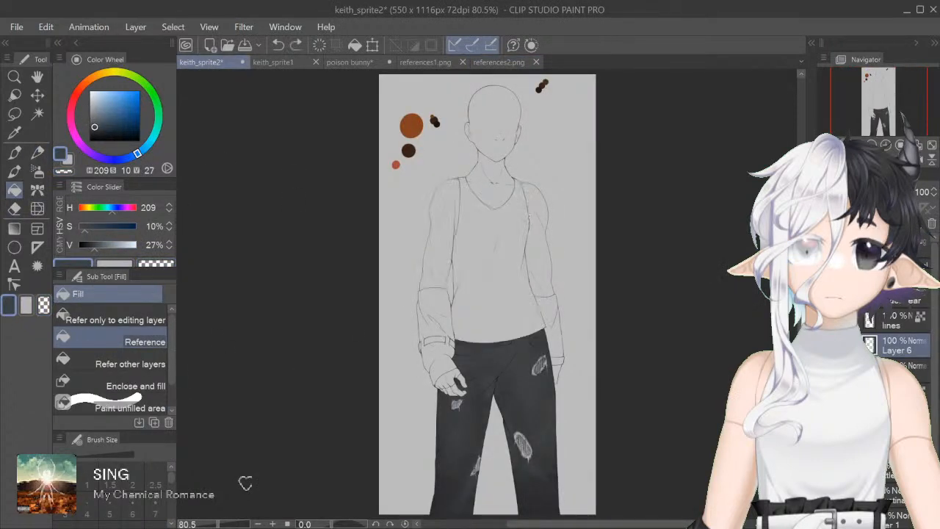
# Step: Trace the lower part of the tank top's left armhole on Layer 6 with the Line Pen at size 5
pyautogui.click(41, 152)
pyautogui.moveTo(219, 524); pyautogui.dragTo(227, 524)
pyautogui.scroll(5, 244, 483)
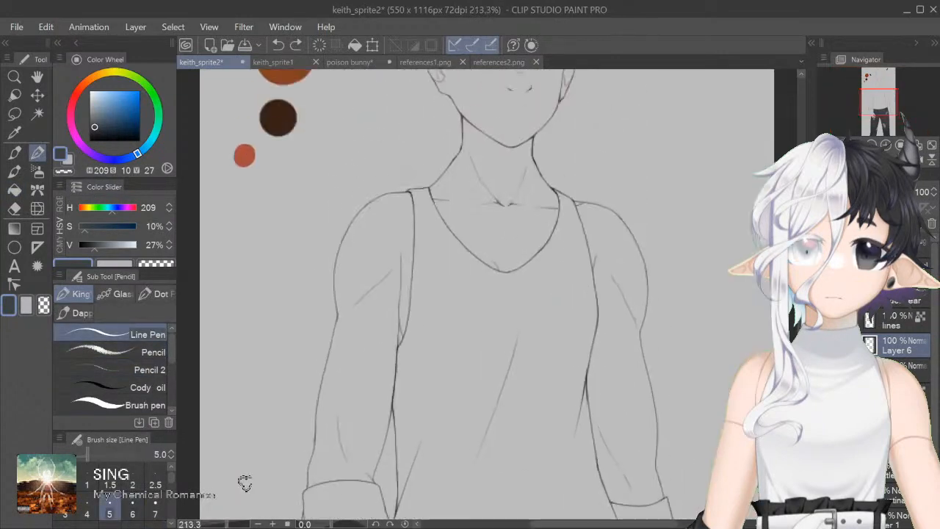
pyautogui.scroll(-2, 245, 482)
pyautogui.scroll(4, 244, 482)
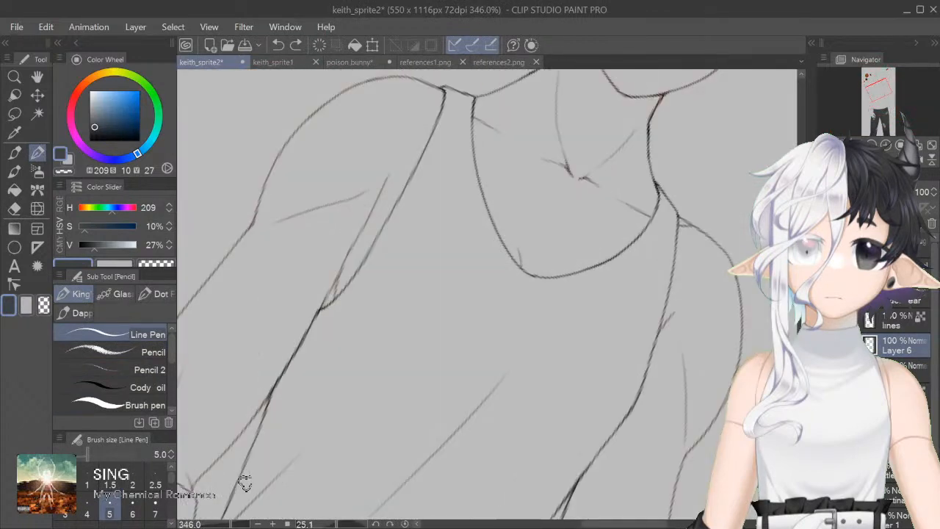
pyautogui.moveTo(324, 311)
pyautogui.mouseDown()
pyautogui.moveTo(354, 292)
pyautogui.moveTo(400, 207)
pyautogui.mouseUp()
pyautogui.moveTo(373, 244); pyautogui.dragTo(415, 173)
pyautogui.moveTo(395, 207); pyautogui.dragTo(419, 172)
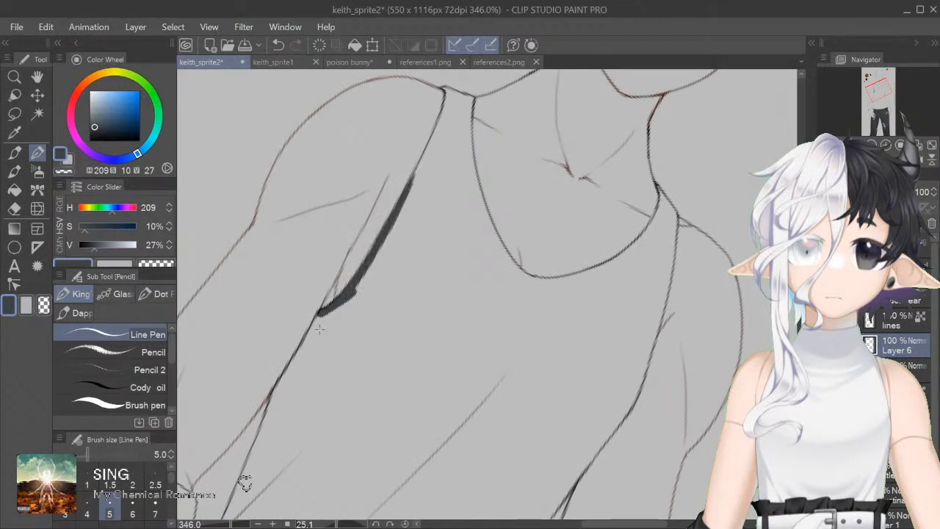
# Step: Continue the dark blue-grey outline up the left armhole, across the shoulder strap and down the left half of the neckline
pyautogui.scroll(5, 319, 329)
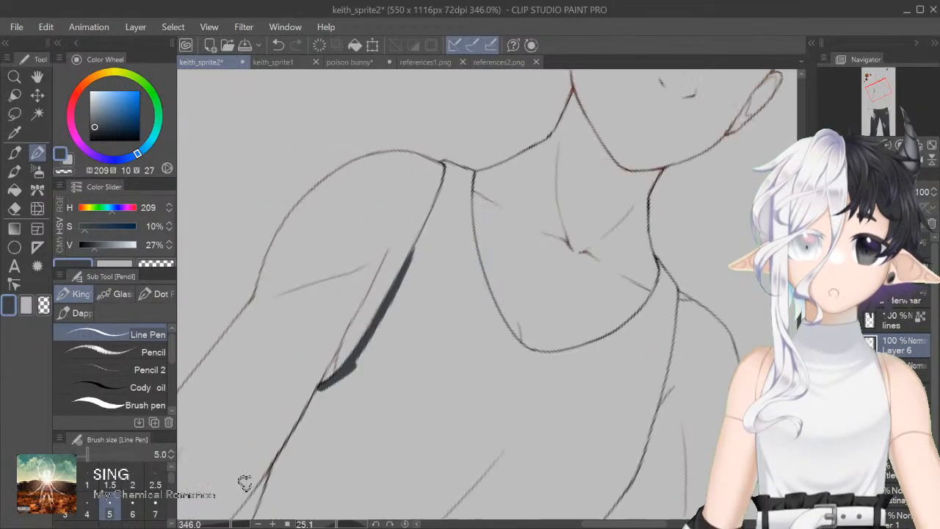
pyautogui.press('^')
pyautogui.hotkey('ctrl', '+')
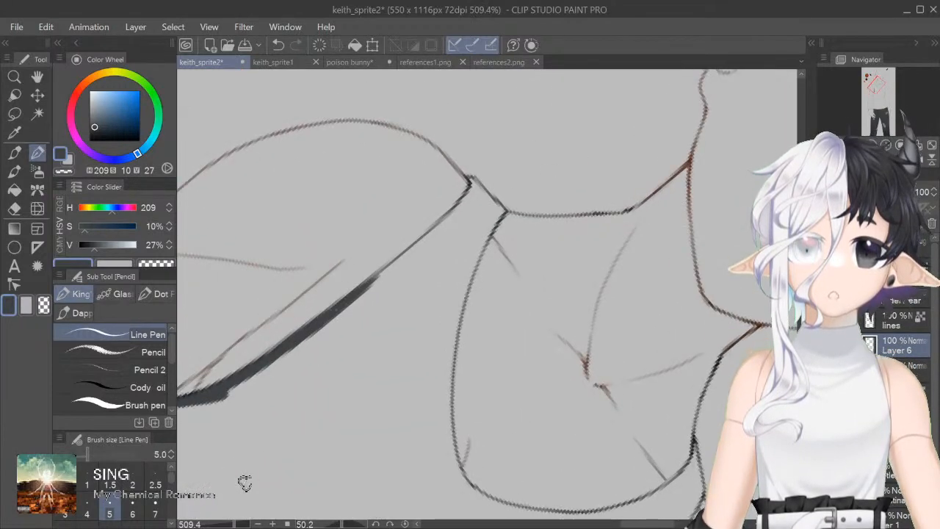
pyautogui.moveTo(368, 292)
pyautogui.mouseDown()
pyautogui.moveTo(457, 210)
pyautogui.moveTo(442, 231)
pyautogui.mouseUp()
pyautogui.moveTo(462, 196)
pyautogui.mouseDown()
pyautogui.moveTo(418, 251)
pyautogui.moveTo(390, 348)
pyautogui.moveTo(400, 360)
pyautogui.moveTo(412, 331)
pyautogui.moveTo(526, 309)
pyautogui.moveTo(595, 276)
pyautogui.moveTo(651, 236)
pyautogui.moveTo(657, 213)
pyautogui.mouseUp()
pyautogui.press('-')
pyautogui.press('-')
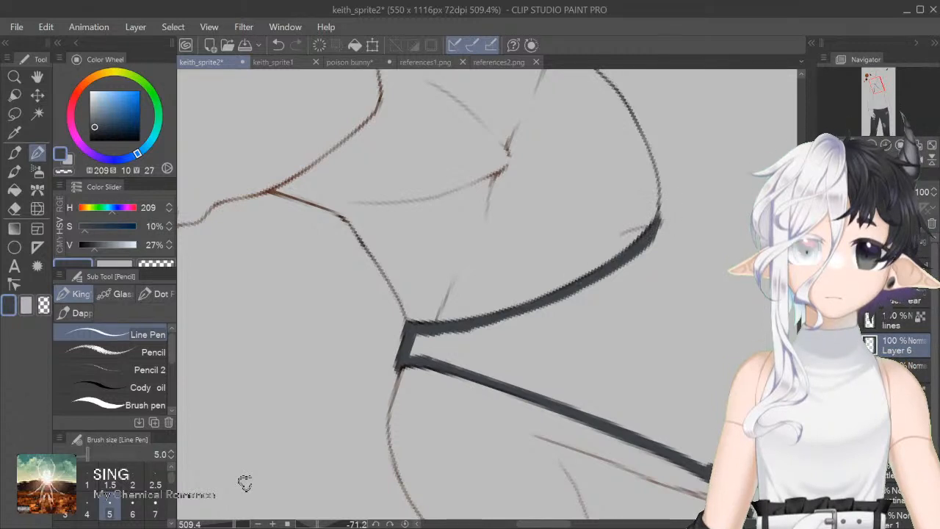
# Step: Trace the right half of the tank top's neckline up to the shoulder in dark blue-grey
pyautogui.scroll(3, 244, 483)
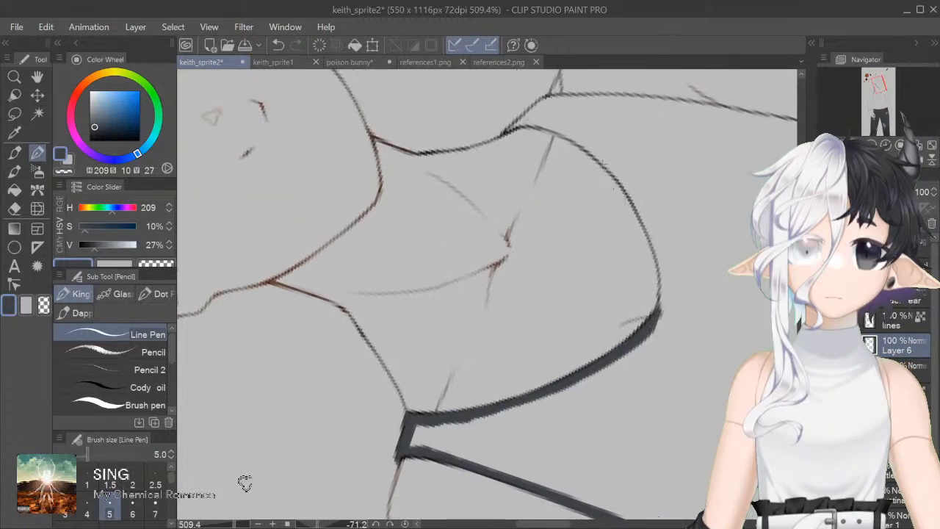
pyautogui.moveTo(503, 134)
pyautogui.mouseDown()
pyautogui.moveTo(551, 124)
pyautogui.moveTo(625, 192)
pyautogui.mouseUp()
pyautogui.hotkey('ctrl', 'z')
pyautogui.moveTo(556, 128); pyautogui.dragTo(624, 187)
pyautogui.moveTo(572, 141)
pyautogui.mouseDown()
pyautogui.moveTo(625, 184)
pyautogui.moveTo(660, 253)
pyautogui.mouseUp()
pyautogui.moveTo(631, 187)
pyautogui.mouseDown()
pyautogui.moveTo(665, 280)
pyautogui.moveTo(658, 324)
pyautogui.mouseUp()
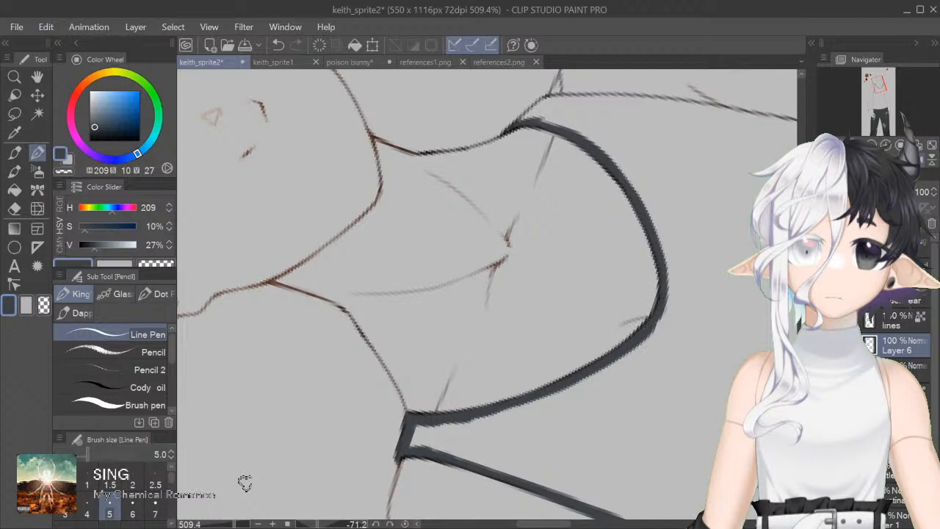
# Step: Outline the tank top's right shoulder strap and armhole down to the underarm with the Line Pen
pyautogui.hotkey('ctrl', '@')
pyautogui.moveTo(311, 272)
pyautogui.mouseDown()
pyautogui.moveTo(280, 296)
pyautogui.moveTo(261, 360)
pyautogui.mouseUp()
pyautogui.moveTo(270, 319); pyautogui.dragTo(244, 430)
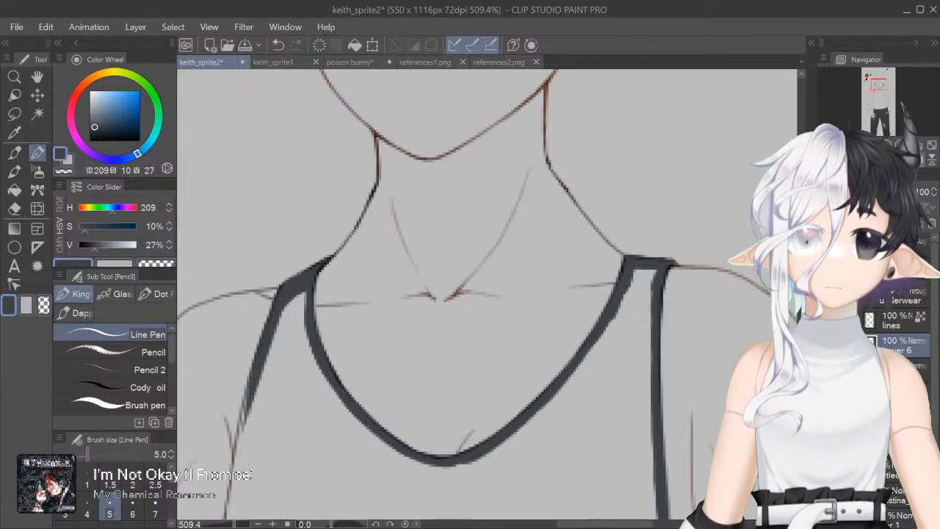
pyautogui.moveTo(634, 295); pyautogui.dragTo(545, 429)
pyautogui.moveTo(368, 294); pyautogui.dragTo(688, 300)
pyautogui.moveTo(334, 224)
pyautogui.mouseDown()
pyautogui.moveTo(401, 174)
pyautogui.moveTo(470, 143)
pyautogui.moveTo(607, 110)
pyautogui.mouseUp()
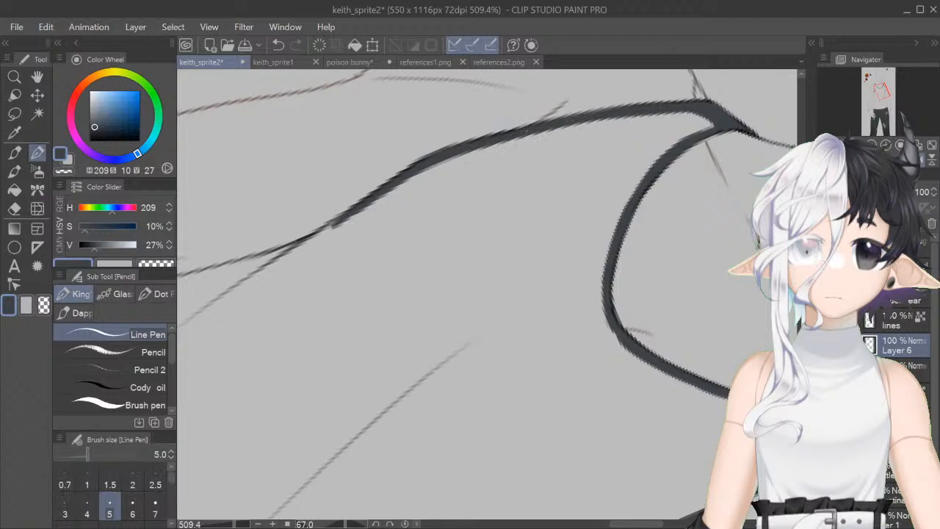
# Step: Trace the tank top's first side edge from the armhole down to the hem corner at the trousers with the Line Pen
pyautogui.moveTo(192, 438); pyautogui.dragTo(625, 441)
pyautogui.moveTo(646, 315); pyautogui.dragTo(646, 279)
pyautogui.moveTo(250, 362); pyautogui.dragTo(265, 463)
pyautogui.moveTo(252, 367); pyautogui.dragTo(359, 339)
pyautogui.moveTo(301, 347); pyautogui.dragTo(500, 296)
pyautogui.hotkey('ctrl', 'z')
pyautogui.moveTo(345, 341)
pyautogui.mouseDown()
pyautogui.moveTo(485, 307)
pyautogui.moveTo(719, 193)
pyautogui.mouseUp()
pyautogui.moveTo(665, 219); pyautogui.dragTo(743, 173)
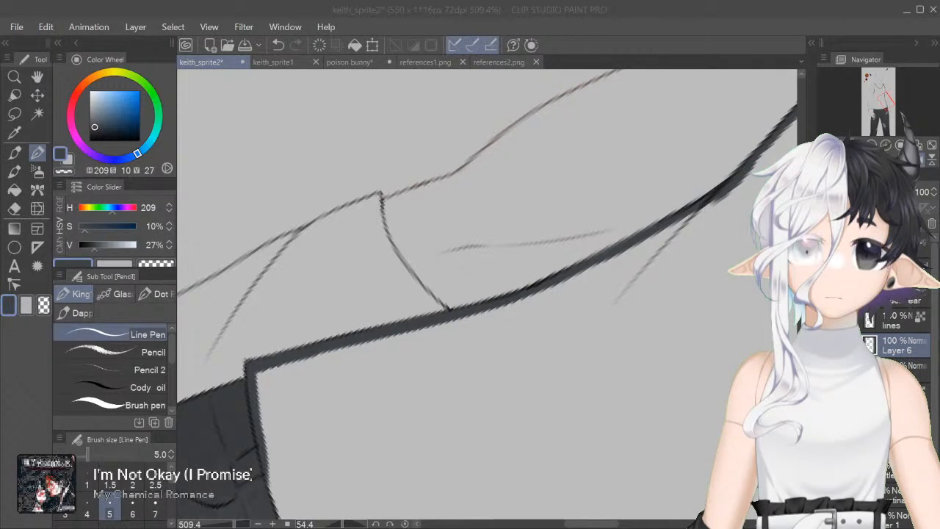
# Step: Outline the upper part of the tank top's opposite side edge in dark blue-grey, from the underarm down to the bulky sleeve
pyautogui.hotkey('ctrl', '@')
pyautogui.moveTo(605, 476); pyautogui.dragTo(191, 477)
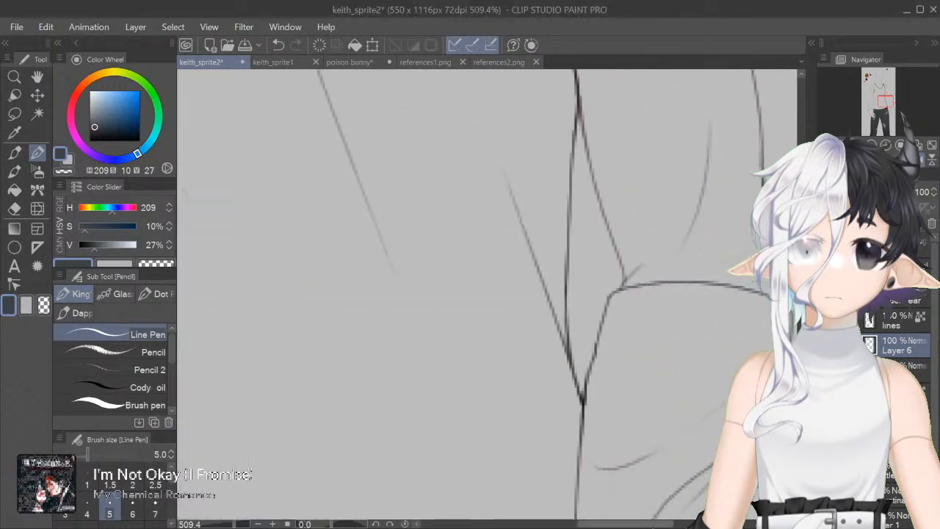
pyautogui.scroll(5, 566, 294)
pyautogui.moveTo(564, 235)
pyautogui.mouseDown()
pyautogui.moveTo(576, 345)
pyautogui.moveTo(557, 409)
pyautogui.moveTo(568, 446)
pyautogui.mouseUp()
pyautogui.scroll(-3, 575, 267)
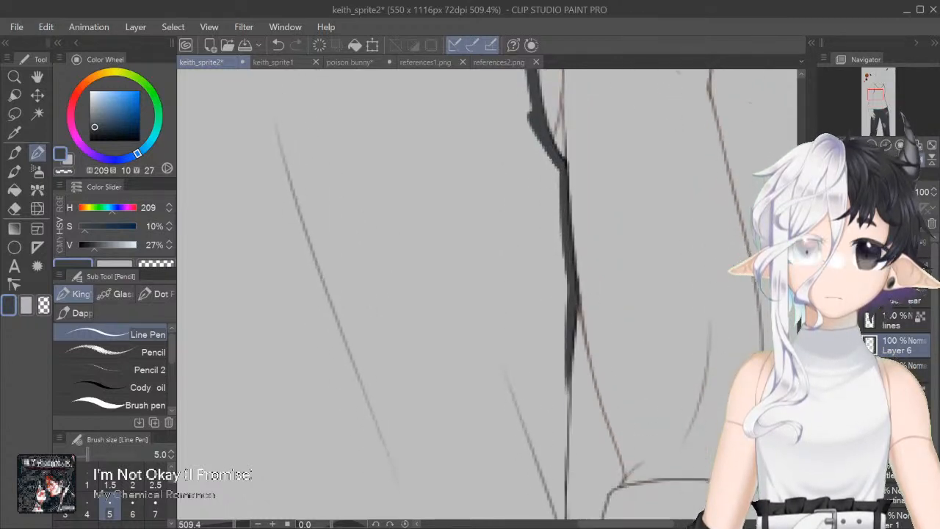
pyautogui.moveTo(570, 253); pyautogui.dragTo(564, 371)
pyautogui.moveTo(568, 272)
pyautogui.mouseDown()
pyautogui.moveTo(560, 452)
pyautogui.moveTo(584, 474)
pyautogui.mouseUp()
# Step: Continue the side outline along the inner edge of the strapped sleeve down to the trouser waistband
pyautogui.scroll(-4, 485, 294)
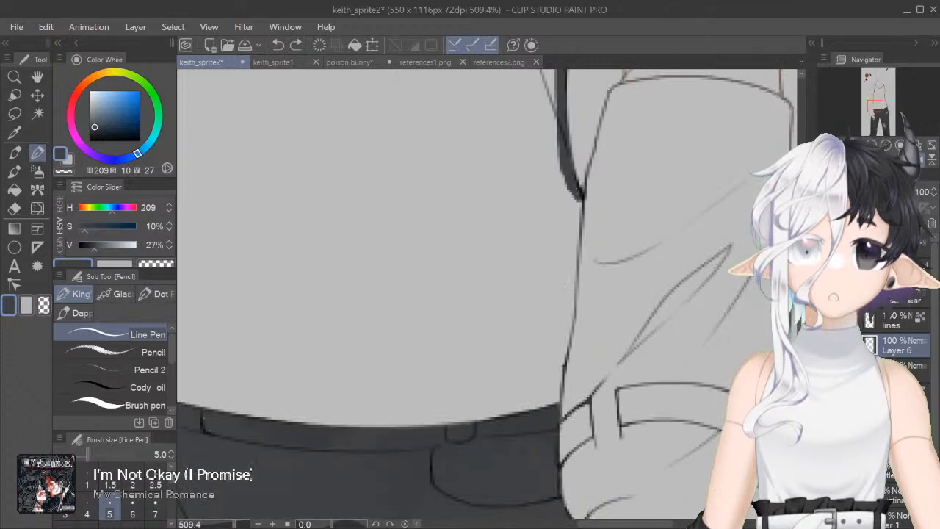
pyautogui.moveTo(580, 196); pyautogui.dragTo(571, 282)
pyautogui.moveTo(580, 212); pyautogui.dragTo(564, 370)
pyautogui.hotkey('ctrl', 'z')
pyautogui.moveTo(569, 292); pyautogui.dragTo(554, 402)
# Step: Outline the first stretch of the tank top's hem along the waistband, starting from the narrow-sleeve corner
pyautogui.press('h')
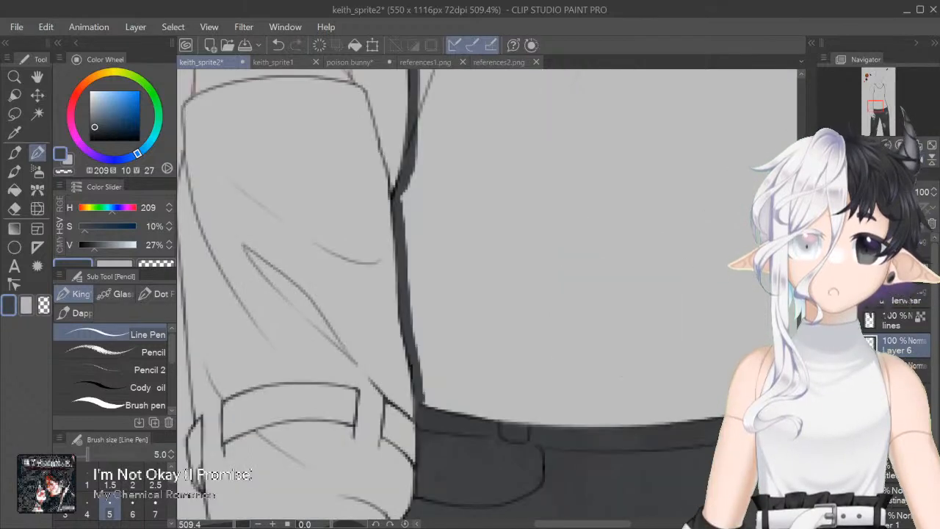
pyautogui.press('r')
pyautogui.moveTo(470, 412); pyautogui.dragTo(397, 367)
pyautogui.moveTo(323, 345)
pyautogui.mouseDown()
pyautogui.moveTo(633, 334)
pyautogui.moveTo(634, 258)
pyautogui.mouseUp()
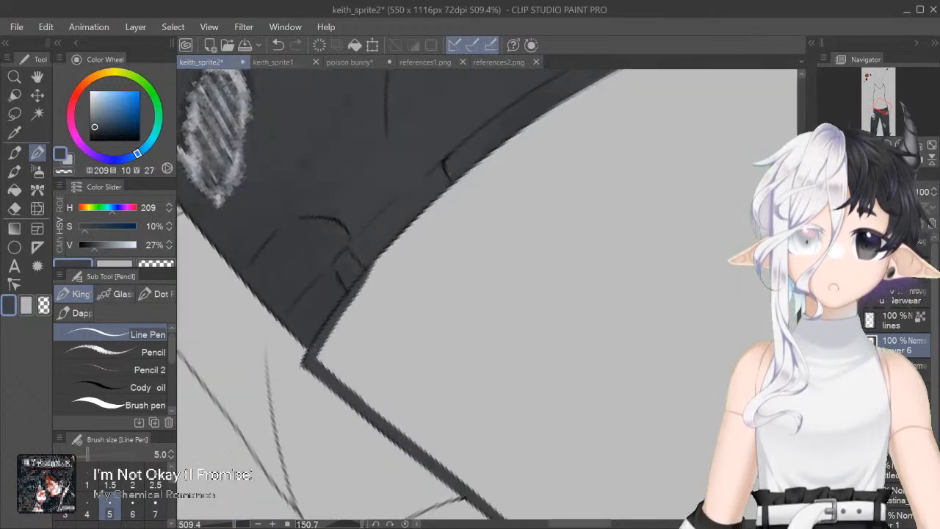
pyautogui.moveTo(407, 229)
pyautogui.mouseDown()
pyautogui.moveTo(324, 346)
pyautogui.moveTo(430, 213)
pyautogui.mouseUp()
pyautogui.moveTo(374, 262); pyautogui.dragTo(516, 138)
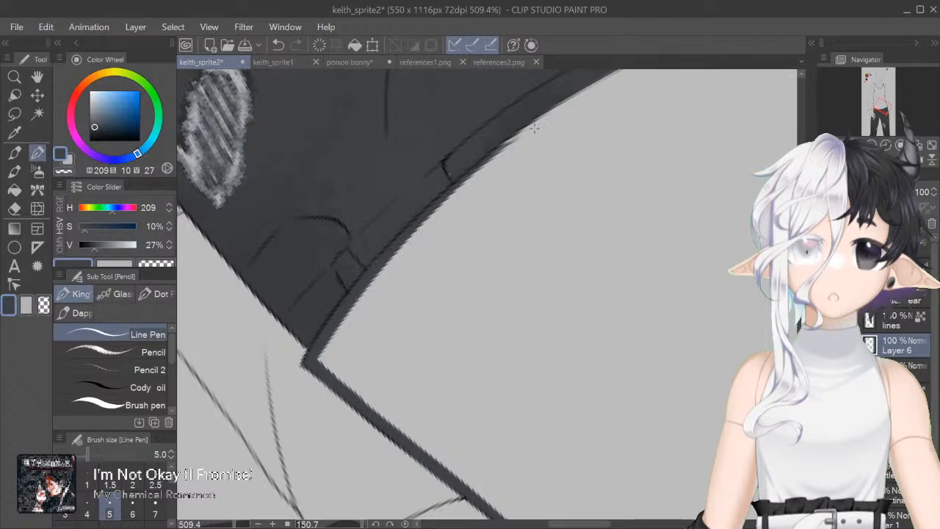
# Step: Complete the hem outline along the waistband up to the opposite side edge, closing the tank top's shape
pyautogui.moveTo(535, 129); pyautogui.dragTo(348, 240)
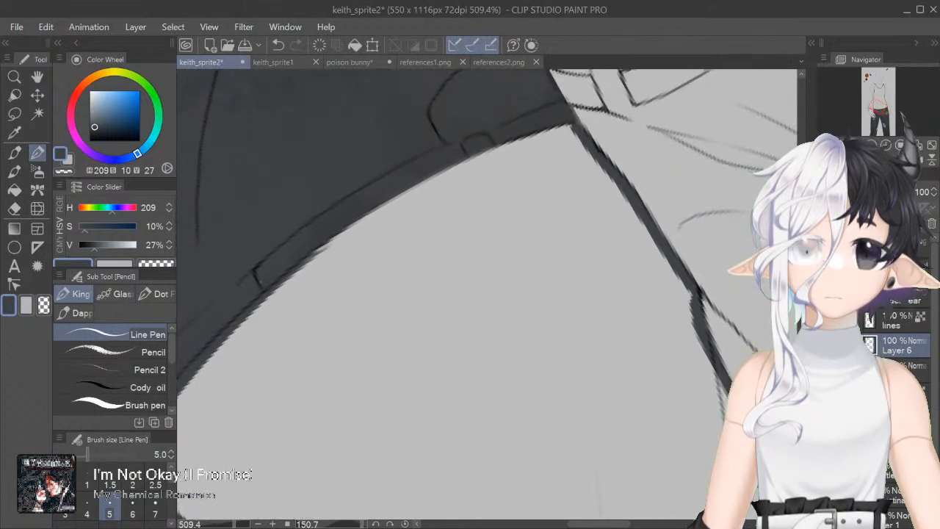
pyautogui.moveTo(219, 346); pyautogui.dragTo(348, 232)
pyautogui.moveTo(275, 294); pyautogui.dragTo(391, 204)
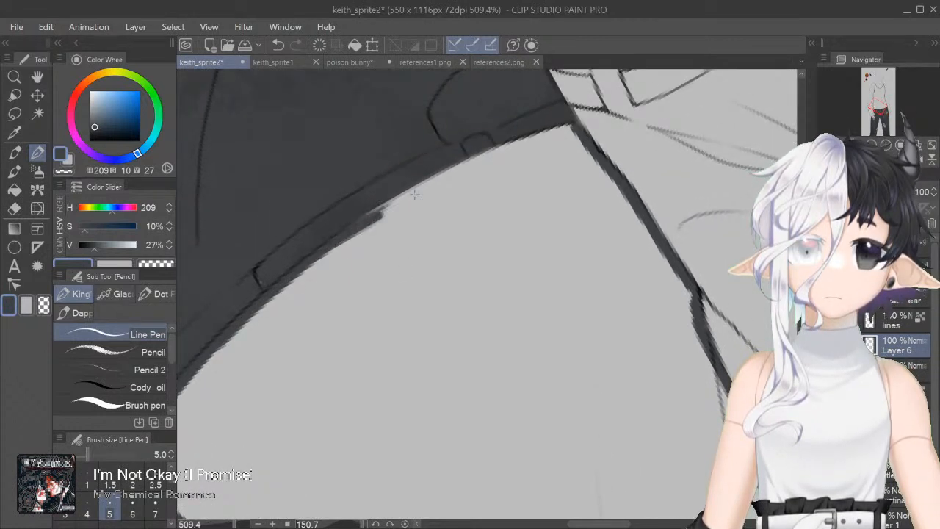
pyautogui.moveTo(341, 240); pyautogui.dragTo(479, 166)
pyautogui.moveTo(368, 215); pyautogui.dragTo(485, 160)
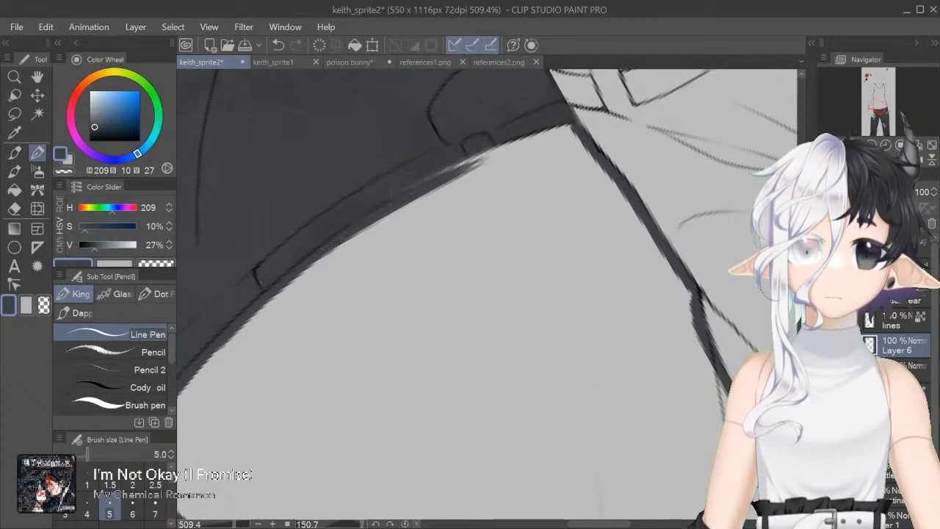
pyautogui.moveTo(405, 190); pyautogui.dragTo(573, 123)
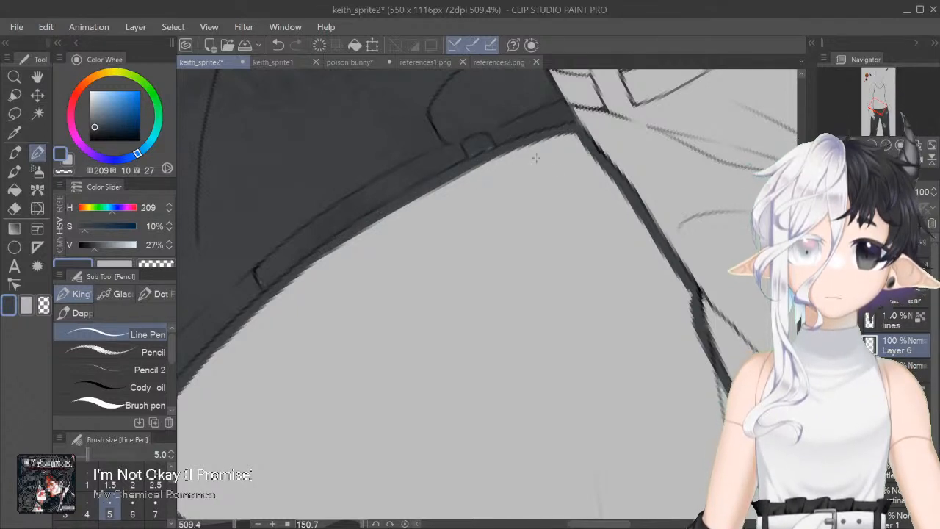
# Step: Fill the outlined tank top on Layer 6 with the dark blue-grey sampled from its outline and touch up the missed speck
pyautogui.keyDown('alt'); pyautogui.click(438, 158); pyautogui.keyUp('alt')
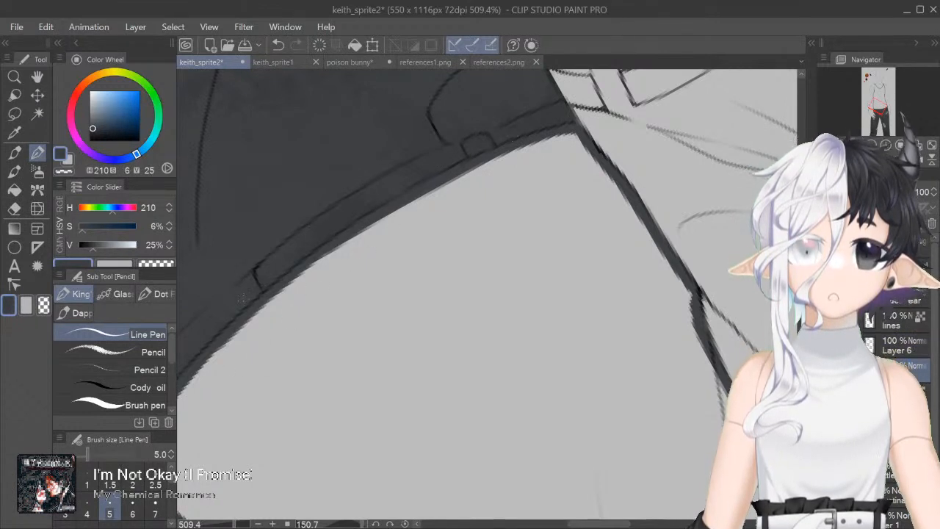
pyautogui.hotkey('ctrl', '@')
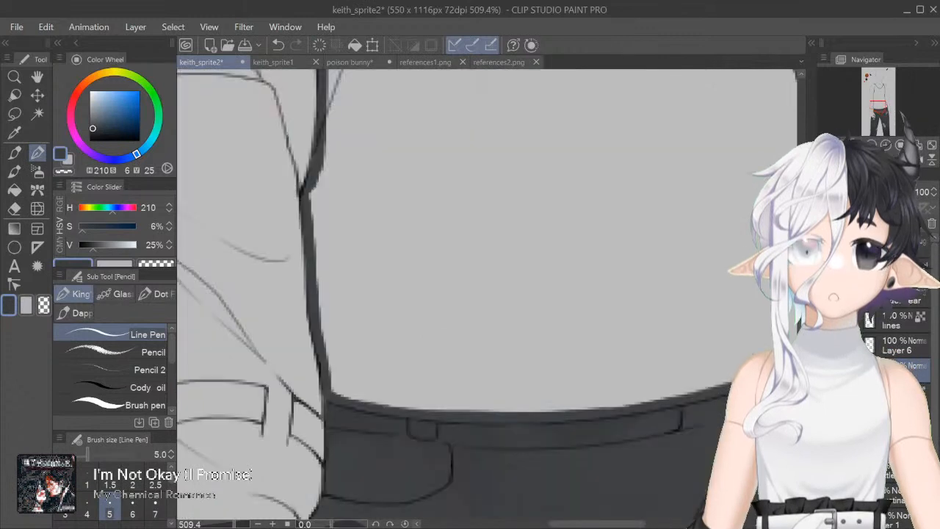
pyautogui.keyDown('alt'); pyautogui.click(311, 224); pyautogui.keyUp('alt')
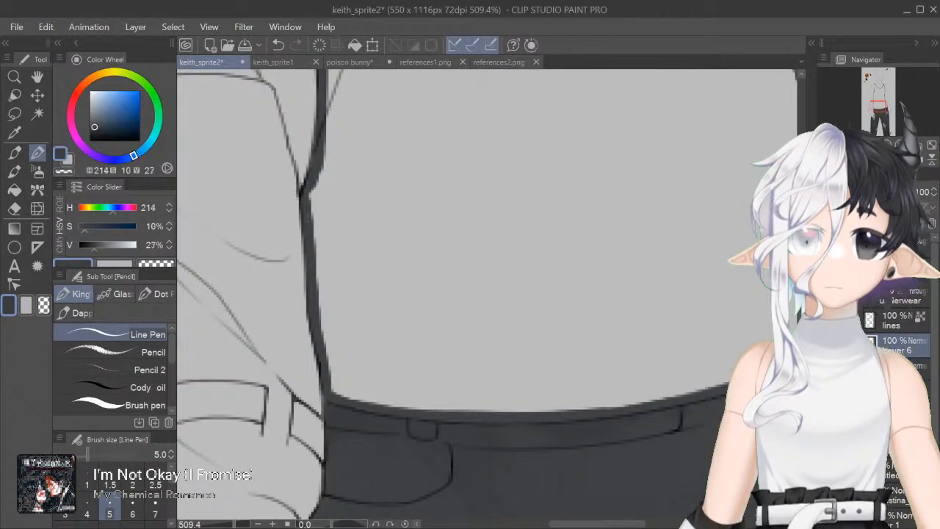
pyautogui.click(14, 190)
pyautogui.click(629, 318)
pyautogui.scroll(5, 487, 294)
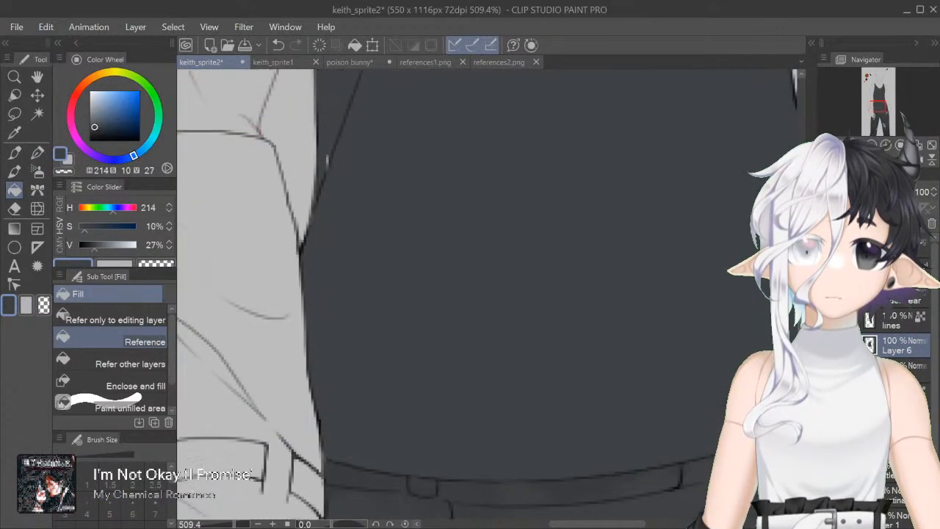
pyautogui.click(38, 152)
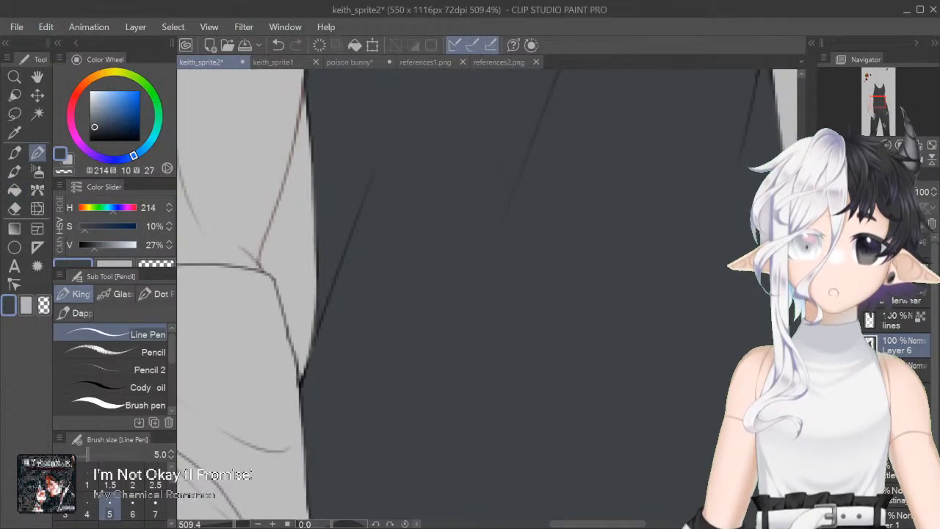
pyautogui.scroll(5, 488, 294)
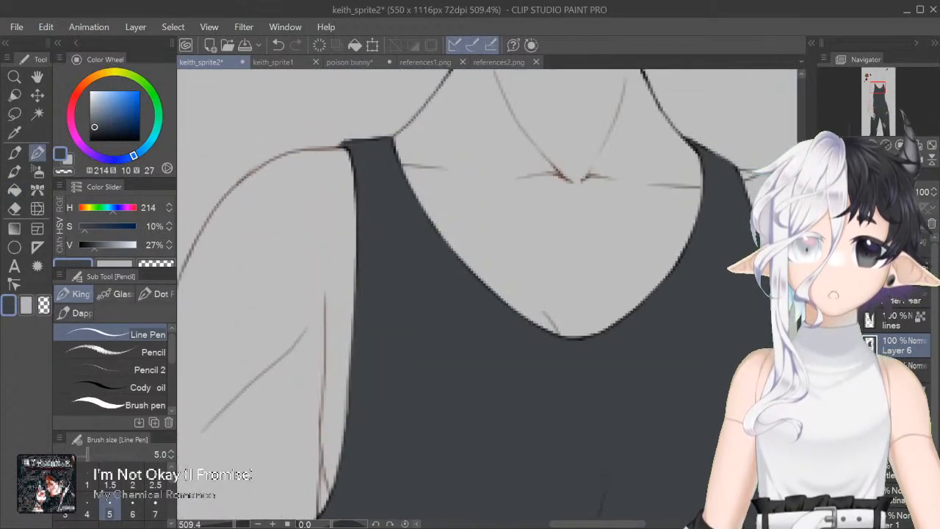
# Step: Add a new layer for the sleeves and sample a near-black (H 240, S 9, V 18) from the lower trouser leg
pyautogui.press('h')
pyautogui.hotkey('ctrl', '-')
pyautogui.hotkey('ctrl', '-')
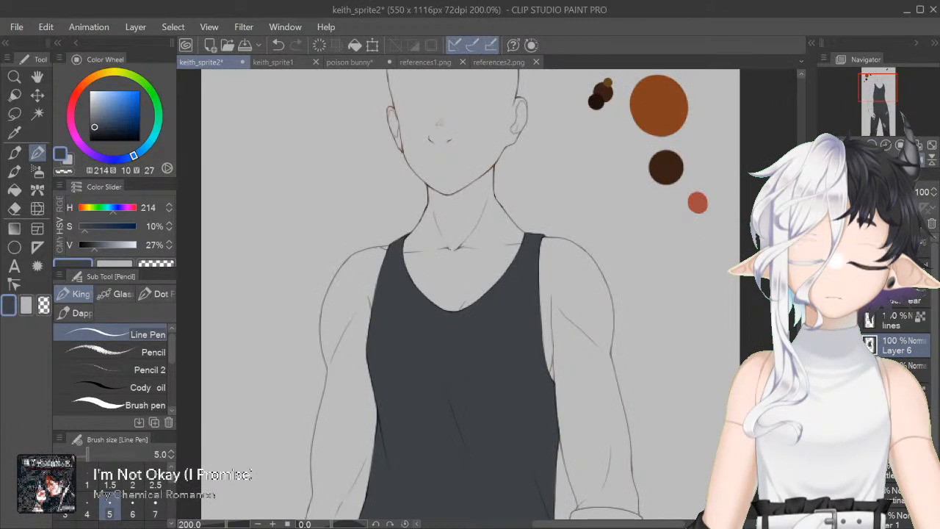
pyautogui.scroll(-3, 471, 294)
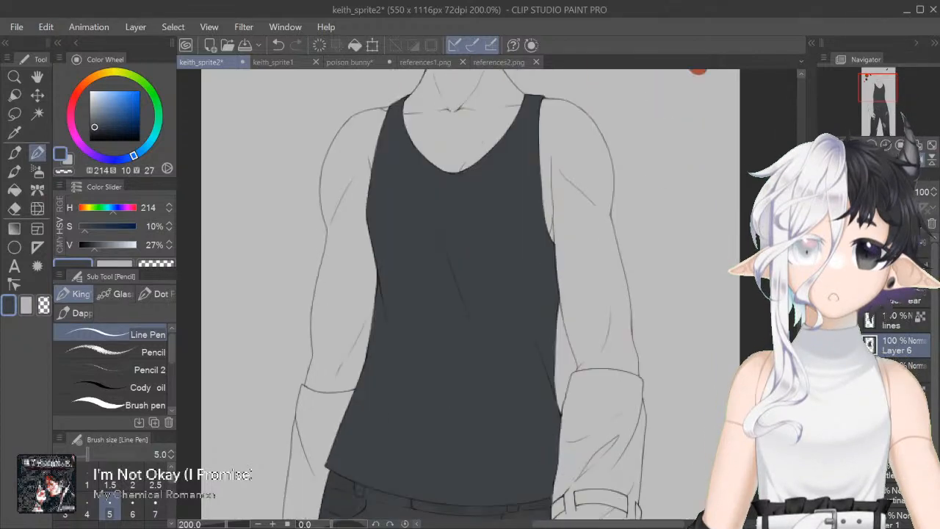
pyautogui.hotkey('ctrl', 'shift', 'n')
pyautogui.press('g')
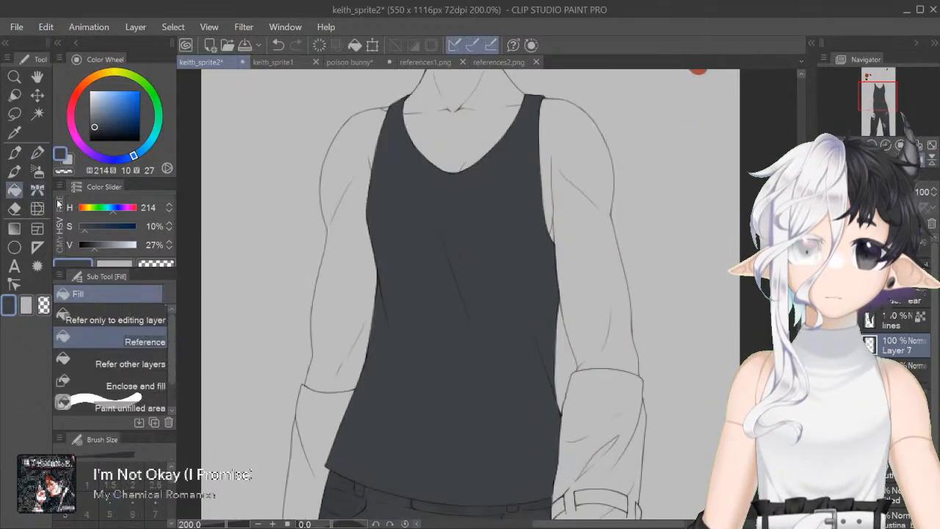
pyautogui.scroll(-4, 464, 294)
pyautogui.scroll(-3, 690, 405)
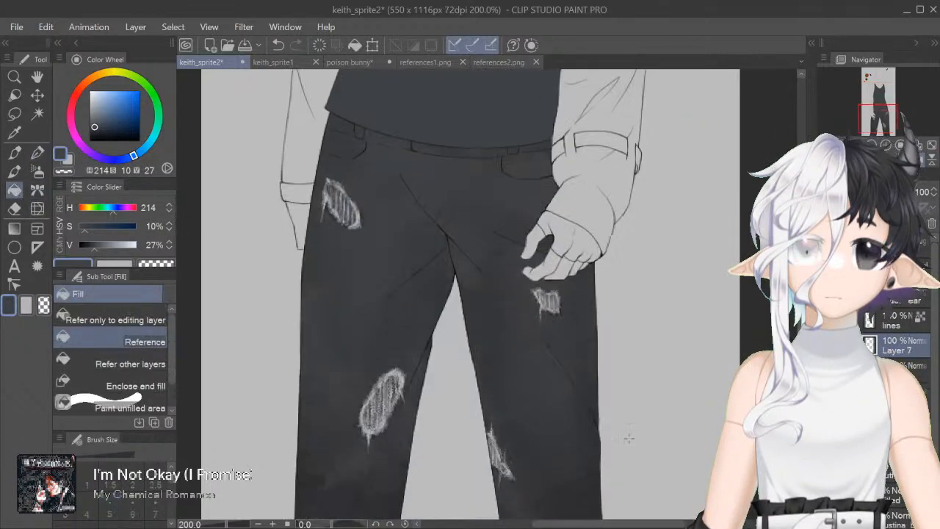
pyautogui.scroll(-7, 690, 405)
pyautogui.rightClick(607, 417)
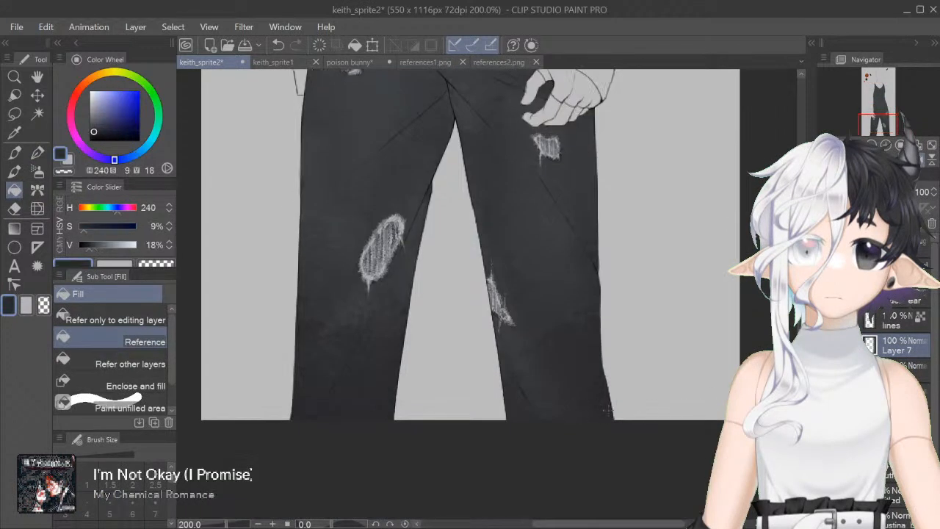
# Step: Fill both forearm sleeves and the narrow sleeve's cuff band with near-black, using the Reference fill
pyautogui.scroll(8, 470, 293)
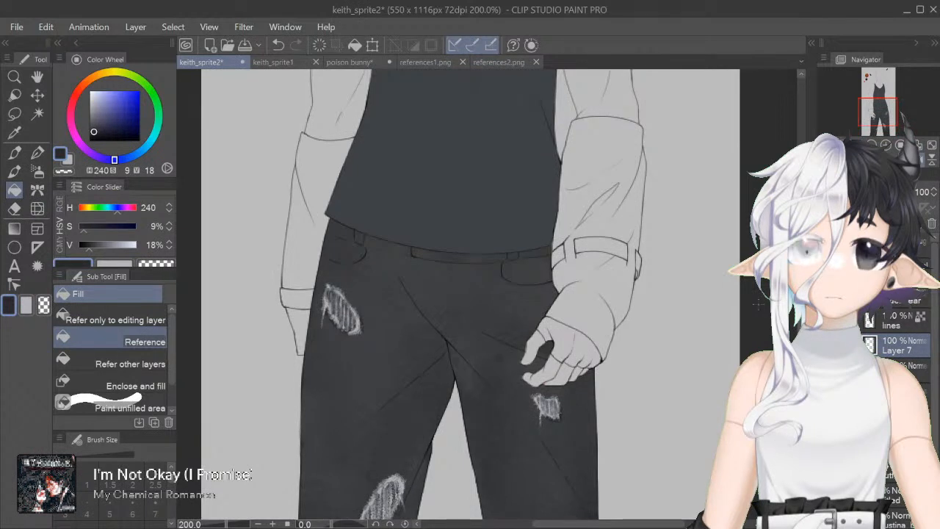
pyautogui.click(605, 335)
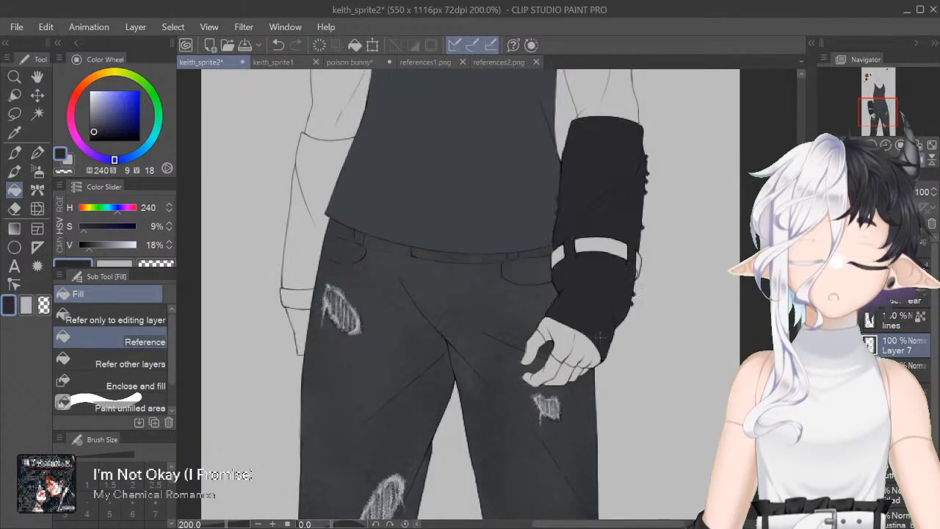
pyautogui.click(304, 311)
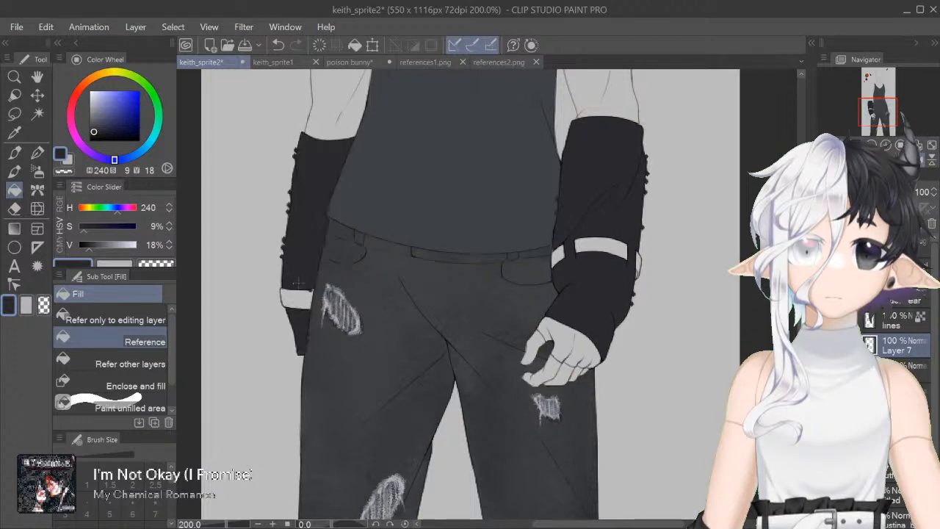
# Step: Patch the unfilled gap at the narrow sleeve's cuff and erase its near-black overspill onto the trousers with the Line Pen
pyautogui.press('p')
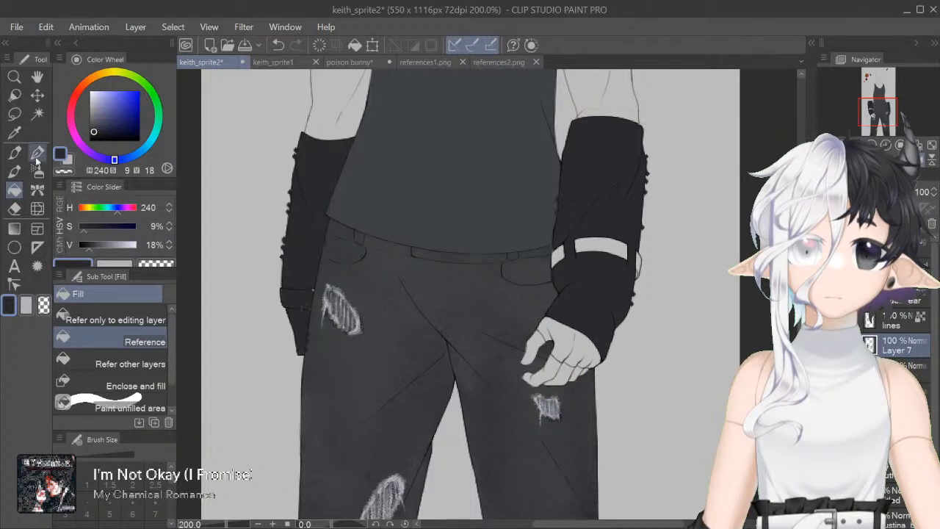
pyautogui.moveTo(572, 525); pyautogui.dragTo(539, 526)
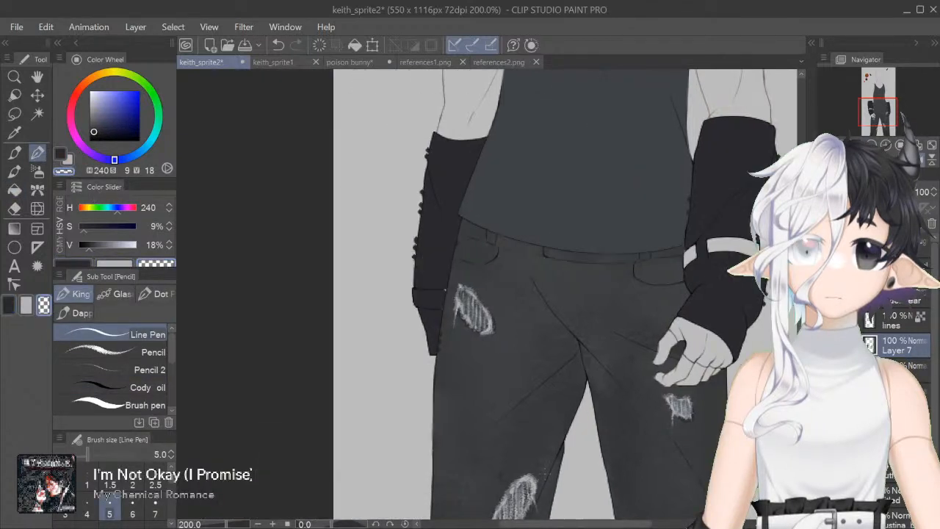
pyautogui.scroll(4, 488, 293)
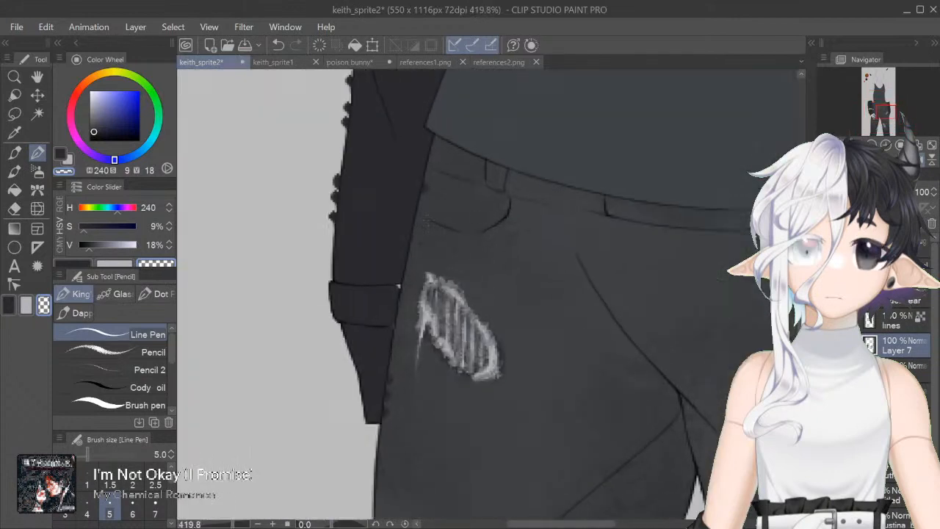
pyautogui.press('c')
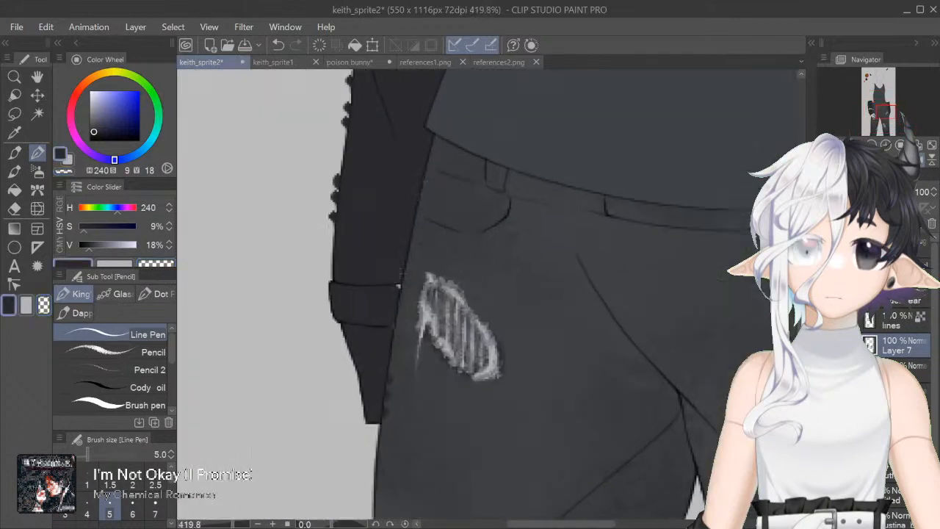
pyautogui.press('c')
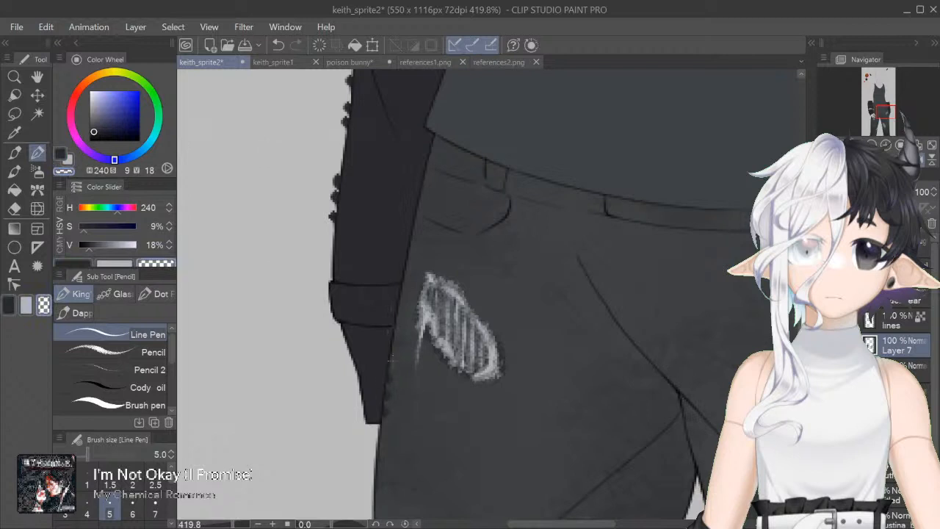
# Step: Erase the ragged fill overspill along the narrow sleeve's outer edge with the Line Pen in transparent colour
pyautogui.moveTo(382, 219); pyautogui.dragTo(412, 153)
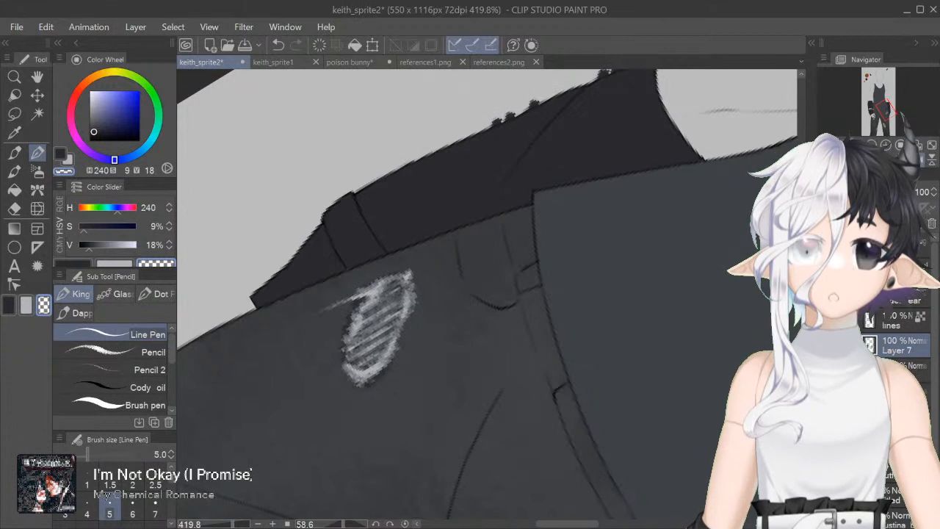
pyautogui.scroll(3, 487, 294)
pyautogui.moveTo(493, 229); pyautogui.dragTo(561, 198)
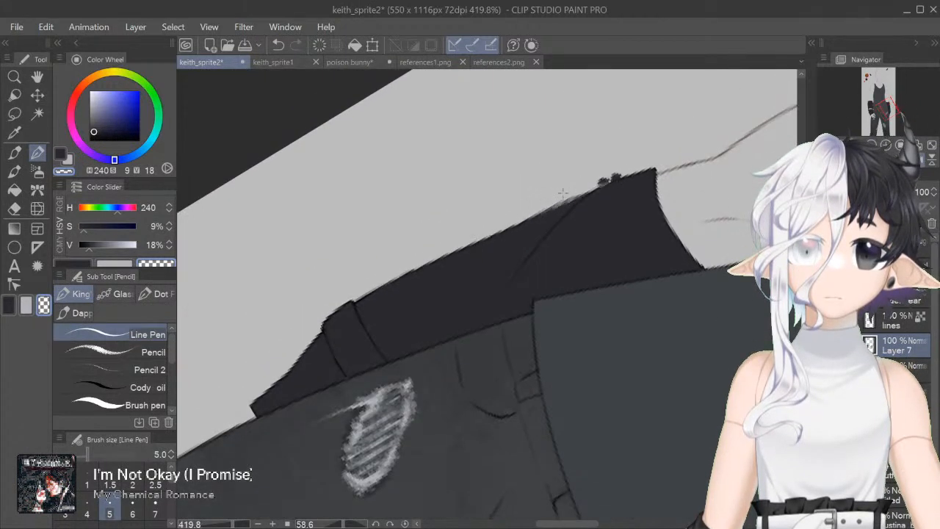
pyautogui.hotkey('ctrl', 'z')
pyautogui.moveTo(490, 233); pyautogui.dragTo(646, 168)
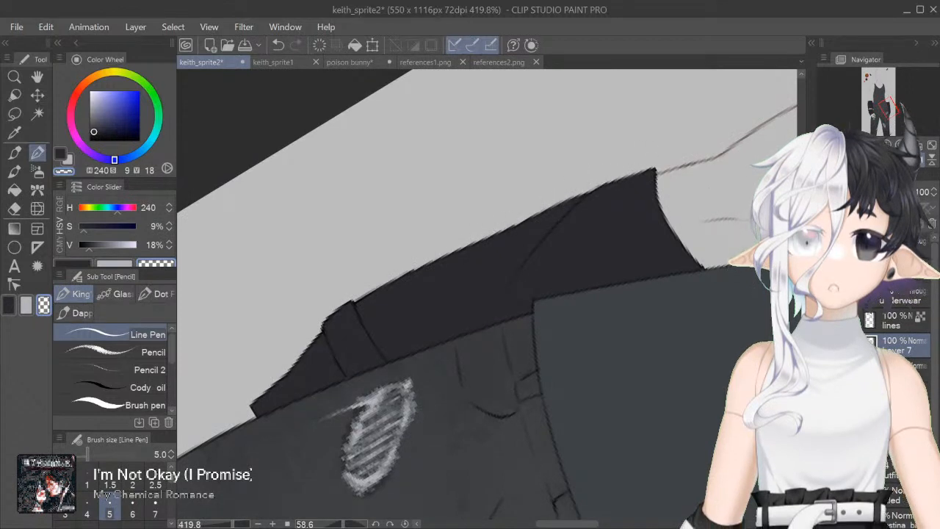
# Step: Erase the fill overspill along the outer edge of the strapped sleeve, above and below its strap
pyautogui.click(404, 523)
pyautogui.moveTo(544, 523); pyautogui.dragTo(643, 524)
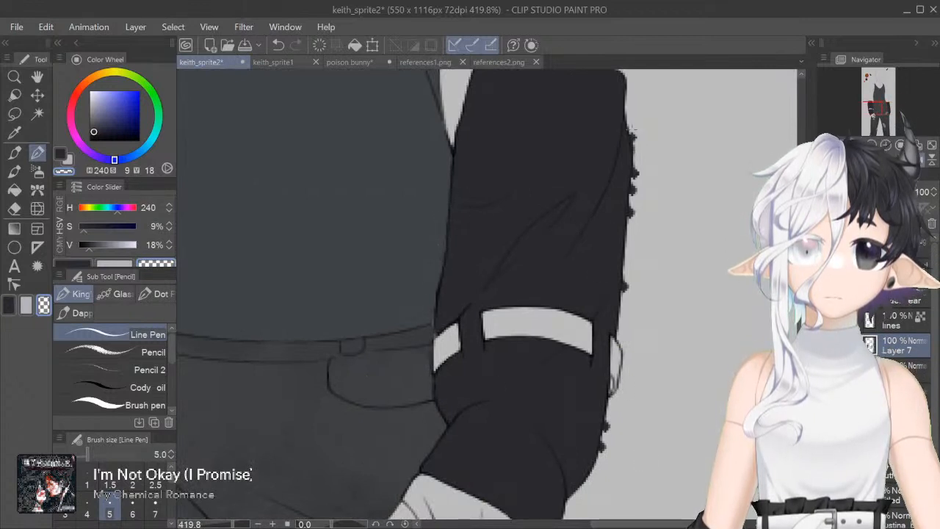
pyautogui.moveTo(636, 130)
pyautogui.mouseDown()
pyautogui.moveTo(630, 243)
pyautogui.moveTo(639, 144)
pyautogui.moveTo(617, 298)
pyautogui.moveTo(628, 263)
pyautogui.mouseUp()
pyautogui.moveTo(607, 410)
pyautogui.mouseDown()
pyautogui.moveTo(603, 445)
pyautogui.moveTo(612, 404)
pyautogui.mouseUp()
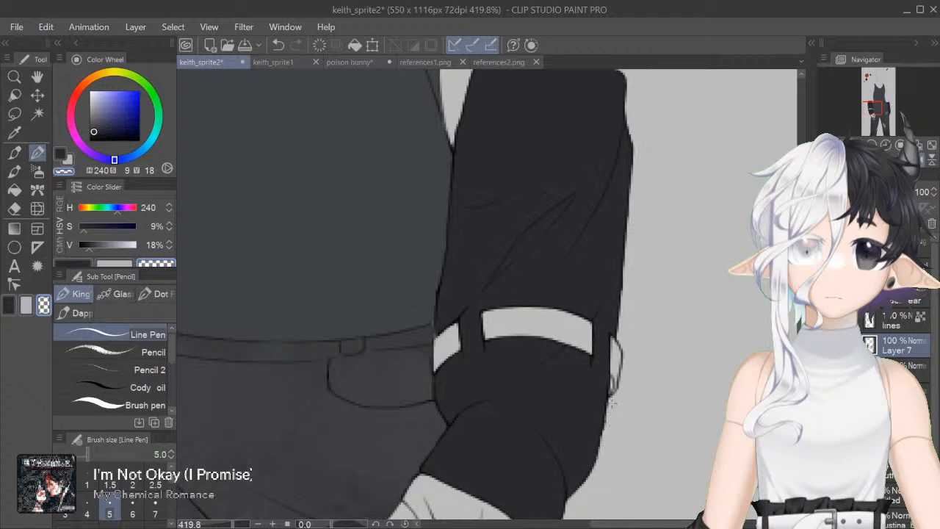
# Step: Paint the bare strap sections and the small side loop of the strapped sleeve near-black with the Line Pen
pyautogui.press('c')
pyautogui.moveTo(440, 323)
pyautogui.mouseDown()
pyautogui.moveTo(435, 382)
pyautogui.moveTo(459, 310)
pyautogui.moveTo(488, 320)
pyautogui.moveTo(492, 288)
pyautogui.moveTo(477, 332)
pyautogui.moveTo(497, 327)
pyautogui.moveTo(507, 302)
pyautogui.moveTo(512, 323)
pyautogui.moveTo(524, 327)
pyautogui.moveTo(534, 298)
pyautogui.moveTo(546, 343)
pyautogui.mouseUp()
pyautogui.moveTo(549, 308)
pyautogui.mouseDown()
pyautogui.moveTo(563, 342)
pyautogui.moveTo(579, 346)
pyautogui.mouseUp()
pyautogui.moveTo(580, 308); pyautogui.dragTo(591, 356)
pyautogui.press('h')
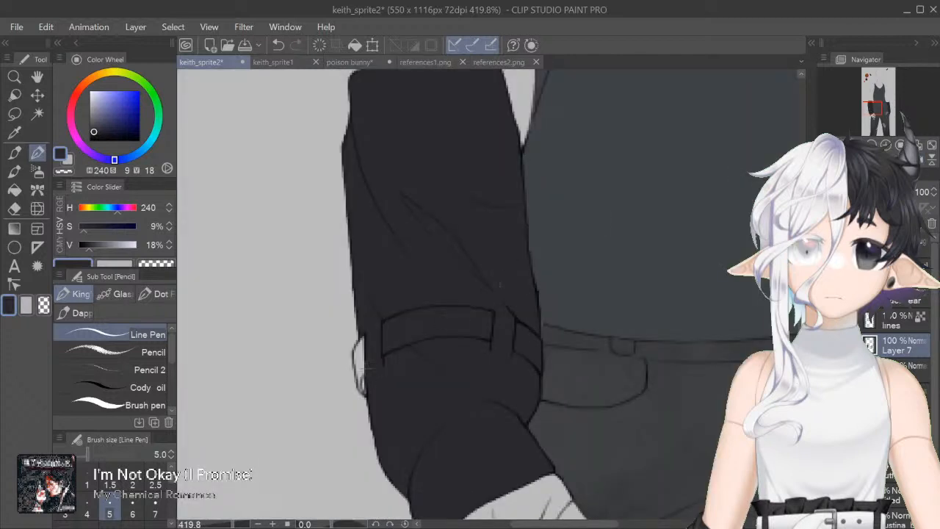
pyautogui.moveTo(364, 376)
pyautogui.mouseDown()
pyautogui.moveTo(364, 387)
pyautogui.moveTo(357, 351)
pyautogui.moveTo(366, 356)
pyautogui.mouseUp()
pyautogui.scroll(-5, 499, 285)
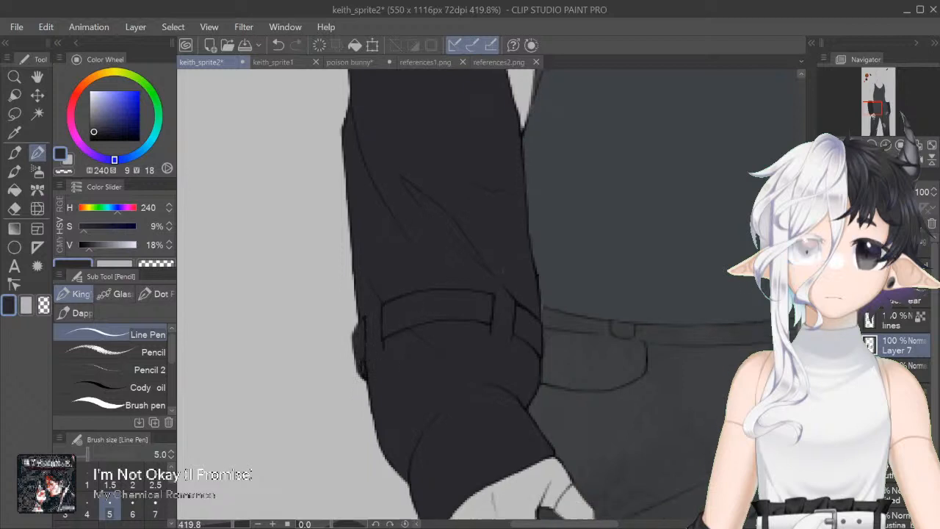
# Step: Fill the fingerless glove part over the hand with near-black using the Reference fill, and review the whole figure
pyautogui.press('g')
pyautogui.click(473, 337)
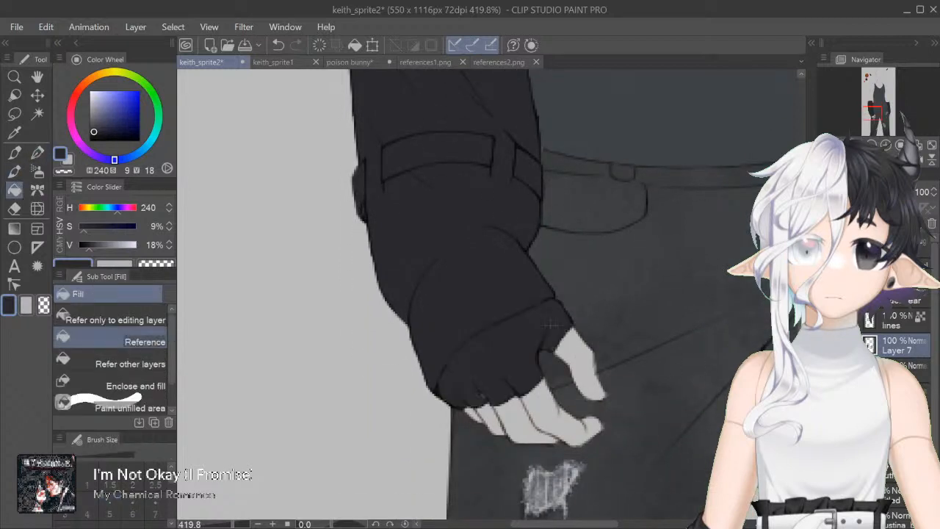
pyautogui.press('p')
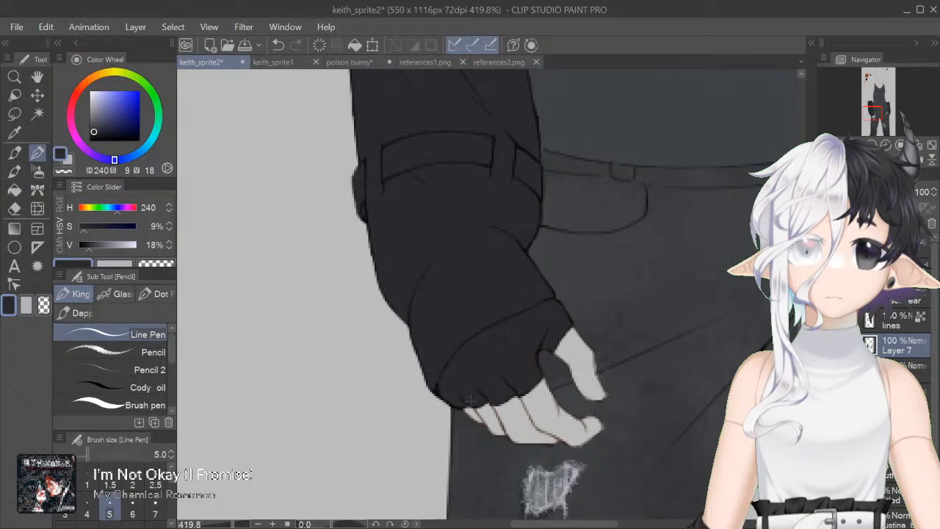
pyautogui.click(873, 145)
pyautogui.click(872, 145)
pyautogui.click(873, 145)
pyautogui.click(873, 145)
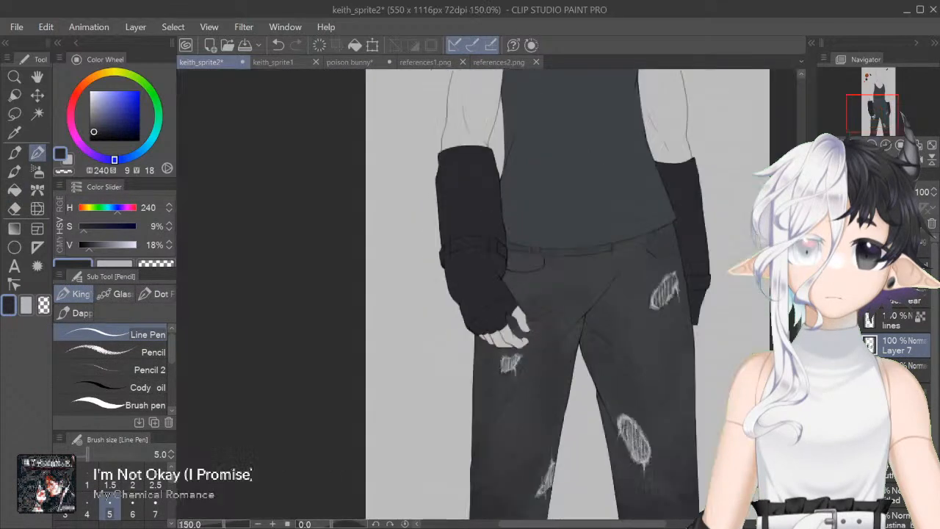
pyautogui.click(920, 159)
pyautogui.click(931, 149)
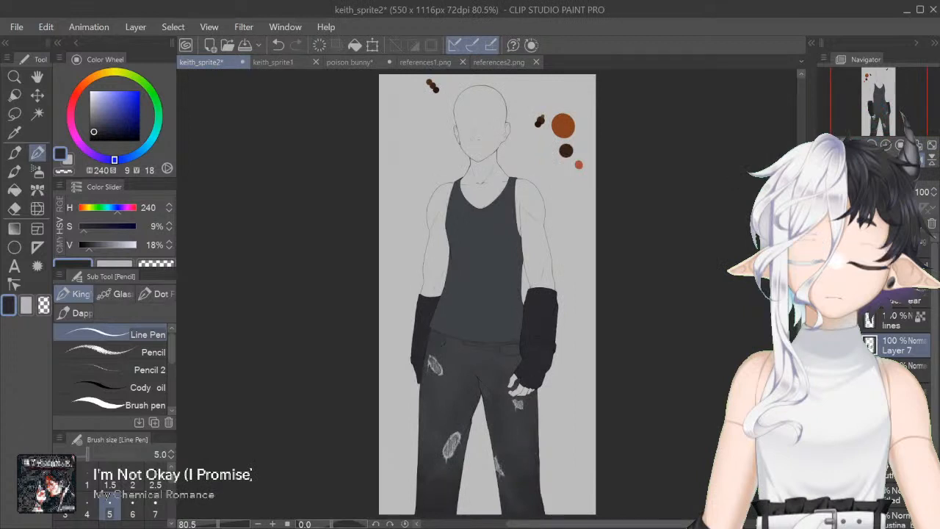
pyautogui.click(921, 159)
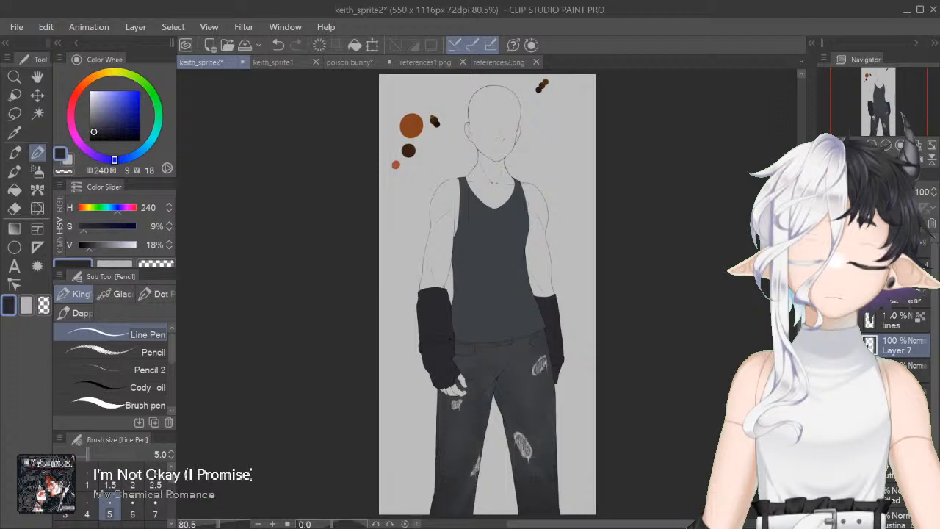
# Step: Draw ring-shaped light grey eyelets with the Line Pen at size 2.5, three along the strap's front and one on the side loop
pyautogui.press('x')
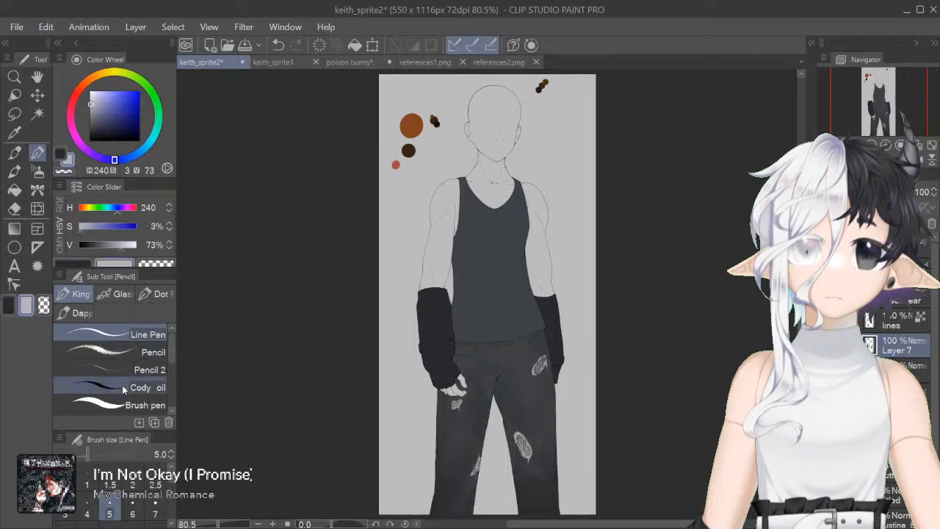
pyautogui.click(87, 514)
pyautogui.moveTo(587, 524); pyautogui.dragTo(560, 524)
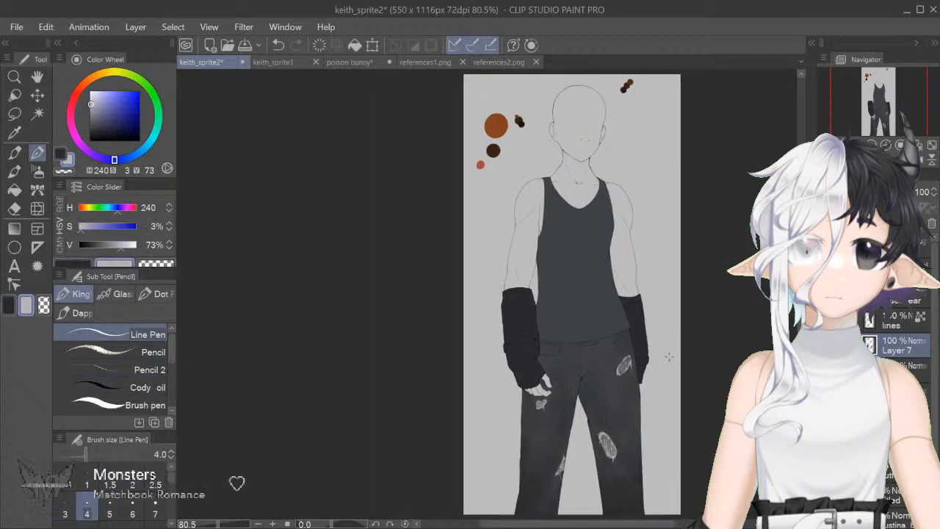
pyautogui.scroll(-2, 451, 324)
pyautogui.moveTo(218, 524); pyautogui.dragTo(232, 523)
pyautogui.scroll(5, 570, 499)
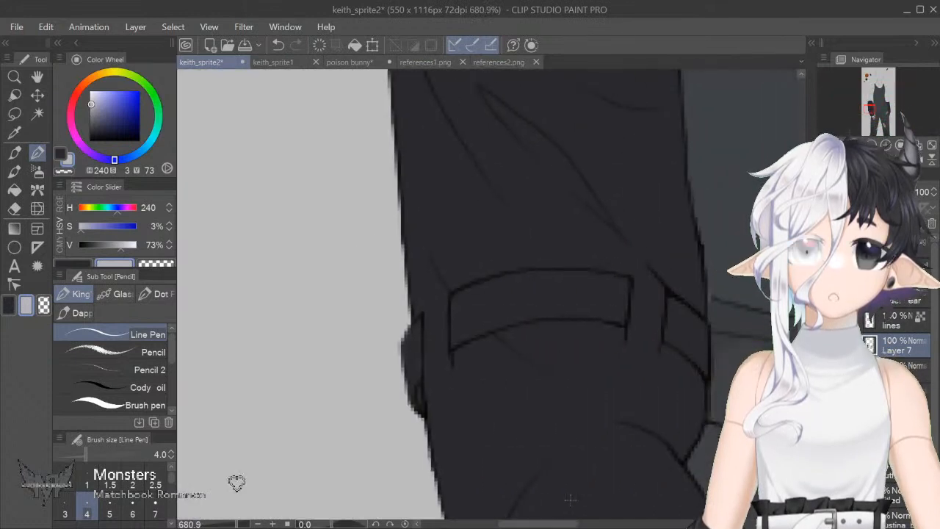
pyautogui.scroll(-2, 570, 499)
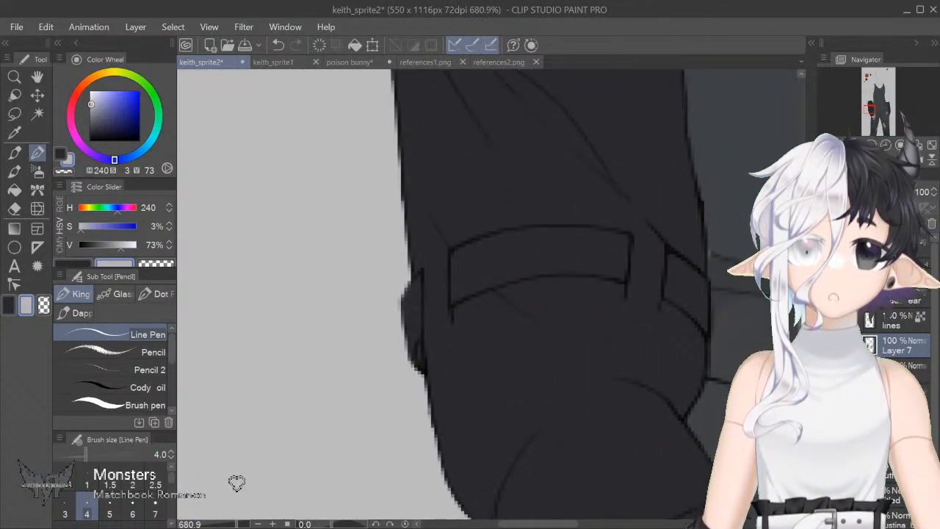
pyautogui.click(155, 479)
pyautogui.moveTo(463, 262); pyautogui.dragTo(473, 277)
pyautogui.moveTo(408, 309); pyautogui.dragTo(412, 323)
pyautogui.moveTo(522, 245); pyautogui.dragTo(530, 260)
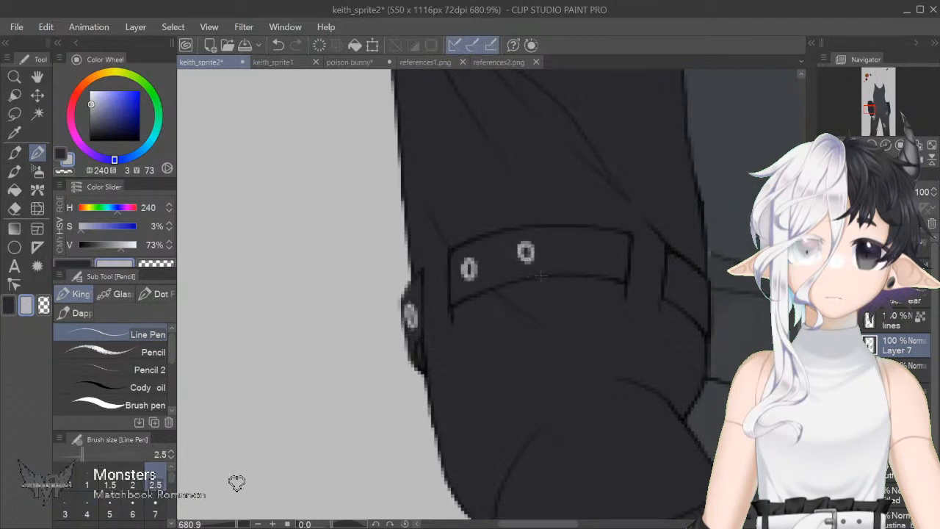
pyautogui.moveTo(580, 244); pyautogui.dragTo(589, 259)
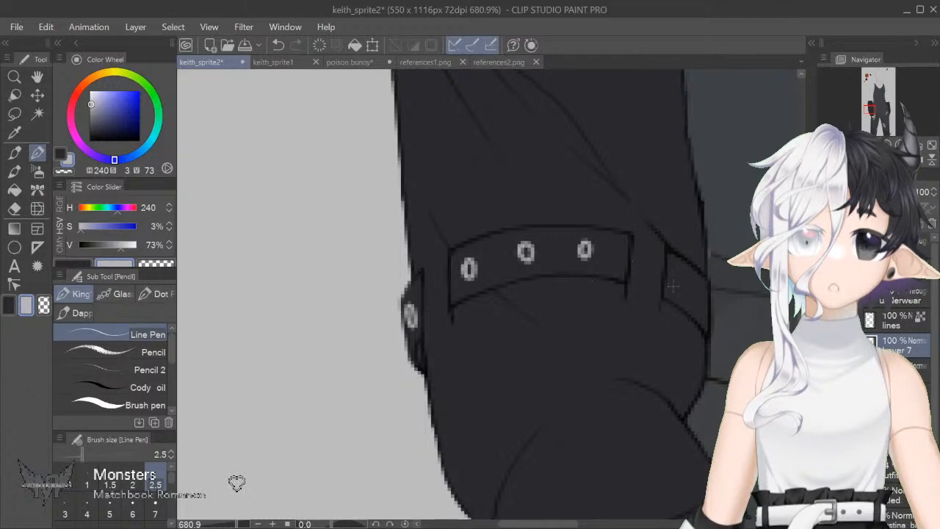
# Step: Add two light grey eyelets to the strap's inner section beside the trousers, one of them cut off at the sleeve edge
pyautogui.moveTo(667, 267); pyautogui.dragTo(667, 283)
pyautogui.moveTo(674, 267); pyautogui.dragTo(674, 283)
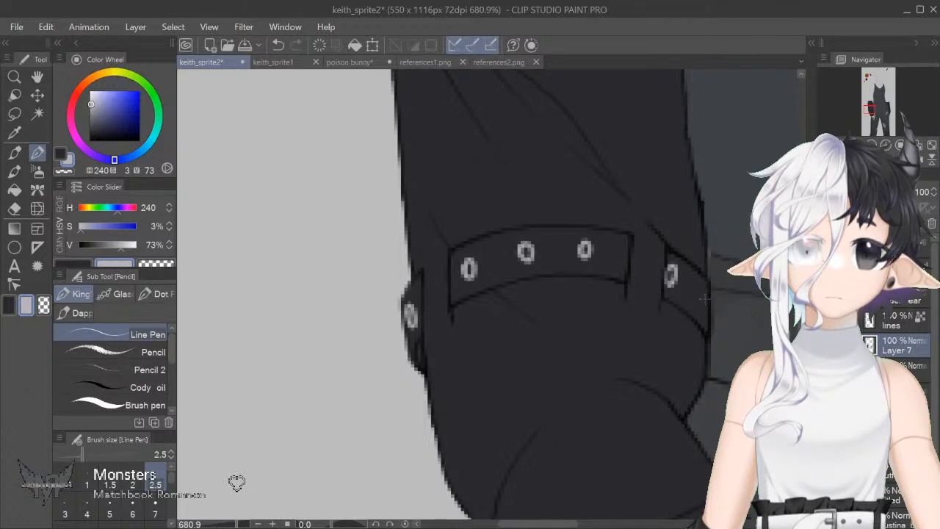
pyautogui.moveTo(578, 526); pyautogui.dragTo(603, 526)
pyautogui.hotkey('ctrl', 'z')
pyautogui.moveTo(477, 300); pyautogui.dragTo(479, 318)
# Step: Draw three light grey eyelets along the cuff band of the narrow sleeve
pyautogui.moveTo(594, 524); pyautogui.dragTo(700, 524)
pyautogui.scroll(-3, 626, 364)
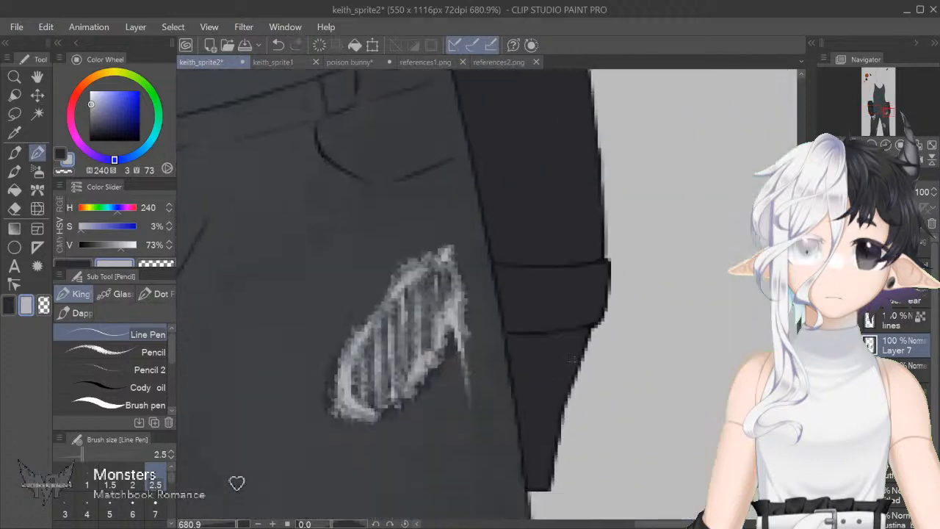
pyautogui.moveTo(512, 291)
pyautogui.mouseDown()
pyautogui.moveTo(557, 305)
pyautogui.moveTo(565, 293)
pyautogui.moveTo(599, 305)
pyautogui.mouseUp()
pyautogui.hotkey('ctrl', 'z')
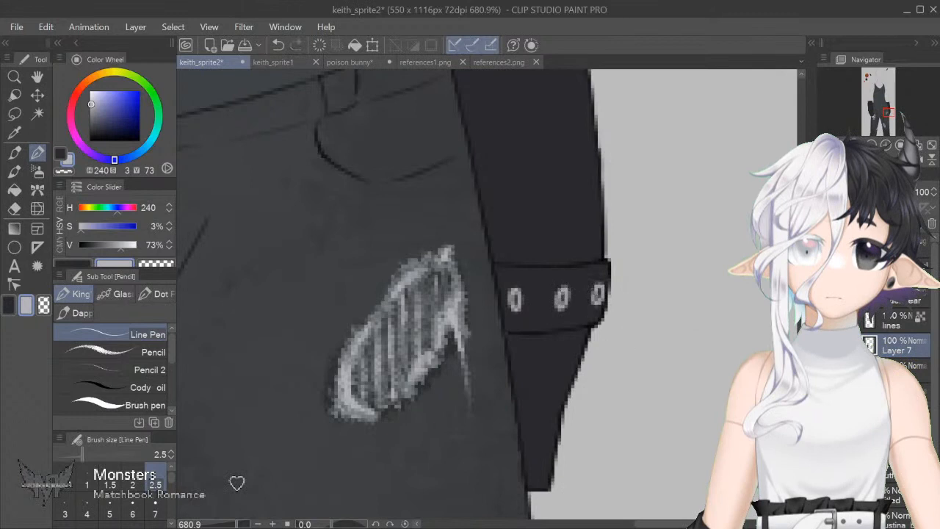
# Step: Cover the side loop's eyelet with near-black and redraw it in light grey as a narrow sliver at the outer edge
pyautogui.moveTo(238, 524); pyautogui.dragTo(225, 524)
pyautogui.moveTo(636, 523); pyautogui.dragTo(592, 523)
pyautogui.click(65, 171)
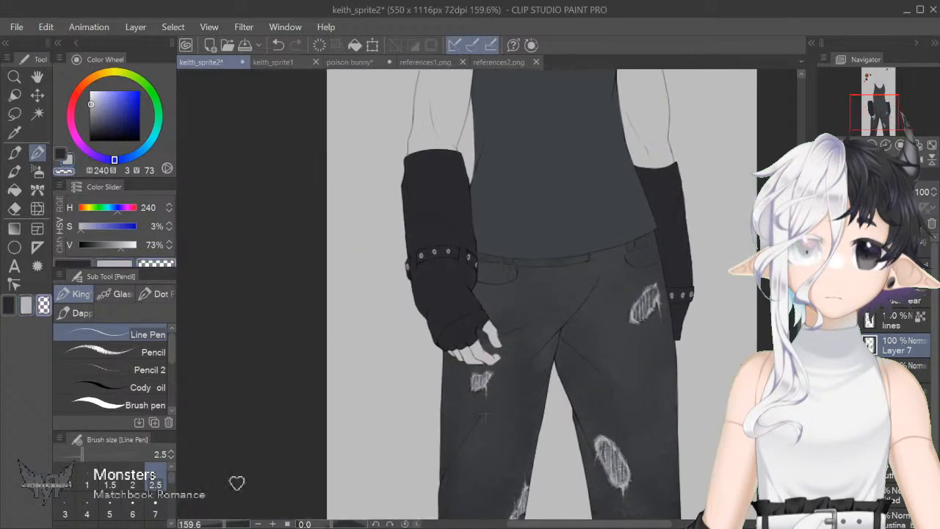
pyautogui.scroll(2, 457, 168)
pyautogui.keyDown('alt'); pyautogui.click(457, 168); pyautogui.keyUp('alt')
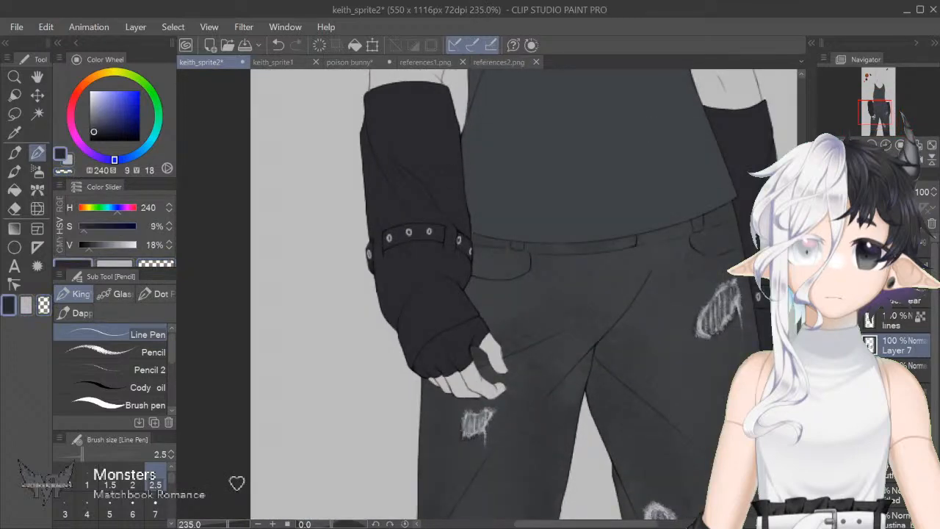
pyautogui.scroll(3, 432, 334)
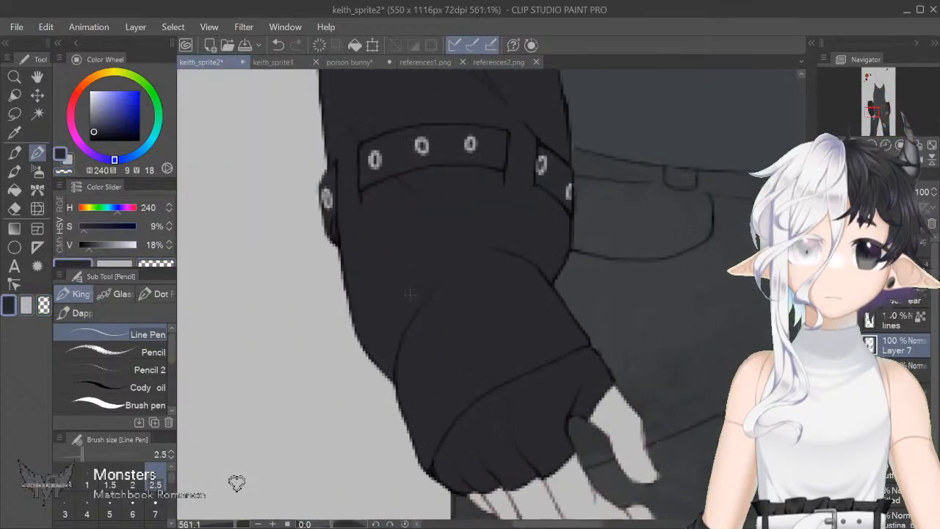
pyautogui.moveTo(331, 207); pyautogui.dragTo(324, 191)
pyautogui.click(66, 163)
pyautogui.moveTo(324, 193); pyautogui.dragTo(332, 224)
pyautogui.hotkey('ctrl', 'z')
pyautogui.moveTo(323, 192); pyautogui.dragTo(326, 213)
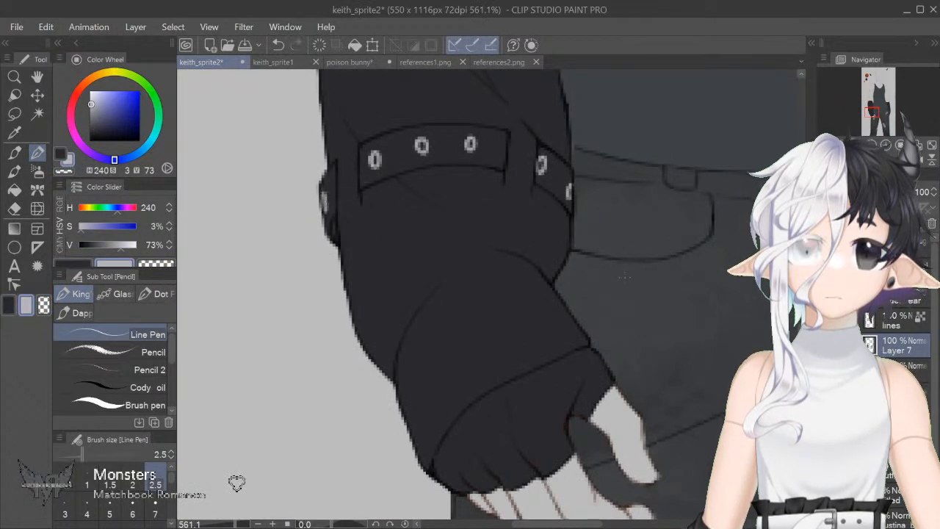
# Step: On the layer below Layer 7, add a small light grey rivet beside the curved seam of each front trouser pocket
pyautogui.hotkey('ctrl', '-')
pyautogui.hotkey('ctrl', '-')
pyautogui.hotkey('ctrl', '-')
pyautogui.hotkey('ctrl', '-')
pyautogui.hotkey('ctrl', '-')
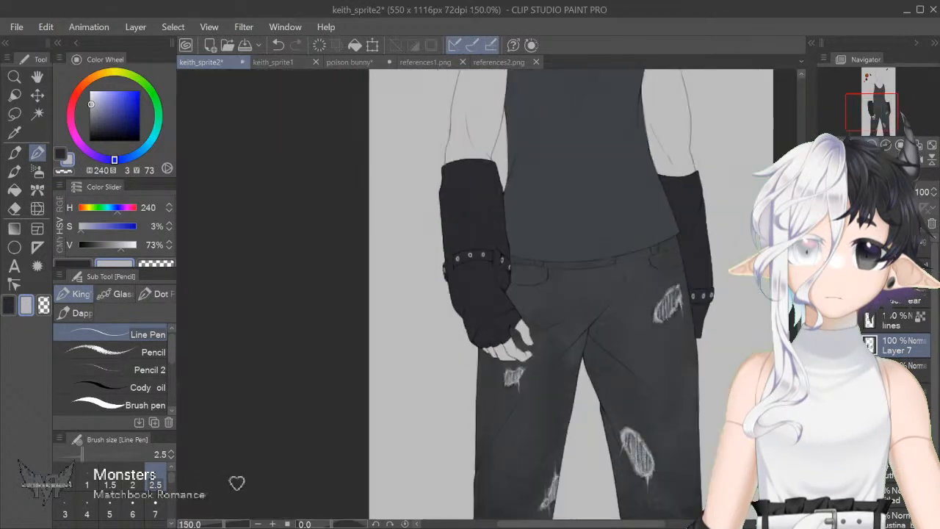
pyautogui.moveTo(573, 524); pyautogui.dragTo(597, 523)
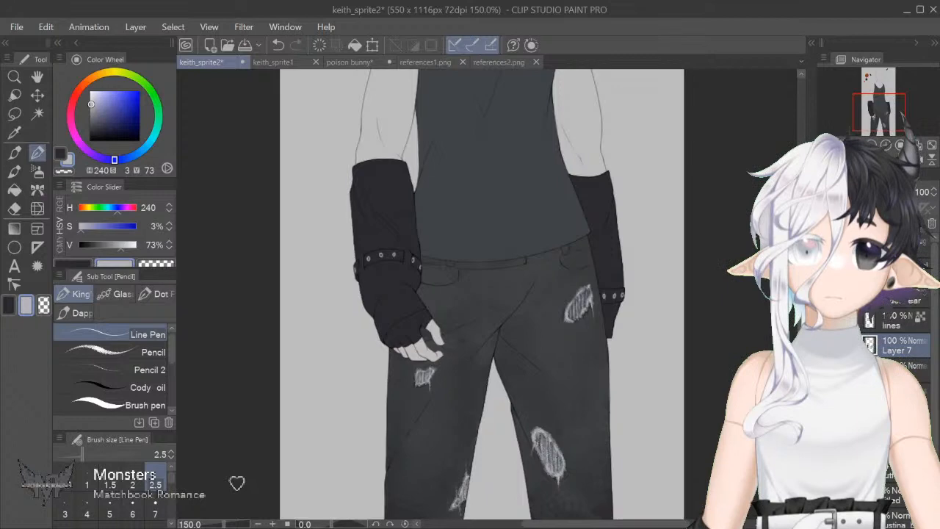
pyautogui.moveTo(602, 524); pyautogui.dragTo(620, 524)
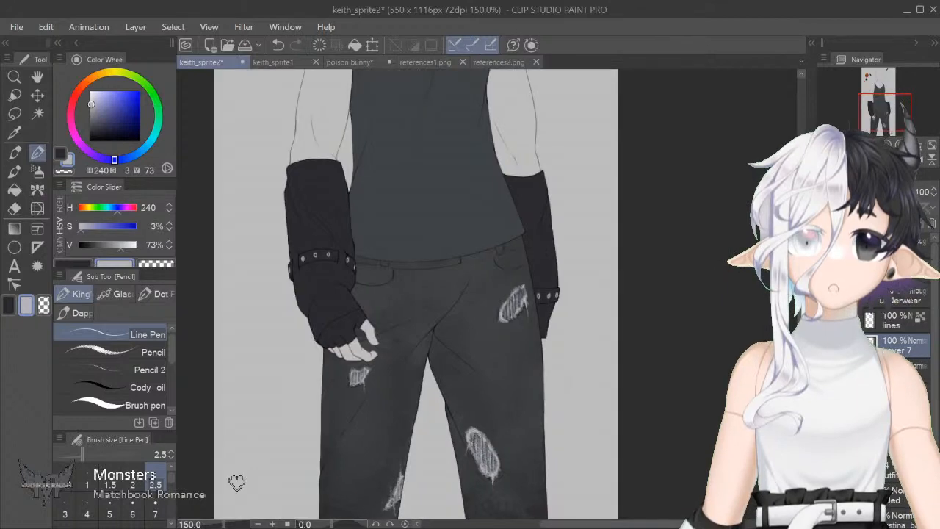
pyautogui.click(924, 396)
pyautogui.moveTo(225, 524); pyautogui.dragTo(242, 523)
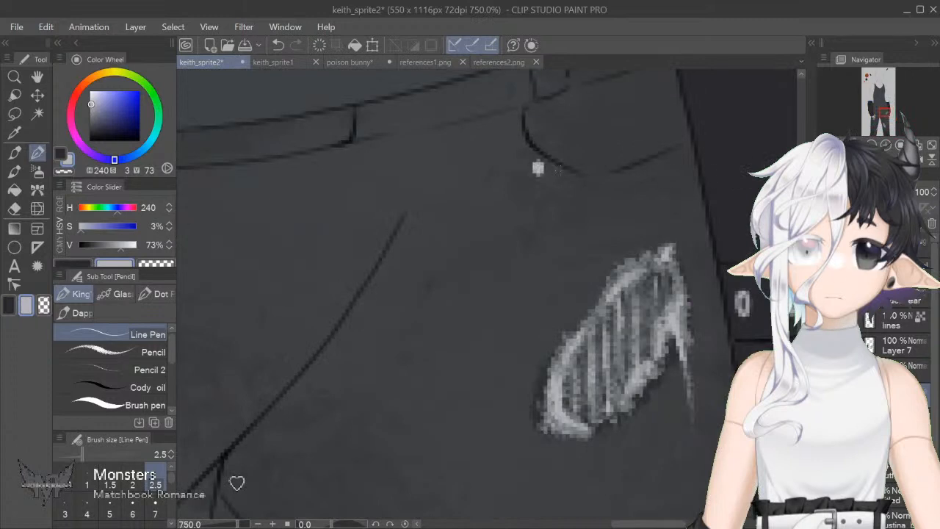
pyautogui.moveTo(367, 221); pyautogui.dragTo(804, 220)
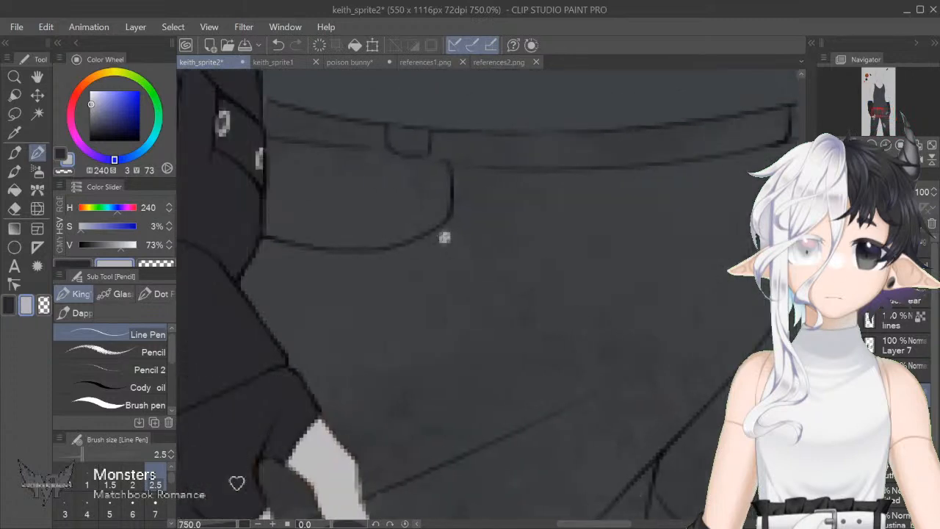
pyautogui.click(932, 145)
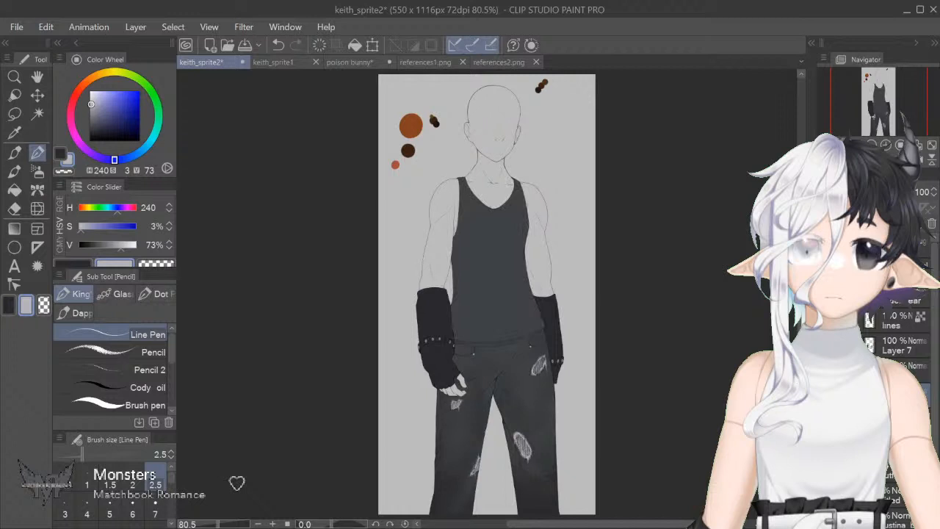
# Step: Merge Layer 7 down twice to combine the clothing layers, and show the hidden skin and hair colouring
pyautogui.click(898, 346)
pyautogui.hotkey('ctrl', 'e')
pyautogui.hotkey('ctrl', 'e')
pyautogui.click(828, 345)
pyautogui.click(828, 345)
pyautogui.click(828, 370)
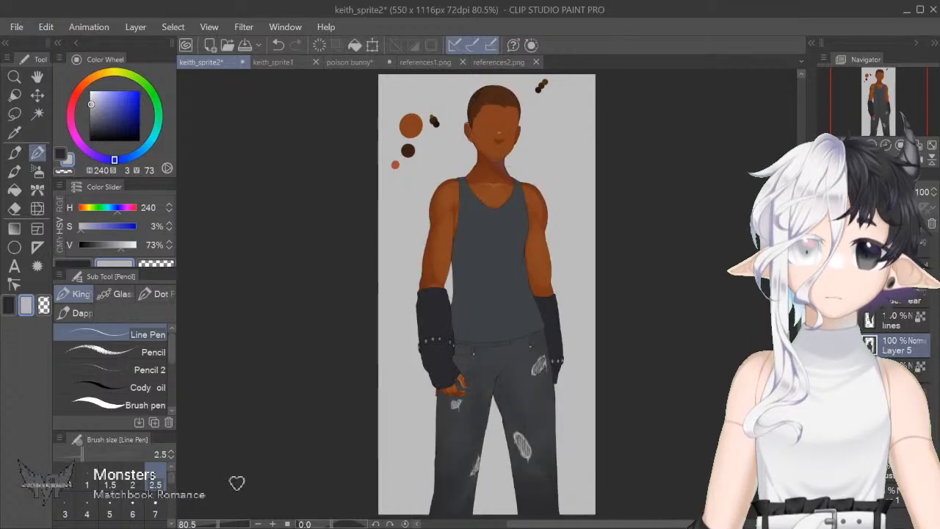
# Step: Select the layer below Layer 5 and set the Line Pen to transparent colour at size 6
pyautogui.click(898, 370)
pyautogui.click(68, 171)
pyautogui.click(142, 513)
pyautogui.hscroll(-1, 561, 481)
pyautogui.scroll(-2, 561, 482)
pyautogui.moveTo(837, 145); pyautogui.dragTo(850, 144)
pyautogui.click(932, 147)
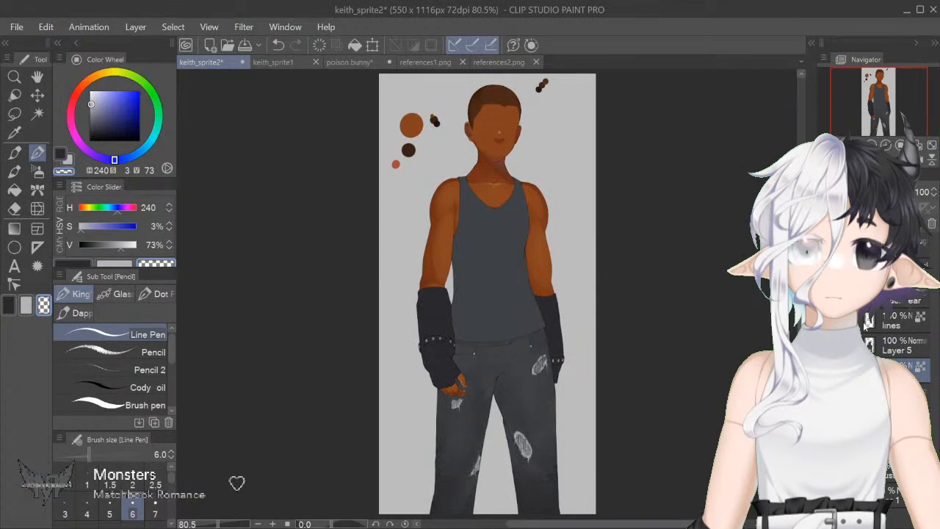
# Step: Create a new layer above Layer 5 and pick the sleeve's near-black as the drawing colour
pyautogui.click(904, 345)
pyautogui.hotkey('ctrl', 'shift', 'n')
pyautogui.keyDown('alt'); pyautogui.click(429, 310); pyautogui.keyUp('alt')
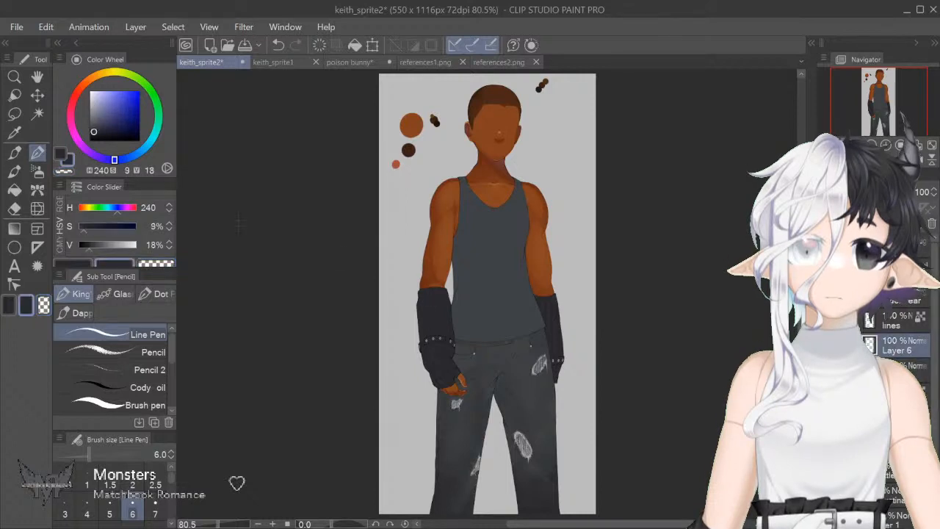
# Step: Try to fill the tank top with near-black using the Reference fill, and to auto-select its area on Layer 5
pyautogui.click(14, 189)
pyautogui.click(506, 242)
pyautogui.hotkey('ctrl', 'z')
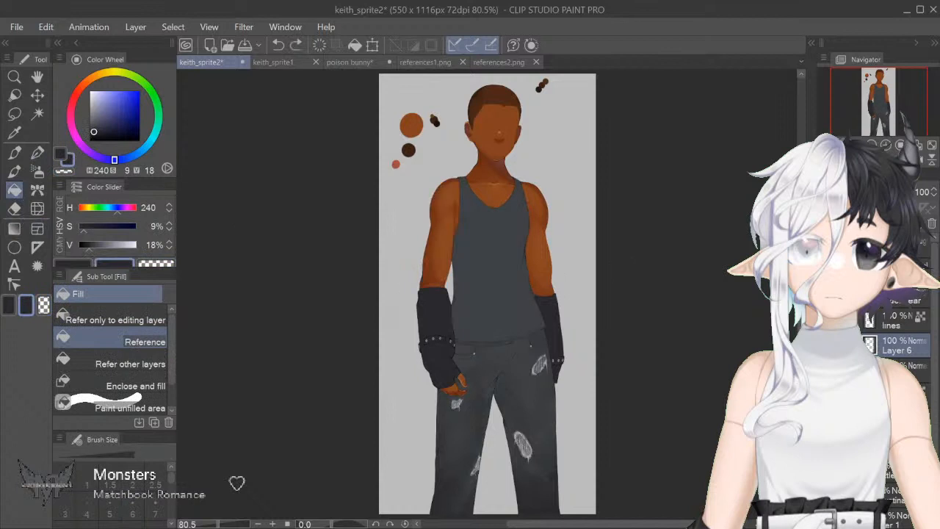
pyautogui.scroll(3, 489, 293)
pyautogui.click(904, 369)
pyautogui.click(37, 114)
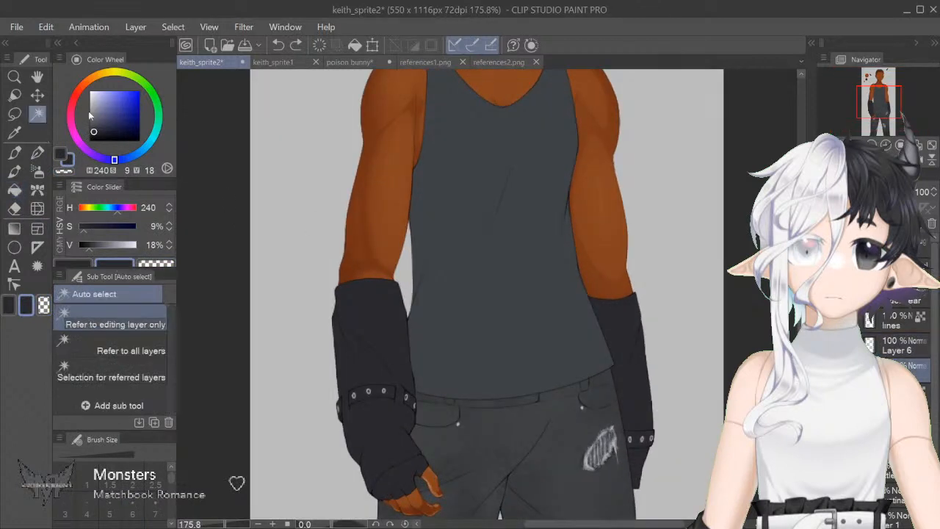
pyautogui.click(499, 243)
pyautogui.hotkey('ctrl', 'z')
# Step: On Layer 6, paint a near-black edge with the size 15 Line Pen along the tank top's hem and beside the studded sleeve
pyautogui.click(40, 157)
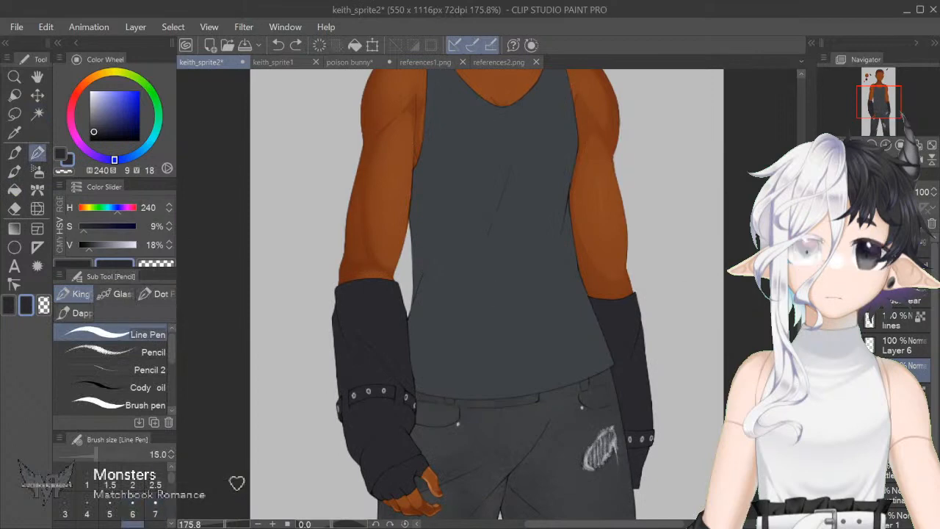
pyautogui.click(898, 346)
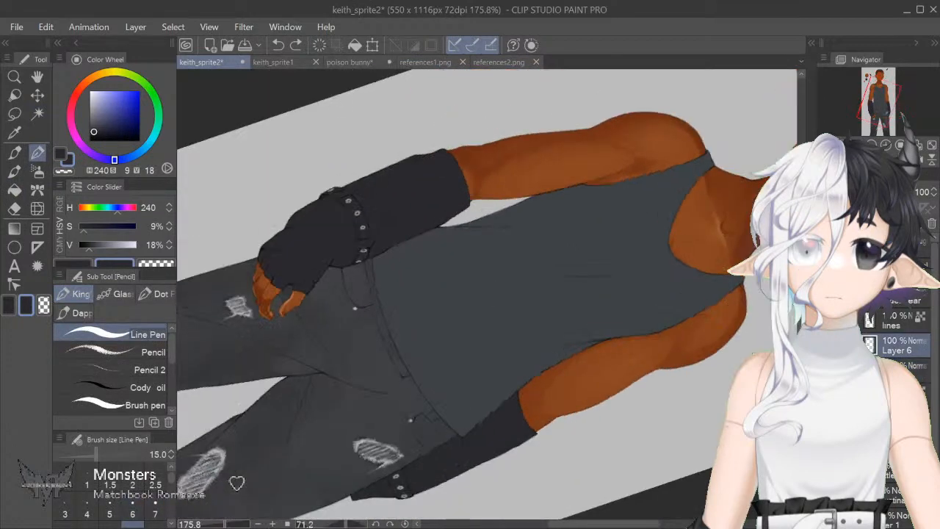
pyautogui.scroll(3, 490, 294)
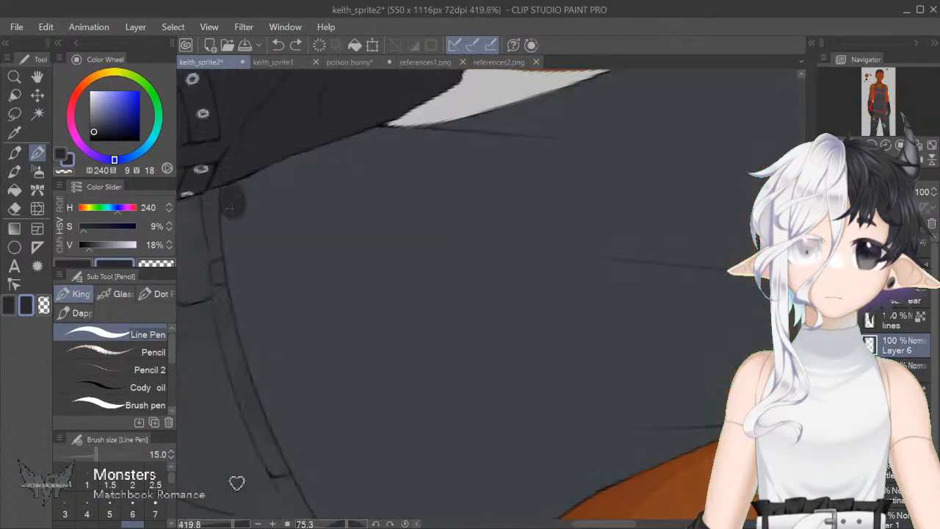
pyautogui.moveTo(230, 194); pyautogui.dragTo(379, 124)
pyautogui.moveTo(222, 212)
pyautogui.mouseDown()
pyautogui.moveTo(258, 375)
pyautogui.moveTo(243, 315)
pyautogui.moveTo(279, 425)
pyautogui.mouseUp()
pyautogui.moveTo(247, 332)
pyautogui.mouseDown()
pyautogui.moveTo(313, 488)
pyautogui.moveTo(276, 416)
pyautogui.moveTo(325, 517)
pyautogui.mouseUp()
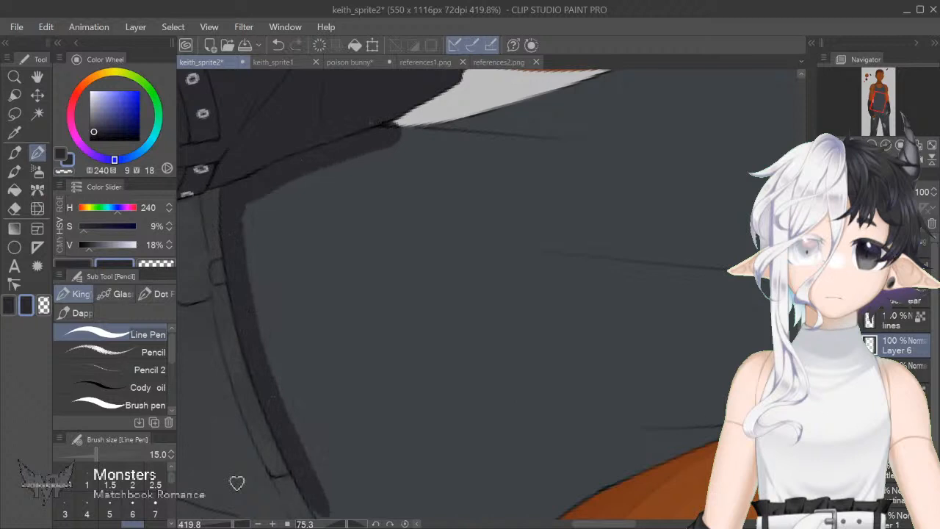
# Step: Continue the near-black edge around the tank top's hem corner and up its opposite side with the Line Pen at sizes 10 and 7
pyautogui.scroll(-3, 488, 294)
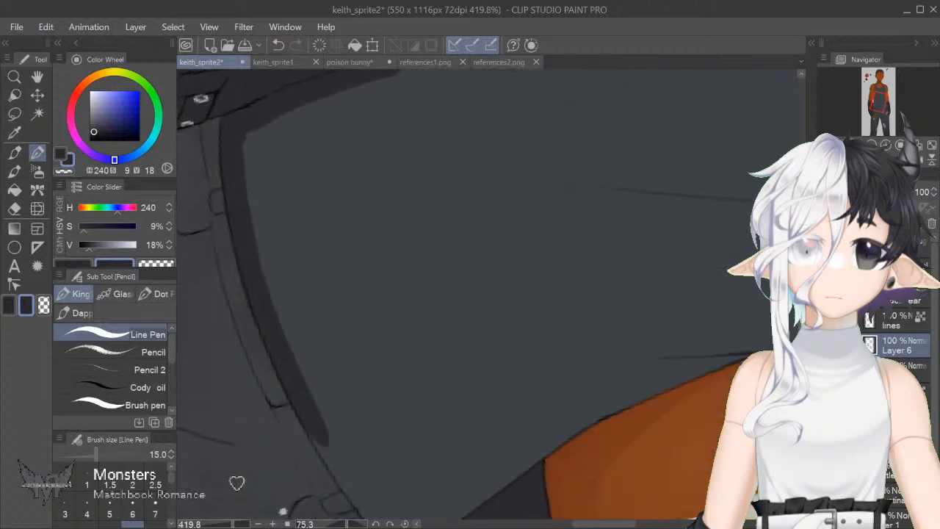
pyautogui.press('[')
pyautogui.press('[')
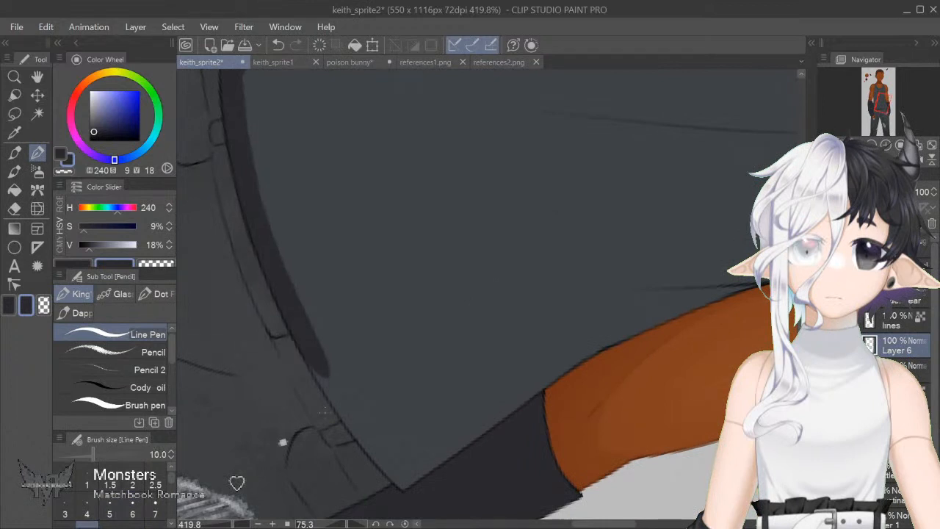
pyautogui.moveTo(327, 378); pyautogui.dragTo(360, 439)
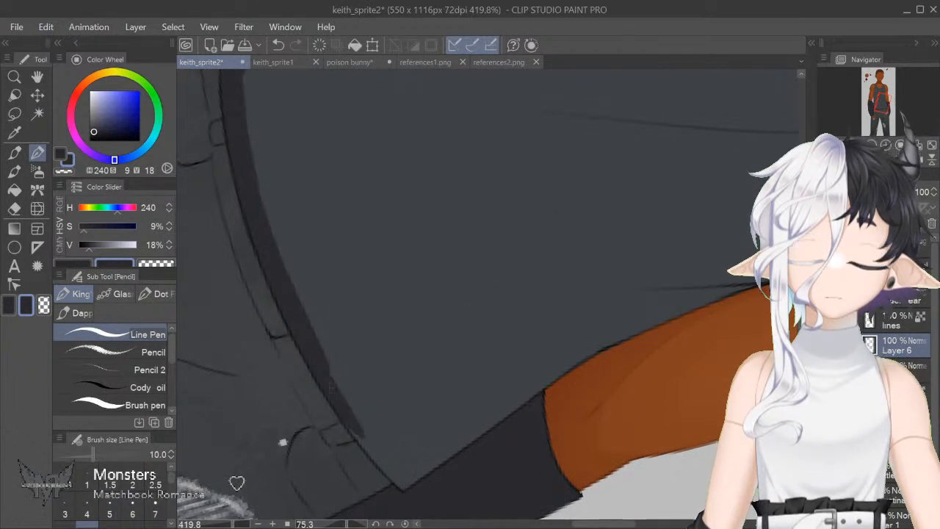
pyautogui.moveTo(336, 401)
pyautogui.mouseDown()
pyautogui.moveTo(404, 487)
pyautogui.moveTo(553, 366)
pyautogui.mouseUp()
pyautogui.moveTo(485, 427)
pyautogui.mouseDown()
pyautogui.moveTo(527, 372)
pyautogui.moveTo(529, 349)
pyautogui.moveTo(506, 410)
pyautogui.moveTo(551, 371)
pyautogui.moveTo(538, 393)
pyautogui.moveTo(553, 371)
pyautogui.moveTo(674, 314)
pyautogui.mouseUp()
pyautogui.click(155, 514)
pyautogui.hotkey('ctrl', '@')
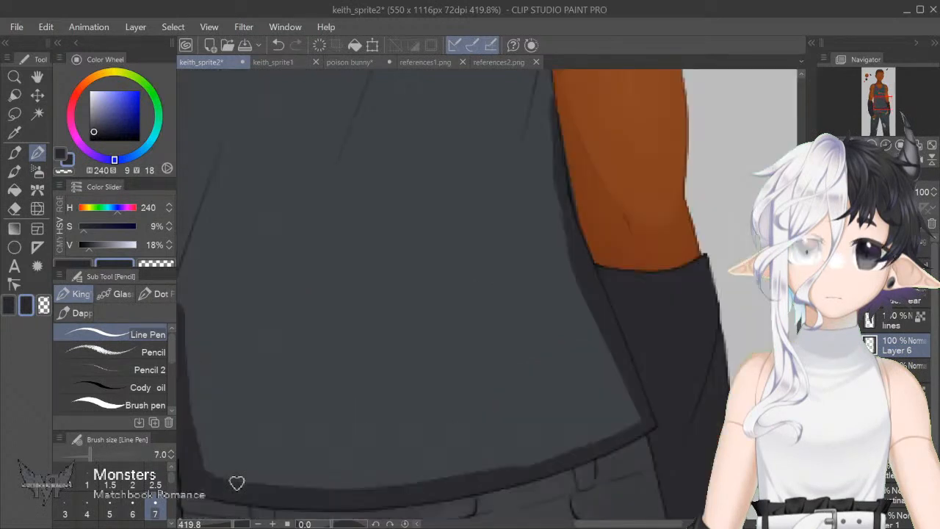
# Step: Thicken the near-black border along the tank top's lower side and hem with the Line Pen at size 17
pyautogui.hotkey('ctrl', '-')
pyautogui.hotkey('ctrl', '-')
pyautogui.hotkey('ctrl', '-')
pyautogui.click(155, 525)
pyautogui.moveTo(340, 265)
pyautogui.mouseDown()
pyautogui.moveTo(369, 382)
pyautogui.moveTo(556, 351)
pyautogui.mouseUp()
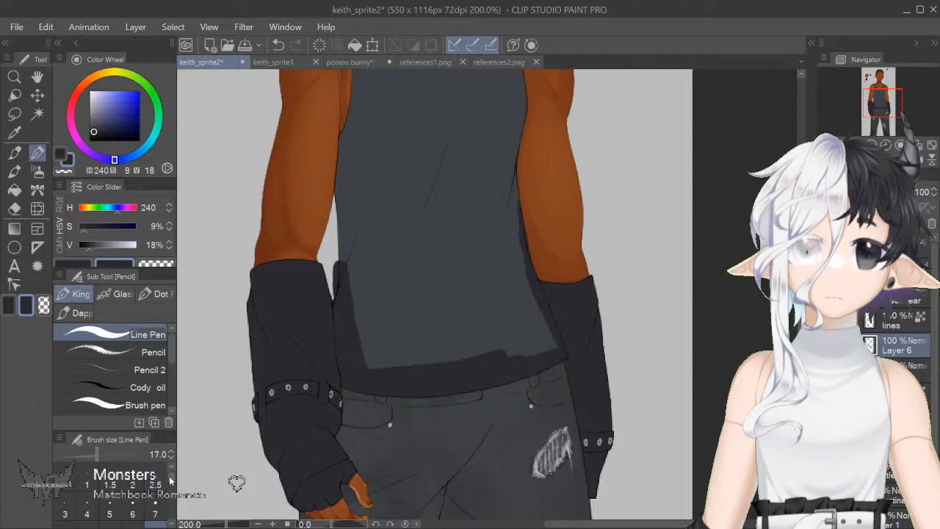
# Step: Paint over the rest of the tank top up to the neckline and straps in near-black with the Line Pen at size 40
pyautogui.scroll(-3, 169, 476)
pyautogui.click(132, 509)
pyautogui.moveTo(340, 234)
pyautogui.mouseDown()
pyautogui.moveTo(347, 275)
pyautogui.moveTo(361, 292)
pyautogui.moveTo(371, 288)
pyautogui.moveTo(411, 338)
pyautogui.moveTo(451, 358)
pyautogui.moveTo(502, 316)
pyautogui.moveTo(539, 344)
pyautogui.moveTo(513, 269)
pyautogui.moveTo(516, 156)
pyautogui.mouseUp()
pyautogui.scroll(6, 587, 311)
pyautogui.moveTo(521, 320)
pyautogui.mouseDown()
pyautogui.moveTo(518, 236)
pyautogui.moveTo(494, 157)
pyautogui.moveTo(482, 213)
pyautogui.moveTo(417, 226)
pyautogui.moveTo(368, 158)
pyautogui.moveTo(344, 365)
pyautogui.moveTo(361, 415)
pyautogui.moveTo(380, 233)
pyautogui.moveTo(370, 295)
pyautogui.moveTo(393, 459)
pyautogui.moveTo(395, 344)
pyautogui.moveTo(431, 426)
pyautogui.moveTo(476, 472)
pyautogui.moveTo(492, 459)
pyautogui.moveTo(498, 224)
pyautogui.moveTo(393, 265)
pyautogui.moveTo(417, 263)
pyautogui.moveTo(452, 406)
pyautogui.moveTo(463, 395)
pyautogui.moveTo(467, 288)
pyautogui.mouseUp()
pyautogui.hotkey('ctrl', 'alt', 'g')
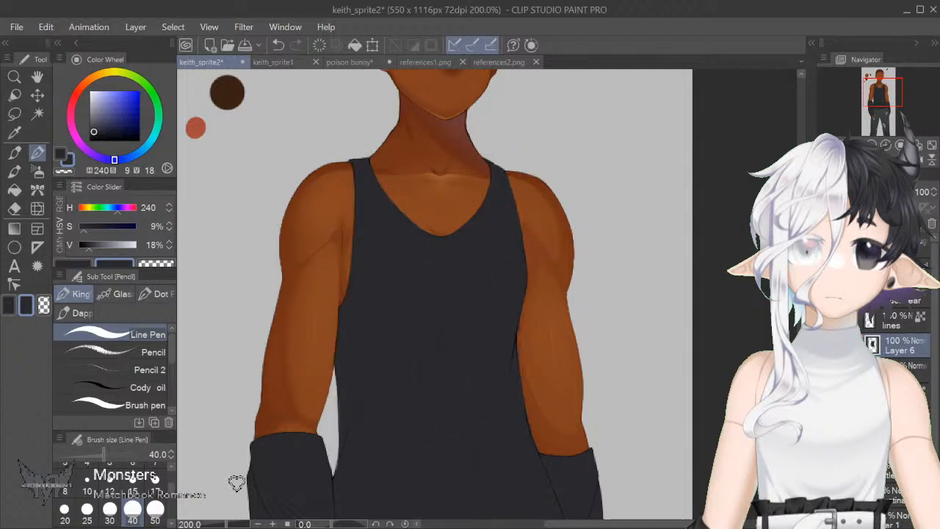
# Step: Lower the opacity of Layer 6 to 74%
pyautogui.moveTo(912, 192); pyautogui.dragTo(902, 191)
pyautogui.scroll(-3, 433, 294)
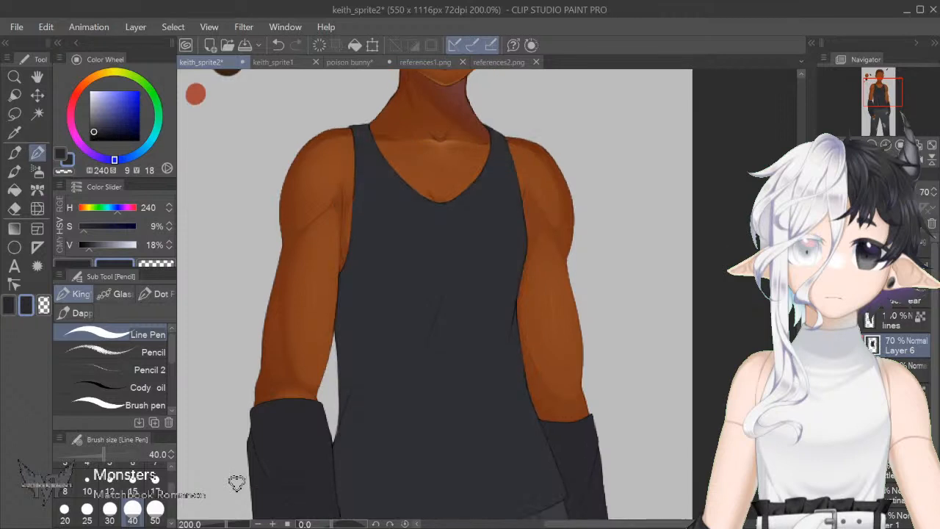
pyautogui.click(934, 189)
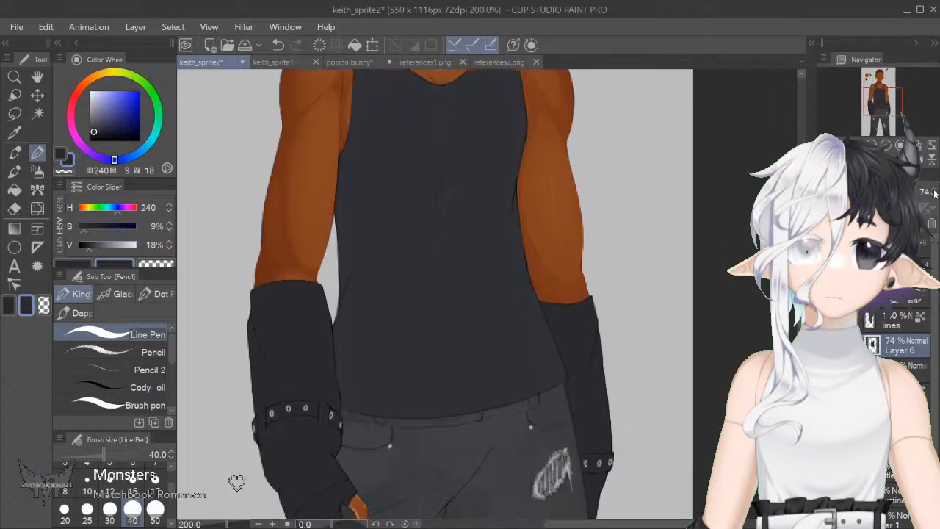
# Step: Merge Layer 6 down into Layer 5
pyautogui.click(935, 192)
pyautogui.hotkey('ctrl', 'e')
pyautogui.hotkey('ctrl', '0')
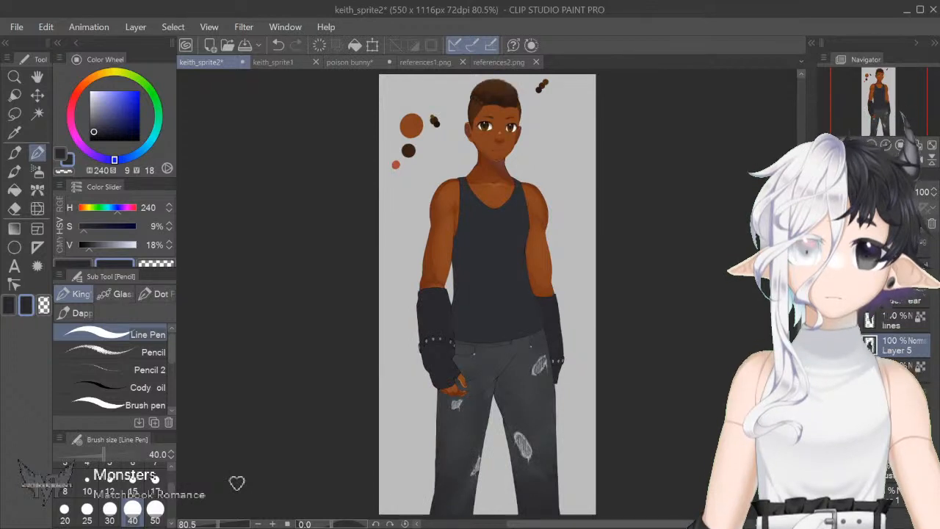
# Step: Create a new raster layer above the lines layer and make white the drawing colour
pyautogui.click(896, 320)
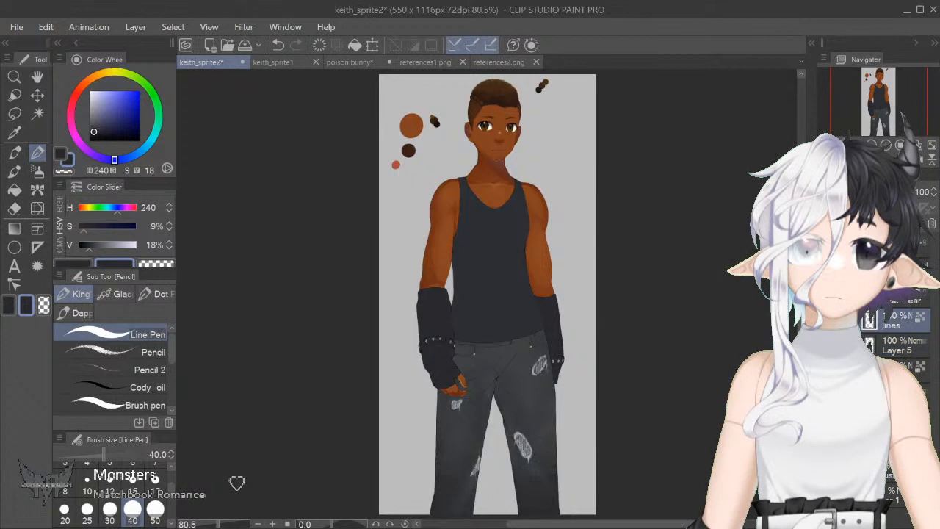
pyautogui.hotkey('ctrl', 'shift', 'n')
pyautogui.click(65, 158)
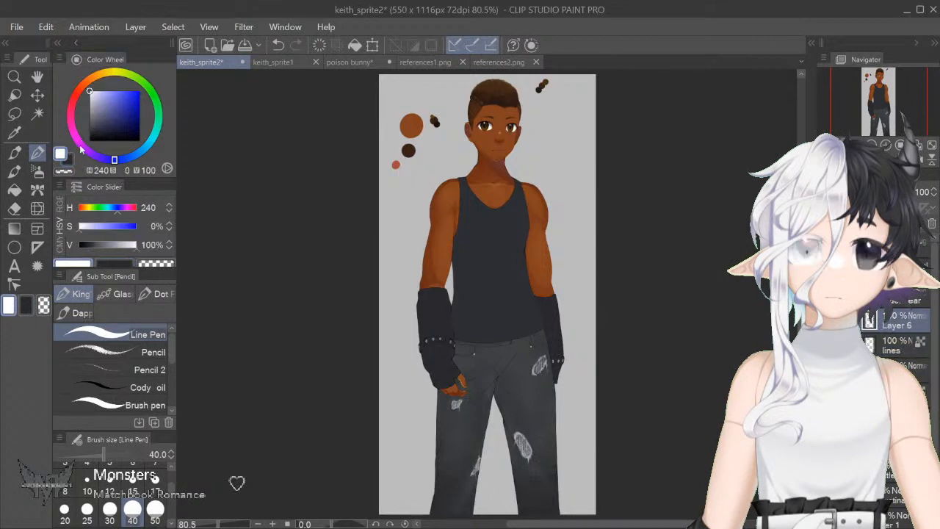
# Step: Choose the Curb Chain 2 brush and try a white chain stroke down the character's right arm
pyautogui.click(119, 293)
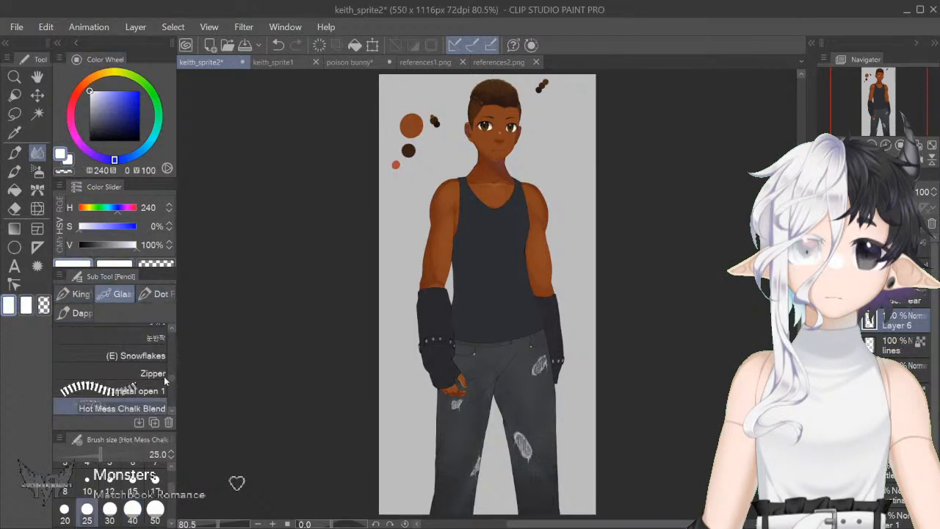
pyautogui.scroll(1, 171, 331)
pyautogui.scroll(2, 168, 335)
pyautogui.scroll(2, 170, 331)
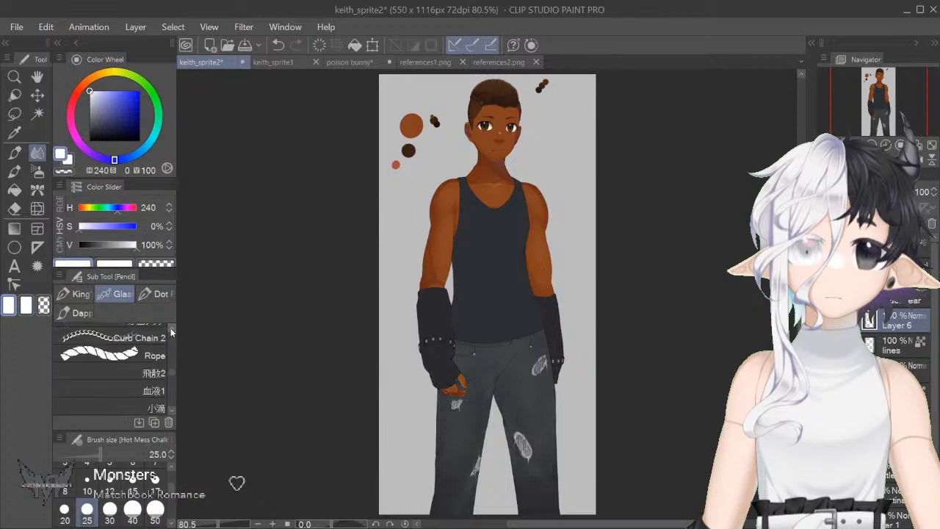
pyautogui.click(156, 337)
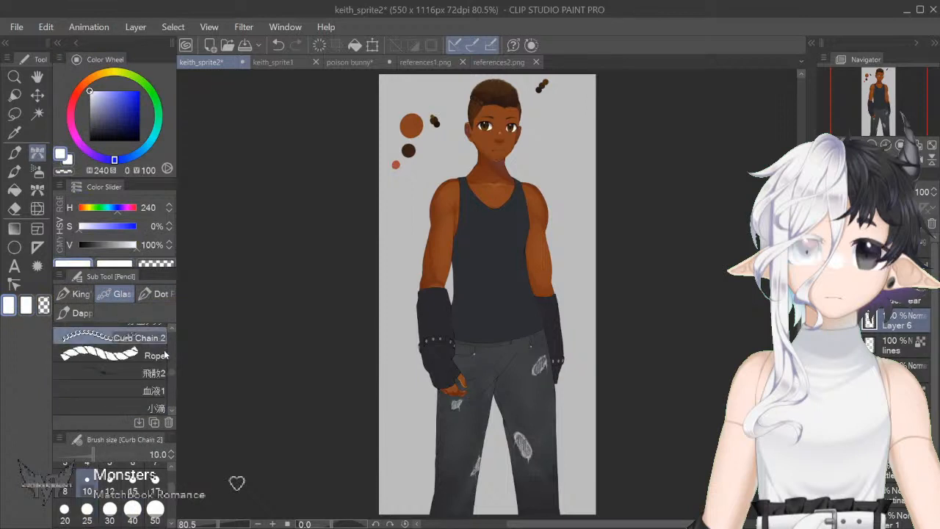
pyautogui.moveTo(439, 218); pyautogui.dragTo(435, 348)
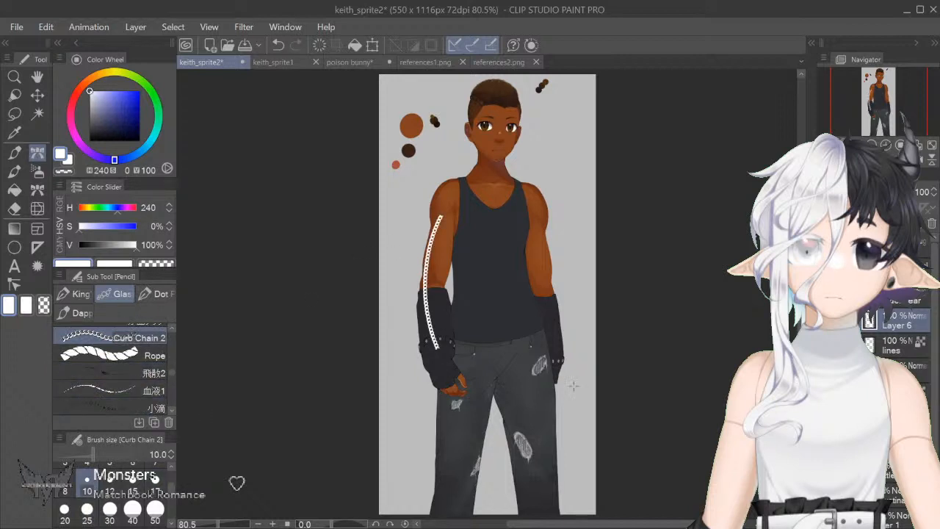
pyautogui.hotkey('ctrl', 'z')
# Step: Set the chain brush colours to grey (HSV 240, 1, 57) as main and dark grey as secondary
pyautogui.press('x')
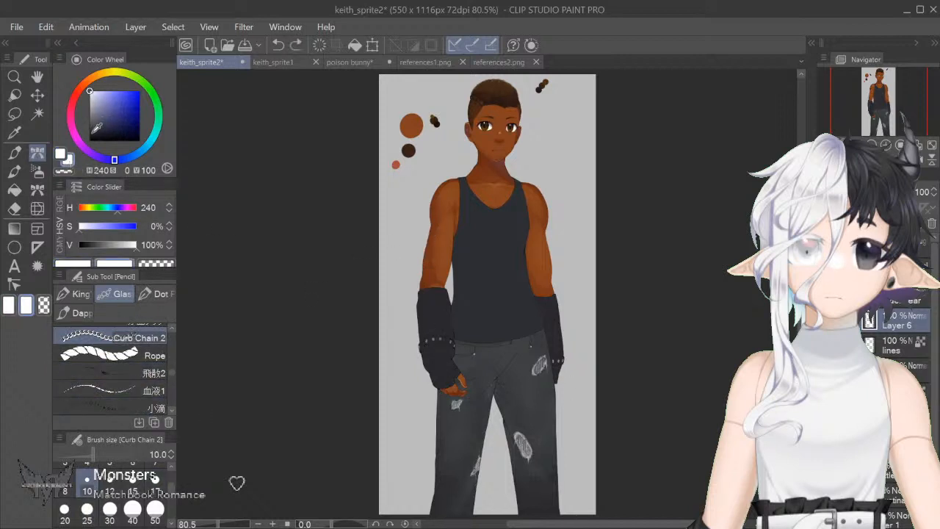
pyautogui.click(94, 129)
pyautogui.click(60, 154)
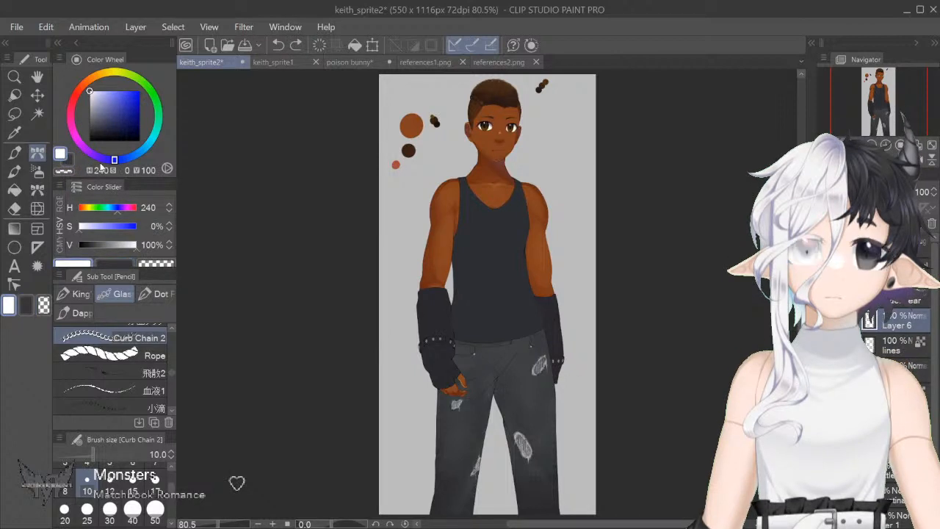
pyautogui.click(90, 111)
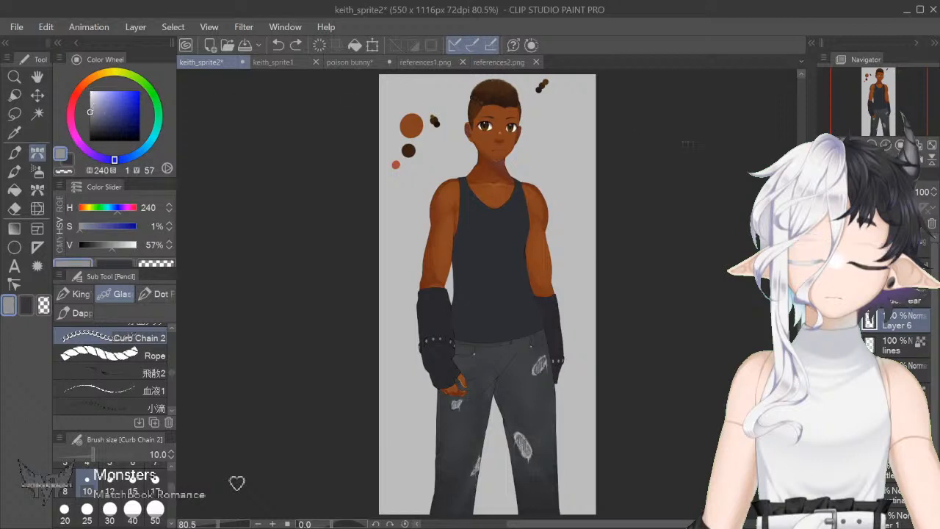
# Step: Try grey curb-chain strokes across the character's left arm sleeve above the studded strap, adjusting the dark secondary colour
pyautogui.scroll(-3, 487, 294)
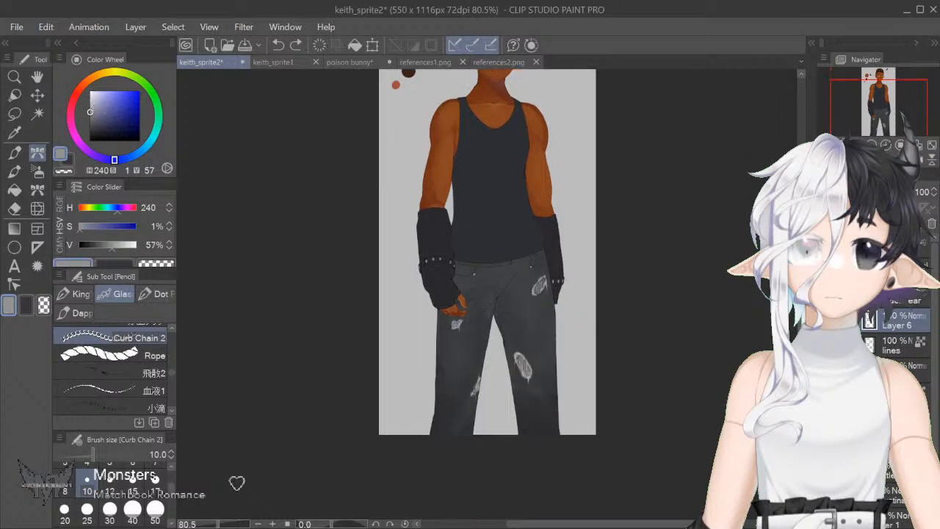
pyautogui.scroll(6, 487, 294)
pyautogui.scroll(3, 236, 483)
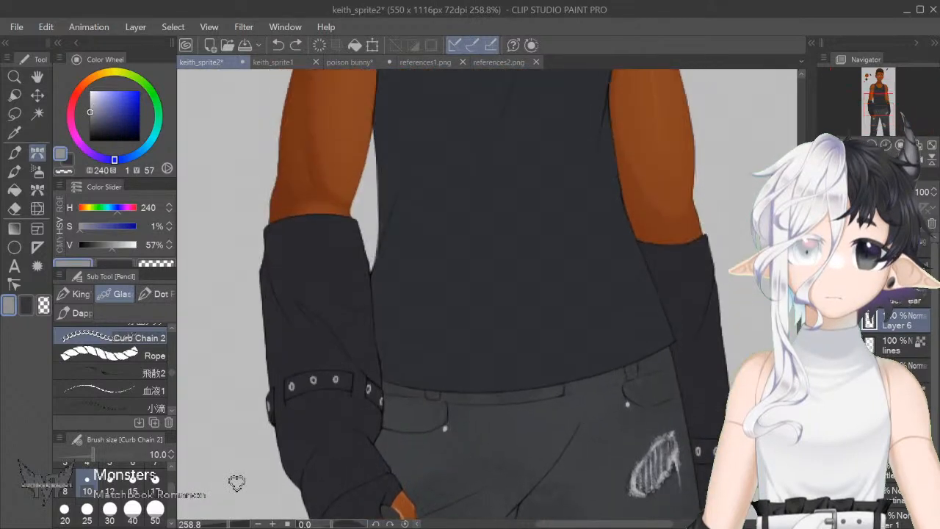
pyautogui.hscroll(3, 235, 483)
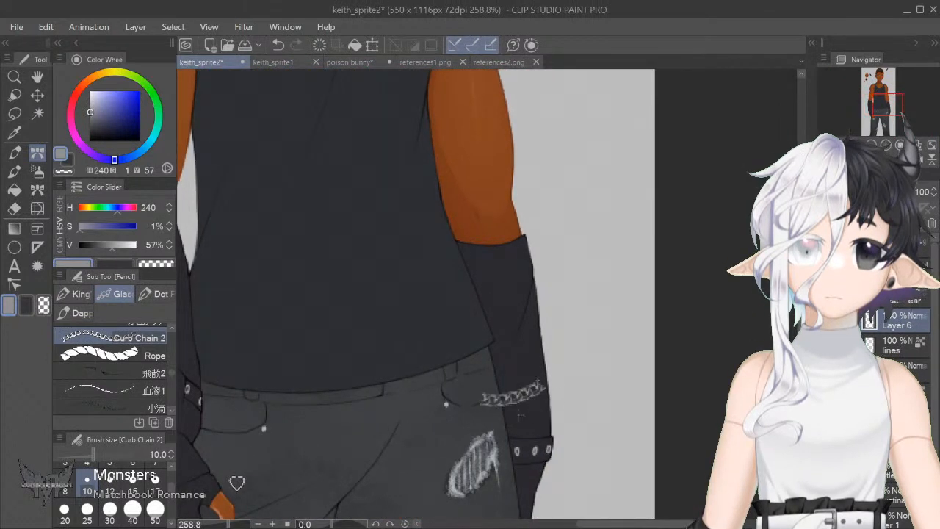
pyautogui.click(93, 129)
pyautogui.moveTo(502, 408); pyautogui.dragTo(549, 396)
pyautogui.hotkey('ctrl', 'z')
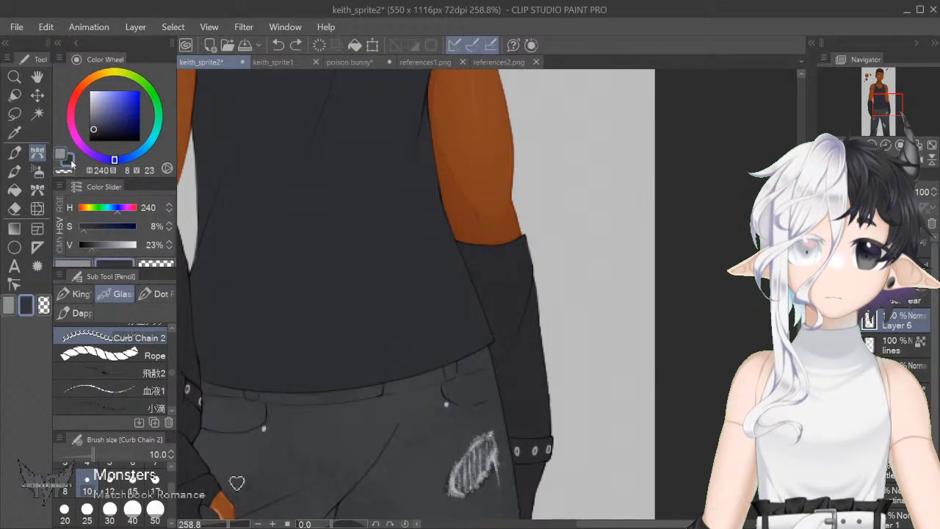
# Step: Set the main colour to dark grey (HSV 240, 6, 28) and the secondary colour to light grey (HSV 240, 6, 61)
pyautogui.click(93, 107)
pyautogui.press('x')
pyautogui.click(93, 127)
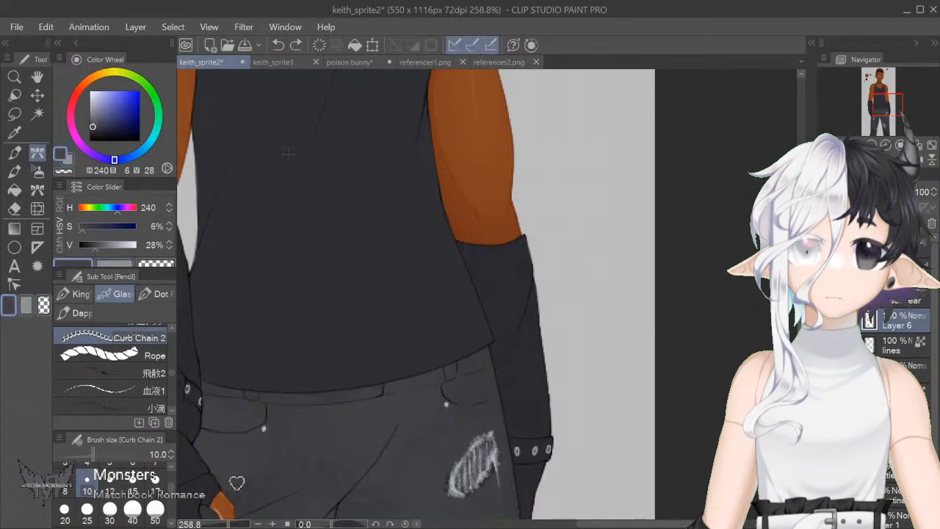
# Step: Draw two curb chains across the character's left arm sleeve above the studded strap
pyautogui.moveTo(485, 396); pyautogui.dragTo(548, 371)
pyautogui.scroll(-4, 564, 310)
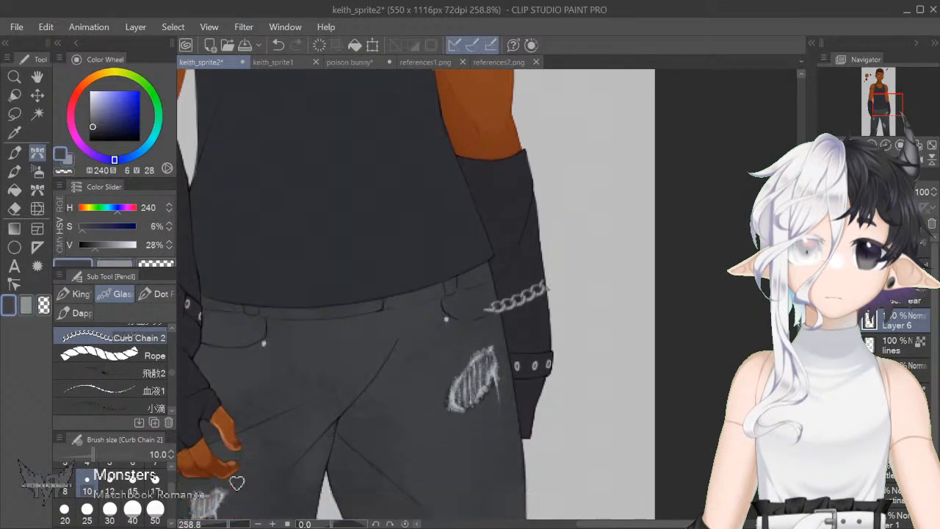
pyautogui.hotkey('ctrl', 'z')
pyautogui.moveTo(479, 269); pyautogui.dragTo(558, 233)
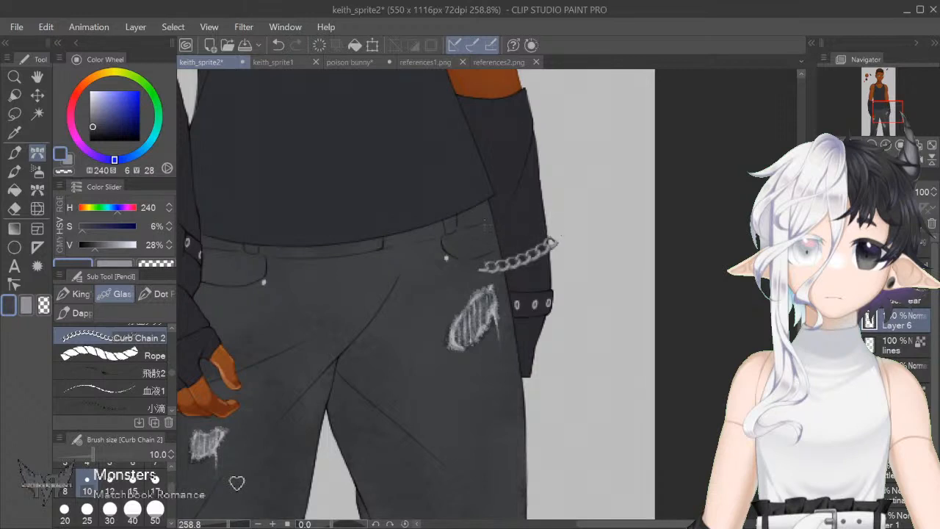
pyautogui.moveTo(476, 229); pyautogui.dragTo(558, 217)
# Step: Draw two curved curb chains around the character's right arm sleeve, just above the studded strap
pyautogui.hscroll(-6, 393, 220)
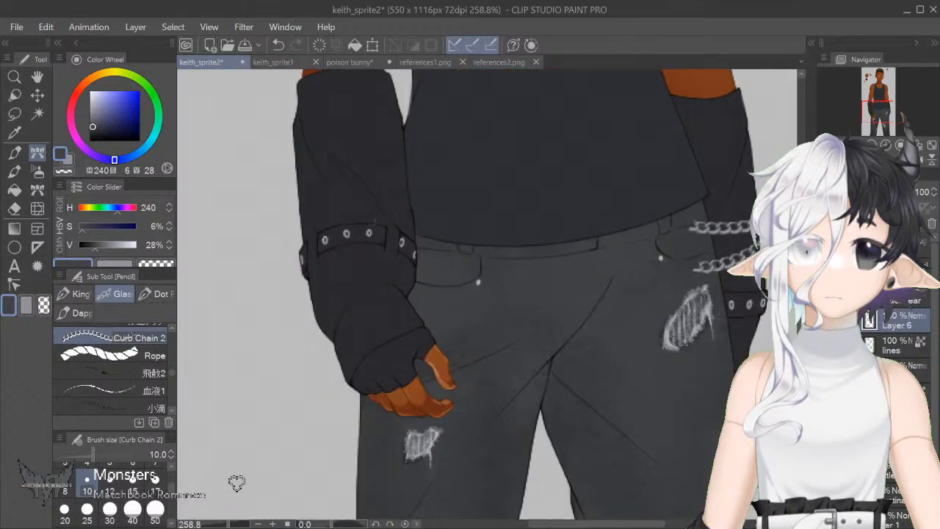
pyautogui.moveTo(296, 224)
pyautogui.mouseDown()
pyautogui.moveTo(392, 200)
pyautogui.moveTo(418, 214)
pyautogui.mouseUp()
pyautogui.hotkey('ctrl', 'z')
pyautogui.moveTo(296, 225); pyautogui.dragTo(418, 214)
pyautogui.moveTo(288, 204)
pyautogui.mouseDown()
pyautogui.moveTo(426, 204)
pyautogui.moveTo(381, 171)
pyautogui.moveTo(285, 204)
pyautogui.mouseUp()
pyautogui.hotkey('ctrl', 'z')
pyautogui.scroll(3, 485, 294)
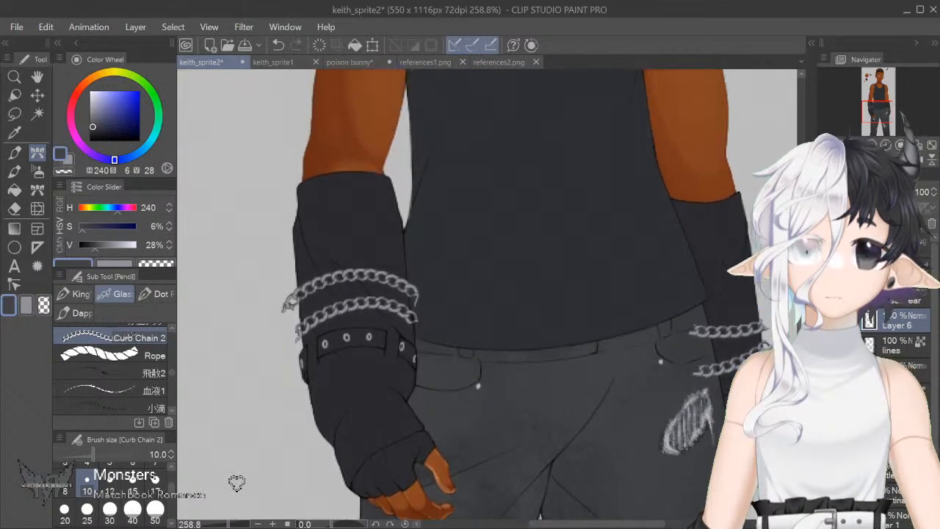
# Step: Erase the overhanging chain ends at both edges of the right arm sleeve using the Line Pen, transparent colour and size 7
pyautogui.click(64, 172)
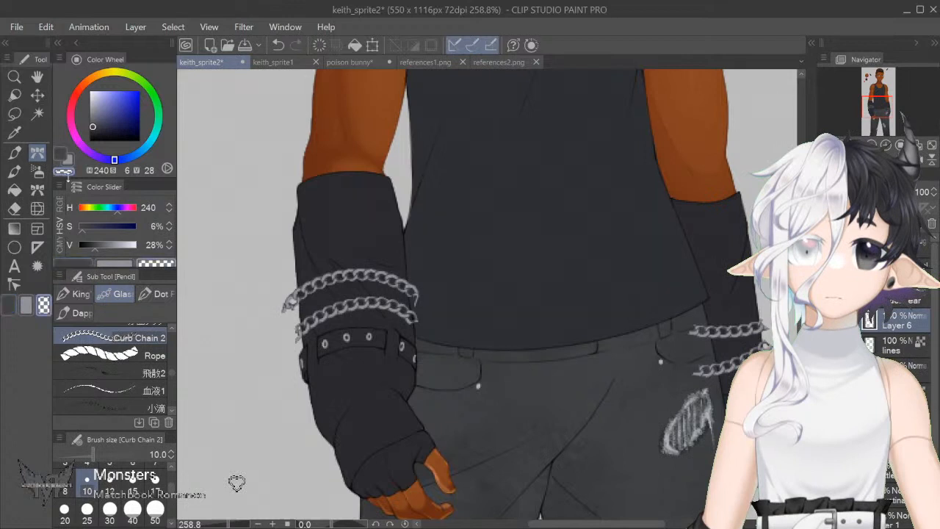
pyautogui.click(80, 293)
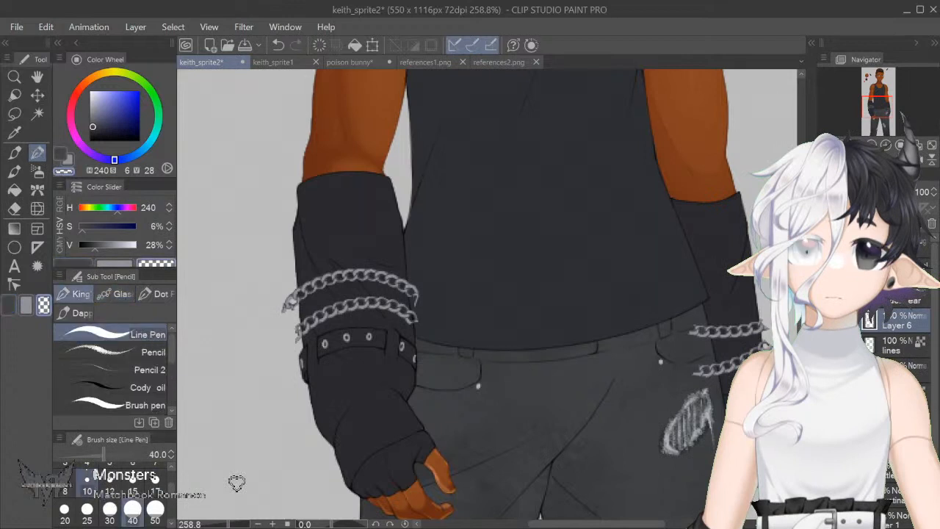
pyautogui.click(90, 485)
pyautogui.click(158, 464)
pyautogui.moveTo(536, 525); pyautogui.dragTo(508, 525)
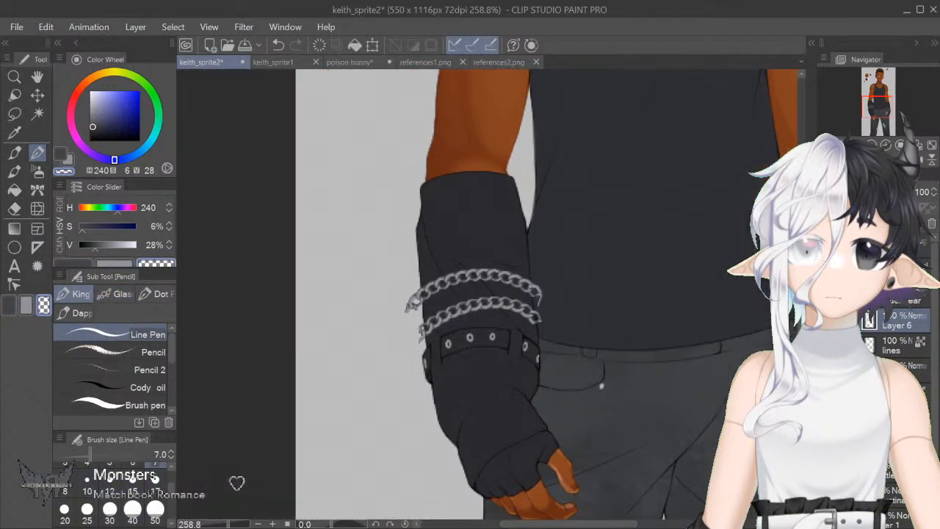
pyautogui.moveTo(230, 524); pyautogui.dragTo(234, 524)
pyautogui.scroll(2, 488, 295)
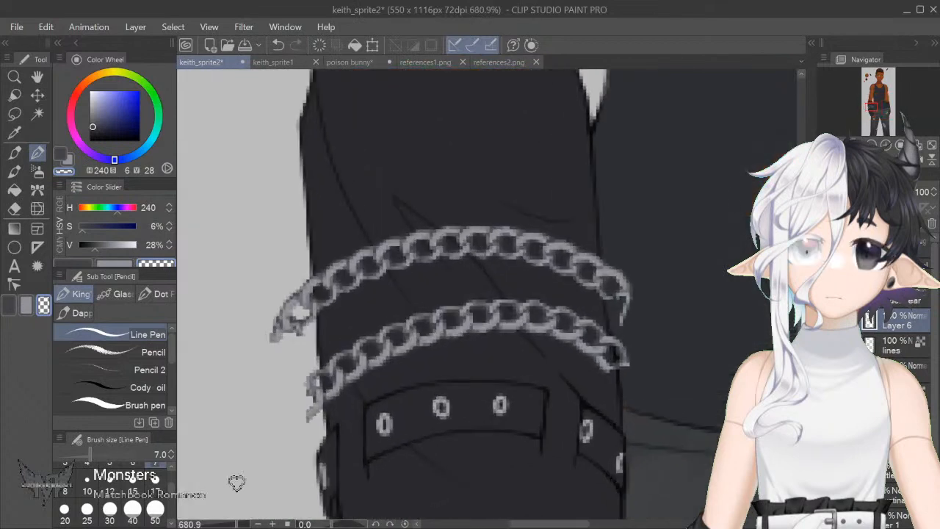
pyautogui.moveTo(629, 287); pyautogui.dragTo(621, 296)
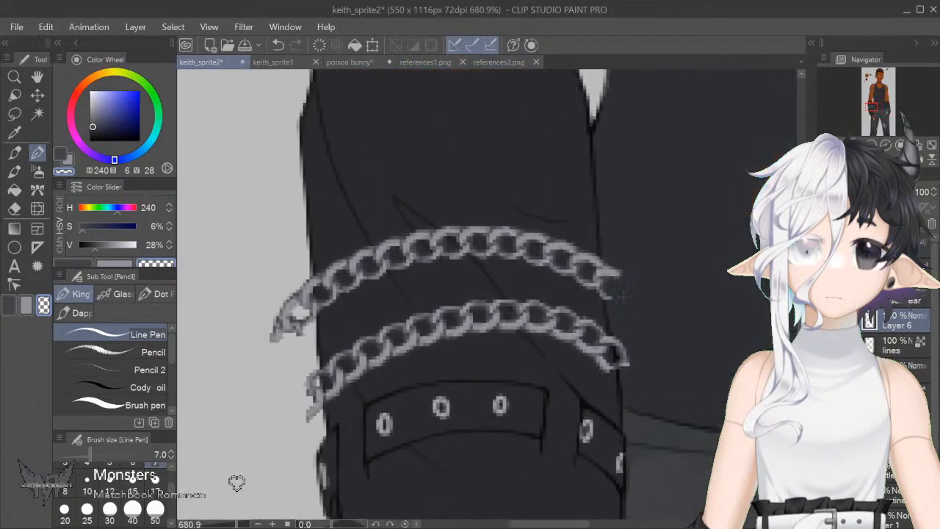
pyautogui.moveTo(288, 310)
pyautogui.mouseDown()
pyautogui.moveTo(301, 334)
pyautogui.moveTo(286, 289)
pyautogui.moveTo(309, 323)
pyautogui.moveTo(297, 286)
pyautogui.mouseUp()
pyautogui.moveTo(307, 402)
pyautogui.mouseDown()
pyautogui.moveTo(315, 425)
pyautogui.moveTo(320, 418)
pyautogui.moveTo(307, 381)
pyautogui.mouseUp()
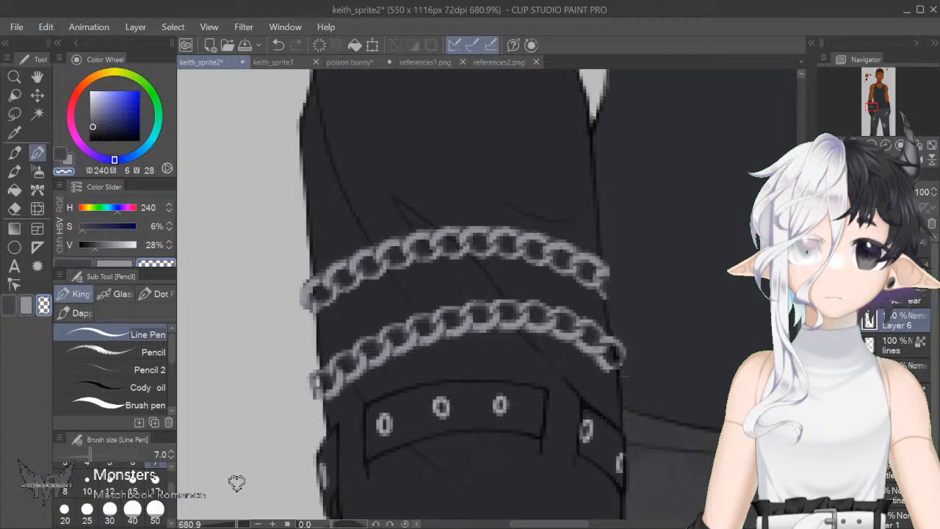
# Step: Redraw the end links of both chains on the right arm sleeve in light grey with a size 3 Line Pen
pyautogui.click(66, 160)
pyautogui.click(66, 464)
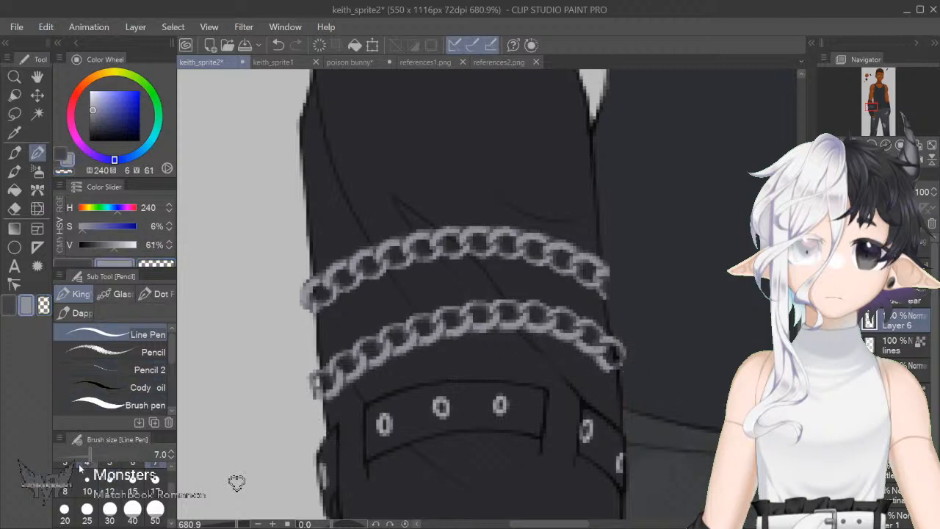
pyautogui.moveTo(621, 358)
pyautogui.mouseDown()
pyautogui.moveTo(614, 367)
pyautogui.moveTo(623, 373)
pyautogui.mouseUp()
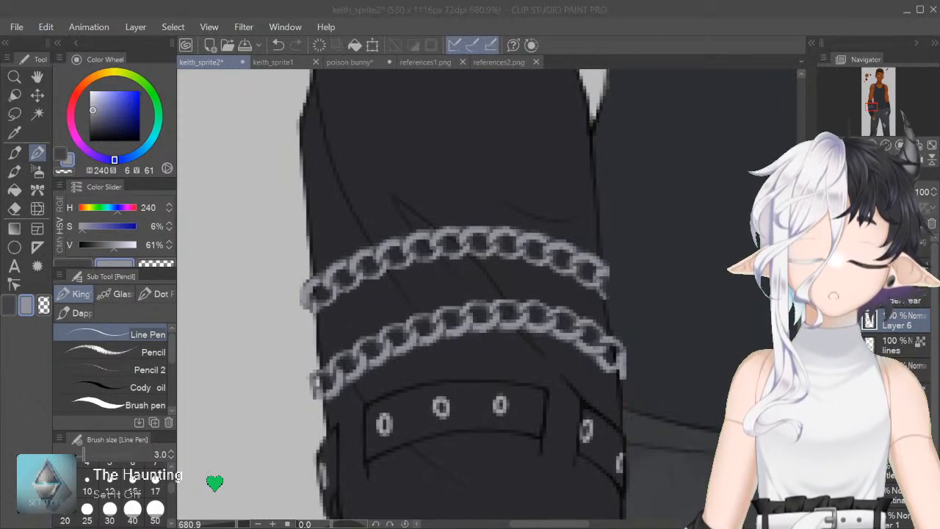
pyautogui.moveTo(604, 272); pyautogui.dragTo(612, 297)
pyautogui.hotkey('ctrl', 'z')
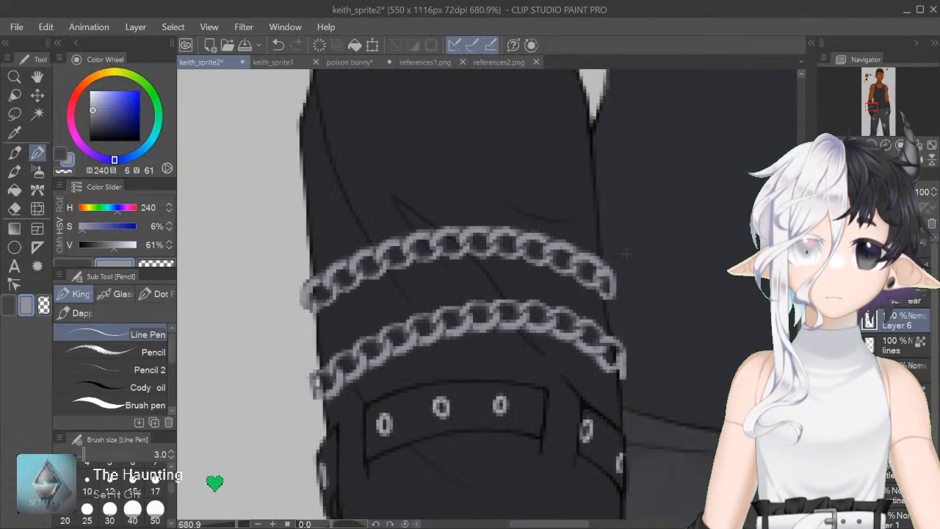
pyautogui.moveTo(305, 310); pyautogui.dragTo(316, 331)
pyautogui.hotkey('ctrl', 'z')
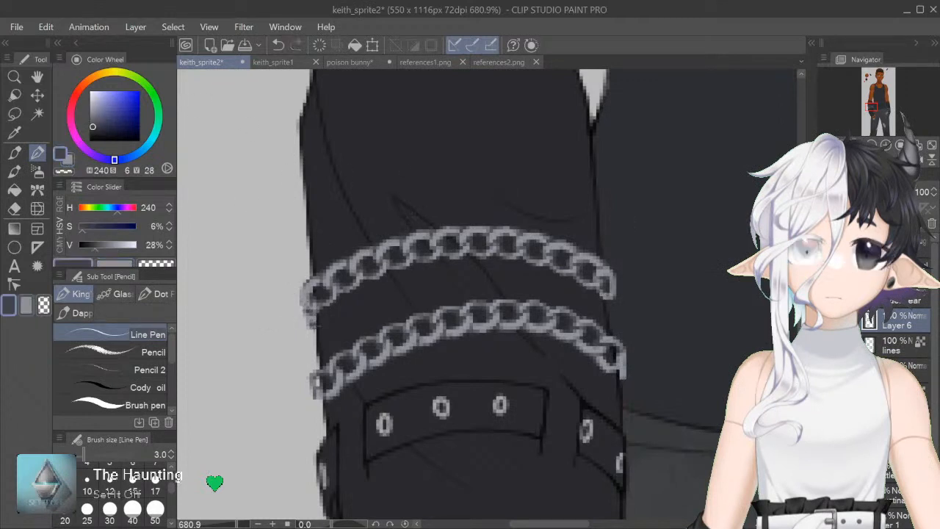
# Step: Refine the chain ends where they wrap around the right arm sleeve's edges, alternating the dark and light grey colours
pyautogui.press('x')
pyautogui.moveTo(608, 299); pyautogui.dragTo(614, 318)
pyautogui.hotkey('ctrl', 'z')
pyautogui.press('x')
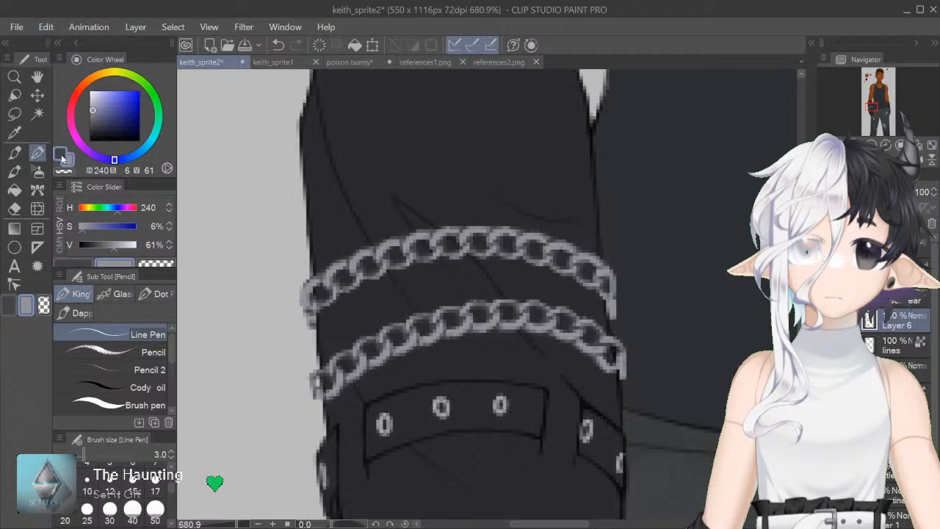
pyautogui.press('x')
pyautogui.press('x')
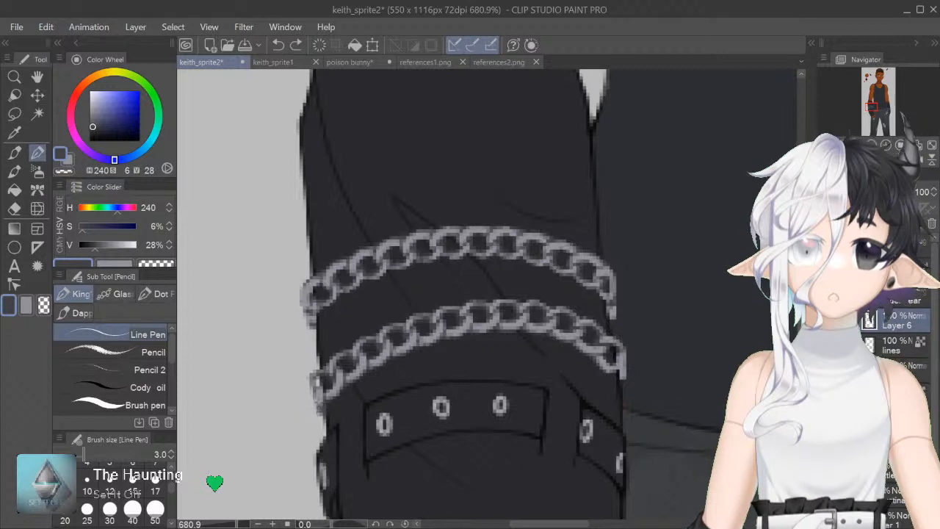
pyautogui.press('x')
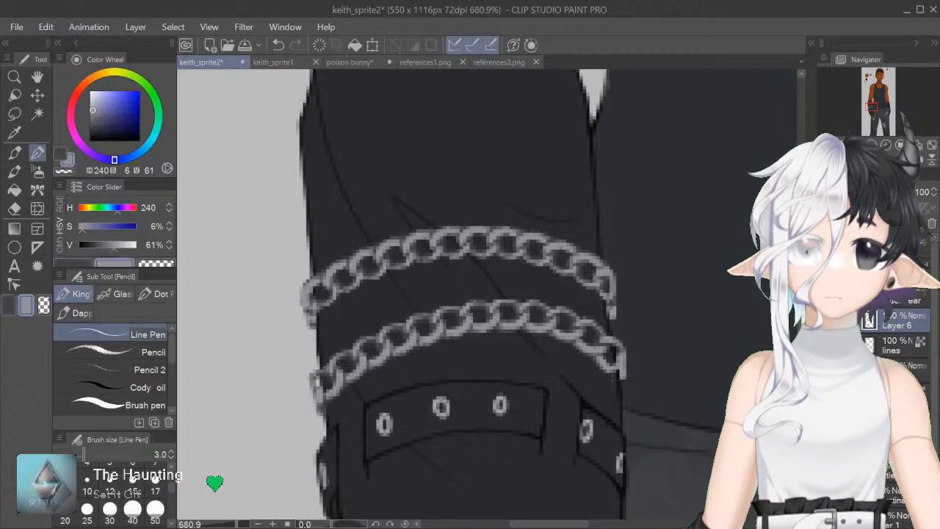
pyautogui.press('x')
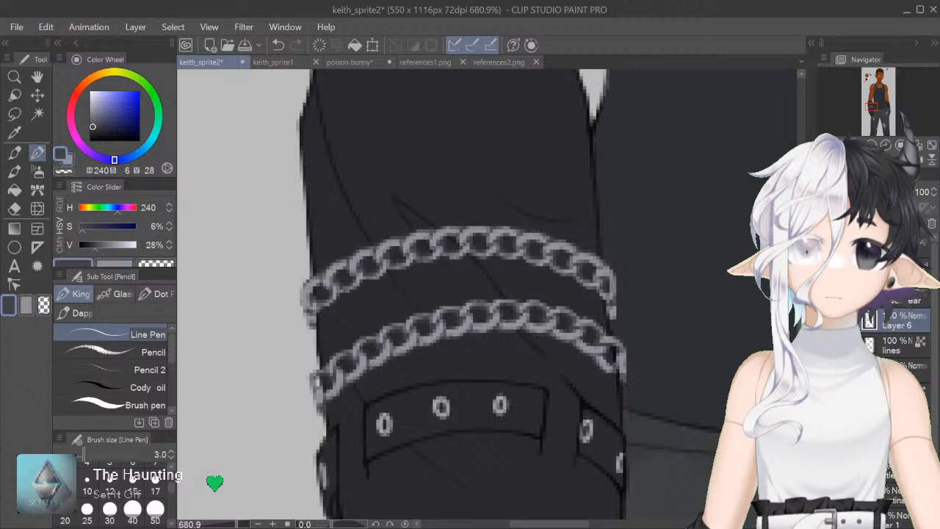
# Step: Erase the inner ends of both chains overhanging the trousers from the left arm sleeve, using the Line Pen, transparent colour and size 5
pyautogui.moveTo(558, 524); pyautogui.dragTo(694, 524)
pyautogui.press('c')
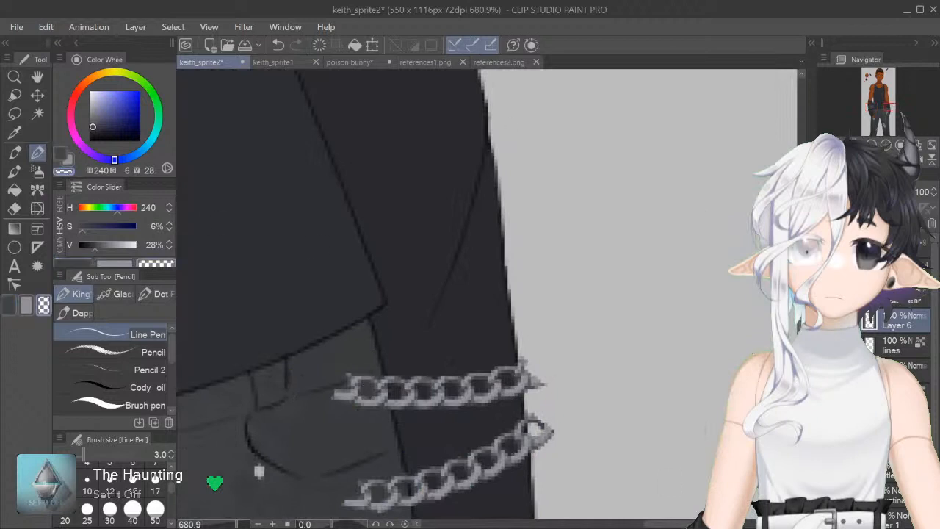
pyautogui.scroll(-3, 487, 294)
pyautogui.click(109, 463)
pyautogui.moveTo(685, 523); pyautogui.dragTo(525, 524)
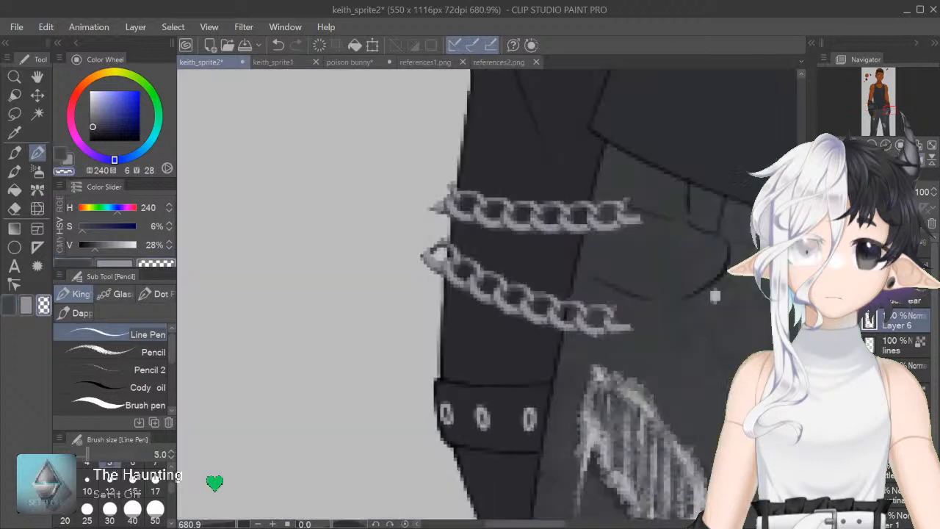
pyautogui.moveTo(587, 200)
pyautogui.mouseDown()
pyautogui.moveTo(602, 234)
pyautogui.moveTo(584, 232)
pyautogui.moveTo(604, 230)
pyautogui.mouseUp()
pyautogui.moveTo(633, 198); pyautogui.dragTo(626, 226)
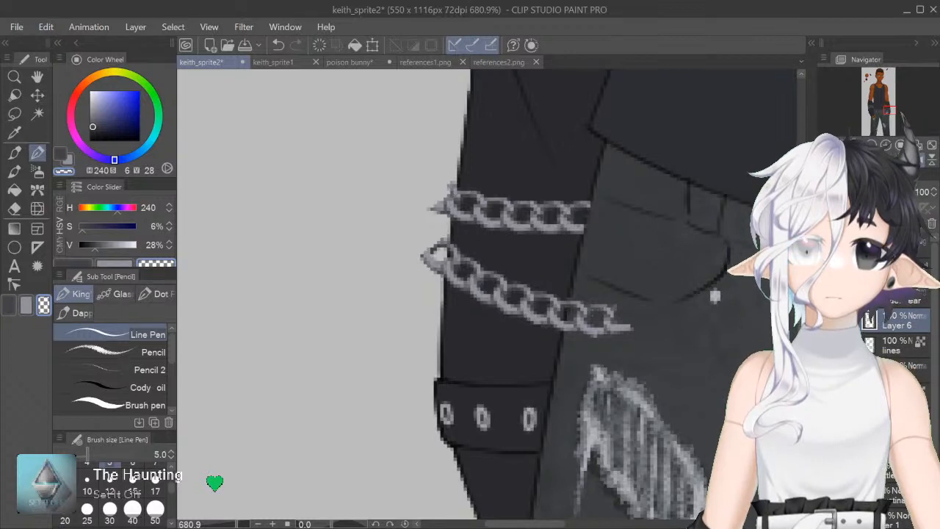
pyautogui.moveTo(577, 307)
pyautogui.mouseDown()
pyautogui.moveTo(588, 328)
pyautogui.moveTo(631, 329)
pyautogui.mouseUp()
# Step: Clean up and redraw the outer end links of both chains on the left arm sleeve with a size 3 Line Pen in light grey
pyautogui.click(27, 304)
pyautogui.click(93, 110)
pyautogui.click(80, 473)
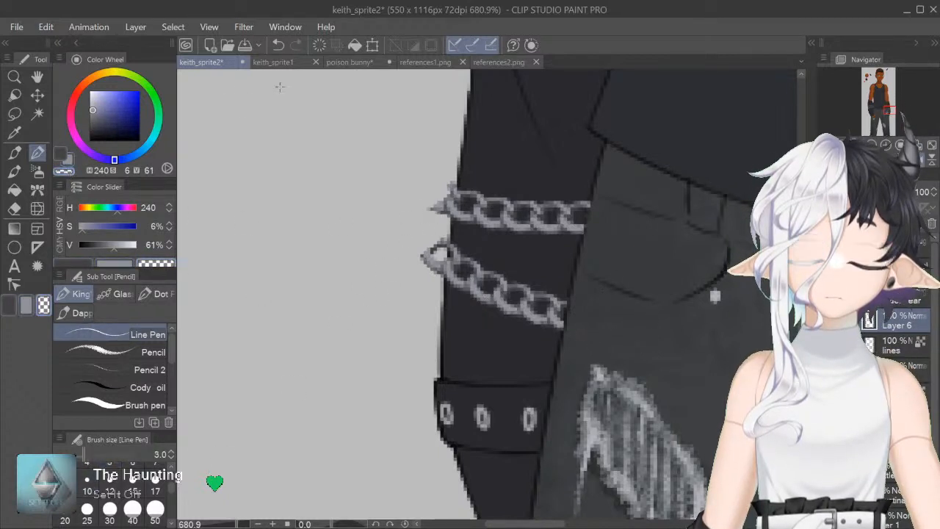
pyautogui.moveTo(438, 200); pyautogui.dragTo(445, 209)
pyautogui.click(447, 186)
pyautogui.moveTo(439, 254)
pyautogui.mouseDown()
pyautogui.moveTo(427, 215)
pyautogui.moveTo(441, 249)
pyautogui.mouseUp()
pyautogui.press('c')
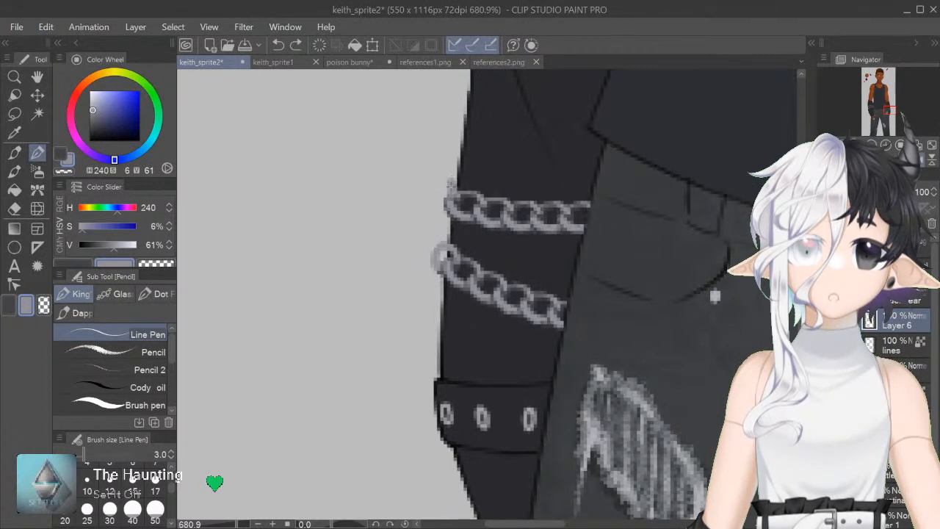
pyautogui.press('x')
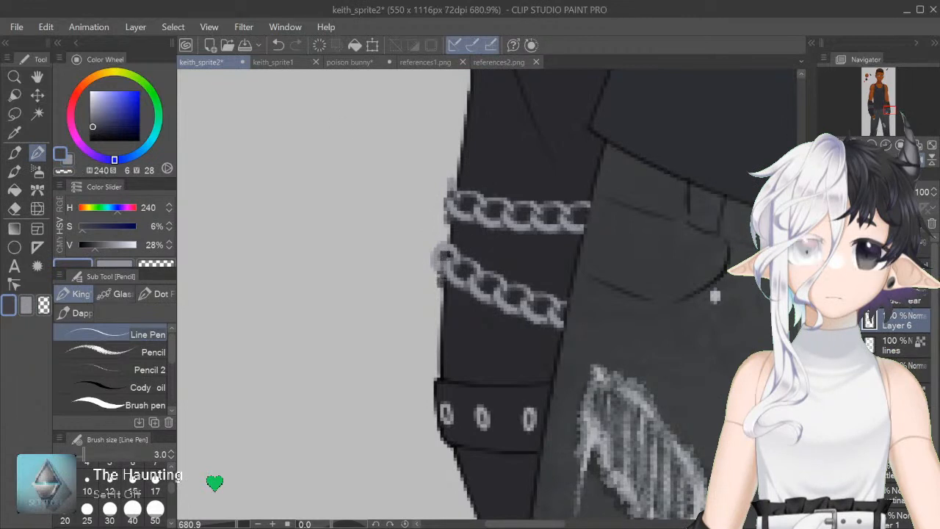
# Step: Examine the chains on both arm sleeves close up and at 150% zoom
pyautogui.moveTo(539, 524); pyautogui.dragTo(663, 524)
pyautogui.press('h')
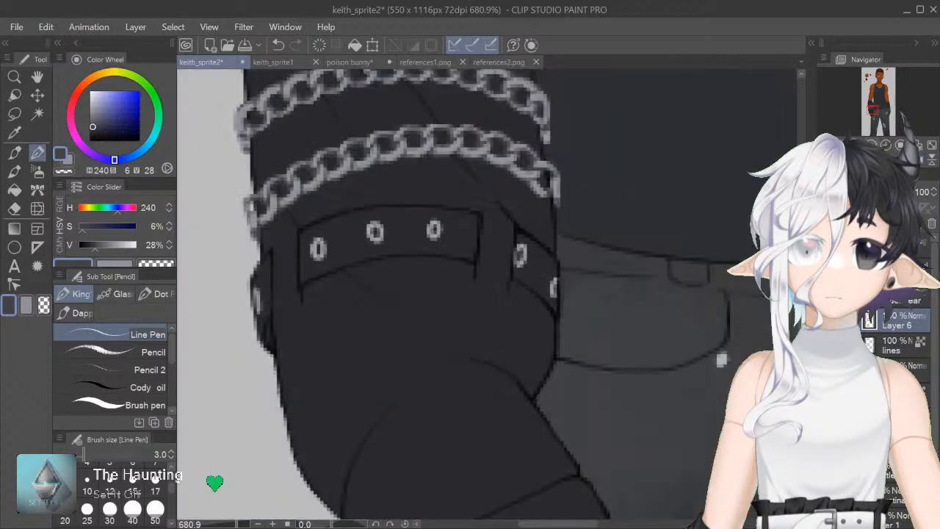
pyautogui.hotkey('ctrl', '-')
pyautogui.hotkey('ctrl', '-')
pyautogui.hotkey('ctrl', '-')
pyautogui.hotkey('ctrl', '-')
pyautogui.hotkey('ctrl', '-')
pyautogui.hotkey('ctrl', '-')
pyautogui.moveTo(586, 524); pyautogui.dragTo(611, 523)
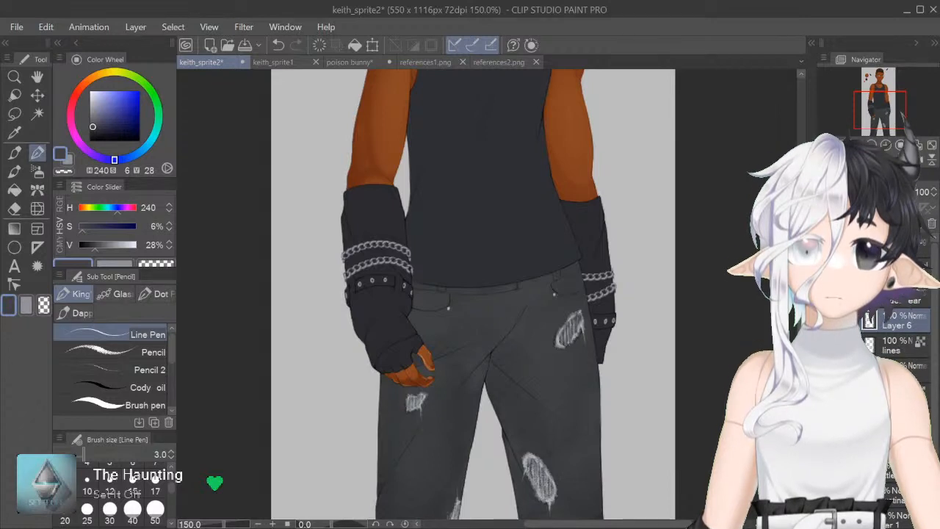
# Step: Make light grey the active colour and select the Curb Chain 2 brush at size 10
pyautogui.press('x')
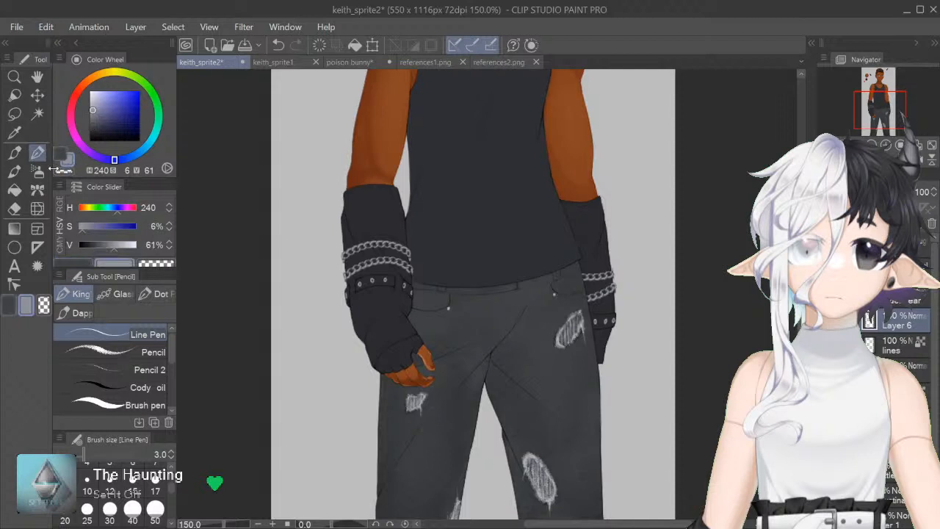
pyautogui.click(38, 171)
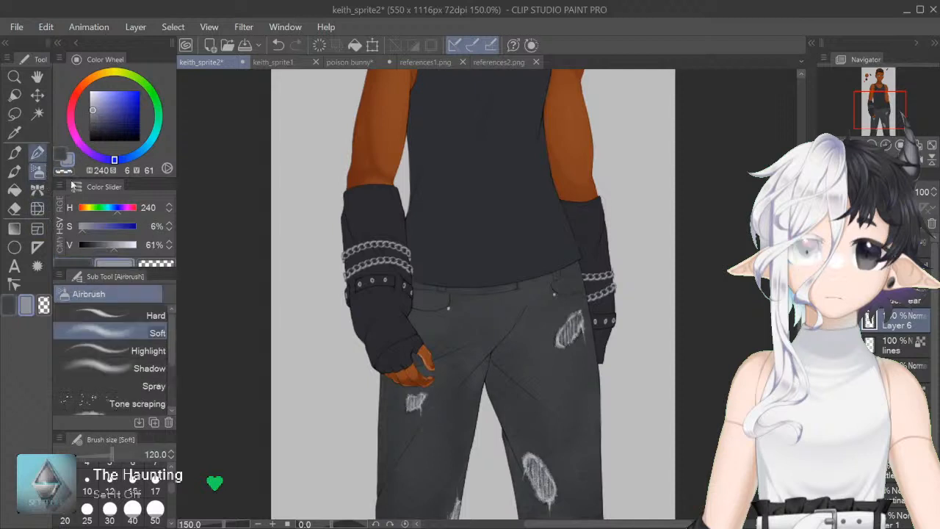
pyautogui.click(37, 153)
pyautogui.click(117, 294)
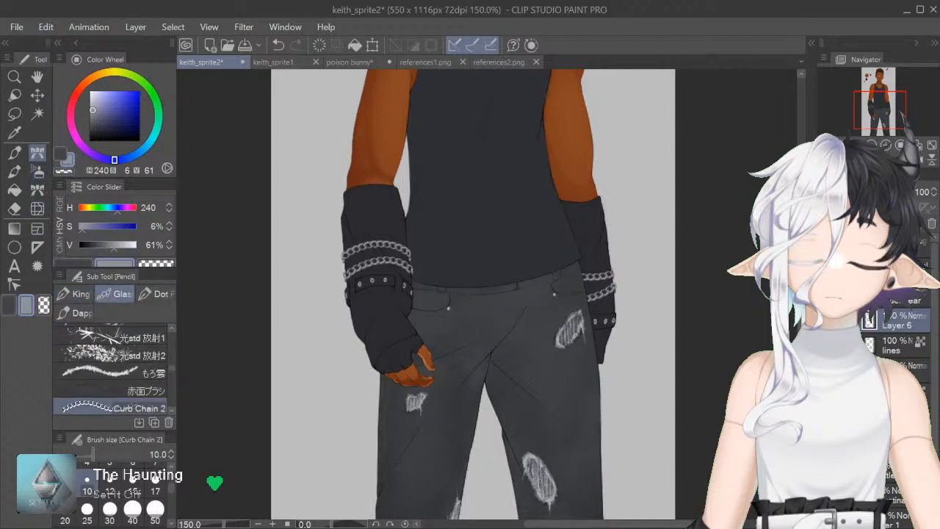
# Step: Look over the character from head to trousers for places that could take another chain
pyautogui.scroll(-3, 473, 294)
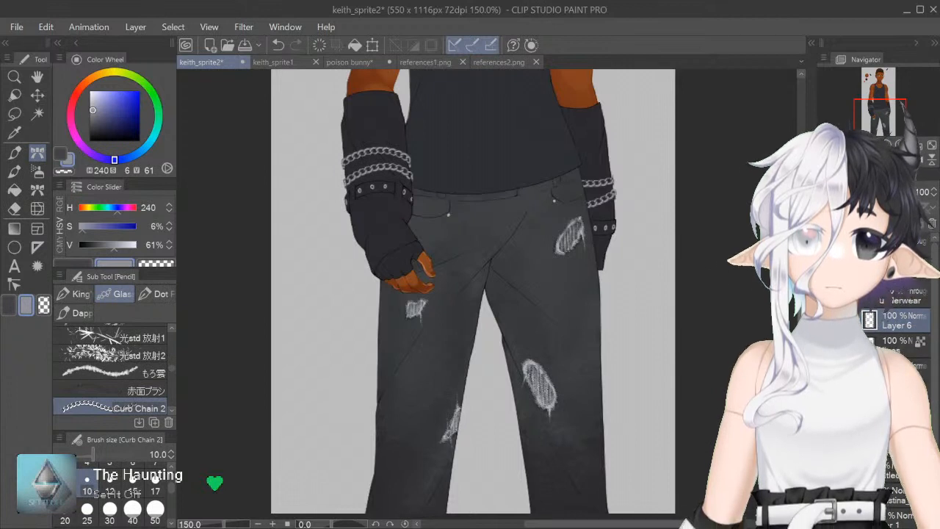
pyautogui.scroll(2, 473, 294)
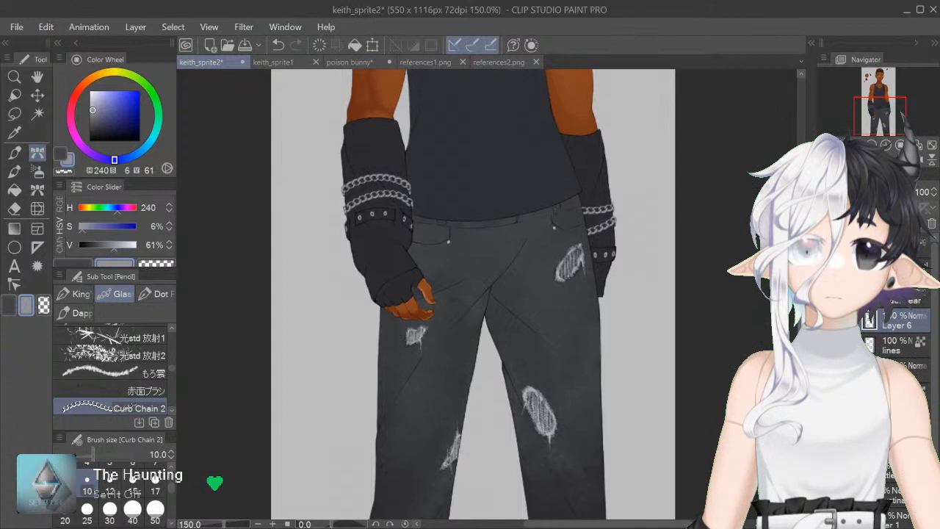
pyautogui.scroll(4, 473, 294)
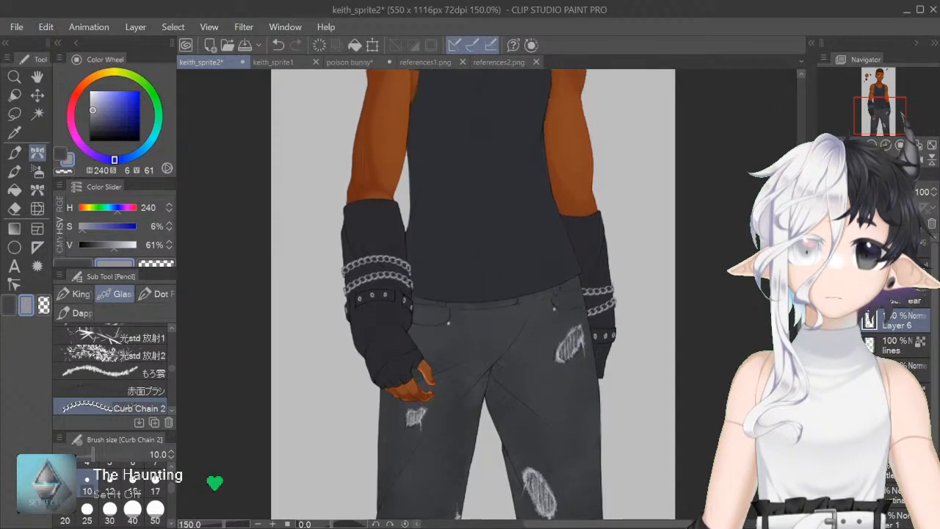
pyautogui.scroll(12, 473, 294)
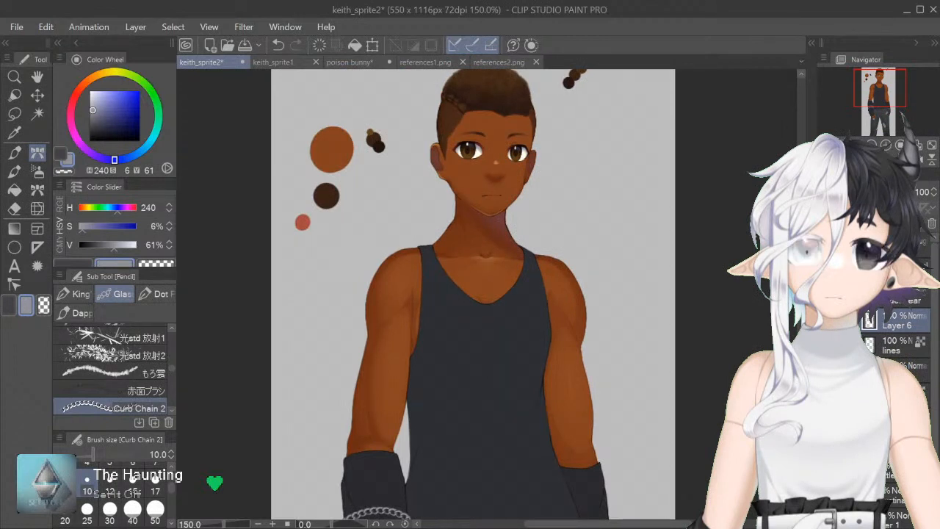
pyautogui.scroll(-9, 473, 294)
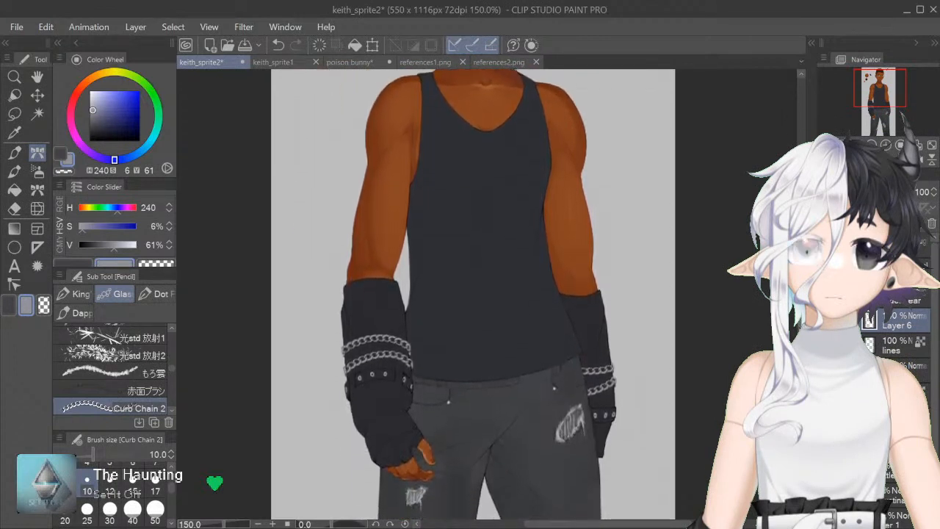
pyautogui.scroll(-12, 473, 294)
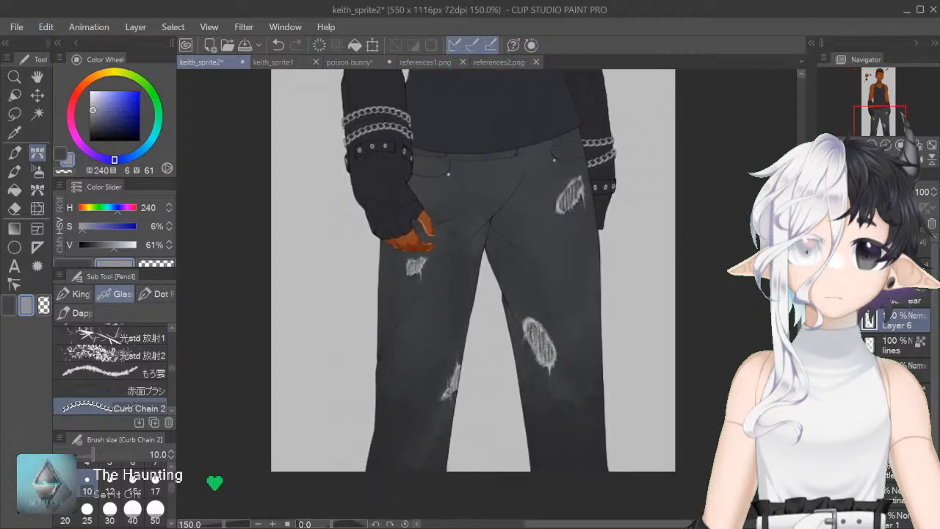
pyautogui.scroll(15, 473, 294)
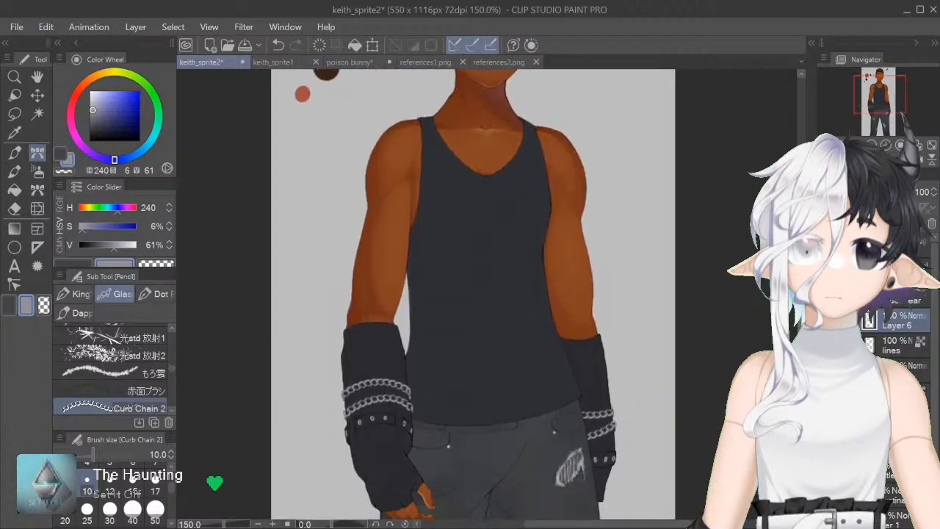
pyautogui.scroll(-1, 473, 294)
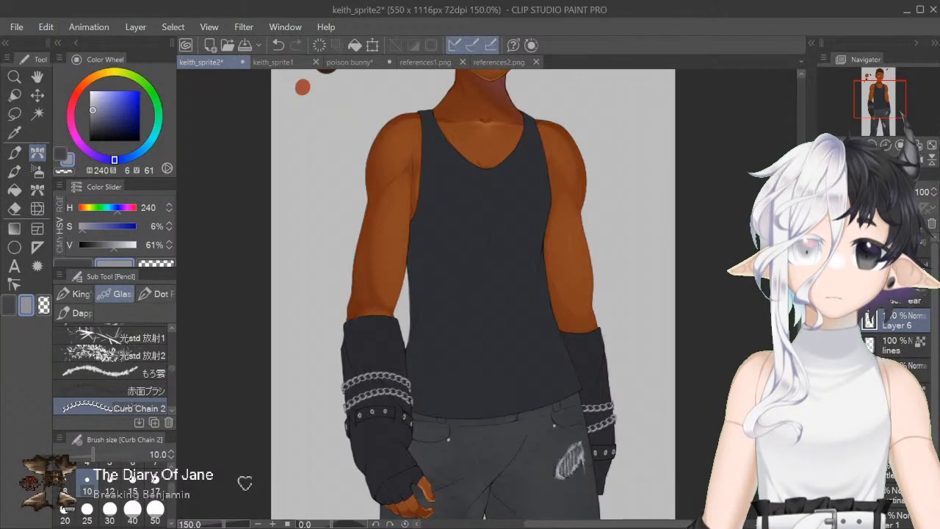
# Step: Try to draw a curb chain necklace along the neckline of the tank top, using the dark main colour
pyautogui.scroll(4, 486, 294)
pyautogui.scroll(1, 487, 294)
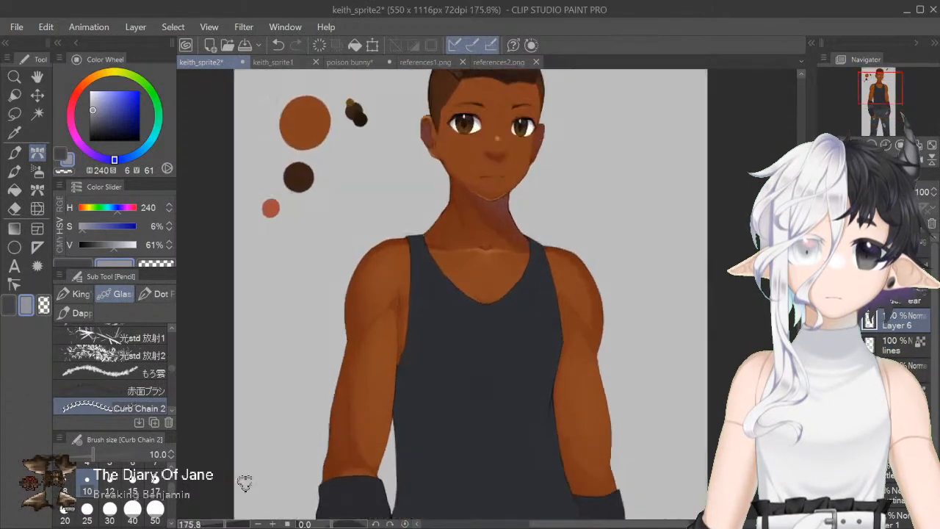
pyautogui.scroll(3, 485, 301)
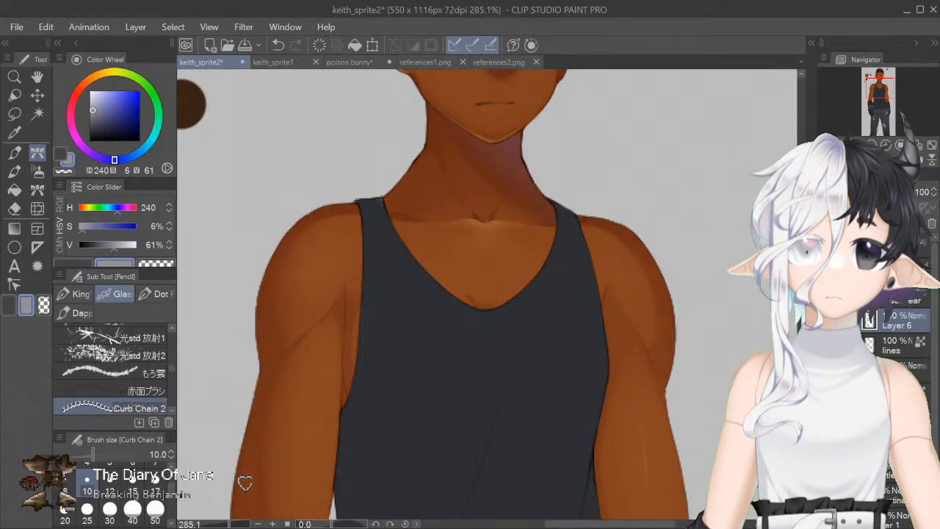
pyautogui.moveTo(383, 188)
pyautogui.mouseDown()
pyautogui.moveTo(445, 306)
pyautogui.moveTo(563, 192)
pyautogui.mouseUp()
pyautogui.hotkey('ctrl', 'z')
pyautogui.click(62, 156)
pyautogui.moveTo(380, 188)
pyautogui.mouseDown()
pyautogui.moveTo(411, 262)
pyautogui.moveTo(518, 324)
pyautogui.moveTo(548, 194)
pyautogui.mouseUp()
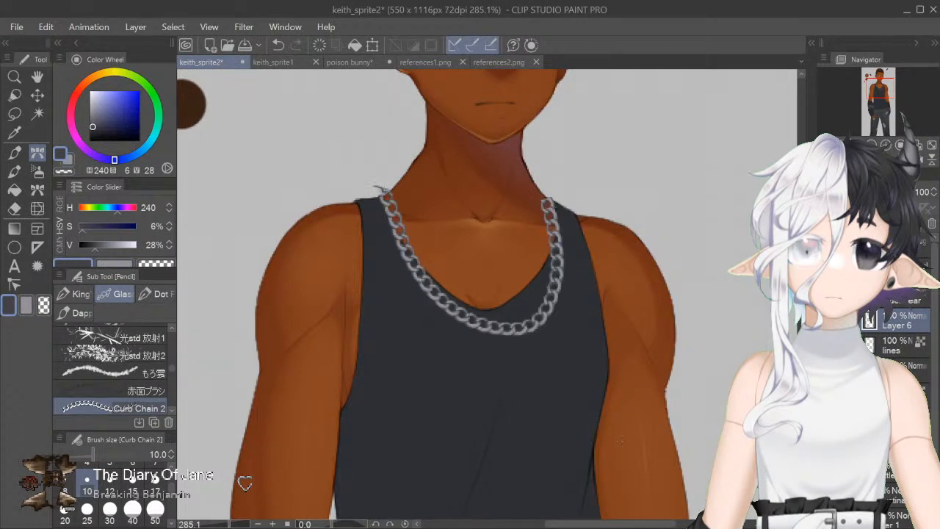
pyautogui.hotkey('ctrl', 'z')
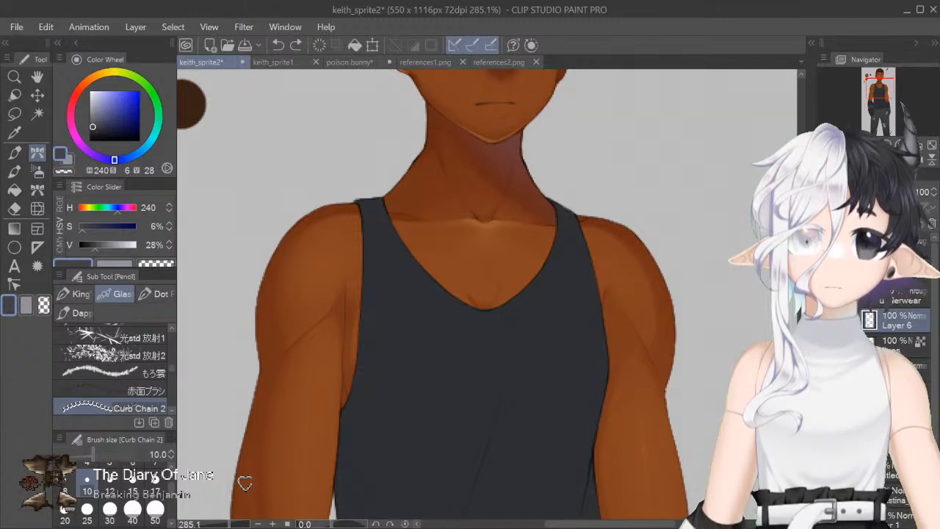
# Step: Try to draw a short curb chain across the character's bare left arm, above the sleeve
pyautogui.scroll(-5, 621, 439)
pyautogui.moveTo(687, 262)
pyautogui.mouseDown()
pyautogui.moveTo(616, 266)
pyautogui.moveTo(581, 298)
pyautogui.moveTo(682, 270)
pyautogui.mouseUp()
pyautogui.hotkey('ctrl', 'z')
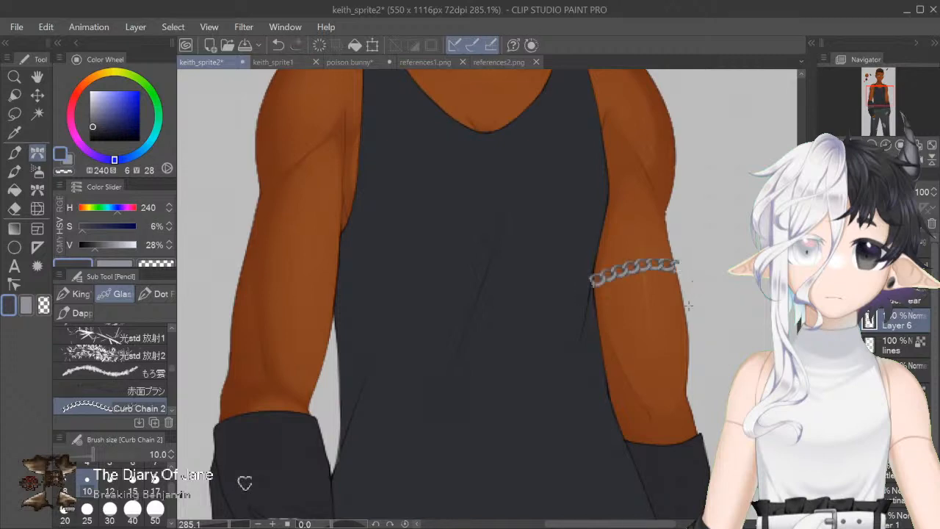
pyautogui.hotkey('ctrl', 'z')
# Step: Open the angel_sprite2 file alongside the other open drawings
pyautogui.scroll(-9, 244, 483)
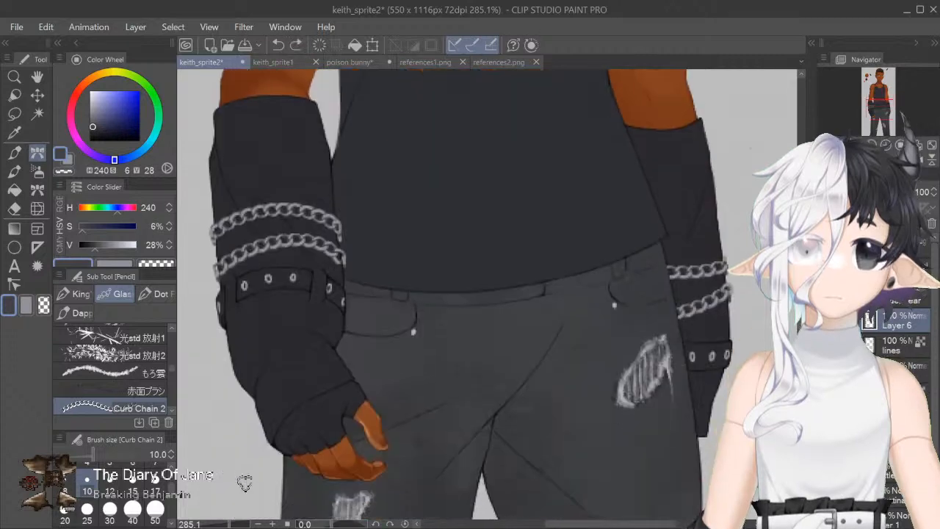
pyautogui.scroll(-3, 245, 483)
pyautogui.press('alt')
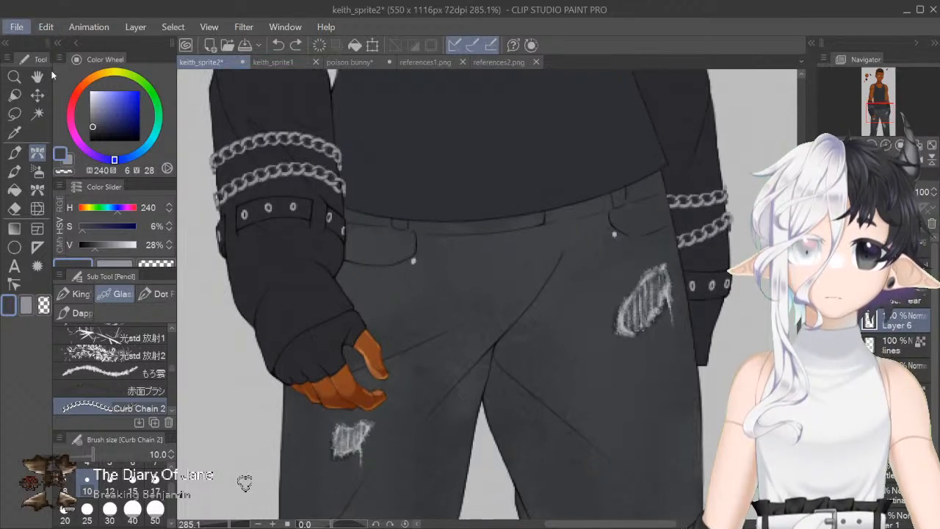
pyautogui.hotkey('alt', 'Tab')
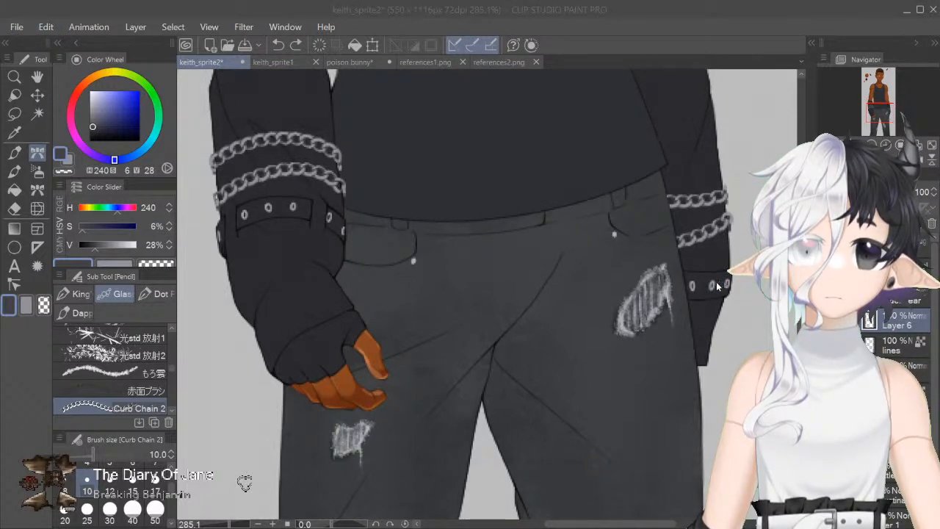
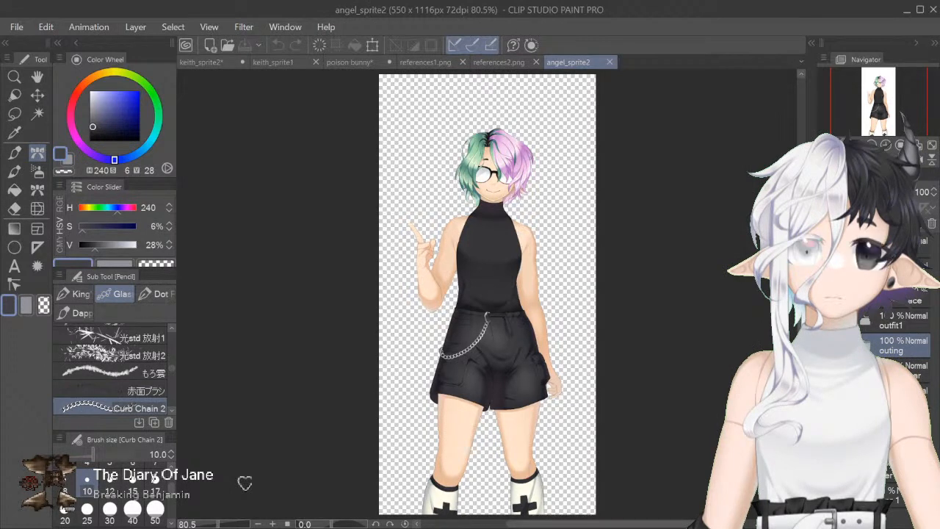
# Step: Close the keith_sprite1 file and return to keith_sprite2
pyautogui.click(280, 61)
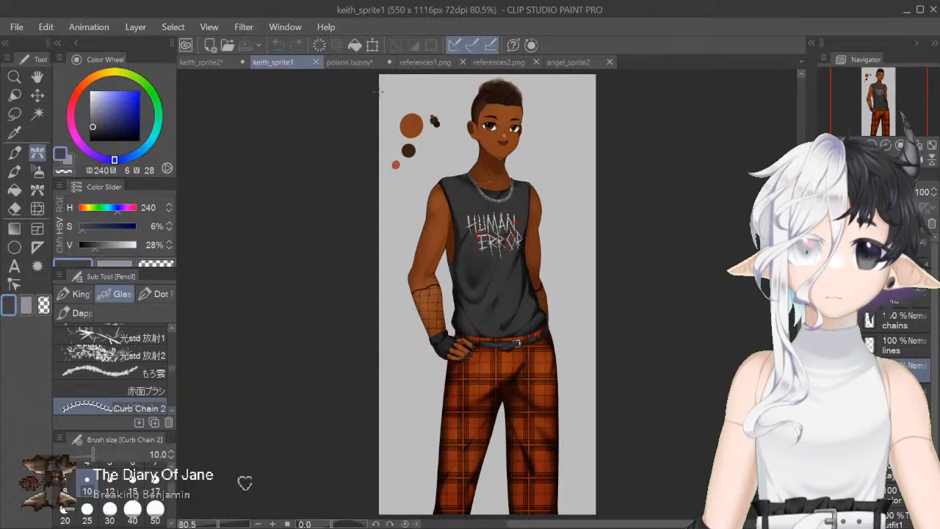
pyautogui.hotkey('ctrl', 'w')
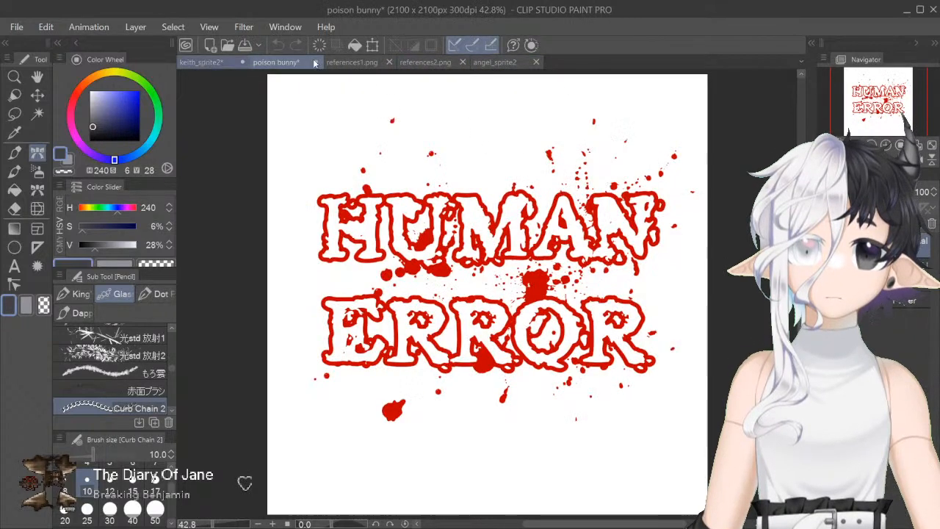
pyautogui.click(201, 62)
# Step: Examine the keith_sprite2 figure at 100% zoom, from the head down to the trousers
pyautogui.hotkey('ctrl', '-')
pyautogui.hotkey('ctrl', '-')
pyautogui.hotkey('ctrl', '-')
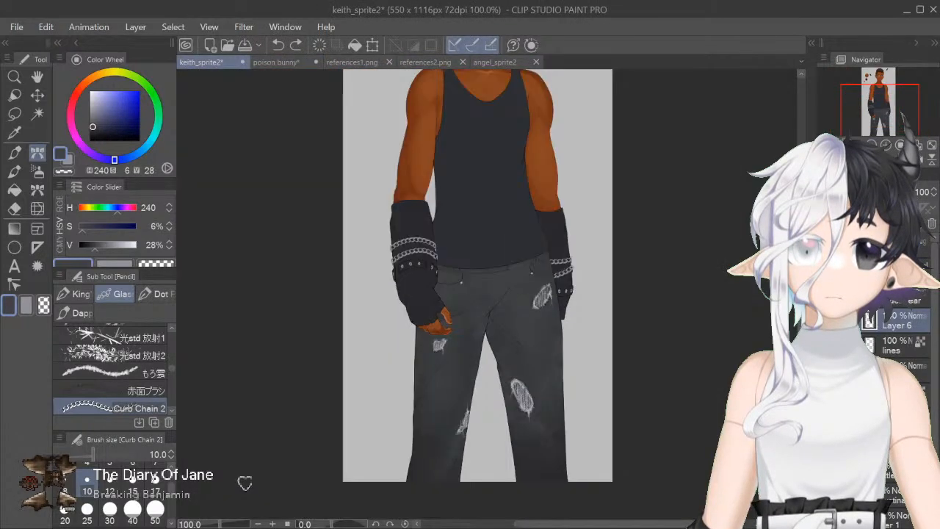
pyautogui.scroll(3, 487, 293)
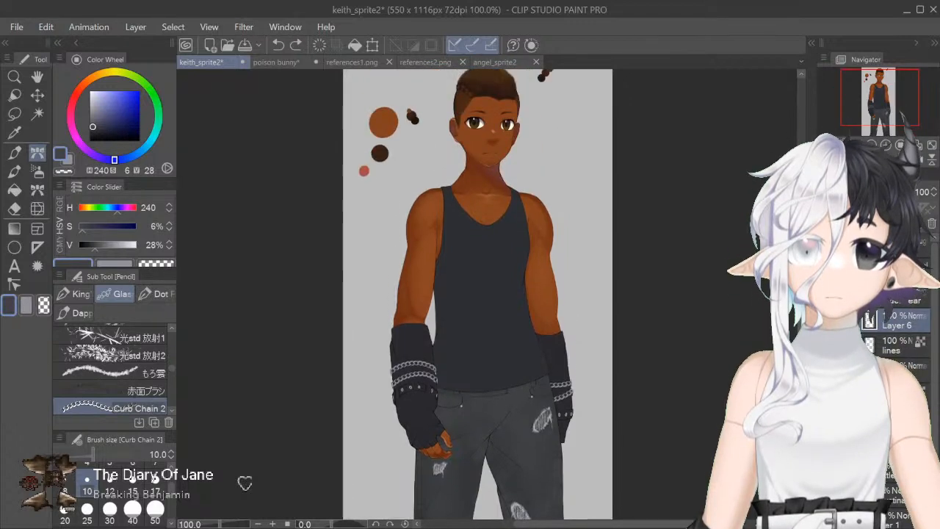
pyautogui.scroll(-3, 478, 294)
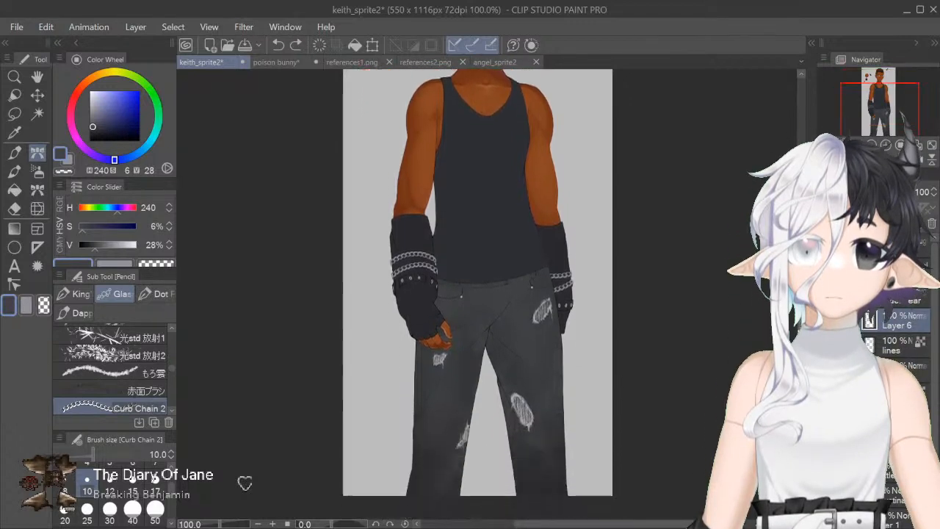
pyautogui.scroll(1, 478, 294)
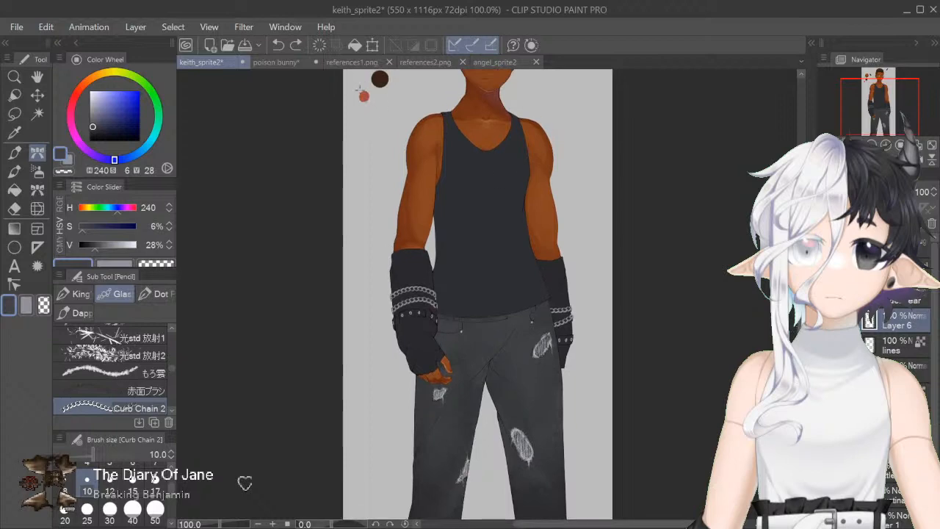
# Step: Bring up angel_sprite2 to view the chain hanging from the character's shorts
pyautogui.click(299, 64)
pyautogui.click(201, 62)
pyautogui.click(502, 62)
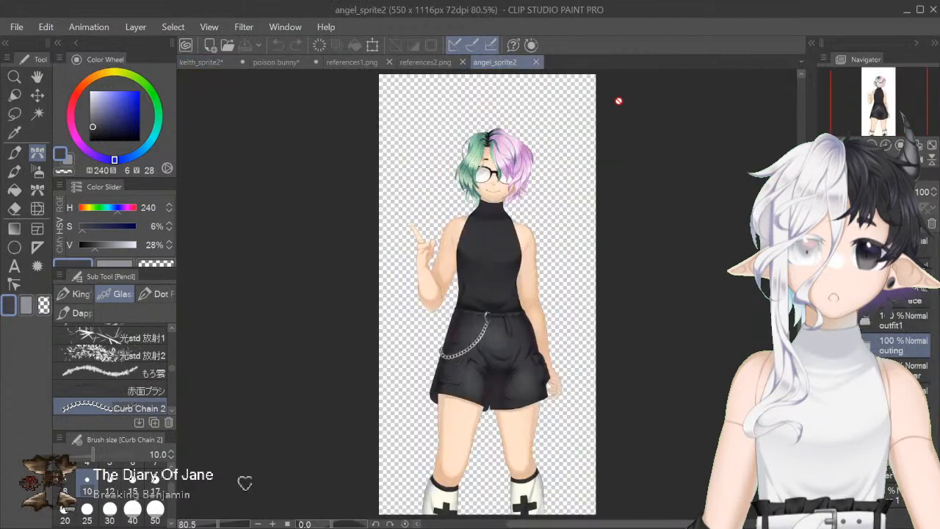
# Step: Return to keith_sprite2, add a new layer above the chain layer, and choose the Soft airbrush at size 5
pyautogui.hotkey('ctrl', 'Tab')
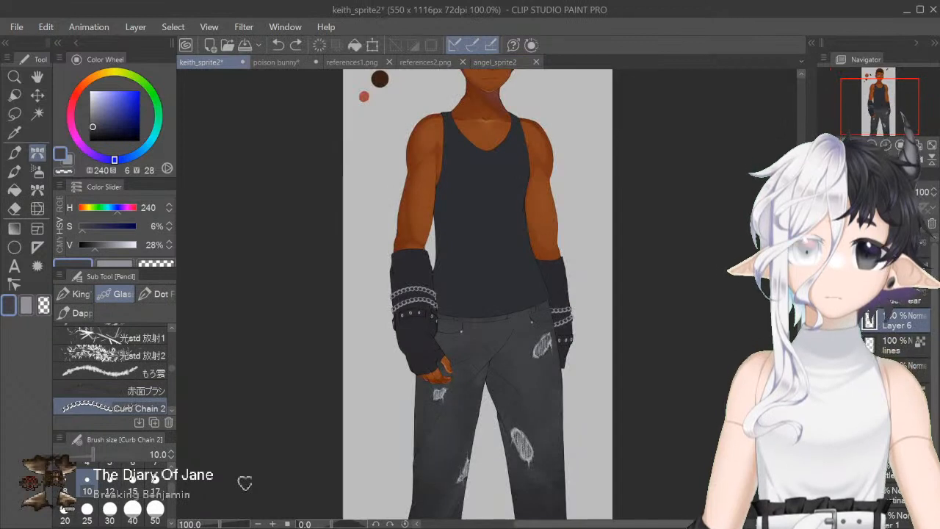
pyautogui.hotkey('ctrl', 'shift', 'n')
pyautogui.moveTo(839, 145); pyautogui.dragTo(848, 145)
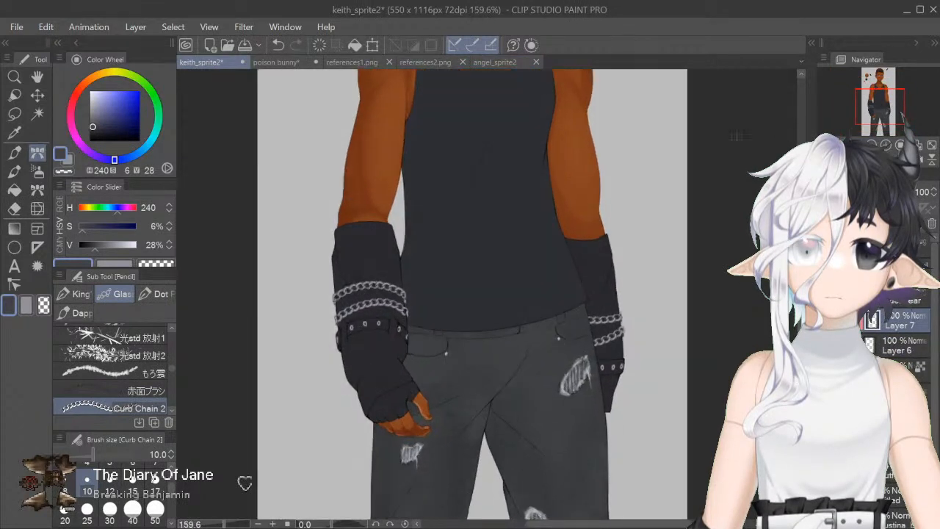
pyautogui.click(38, 171)
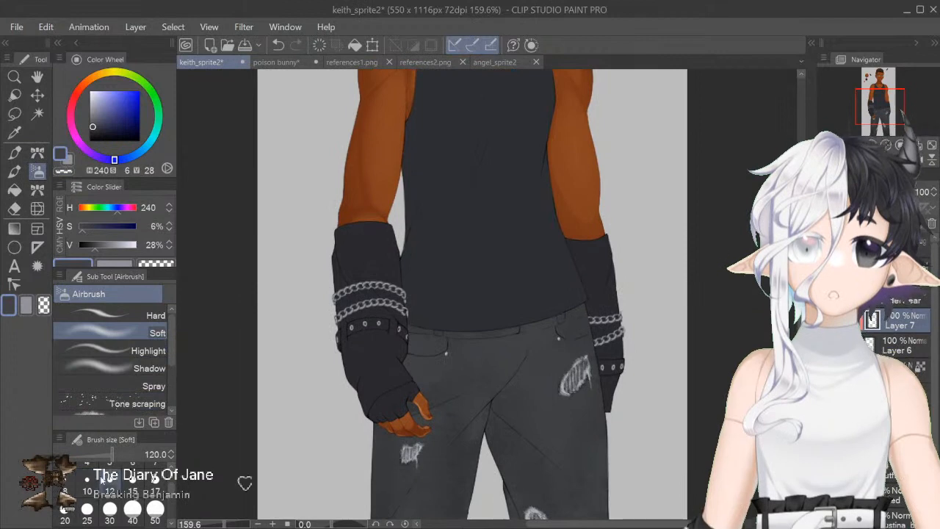
pyautogui.click(114, 468)
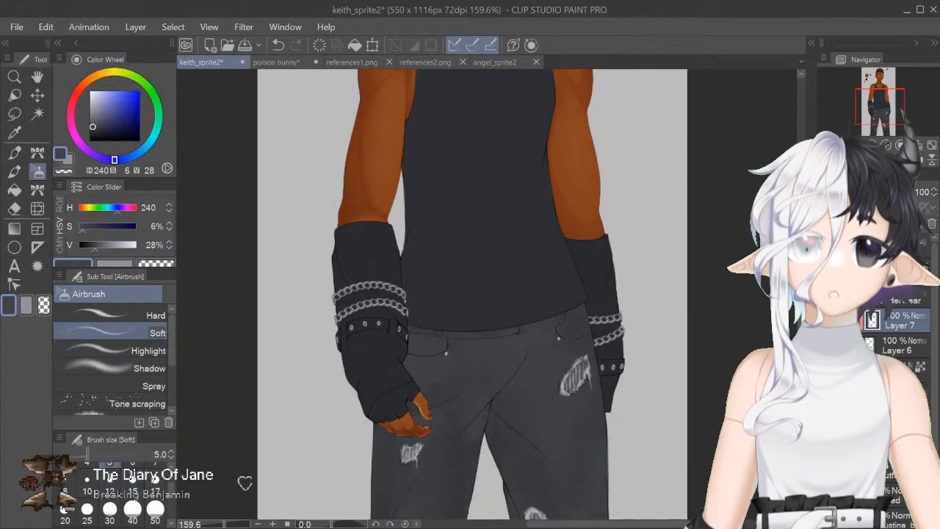
# Step: Check the shading of the shorts chain in angel_sprite2 and return to keith_sprite2
pyautogui.click(493, 61)
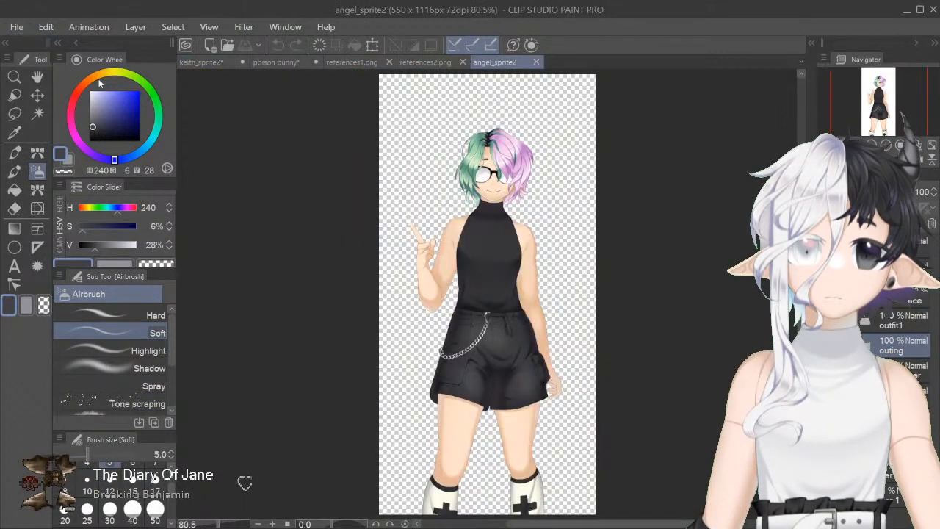
pyautogui.hotkey('alt', 'Tab')
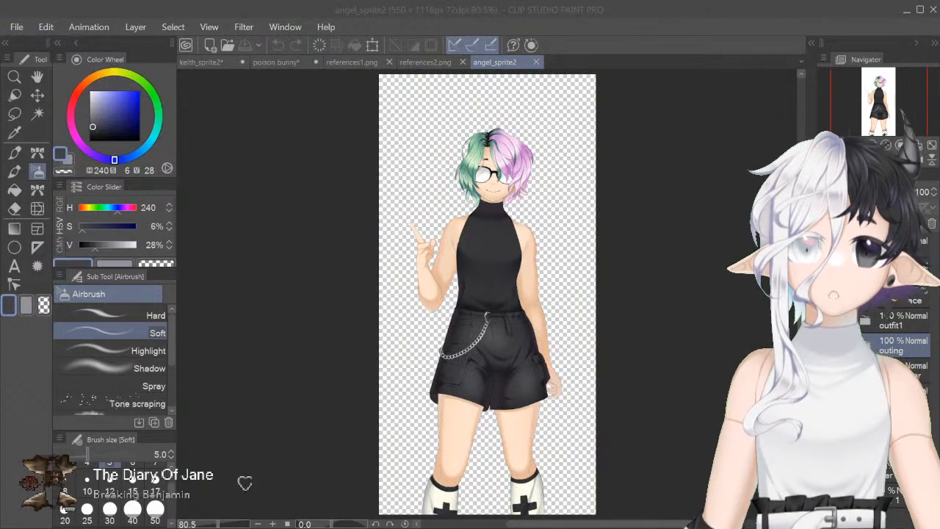
pyautogui.click(439, 354)
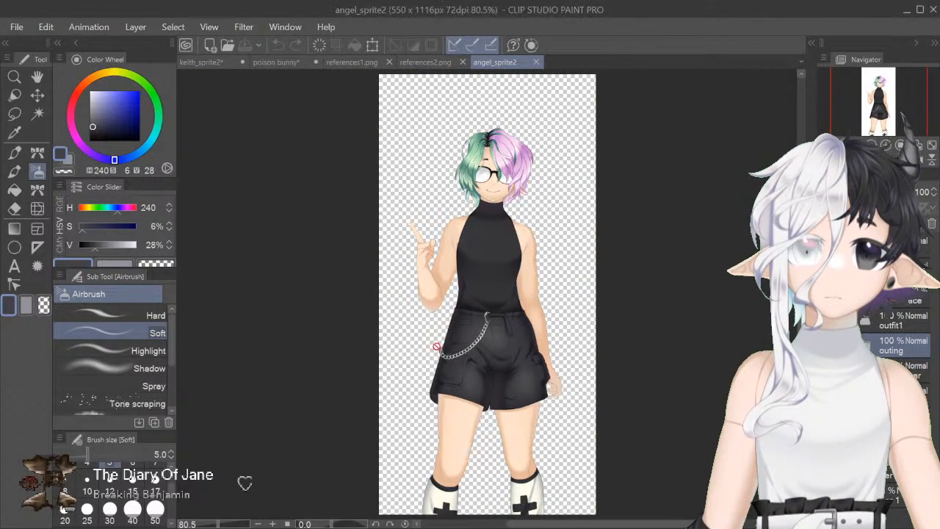
pyautogui.click(210, 62)
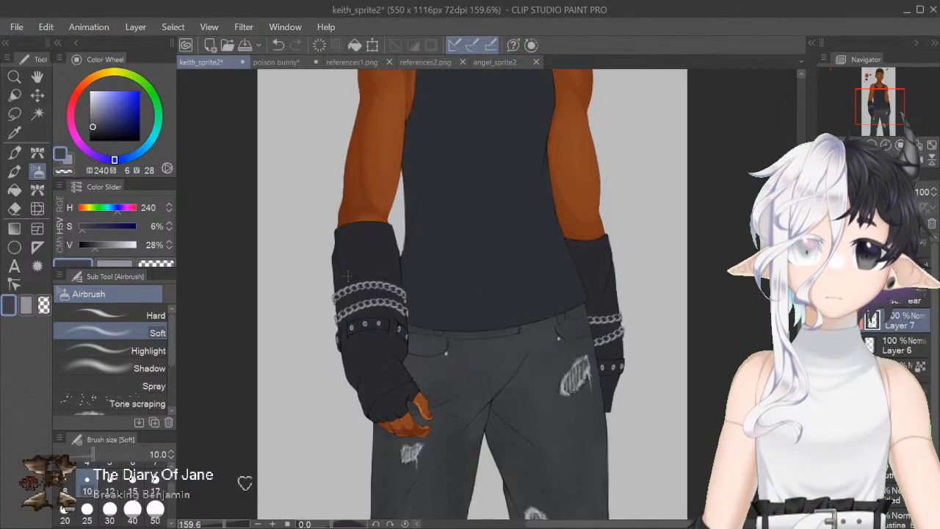
# Step: Shade the ends of the chains on both arm sleeves on the Multiply layer, using the Soft airbrush at sizes 10 and 50
pyautogui.moveTo(334, 294)
pyautogui.mouseDown()
pyautogui.moveTo(335, 322)
pyautogui.moveTo(339, 289)
pyautogui.mouseUp()
pyautogui.moveTo(408, 322); pyautogui.dragTo(402, 280)
pyautogui.moveTo(339, 290); pyautogui.dragTo(341, 323)
pyautogui.click(155, 508)
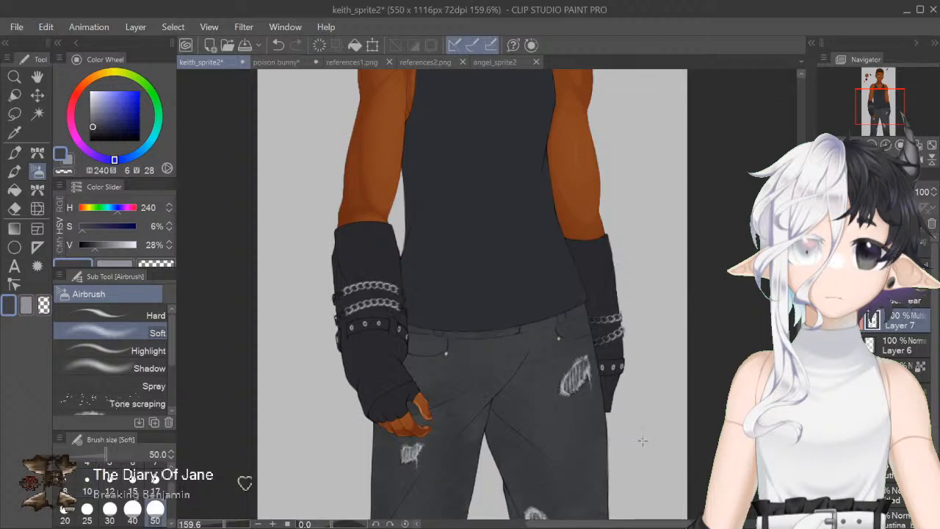
# Step: Erase excess shading from the end links of both chains on the character's right sleeve, using the Hard airbrush at size 5 with transparent colour
pyautogui.click(111, 314)
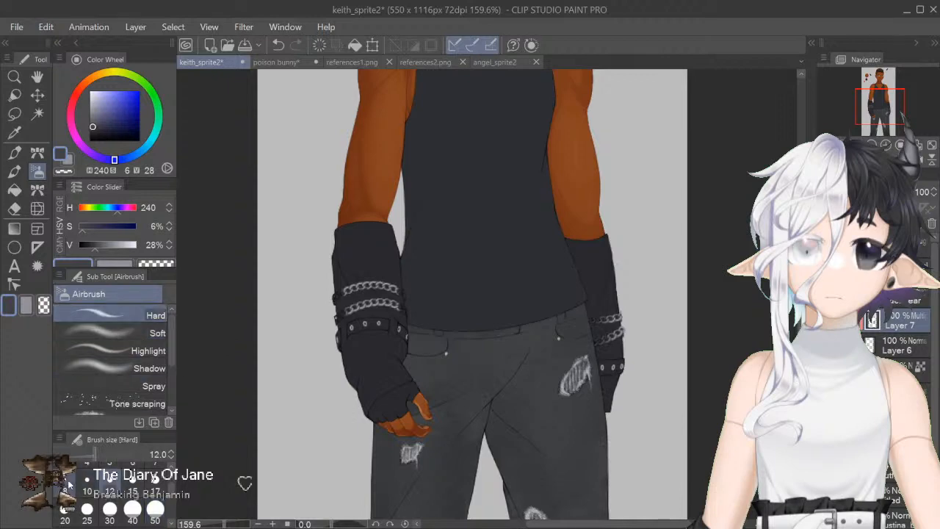
pyautogui.click(110, 465)
pyautogui.moveTo(441, 221)
pyautogui.mouseDown()
pyautogui.moveTo(528, 221)
pyautogui.moveTo(542, 231)
pyautogui.mouseUp()
pyautogui.scroll(6, 470, 279)
pyautogui.moveTo(463, 273); pyautogui.dragTo(465, 442)
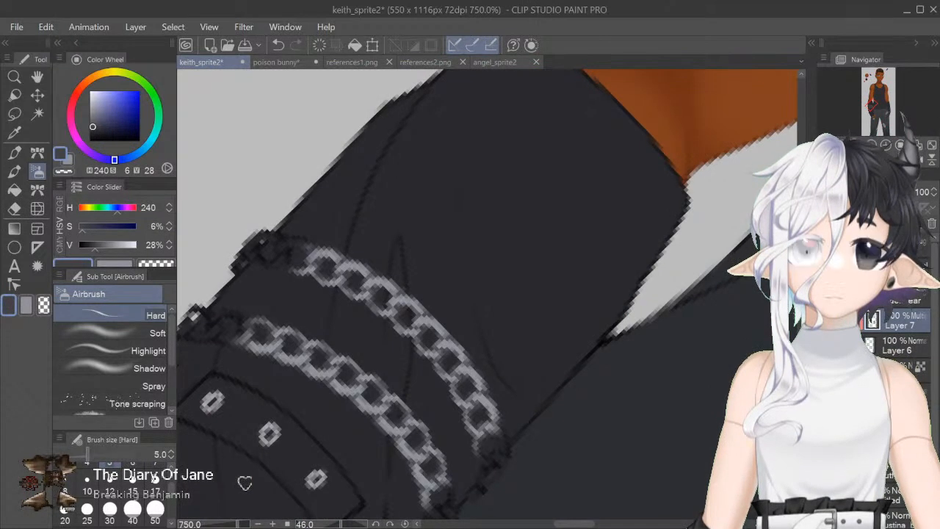
pyautogui.hotkey('ctrl', 'z')
pyautogui.hotkey('ctrl', 'y')
pyautogui.hotkey('ctrl', '@')
pyautogui.moveTo(453, 369); pyautogui.dragTo(543, 185)
pyautogui.moveTo(405, 226); pyautogui.dragTo(405, 161)
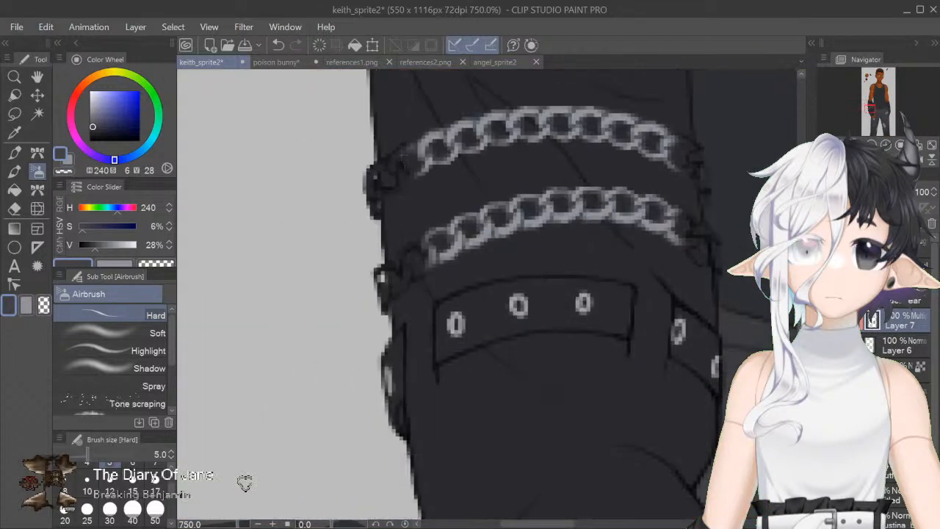
pyautogui.click(64, 171)
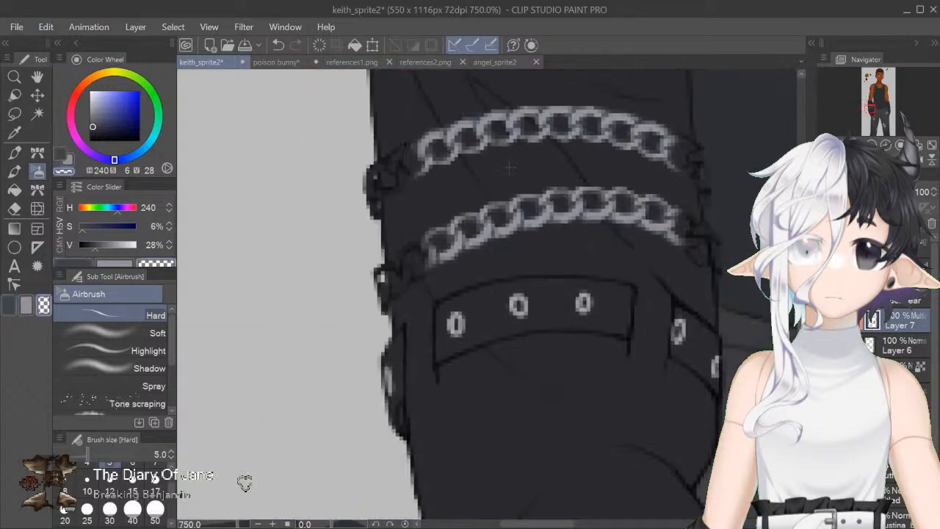
pyautogui.hotkey('ctrl', 'z')
pyautogui.moveTo(397, 152)
pyautogui.mouseDown()
pyautogui.moveTo(412, 148)
pyautogui.moveTo(368, 179)
pyautogui.mouseUp()
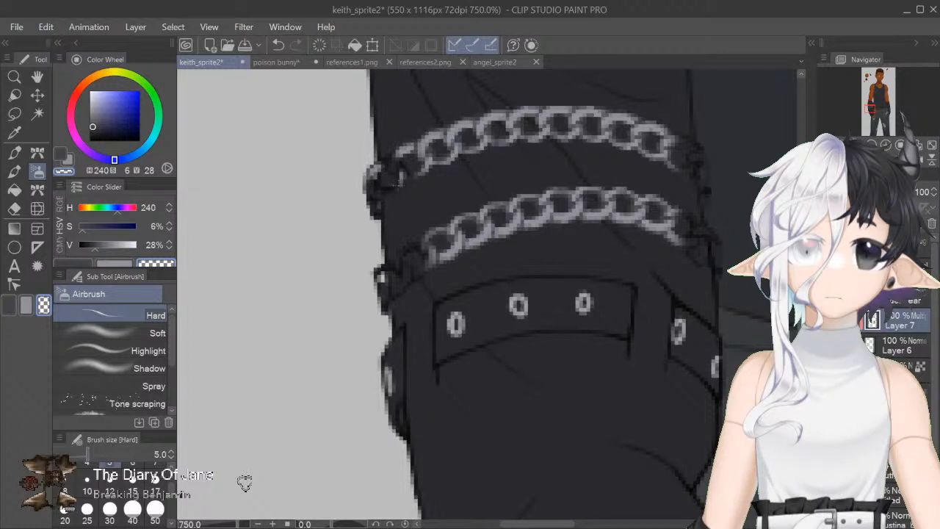
pyautogui.moveTo(681, 148)
pyautogui.mouseDown()
pyautogui.moveTo(694, 145)
pyautogui.moveTo(706, 162)
pyautogui.mouseUp()
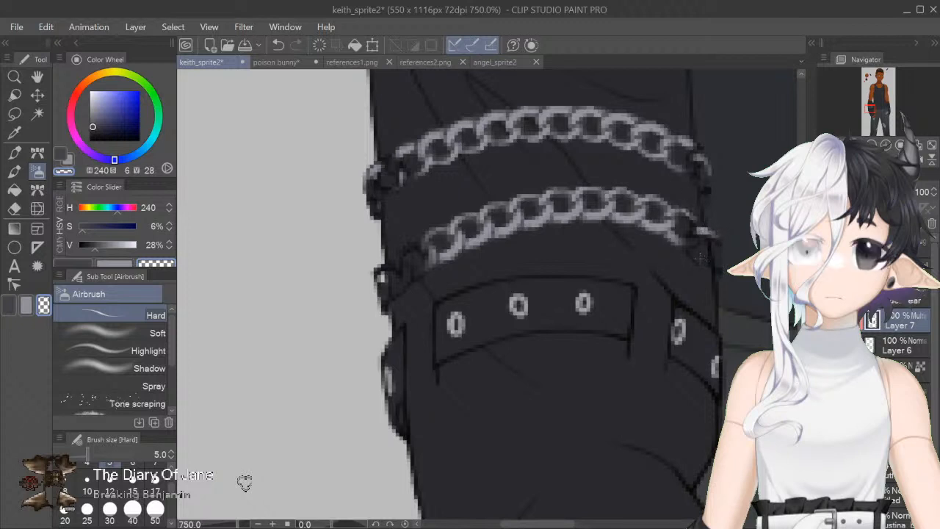
pyautogui.moveTo(404, 249)
pyautogui.mouseDown()
pyautogui.moveTo(420, 278)
pyautogui.moveTo(406, 286)
pyautogui.moveTo(382, 277)
pyautogui.mouseUp()
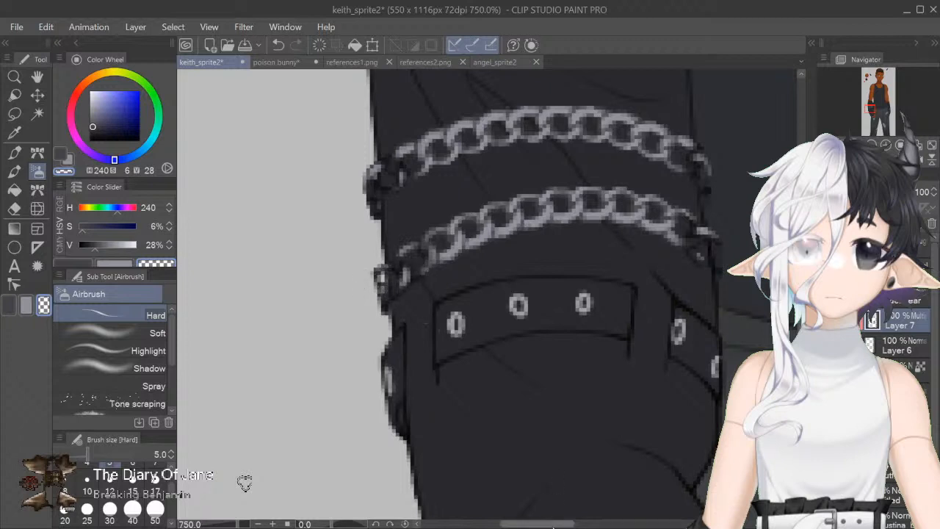
# Step: Erase excess shading from the inner end links of both chains on the character's left sleeve
pyautogui.moveTo(546, 526); pyautogui.dragTo(692, 525)
pyautogui.scroll(-3, 485, 294)
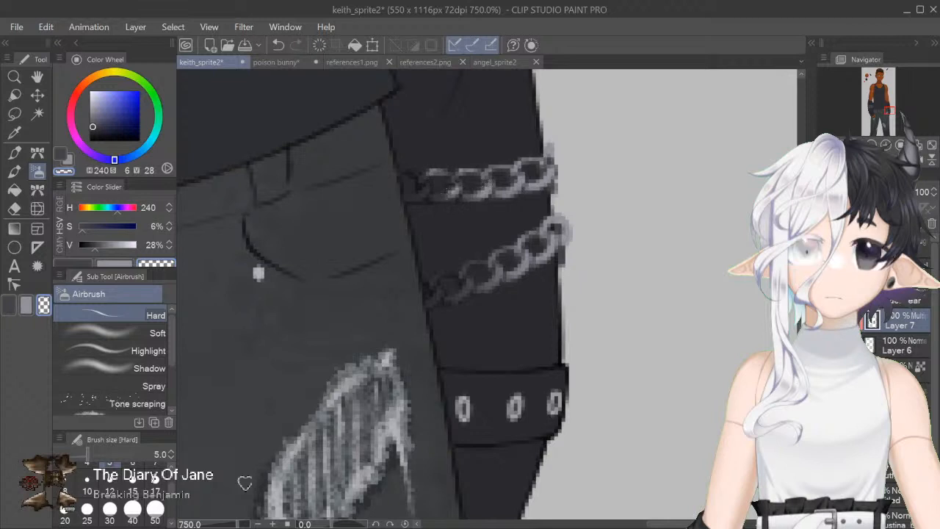
pyautogui.moveTo(410, 171); pyautogui.dragTo(408, 191)
pyautogui.moveTo(435, 278); pyautogui.dragTo(455, 270)
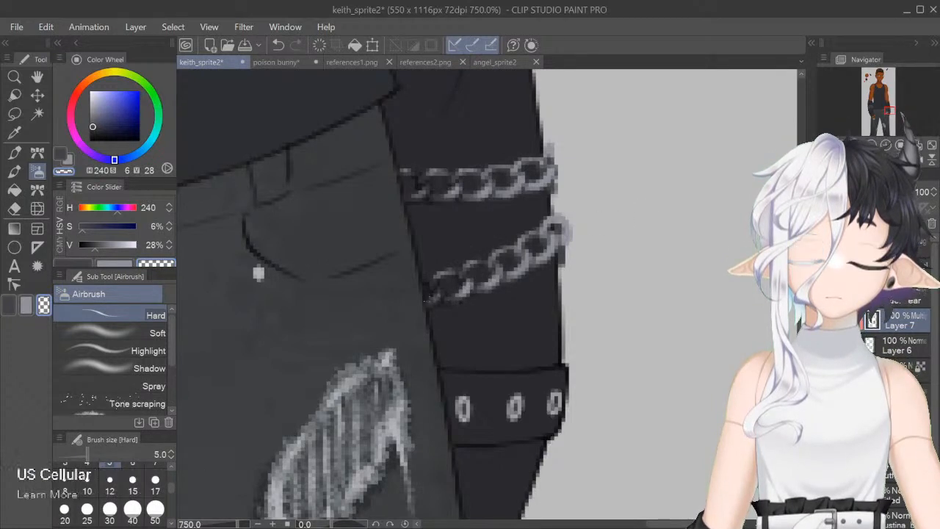
# Step: Choose the Soft airbrush at size 70, then lower the chain shading layer's opacity to 75% and merge it into Layer 6
pyautogui.scroll(-6, 258, 273)
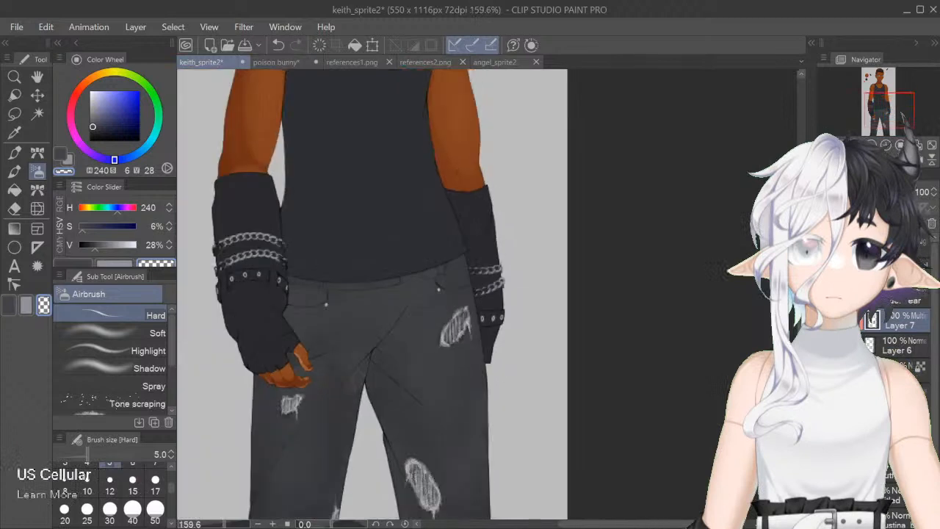
pyautogui.moveTo(569, 524); pyautogui.dragTo(531, 523)
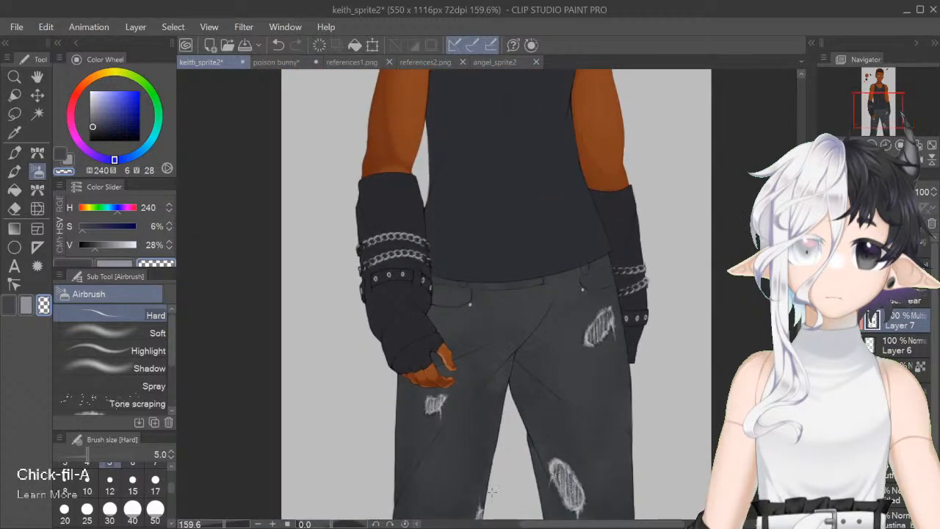
pyautogui.click(112, 332)
pyautogui.scroll(-1, 149, 507)
pyautogui.click(87, 514)
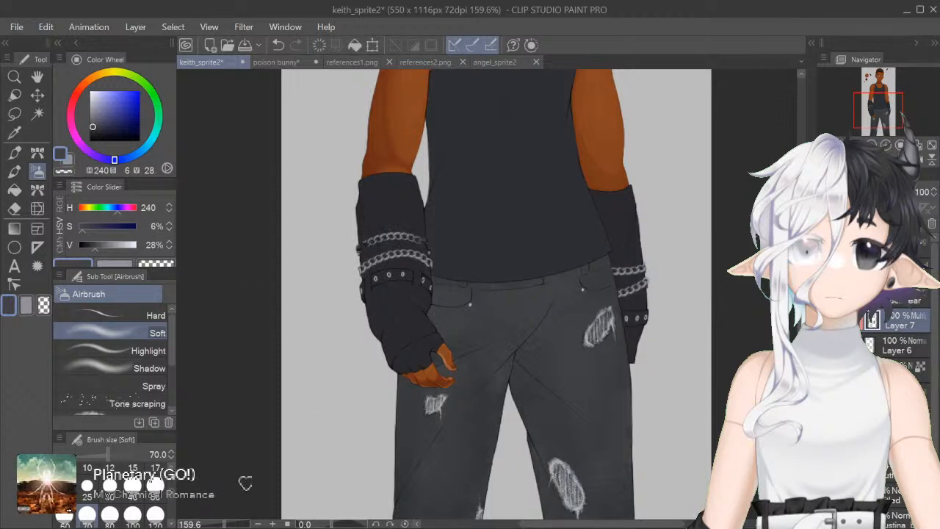
pyautogui.click(899, 193)
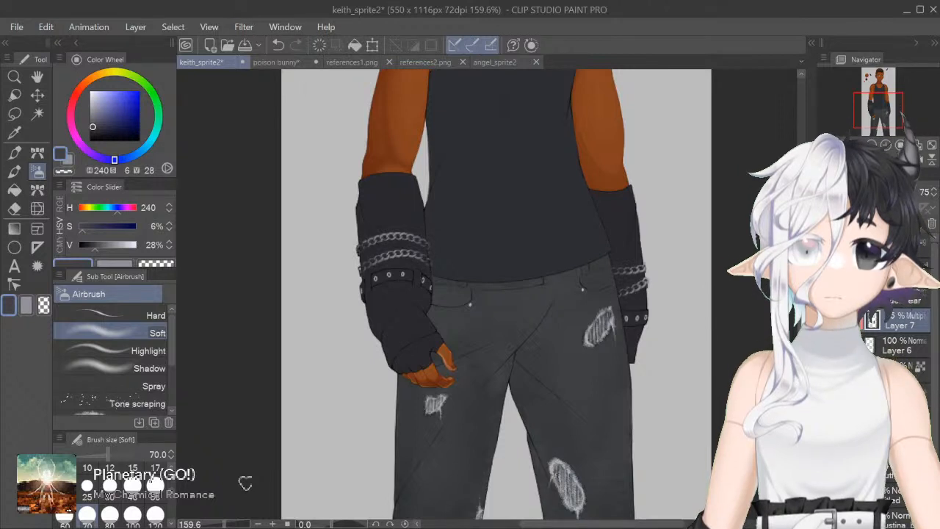
pyautogui.hotkey('ctrl', 'e')
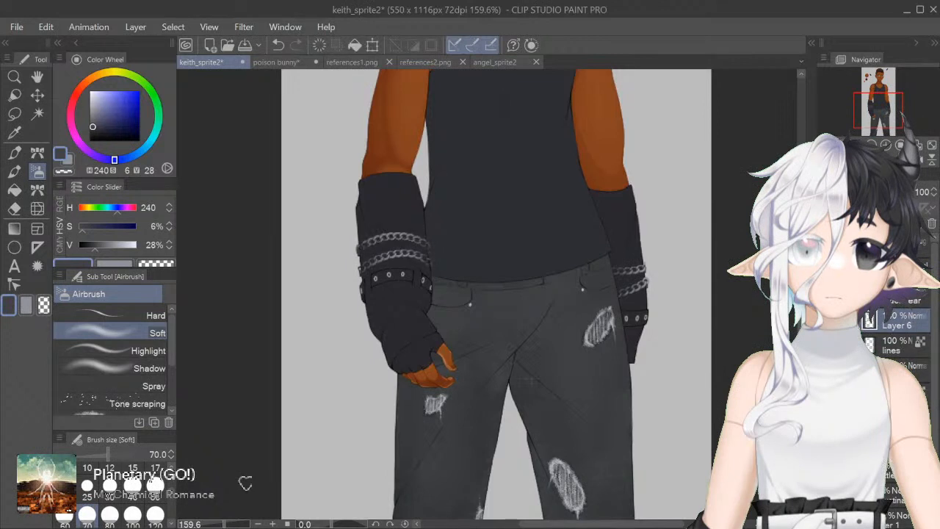
# Step: Select the Curb Chain 2 brush and review the figure's outfit alongside the angel_sprite2, references2.png and poison bunny drawings
pyautogui.click(37, 153)
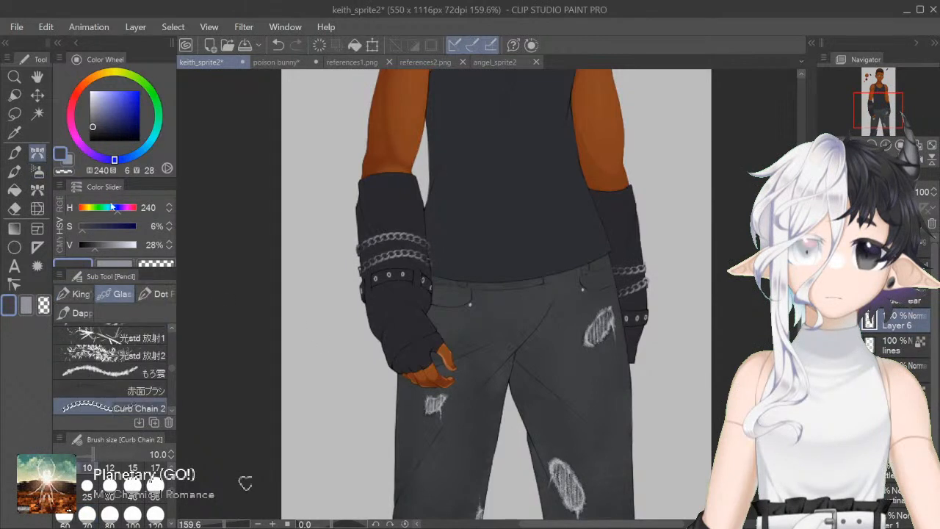
pyautogui.scroll(5, 245, 482)
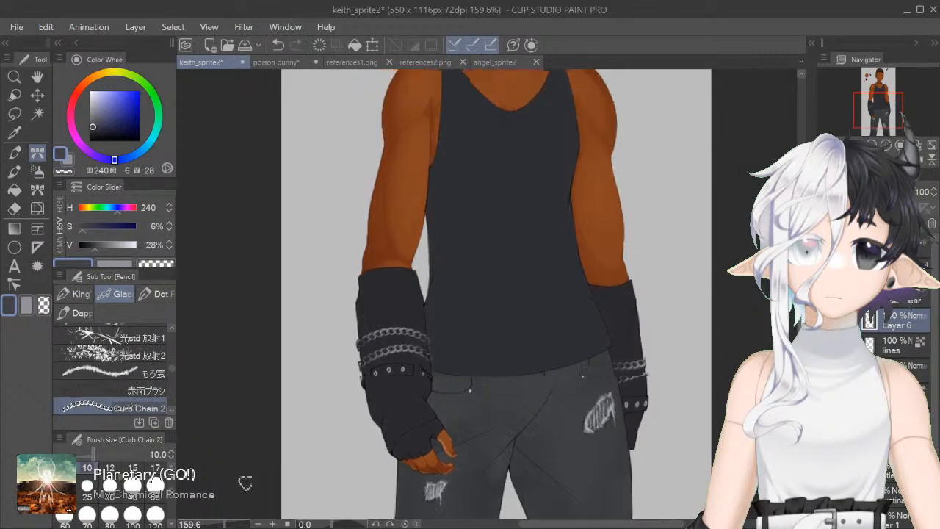
pyautogui.scroll(-8, 245, 482)
pyautogui.scroll(2, 495, 294)
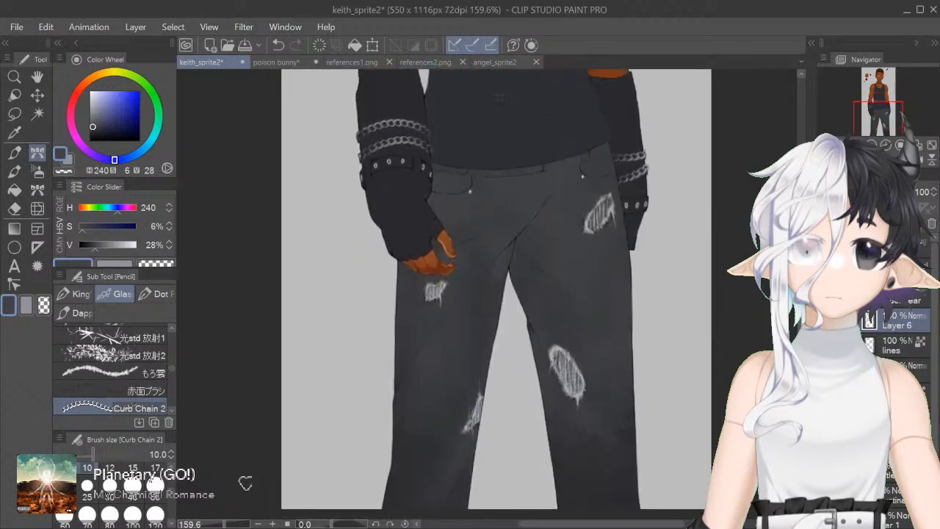
pyautogui.click(495, 62)
pyautogui.click(434, 62)
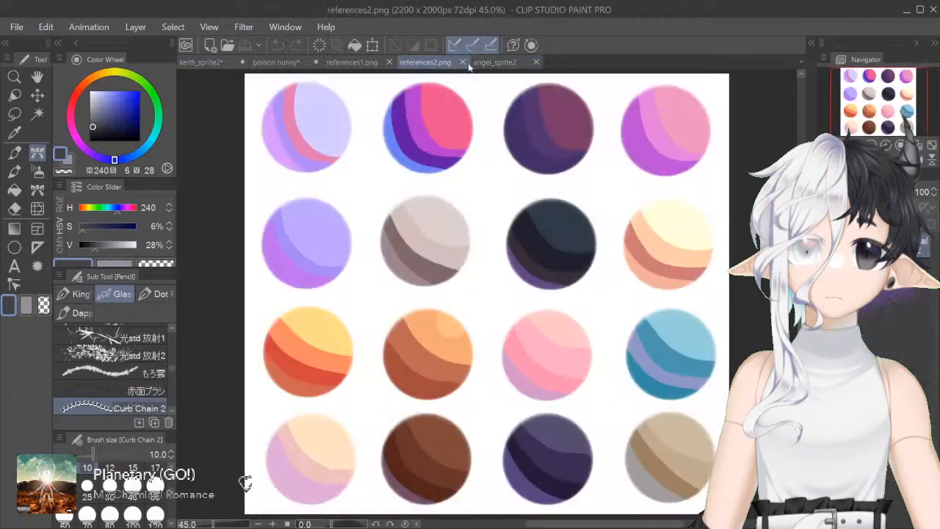
pyautogui.click(276, 62)
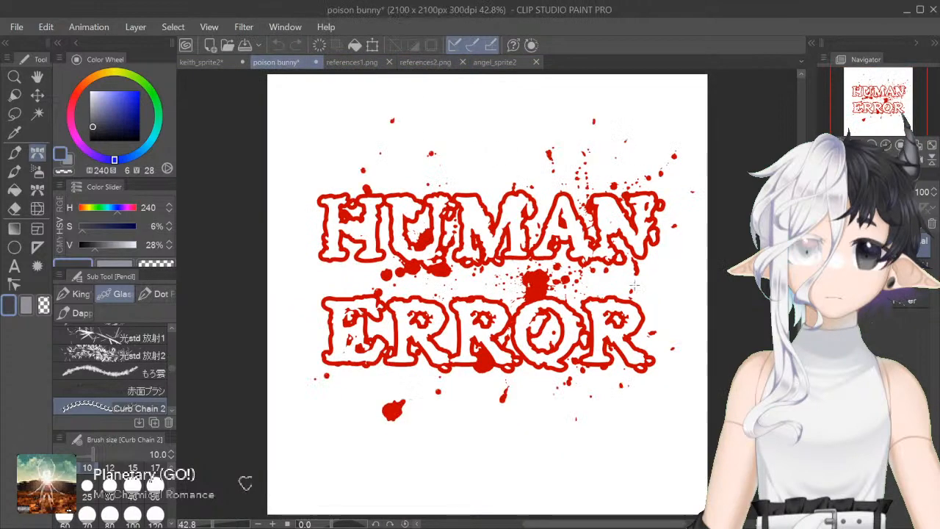
pyautogui.click(200, 62)
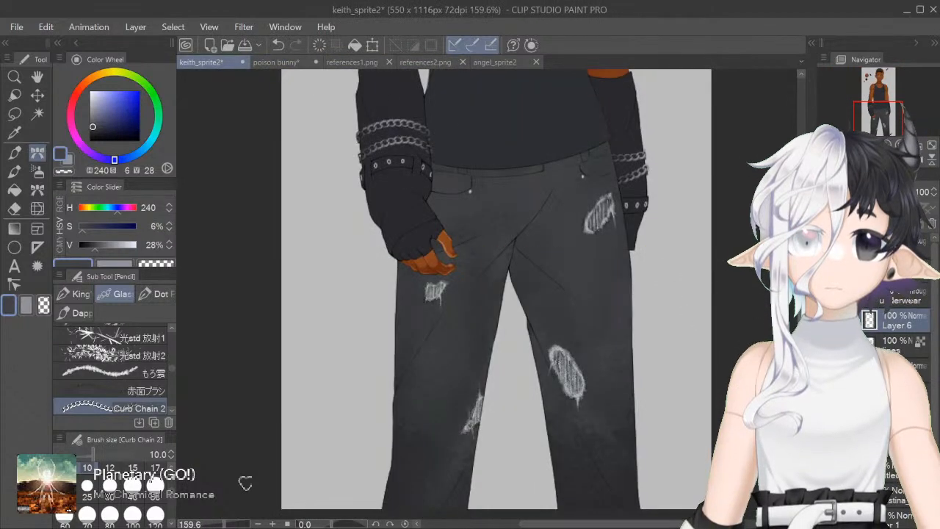
# Step: Examine the figure's upper body while toggling the visibility of the layer beneath the lines layer
pyautogui.scroll(8, 496, 294)
pyautogui.scroll(5, 496, 294)
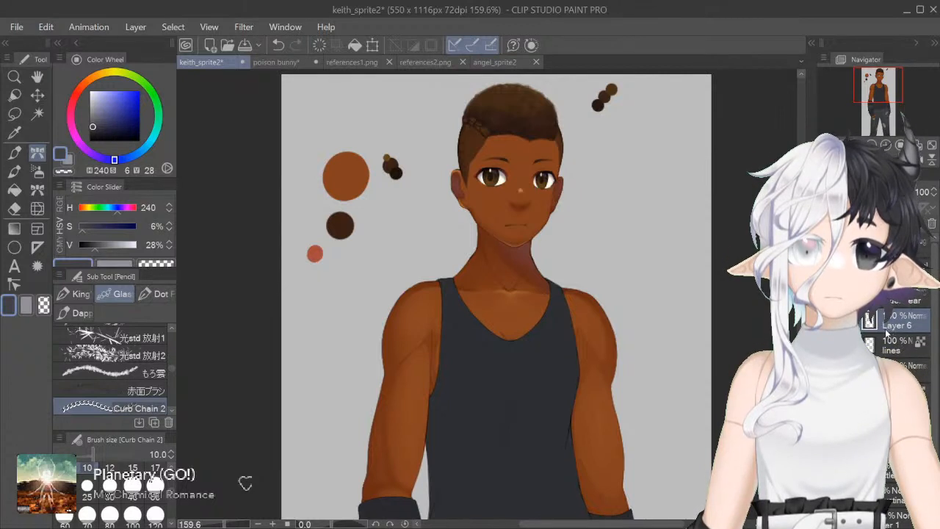
pyautogui.click(908, 370)
pyautogui.click(828, 371)
pyautogui.click(828, 370)
pyautogui.click(828, 370)
pyautogui.click(827, 370)
pyautogui.scroll(-1, 496, 294)
pyautogui.scroll(-5, 496, 294)
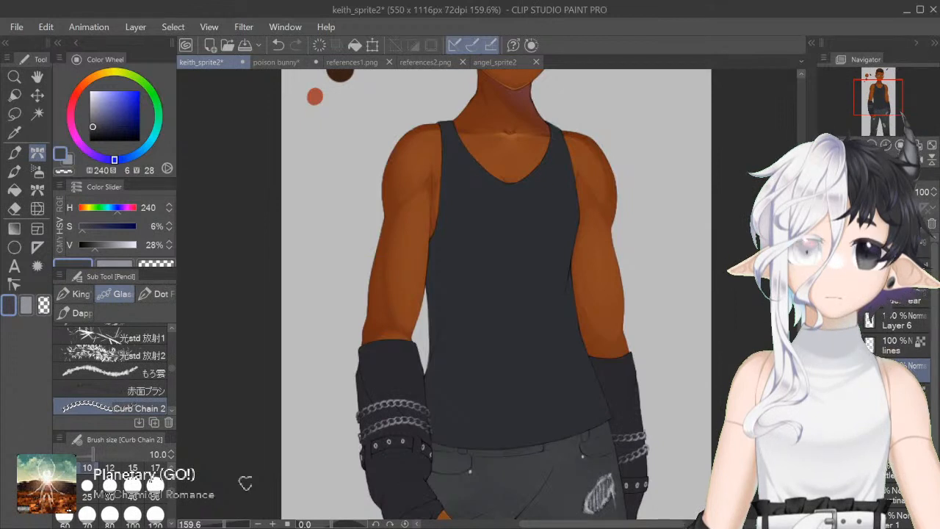
# Step: Toggle Layer 6 off and on to check which chain details it holds
pyautogui.click(896, 321)
pyautogui.click(830, 321)
pyautogui.click(830, 321)
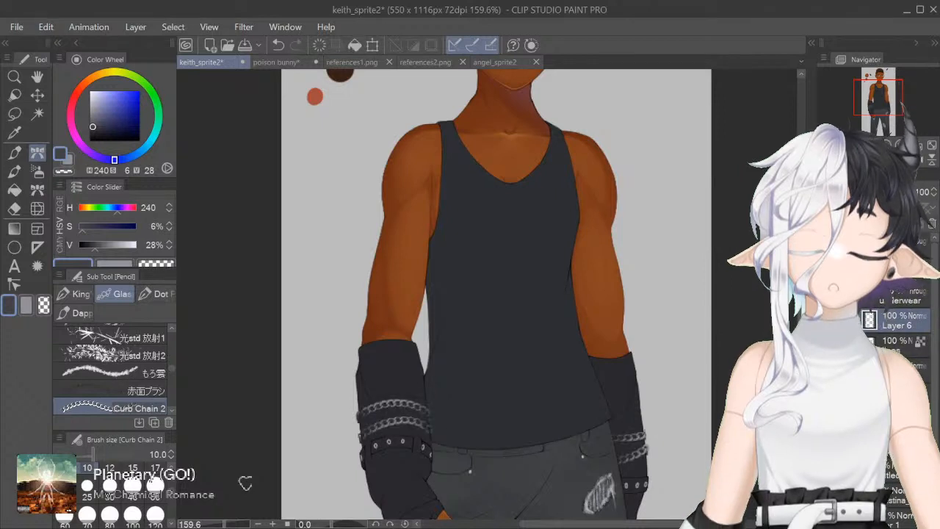
# Step: Add a new layer above the lines layer and hide the colour layers and the Layer 6 chains, leaving the line art
pyautogui.click(902, 370)
pyautogui.click(902, 345)
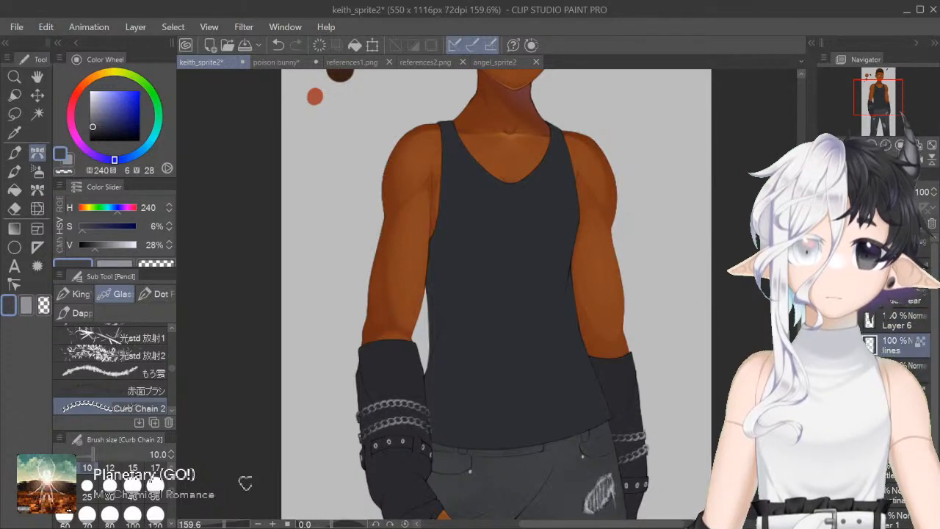
pyautogui.hotkey('ctrl', 'shift', 'n')
pyautogui.moveTo(830, 390); pyautogui.dragTo(830, 500)
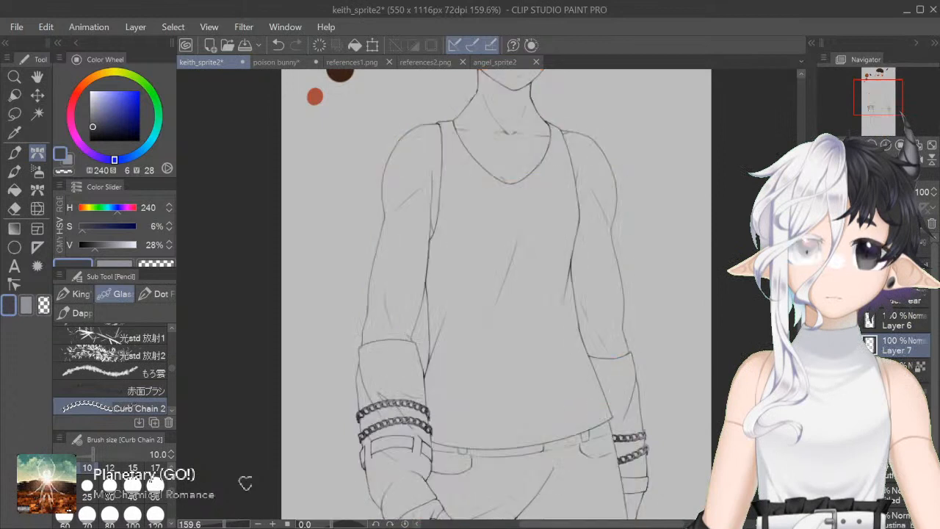
pyautogui.click(830, 321)
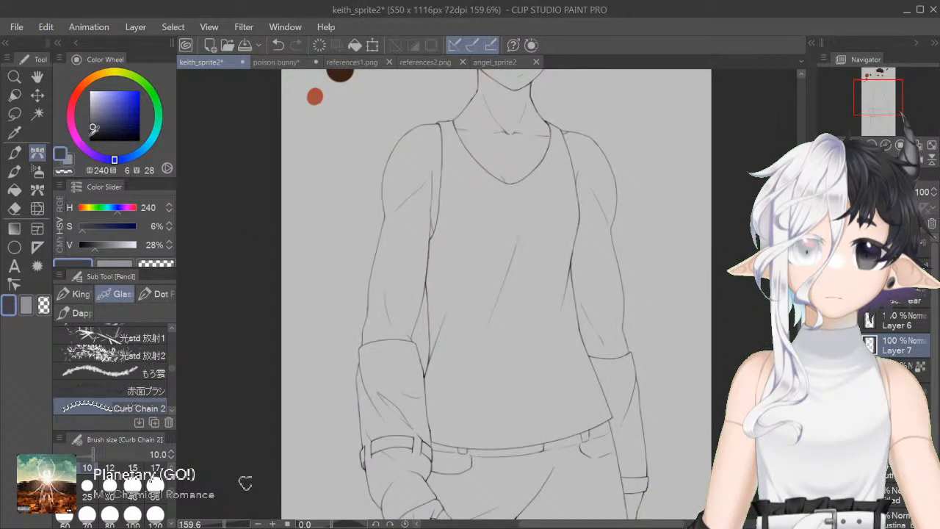
# Step: Set the drawing colour to black and choose the Line Pen at brush size 1
pyautogui.click(70, 162)
pyautogui.moveTo(99, 116); pyautogui.dragTo(29, 238)
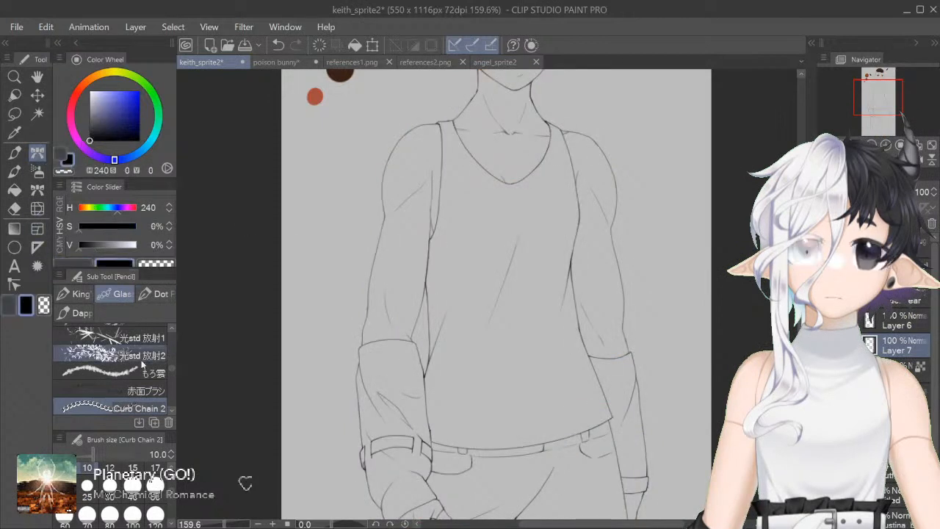
pyautogui.click(77, 294)
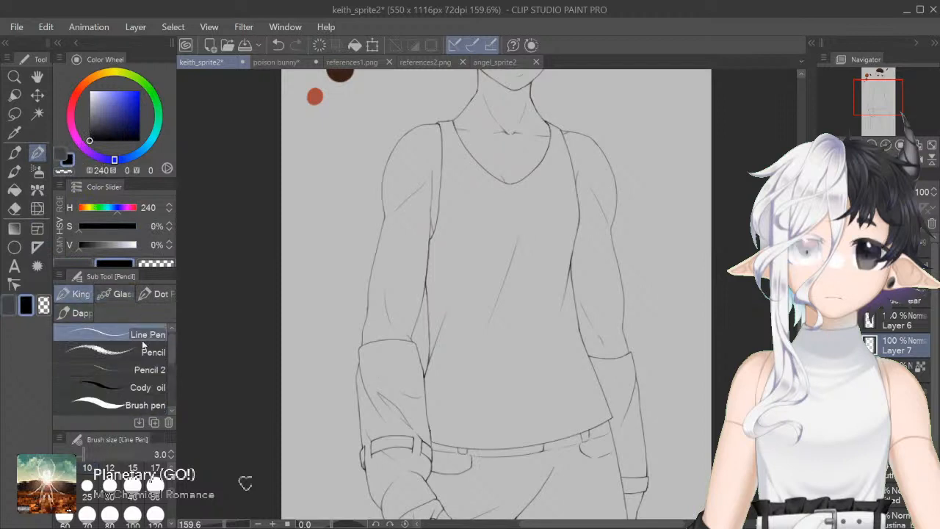
pyautogui.scroll(3, 109, 481)
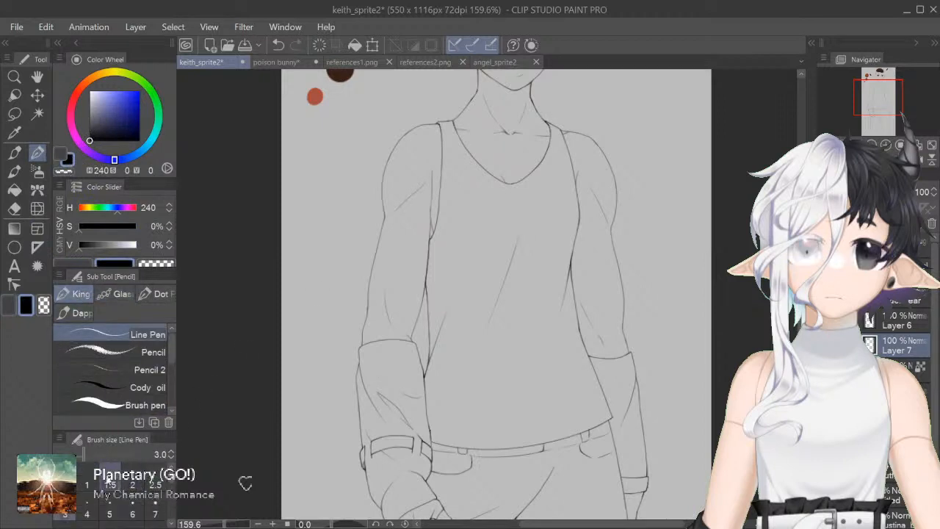
pyautogui.click(87, 482)
# Step: Reduce the opacity of the lines layer to fade the line art, and make Layer 7 active again for drawing at the neck
pyautogui.moveTo(528, 523); pyautogui.dragTo(545, 523)
pyautogui.scroll(1, 545, 294)
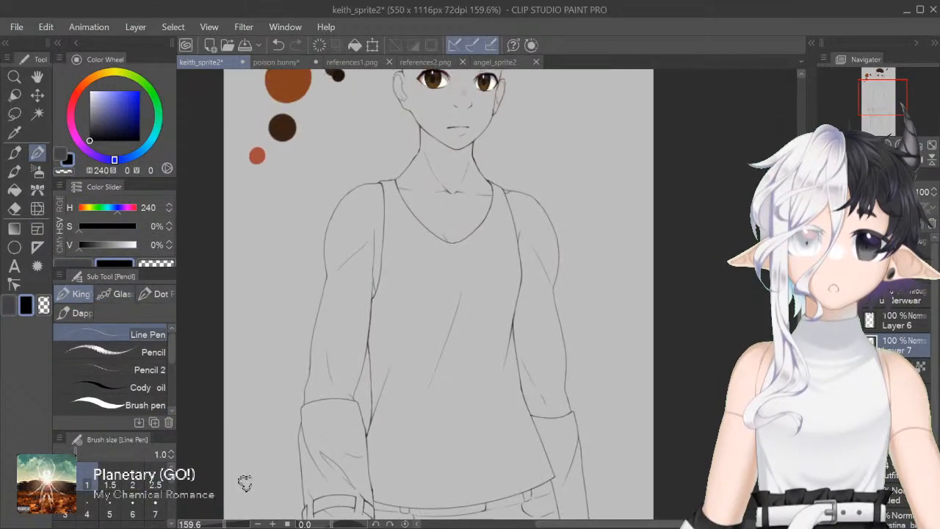
pyautogui.scroll(2, 246, 483)
pyautogui.press('-')
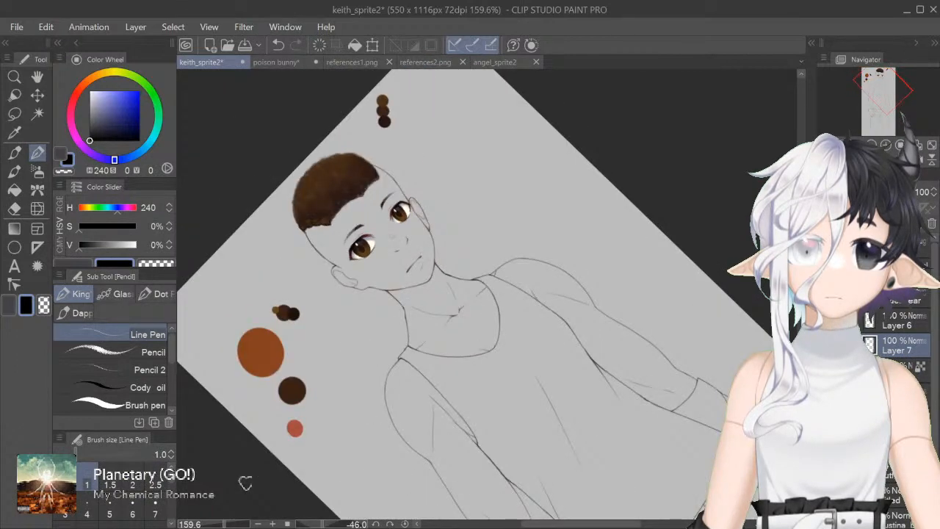
pyautogui.hotkey('ctrl', '+')
pyautogui.hotkey('ctrl', '+')
pyautogui.scroll(4, 244, 482)
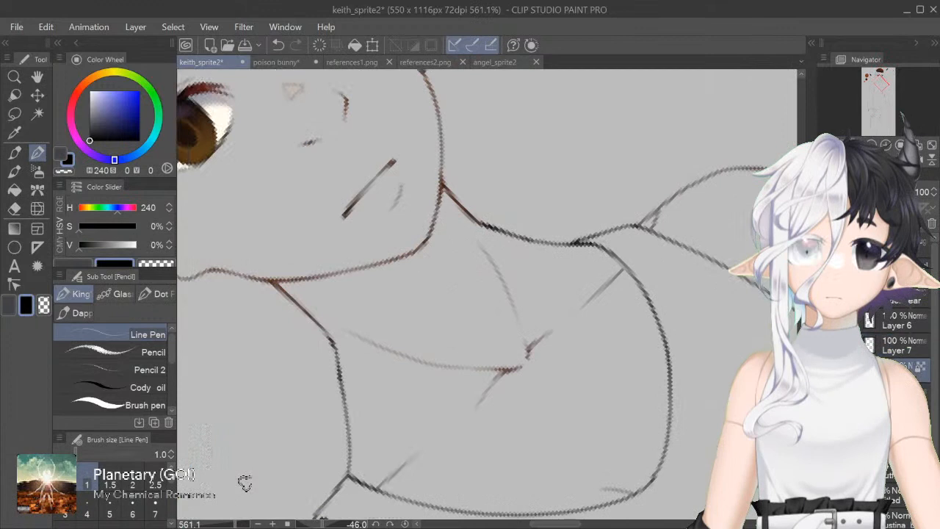
pyautogui.click(888, 192)
pyautogui.click(873, 344)
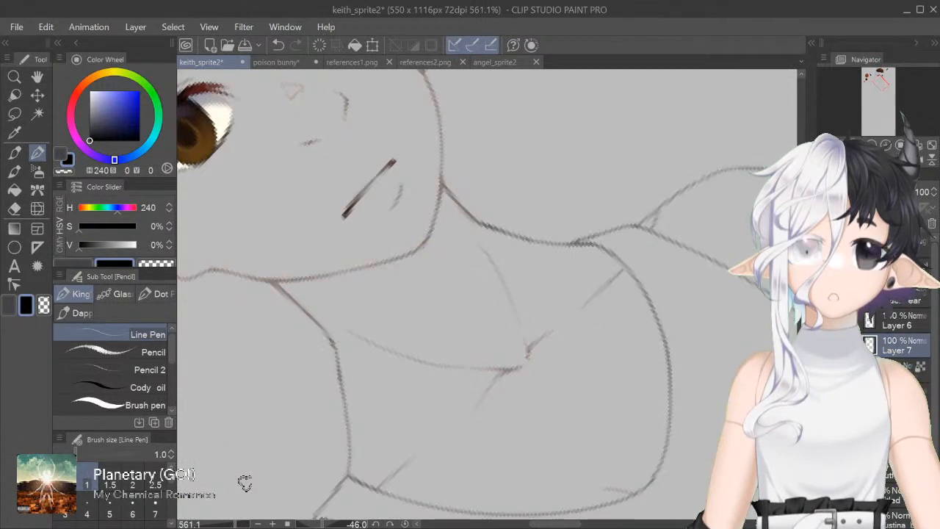
# Step: Draw the upper edge of a choker as a curve across the neck on Layer 7
pyautogui.scroll(2, 245, 482)
pyautogui.moveTo(227, 363)
pyautogui.mouseDown()
pyautogui.moveTo(441, 229)
pyautogui.moveTo(463, 173)
pyautogui.moveTo(465, 195)
pyautogui.moveTo(431, 236)
pyautogui.mouseUp()
pyautogui.hotkey('ctrl', 'z')
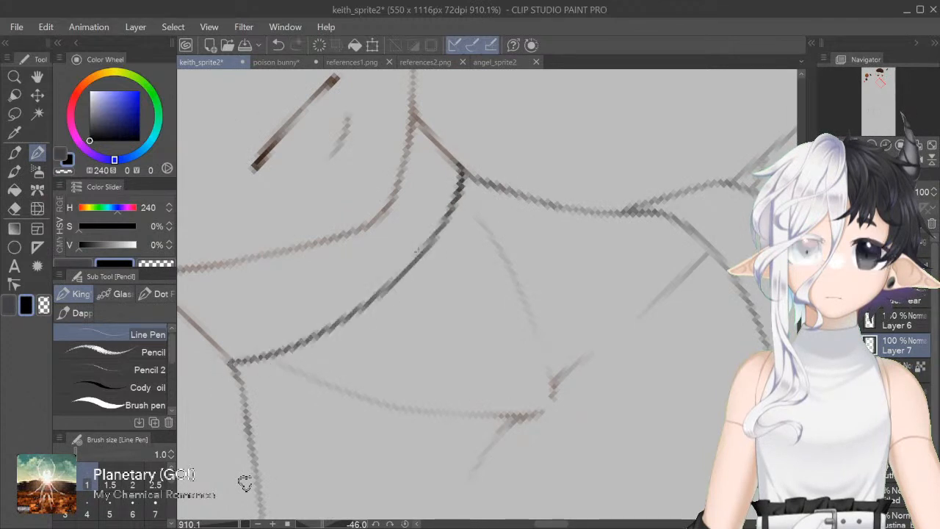
pyautogui.press('h')
pyautogui.hotkey('ctrl', '@')
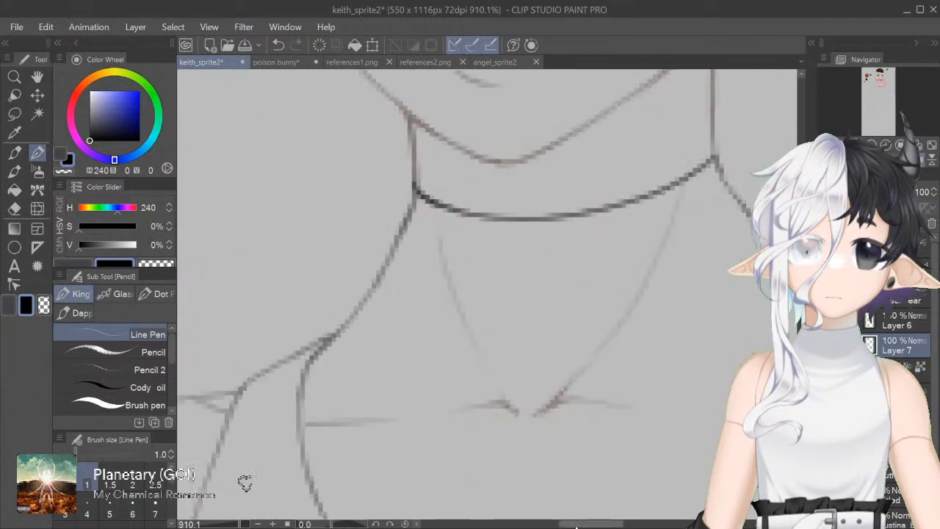
pyautogui.moveTo(573, 523); pyautogui.dragTo(580, 524)
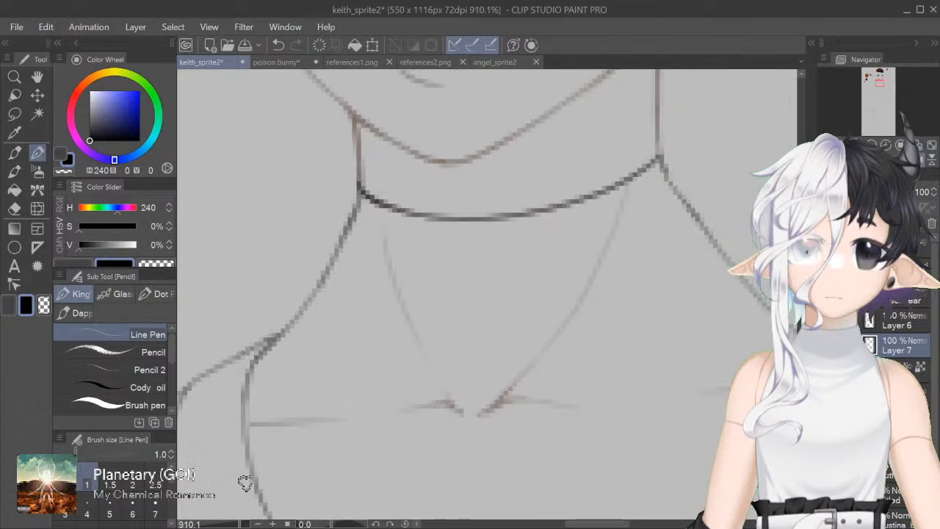
# Step: Move the choker curve on Layer 7 slightly higher on the neck
pyautogui.click(38, 94)
pyautogui.click(14, 113)
pyautogui.click(38, 96)
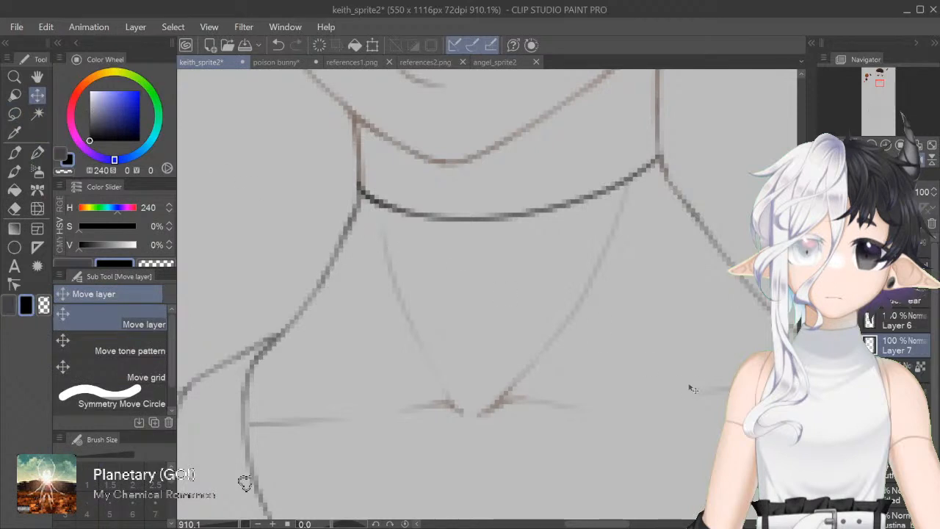
pyautogui.moveTo(677, 380); pyautogui.dragTo(702, 383)
# Step: Draw the choker's short side edges just outside both neck lines with the Line Pen
pyautogui.click(37, 152)
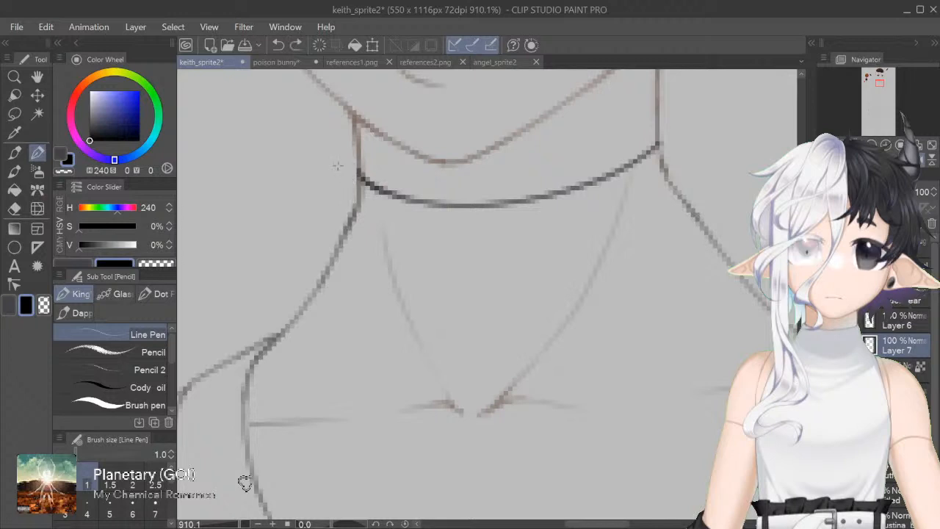
pyautogui.moveTo(360, 175)
pyautogui.mouseDown()
pyautogui.moveTo(345, 169)
pyautogui.moveTo(345, 232)
pyautogui.mouseUp()
pyautogui.hotkey('ctrl', 'z')
pyautogui.moveTo(348, 171); pyautogui.dragTo(343, 240)
pyautogui.moveTo(648, 150)
pyautogui.mouseDown()
pyautogui.moveTo(674, 135)
pyautogui.moveTo(680, 178)
pyautogui.mouseUp()
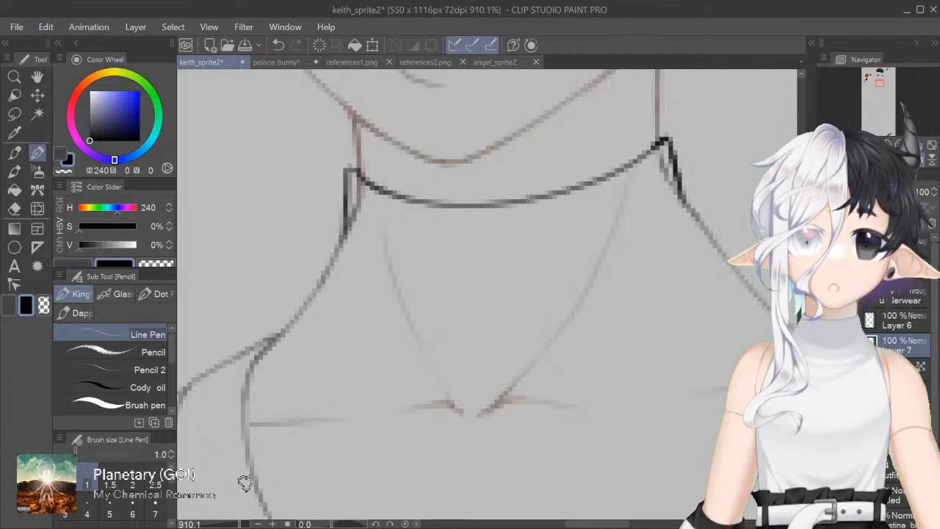
# Step: Draw the choker's lower edge as a curve parallel to the upper one, joining both side edges
pyautogui.scroll(3, 244, 483)
pyautogui.moveTo(421, 288); pyautogui.dragTo(433, 332)
pyautogui.moveTo(411, 421)
pyautogui.mouseDown()
pyautogui.moveTo(515, 370)
pyautogui.moveTo(512, 380)
pyautogui.moveTo(587, 286)
pyautogui.mouseUp()
pyautogui.hotkey('ctrl', 'z')
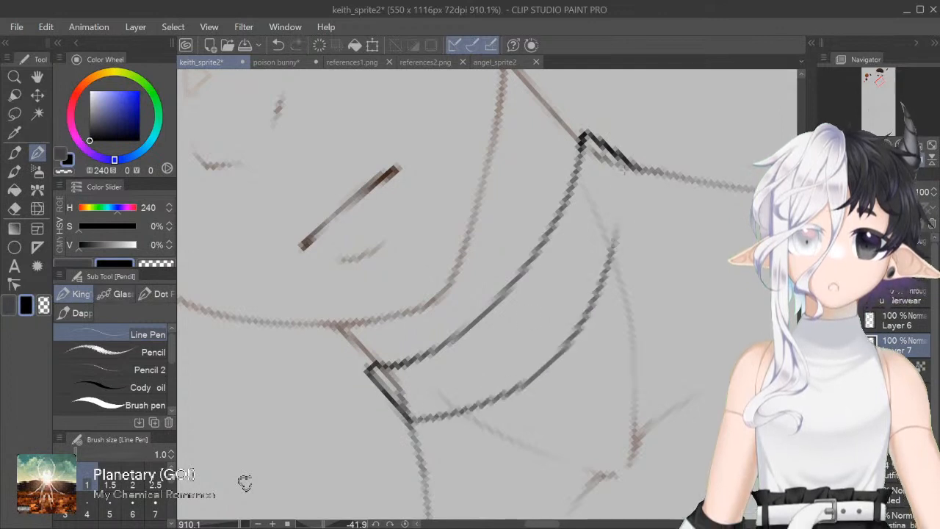
pyautogui.hotkey('ctrl', 'z')
pyautogui.moveTo(411, 419)
pyautogui.mouseDown()
pyautogui.moveTo(606, 283)
pyautogui.moveTo(633, 167)
pyautogui.mouseUp()
pyautogui.hotkey('ctrl', 'z')
pyautogui.moveTo(621, 239)
pyautogui.mouseDown()
pyautogui.moveTo(634, 168)
pyautogui.moveTo(628, 221)
pyautogui.mouseUp()
pyautogui.hotkey('ctrl', 'z')
pyautogui.moveTo(633, 181); pyautogui.dragTo(620, 260)
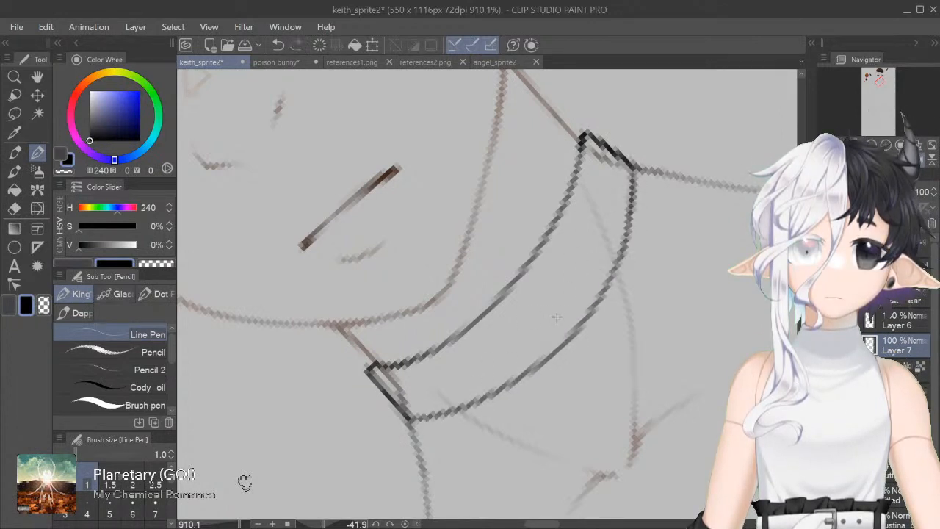
pyautogui.hotkey('ctrl', 'z')
pyautogui.hotkey('ctrl', 'z')
pyautogui.moveTo(633, 165); pyautogui.dragTo(625, 243)
pyautogui.moveTo(636, 183); pyautogui.dragTo(615, 266)
pyautogui.hotkey('ctrl', '@')
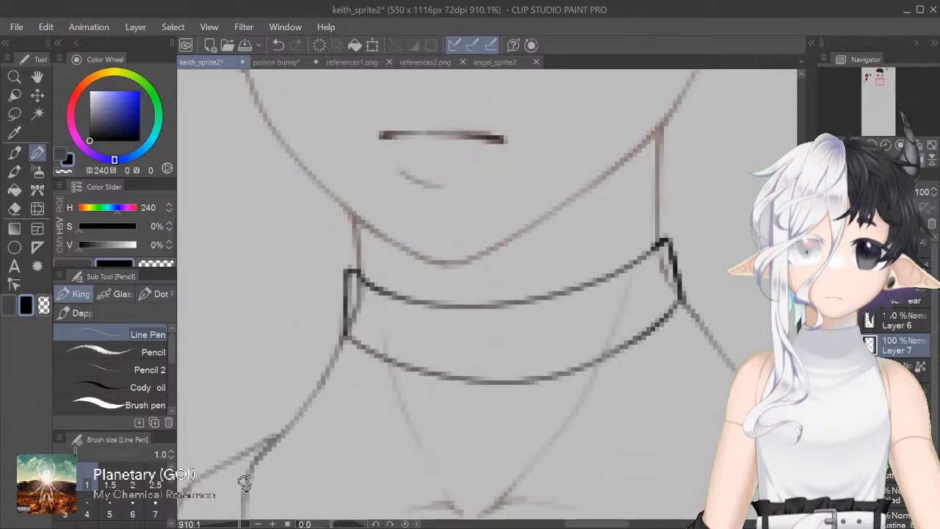
# Step: Round the choker's upper corners where they meet the neck and clean them up with transparent colour
pyautogui.hotkey('ctrl', 'z')
pyautogui.moveTo(360, 271)
pyautogui.mouseDown()
pyautogui.moveTo(346, 275)
pyautogui.moveTo(345, 302)
pyautogui.mouseUp()
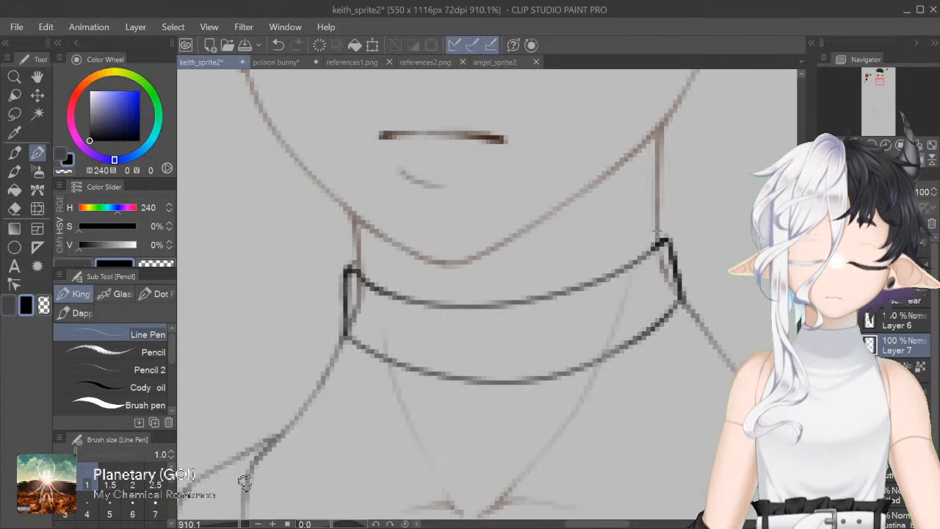
pyautogui.moveTo(661, 237); pyautogui.dragTo(674, 257)
pyautogui.click(156, 263)
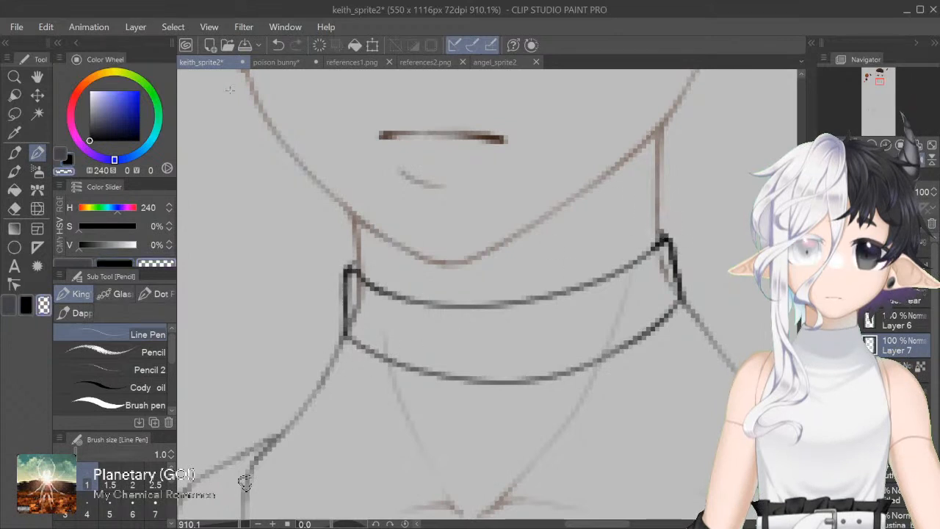
pyautogui.click(68, 166)
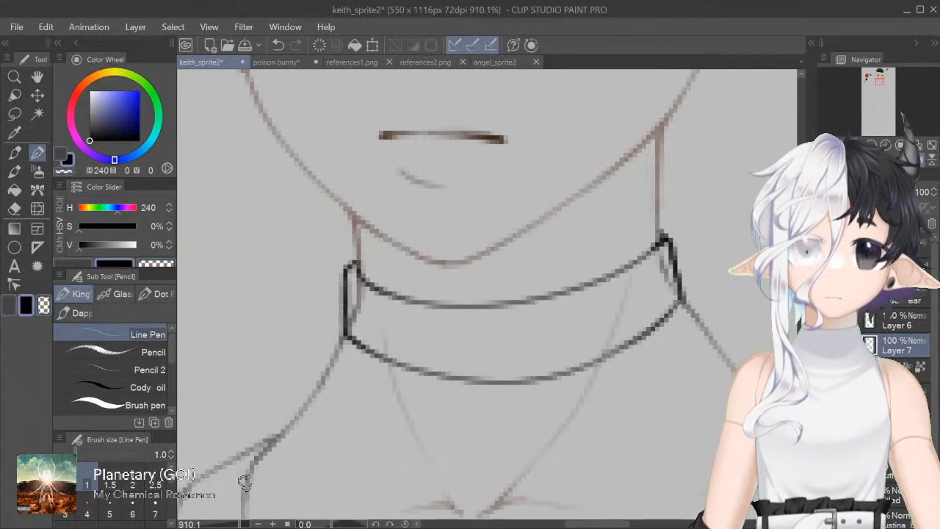
# Step: Darken the choker's lower and upper edges and tidy the outline with transparent colour
pyautogui.moveTo(245, 483)
pyautogui.mouseDown()
pyautogui.moveTo(184, 348)
pyautogui.moveTo(331, 78)
pyautogui.mouseUp()
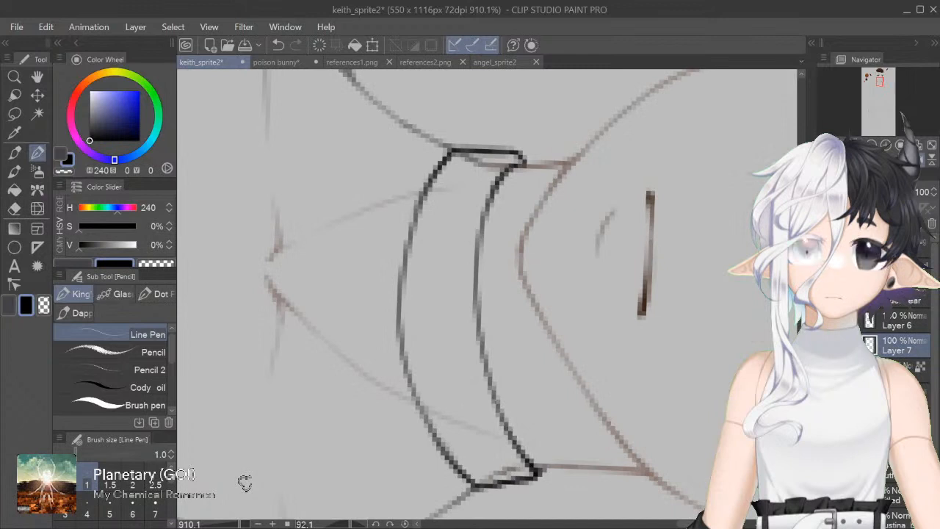
pyautogui.hotkey('ctrl', 'z')
pyautogui.moveTo(445, 454)
pyautogui.mouseDown()
pyautogui.moveTo(412, 390)
pyautogui.moveTo(399, 324)
pyautogui.moveTo(403, 272)
pyautogui.mouseUp()
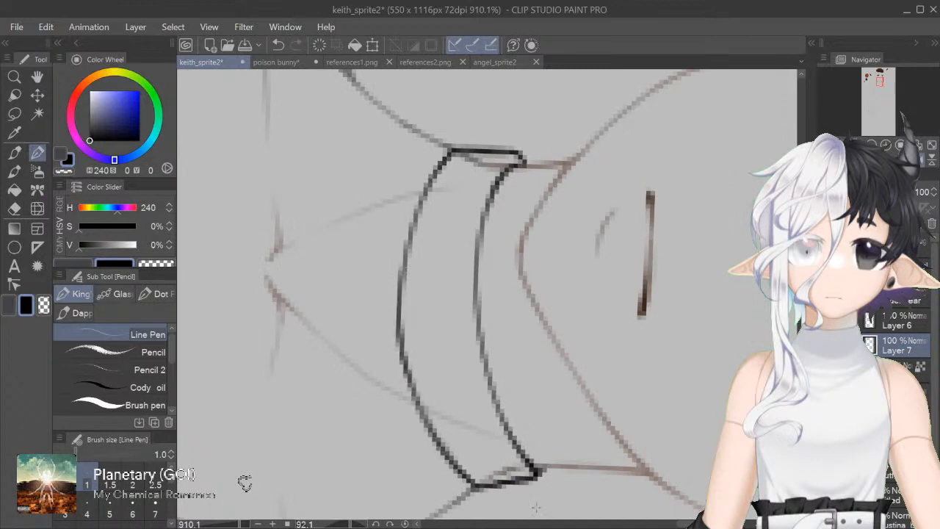
pyautogui.moveTo(475, 301); pyautogui.dragTo(485, 225)
pyautogui.moveTo(476, 282); pyautogui.dragTo(492, 388)
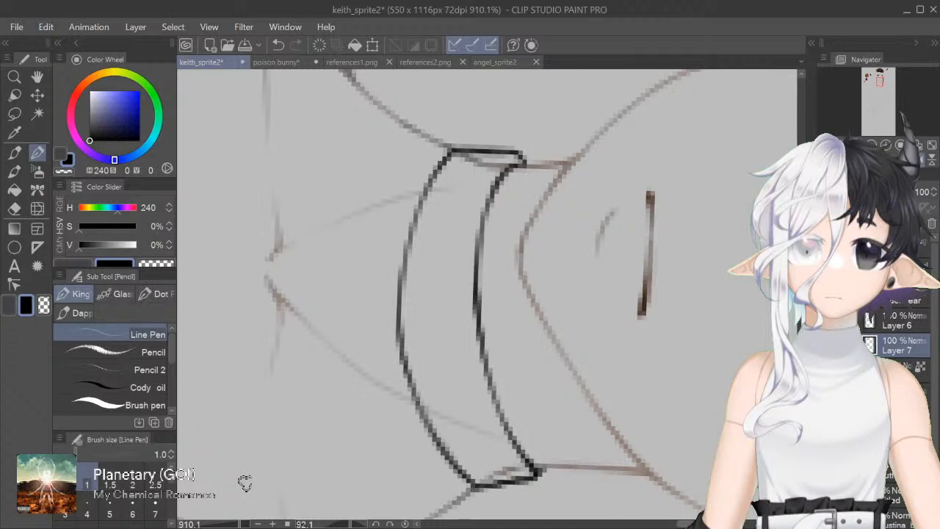
pyautogui.press('c')
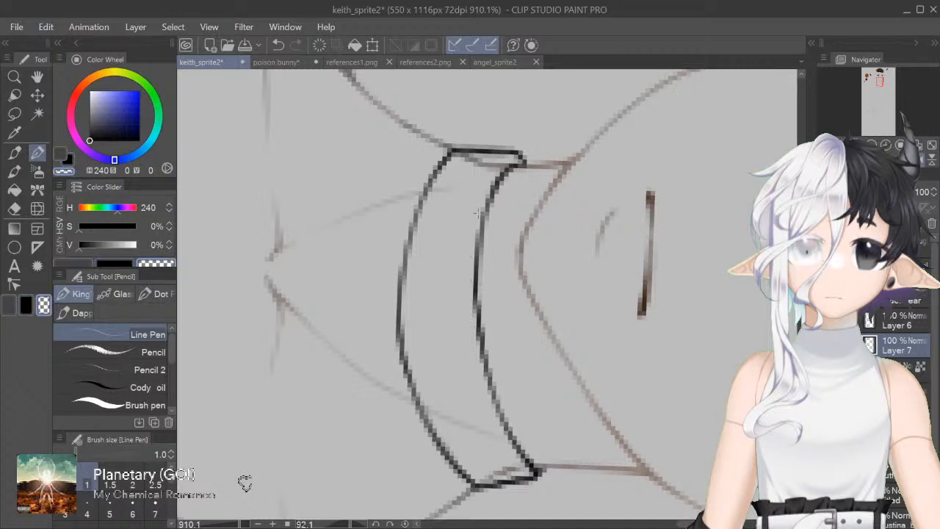
pyautogui.click(69, 162)
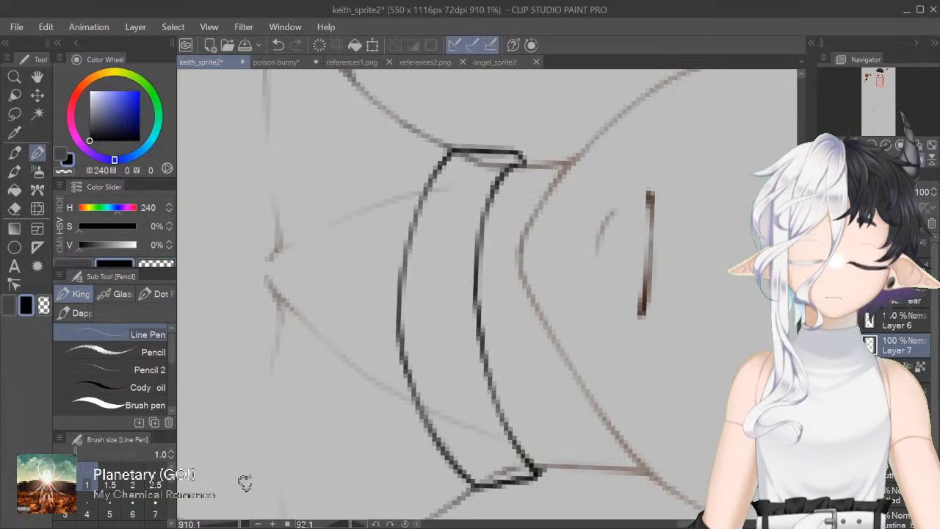
pyautogui.hotkey('ctrl', '@')
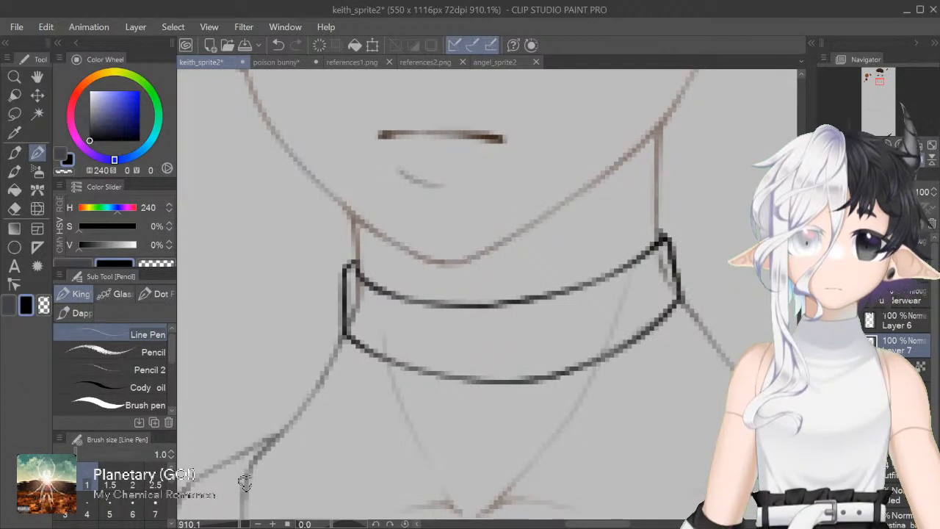
# Step: Examine the choker outline in relation to the face, neck and shoulders
pyautogui.scroll(5, 245, 483)
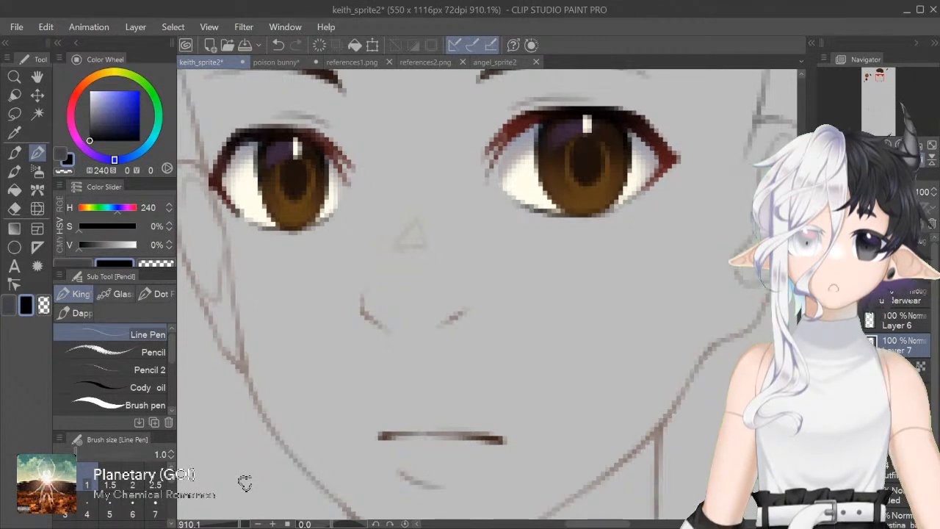
pyautogui.scroll(-1, 245, 483)
pyautogui.scroll(-1, 245, 482)
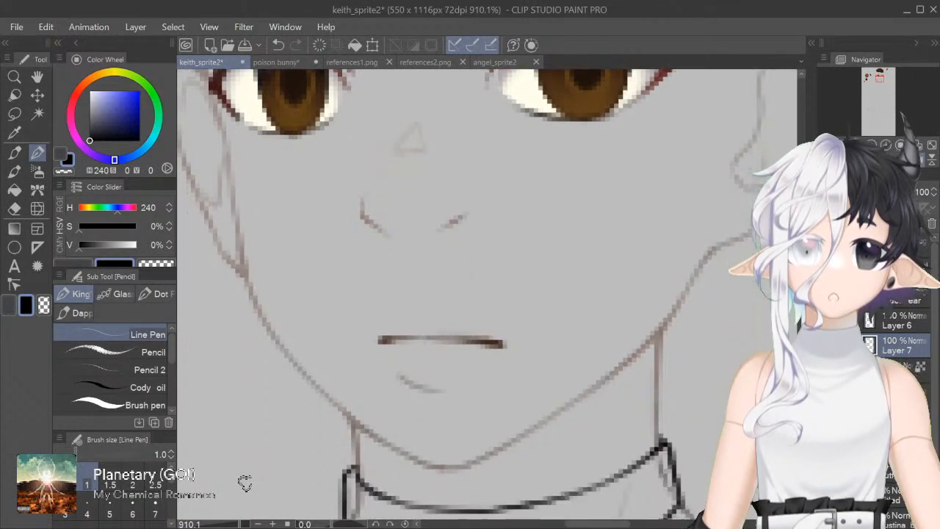
pyautogui.scroll(-3, 245, 483)
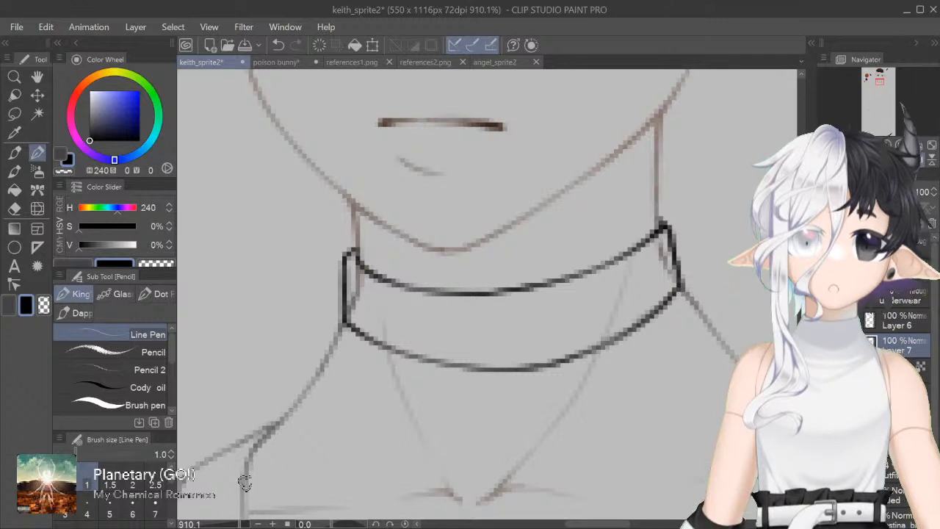
pyautogui.hotkey('ctrl', '-')
pyautogui.hotkey('ctrl', '-')
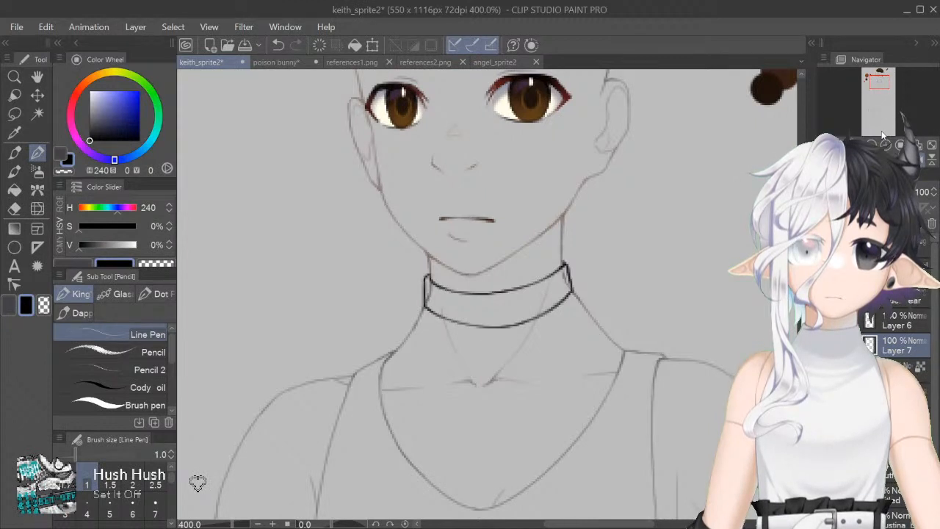
pyautogui.hotkey('ctrl', 'z')
pyautogui.hotkey('ctrl', 'y')
# Step: Draw a pointed triangular spike sticking out from one side edge of the choker and darken its lines
pyautogui.click(849, 145)
pyautogui.scroll(2, 488, 294)
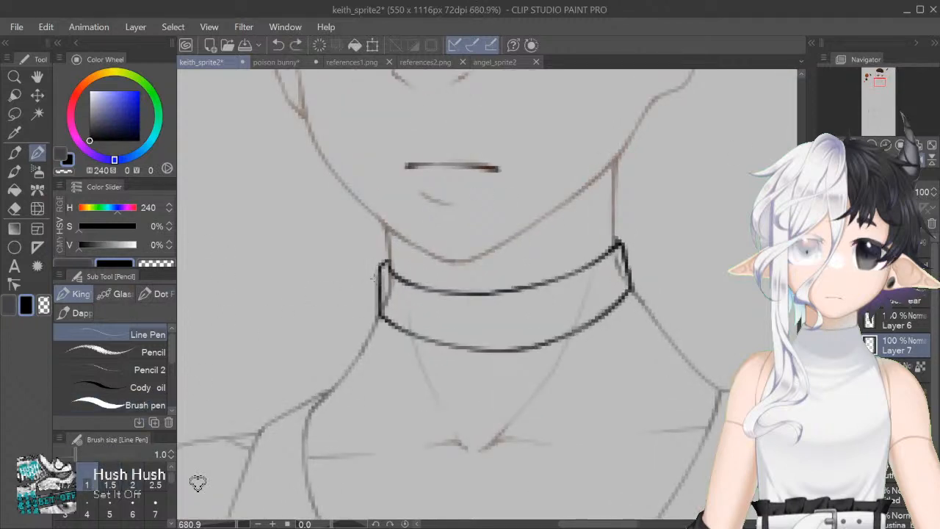
pyautogui.moveTo(377, 276)
pyautogui.mouseDown()
pyautogui.moveTo(388, 260)
pyautogui.moveTo(341, 297)
pyautogui.moveTo(378, 301)
pyautogui.mouseUp()
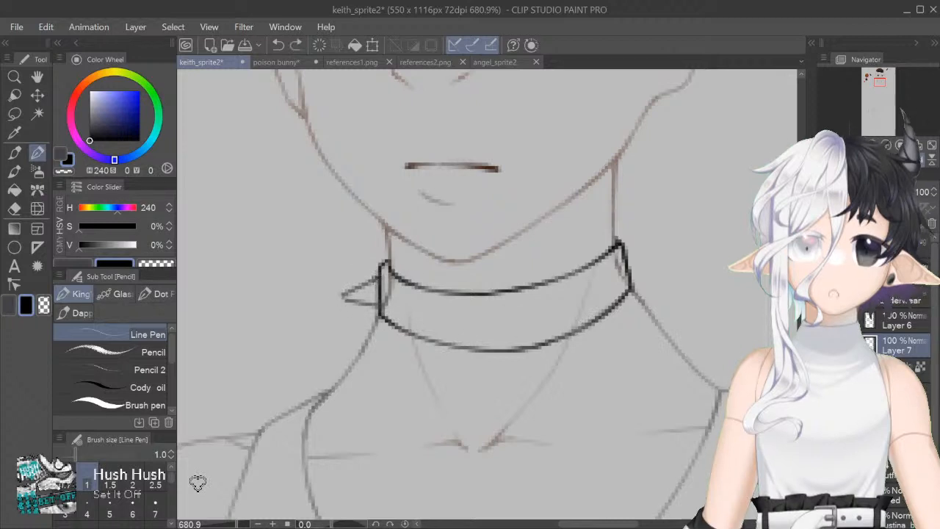
pyautogui.moveTo(336, 299)
pyautogui.mouseDown()
pyautogui.moveTo(385, 291)
pyautogui.moveTo(399, 246)
pyautogui.mouseUp()
pyautogui.hotkey('ctrl', 'z')
pyautogui.moveTo(373, 197); pyautogui.dragTo(400, 232)
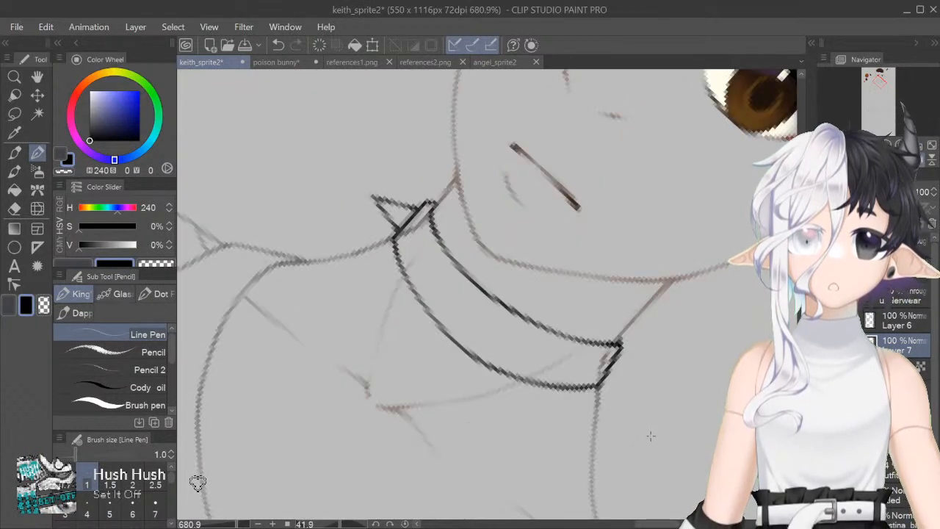
# Step: Draw a matching triangular spike sticking out from the choker's other side edge and darken its lines
pyautogui.hotkey('ctrl', '@')
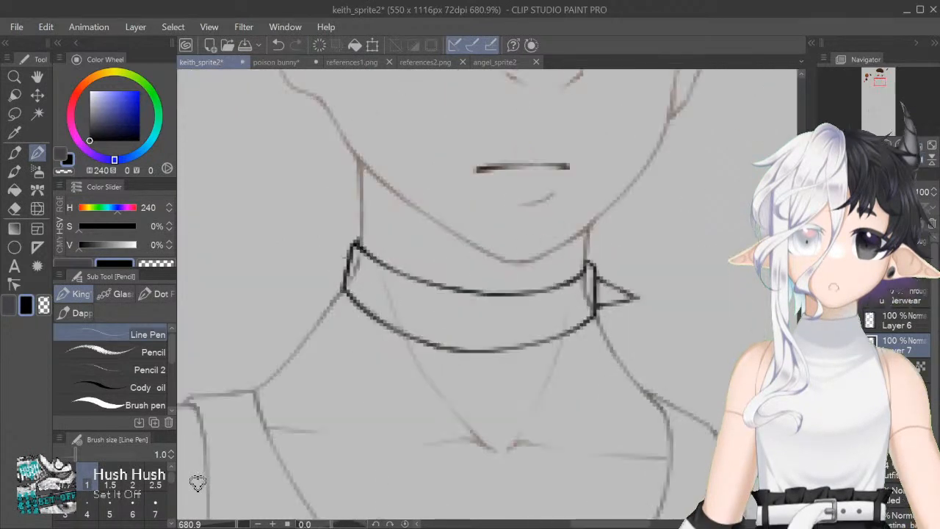
pyautogui.moveTo(350, 254)
pyautogui.mouseDown()
pyautogui.moveTo(304, 258)
pyautogui.moveTo(345, 275)
pyautogui.mouseUp()
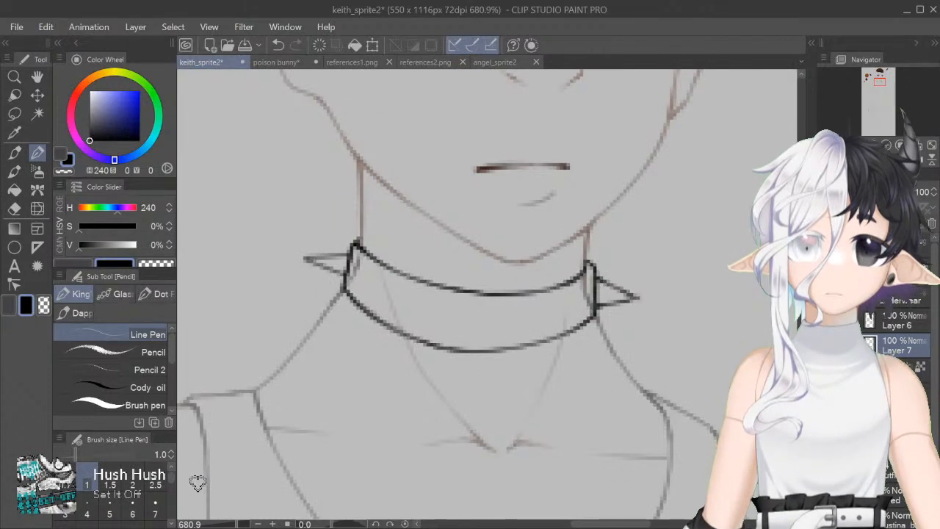
pyautogui.hotkey('ctrl', 'z')
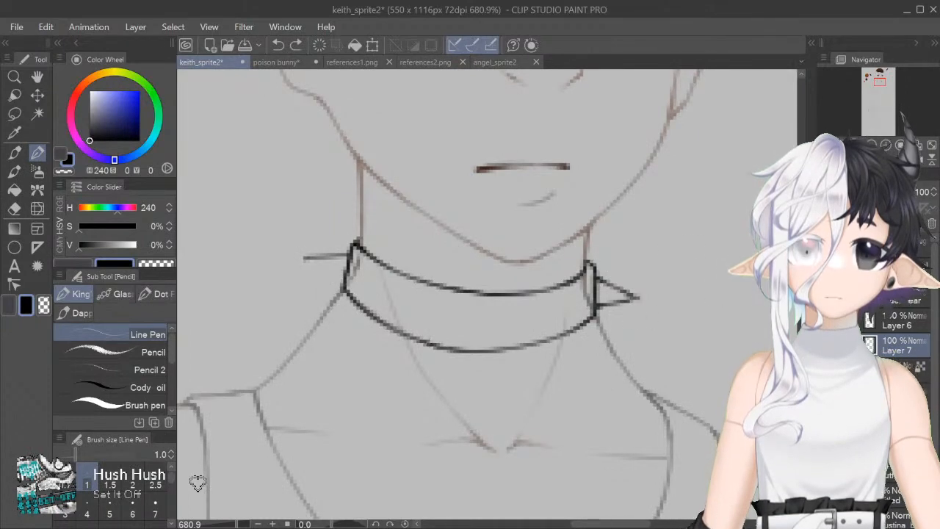
pyautogui.hotkey('ctrl', 'y')
pyautogui.press('r')
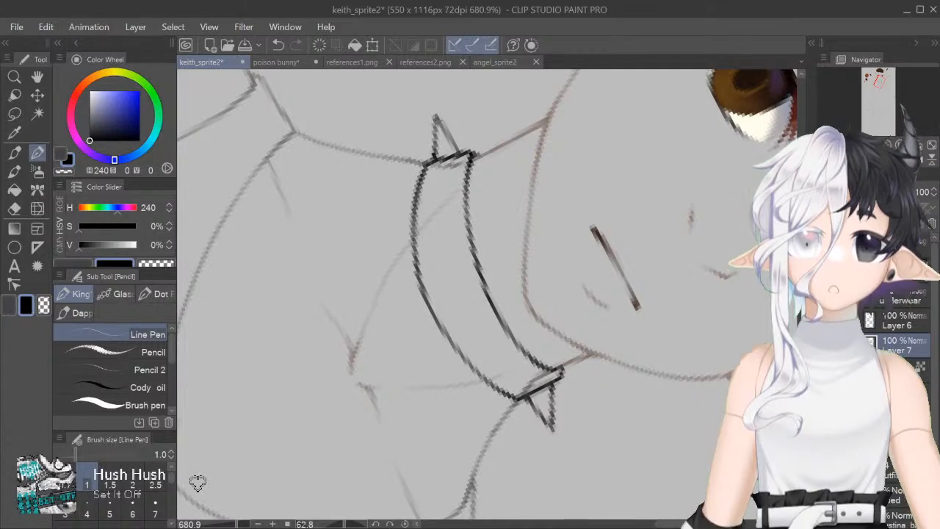
pyautogui.moveTo(455, 146); pyautogui.dragTo(461, 155)
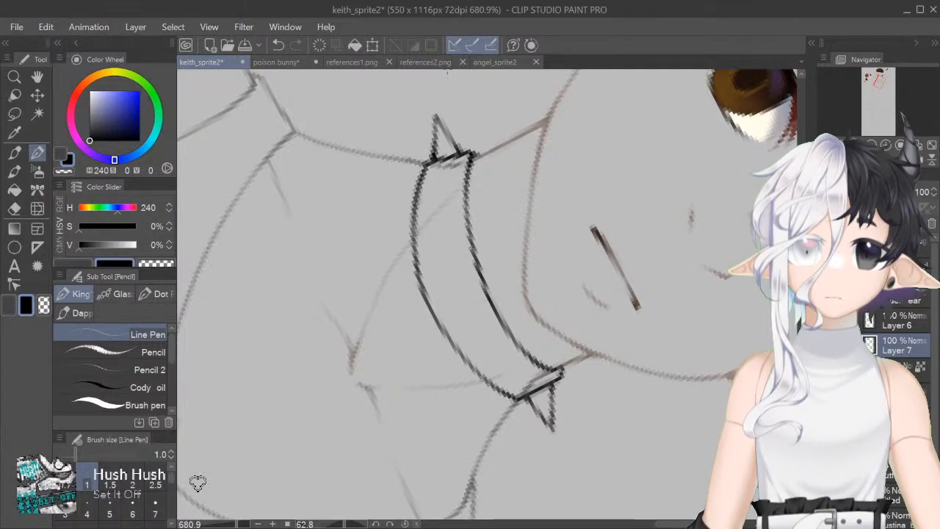
pyautogui.press('r')
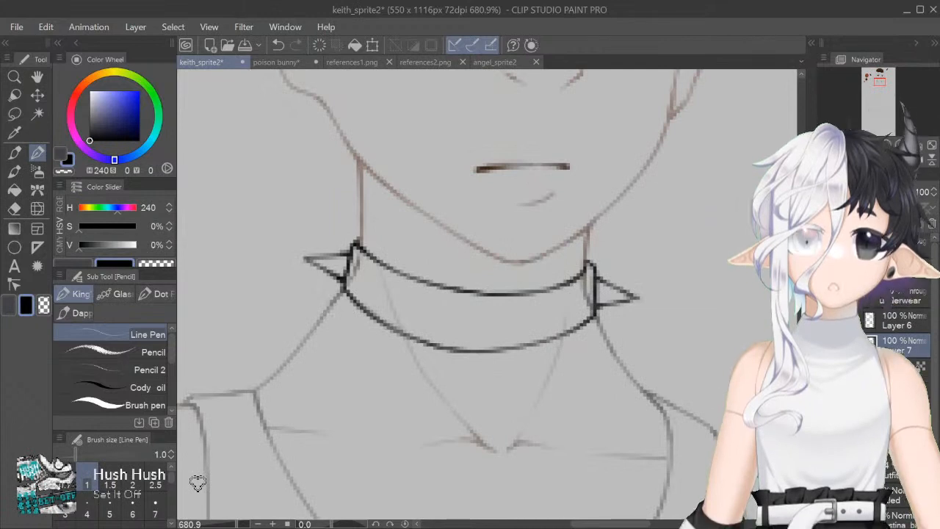
# Step: Draw two small circles spaced apart on the front of the choker band with the Ellipse figure tool at brush size 1
pyautogui.scroll(-1, 486, 294)
pyautogui.press('h')
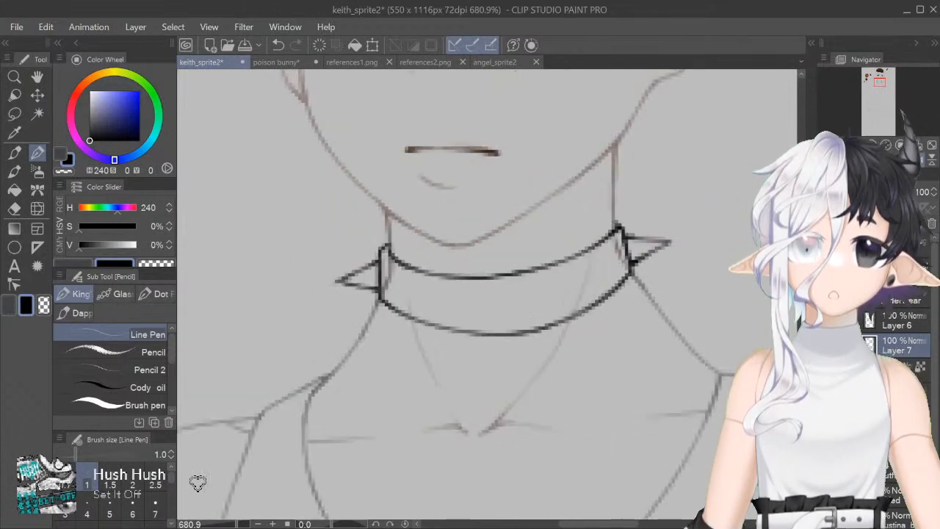
pyautogui.hotkey('ctrl', '-')
pyautogui.scroll(1, 198, 483)
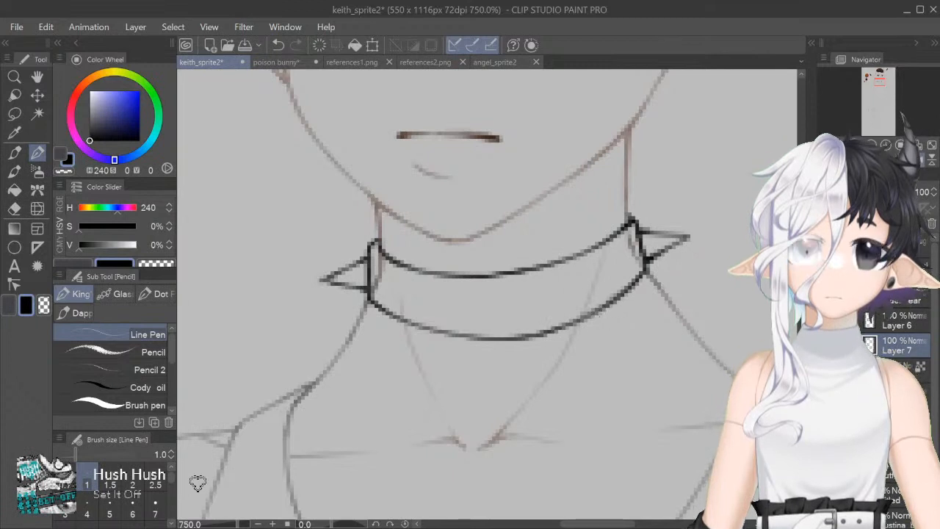
pyautogui.scroll(5, 484, 296)
pyautogui.scroll(-5, 484, 296)
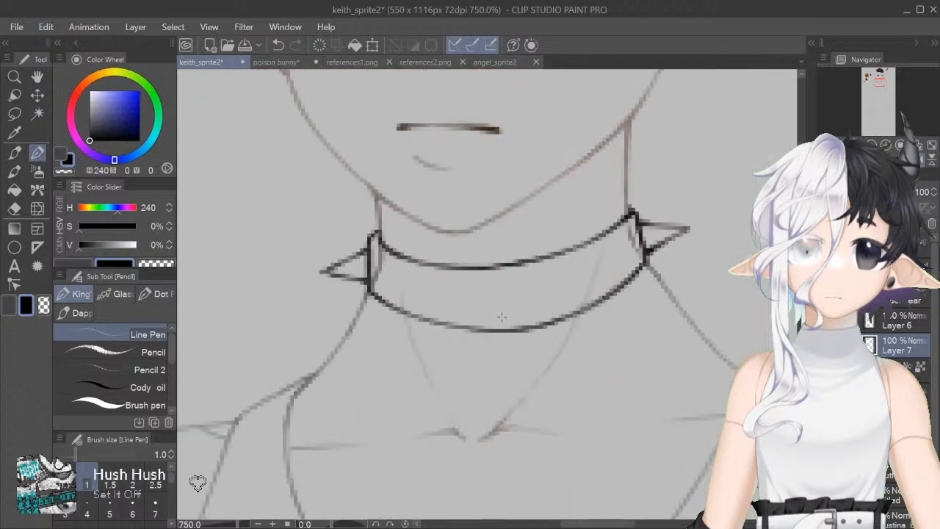
pyautogui.press('u')
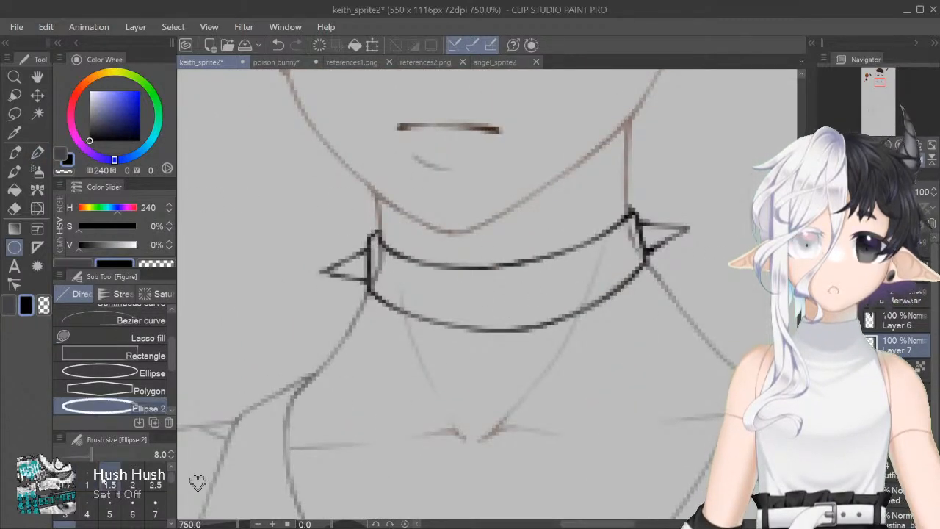
pyautogui.click(109, 523)
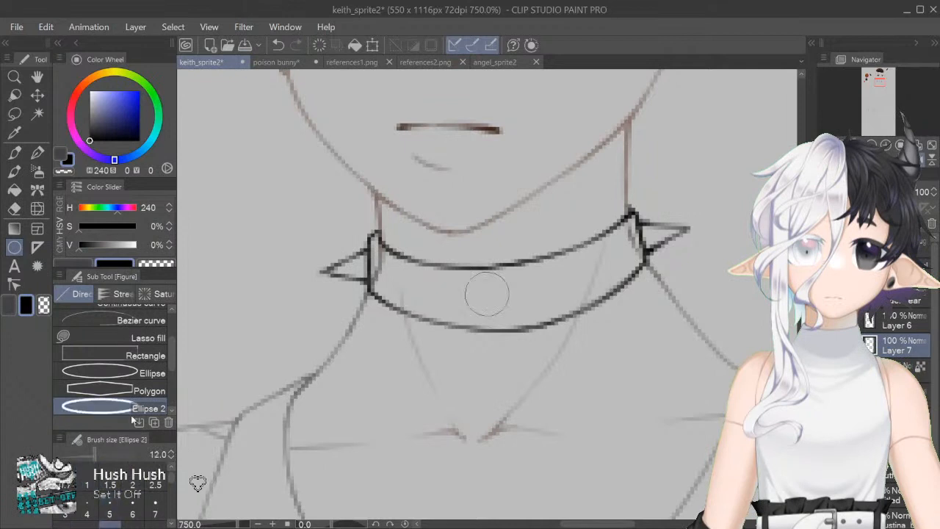
pyautogui.click(128, 373)
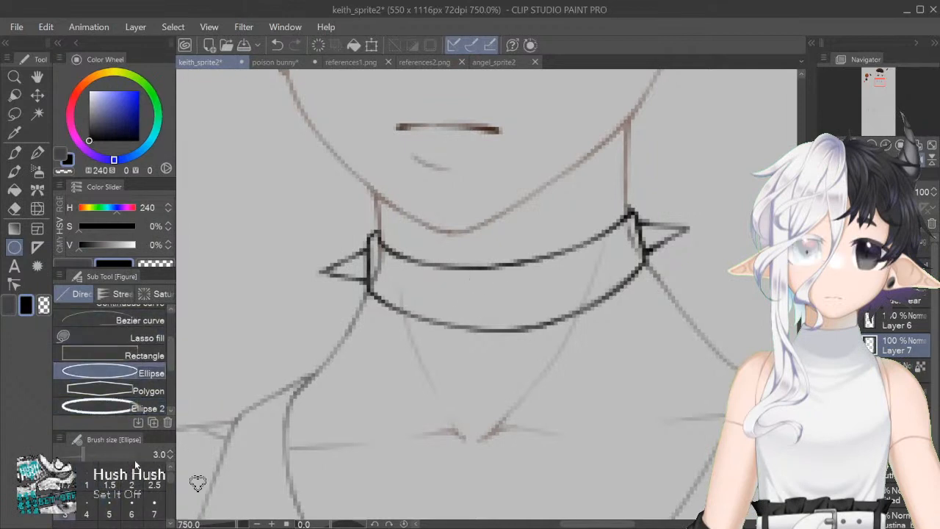
pyautogui.click(109, 482)
pyautogui.scroll(2, 489, 279)
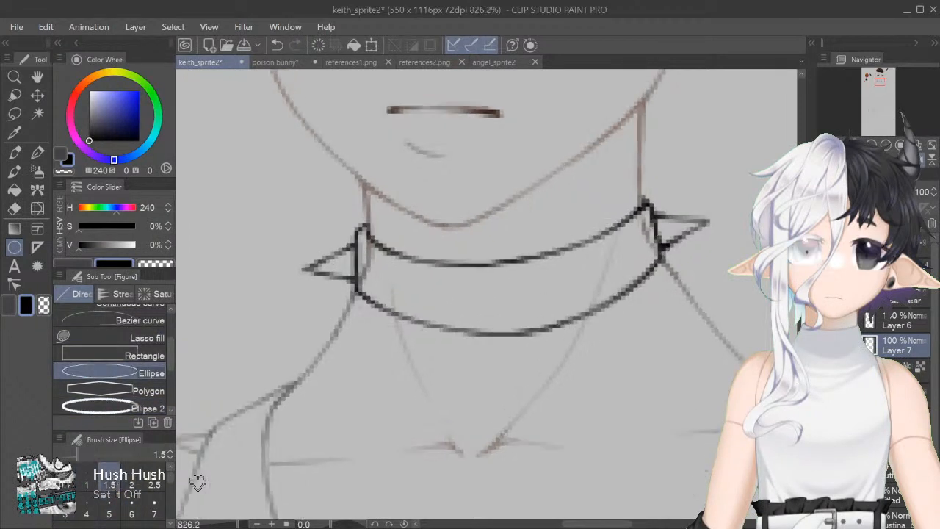
pyautogui.moveTo(489, 280); pyautogui.dragTo(526, 319)
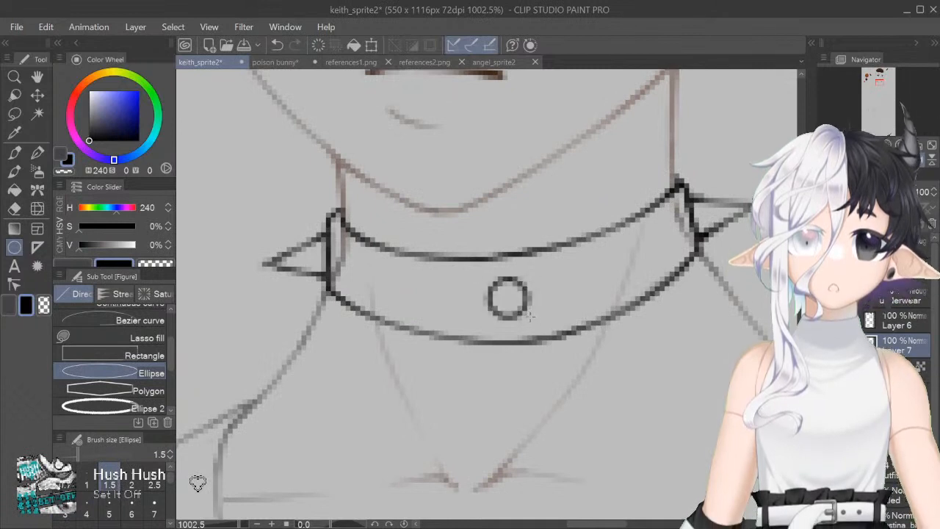
pyautogui.click(88, 479)
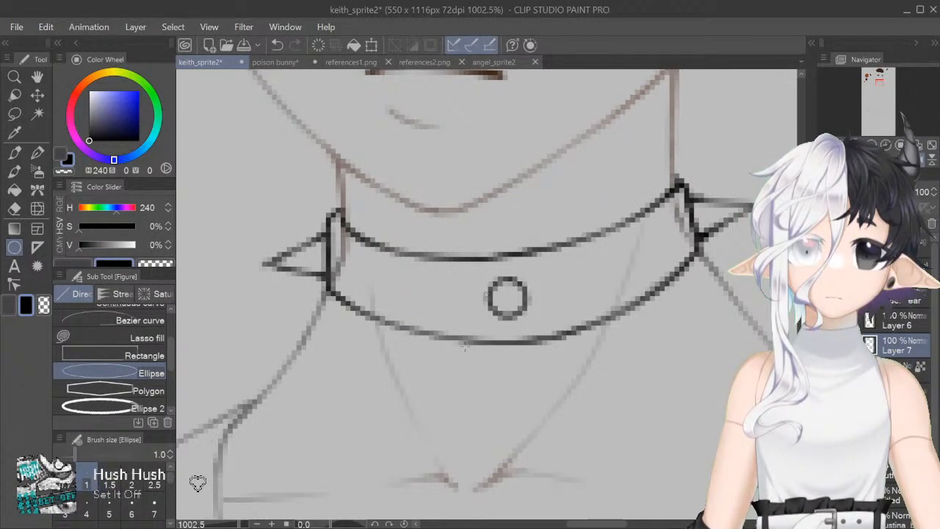
pyautogui.hotkey('ctrl', 'z')
pyautogui.moveTo(464, 278); pyautogui.dragTo(502, 312)
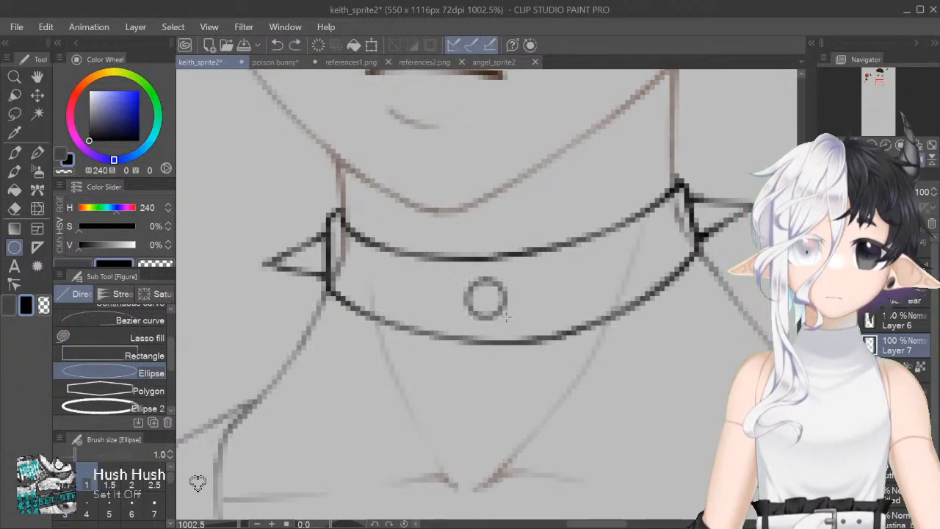
pyautogui.hotkey('ctrl', 'z')
pyautogui.moveTo(423, 278); pyautogui.dragTo(463, 320)
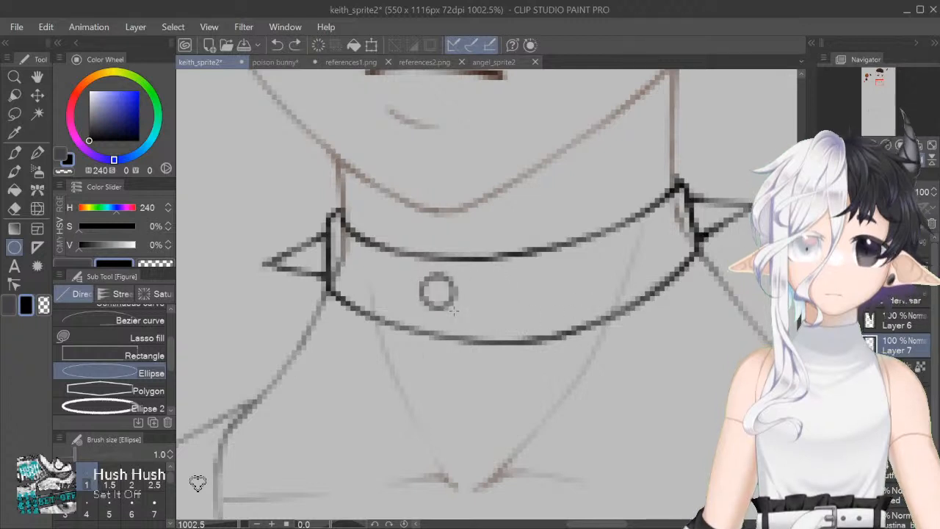
pyautogui.moveTo(565, 259); pyautogui.dragTo(608, 301)
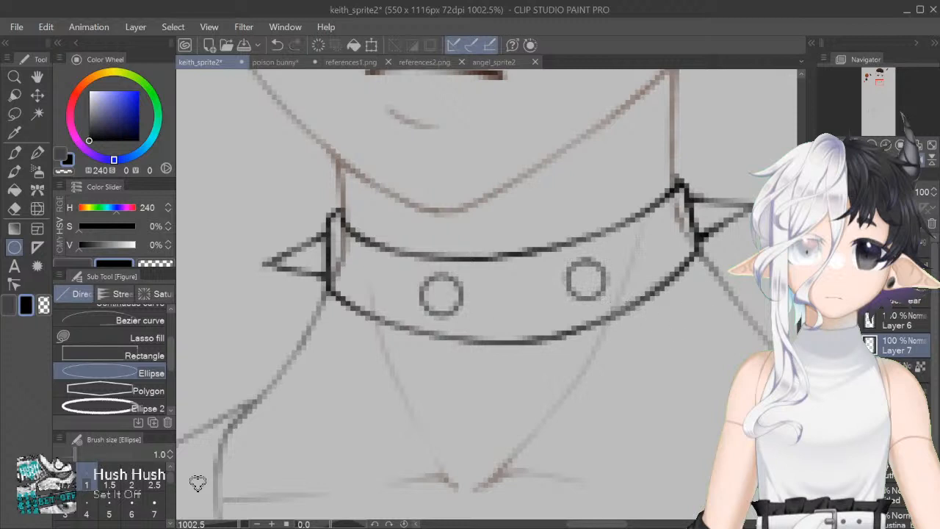
# Step: Add a downward tip to one circle and a sideways tip to the other with the Line Pen, clearing the inner lines with transparent colour
pyautogui.click(38, 152)
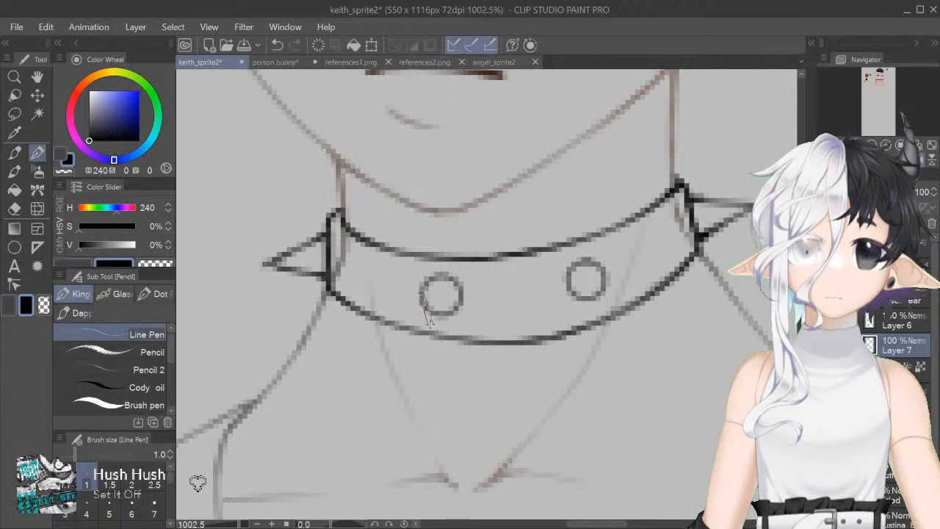
pyautogui.moveTo(438, 323); pyautogui.dragTo(460, 301)
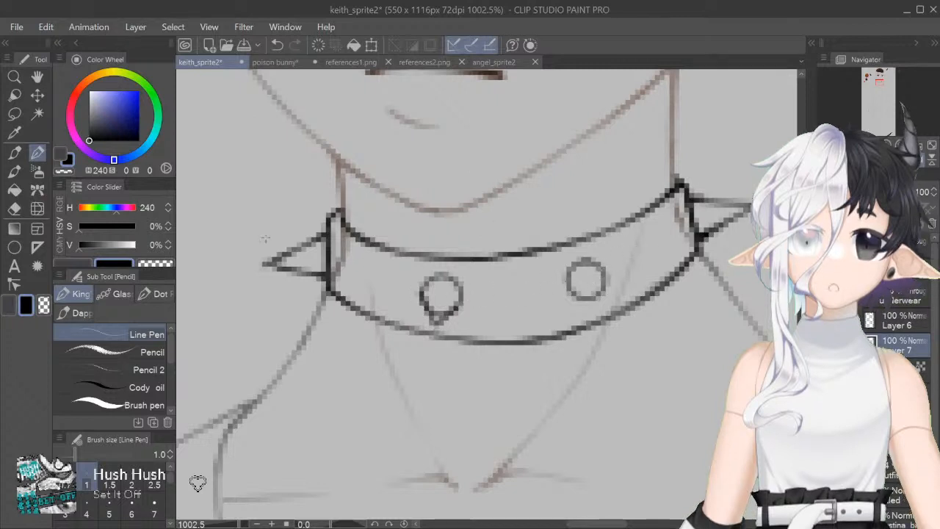
pyautogui.press('c')
pyautogui.moveTo(427, 293); pyautogui.dragTo(436, 314)
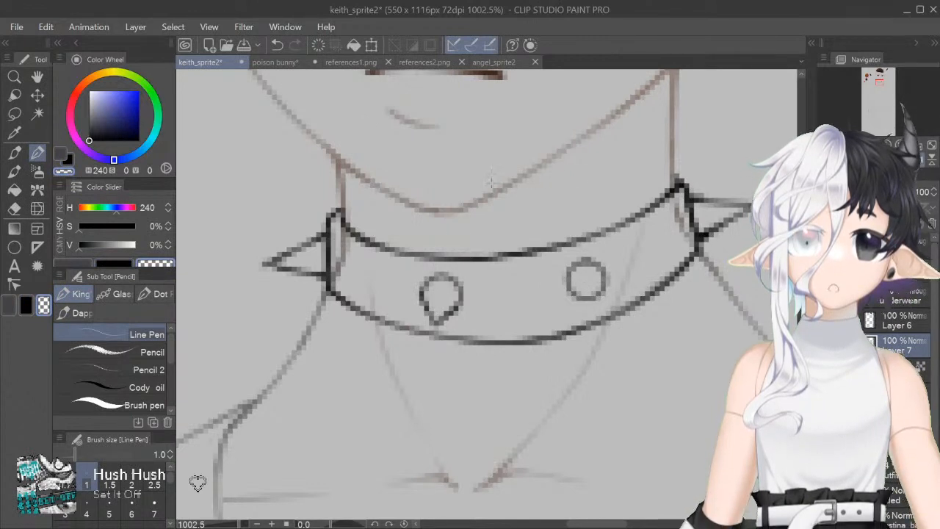
pyautogui.press('c')
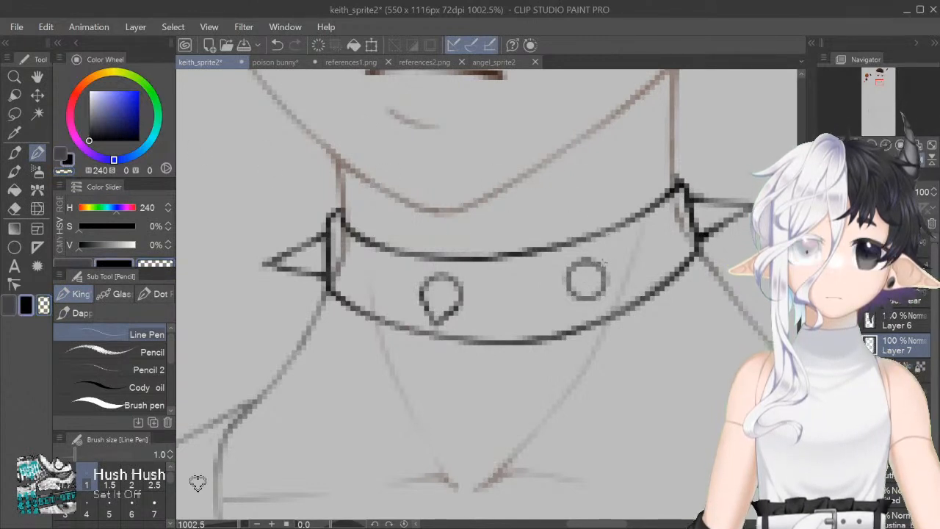
pyautogui.moveTo(627, 281); pyautogui.dragTo(606, 287)
pyautogui.press('c')
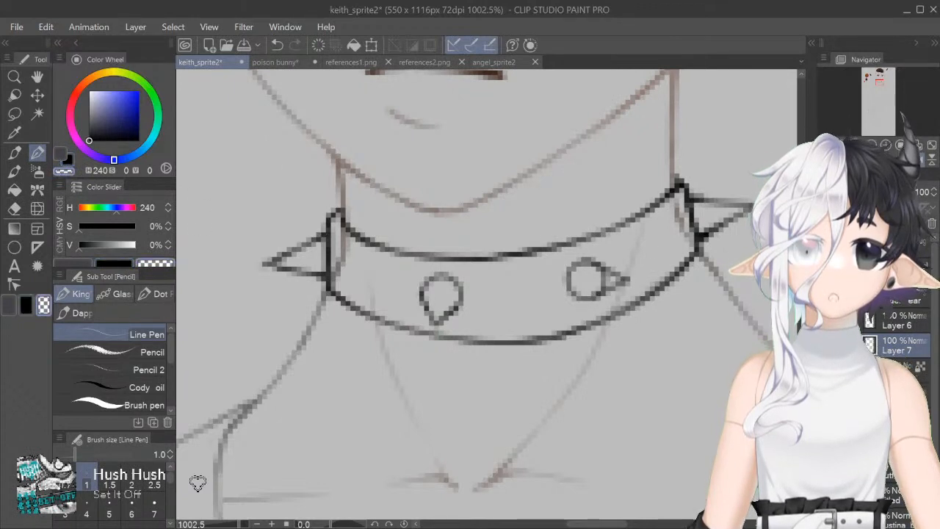
pyautogui.press('h')
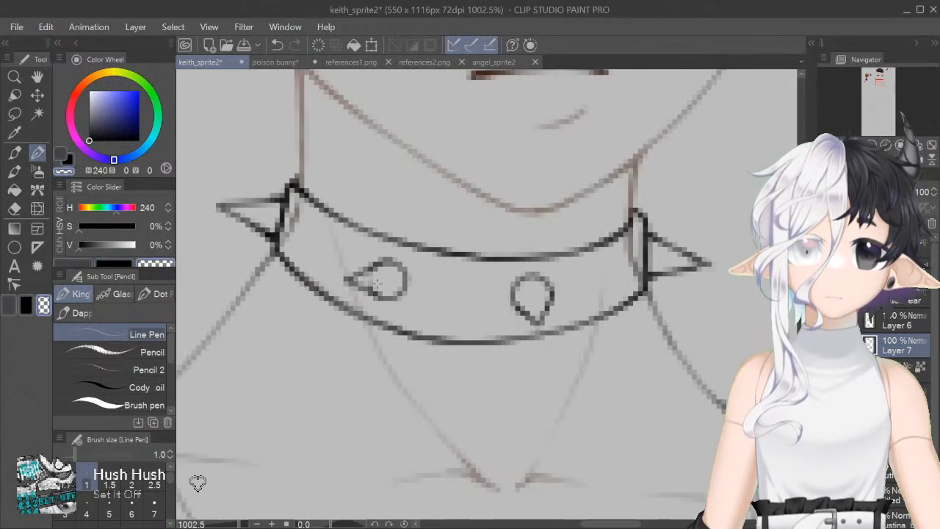
# Step: Erase the lower part of the downward-pointing spike at brush size 4 and redraw it at size 1 with its tip slanting diagonally outward
pyautogui.click(86, 514)
pyautogui.moveTo(422, 288)
pyautogui.mouseDown()
pyautogui.moveTo(426, 314)
pyautogui.moveTo(447, 321)
pyautogui.moveTo(457, 304)
pyautogui.mouseUp()
pyautogui.click(62, 158)
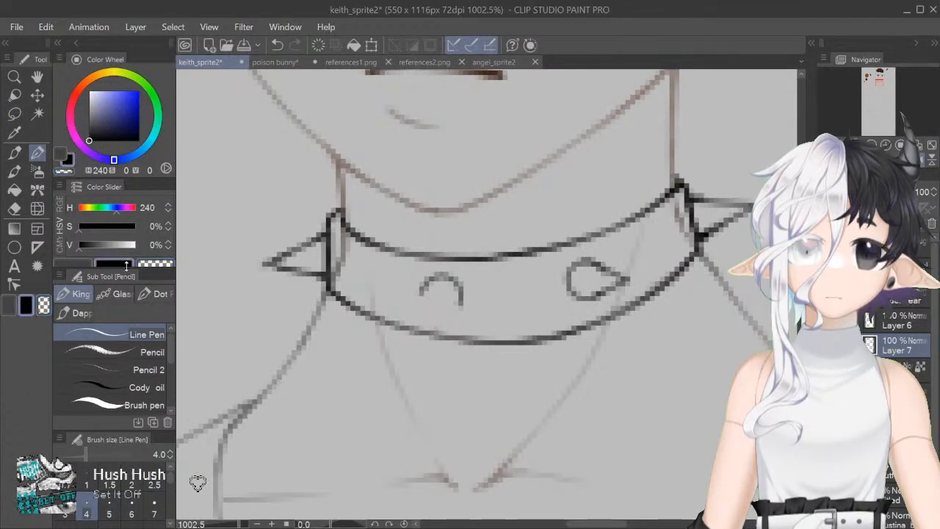
pyautogui.click(86, 484)
pyautogui.moveTo(462, 299)
pyautogui.mouseDown()
pyautogui.moveTo(444, 320)
pyautogui.moveTo(459, 315)
pyautogui.mouseUp()
pyautogui.hotkey('ctrl', 'z')
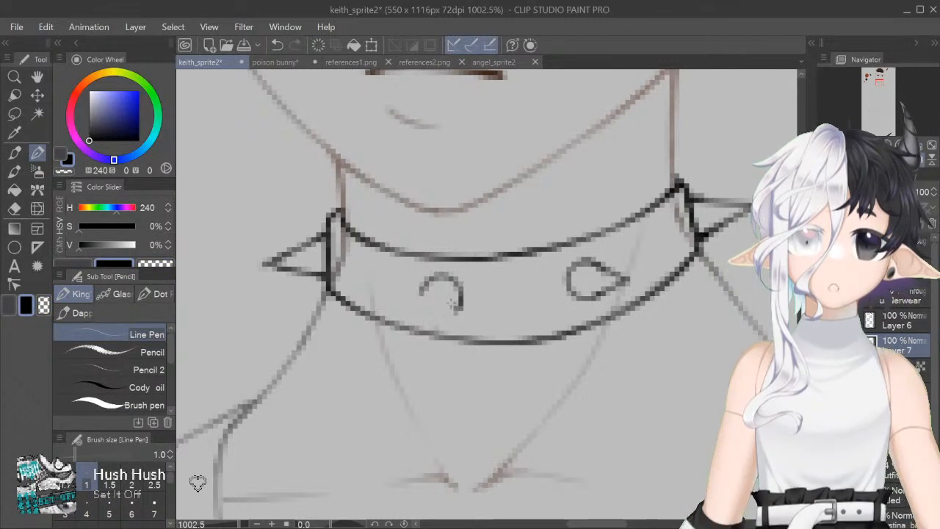
pyautogui.moveTo(423, 286)
pyautogui.mouseDown()
pyautogui.moveTo(406, 315)
pyautogui.moveTo(459, 309)
pyautogui.mouseUp()
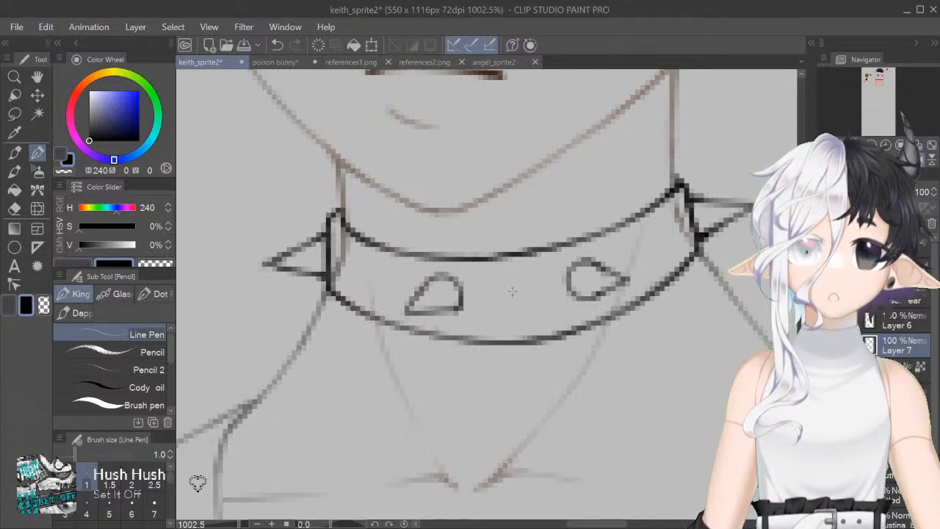
pyautogui.hotkey('ctrl', 'z')
pyautogui.moveTo(462, 300)
pyautogui.mouseDown()
pyautogui.moveTo(451, 314)
pyautogui.moveTo(404, 314)
pyautogui.mouseUp()
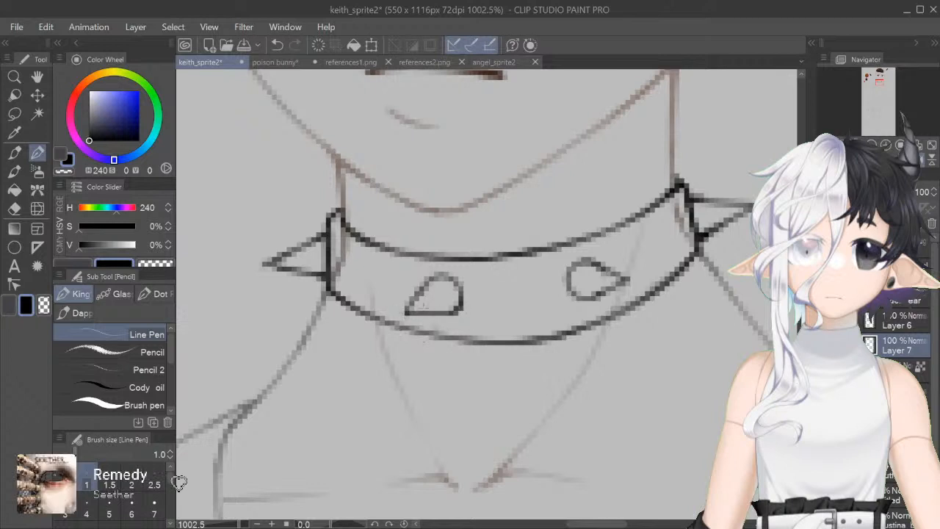
# Step: Erase the neck lines showing through the choker on the 50% opacity line art layer, using transparent colour at brush size 5
pyautogui.press('m')
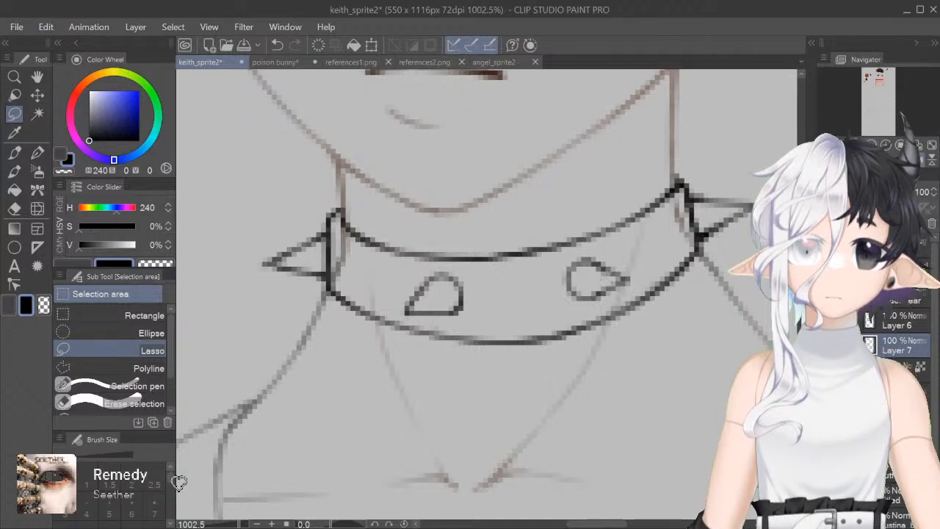
pyautogui.hotkey('ctrl', '-')
pyautogui.hotkey('ctrl', '-')
pyautogui.hotkey('ctrl', '-')
pyautogui.hotkey('ctrl', '-')
pyautogui.hotkey('ctrl', '-')
pyautogui.hotkey('ctrl', '-')
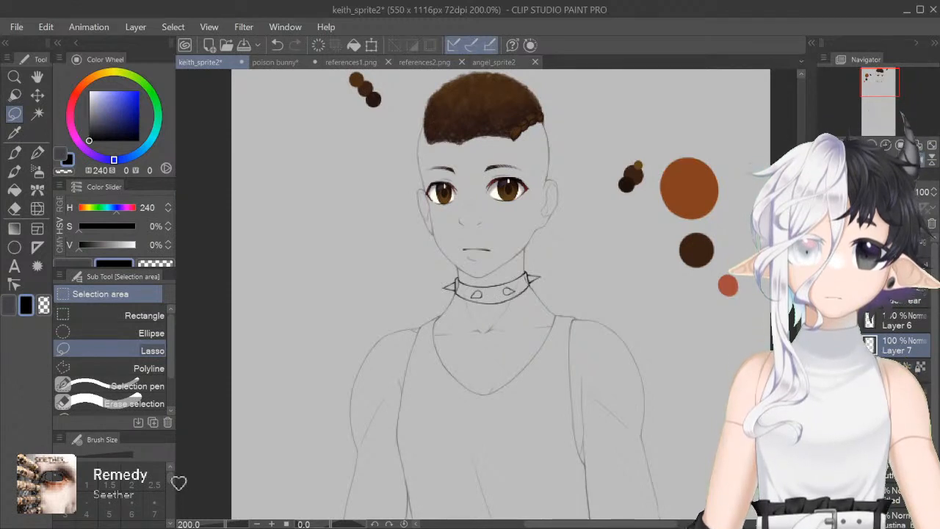
pyautogui.click(904, 369)
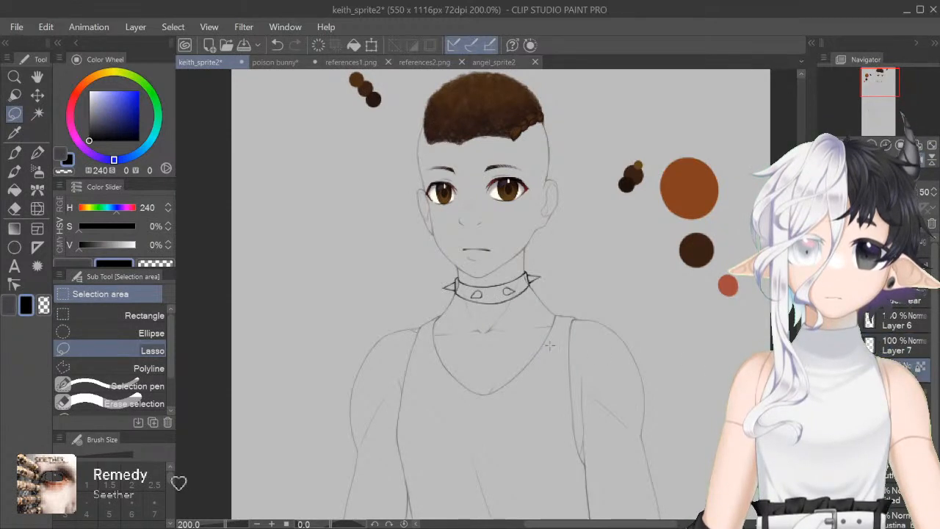
pyautogui.click(68, 172)
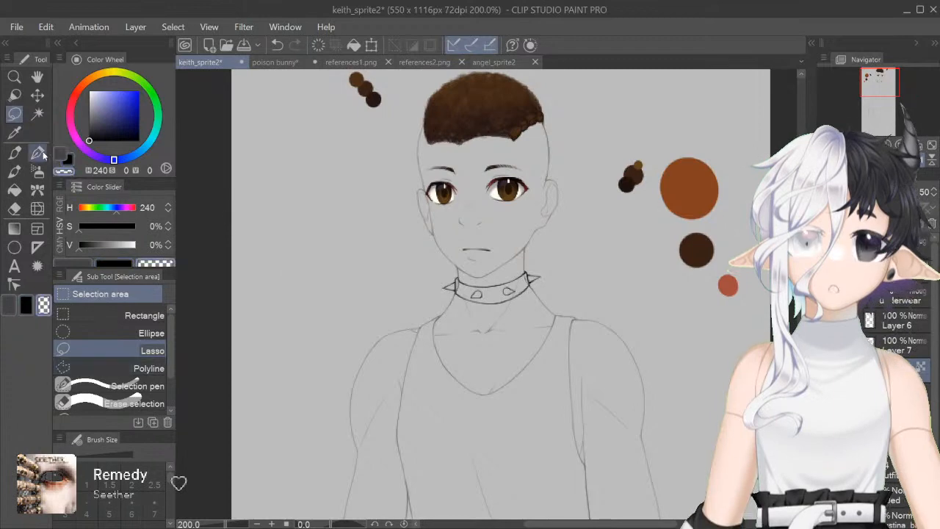
pyautogui.click(37, 152)
pyautogui.moveTo(489, 296); pyautogui.dragTo(713, 153)
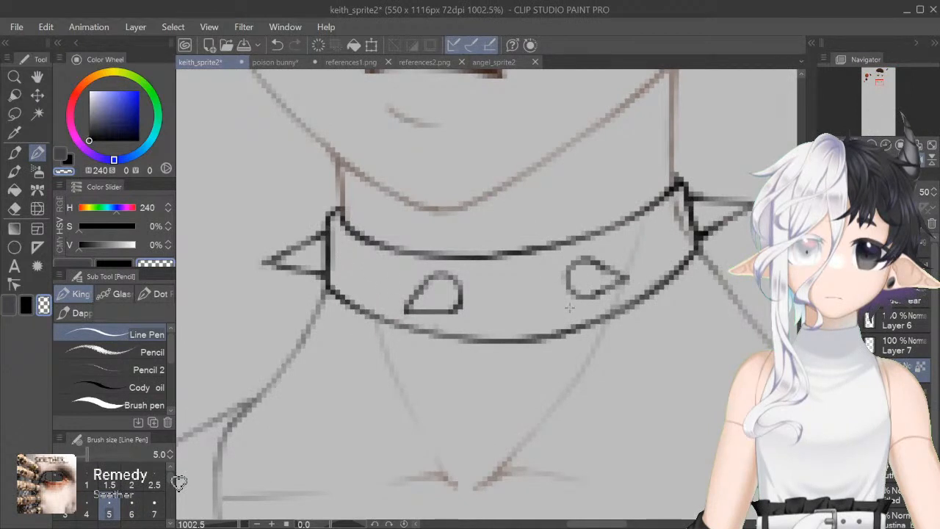
# Step: Raise the lines layer's opacity to 100% and merge Layer 7 into it
pyautogui.scroll(-4, 490, 288)
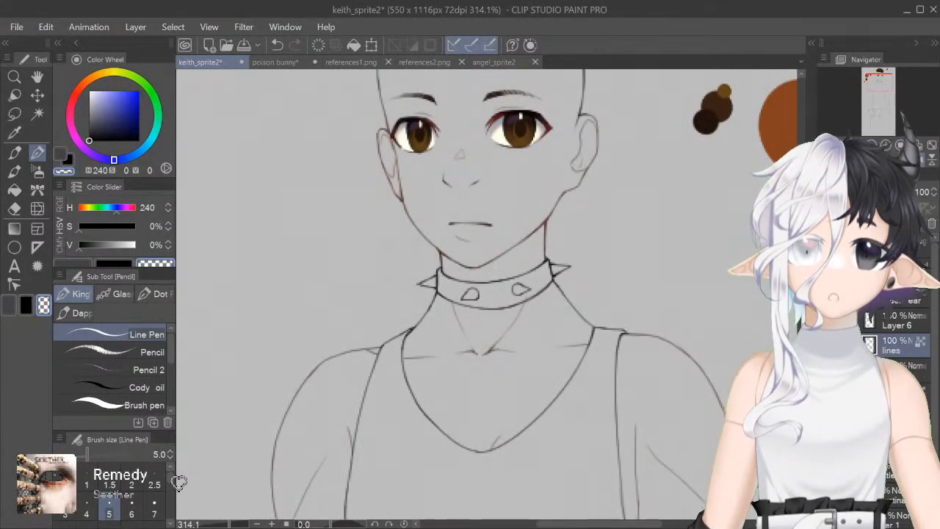
pyautogui.hotkey('ctrl', 'e')
pyautogui.hotkey('ctrl', 'z')
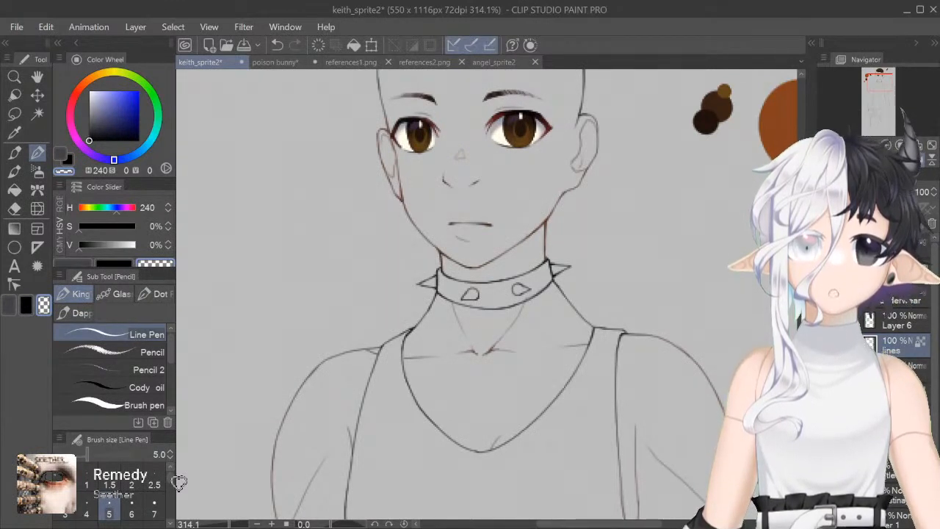
# Step: Fill the choker band with the dark glove colour sampled from the gauntlet, using the Fill tool's Reference option
pyautogui.hotkey('ctrl', 'z')
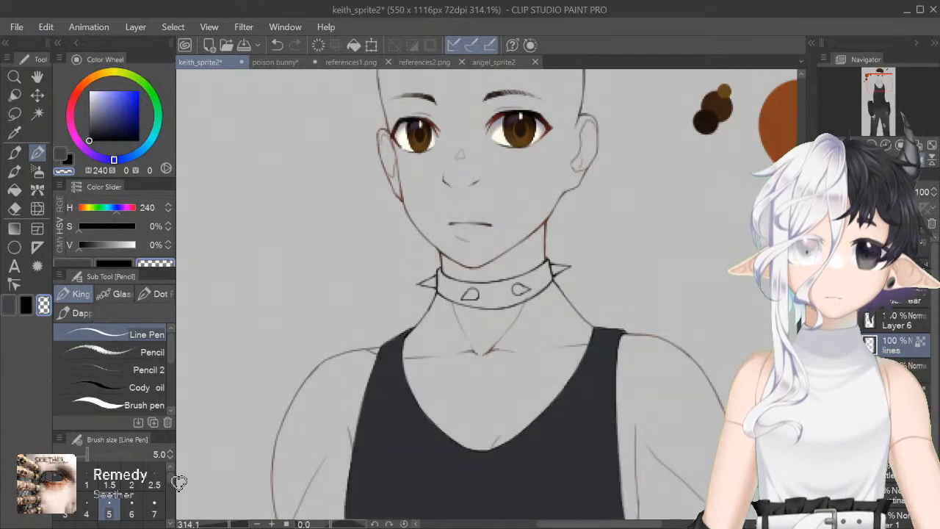
pyautogui.scroll(-10, 179, 482)
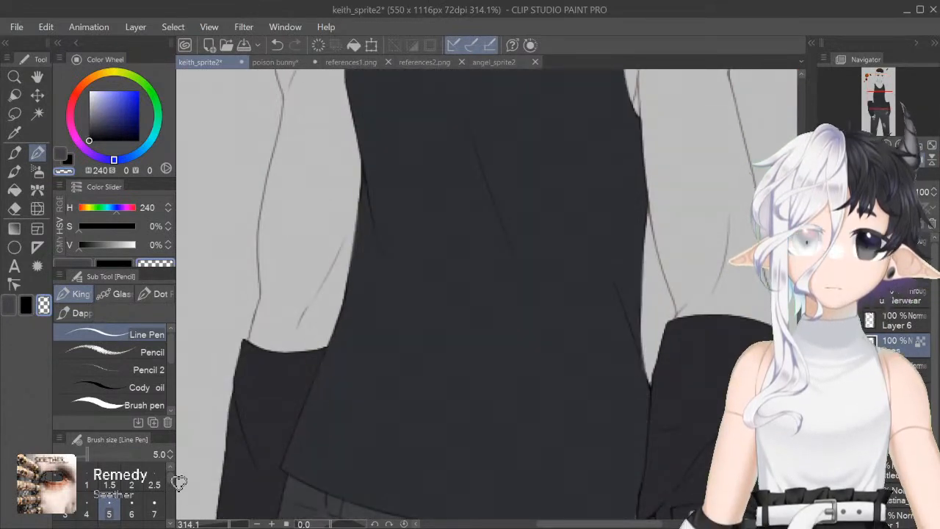
pyautogui.scroll(-5, 179, 482)
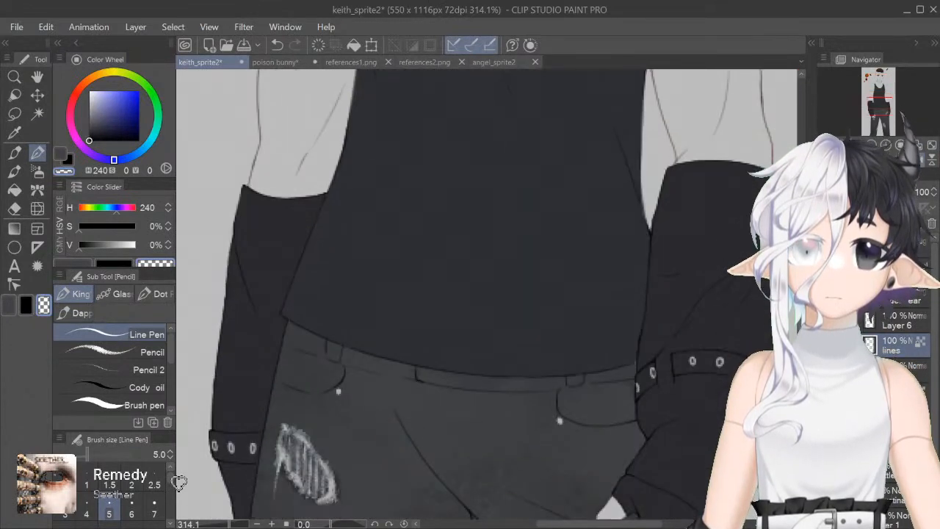
pyautogui.keyDown('alt'); pyautogui.click(656, 313); pyautogui.keyUp('alt')
pyautogui.click(14, 190)
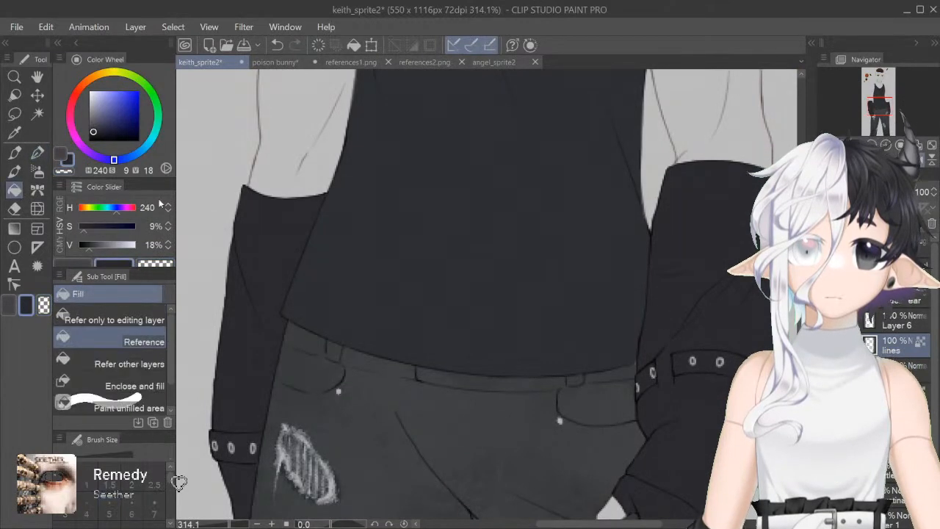
pyautogui.scroll(12, 485, 294)
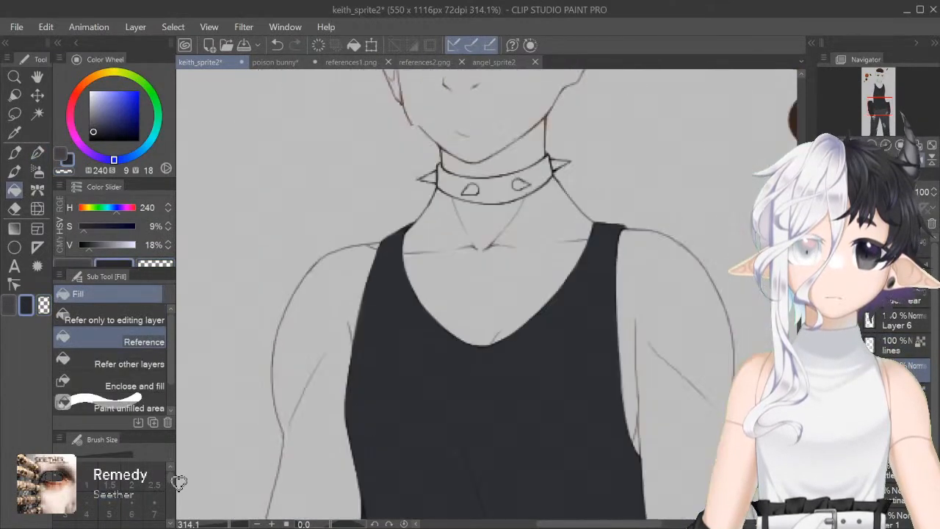
pyautogui.click(532, 215)
pyautogui.click(499, 234)
pyautogui.click(445, 224)
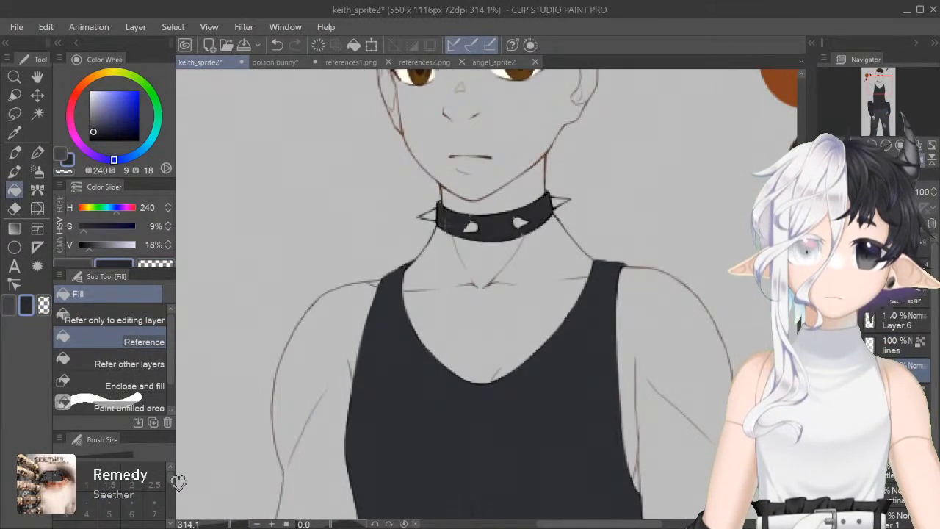
# Step: Sample a light grey (hue 240, saturation 3%, value 73%) from the trousers' pocket metal for the Line Pen and select the choker colour layer
pyautogui.press('p')
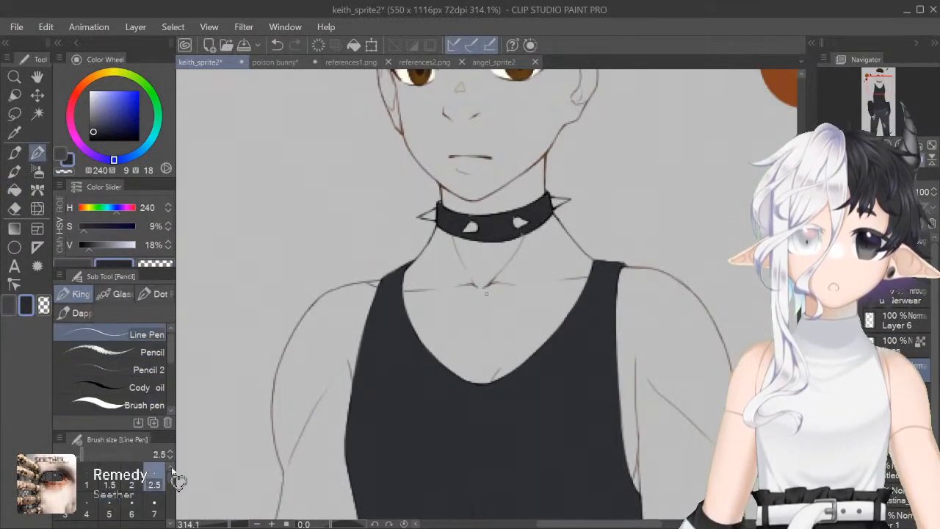
pyautogui.scroll(3, 486, 294)
pyautogui.scroll(6, 487, 293)
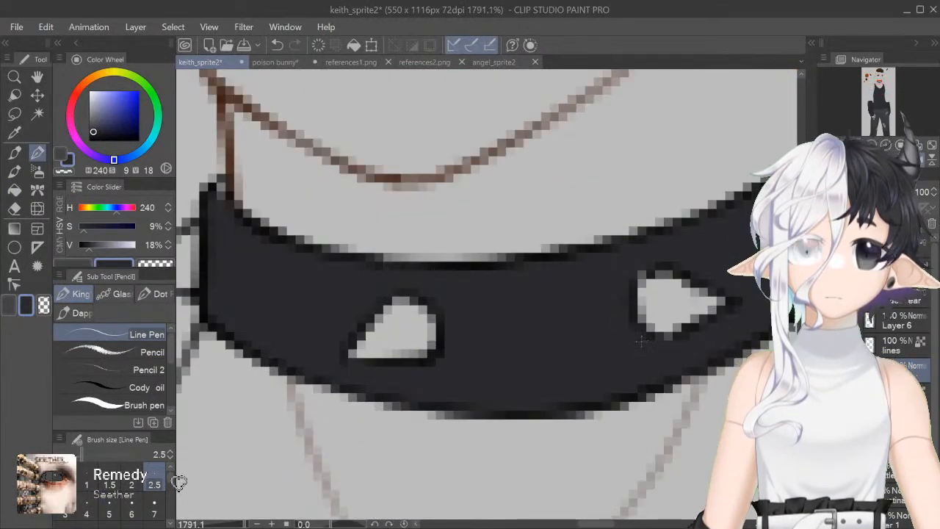
pyautogui.hotkey('ctrl', '-')
pyautogui.hotkey('ctrl', '-')
pyautogui.hotkey('ctrl', '-')
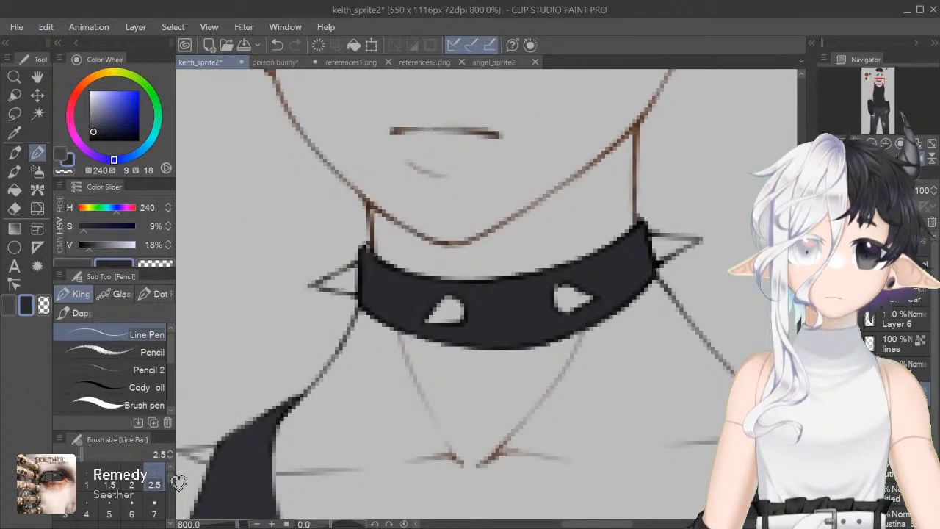
pyautogui.click(905, 368)
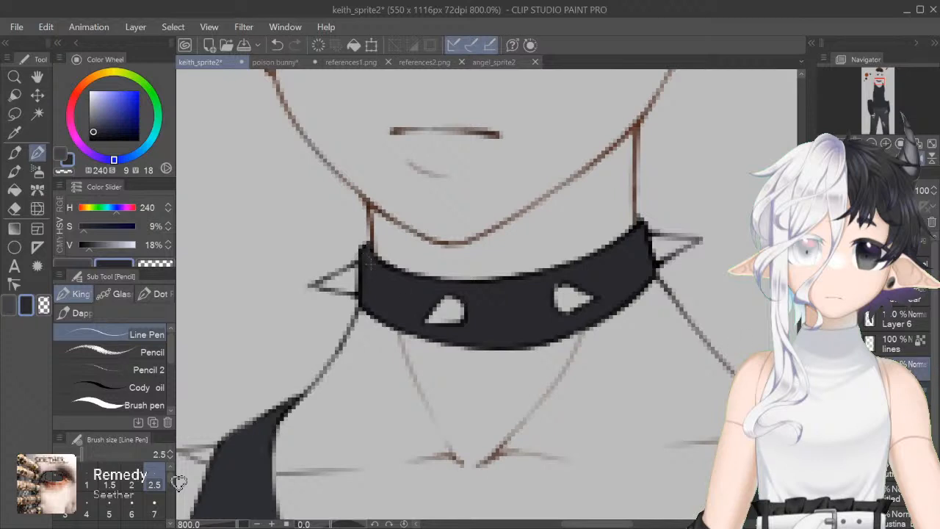
pyautogui.click(62, 156)
pyautogui.click(122, 245)
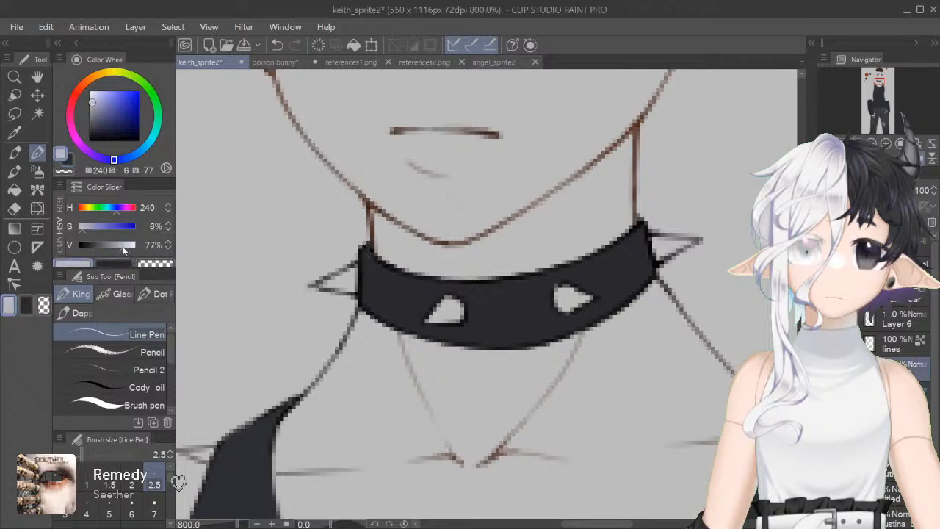
pyautogui.scroll(-10, 486, 294)
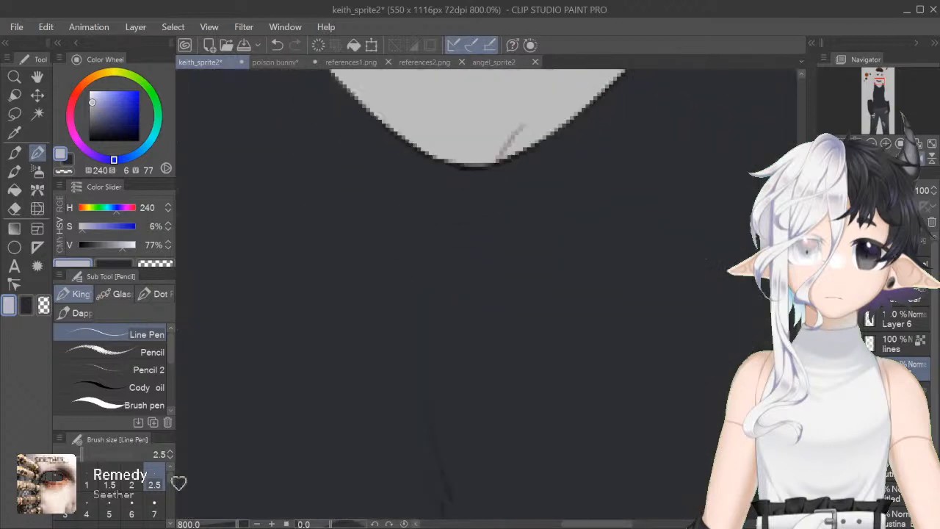
pyautogui.moveTo(672, 451); pyautogui.dragTo(672, 348)
pyautogui.keyDown('alt'); pyautogui.click(673, 348); pyautogui.keyUp('alt')
pyautogui.scroll(10, 486, 293)
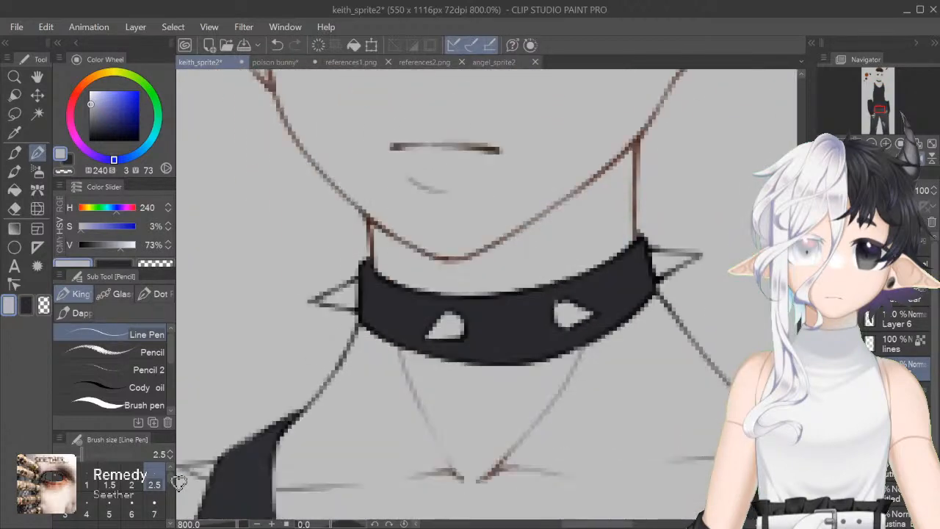
pyautogui.scroll(-1, 897, 345)
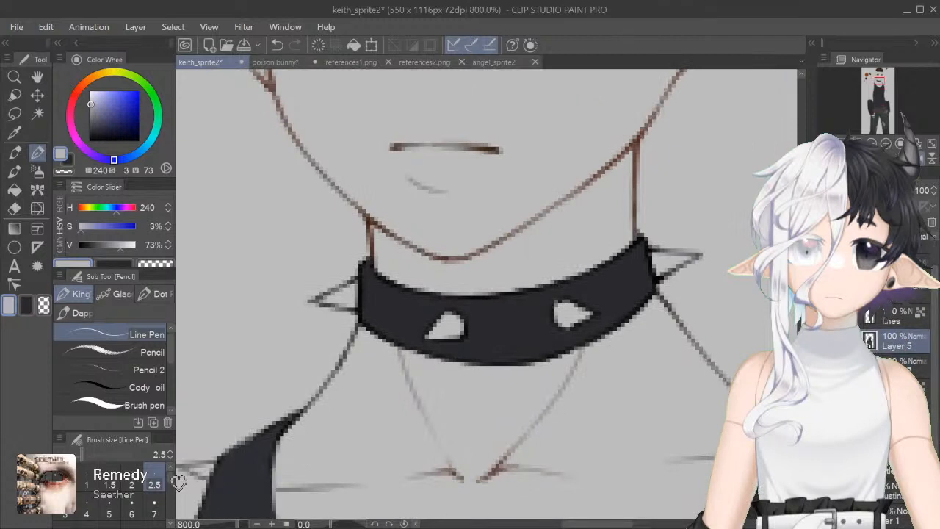
pyautogui.click(904, 366)
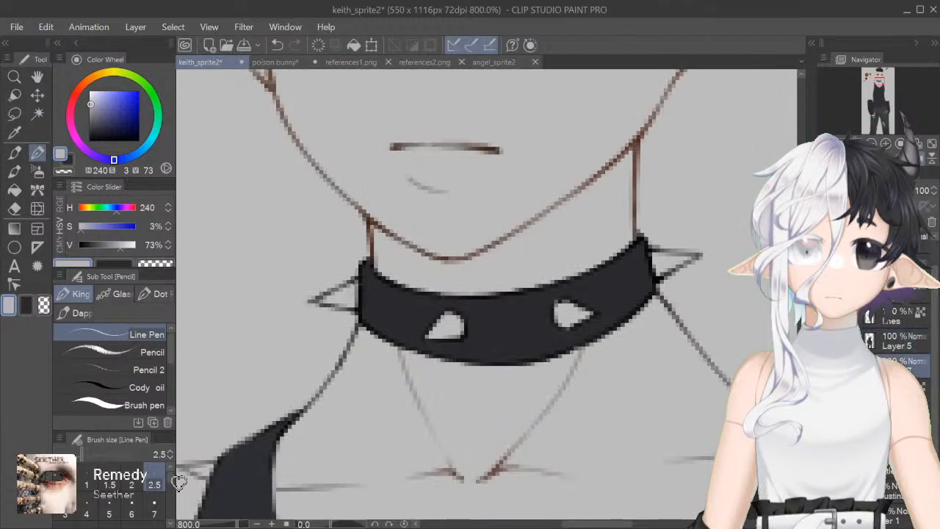
# Step: Paint all four choker spikes dark blue with saturation 36% and value 18%, enlarging the Line Pen to size 4
pyautogui.hotkey('ctrl', 'z')
pyautogui.click(67, 160)
pyautogui.click(99, 227)
pyautogui.moveTo(357, 283)
pyautogui.mouseDown()
pyautogui.moveTo(322, 301)
pyautogui.moveTo(358, 304)
pyautogui.moveTo(331, 294)
pyautogui.mouseUp()
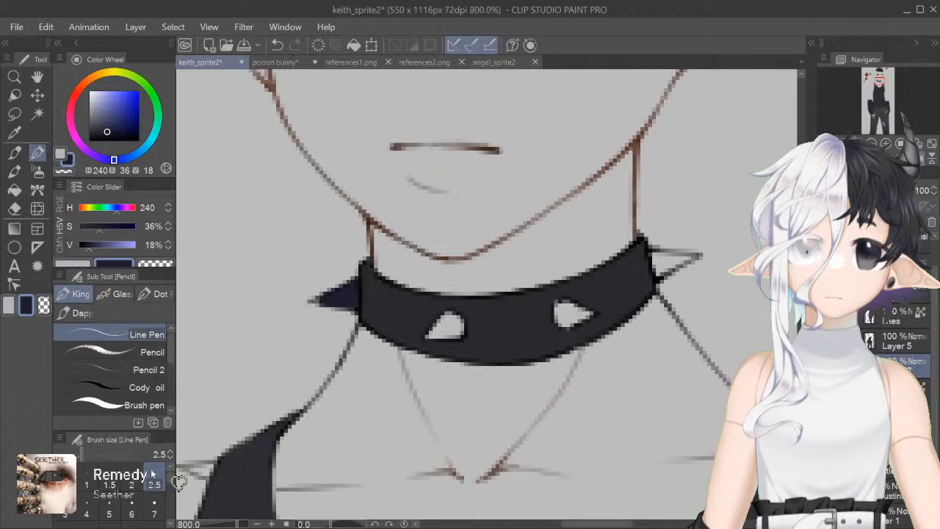
pyautogui.click(86, 507)
pyautogui.moveTo(450, 314); pyautogui.dragTo(461, 337)
pyautogui.moveTo(560, 304)
pyautogui.mouseDown()
pyautogui.moveTo(592, 325)
pyautogui.moveTo(580, 332)
pyautogui.mouseUp()
pyautogui.moveTo(454, 330); pyautogui.dragTo(465, 339)
pyautogui.moveTo(649, 251)
pyautogui.mouseDown()
pyautogui.moveTo(671, 272)
pyautogui.moveTo(690, 254)
pyautogui.mouseUp()
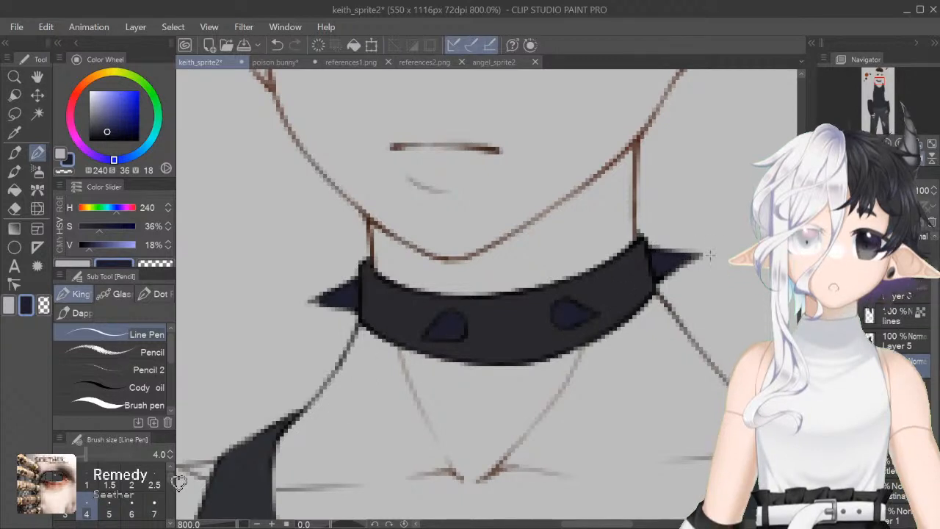
# Step: Paint over all four choker spikes with the light grey colour
pyautogui.press('x')
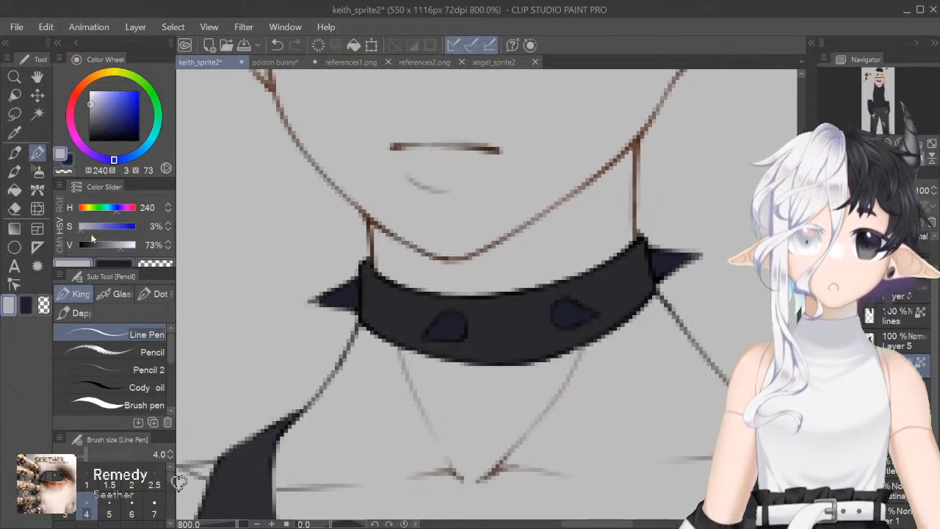
pyautogui.click(131, 523)
pyautogui.moveTo(324, 301); pyautogui.dragTo(352, 294)
pyautogui.moveTo(434, 334); pyautogui.dragTo(459, 323)
pyautogui.moveTo(562, 305); pyautogui.dragTo(591, 316)
pyautogui.moveTo(657, 265); pyautogui.dragTo(690, 258)
# Step: Delete Layer 5, then sample the choker's dark colour for the Line Pen at brush size 1.5
pyautogui.click(897, 341)
pyautogui.click(932, 222)
pyautogui.keyDown('alt'); pyautogui.click(515, 323); pyautogui.keyUp('alt')
pyautogui.click(109, 486)
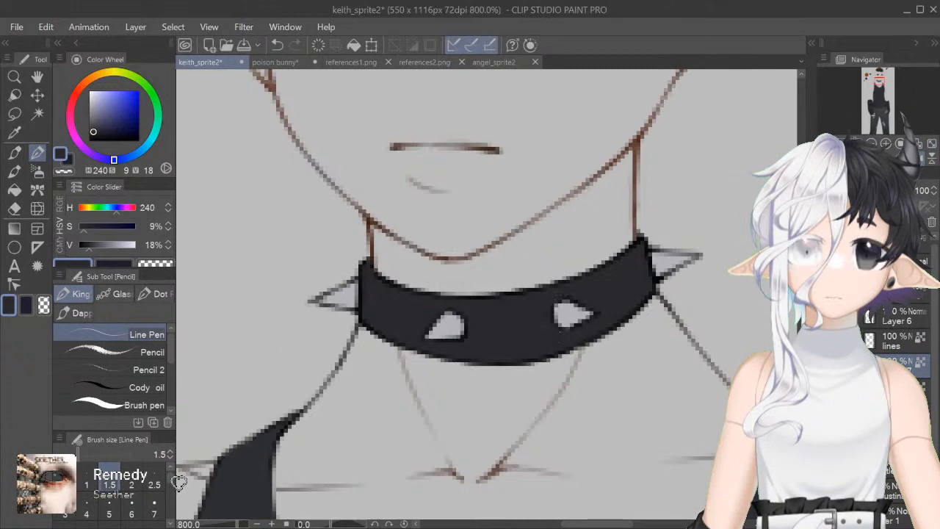
pyautogui.hotkey('ctrl', '-')
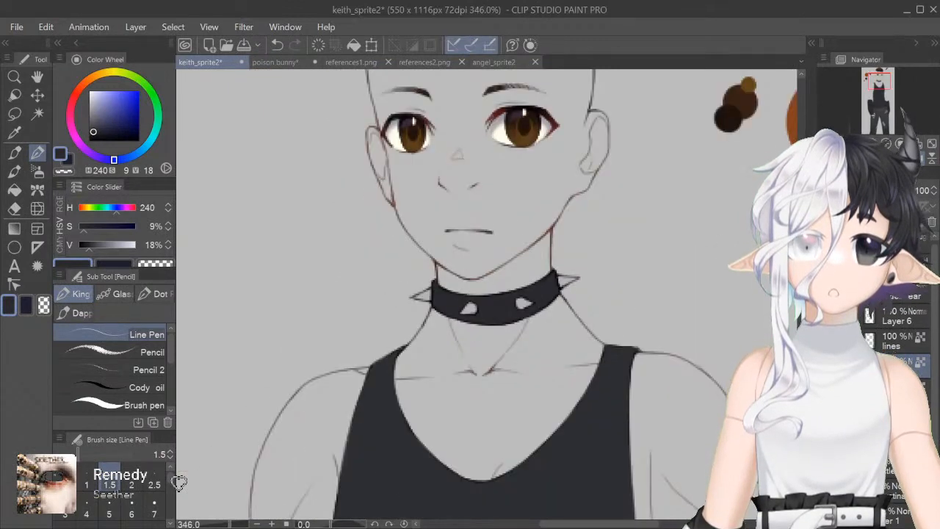
pyautogui.scroll(-2, 179, 482)
pyautogui.scroll(-8, 180, 483)
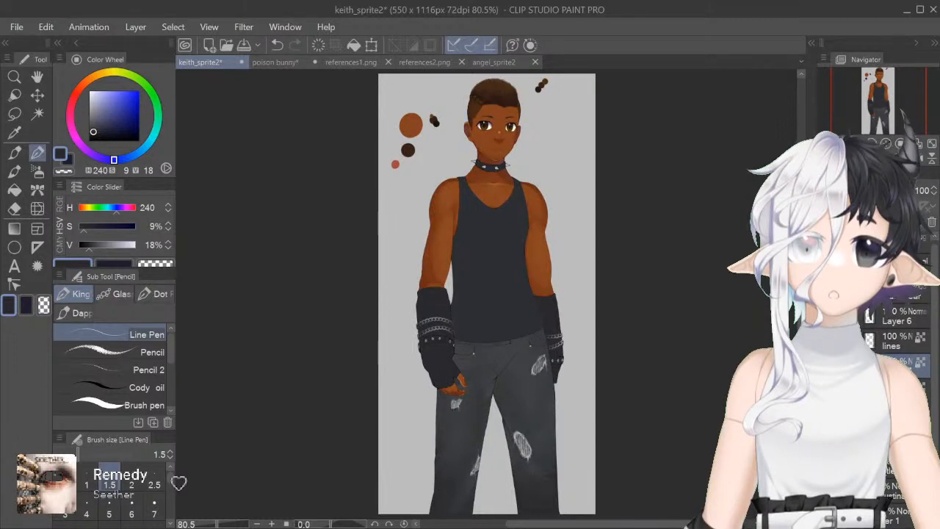
# Step: Hide the skin and clothing colour layers and the wrist chains, leaving the sprite's body and outfit as line art
pyautogui.click(869, 321)
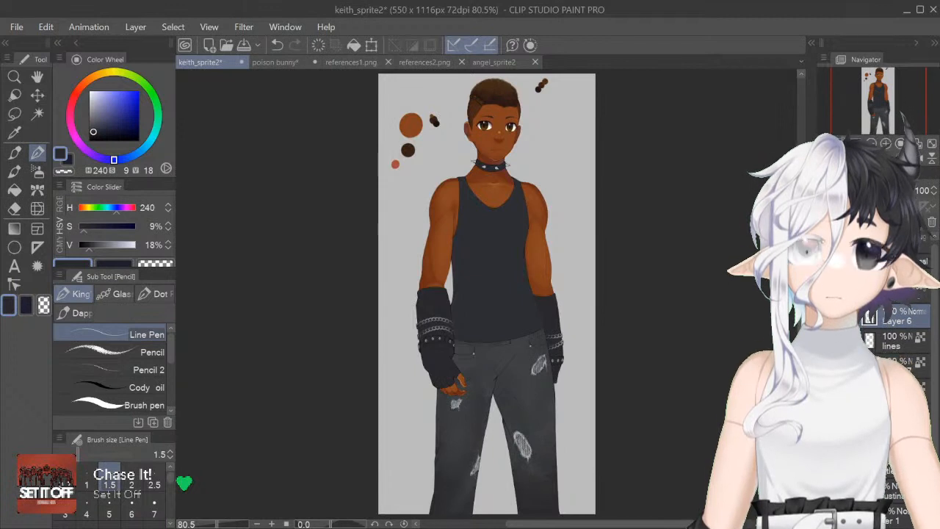
pyautogui.click(900, 365)
pyautogui.click(828, 366)
pyautogui.click(827, 365)
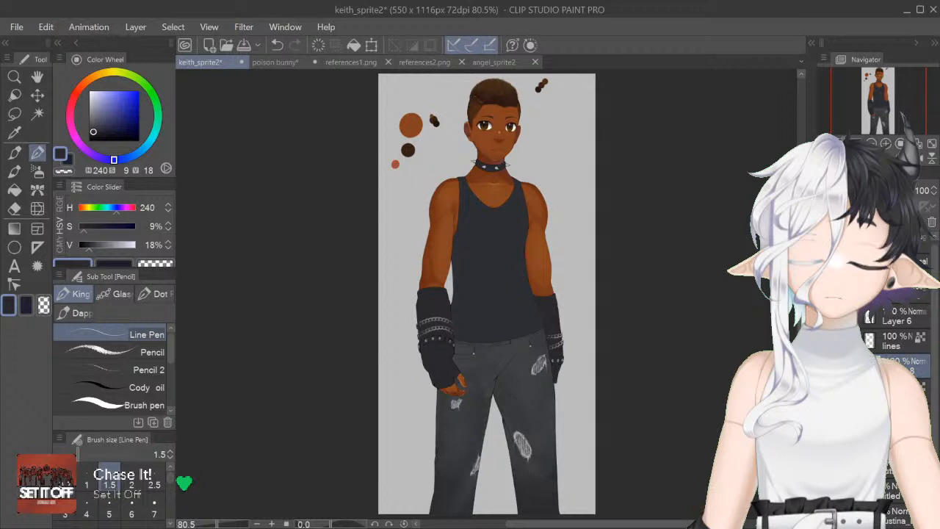
pyautogui.click(828, 390)
pyautogui.click(828, 366)
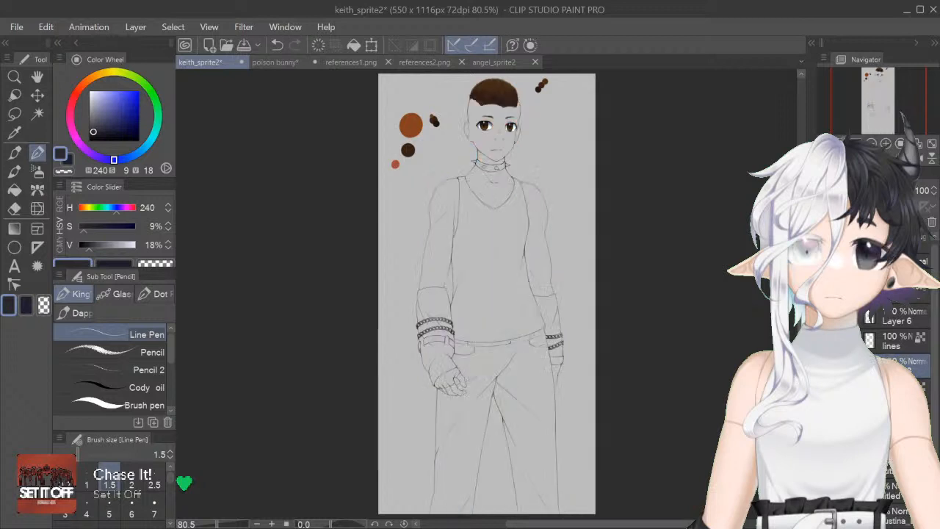
pyautogui.click(828, 366)
pyautogui.click(828, 366)
pyautogui.click(827, 341)
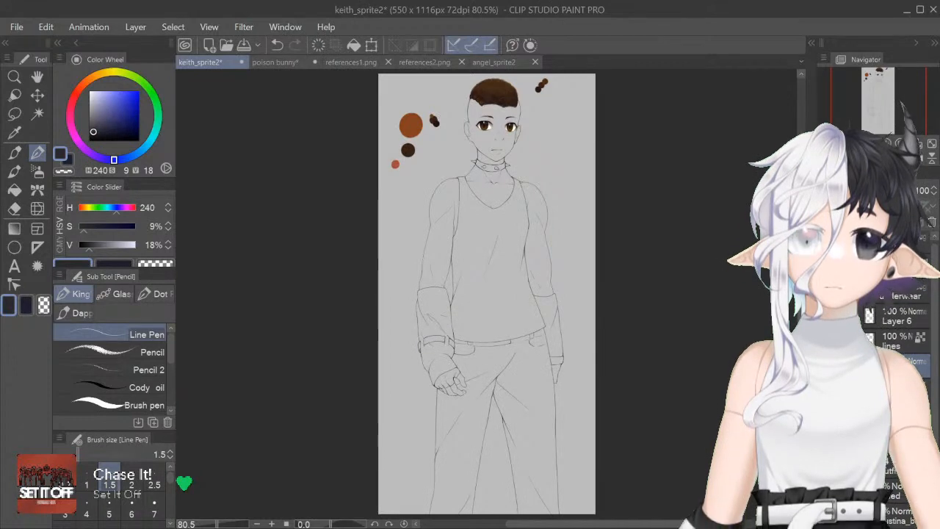
# Step: Sample the dark purple shade from the black sphere in references2.png, set the secondary colour to white, and return to keith_sprite2
pyautogui.click(494, 62)
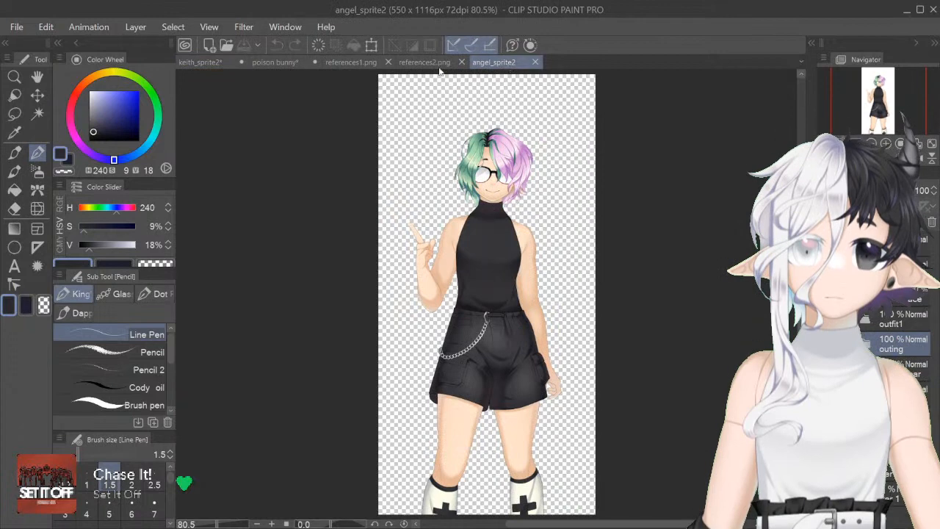
pyautogui.click(433, 63)
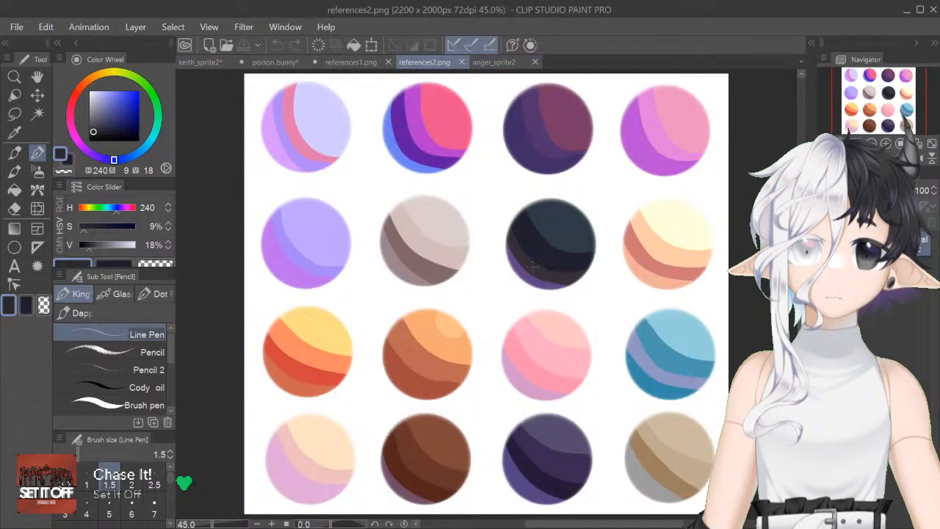
pyautogui.keyDown('alt'); pyautogui.click(535, 266); pyautogui.keyUp('alt')
pyautogui.click(30, 310)
pyautogui.click(89, 92)
pyautogui.click(61, 152)
pyautogui.click(193, 63)
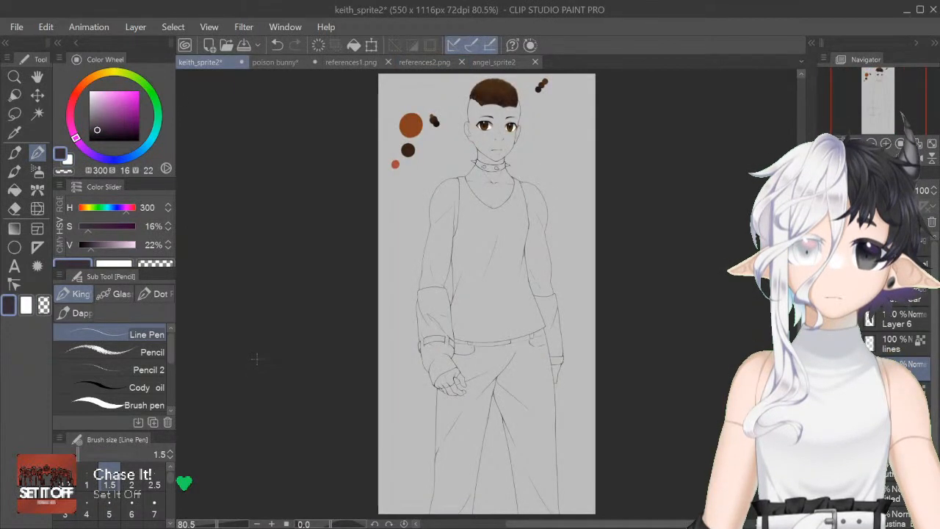
# Step: Airbrush a dark purple shadow along the gauntlet's outer edge with the Soft airbrush at size 25, mirroring the canvas view for the stroke
pyautogui.press('b')
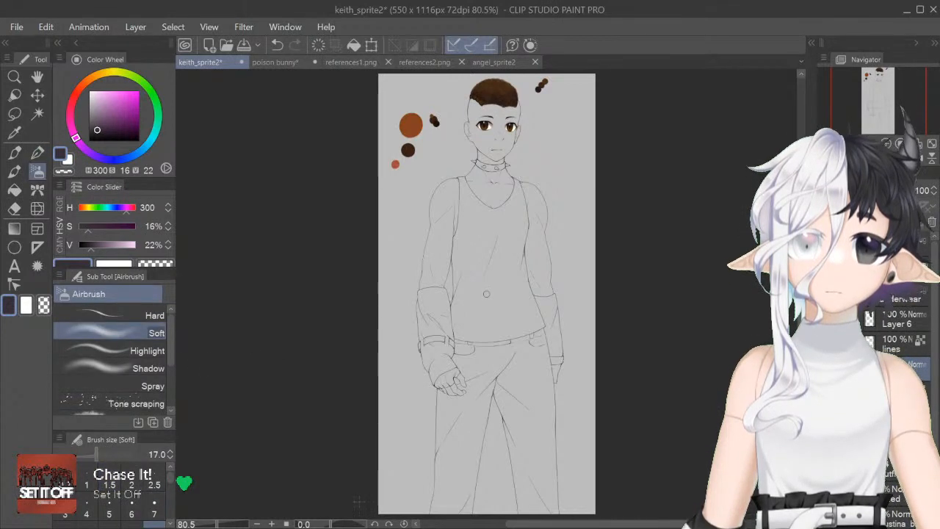
pyautogui.press('h')
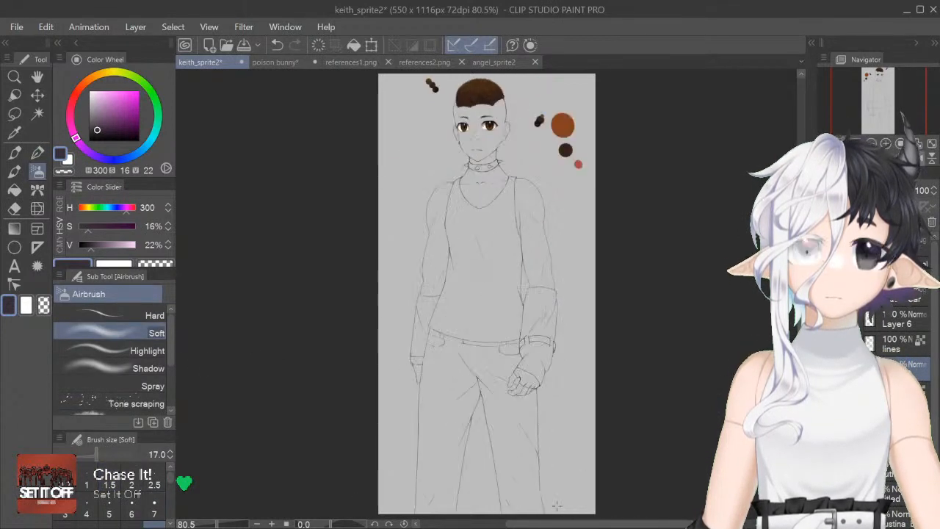
pyautogui.moveTo(552, 523); pyautogui.dragTo(584, 524)
pyautogui.moveTo(171, 477); pyautogui.dragTo(171, 488)
pyautogui.click(90, 507)
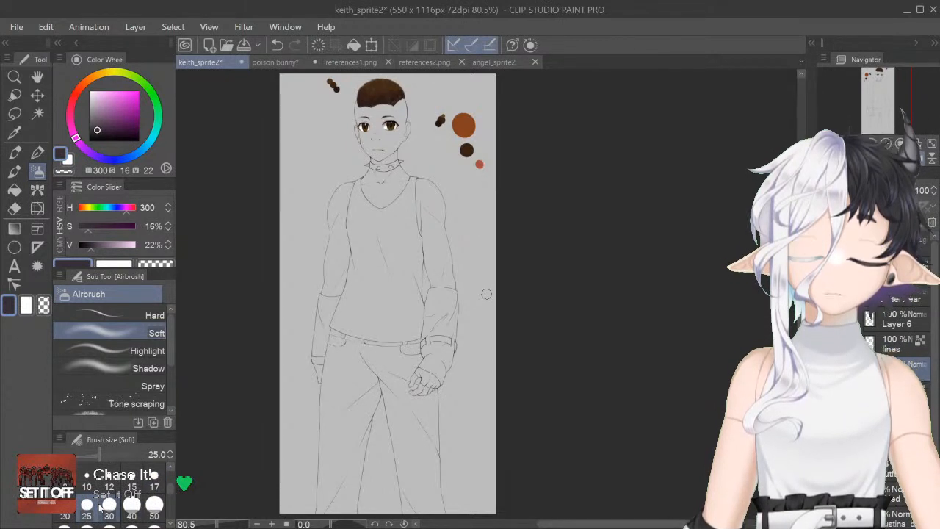
pyautogui.scroll(5, 486, 294)
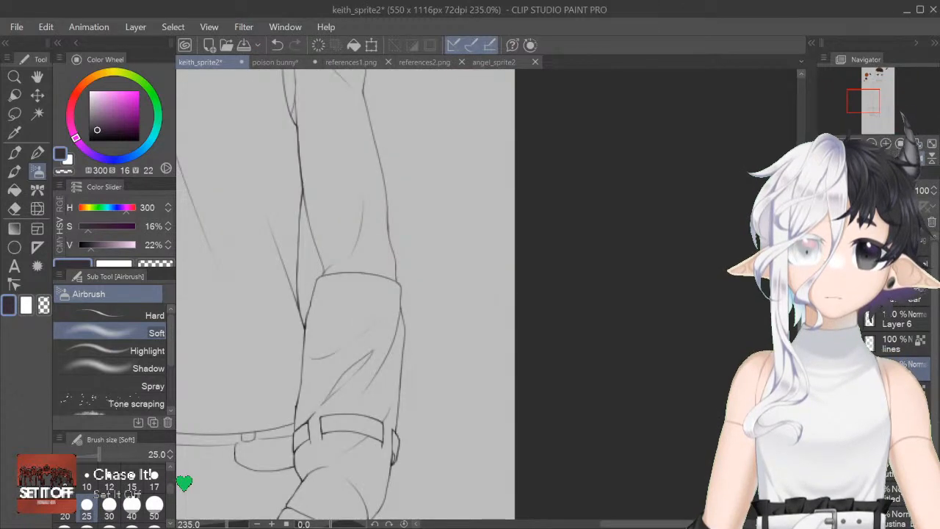
pyautogui.scroll(-2, 345, 294)
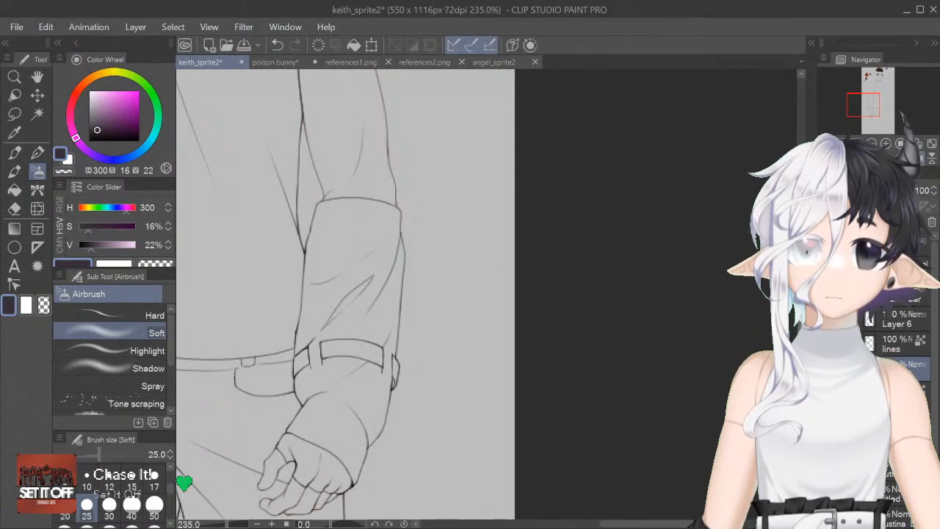
pyautogui.moveTo(399, 195)
pyautogui.mouseDown()
pyautogui.moveTo(394, 393)
pyautogui.moveTo(373, 453)
pyautogui.moveTo(346, 485)
pyautogui.moveTo(393, 330)
pyautogui.moveTo(396, 206)
pyautogui.mouseUp()
pyautogui.press('h')
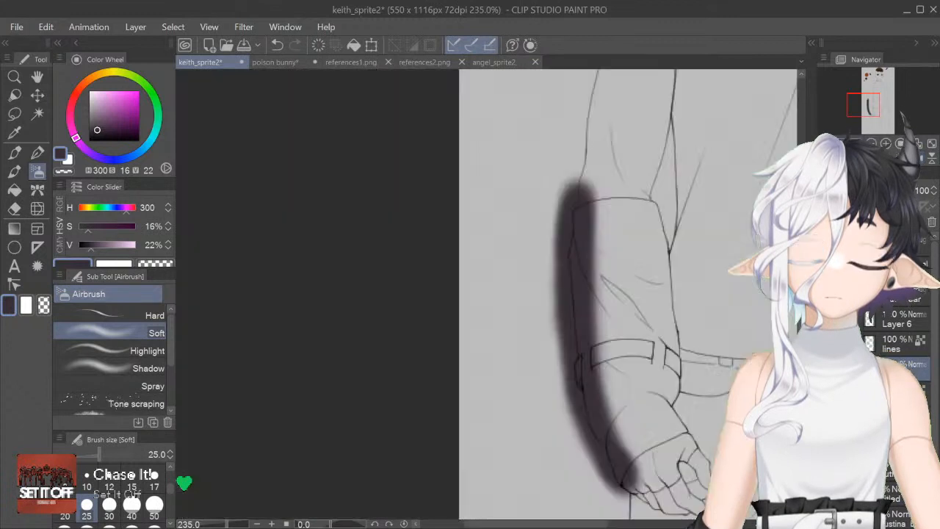
# Step: Paint a short shadow stroke along the gauntlet's upper edge near the outer shadow with the Hard airbrush at size 10, with the canvas view mirrored
pyautogui.click(119, 317)
pyautogui.click(87, 481)
pyautogui.moveTo(540, 524); pyautogui.dragTo(562, 524)
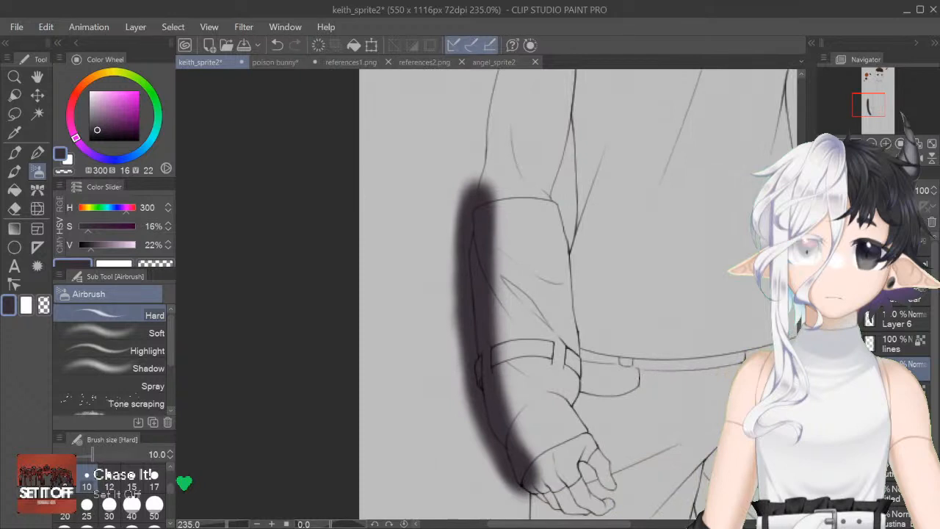
pyautogui.press('h')
pyautogui.hotkey('ctrl', '+')
pyautogui.hotkey('ctrl', '+')
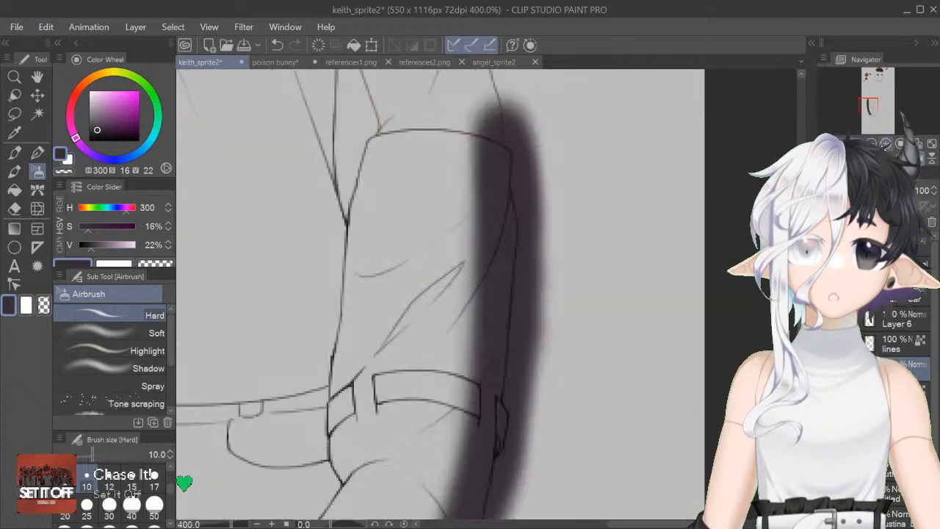
pyautogui.moveTo(430, 116); pyautogui.dragTo(481, 134)
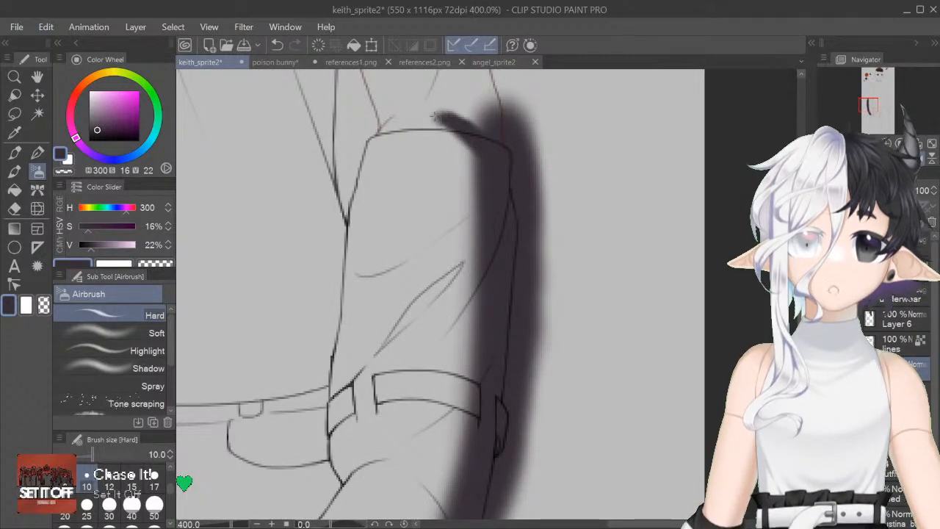
# Step: Reduce the Hard airbrush to size 6 and paint a tapering shadow along the gauntlet's upper fold, from the inner edge to the outer shadow
pyautogui.press('[')
pyautogui.press('[')
pyautogui.press('[')
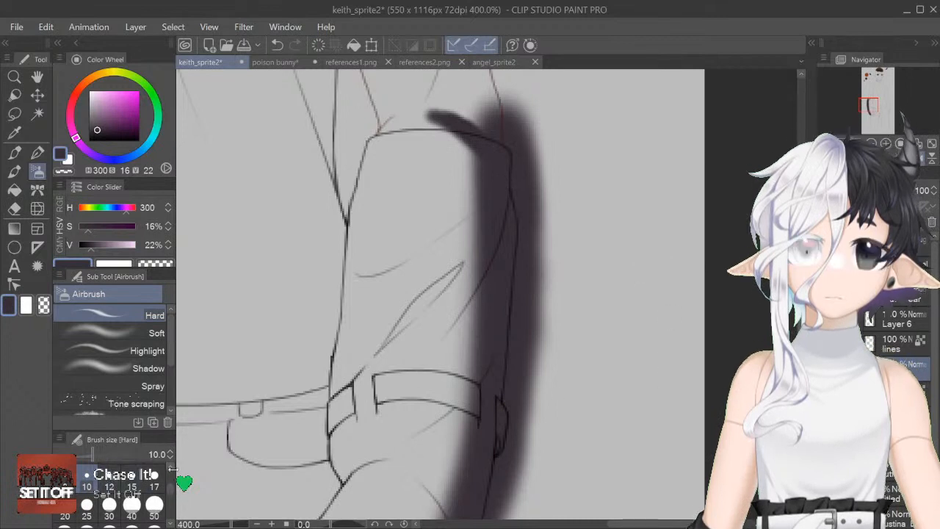
pyautogui.moveTo(353, 260)
pyautogui.mouseDown()
pyautogui.moveTo(384, 273)
pyautogui.moveTo(434, 241)
pyautogui.mouseUp()
pyautogui.hotkey('ctrl', 'z')
pyautogui.moveTo(382, 270); pyautogui.dragTo(443, 235)
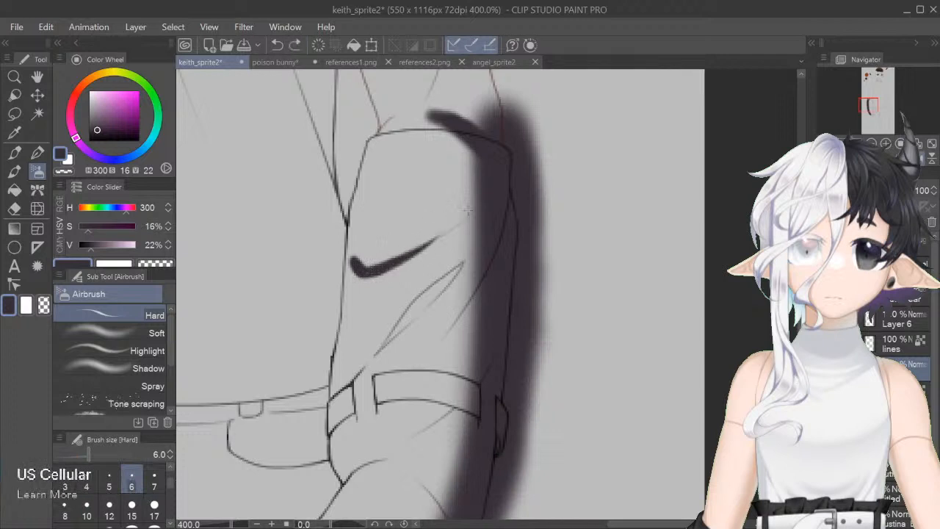
pyautogui.moveTo(480, 203)
pyautogui.mouseDown()
pyautogui.moveTo(436, 233)
pyautogui.moveTo(488, 191)
pyautogui.moveTo(452, 221)
pyautogui.moveTo(430, 243)
pyautogui.mouseUp()
pyautogui.moveTo(357, 265)
pyautogui.mouseDown()
pyautogui.moveTo(352, 246)
pyautogui.moveTo(372, 262)
pyautogui.moveTo(430, 238)
pyautogui.mouseUp()
pyautogui.hotkey('ctrl', 'z')
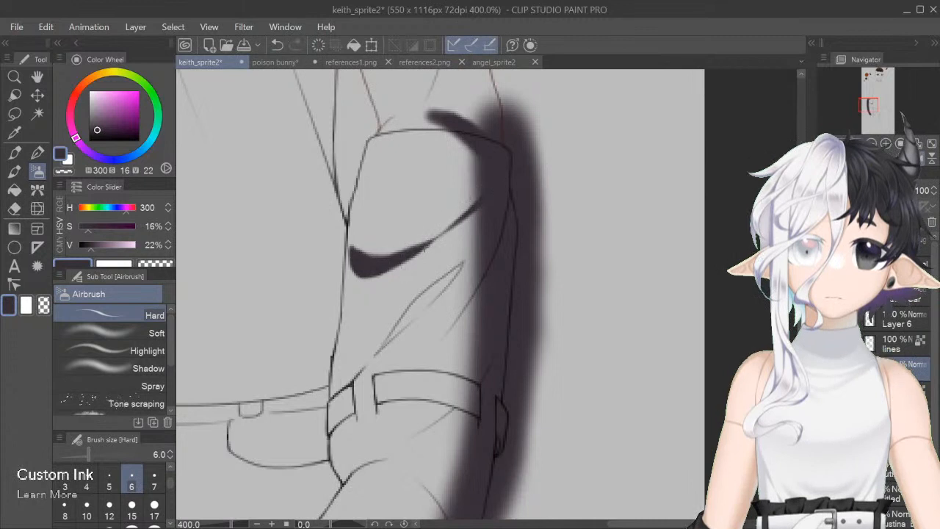
# Step: Fill the narrow diagonal fold in the middle of the gauntlet with dark purple
pyautogui.moveTo(416, 302); pyautogui.dragTo(389, 342)
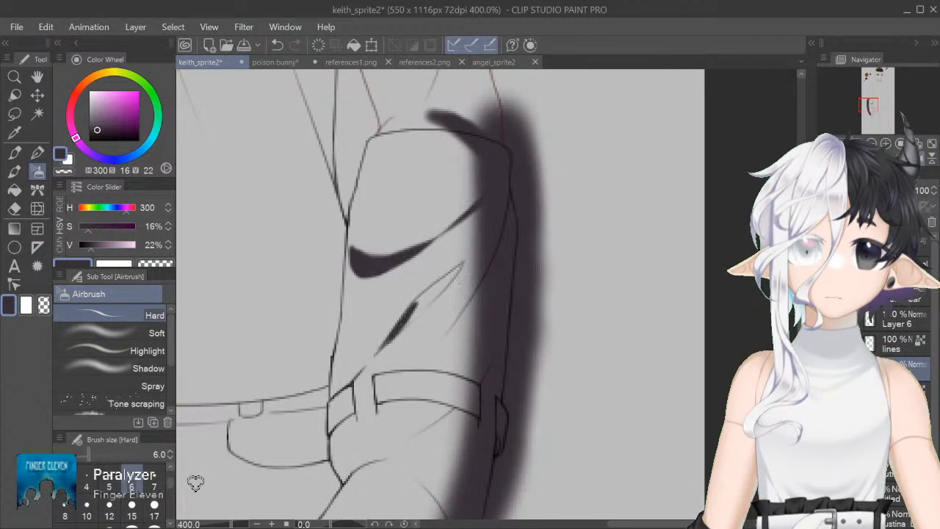
pyautogui.moveTo(425, 300)
pyautogui.mouseDown()
pyautogui.moveTo(374, 352)
pyautogui.moveTo(429, 296)
pyautogui.mouseUp()
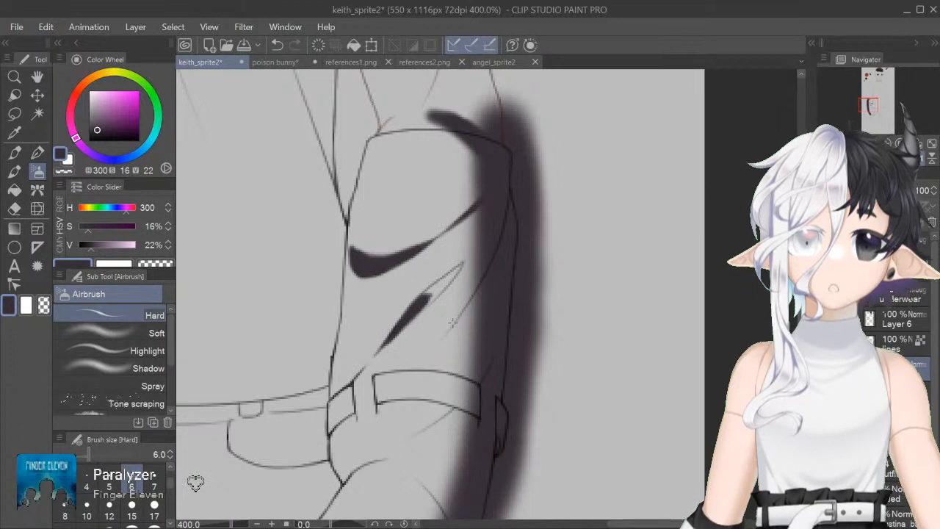
pyautogui.moveTo(440, 284)
pyautogui.mouseDown()
pyautogui.moveTo(416, 300)
pyautogui.moveTo(461, 266)
pyautogui.moveTo(448, 278)
pyautogui.mouseUp()
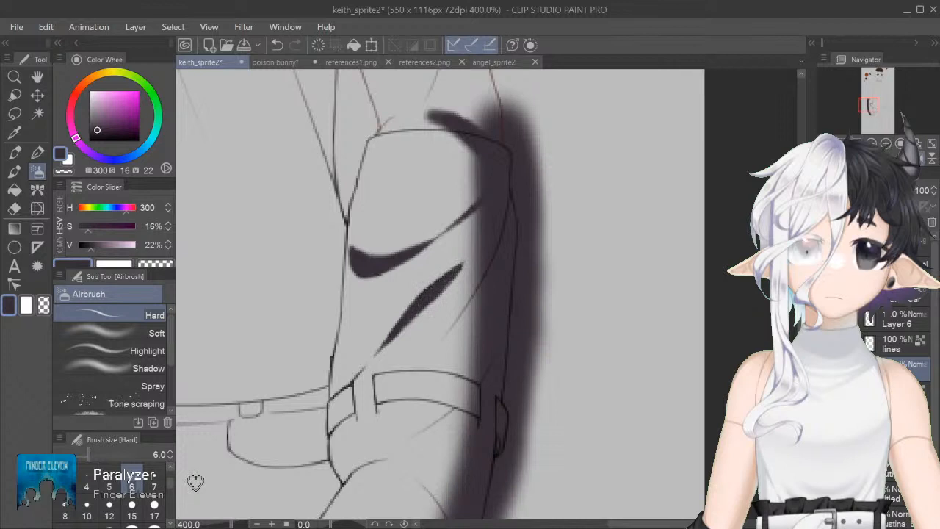
# Step: Paint shadow down the gauntlet's inner edge past the strap and into the curved crease above the wrist, rotating the canvas for the crease
pyautogui.moveTo(335, 374)
pyautogui.mouseDown()
pyautogui.moveTo(350, 378)
pyautogui.moveTo(382, 352)
pyautogui.moveTo(332, 397)
pyautogui.moveTo(334, 359)
pyautogui.mouseUp()
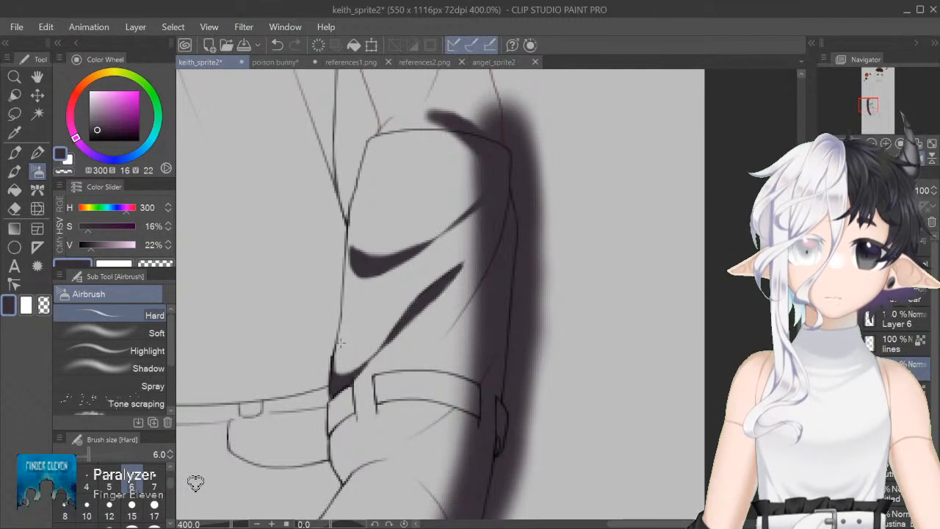
pyautogui.scroll(-2, 195, 483)
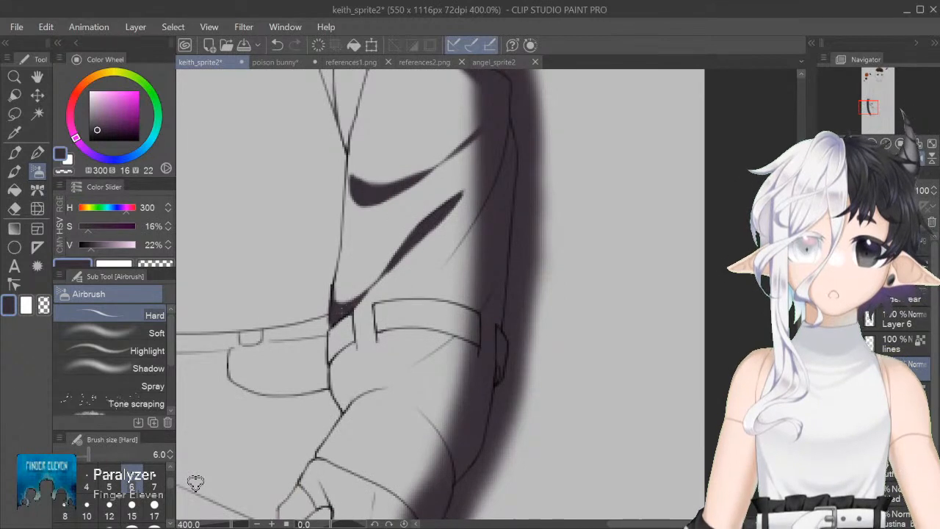
pyautogui.moveTo(342, 330)
pyautogui.mouseDown()
pyautogui.moveTo(332, 350)
pyautogui.moveTo(344, 325)
pyautogui.moveTo(345, 390)
pyautogui.moveTo(335, 397)
pyautogui.moveTo(344, 410)
pyautogui.moveTo(354, 386)
pyautogui.mouseUp()
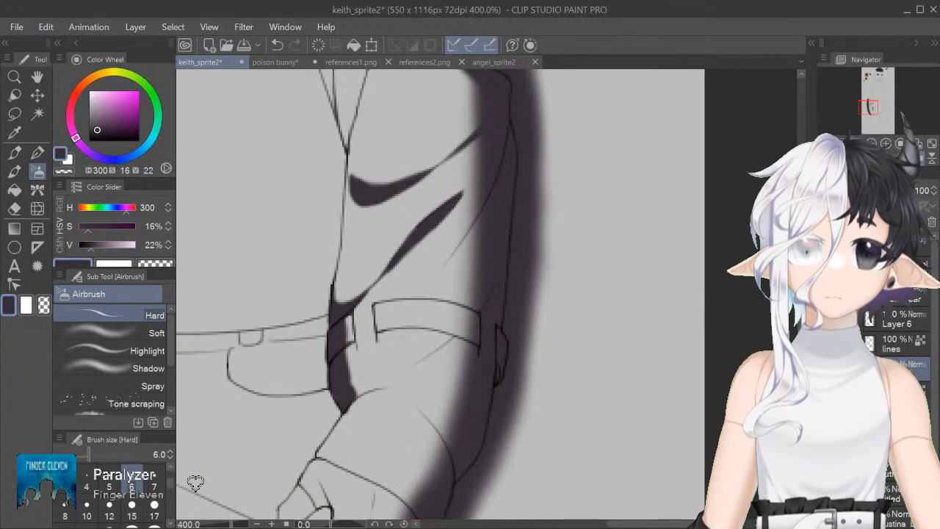
pyautogui.moveTo(538, 383); pyautogui.dragTo(588, 301)
pyautogui.moveTo(499, 449)
pyautogui.mouseDown()
pyautogui.moveTo(505, 441)
pyautogui.moveTo(508, 452)
pyautogui.moveTo(533, 416)
pyautogui.mouseUp()
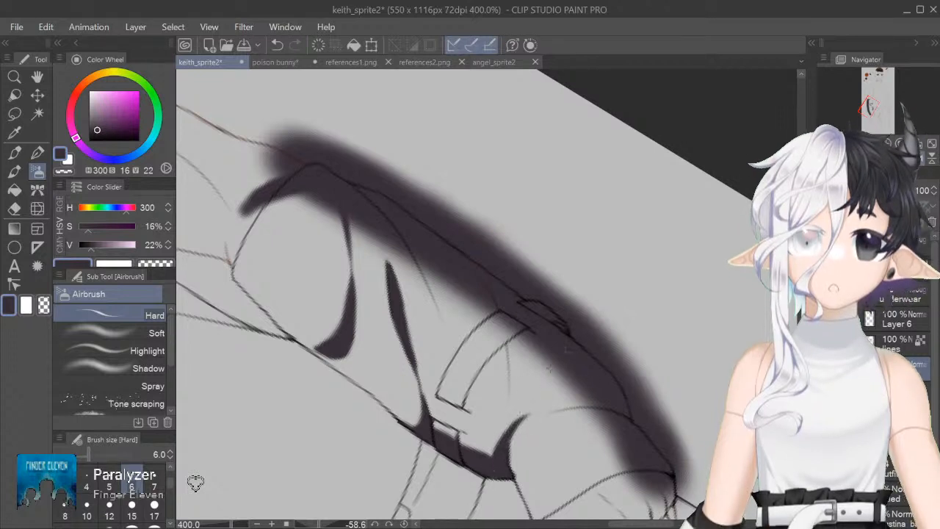
pyautogui.moveTo(498, 460); pyautogui.dragTo(502, 436)
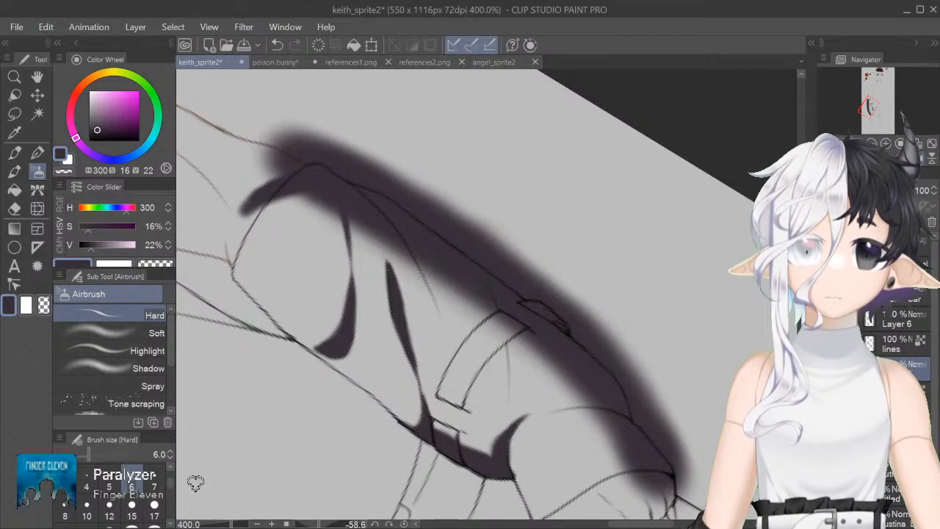
# Step: Paint a curved shadow wedge above the wrist seam at the outer side, blending into the airbrushed edge, and restore the upright mirrored view
pyautogui.hotkey('ctrl', '@')
pyautogui.scroll(-3, 536, 345)
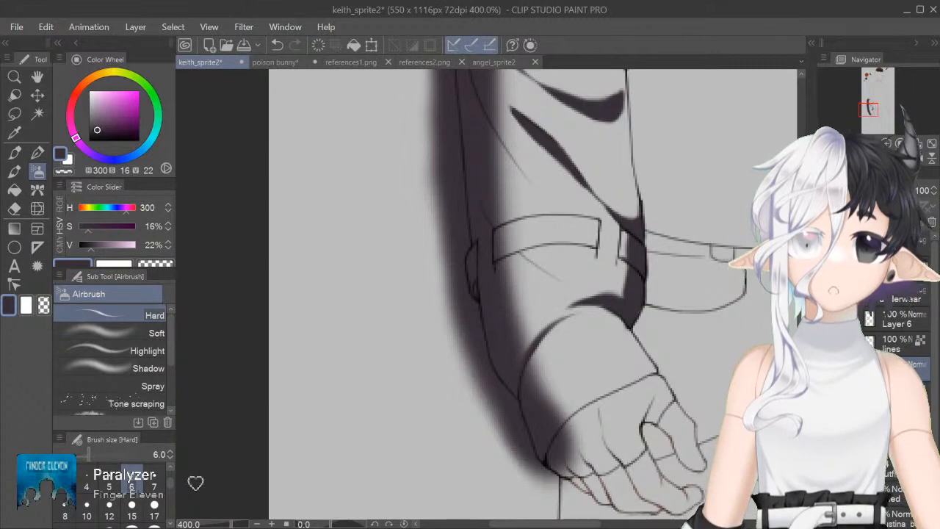
pyautogui.moveTo(441, 353)
pyautogui.mouseDown()
pyautogui.moveTo(412, 290)
pyautogui.moveTo(421, 259)
pyautogui.mouseUp()
pyautogui.moveTo(462, 324)
pyautogui.mouseDown()
pyautogui.moveTo(452, 350)
pyautogui.moveTo(450, 339)
pyautogui.mouseUp()
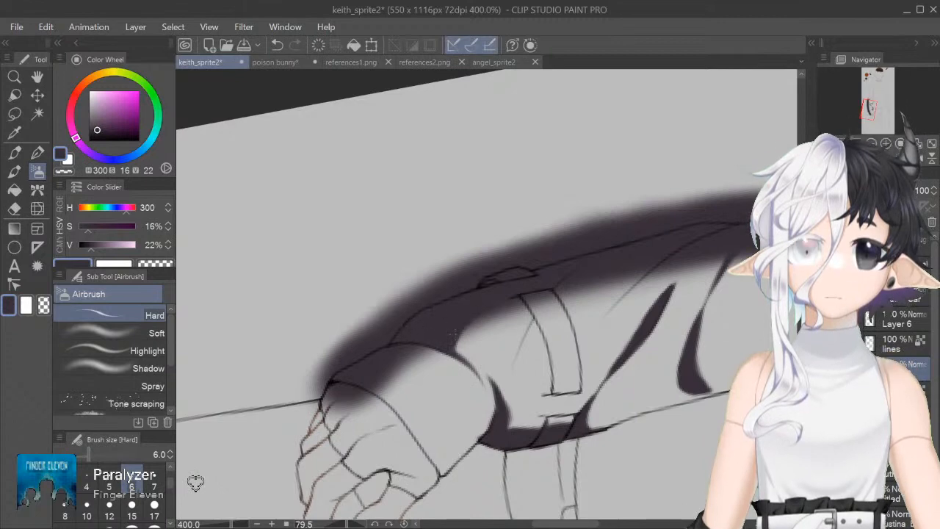
pyautogui.press('h')
pyautogui.hotkey('ctrl', '@')
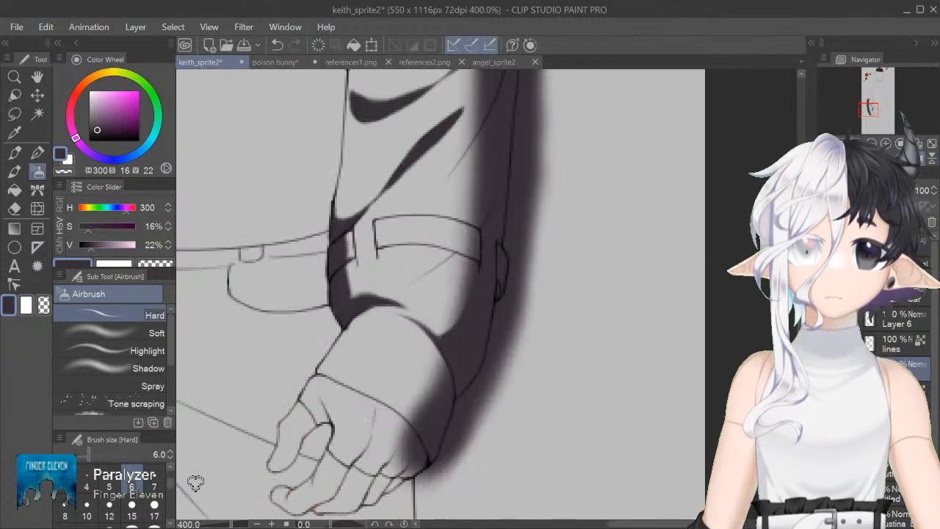
# Step: Dab a soft dark spot into the gap in the gauntlet strap with the Soft airbrush at size 8
pyautogui.click(110, 333)
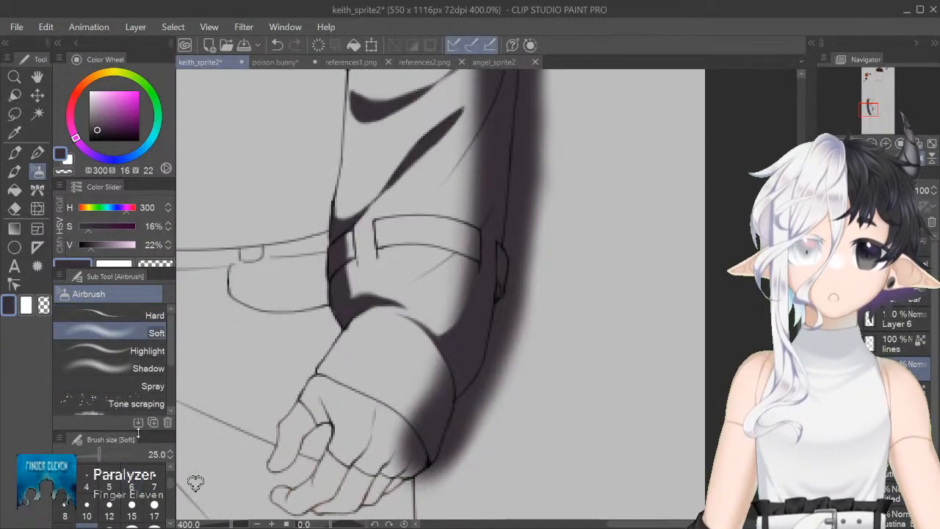
pyautogui.click(109, 507)
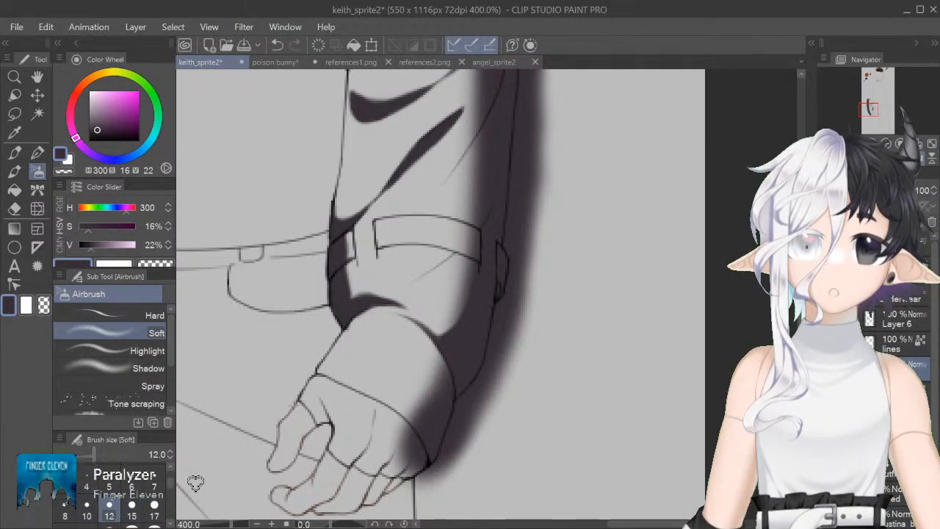
pyautogui.click(64, 513)
pyautogui.click(365, 252)
pyautogui.click(365, 251)
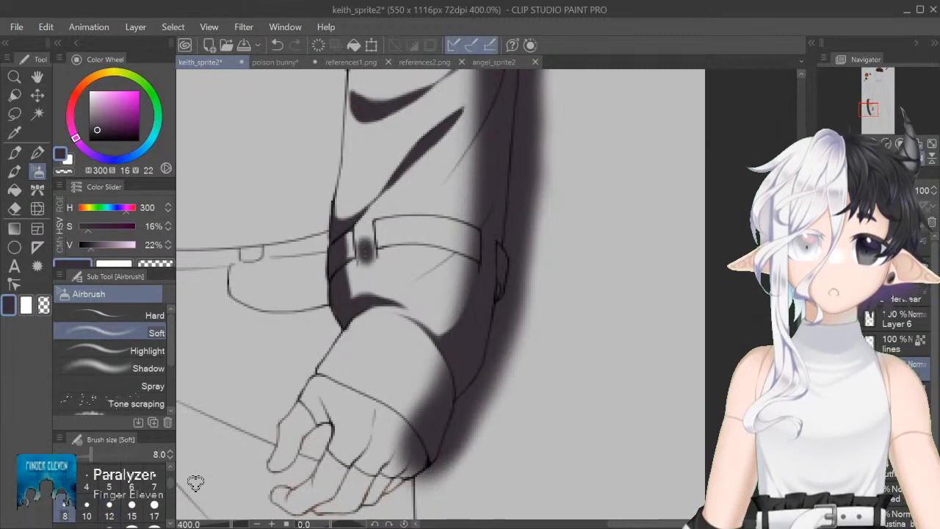
# Step: Paint a thin shadow along the strap's lower edge with the Hard airbrush at size 6 on a rotated canvas
pyautogui.press('c')
pyautogui.click(144, 315)
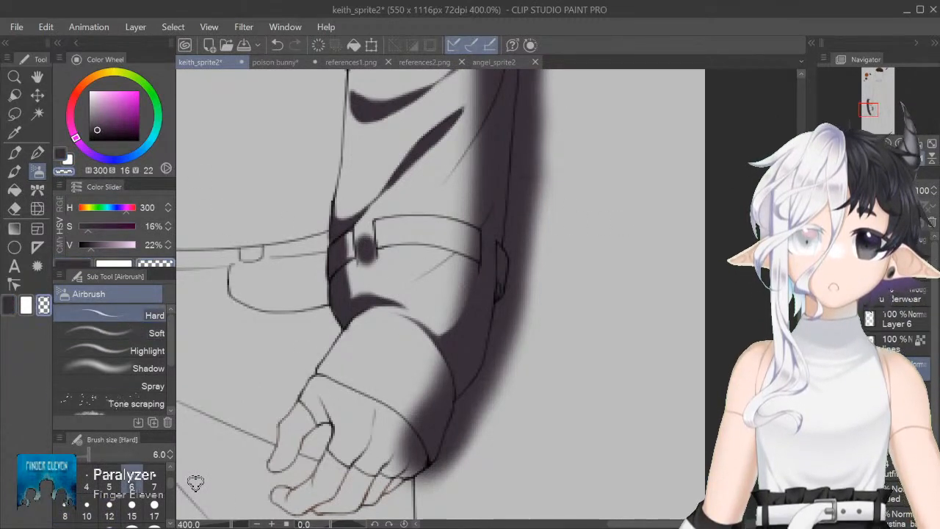
pyautogui.press('c')
pyautogui.moveTo(412, 250); pyautogui.dragTo(400, 286)
pyautogui.moveTo(442, 262)
pyautogui.mouseDown()
pyautogui.moveTo(469, 265)
pyautogui.moveTo(386, 285)
pyautogui.mouseUp()
pyautogui.moveTo(455, 263); pyautogui.dragTo(376, 288)
pyautogui.hotkey('ctrl', 'z')
pyautogui.moveTo(451, 263)
pyautogui.mouseDown()
pyautogui.moveTo(372, 292)
pyautogui.moveTo(410, 278)
pyautogui.mouseUp()
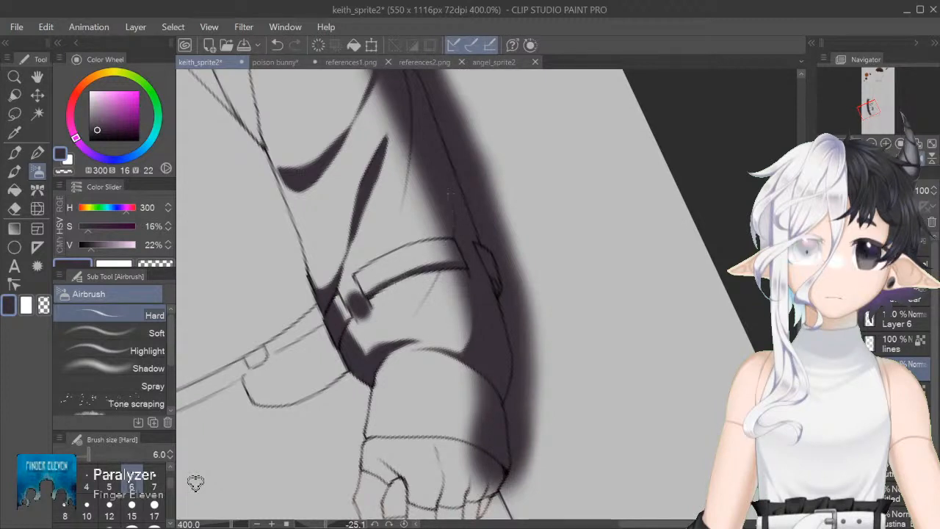
# Step: Shade above the strap's outer end and thicken the lower diagonal fold that runs into the strap
pyautogui.moveTo(444, 226)
pyautogui.mouseDown()
pyautogui.moveTo(388, 252)
pyautogui.moveTo(400, 204)
pyautogui.mouseUp()
pyautogui.moveTo(396, 241); pyautogui.dragTo(407, 174)
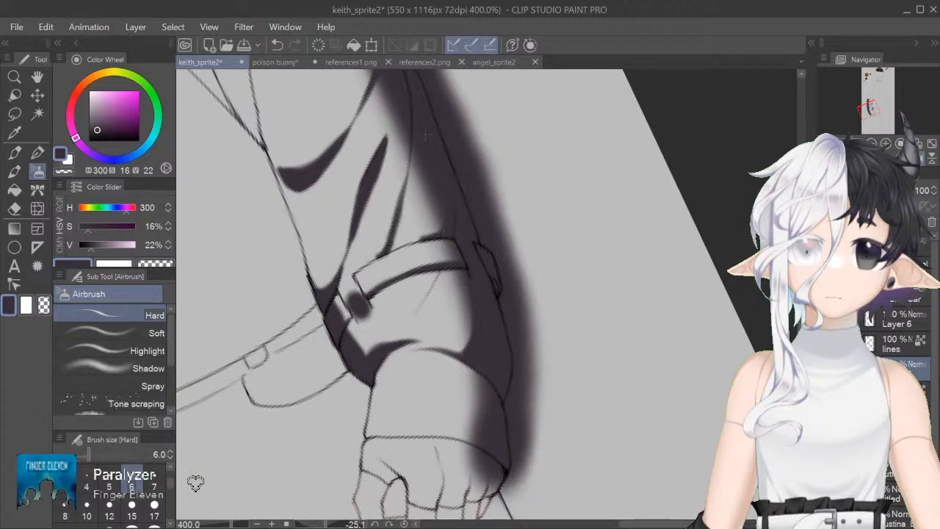
pyautogui.hotkey('ctrl', '@')
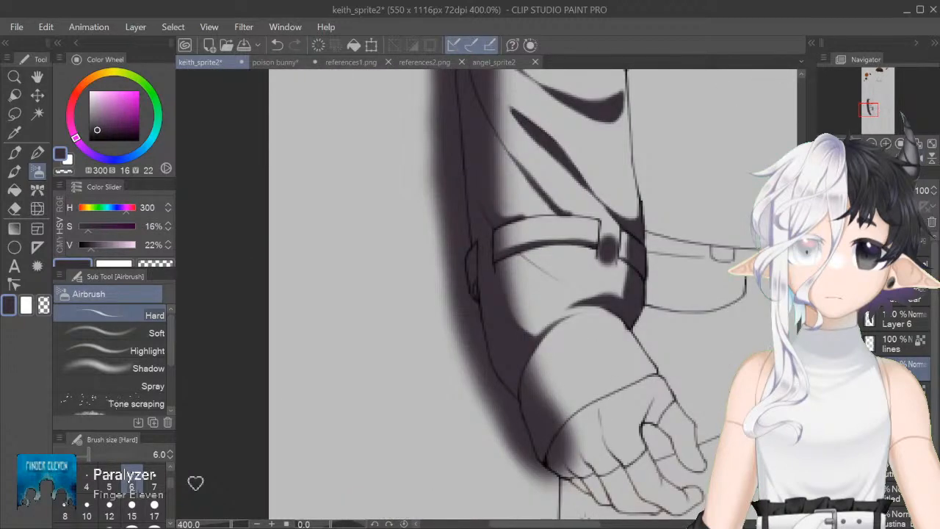
pyautogui.moveTo(590, 523); pyautogui.dragTo(615, 523)
pyautogui.moveTo(801, 327); pyautogui.dragTo(801, 311)
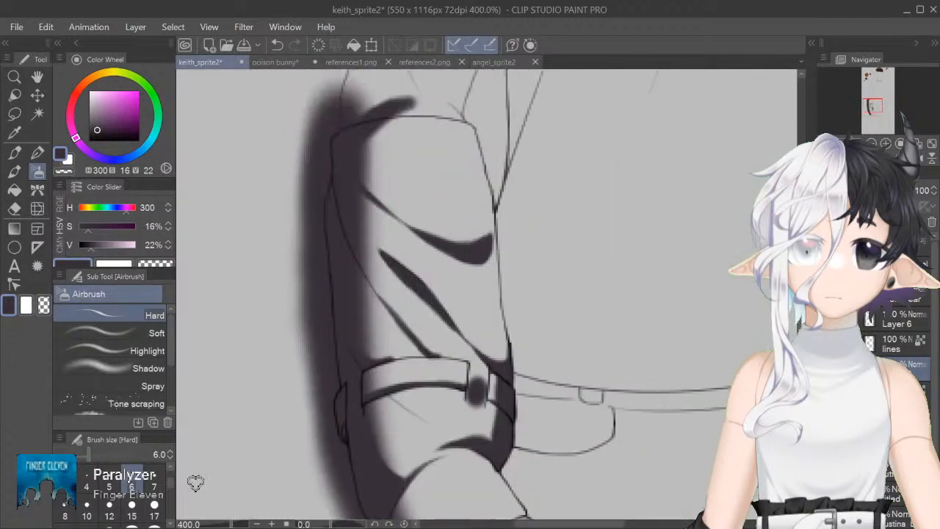
pyautogui.moveTo(487, 162)
pyautogui.mouseDown()
pyautogui.moveTo(552, 179)
pyautogui.moveTo(606, 234)
pyautogui.mouseUp()
pyautogui.moveTo(409, 287); pyautogui.dragTo(429, 222)
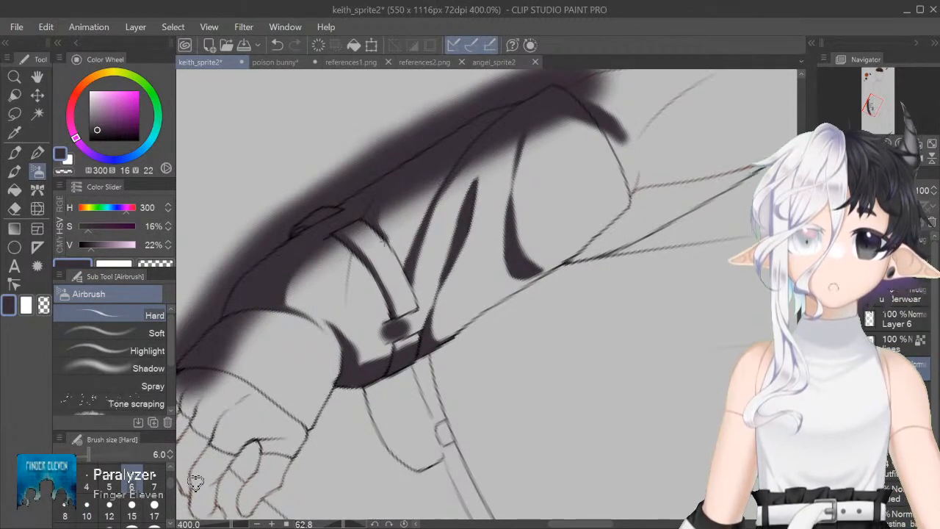
# Step: Erase the soft shadow between the strap and the lower fold using the transparent colour with the Hard airbrush at size 10
pyautogui.press('c')
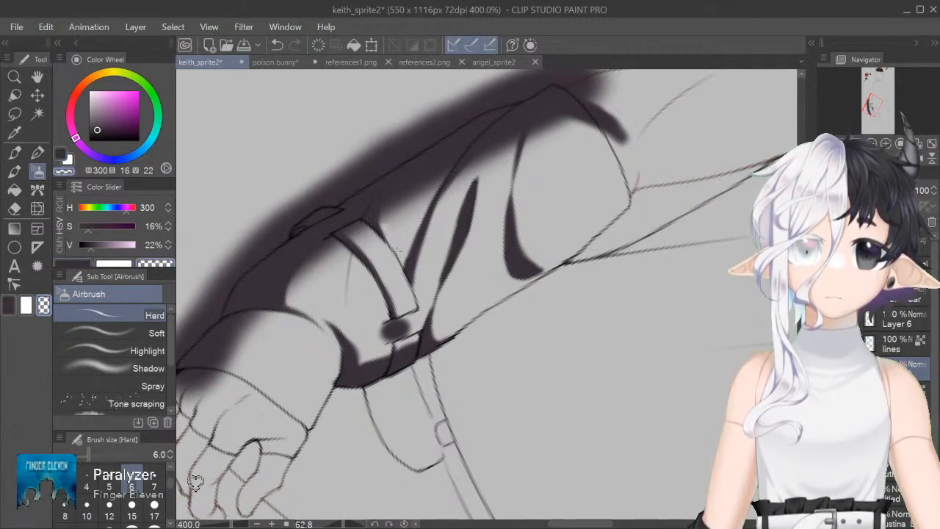
pyautogui.click(87, 507)
pyautogui.moveTo(391, 234)
pyautogui.mouseDown()
pyautogui.moveTo(391, 219)
pyautogui.moveTo(418, 205)
pyautogui.moveTo(399, 207)
pyautogui.moveTo(433, 188)
pyautogui.moveTo(411, 206)
pyautogui.mouseUp()
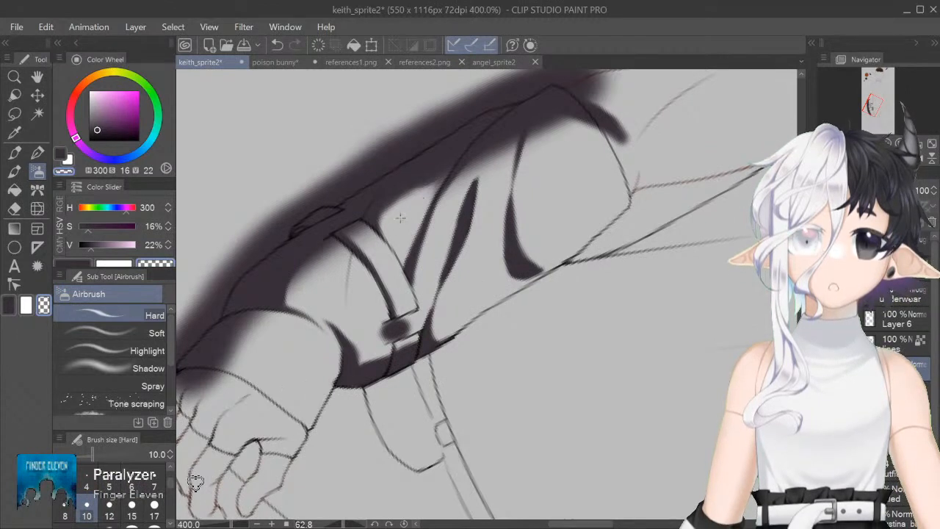
pyautogui.moveTo(443, 158); pyautogui.dragTo(457, 157)
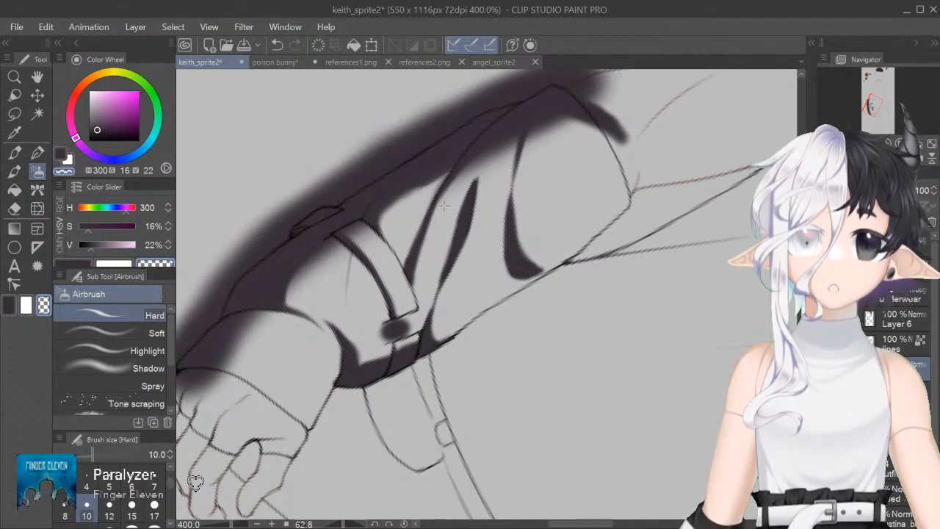
# Step: Erase a tapered strip from the outer shadow between the lower and middle folds, redoing the stroke until it follows the fold line
pyautogui.moveTo(436, 226); pyautogui.dragTo(509, 128)
pyautogui.moveTo(469, 176); pyautogui.dragTo(502, 140)
pyautogui.hotkey('ctrl', 'z')
pyautogui.hotkey('ctrl', 'z')
pyautogui.moveTo(430, 228); pyautogui.dragTo(478, 150)
pyautogui.hotkey('ctrl', 'z')
pyautogui.moveTo(445, 194); pyautogui.dragTo(507, 122)
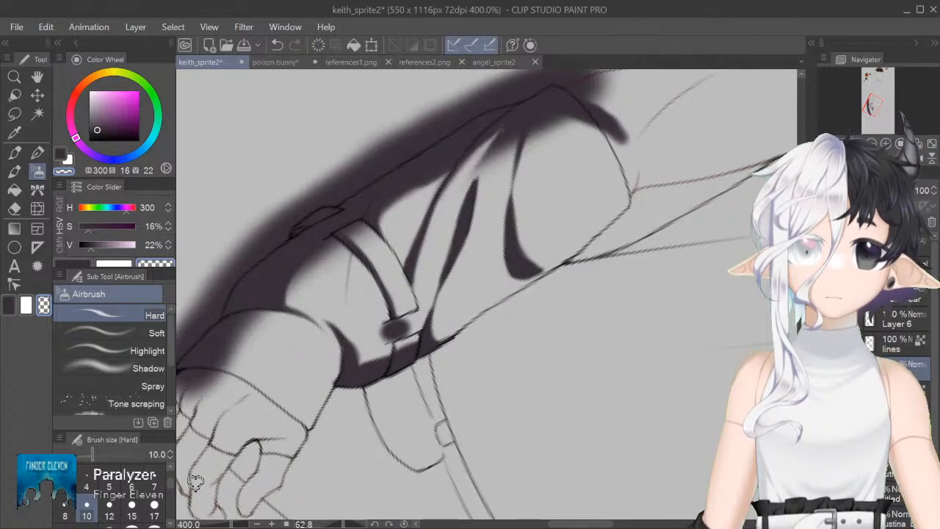
pyautogui.hotkey('ctrl', 'z')
pyautogui.moveTo(456, 189); pyautogui.dragTo(497, 132)
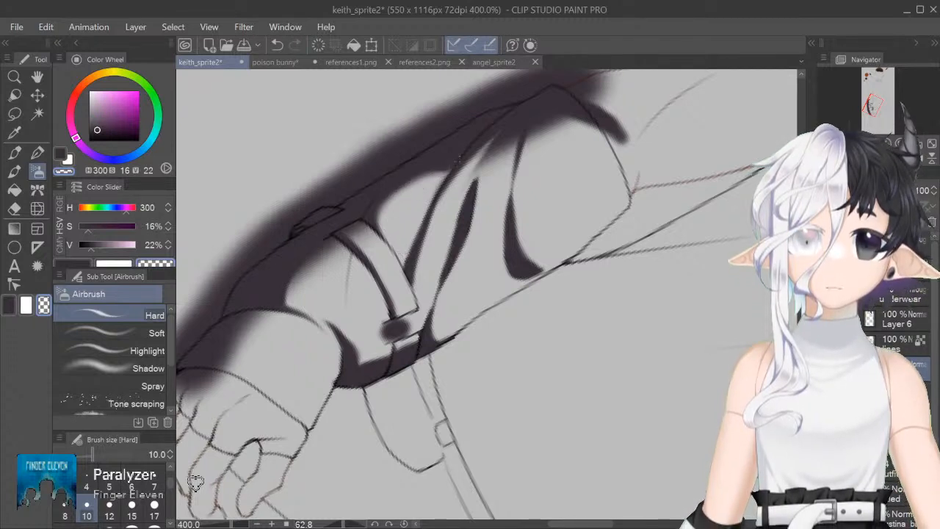
# Step: Erase a strip of the outer shadow beside the upper fold line with the transparent Hard airbrush, and undo a trial erase below the strap
pyautogui.press('c')
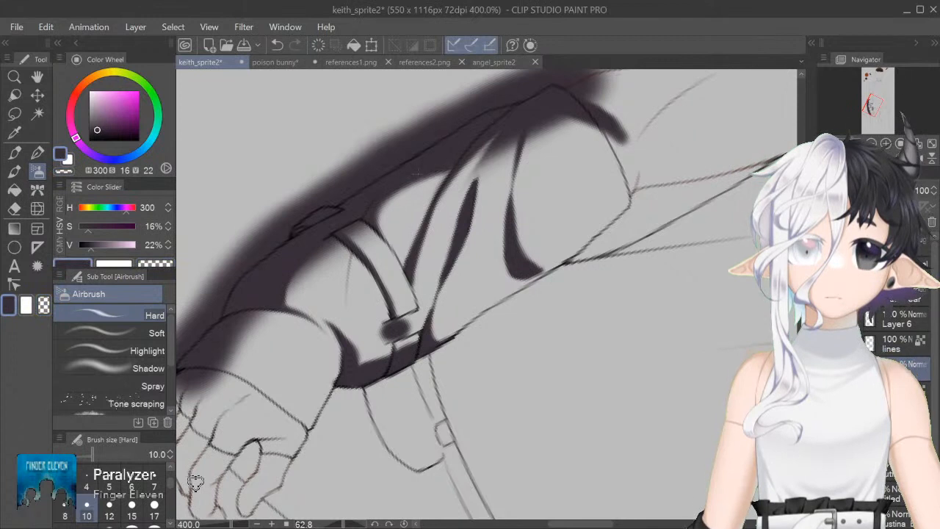
pyautogui.press('c')
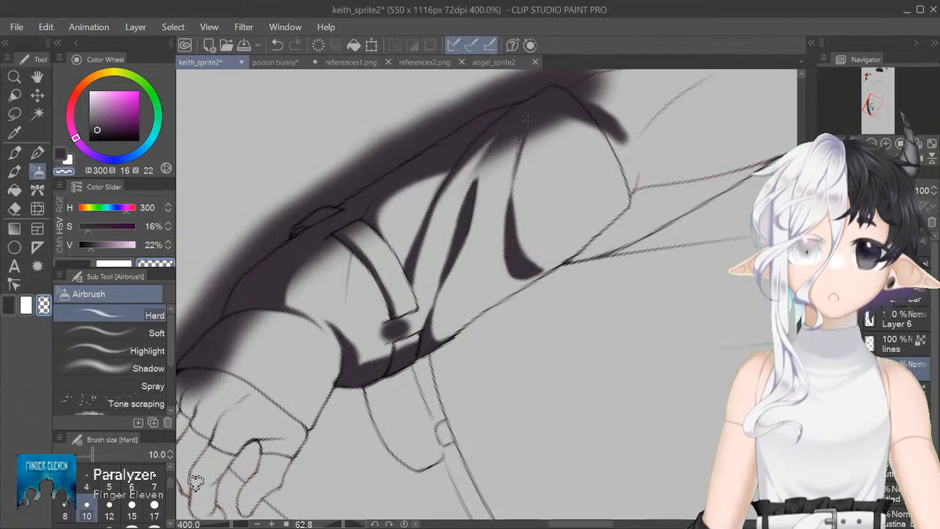
pyautogui.hotkey('ctrl', 'z')
pyautogui.moveTo(514, 176); pyautogui.dragTo(521, 134)
pyautogui.scroll(-3, 196, 481)
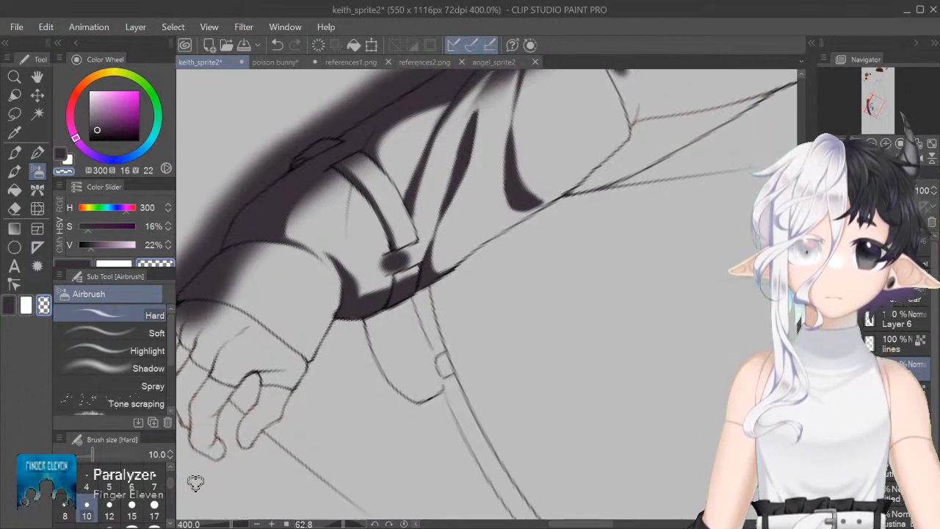
pyautogui.moveTo(292, 232); pyautogui.dragTo(306, 194)
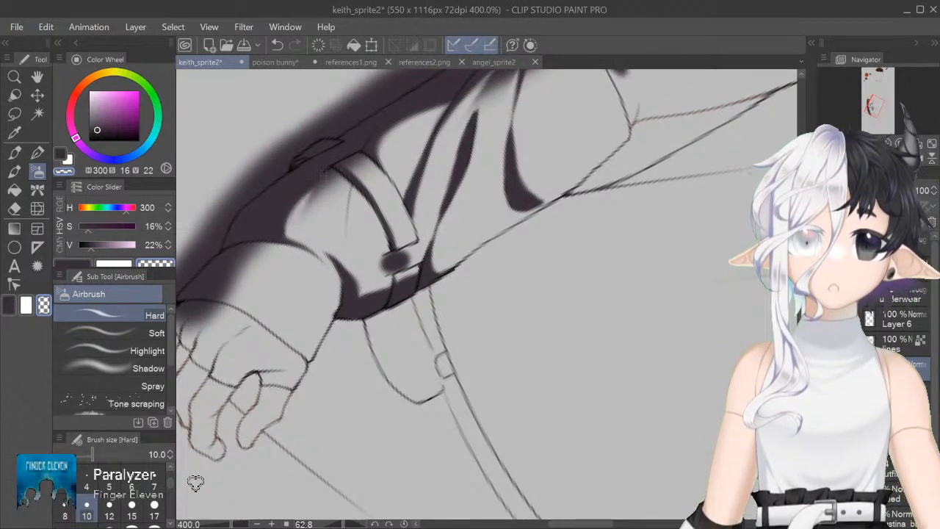
pyautogui.hotkey('ctrl', 'z')
# Step: Paint a curved, tapered fold shadow from the strap's lower edge down the gauntlet in dark purple with the Hard airbrush at size 6
pyautogui.click(62, 155)
pyautogui.click(131, 479)
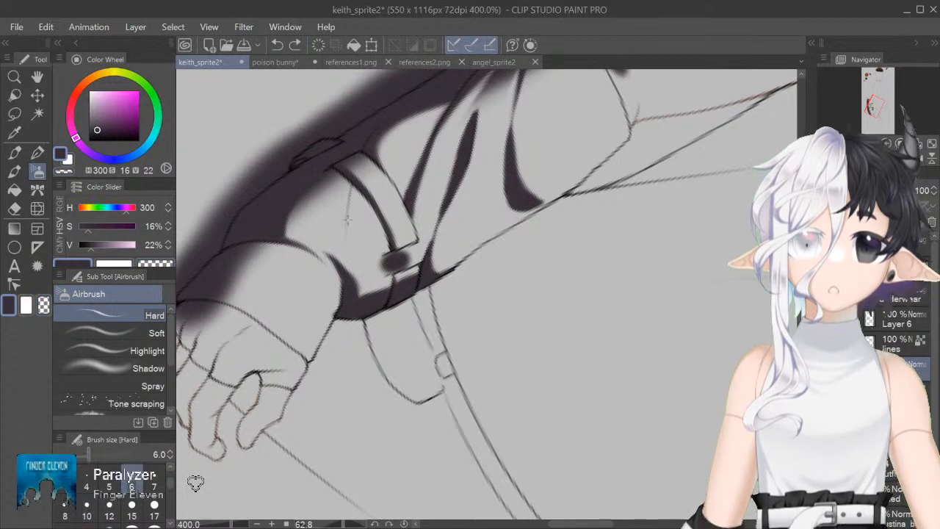
pyautogui.moveTo(350, 185); pyautogui.dragTo(355, 259)
pyautogui.moveTo(351, 189); pyautogui.dragTo(371, 208)
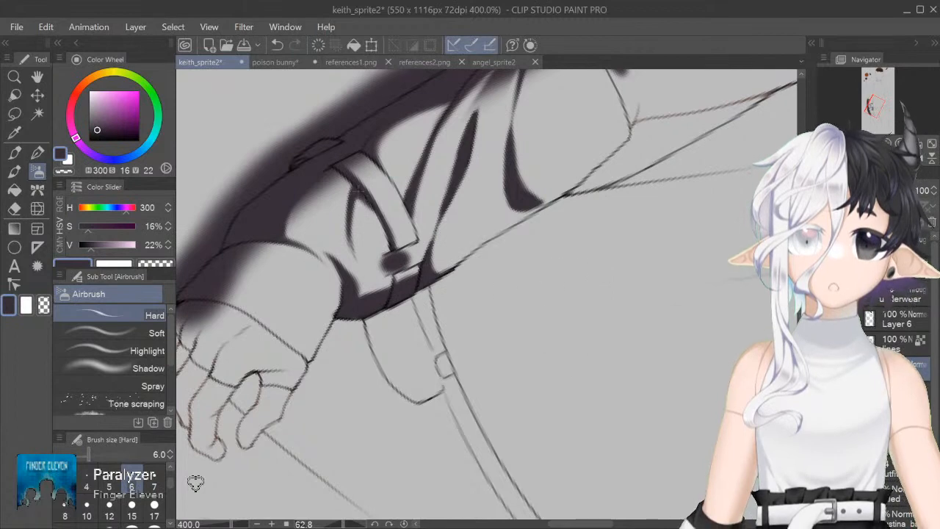
pyautogui.hotkey('ctrl', '@')
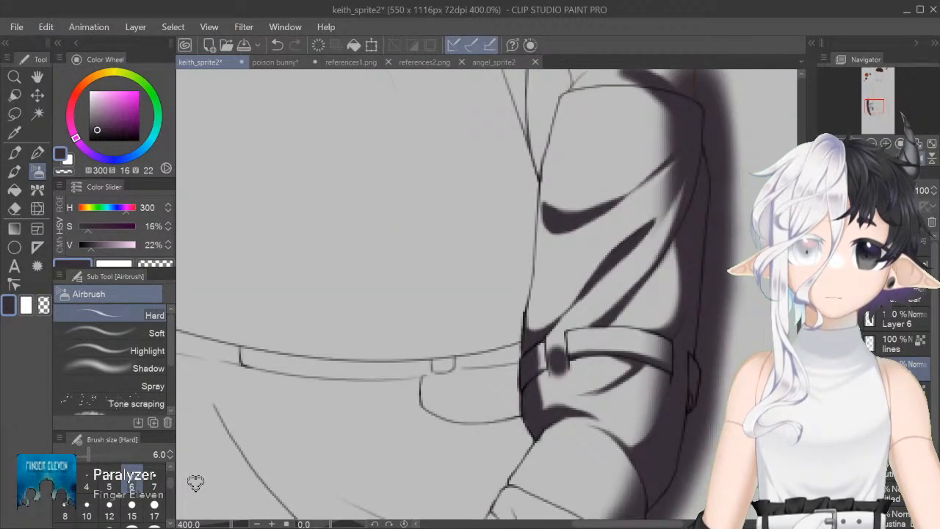
# Step: Lighten the dark blob on the strap loop with the transparent Soft airbrush at size 10 and trim its lower edge with Hard at size 6
pyautogui.click(65, 172)
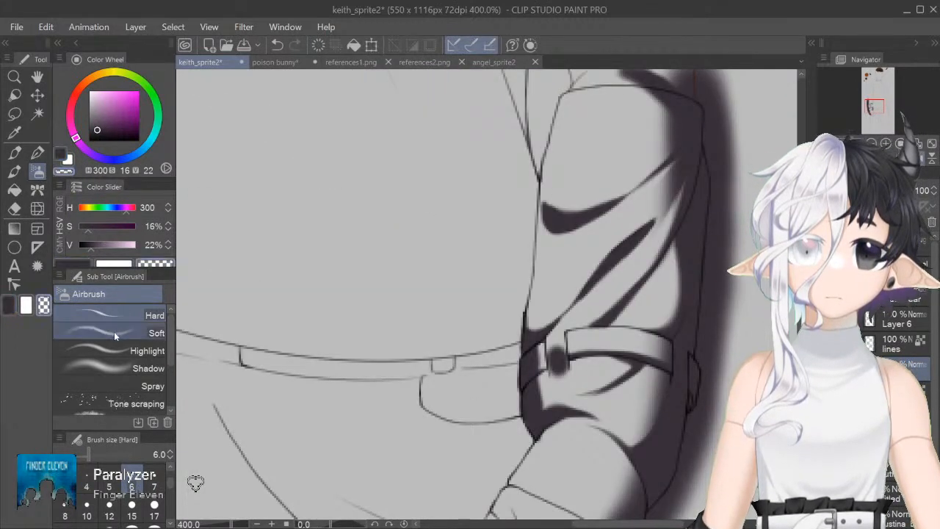
pyautogui.click(114, 335)
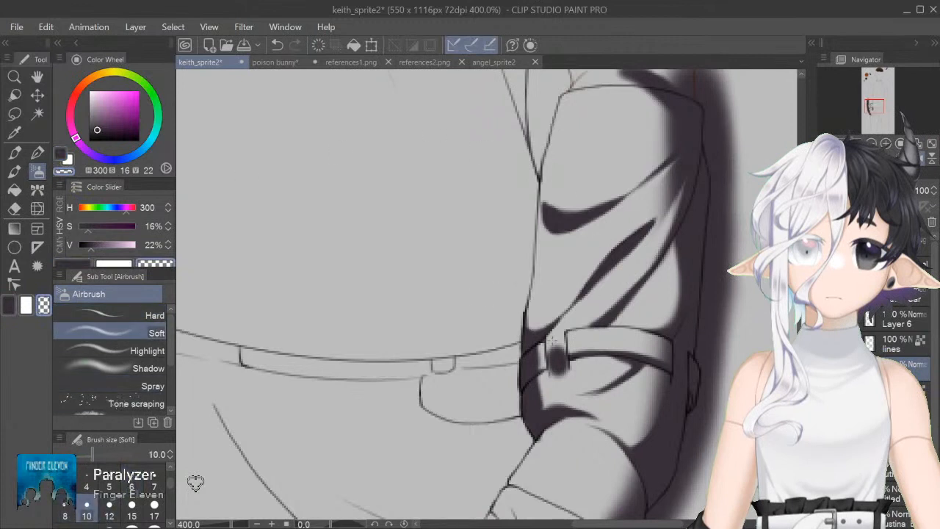
pyautogui.moveTo(556, 339); pyautogui.dragTo(553, 346)
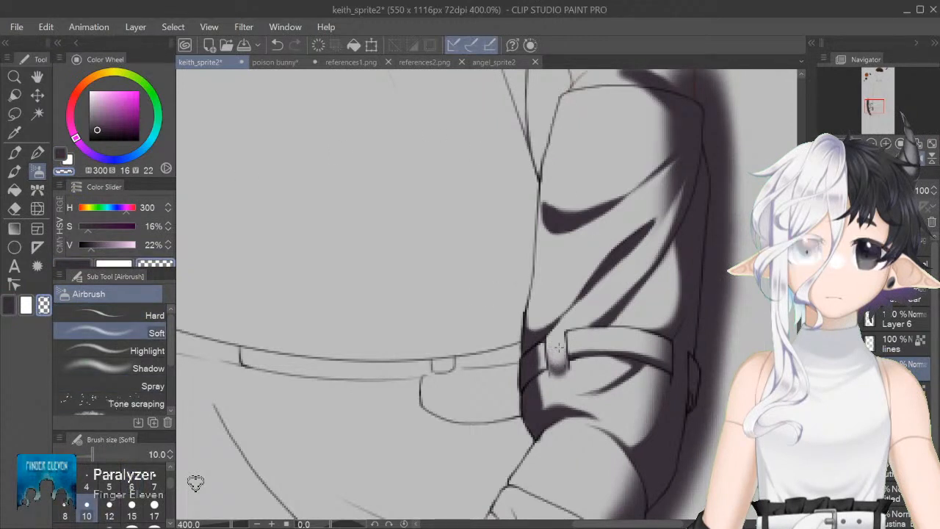
pyautogui.press('c')
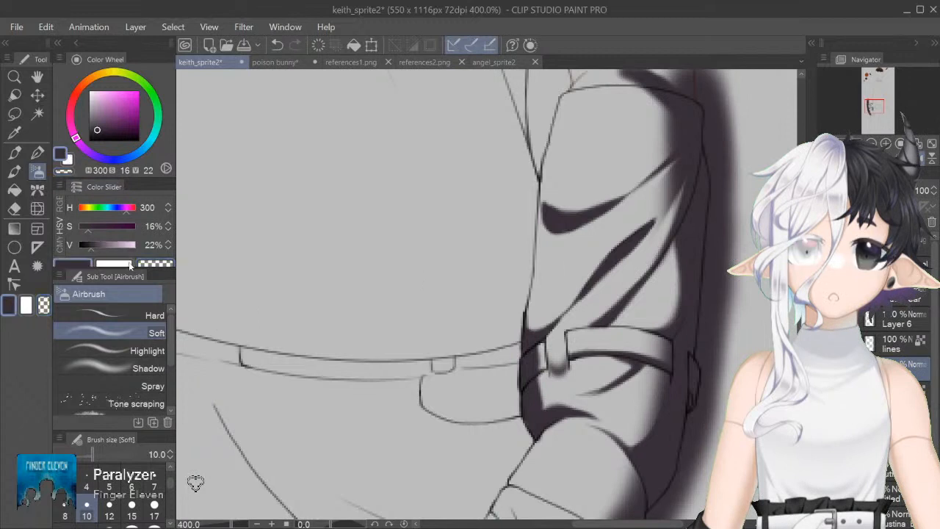
pyautogui.click(135, 316)
pyautogui.press('c')
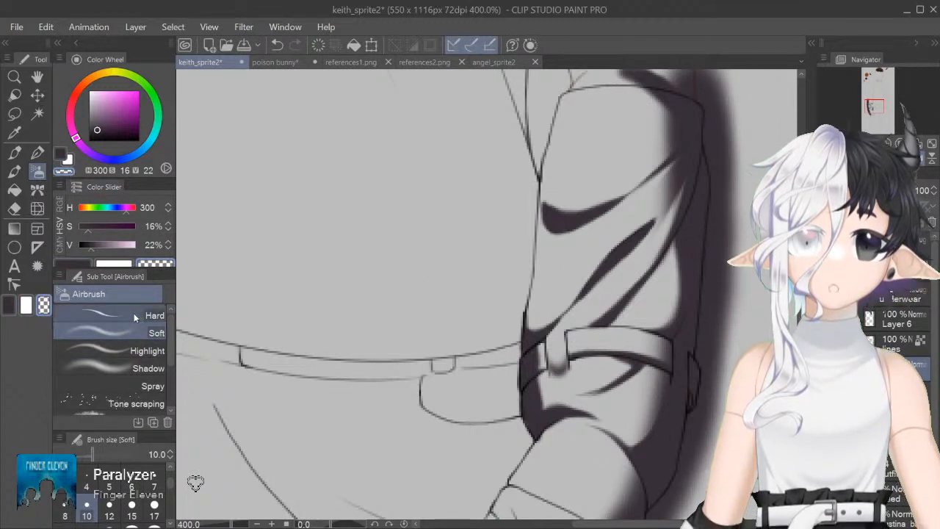
pyautogui.moveTo(567, 379); pyautogui.dragTo(551, 373)
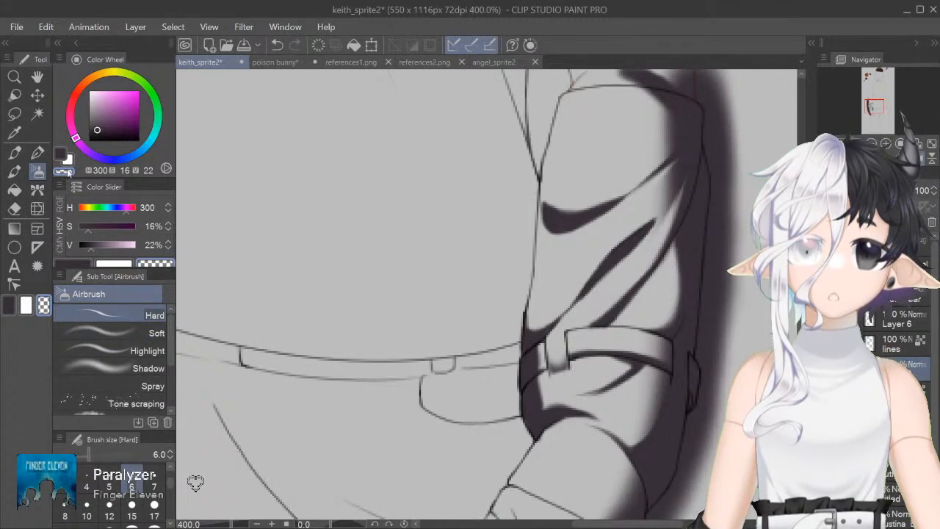
# Step: Fade the centres of the middle and upper fold shadows with the transparent Soft airbrush at sizes 10 and 12
pyautogui.click(122, 332)
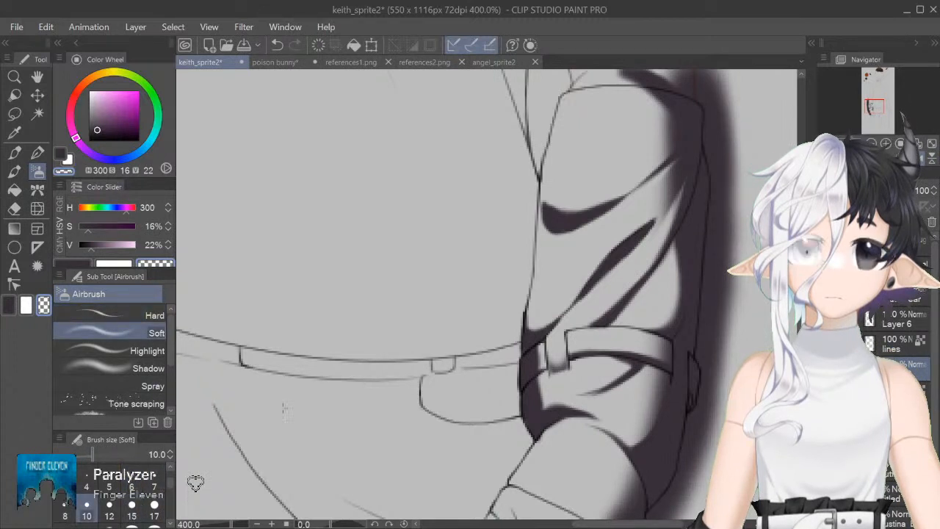
pyautogui.moveTo(629, 243)
pyautogui.mouseDown()
pyautogui.moveTo(608, 266)
pyautogui.moveTo(640, 236)
pyautogui.mouseUp()
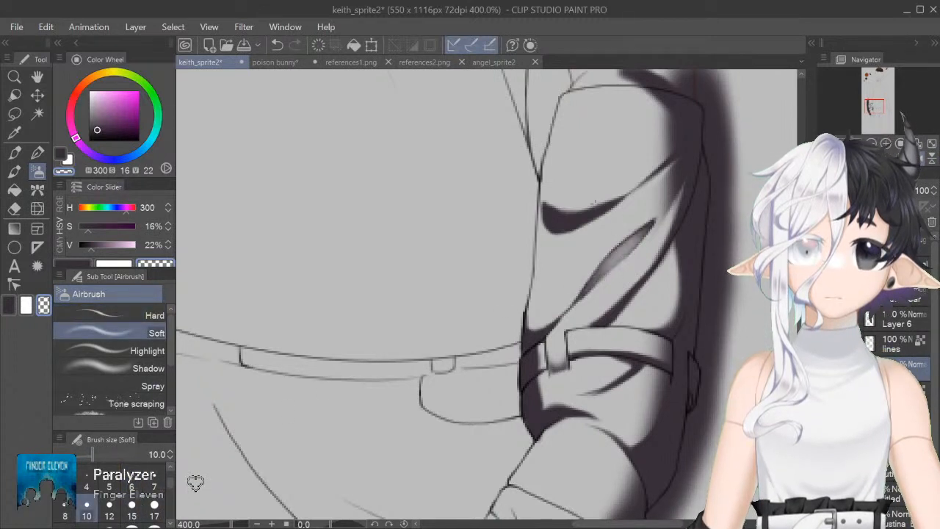
pyautogui.press(']')
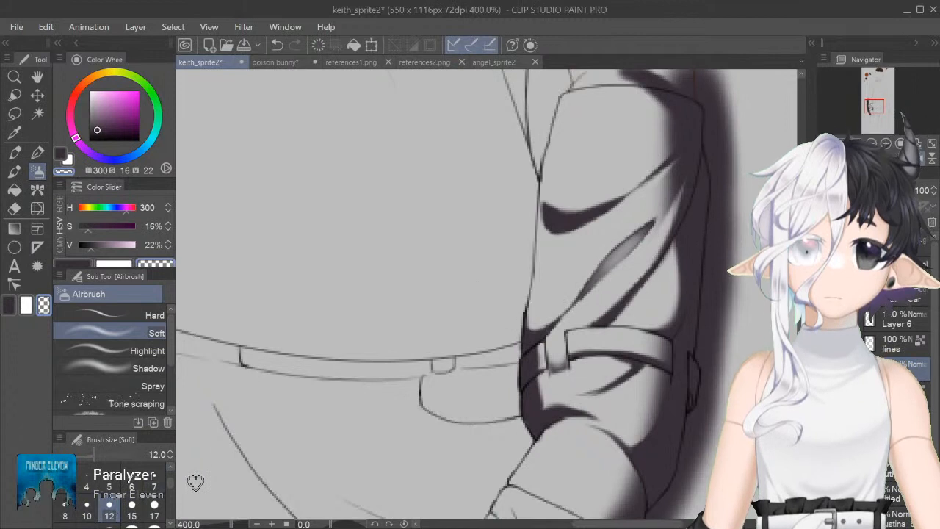
pyautogui.scroll(2, 195, 482)
pyautogui.moveTo(557, 322)
pyautogui.mouseDown()
pyautogui.moveTo(552, 315)
pyautogui.moveTo(572, 316)
pyautogui.mouseUp()
# Step: Rework the upper fold shadow's inner end along the gauntlet's edge with the Hard airbrush on a rotated canvas
pyautogui.click(62, 155)
pyautogui.click(84, 311)
pyautogui.press('^')
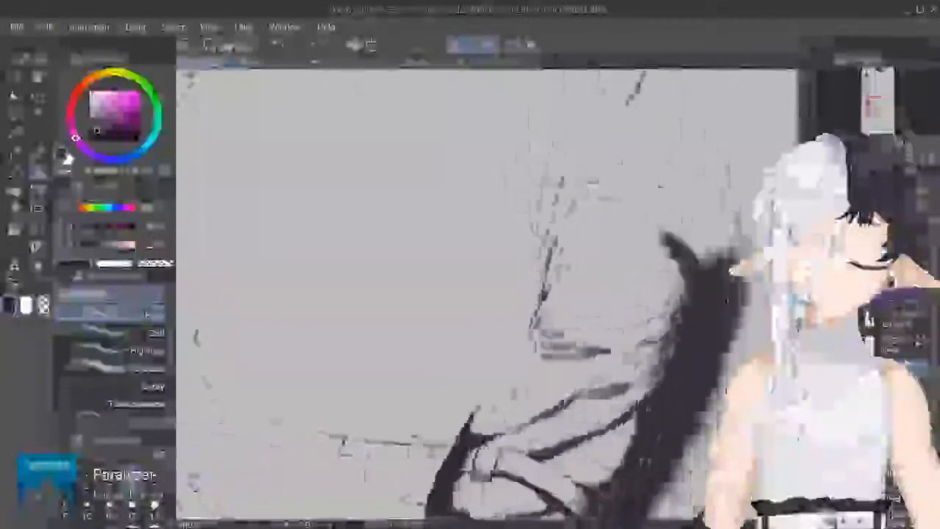
pyautogui.press('^')
pyautogui.press('^')
pyautogui.press('^')
pyautogui.press('^')
pyautogui.press('^')
pyautogui.press('^')
pyautogui.press('^')
pyautogui.press('^')
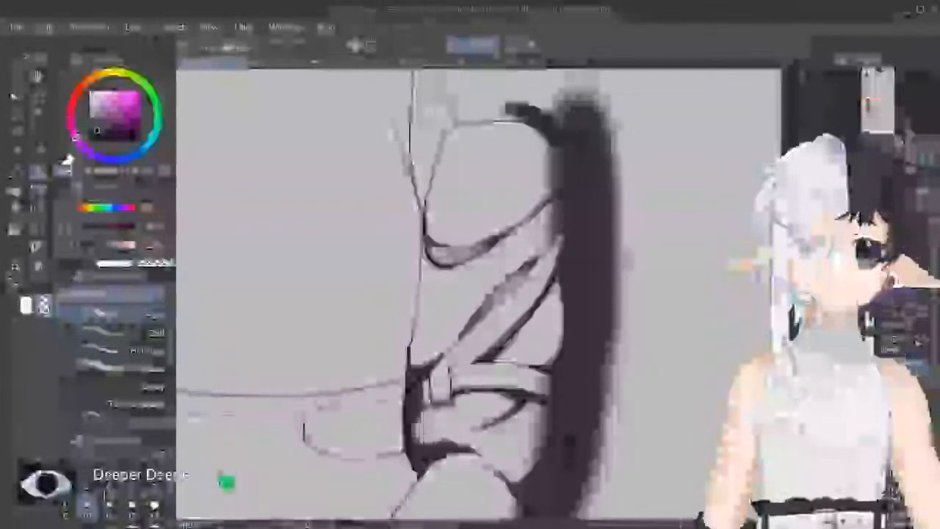
# Step: Paint a tapered dark purple shadow along the cuff's hem above the fingers with the Hard airbrush at size 7
pyautogui.scroll(-3, 478, 294)
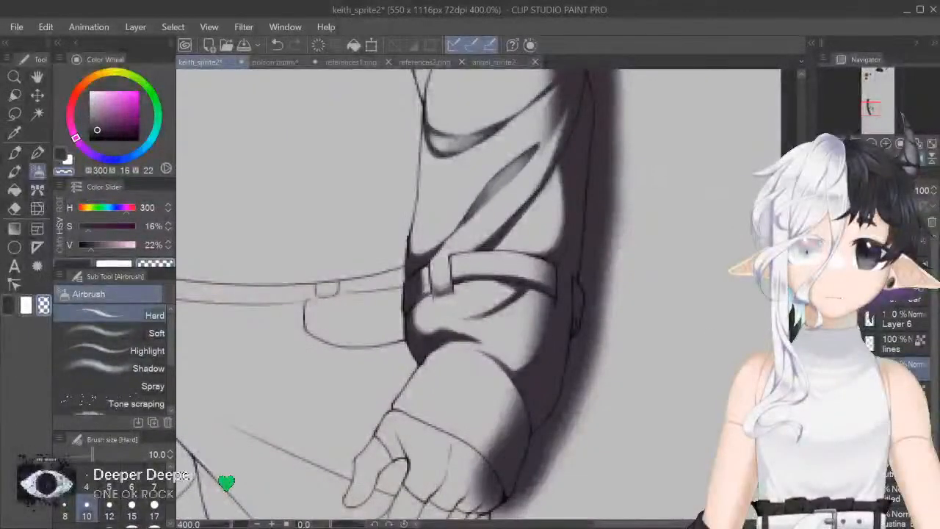
pyautogui.press('h')
pyautogui.moveTo(478, 294); pyautogui.dragTo(477, 205)
pyautogui.keyDown('shift'); pyautogui.moveTo(587, 220); pyautogui.dragTo(611, 305); pyautogui.keyUp('shift')
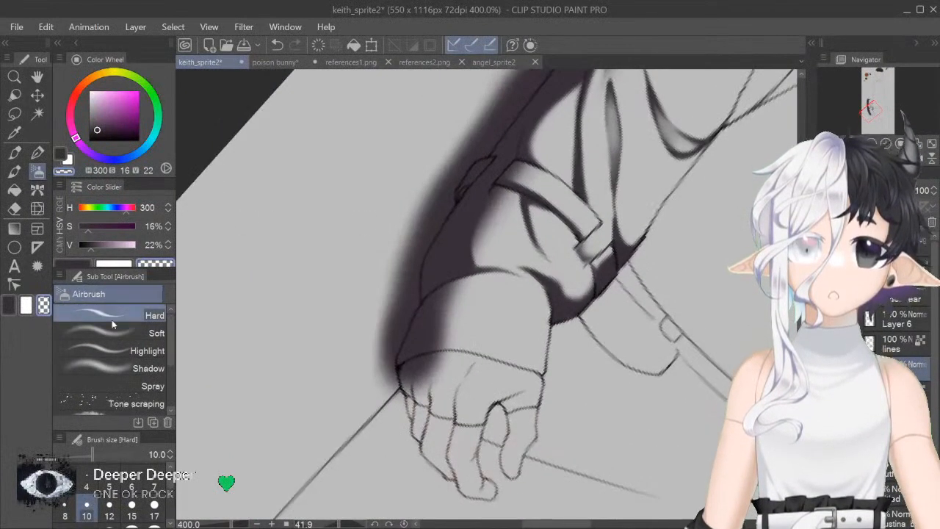
pyautogui.click(66, 170)
pyautogui.press('[')
pyautogui.press('[')
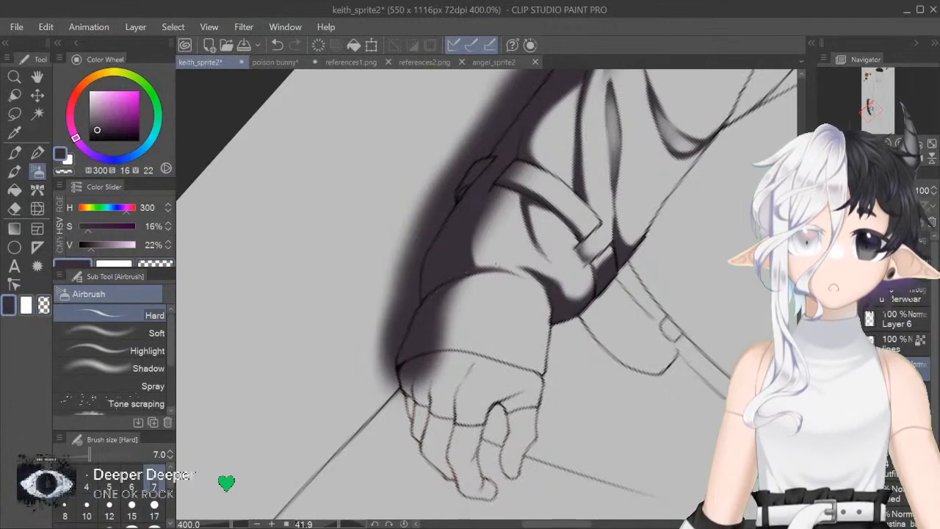
pyautogui.press('h')
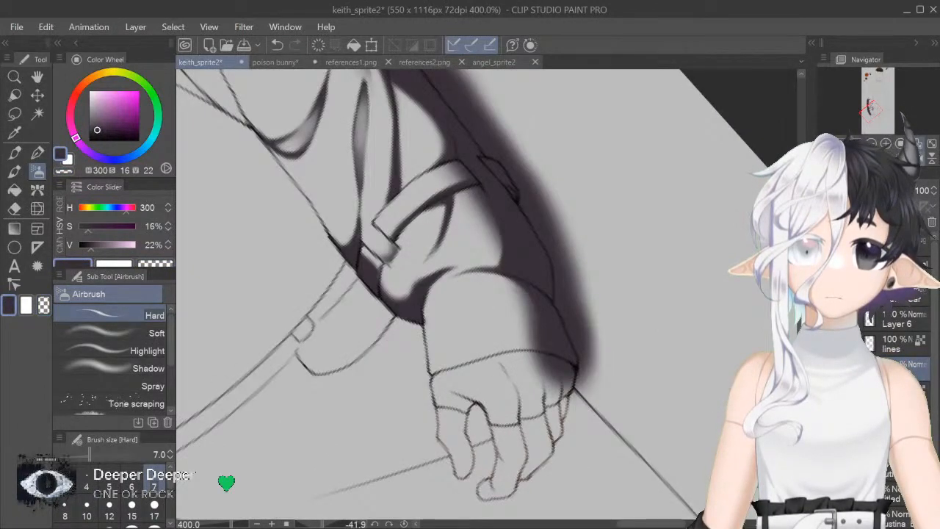
pyautogui.moveTo(576, 369); pyautogui.dragTo(602, 309)
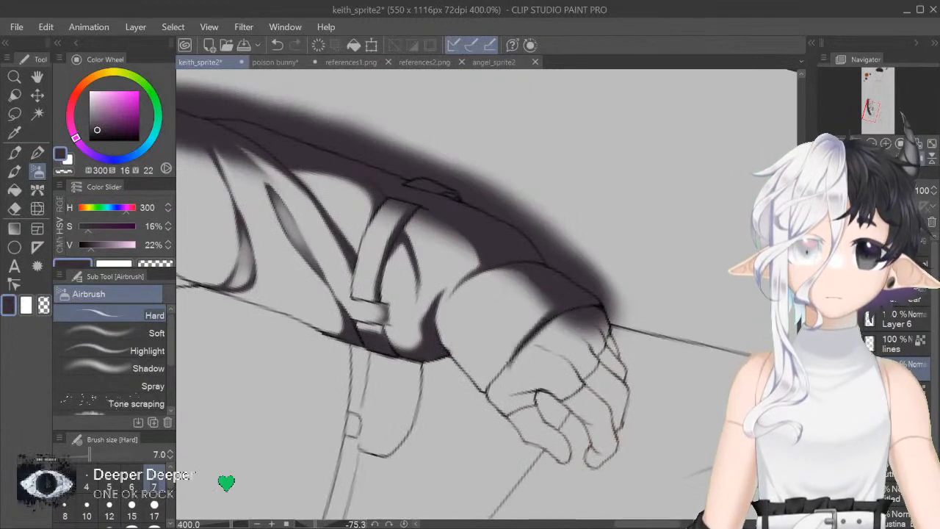
# Step: Paint a dark shadow down the cuff's inner edge to the hem on the flipped canvas, and reset the canvas rotation
pyautogui.press('h')
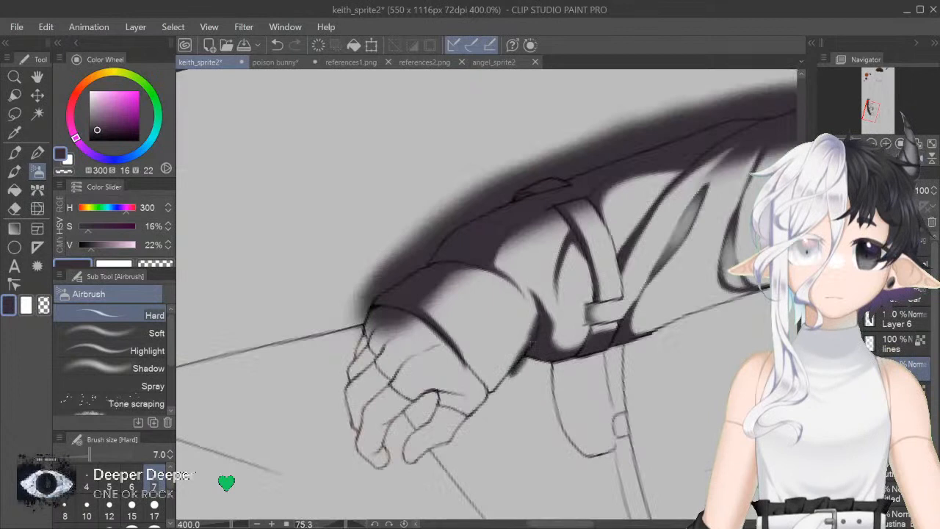
pyautogui.moveTo(527, 346); pyautogui.dragTo(493, 391)
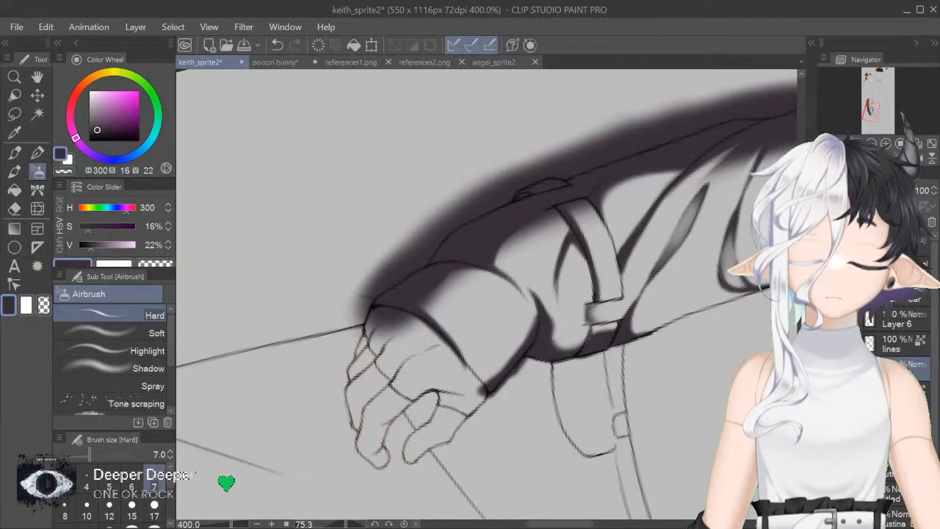
pyautogui.hotkey('ctrl', '@')
# Step: Erase a small vertical highlight at the strap's outer end using the transparent colour with the Soft airbrush at size 5
pyautogui.press('c')
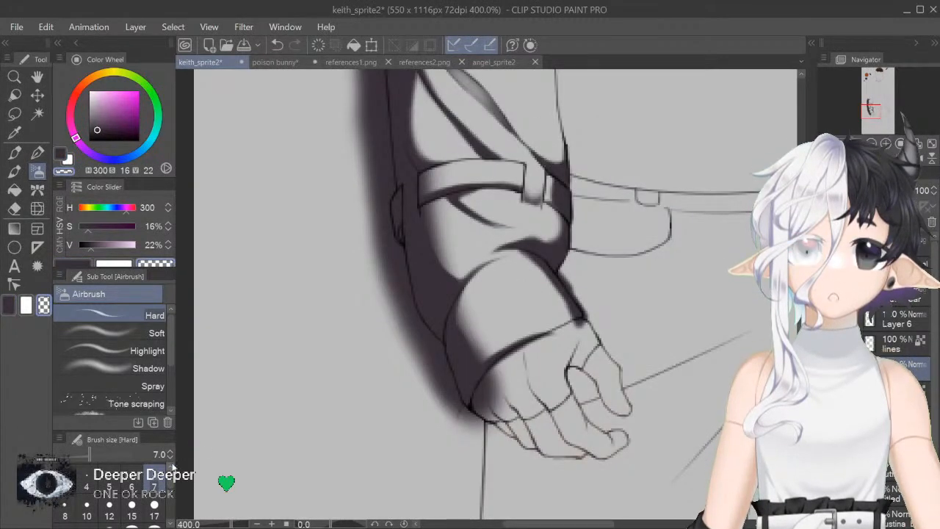
pyautogui.press('c')
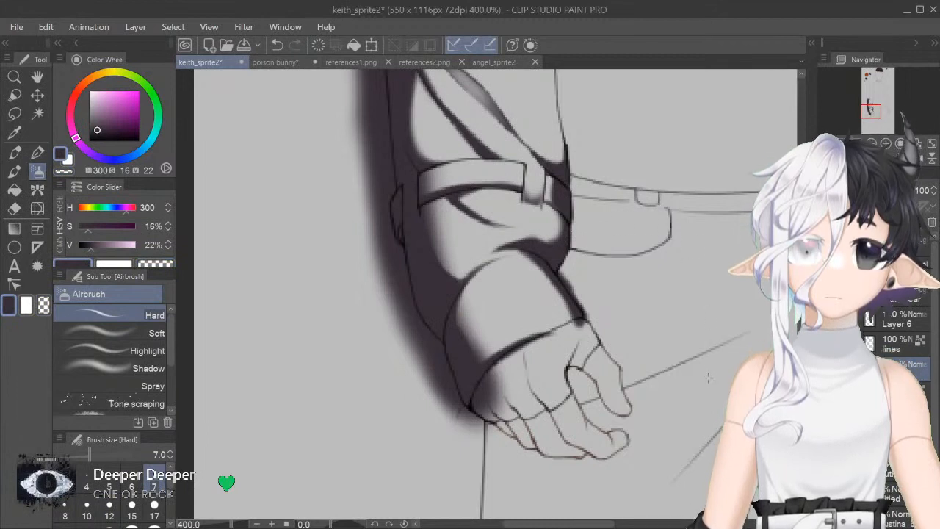
pyautogui.click(110, 333)
pyautogui.press('c')
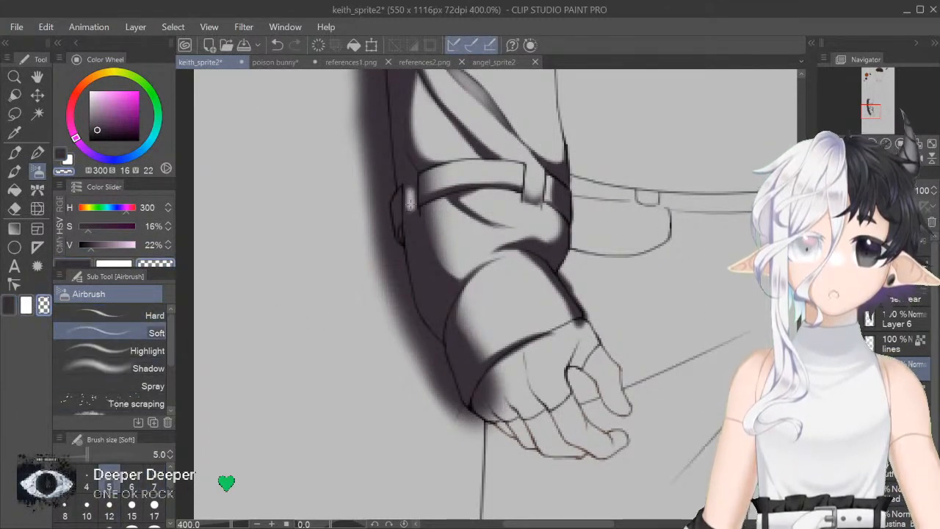
pyautogui.press('c')
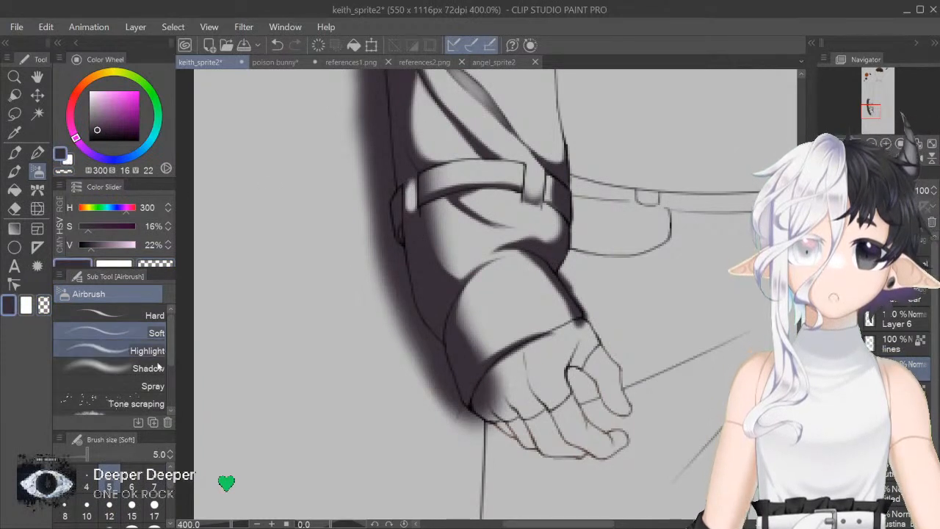
pyautogui.click(110, 315)
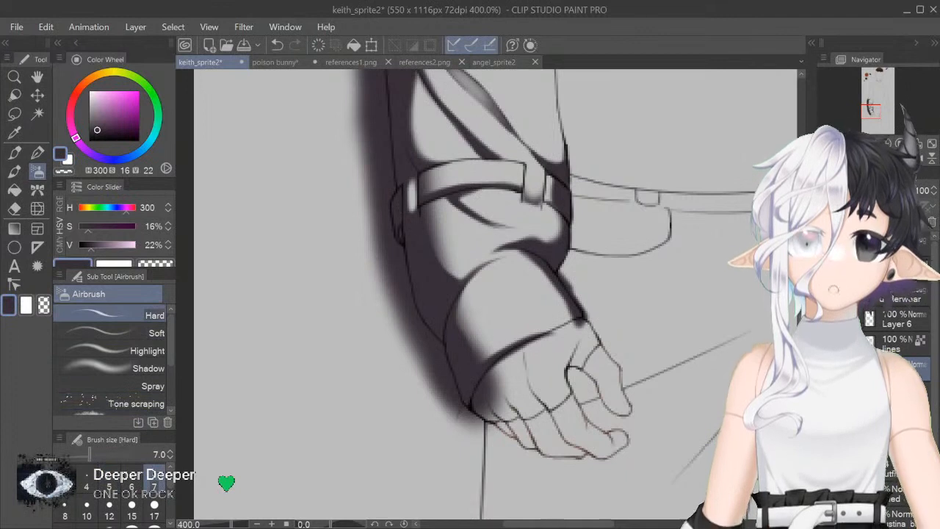
# Step: Tone down the strap-end highlight in dark purple with the Soft airbrush at size 17, undoing a first stroke at size 30
pyautogui.scroll(2, 527, 294)
pyautogui.click(115, 330)
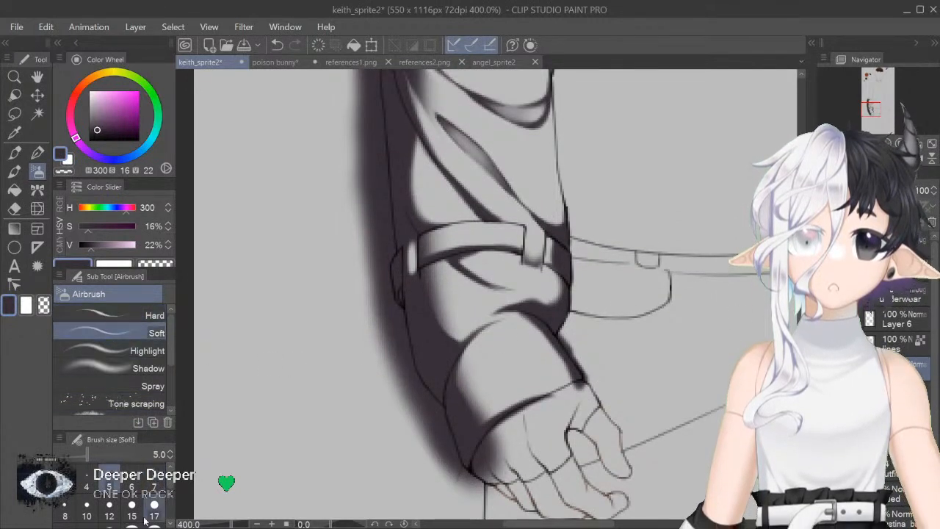
pyautogui.click(109, 524)
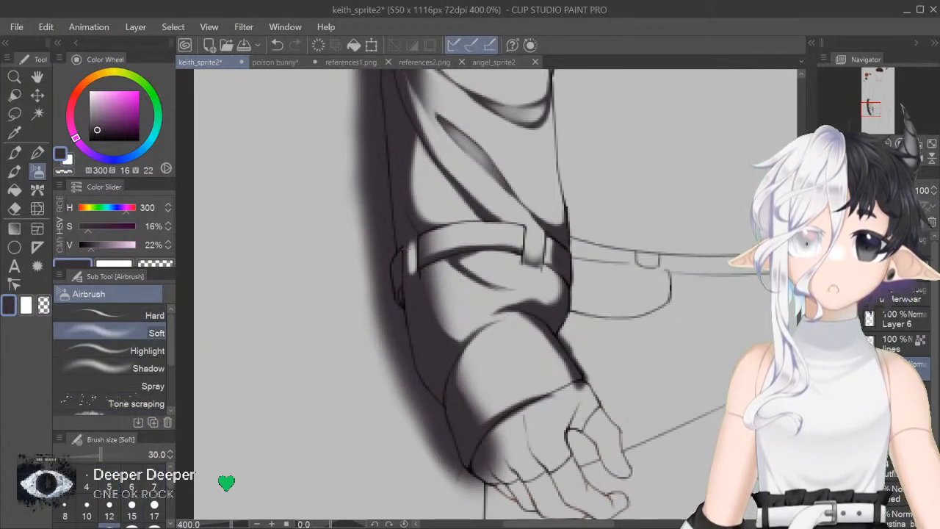
pyautogui.moveTo(406, 252); pyautogui.dragTo(409, 285)
pyautogui.hotkey('ctrl', 'z')
pyautogui.click(154, 504)
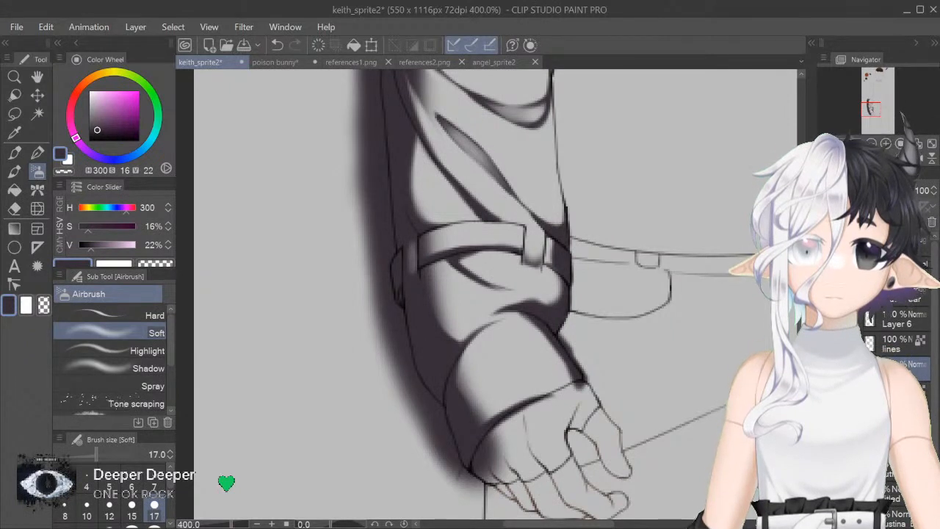
# Step: Flip the canvas view and trim the shadow spill at the cuff's inner hem corner with the transparent Hard airbrush at size 4
pyautogui.click(918, 158)
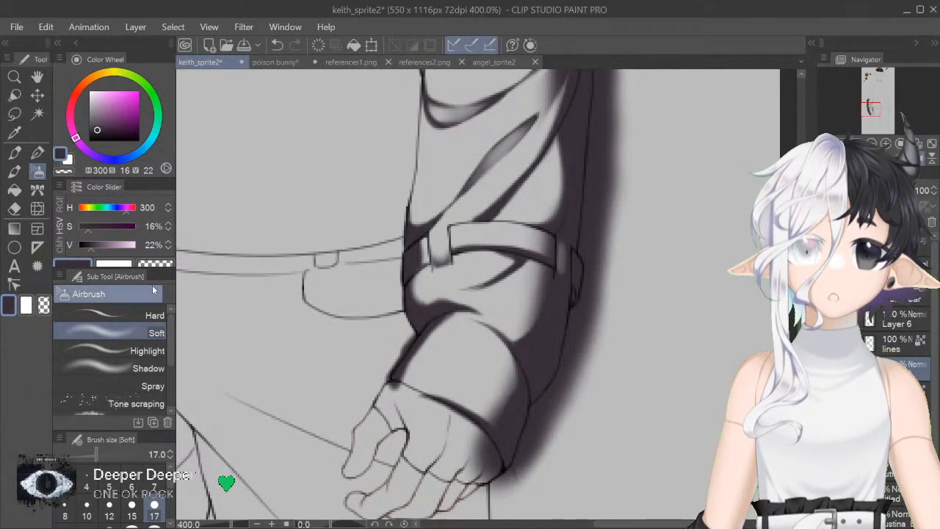
pyautogui.click(118, 315)
pyautogui.click(43, 304)
pyautogui.click(88, 481)
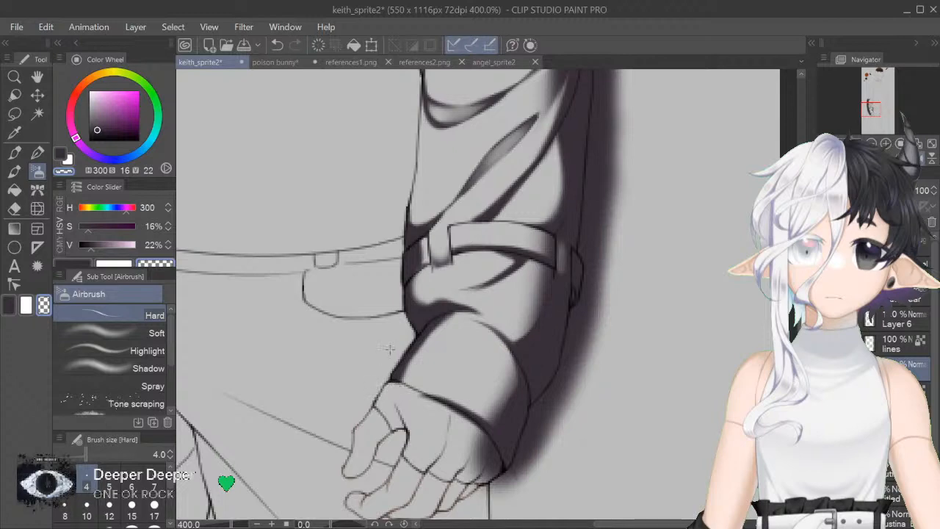
# Step: Flip and rotate the canvas, paint dark shadow on the glove below the cuff with the Hard airbrush at sizes 10 and 5, and reset the rotation
pyautogui.press('h')
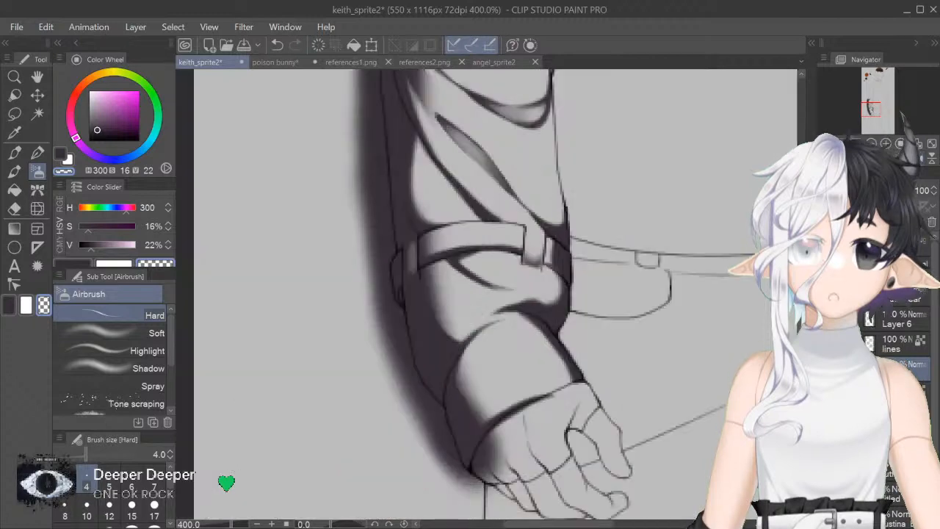
pyautogui.scroll(-3, 487, 296)
pyautogui.moveTo(233, 340); pyautogui.dragTo(242, 209)
pyautogui.press('c')
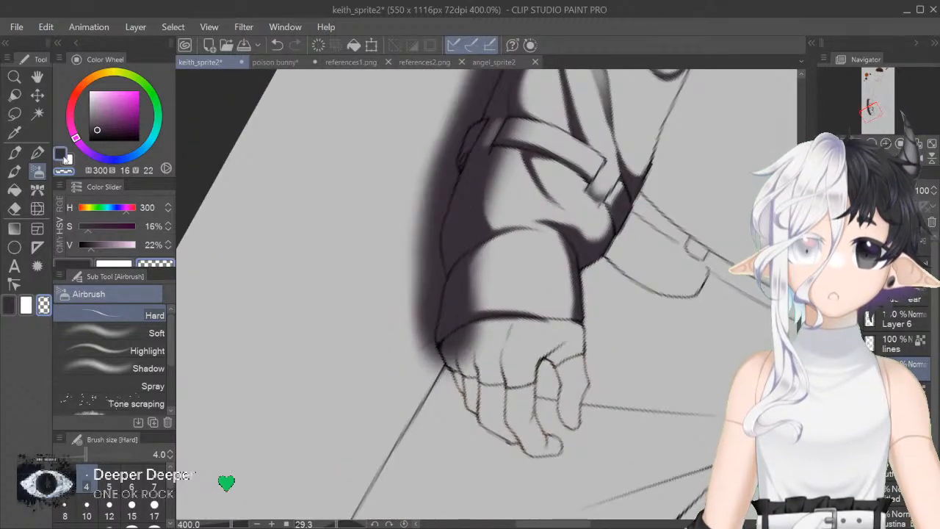
pyautogui.scroll(-3, 486, 294)
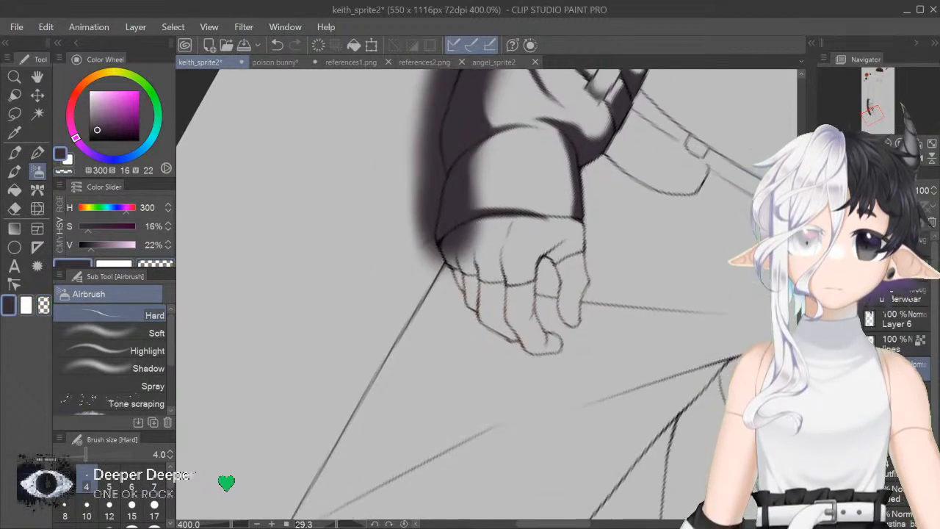
pyautogui.scroll(3, 486, 286)
pyautogui.moveTo(434, 219)
pyautogui.mouseDown()
pyautogui.moveTo(444, 197)
pyautogui.moveTo(489, 237)
pyautogui.moveTo(461, 263)
pyautogui.mouseUp()
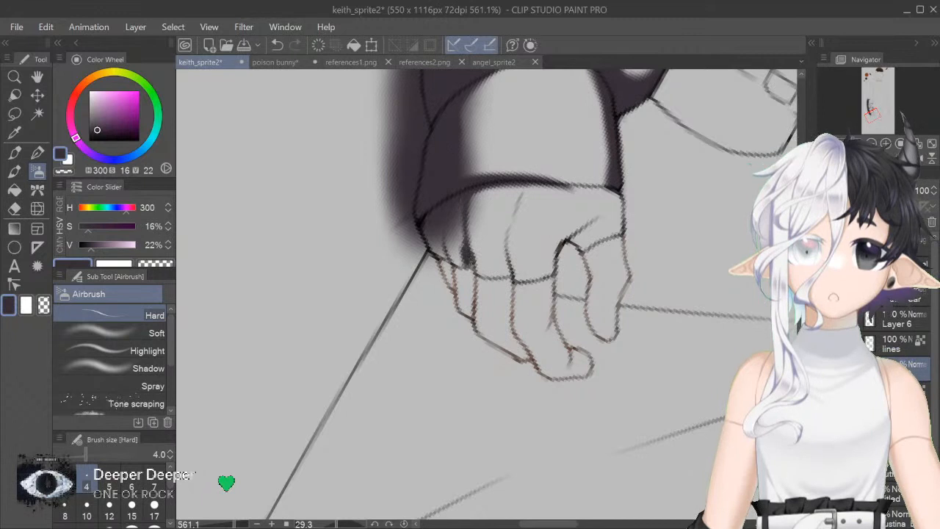
pyautogui.click(87, 513)
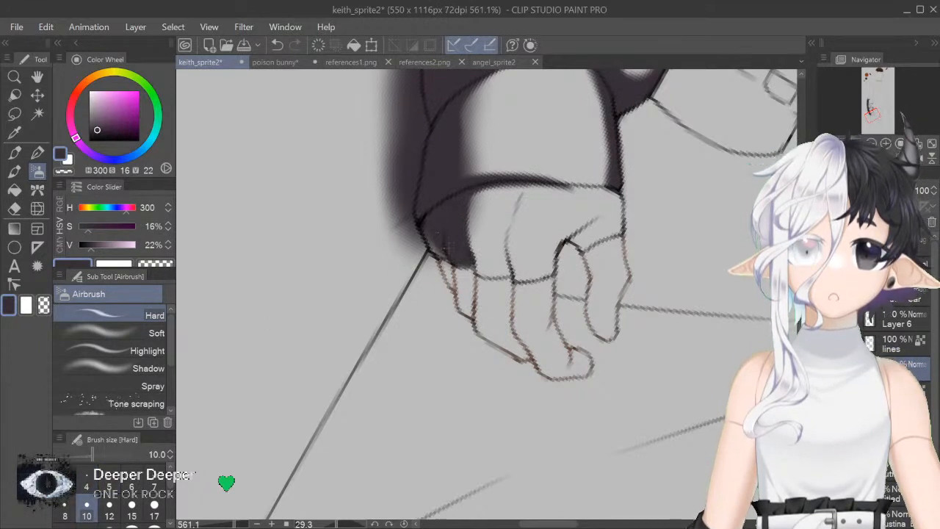
pyautogui.click(108, 483)
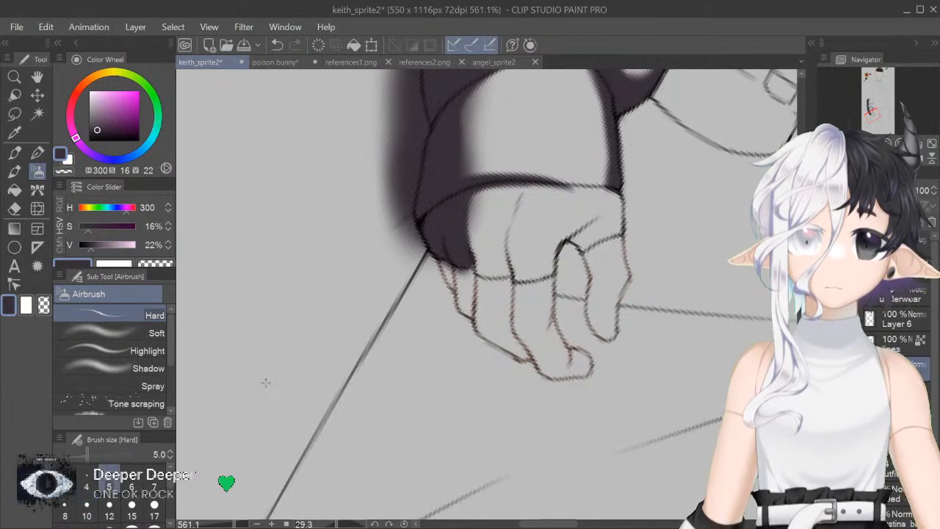
pyautogui.hotkey('ctrl', '@')
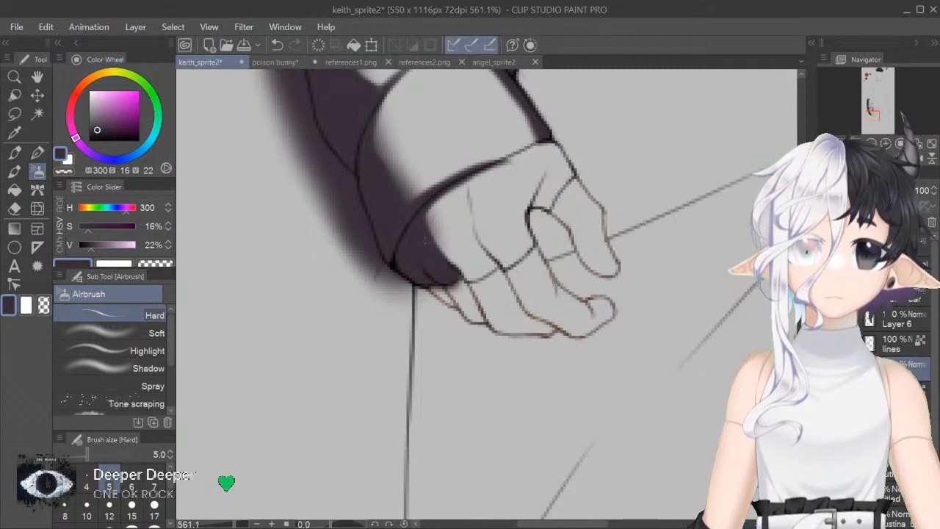
# Step: Shade diagonally across the knuckles and fingers with the Soft airbrush at size 17, and soften the shadow's edge with the transparent colour
pyautogui.press('c')
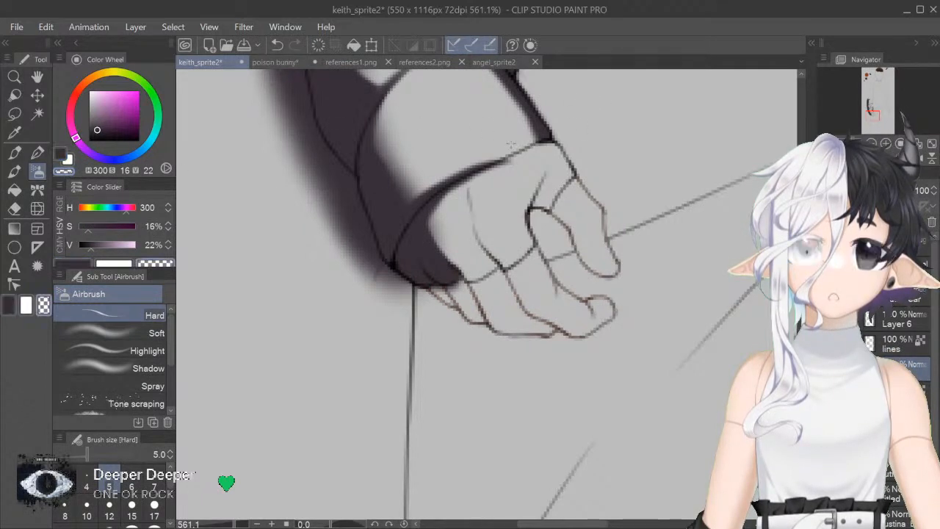
pyautogui.press('c')
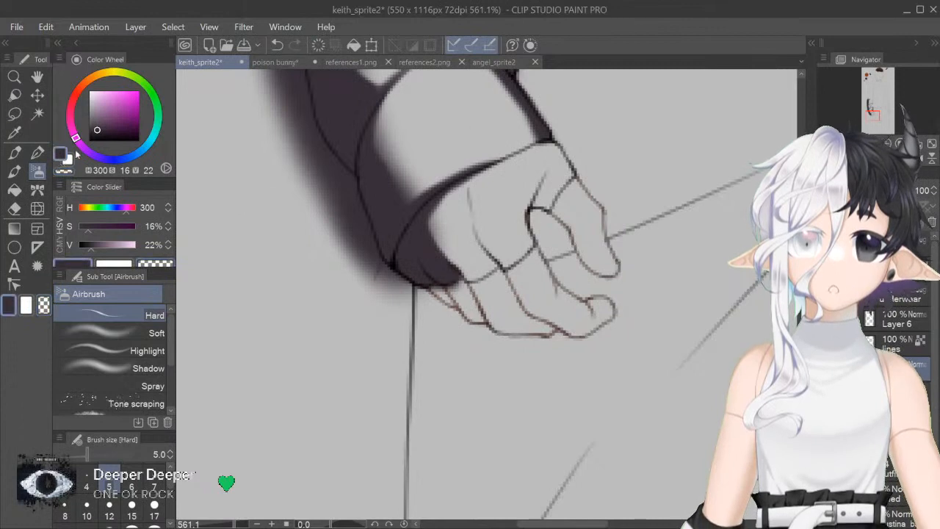
pyautogui.click(117, 335)
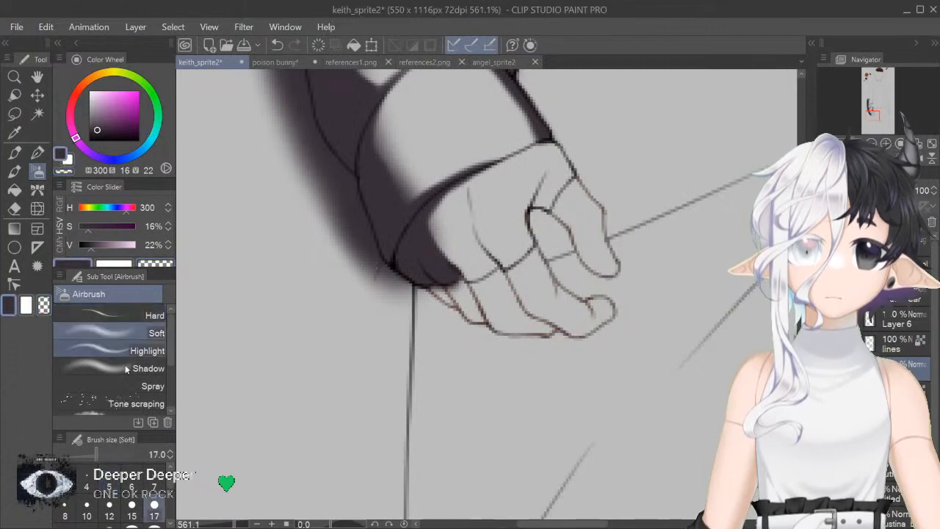
pyautogui.moveTo(368, 152)
pyautogui.mouseDown()
pyautogui.moveTo(411, 218)
pyautogui.moveTo(505, 309)
pyautogui.mouseUp()
pyautogui.moveTo(433, 231); pyautogui.dragTo(525, 298)
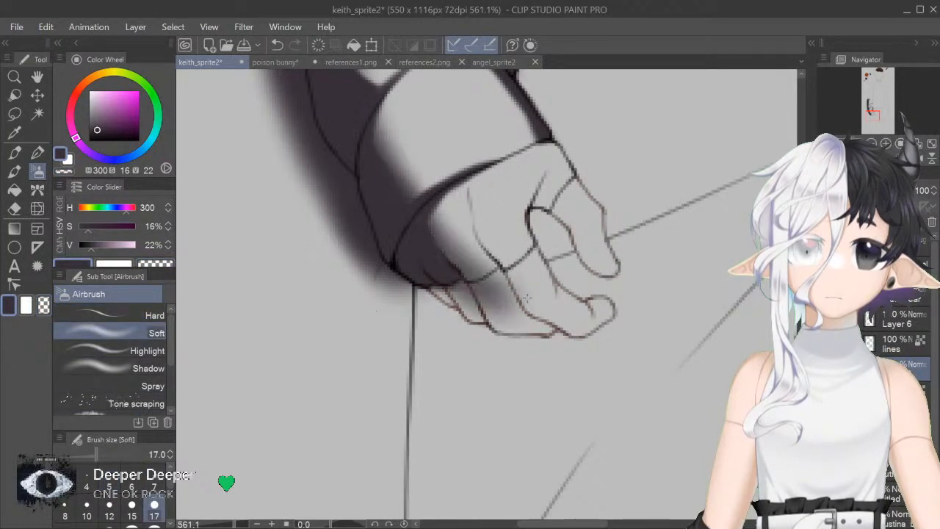
pyautogui.moveTo(433, 233); pyautogui.dragTo(523, 300)
pyautogui.press('c')
pyautogui.moveTo(457, 236); pyautogui.dragTo(490, 276)
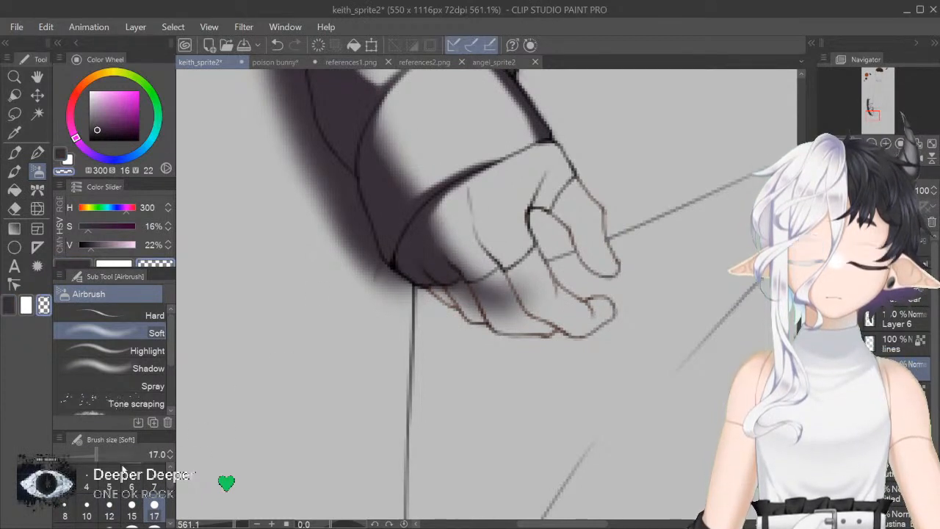
# Step: Paint small dark purple shadows along the knuckle crease and at the thumb base with the Hard airbrush at size 5
pyautogui.click(109, 483)
pyautogui.click(79, 264)
pyautogui.click(111, 315)
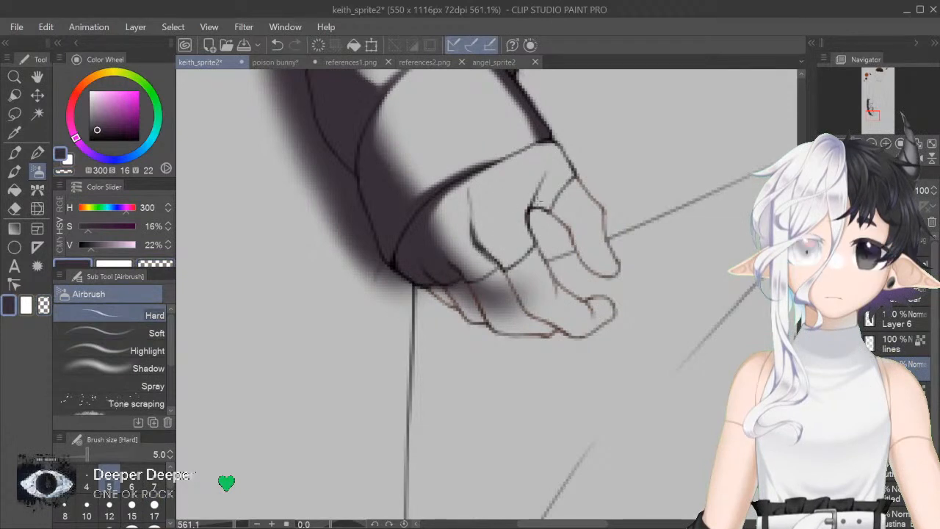
pyautogui.moveTo(541, 192); pyautogui.dragTo(545, 206)
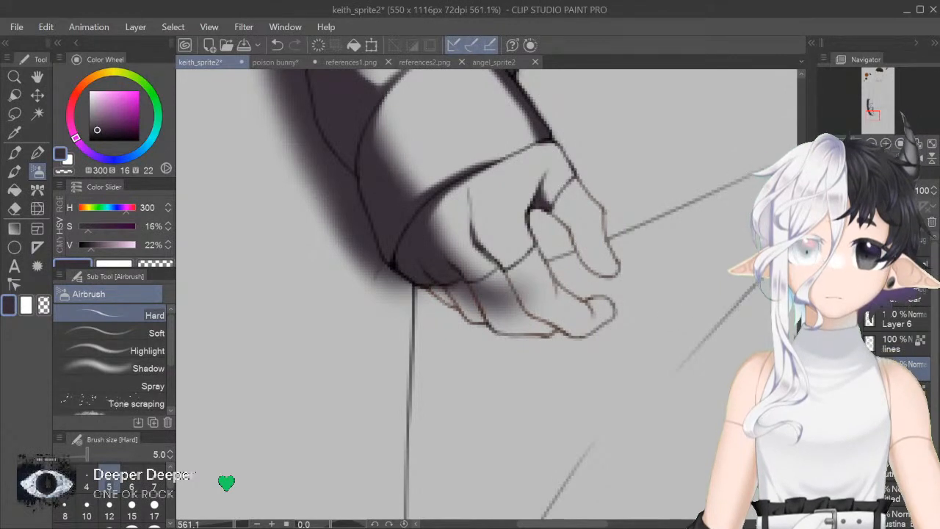
# Step: Erase thin highlights along the cuff's upper edge and hem with the transparent Hard airbrush at size 5, and reset the canvas rotation
pyautogui.click(872, 144)
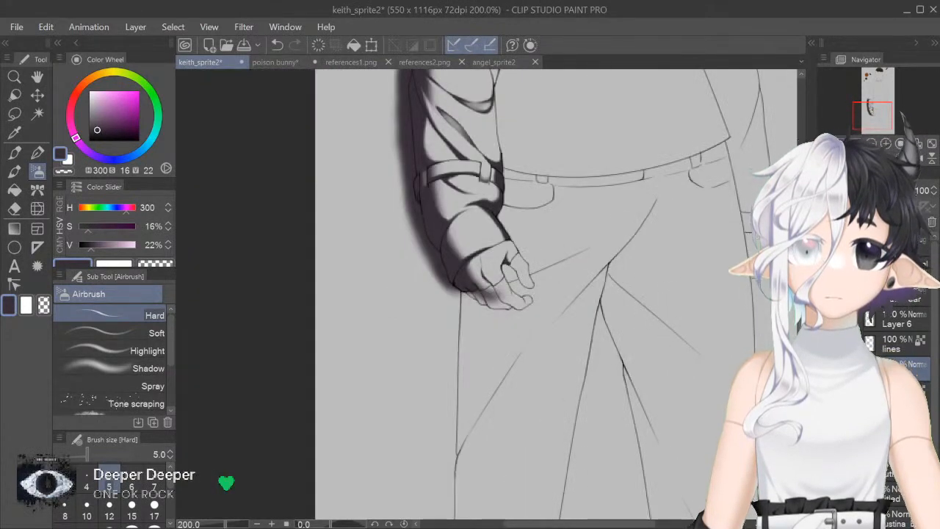
pyautogui.scroll(3, 462, 217)
pyautogui.click(65, 171)
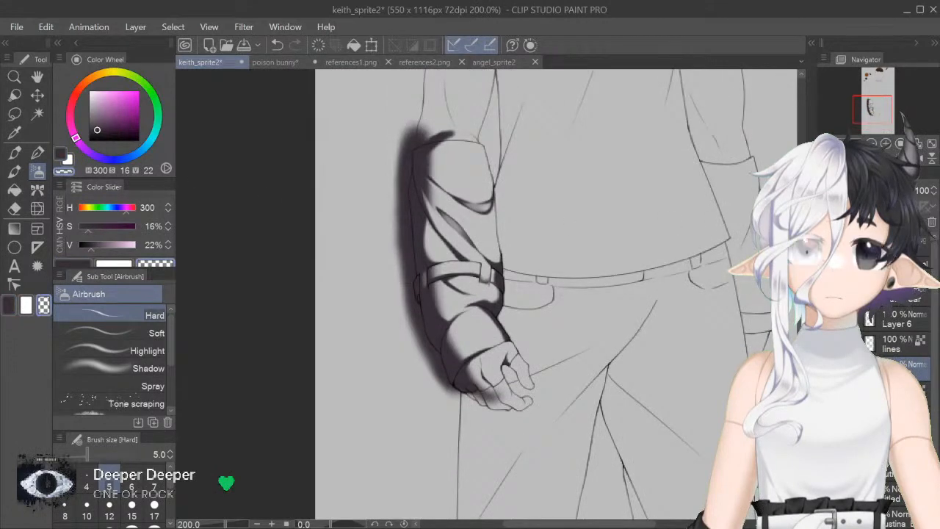
pyautogui.scroll(6, 486, 285)
pyautogui.moveTo(441, 328)
pyautogui.mouseDown()
pyautogui.moveTo(444, 252)
pyautogui.moveTo(459, 337)
pyautogui.mouseUp()
pyautogui.moveTo(445, 299); pyautogui.dragTo(464, 356)
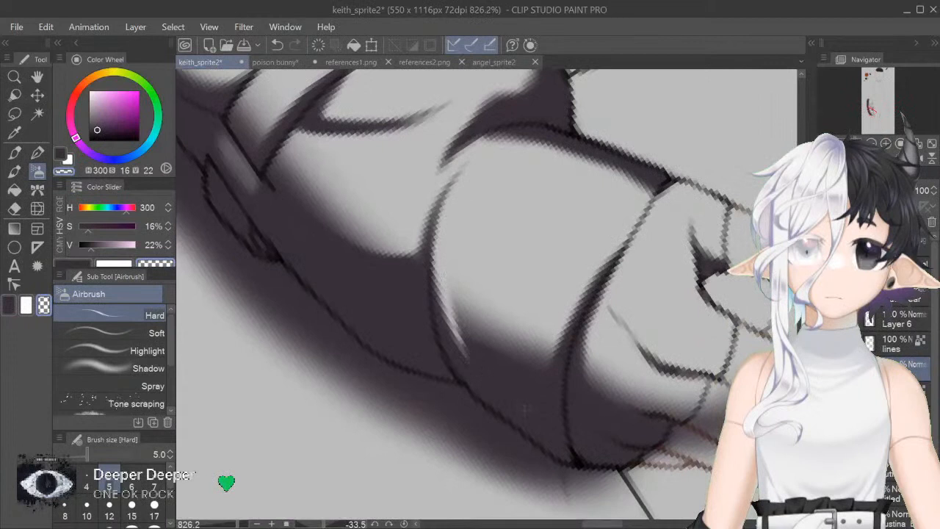
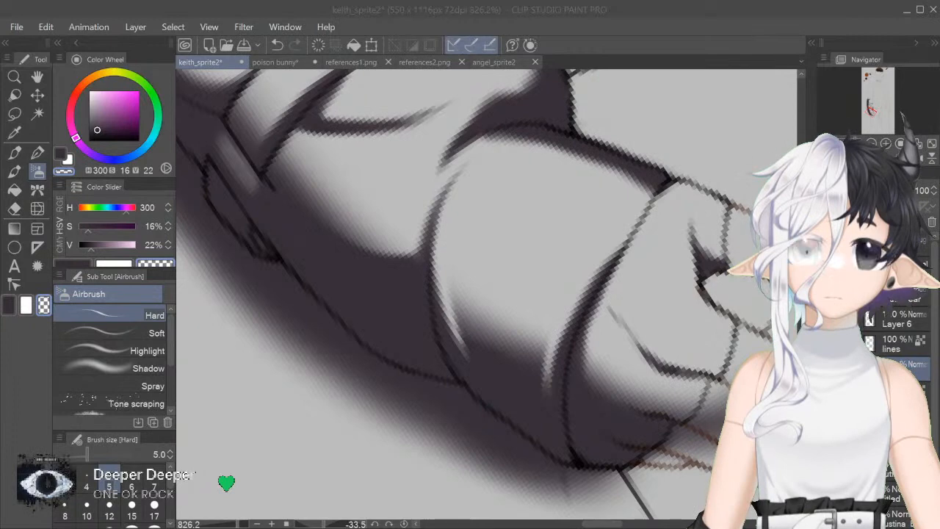
pyautogui.hotkey('ctrl', '@')
pyautogui.hotkey('ctrl', '-')
pyautogui.hotkey('ctrl', '-')
pyautogui.hotkey('ctrl', '-')
pyautogui.hotkey('ctrl', '-')
pyautogui.hotkey('ctrl', '-')
pyautogui.hotkey('ctrl', '-')
pyautogui.hotkey('ctrl', '-')
pyautogui.hotkey('ctrl', '-')
pyautogui.hotkey('ctrl', '-')
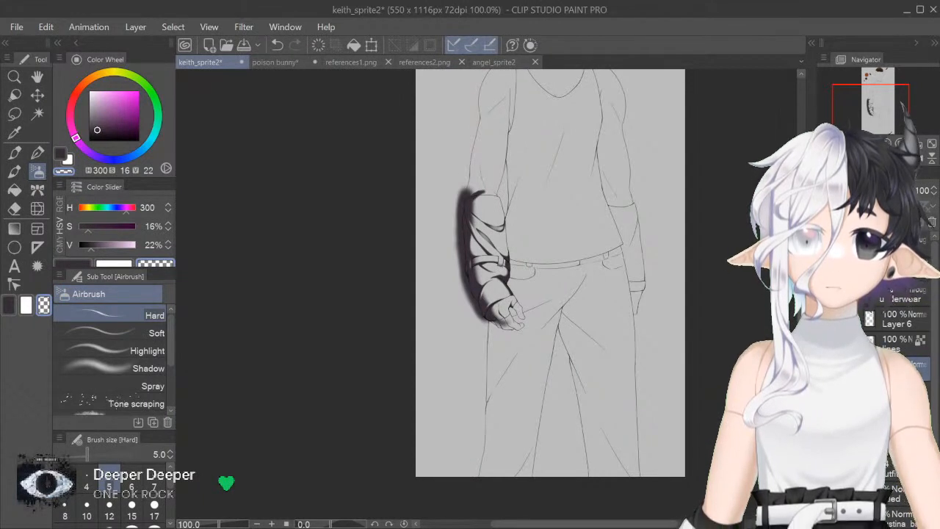
# Step: Lighten the shadow along the gauntlet's outer side with the transparent Soft airbrush at size 40, and return to the Hard airbrush in dark purple
pyautogui.click(127, 327)
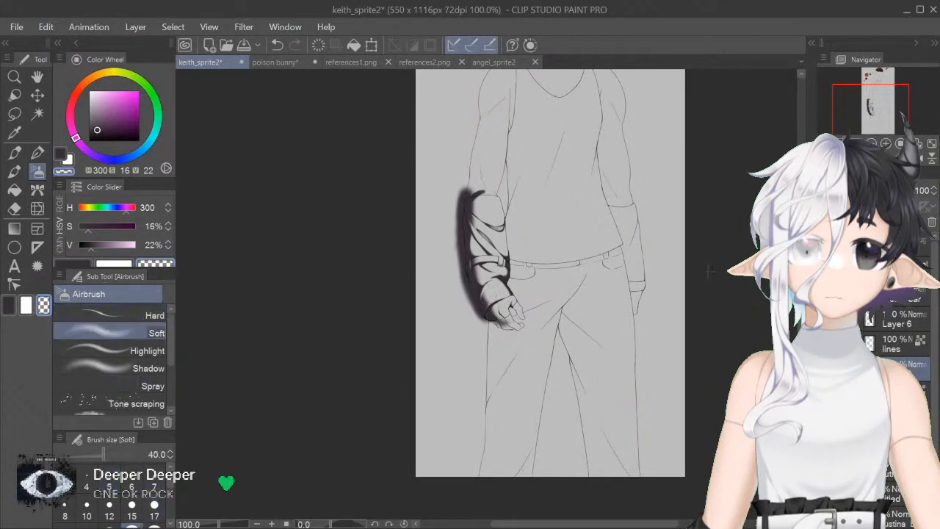
pyautogui.press('h')
pyautogui.hotkey('ctrl', '+')
pyautogui.hotkey('ctrl', '+')
pyautogui.scroll(1, 488, 294)
pyautogui.scroll(1, 488, 294)
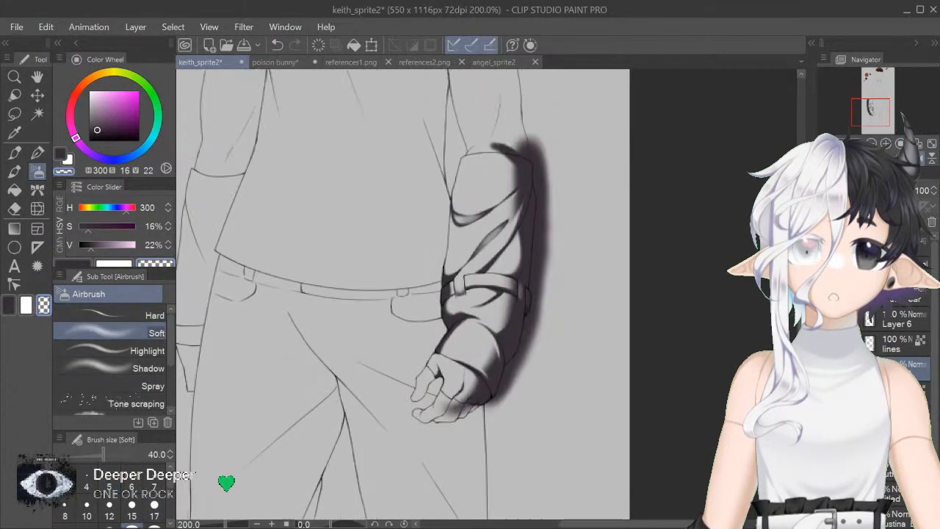
pyautogui.scroll(-1, 174, 494)
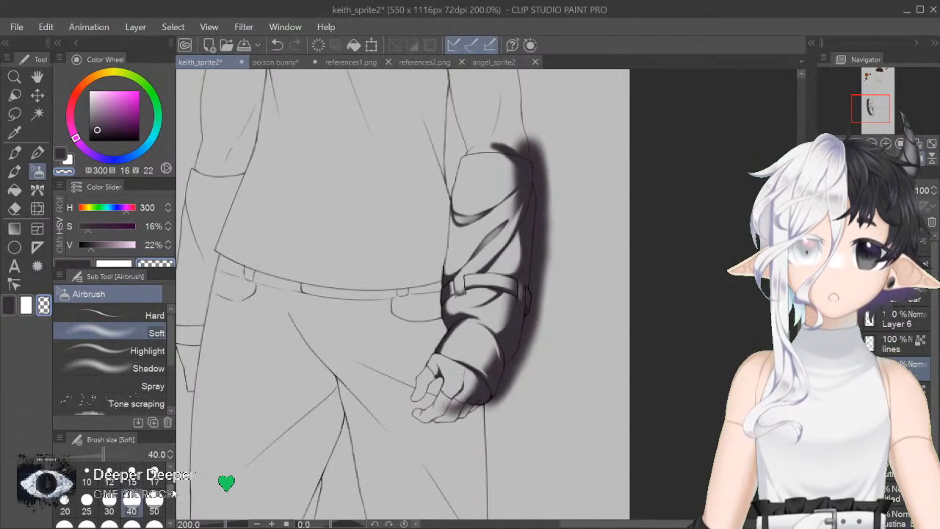
pyautogui.moveTo(545, 140)
pyautogui.mouseDown()
pyautogui.moveTo(549, 286)
pyautogui.moveTo(535, 359)
pyautogui.moveTo(506, 400)
pyautogui.mouseUp()
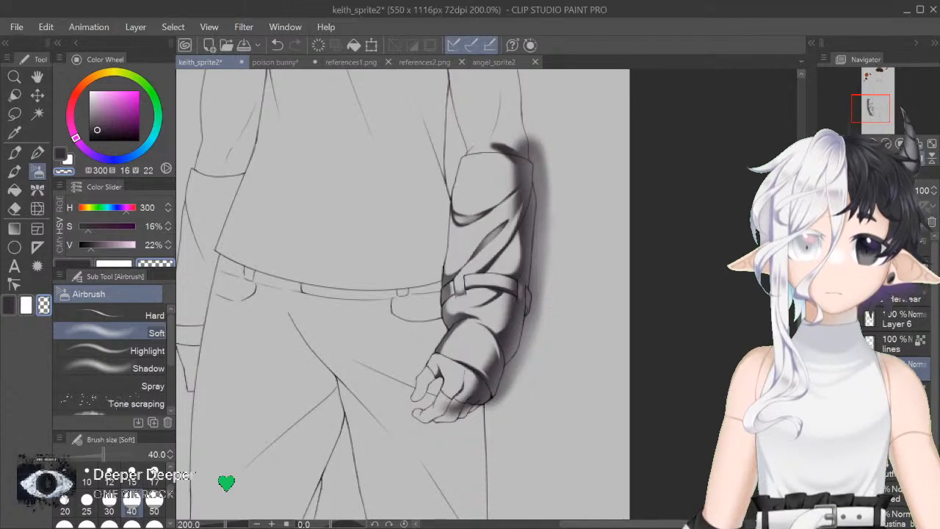
pyautogui.press('h')
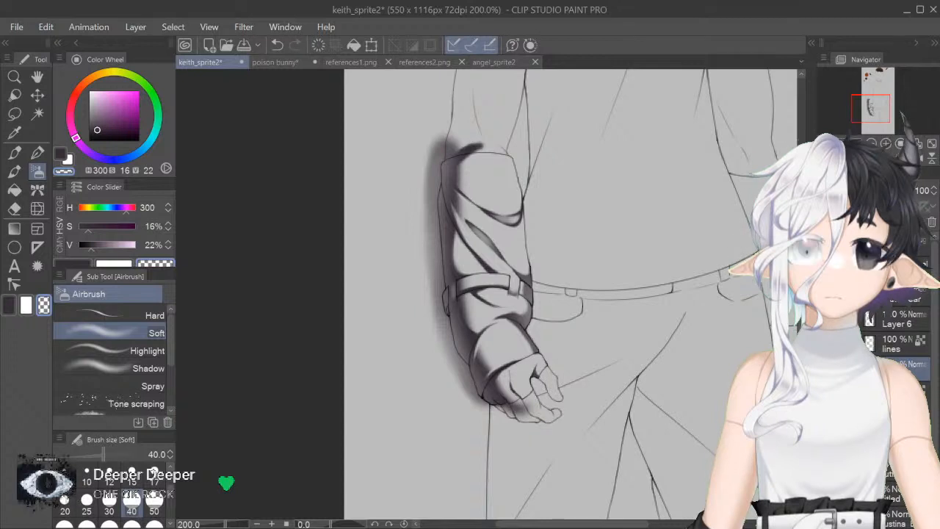
pyautogui.click(113, 316)
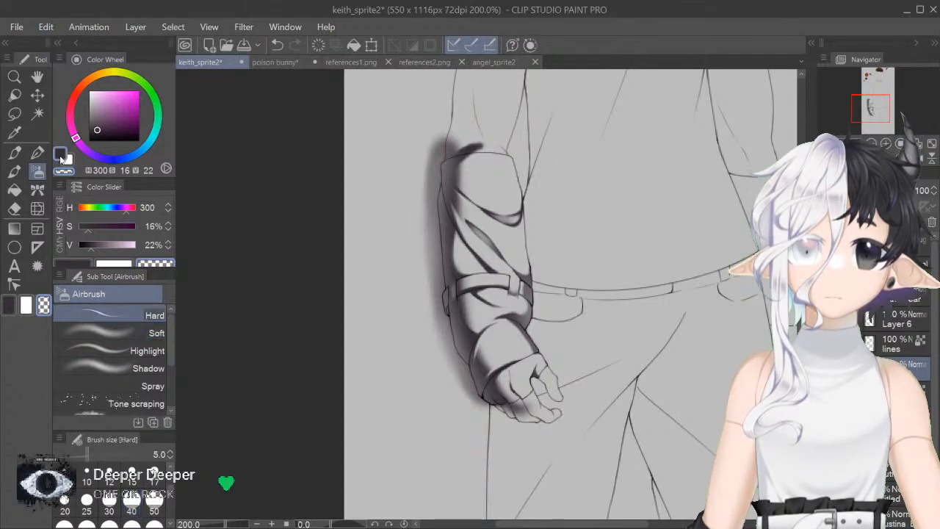
pyautogui.click(168, 464)
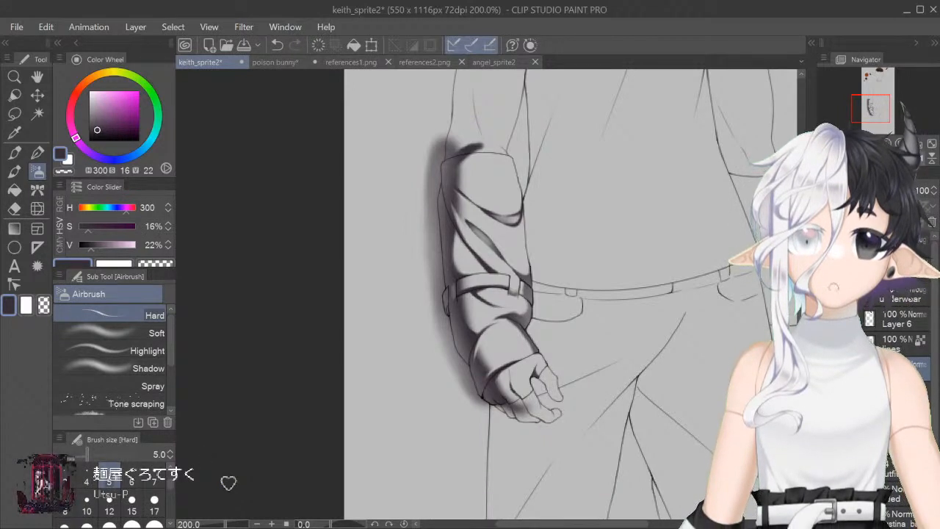
# Step: Flip the canvas view and auto-select the trousers area on the lines layer, referring to the editing layer only
pyautogui.press('h')
pyautogui.moveTo(628, 523); pyautogui.dragTo(606, 523)
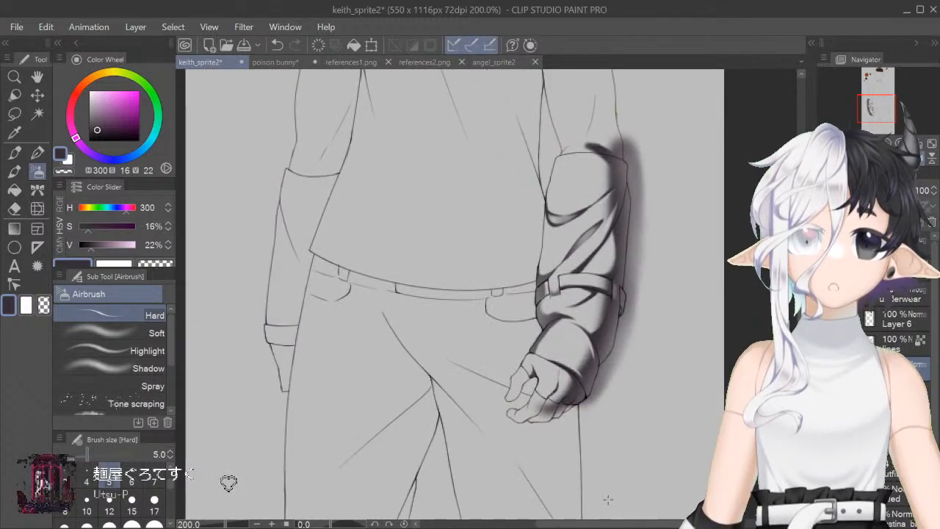
pyautogui.press('w')
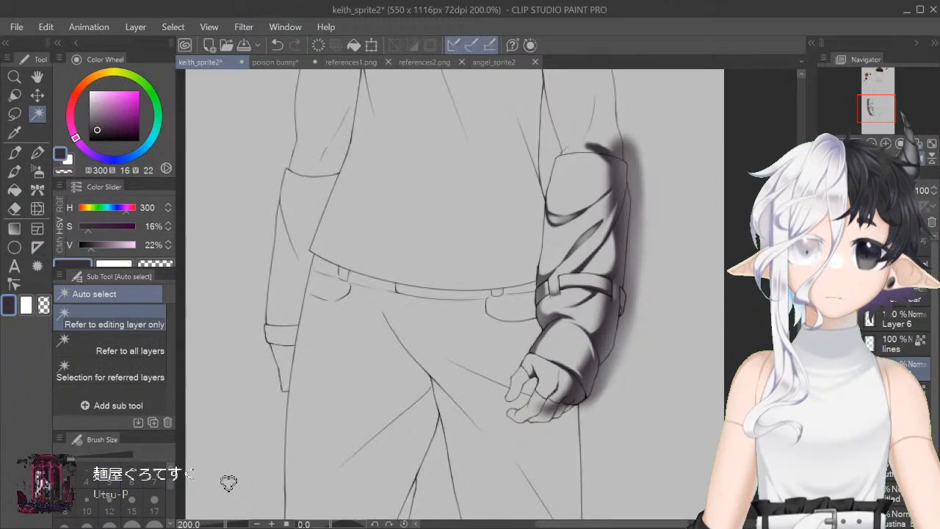
pyautogui.scroll(-3, 229, 482)
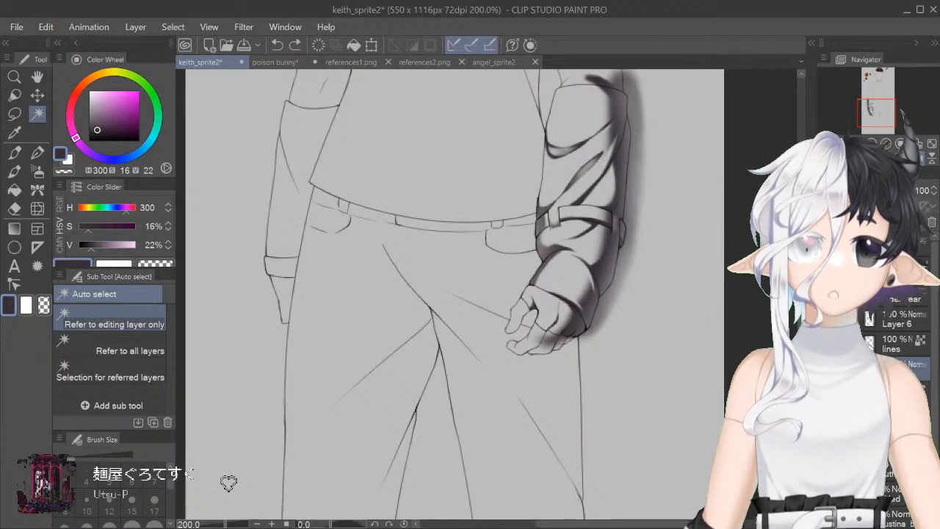
pyautogui.click(896, 344)
pyautogui.click(557, 394)
# Step: Add the pockets, belt details and inner crotch line gaps to the trousers selection using Auto select and the Lasso
pyautogui.click(14, 113)
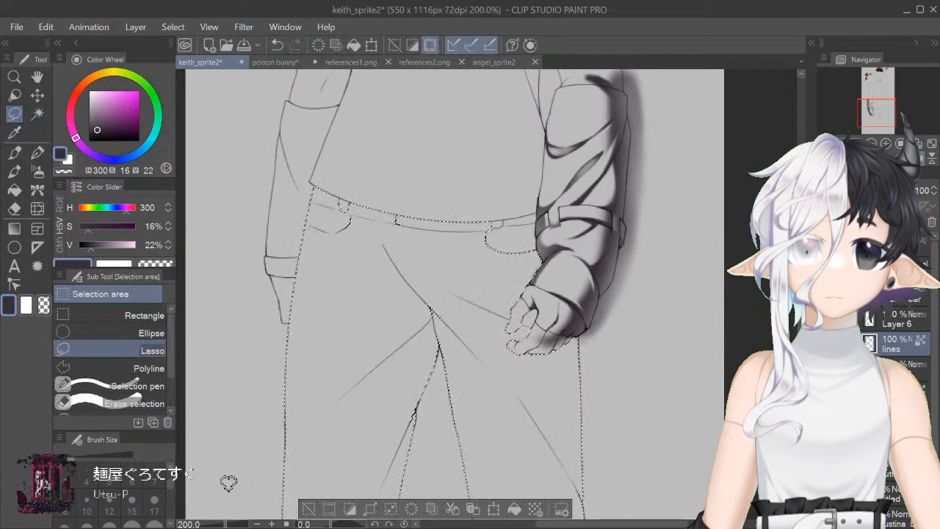
pyautogui.click(38, 113)
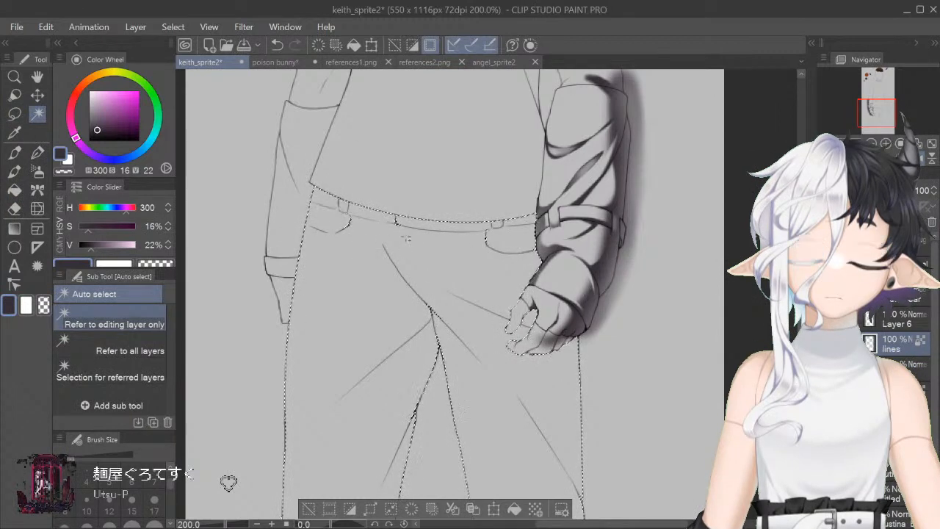
pyautogui.press('m')
pyautogui.hotkey('ctrl', 'z')
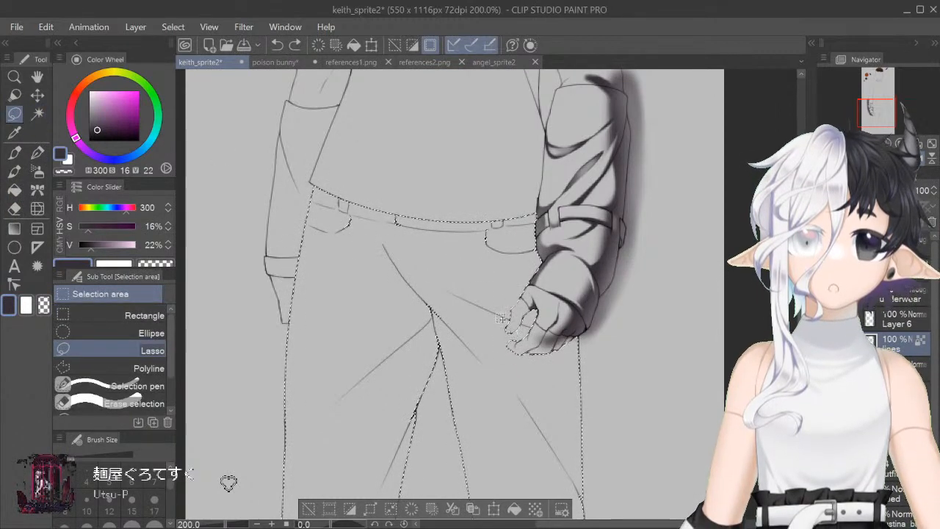
pyautogui.moveTo(346, 211)
pyautogui.mouseDown()
pyautogui.moveTo(329, 309)
pyautogui.moveTo(379, 459)
pyautogui.mouseUp()
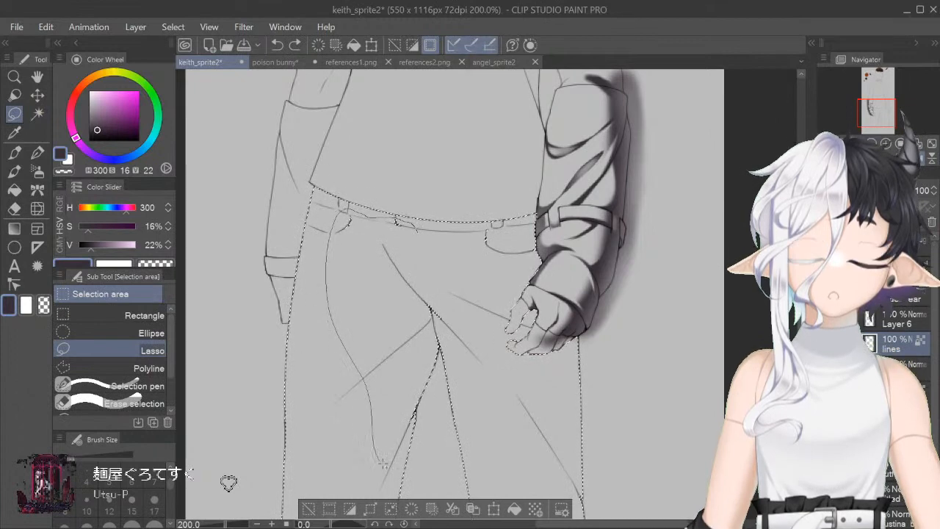
pyautogui.moveTo(447, 293); pyautogui.dragTo(420, 229)
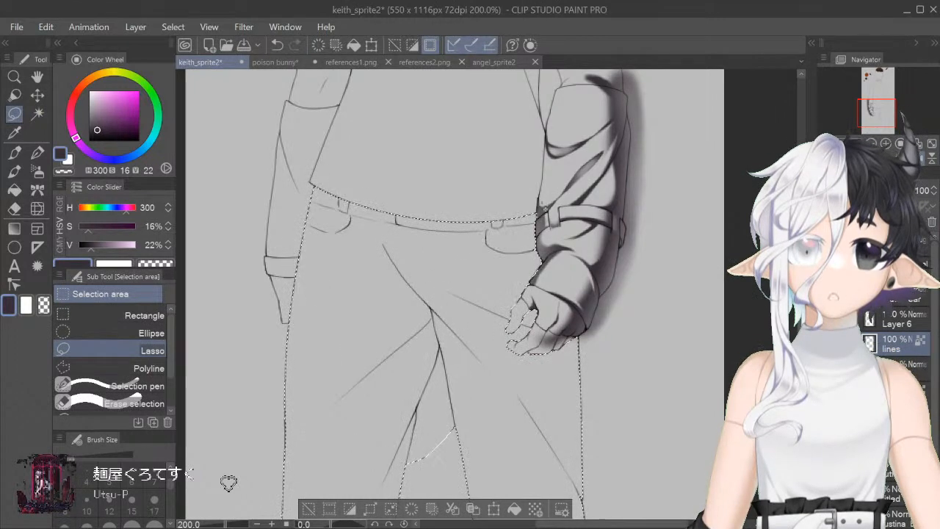
pyautogui.scroll(-5, 517, 342)
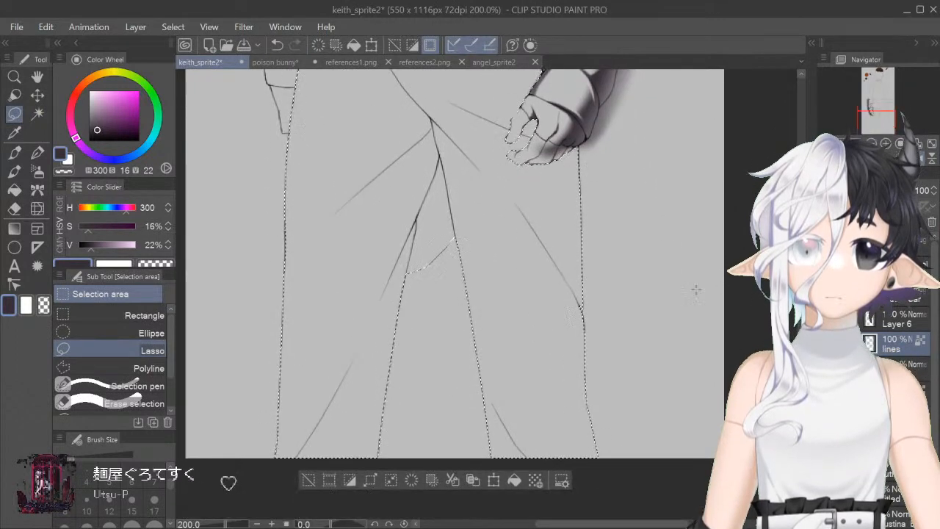
# Step: Extend the trousers selection with the Lasso over the gap between the legs and beyond both legs' outer edges
pyautogui.moveTo(517, 342); pyautogui.dragTo(493, 249)
pyautogui.moveTo(577, 145)
pyautogui.mouseDown()
pyautogui.moveTo(569, 408)
pyautogui.moveTo(624, 435)
pyautogui.moveTo(623, 188)
pyautogui.mouseUp()
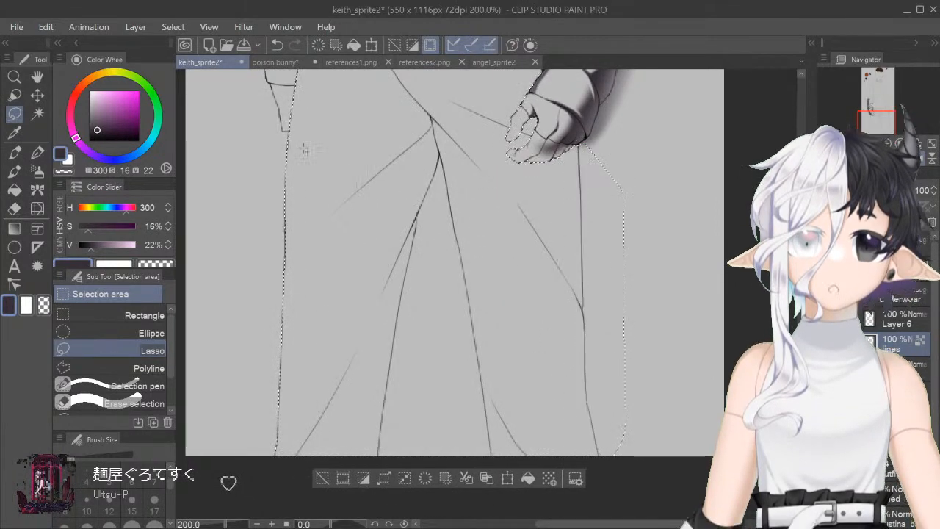
pyautogui.moveTo(293, 131); pyautogui.dragTo(270, 200)
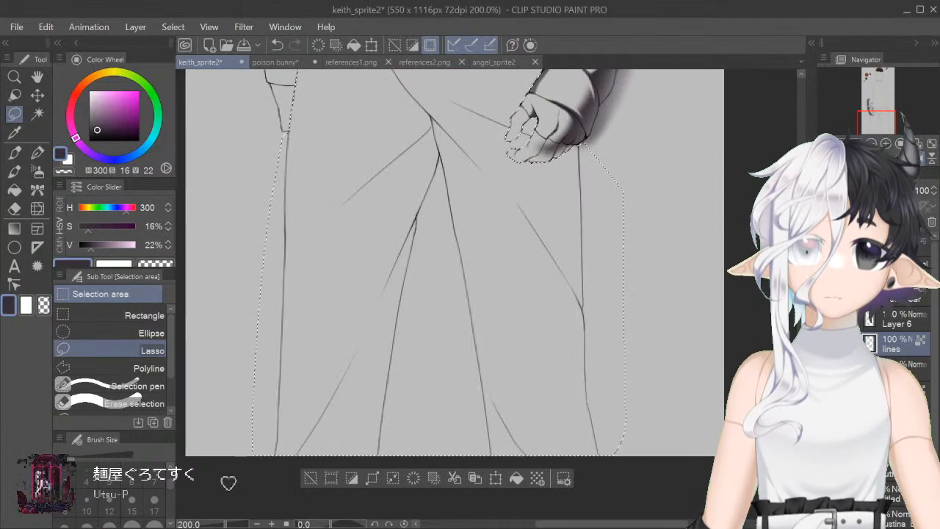
# Step: Switch to the Soft airbrush at size 40 and undo the Lasso addition outside the leg opposite the gauntlet
pyautogui.scroll(6, 336, 206)
pyautogui.scroll(1, 454, 294)
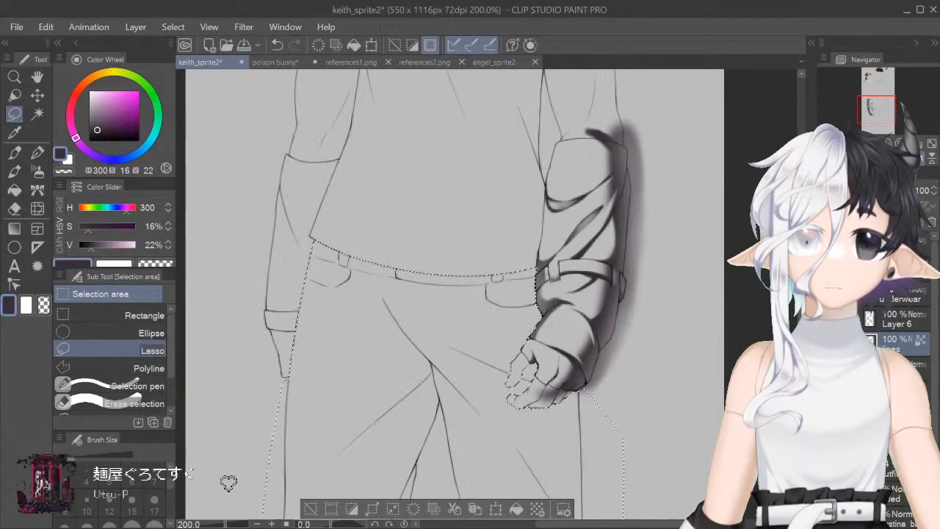
pyautogui.press('b')
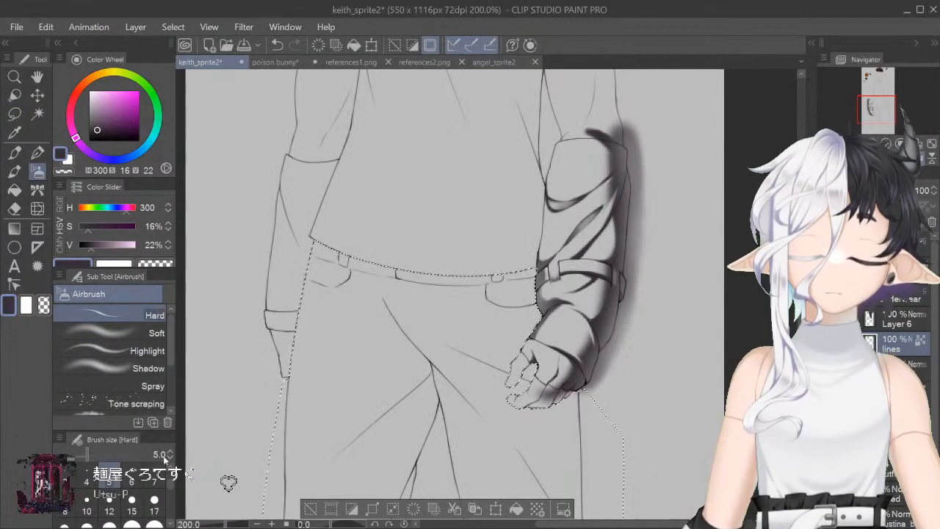
pyautogui.click(129, 334)
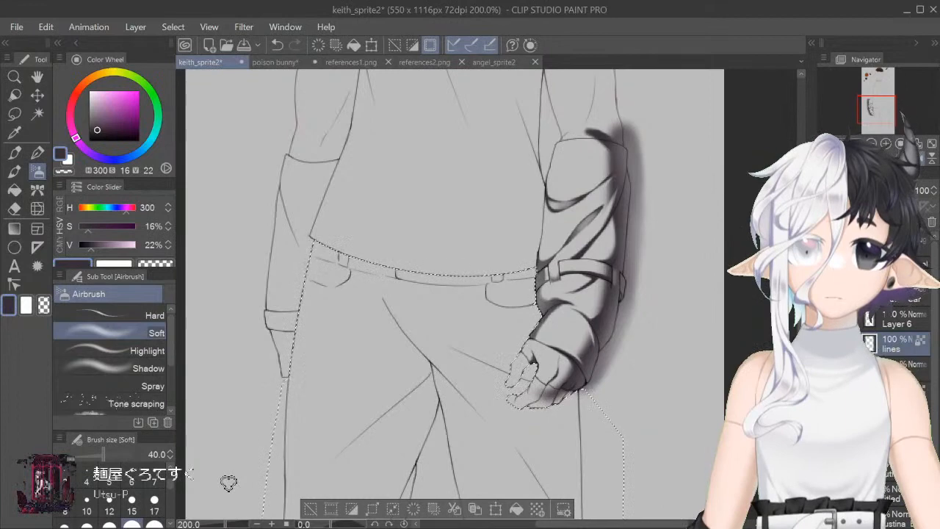
pyautogui.hotkey('shift', 'space')
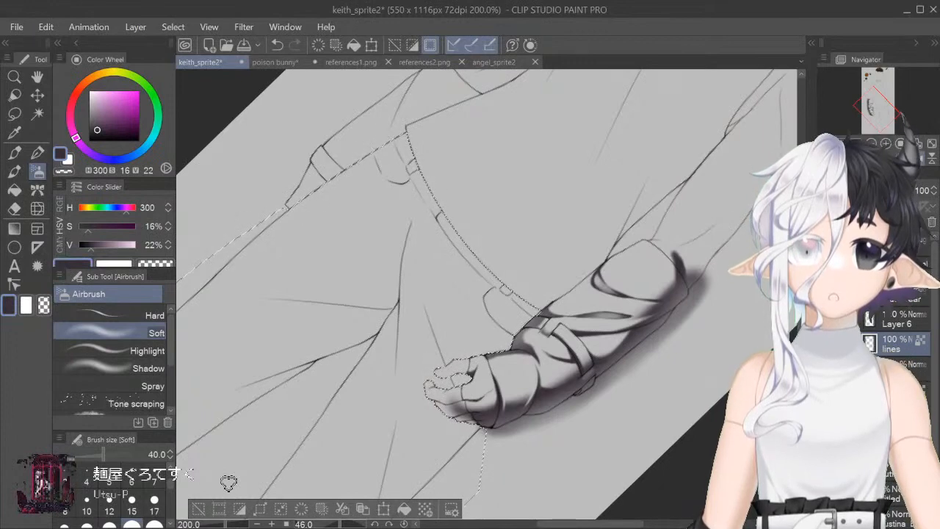
pyautogui.hotkey('shift', 'space')
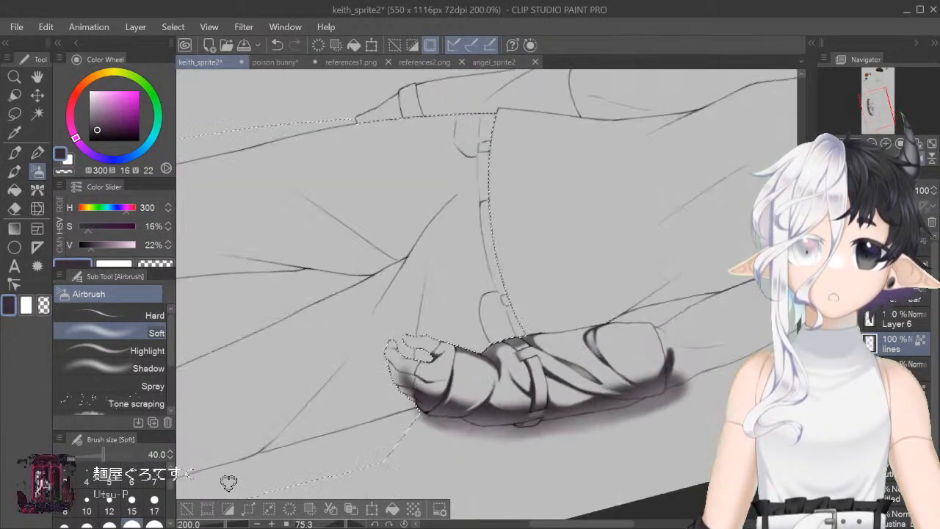
pyautogui.hotkey('shift', 'space')
pyautogui.press('space')
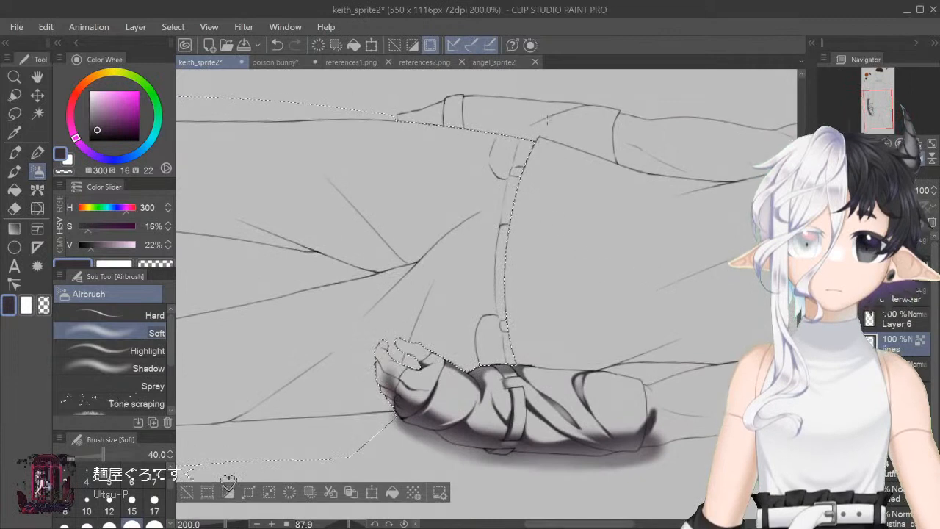
pyautogui.hotkey('ctrl', 'z')
pyautogui.hotkey('ctrl', 'z')
pyautogui.hotkey('ctrl', 'z')
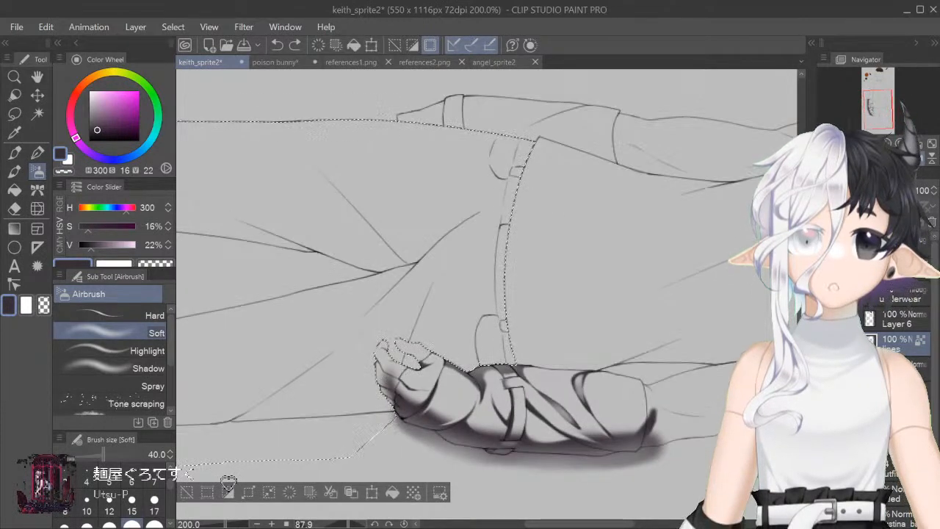
pyautogui.hotkey('ctrl', 'z')
pyautogui.hotkey('ctrl', 'y')
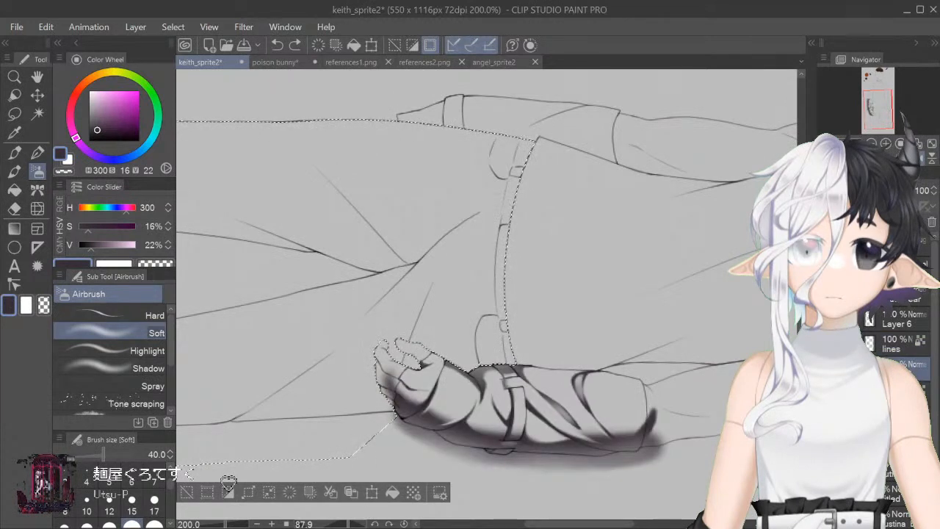
# Step: Shade the waistband below the shirt hem with the Soft airbrush, and darken its upper edge with the Hard airbrush at size 8
pyautogui.moveTo(532, 150); pyautogui.dragTo(516, 294)
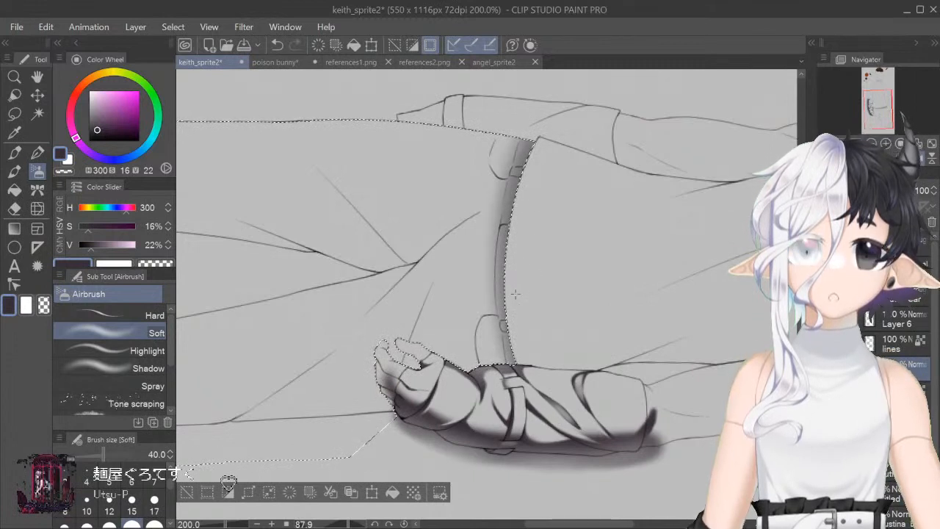
pyautogui.click(141, 316)
pyautogui.click(67, 504)
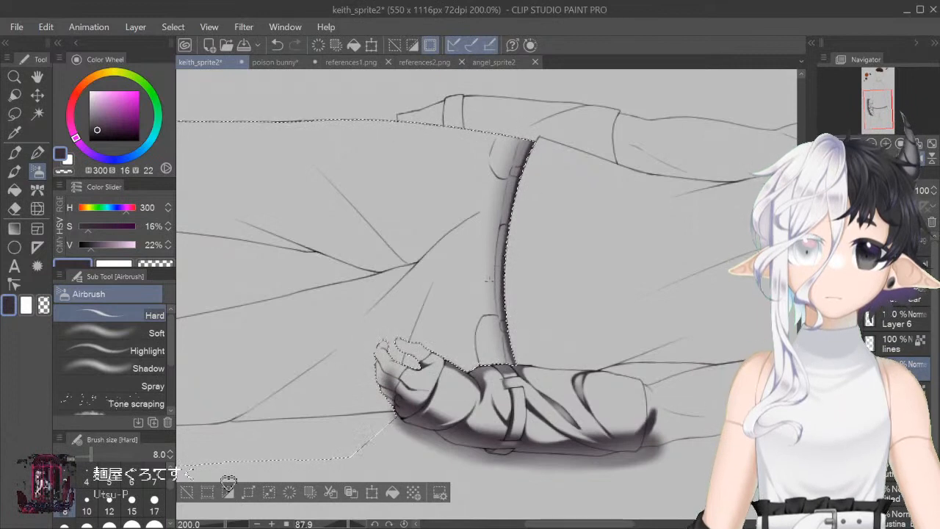
pyautogui.moveTo(506, 242); pyautogui.dragTo(507, 298)
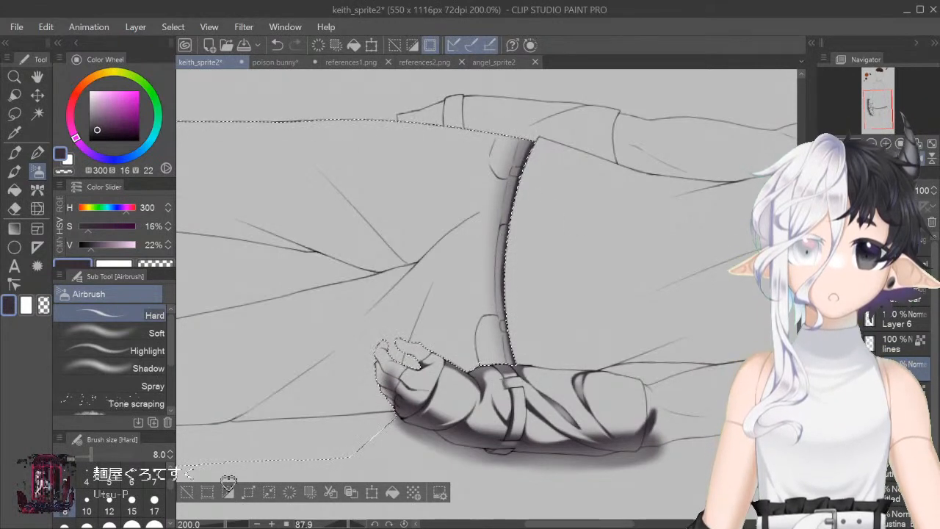
# Step: Reset the canvas rotation and deepen the shadow directly under the shirt hem with the Hard airbrush at size 10
pyautogui.hotkey('ctrl', '@')
pyautogui.hotkey('ctrl', '+')
pyautogui.hotkey('ctrl', '+')
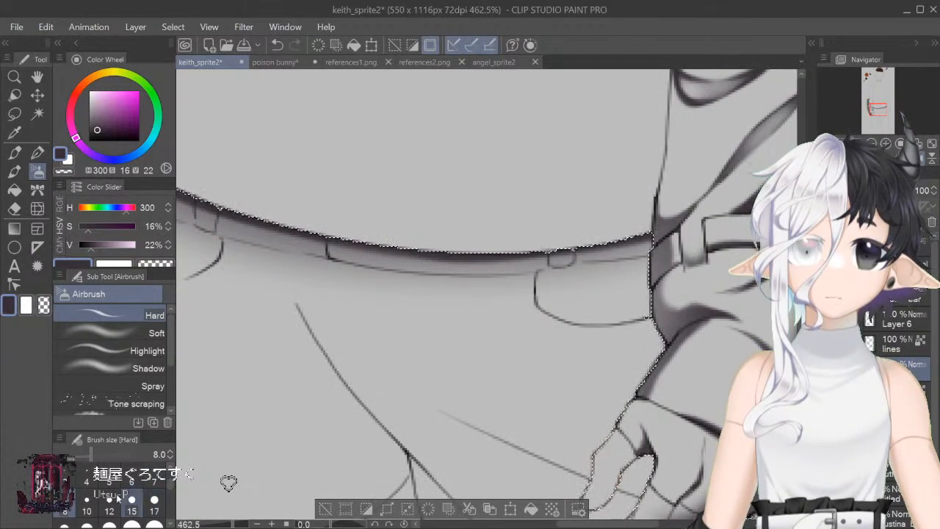
pyautogui.click(87, 504)
pyautogui.hotkey('ctrl', '-')
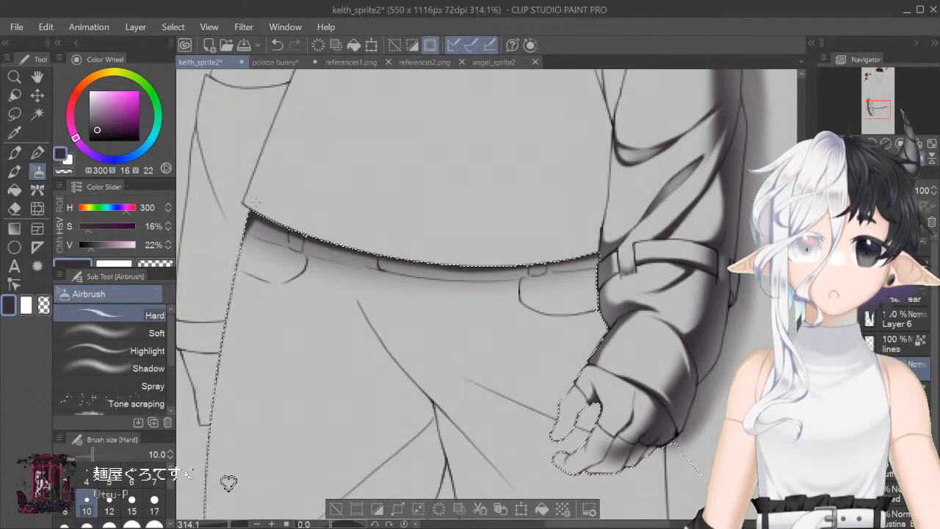
pyautogui.hotkey('ctrl', '-')
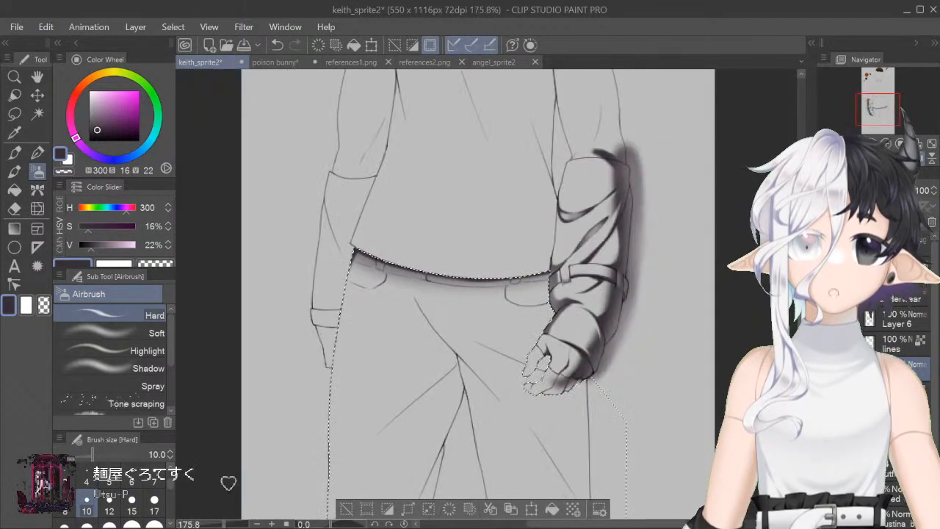
# Step: Shade the outer edge of the trouser leg below the glove with the Soft airbrush at size 70
pyautogui.scroll(-5, 478, 294)
pyautogui.click(141, 339)
pyautogui.click(154, 519)
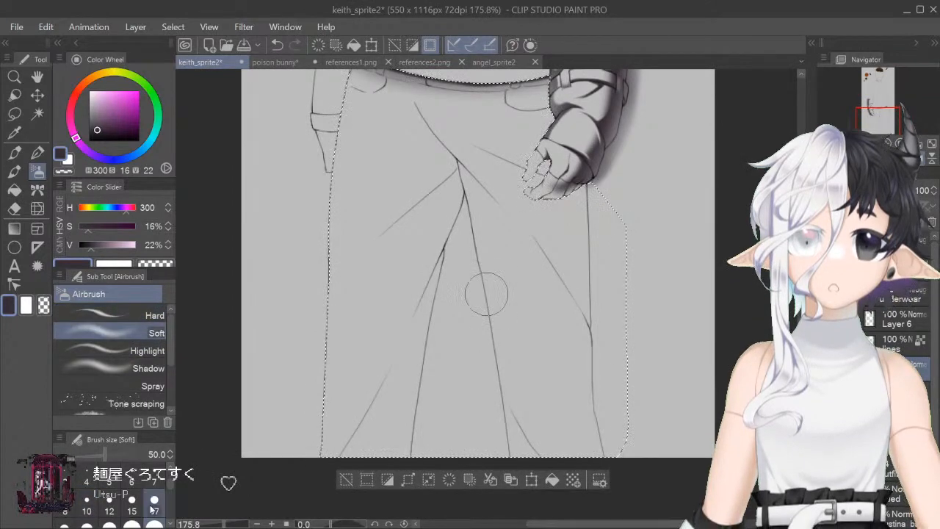
pyautogui.scroll(-1, 485, 294)
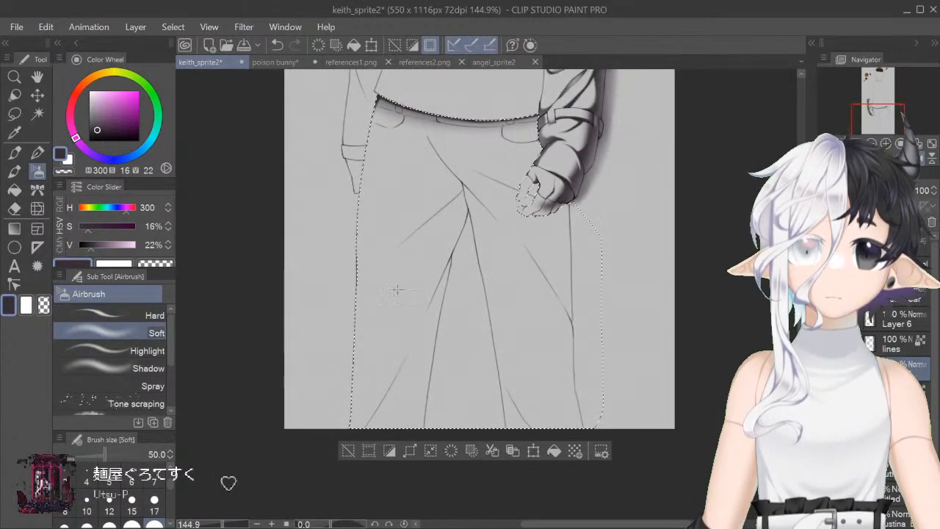
pyautogui.scroll(-3, 110, 500)
pyautogui.click(87, 518)
pyautogui.moveTo(567, 220); pyautogui.dragTo(580, 423)
pyautogui.hotkey('ctrl', 'z')
pyautogui.moveTo(592, 243); pyautogui.dragTo(587, 397)
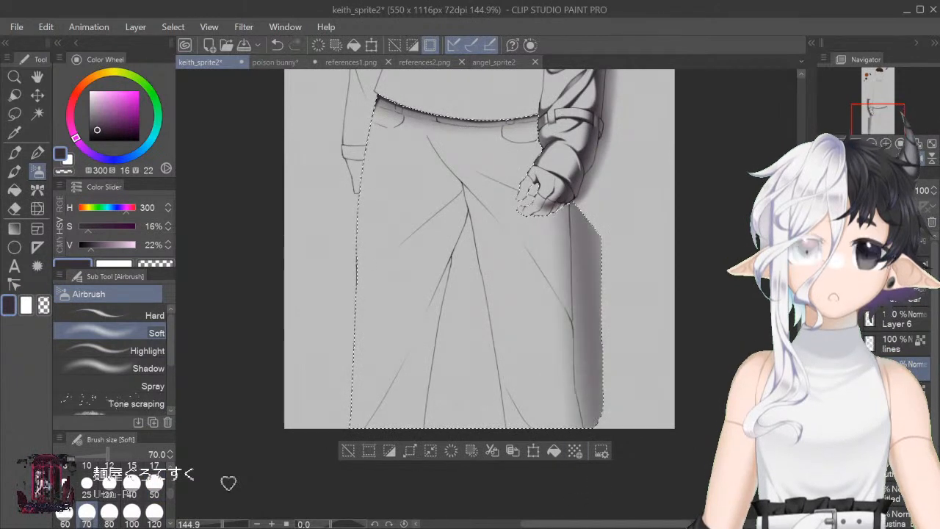
# Step: Shade the gap between the legs, the inner thighs and the opposite leg's outer edge with the Soft airbrush at size 70
pyautogui.moveTo(485, 419)
pyautogui.mouseDown()
pyautogui.moveTo(458, 184)
pyautogui.moveTo(436, 523)
pyautogui.mouseUp()
pyautogui.moveTo(371, 99)
pyautogui.mouseDown()
pyautogui.moveTo(338, 247)
pyautogui.moveTo(339, 240)
pyautogui.moveTo(334, 476)
pyautogui.mouseUp()
pyautogui.moveTo(362, 172); pyautogui.dragTo(351, 422)
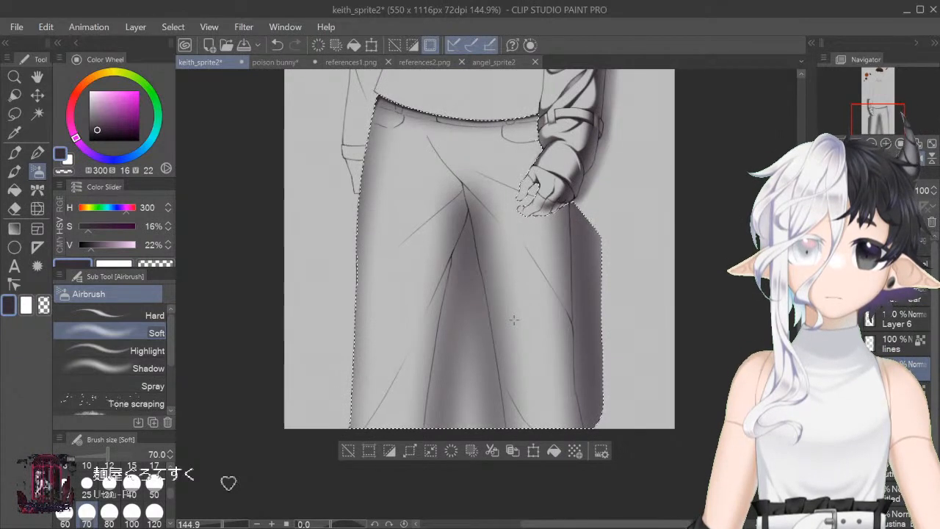
# Step: Darken the outer leg line directly below the glove with the Hard airbrush at size 10, working in the flipped view
pyautogui.click(139, 314)
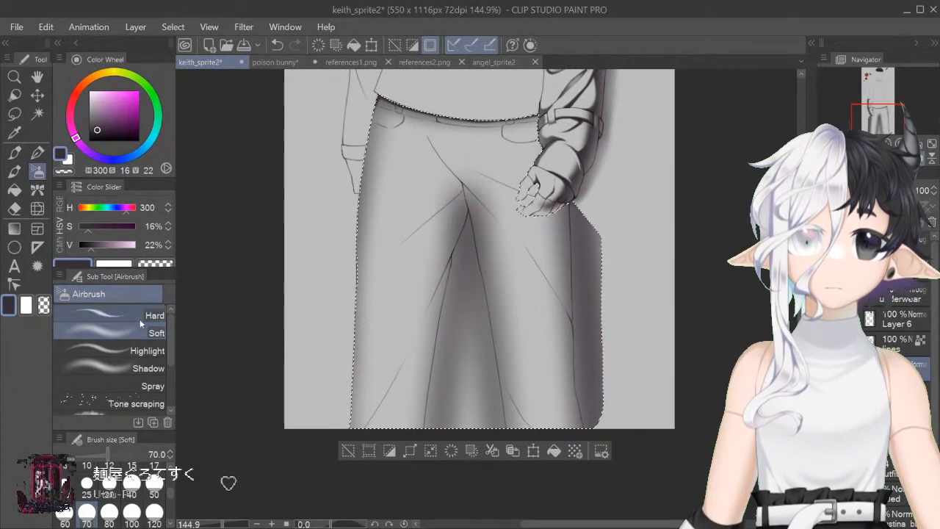
pyautogui.scroll(3, 479, 294)
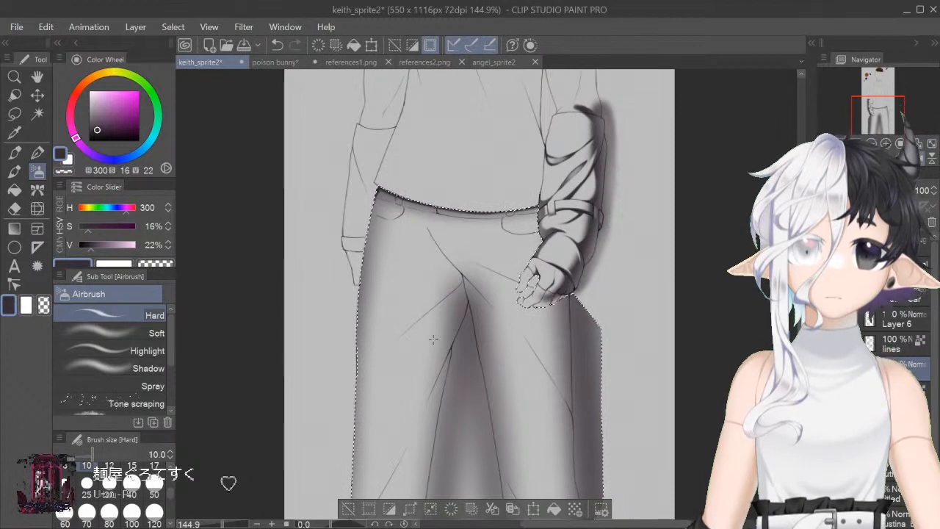
pyautogui.scroll(-2, 434, 339)
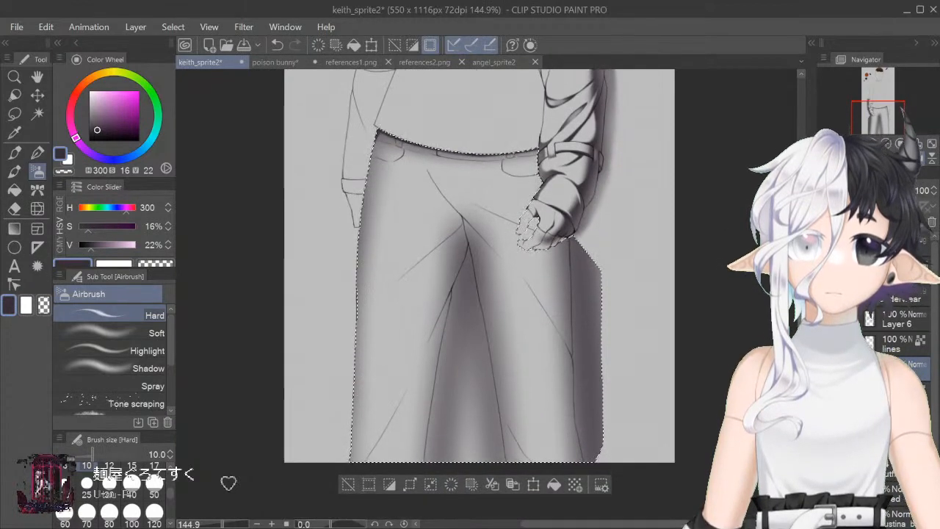
pyautogui.scroll(4, 487, 295)
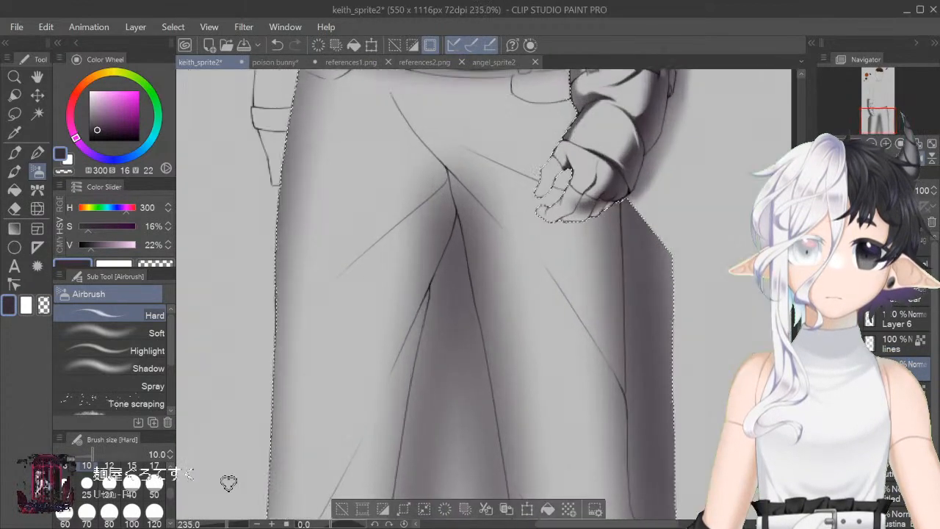
pyautogui.press('h')
pyautogui.scroll(3, 487, 298)
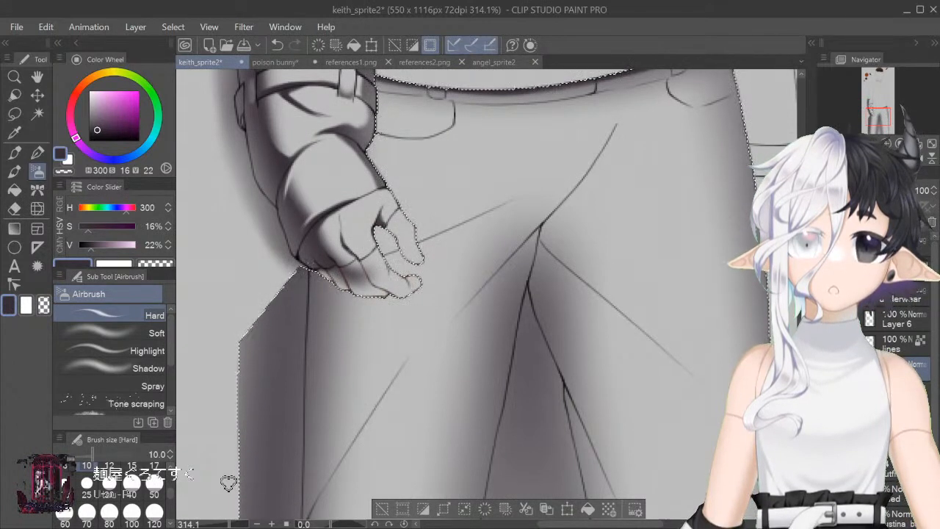
pyautogui.moveTo(306, 323); pyautogui.dragTo(305, 419)
pyautogui.moveTo(305, 374); pyautogui.dragTo(304, 440)
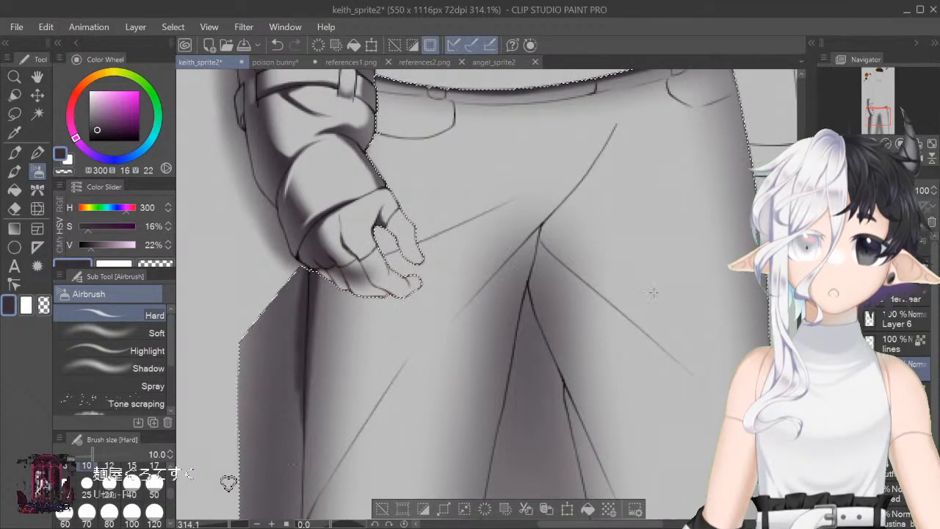
pyautogui.press('h')
pyautogui.scroll(-2, 471, 301)
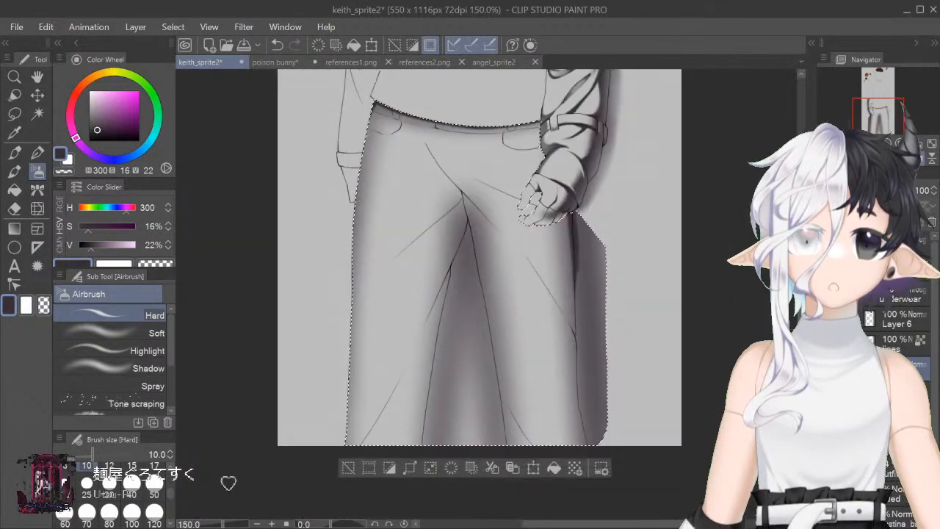
# Step: Deepen the shadow down the glove-side leg's outer edge to the canvas bottom with the Hard airbrush at size 25
pyautogui.click(88, 485)
pyautogui.moveTo(577, 217); pyautogui.dragTo(579, 404)
pyautogui.moveTo(568, 250); pyautogui.dragTo(570, 359)
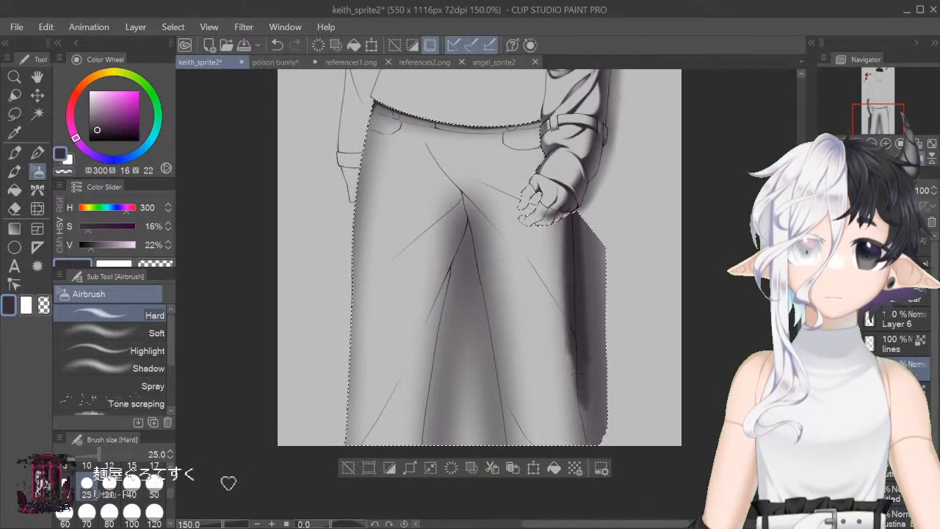
pyautogui.moveTo(570, 299); pyautogui.dragTo(577, 439)
pyautogui.moveTo(570, 396); pyautogui.dragTo(584, 221)
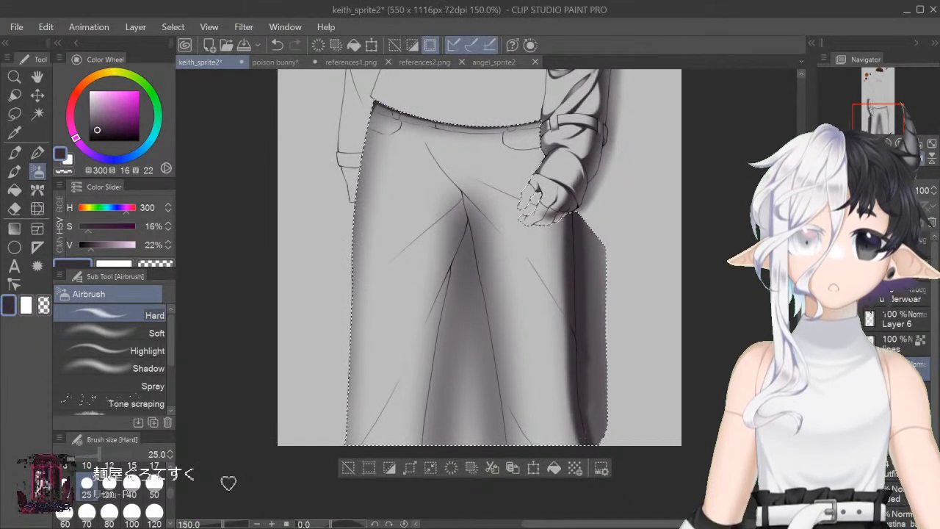
# Step: Flip the canvas view, start darkening the crotch fold with the Hard airbrush, and reduce the brush size to 8
pyautogui.press('h')
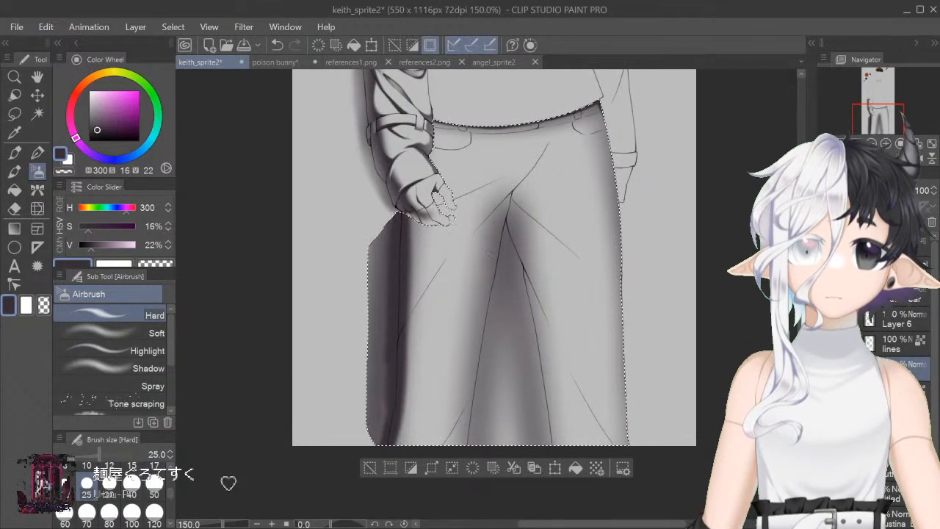
pyautogui.press('[')
pyautogui.press('[')
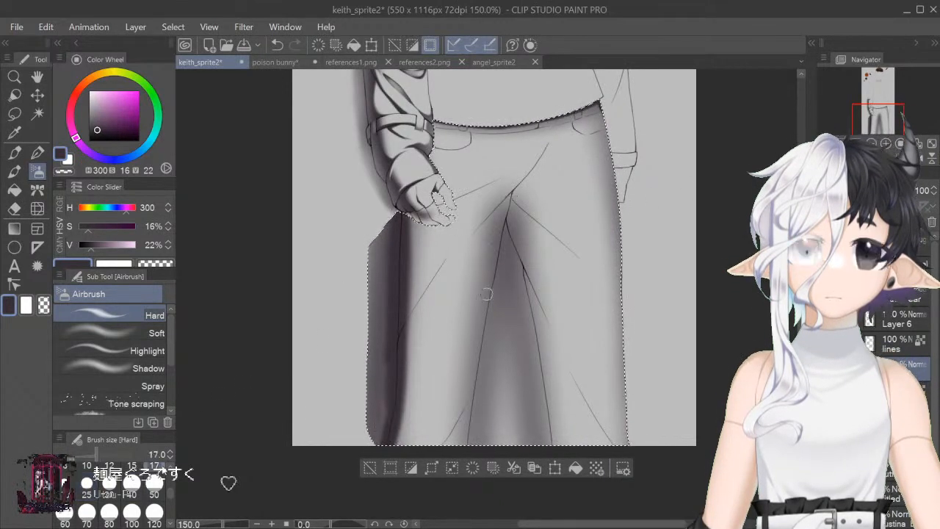
pyautogui.scroll(2, 470, 293)
pyautogui.moveTo(222, 524); pyautogui.dragTo(226, 524)
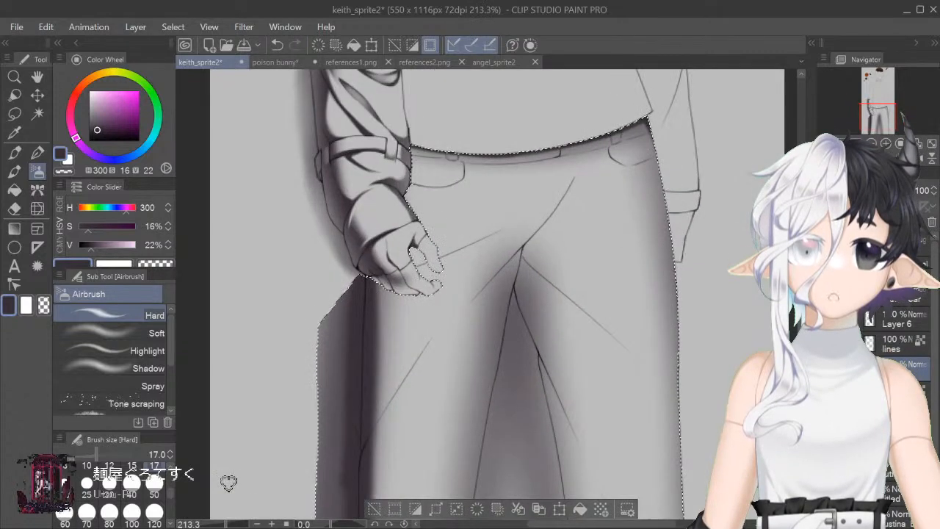
pyautogui.moveTo(569, 524); pyautogui.dragTo(582, 523)
pyautogui.hotkey('ctrl', '+')
pyautogui.press('[')
pyautogui.press('[')
pyautogui.moveTo(461, 219); pyautogui.dragTo(438, 242)
pyautogui.hotkey('ctrl', 'z')
pyautogui.hotkey('ctrl', 'y')
pyautogui.press('[')
pyautogui.press('[')
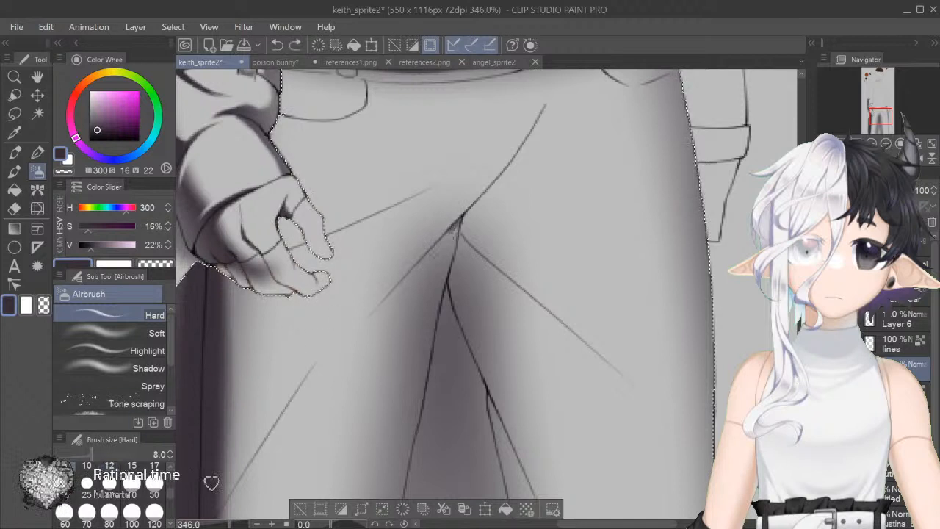
# Step: Paint a tapering shadow along the fold from the crotch toward the glove-side thigh with the Hard airbrush, undoing and repeating unsatisfactory strokes
pyautogui.moveTo(460, 220); pyautogui.dragTo(386, 299)
pyautogui.hotkey('ctrl', 'z')
pyautogui.moveTo(444, 240); pyautogui.dragTo(353, 341)
pyautogui.hotkey('ctrl', 'z')
pyautogui.hotkey('ctrl', 'z')
pyautogui.moveTo(430, 257); pyautogui.dragTo(319, 394)
pyautogui.hotkey('ctrl', 'z')
pyautogui.moveTo(397, 290); pyautogui.dragTo(335, 359)
pyautogui.hotkey('ctrl', 'z')
pyautogui.hotkey('ctrl', 'z')
pyautogui.moveTo(419, 266); pyautogui.dragTo(326, 369)
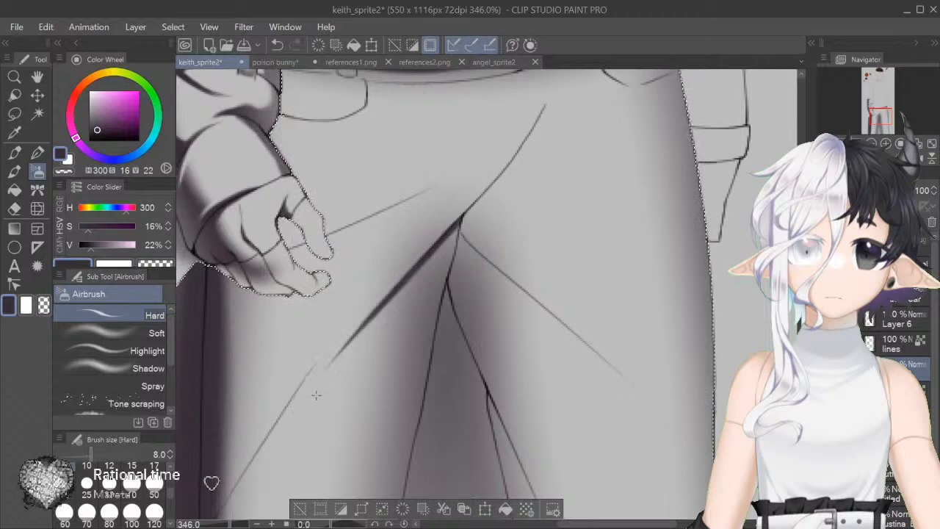
# Step: Darken the thigh fold from the outer leg seam toward the crotch with the Hard airbrush, working in a rotated view
pyautogui.moveTo(462, 323); pyautogui.dragTo(465, 241)
pyautogui.moveTo(441, 294); pyautogui.dragTo(531, 296)
pyautogui.moveTo(626, 235); pyautogui.dragTo(637, 310)
pyautogui.moveTo(514, 309); pyautogui.dragTo(513, 271)
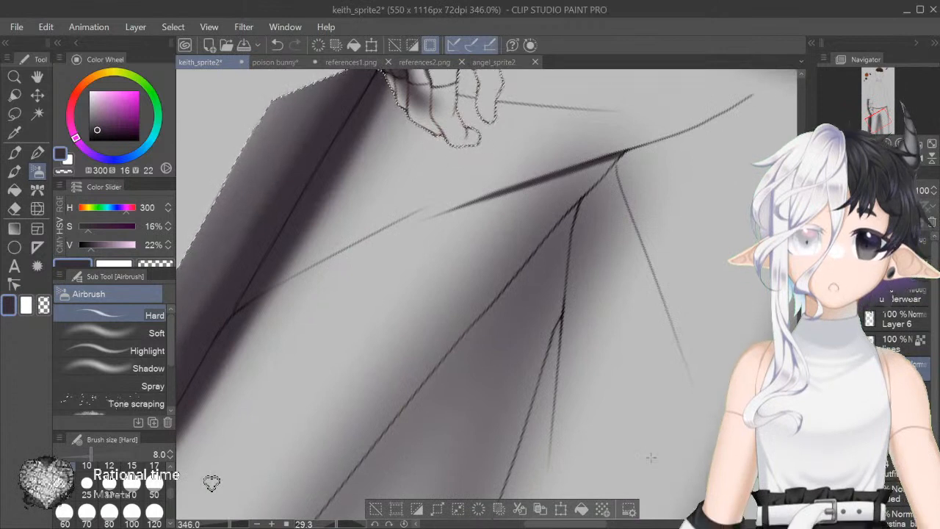
pyautogui.moveTo(426, 212); pyautogui.dragTo(475, 212)
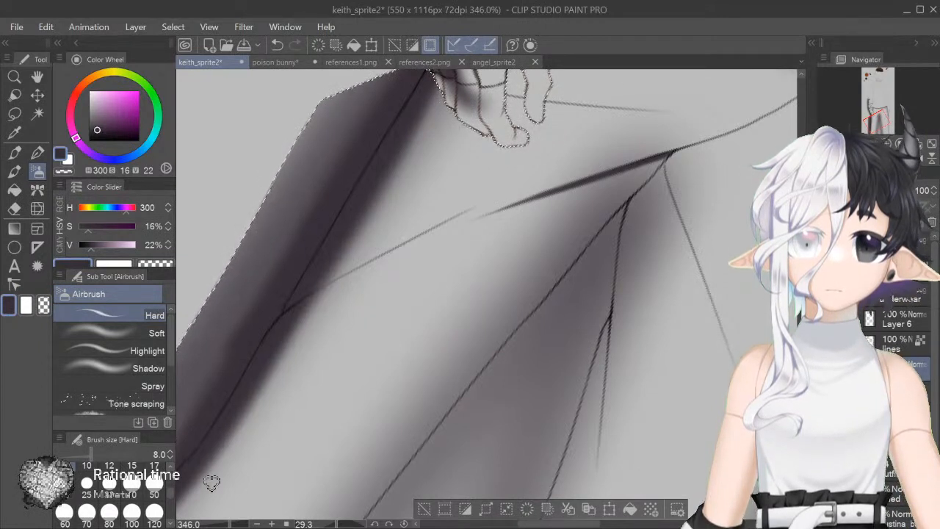
pyautogui.press('-')
pyautogui.moveTo(305, 298); pyautogui.dragTo(404, 248)
pyautogui.moveTo(333, 286); pyautogui.dragTo(437, 228)
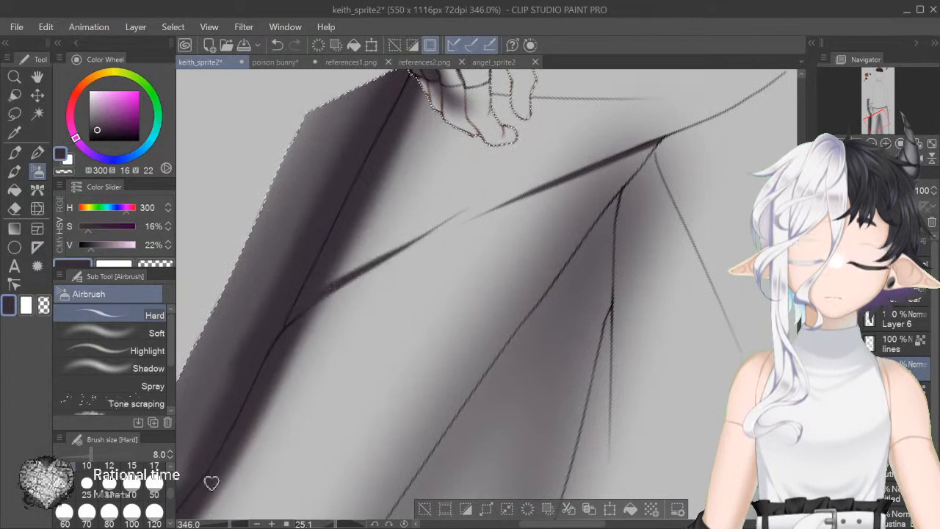
pyautogui.hotkey('ctrl', 'z')
pyautogui.moveTo(353, 273); pyautogui.dragTo(410, 241)
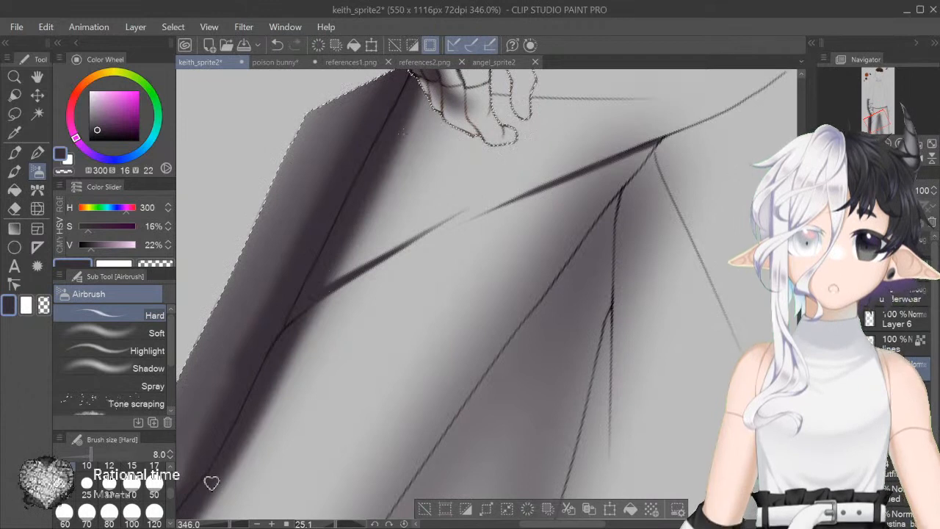
# Step: Rework the thigh fold stroke into a longer taper running beside the crotch fold, undoing and repainting unsatisfactory attempts
pyautogui.hotkey('ctrl', 'z')
pyautogui.moveTo(395, 248); pyautogui.dragTo(512, 186)
pyautogui.hotkey('ctrl', 'z')
pyautogui.moveTo(358, 268); pyautogui.dragTo(501, 194)
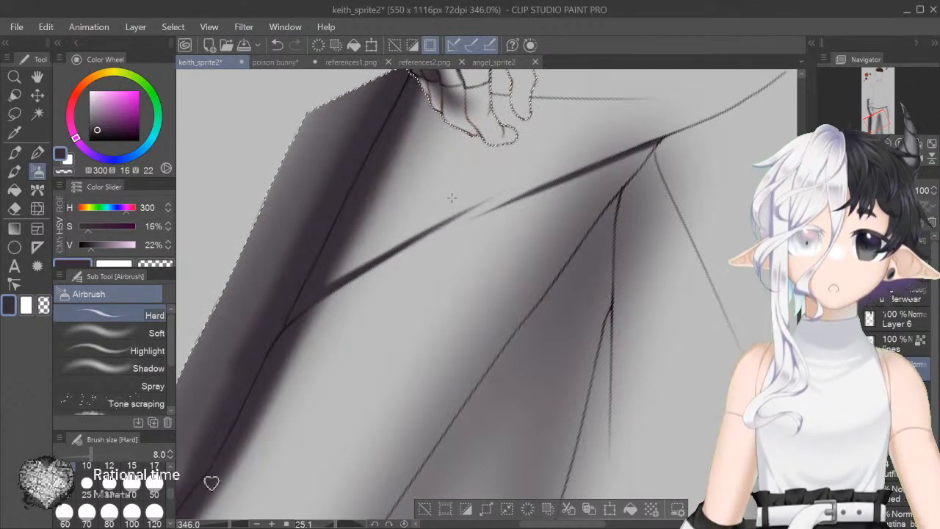
pyautogui.moveTo(383, 254); pyautogui.dragTo(472, 204)
pyautogui.hotkey('ctrl', 'z')
pyautogui.moveTo(401, 251); pyautogui.dragTo(520, 187)
pyautogui.hotkey('ctrl', 'z')
pyautogui.moveTo(355, 269); pyautogui.dragTo(513, 189)
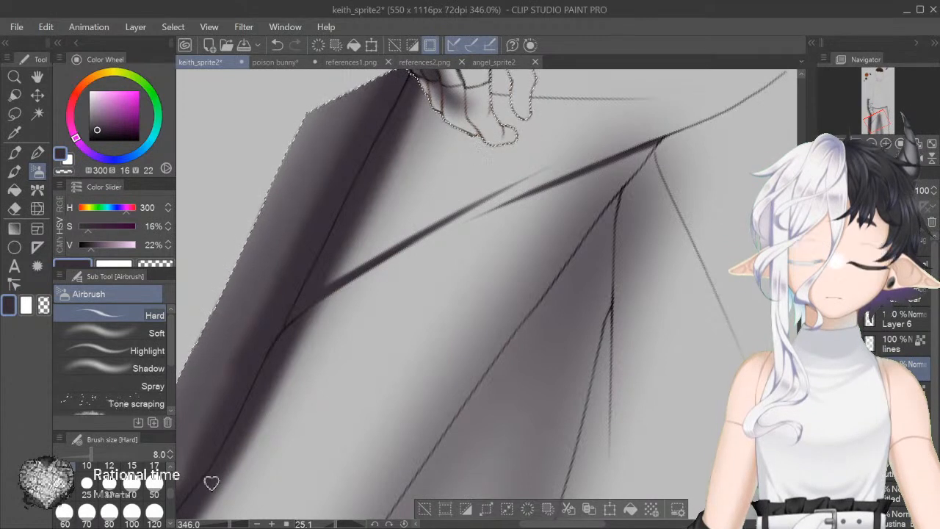
# Step: Fill the corner where the crotch folds meet with dark shadow and shade the trousers along the glove's finger edges
pyautogui.hotkey('ctrl', '@')
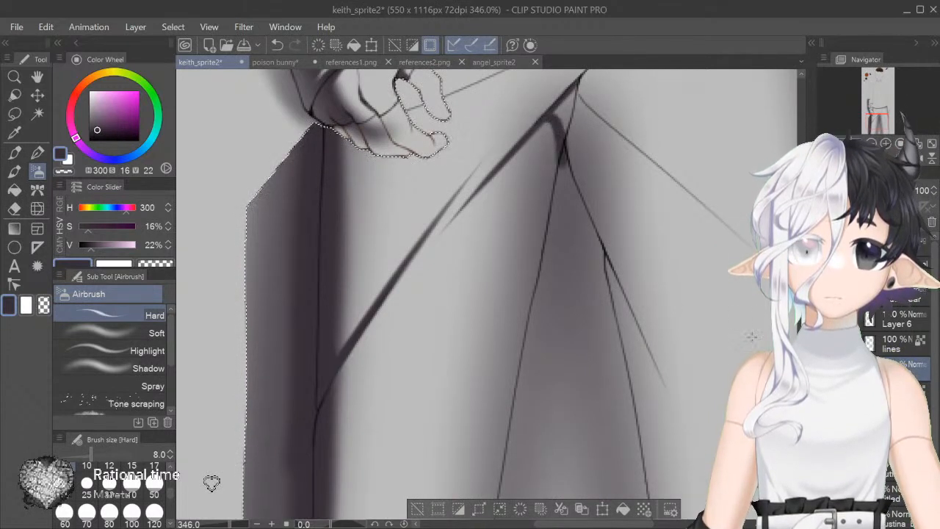
pyautogui.scroll(3, 485, 294)
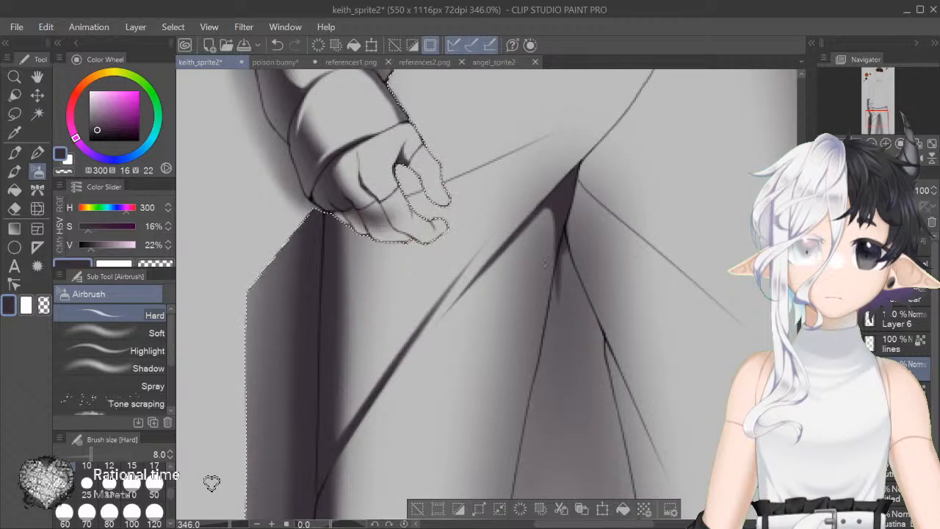
pyautogui.moveTo(597, 266)
pyautogui.mouseDown()
pyautogui.moveTo(594, 349)
pyautogui.moveTo(536, 406)
pyautogui.mouseUp()
pyautogui.moveTo(370, 210); pyautogui.dragTo(379, 225)
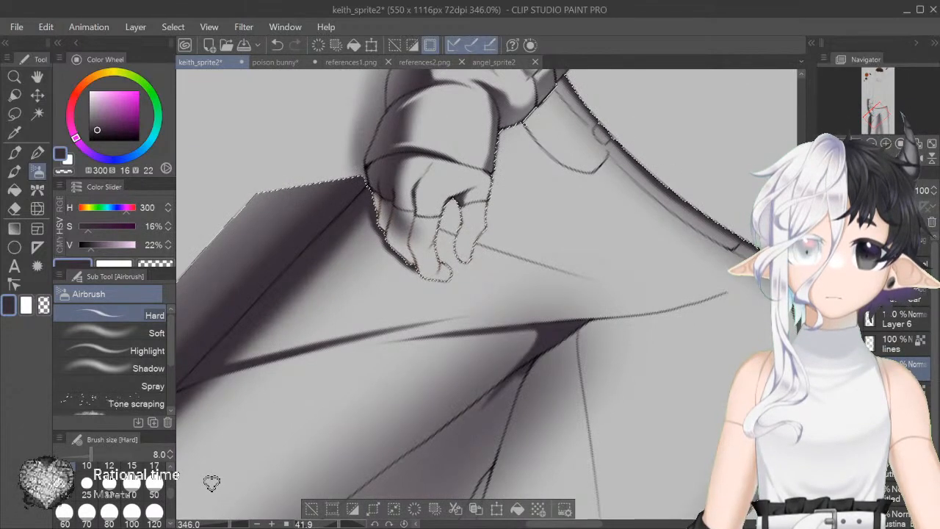
pyautogui.hotkey('ctrl', '@')
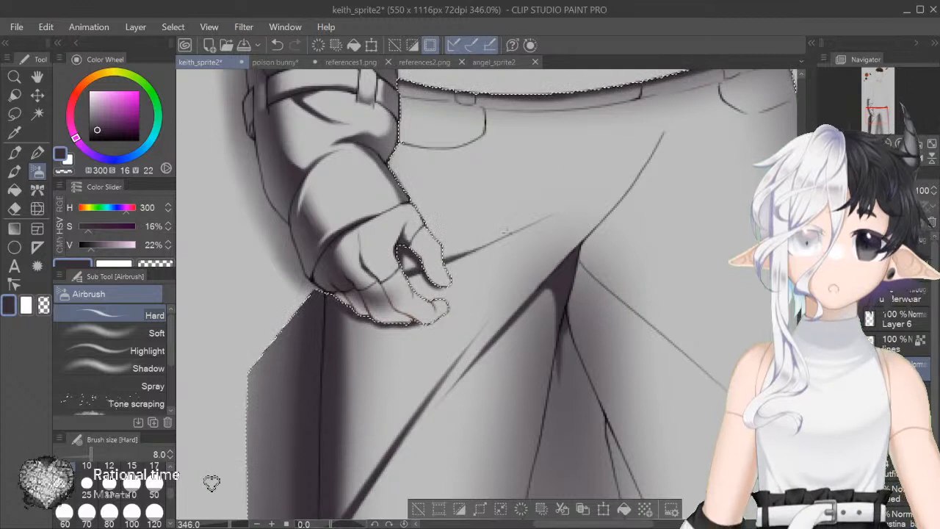
# Step: Paint a tapering dark fold from the glove's fingers across the hip toward the centre seam, repeating strokes and checking the mirrored view
pyautogui.moveTo(447, 260)
pyautogui.mouseDown()
pyautogui.moveTo(506, 235)
pyautogui.moveTo(384, 273)
pyautogui.moveTo(578, 202)
pyautogui.mouseUp()
pyautogui.hotkey('ctrl', 'z')
pyautogui.hotkey('ctrl', 'z')
pyautogui.hotkey('ctrl', 'z')
pyautogui.moveTo(433, 265); pyautogui.dragTo(567, 199)
pyautogui.hotkey('ctrl', 'z')
pyautogui.moveTo(441, 263); pyautogui.dragTo(584, 195)
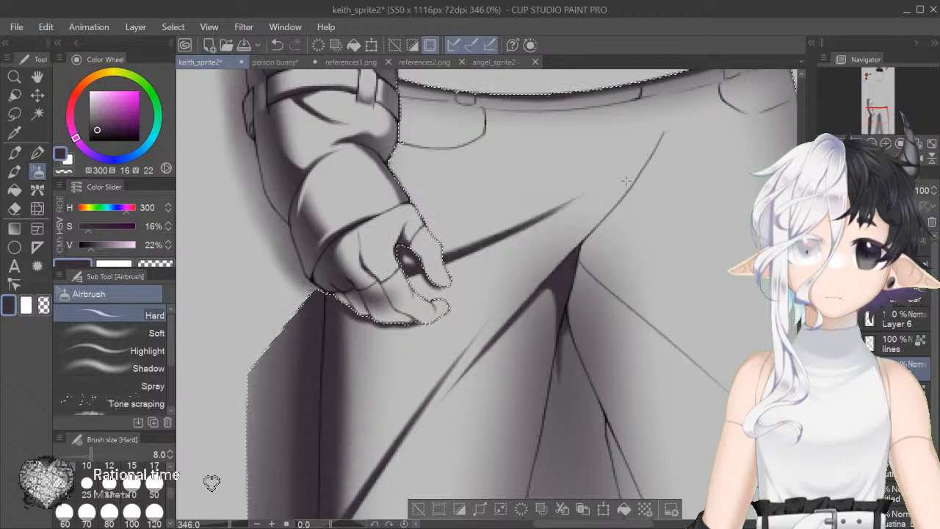
pyautogui.hotkey('ctrl', 'z')
pyautogui.moveTo(441, 263); pyautogui.dragTo(573, 199)
pyautogui.hotkey('ctrl', 'z')
pyautogui.moveTo(433, 265); pyautogui.dragTo(593, 193)
pyautogui.scroll(-2, 353, 461)
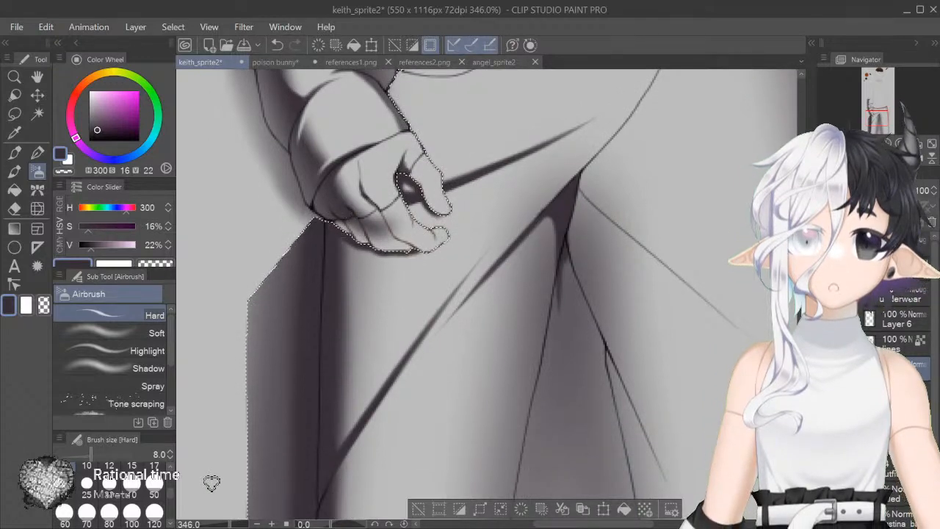
pyautogui.press('h')
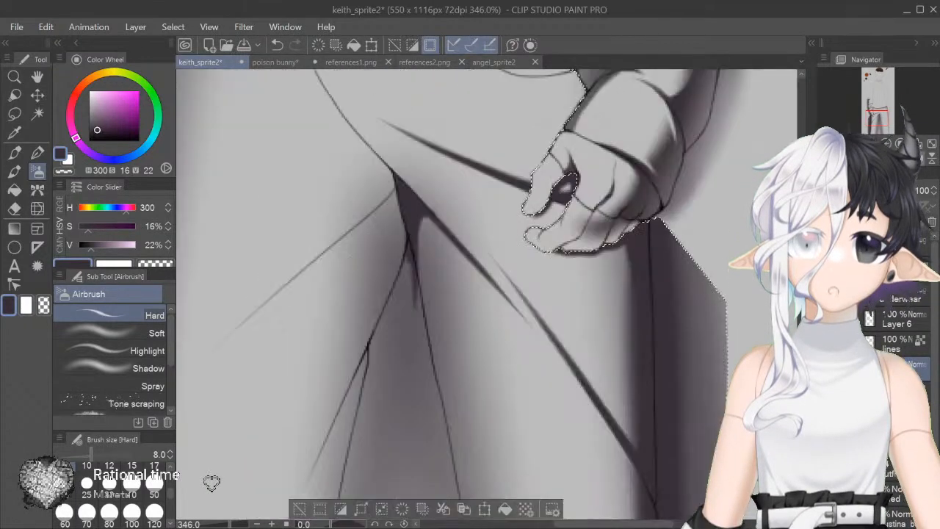
pyautogui.press('h')
pyautogui.scroll(4, 484, 294)
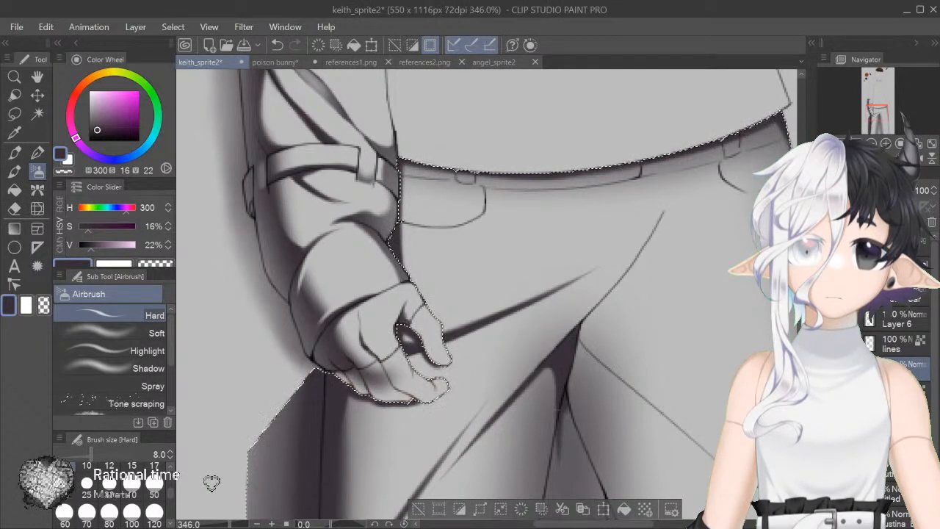
pyautogui.moveTo(538, 523); pyautogui.dragTo(541, 523)
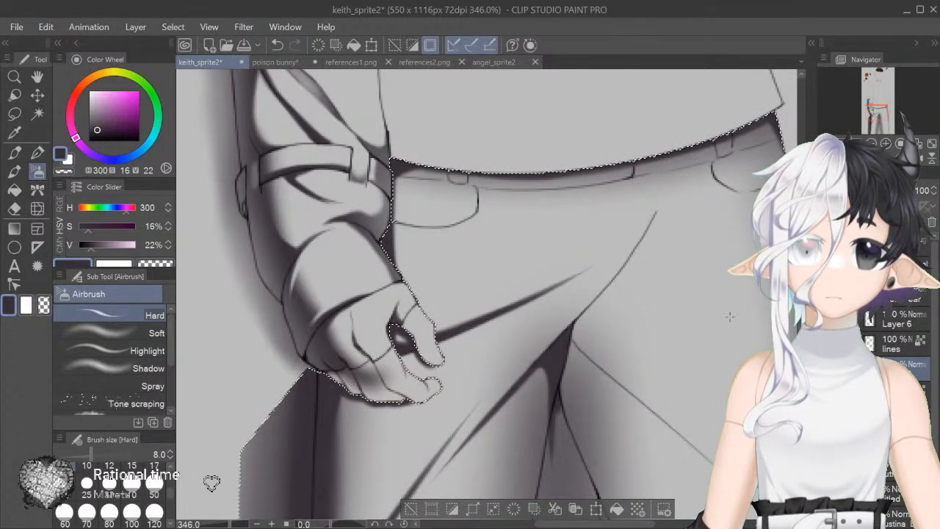
# Step: Deepen the shadow on the dark strip beside the leg below the gloved hand, using the Soft airbrush at size 100
pyautogui.click(929, 159)
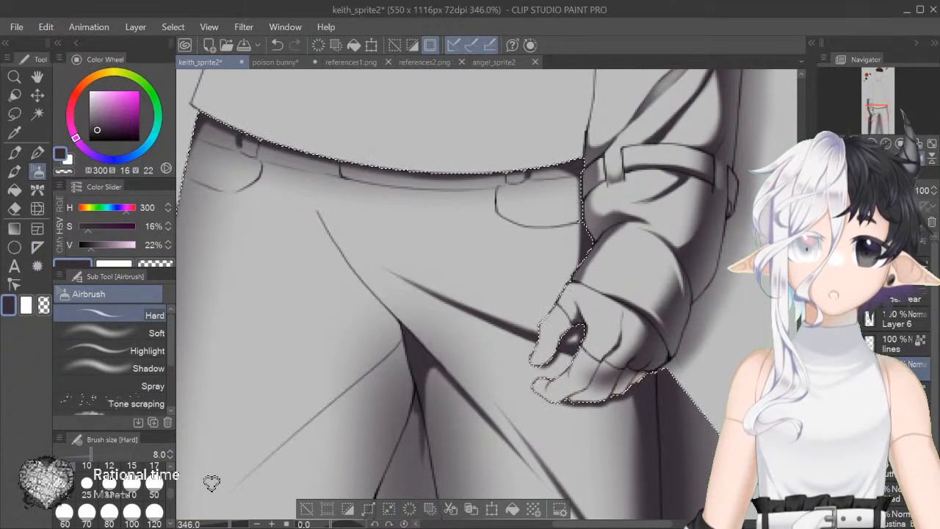
pyautogui.hotkey('ctrl', '-')
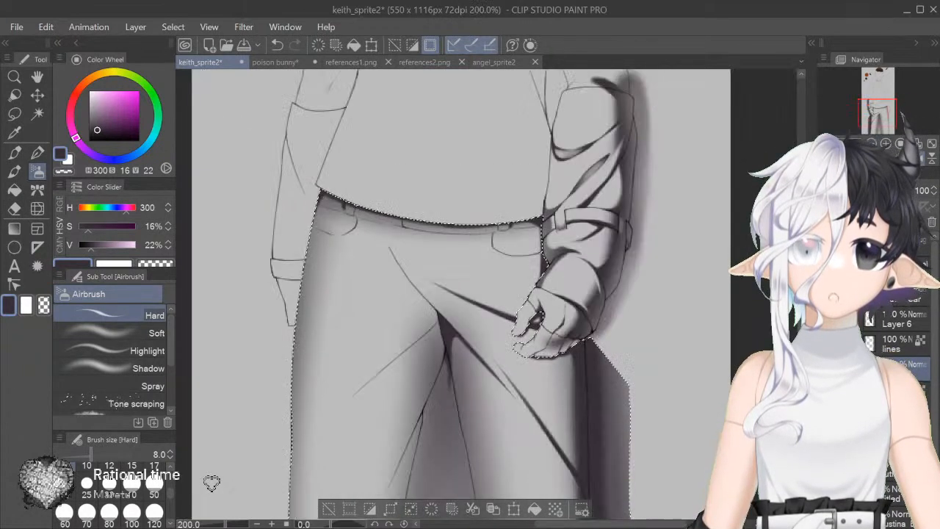
pyautogui.scroll(-2, 461, 294)
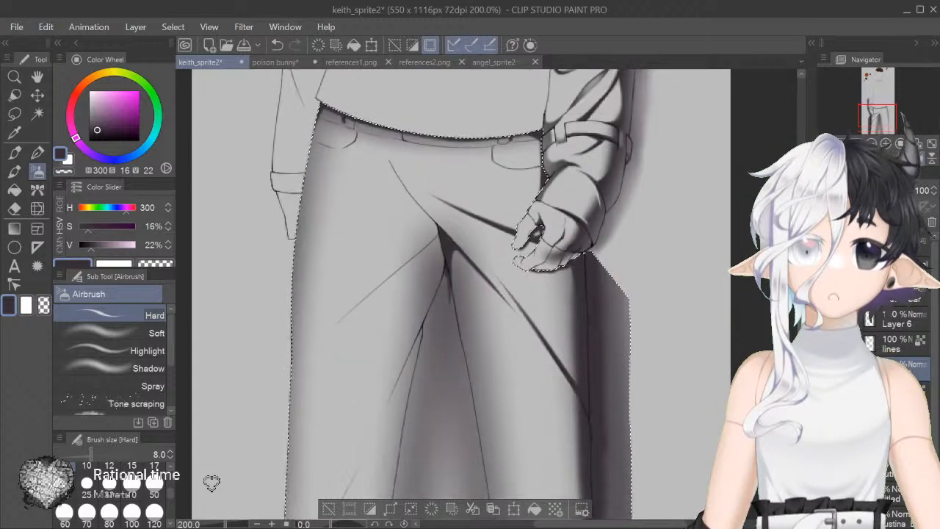
pyautogui.press('h')
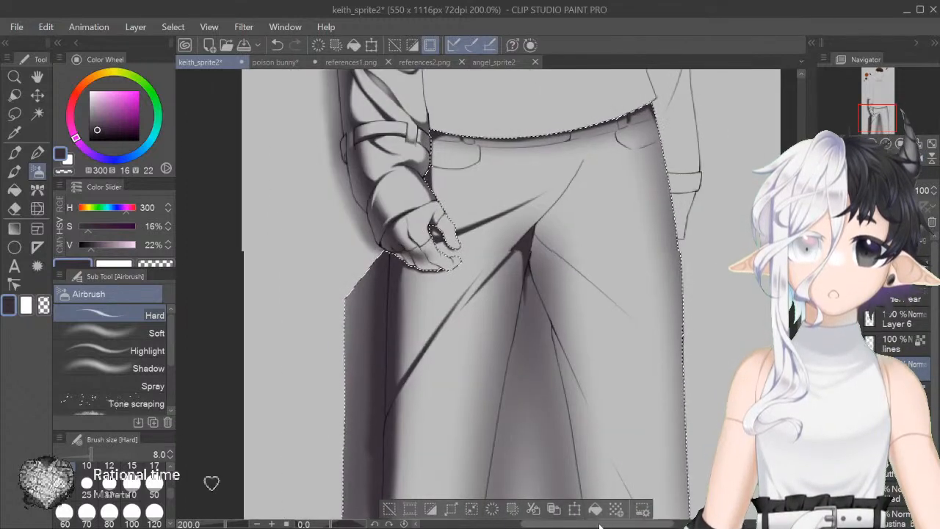
pyautogui.moveTo(600, 524); pyautogui.dragTo(610, 524)
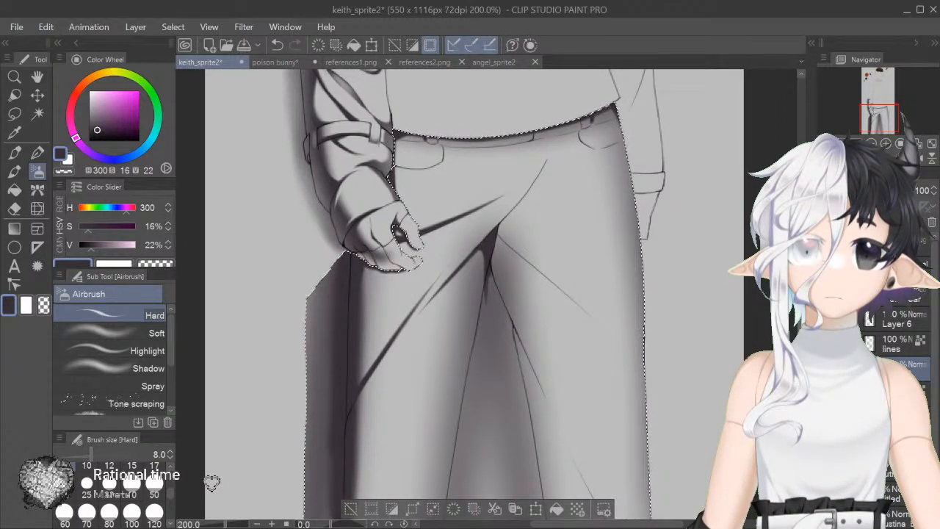
pyautogui.press('h')
pyautogui.hotkey('ctrl', '-')
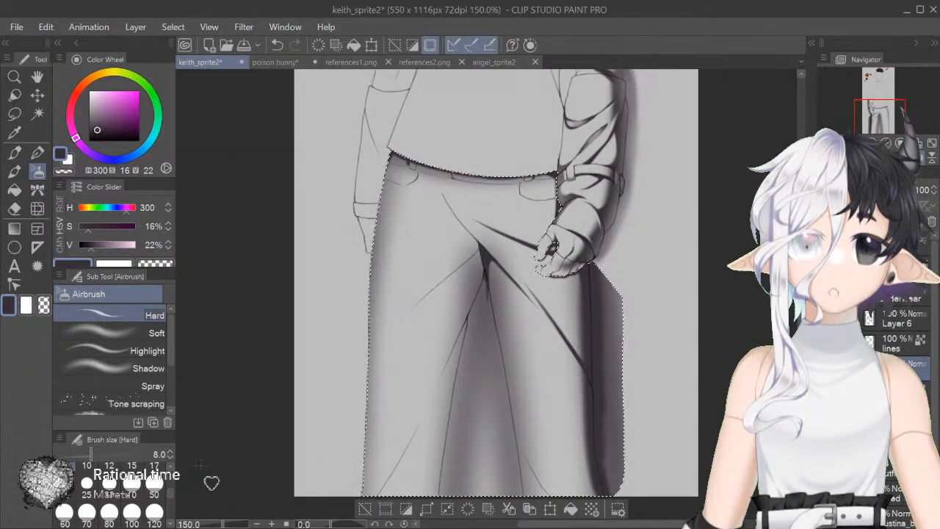
pyautogui.click(142, 334)
pyautogui.click(131, 514)
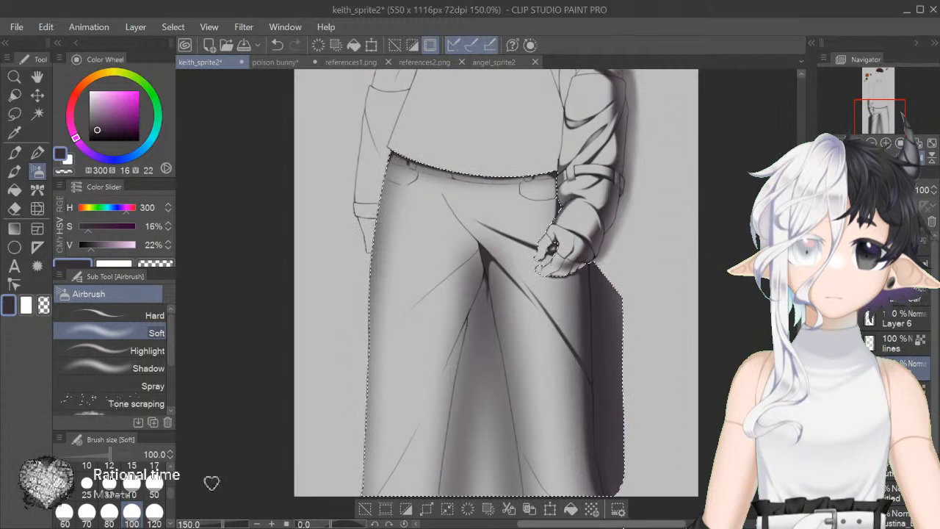
# Step: Paint a dark shadow with the Hard airbrush at size 10 where the diagonal thigh fold meets the outer edge of the leg
pyautogui.click(135, 315)
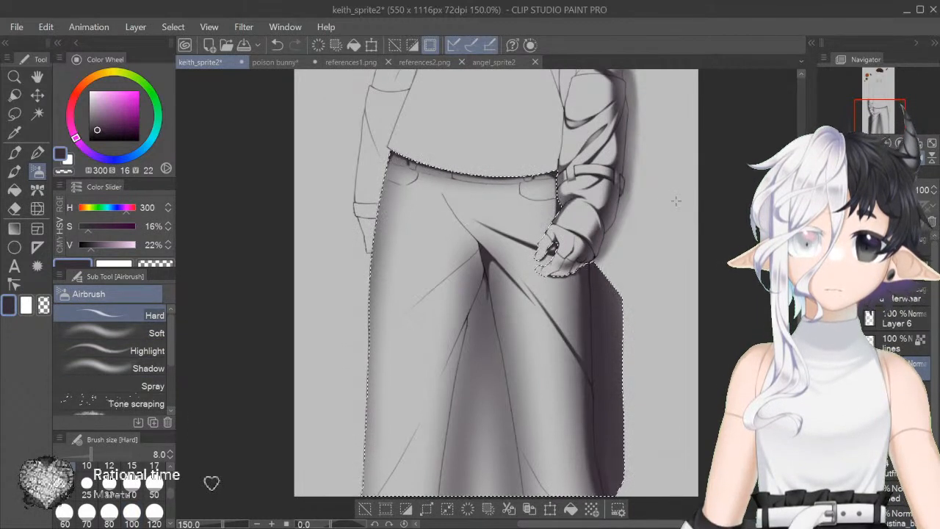
pyautogui.click(889, 144)
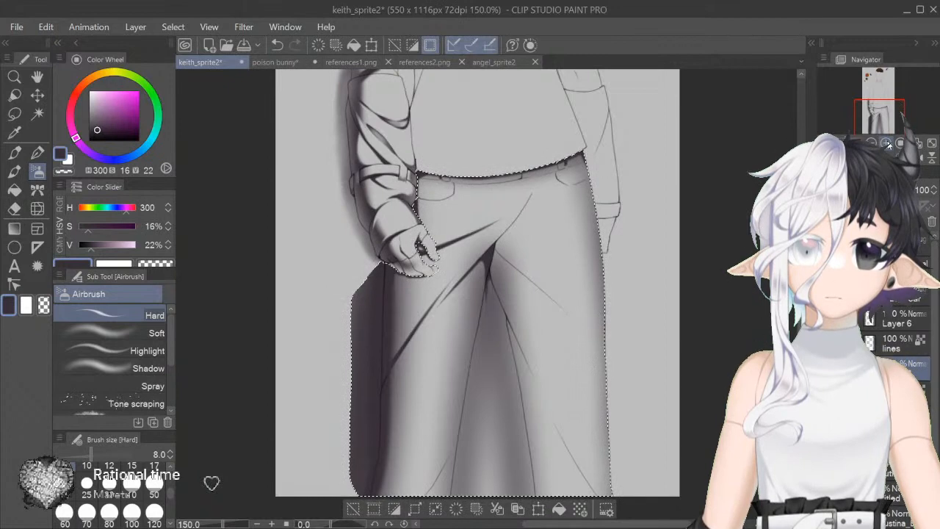
pyautogui.click(87, 466)
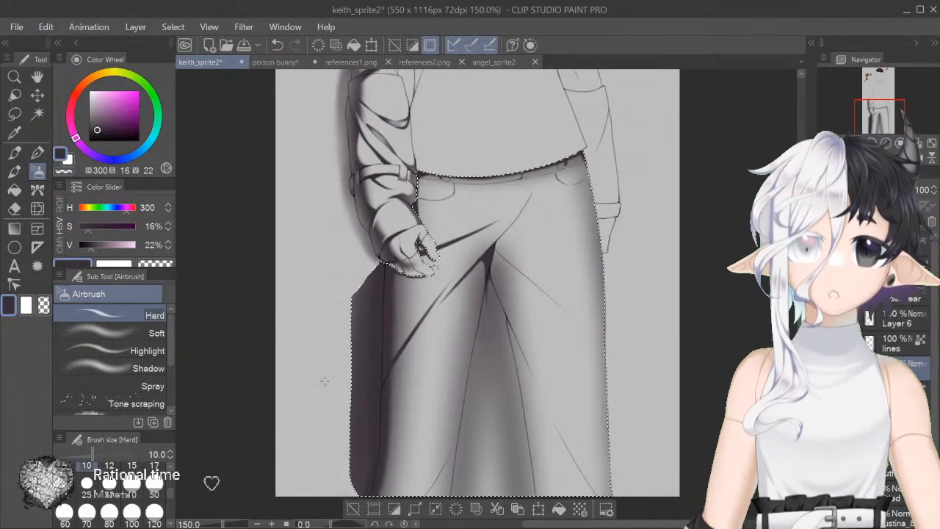
pyautogui.moveTo(395, 358)
pyautogui.mouseDown()
pyautogui.moveTo(370, 299)
pyautogui.moveTo(401, 364)
pyautogui.mouseUp()
pyautogui.moveTo(483, 301); pyautogui.dragTo(529, 301)
pyautogui.moveTo(484, 331); pyautogui.dragTo(483, 300)
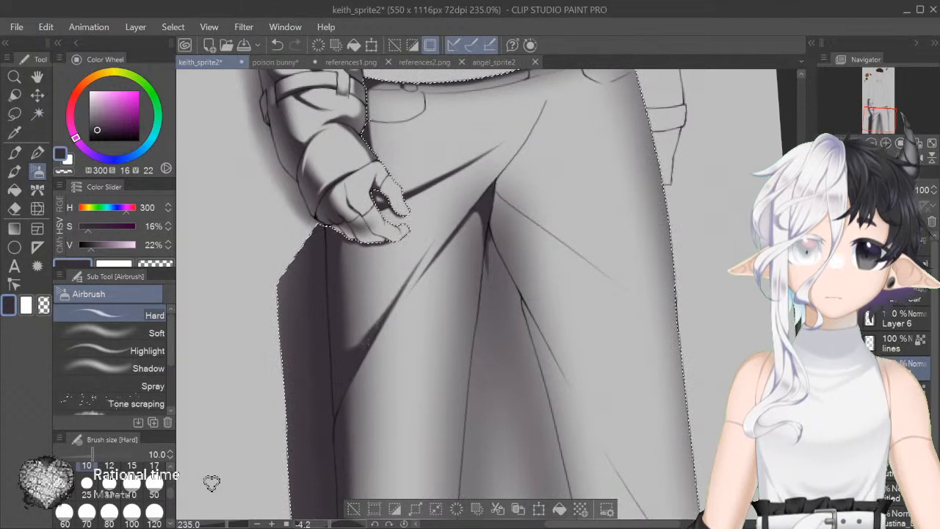
# Step: Undo the last stroke and repaint the fold's shadow so it tapers upward along the diagonal crease on the thigh
pyautogui.hotkey('ctrl', 'z')
pyautogui.moveTo(350, 356); pyautogui.dragTo(392, 302)
pyautogui.moveTo(360, 345); pyautogui.dragTo(412, 273)
pyautogui.hotkey('ctrl', 'z')
pyautogui.moveTo(353, 364); pyautogui.dragTo(392, 303)
pyautogui.hotkey('ctrl', 'z')
pyautogui.moveTo(353, 360); pyautogui.dragTo(397, 300)
pyautogui.press('^')
# Step: Extend the crotch shadow into a narrow tapered point down the inner seam of the leg nearer the gloved hand
pyautogui.moveTo(486, 216); pyautogui.dragTo(417, 279)
pyautogui.hotkey('ctrl', 'z')
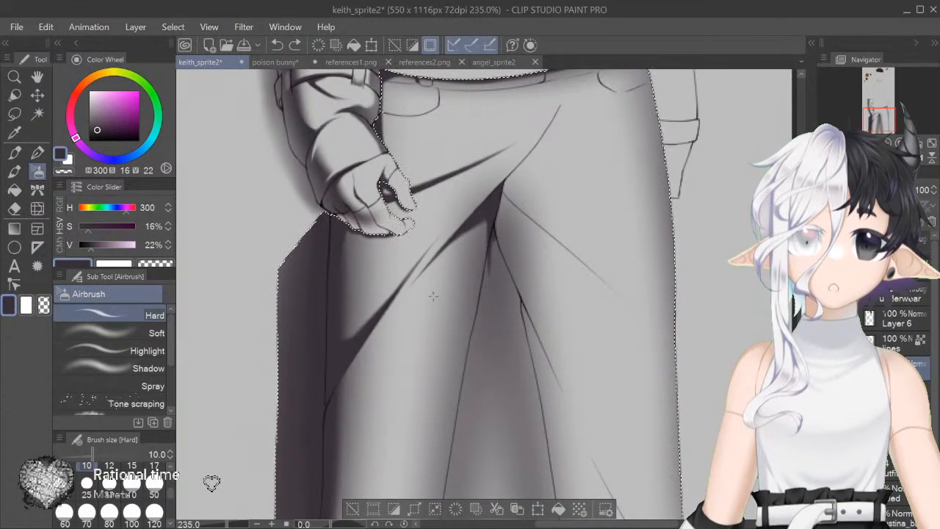
pyautogui.moveTo(483, 224); pyautogui.dragTo(490, 293)
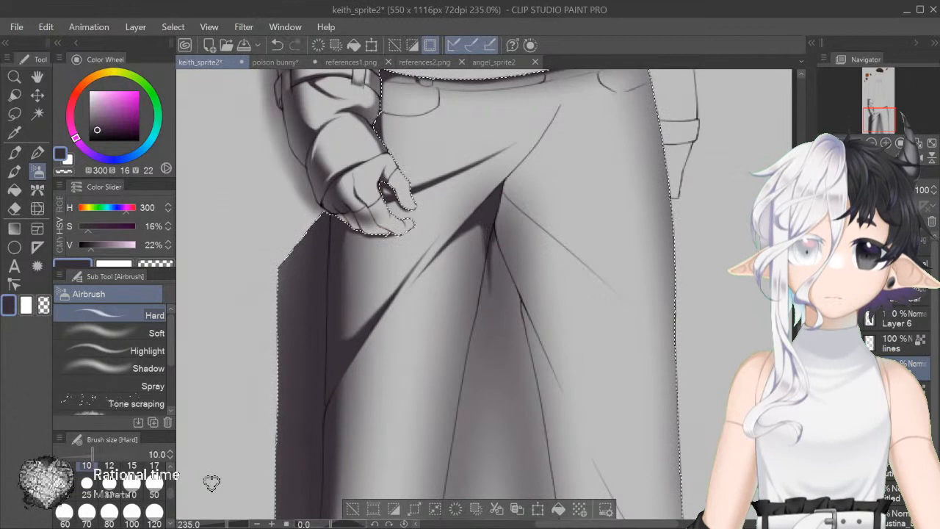
pyautogui.moveTo(488, 248); pyautogui.dragTo(483, 322)
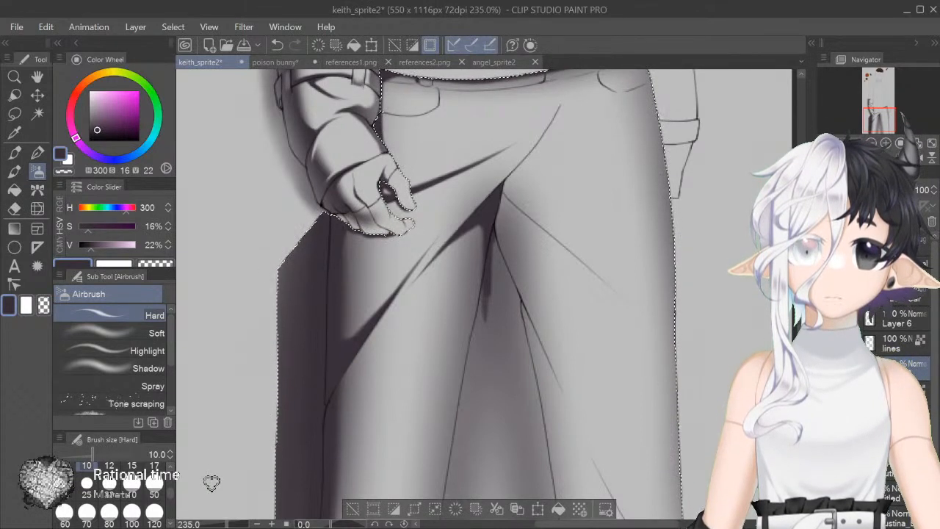
# Step: Outline a narrow shadow at the upper end of the crease above the crotch, using the Hard airbrush at size 6
pyautogui.scroll(-3, 211, 483)
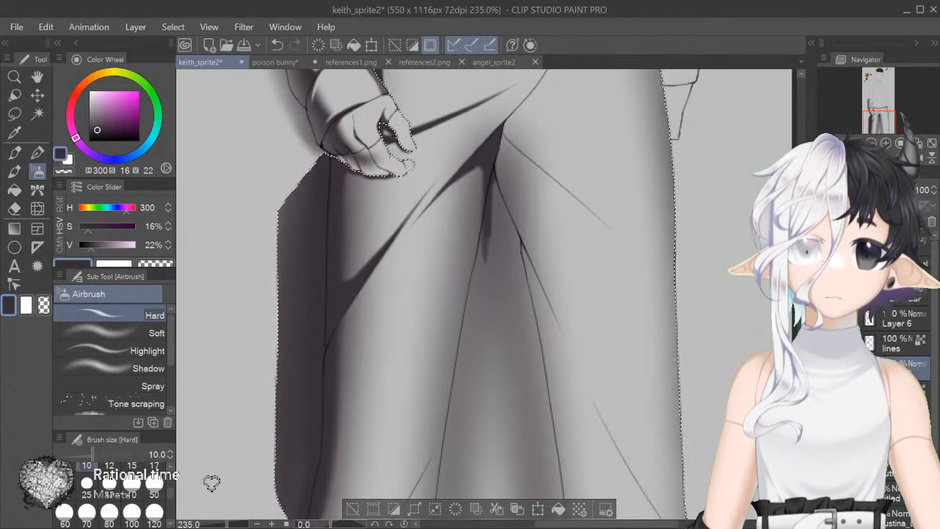
pyautogui.scroll(4, 486, 294)
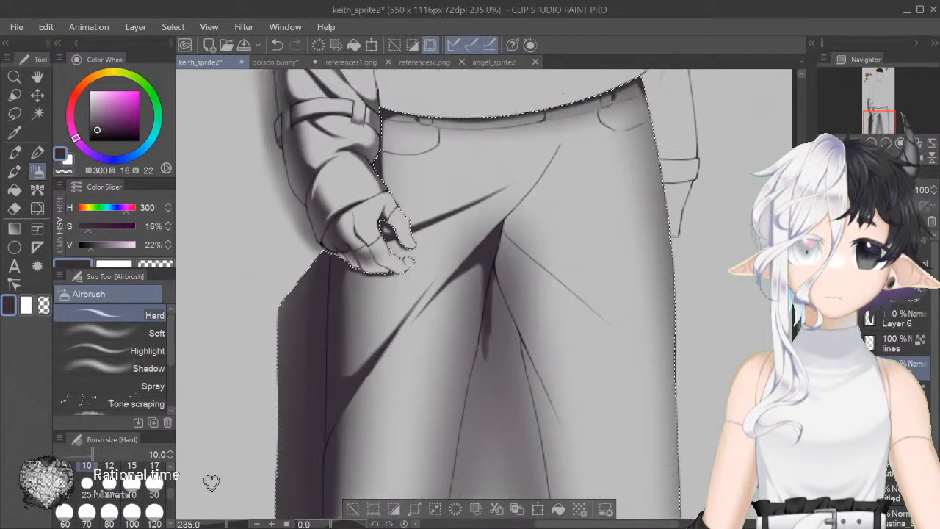
pyautogui.press('[')
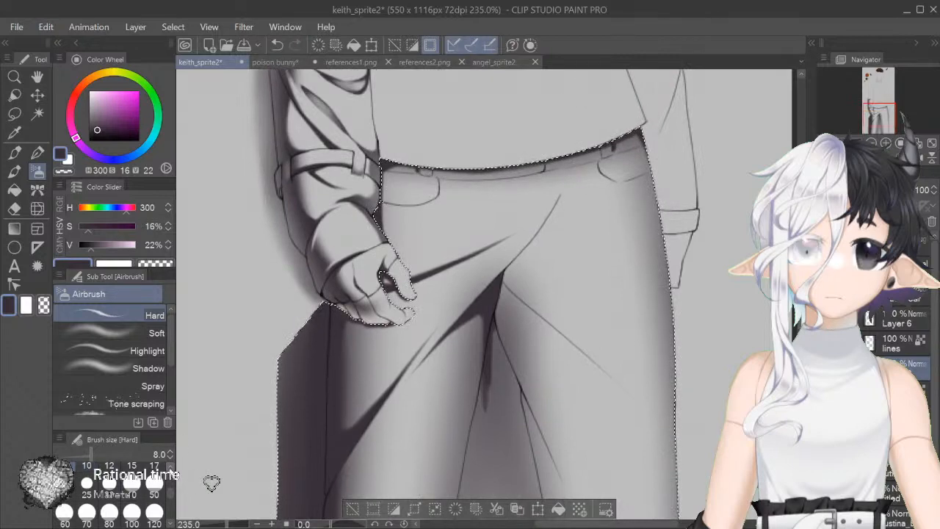
pyautogui.press('[')
pyautogui.press('[')
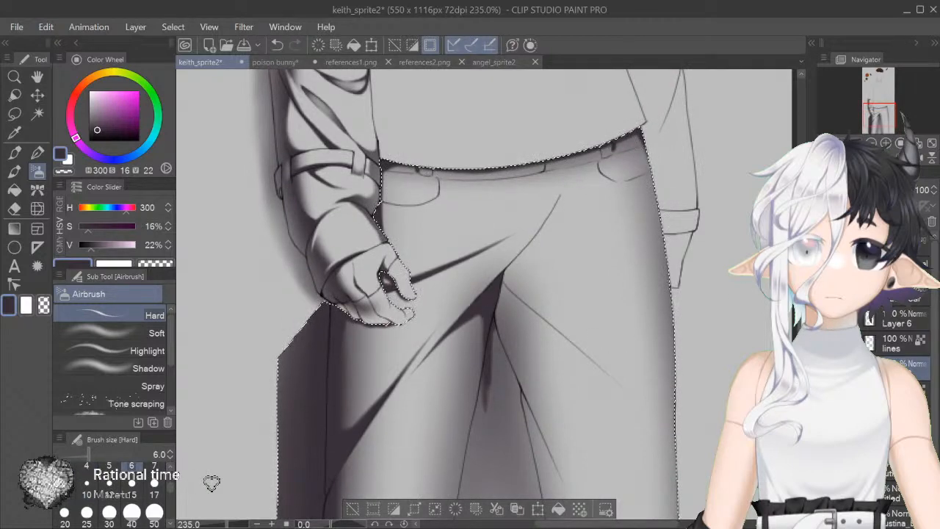
pyautogui.hotkey('ctrl', '+')
pyautogui.hotkey('ctrl', '+')
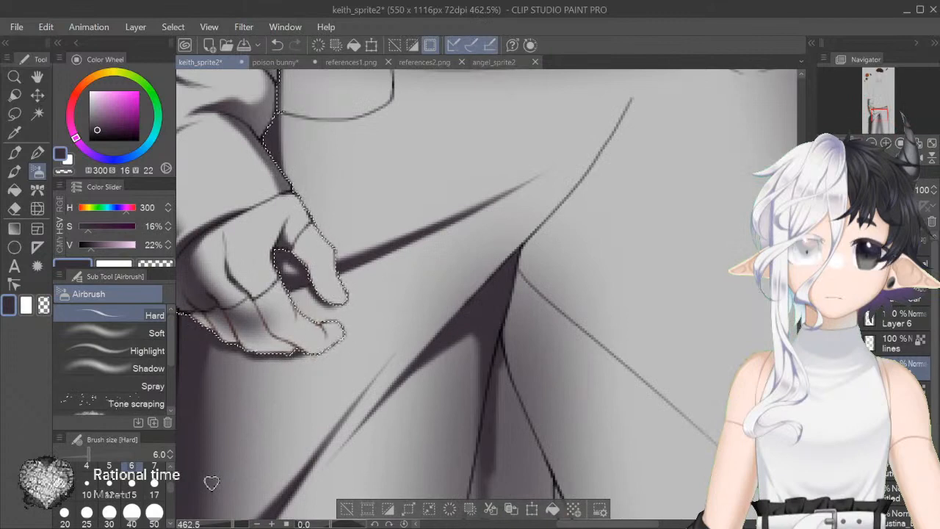
pyautogui.scroll(2, 485, 294)
pyautogui.moveTo(633, 182); pyautogui.dragTo(590, 240)
pyautogui.hotkey('ctrl', 'z')
pyautogui.moveTo(624, 201); pyautogui.dragTo(580, 258)
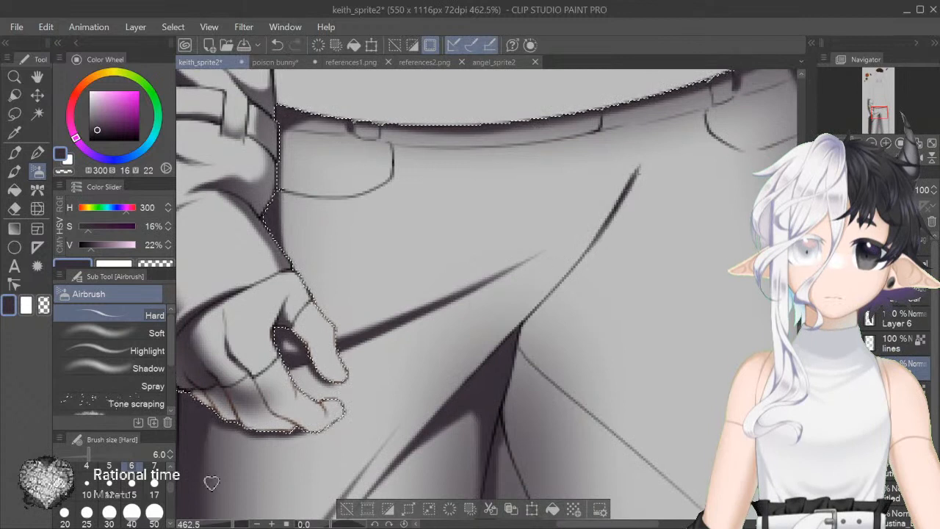
pyautogui.moveTo(635, 183); pyautogui.dragTo(617, 236)
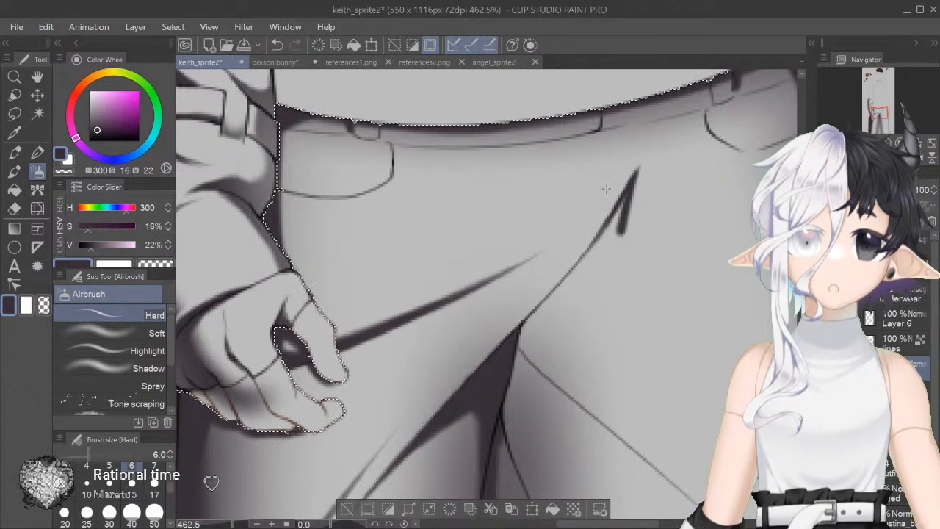
# Step: Fill the crease shadow and continue it down along the line into the crotch and the top of the inner seam
pyautogui.moveTo(623, 232)
pyautogui.mouseDown()
pyautogui.moveTo(562, 276)
pyautogui.moveTo(609, 219)
pyautogui.moveTo(612, 234)
pyautogui.moveTo(525, 324)
pyautogui.moveTo(502, 401)
pyautogui.moveTo(515, 359)
pyautogui.mouseUp()
pyautogui.moveTo(553, 297); pyautogui.dragTo(520, 340)
pyautogui.moveTo(573, 272); pyautogui.dragTo(548, 301)
pyautogui.moveTo(572, 272); pyautogui.dragTo(544, 301)
pyautogui.moveTo(531, 334); pyautogui.dragTo(506, 414)
pyautogui.moveTo(516, 366); pyautogui.dragTo(506, 434)
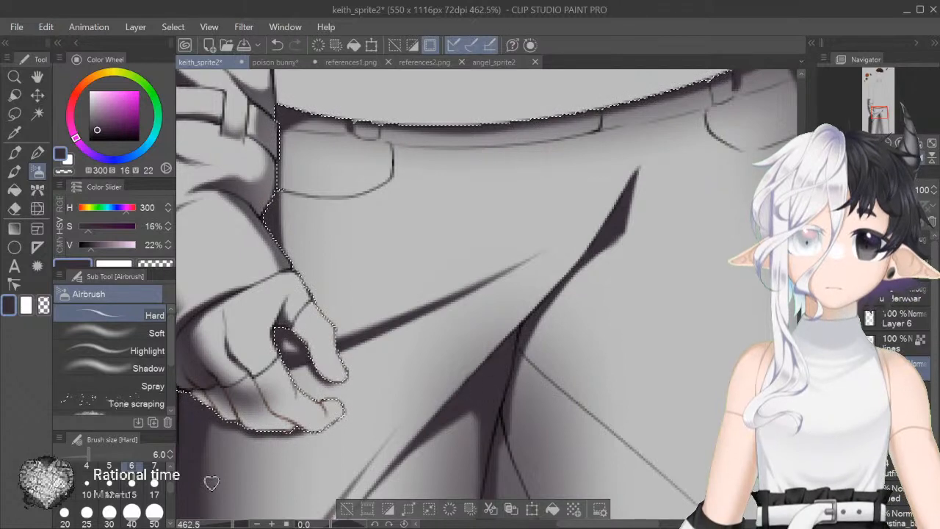
# Step: Paint a second pointed shadow below the crotch along the other leg's inner seam, with the Hard airbrush at size 8
pyautogui.click(919, 158)
pyautogui.click(872, 142)
pyautogui.scroll(-2, 490, 104)
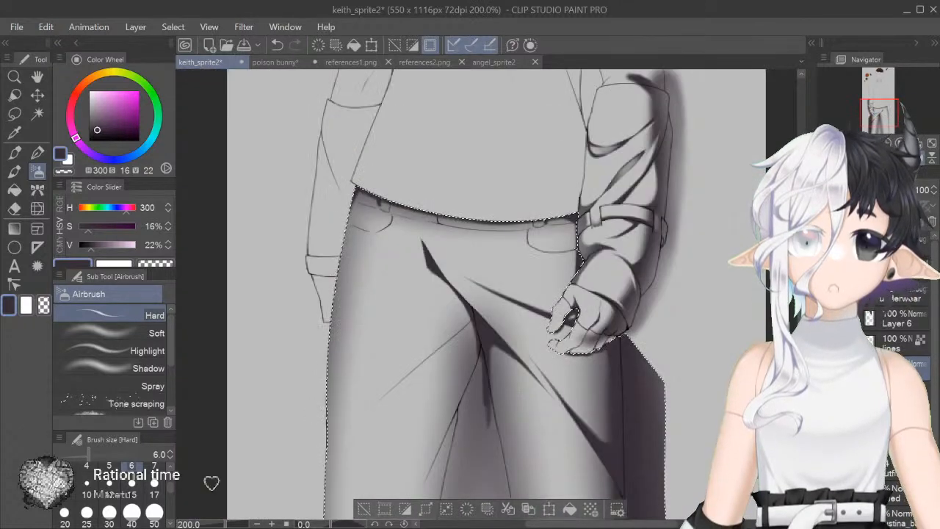
pyautogui.press(']')
pyautogui.press(']')
pyautogui.moveTo(438, 316); pyautogui.dragTo(492, 315)
pyautogui.scroll(2, 490, 294)
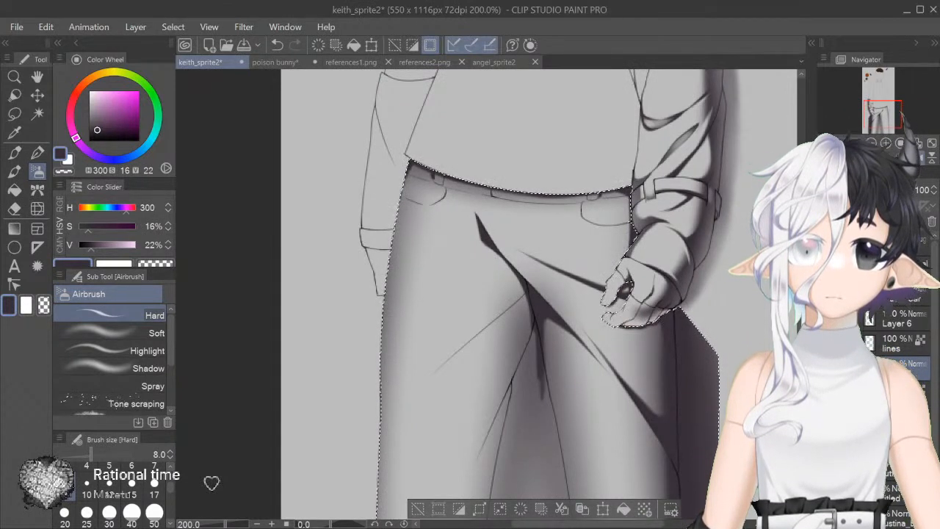
pyautogui.scroll(-3, 550, 294)
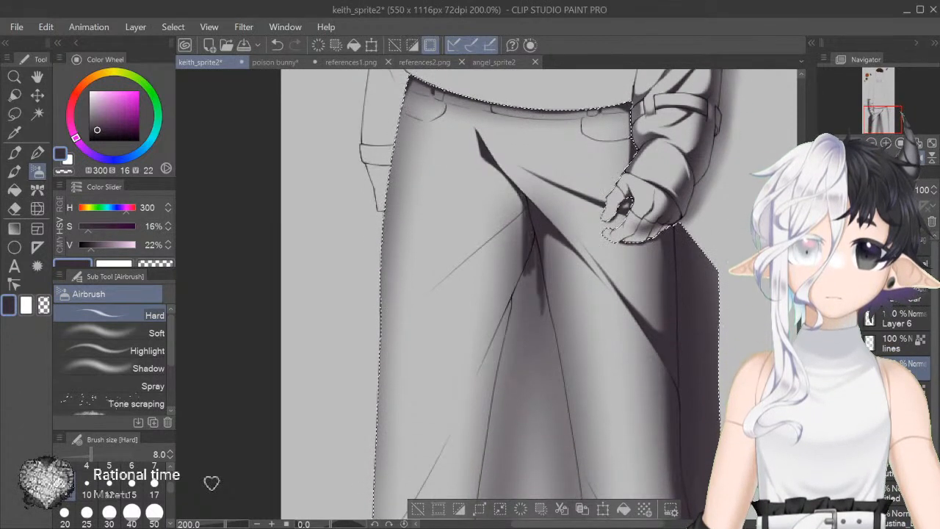
pyautogui.moveTo(523, 264); pyautogui.dragTo(526, 288)
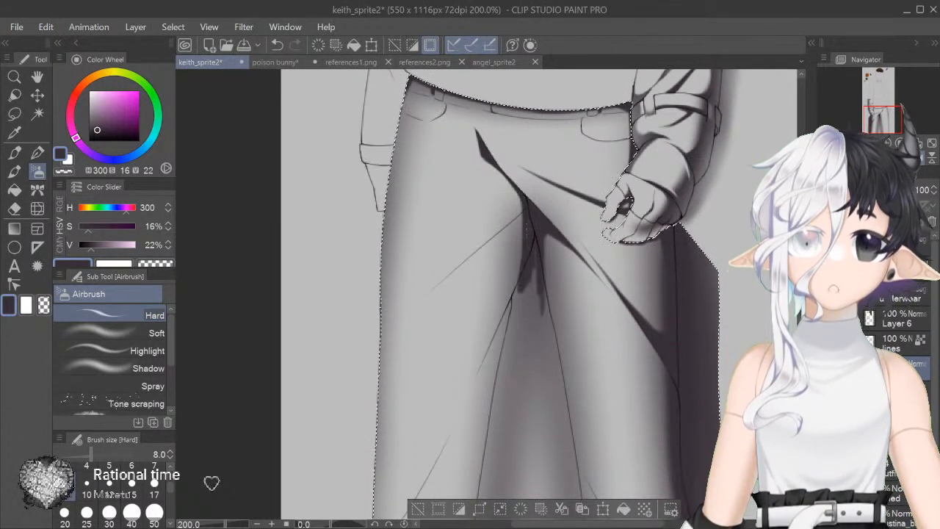
# Step: Darken the area beneath the diagonal thigh fold where it runs into the trousers' outer seam
pyautogui.press('h')
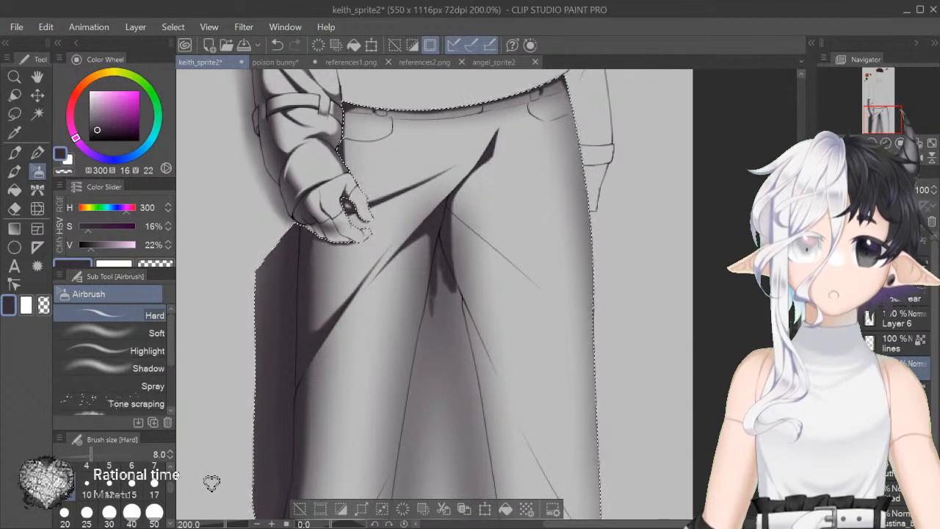
pyautogui.scroll(-2, 434, 294)
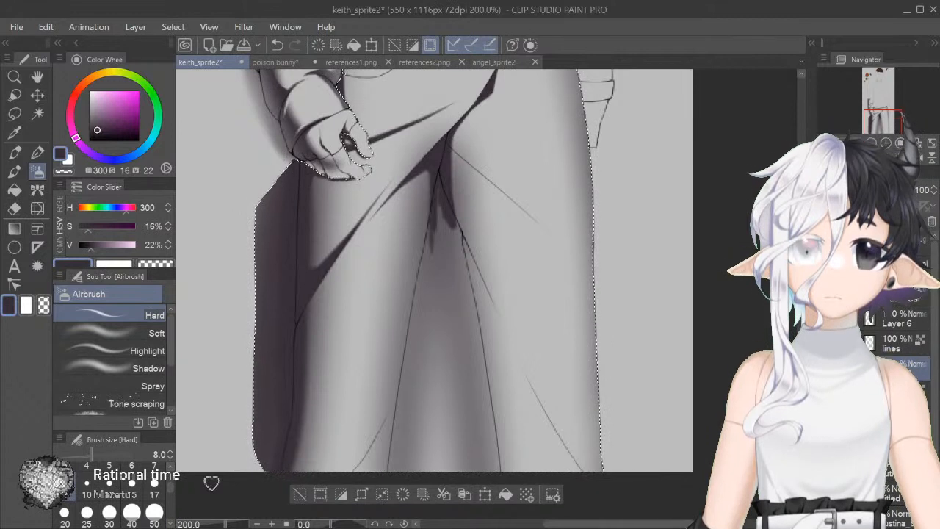
pyautogui.scroll(-3, 434, 272)
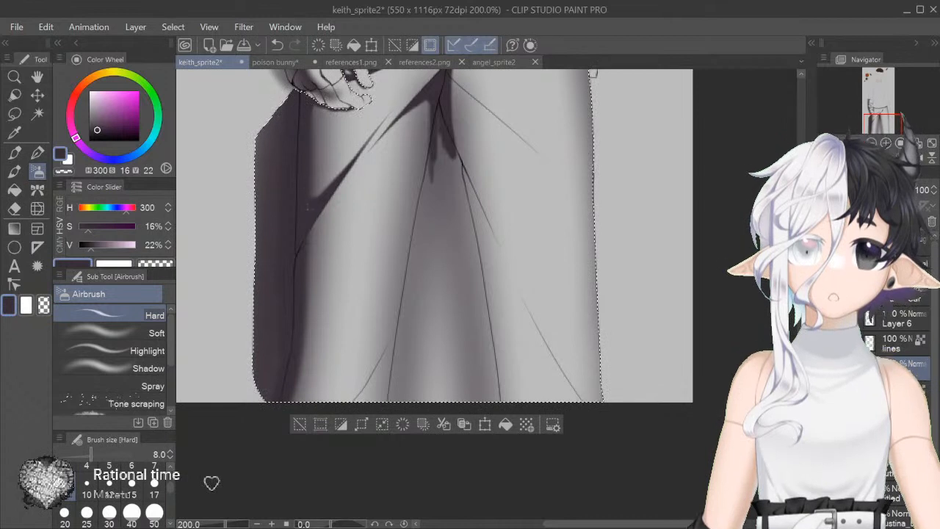
pyautogui.moveTo(324, 208); pyautogui.dragTo(304, 250)
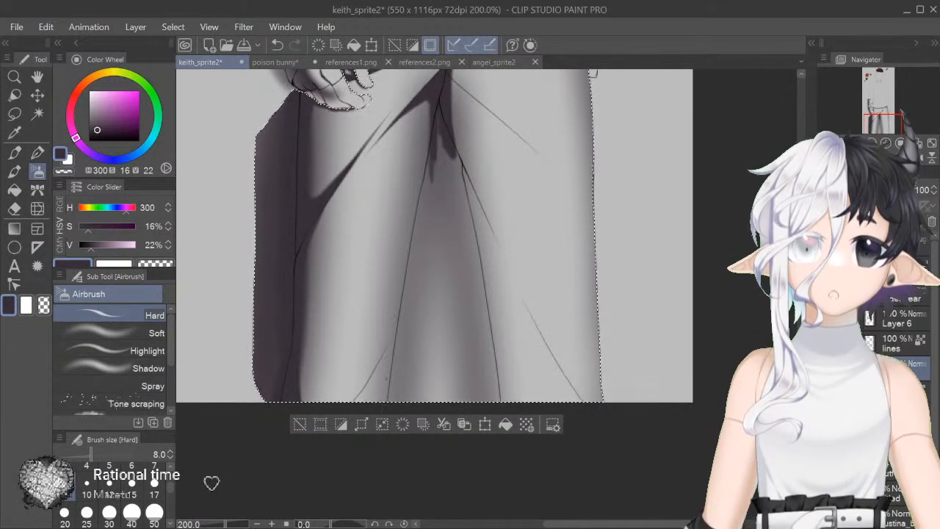
pyautogui.moveTo(431, 102); pyautogui.dragTo(424, 169)
pyautogui.moveTo(428, 119); pyautogui.dragTo(424, 194)
pyautogui.hotkey('ctrl', 'z')
pyautogui.moveTo(430, 156); pyautogui.dragTo(429, 197)
pyautogui.hotkey('ctrl', 'z')
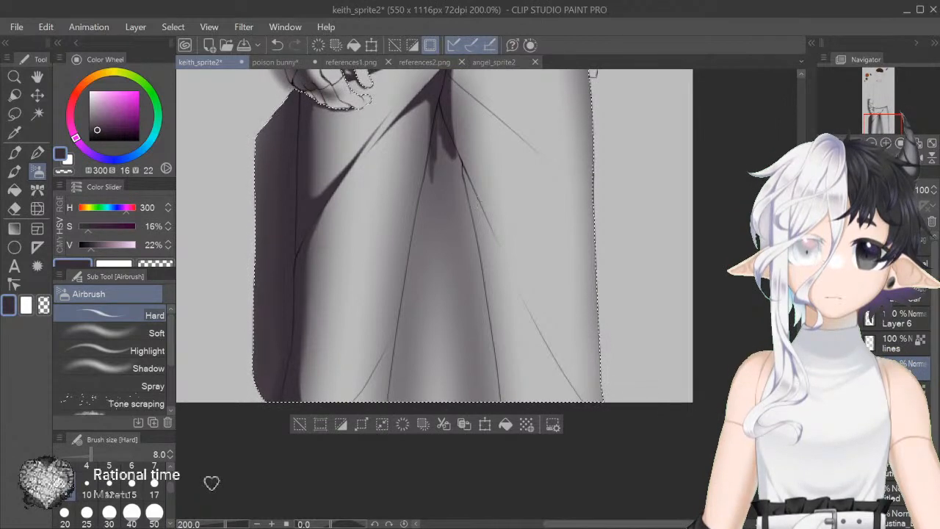
# Step: Paint a tapered dark fold rising from the canvas's lower edge beside the inner seam, using the Hard airbrush at size 6
pyautogui.press('h')
pyautogui.scroll(-2, 477, 202)
pyautogui.moveTo(477, 202); pyautogui.dragTo(542, 218)
pyautogui.moveTo(576, 524); pyautogui.dragTo(591, 524)
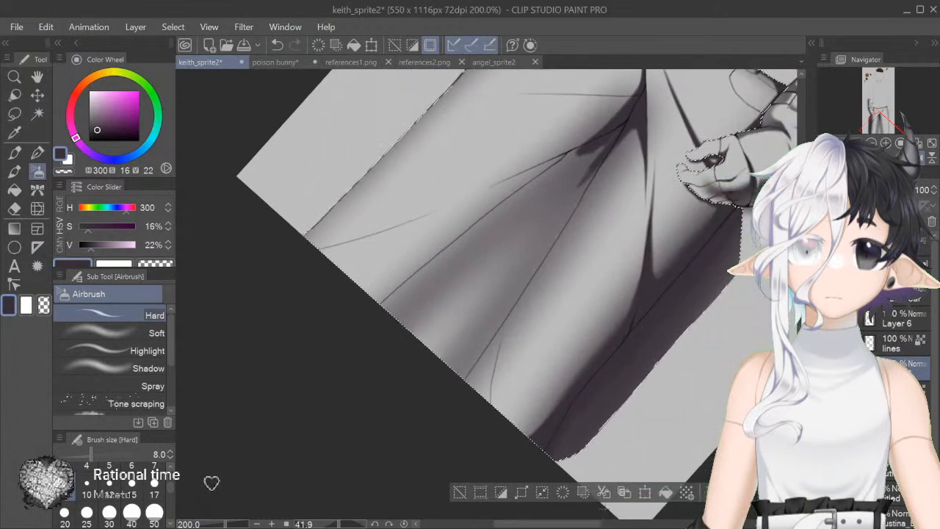
pyautogui.moveTo(477, 202); pyautogui.dragTo(504, 204)
pyautogui.moveTo(488, 323)
pyautogui.mouseDown()
pyautogui.moveTo(485, 267)
pyautogui.moveTo(543, 294)
pyautogui.moveTo(541, 308)
pyautogui.moveTo(482, 269)
pyautogui.mouseUp()
pyautogui.press('[')
pyautogui.press('[')
pyautogui.moveTo(477, 202); pyautogui.dragTo(518, 207)
pyautogui.moveTo(488, 294); pyautogui.dragTo(465, 294)
pyautogui.moveTo(398, 319)
pyautogui.mouseDown()
pyautogui.moveTo(440, 276)
pyautogui.moveTo(515, 237)
pyautogui.moveTo(396, 307)
pyautogui.mouseUp()
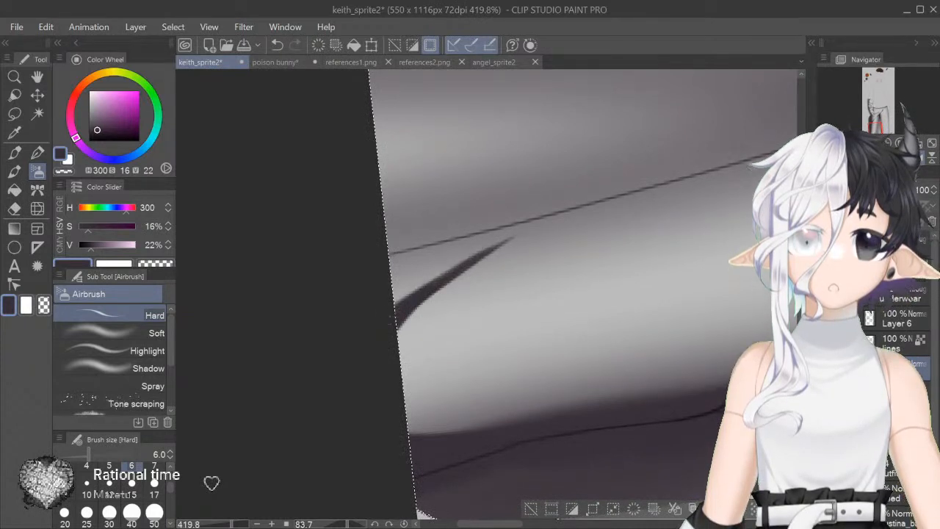
pyautogui.moveTo(477, 248); pyautogui.dragTo(526, 233)
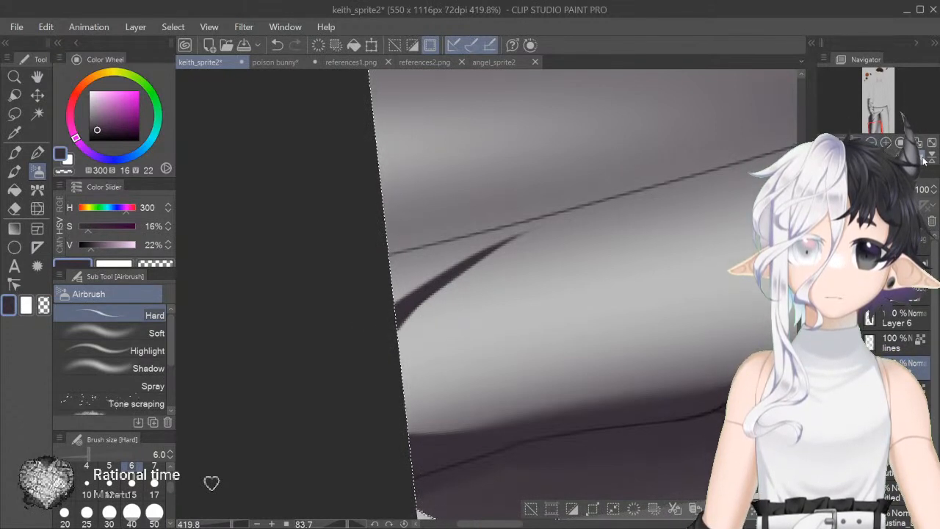
pyautogui.press('h')
pyautogui.press('r')
pyautogui.hotkey('ctrl', '-')
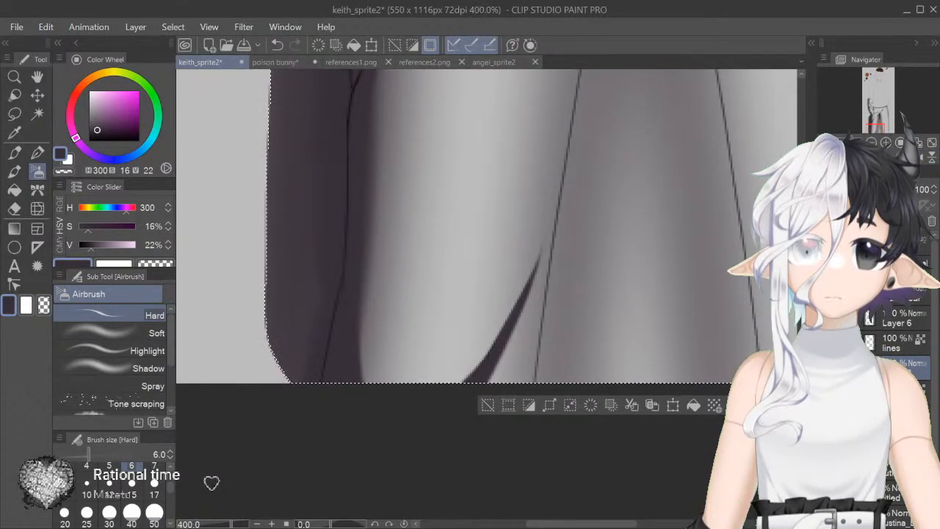
# Step: Paint a broad soft fold rising from the outer-seam shadow near the canvas's lower edge, using the Soft airbrush at size 30
pyautogui.scroll(3, 486, 294)
pyautogui.scroll(-3, 486, 294)
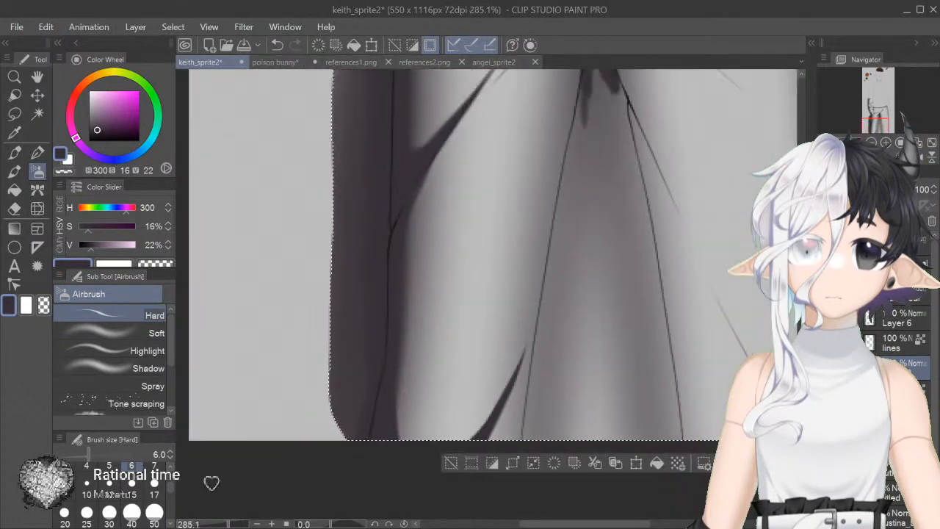
pyautogui.click(147, 333)
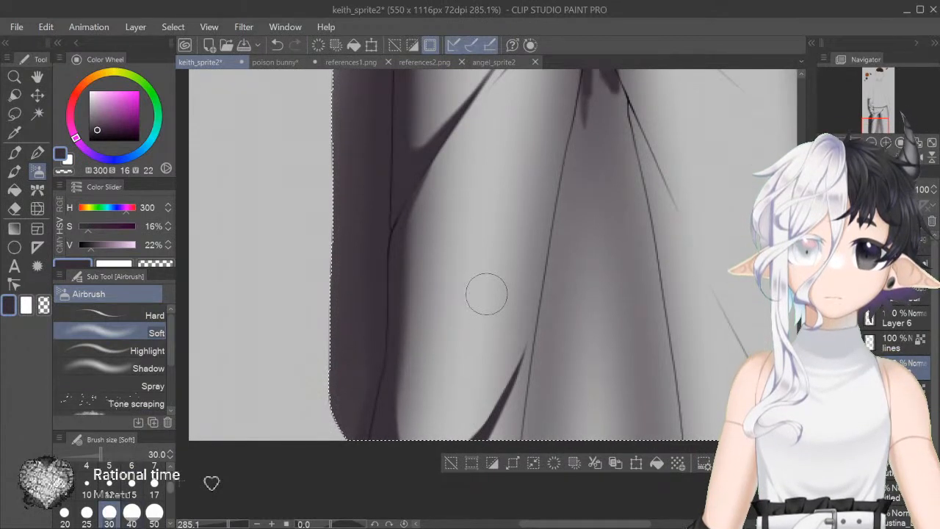
pyautogui.scroll(3, 487, 294)
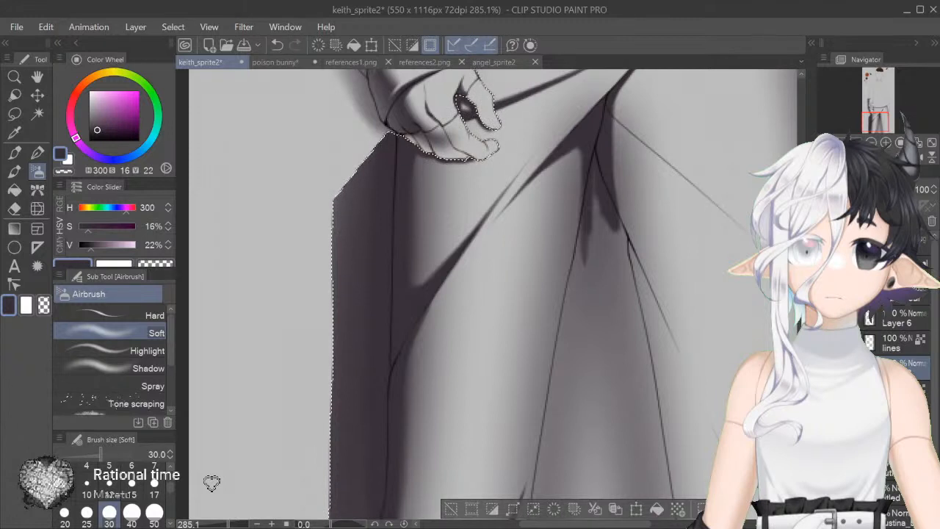
pyautogui.scroll(-5, 486, 293)
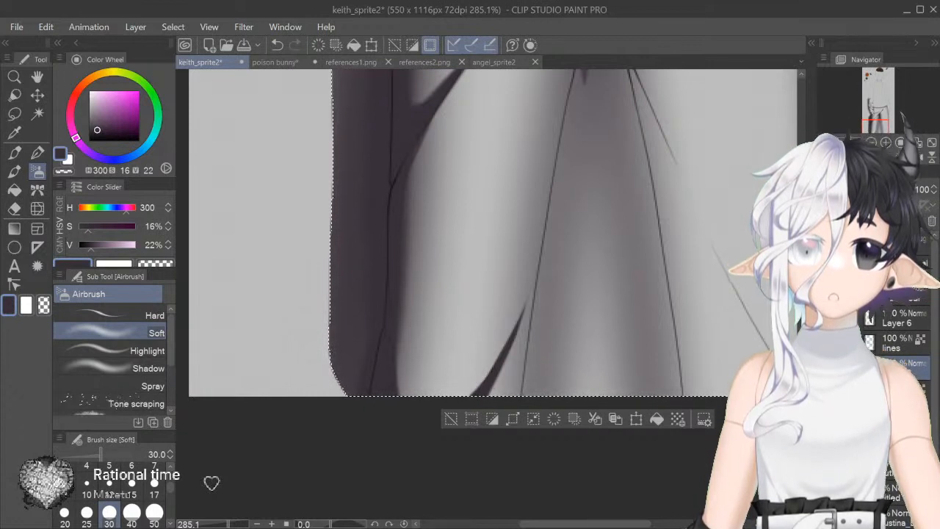
pyautogui.moveTo(362, 371)
pyautogui.mouseDown()
pyautogui.moveTo(473, 217)
pyautogui.moveTo(390, 334)
pyautogui.moveTo(471, 219)
pyautogui.moveTo(389, 356)
pyautogui.moveTo(382, 411)
pyautogui.moveTo(411, 303)
pyautogui.moveTo(443, 254)
pyautogui.moveTo(387, 404)
pyautogui.moveTo(401, 344)
pyautogui.mouseUp()
# Step: Carve both sides of the soft fold into a narrower taper with transparent colour, using the Soft airbrush at sizes 30 and 25
pyautogui.click(67, 169)
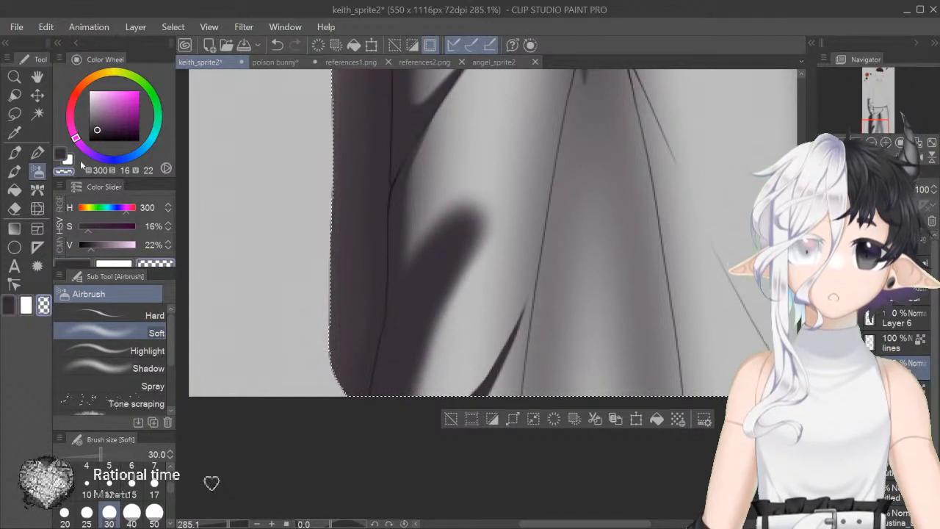
pyautogui.moveTo(485, 235)
pyautogui.mouseDown()
pyautogui.moveTo(455, 318)
pyautogui.moveTo(488, 228)
pyautogui.moveTo(437, 342)
pyautogui.moveTo(444, 338)
pyautogui.mouseUp()
pyautogui.moveTo(497, 188); pyautogui.dragTo(470, 253)
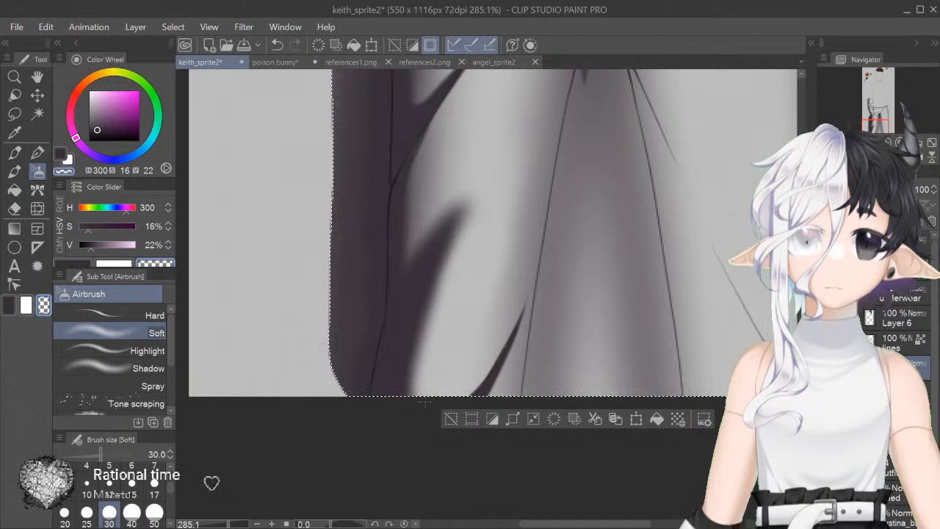
pyautogui.press('[')
pyautogui.moveTo(479, 162); pyautogui.dragTo(426, 247)
pyautogui.moveTo(466, 193); pyautogui.dragTo(415, 261)
pyautogui.moveTo(477, 169); pyautogui.dragTo(411, 268)
pyautogui.moveTo(455, 159); pyautogui.dragTo(412, 268)
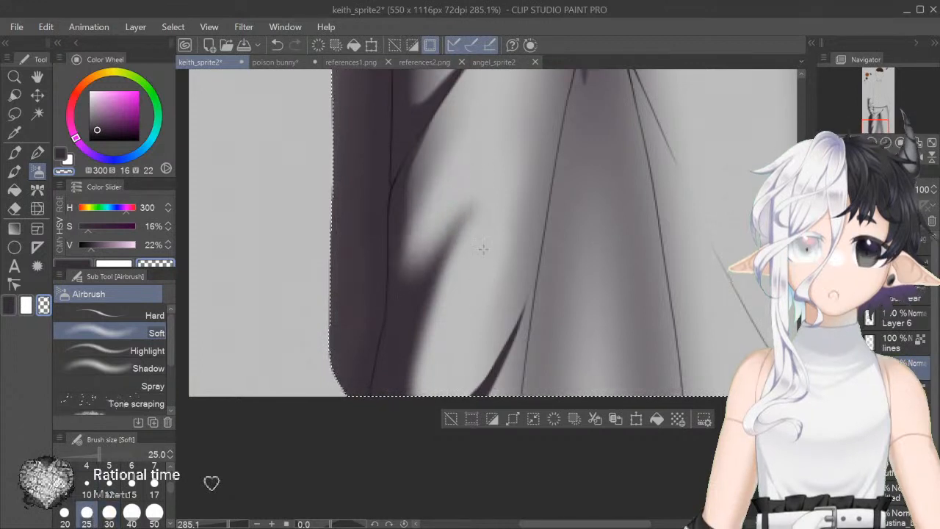
# Step: Extend the lower fold's tip into a dark point angled up across the leg, using the Soft airbrush at size 7
pyautogui.click(73, 263)
pyautogui.click(110, 315)
pyautogui.click(86, 487)
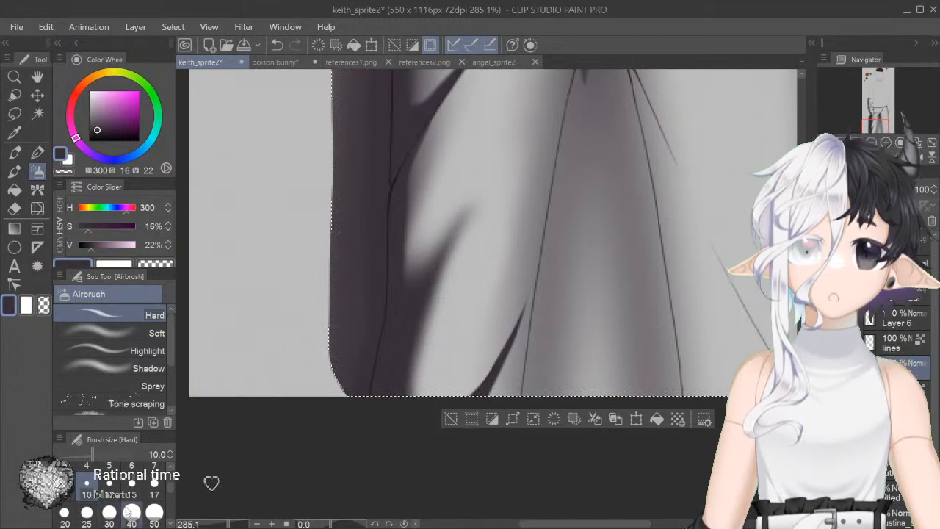
pyautogui.click(111, 333)
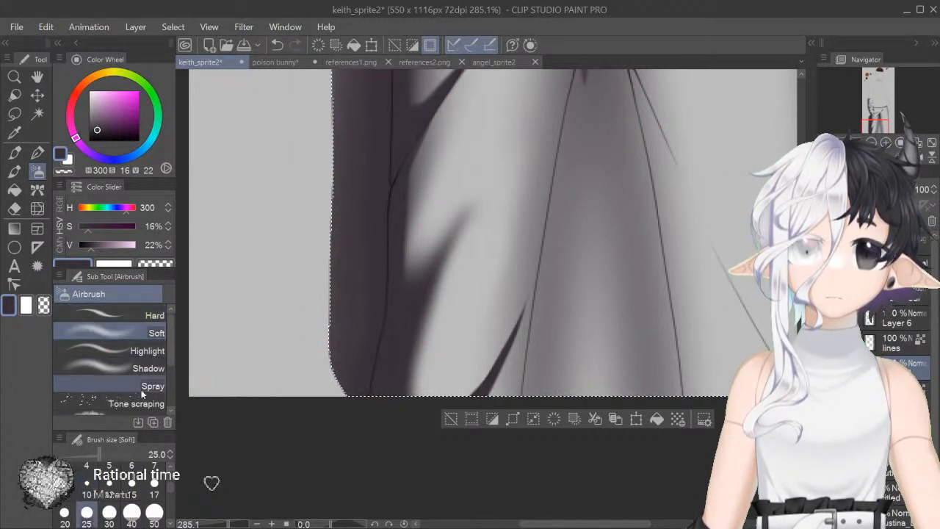
pyautogui.click(154, 466)
pyautogui.moveTo(474, 193); pyautogui.dragTo(441, 256)
pyautogui.moveTo(473, 195); pyautogui.dragTo(441, 255)
pyautogui.moveTo(467, 198); pyautogui.dragTo(501, 157)
pyautogui.moveTo(470, 190)
pyautogui.mouseDown()
pyautogui.moveTo(451, 215)
pyautogui.moveTo(464, 240)
pyautogui.mouseUp()
# Step: Fill the gap between the lower-edge fold and the inner seam and spread the shadow across the seam, with the Hard airbrush at size 12
pyautogui.press('c')
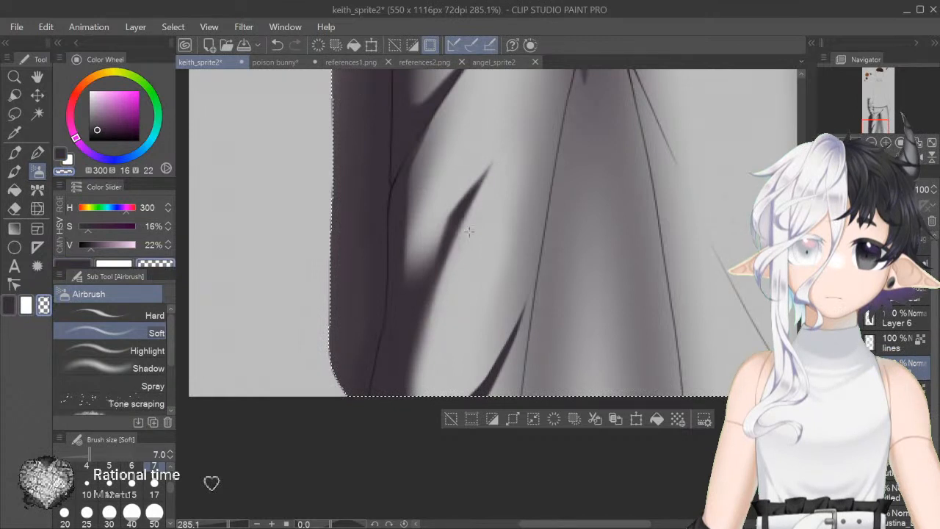
pyautogui.click(109, 512)
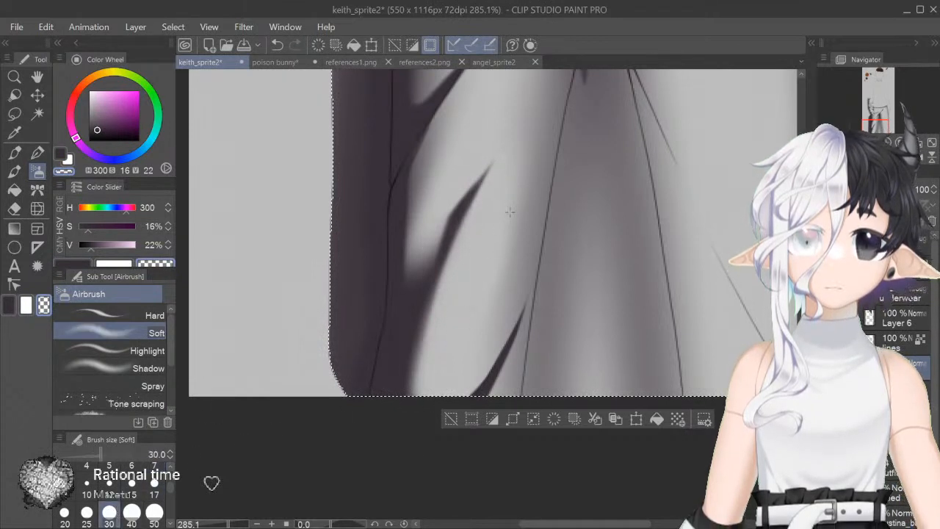
pyautogui.scroll(-2, 502, 353)
pyautogui.scroll(5, 502, 354)
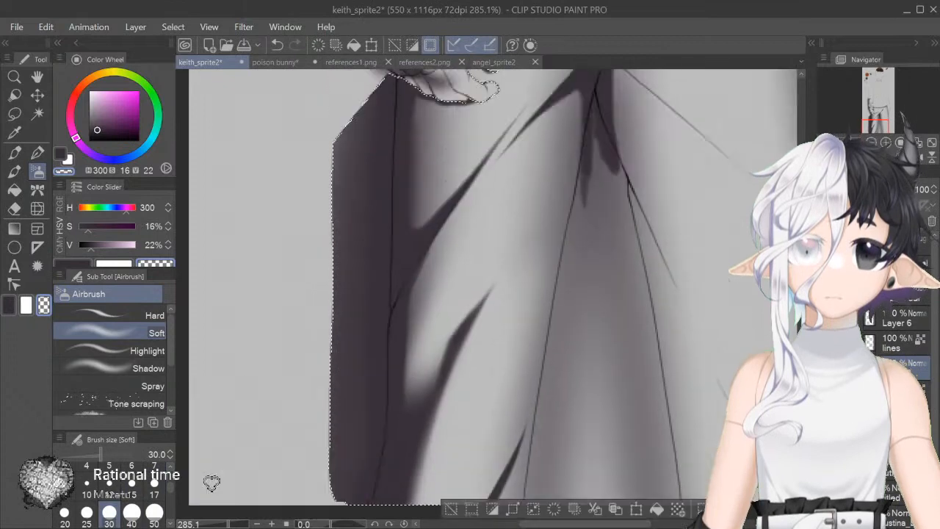
pyautogui.scroll(-4, 502, 353)
pyautogui.click(110, 315)
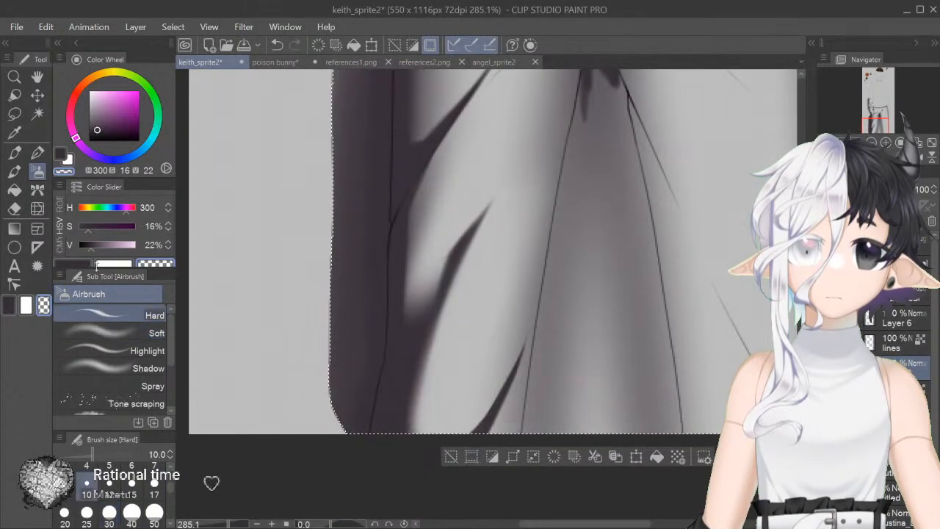
pyautogui.press('c')
pyautogui.moveTo(544, 300); pyautogui.dragTo(507, 415)
pyautogui.moveTo(523, 376)
pyautogui.mouseDown()
pyautogui.moveTo(501, 424)
pyautogui.moveTo(520, 428)
pyautogui.mouseUp()
pyautogui.moveTo(538, 345); pyautogui.dragTo(520, 390)
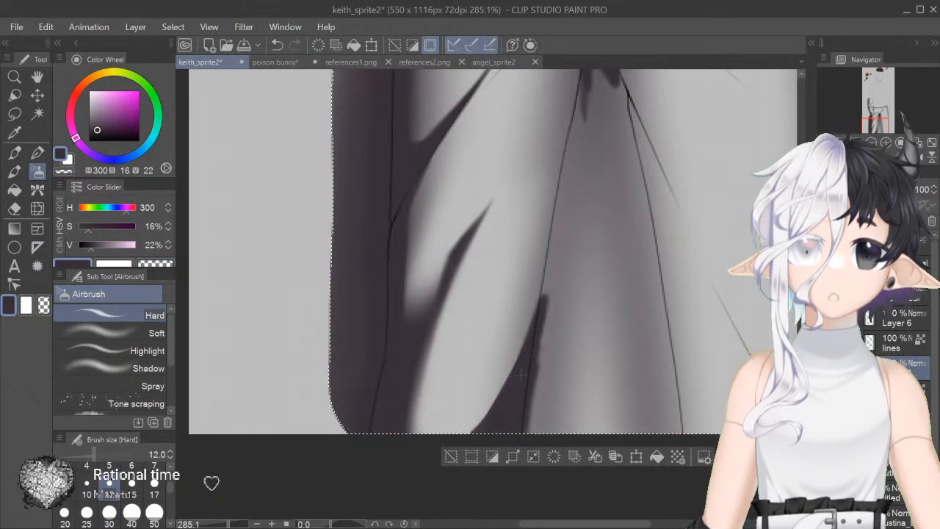
pyautogui.click(86, 486)
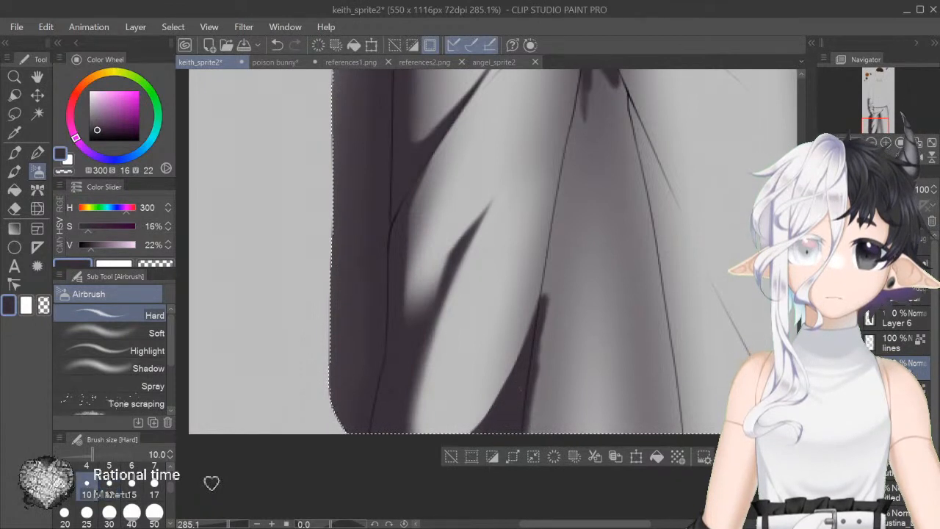
# Step: Paint a continuous dark band along the inner seam from the crotch down to the lower fold, using the Hard airbrush at size 12
pyautogui.scroll(3, 493, 294)
pyautogui.scroll(1, 493, 294)
pyautogui.press(']')
pyautogui.moveTo(589, 172); pyautogui.dragTo(566, 334)
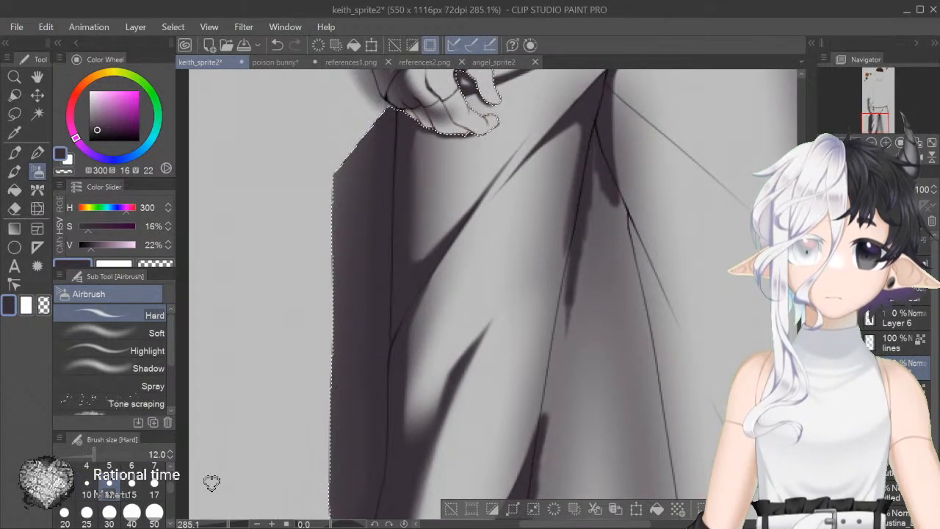
pyautogui.hotkey('ctrl', 'z')
pyautogui.moveTo(575, 226)
pyautogui.mouseDown()
pyautogui.moveTo(538, 429)
pyautogui.moveTo(542, 412)
pyautogui.moveTo(535, 433)
pyautogui.mouseUp()
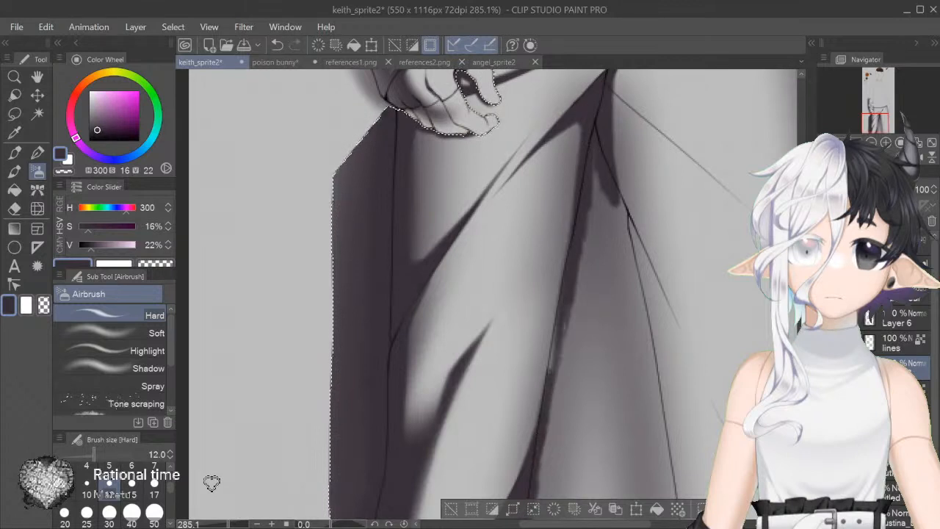
# Step: Mirror the view and shade beneath the other thigh's diagonal crease where it meets the crotch, with the Hard airbrush at size 10
pyautogui.press('h')
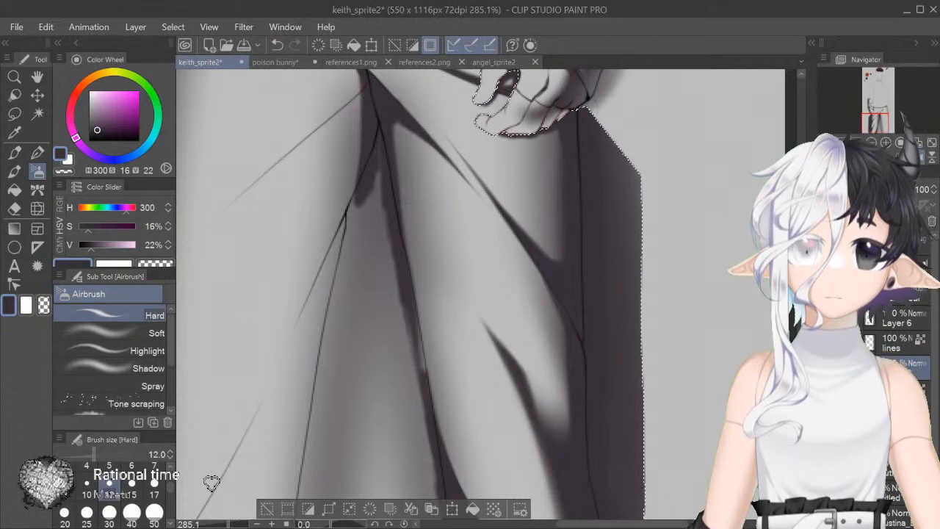
pyautogui.moveTo(609, 524); pyautogui.dragTo(585, 526)
pyautogui.moveTo(801, 426); pyautogui.dragTo(801, 390)
pyautogui.scroll(2, 212, 482)
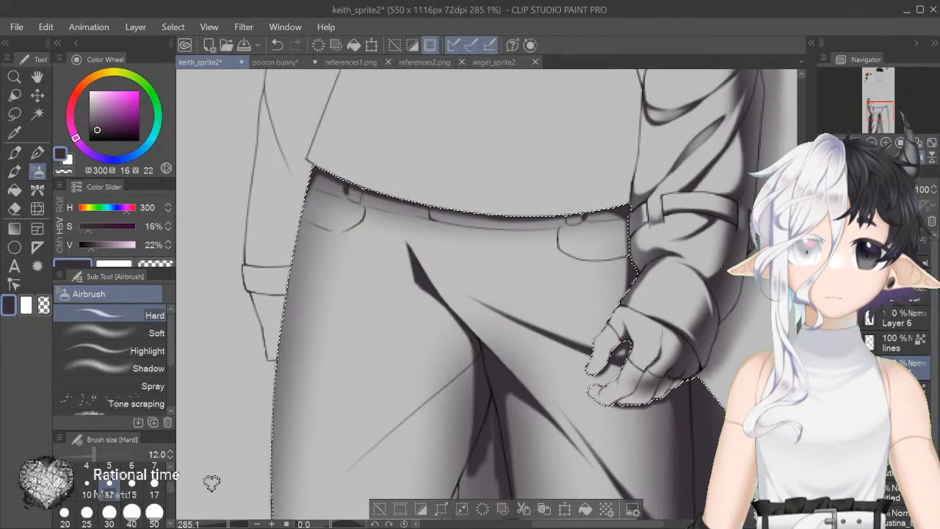
pyautogui.scroll(-4, 212, 482)
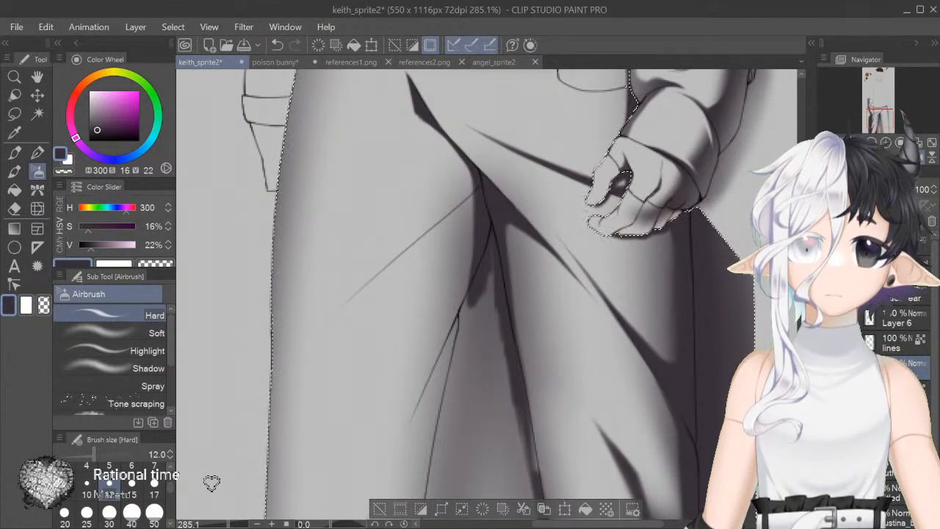
pyautogui.press('[')
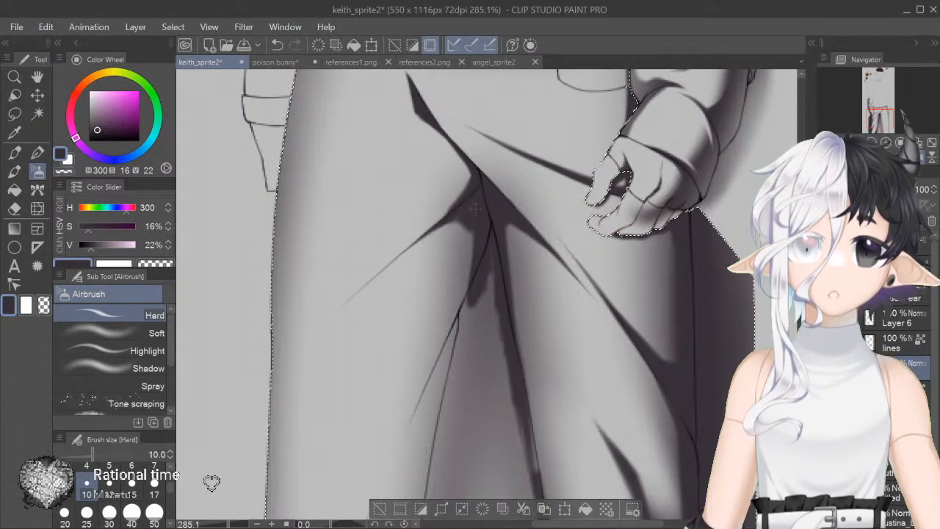
pyautogui.moveTo(454, 219); pyautogui.dragTo(476, 267)
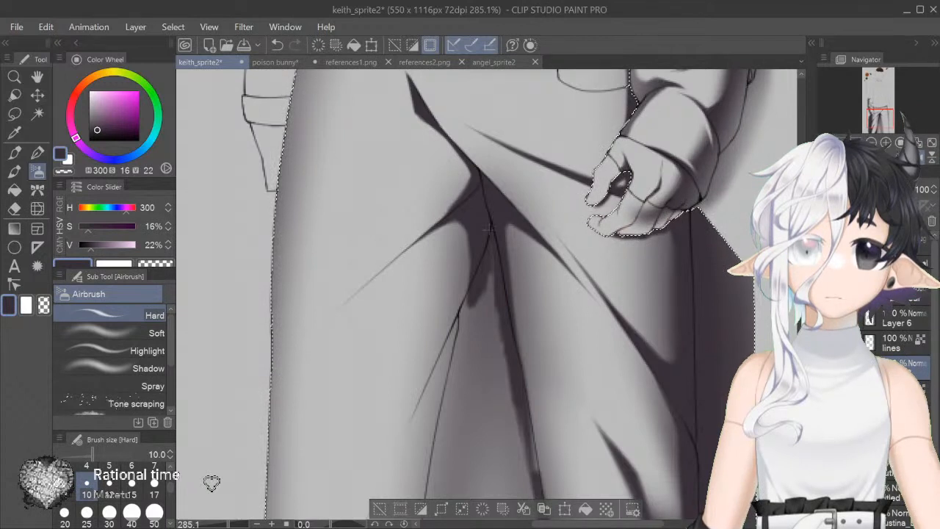
# Step: Extend the diagonal thigh crease outward into a thick fold ending in a tapered, downward-curving tip, and deepen the shadow below the crotch
pyautogui.moveTo(310, 335); pyautogui.dragTo(397, 257)
pyautogui.moveTo(328, 323); pyautogui.dragTo(397, 257)
pyautogui.moveTo(465, 282)
pyautogui.mouseDown()
pyautogui.moveTo(471, 249)
pyautogui.moveTo(466, 334)
pyautogui.mouseUp()
pyautogui.moveTo(309, 348); pyautogui.dragTo(313, 337)
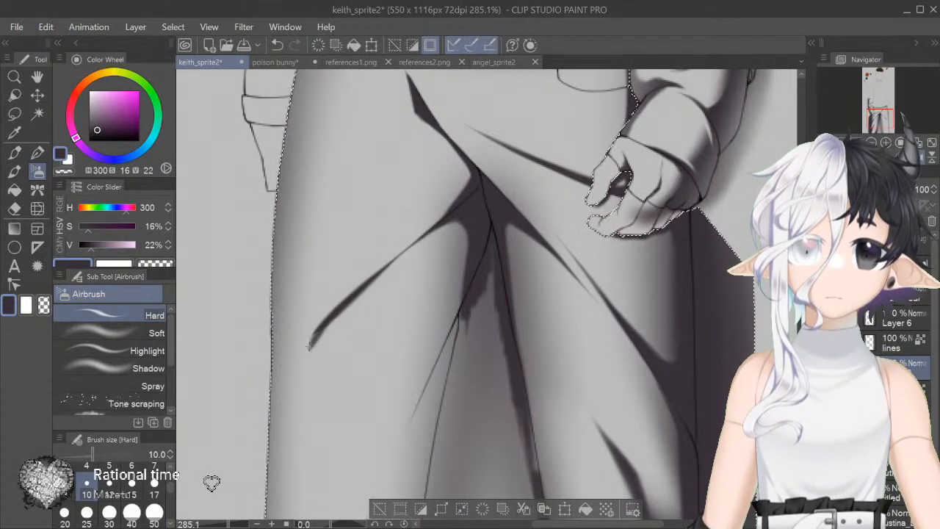
pyautogui.moveTo(301, 376); pyautogui.dragTo(346, 307)
pyautogui.moveTo(319, 345); pyautogui.dragTo(341, 316)
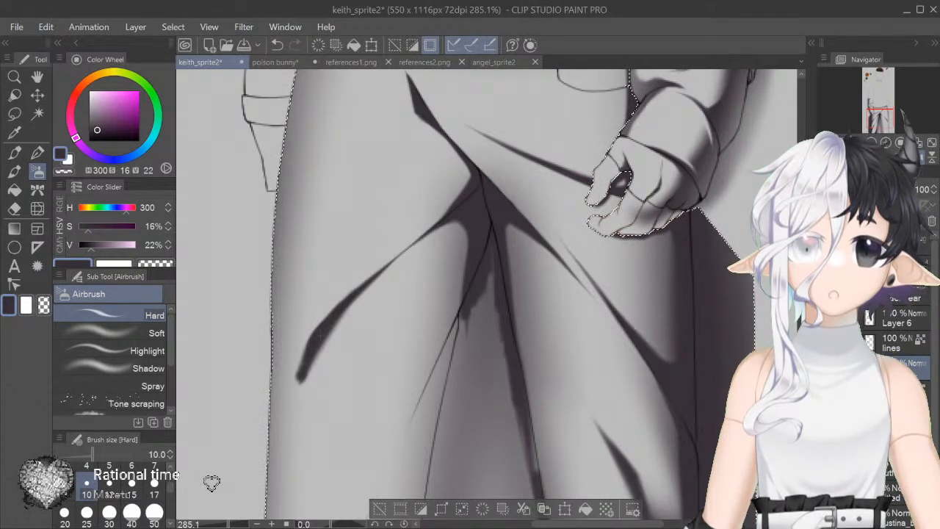
pyautogui.moveTo(294, 394); pyautogui.dragTo(367, 280)
pyautogui.moveTo(332, 335); pyautogui.dragTo(384, 270)
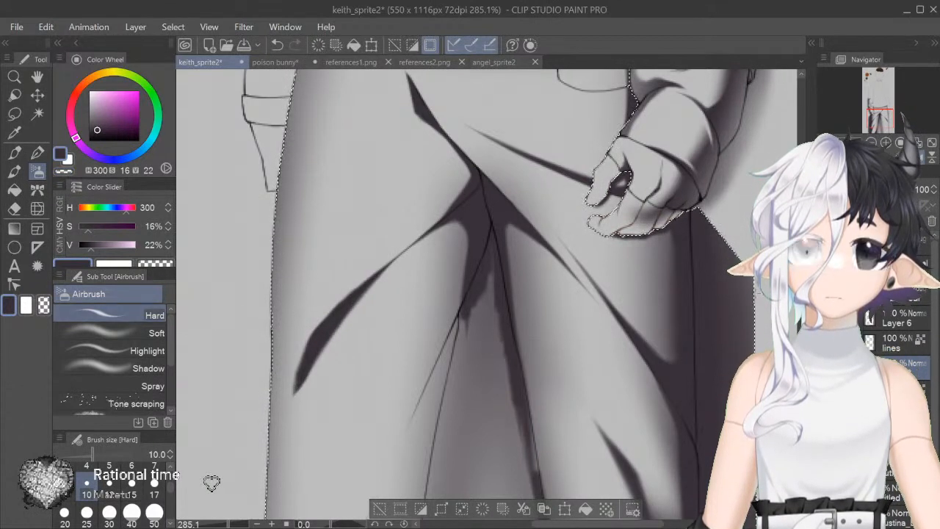
# Step: Rotate the canvas and paint a dark band along the other leg's inner seam up to the crotch, with the Hard airbrush at size 15
pyautogui.scroll(-1, 486, 294)
pyautogui.scroll(-3, 485, 293)
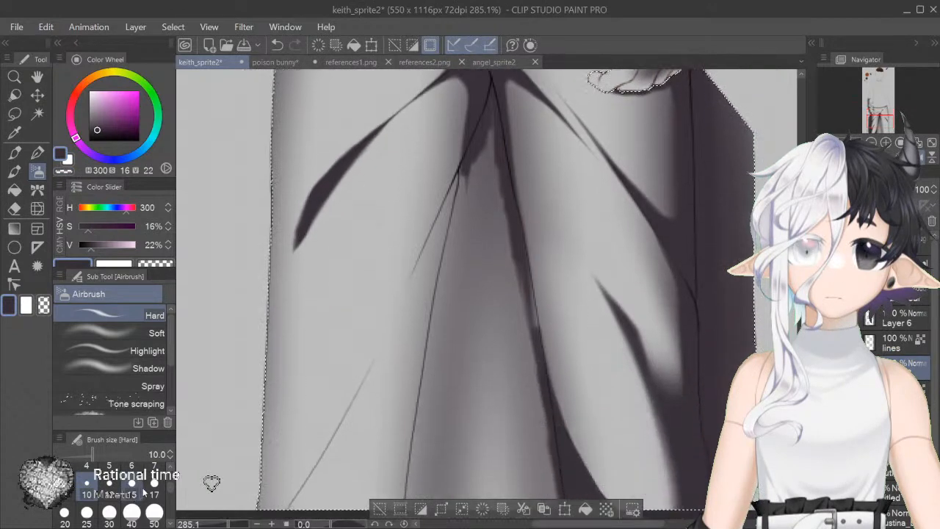
pyautogui.click(133, 485)
pyautogui.press('h')
pyautogui.moveTo(412, 186); pyautogui.dragTo(565, 186)
pyautogui.scroll(-3, 487, 294)
pyautogui.scroll(-2, 487, 293)
pyautogui.moveTo(389, 330); pyautogui.dragTo(521, 248)
pyautogui.moveTo(419, 311); pyautogui.dragTo(566, 225)
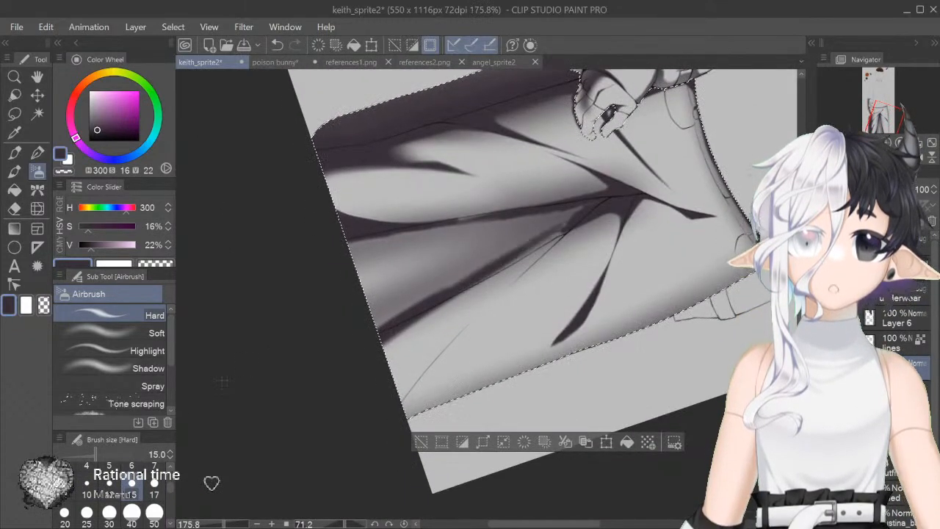
# Step: Thicken the same inner-seam shadow on the leg's side of the line with the Hard airbrush at size 12, redoing the first stroke
pyautogui.press('[')
pyautogui.moveTo(384, 343); pyautogui.dragTo(512, 265)
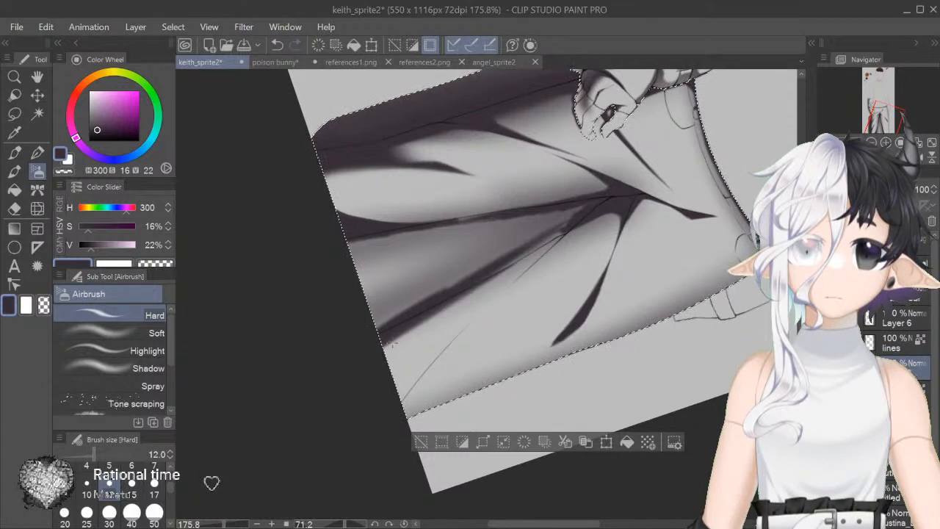
pyautogui.hotkey('ctrl', 'z')
pyautogui.moveTo(382, 343); pyautogui.dragTo(456, 300)
pyautogui.moveTo(413, 324); pyautogui.dragTo(567, 226)
# Step: Paint a short pointed fold along the crease branching off the inner seam below the crotch, using the Hard airbrush at size 10
pyautogui.press('[')
pyautogui.scroll(2, 464, 288)
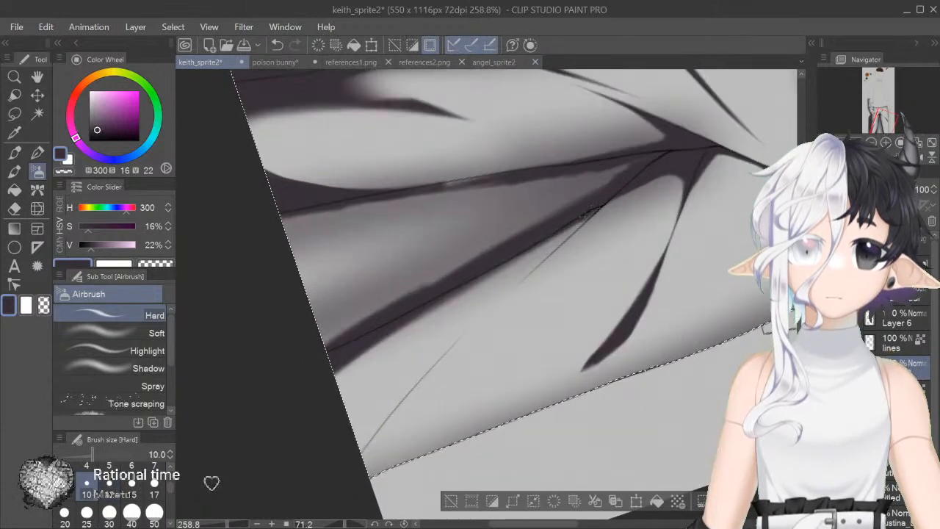
pyautogui.moveTo(573, 224); pyautogui.dragTo(529, 270)
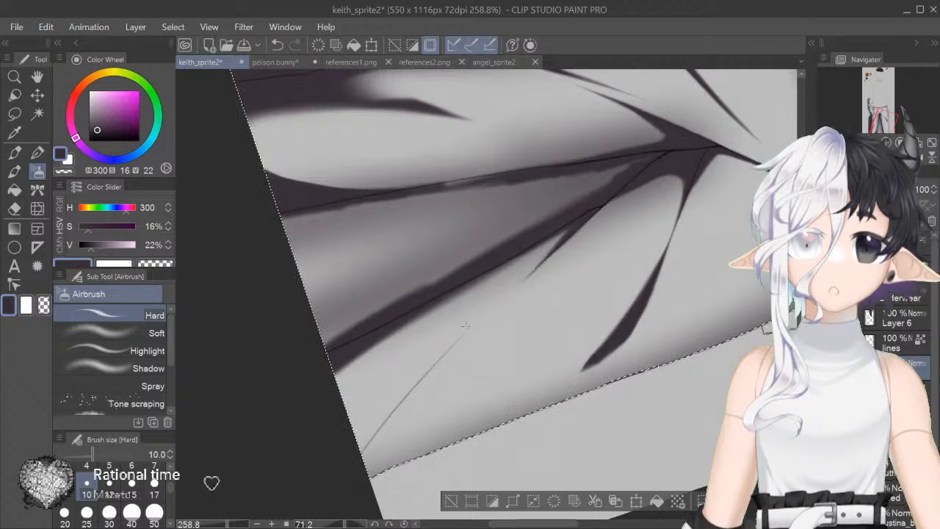
pyautogui.hotkey('ctrl', 'z')
pyautogui.moveTo(565, 237); pyautogui.dragTo(518, 275)
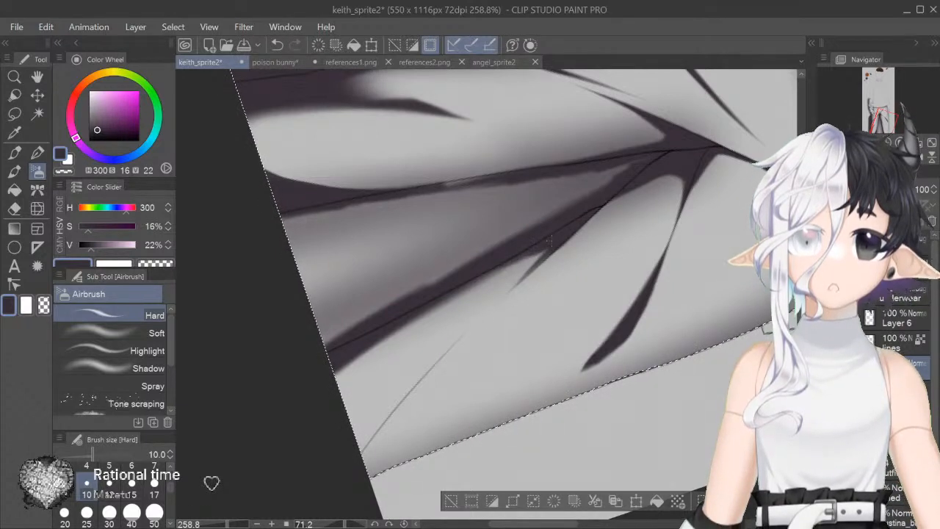
# Step: Redo the branching fold as a slimmer taper and darken the crease line running in from the canvas's lower edge
pyautogui.moveTo(503, 265); pyautogui.dragTo(278, 418)
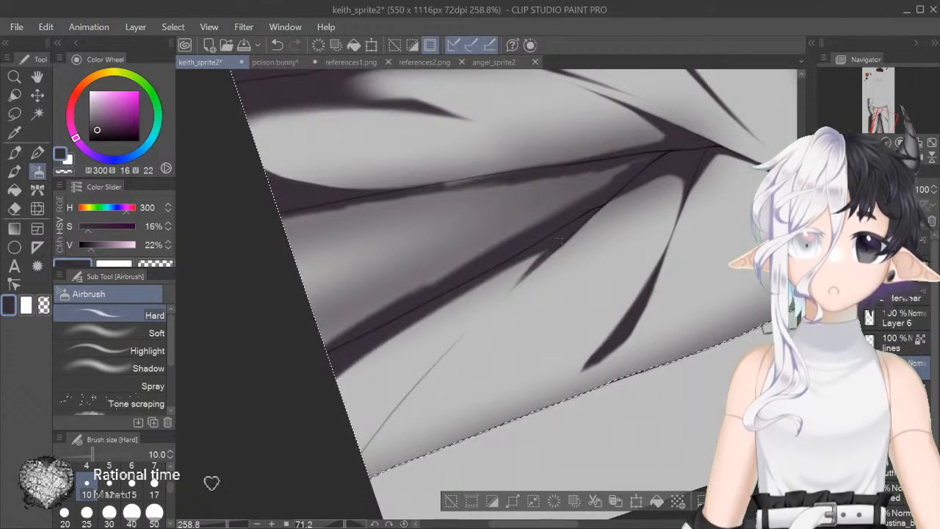
pyautogui.hotkey('ctrl', 'z')
pyautogui.hotkey('ctrl', 'z')
pyautogui.moveTo(515, 331); pyautogui.dragTo(516, 297)
pyautogui.moveTo(588, 331); pyautogui.dragTo(573, 358)
pyautogui.hotkey('ctrl', 'z')
pyautogui.hotkey('ctrl', 'z')
pyautogui.moveTo(579, 231); pyautogui.dragTo(492, 279)
pyautogui.hotkey('ctrl', 'z')
pyautogui.moveTo(582, 232); pyautogui.dragTo(508, 270)
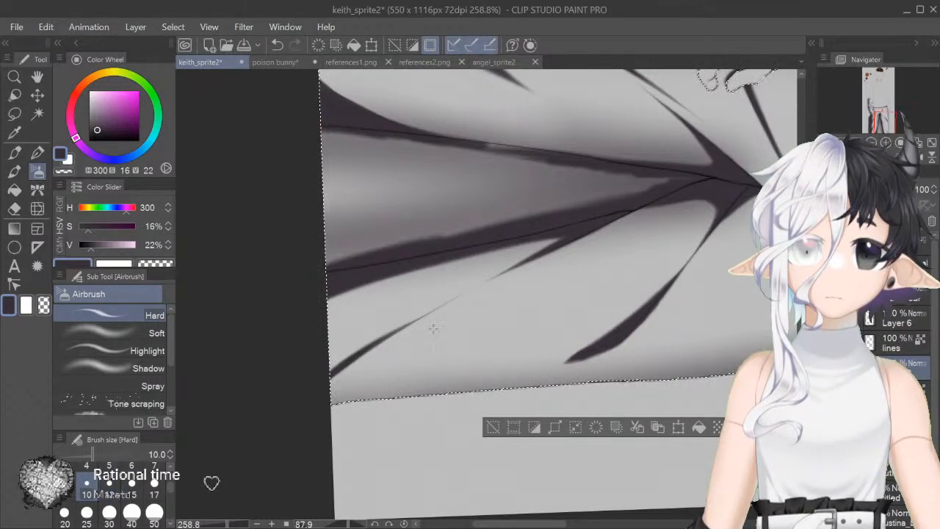
# Step: Thicken the crease running in from the canvas's lower edge into a long tapered fold with the Hard airbrush at size 12
pyautogui.press(']')
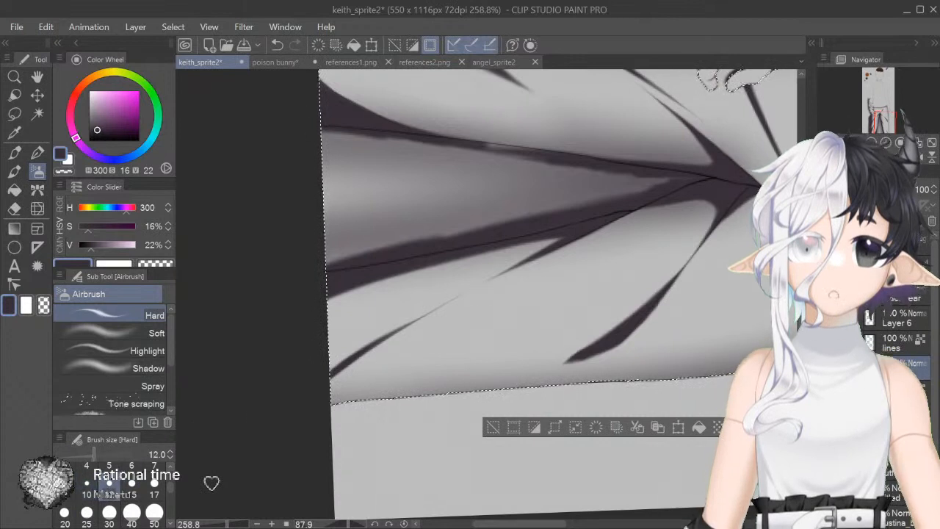
pyautogui.scroll(-1, 376, 367)
pyautogui.moveTo(331, 333); pyautogui.dragTo(331, 336)
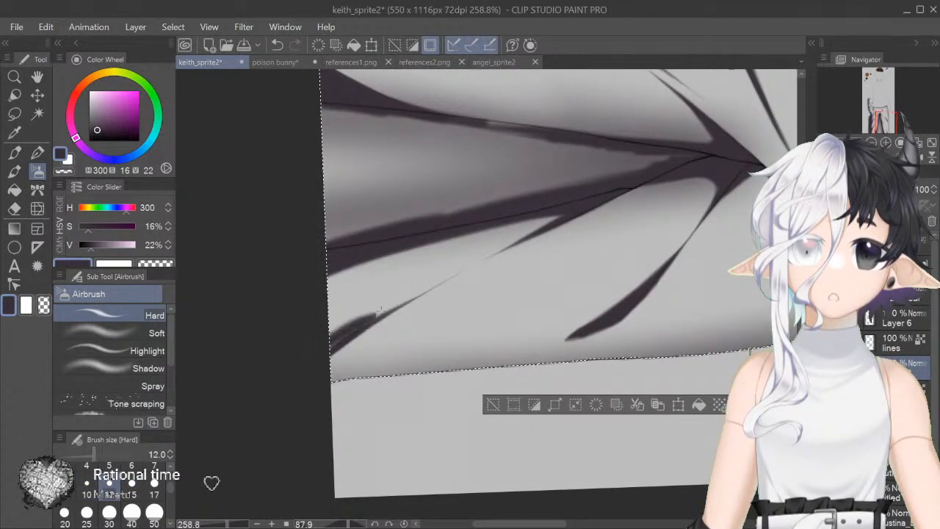
pyautogui.moveTo(314, 352); pyautogui.dragTo(457, 275)
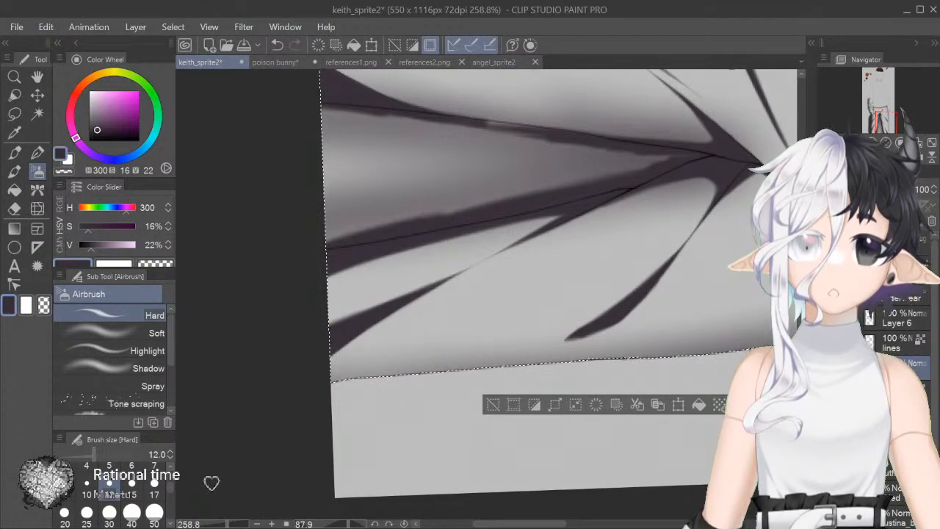
# Step: Reset the canvas rotation and paint a thin dark band along the leg's outer edge from waist to hem with the Hard airbrush at size 15
pyautogui.moveTo(587, 308); pyautogui.dragTo(705, 206)
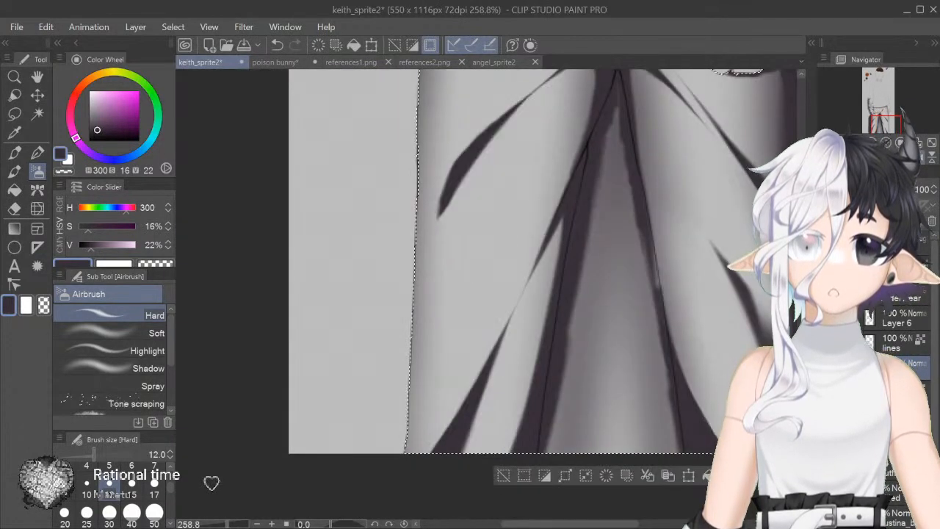
pyautogui.moveTo(514, 235); pyautogui.dragTo(501, 406)
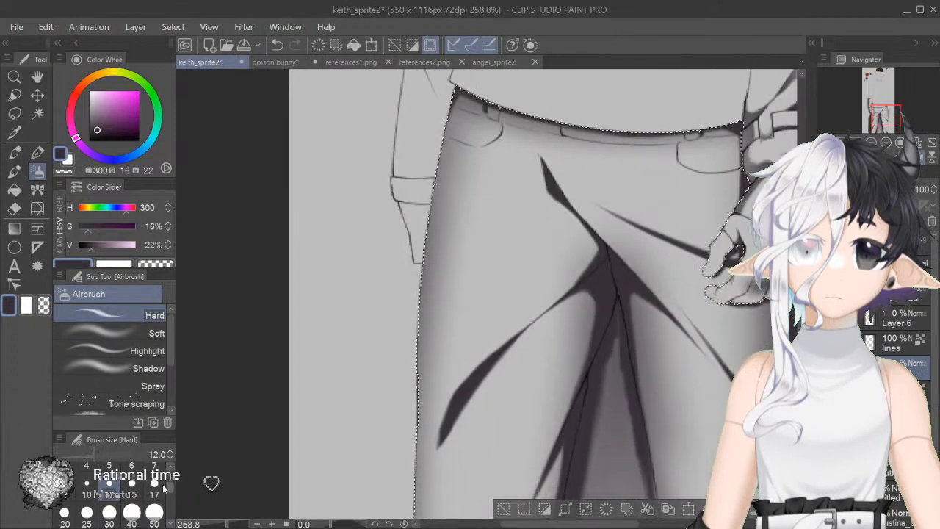
pyautogui.press(']')
pyautogui.moveTo(451, 95); pyautogui.dragTo(420, 243)
pyautogui.moveTo(450, 143)
pyautogui.mouseDown()
pyautogui.moveTo(408, 349)
pyautogui.moveTo(425, 355)
pyautogui.moveTo(425, 234)
pyautogui.mouseUp()
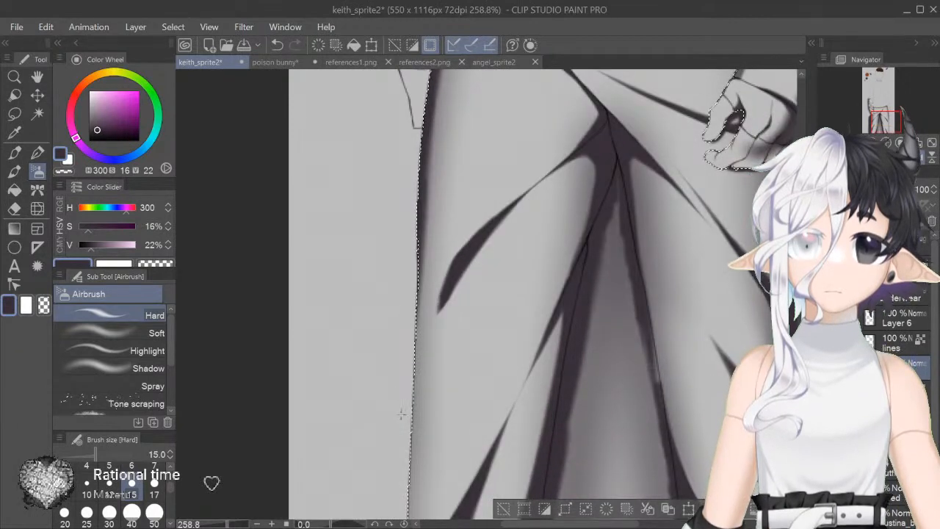
pyautogui.scroll(-3, 544, 294)
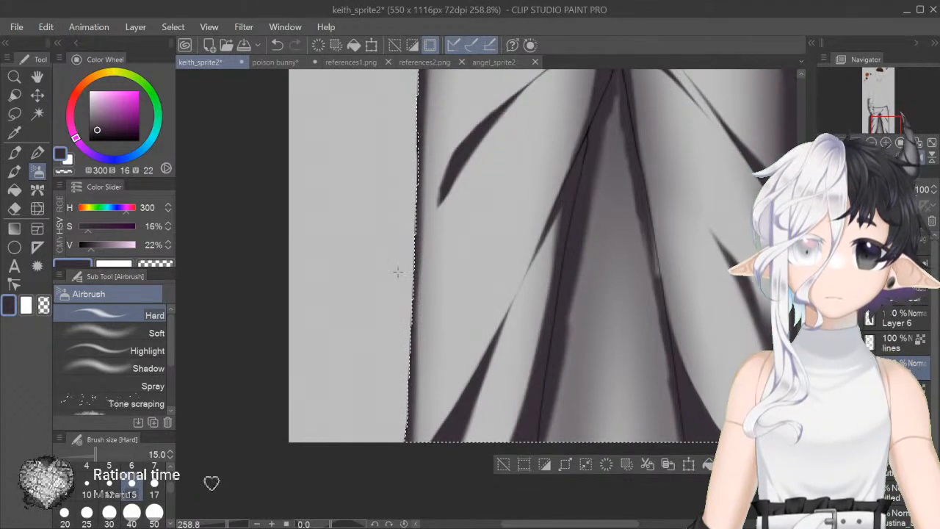
# Step: Deepen the shading along the same leg's inner seam with the Hard airbrush at size 40, redoing the first stroke
pyautogui.click(131, 513)
pyautogui.moveTo(570, 194); pyautogui.dragTo(551, 338)
pyautogui.hotkey('ctrl', 'z')
pyautogui.moveTo(578, 190); pyautogui.dragTo(543, 433)
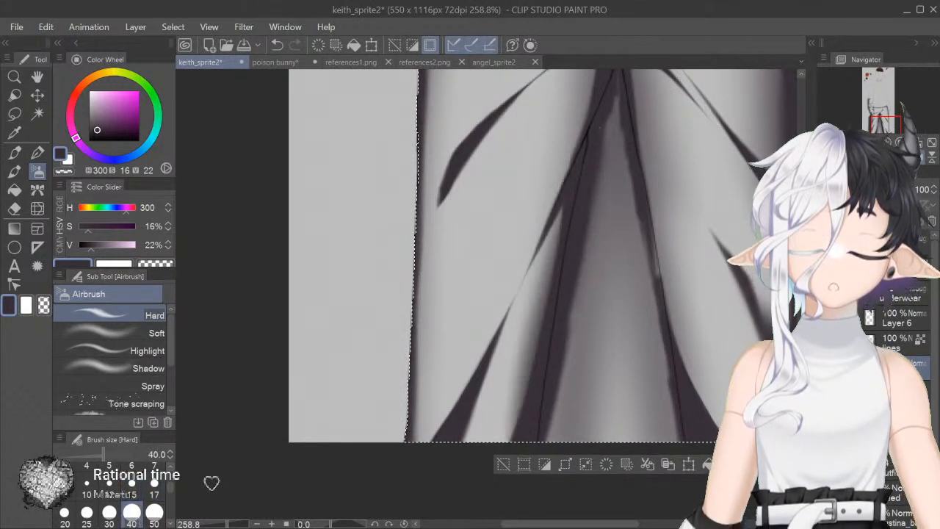
# Step: Rotate the canvas and block in a dark patch on the upper thigh between the two folds that meet at the crotch
pyautogui.click(150, 332)
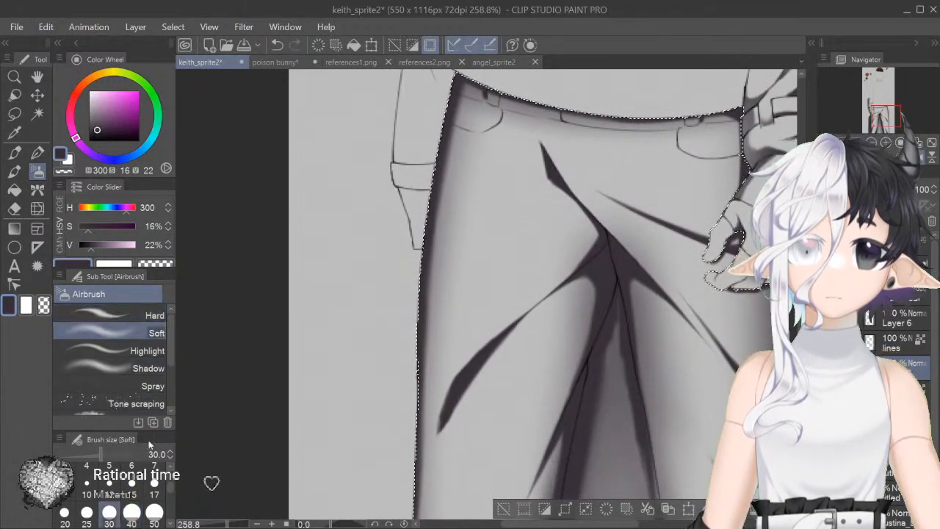
pyautogui.click(87, 513)
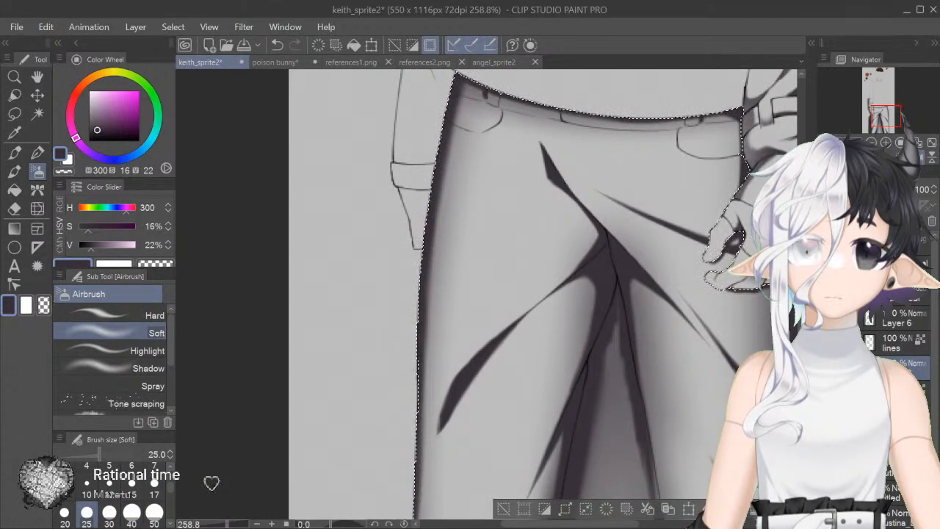
pyautogui.moveTo(581, 229)
pyautogui.mouseDown()
pyautogui.moveTo(515, 183)
pyautogui.moveTo(485, 189)
pyautogui.moveTo(505, 203)
pyautogui.moveTo(515, 269)
pyautogui.moveTo(481, 215)
pyautogui.moveTo(485, 198)
pyautogui.moveTo(450, 218)
pyautogui.moveTo(471, 158)
pyautogui.mouseUp()
pyautogui.click(497, 188)
pyautogui.hotkey('ctrl', 'z')
pyautogui.press('[')
pyautogui.press('[')
# Step: Trim the patch's edges facing the folds with the Hard airbrush in transparent colour at size 12, leaving a light gap
pyautogui.click(118, 315)
pyautogui.click(63, 171)
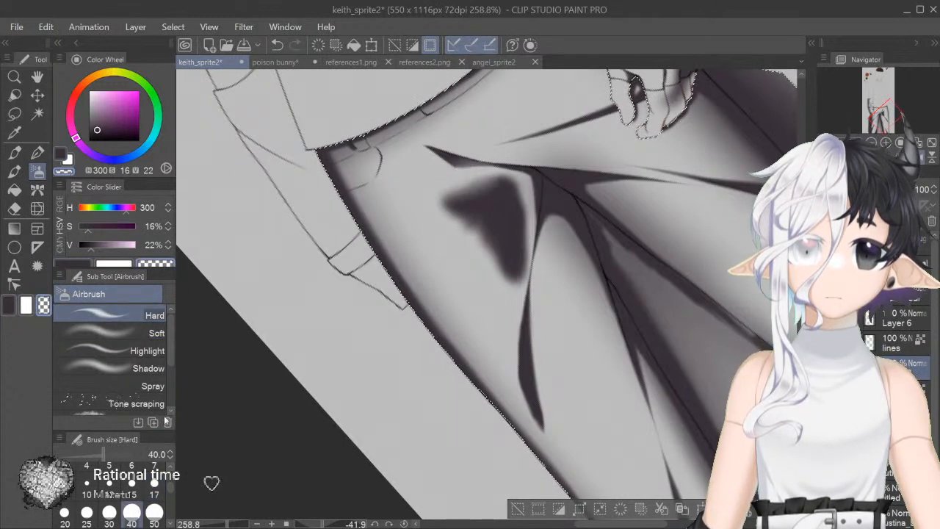
pyautogui.hotkey('ctrl', 'z')
pyautogui.click(109, 488)
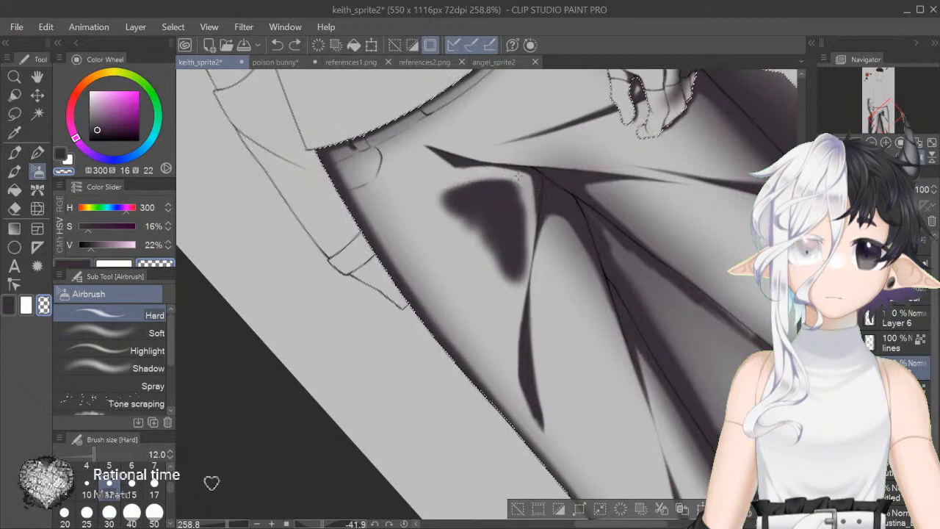
pyautogui.moveTo(519, 286); pyautogui.dragTo(508, 319)
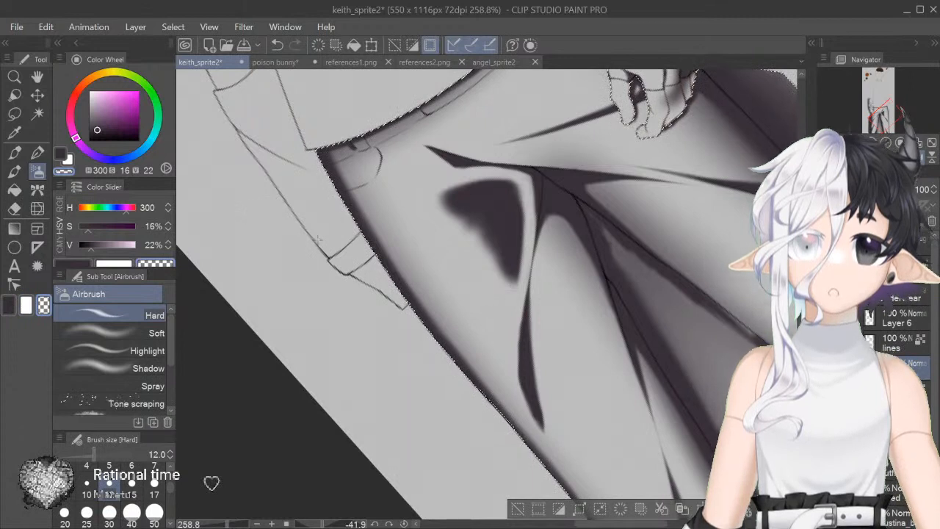
# Step: Fade the patch's outer side into the thigh with the Soft airbrush in transparent colour, using sizes 25, 40 and 30
pyautogui.click(105, 332)
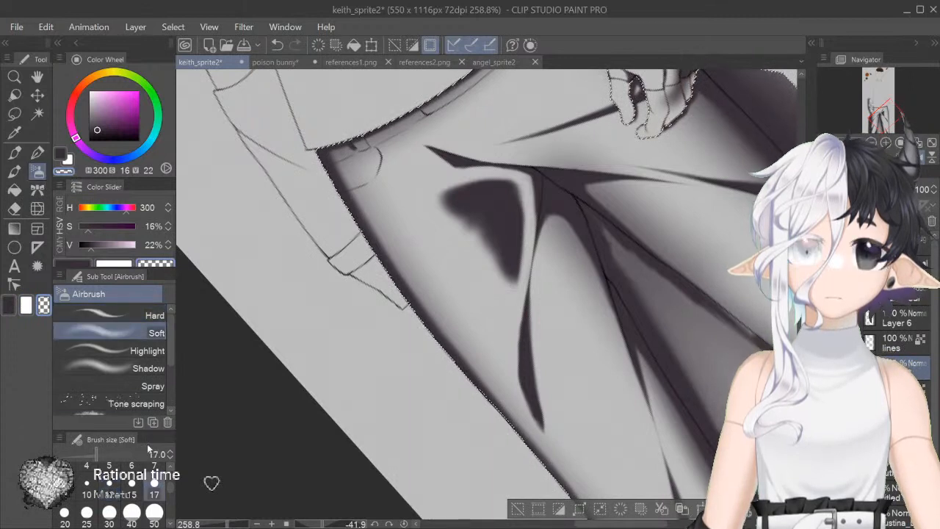
pyautogui.click(87, 512)
pyautogui.moveTo(478, 220)
pyautogui.mouseDown()
pyautogui.moveTo(462, 198)
pyautogui.moveTo(444, 206)
pyautogui.mouseUp()
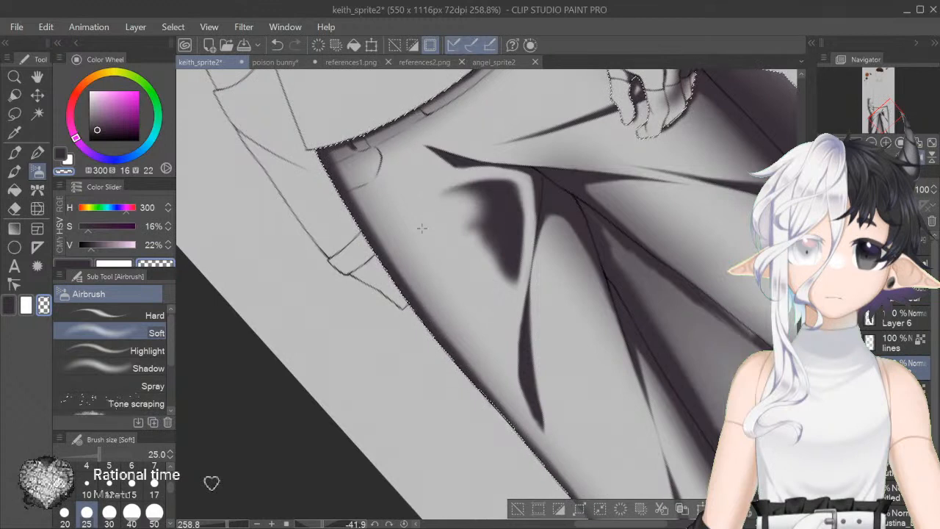
pyautogui.click(131, 512)
pyautogui.moveTo(494, 200)
pyautogui.mouseDown()
pyautogui.moveTo(487, 212)
pyautogui.moveTo(514, 283)
pyautogui.mouseUp()
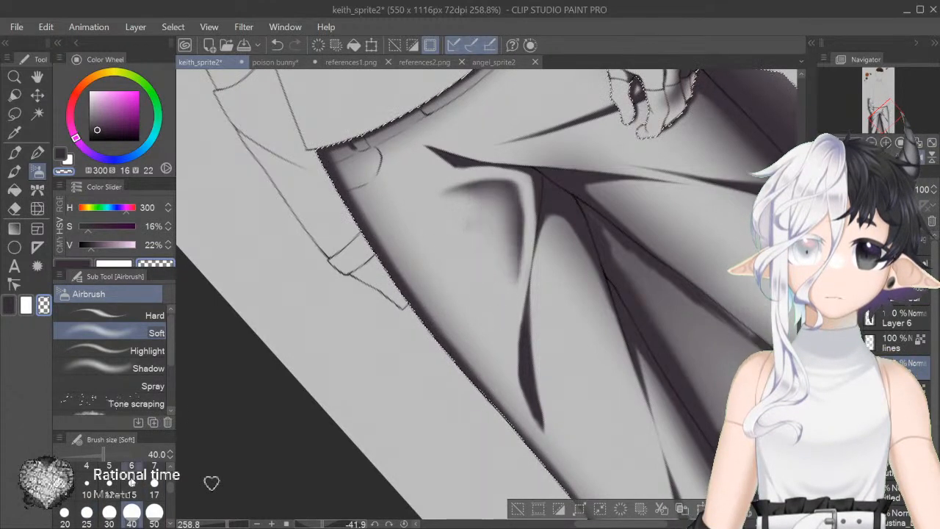
pyautogui.press('[')
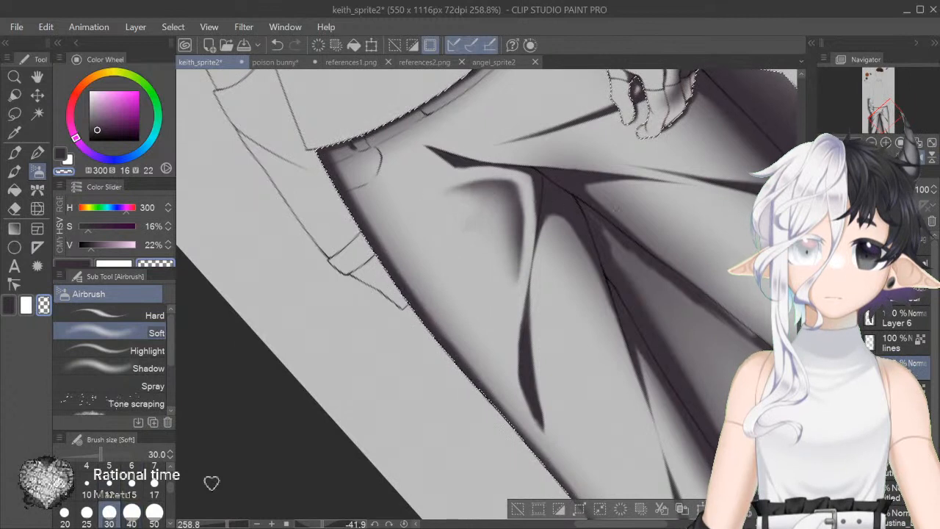
# Step: Paint a soft dark shadow on the inner thigh between the long fold and the seam, redoing it with the Soft airbrush at size 15
pyautogui.click(62, 161)
pyautogui.moveTo(555, 258); pyautogui.dragTo(567, 315)
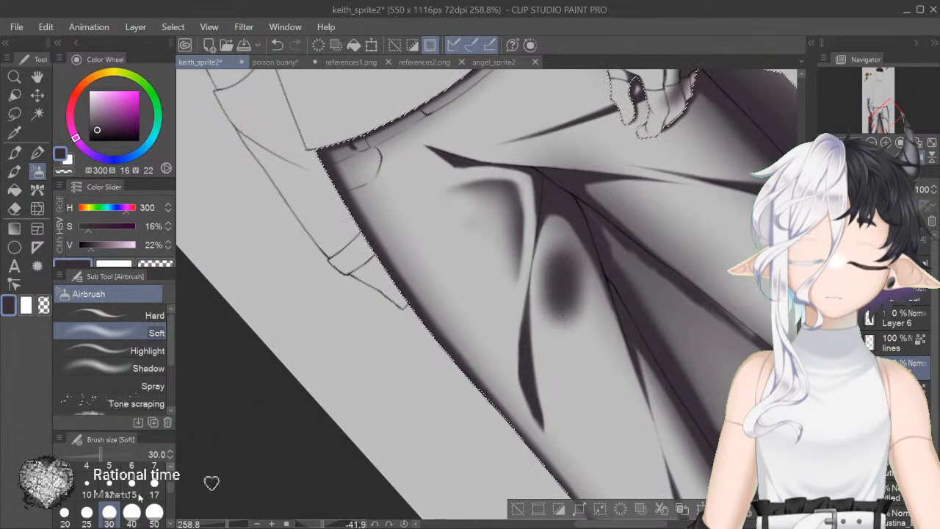
pyautogui.click(135, 492)
pyautogui.hotkey('ctrl', 'z')
pyautogui.moveTo(556, 238); pyautogui.dragTo(557, 314)
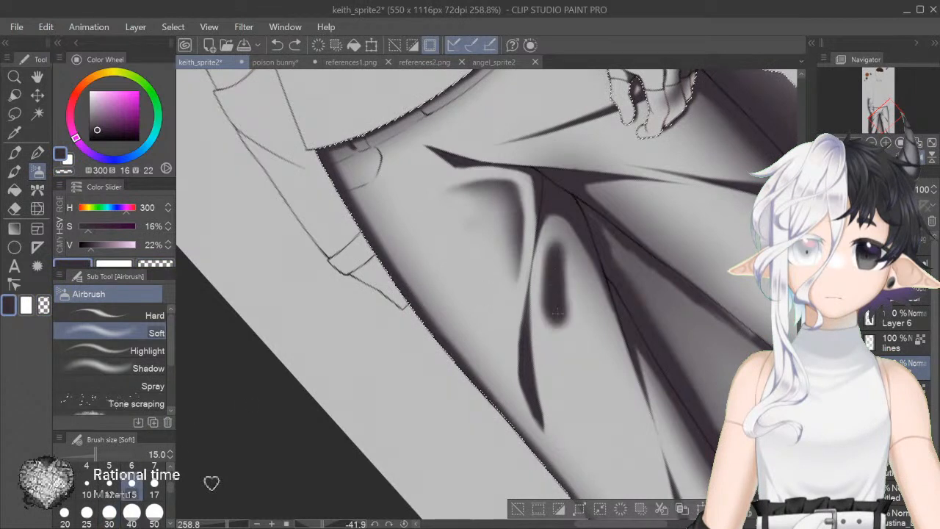
pyautogui.moveTo(558, 253); pyautogui.dragTo(560, 264)
pyautogui.press('c')
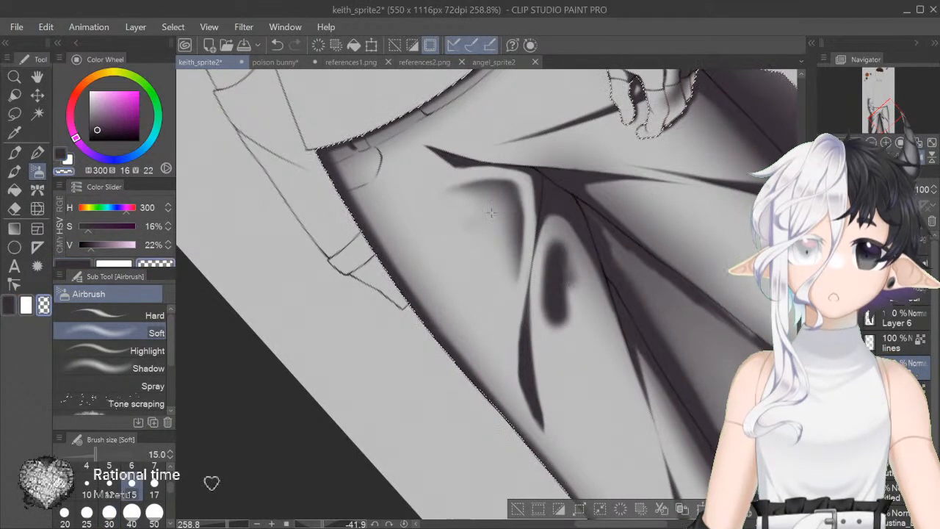
pyautogui.click(61, 154)
pyautogui.moveTo(584, 286)
pyautogui.mouseDown()
pyautogui.moveTo(571, 264)
pyautogui.moveTo(584, 309)
pyautogui.moveTo(572, 314)
pyautogui.moveTo(576, 294)
pyautogui.moveTo(593, 308)
pyautogui.mouseUp()
# Step: Hollow out the inner-thigh shadow into a faded arch with the Soft airbrush in transparent colour at size 30
pyautogui.press('c')
pyautogui.click(108, 512)
pyautogui.moveTo(587, 338)
pyautogui.mouseDown()
pyautogui.moveTo(578, 298)
pyautogui.moveTo(563, 340)
pyautogui.moveTo(551, 320)
pyautogui.mouseUp()
pyautogui.moveTo(561, 255)
pyautogui.mouseDown()
pyautogui.moveTo(568, 349)
pyautogui.moveTo(557, 253)
pyautogui.moveTo(559, 339)
pyautogui.moveTo(570, 274)
pyautogui.moveTo(594, 372)
pyautogui.moveTo(557, 284)
pyautogui.moveTo(560, 335)
pyautogui.mouseUp()
pyautogui.moveTo(576, 283)
pyautogui.mouseDown()
pyautogui.moveTo(559, 336)
pyautogui.moveTo(588, 336)
pyautogui.mouseUp()
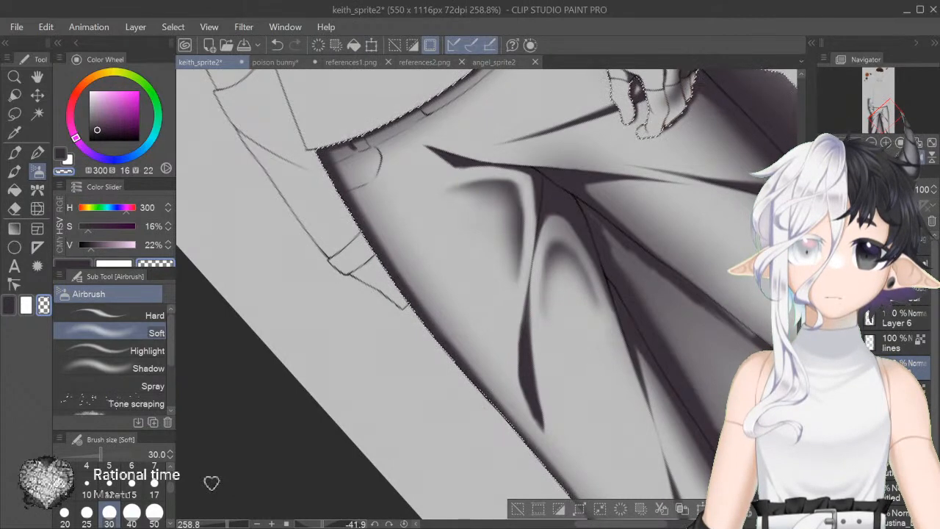
# Step: Straighten and mirror the canvas view, and paint a tapered fold beside the crotch on the other leg with the Hard airbrush at size 12
pyautogui.press('r')
pyautogui.press('h')
pyautogui.press('c')
pyautogui.click(110, 316)
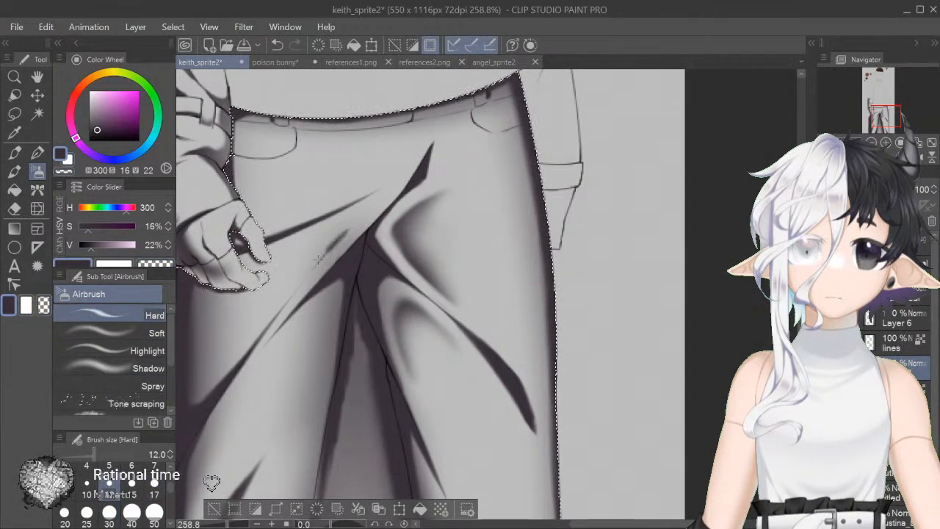
pyautogui.moveTo(351, 225); pyautogui.dragTo(303, 277)
pyautogui.moveTo(352, 220); pyautogui.dragTo(296, 291)
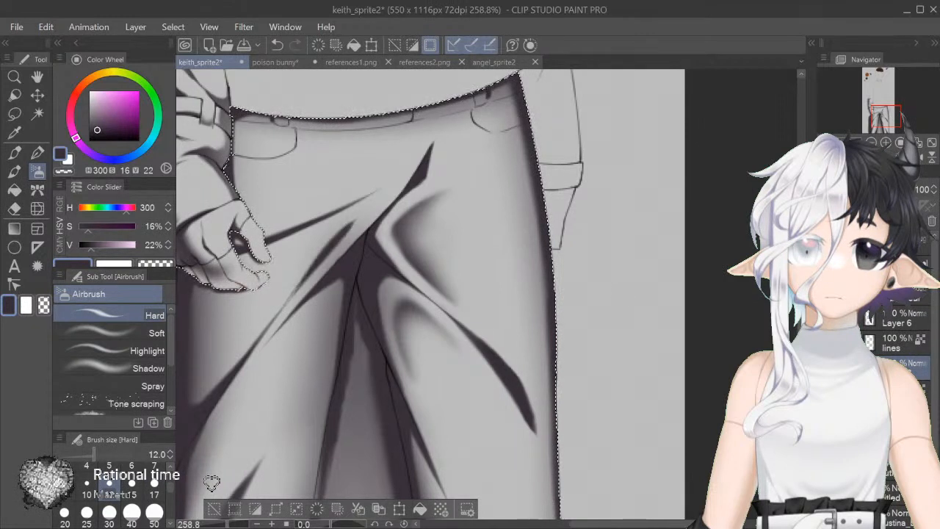
# Step: Paint a slim fold from the soft thigh shadow up towards the outer hip below the pocket, undoing a stray stroke
pyautogui.moveTo(483, 175); pyautogui.dragTo(399, 213)
pyautogui.moveTo(496, 169); pyautogui.dragTo(389, 218)
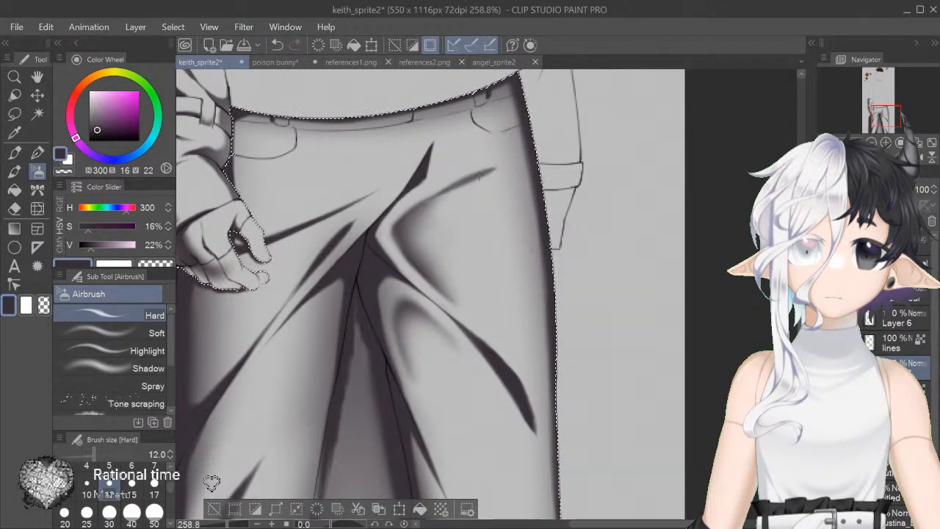
pyautogui.moveTo(494, 169); pyautogui.dragTo(444, 188)
pyautogui.hotkey('ctrl', 'z')
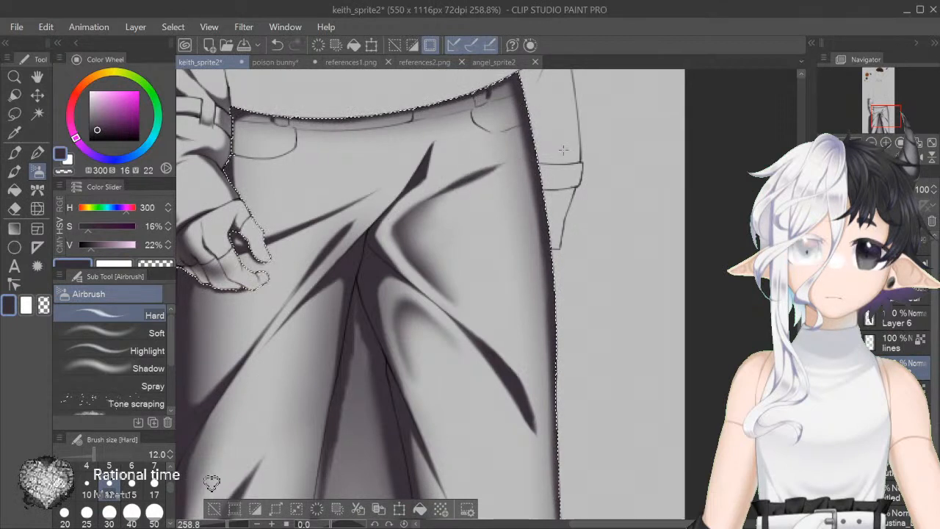
# Step: Lighten the trouser folds with the Soft airbrush in transparent colour at size 70 so they blend into the fabric
pyautogui.scroll(-5, 212, 483)
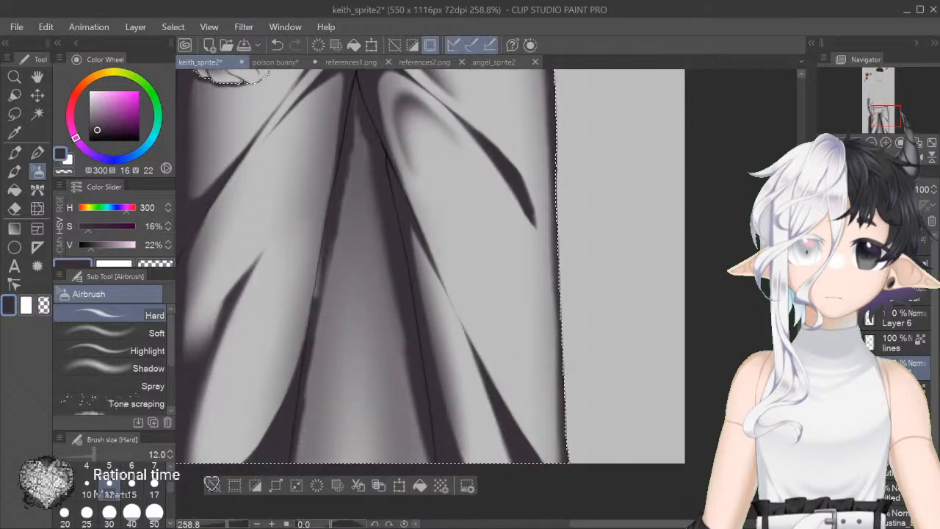
pyautogui.scroll(-6, 211, 481)
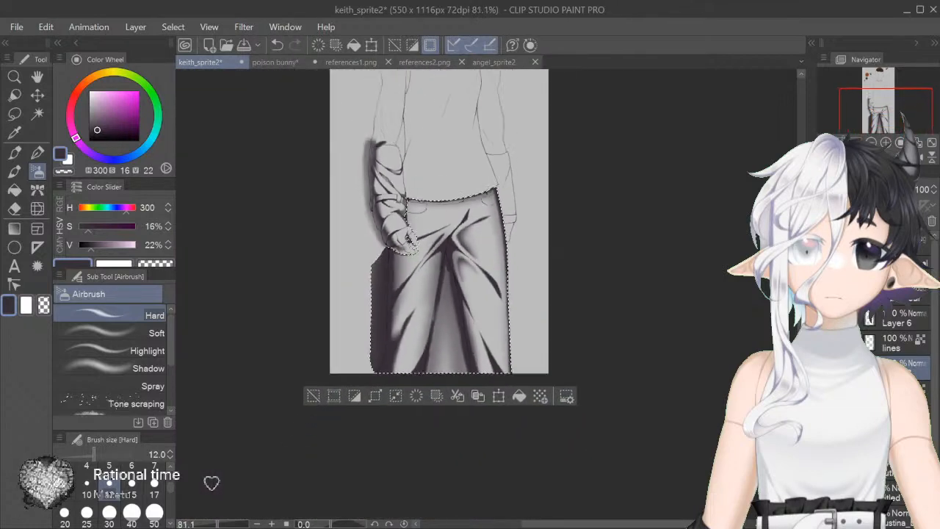
pyautogui.scroll(2, 212, 483)
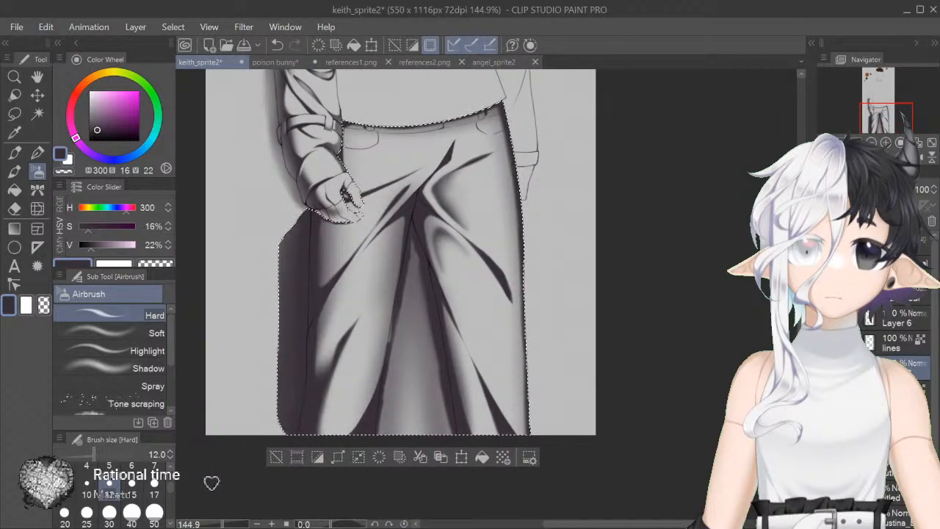
pyautogui.click(64, 172)
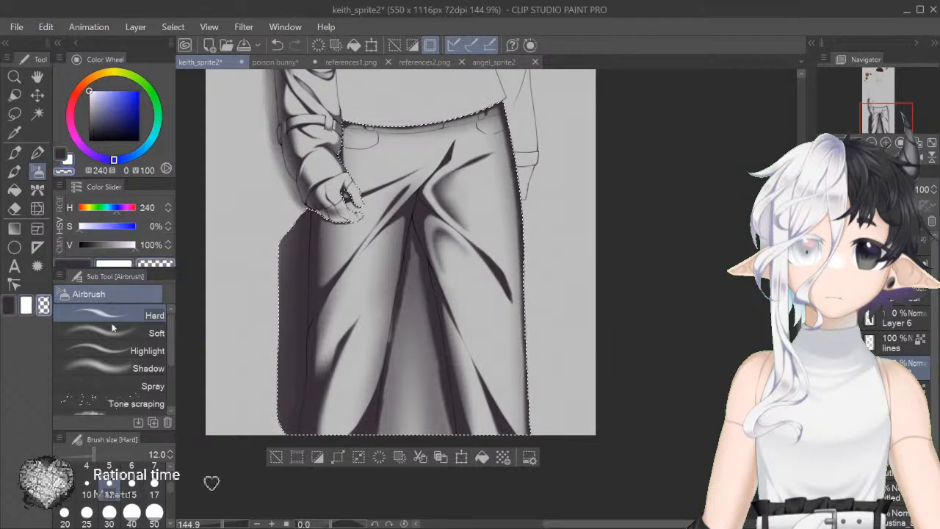
pyautogui.click(118, 332)
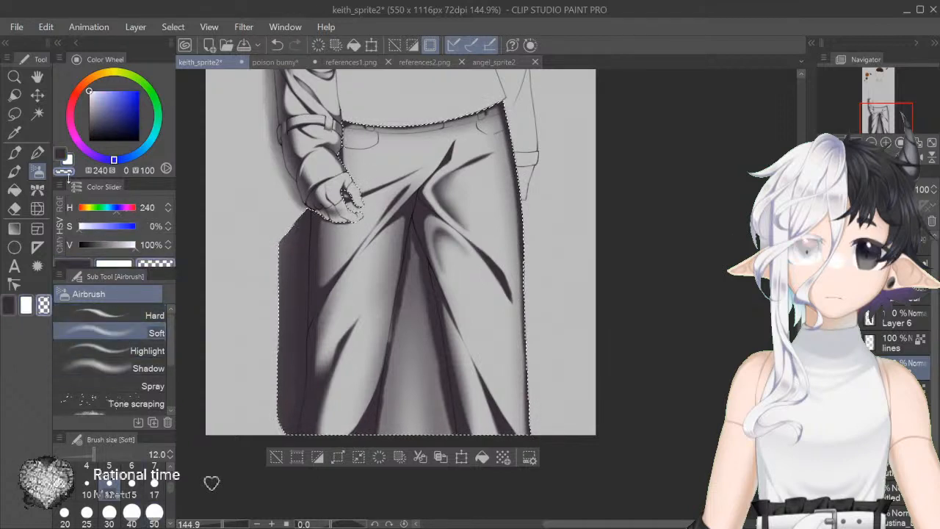
pyautogui.scroll(-2, 125, 507)
pyautogui.click(88, 502)
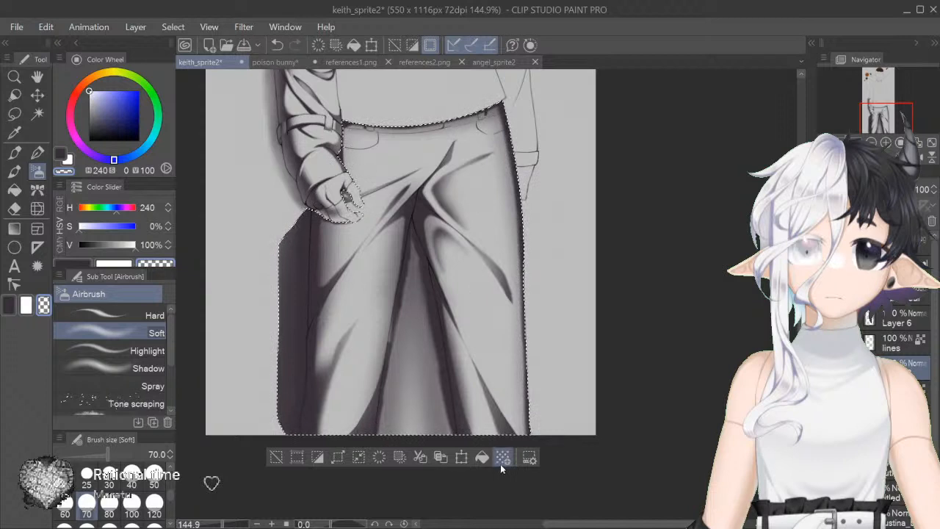
# Step: Soften the remaining hard folds near the trouser hem with the transparent Soft airbrush at sizes 20 and 12, and switch to the Hard airbrush
pyautogui.click(68, 473)
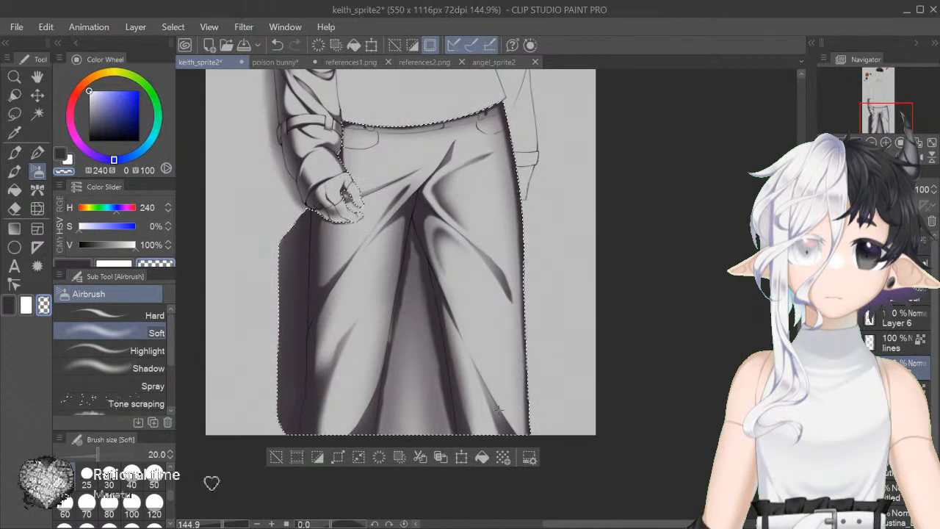
pyautogui.scroll(1, 150, 473)
pyautogui.click(109, 482)
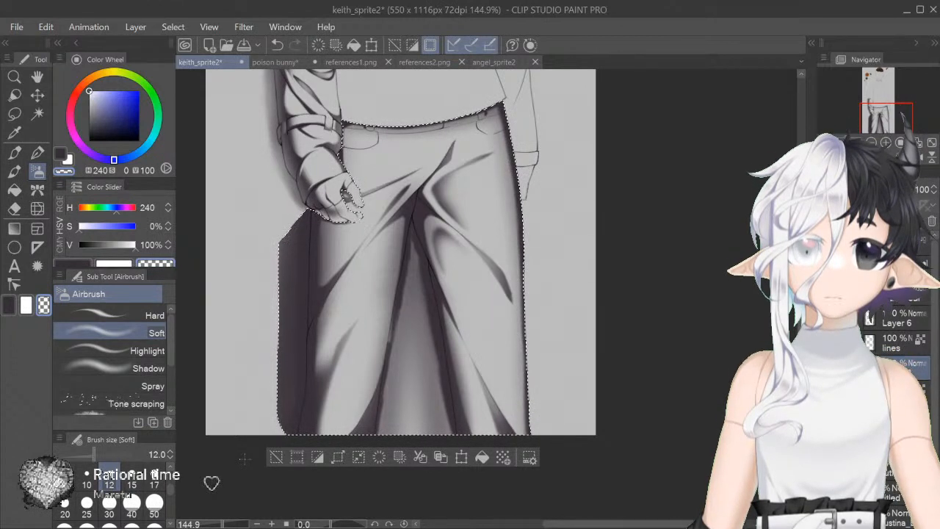
pyautogui.click(110, 315)
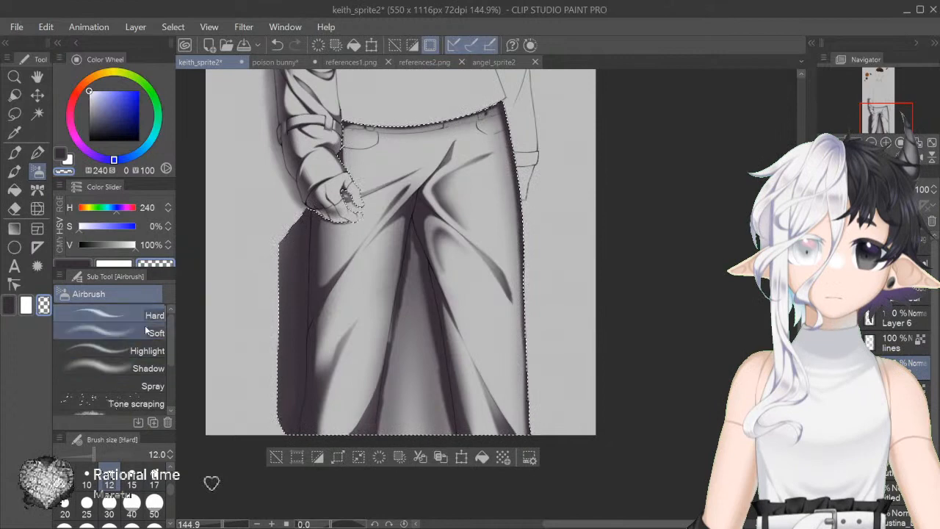
pyautogui.scroll(3, 211, 483)
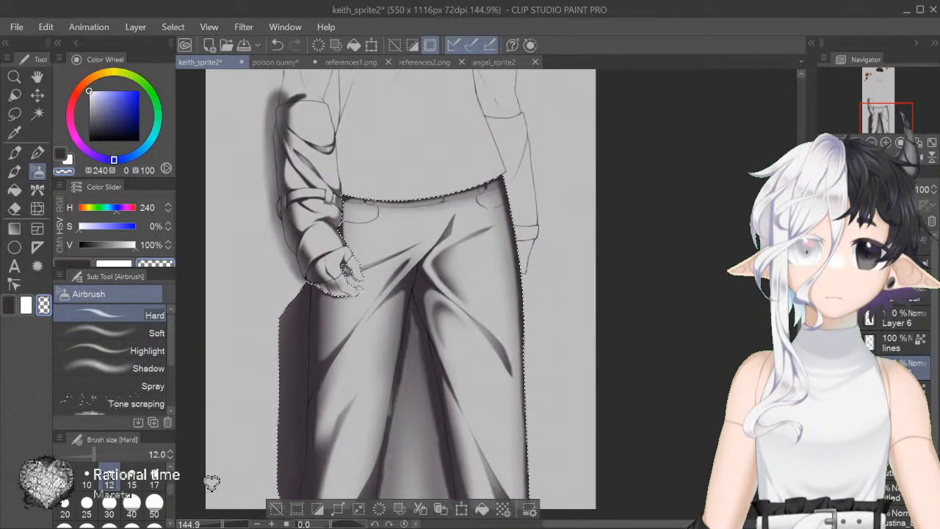
# Step: Shade the inside edges of the trouser pocket beside the sleeved wrist with the Hard airbrush in the dark colour at size 12
pyautogui.hotkey('ctrl', '+')
pyautogui.hotkey('ctrl', '+')
pyautogui.hotkey('ctrl', '+')
pyautogui.hotkey('ctrl', '+')
pyautogui.hotkey('ctrl', '+')
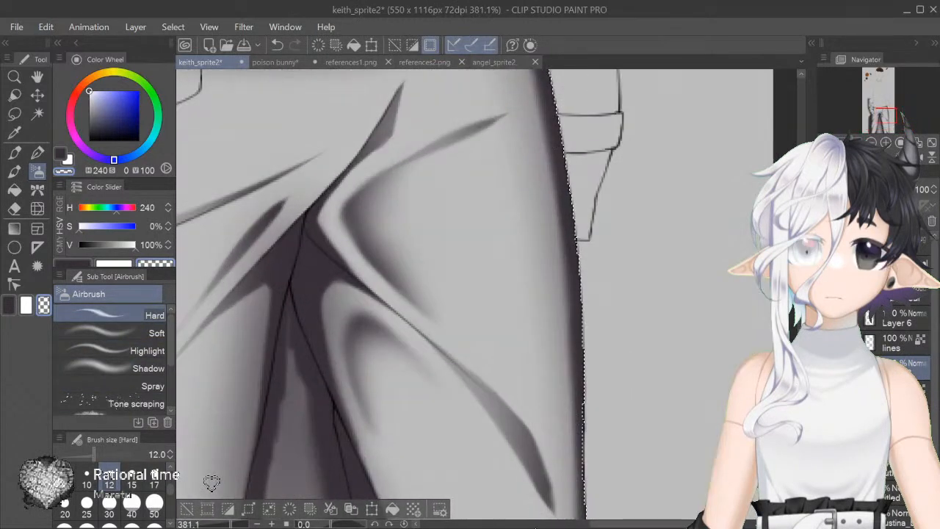
pyautogui.scroll(6, 212, 482)
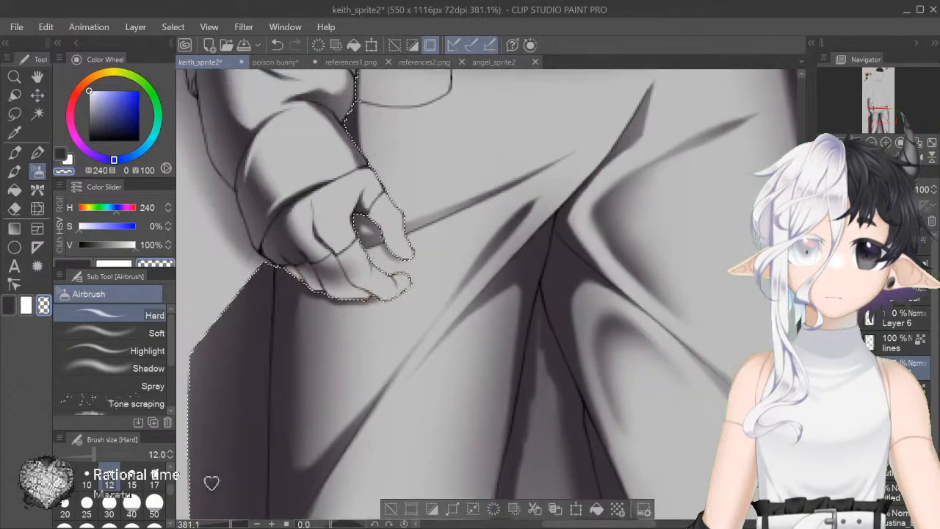
pyautogui.press('-')
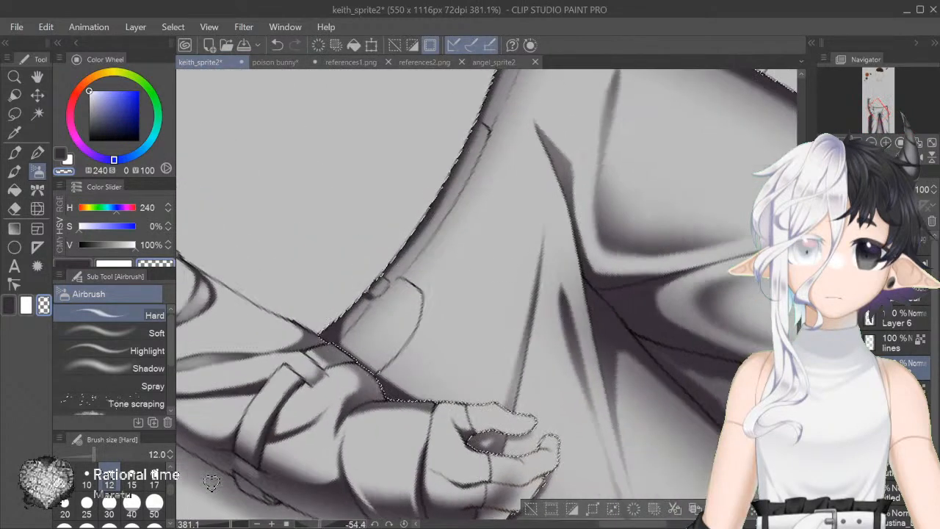
pyautogui.press('c')
pyautogui.hotkey('ctrl', 'z')
pyautogui.moveTo(409, 330); pyautogui.dragTo(385, 358)
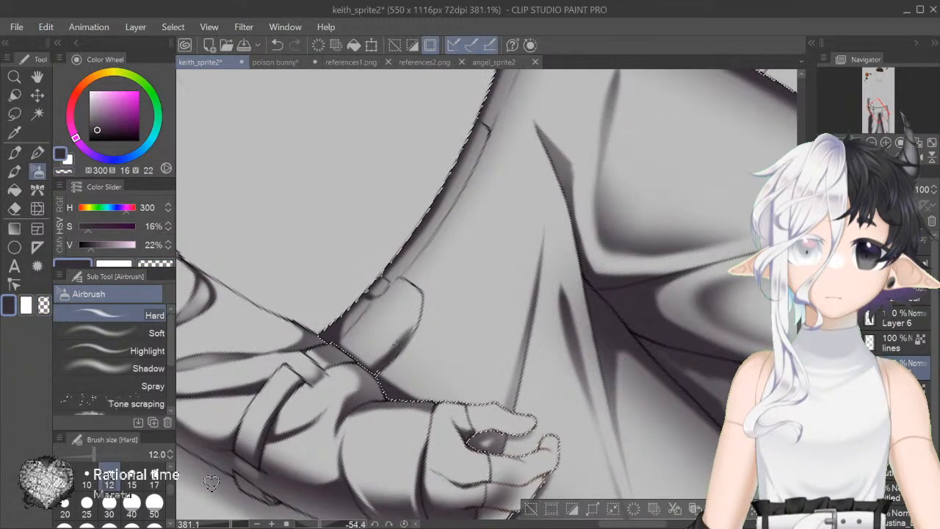
pyautogui.moveTo(353, 339); pyautogui.dragTo(371, 310)
pyautogui.moveTo(360, 354)
pyautogui.mouseDown()
pyautogui.moveTo(376, 361)
pyautogui.moveTo(420, 302)
pyautogui.mouseUp()
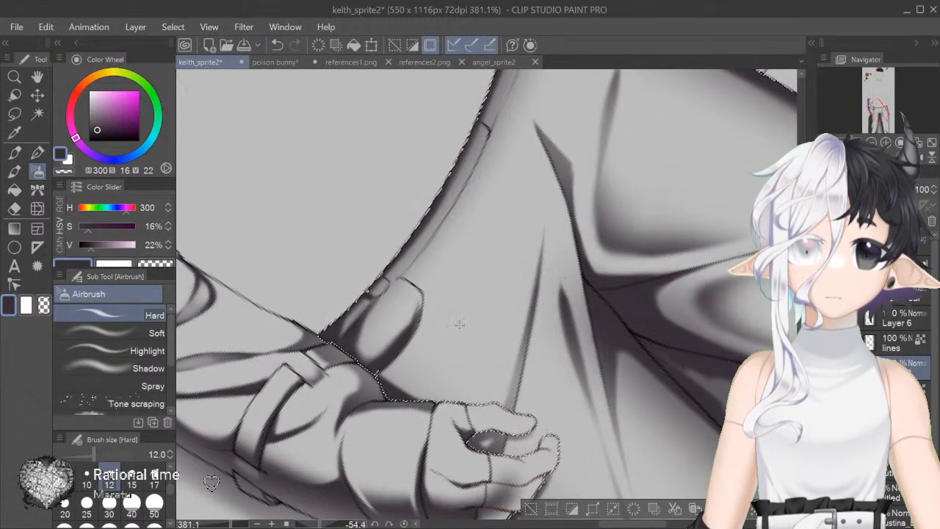
# Step: Straighten the view, darken the fabric below the pocket along the sleeve, and shade the opposite pocket with the Hard airbrush at size 8
pyautogui.hotkey('ctrl', '@')
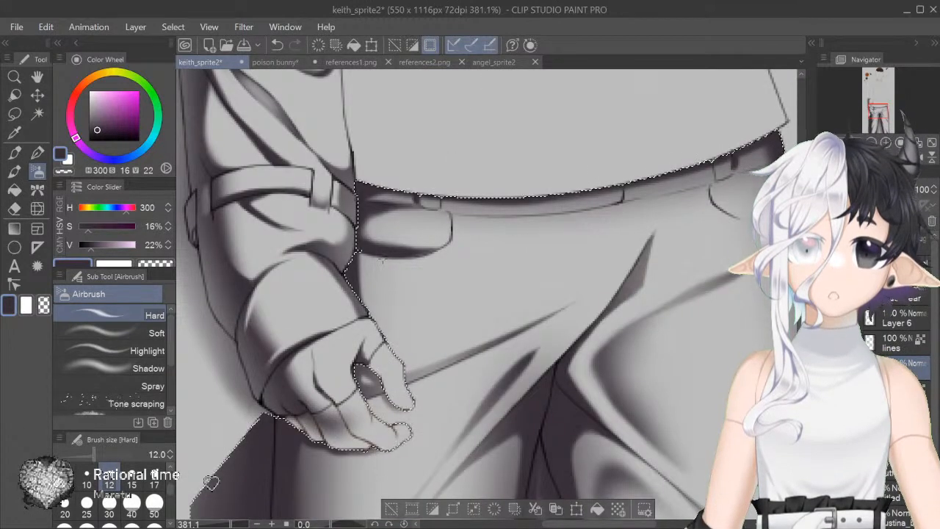
pyautogui.moveTo(373, 250); pyautogui.dragTo(359, 286)
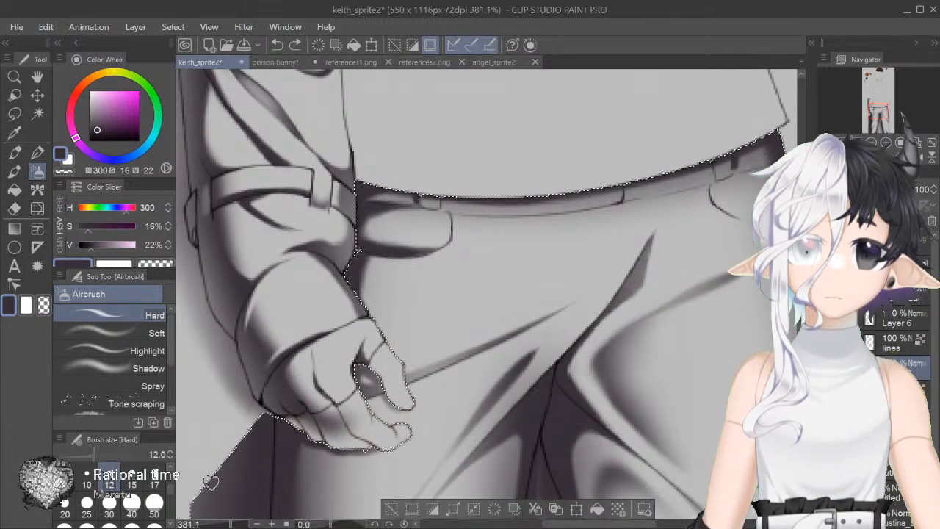
pyautogui.moveTo(552, 526); pyautogui.dragTo(591, 526)
pyautogui.press('[')
pyautogui.press('[')
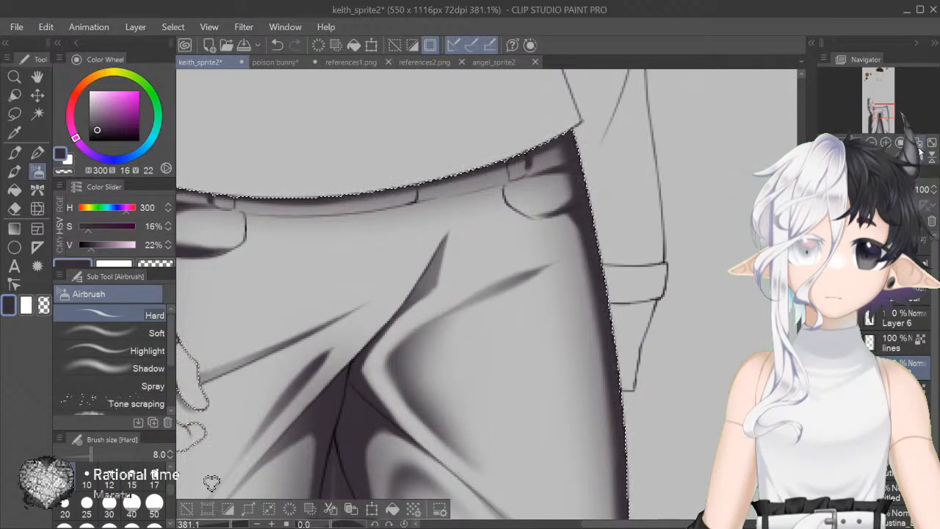
# Step: Clear the trouser selection, set the shading layer to Multiply, and preview the shading over the base colours before hiding them again
pyautogui.hotkey('ctrl', '-')
pyautogui.hotkey('ctrl', '-')
pyautogui.hotkey('ctrl', '-')
pyautogui.hotkey('ctrl', '-')
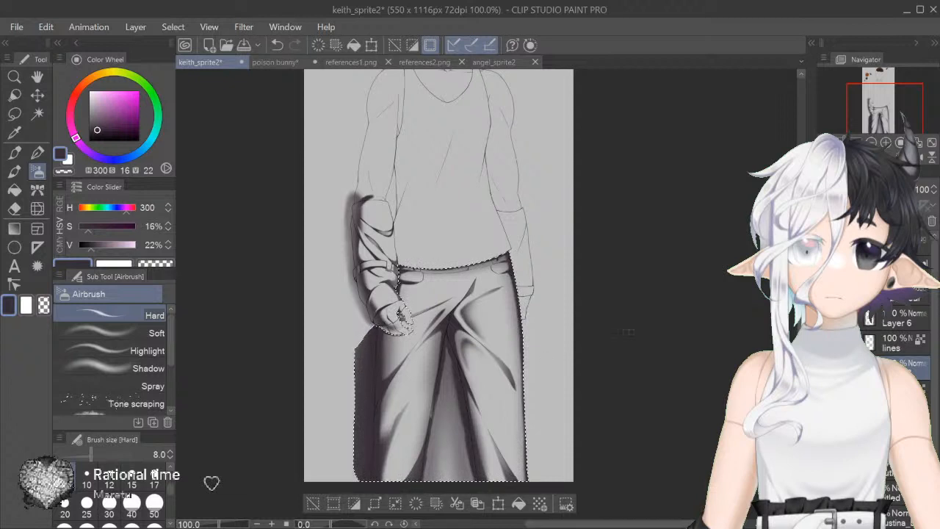
pyautogui.hotkey('ctrl', 'd')
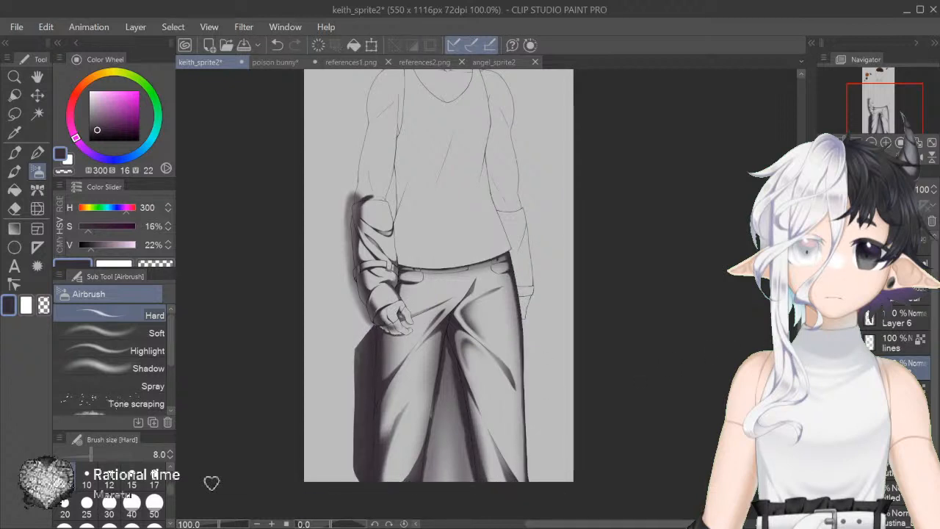
pyautogui.click(828, 392)
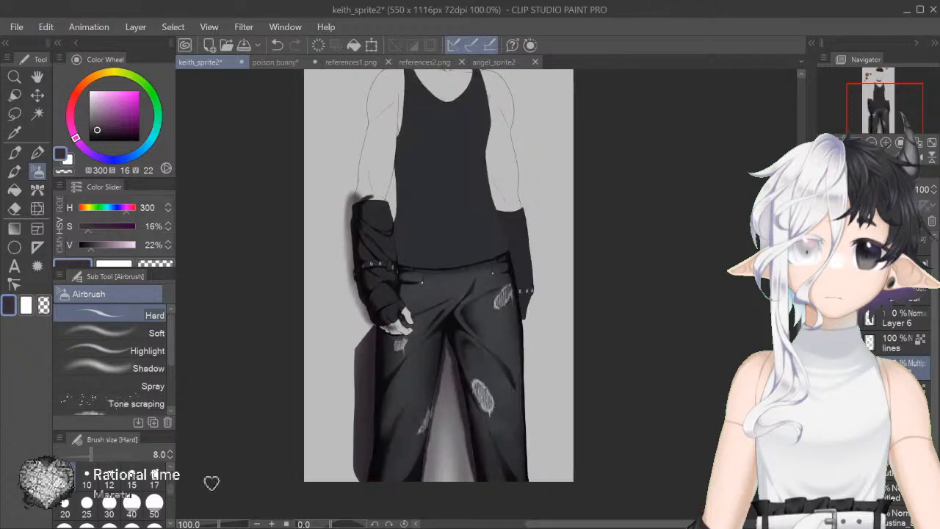
pyautogui.hotkey('ctrl', 'z')
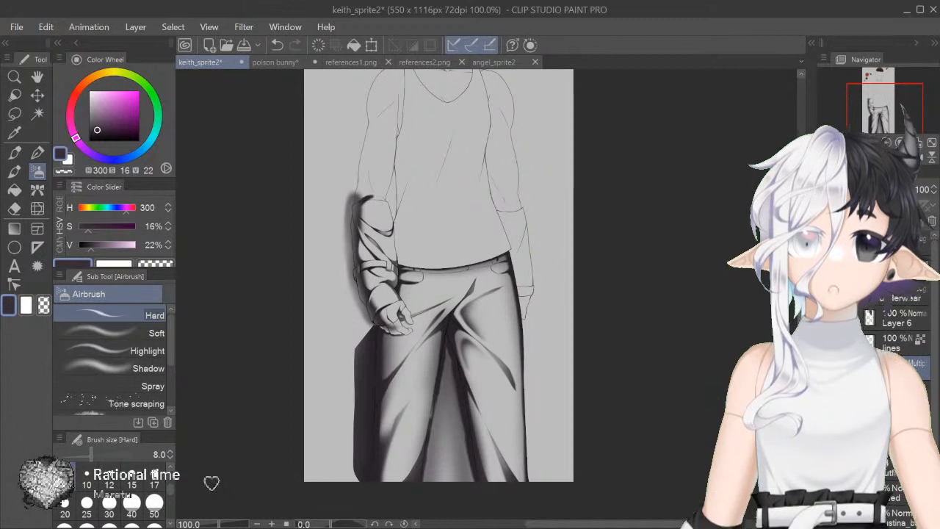
# Step: Select the unshaded forearm sleeve with Auto select using Selection for referred layers, undoing a selection made from the editing layer only
pyautogui.scroll(2, 540, 272)
pyautogui.press('w')
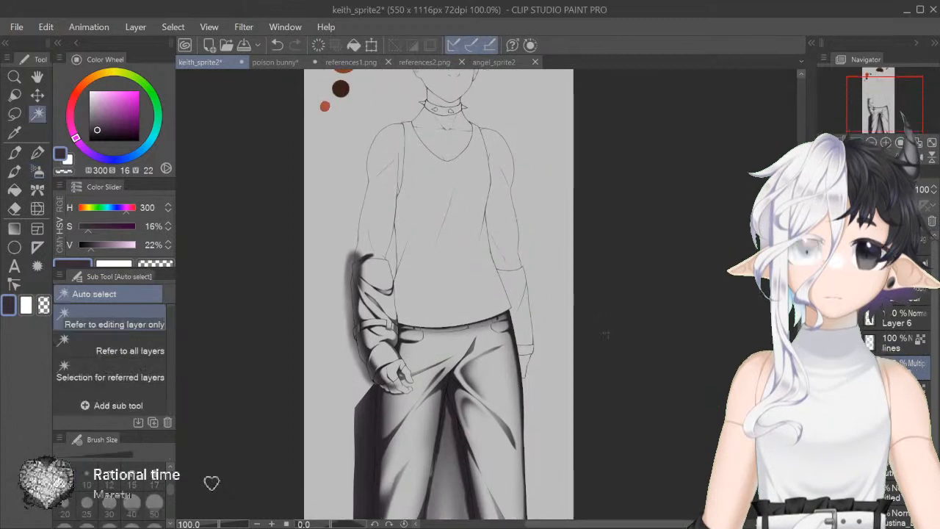
pyautogui.click(523, 335)
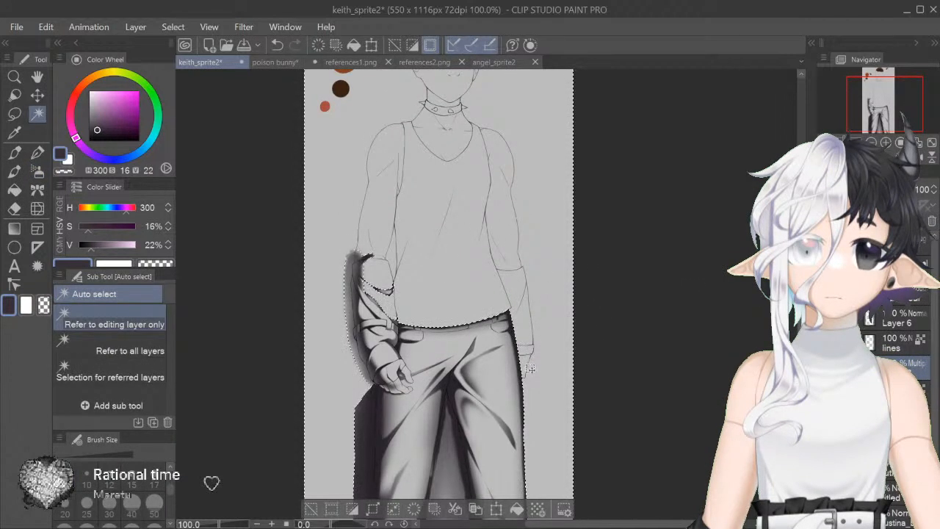
pyautogui.hotkey('ctrl', 'z')
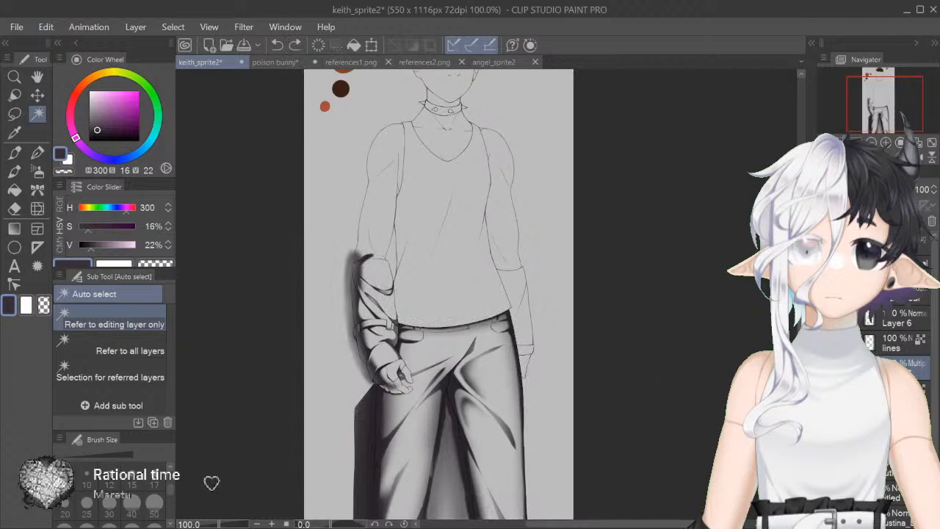
pyautogui.click(141, 376)
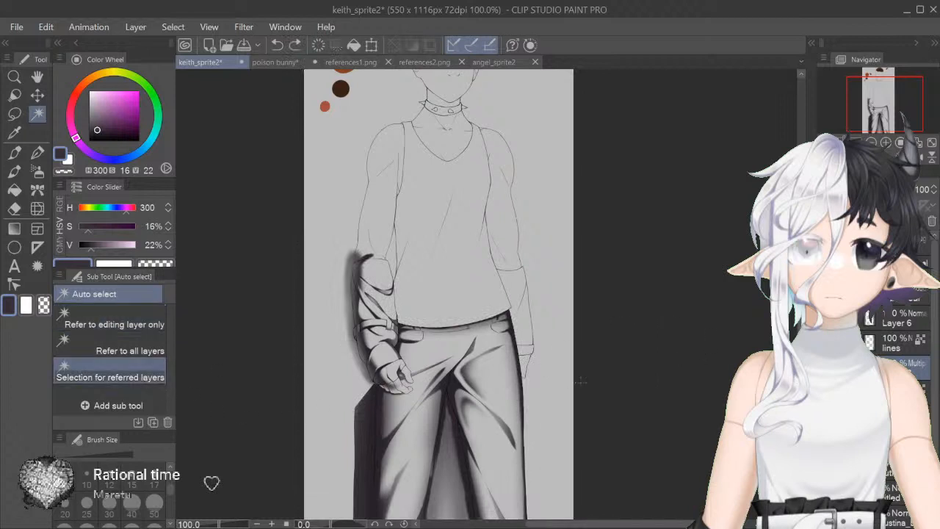
pyautogui.click(525, 352)
# Step: Extend the sleeve selection past the arm's outer outline and around the fingertips with the Lasso
pyautogui.press('m')
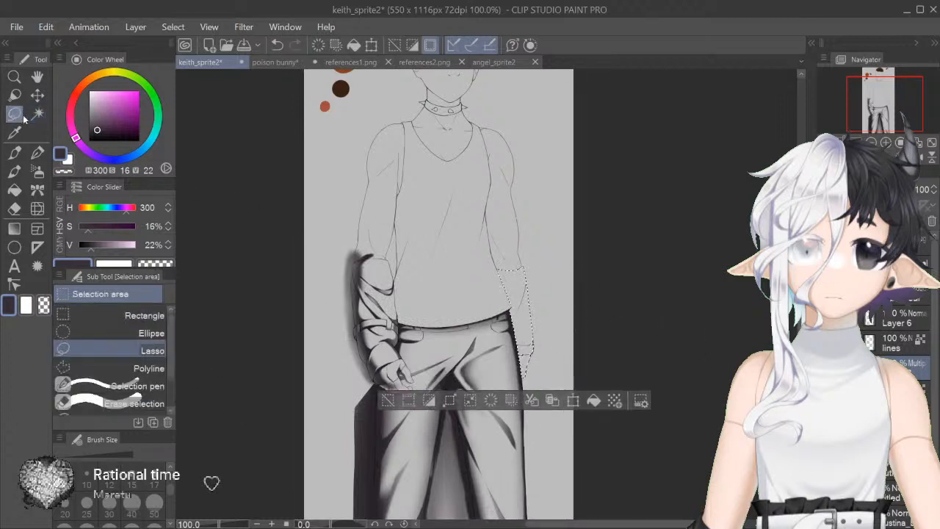
pyautogui.scroll(3, 486, 293)
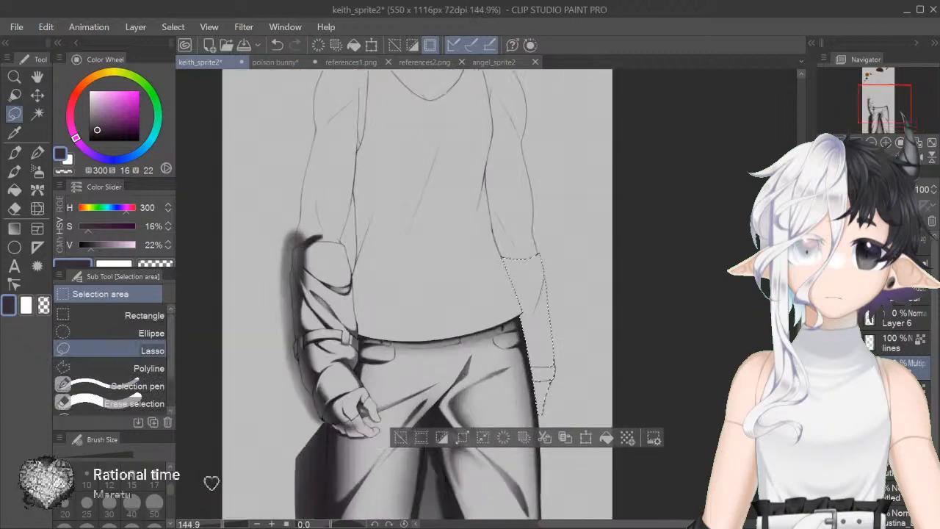
pyautogui.scroll(-3, 415, 294)
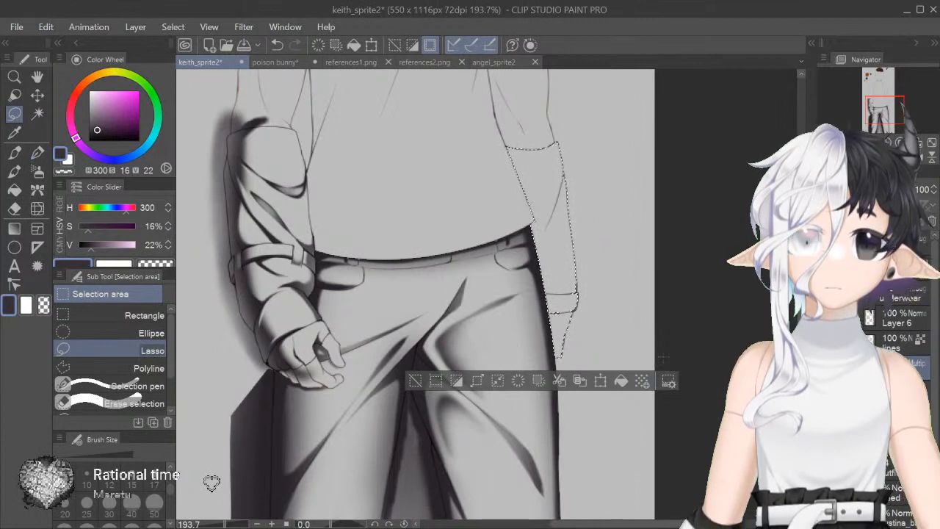
pyautogui.moveTo(580, 169)
pyautogui.mouseDown()
pyautogui.moveTo(579, 154)
pyautogui.moveTo(557, 141)
pyautogui.moveTo(542, 250)
pyautogui.mouseUp()
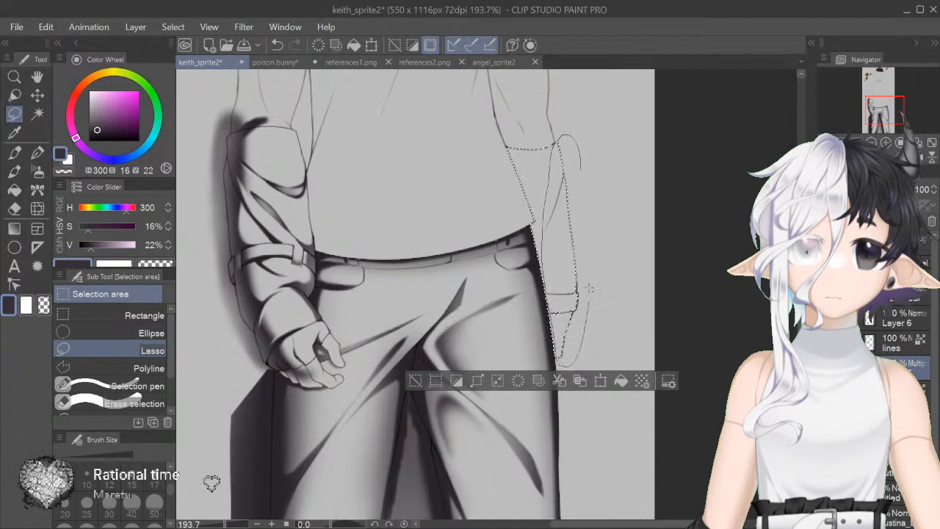
pyautogui.moveTo(590, 303); pyautogui.dragTo(576, 144)
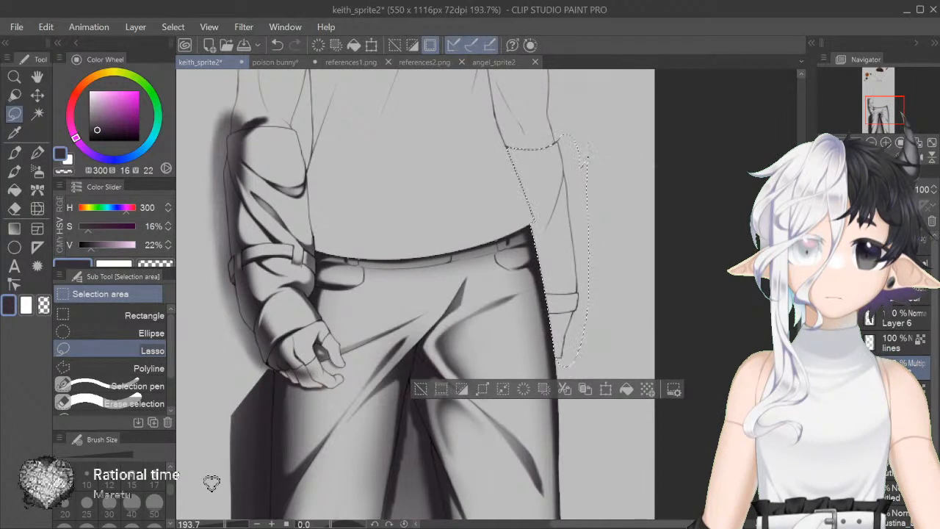
pyautogui.click(828, 366)
pyautogui.click(828, 367)
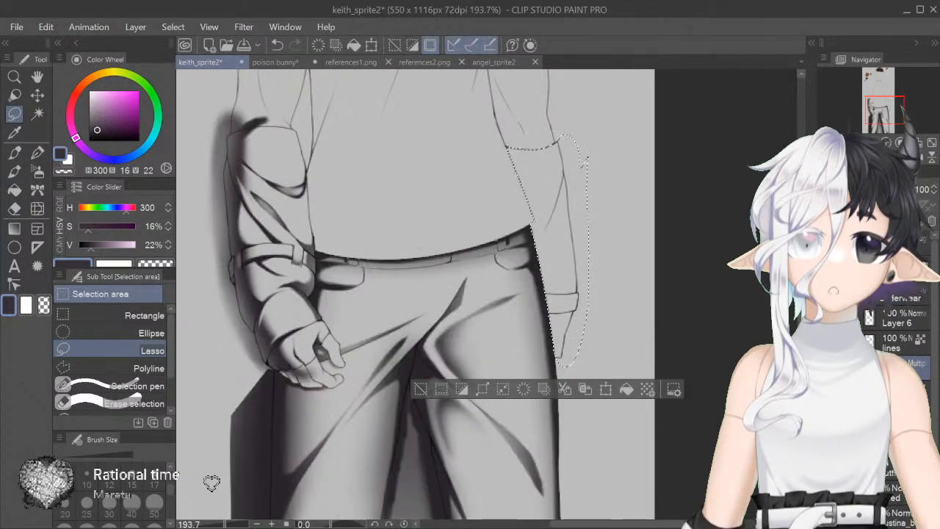
# Step: Mirror the canvas view and fill the selected sleeve with dark shadow using the Soft airbrush at size 120
pyautogui.press('h')
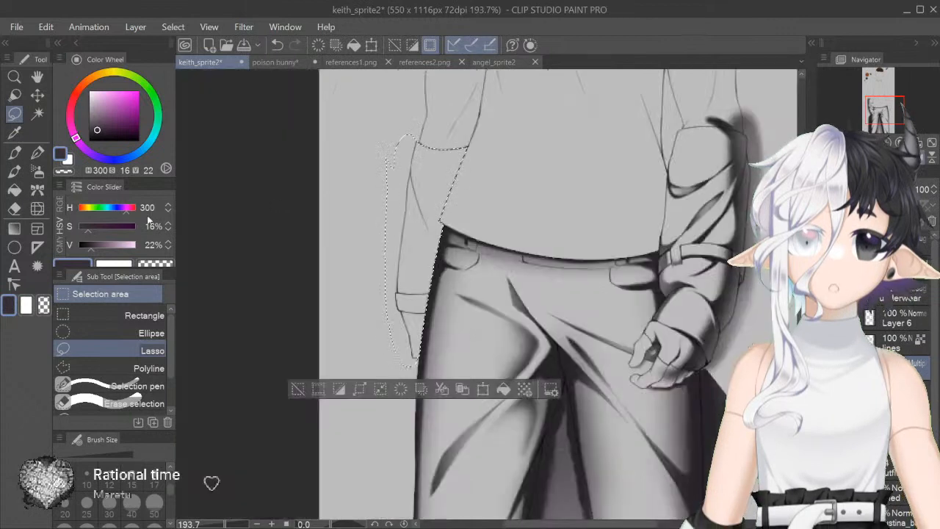
pyautogui.click(38, 171)
pyautogui.click(150, 333)
pyautogui.click(154, 523)
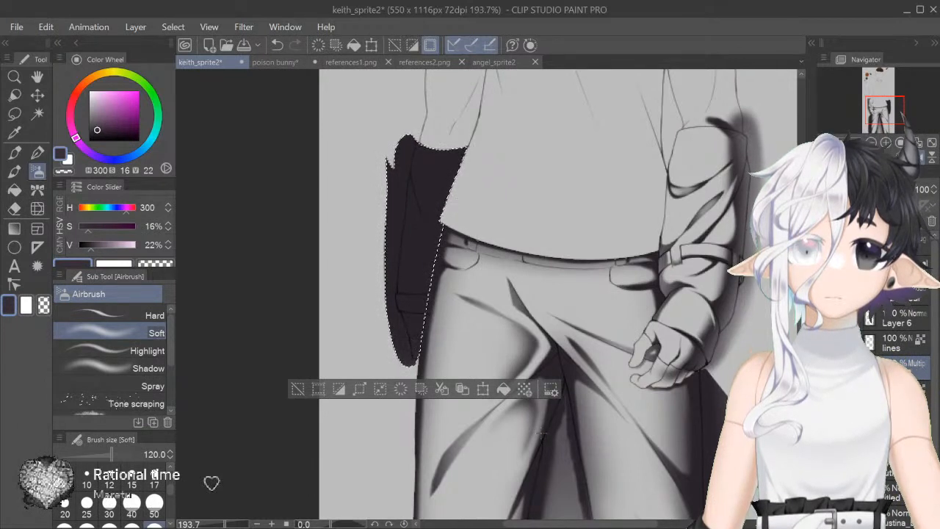
# Step: Lighten the middle of the dark sleeve lengthwise with the Soft airbrush in transparent colour at size 80
pyautogui.press('c')
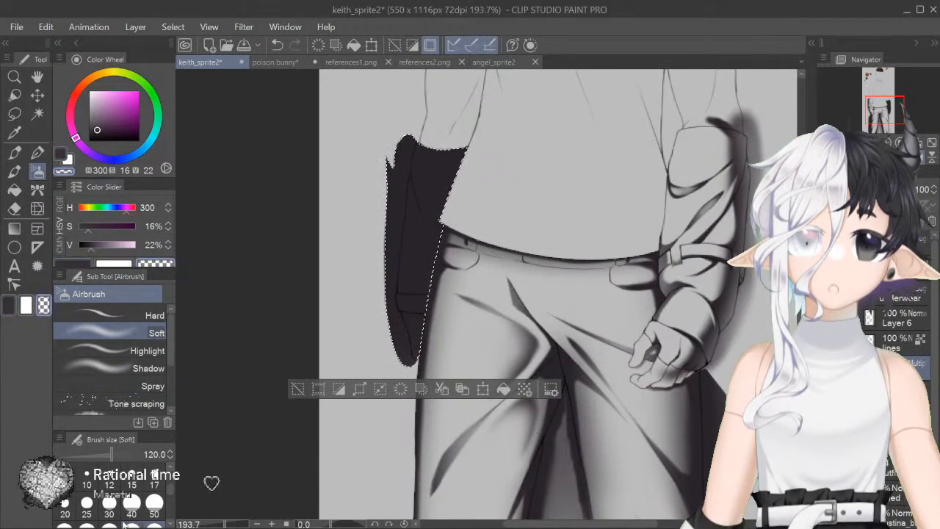
pyautogui.press('[')
pyautogui.press('[')
pyautogui.press('[')
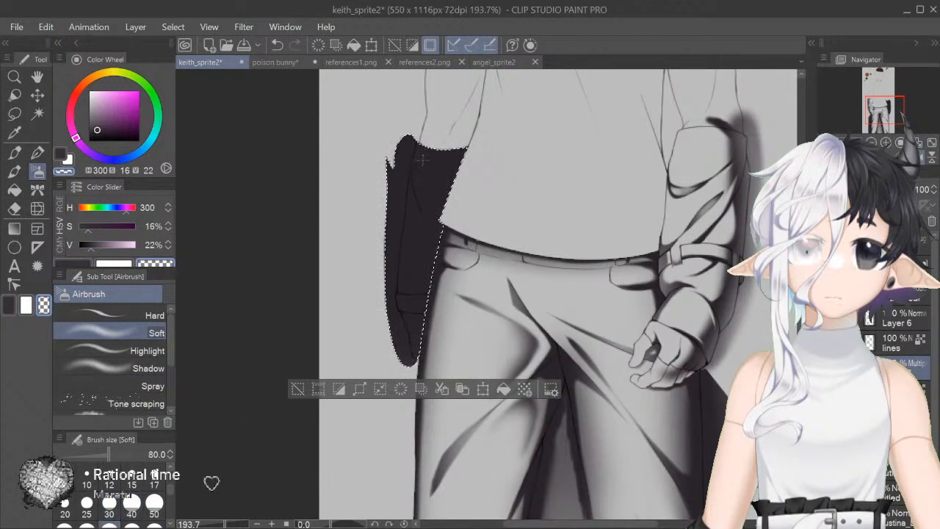
pyautogui.moveTo(420, 161); pyautogui.dragTo(391, 491)
# Step: Flip the view back and darken the sleeve's upper inner corner with the Hard airbrush in the dark colour at size 12
pyautogui.press('c')
pyautogui.click(110, 315)
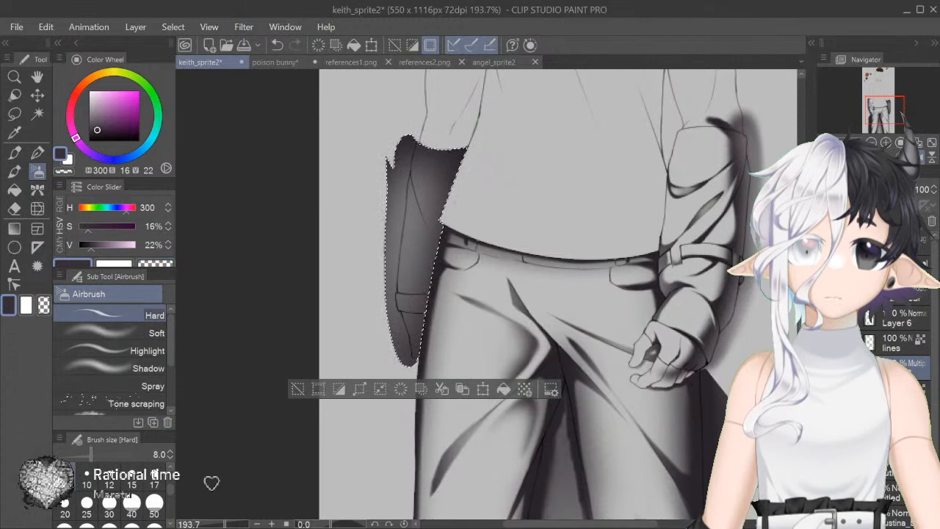
pyautogui.moveTo(509, 173); pyautogui.dragTo(509, 254)
pyautogui.press('h')
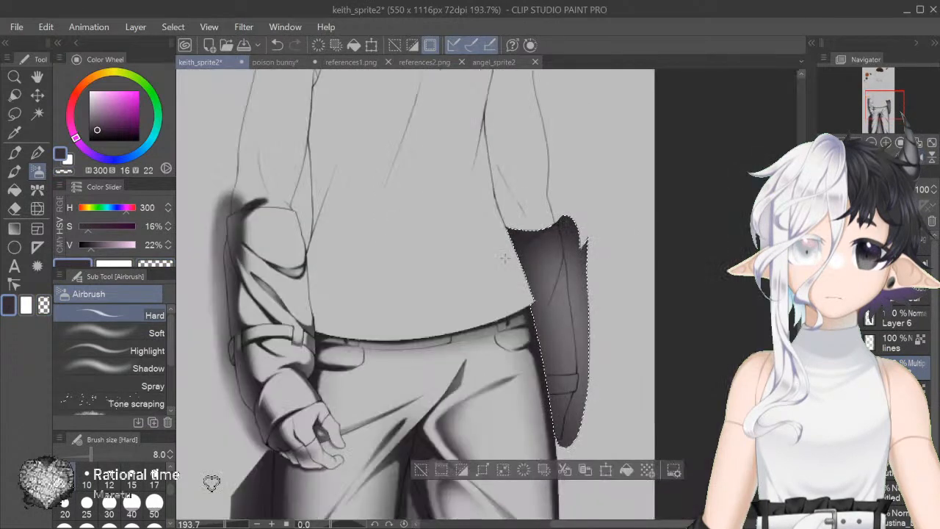
pyautogui.press(']')
pyautogui.press(']')
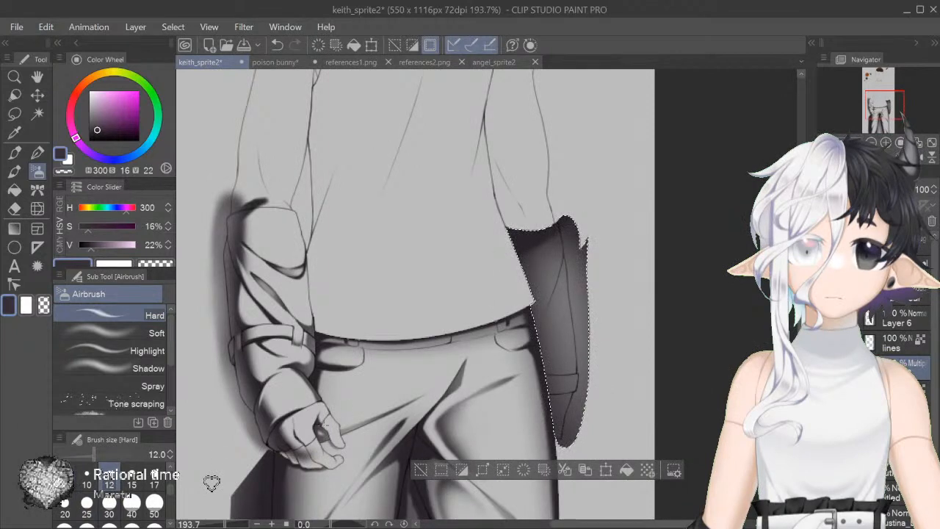
# Step: Paint a tapered fold from the sleeve's inner edge at the shirt hem up along the crease line with the Hard airbrush at size 8
pyautogui.press('[')
pyautogui.press('[')
pyautogui.moveTo(630, 524); pyautogui.dragTo(645, 524)
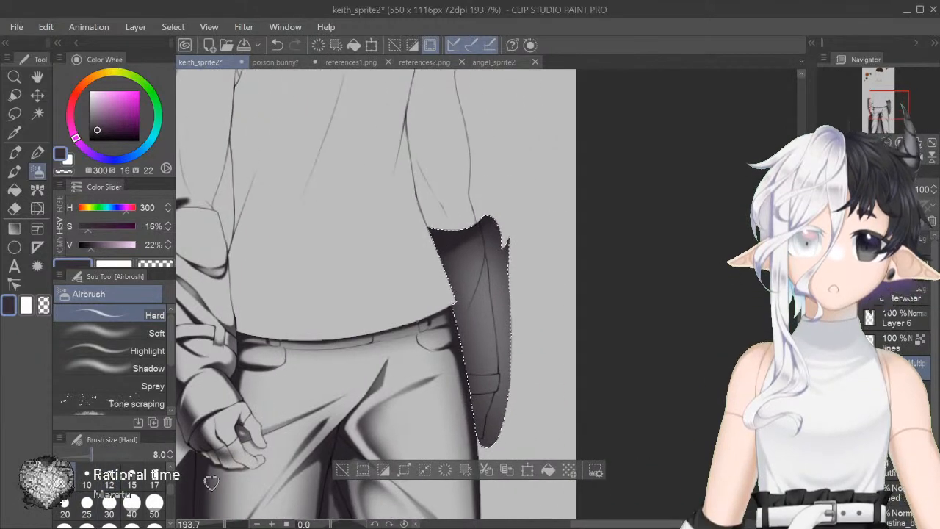
pyautogui.scroll(5, 576, 199)
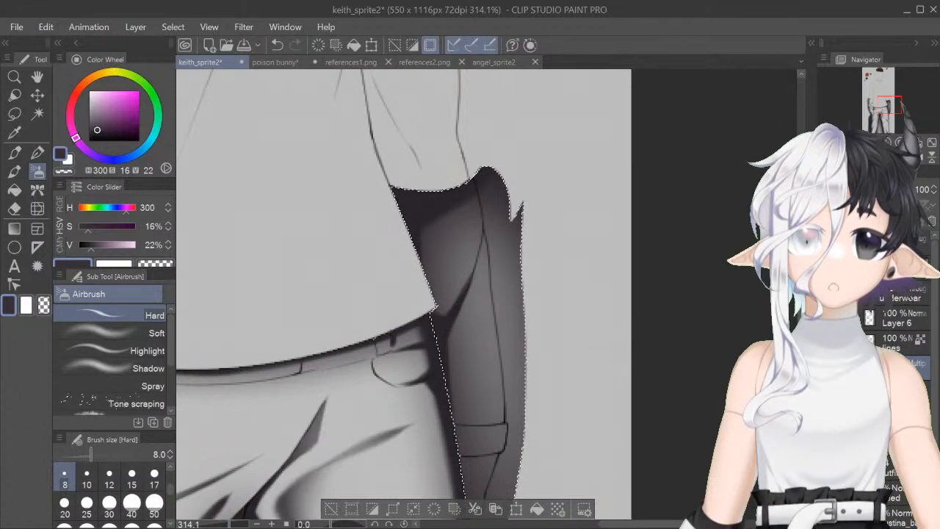
# Step: Lighten the sleeve's middle and outer side lengthwise with the Soft airbrush in transparent colour at size 40
pyautogui.press('h')
pyautogui.scroll(-4, 423, 390)
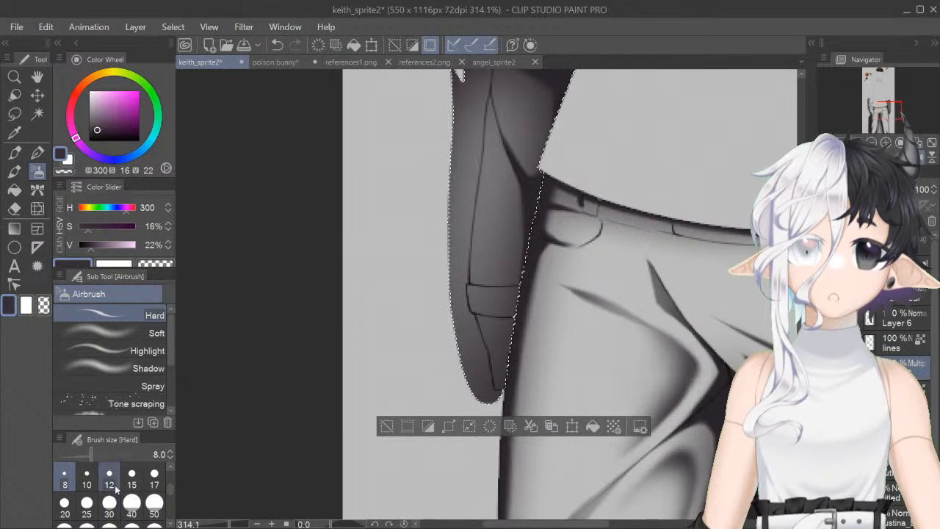
pyautogui.press(']')
pyautogui.press(']')
pyautogui.press(']')
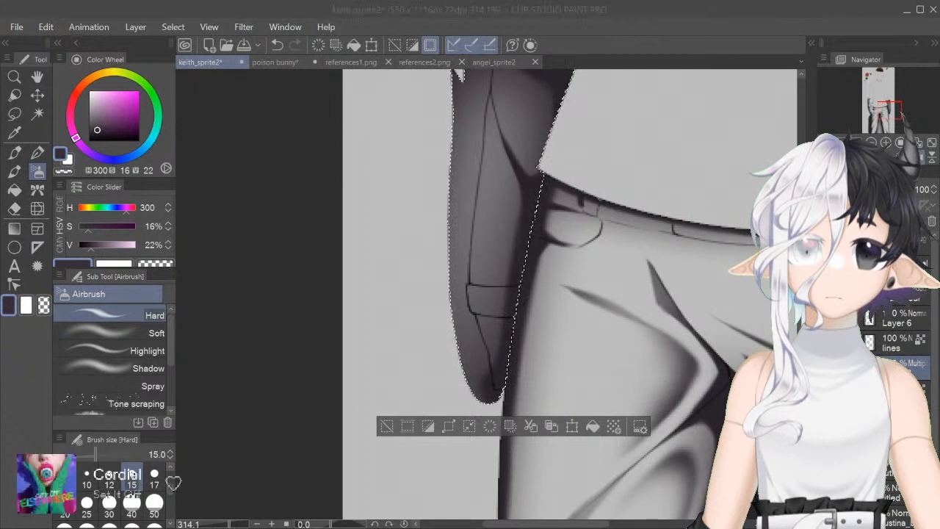
pyautogui.click(110, 332)
pyautogui.press('c')
pyautogui.click(131, 505)
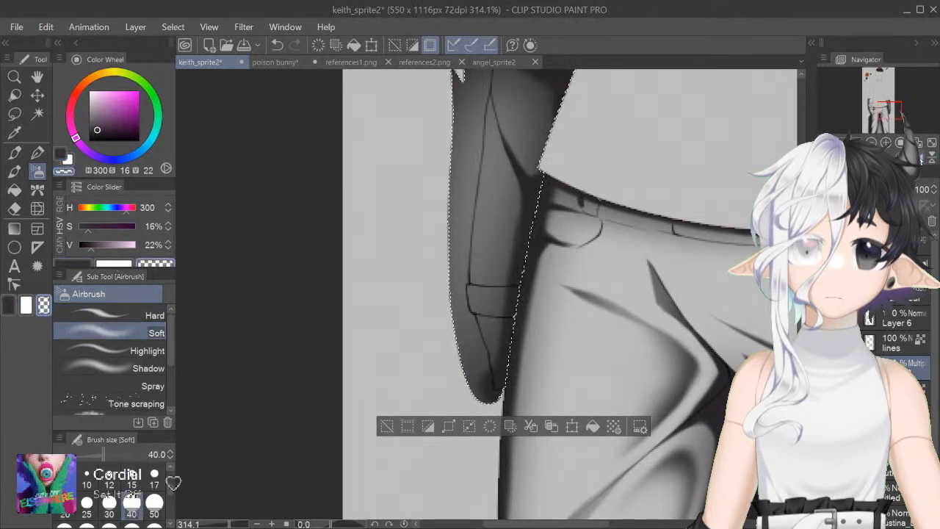
pyautogui.click(932, 157)
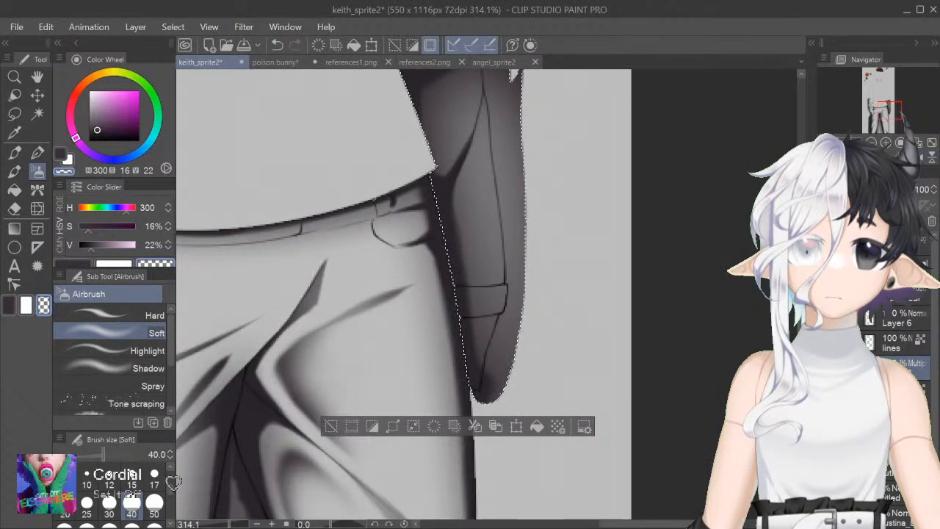
pyautogui.scroll(5, 499, 391)
pyautogui.moveTo(499, 390); pyautogui.dragTo(518, 402)
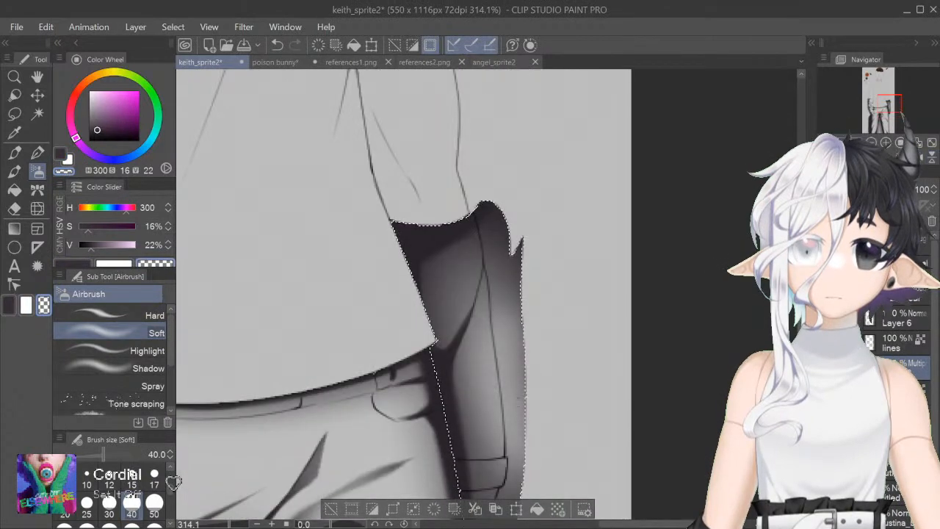
# Step: Lighten the rounded area above the sleeve's inner fold with the Soft airbrush in transparent colour at size 30
pyautogui.click(110, 501)
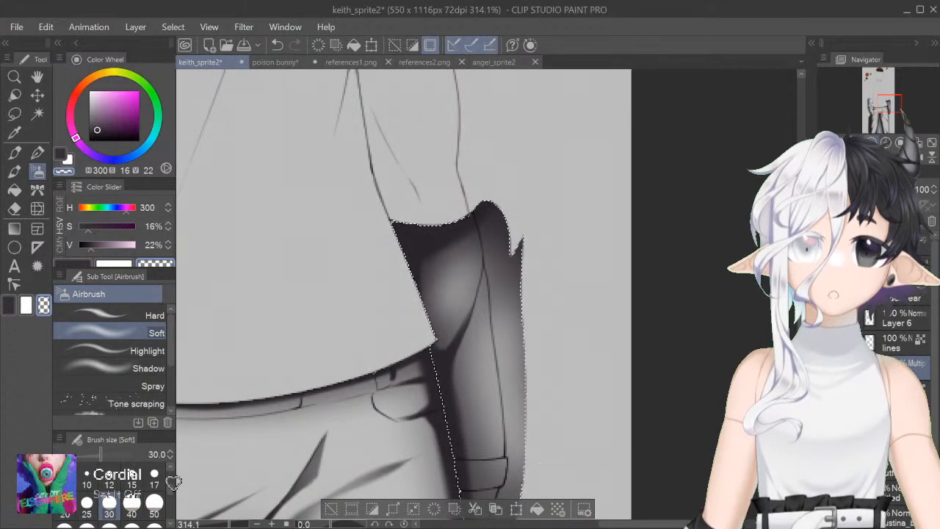
pyautogui.hotkey('ctrl', '-')
pyautogui.hotkey('ctrl', '-')
pyautogui.hotkey('ctrl', '-')
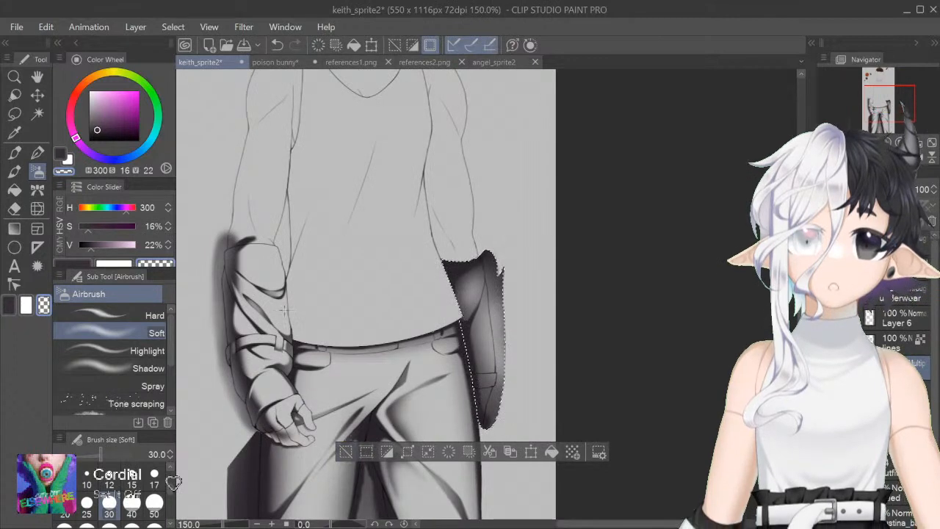
# Step: Paint thin dark shadows along the edges of the strap on the lower sleeve with the Hard airbrush at size 5
pyautogui.press('c')
pyautogui.click(111, 315)
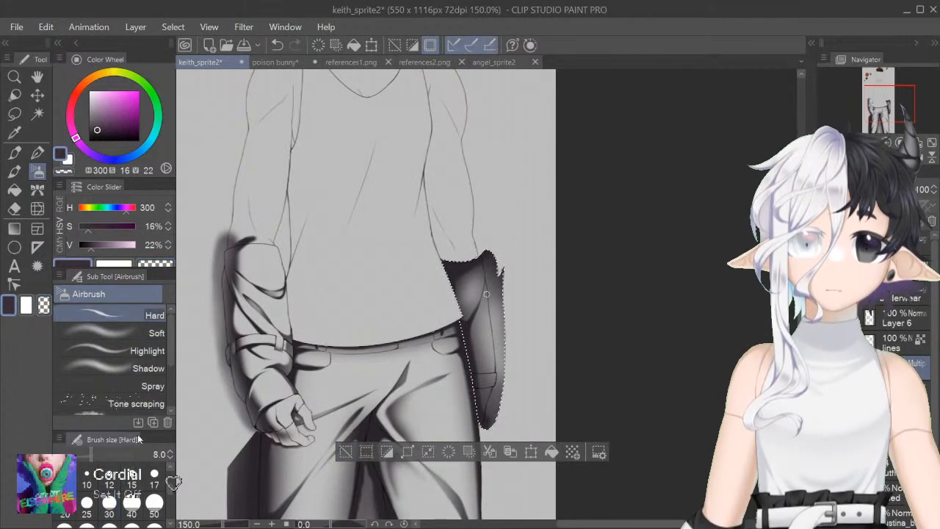
pyautogui.scroll(-3, 382, 294)
pyautogui.scroll(6, 470, 294)
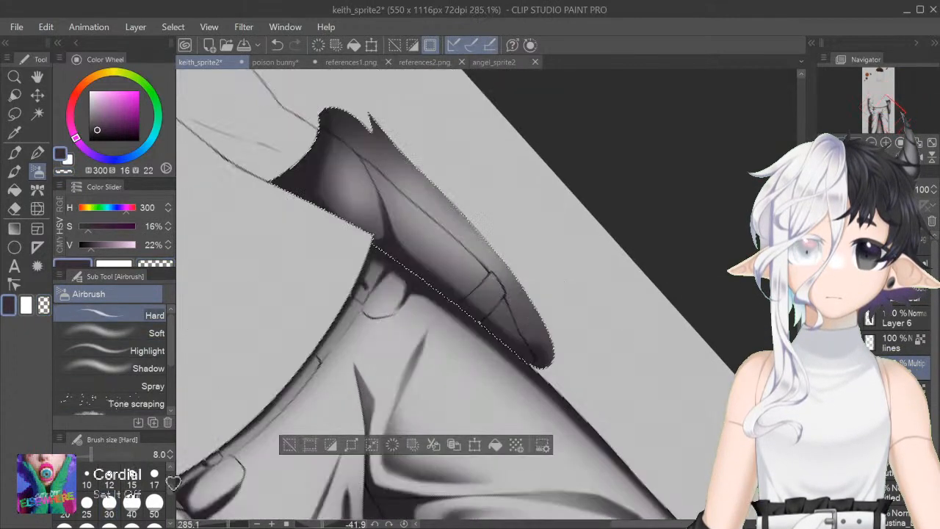
pyautogui.click(171, 468)
pyautogui.press('[')
pyautogui.press('[')
pyautogui.press('[')
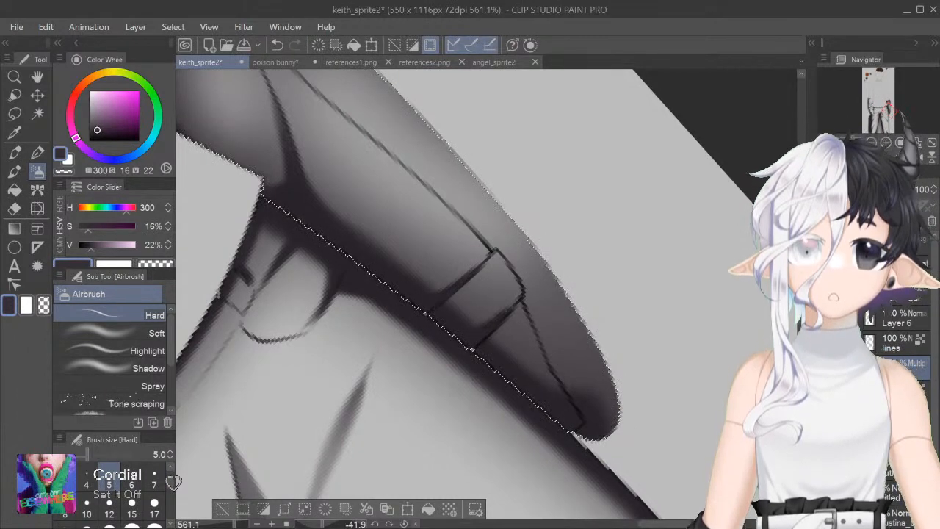
# Step: Deepen the shadows along and beneath the sleeve strap with the Hard airbrush in the dark colour at size 8
pyautogui.press(']')
pyautogui.press(']')
pyautogui.press(']')
pyautogui.press(']')
pyautogui.press('[')
pyautogui.press('h')
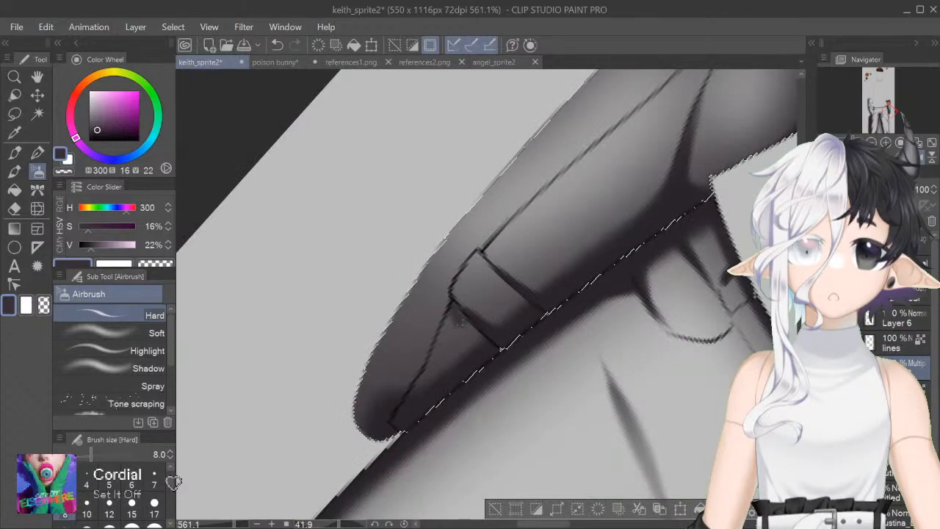
pyautogui.hotkey('ctrl', '@')
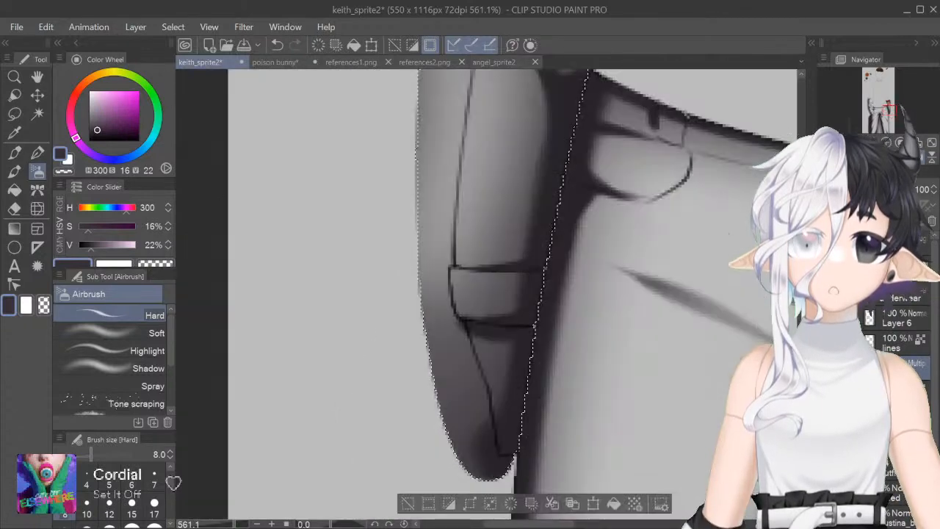
# Step: Clear the sleeve selection and touch up the strap's inner ends beside the trousers with the Hard airbrush at size 6
pyautogui.press('h')
pyautogui.hotkey('ctrl', '-')
pyautogui.hotkey('ctrl', '-')
pyautogui.hotkey('ctrl', '-')
pyautogui.hotkey('ctrl', '-')
pyautogui.hotkey('ctrl', '-')
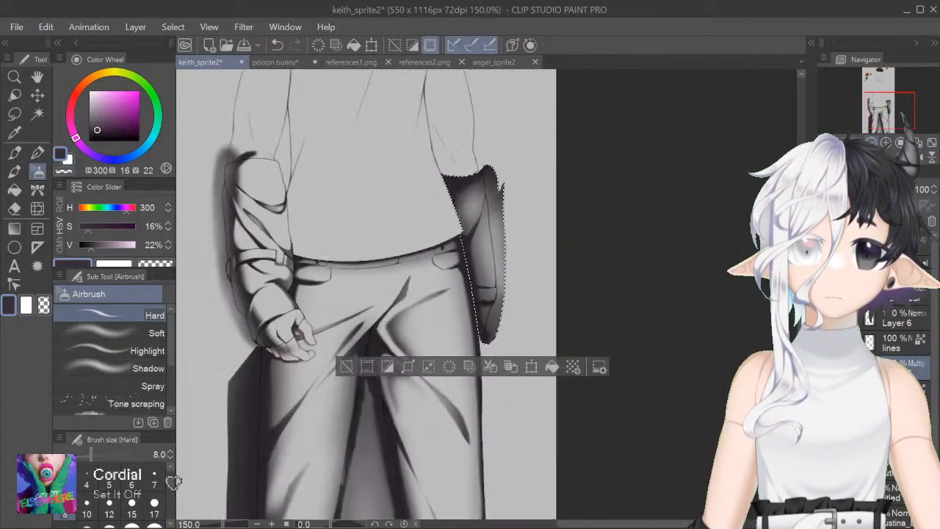
pyautogui.click(348, 369)
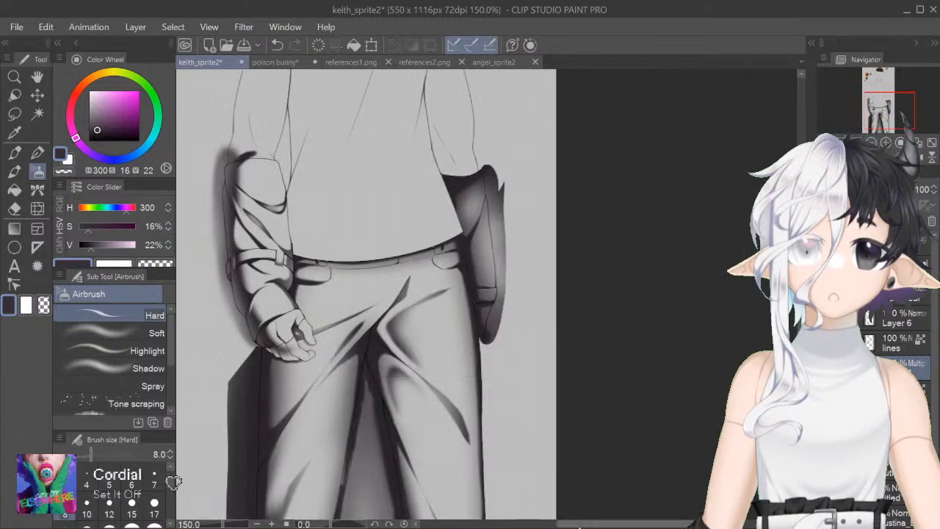
pyautogui.press('[')
pyautogui.press('[')
pyautogui.scroll(4, 474, 294)
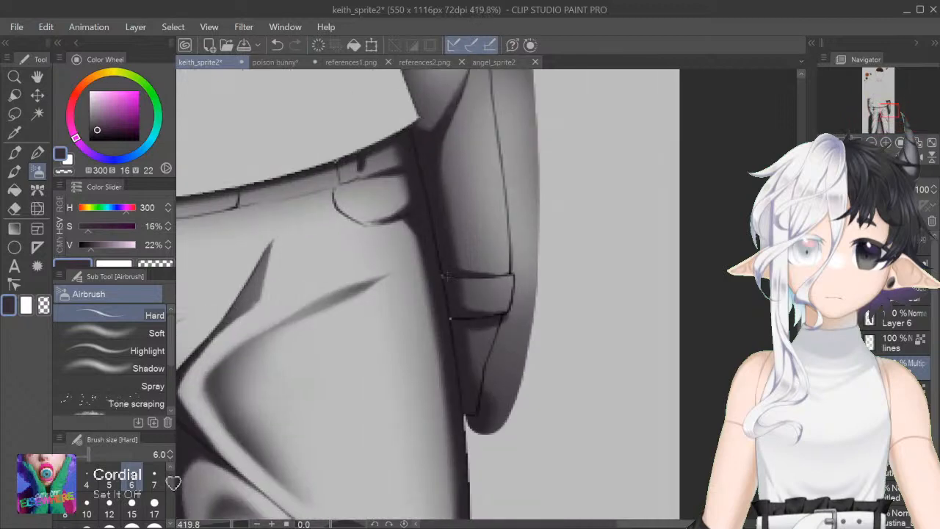
pyautogui.scroll(-5, 474, 294)
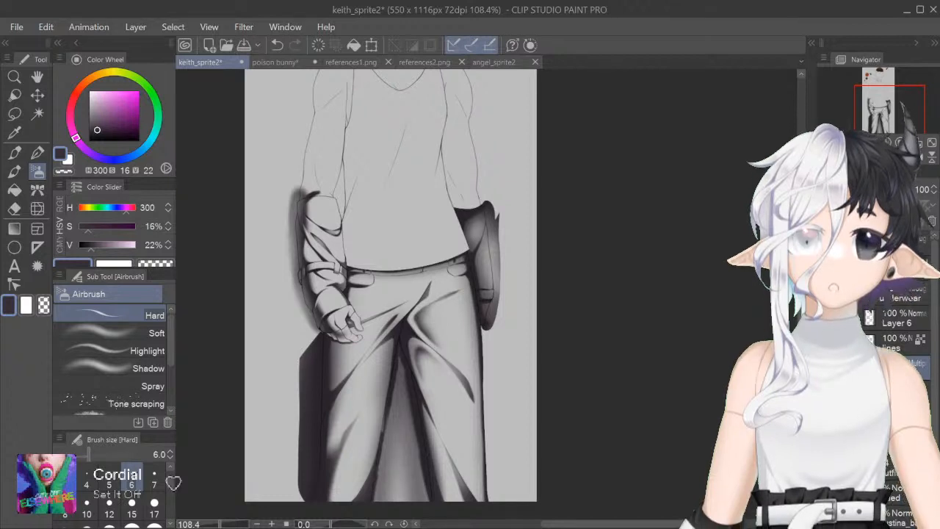
# Step: Preview the shading over the clothing's base colours and hide the colours again
pyautogui.moveTo(595, 525); pyautogui.dragTo(573, 525)
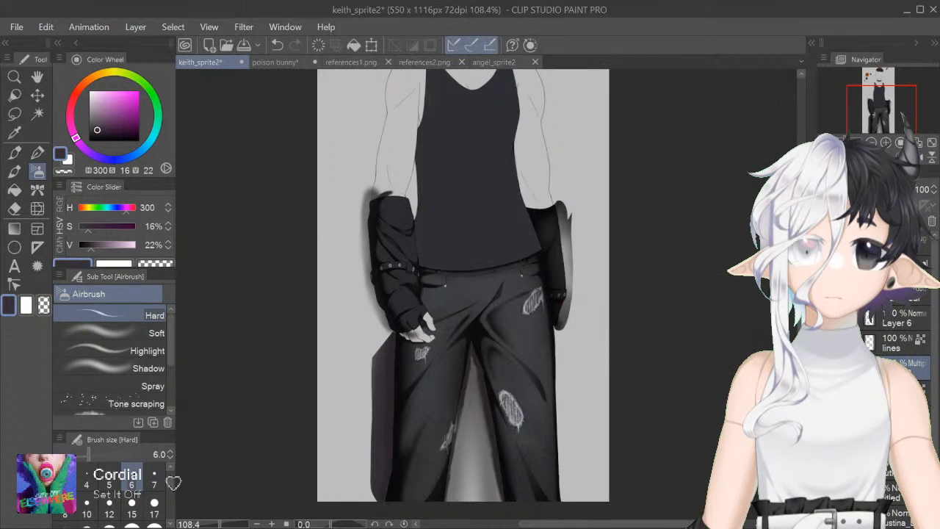
pyautogui.hotkey('ctrl', 'z')
pyautogui.scroll(4, 463, 294)
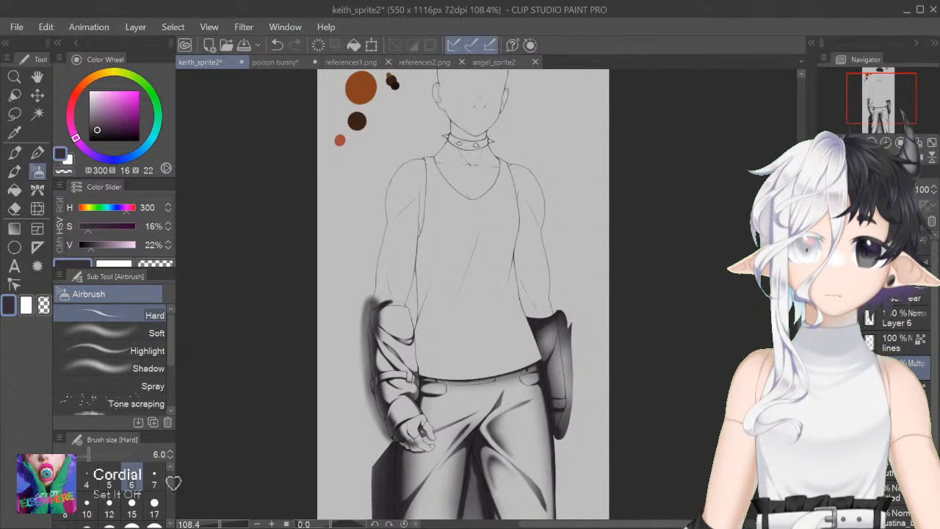
# Step: Auto-select the tank top on the lines layer and extend the selection beyond its sides and shoulder straps with the Lasso
pyautogui.click(37, 114)
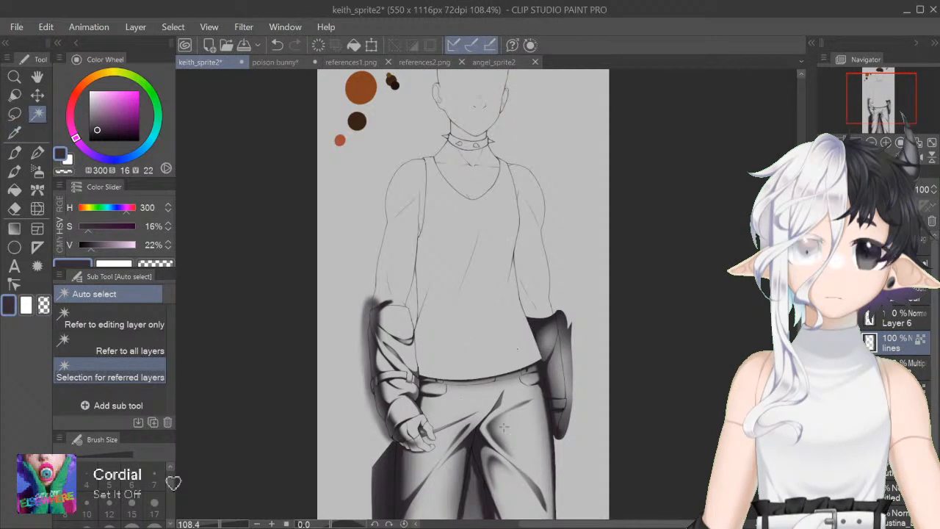
pyautogui.click(110, 320)
pyautogui.click(487, 320)
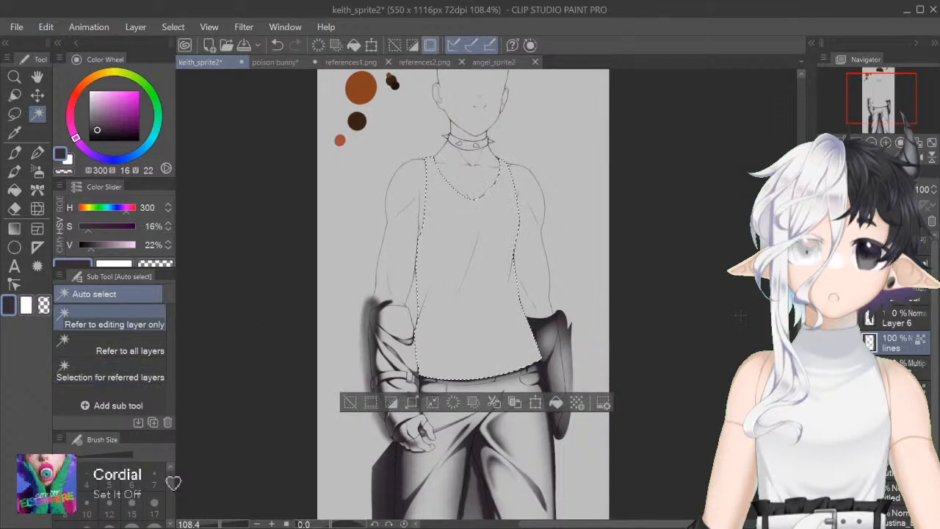
pyautogui.press('m')
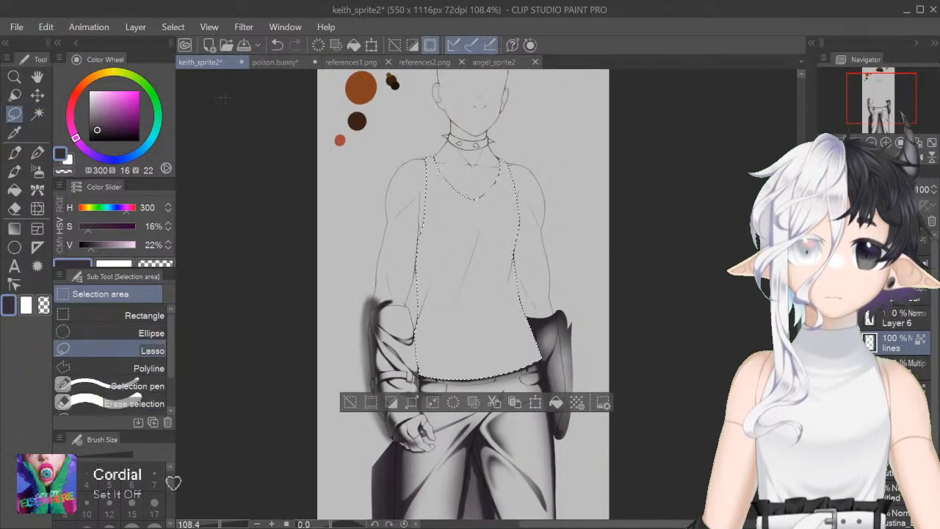
pyautogui.moveTo(420, 155)
pyautogui.mouseDown()
pyautogui.moveTo(535, 170)
pyautogui.moveTo(527, 302)
pyautogui.moveTo(473, 349)
pyautogui.moveTo(440, 345)
pyautogui.mouseUp()
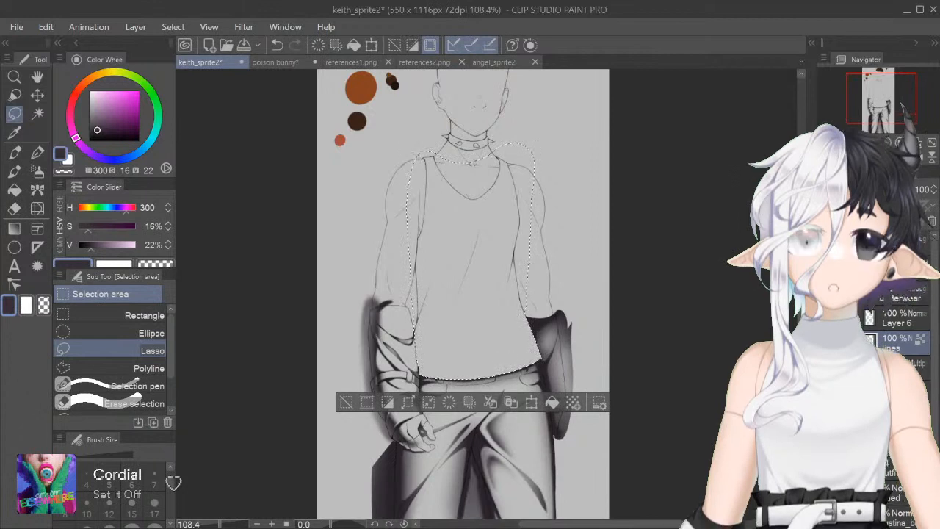
# Step: Make the Multiply shading layer active, keeping the tank top selection
pyautogui.click(911, 366)
pyautogui.click(829, 367)
pyautogui.click(828, 366)
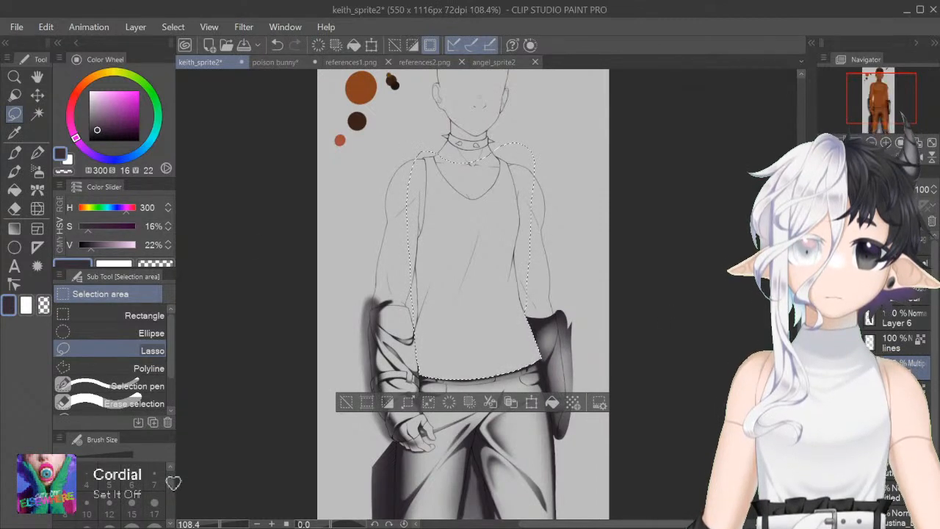
pyautogui.hotkey('ctrl', 'z')
pyautogui.hotkey('ctrl', 'y')
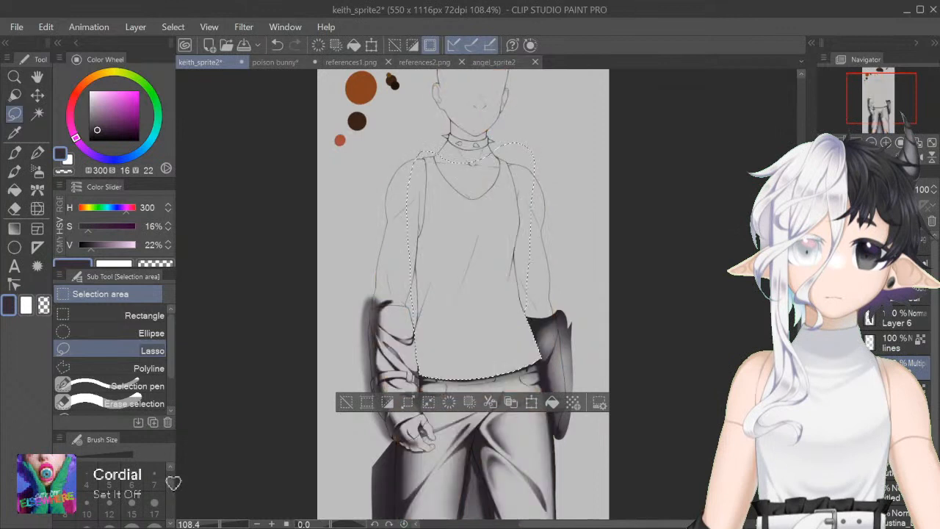
# Step: Rotate the canvas and darken the tops of both tank top shoulder straps with the Hard airbrush at size 10
pyautogui.click(37, 170)
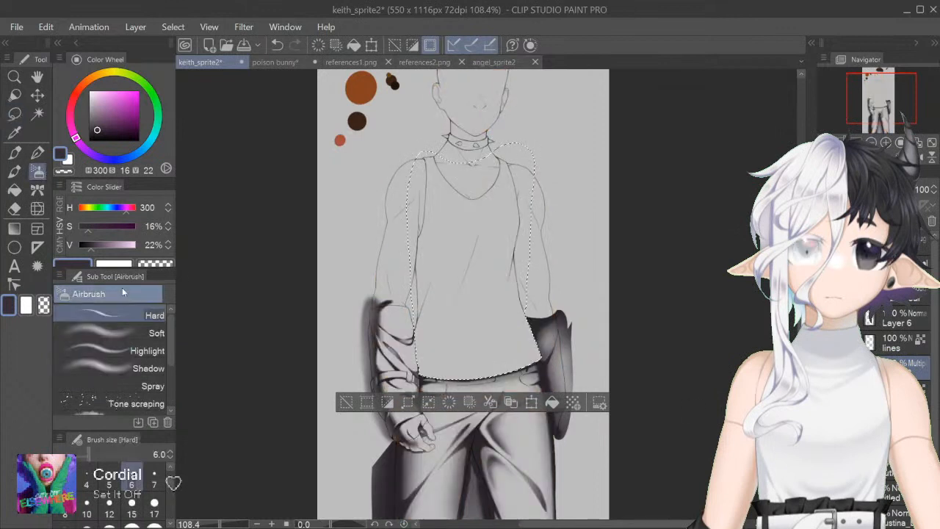
pyautogui.click(154, 335)
pyautogui.moveTo(471, 184); pyautogui.dragTo(599, 314)
pyautogui.moveTo(488, 294); pyautogui.dragTo(581, 294)
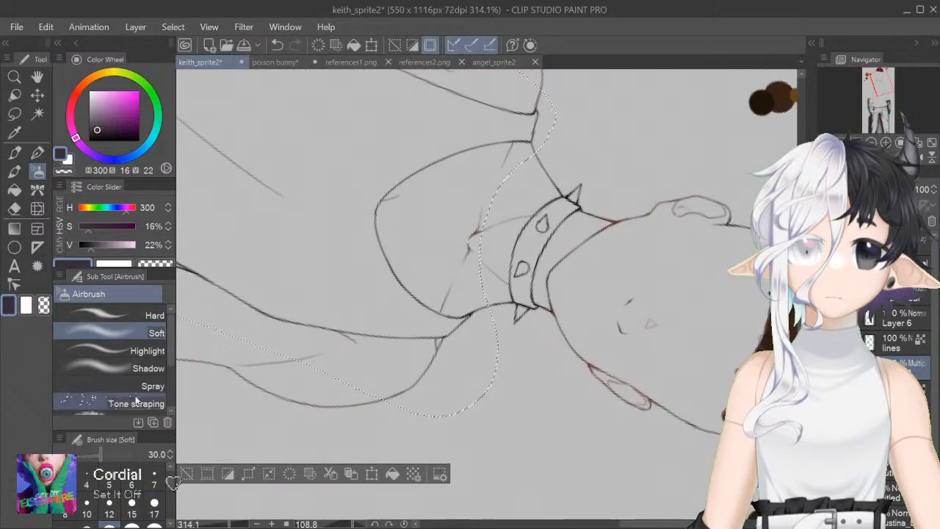
pyautogui.click(134, 316)
pyautogui.click(131, 503)
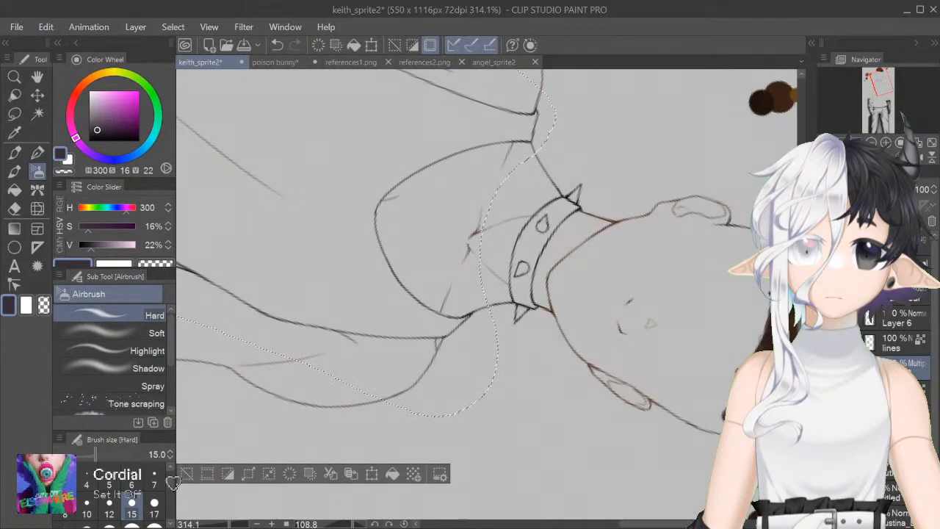
pyautogui.moveTo(470, 242); pyautogui.dragTo(470, 296)
pyautogui.click(86, 505)
pyautogui.moveTo(521, 192)
pyautogui.mouseDown()
pyautogui.moveTo(538, 165)
pyautogui.moveTo(519, 213)
pyautogui.mouseUp()
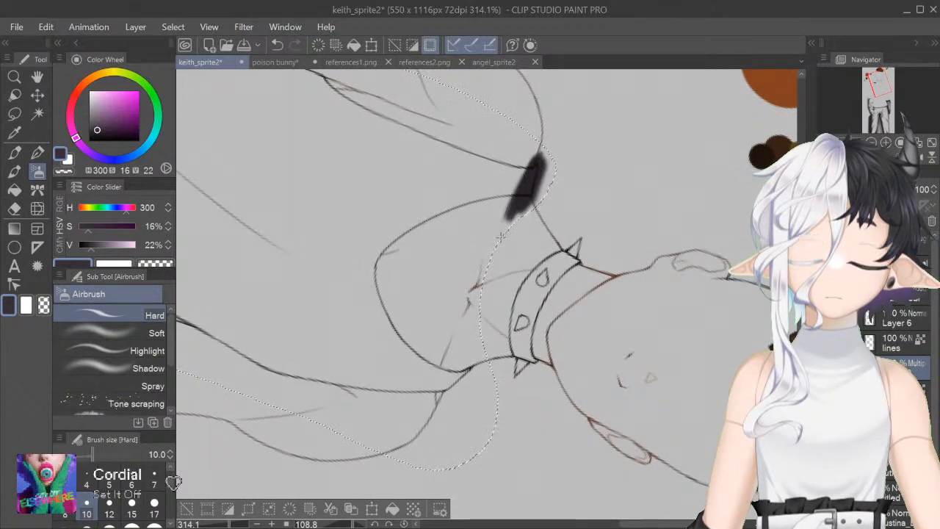
pyautogui.scroll(-4, 470, 294)
pyautogui.moveTo(444, 285)
pyautogui.mouseDown()
pyautogui.moveTo(439, 318)
pyautogui.moveTo(445, 292)
pyautogui.moveTo(472, 285)
pyautogui.moveTo(442, 320)
pyautogui.mouseUp()
pyautogui.scroll(-3, 485, 297)
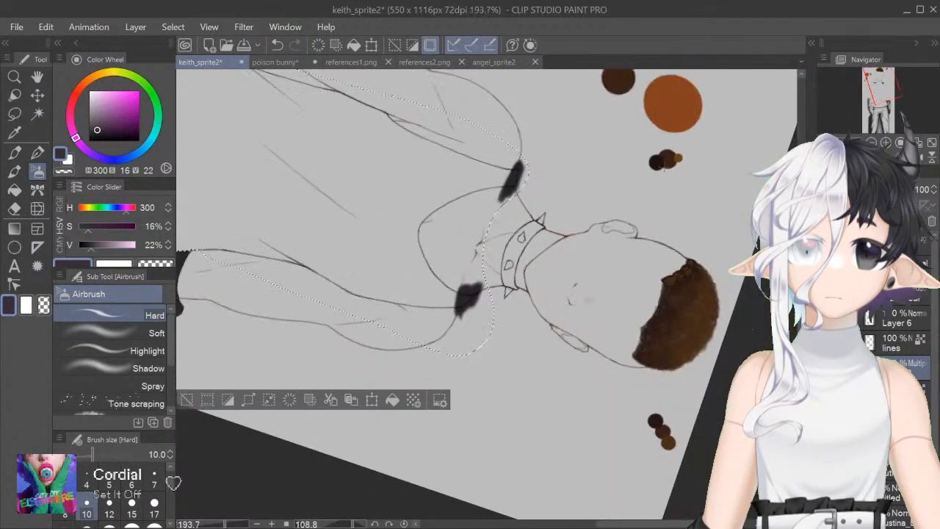
# Step: Shade a soft shadow band across the shoulders and neckline of the selected area with the Soft airbrush at size 80
pyautogui.click(135, 329)
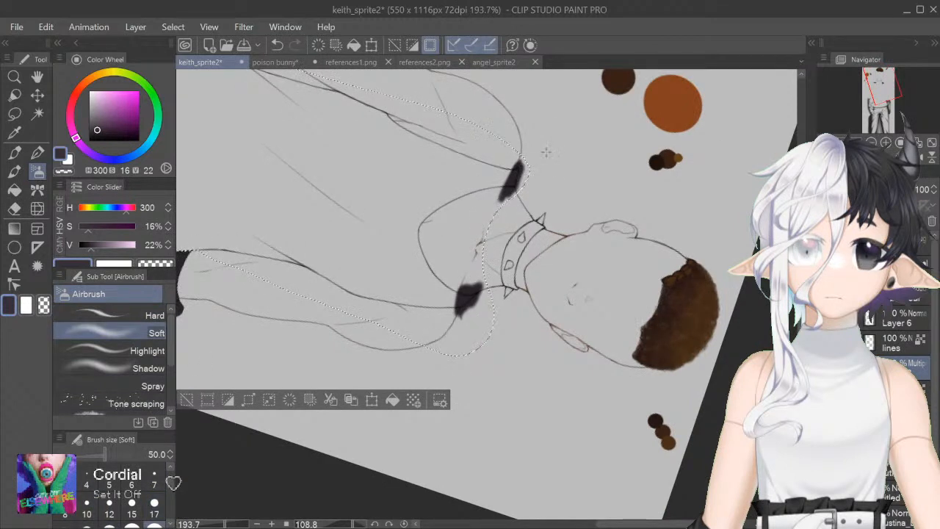
pyautogui.hotkey('ctrl', 'z')
pyautogui.moveTo(169, 494); pyautogui.dragTo(169, 502)
pyautogui.click(107, 517)
pyautogui.moveTo(466, 323); pyautogui.dragTo(523, 161)
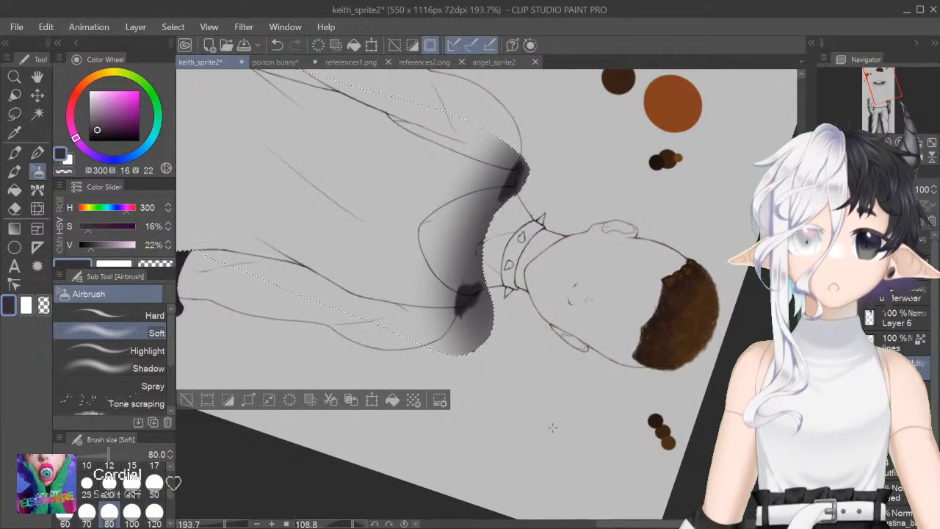
# Step: Darken the upper armhole edges below both tank top shoulder straps with the Hard airbrush at size 10
pyautogui.click(113, 315)
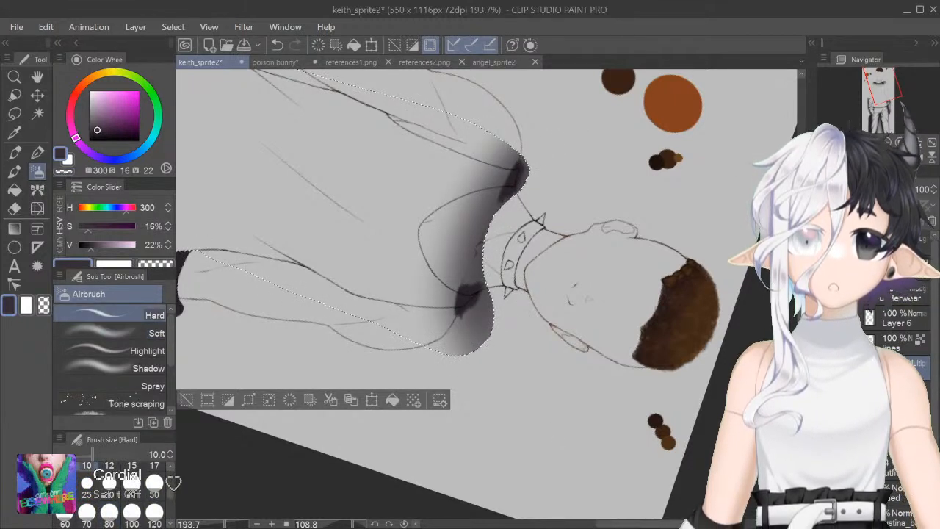
pyautogui.moveTo(435, 249); pyautogui.dragTo(416, 292)
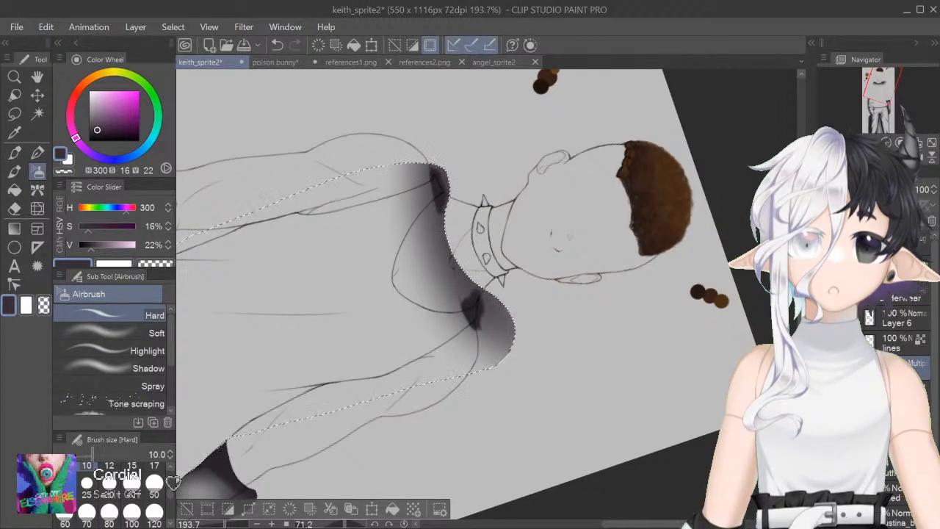
pyautogui.hotkey('ctrl', '@')
pyautogui.moveTo(563, 522); pyautogui.dragTo(556, 522)
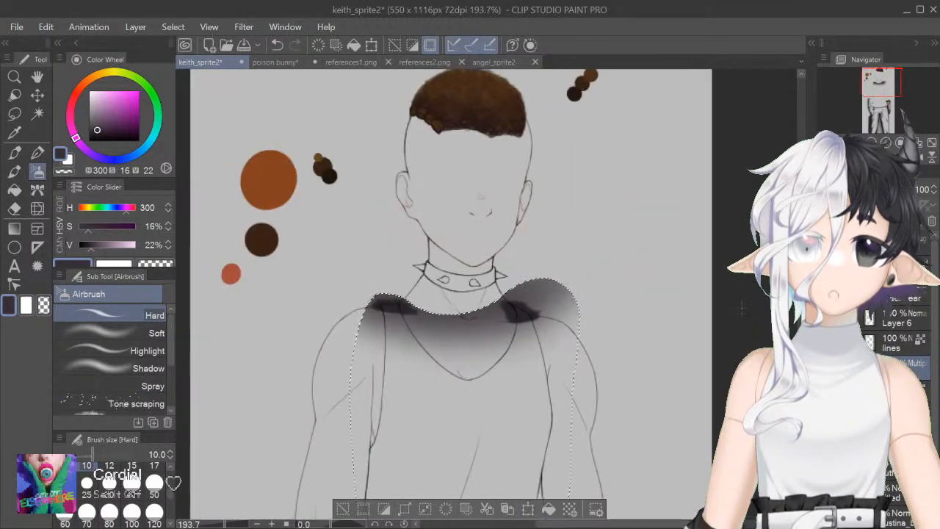
pyautogui.moveTo(802, 184); pyautogui.dragTo(802, 220)
pyautogui.scroll(3, 487, 292)
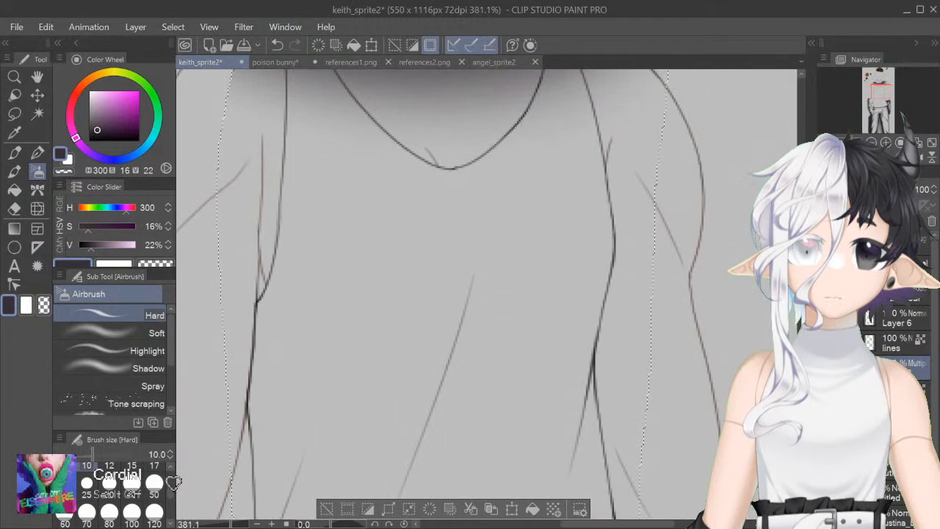
pyautogui.moveTo(488, 168); pyautogui.dragTo(487, 292)
pyautogui.moveTo(574, 168); pyautogui.dragTo(610, 254)
pyautogui.moveTo(287, 146); pyautogui.dragTo(277, 230)
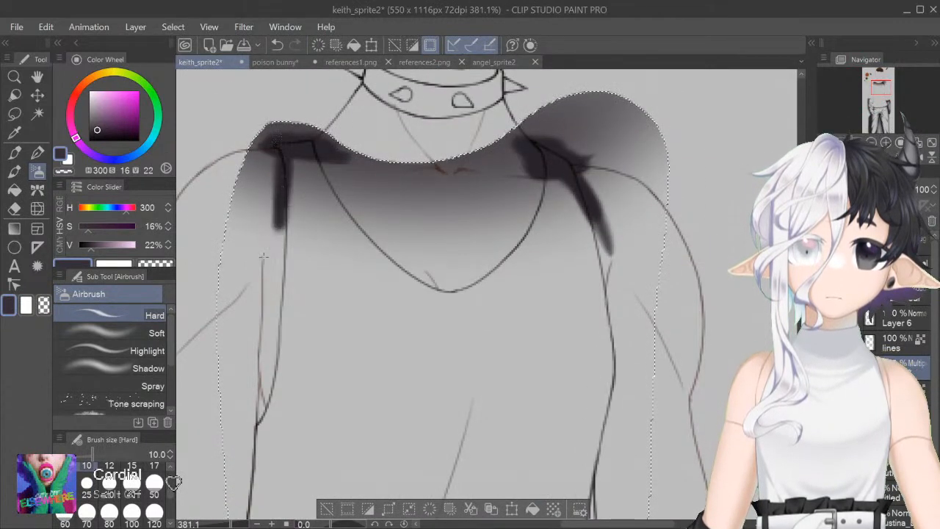
# Step: Flip the canvas horizontally and extend the dark armhole shadow down one side of the tank top with the Hard airbrush at size 8
pyautogui.press('h')
pyautogui.press('[')
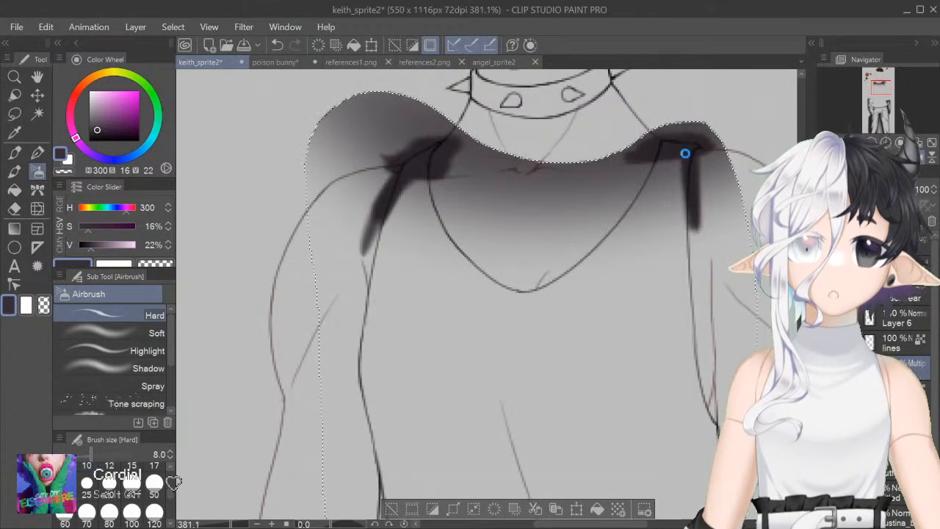
pyautogui.moveTo(687, 184); pyautogui.dragTo(685, 335)
pyautogui.hotkey('ctrl', 'z')
pyautogui.moveTo(685, 221); pyautogui.dragTo(696, 356)
pyautogui.moveTo(690, 290); pyautogui.dragTo(707, 394)
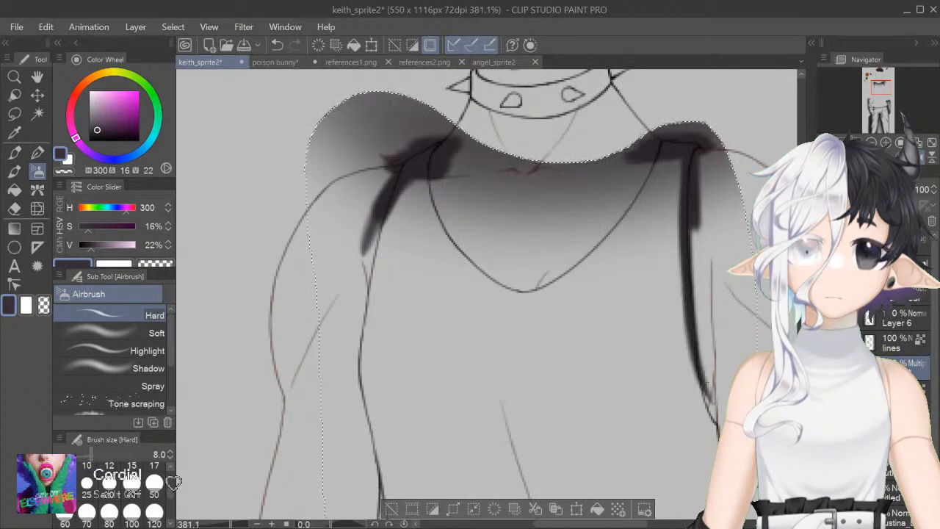
# Step: Darken both upper sides of the tank top's V-shaped neckline with the Hard airbrush at size 8
pyautogui.moveTo(432, 180); pyautogui.dragTo(451, 235)
pyautogui.moveTo(419, 173); pyautogui.dragTo(484, 261)
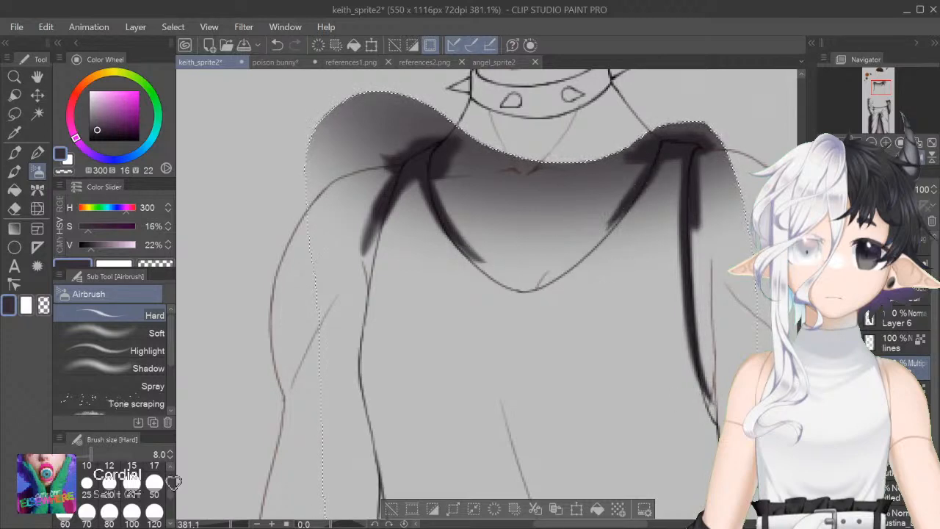
pyautogui.moveTo(514, 331); pyautogui.dragTo(620, 234)
# Step: Paint a wide curved shadow band across the tank top's chest on a separate Normal layer with the Soft airbrush at size 80
pyautogui.scroll(-3, 488, 295)
pyautogui.scroll(-4, 487, 295)
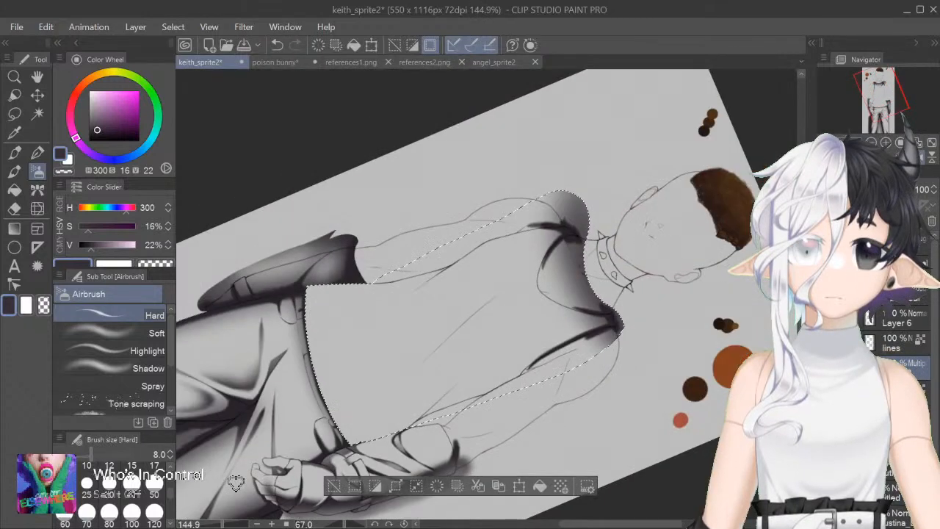
pyautogui.click(152, 334)
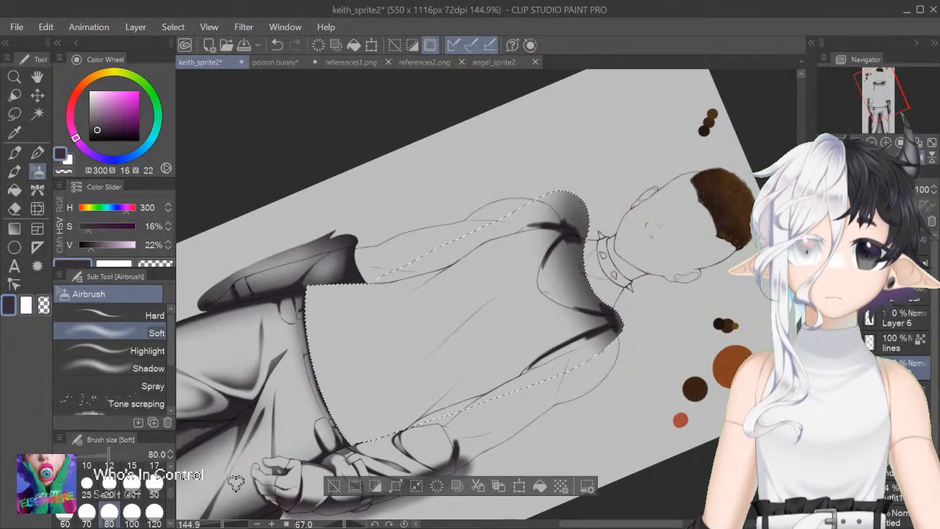
pyautogui.click(92, 520)
pyautogui.click(109, 514)
pyautogui.moveTo(478, 201)
pyautogui.mouseDown()
pyautogui.moveTo(481, 318)
pyautogui.moveTo(496, 339)
pyautogui.moveTo(476, 217)
pyautogui.moveTo(536, 396)
pyautogui.moveTo(472, 220)
pyautogui.moveTo(566, 392)
pyautogui.mouseUp()
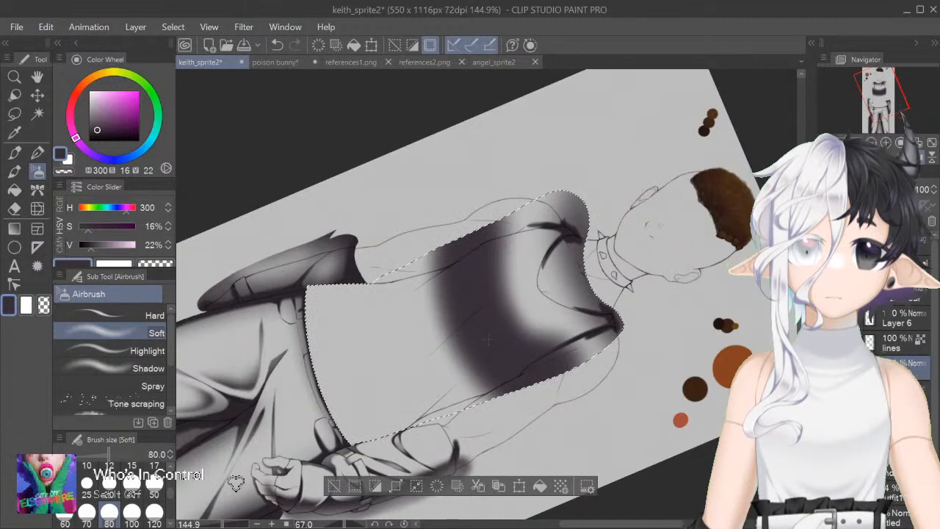
pyautogui.moveTo(512, 346); pyautogui.dragTo(498, 332)
# Step: Trim the upper edge of the chest shadow band using transparent colour with the Soft airbrush at sizes 50 and 40
pyautogui.click(42, 305)
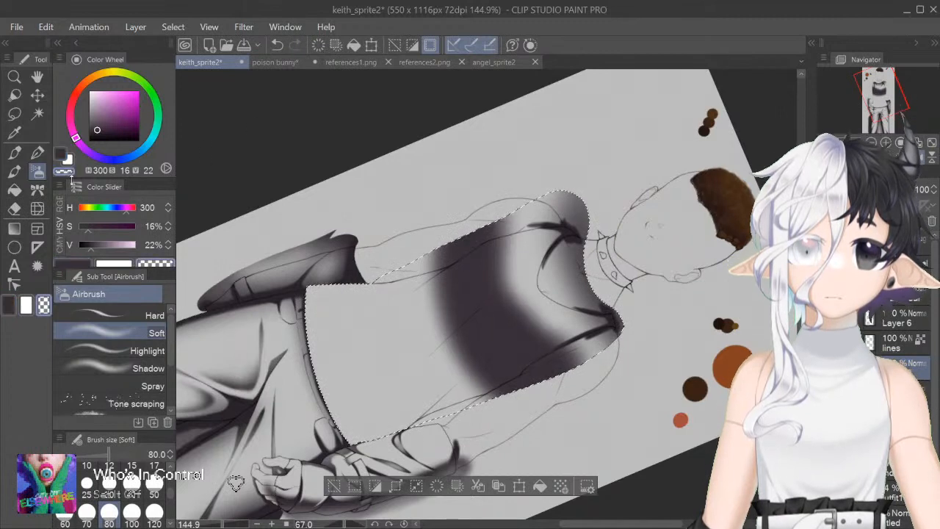
pyautogui.click(154, 494)
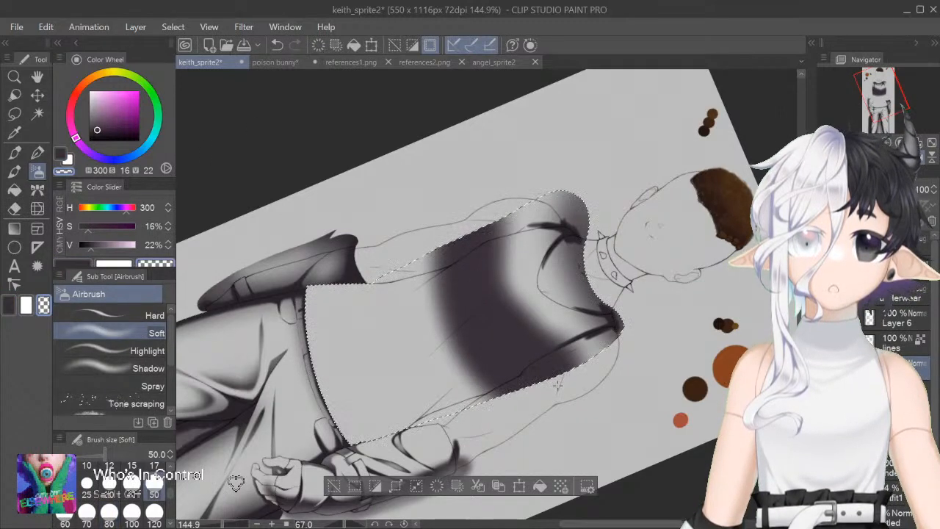
pyautogui.moveTo(520, 296)
pyautogui.mouseDown()
pyautogui.moveTo(566, 342)
pyautogui.moveTo(514, 279)
pyautogui.moveTo(543, 323)
pyautogui.mouseUp()
pyautogui.hotkey('ctrl', '@')
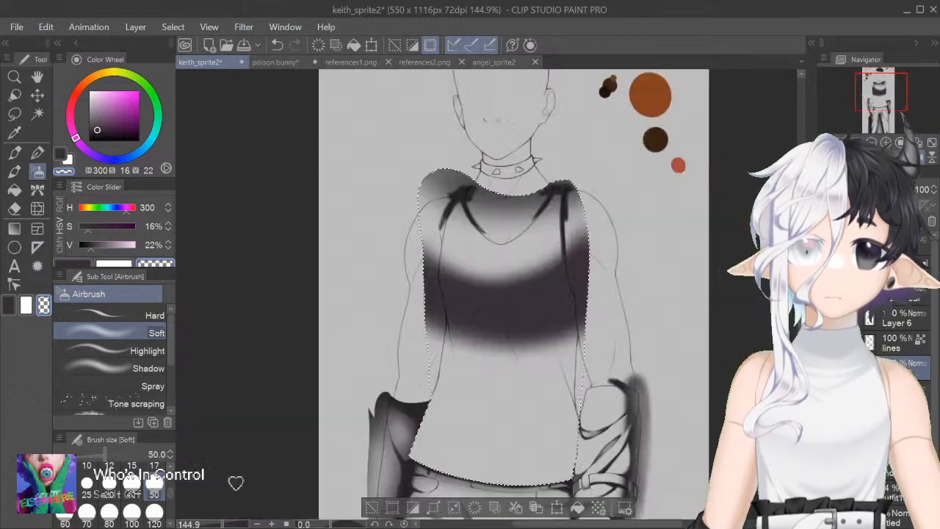
pyautogui.moveTo(507, 270)
pyautogui.mouseDown()
pyautogui.moveTo(569, 244)
pyautogui.moveTo(514, 275)
pyautogui.mouseUp()
pyautogui.hotkey('ctrl', 'z')
pyautogui.moveTo(682, 199)
pyautogui.mouseDown()
pyautogui.moveTo(703, 320)
pyautogui.moveTo(617, 466)
pyautogui.moveTo(548, 501)
pyautogui.mouseUp()
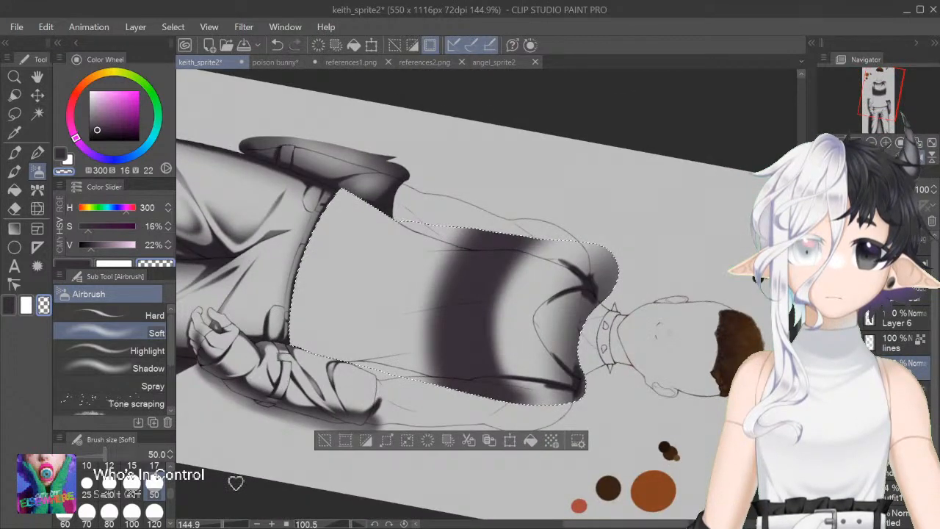
pyautogui.hotkey('ctrl', '@')
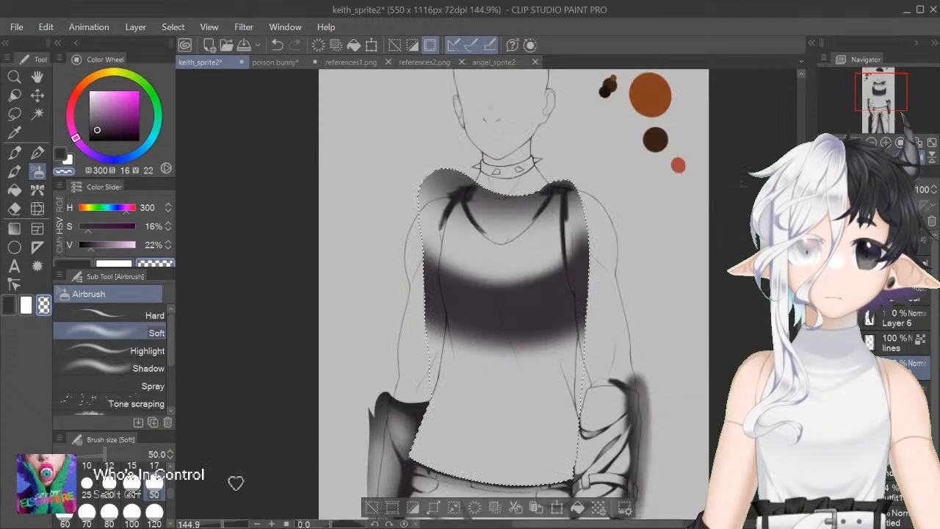
pyautogui.moveTo(523, 485); pyautogui.dragTo(374, 451)
pyautogui.press('[')
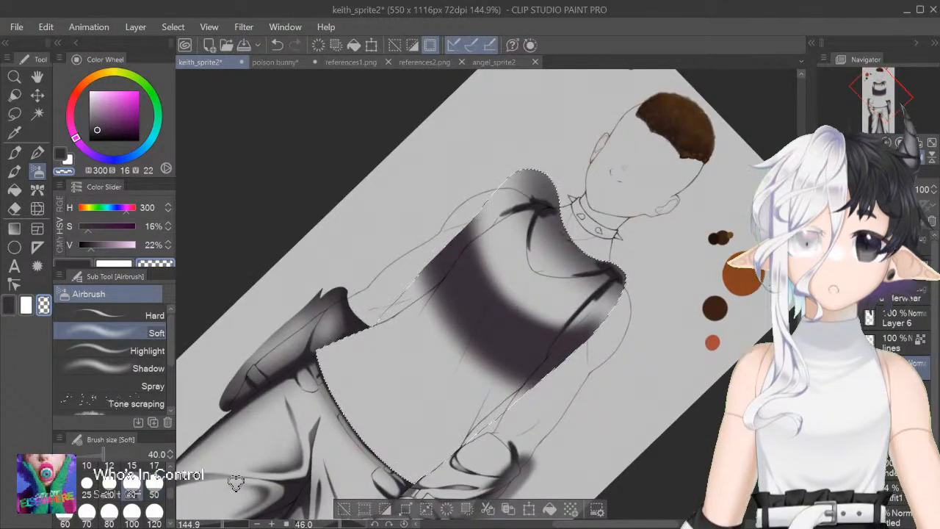
pyautogui.moveTo(236, 482); pyautogui.dragTo(210, 443)
pyautogui.moveTo(279, 234); pyautogui.dragTo(418, 91)
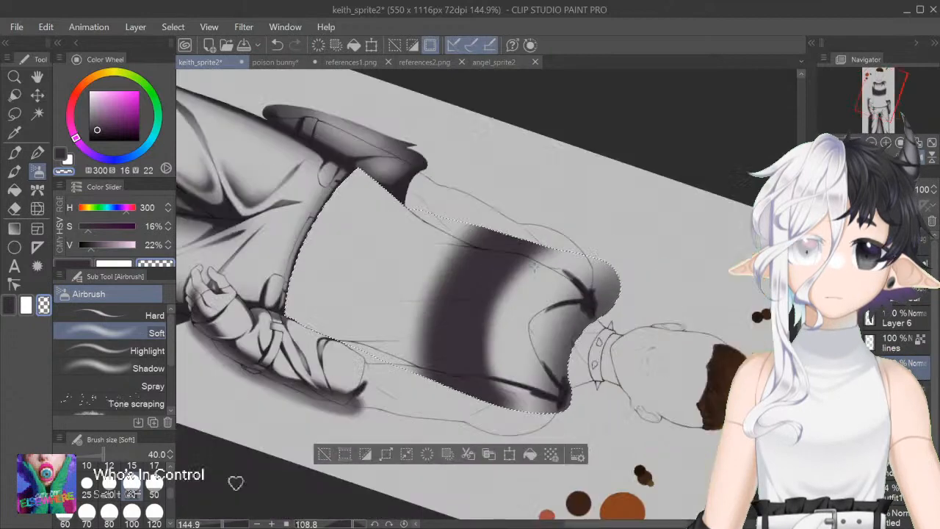
# Step: Fade out the lower part of the chest shadow band using transparent colour with the Soft airbrush at size 120
pyautogui.click(87, 486)
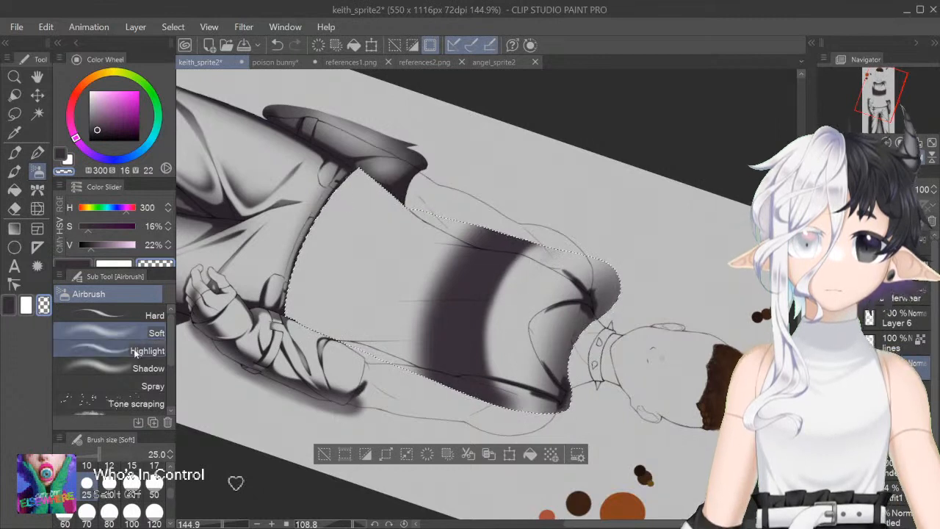
pyautogui.press(']')
pyautogui.press(']')
pyautogui.press(']')
pyautogui.press(']')
pyautogui.press(']')
pyautogui.press(']')
pyautogui.press(']')
pyautogui.press(']')
pyautogui.moveTo(462, 213); pyautogui.dragTo(400, 382)
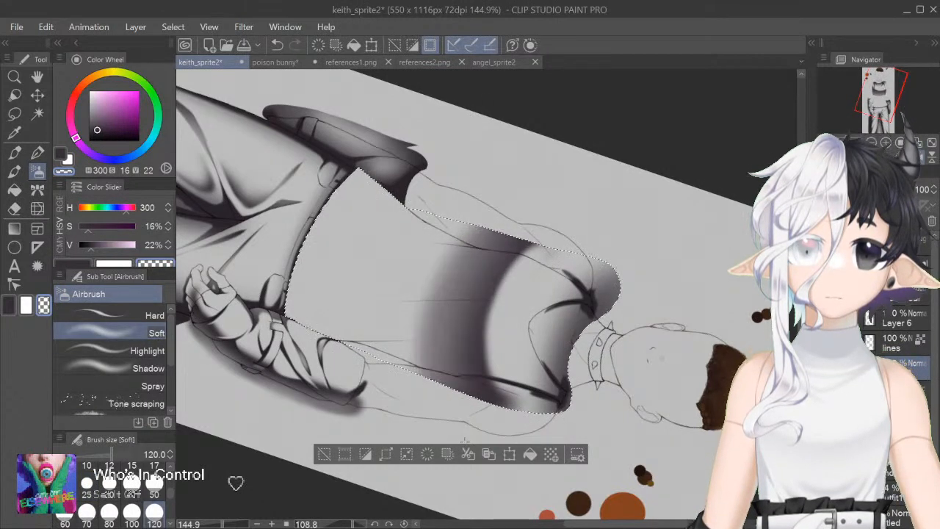
pyautogui.moveTo(459, 217); pyautogui.dragTo(404, 382)
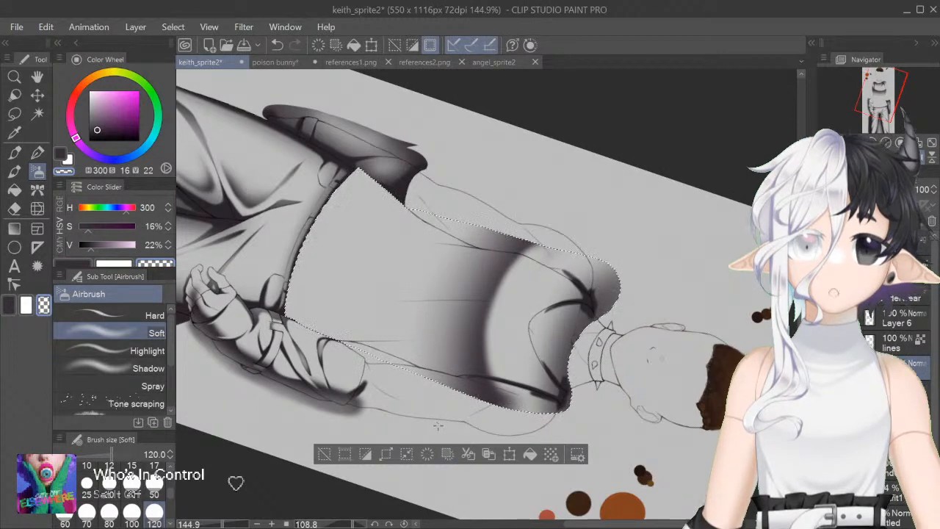
pyautogui.hotkey('ctrl', '@')
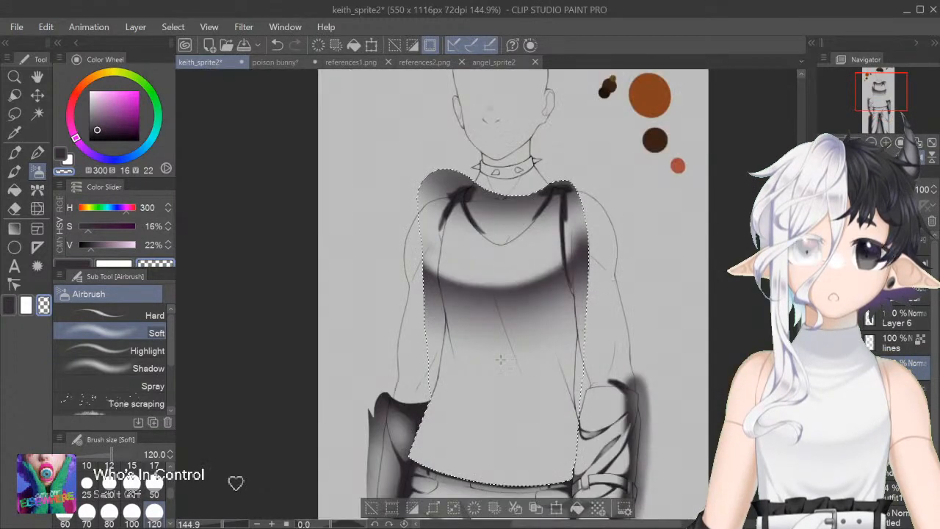
# Step: Shift the chest shadow band slightly down and sideways with Move layer, and hide it to continue on the other shading layer
pyautogui.press('k')
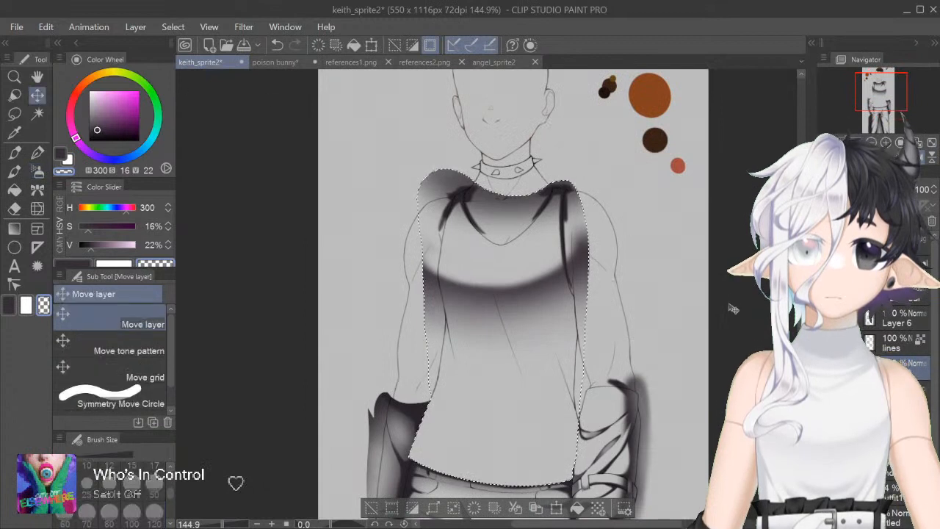
pyautogui.moveTo(739, 317)
pyautogui.mouseDown()
pyautogui.moveTo(741, 336)
pyautogui.moveTo(732, 310)
pyautogui.mouseUp()
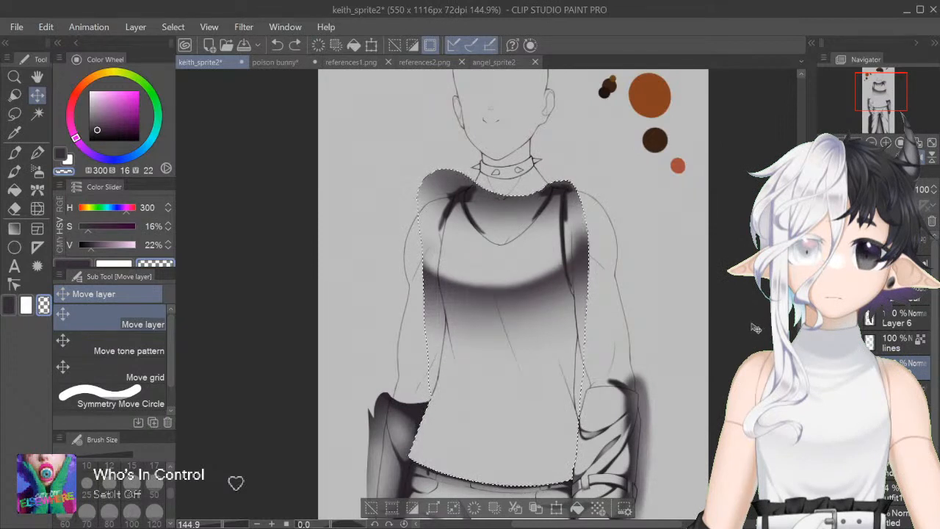
pyautogui.moveTo(758, 329); pyautogui.dragTo(766, 327)
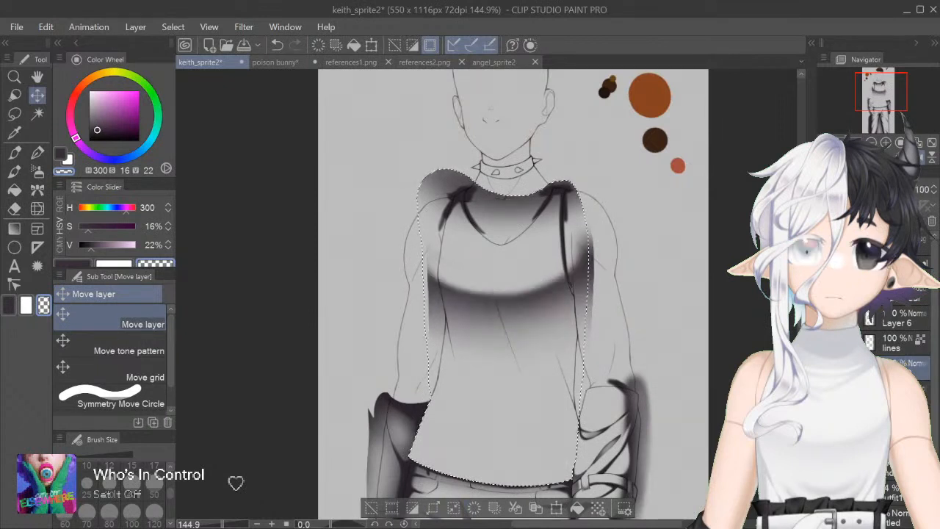
pyautogui.click(911, 391)
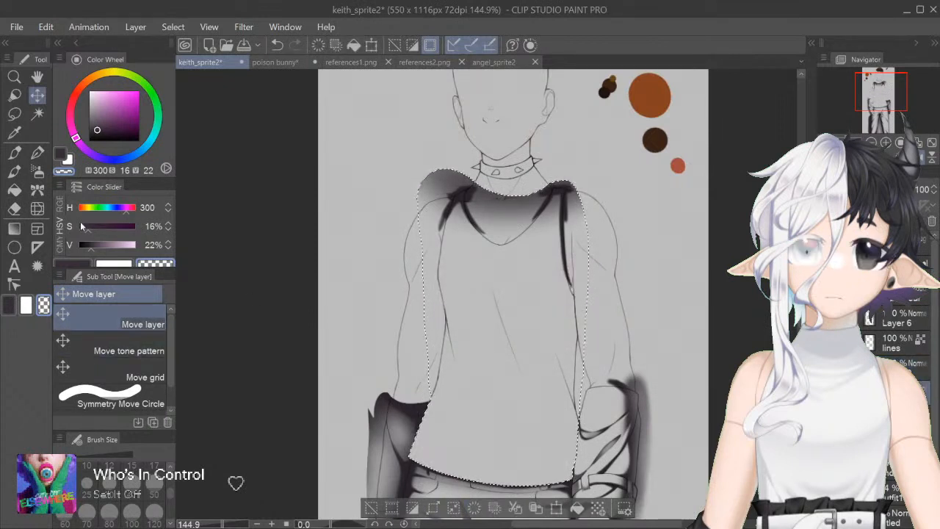
# Step: Shade the diagonal fold rising from the tank top's side near the waist with the Hard airbrush at size 7
pyautogui.press('b')
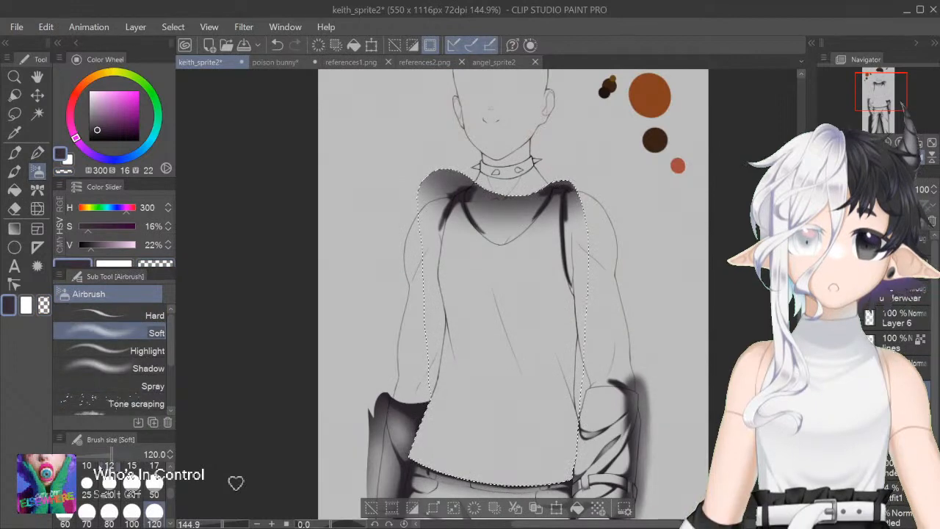
pyautogui.click(87, 461)
pyautogui.scroll(-3, 513, 293)
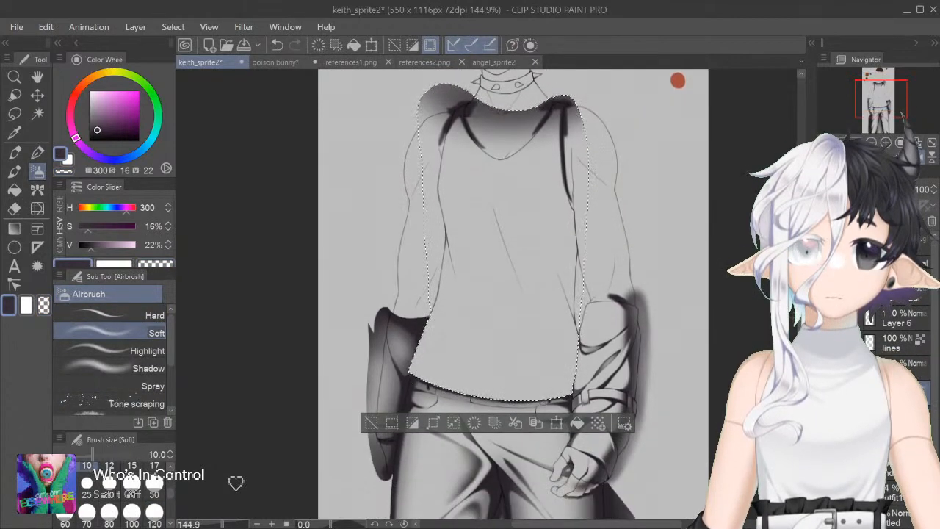
pyautogui.hotkey('ctrl', '+')
pyautogui.hotkey('ctrl', '+')
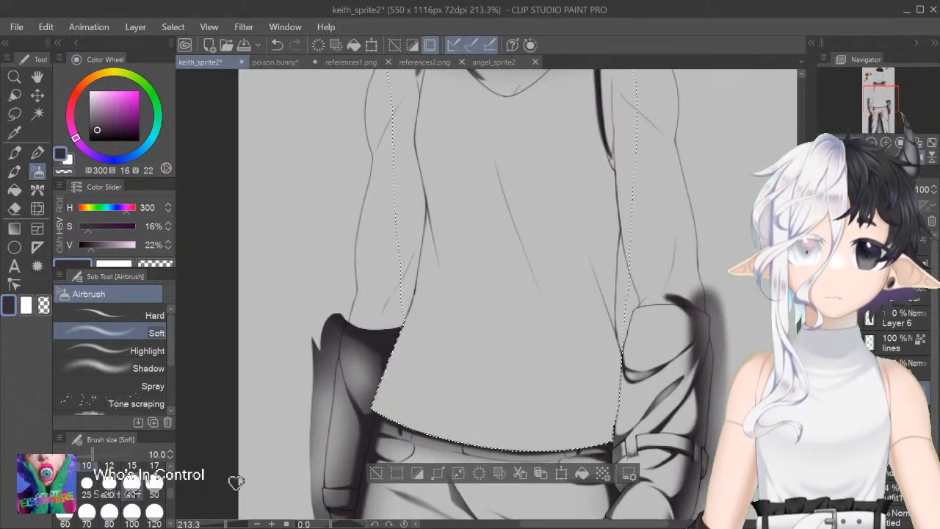
pyautogui.scroll(1, 132, 485)
pyautogui.click(110, 315)
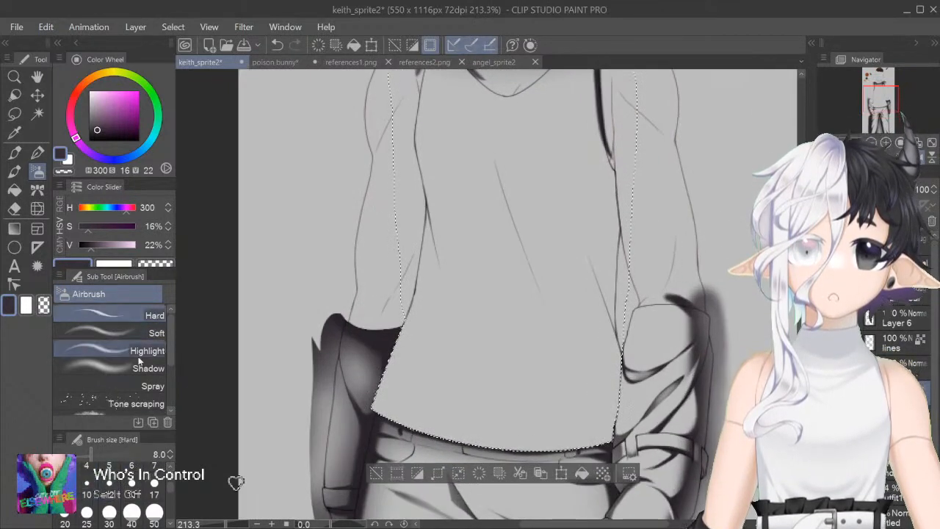
pyautogui.scroll(1, 487, 294)
pyautogui.scroll(1, 235, 483)
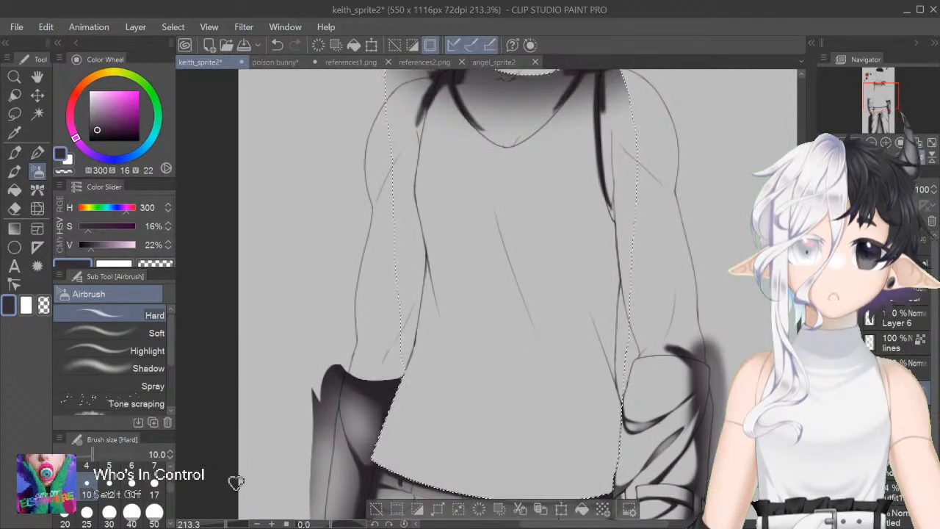
pyautogui.press('^')
pyautogui.press('^')
pyautogui.press('^')
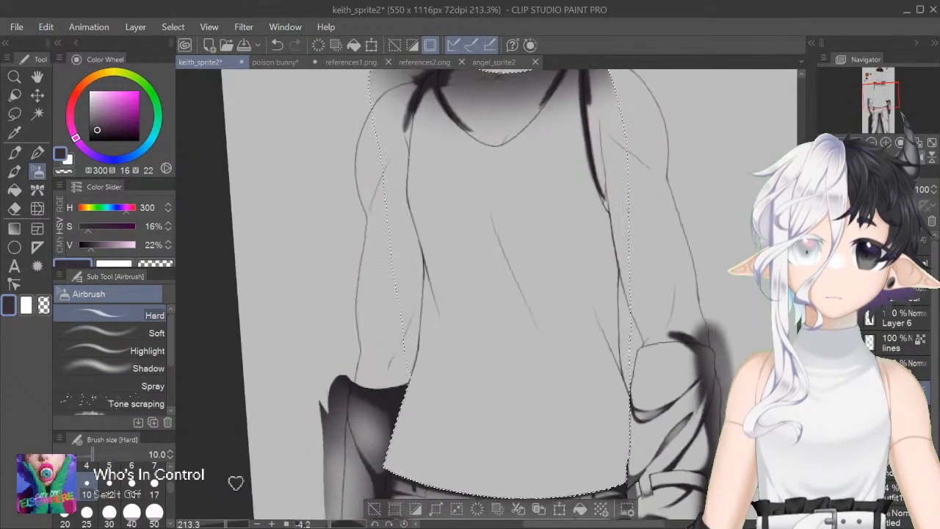
pyautogui.press('h')
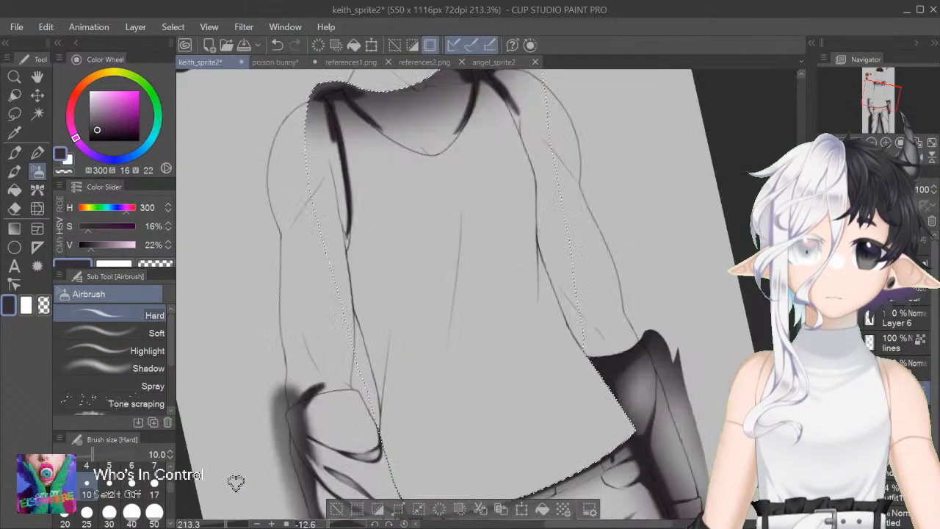
pyautogui.press('[')
pyautogui.press('[')
pyautogui.moveTo(351, 242); pyautogui.dragTo(341, 316)
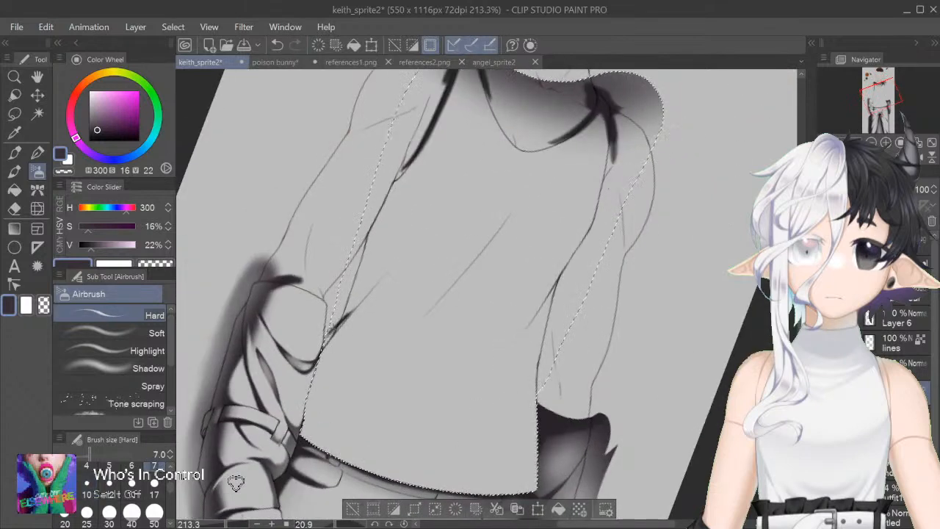
pyautogui.moveTo(389, 269); pyautogui.dragTo(415, 250)
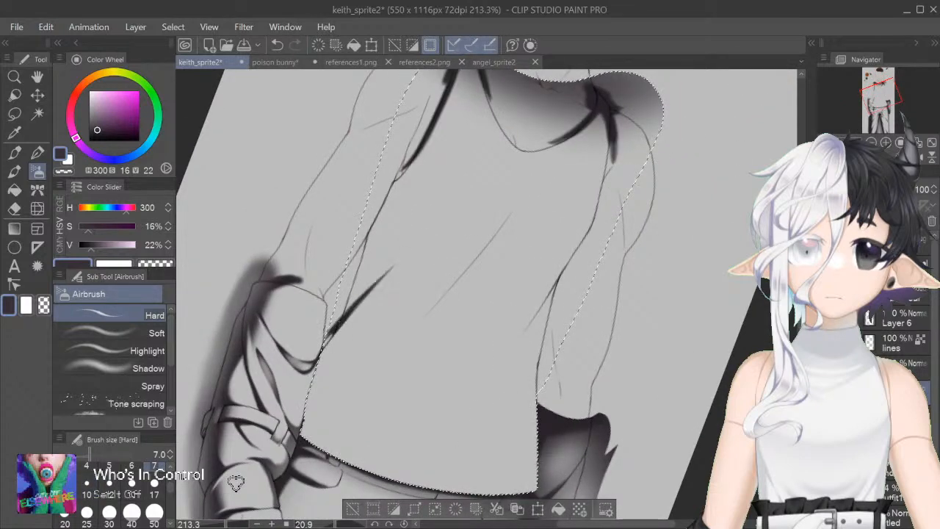
# Step: Extend the tank top's diagonal side fold upward and darken the side line above it with the Hard airbrush at size 10
pyautogui.click(87, 488)
pyautogui.moveTo(343, 311)
pyautogui.mouseDown()
pyautogui.moveTo(397, 265)
pyautogui.moveTo(386, 271)
pyautogui.mouseUp()
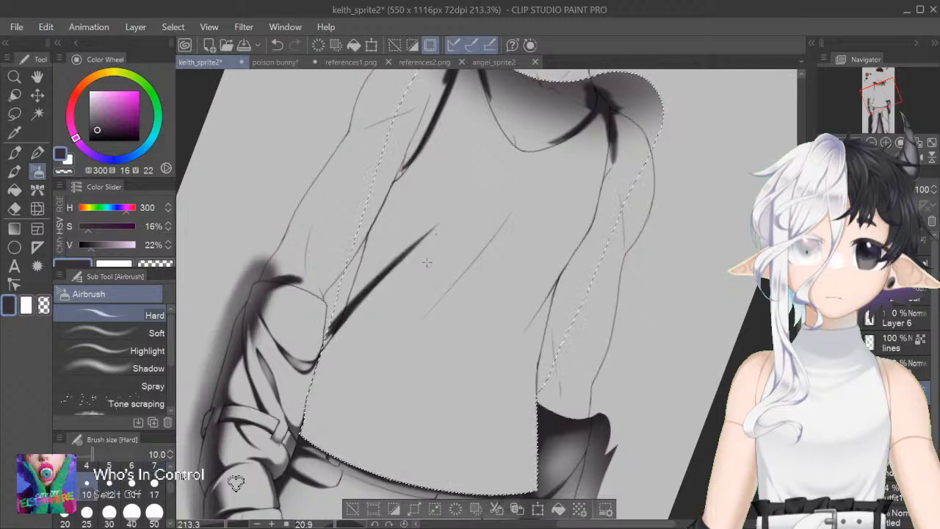
pyautogui.moveTo(416, 147); pyautogui.dragTo(367, 245)
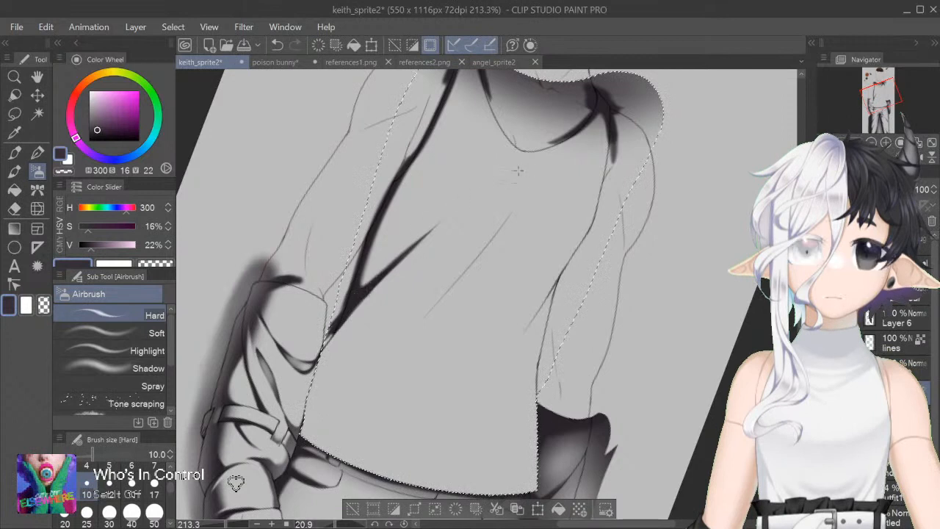
# Step: Widen the shadow along the tank top's upper side, from below the armhole toward the fold, with the Hard airbrush at size 30
pyautogui.click(109, 512)
pyautogui.moveTo(429, 110)
pyautogui.mouseDown()
pyautogui.moveTo(408, 172)
pyautogui.moveTo(364, 238)
pyautogui.mouseUp()
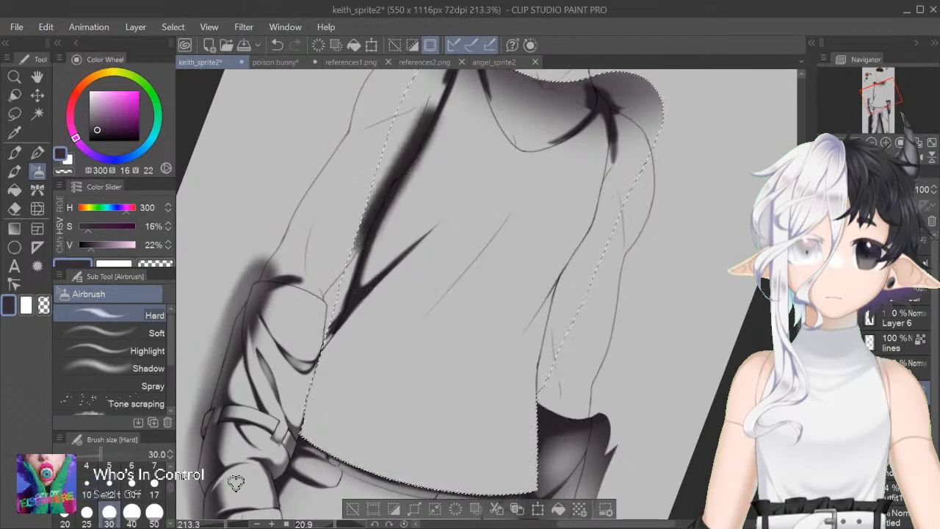
pyautogui.moveTo(404, 147); pyautogui.dragTo(356, 257)
pyautogui.moveTo(430, 103); pyautogui.dragTo(389, 209)
# Step: Shade the tank top's side below the diagonal fold down to the hem with the Hard airbrush at sizes 15 and 12
pyautogui.click(131, 488)
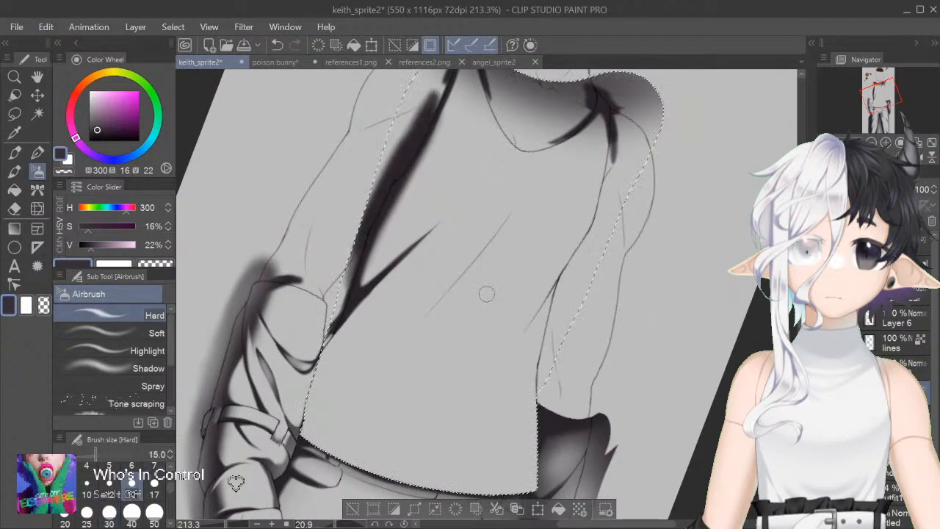
pyautogui.scroll(-3, 486, 294)
pyautogui.moveTo(342, 224); pyautogui.dragTo(307, 332)
pyautogui.moveTo(325, 301); pyautogui.dragTo(316, 349)
pyautogui.moveTo(341, 202); pyautogui.dragTo(323, 356)
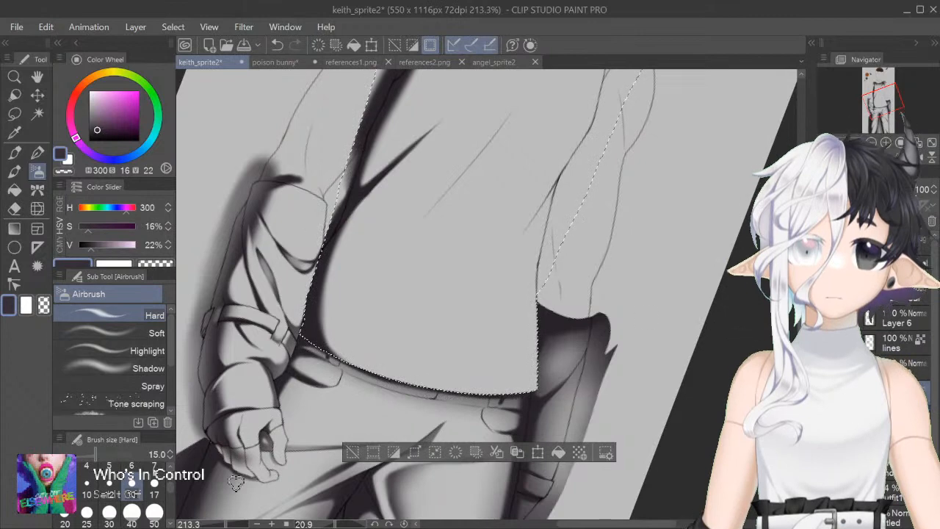
pyautogui.click(109, 493)
pyautogui.moveTo(329, 273); pyautogui.dragTo(347, 216)
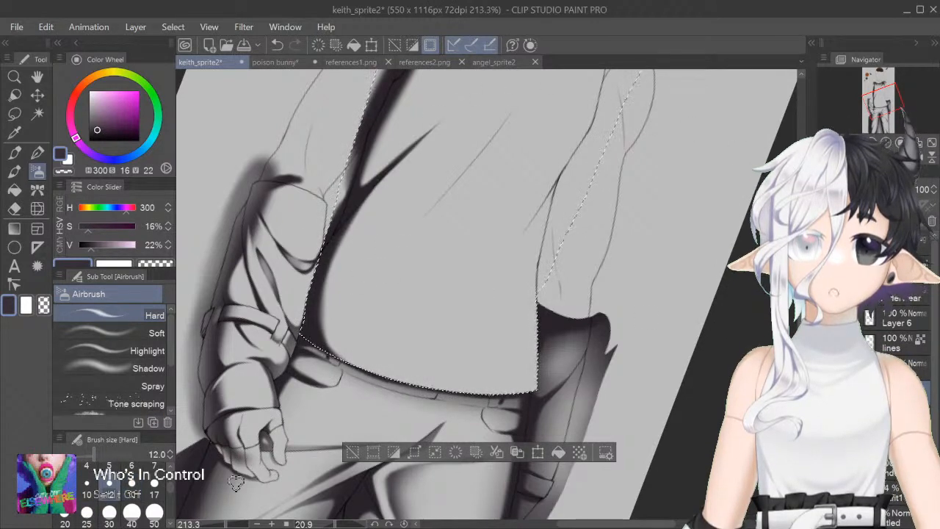
# Step: Thicken and lengthen the upper end of the diagonal side fold with the Hard airbrush at size 12
pyautogui.scroll(3, 602, 95)
pyautogui.moveTo(464, 240); pyautogui.dragTo(438, 265)
pyautogui.moveTo(468, 237)
pyautogui.mouseDown()
pyautogui.moveTo(419, 273)
pyautogui.moveTo(463, 240)
pyautogui.moveTo(396, 297)
pyautogui.mouseUp()
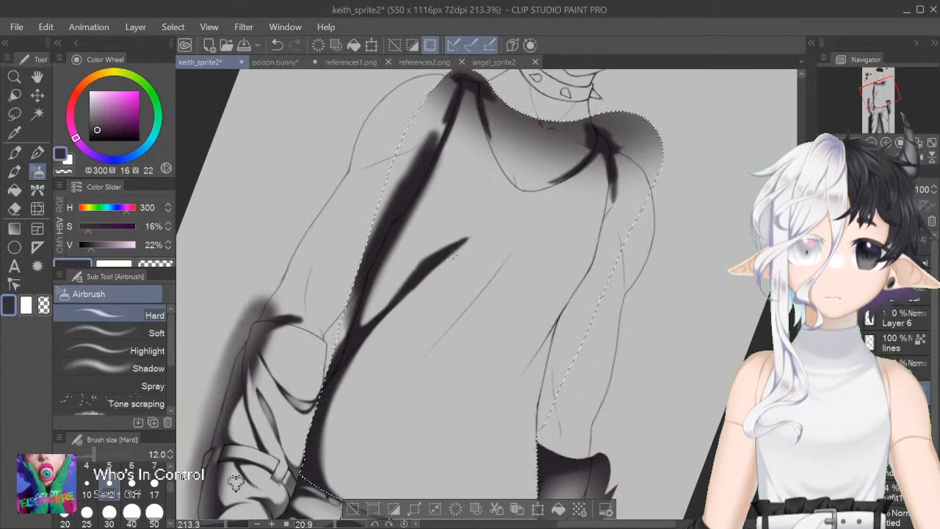
# Step: Fade the upper edge along the middle of the diagonal side fold using transparent colour with the Soft airbrush at size 12
pyautogui.press('c')
pyautogui.press('[')
pyautogui.press('[')
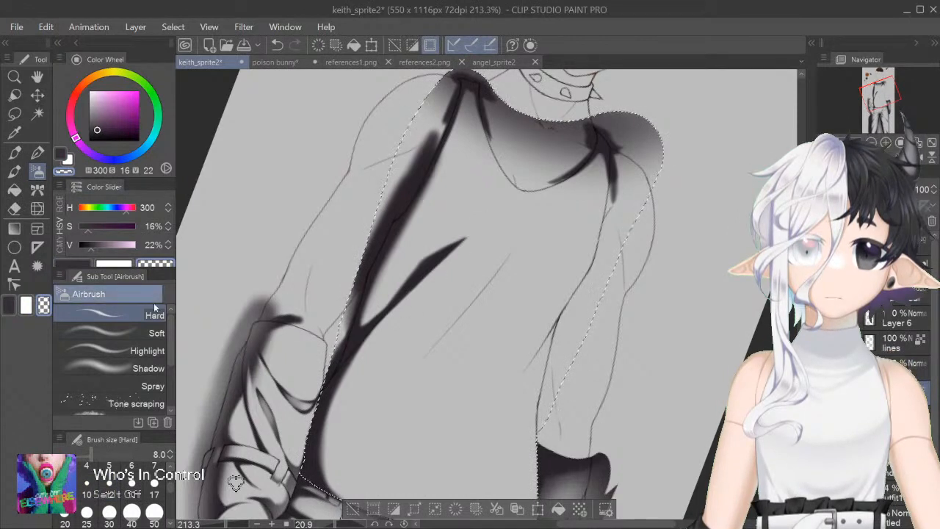
pyautogui.click(110, 333)
pyautogui.moveTo(373, 313); pyautogui.dragTo(416, 266)
pyautogui.hotkey('ctrl', 'z')
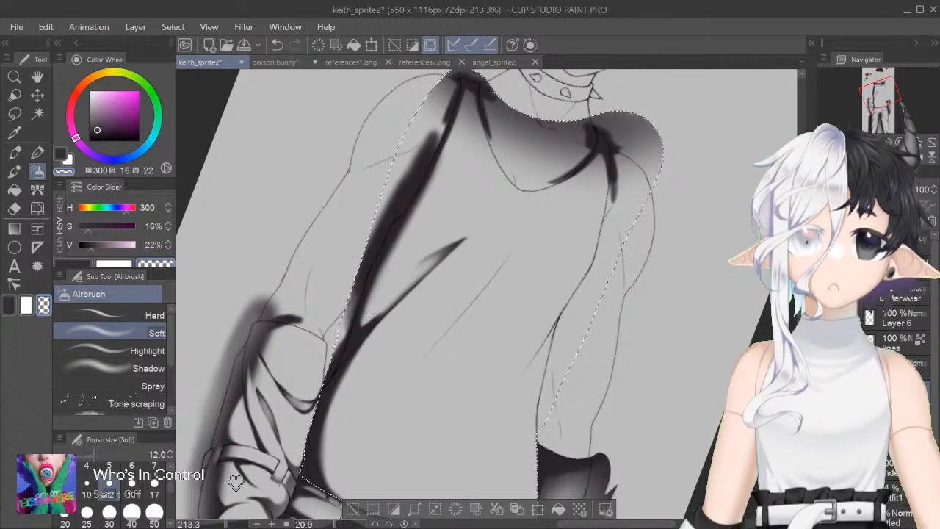
# Step: Darken the upper tip of the long diagonal fold across the tank top's centre with the Hard airbrush at size 10
pyautogui.click(118, 316)
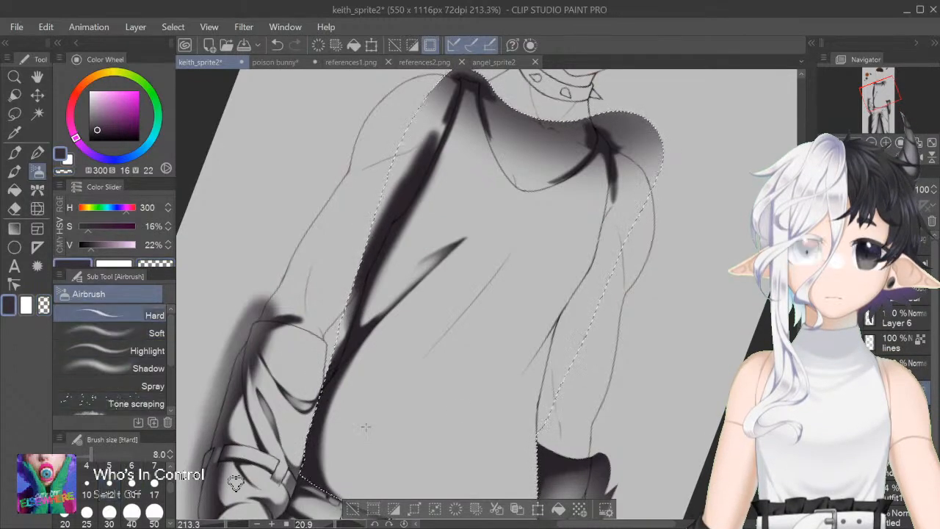
pyautogui.hotkey('ctrl', '+')
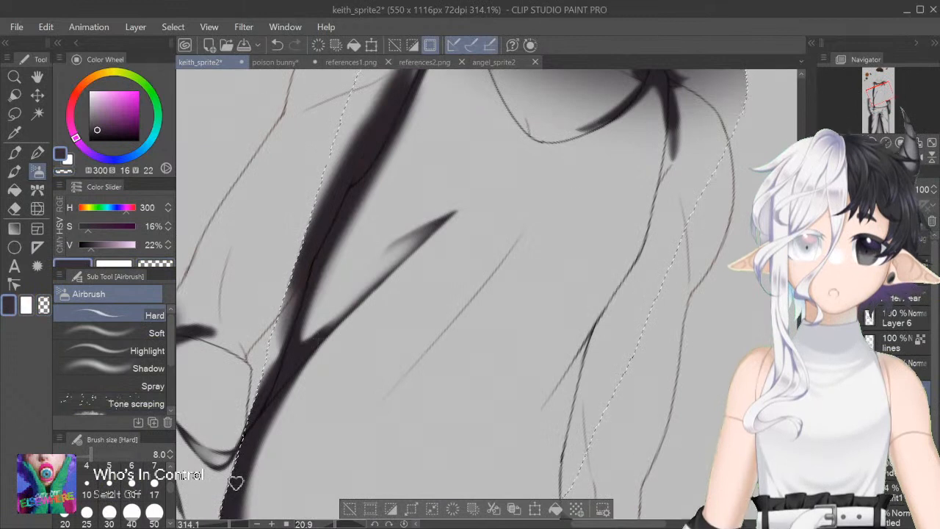
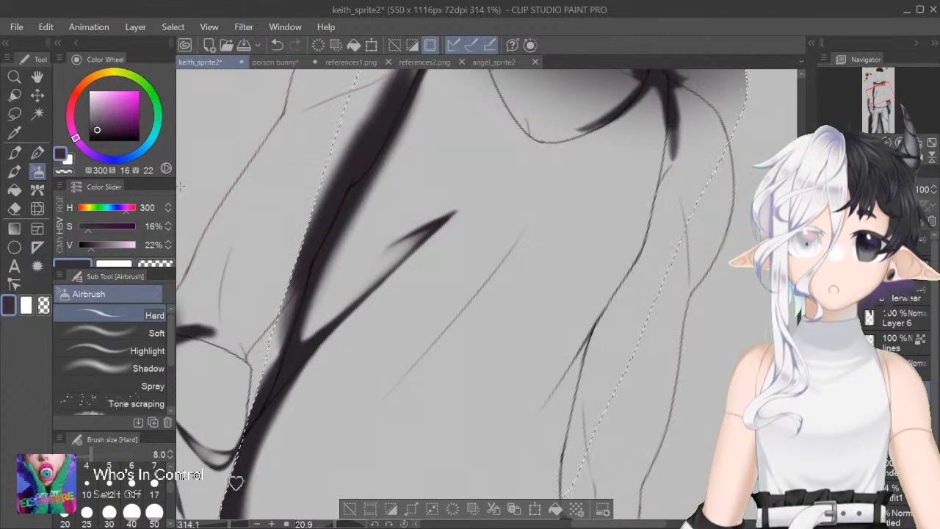
pyautogui.press('c')
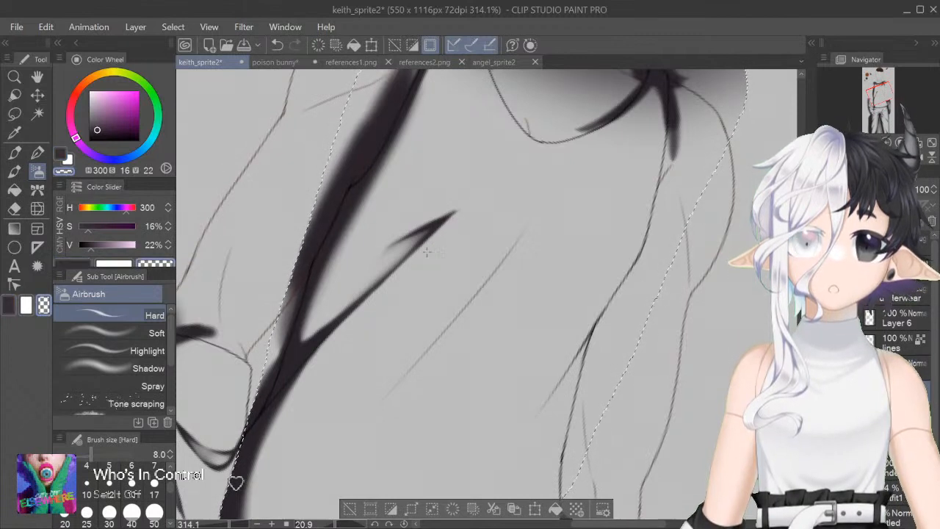
pyautogui.click(64, 156)
pyautogui.press(']')
pyautogui.press(']')
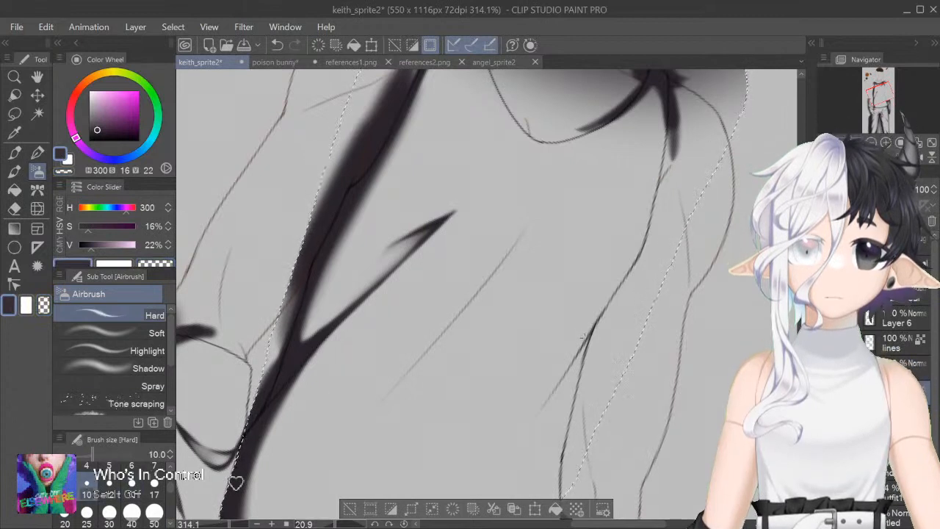
pyautogui.moveTo(536, 225); pyautogui.dragTo(483, 284)
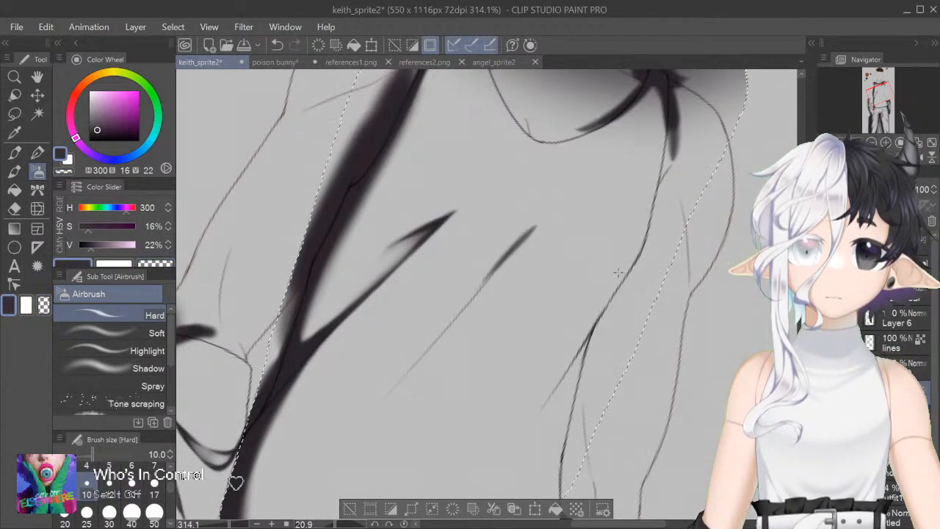
pyautogui.hotkey('ctrl', 'z')
pyautogui.moveTo(538, 222); pyautogui.dragTo(493, 276)
# Step: Continue the central diagonal fold's shadow downward along its middle section, redoing unsatisfactory strokes with the Hard airbrush at size 10
pyautogui.moveTo(520, 245); pyautogui.dragTo(459, 314)
pyautogui.moveTo(496, 273); pyautogui.dragTo(440, 335)
pyautogui.hotkey('ctrl', 'z')
pyautogui.hotkey('ctrl', 'z')
pyautogui.moveTo(517, 249); pyautogui.dragTo(449, 324)
pyautogui.hotkey('ctrl', 'z')
pyautogui.moveTo(514, 256); pyautogui.dragTo(461, 315)
pyautogui.moveTo(494, 279); pyautogui.dragTo(433, 344)
pyautogui.moveTo(507, 264); pyautogui.dragTo(484, 288)
# Step: Extend the central fold toward the waist with a forked lower end using the Hard airbrush at size 10
pyautogui.scroll(-3, 387, 246)
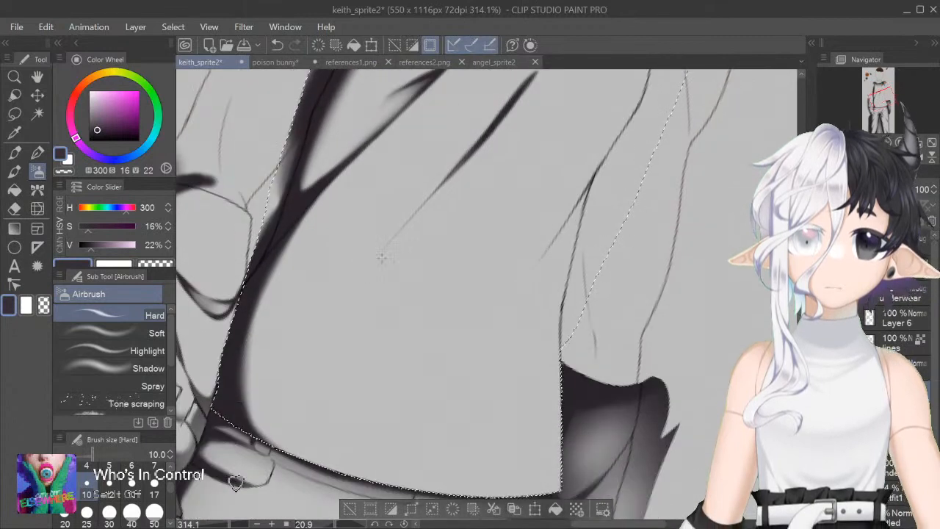
pyautogui.moveTo(386, 247); pyautogui.dragTo(429, 196)
pyautogui.hotkey('ctrl', 'z')
pyautogui.moveTo(329, 304); pyautogui.dragTo(424, 200)
pyautogui.hotkey('ctrl', 'z')
pyautogui.moveTo(358, 282); pyautogui.dragTo(416, 213)
pyautogui.moveTo(353, 306); pyautogui.dragTo(401, 235)
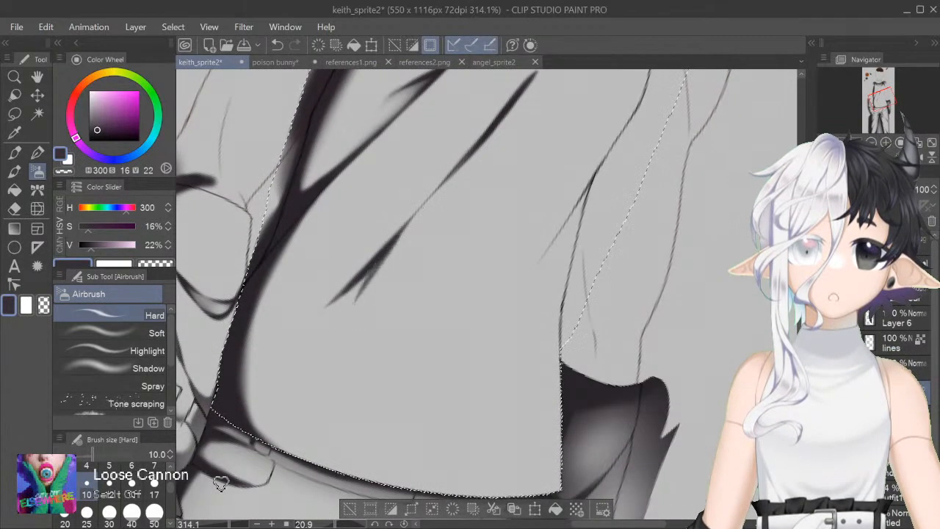
# Step: Thicken the stretch of the central fold between its forked end and middle section, undoing the strokes that miss
pyautogui.moveTo(374, 273)
pyautogui.mouseDown()
pyautogui.moveTo(346, 297)
pyautogui.moveTo(382, 263)
pyautogui.moveTo(361, 299)
pyautogui.moveTo(413, 208)
pyautogui.mouseUp()
pyautogui.moveTo(376, 277); pyautogui.dragTo(432, 200)
pyautogui.hotkey('ctrl', 'z')
pyautogui.moveTo(389, 257); pyautogui.dragTo(467, 157)
pyautogui.hotkey('ctrl', 'z')
pyautogui.hotkey('ctrl', 'z')
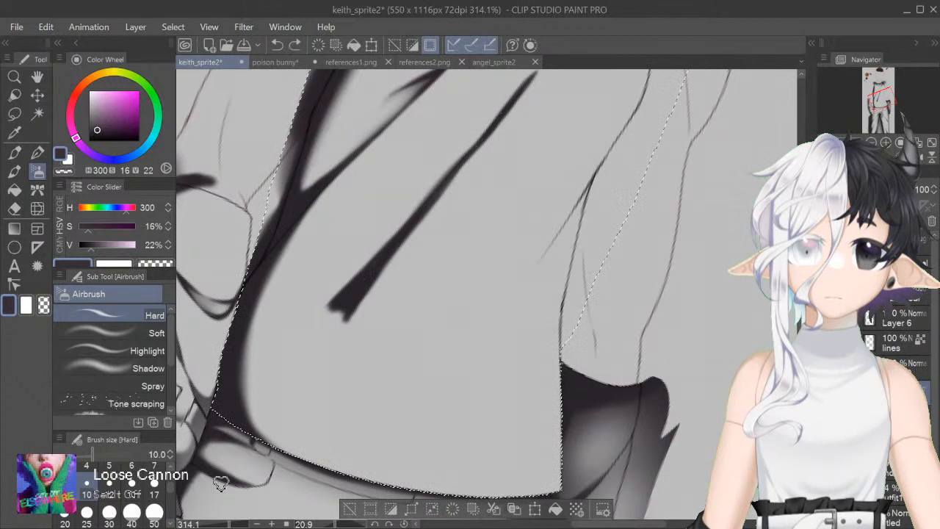
pyautogui.moveTo(397, 241); pyautogui.dragTo(475, 145)
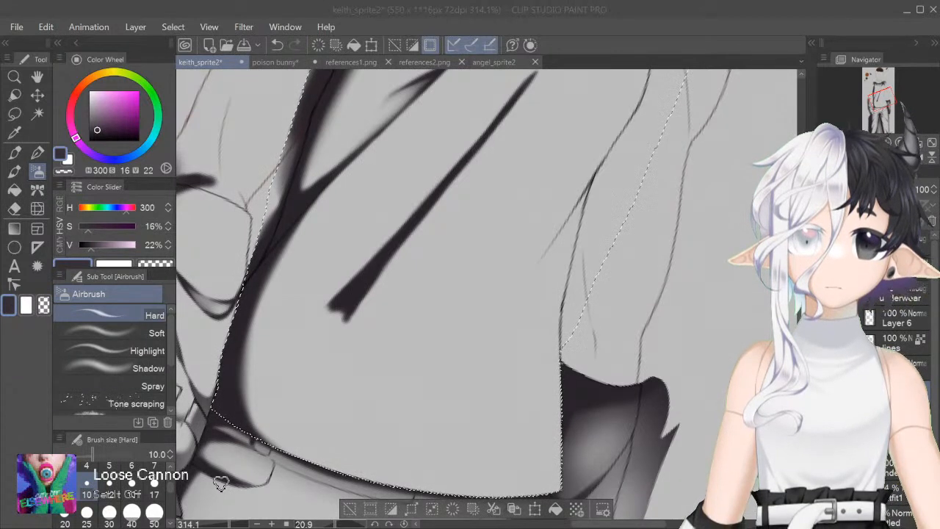
# Step: Fade the central fold's forked end using transparent colour with the Soft airbrush at size 15, and return to the Hard airbrush
pyautogui.click(110, 333)
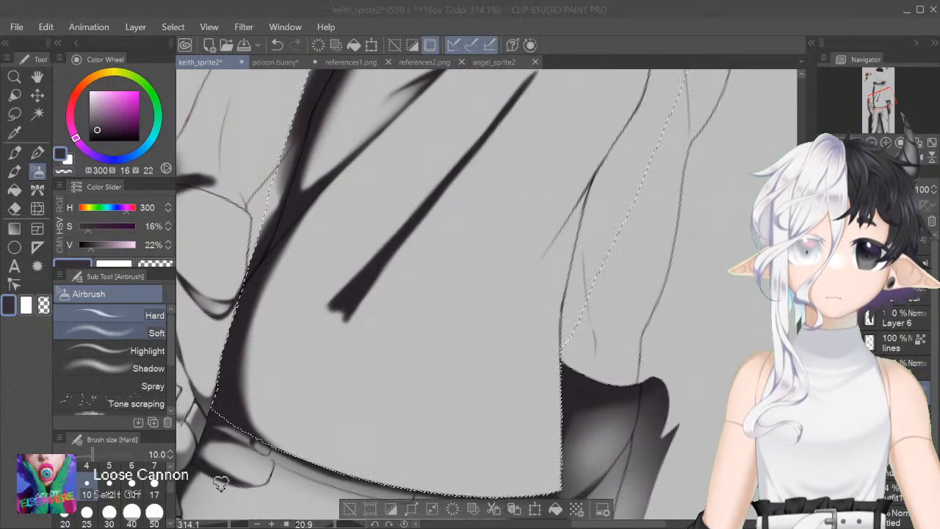
pyautogui.click(132, 486)
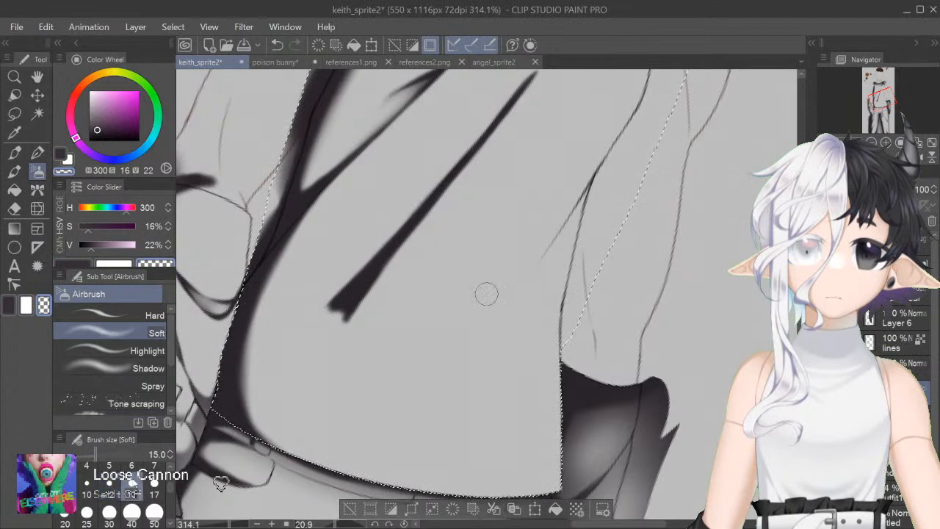
pyautogui.moveTo(333, 328)
pyautogui.mouseDown()
pyautogui.moveTo(346, 312)
pyautogui.moveTo(325, 323)
pyautogui.moveTo(375, 263)
pyautogui.mouseUp()
pyautogui.moveTo(302, 344)
pyautogui.mouseDown()
pyautogui.moveTo(390, 249)
pyautogui.moveTo(353, 302)
pyautogui.moveTo(404, 228)
pyautogui.mouseUp()
pyautogui.click(110, 315)
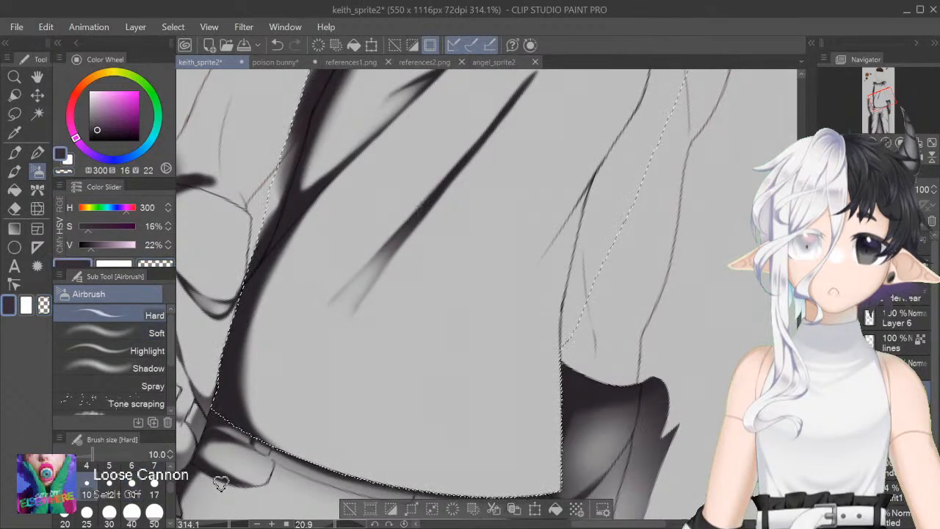
pyautogui.moveTo(424, 203); pyautogui.dragTo(345, 292)
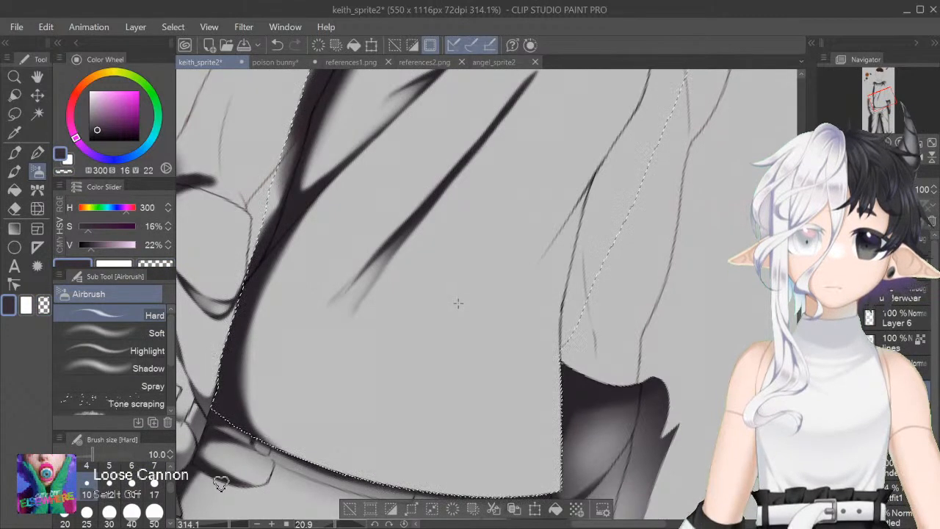
pyautogui.moveTo(398, 234); pyautogui.dragTo(315, 313)
pyautogui.hotkey('ctrl', 'z')
pyautogui.hotkey('ctrl', 'z')
# Step: Redraw the two forked tips of the central fold as longer tapered strokes with the Hard airbrush at size 10
pyautogui.moveTo(398, 237)
pyautogui.mouseDown()
pyautogui.moveTo(354, 285)
pyautogui.moveTo(379, 271)
pyautogui.mouseUp()
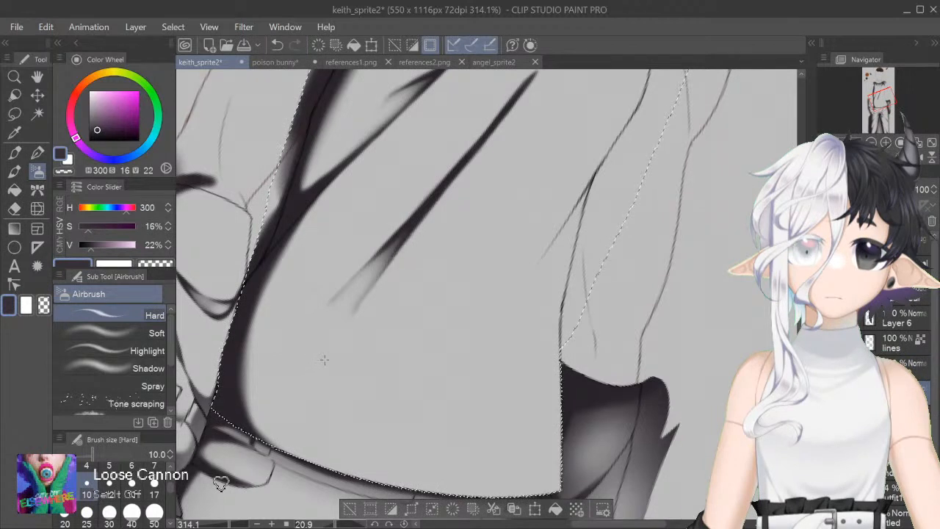
pyautogui.hotkey('ctrl', 'z')
pyautogui.moveTo(324, 365); pyautogui.dragTo(397, 251)
pyautogui.hotkey('ctrl', 'z')
pyautogui.moveTo(325, 358); pyautogui.dragTo(428, 204)
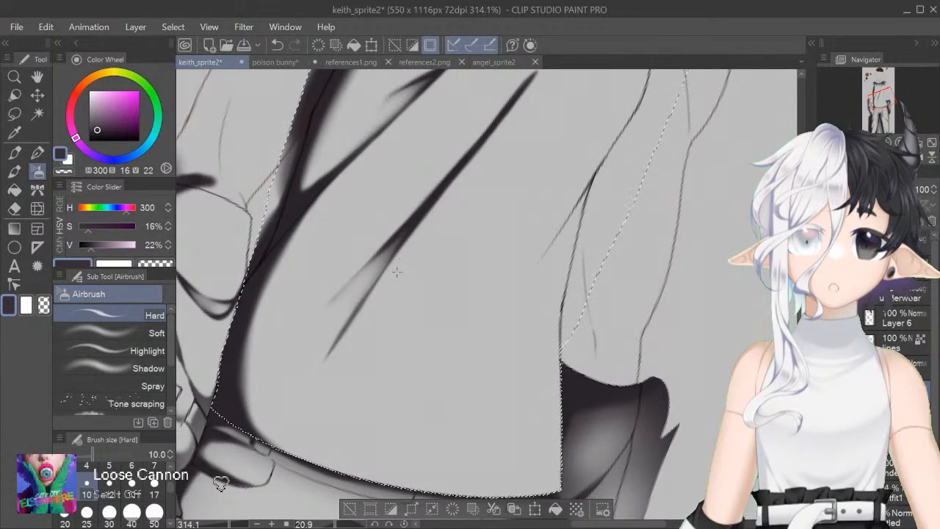
pyautogui.moveTo(303, 329); pyautogui.dragTo(356, 273)
pyautogui.hotkey('ctrl', 'z')
pyautogui.moveTo(298, 335); pyautogui.dragTo(373, 259)
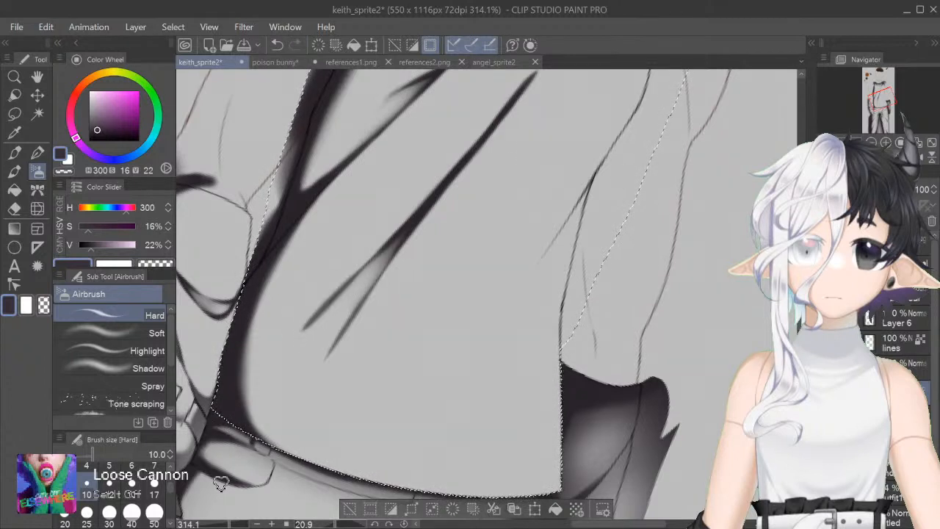
# Step: Shade the forked fold at the tank top's opposite side near the waist with the Hard airbrush at size 10
pyautogui.press('r')
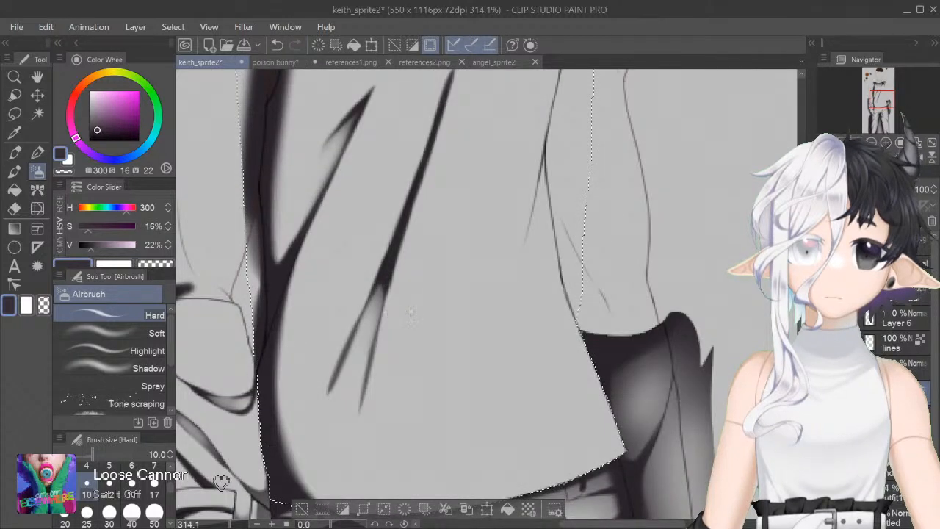
pyautogui.moveTo(625, 450); pyautogui.dragTo(532, 460)
pyautogui.moveTo(611, 161); pyautogui.dragTo(509, 273)
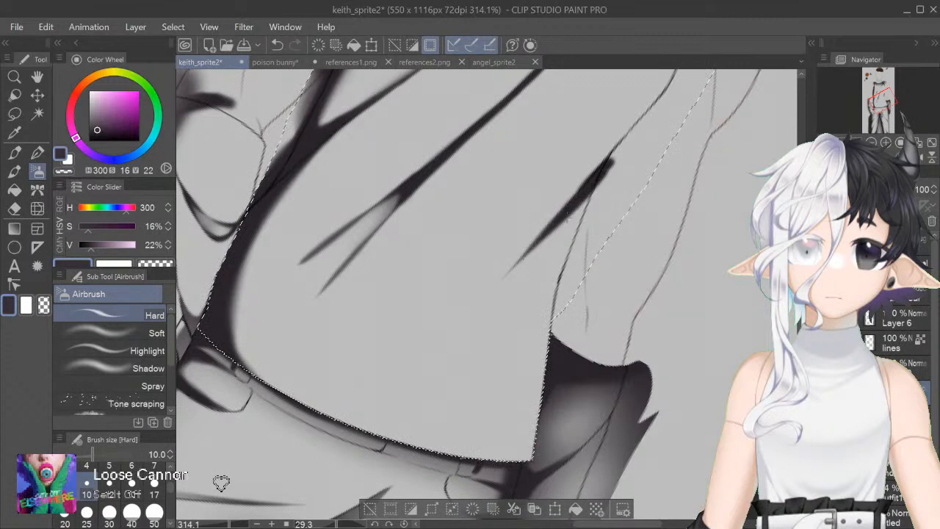
pyautogui.moveTo(565, 207); pyautogui.dragTo(474, 304)
pyautogui.hotkey('ctrl', 'z')
pyautogui.moveTo(565, 217); pyautogui.dragTo(501, 279)
pyautogui.moveTo(567, 224)
pyautogui.mouseDown()
pyautogui.moveTo(573, 248)
pyautogui.moveTo(581, 213)
pyautogui.moveTo(565, 298)
pyautogui.moveTo(578, 258)
pyautogui.mouseUp()
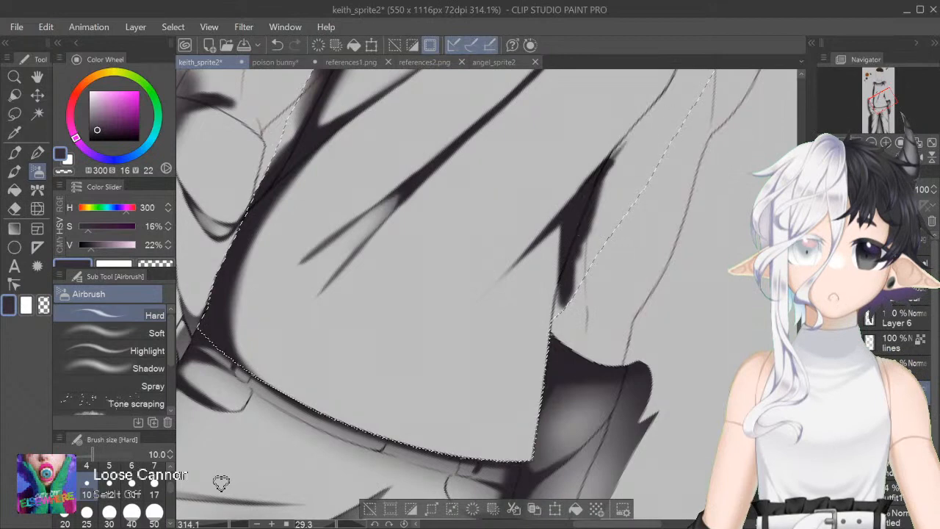
# Step: Shade the tank top's lower side edge and hem corner beside the gloved forearm with the Hard airbrush at sizes 10 and 15
pyautogui.hotkey('ctrl', '@')
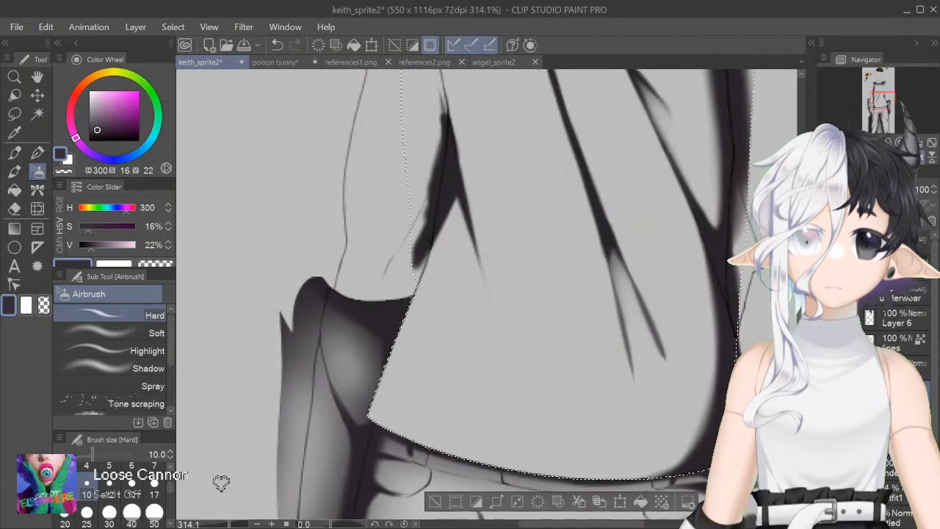
pyautogui.scroll(-3, 488, 297)
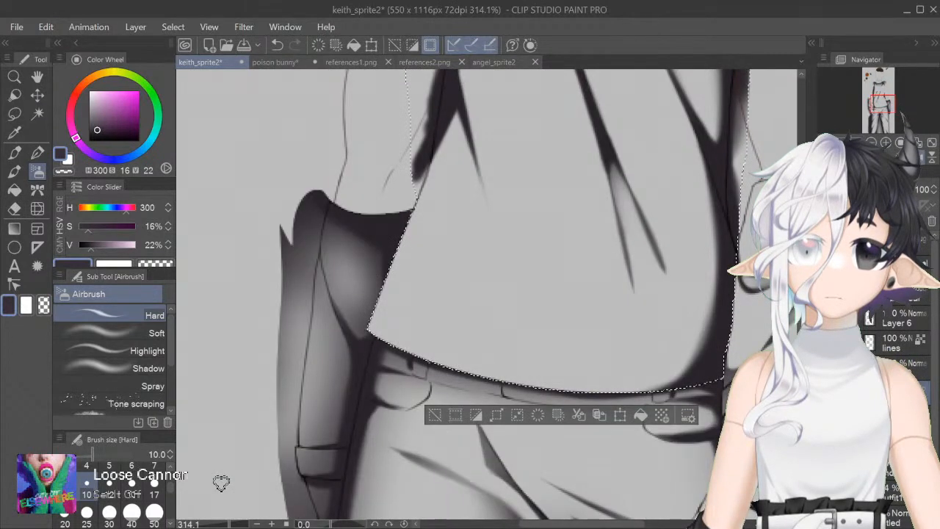
pyautogui.hotkey('shift', 'space')
pyautogui.press('^')
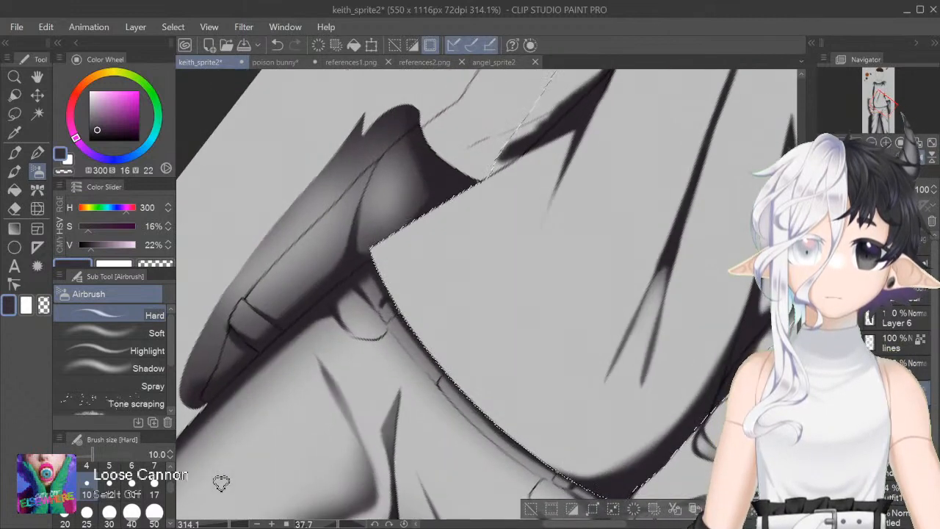
pyautogui.hotkey('ctrl', '-')
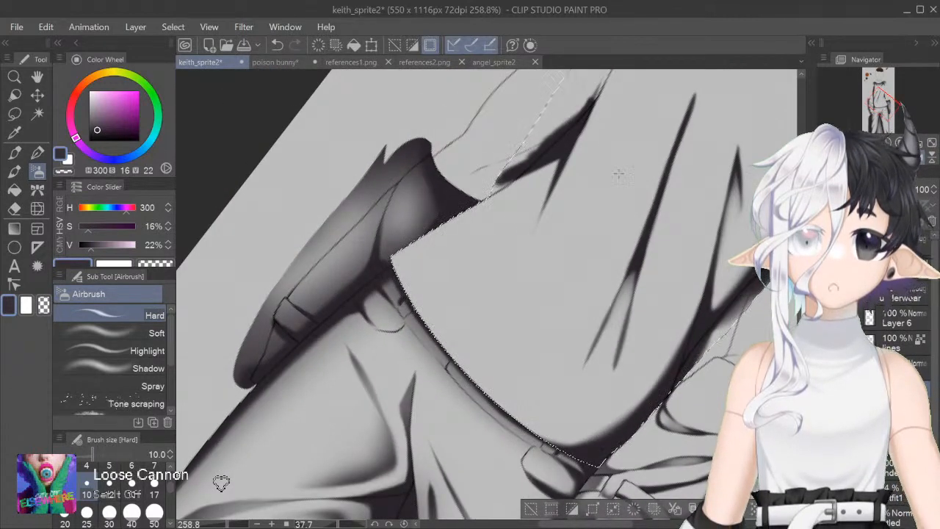
pyautogui.moveTo(396, 257); pyautogui.dragTo(506, 177)
pyautogui.moveTo(397, 263); pyautogui.dragTo(416, 308)
pyautogui.moveTo(404, 260); pyautogui.dragTo(543, 158)
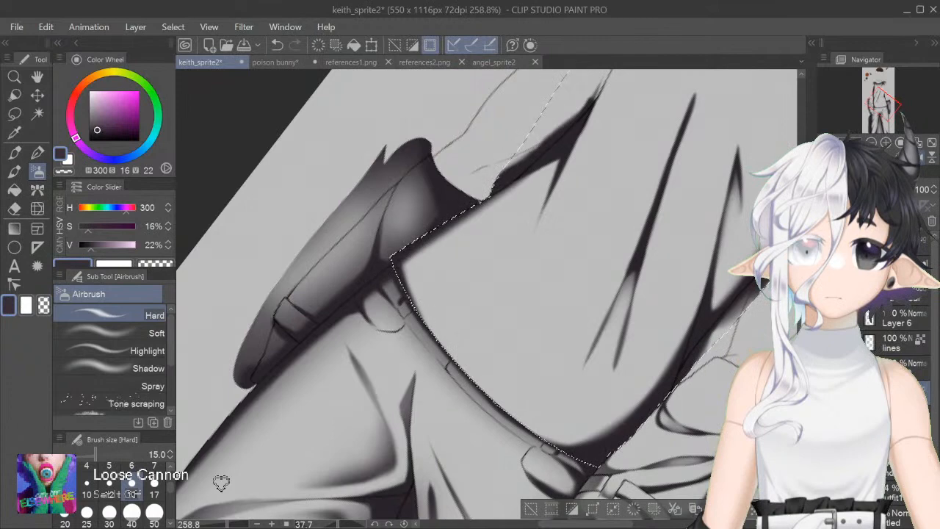
pyautogui.hotkey('ctrl', '@')
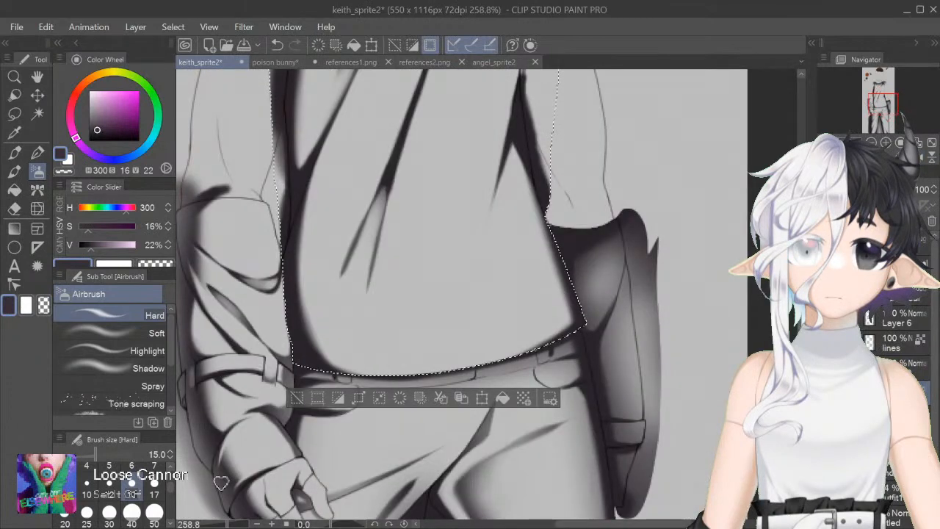
# Step: Block in a wide wedge-shaped fold rising diagonally from the tank top's hem with the Hard airbrush at size 30
pyautogui.scroll(4, 462, 296)
pyautogui.scroll(-5, 220, 483)
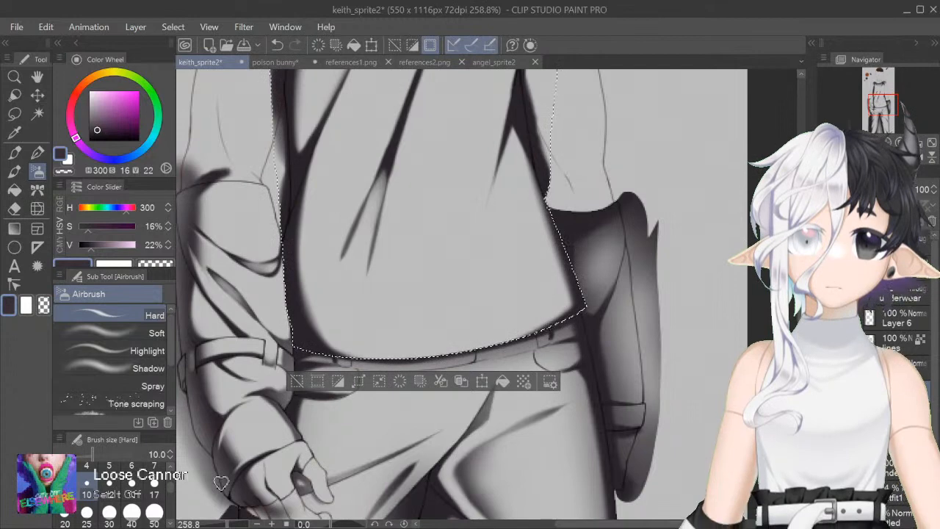
pyautogui.scroll(4, 220, 482)
pyautogui.scroll(2, 221, 482)
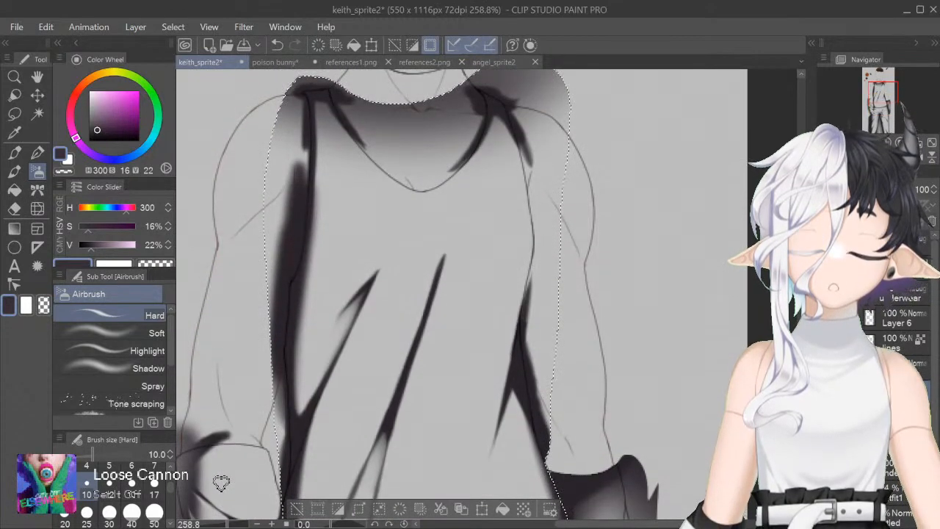
pyautogui.scroll(-5, 220, 483)
pyautogui.click(108, 512)
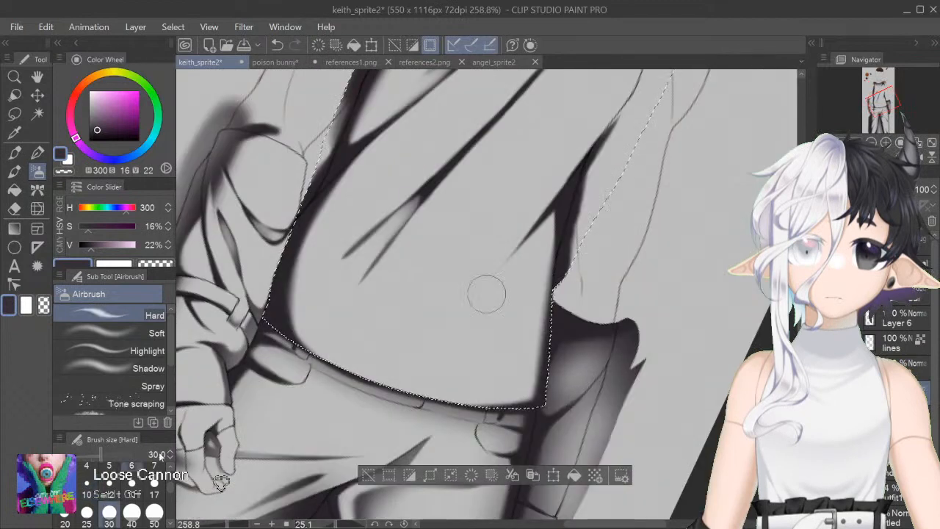
pyautogui.moveTo(367, 379); pyautogui.dragTo(461, 307)
pyautogui.moveTo(373, 363)
pyautogui.mouseDown()
pyautogui.moveTo(479, 292)
pyautogui.moveTo(450, 323)
pyautogui.mouseUp()
pyautogui.moveTo(407, 383)
pyautogui.mouseDown()
pyautogui.moveTo(474, 297)
pyautogui.moveTo(517, 263)
pyautogui.mouseUp()
# Step: Trim the new hem fold's edges and tip into a sharp taper using transparent colour with the Hard airbrush at size 15
pyautogui.click(64, 171)
pyautogui.click(132, 493)
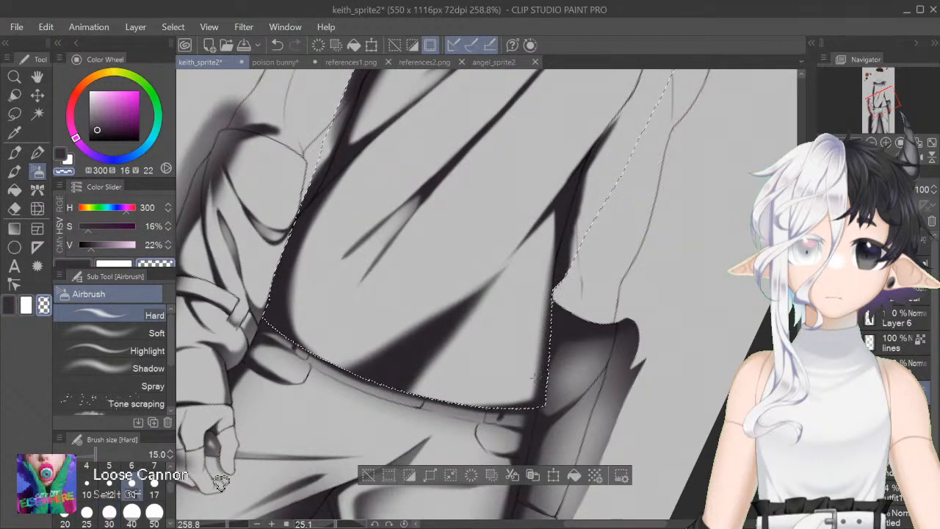
pyautogui.moveTo(458, 339)
pyautogui.mouseDown()
pyautogui.moveTo(426, 375)
pyautogui.moveTo(490, 288)
pyautogui.mouseUp()
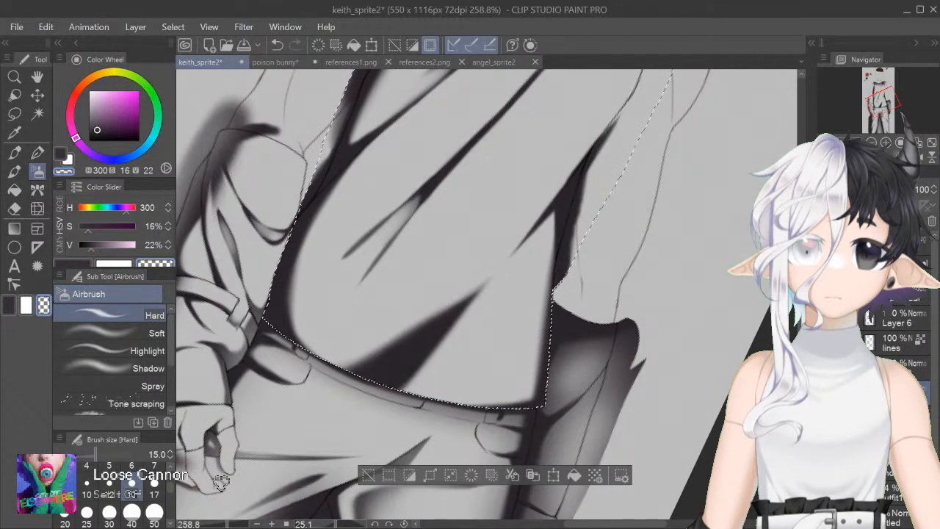
pyautogui.hotkey('ctrl', '@')
pyautogui.moveTo(468, 442); pyautogui.dragTo(468, 319)
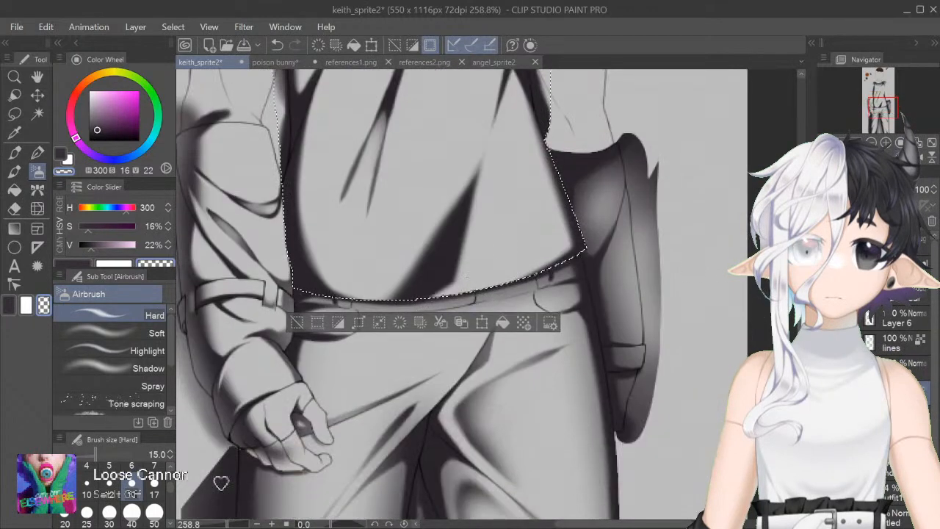
# Step: Fade one side of the wedge-shaped hem fold using transparent colour with the Soft airbrush at size 40
pyautogui.click(111, 335)
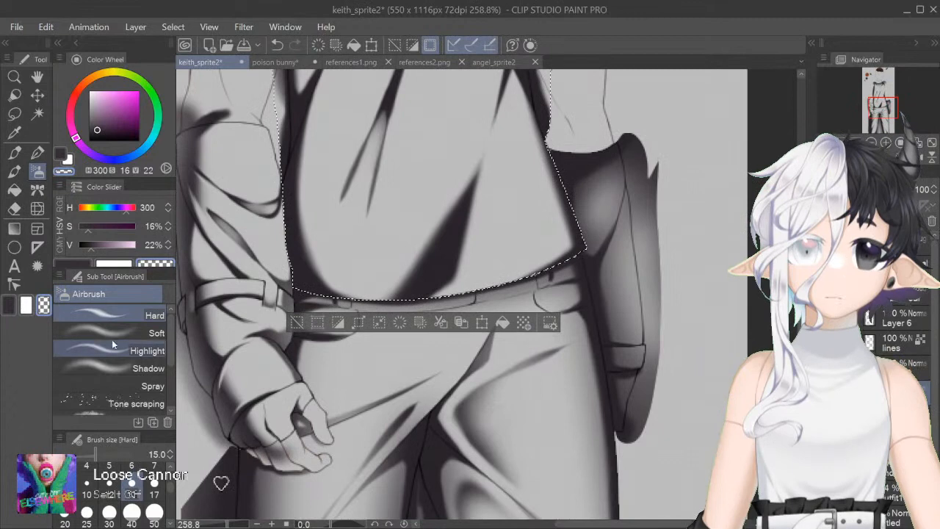
pyautogui.click(132, 512)
pyautogui.hscroll(-3, 513, 163)
pyautogui.moveTo(513, 163)
pyautogui.mouseDown()
pyautogui.moveTo(568, 269)
pyautogui.moveTo(591, 291)
pyautogui.moveTo(547, 246)
pyautogui.moveTo(507, 129)
pyautogui.mouseUp()
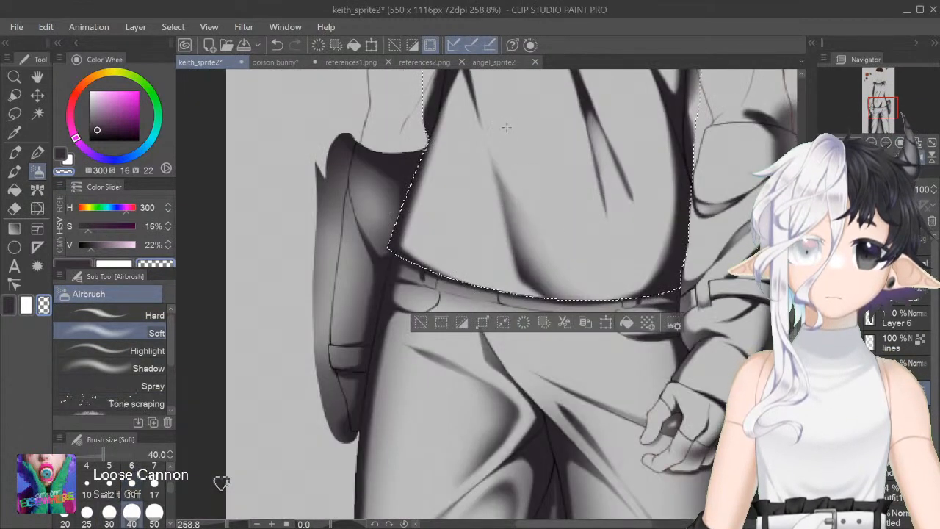
pyautogui.hotkey('ctrl', '+')
pyautogui.hotkey('ctrl', '-')
pyautogui.hotkey('ctrl', '-')
pyautogui.hotkey('ctrl', '-')
pyautogui.hotkey('ctrl', '-')
pyautogui.hotkey('ctrl', '-')
pyautogui.hotkey('ctrl', '-')
pyautogui.hotkey('ctrl', '-')
pyautogui.hotkey('ctrl', '-')
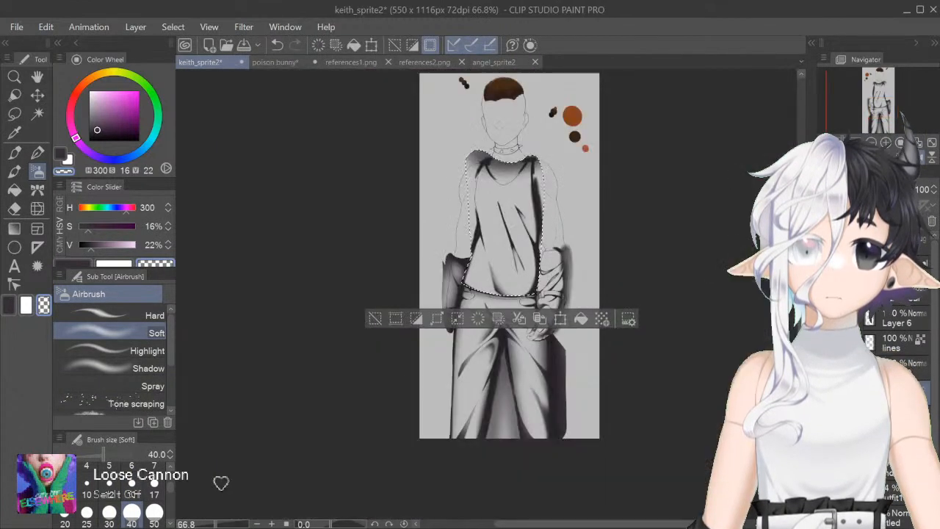
# Step: Lighten the upper part of the tank top's central diagonal fold using transparent colour with the Soft airbrush at size 50
pyautogui.click(154, 513)
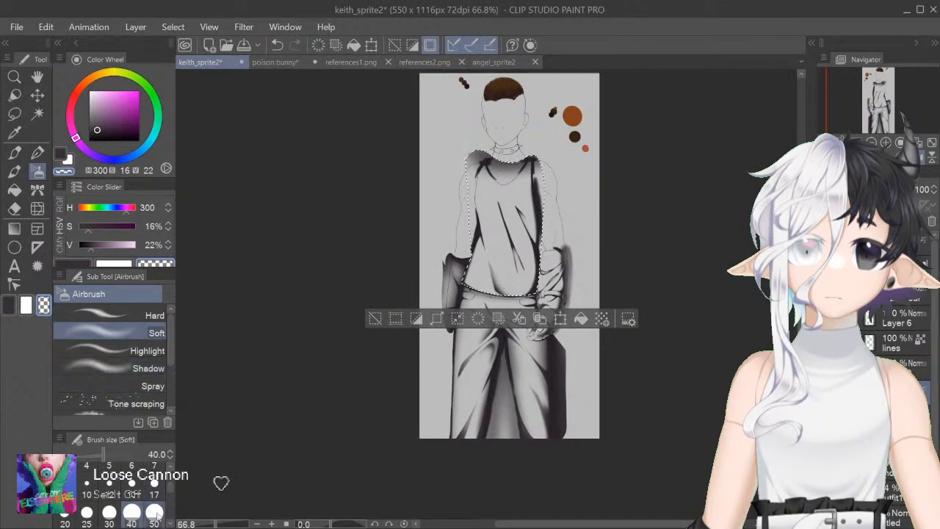
pyautogui.hotkey('ctrl', '+')
pyautogui.hotkey('ctrl', '+')
pyautogui.hotkey('ctrl', '+')
pyautogui.hotkey('ctrl', '+')
pyautogui.moveTo(559, 307); pyautogui.dragTo(559, 439)
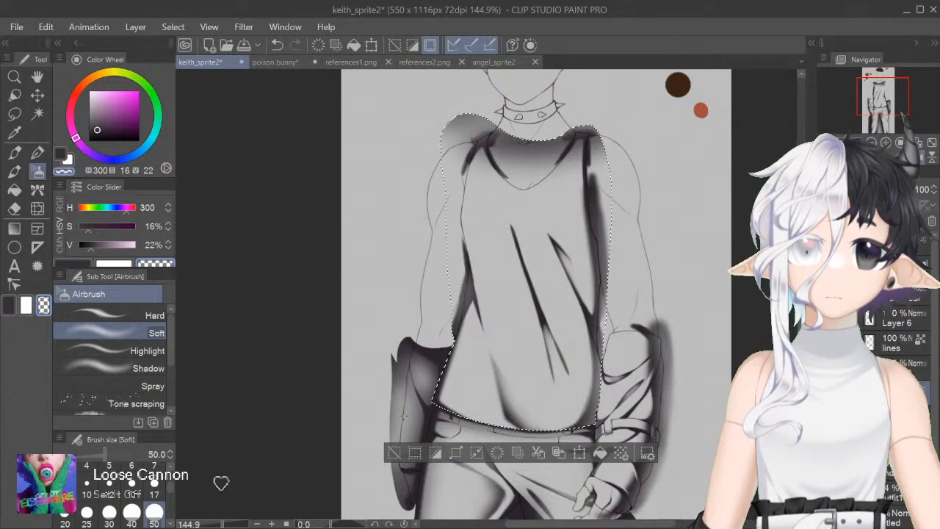
pyautogui.hotkey('ctrl', 'd')
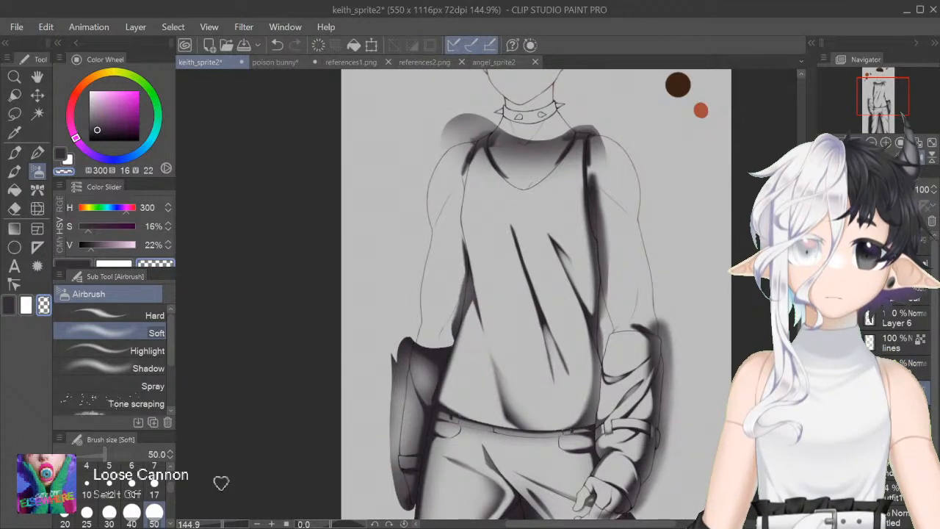
pyautogui.hotkey('ctrl', 'z')
pyautogui.moveTo(512, 235); pyautogui.dragTo(553, 330)
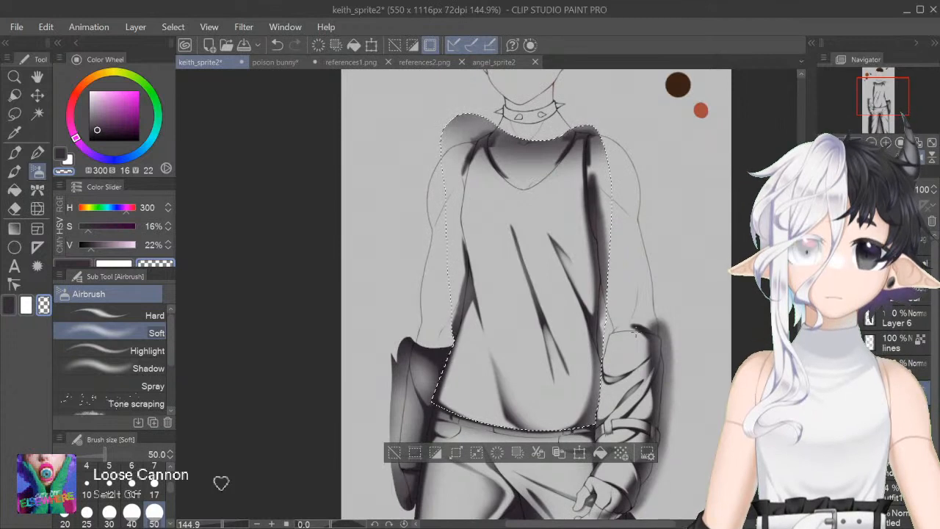
# Step: Try merging the chest shadow with the clothing shadow layer in Multiply mode and preview it over the dark clothing colours
pyautogui.click(416, 456)
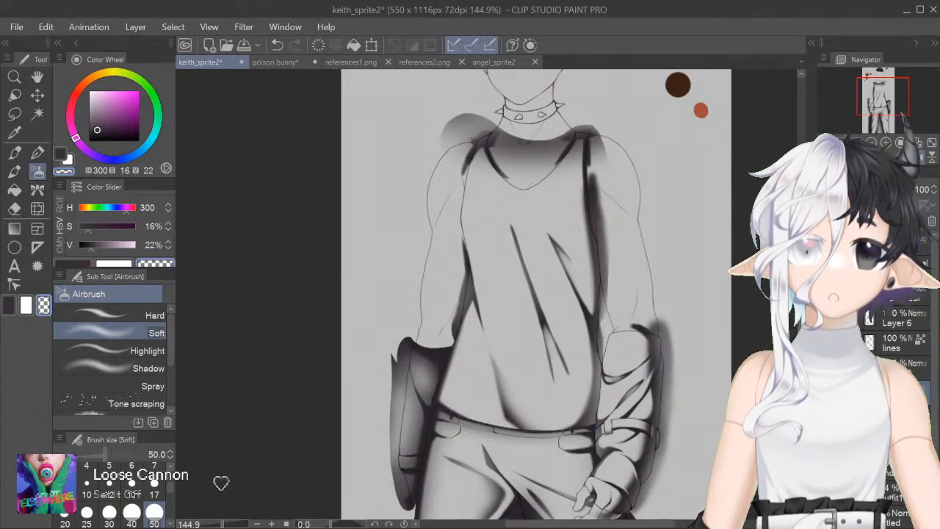
pyautogui.hotkey('ctrl', 'z')
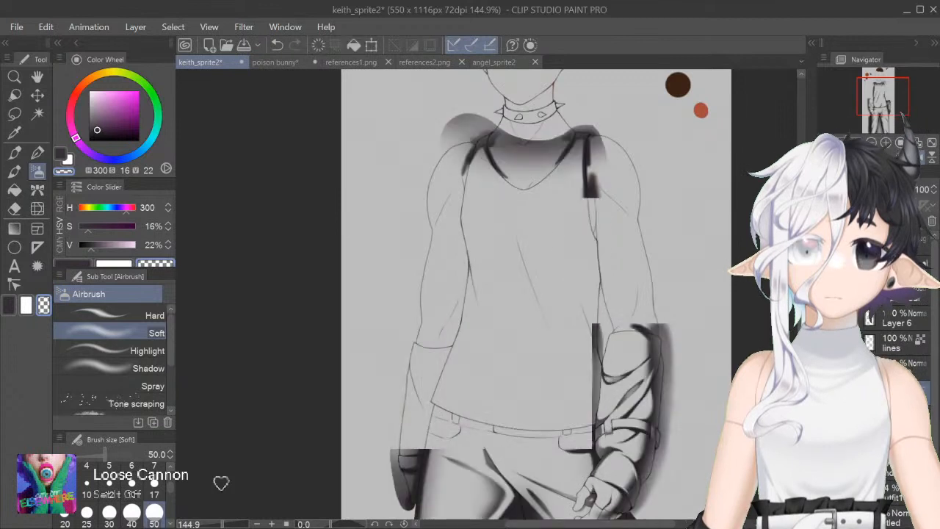
pyautogui.hotkey('ctrl', 'z')
pyautogui.click(911, 367)
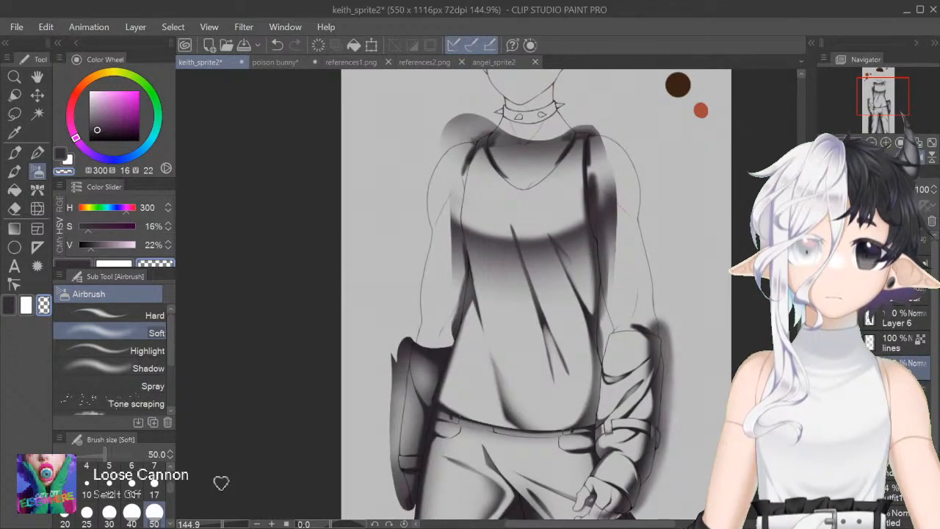
pyautogui.hotkey('ctrl', 'z')
pyautogui.hotkey('ctrl', 'y')
pyautogui.hotkey('ctrl', 'e')
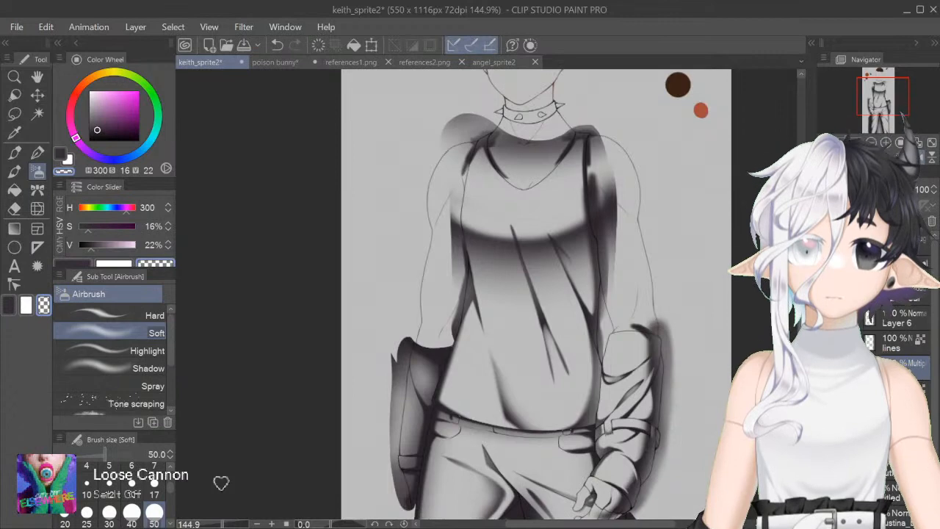
pyautogui.scroll(-2, 537, 294)
pyautogui.press('h')
pyautogui.hotkey('ctrl', '0')
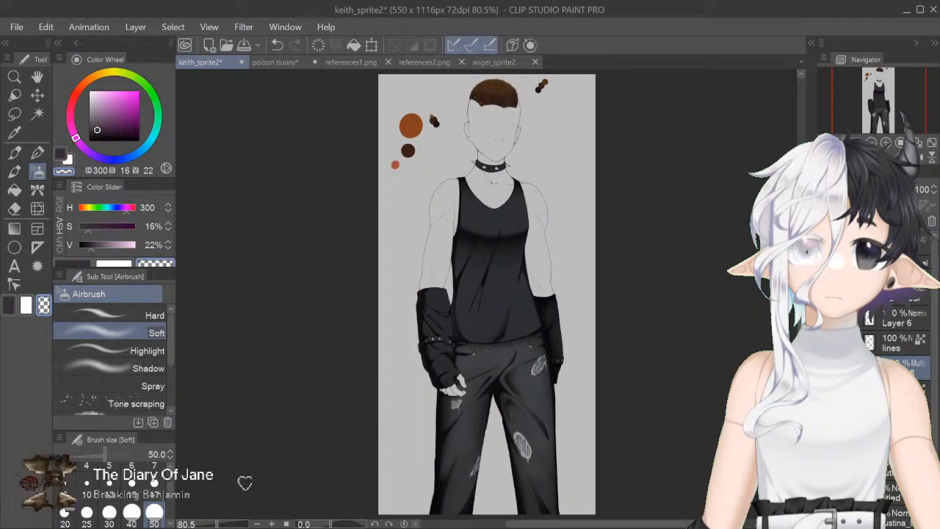
# Step: Undo the shadow layer merge, restoring the separate shadow layers and the tank top selection
pyautogui.hotkey('ctrl', 'z')
pyautogui.hotkey('ctrl', 'z')
pyautogui.hotkey('ctrl', 'z')
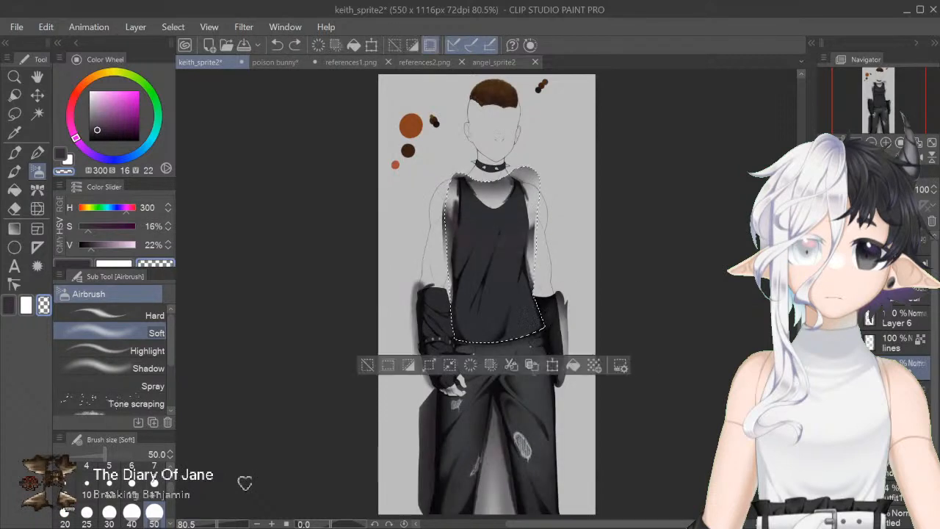
pyautogui.hotkey('ctrl', 'z')
pyautogui.hotkey('ctrl', 'y')
pyautogui.hotkey('ctrl', 'z')
pyautogui.hotkey('ctrl', 'z')
pyautogui.hotkey('ctrl', 'z')
pyautogui.hotkey('ctrl', 'z')
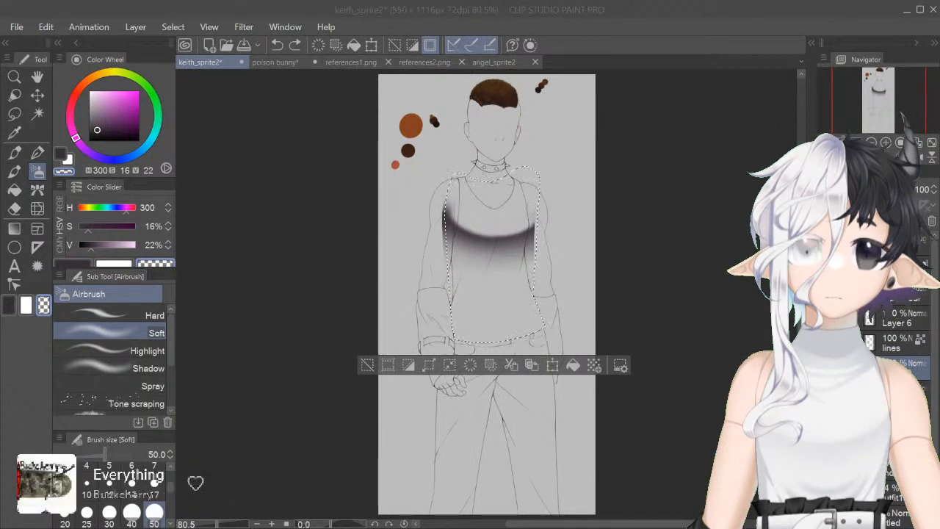
pyautogui.hotkey('ctrl', 'y')
pyautogui.hotkey('ctrl', 'y')
pyautogui.hotkey('ctrl', 'y')
pyautogui.hotkey('ctrl', 'y')
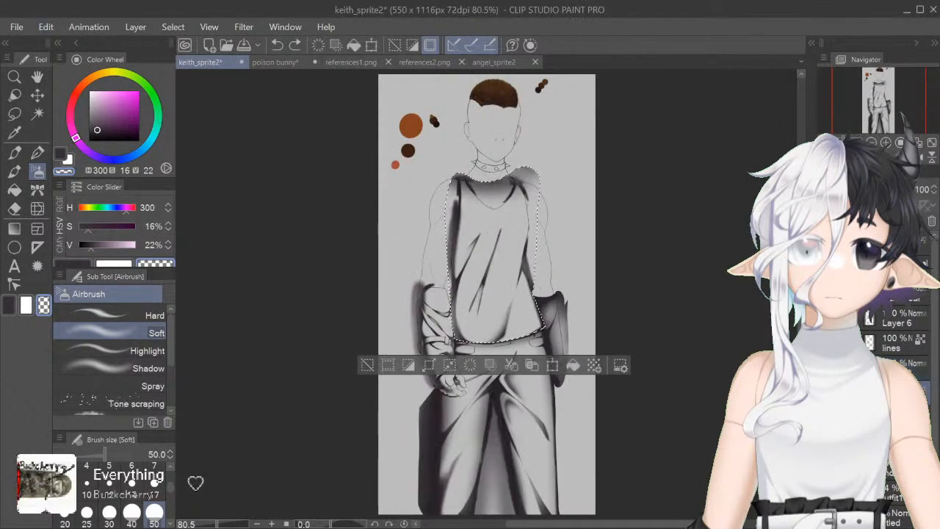
# Step: Darken both sides of the tank top with broad opaque strokes of the Soft airbrush at size 200
pyautogui.click(917, 157)
pyautogui.click(885, 143)
pyautogui.press('c')
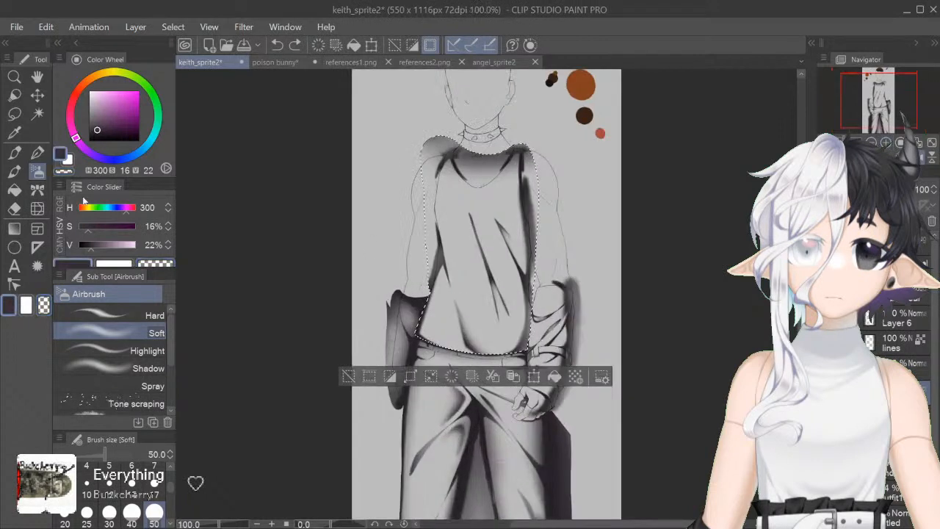
pyautogui.scroll(-3, 168, 503)
pyautogui.click(109, 507)
pyautogui.moveTo(558, 162)
pyautogui.mouseDown()
pyautogui.moveTo(551, 257)
pyautogui.moveTo(518, 412)
pyautogui.mouseUp()
pyautogui.hotkey('ctrl', 'z')
pyautogui.hotkey('ctrl', 'y')
pyautogui.moveTo(391, 258); pyautogui.dragTo(378, 345)
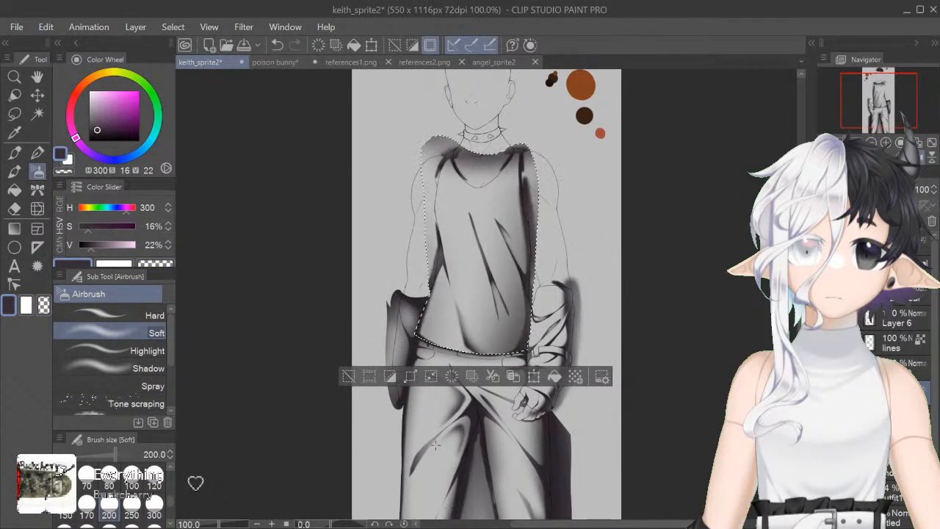
# Step: Clear the tank top selection, show the chest shadow layer and lower its opacity to 54%
pyautogui.click(349, 376)
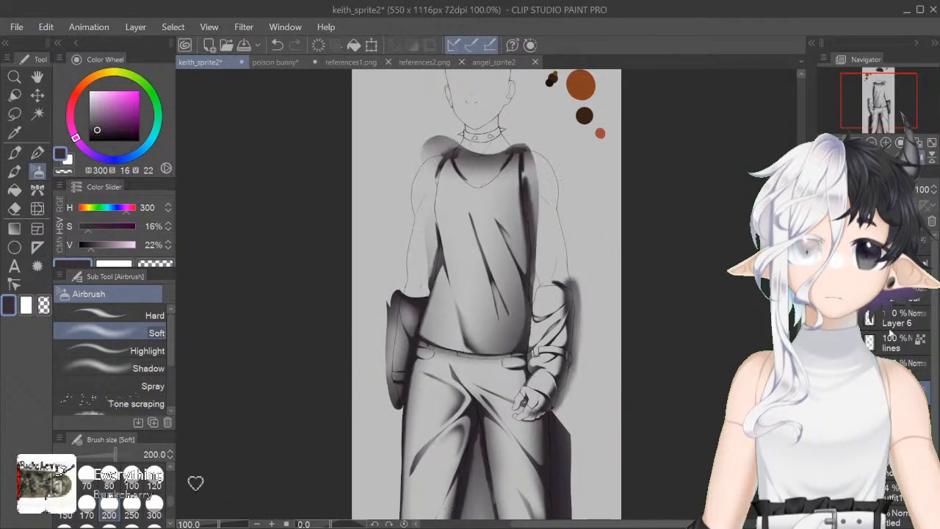
pyautogui.moveTo(534, 180); pyautogui.dragTo(434, 218)
pyautogui.click(856, 225)
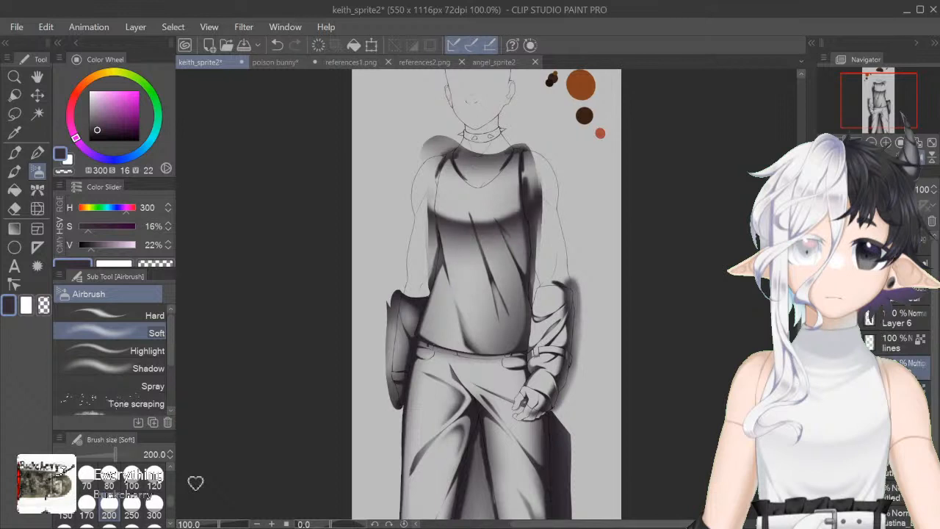
pyautogui.moveTo(914, 190); pyautogui.dragTo(898, 190)
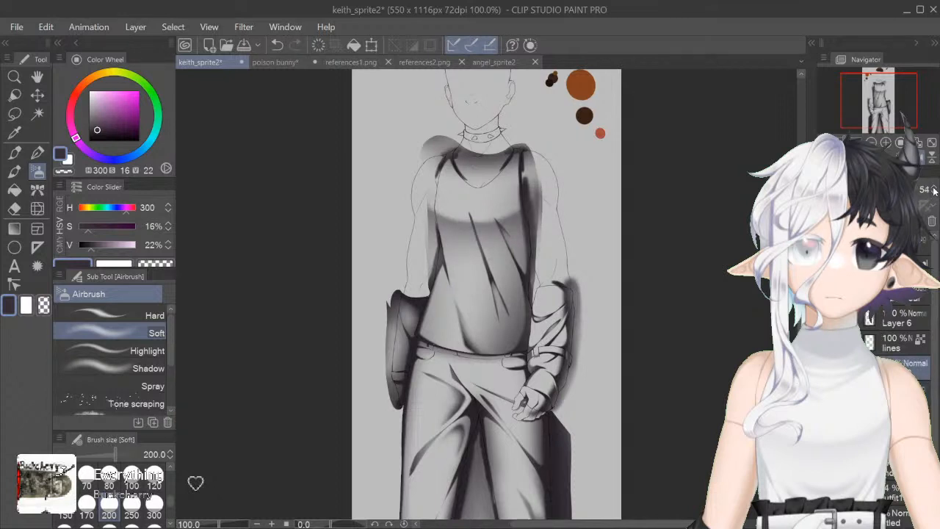
# Step: Merge the chest shadow into the clothing shadow layer in Multiply mode and check it over the clothing colours in mirrored view
pyautogui.click(830, 365)
pyautogui.click(830, 365)
pyautogui.hotkey('ctrl', 'e')
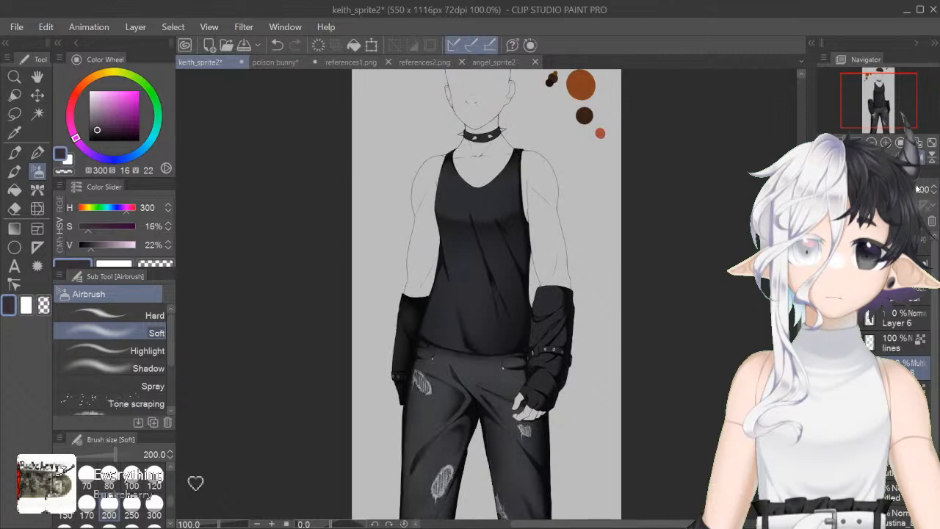
pyautogui.click(919, 157)
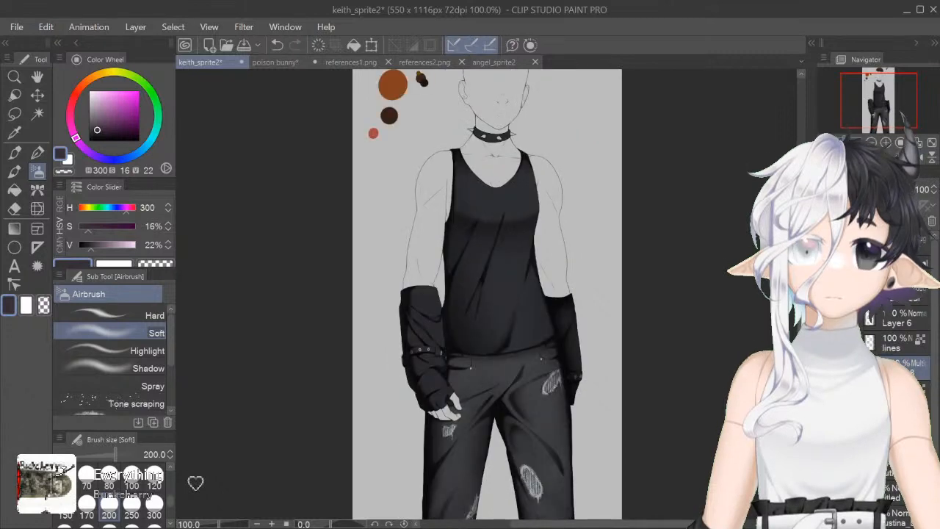
# Step: Hide the clothing colours and shade both ends of the spiked collar with the Soft airbrush at size 17
pyautogui.click(827, 393)
pyautogui.click(830, 206)
pyautogui.scroll(3, 643, 197)
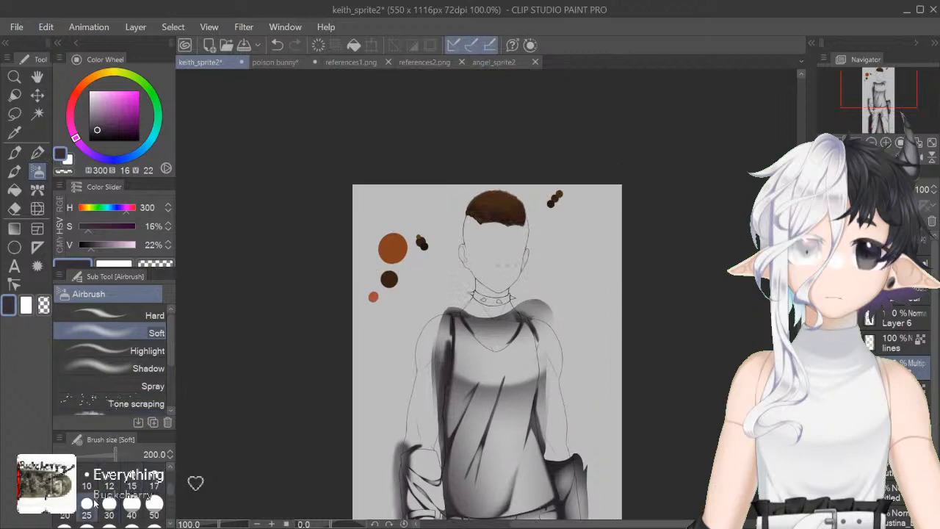
pyautogui.click(154, 481)
pyautogui.scroll(-3, 488, 296)
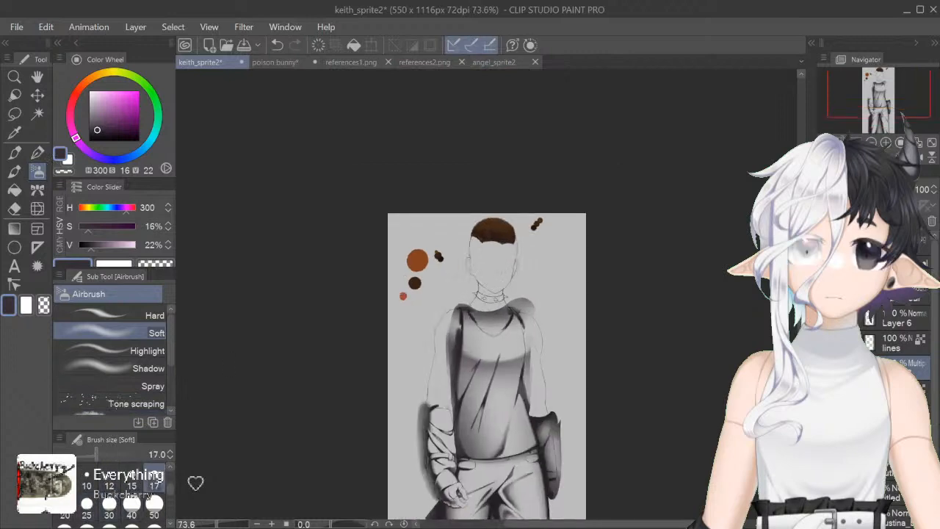
pyautogui.scroll(8, 488, 295)
pyautogui.scroll(5, 195, 483)
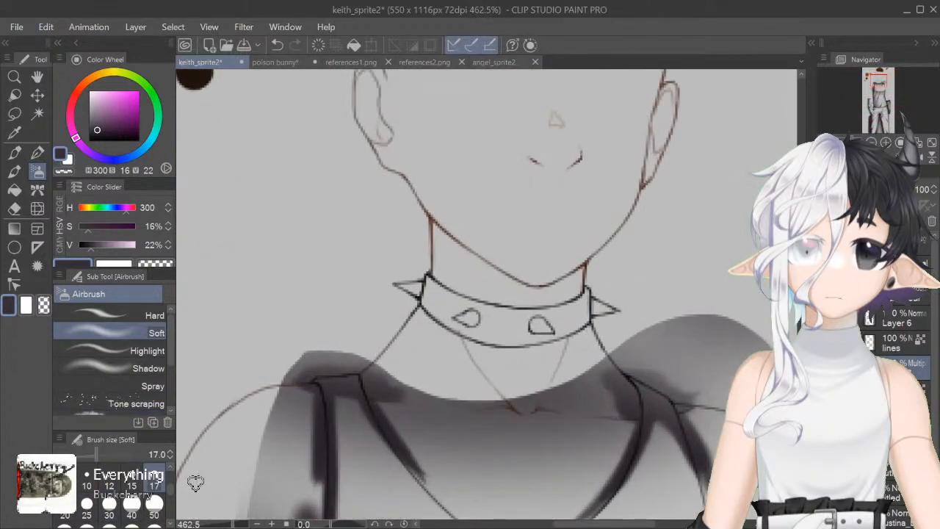
pyautogui.scroll(2, 486, 294)
pyautogui.moveTo(382, 257)
pyautogui.mouseDown()
pyautogui.moveTo(382, 294)
pyautogui.moveTo(402, 315)
pyautogui.moveTo(406, 266)
pyautogui.moveTo(411, 309)
pyautogui.mouseUp()
pyautogui.moveTo(625, 271)
pyautogui.mouseDown()
pyautogui.moveTo(647, 338)
pyautogui.moveTo(661, 316)
pyautogui.moveTo(631, 289)
pyautogui.moveTo(610, 382)
pyautogui.mouseUp()
# Step: Define the inner edges of both collar-end shadows with the Hard airbrush at size 8, and return to the Soft airbrush
pyautogui.click(110, 315)
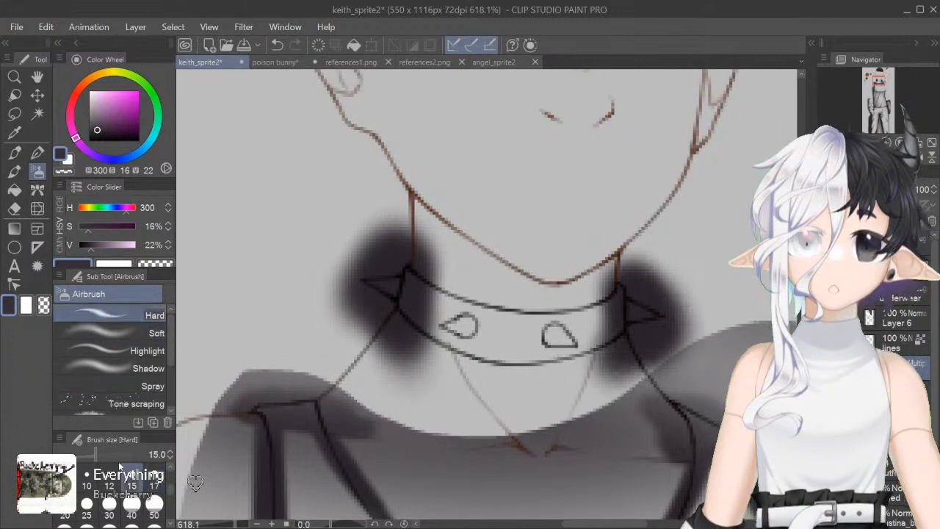
pyautogui.moveTo(420, 295); pyautogui.dragTo(433, 345)
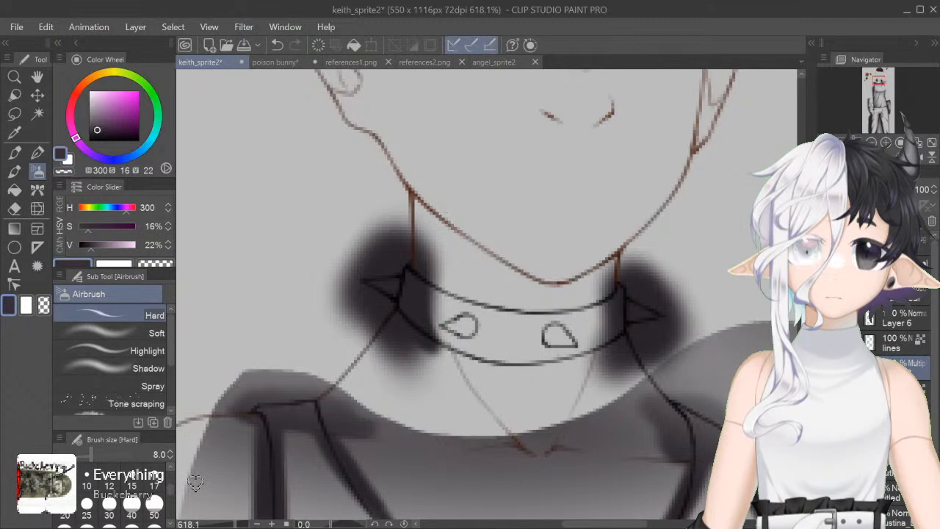
pyautogui.moveTo(615, 293); pyautogui.dragTo(601, 358)
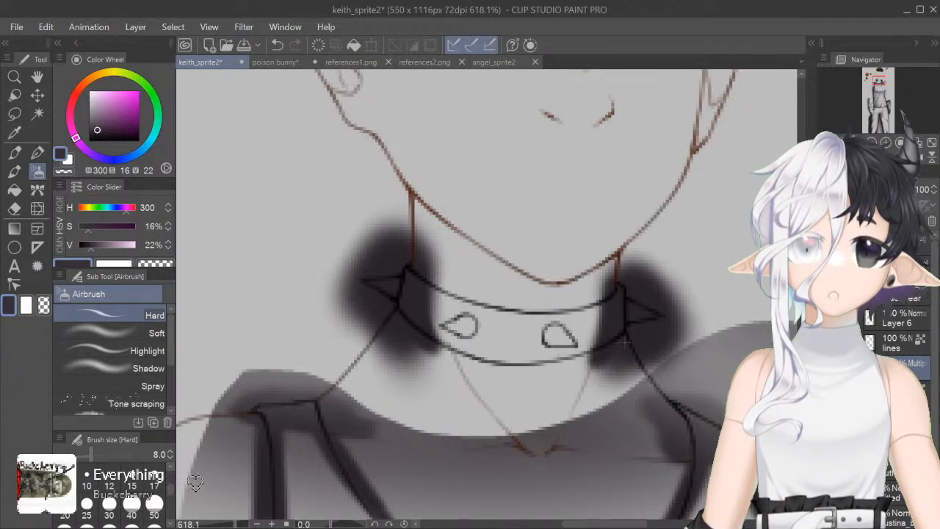
pyautogui.click(120, 334)
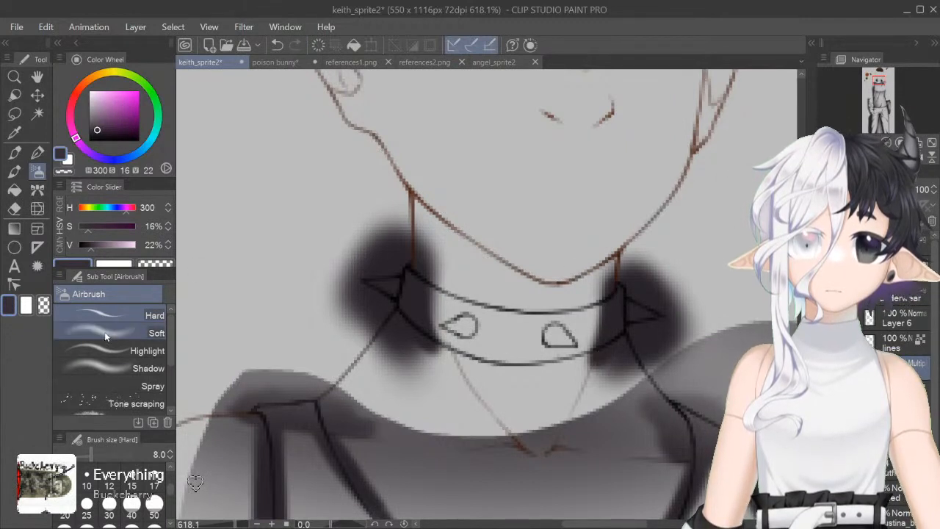
# Step: Soften the inner edges of the collar-end shadows with the transparent Soft airbrush at size 15 and mirror the view
pyautogui.click(131, 481)
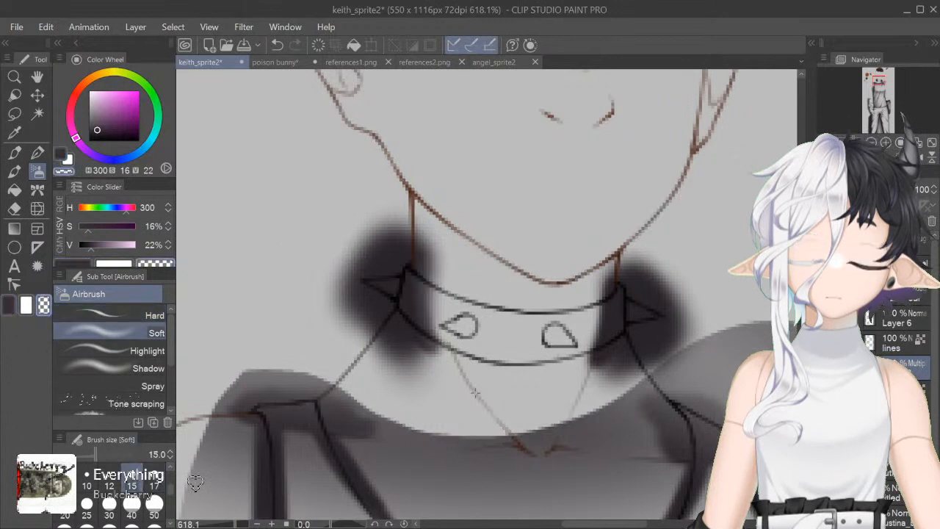
pyautogui.hotkey('ctrl', 'z')
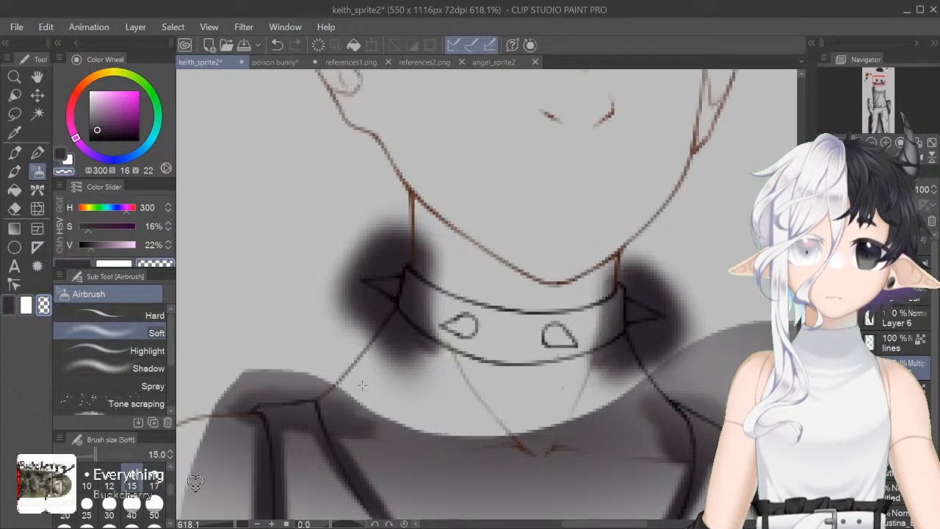
pyautogui.click(119, 315)
pyautogui.click(919, 158)
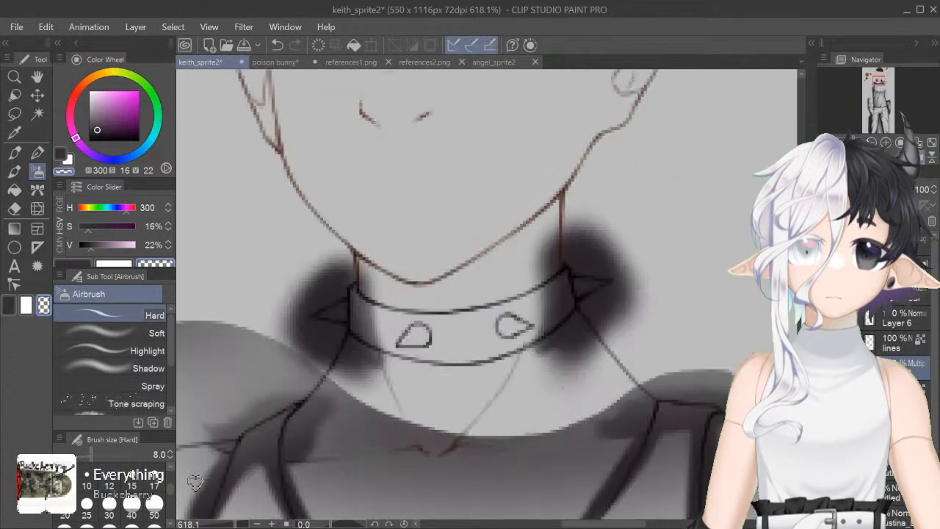
# Step: Shade the lower halves of the two front collar spikes in the dark colour with the Hard airbrush at size 5
pyautogui.press('c')
pyautogui.press('[')
pyautogui.press('[')
pyautogui.press('[')
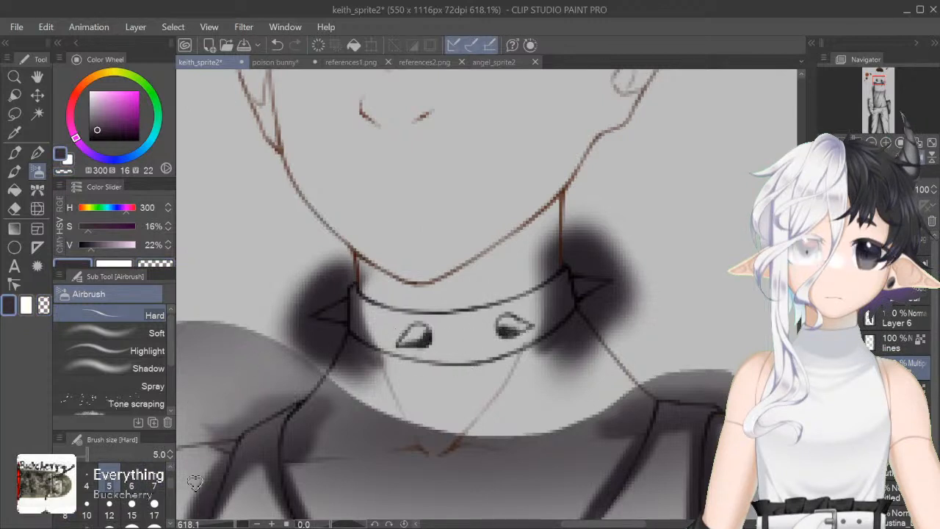
pyautogui.click(512, 332)
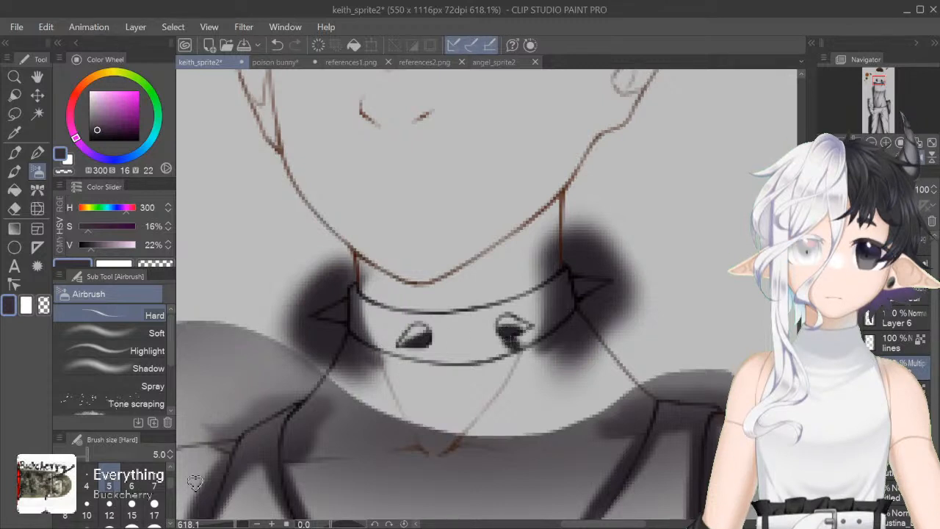
# Step: Add soft cast shadows beneath the two front spikes with the Soft airbrush at size 5
pyautogui.click(121, 334)
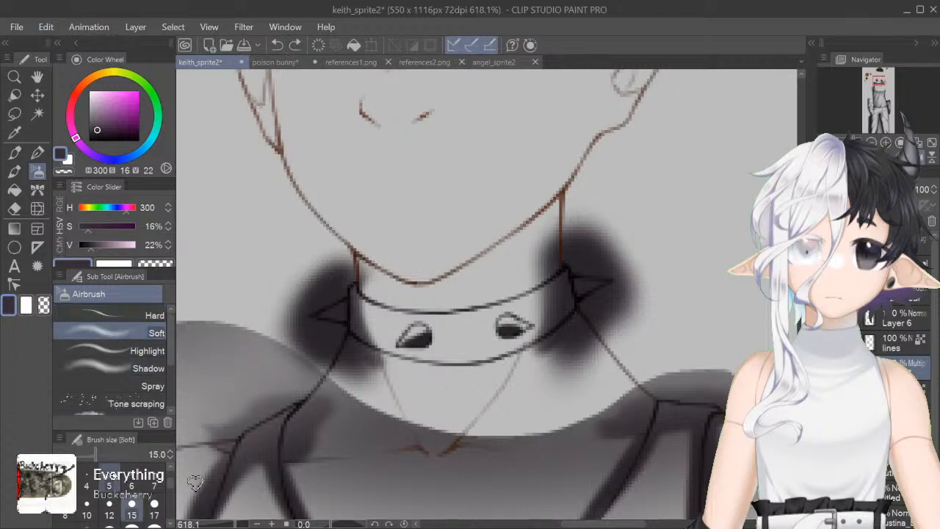
pyautogui.moveTo(507, 345); pyautogui.dragTo(525, 344)
pyautogui.hotkey('ctrl', 'z')
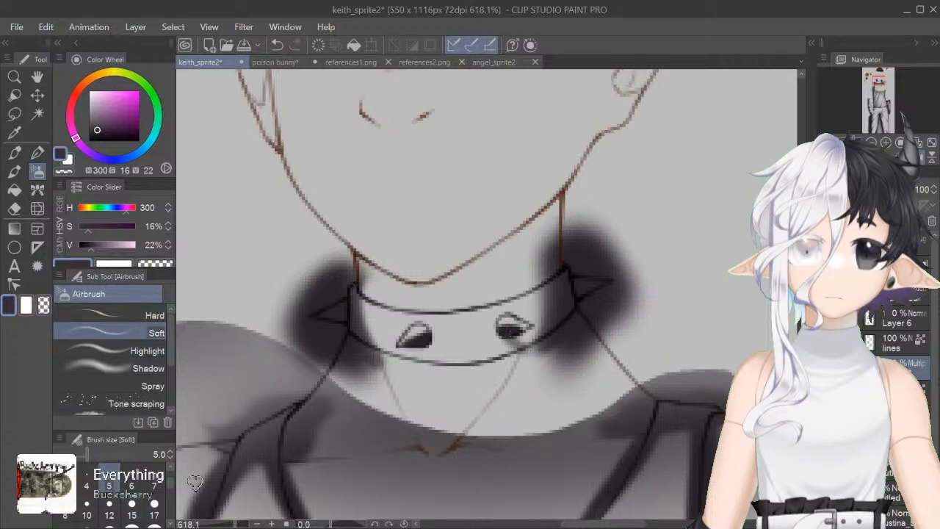
pyautogui.hotkey('ctrl', 'y')
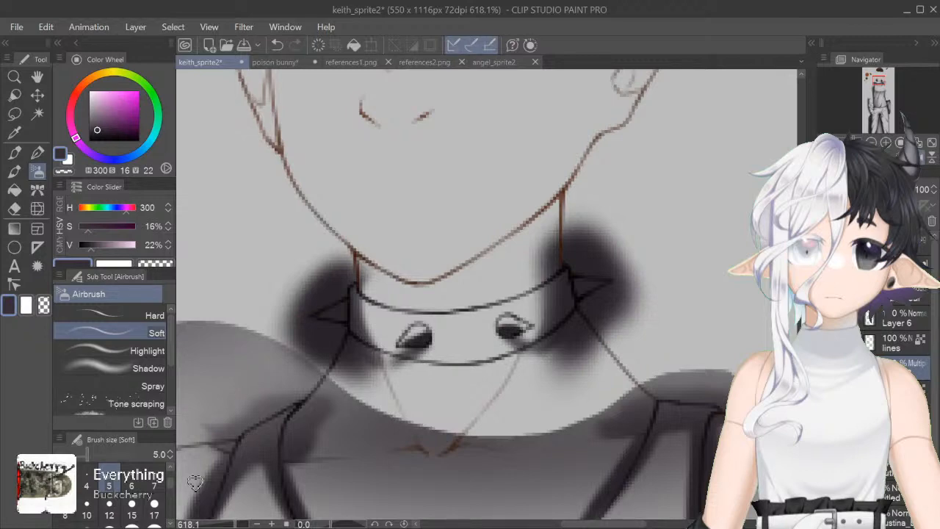
# Step: Erase highlights out of the shadow on both side spikes with the transparent Hard airbrush at size 3
pyautogui.click(108, 316)
pyautogui.press('c')
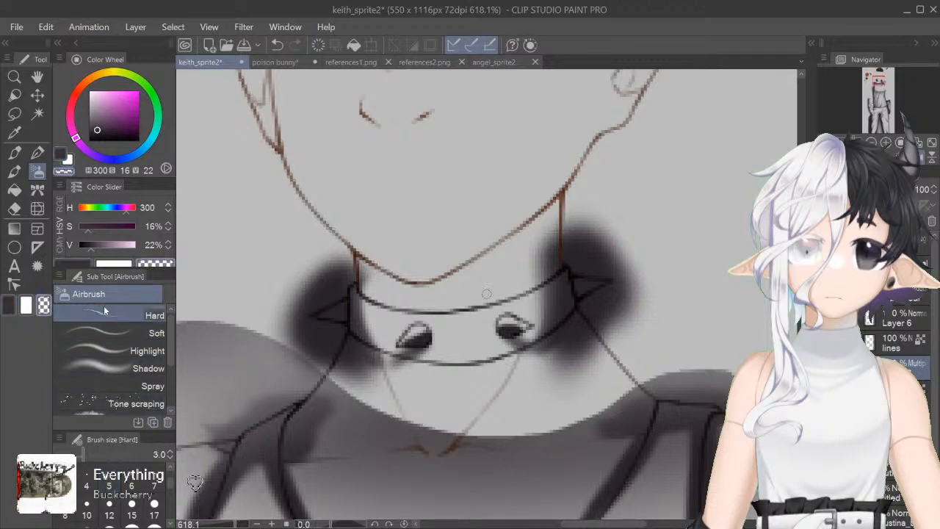
pyautogui.hotkey('ctrl', '+')
pyautogui.hotkey('ctrl', '+')
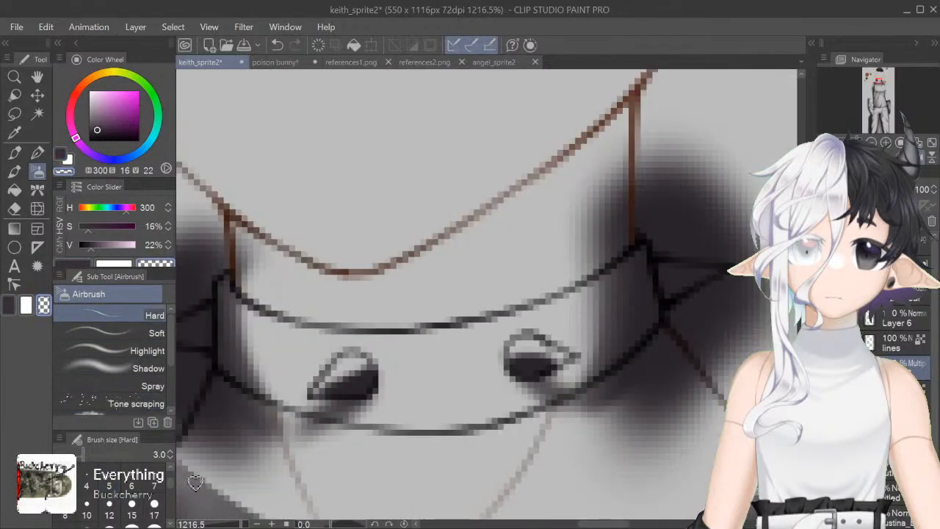
pyautogui.scroll(-1, 486, 296)
pyautogui.moveTo(668, 272); pyautogui.dragTo(720, 247)
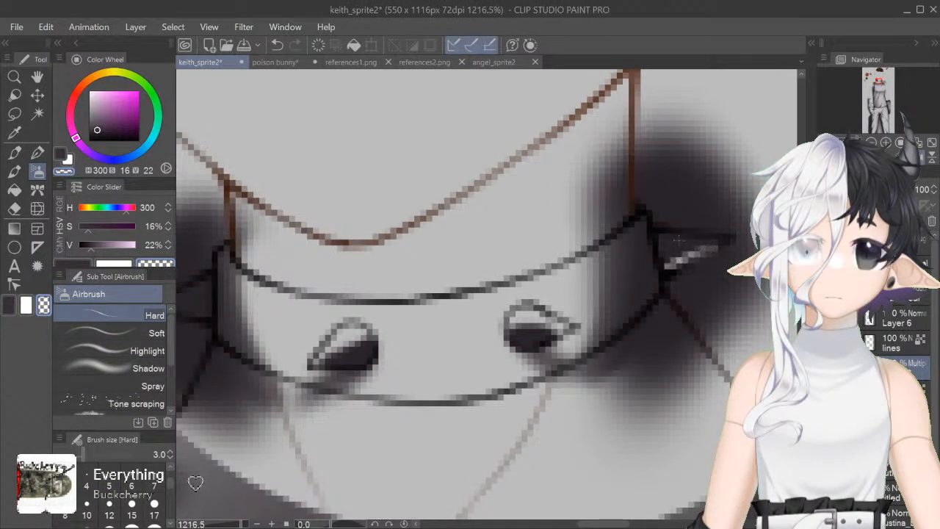
pyautogui.moveTo(659, 230); pyautogui.dragTo(727, 236)
pyautogui.moveTo(217, 310)
pyautogui.mouseDown()
pyautogui.moveTo(272, 314)
pyautogui.moveTo(218, 310)
pyautogui.mouseUp()
pyautogui.moveTo(260, 279)
pyautogui.mouseDown()
pyautogui.moveTo(220, 305)
pyautogui.moveTo(273, 318)
pyautogui.mouseUp()
pyautogui.hotkey('ctrl', 'z')
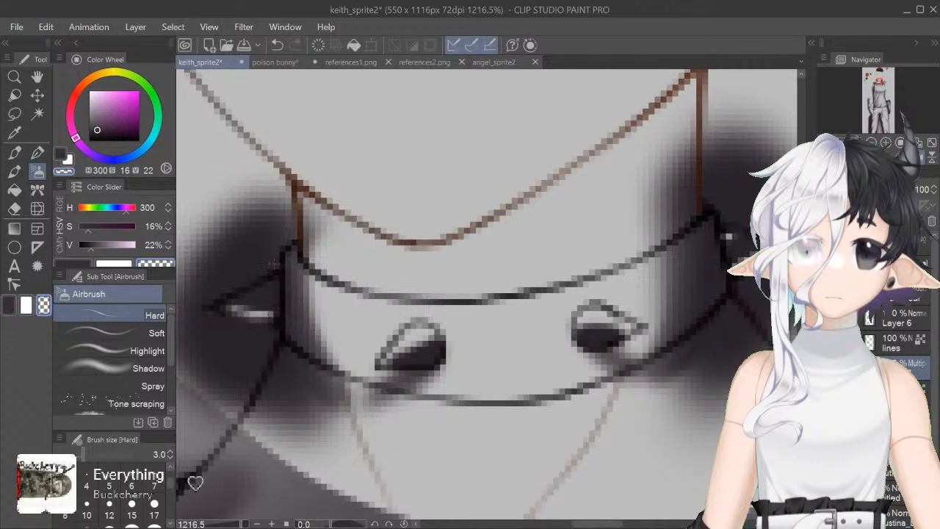
pyautogui.moveTo(279, 278); pyautogui.dragTo(271, 281)
# Step: Erase thin reflected-light edges in the shading of both front spikes and check the collar close up and from afar
pyautogui.moveTo(436, 336)
pyautogui.mouseDown()
pyautogui.moveTo(438, 353)
pyautogui.moveTo(422, 363)
pyautogui.mouseUp()
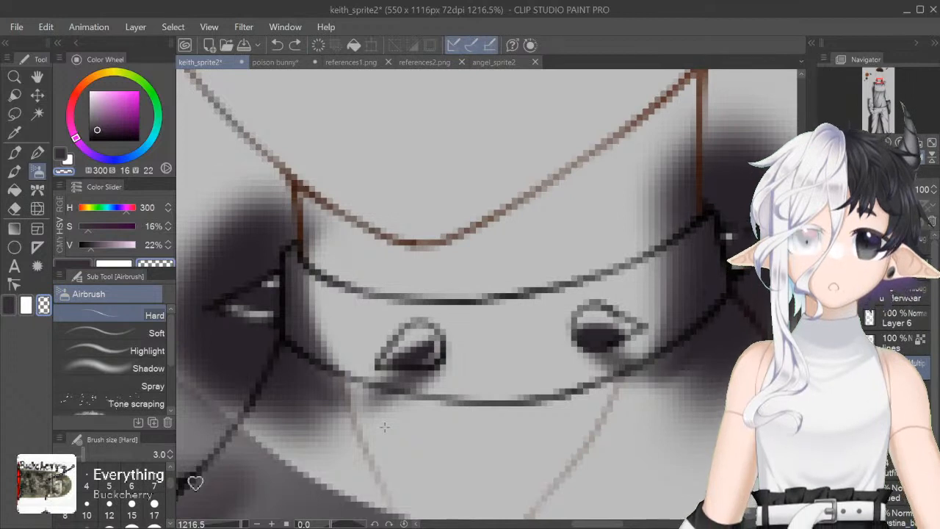
pyautogui.moveTo(579, 334); pyautogui.dragTo(589, 342)
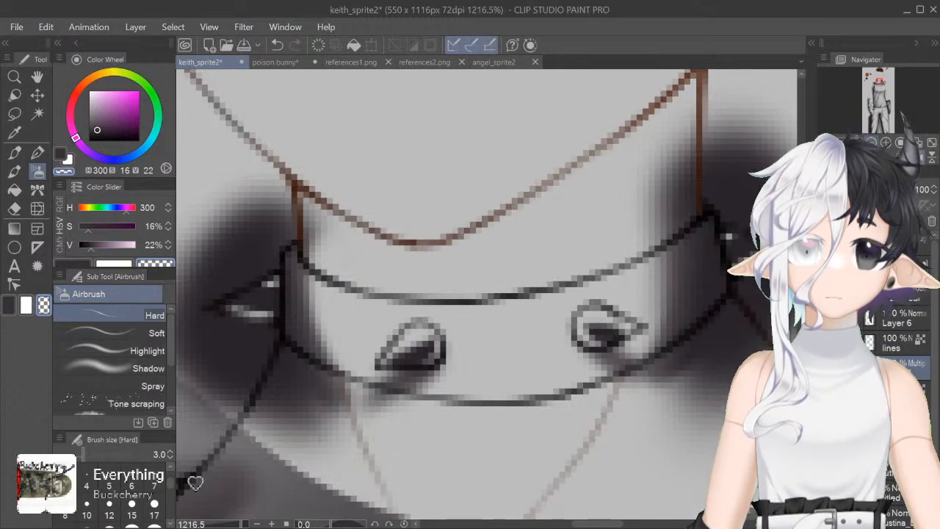
pyautogui.hotkey('ctrl', '-')
pyautogui.hotkey('ctrl', '-')
pyautogui.hotkey('ctrl', '-')
pyautogui.hotkey('ctrl', '-')
pyautogui.hotkey('ctrl', '-')
pyautogui.hotkey('ctrl', '-')
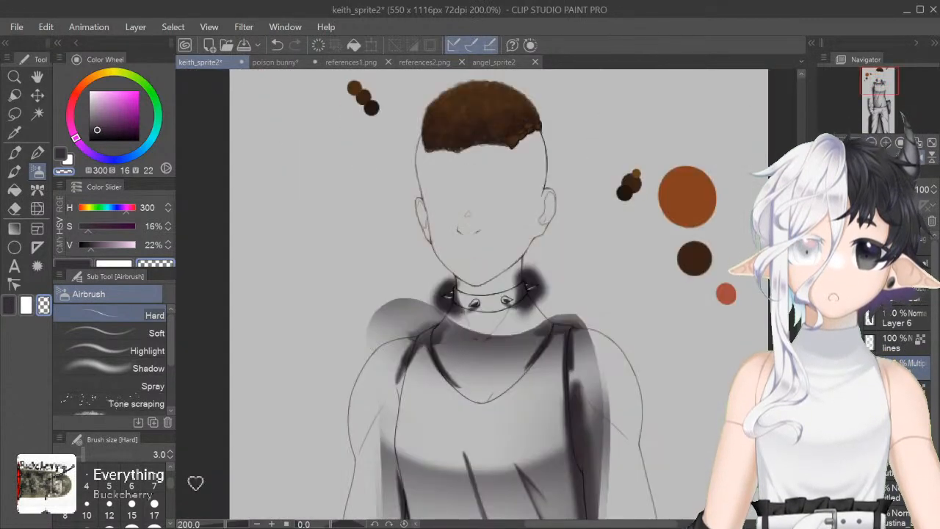
pyautogui.scroll(7, 486, 299)
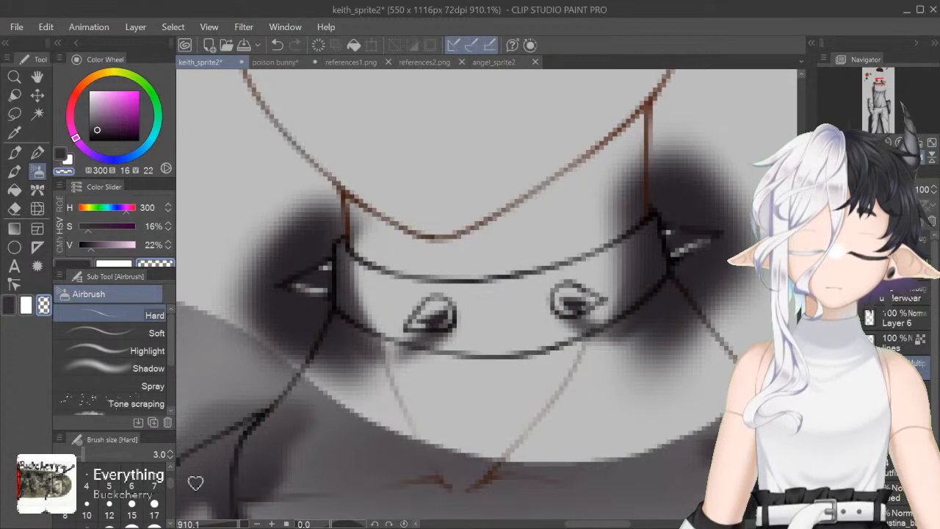
pyautogui.scroll(-7, 485, 290)
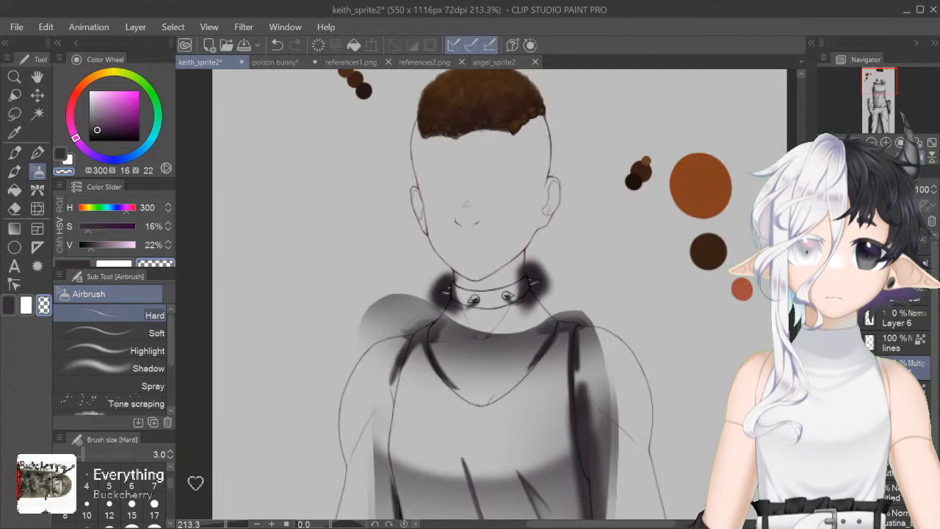
# Step: Show the clothing colours beneath the shadows and add a new Normal layer
pyautogui.hotkey('ctrl', 'z')
pyautogui.hotkey('ctrl', 'z')
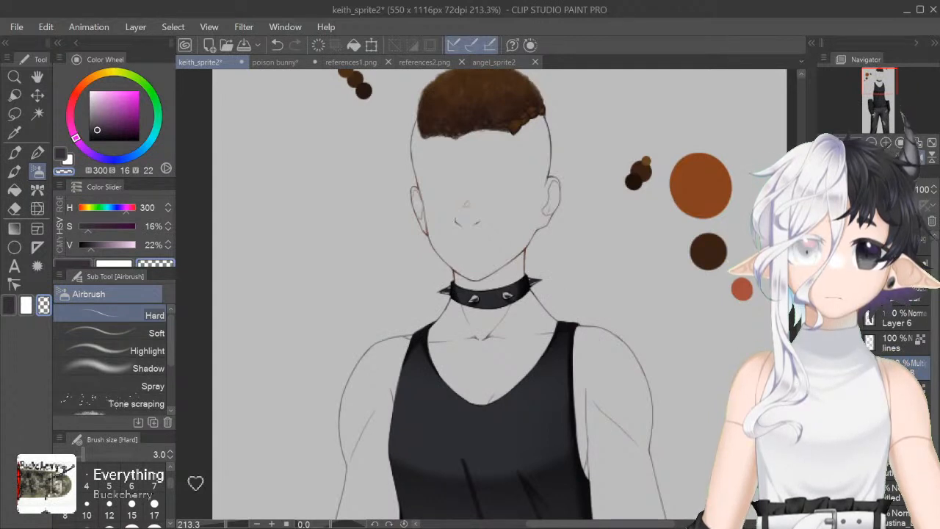
pyautogui.hotkey('ctrl', 'y')
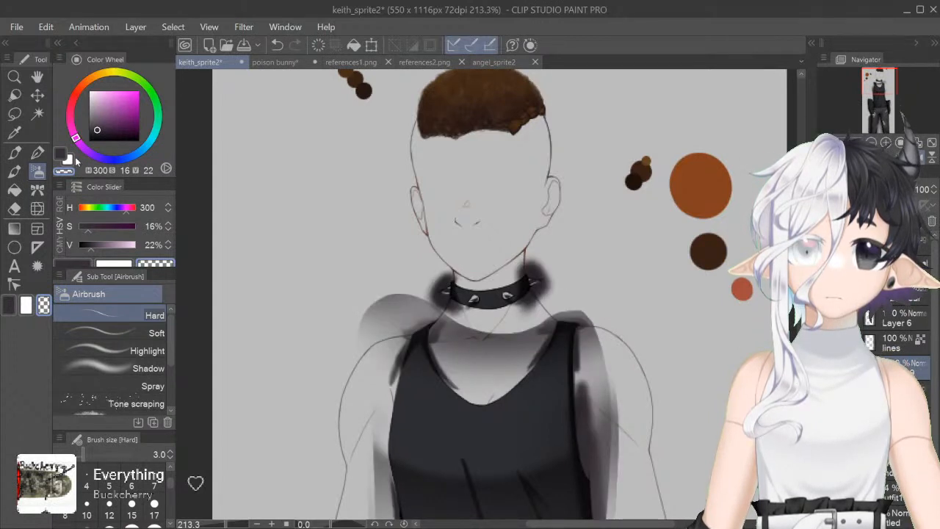
# Step: Compare the palette references, sample the warm grey shading of the cream sphere in references1.png, and return to keith_sprite2
pyautogui.click(425, 62)
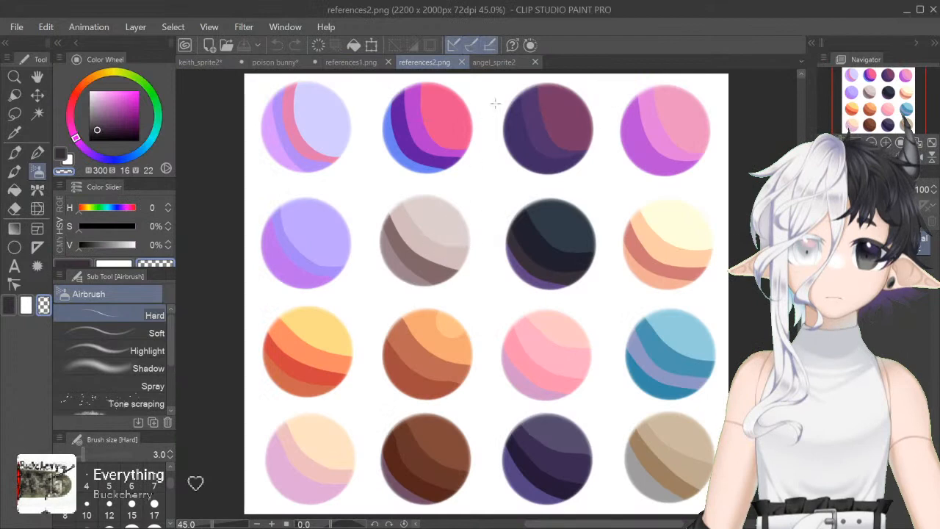
pyautogui.click(494, 63)
pyautogui.click(346, 62)
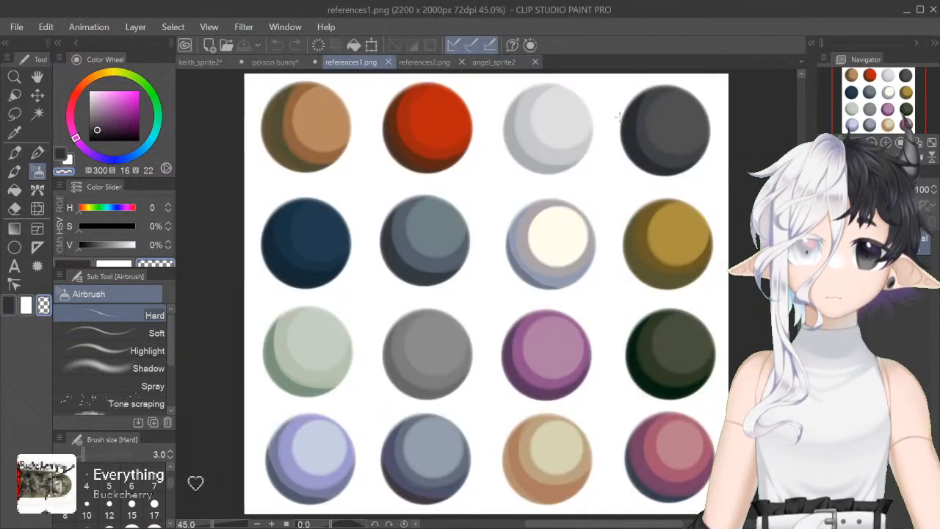
pyautogui.keyDown('alt'); pyautogui.click(531, 259); pyautogui.keyUp('alt')
pyautogui.click(206, 63)
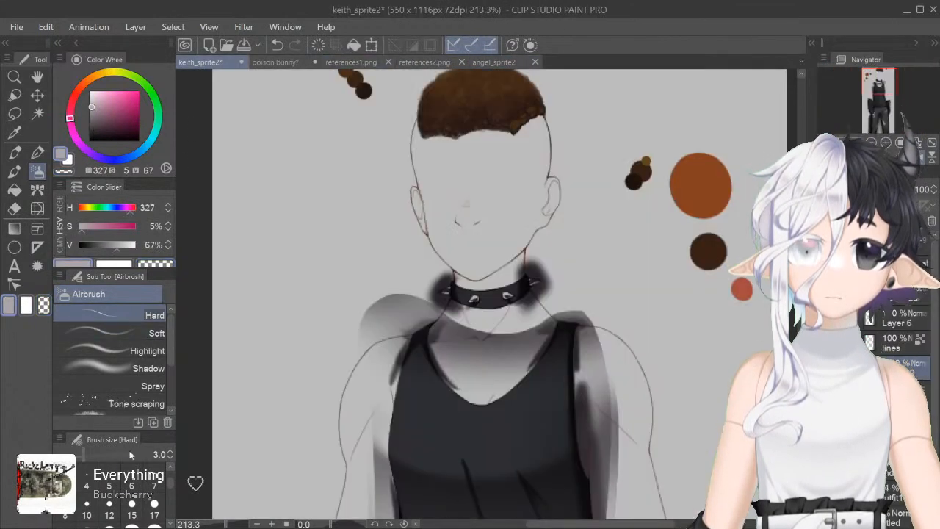
# Step: Paint all four collar spikes warm grey with the Hard airbrush at size 4, and reset the canvas rotation
pyautogui.click(86, 480)
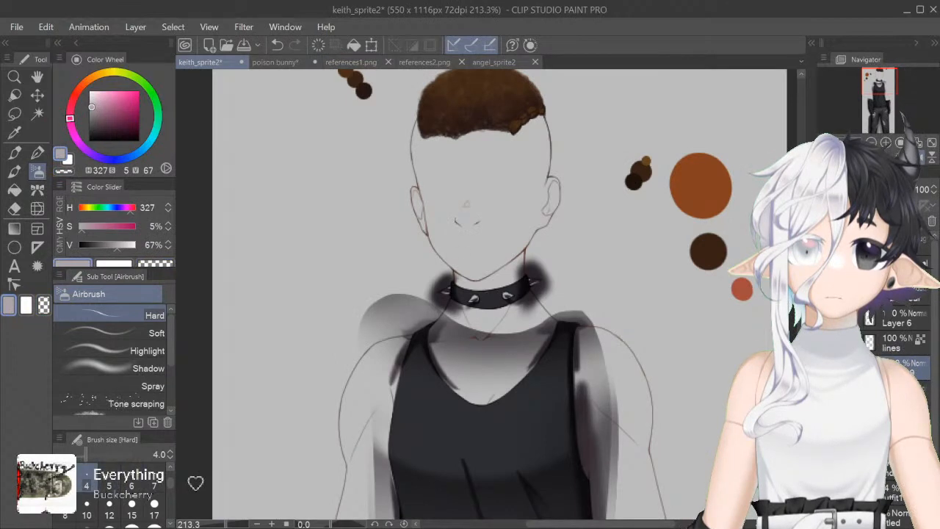
pyautogui.scroll(-2, 486, 298)
pyautogui.scroll(10, 484, 297)
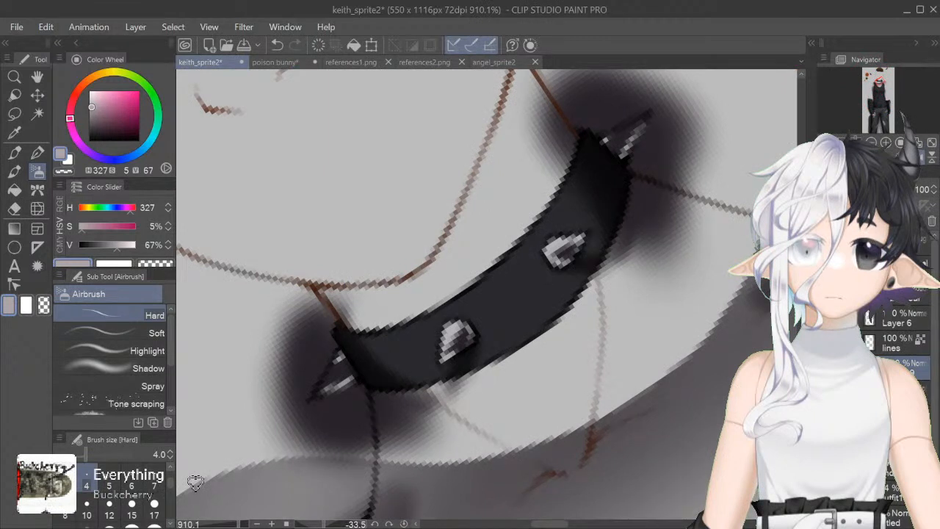
pyautogui.moveTo(315, 381)
pyautogui.mouseDown()
pyautogui.moveTo(325, 364)
pyautogui.moveTo(316, 404)
pyautogui.moveTo(347, 371)
pyautogui.mouseUp()
pyautogui.moveTo(457, 329)
pyautogui.mouseDown()
pyautogui.moveTo(456, 345)
pyautogui.moveTo(463, 338)
pyautogui.mouseUp()
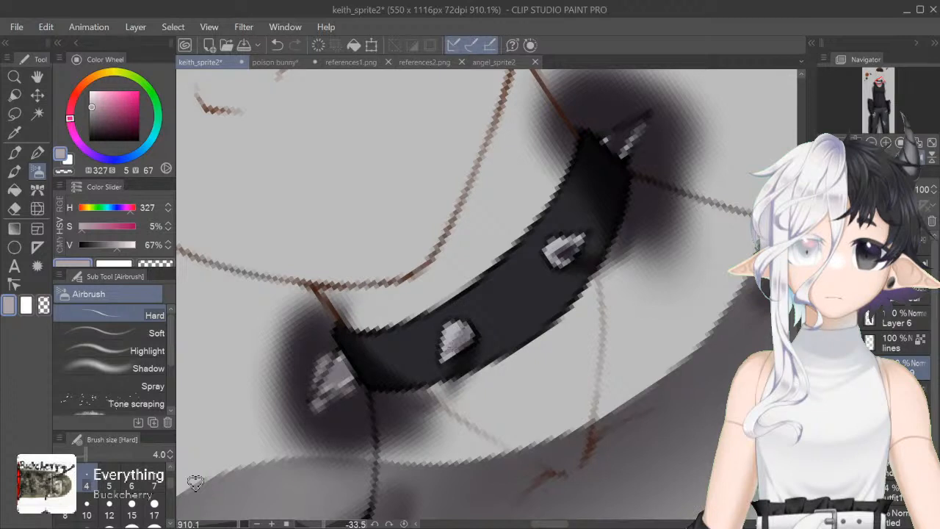
pyautogui.moveTo(552, 259)
pyautogui.mouseDown()
pyautogui.moveTo(576, 241)
pyautogui.moveTo(567, 257)
pyautogui.mouseUp()
pyautogui.moveTo(607, 132)
pyautogui.mouseDown()
pyautogui.moveTo(625, 146)
pyautogui.moveTo(638, 123)
pyautogui.moveTo(651, 122)
pyautogui.moveTo(611, 125)
pyautogui.mouseUp()
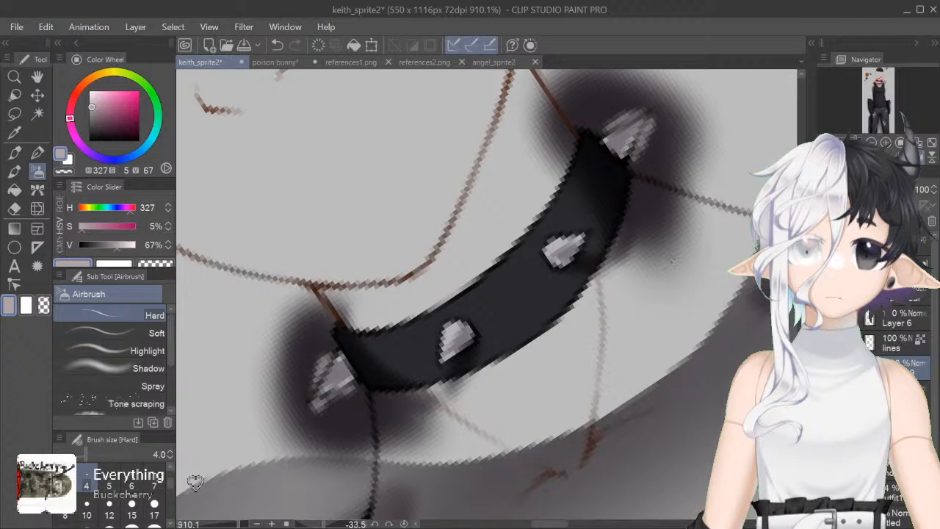
pyautogui.hotkey('ctrl', '@')
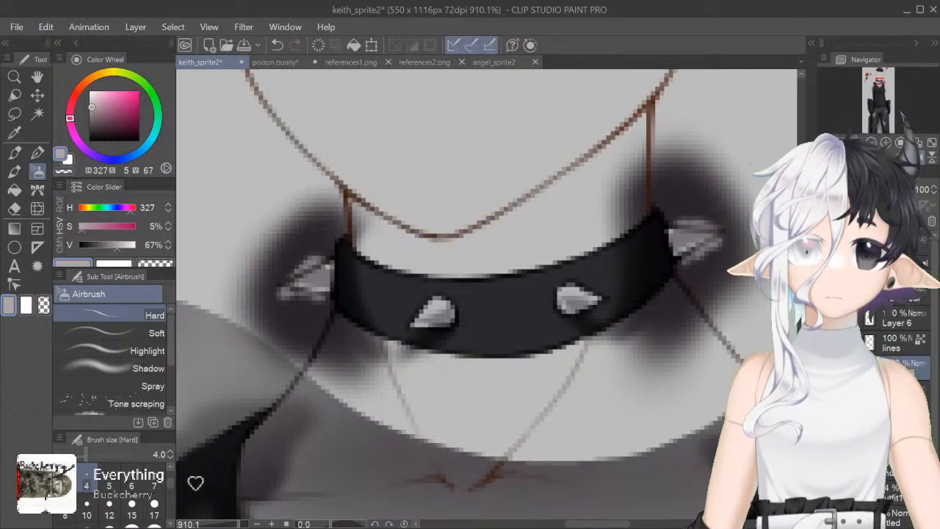
# Step: Tint the eyelets on the arm warmer strap beside the torn trouser patch with the Hard airbrush at size 1.5
pyautogui.scroll(-2, 484, 294)
pyautogui.scroll(-15, 485, 294)
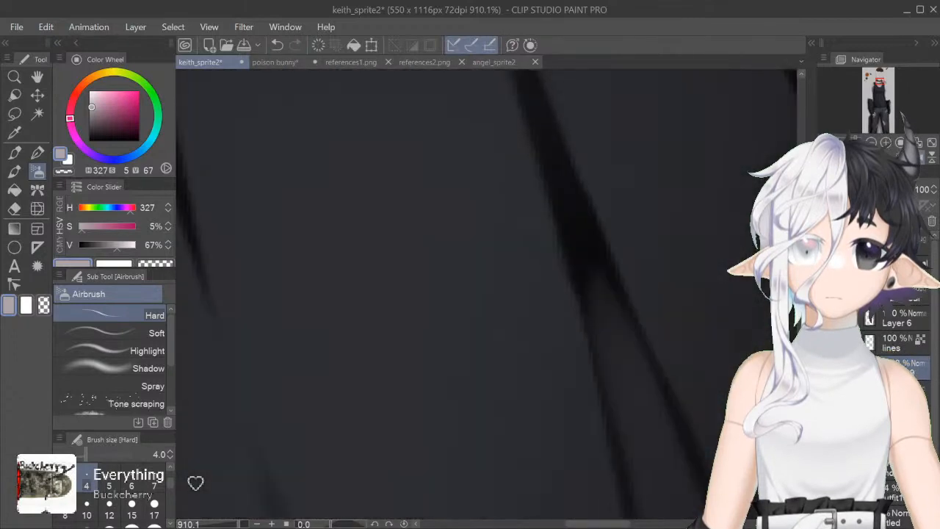
pyautogui.scroll(-7, 487, 293)
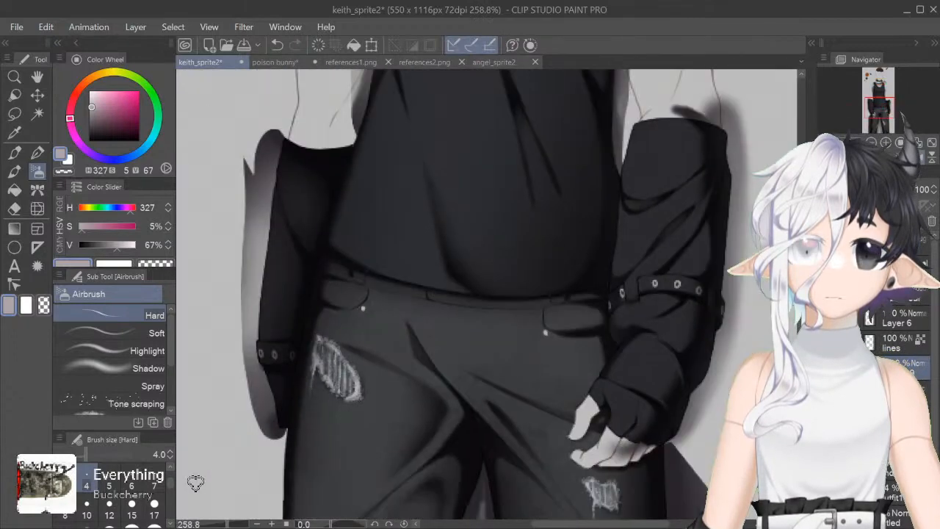
pyautogui.press('[')
pyautogui.press('[')
pyautogui.press('[')
pyautogui.press('[')
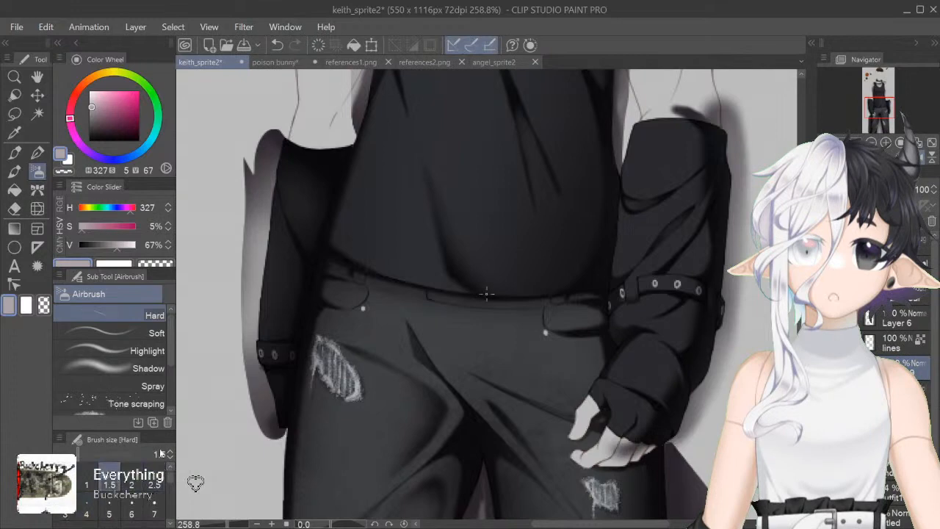
pyautogui.moveTo(607, 525); pyautogui.dragTo(560, 525)
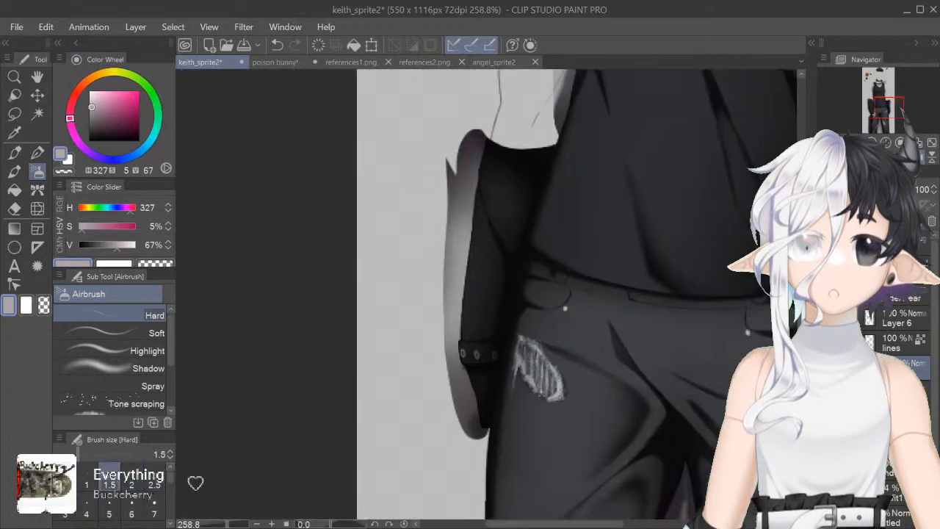
pyautogui.scroll(-2, 487, 294)
pyautogui.scroll(8, 488, 296)
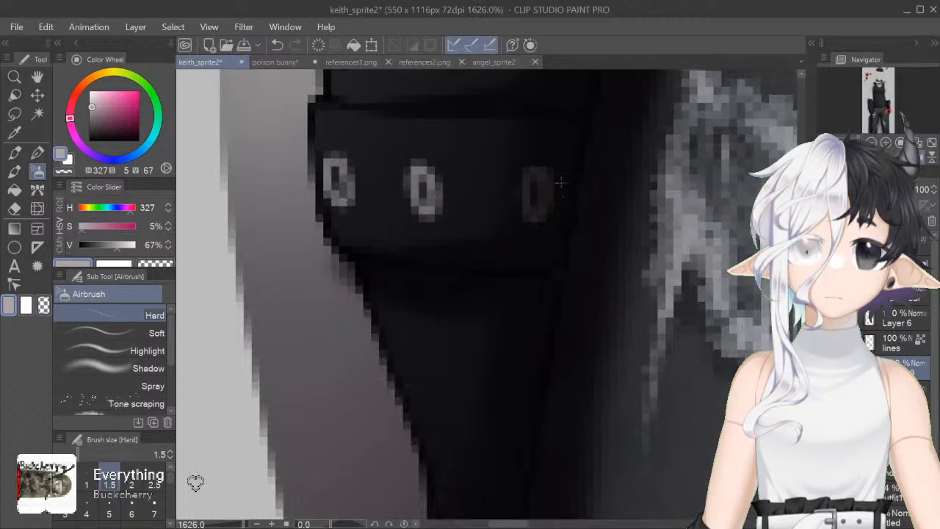
pyautogui.moveTo(525, 193)
pyautogui.mouseDown()
pyautogui.moveTo(535, 209)
pyautogui.moveTo(533, 184)
pyautogui.mouseUp()
# Step: Inspect the eyelets along the strap of the other arm warmer and fit the whole illustration in view
pyautogui.moveTo(508, 523); pyautogui.dragTo(540, 524)
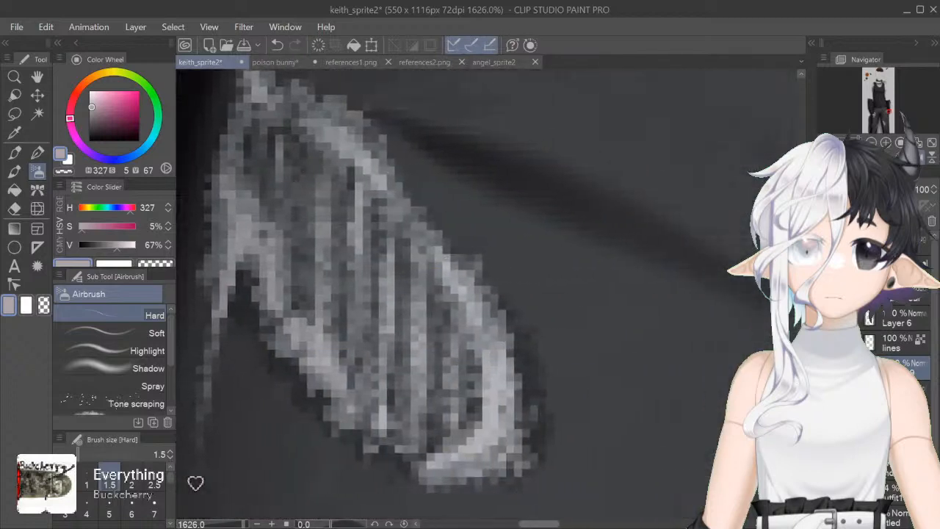
pyautogui.hscroll(10, 485, 294)
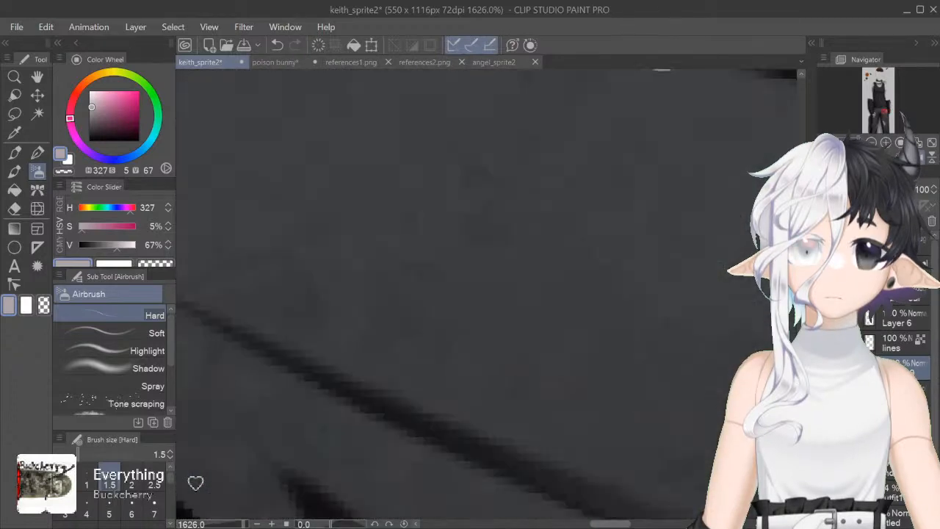
pyautogui.hscroll(-15, 424, 294)
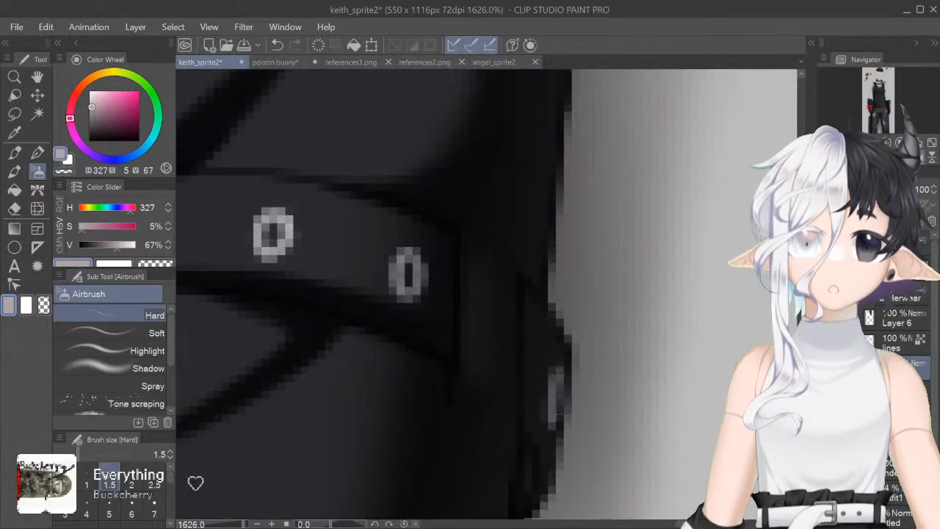
pyautogui.hscroll(-5, 485, 294)
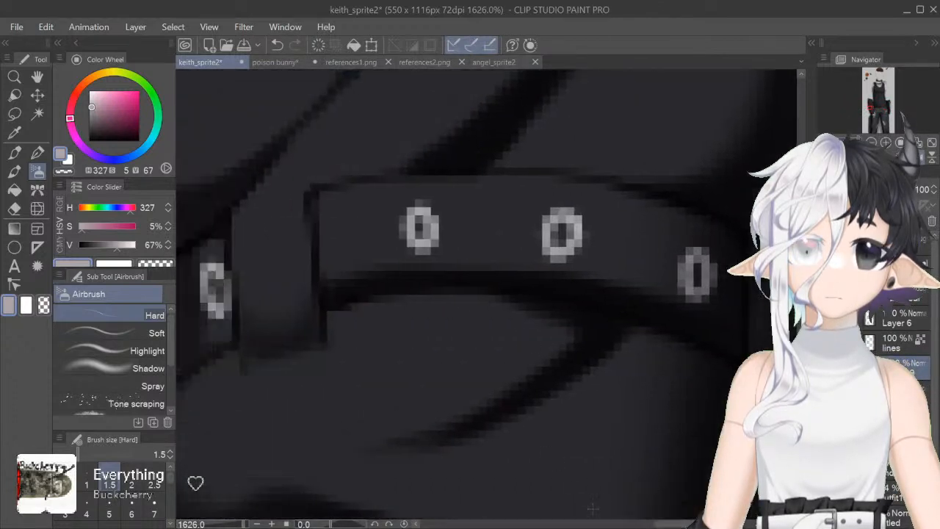
pyautogui.hscroll(-2, 485, 294)
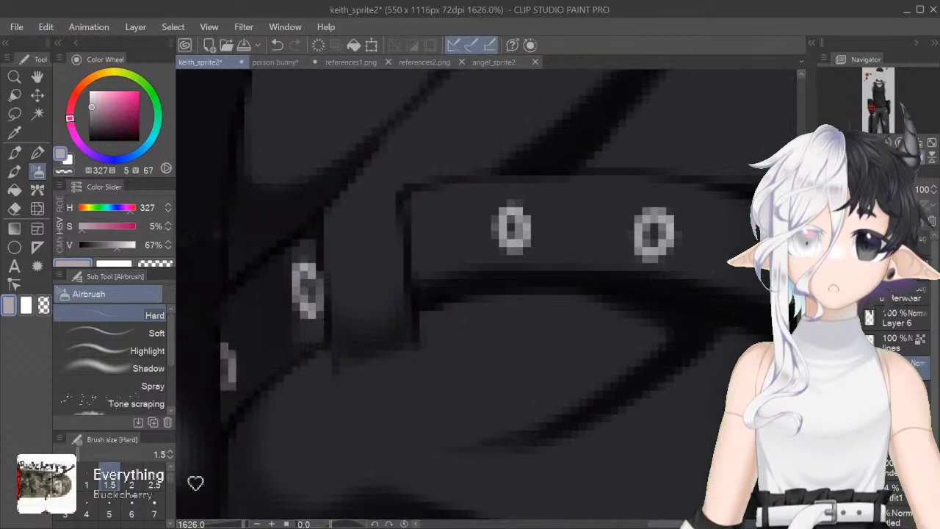
pyautogui.hscroll(4, 485, 294)
pyautogui.click(930, 145)
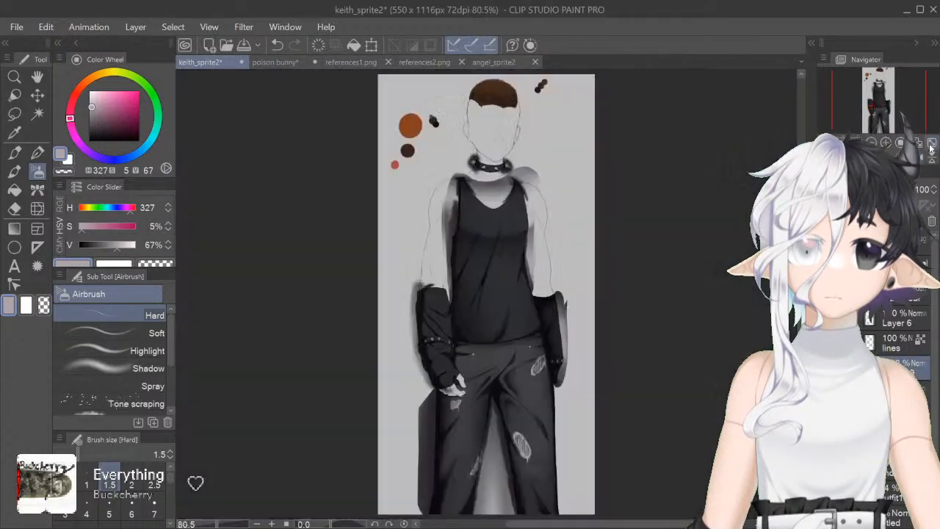
# Step: Merge the metal tint layer down, clip the Multiply shadow layer to the clothing, lower its opacity to 60, and compare it hidden and shown
pyautogui.hotkey('ctrl', 'e')
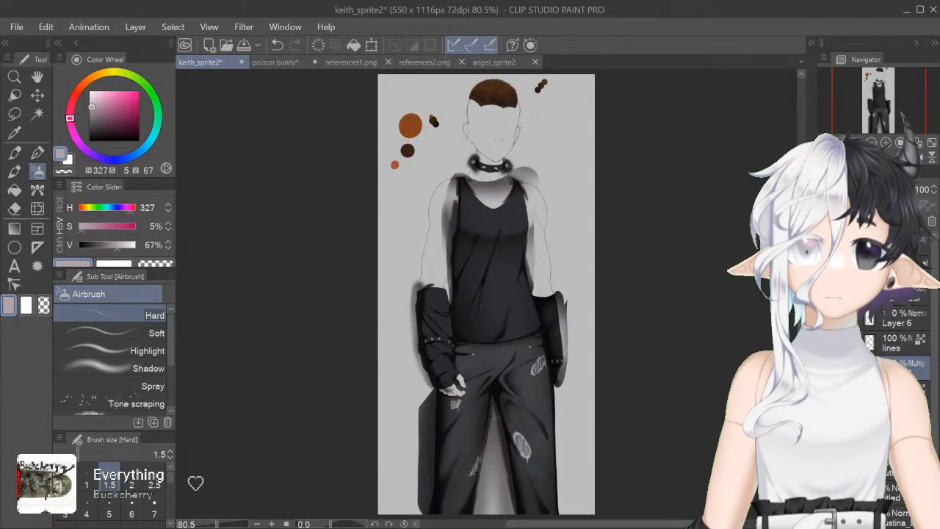
pyautogui.hotkey('ctrl', 'alt', 'g')
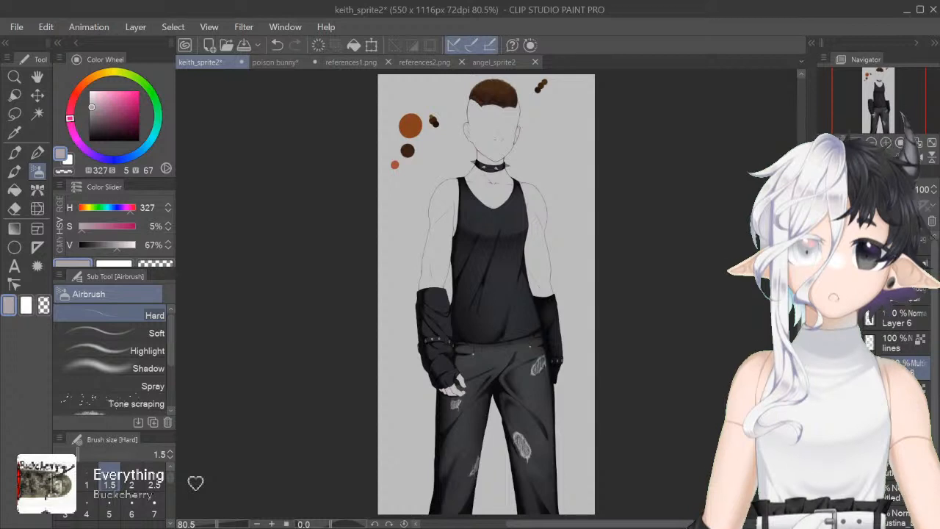
pyautogui.click(898, 189)
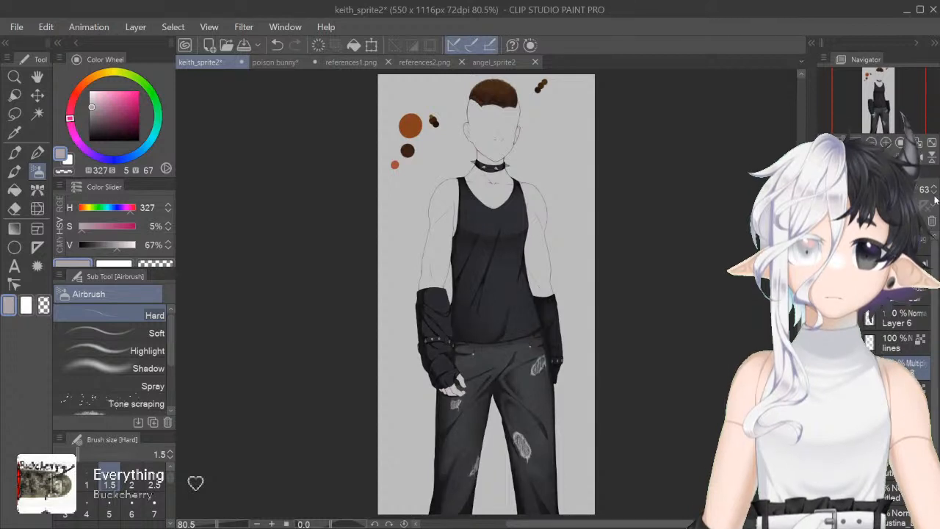
pyautogui.moveTo(934, 199); pyautogui.dragTo(934, 200)
pyautogui.click(828, 368)
pyautogui.click(828, 367)
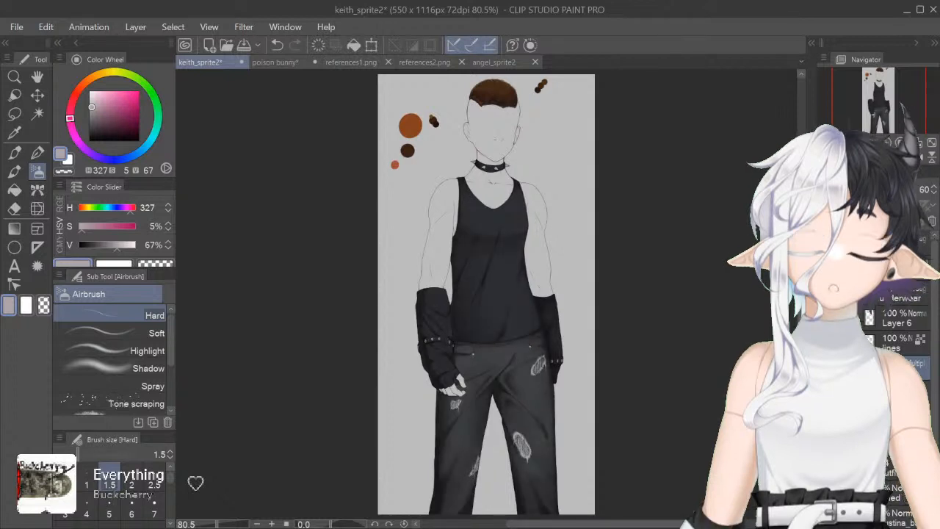
# Step: Add a new Normal layer, select the painted area of the shadow layer, and hide the selection border
pyautogui.hotkey('ctrl', 'shift', 'n')
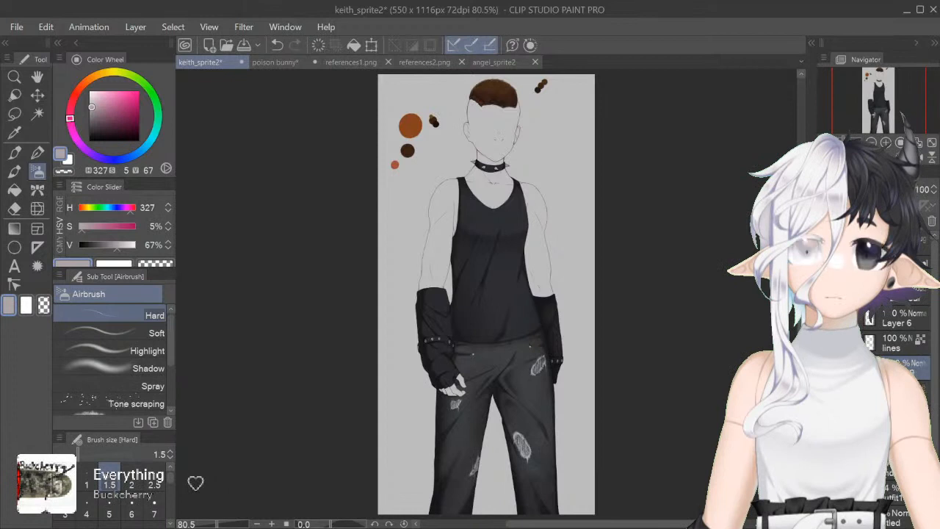
pyautogui.keyDown('ctrl'); pyautogui.click(870, 368); pyautogui.keyUp('ctrl')
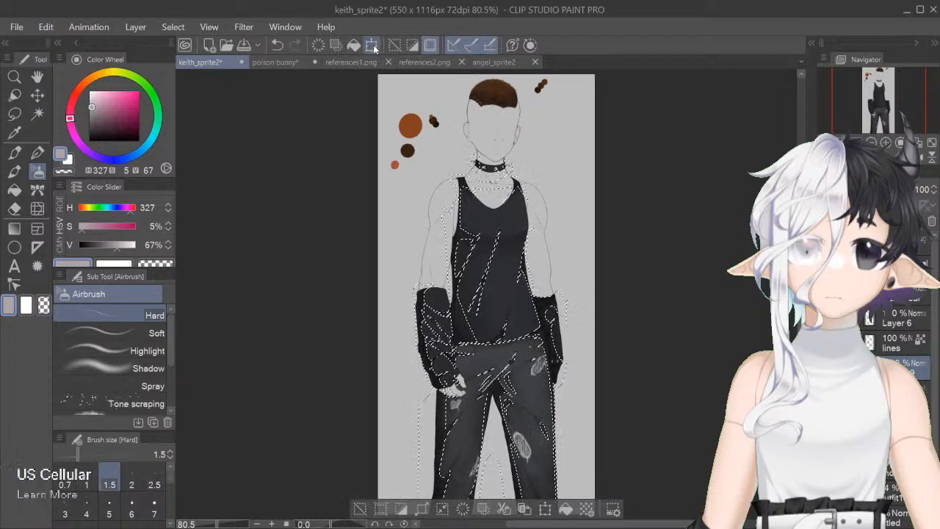
pyautogui.hotkey('ctrl', 'd')
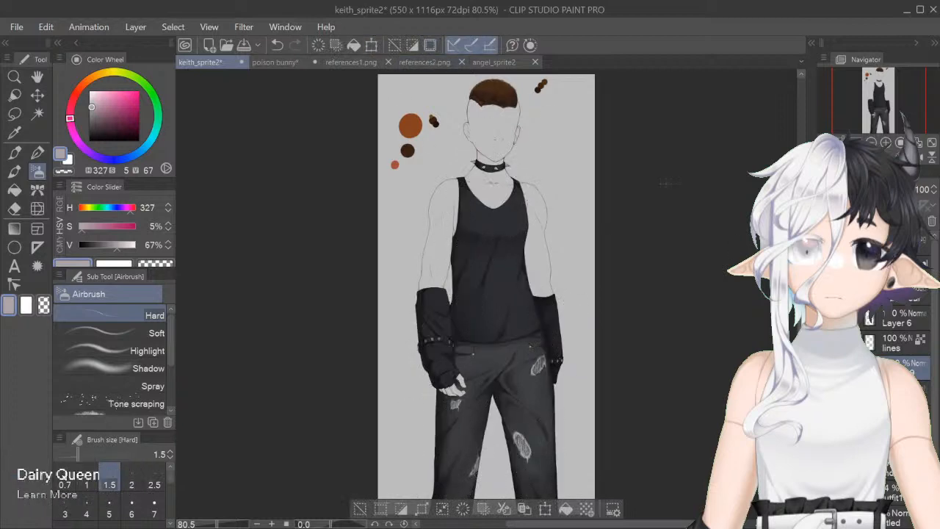
# Step: Sample a muted purple (H 266, S 48, V 52) in references2.png and return to keith_sprite2
pyautogui.click(494, 62)
pyautogui.click(424, 61)
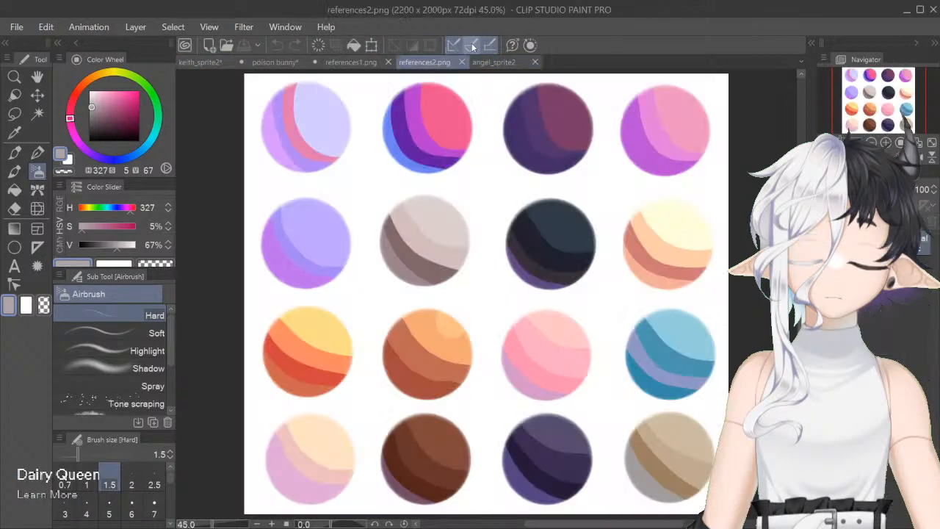
pyautogui.click(202, 61)
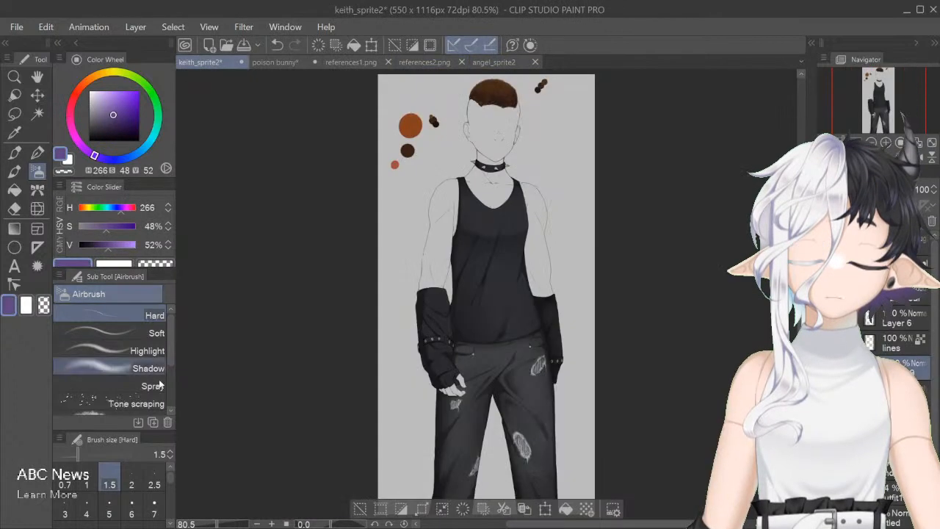
# Step: Tint the shadow where the trouser legs meet purple with the Soft airbrush at size 40
pyautogui.click(141, 334)
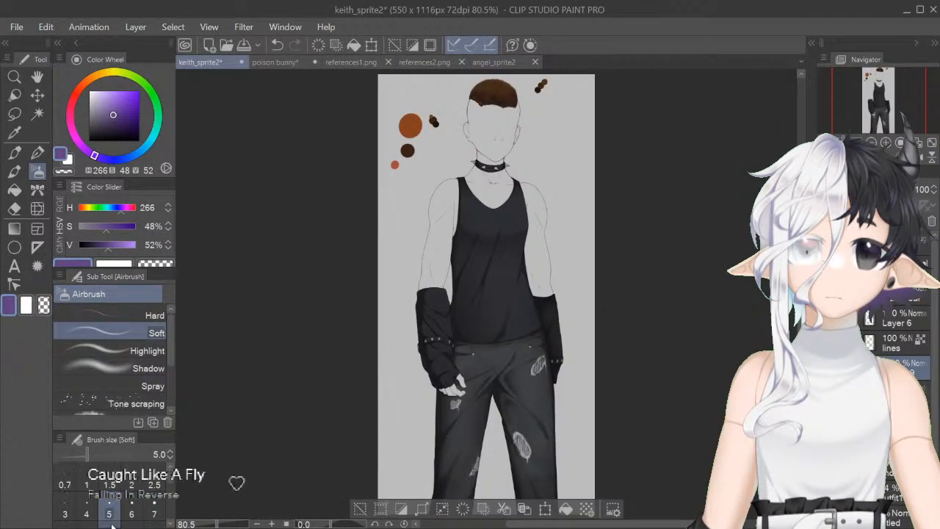
pyautogui.click(110, 524)
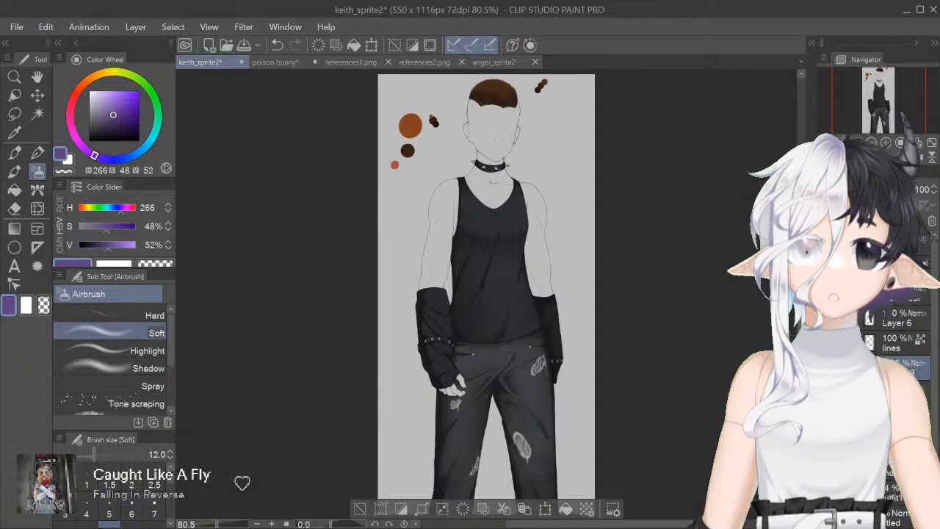
pyautogui.scroll(6, 520, 208)
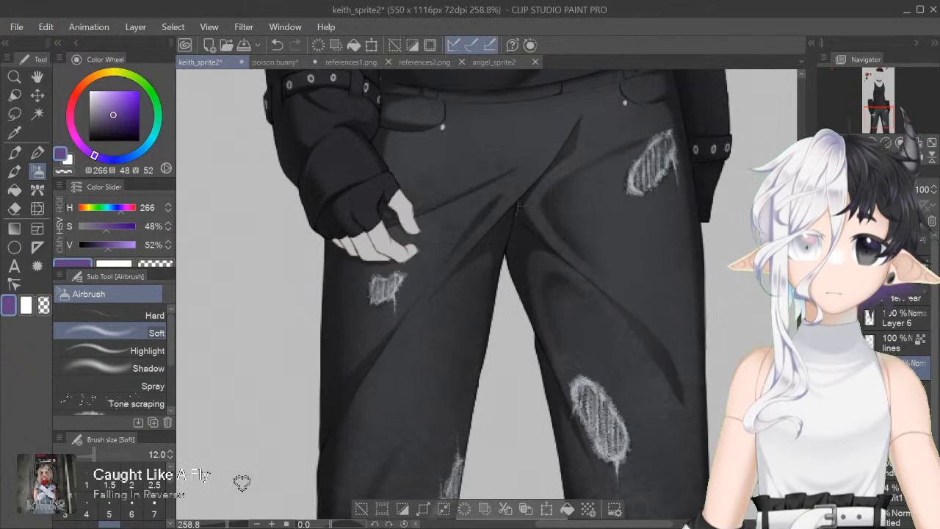
pyautogui.hotkey('ctrl', 'z')
pyautogui.click(133, 502)
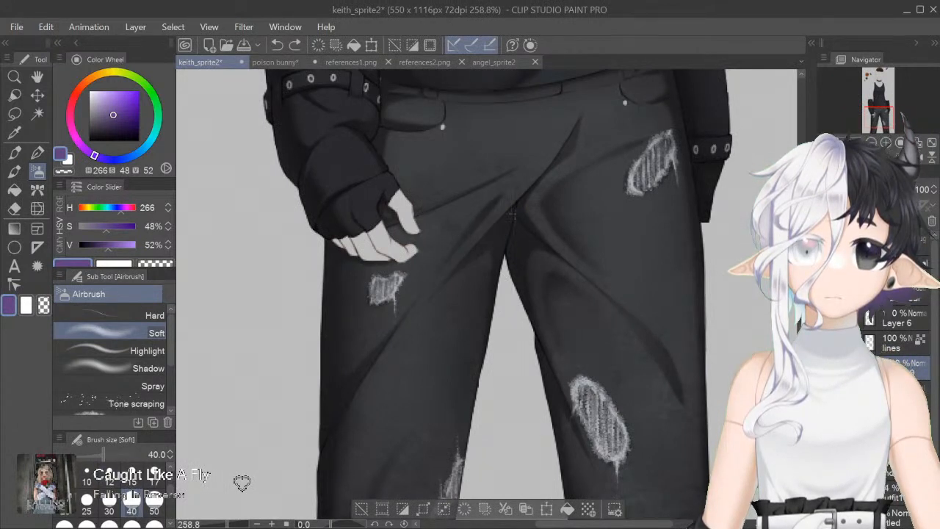
pyautogui.moveTo(517, 220); pyautogui.dragTo(508, 256)
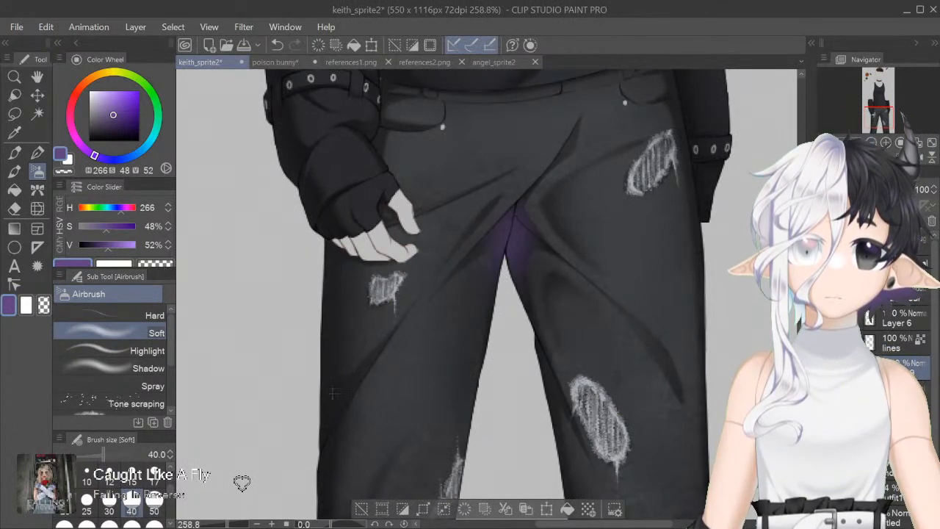
# Step: Mirror the canvas view, soften the purple between the trouser legs with the transparent colour, and return to the purple
pyautogui.press('h')
pyautogui.press('c')
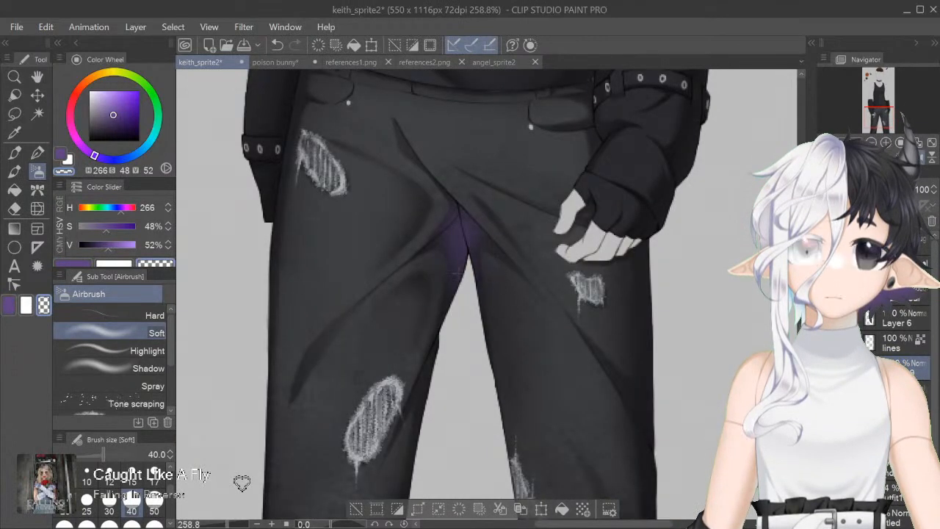
pyautogui.click(61, 154)
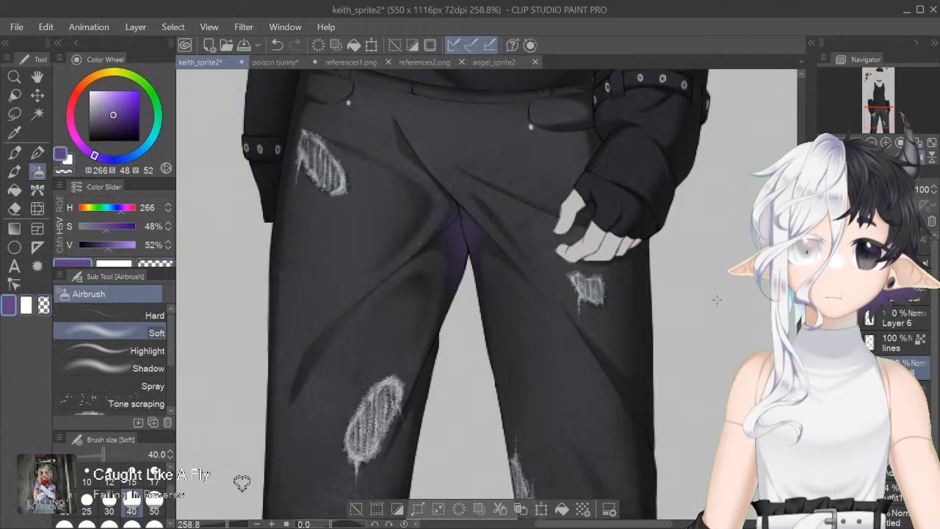
# Step: Airbrush purple down the outer edge of the arm warmer on the arm with the visible fingers
pyautogui.scroll(5, 721, 116)
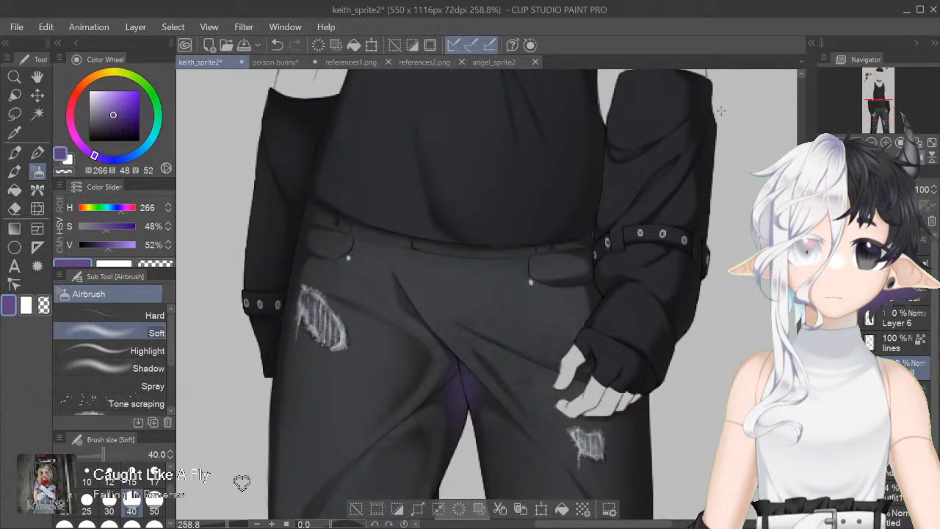
pyautogui.scroll(2, 488, 294)
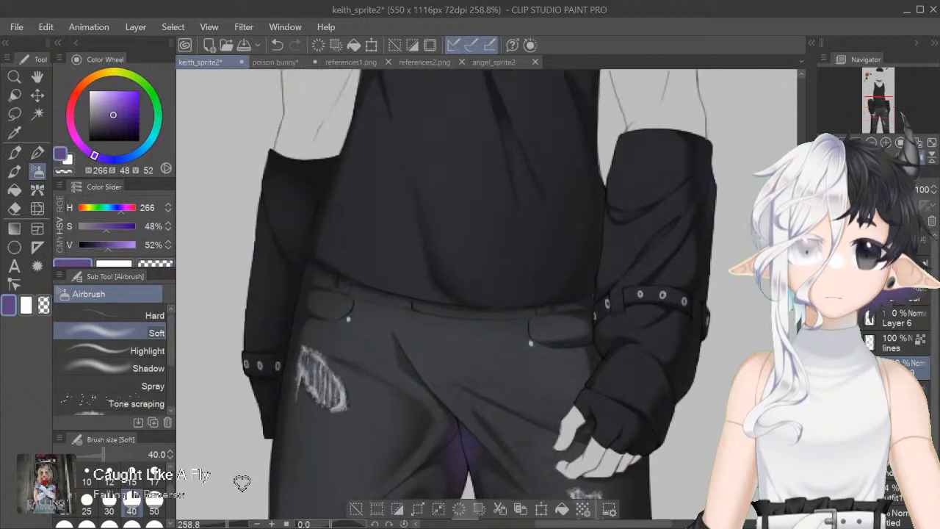
pyautogui.moveTo(717, 151); pyautogui.dragTo(709, 209)
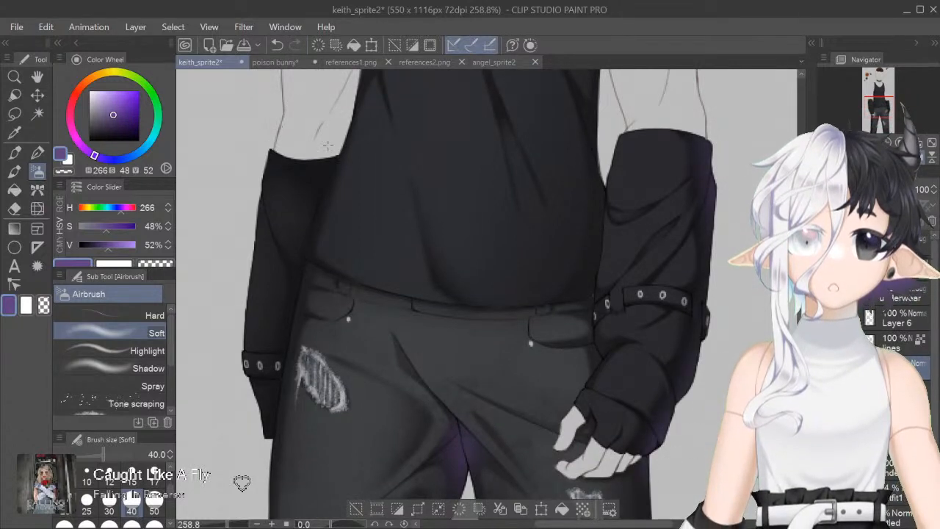
# Step: Airbrush purple along the outer edge of the trouser leg below the visible hand, and restore the unmirrored full view
pyautogui.scroll(-2, 289, 196)
pyautogui.scroll(-6, 488, 294)
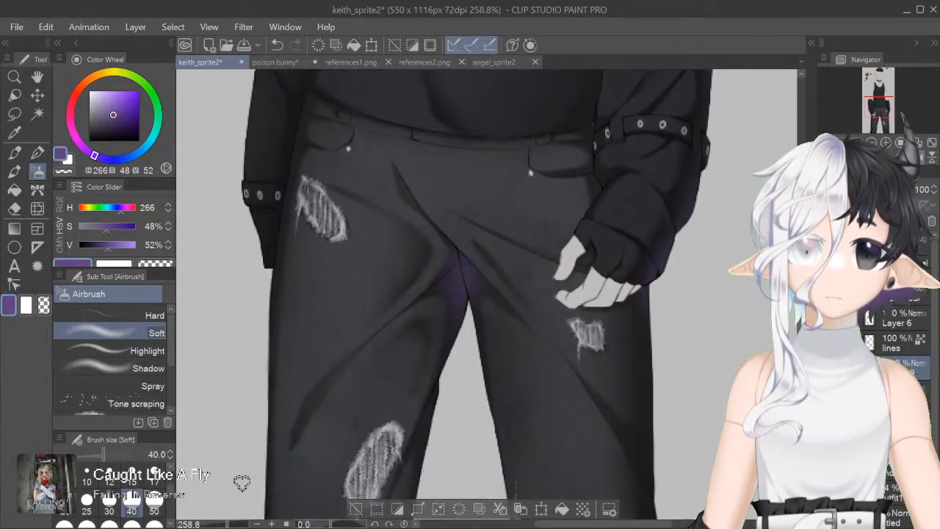
pyautogui.hotkey('ctrl', '-')
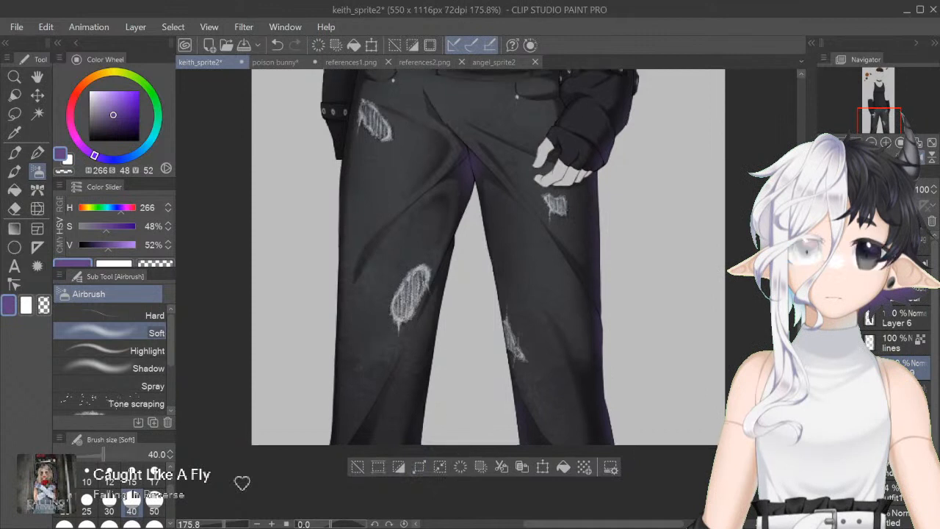
pyautogui.scroll(9, 687, 87)
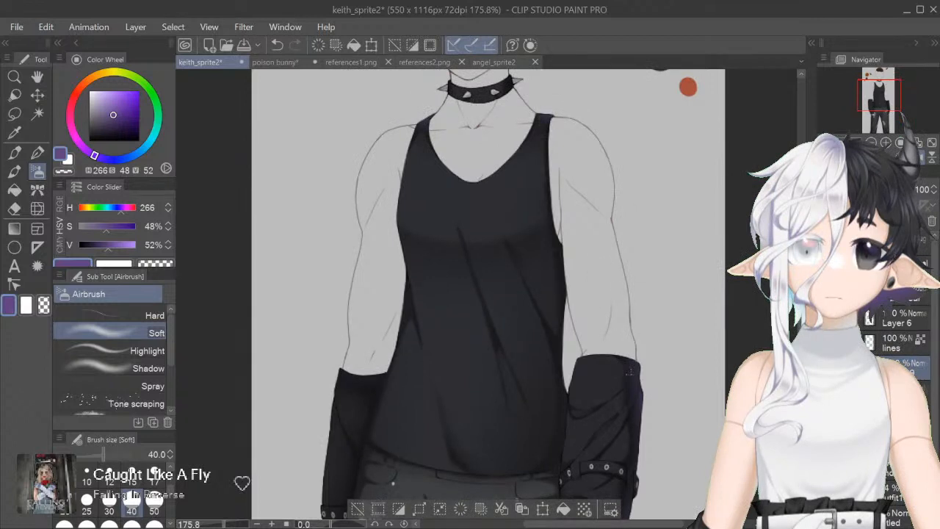
pyautogui.click(920, 156)
pyautogui.click(931, 143)
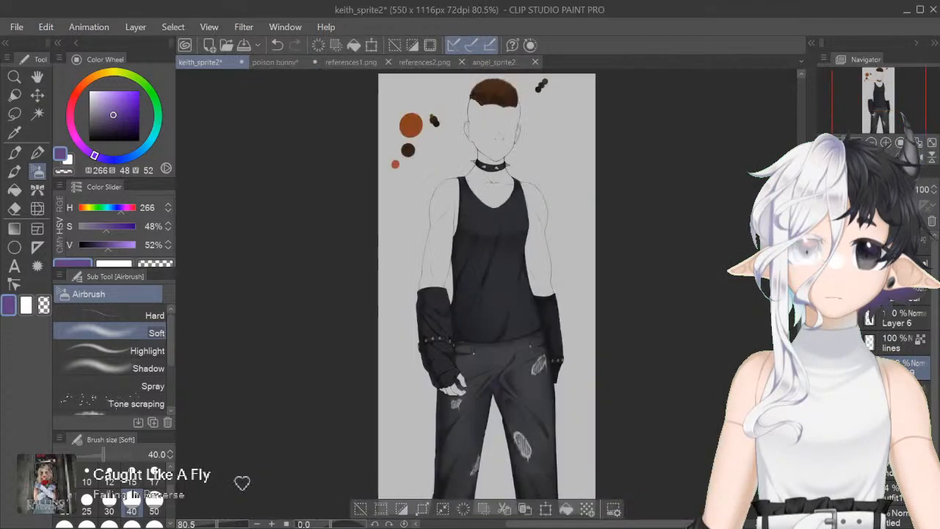
# Step: Broaden the purple along that trouser leg's outer edge with the Soft airbrush at size 80, and soften it with the transparent colour
pyautogui.scroll(-3, 486, 294)
pyautogui.click(110, 522)
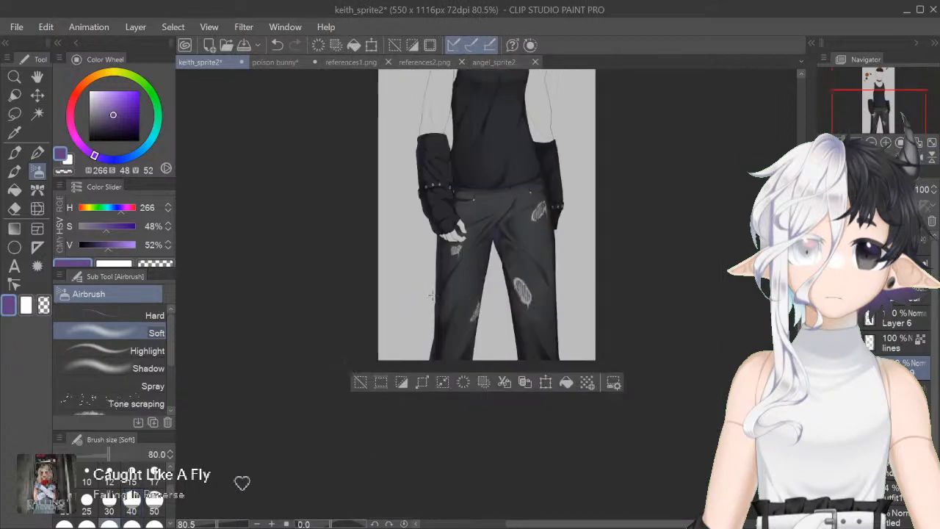
pyautogui.moveTo(415, 311); pyautogui.dragTo(423, 413)
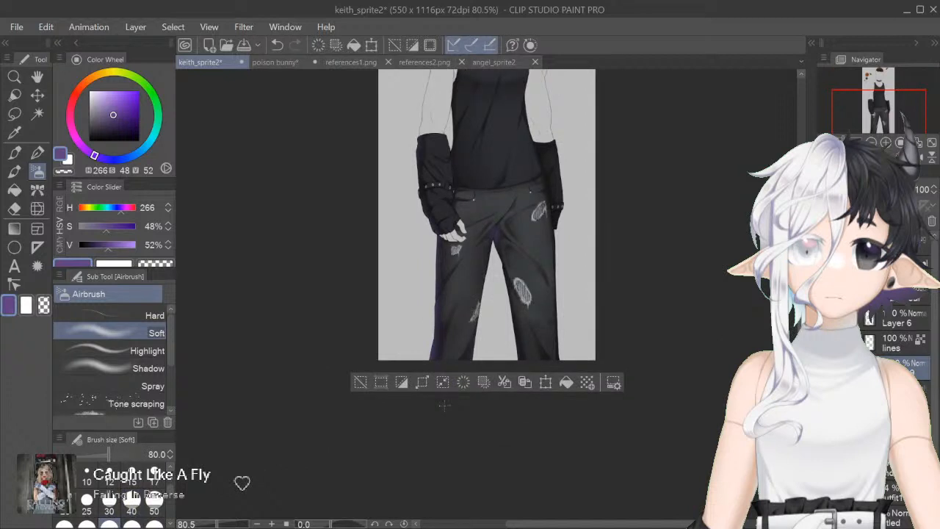
pyautogui.moveTo(438, 278); pyautogui.dragTo(413, 418)
pyautogui.press('c')
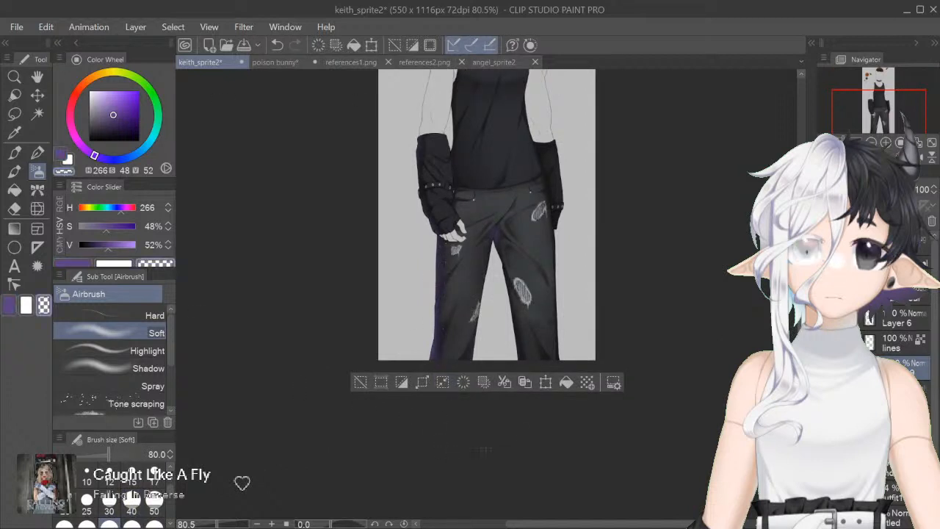
pyautogui.press('c')
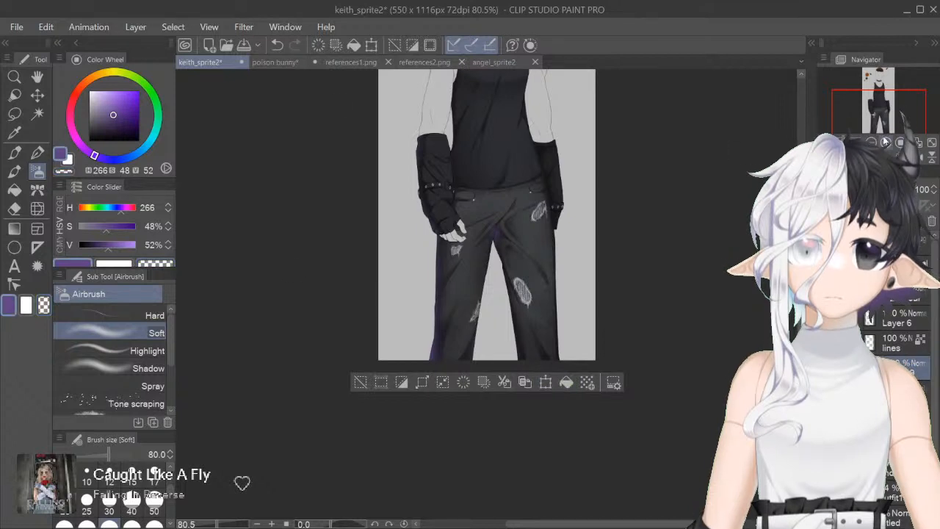
# Step: Mirror the canvas view and soften the purple on the trouser legs with the transparent colour at brush size 40
pyautogui.click(920, 161)
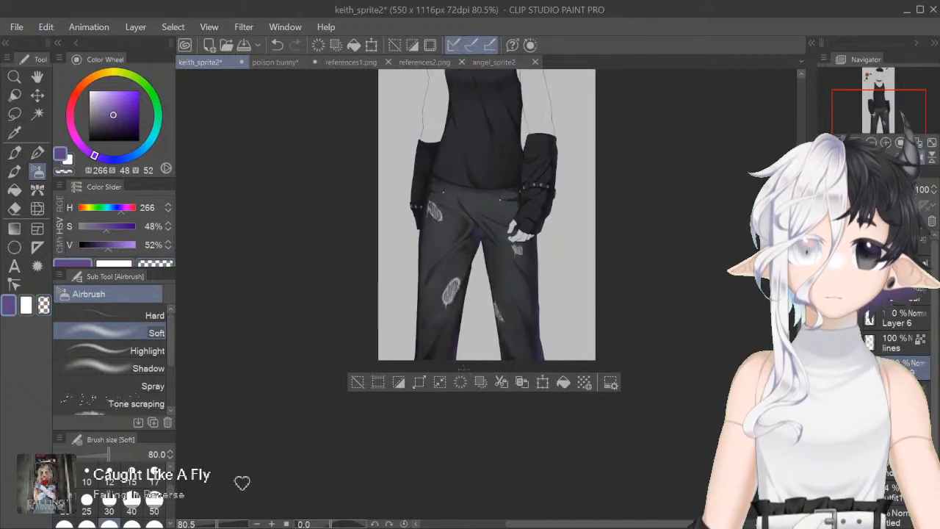
pyautogui.click(65, 170)
pyautogui.click(132, 503)
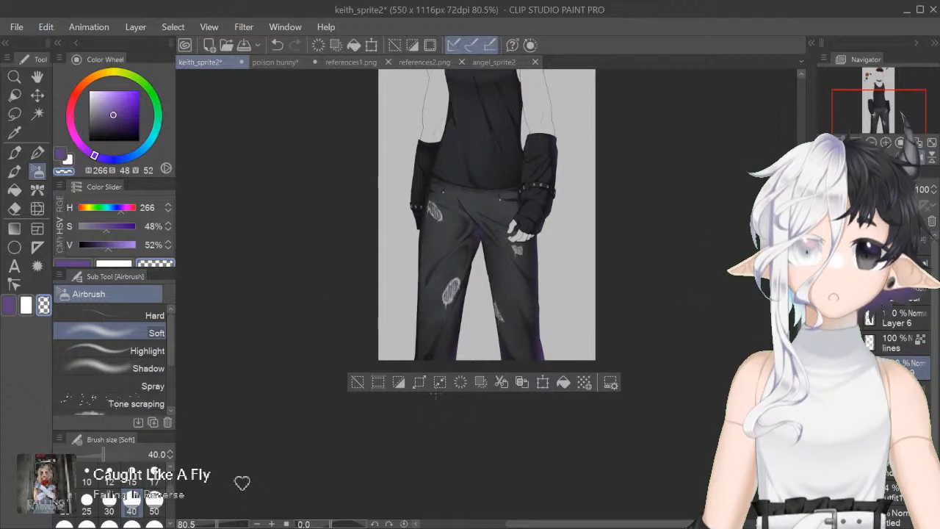
# Step: Restore the unmirrored view, airbrush purple at size 50 along the lower trouser legs, and soften it with the transparent colour
pyautogui.press('c')
pyautogui.click(155, 507)
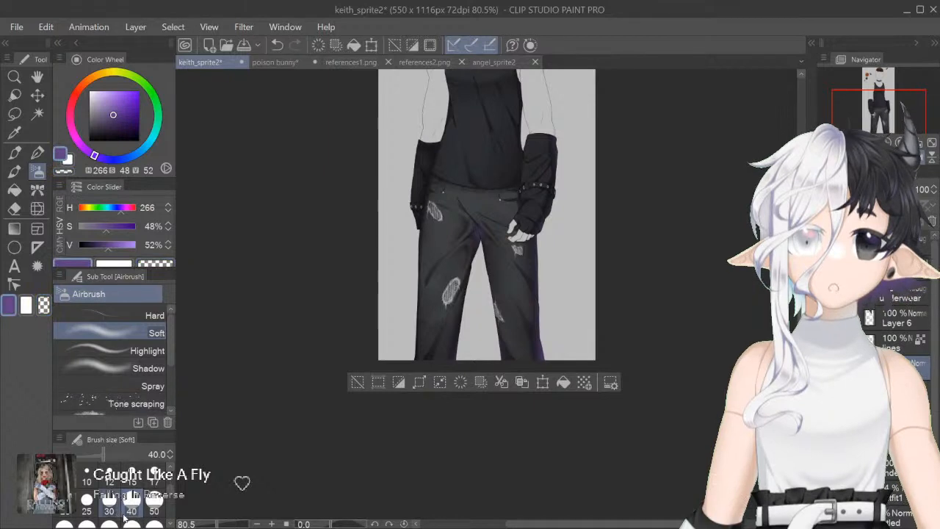
pyautogui.press('h')
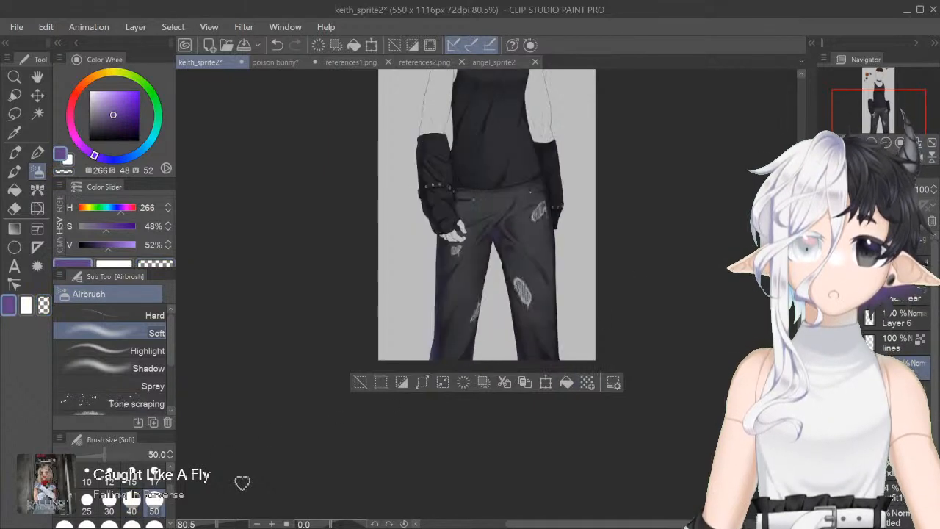
pyautogui.moveTo(514, 294); pyautogui.dragTo(724, 158)
pyautogui.moveTo(453, 255); pyautogui.dragTo(470, 279)
pyautogui.click(69, 171)
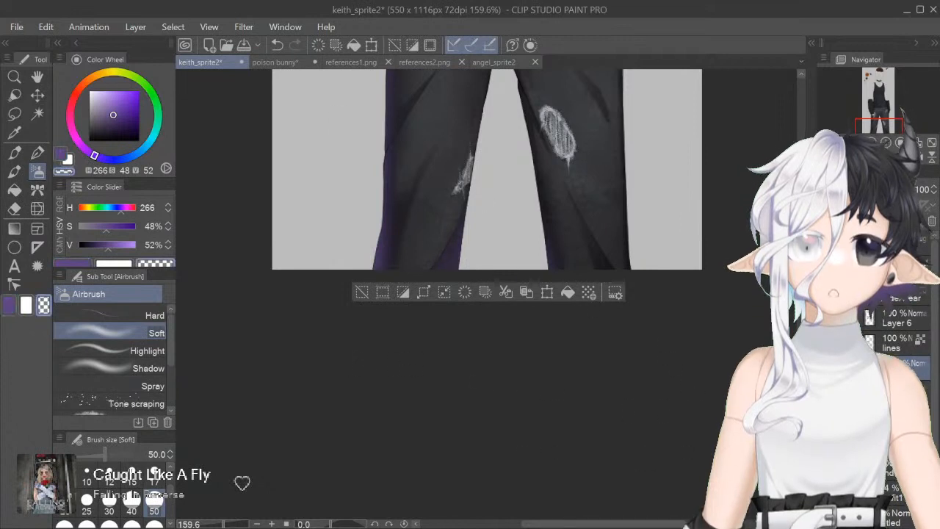
# Step: Airbrush purple onto the end of the spiked collar with the Soft airbrush at size 15
pyautogui.scroll(3, 487, 258)
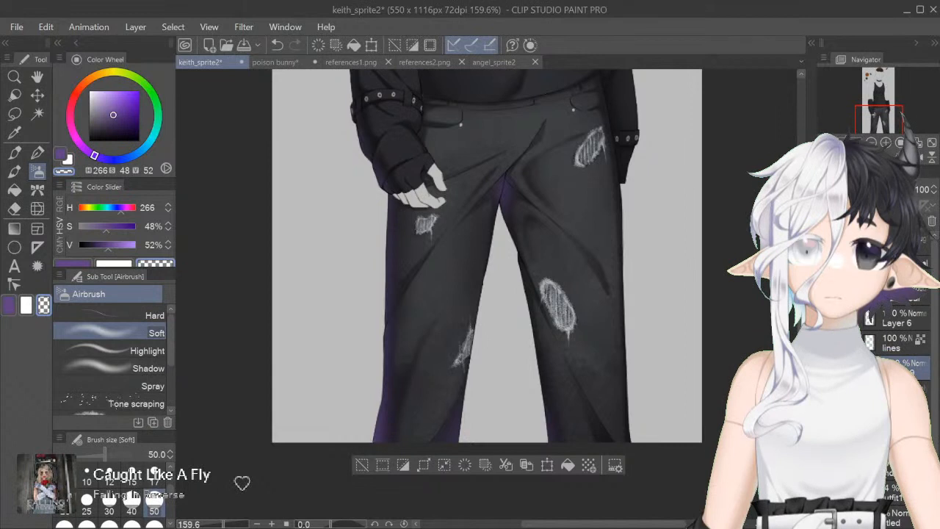
pyautogui.scroll(10, 487, 257)
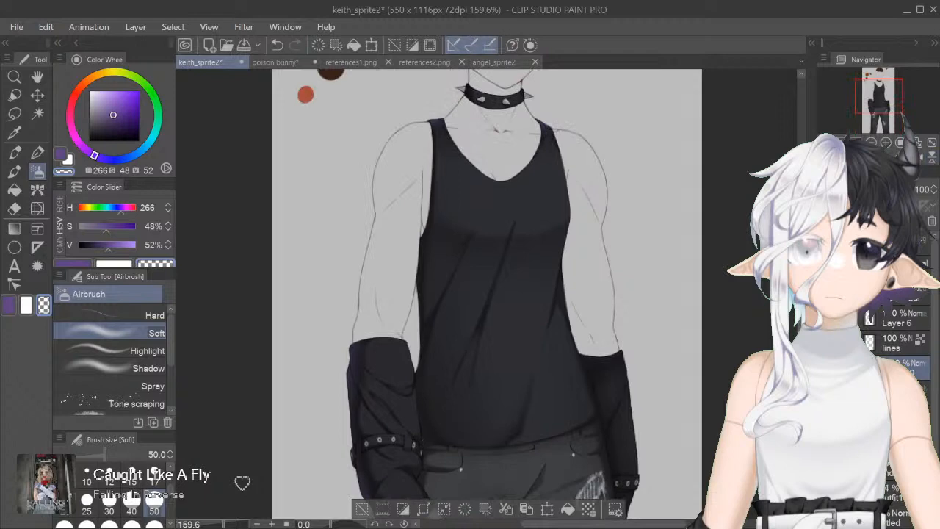
pyautogui.scroll(5, 487, 258)
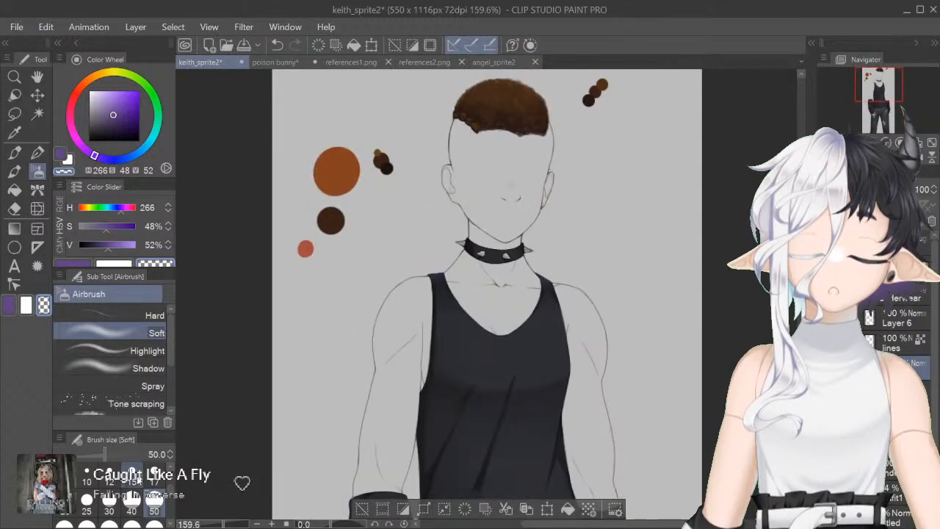
pyautogui.scroll(5, 419, 239)
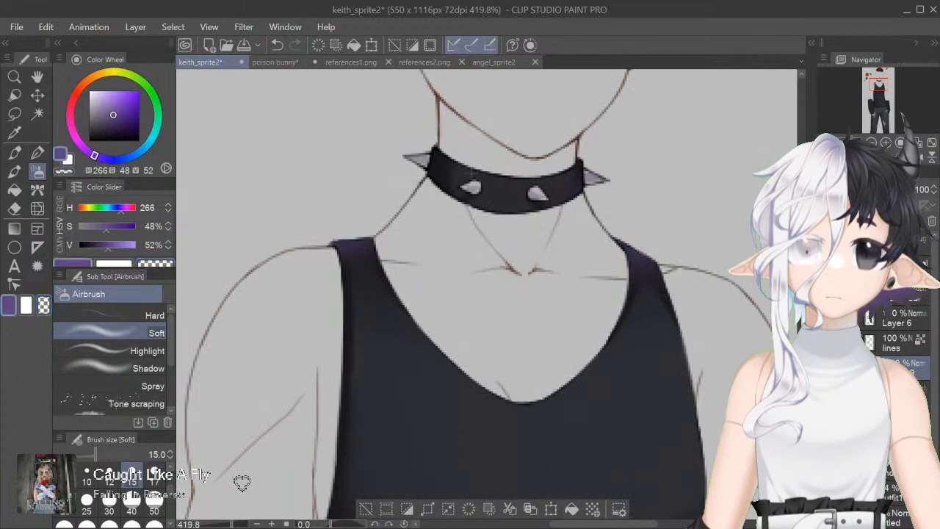
pyautogui.moveTo(438, 145); pyautogui.dragTo(434, 192)
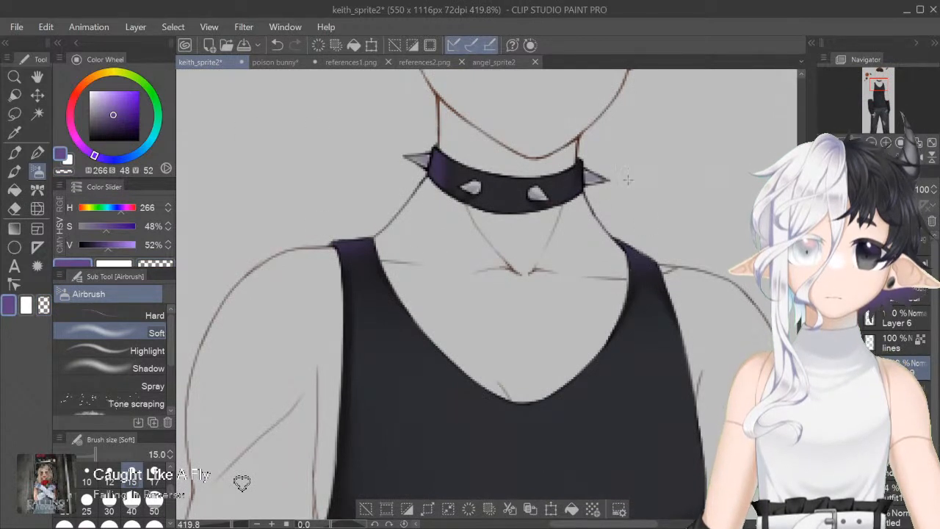
# Step: Soften the purple on the spiked collar with the transparent colour, enlarging the airbrush from size 8 to 30
pyautogui.click(63, 171)
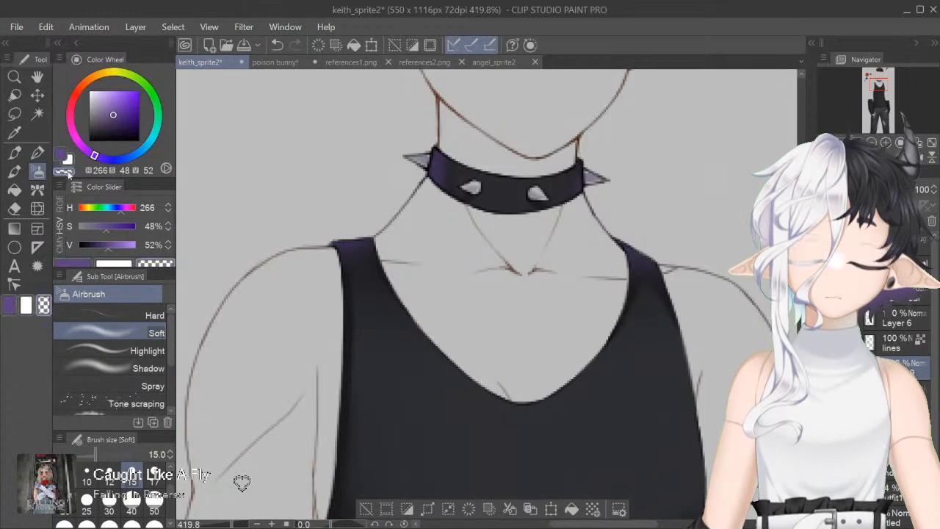
pyautogui.click(65, 475)
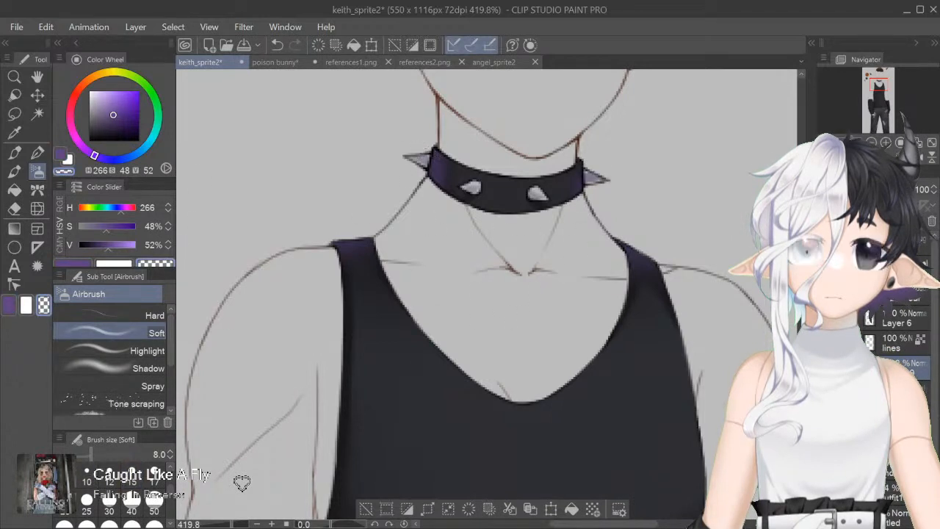
pyautogui.press(']')
pyautogui.press(']')
pyautogui.press(']')
pyautogui.press(']')
pyautogui.press(']')
pyautogui.press(']')
pyautogui.press(']')
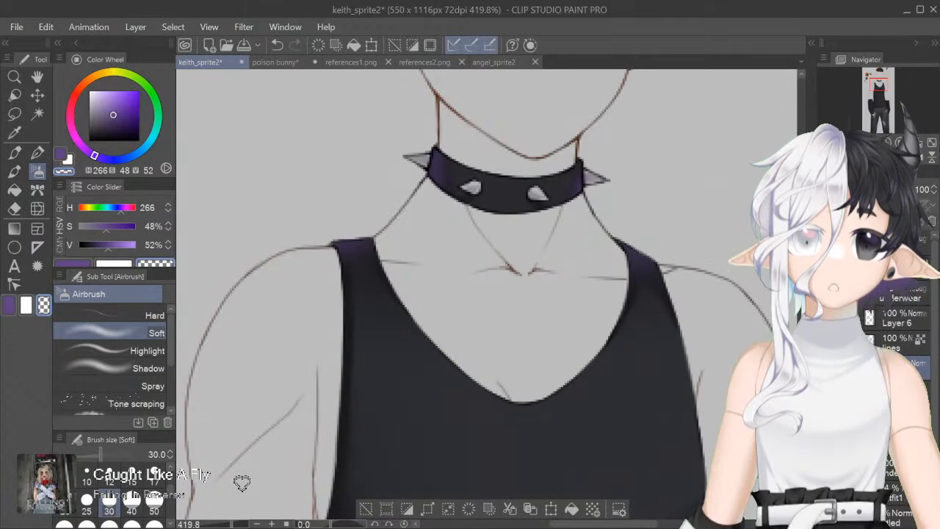
# Step: Clear the clothing selection and return to the full view of the figure
pyautogui.hotkey('ctrl', '-')
pyautogui.hotkey('ctrl', '-')
pyautogui.hotkey('ctrl', '-')
pyautogui.click(366, 508)
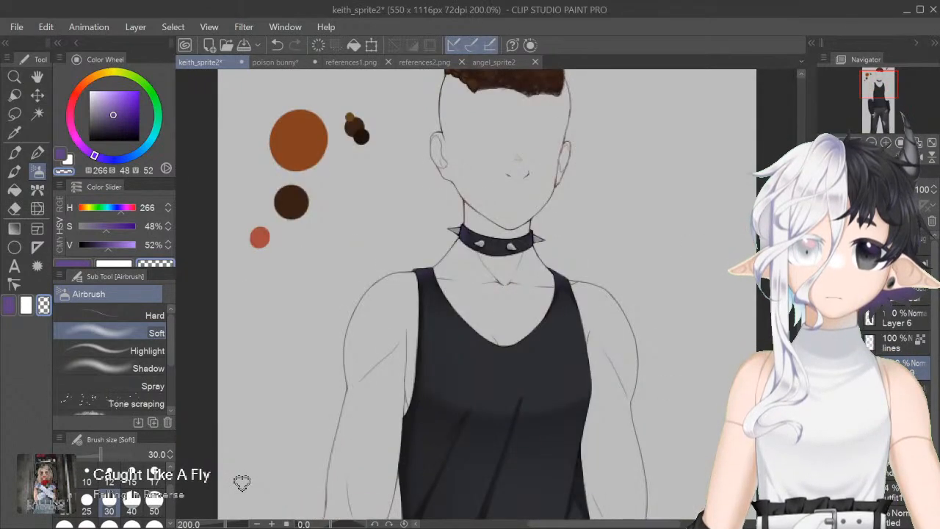
pyautogui.click(932, 143)
# Step: Select the clothing shadow layer at 60 opacity, bring back the bracelet chains, skin and face, and save the illustration
pyautogui.click(913, 392)
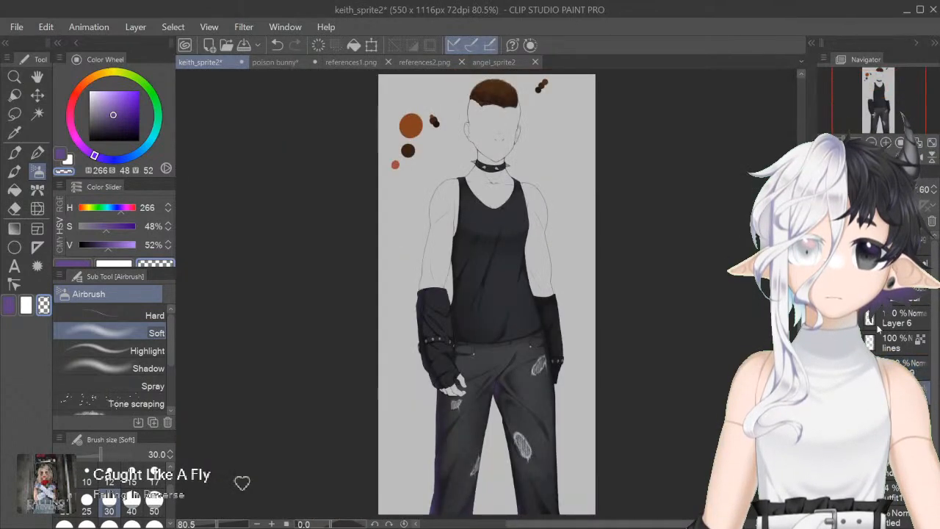
pyautogui.hotkey('ctrl', 'e')
pyautogui.click(913, 367)
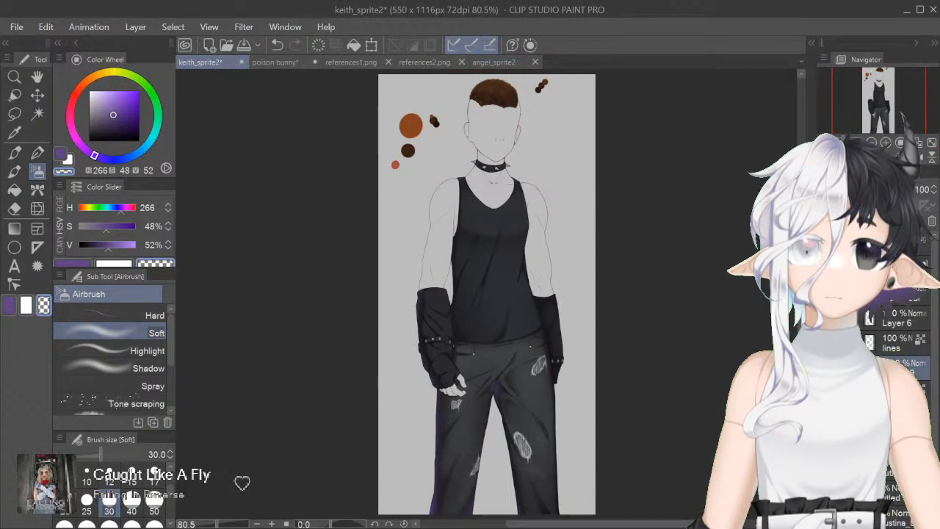
pyautogui.hotkey('ctrl', 'z')
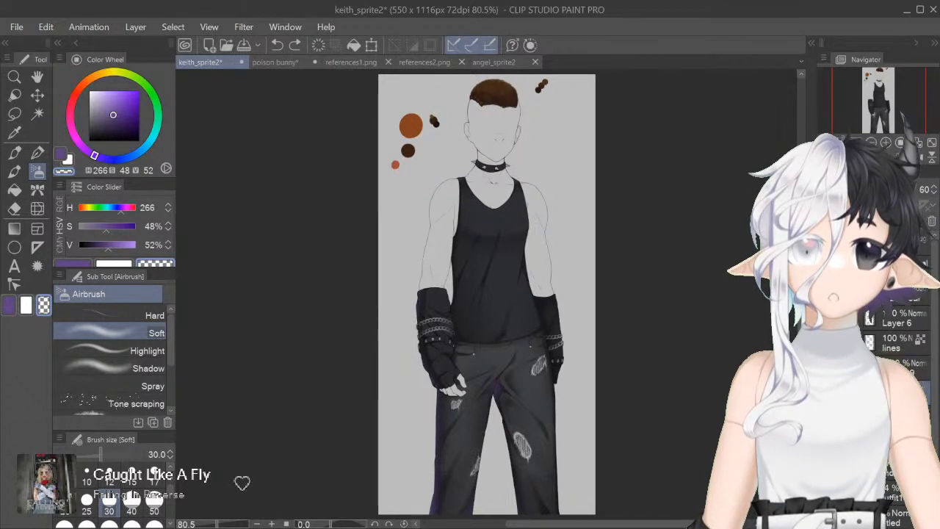
pyautogui.hotkey('ctrl', 'z')
pyautogui.hotkey('ctrl', 'z')
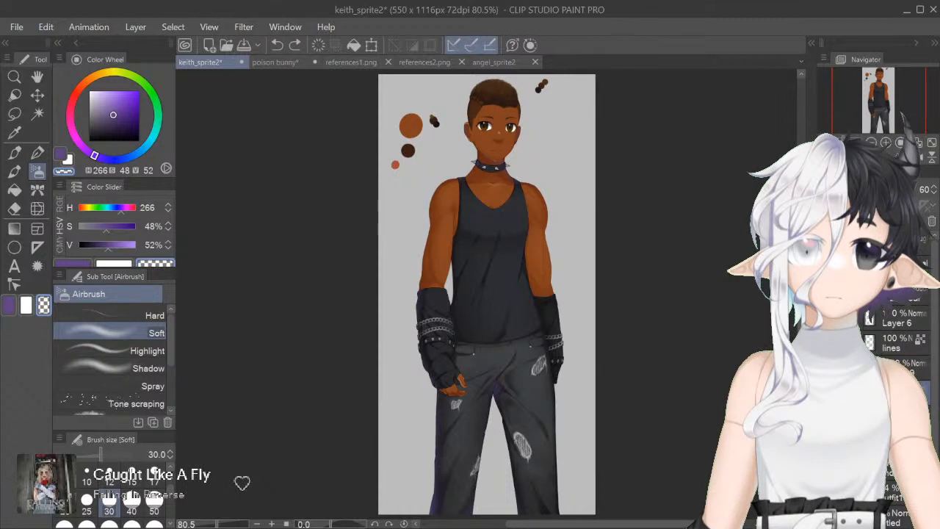
pyautogui.hotkey('ctrl', 's')
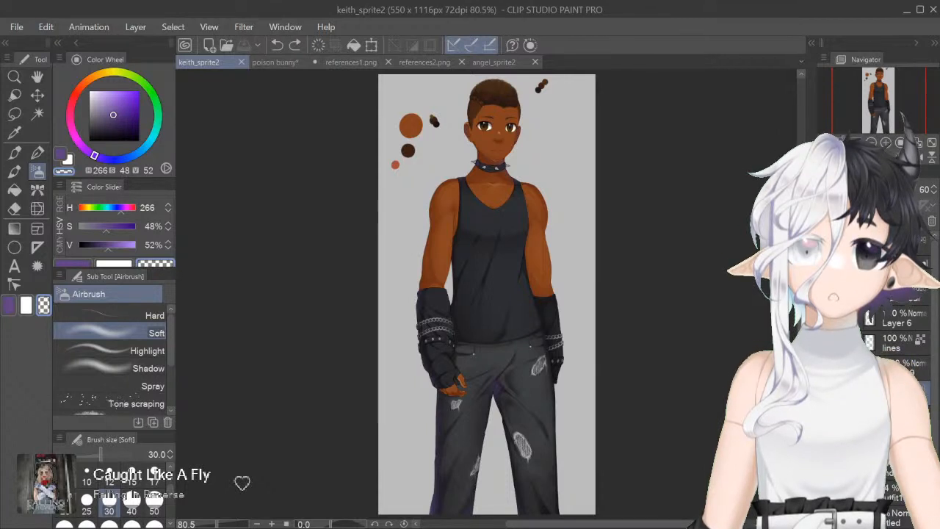